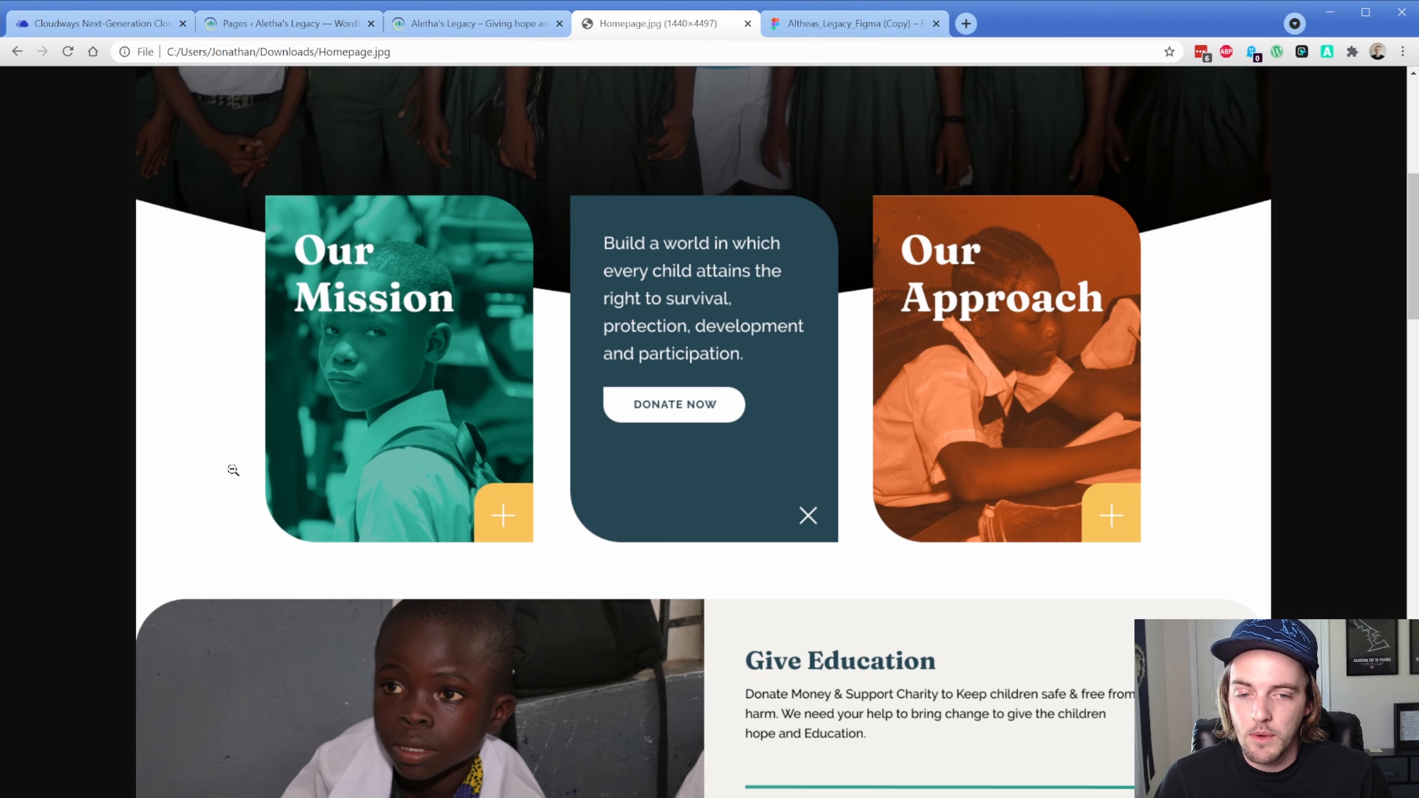
Review the Homepage.jpg mockup down to its footer, then switch to the live Aletha's Legacy homepage
scroll(233, 470, "down", 5)
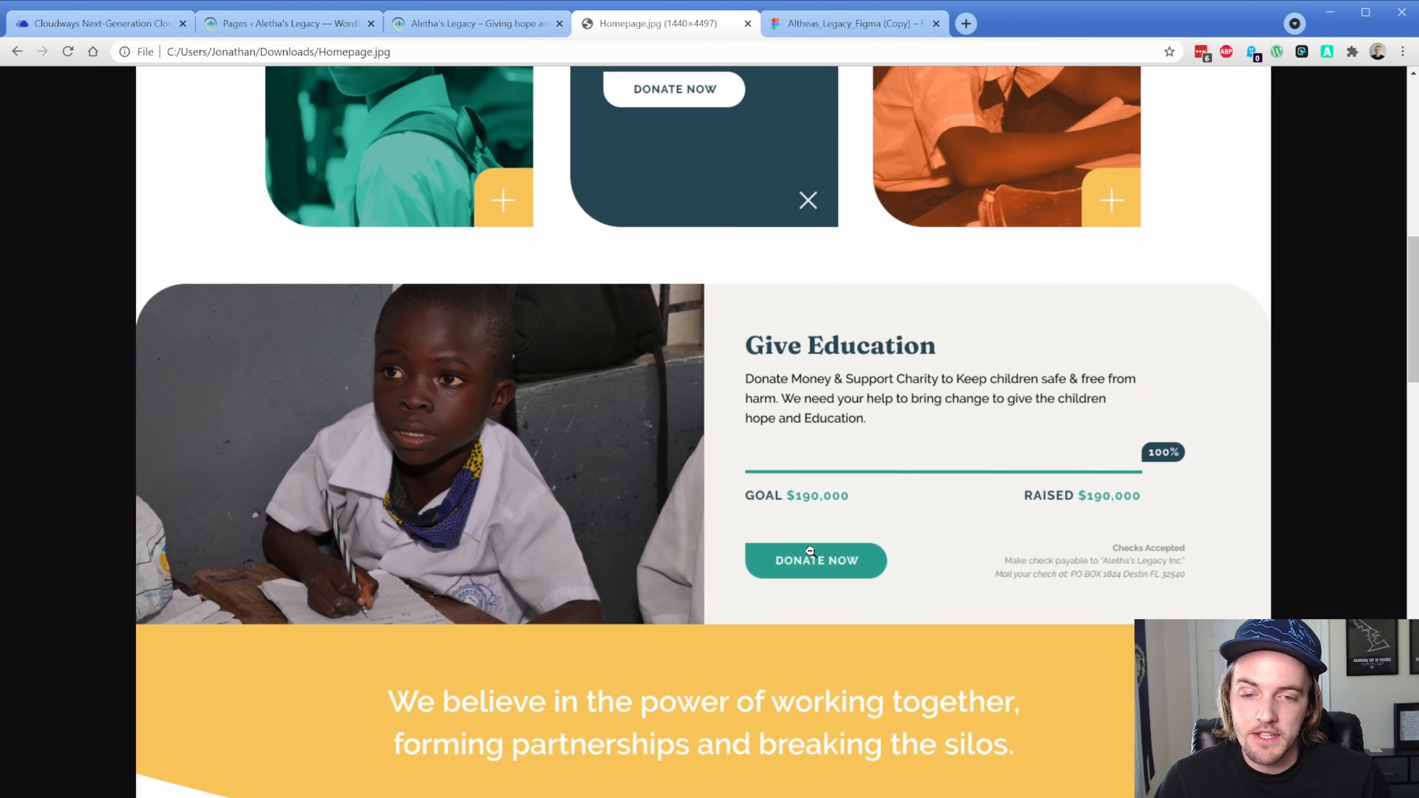
scroll(639, 474, "up", 6)
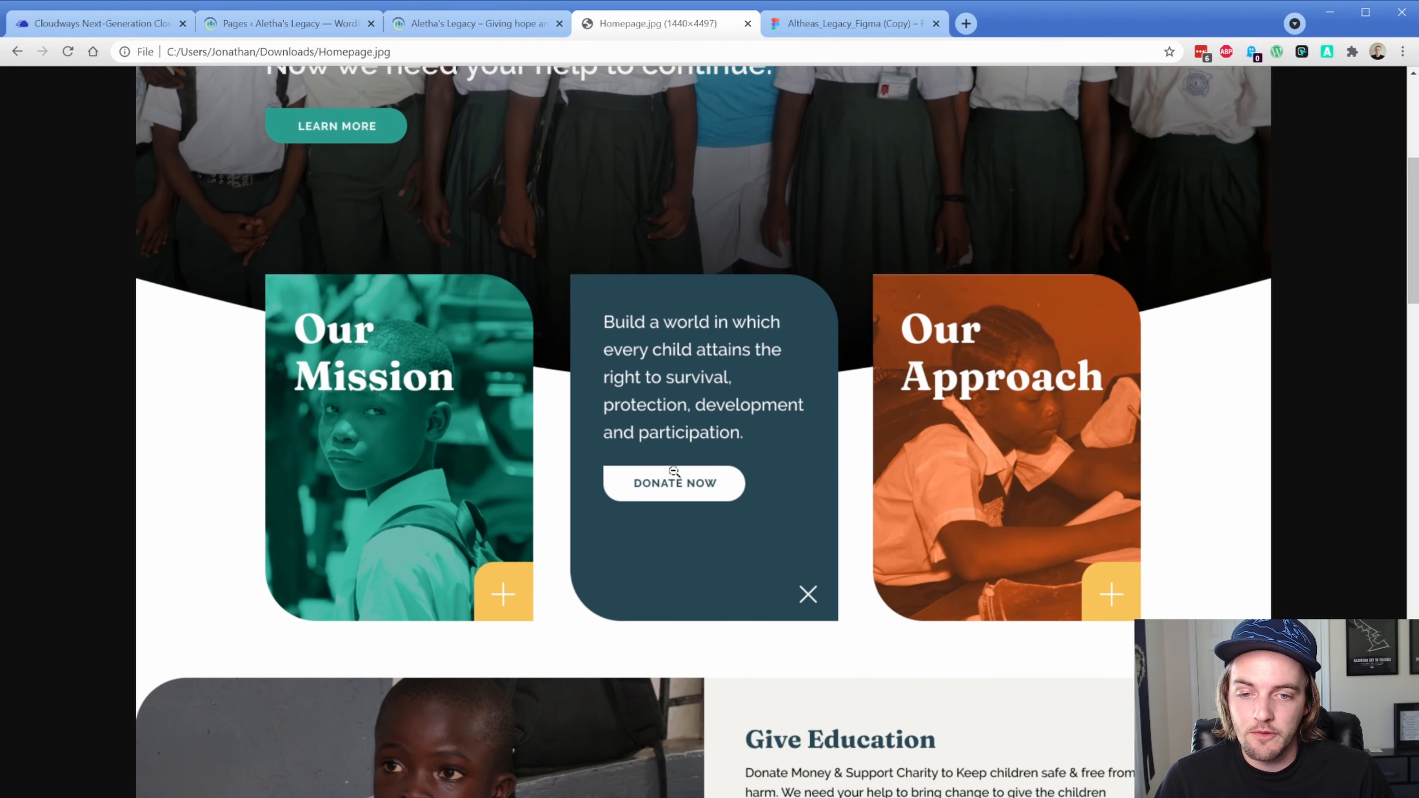
scroll(890, 512, "up", 1)
scroll(924, 521, "up", 5)
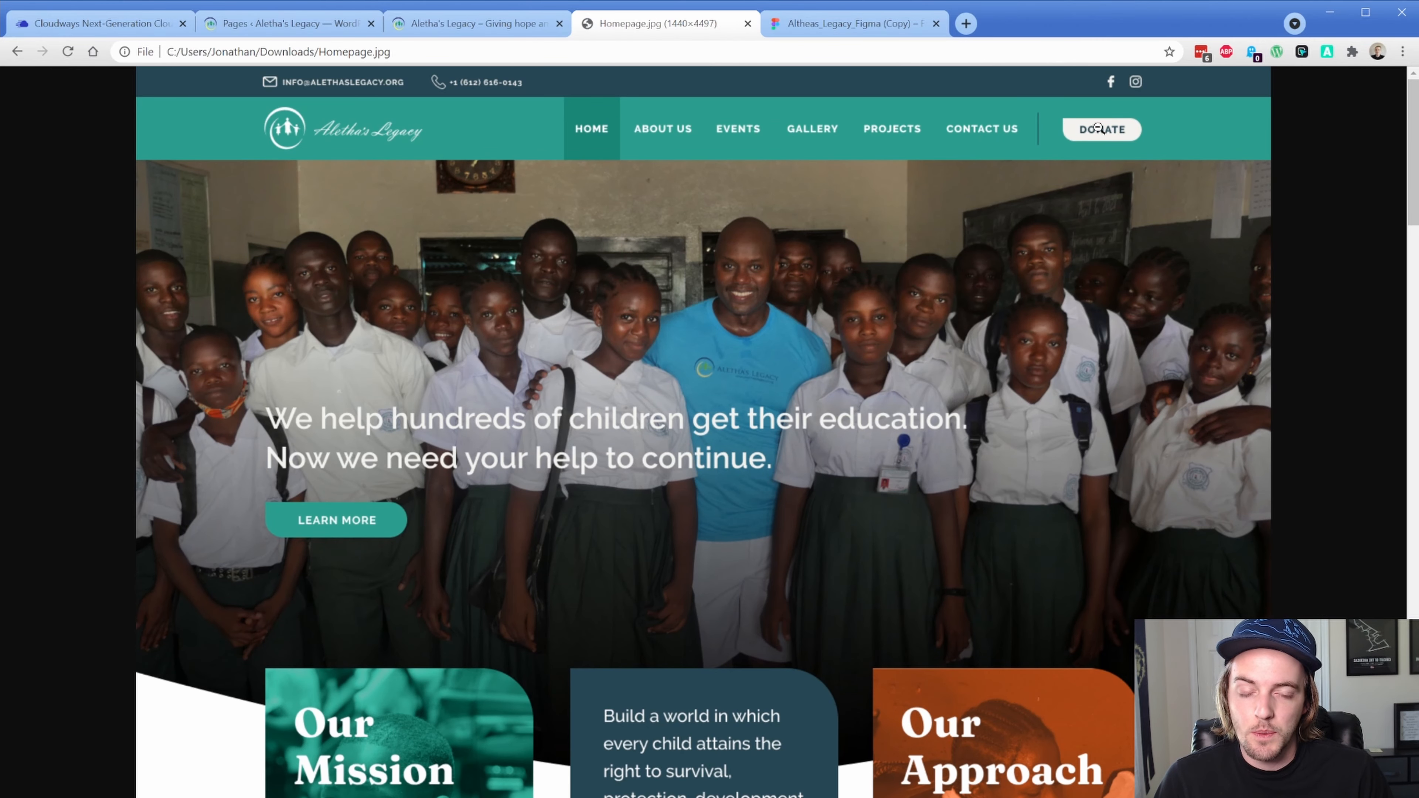
scroll(692, 503, "down", 17)
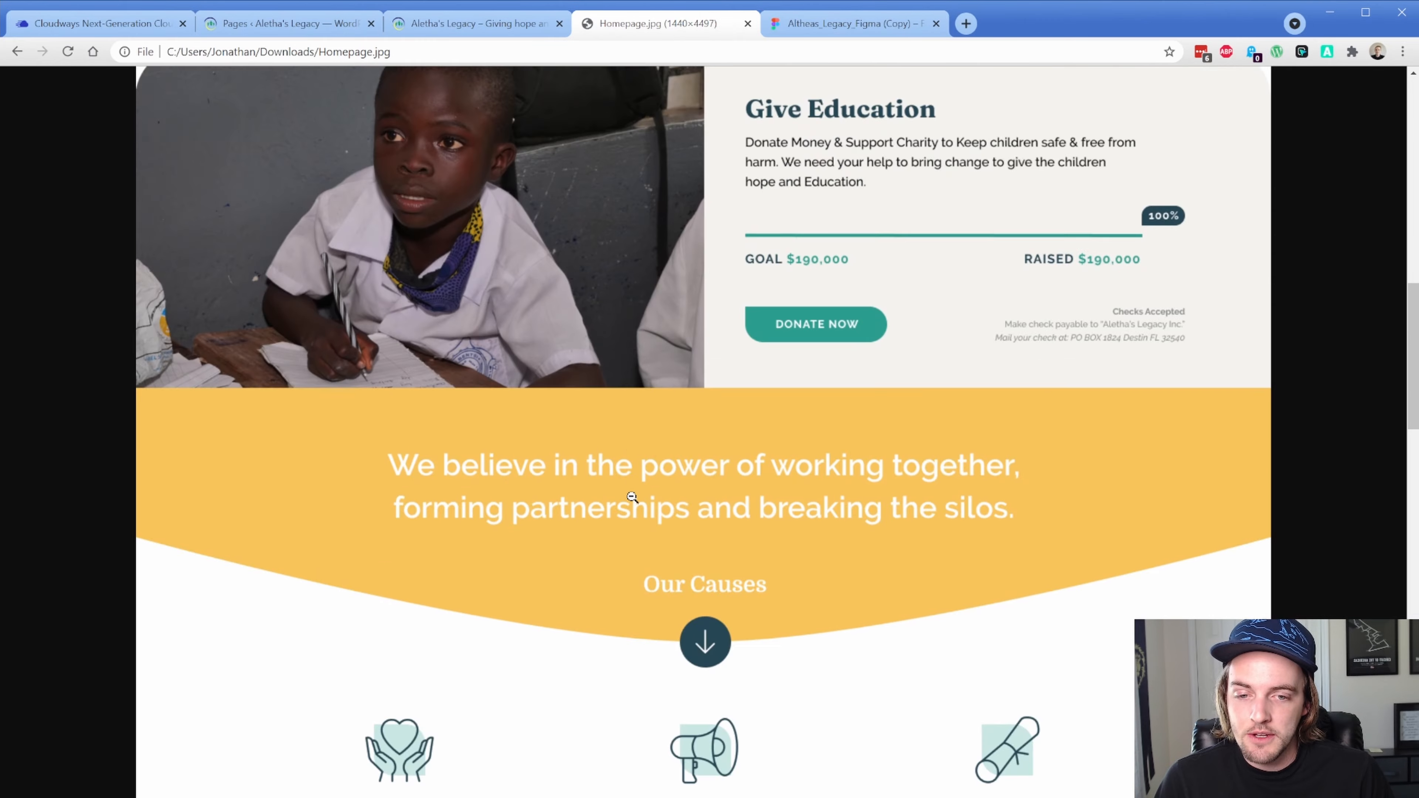
scroll(570, 475, "down", 6)
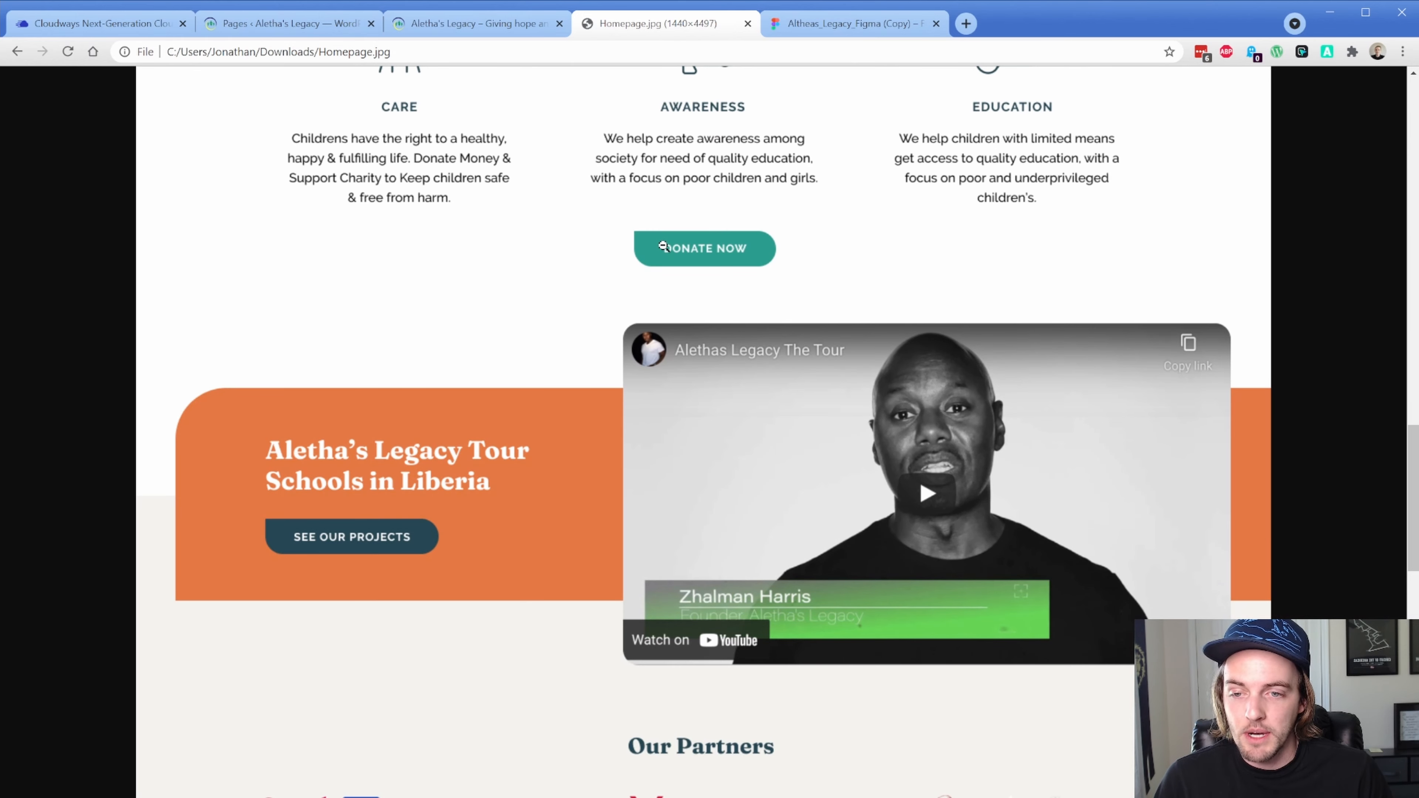
scroll(437, 541, "up", 8)
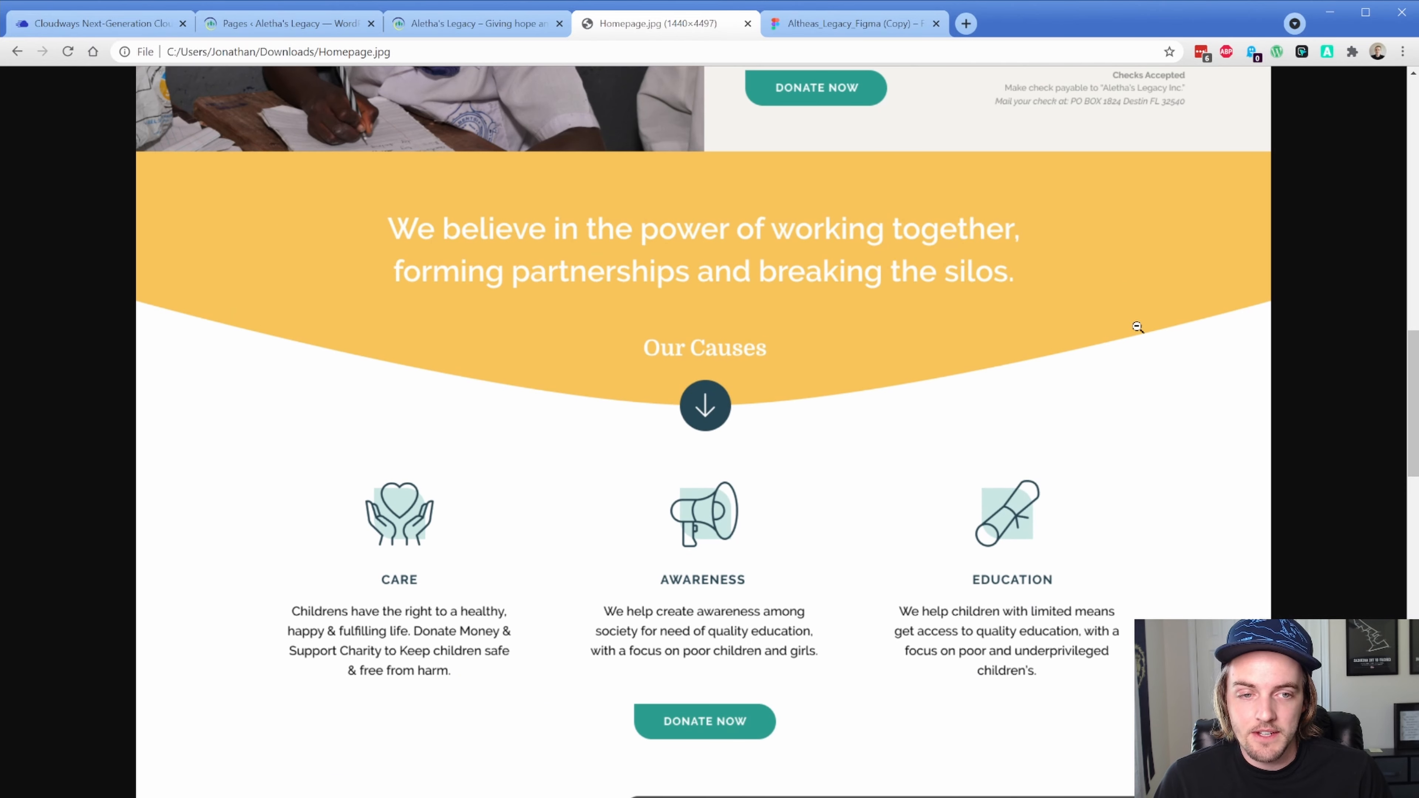
scroll(271, 451, "down", 15)
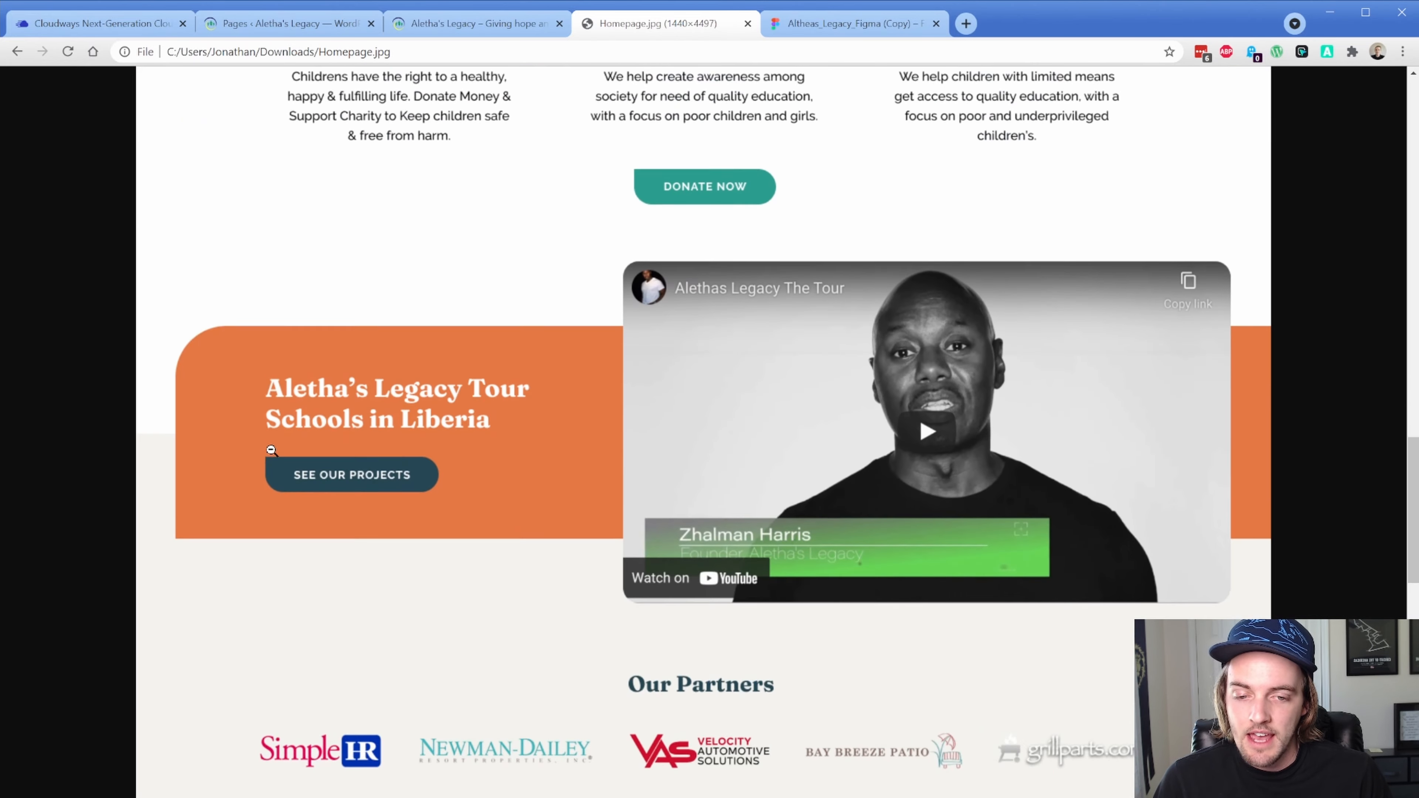
scroll(271, 451, "down", 12)
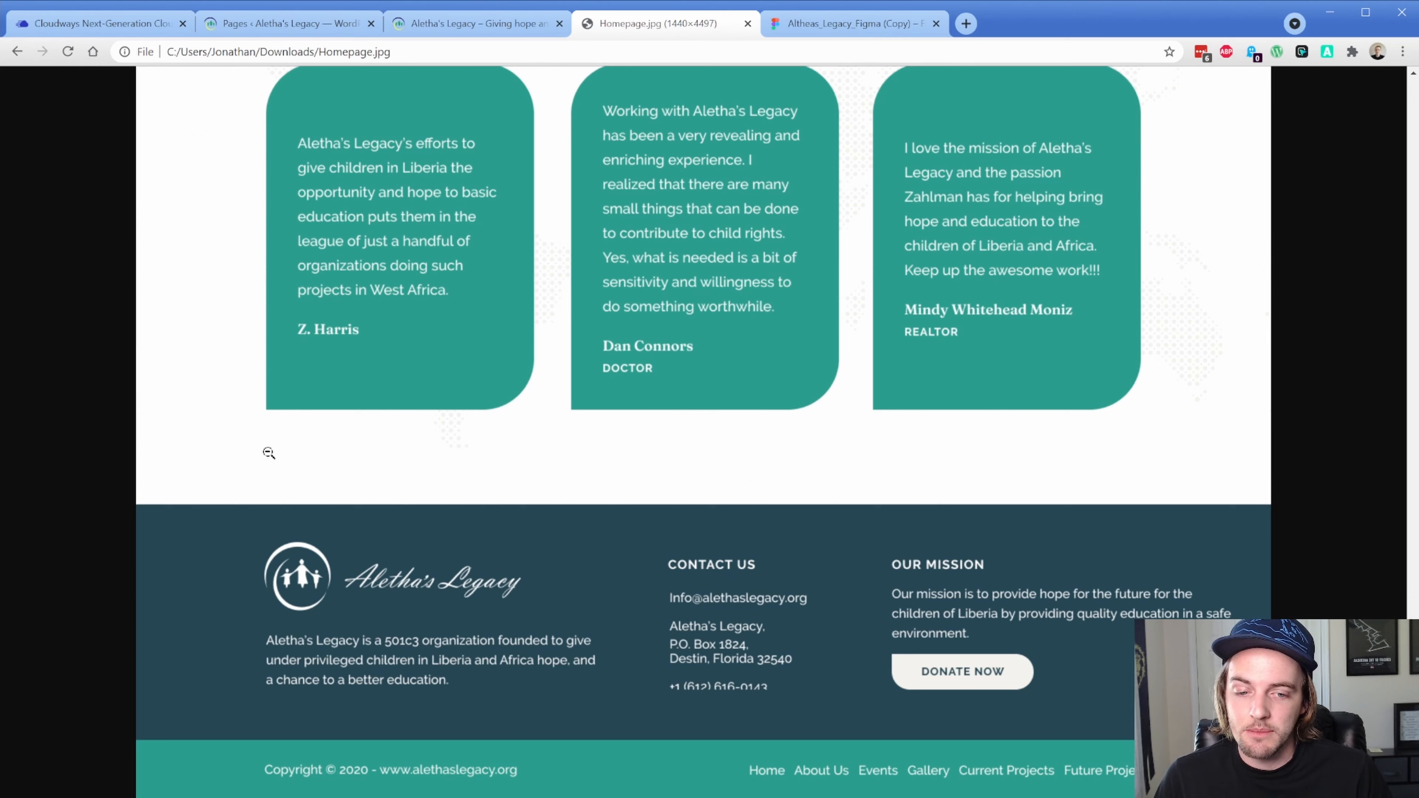
left_click(472, 23)
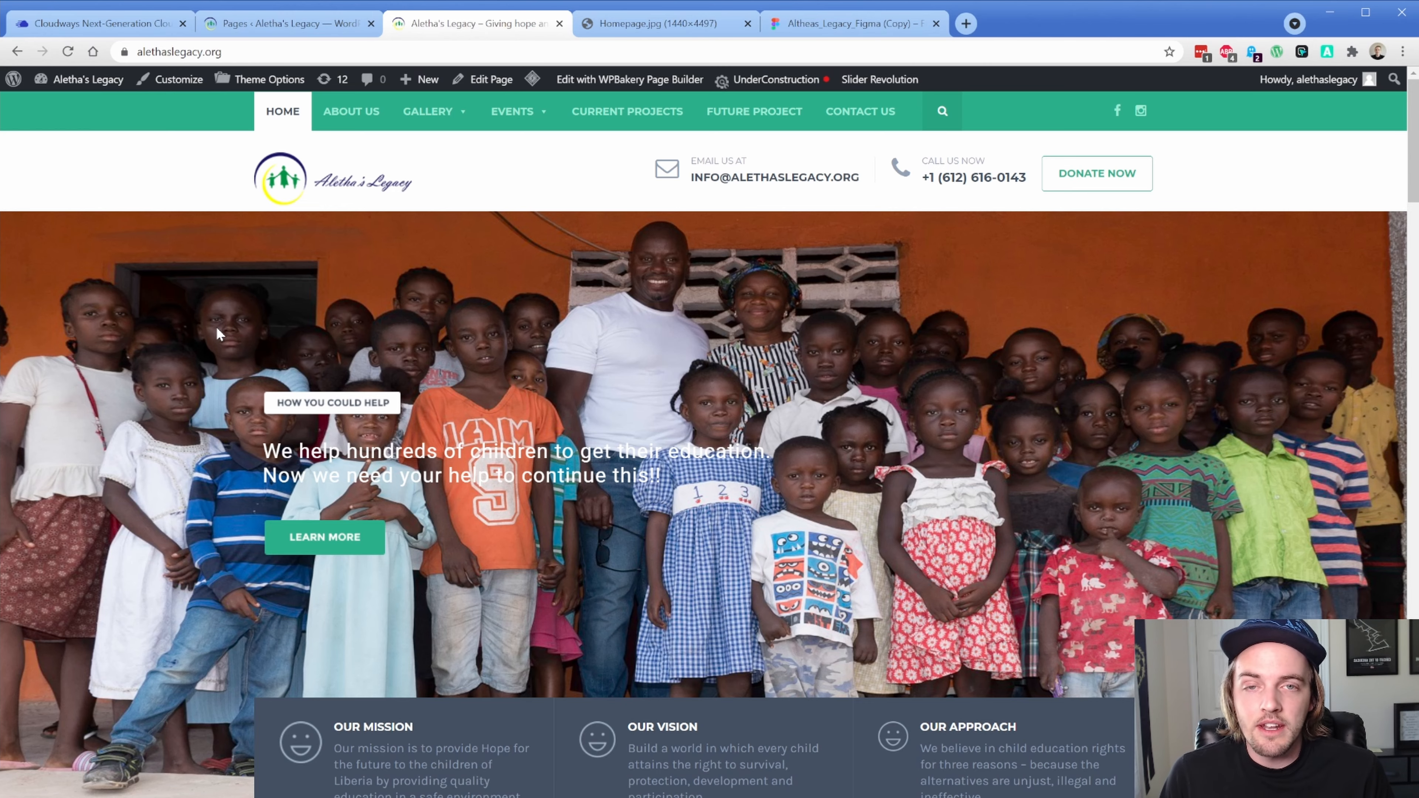
Scroll down through the live Aletha's Legacy homepage
scroll(211, 392, "down", 10)
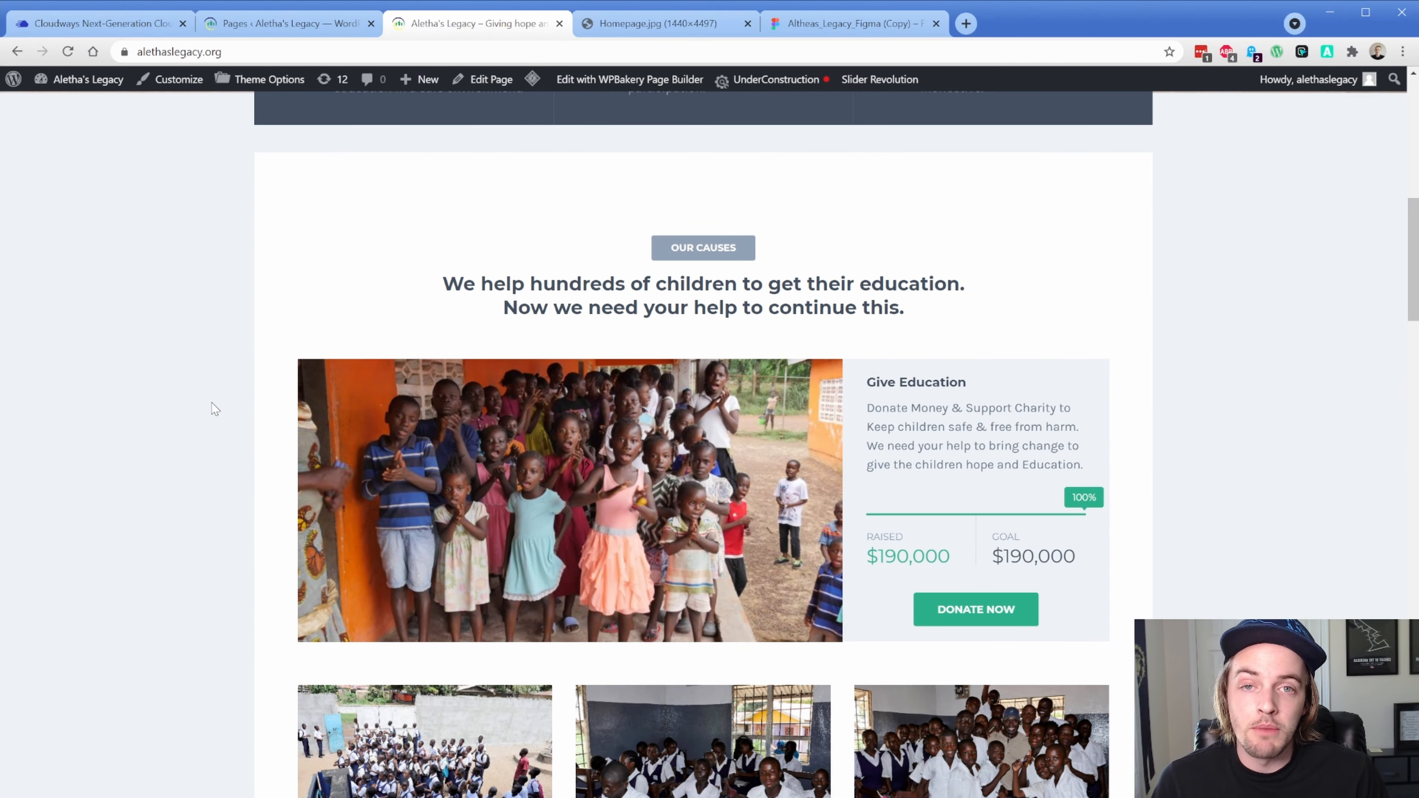
scroll(215, 408, "down", 8)
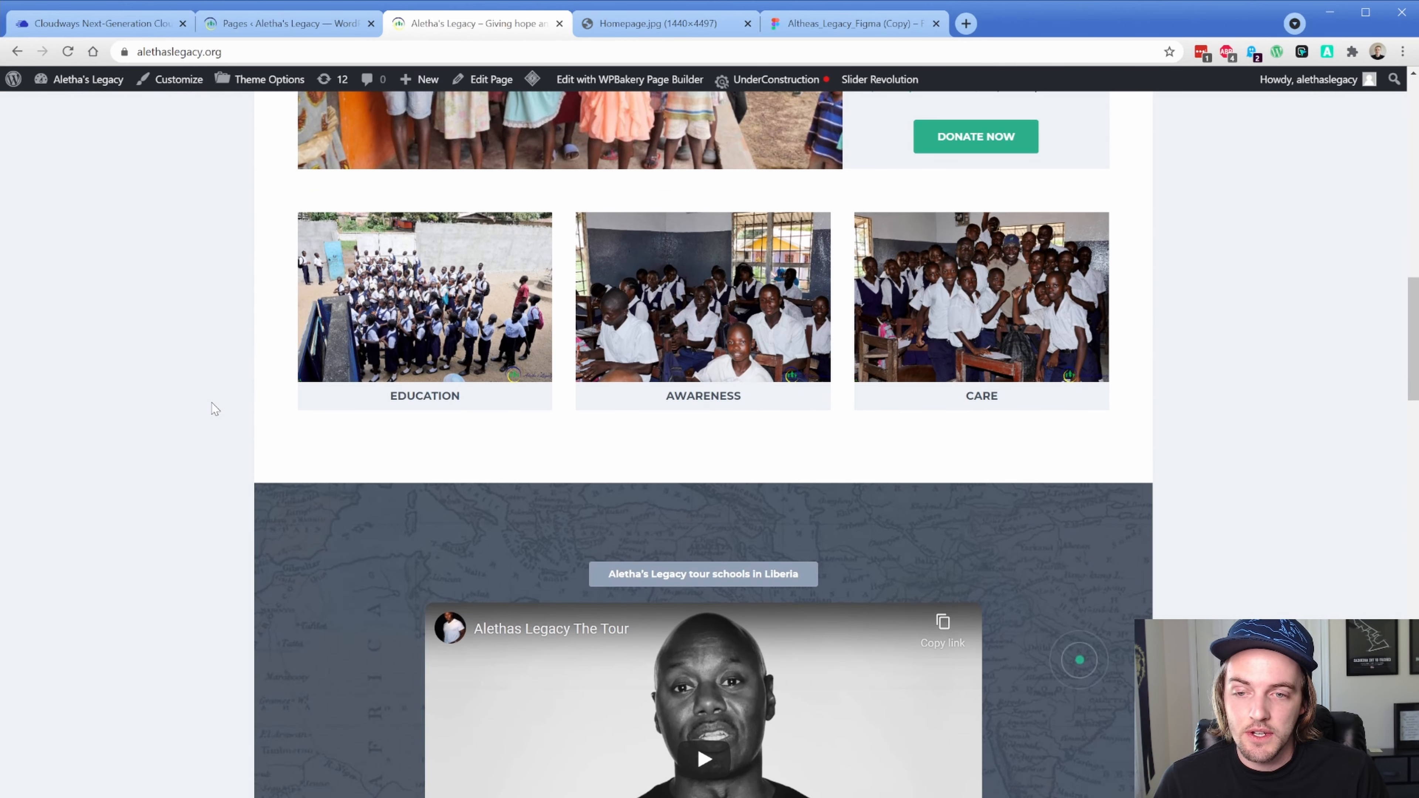
scroll(215, 409, "down", 5)
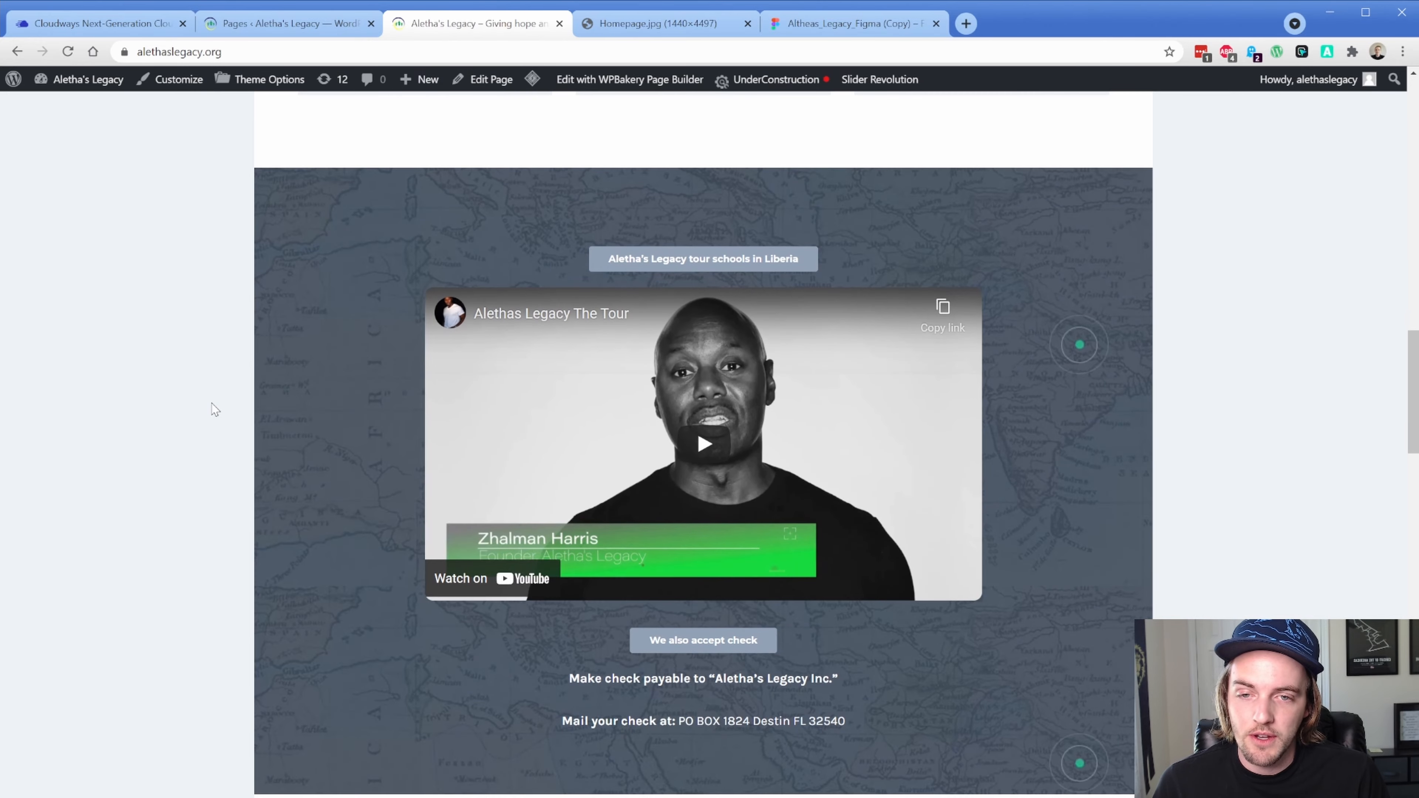
scroll(215, 409, "down", 8)
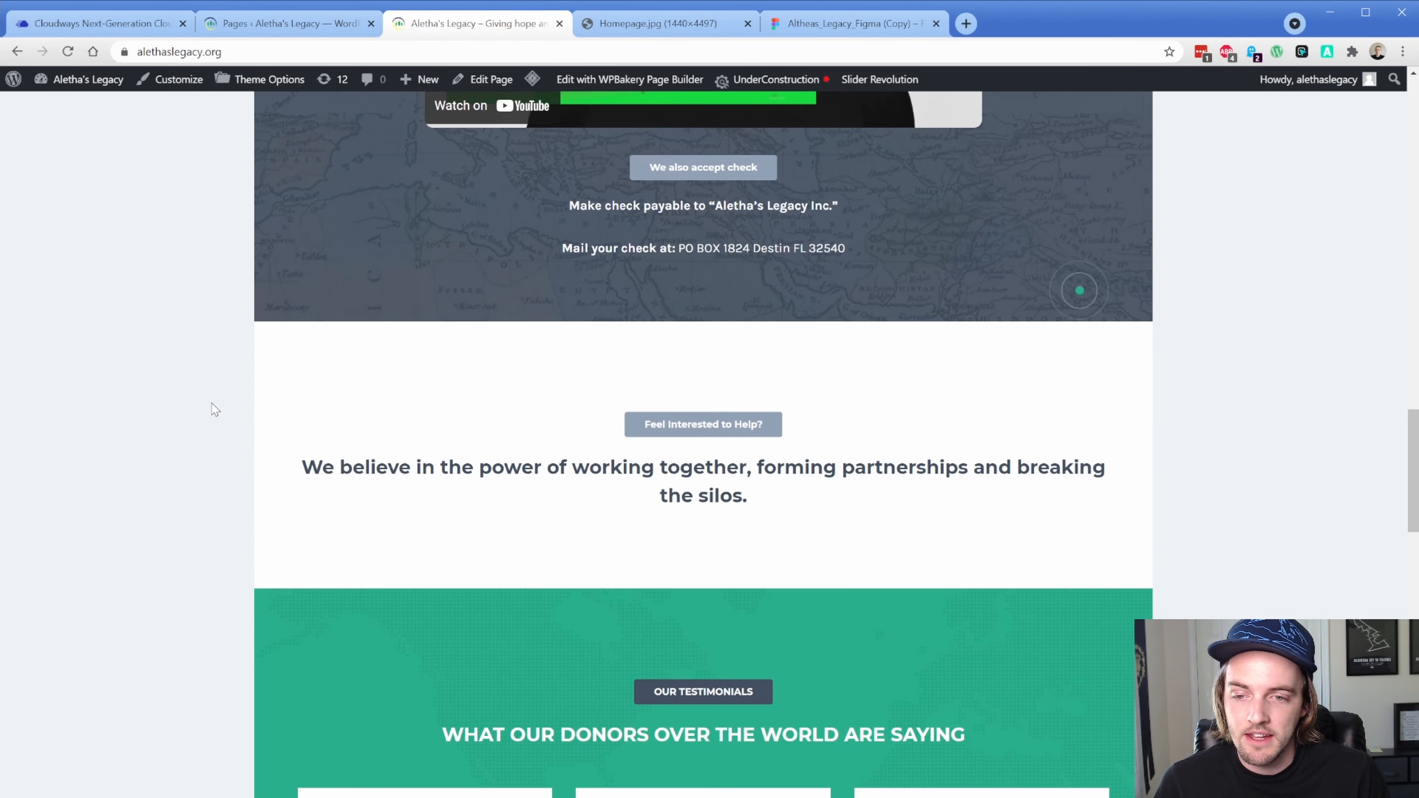
scroll(215, 408, "down", 20)
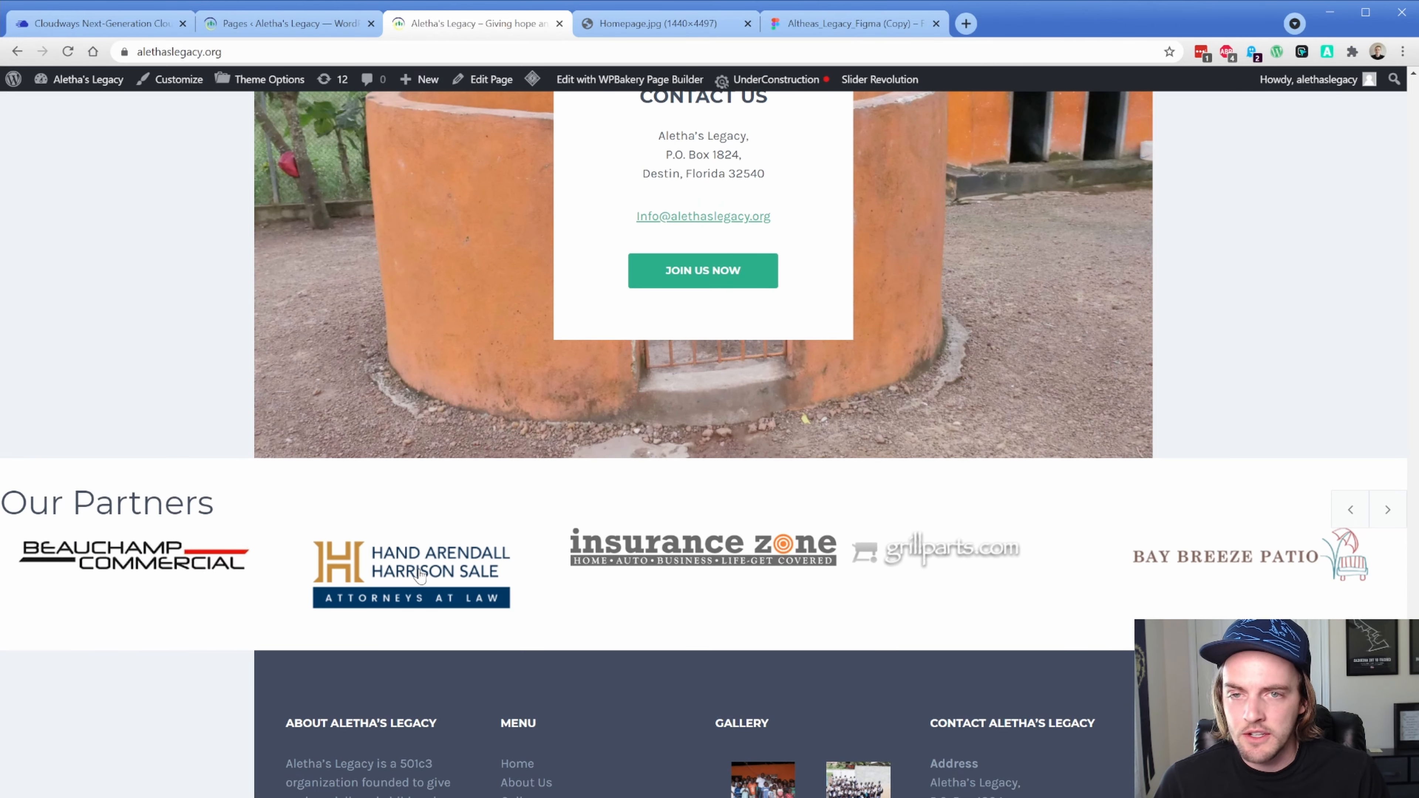
Compare with the full-size Homepage.jpg mockup, then switch to the Aletha's Legacy Figma file
left_click(641, 27)
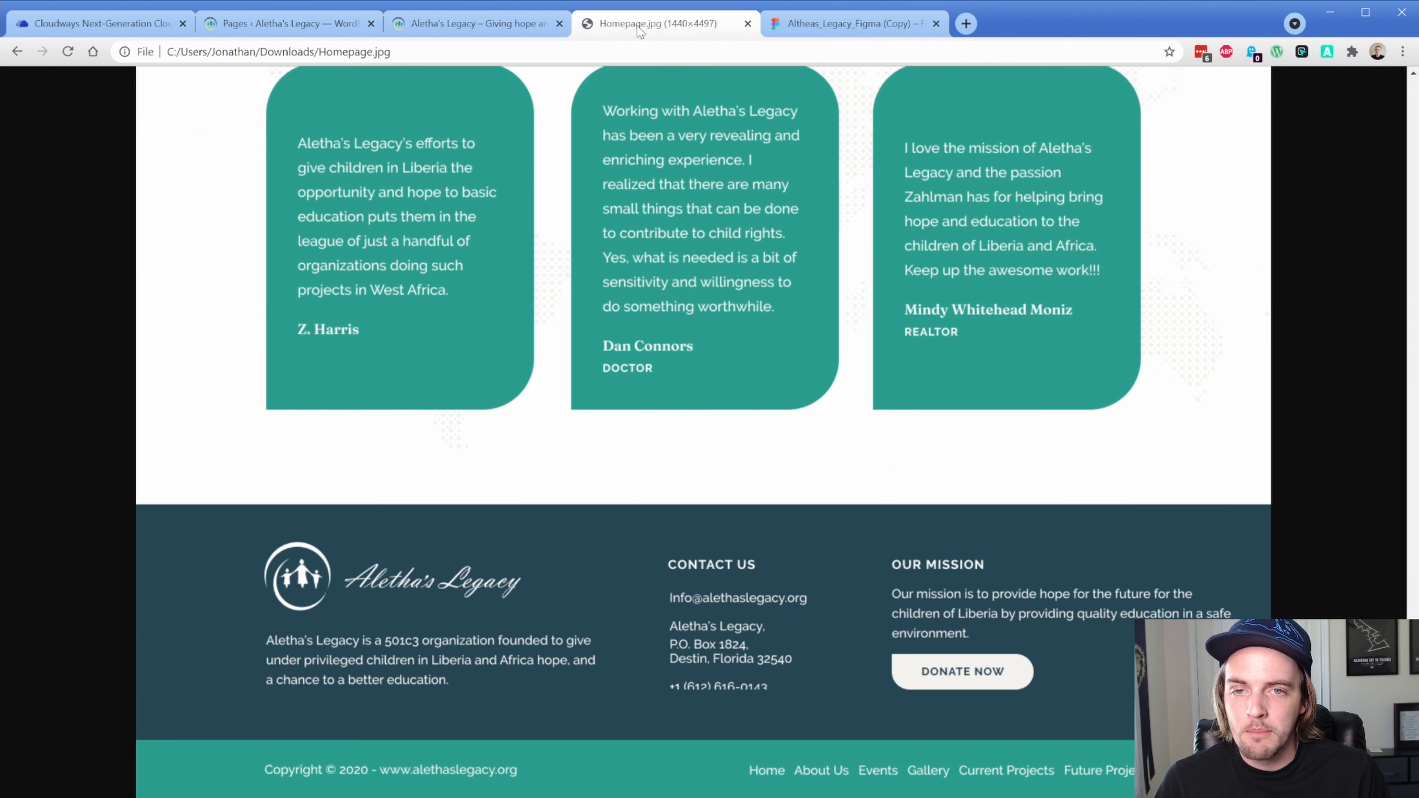
left_click(454, 389)
scroll(330, 466, "up", 4)
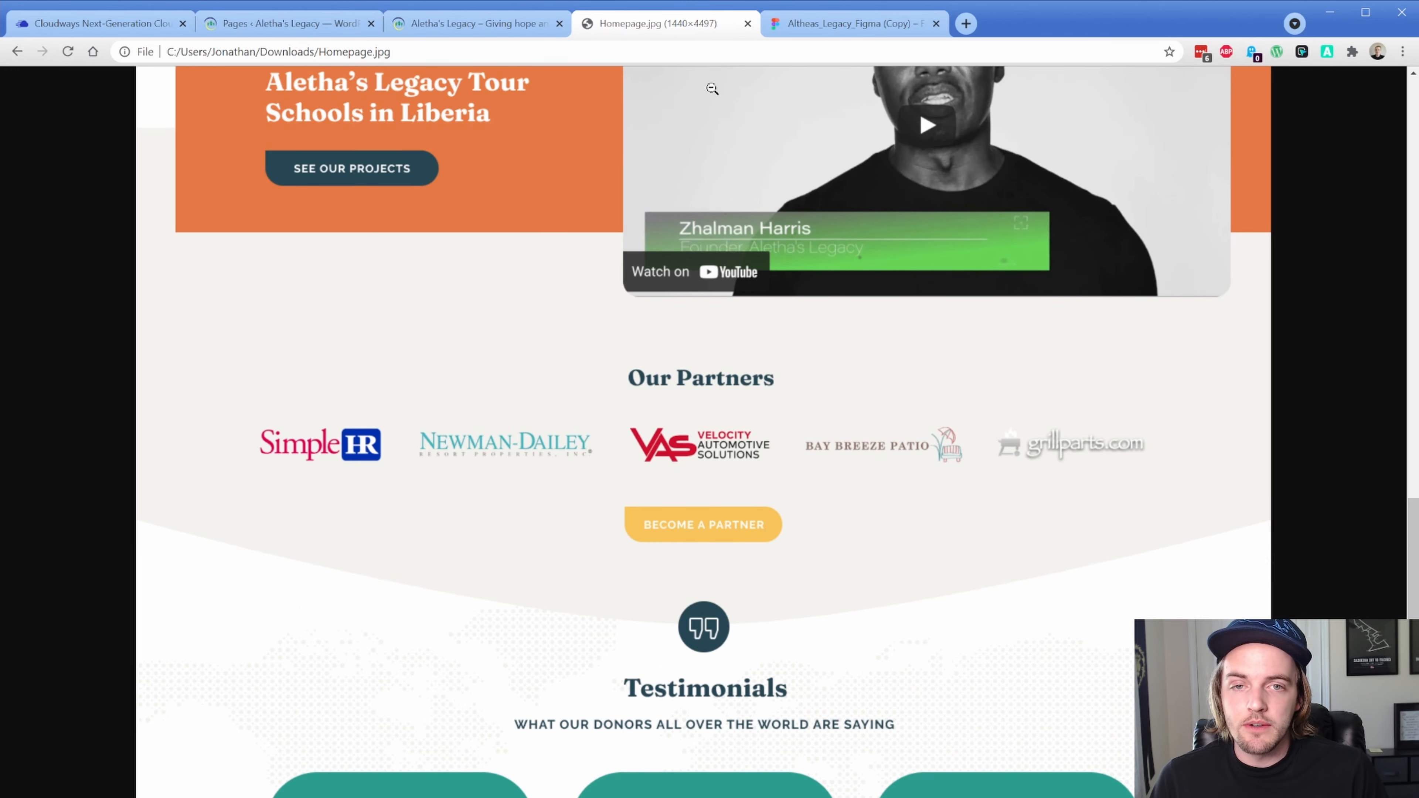
left_click(810, 33)
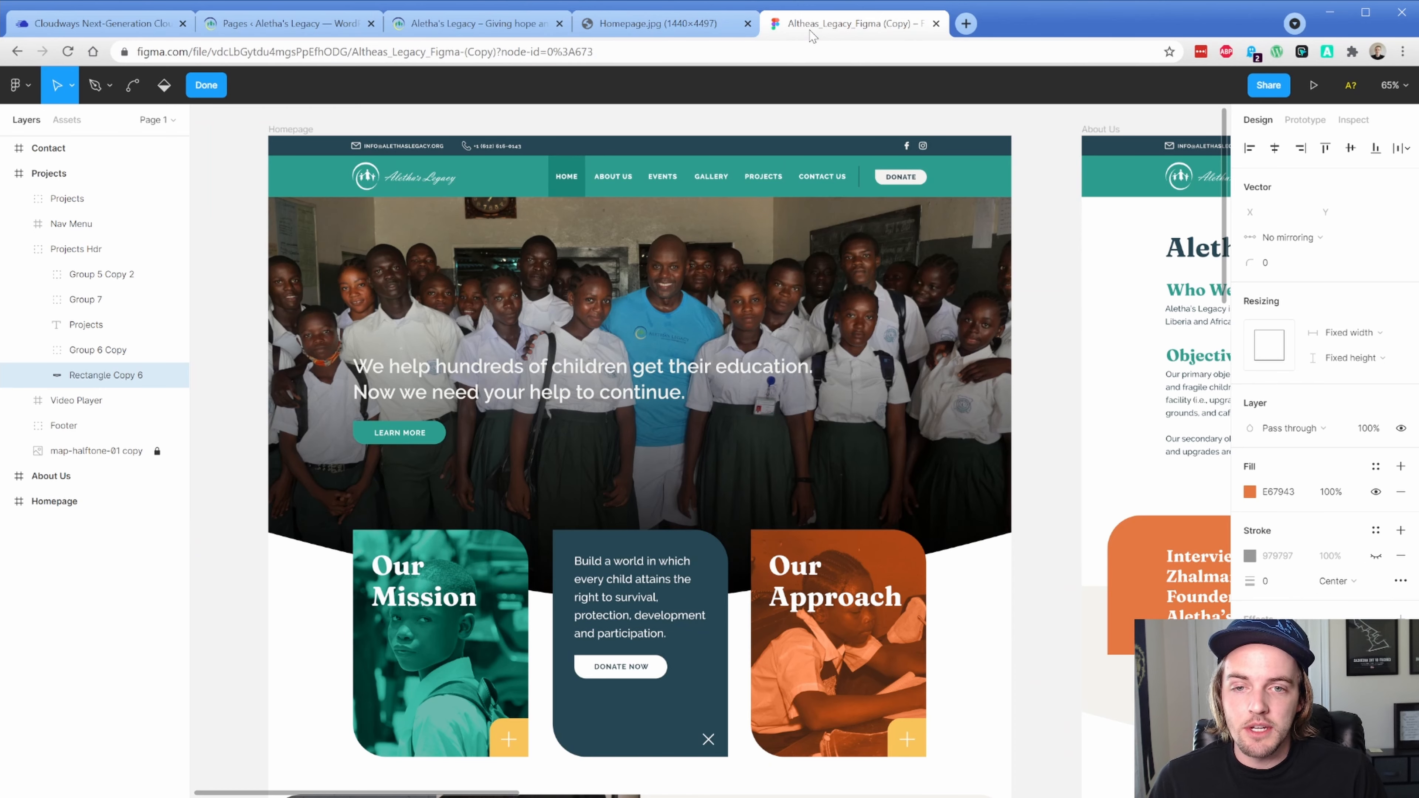
Select the HOME nav text and inspect its specs: Raleway 800, 13px, 1px letter spacing
left_click(425, 184)
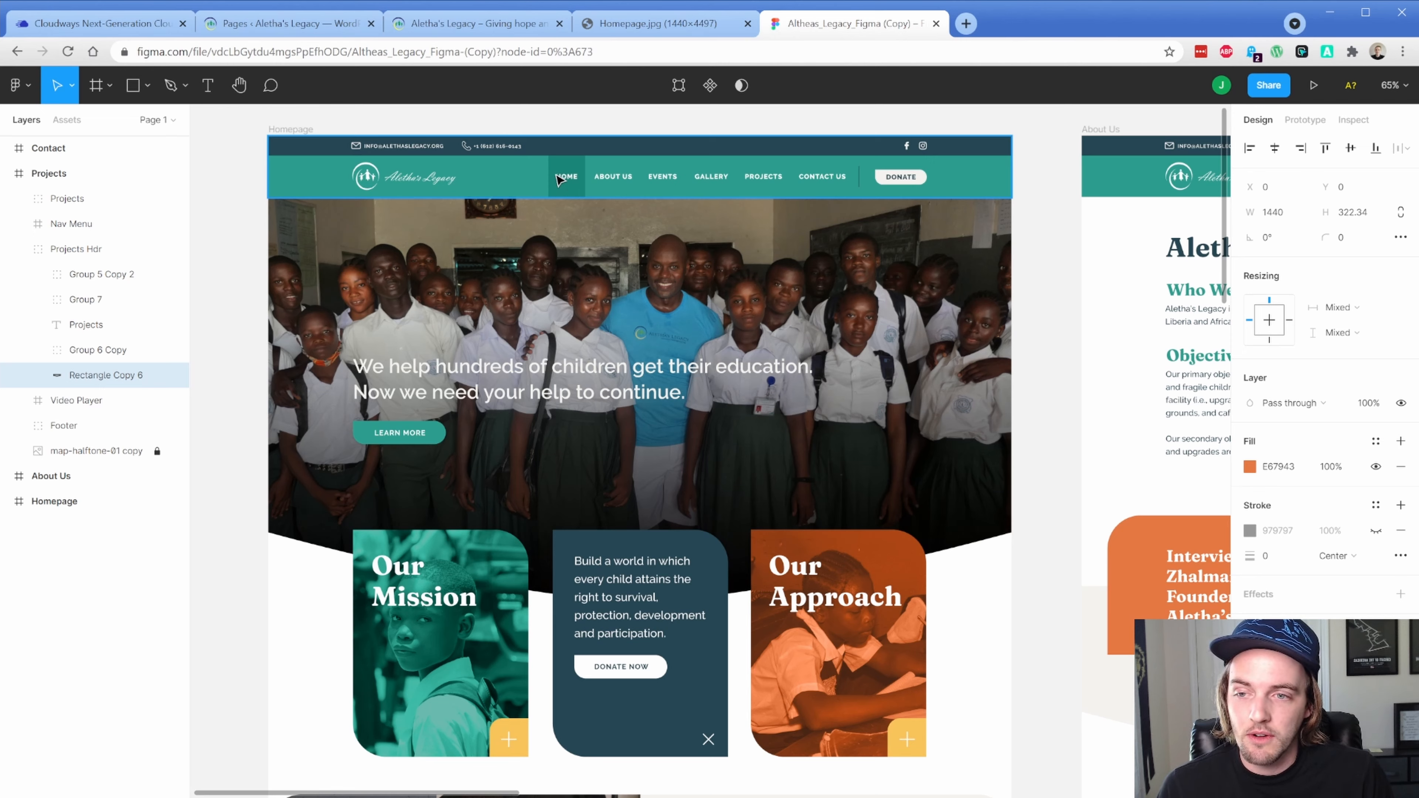
left_click(513, 184)
double_click(513, 185)
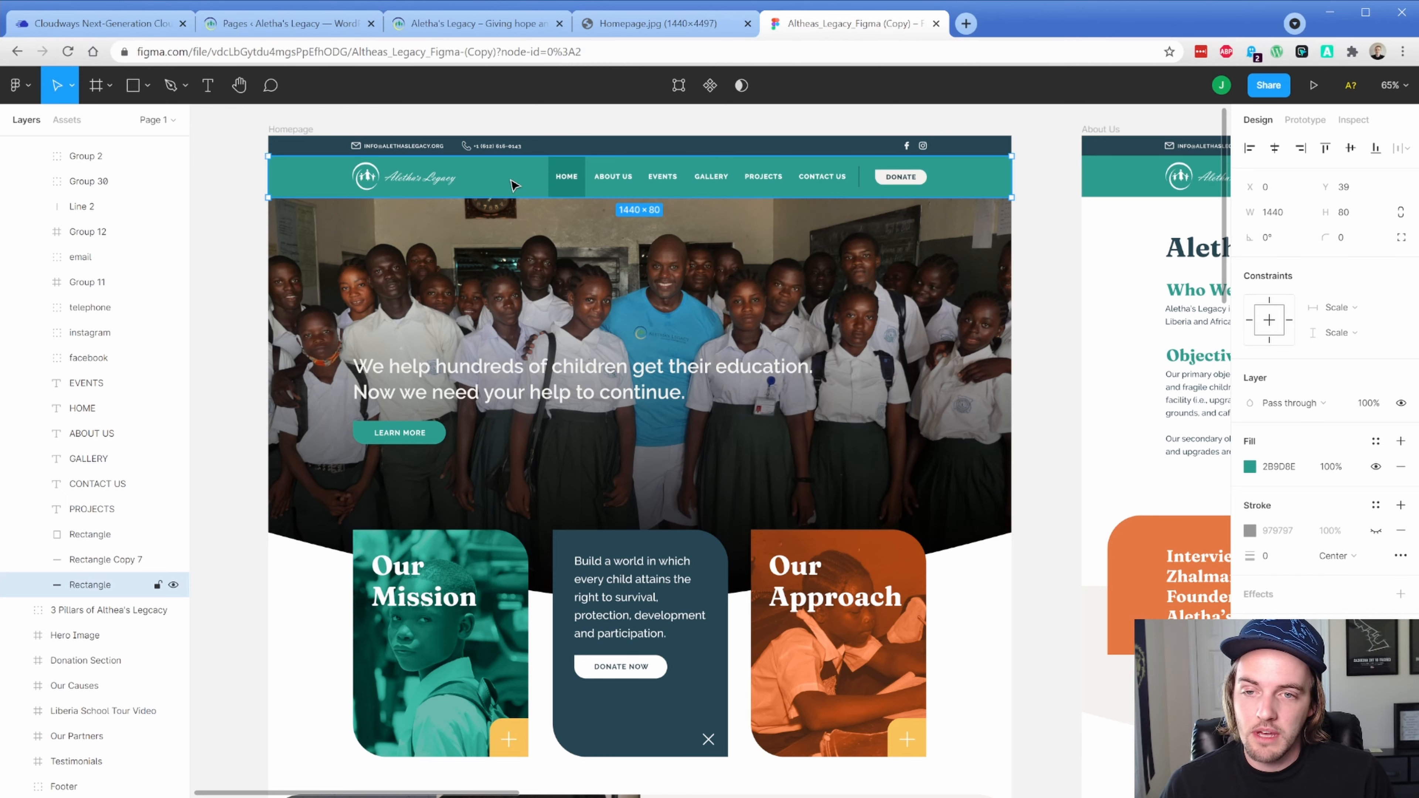
left_click(566, 178)
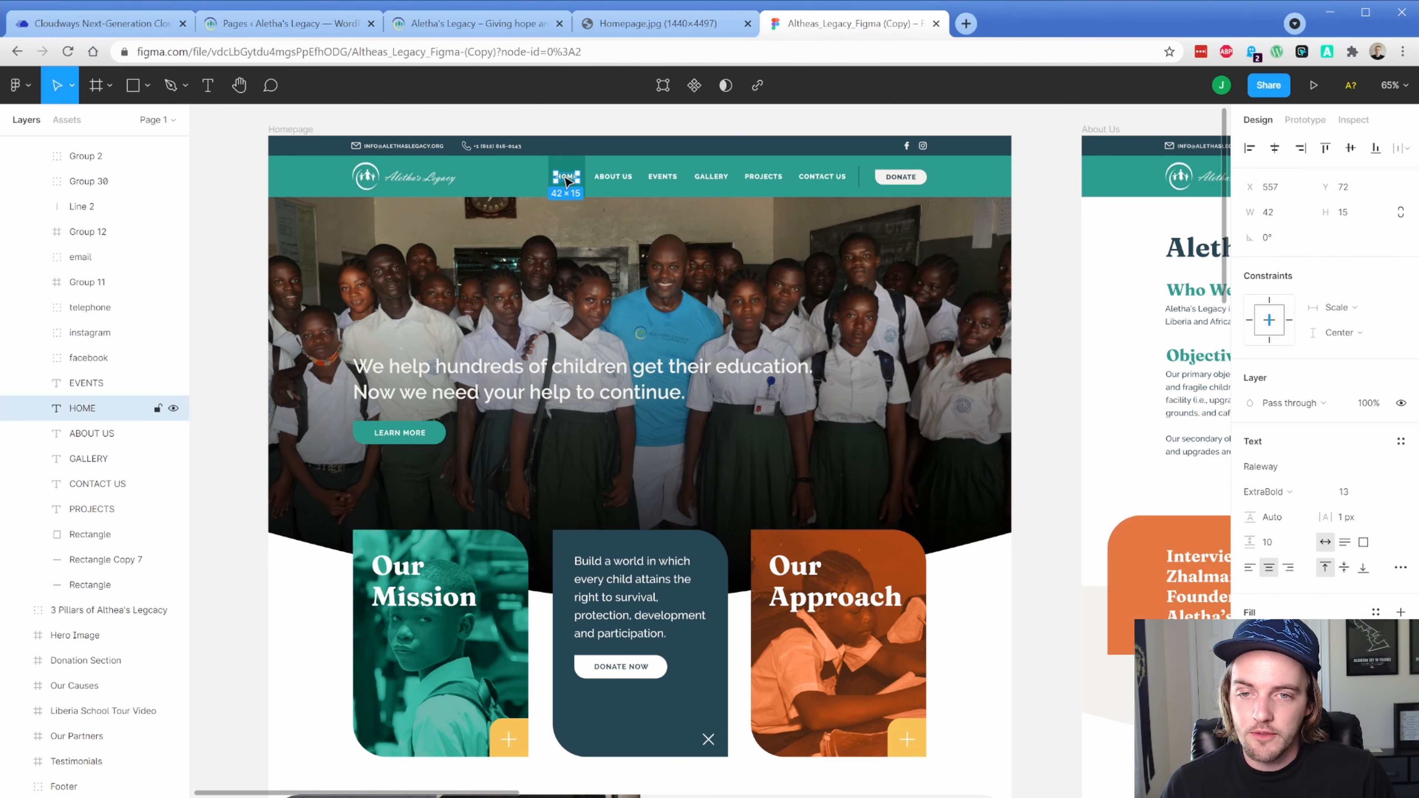
scroll(566, 179, "up", 5)
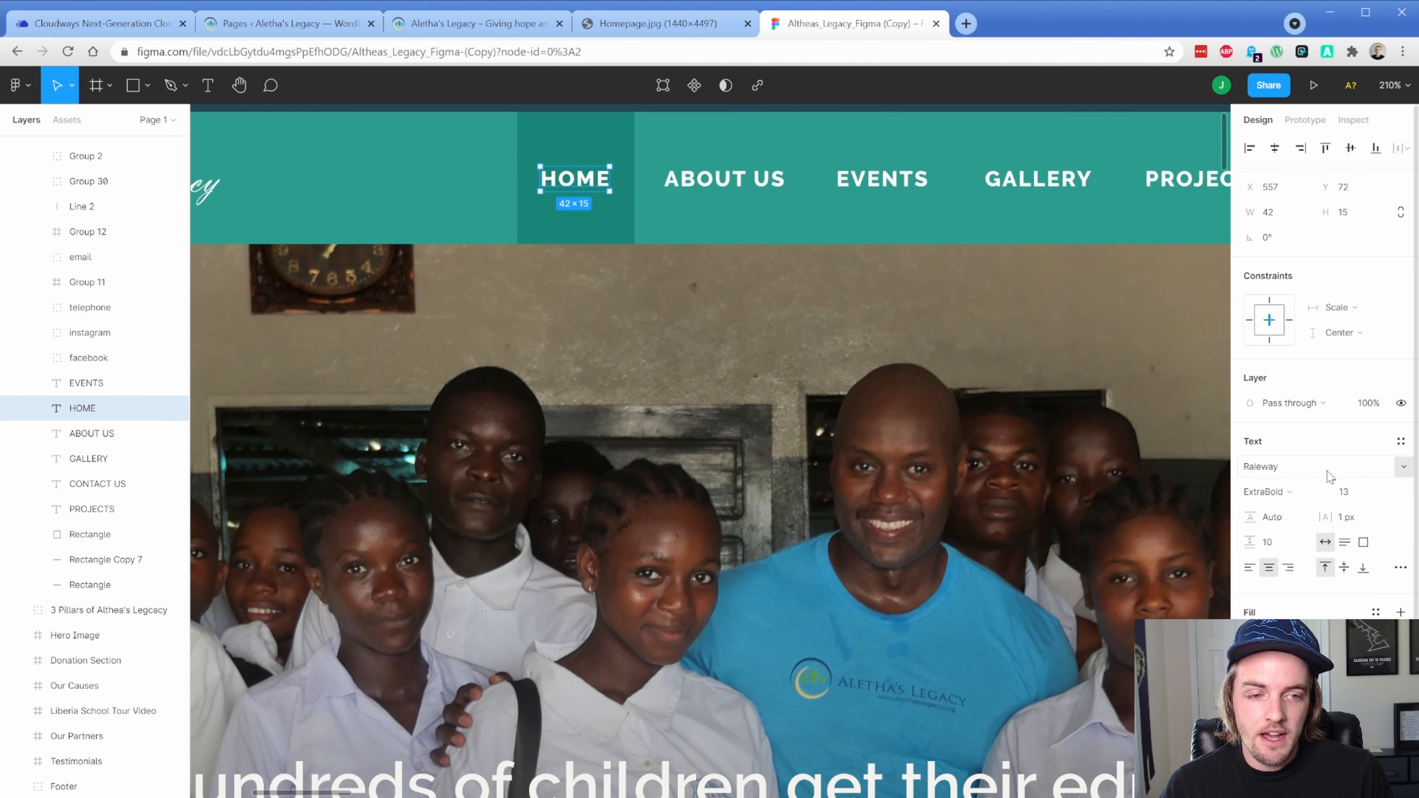
left_click(1401, 471)
key("Escape")
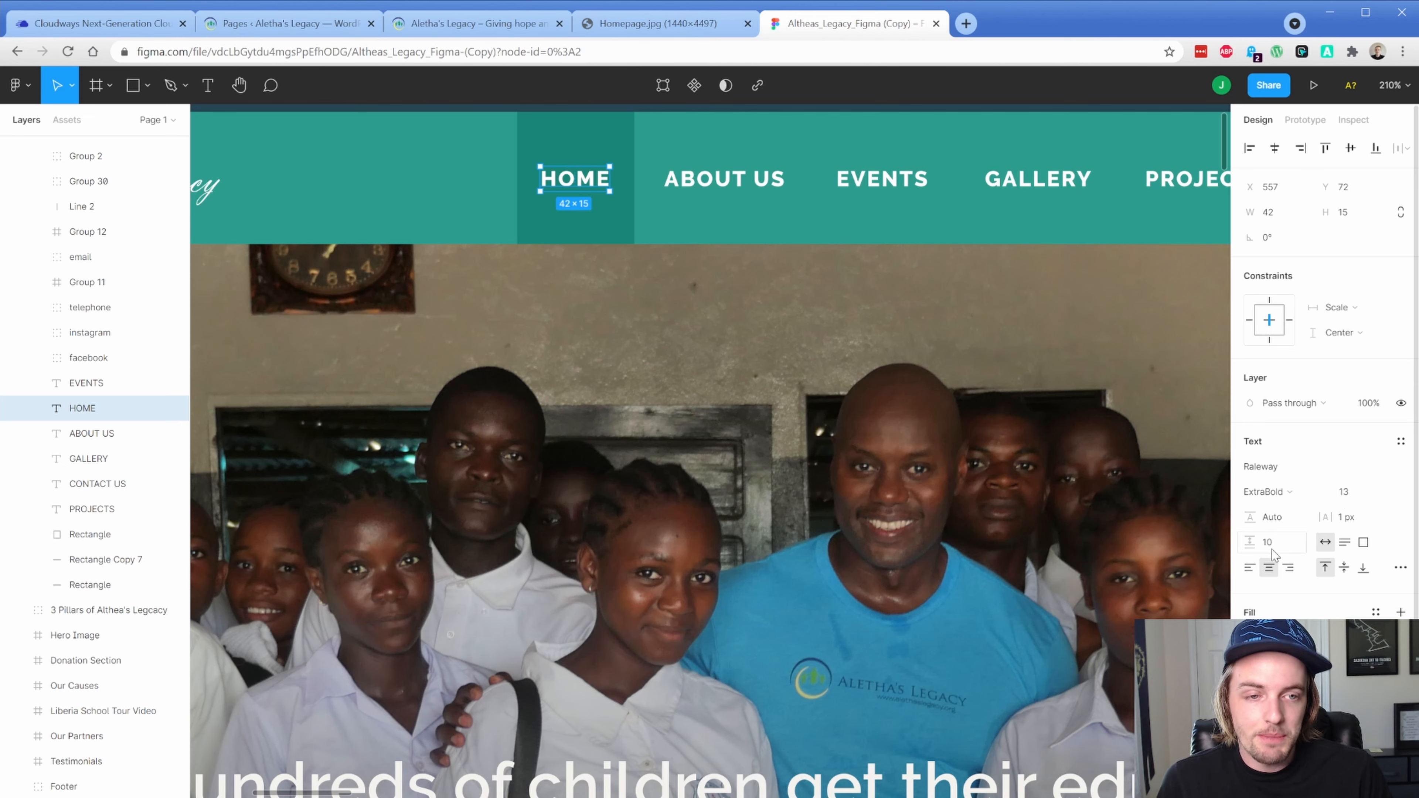
left_click(1352, 128)
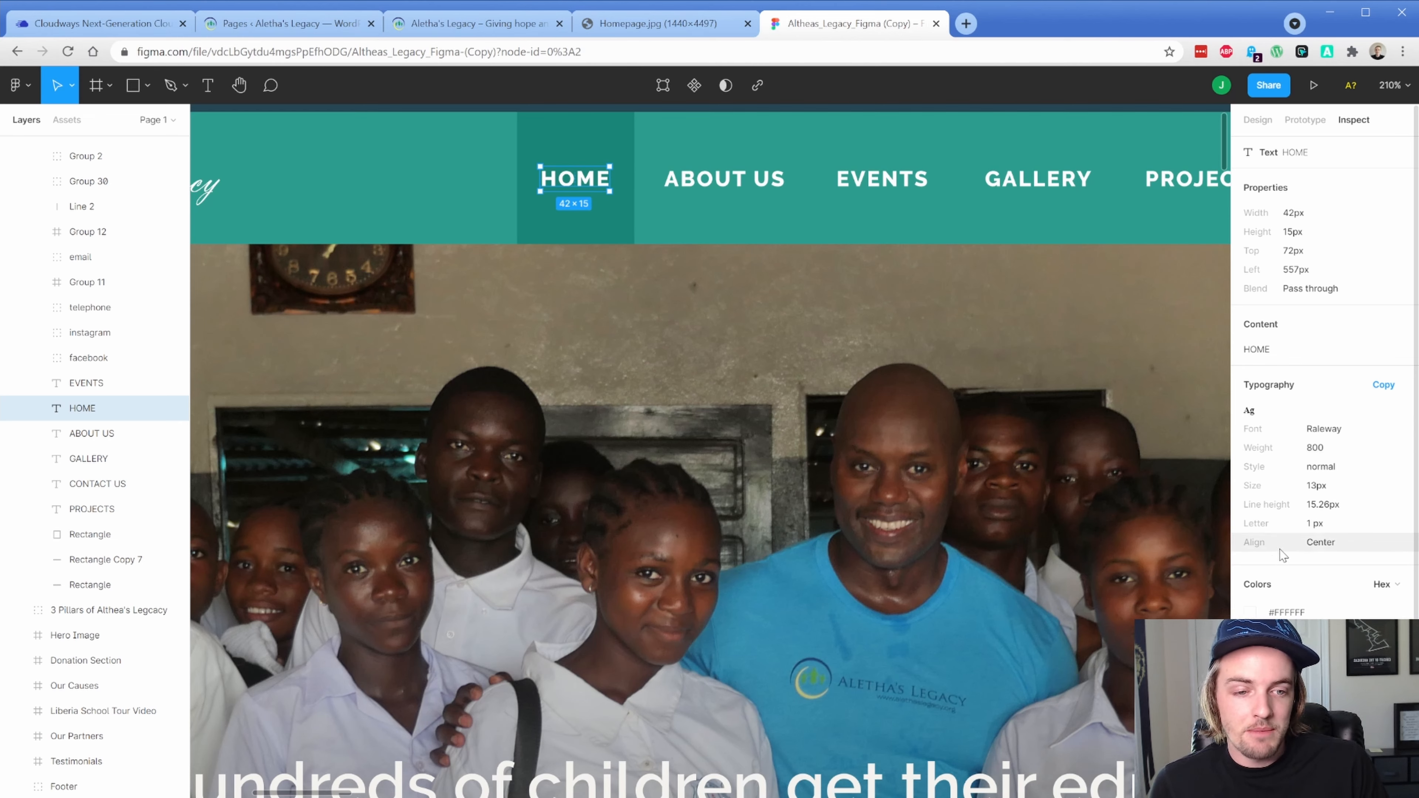
Select the darker rectangle behind HOME and copy its highlight colour #1A8678
scroll(1288, 606, "down", 3)
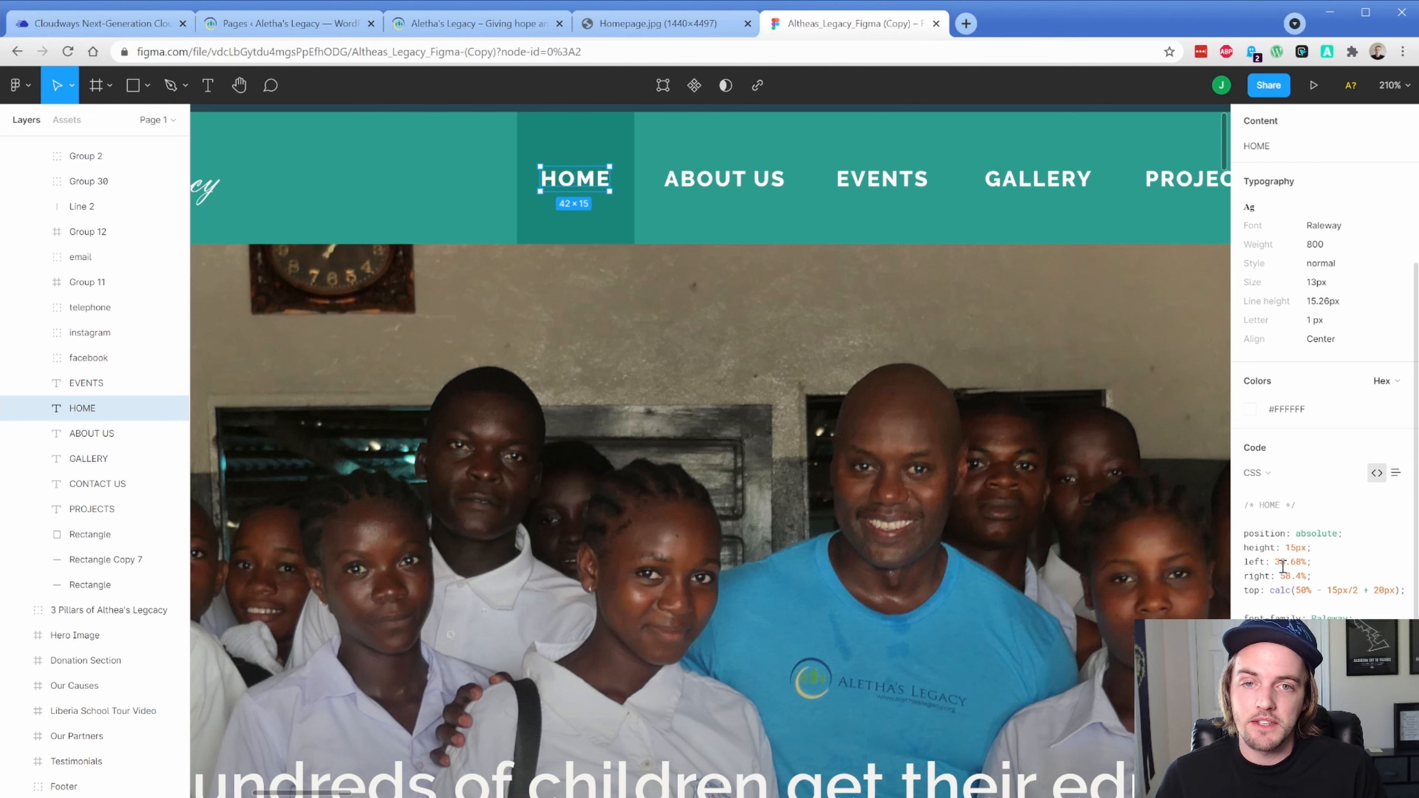
left_click(614, 230)
mouse_move(608, 180)
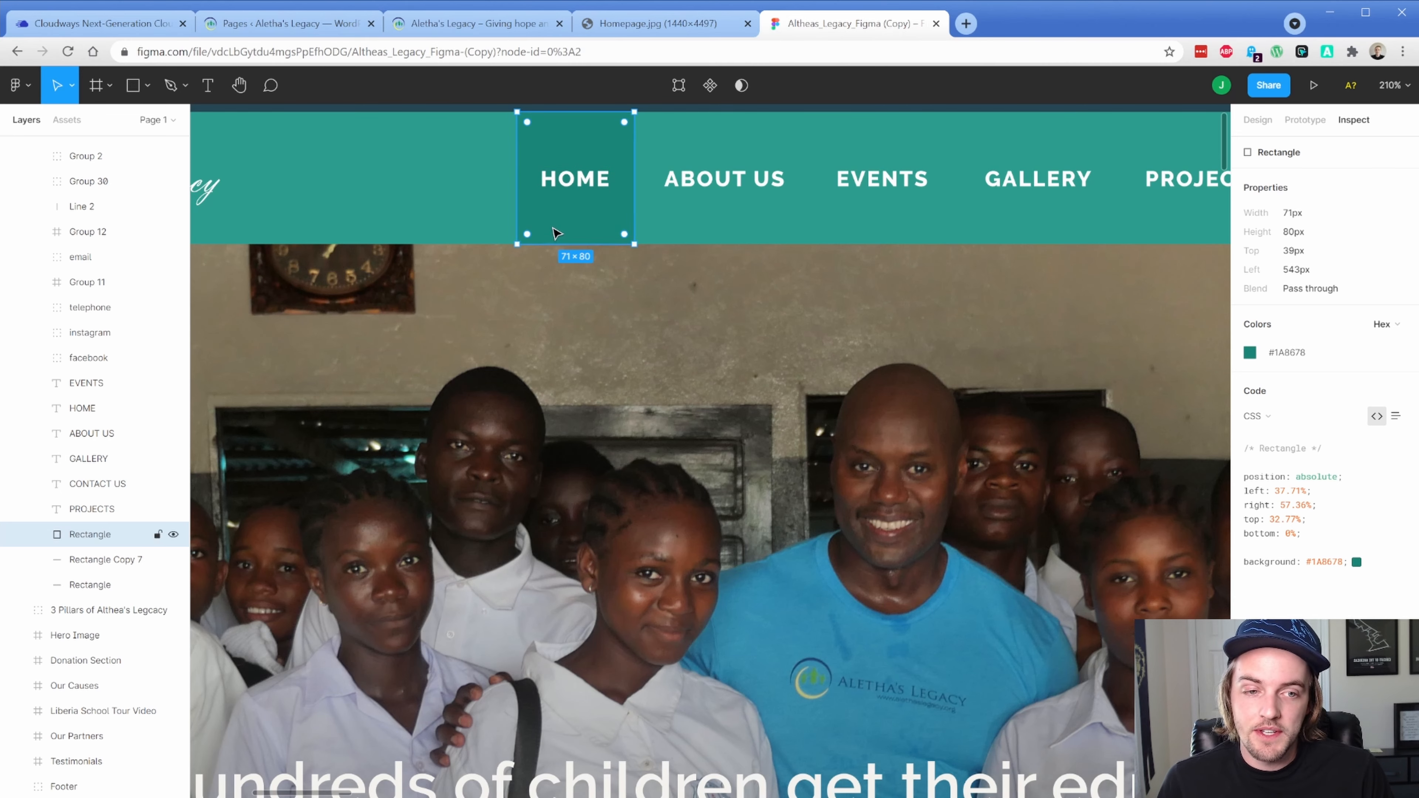
left_click(1289, 358)
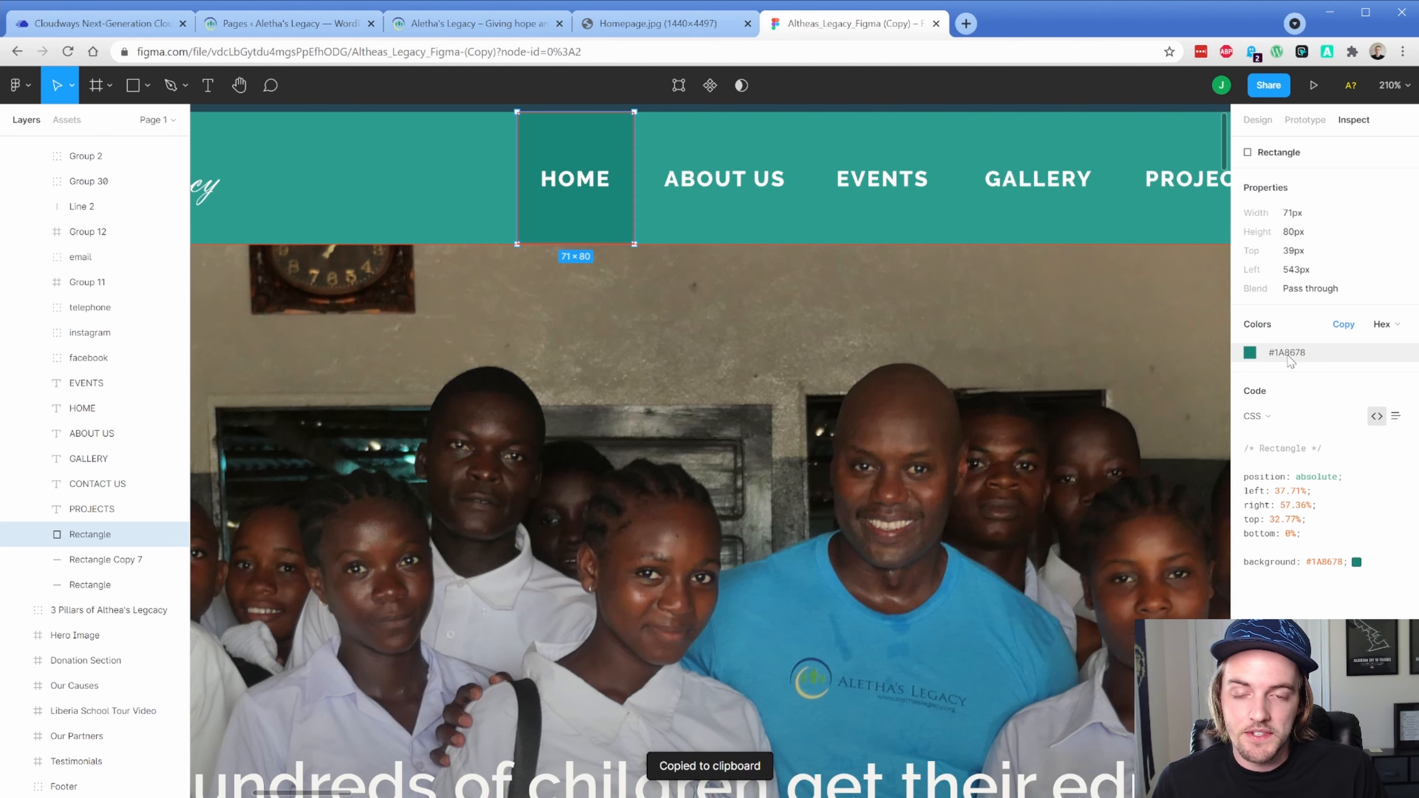
Select the full-width teal header bar to read its 1440×80 size and #2B9D8E fill
left_click(468, 224)
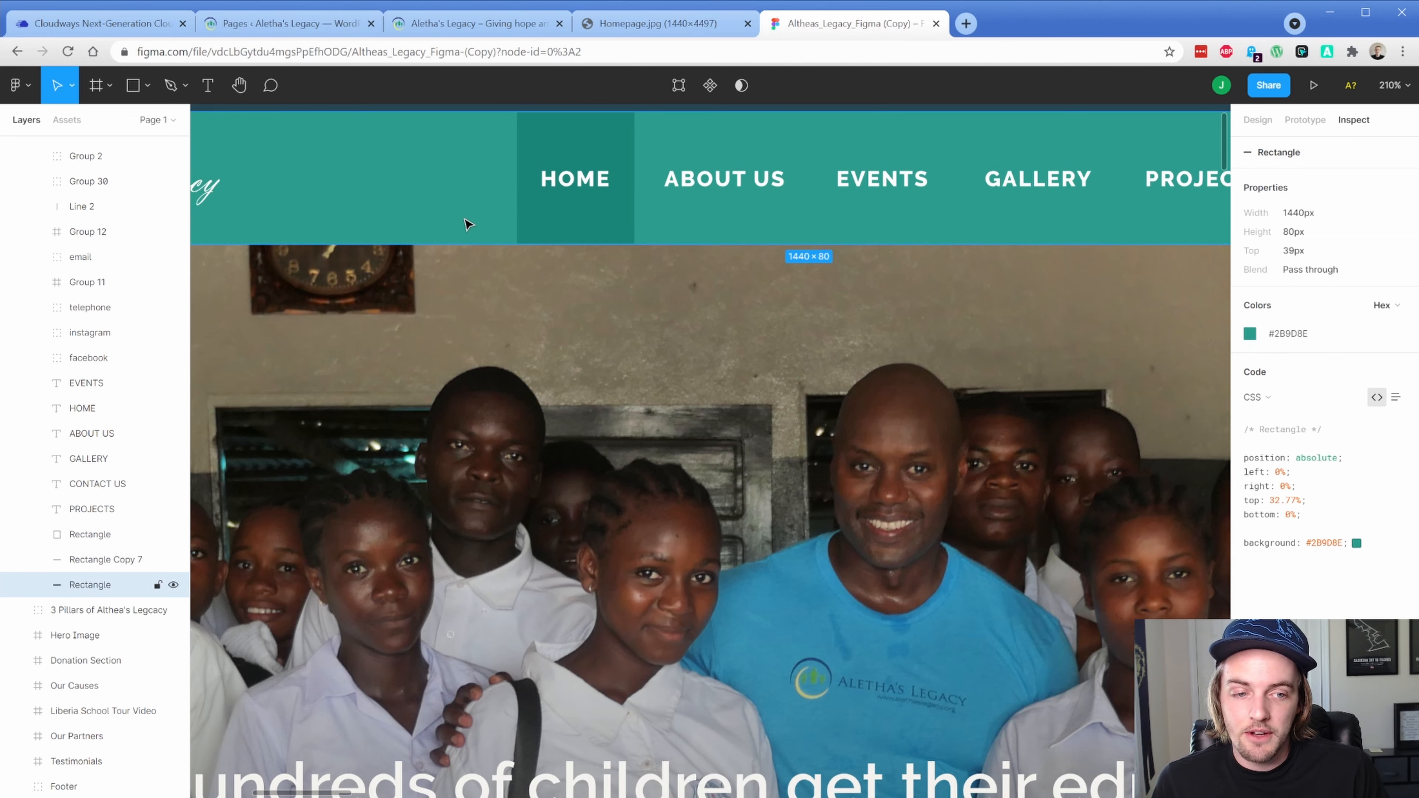
double_click(468, 223)
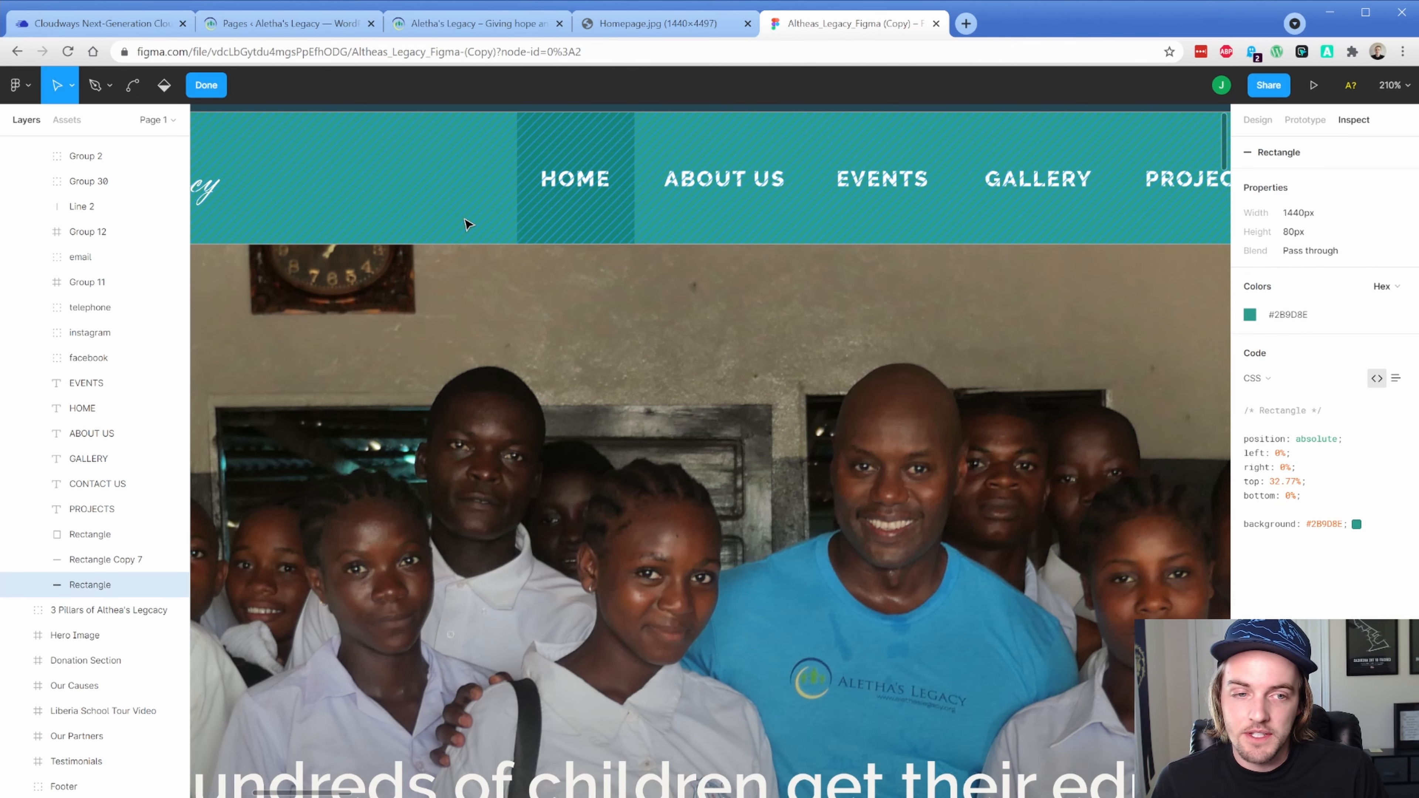
key("Escape")
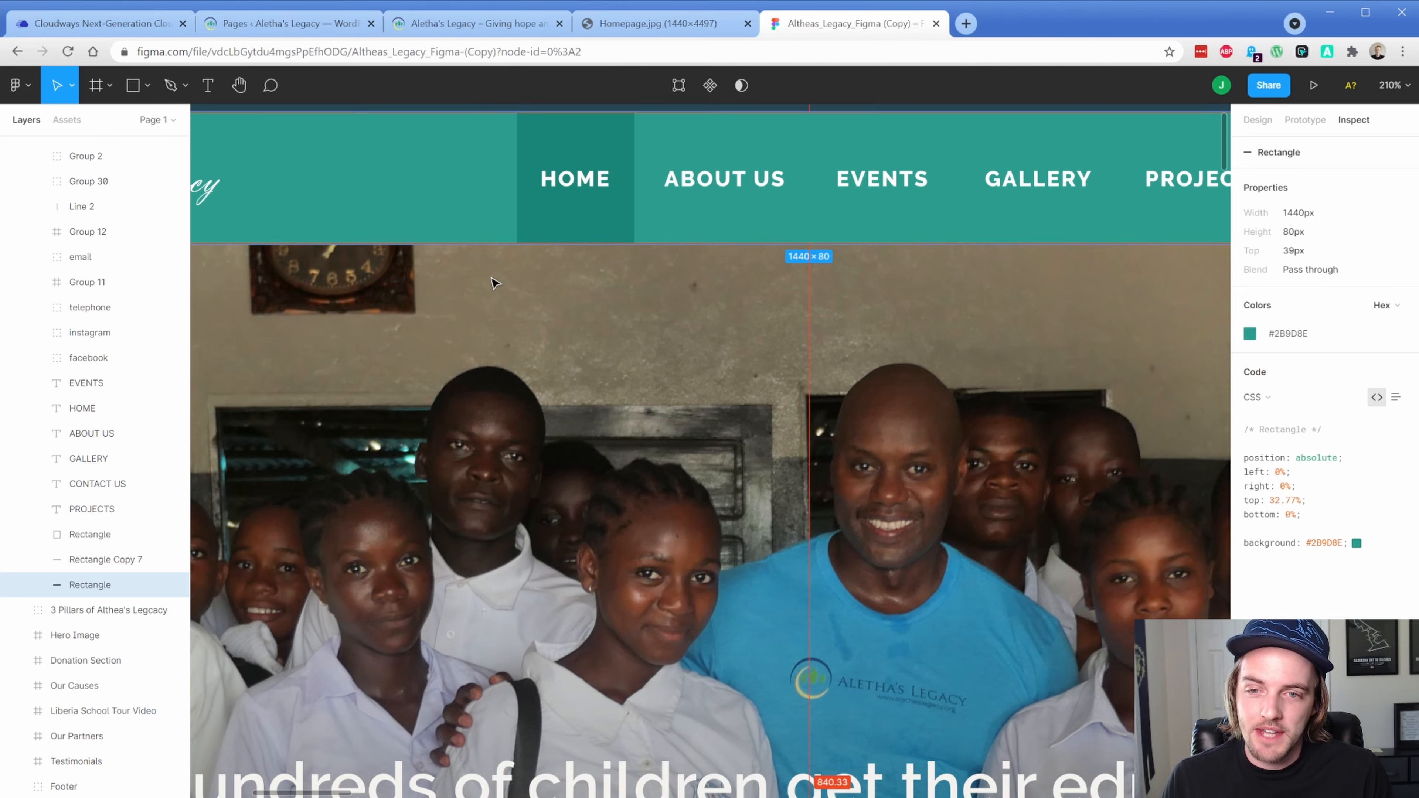
scroll(474, 222, "down", 6)
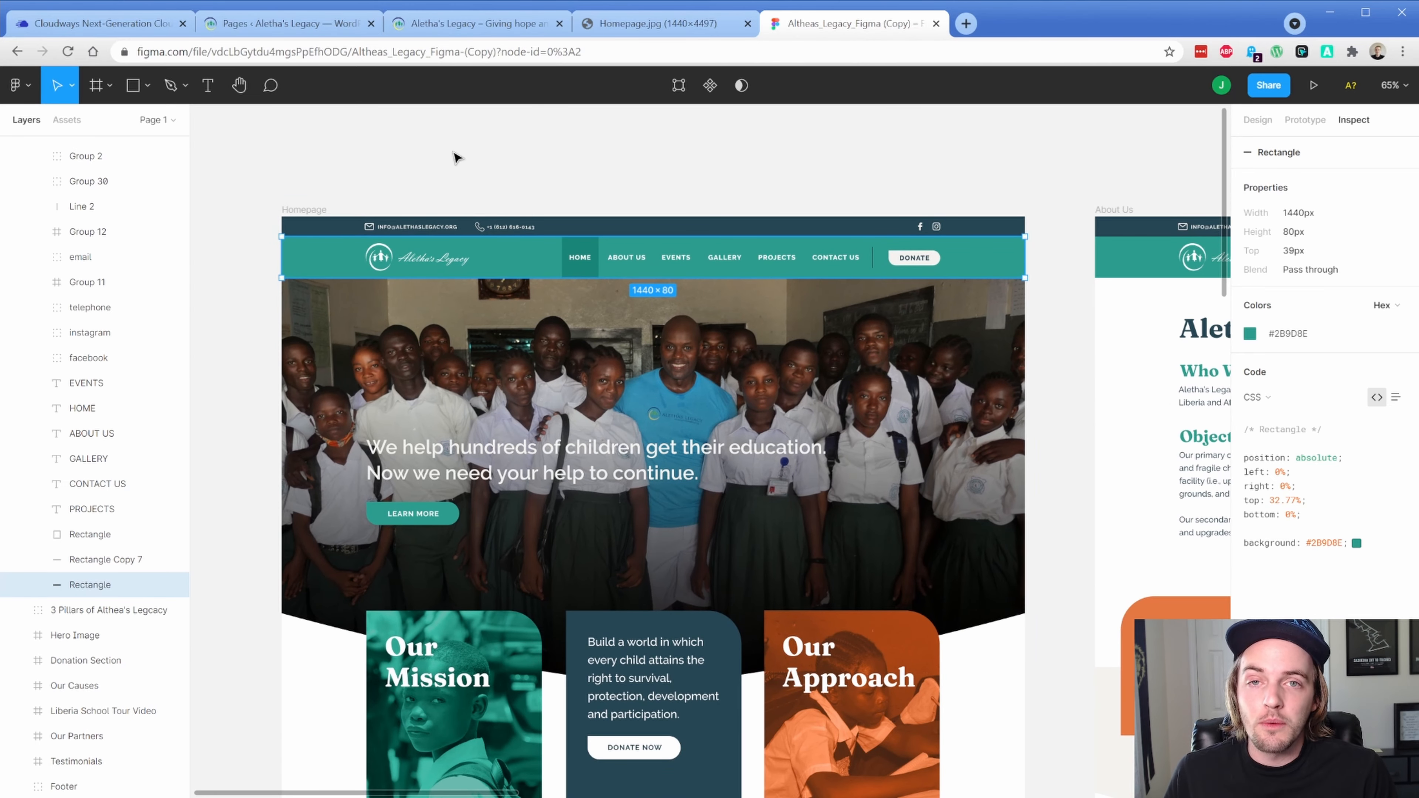
Switch to the Cloudways applications list showing the WP Oxygen Blank app
left_click(100, 25)
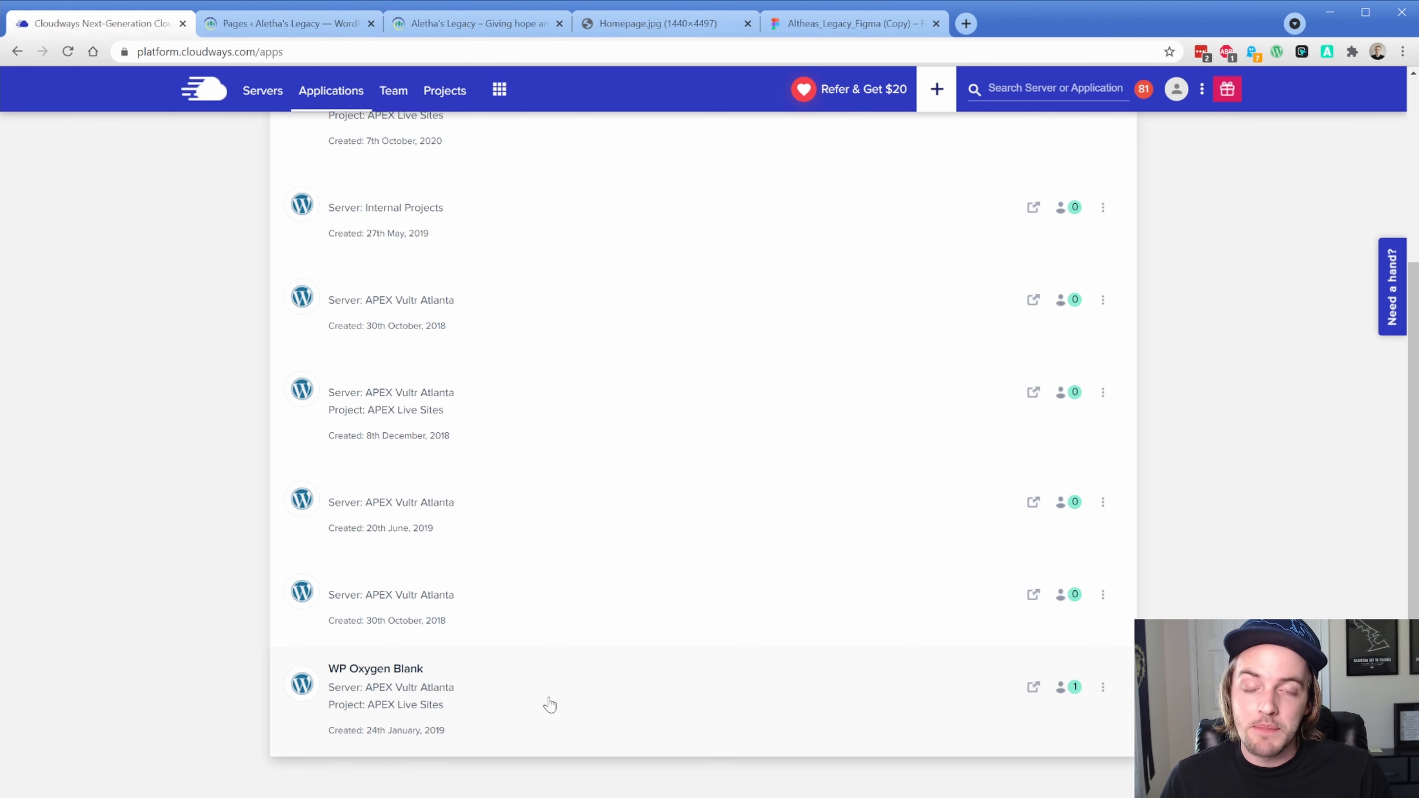
Clone the WP Oxygen Blank app onto the Development Server
left_click(1103, 689)
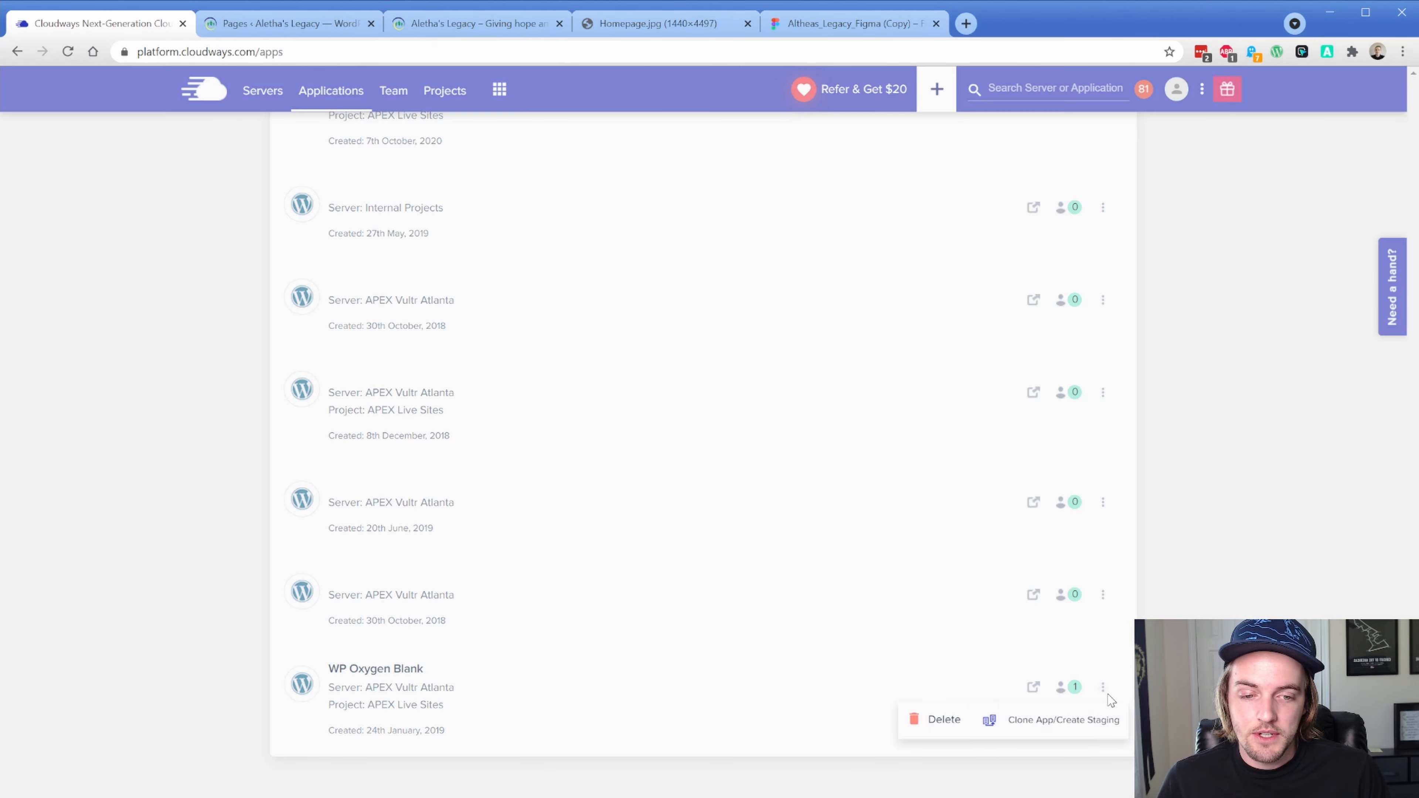
left_click(1079, 721)
left_click(571, 408)
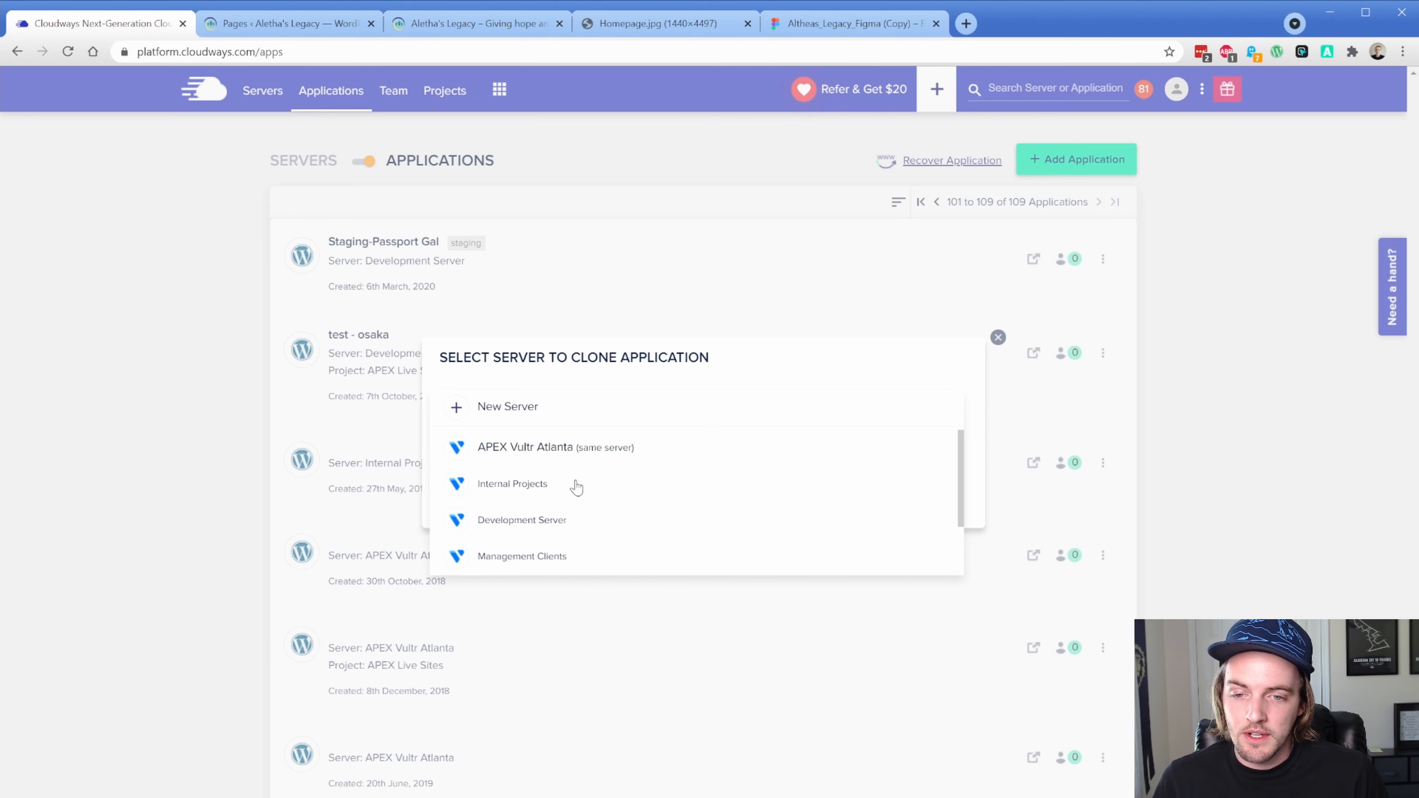
left_click(545, 520)
left_click(482, 493)
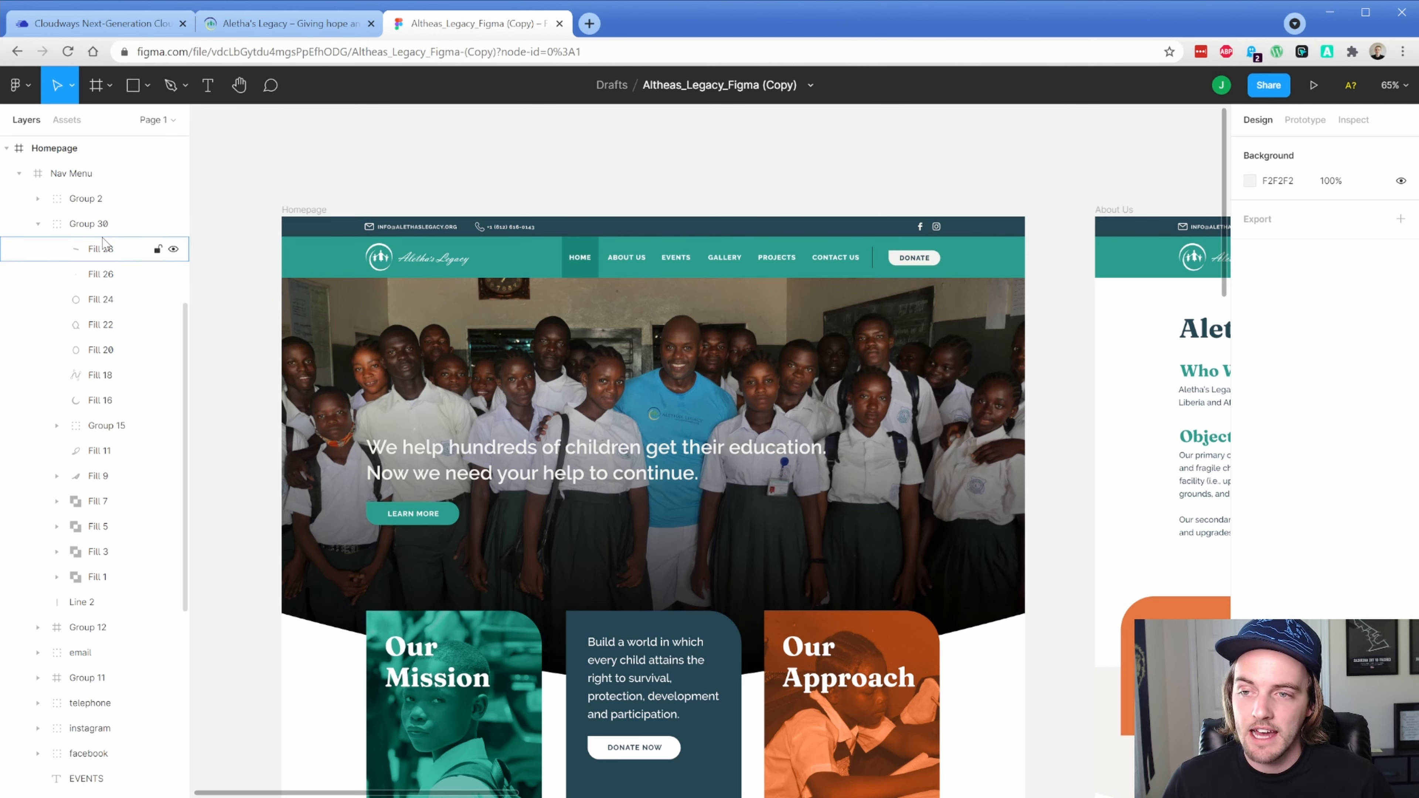
Export the logo group Group 30 as a PNG at 2x scale
left_click(98, 226)
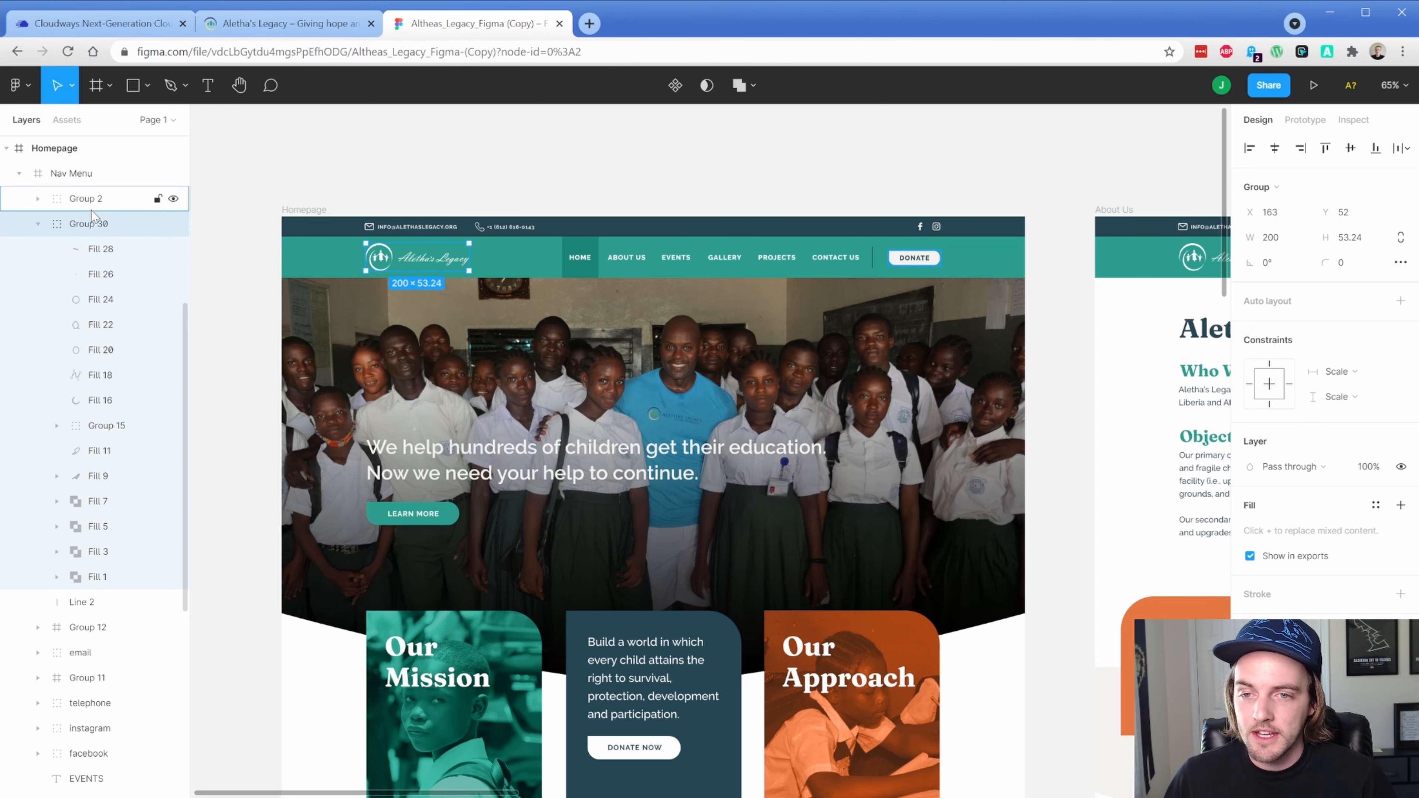
scroll(408, 254, "up", 5)
scroll(401, 264, "up", 3)
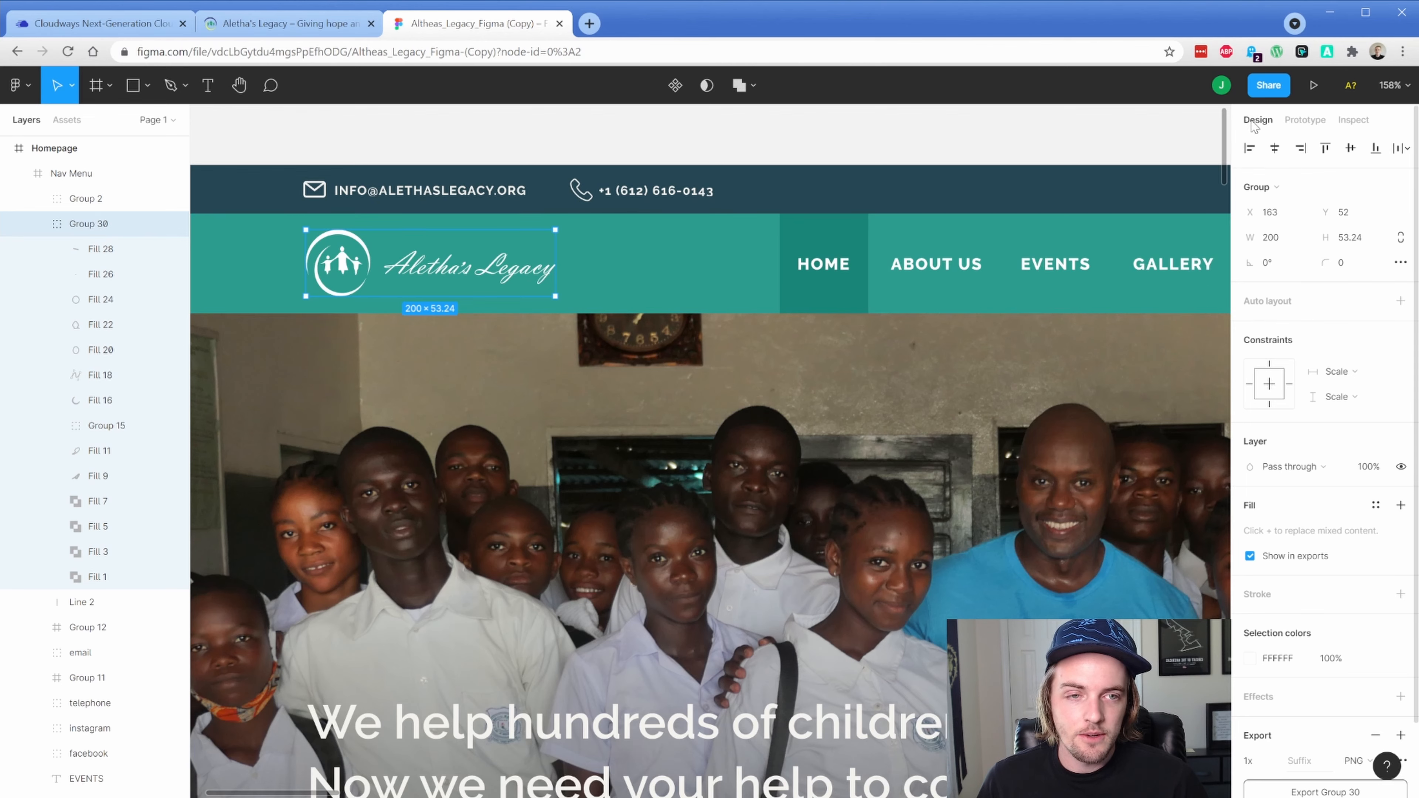
scroll(1285, 592, "down", 3)
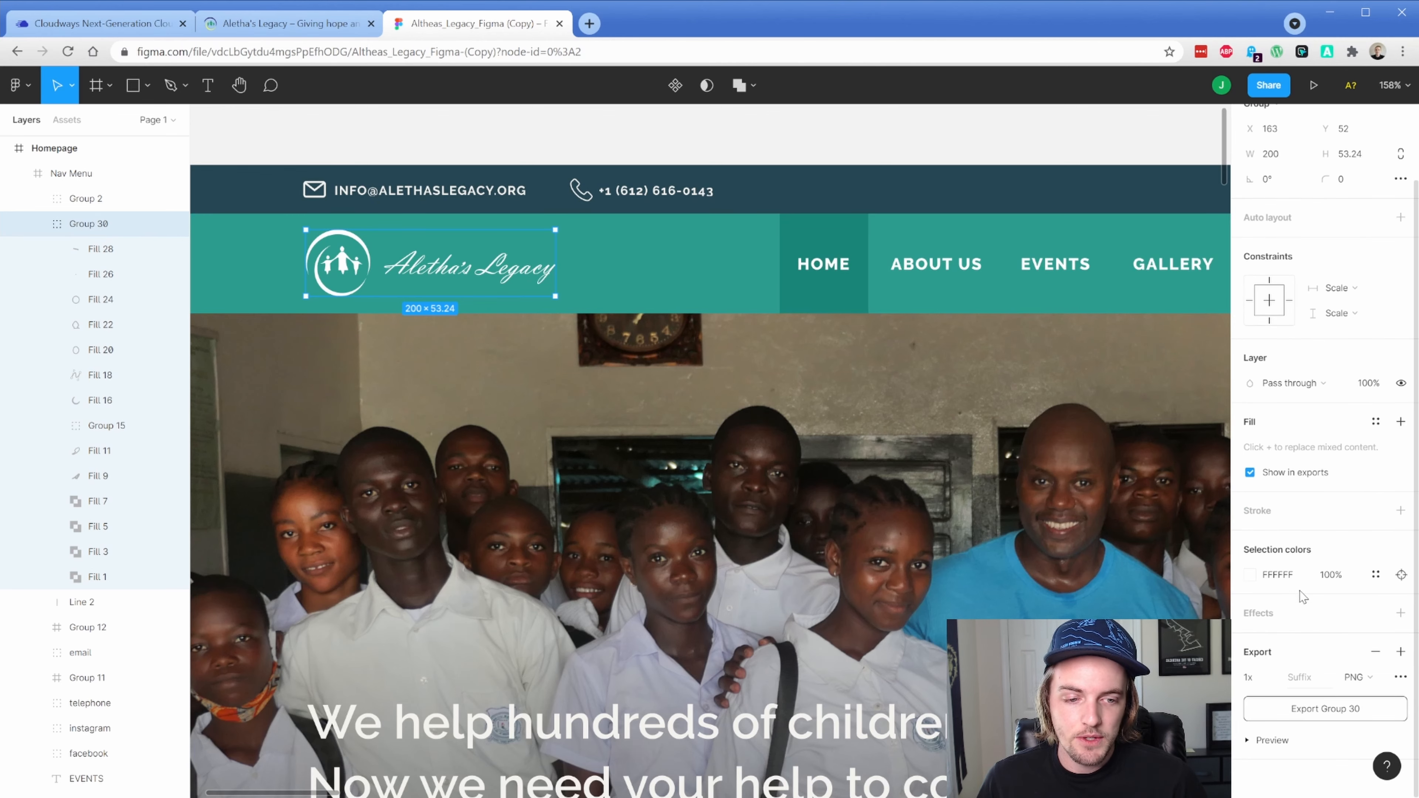
left_click(1272, 678)
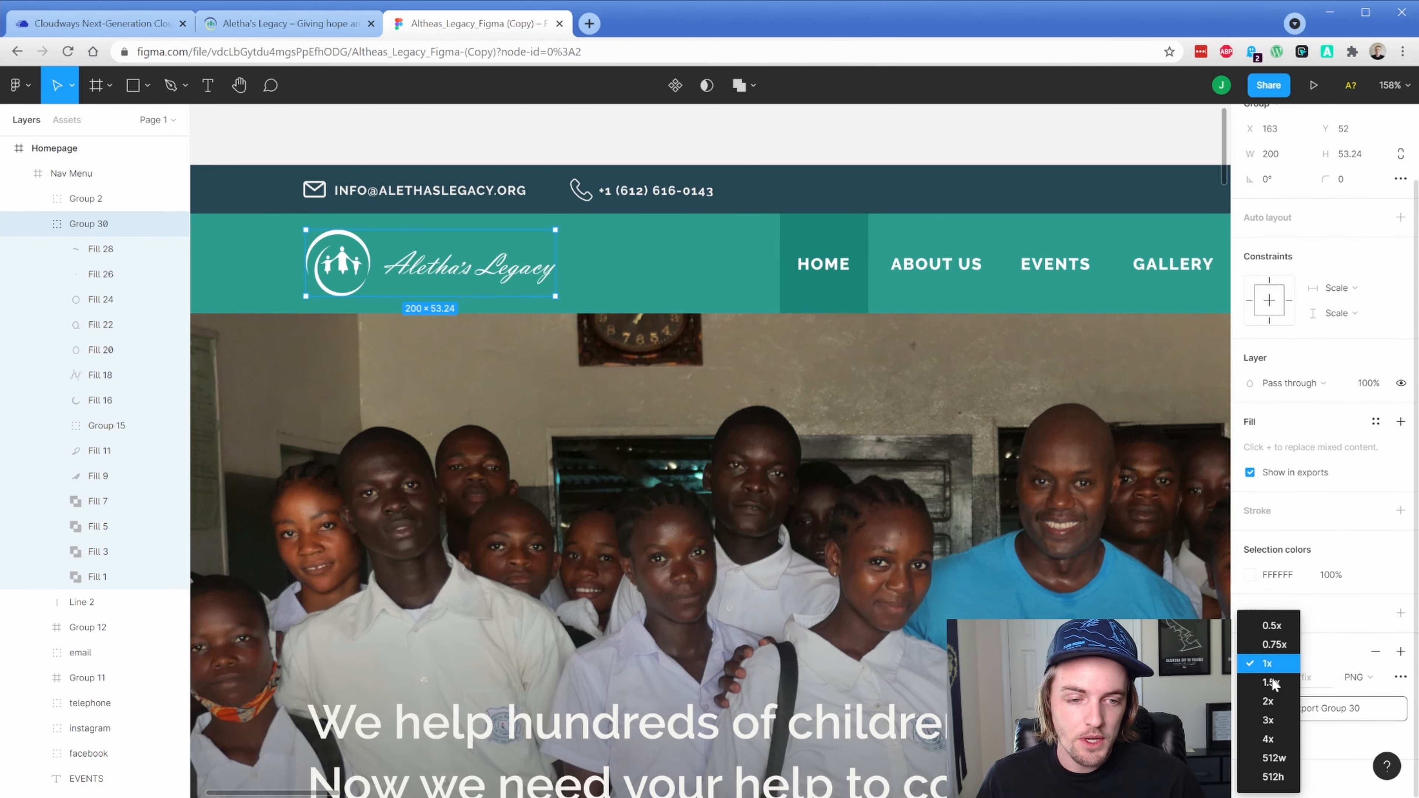
left_click(1269, 701)
left_click(1306, 710)
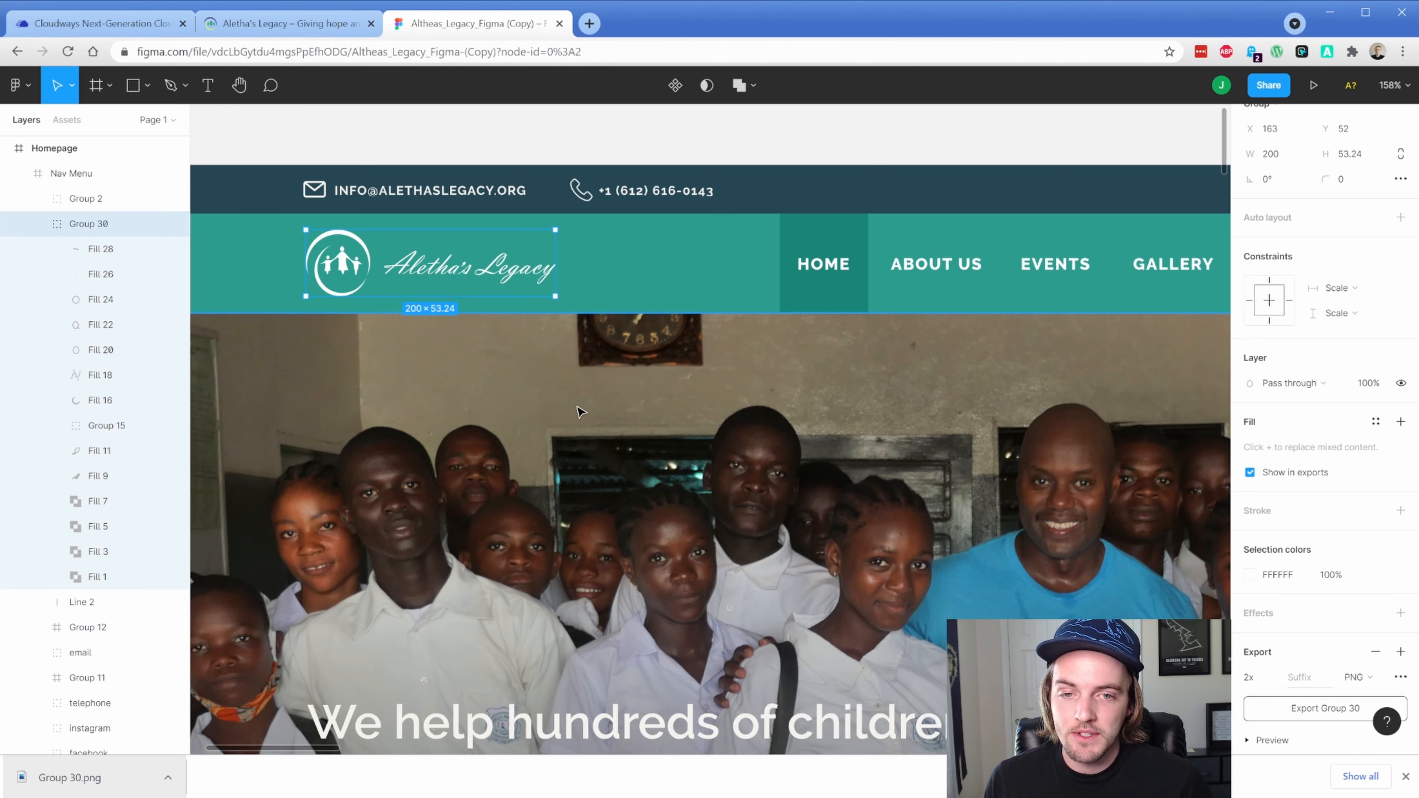
Export the Hero Image frame as a JPG
scroll(648, 413, "down", 5)
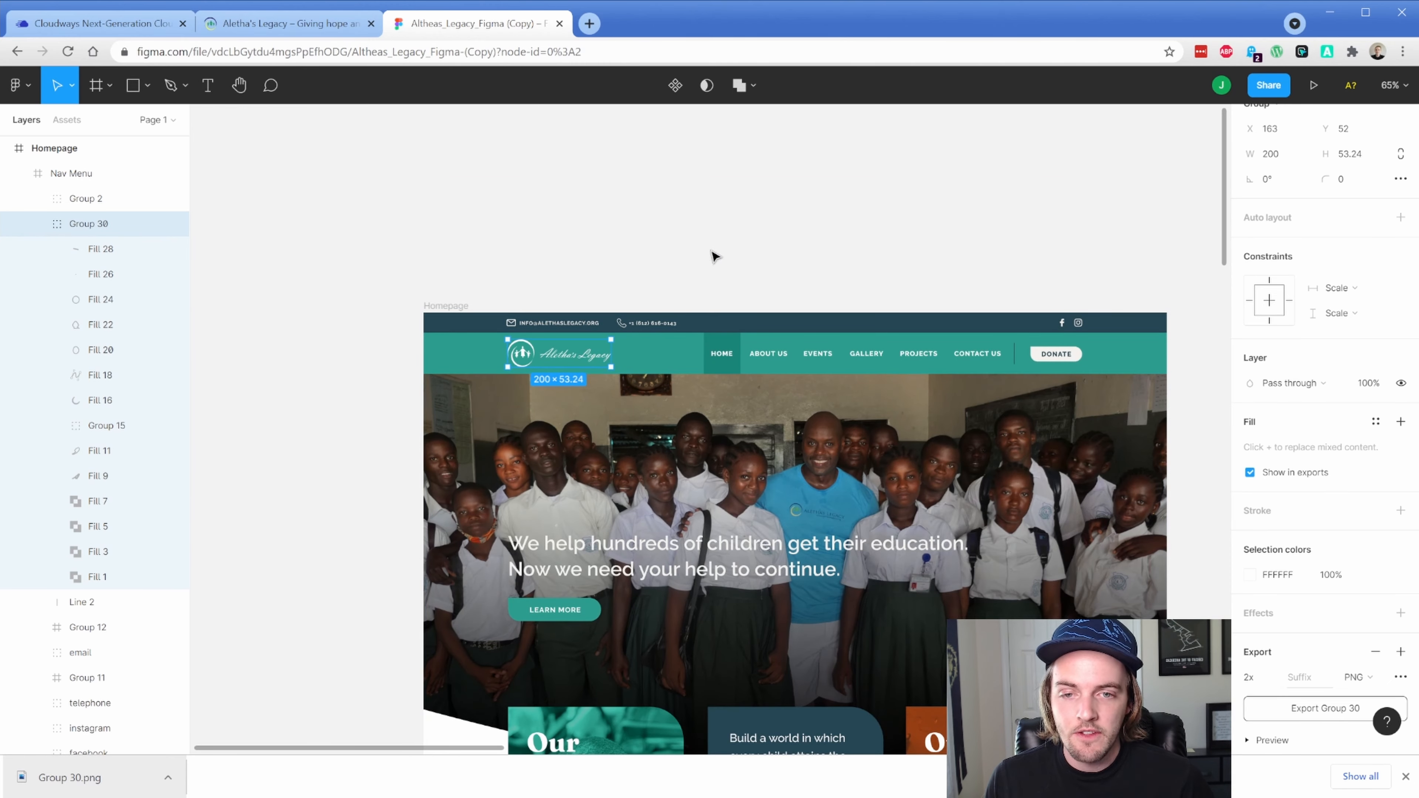
scroll(713, 254, "down", 2)
scroll(713, 254, "right", 3)
left_click(568, 367)
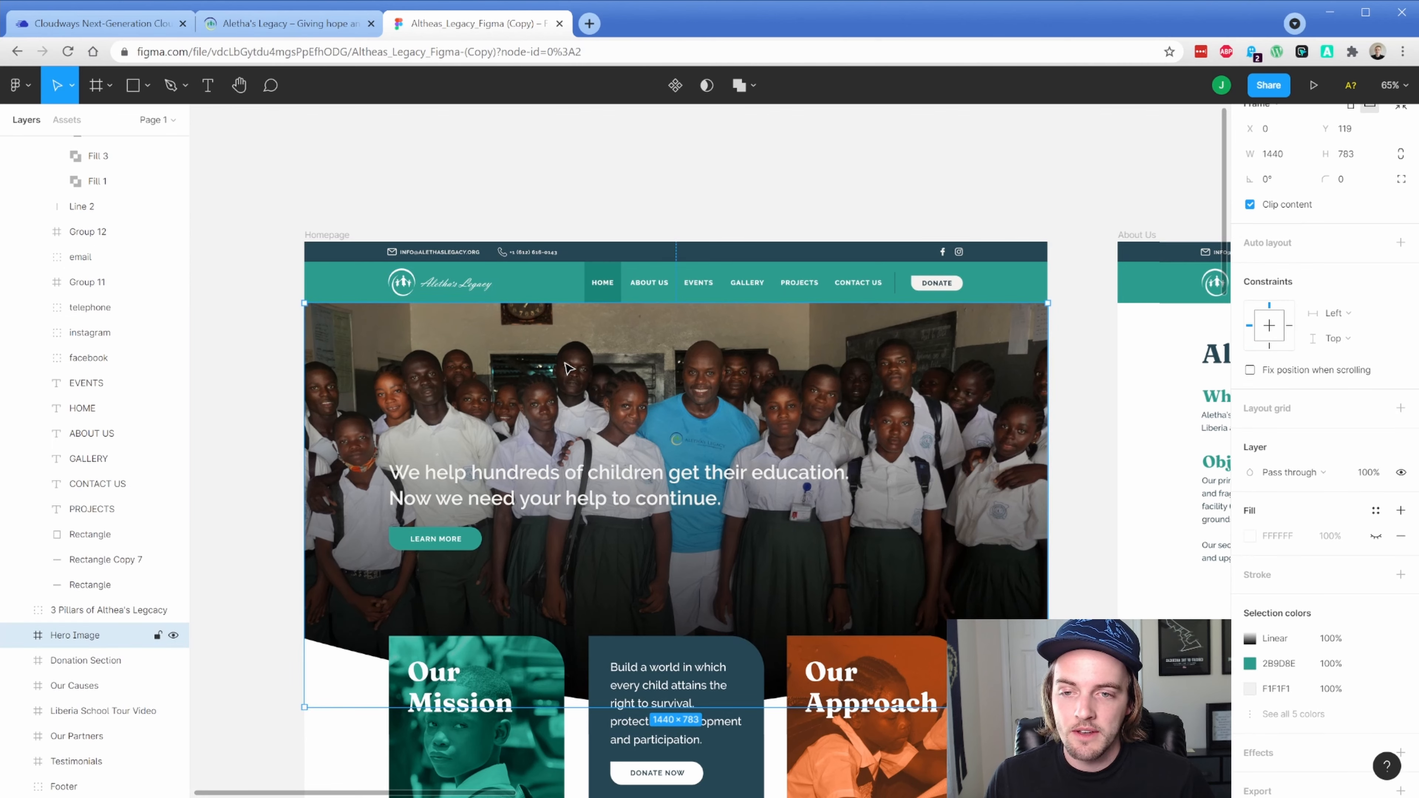
scroll(1324, 503, "down", 3)
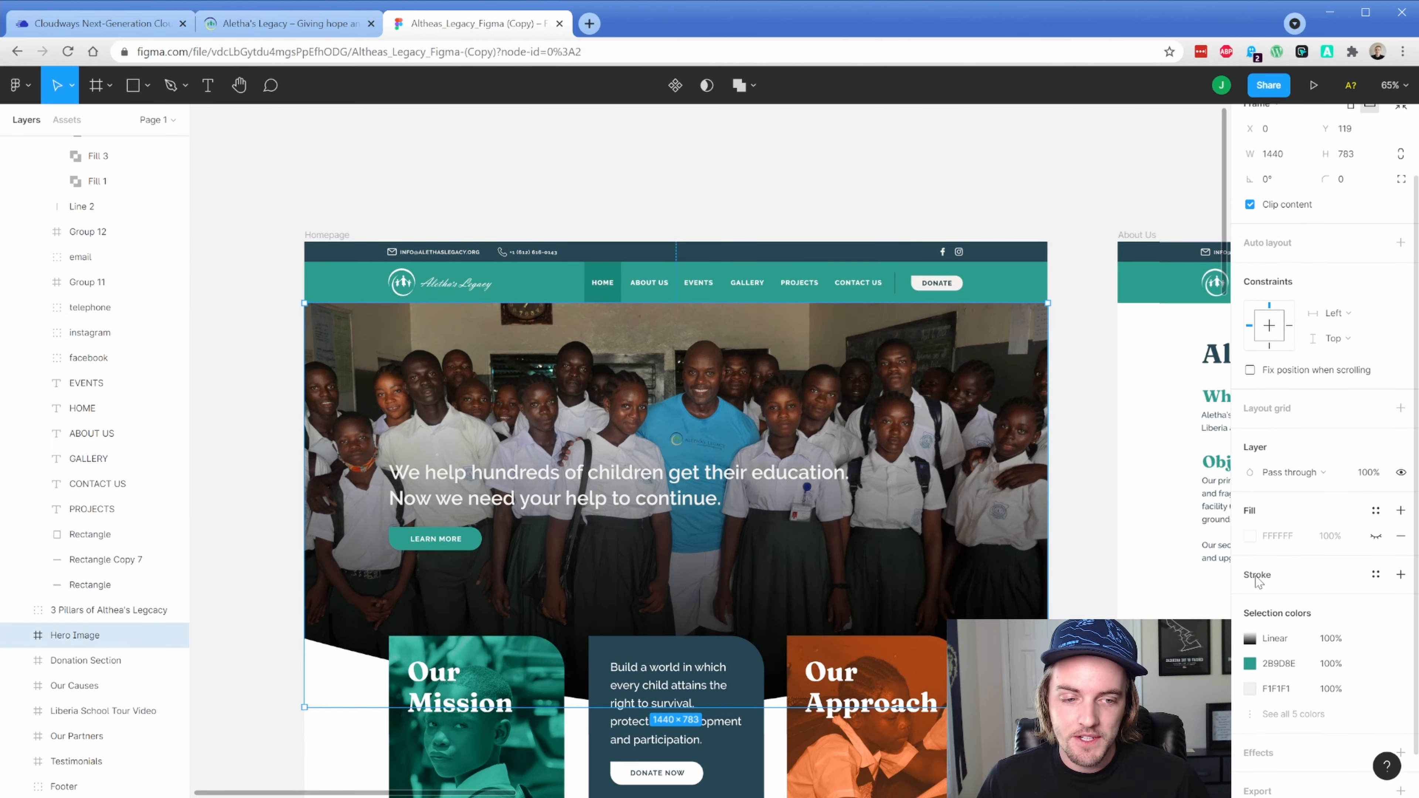
left_click(1263, 626)
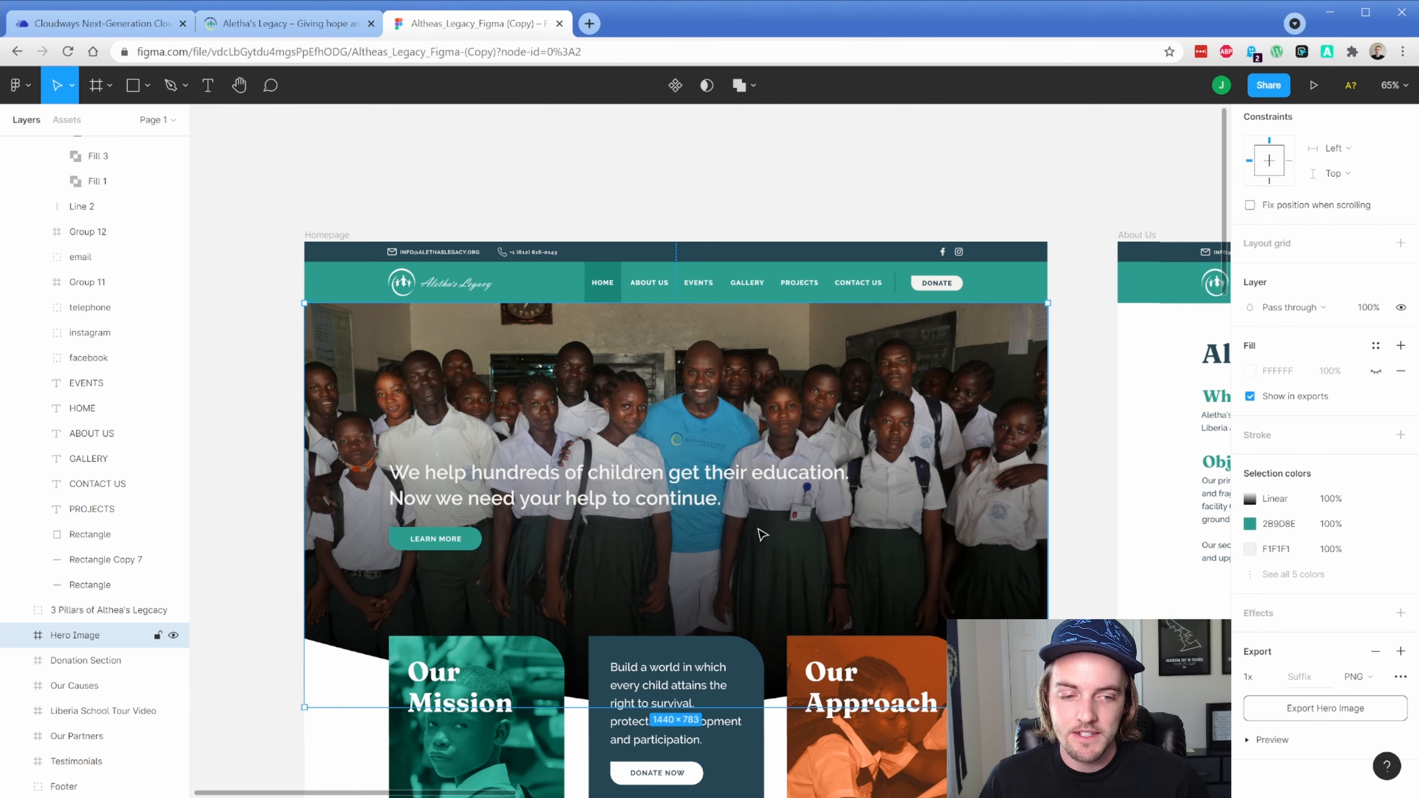
left_click(1359, 676)
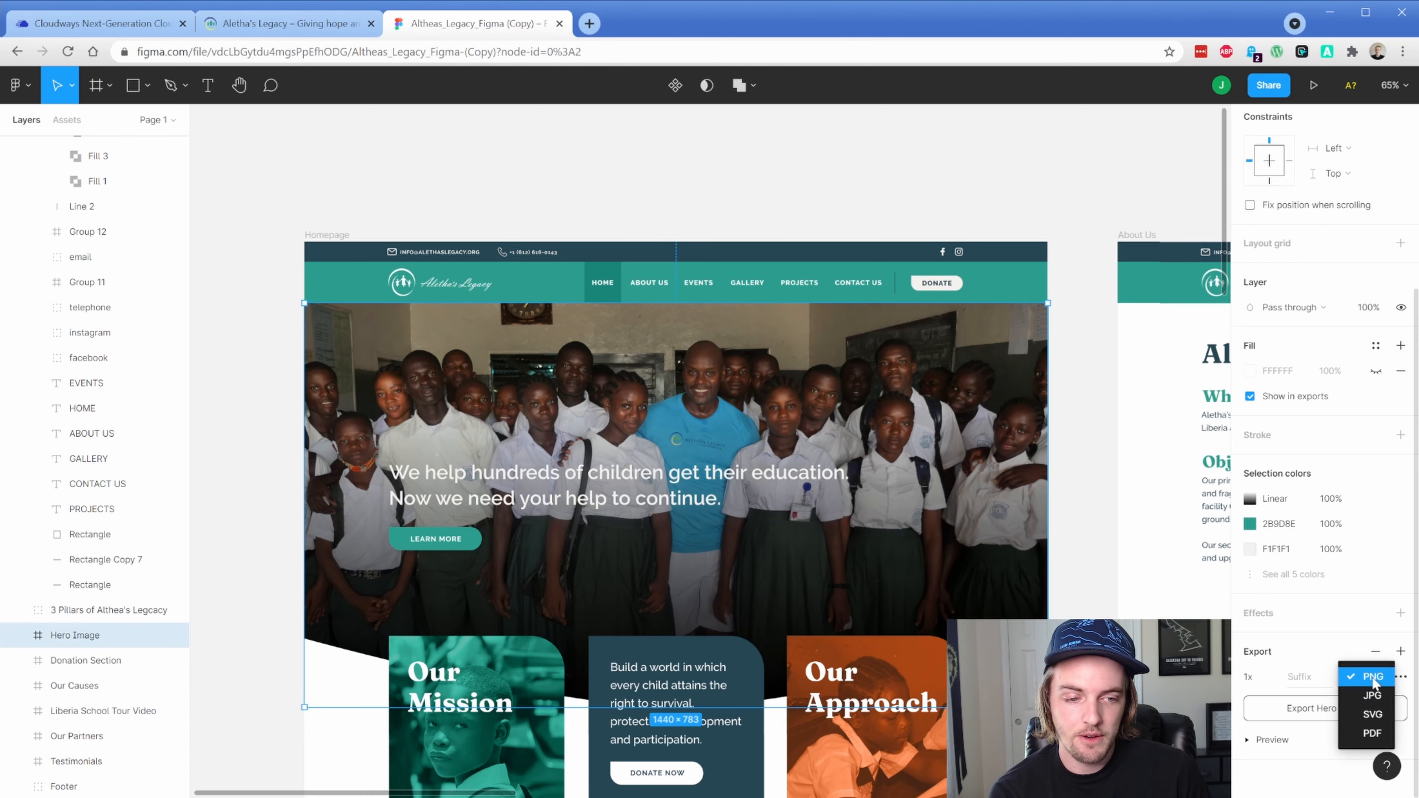
left_click(1374, 695)
left_click(1319, 708)
Export the Our Mission card as a JPG
scroll(514, 606, "down", 3)
left_click(514, 606)
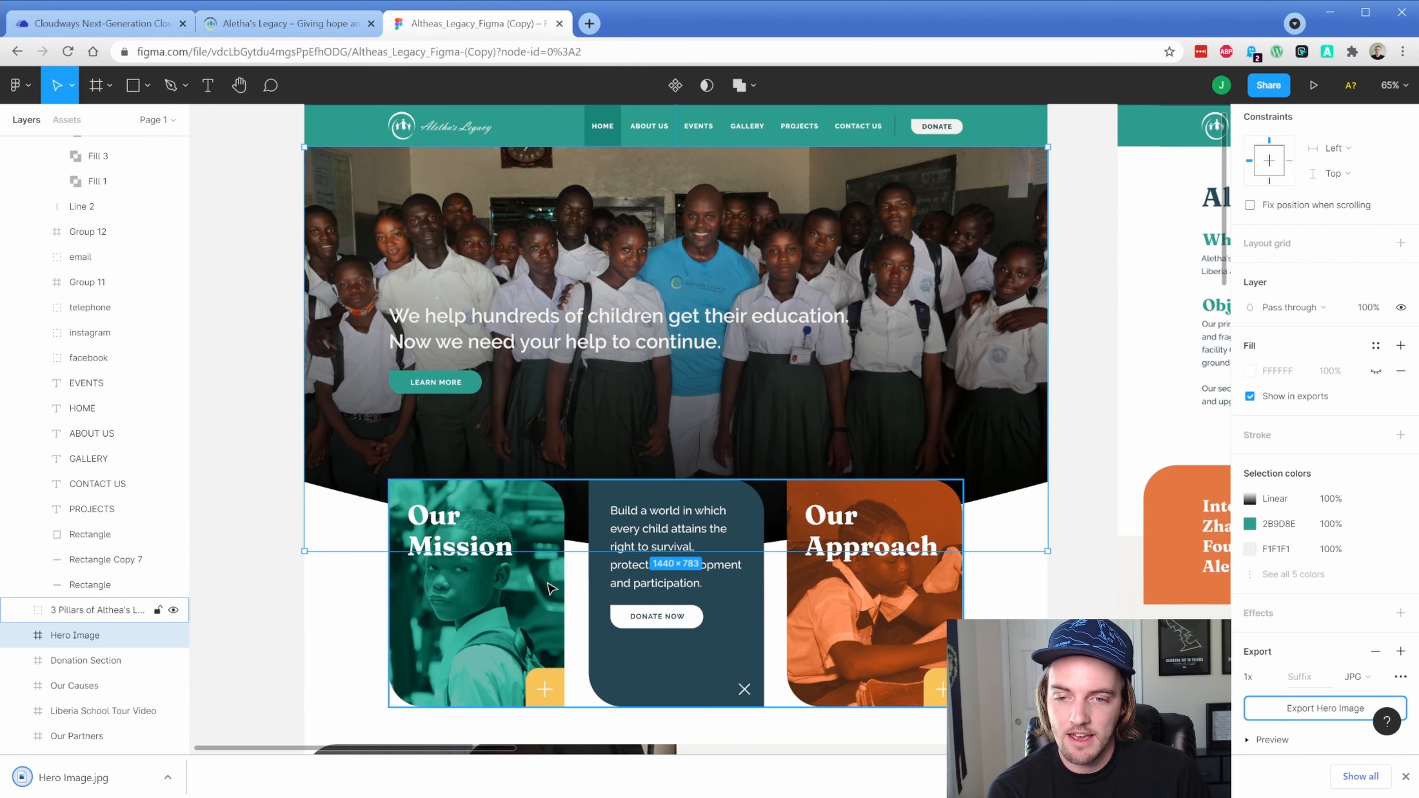
left_click(514, 605)
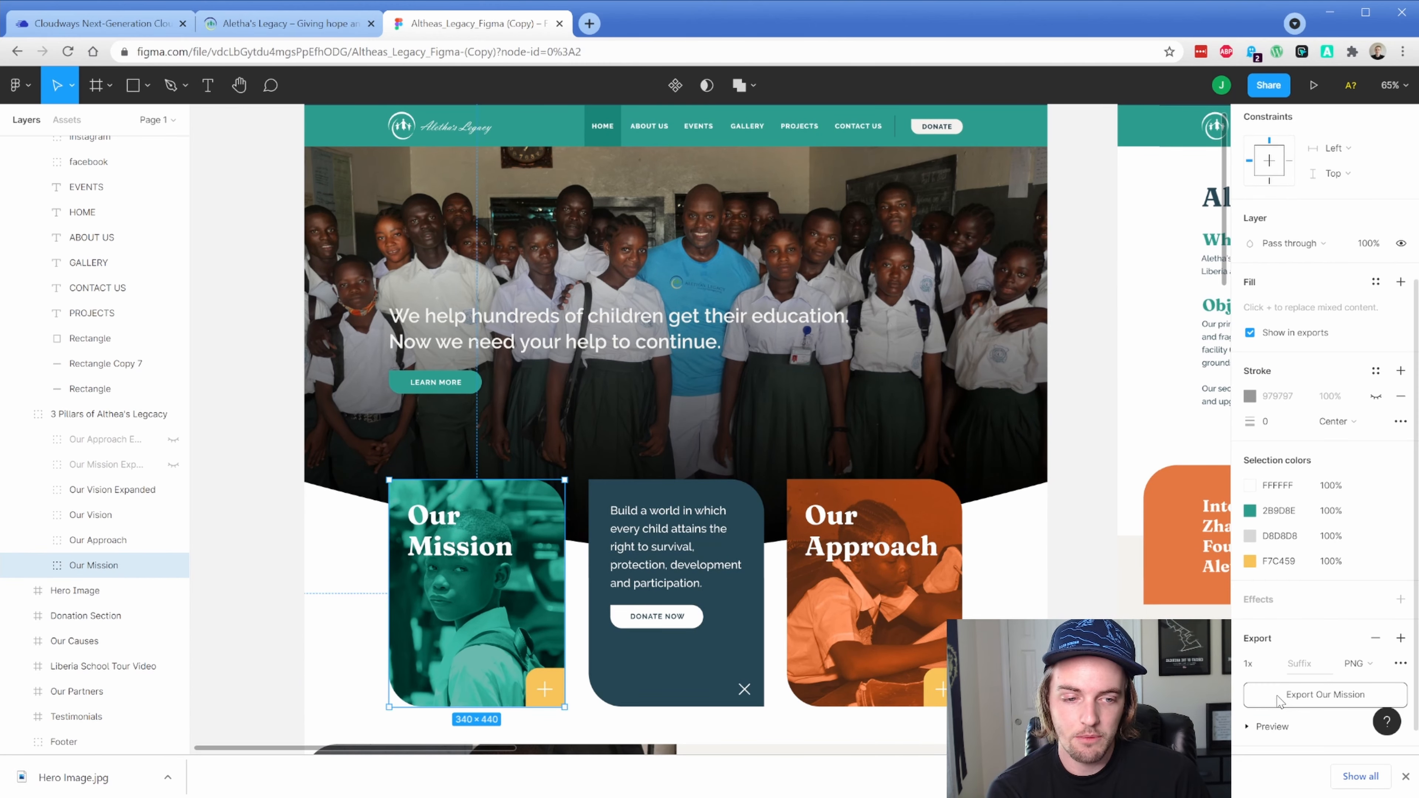
left_click(1359, 663)
left_click(1363, 683)
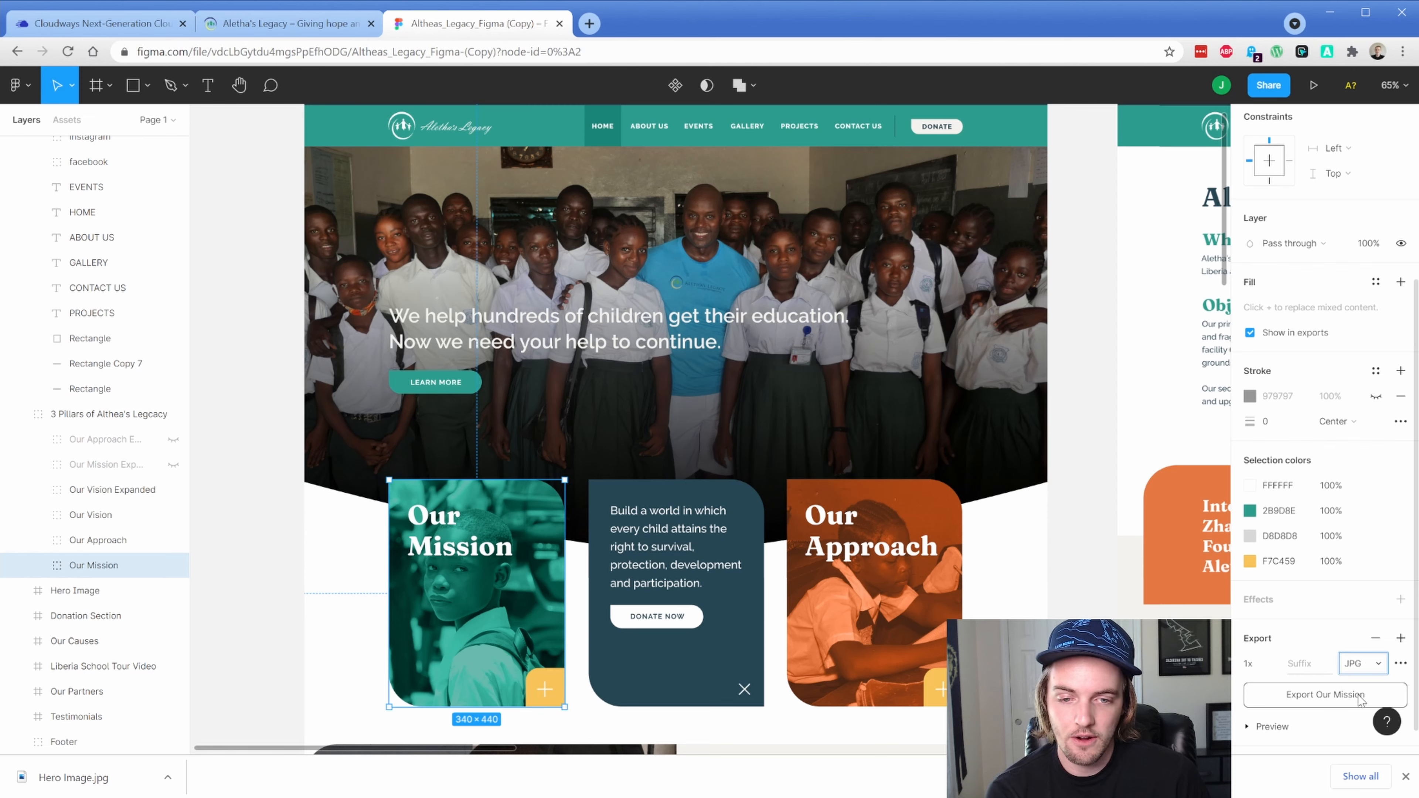
left_click(1325, 695)
Set the Our Approach card's export format to JPG and check its orange overlay layer
left_click(905, 661)
scroll(1329, 667, "down", 1)
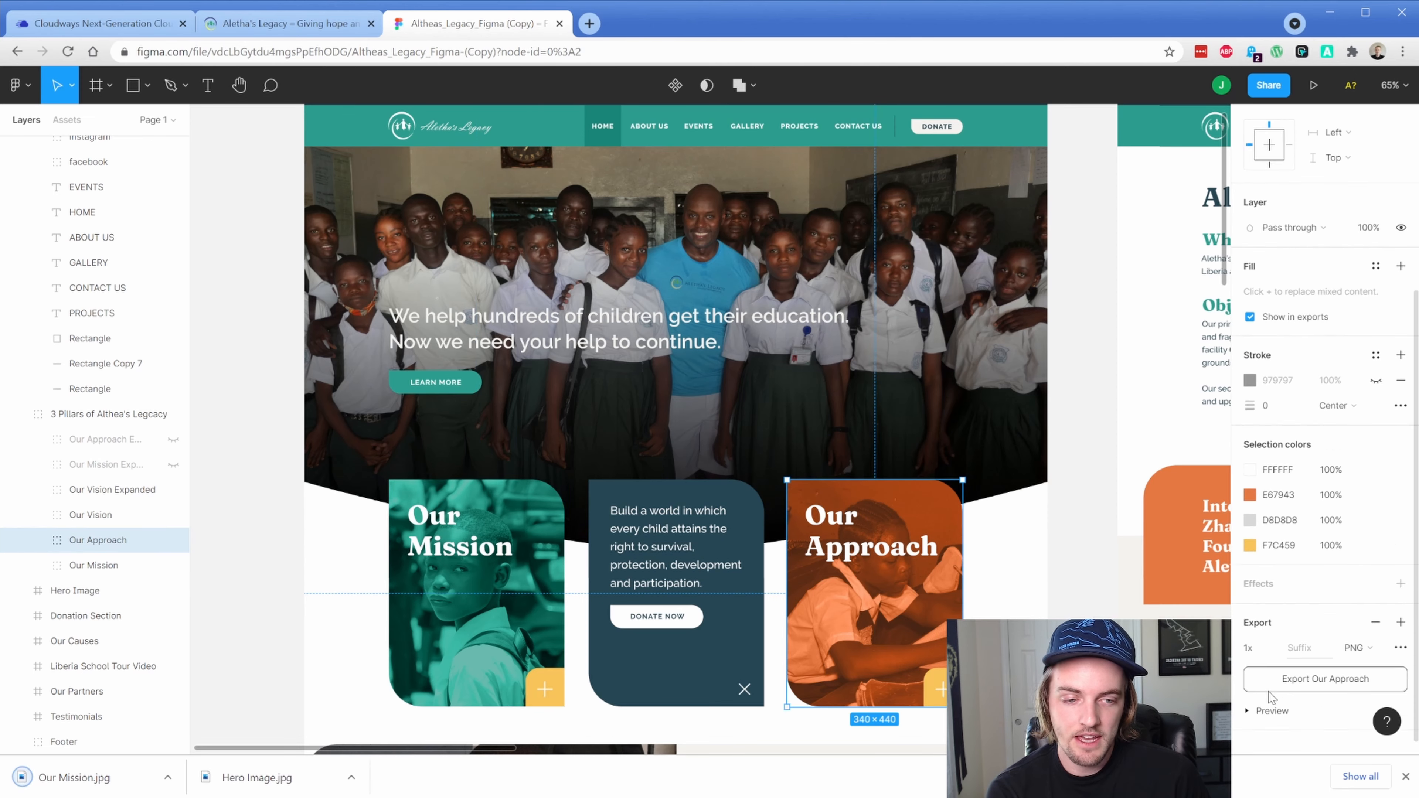
left_click(1360, 633)
left_click(1364, 652)
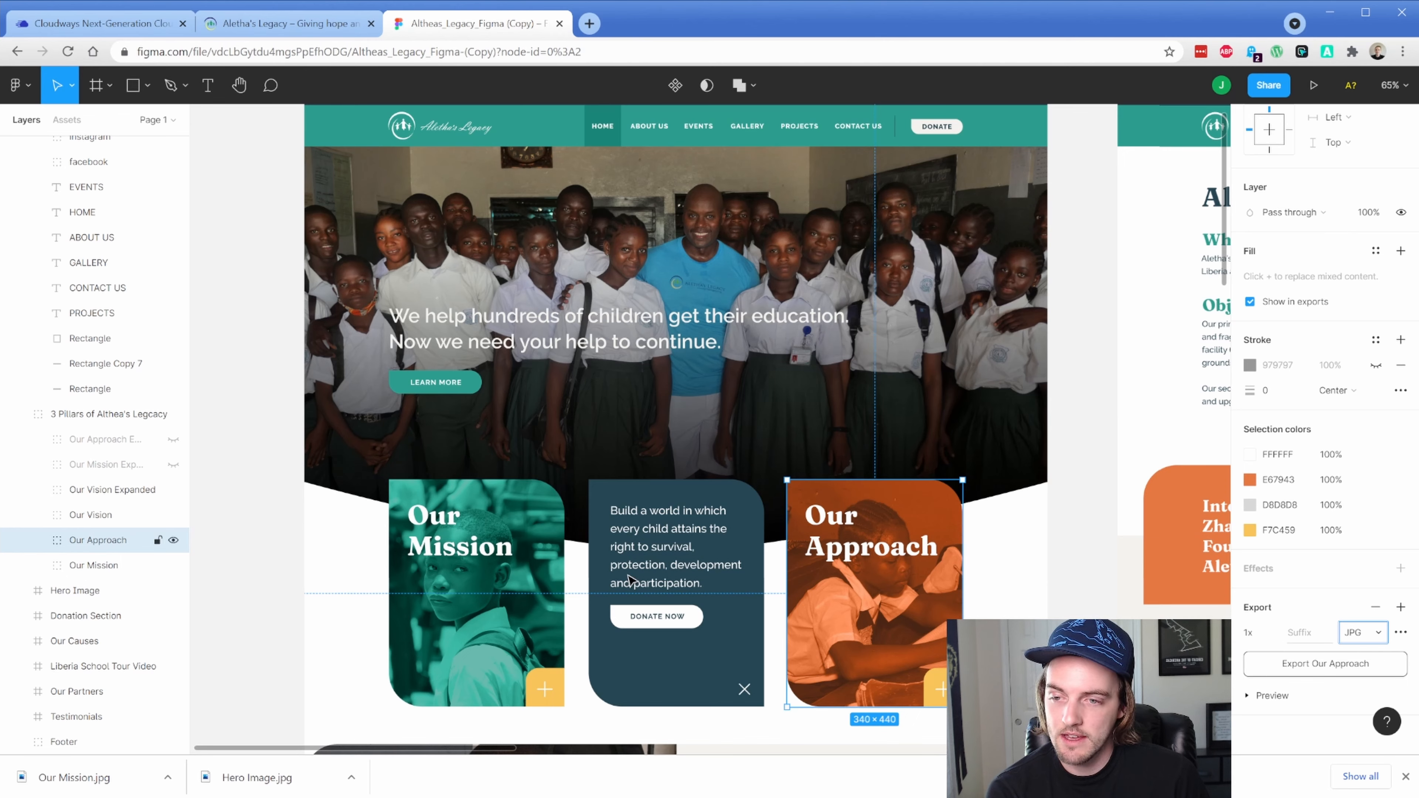
left_click(38, 540)
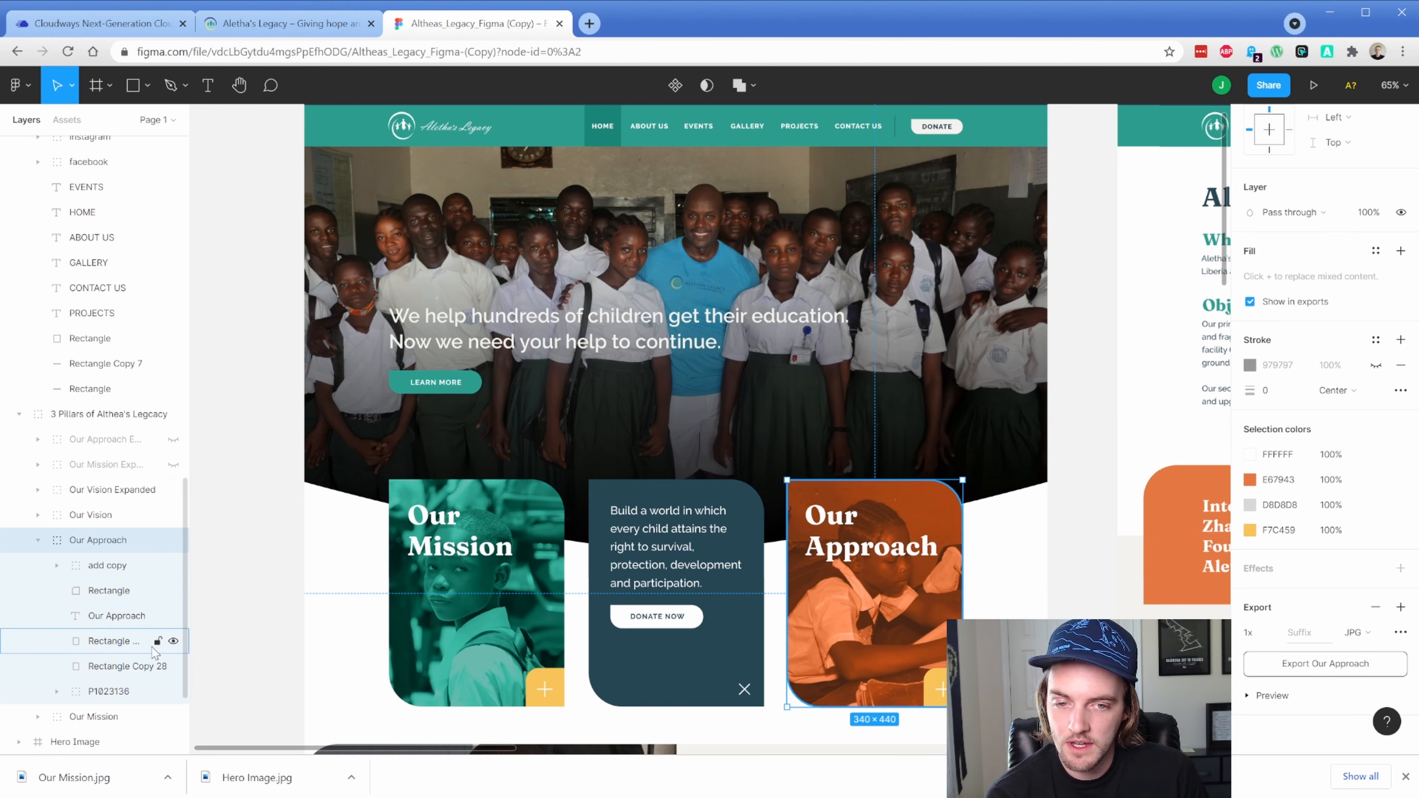
double_click(853, 658)
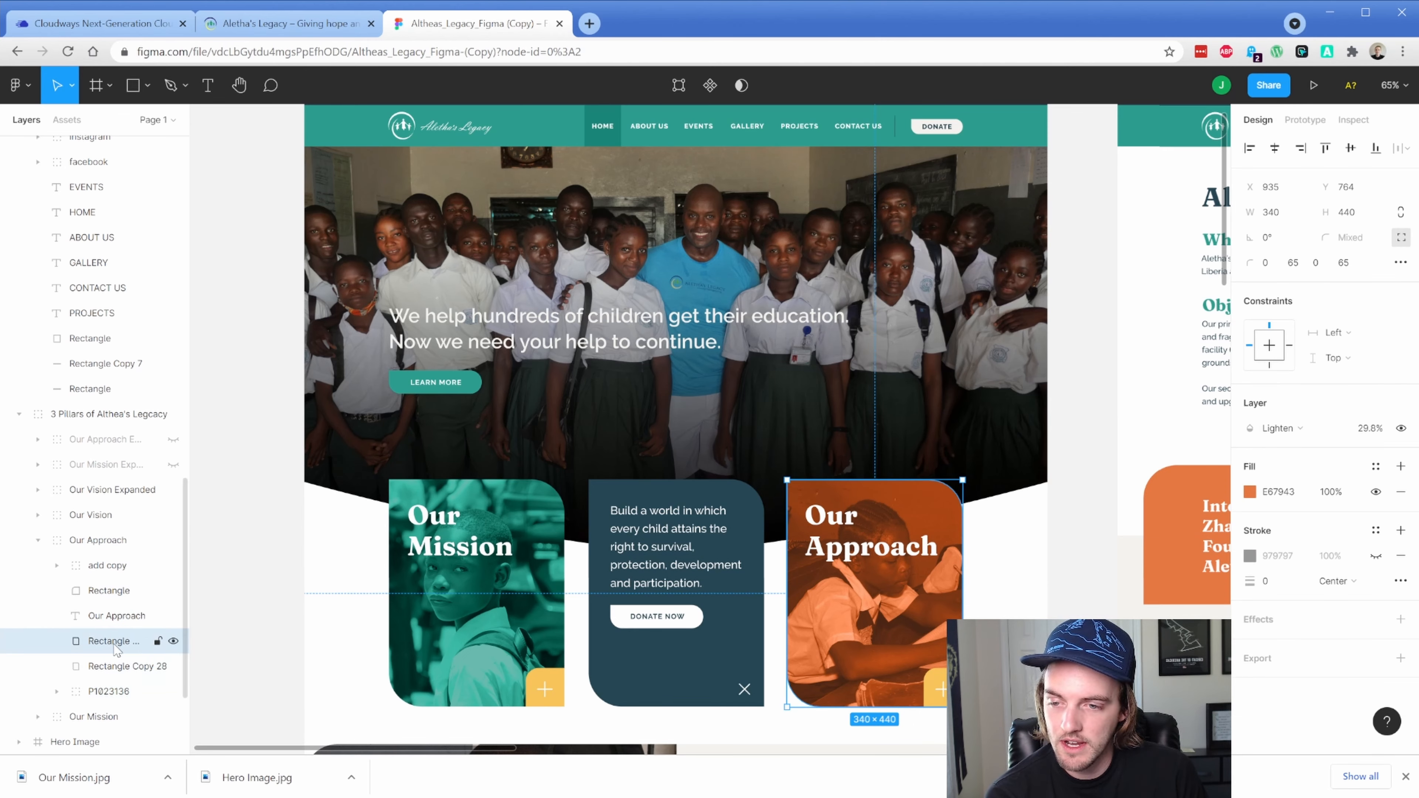
left_click(174, 642)
left_click(174, 641)
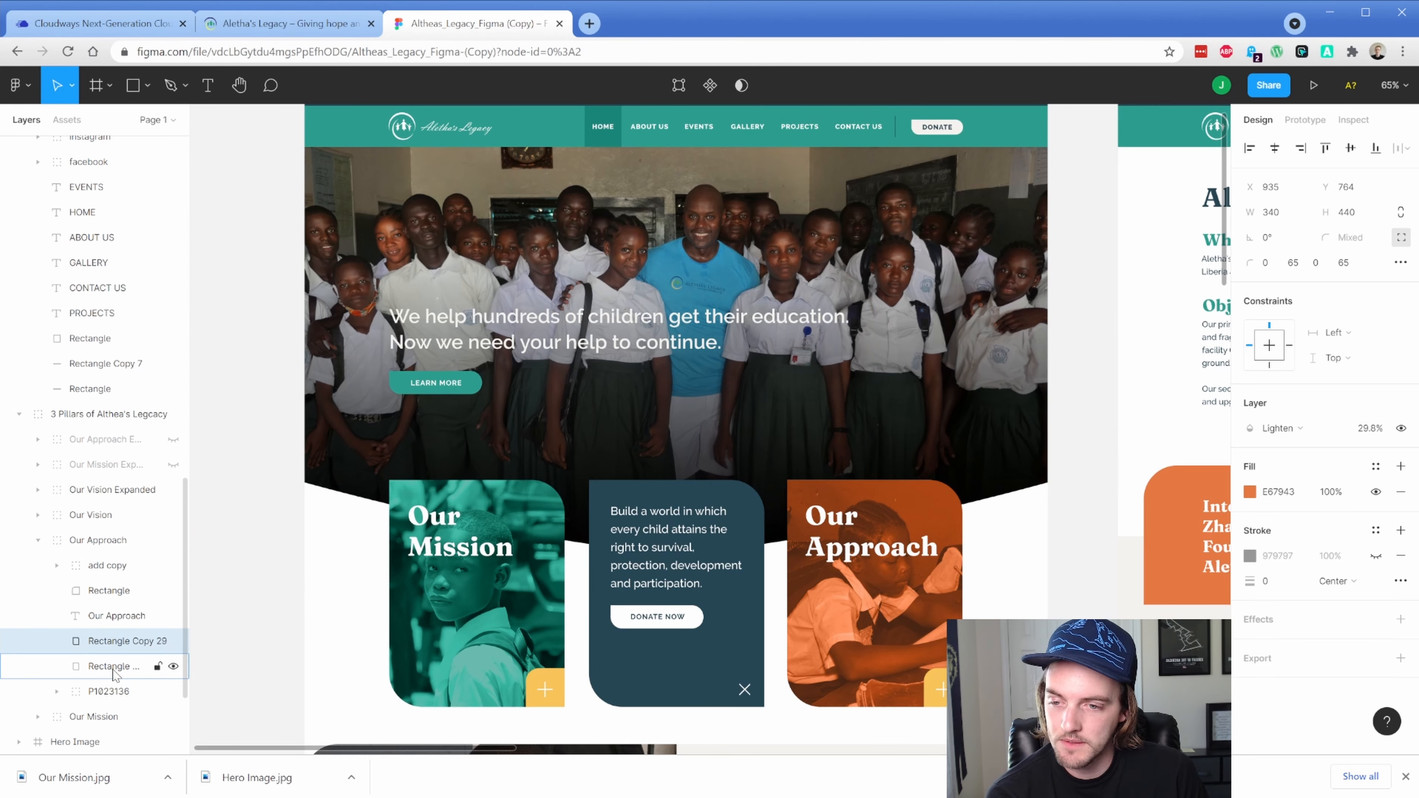
Export the photo inside the Our Mission card as a JPG
double_click(434, 573)
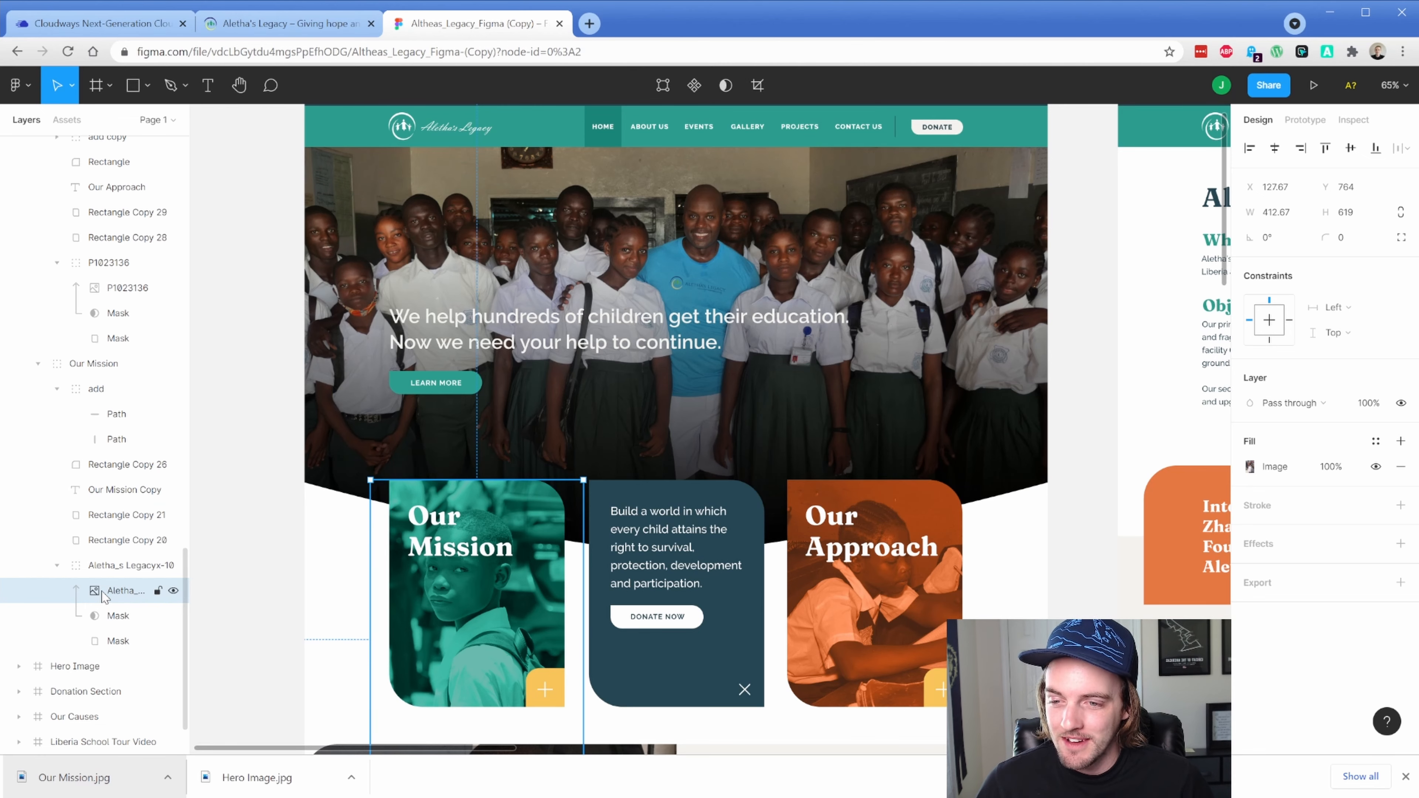
left_click(173, 593)
left_click(172, 593)
left_click(172, 593)
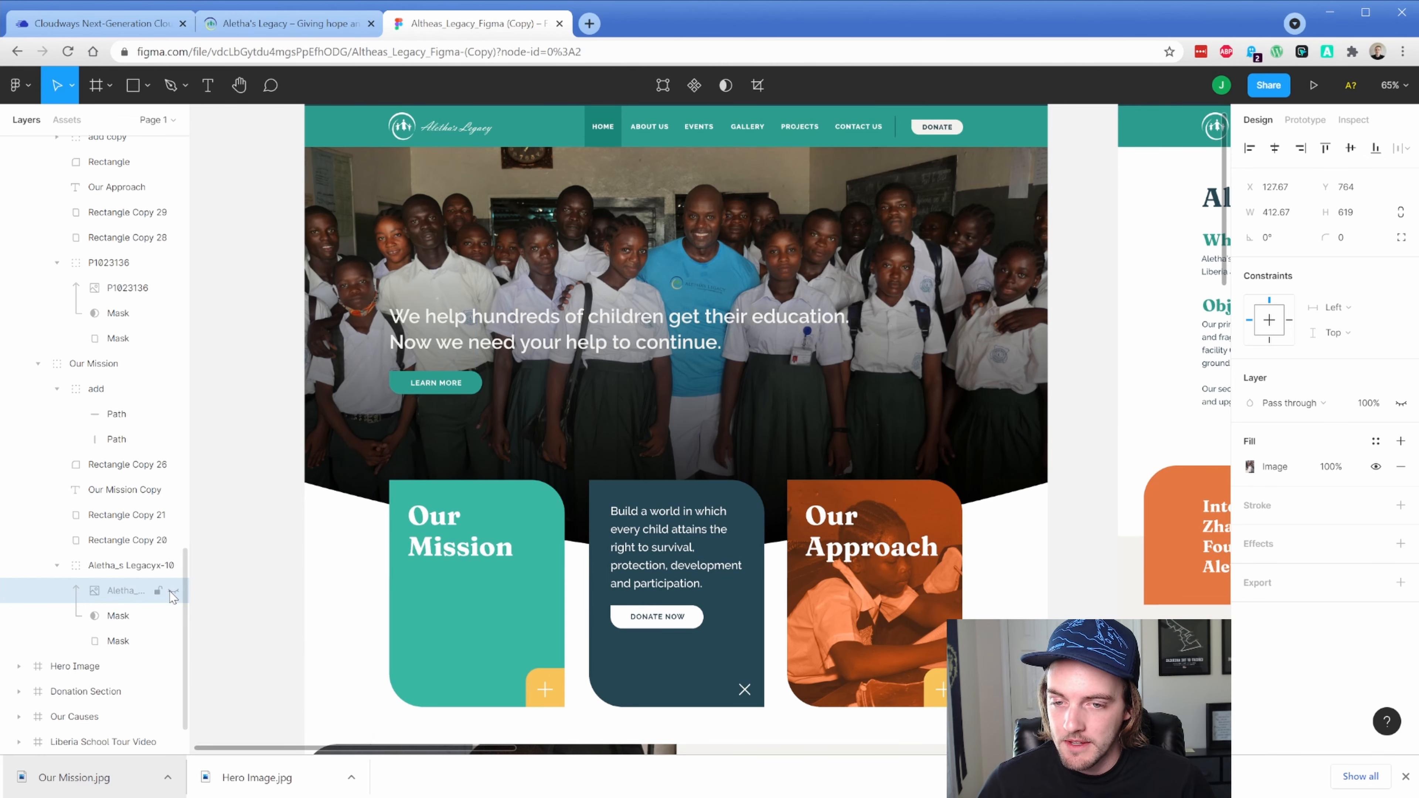
left_click(172, 593)
left_click(1400, 582)
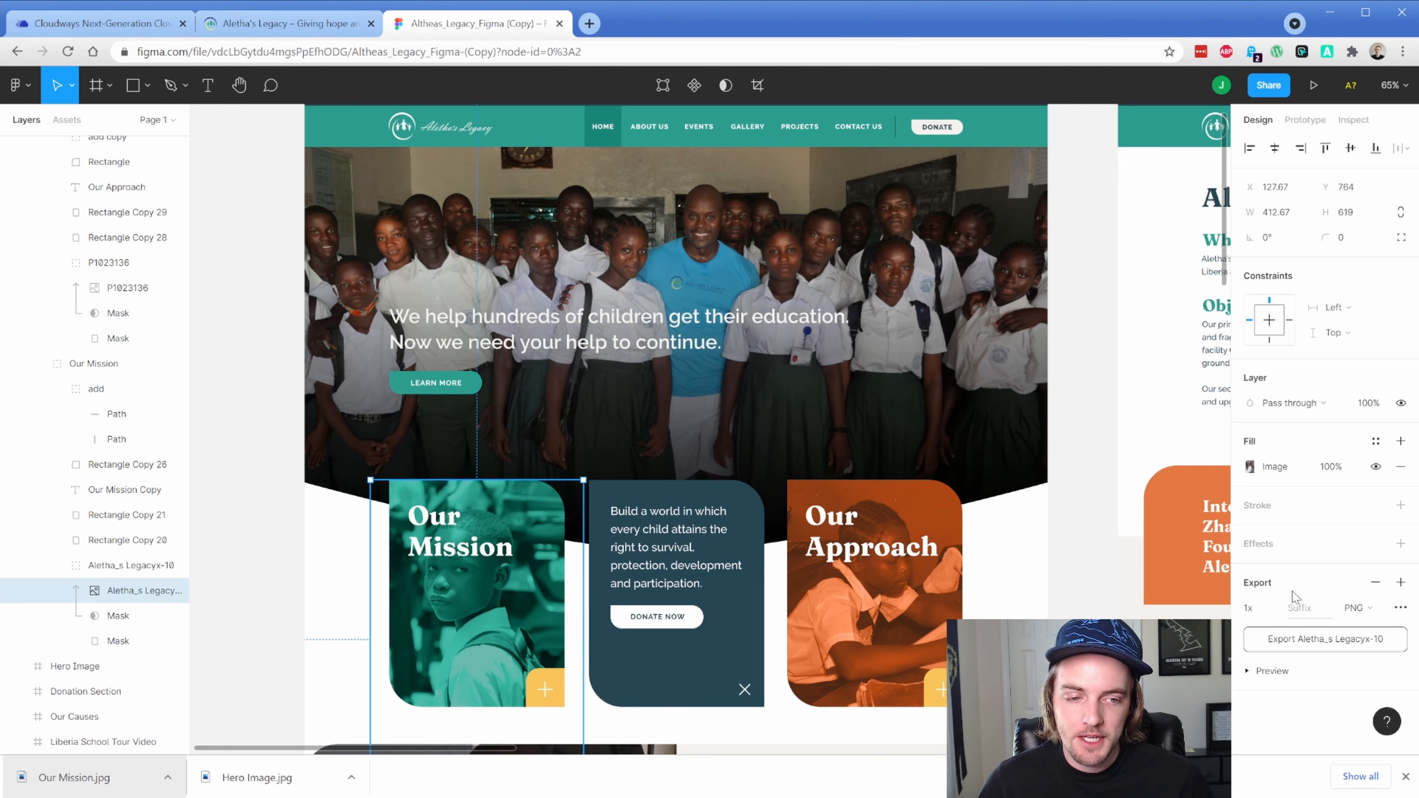
left_click(1358, 607)
left_click(1359, 622)
left_click(1363, 639)
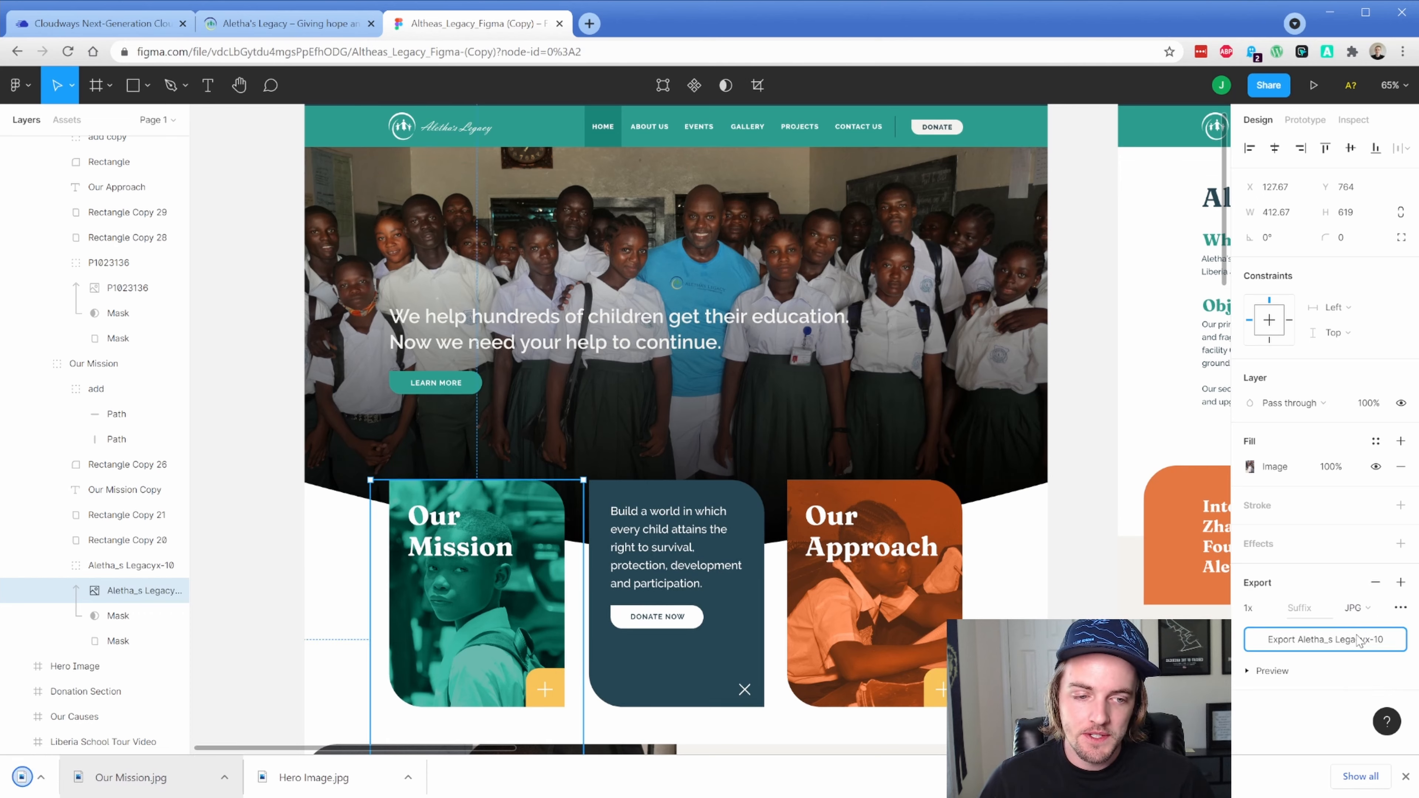
Export the P1023136 photo layer as a JPG
left_click(882, 622)
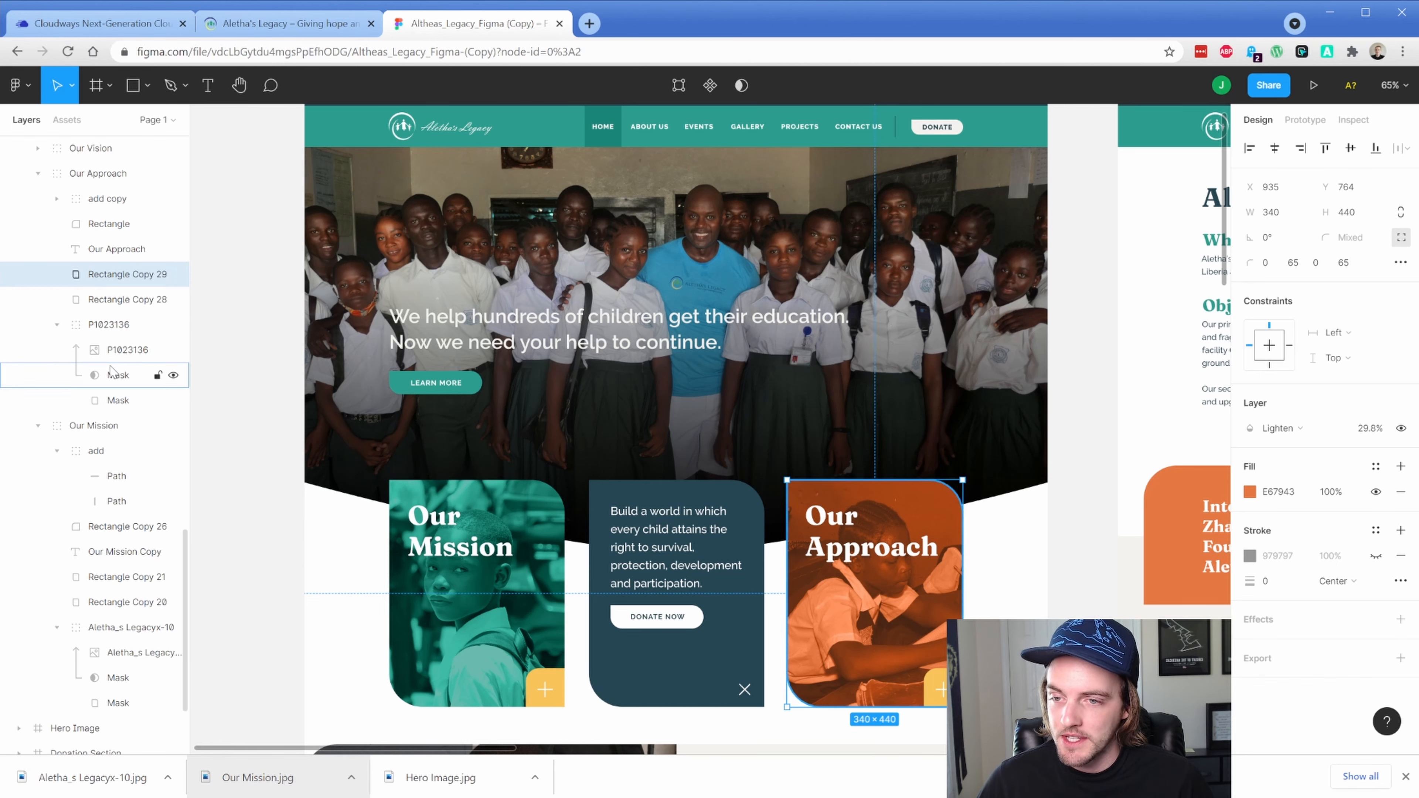
left_click(112, 350)
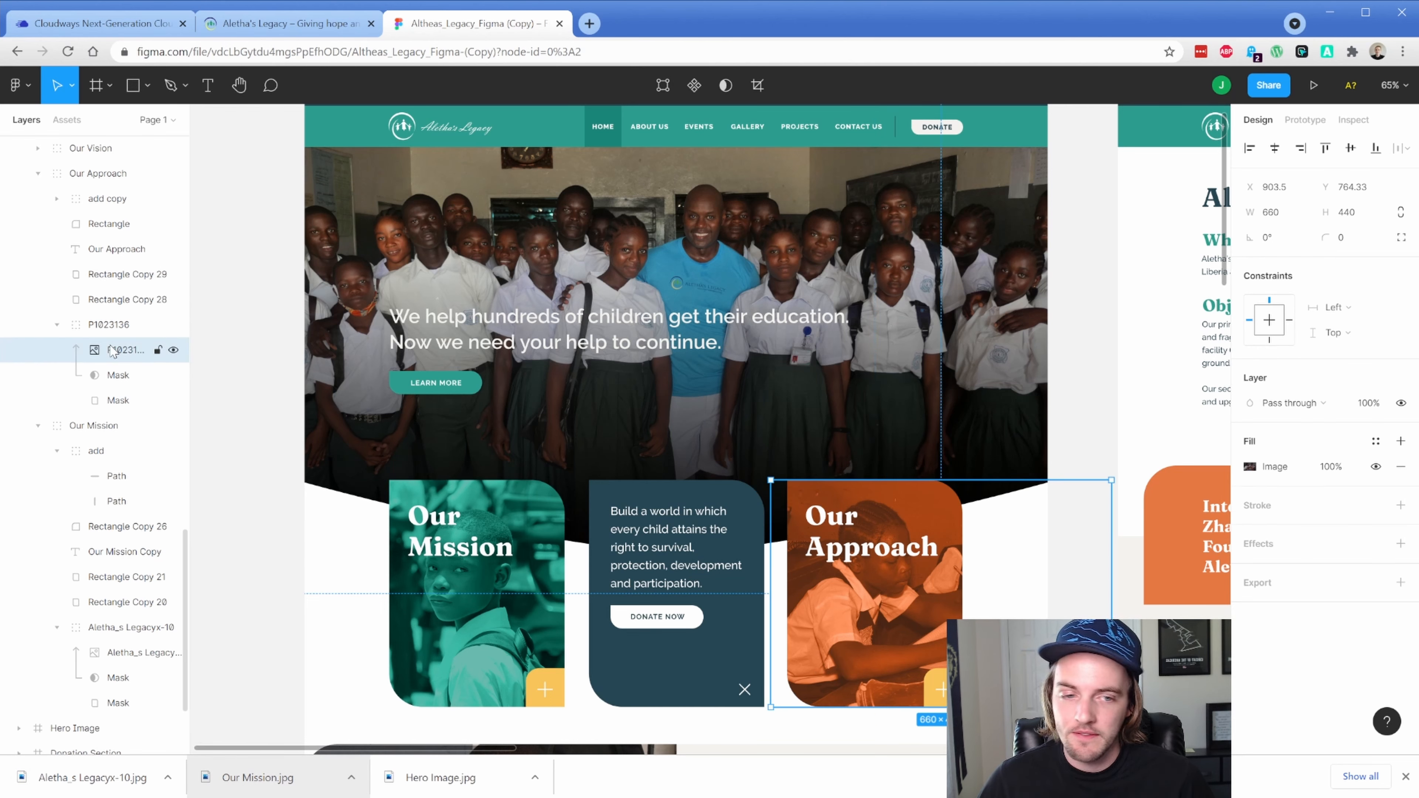
left_click(1400, 582)
left_click(1358, 608)
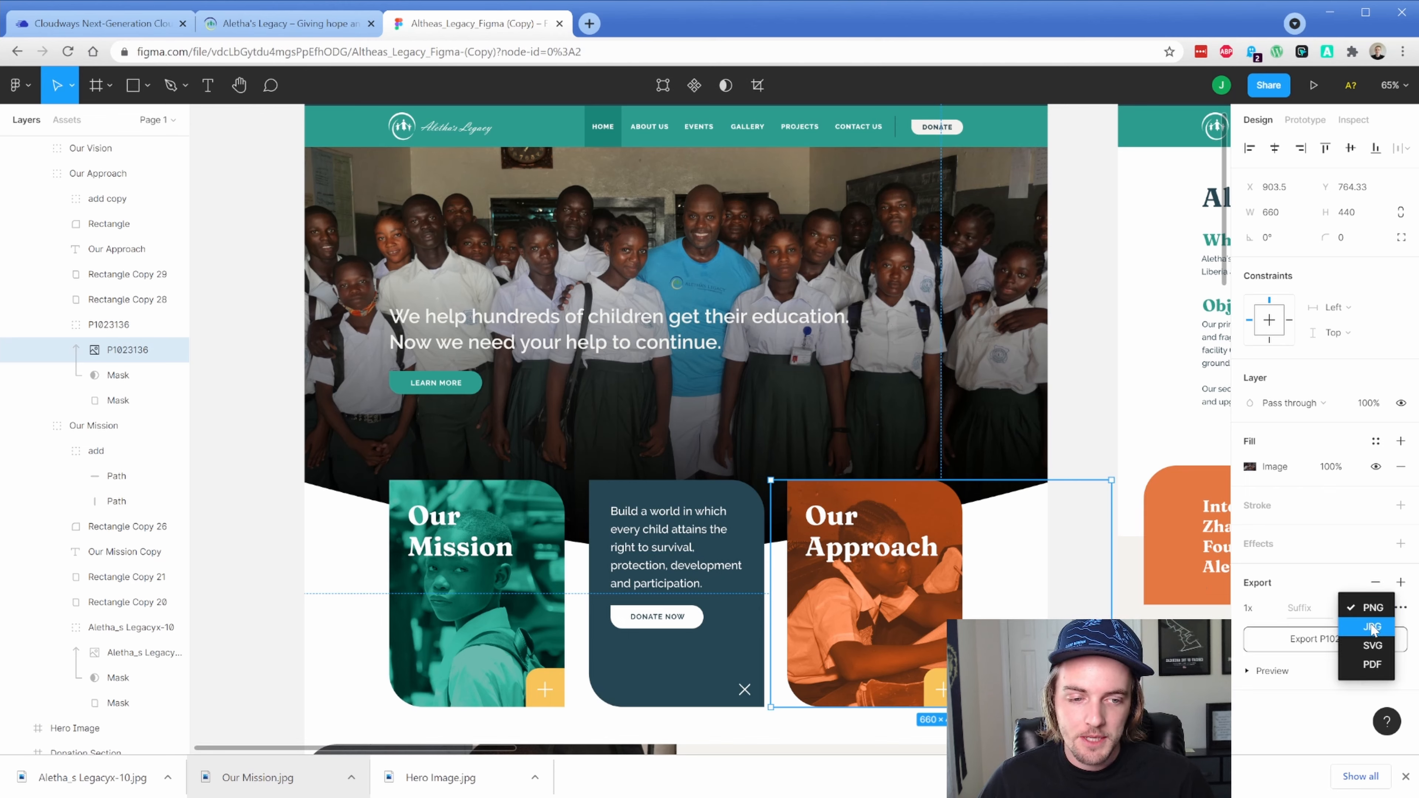
left_click(1373, 627)
left_click(1376, 643)
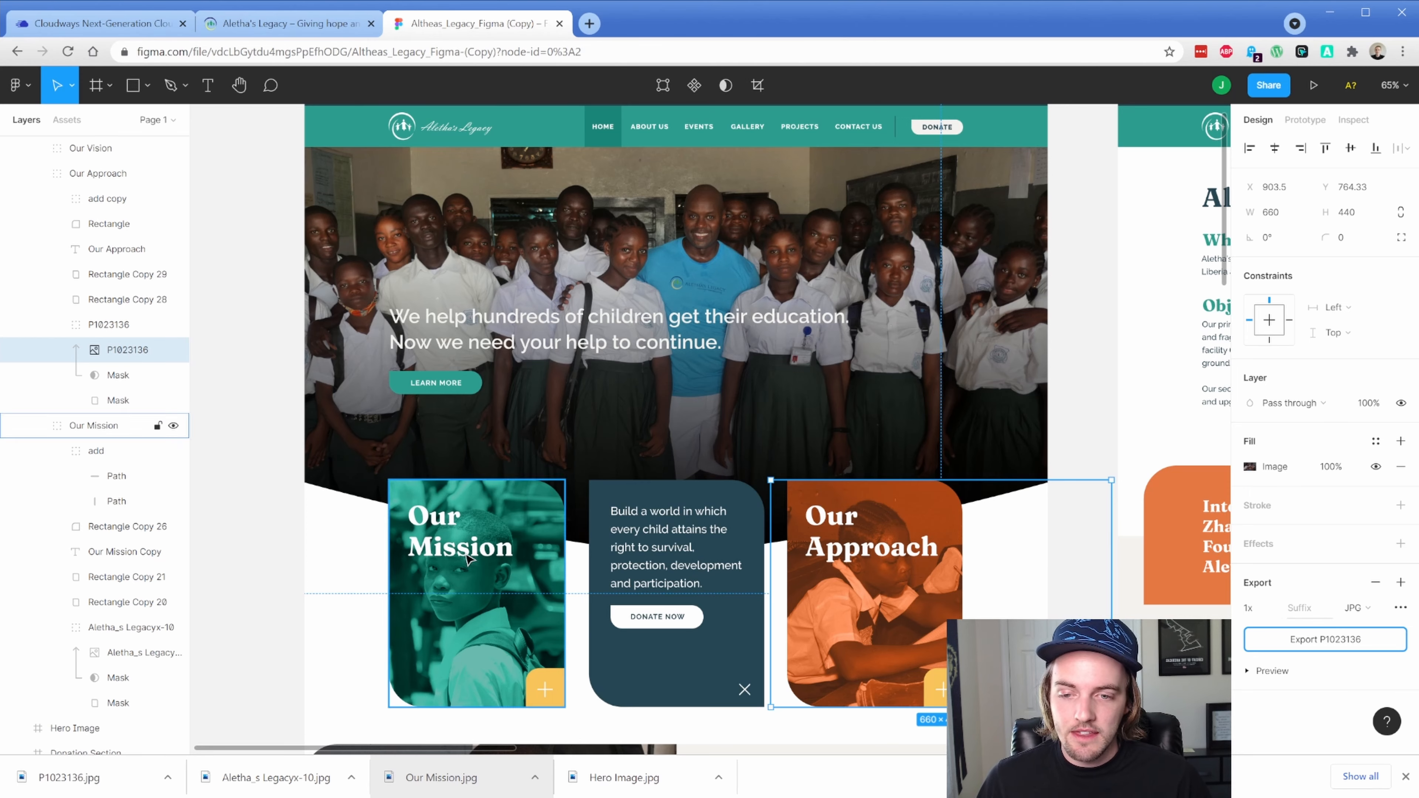
scroll(468, 559, "down", 5)
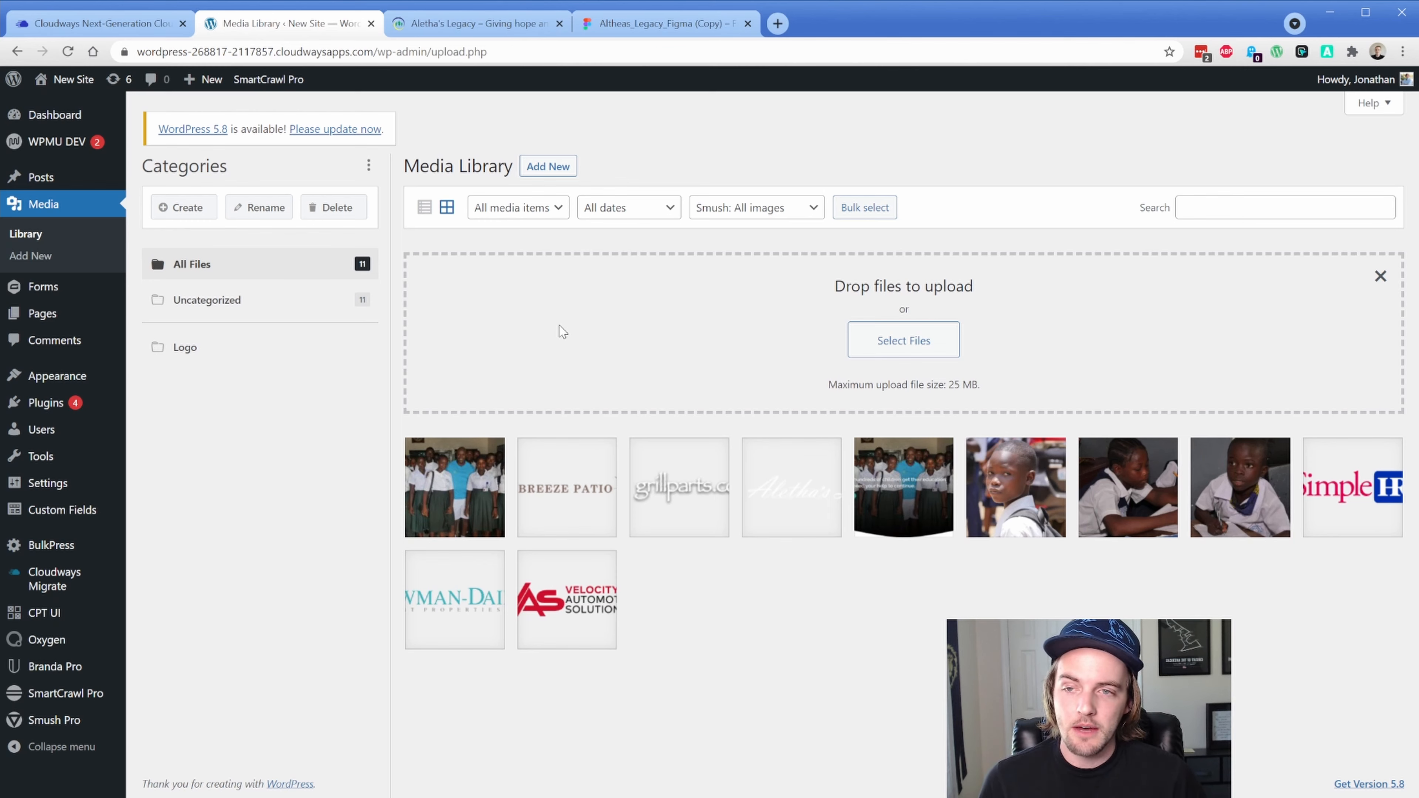
Go to Media > Library to view the site's 11 uploaded files
mouse_move(86, 126)
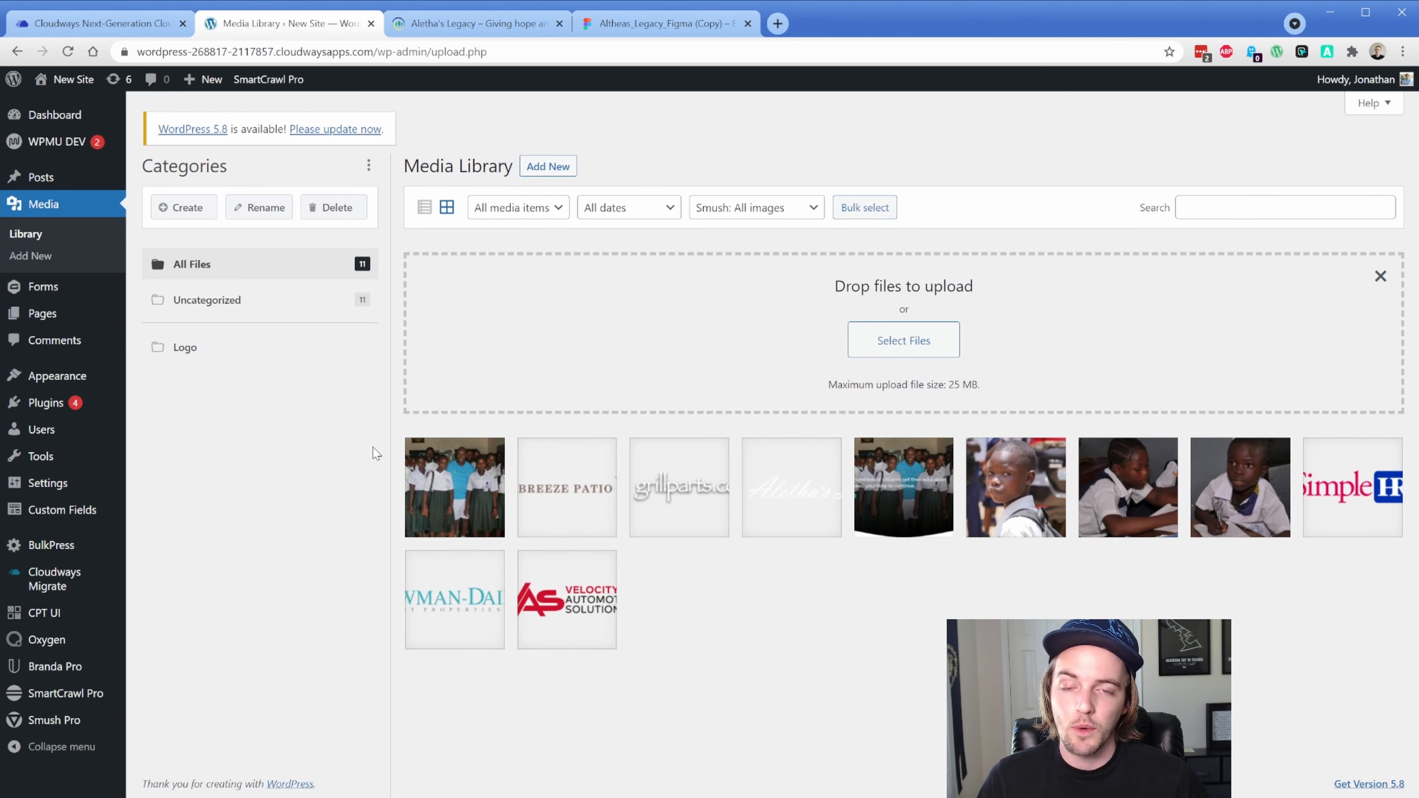
Deactivate Cloudways WordPress Migrator from the Installed Plugins list
left_click(50, 404)
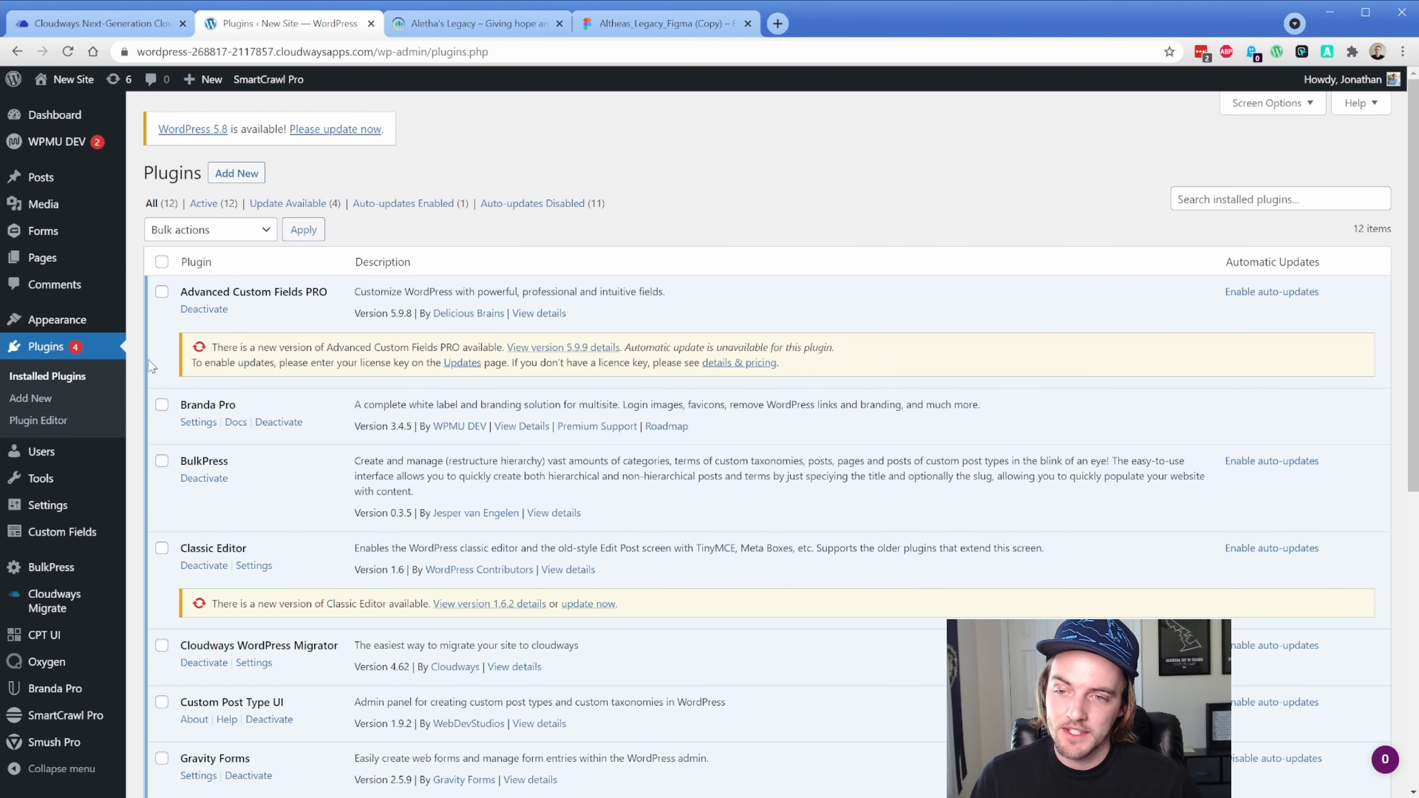
scroll(147, 360, "down", 3)
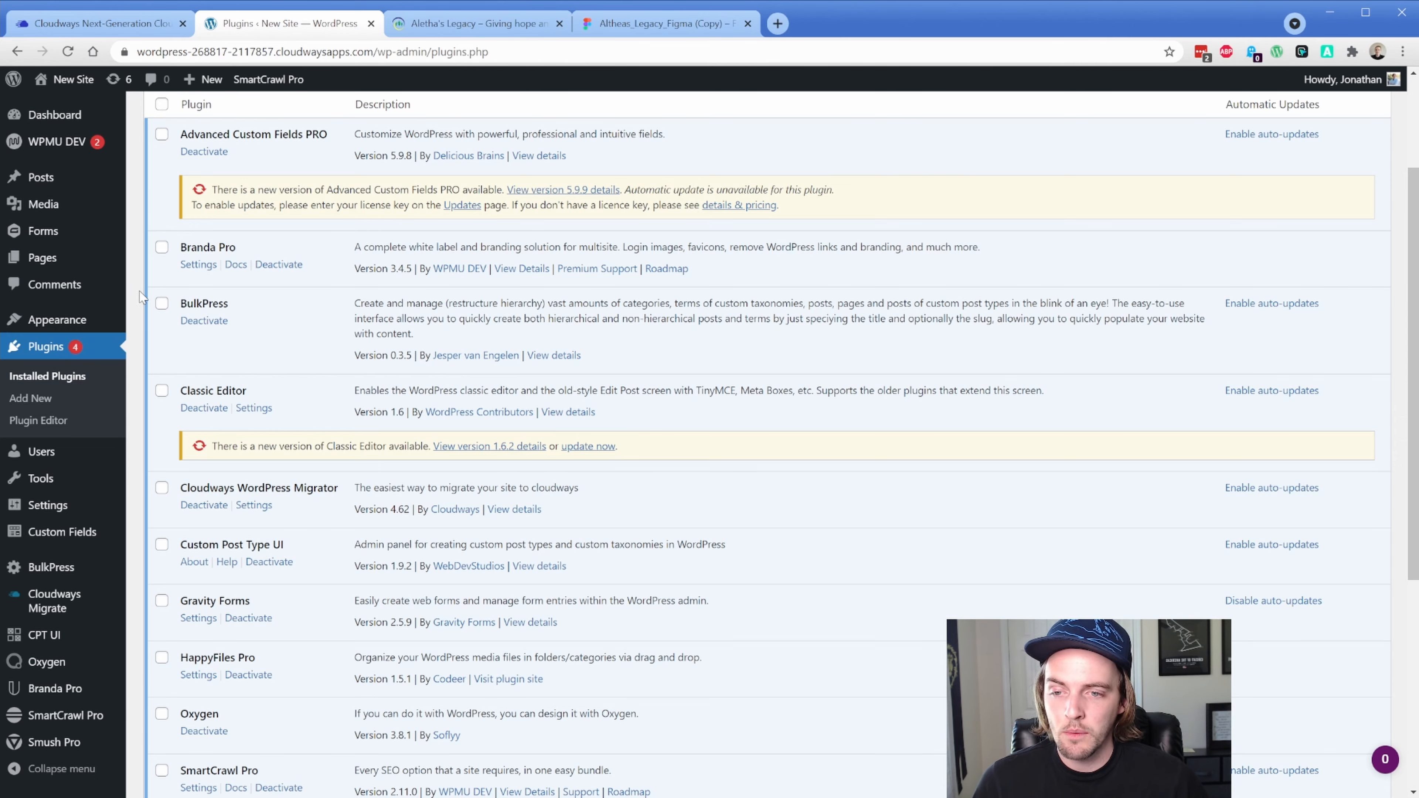
left_click(204, 505)
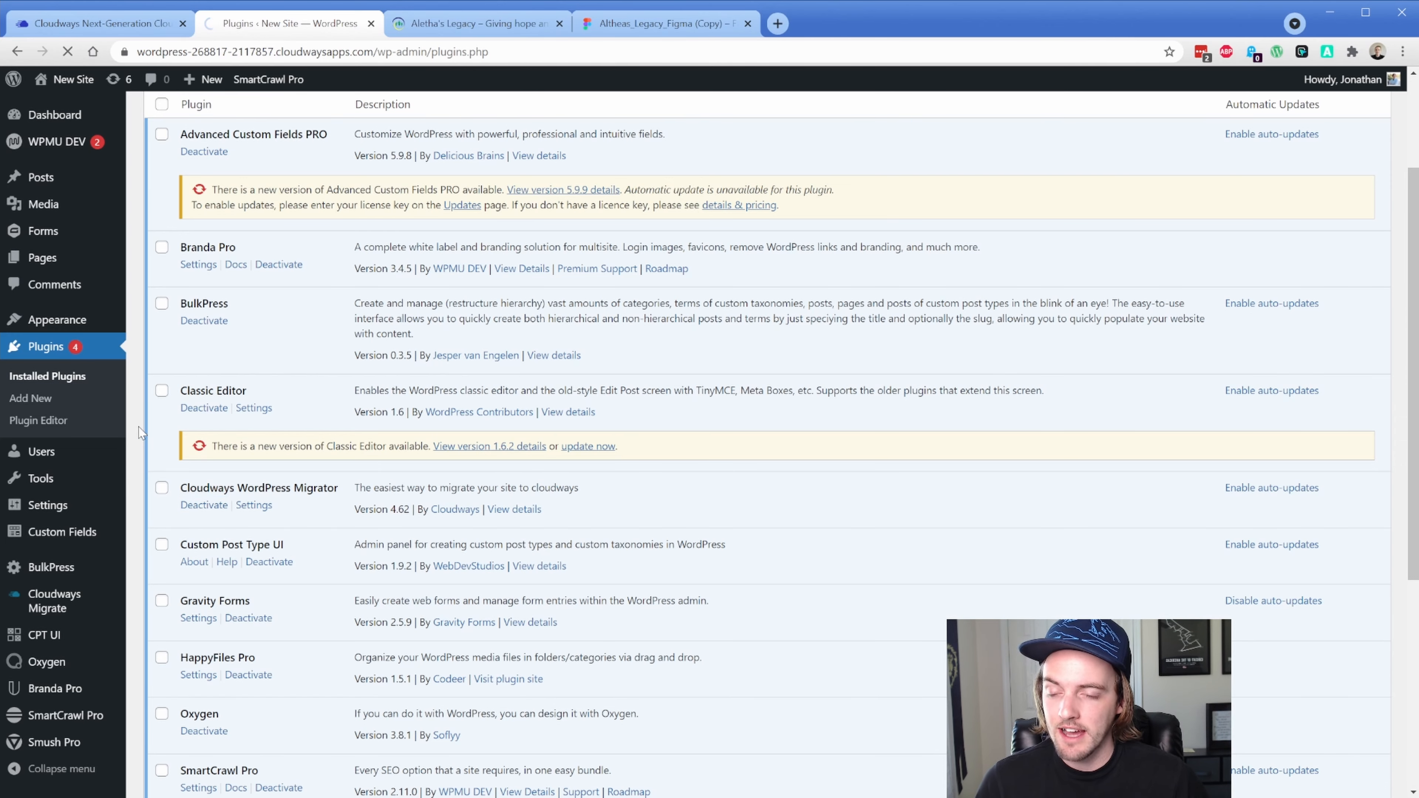
scroll(138, 427, "down", 7)
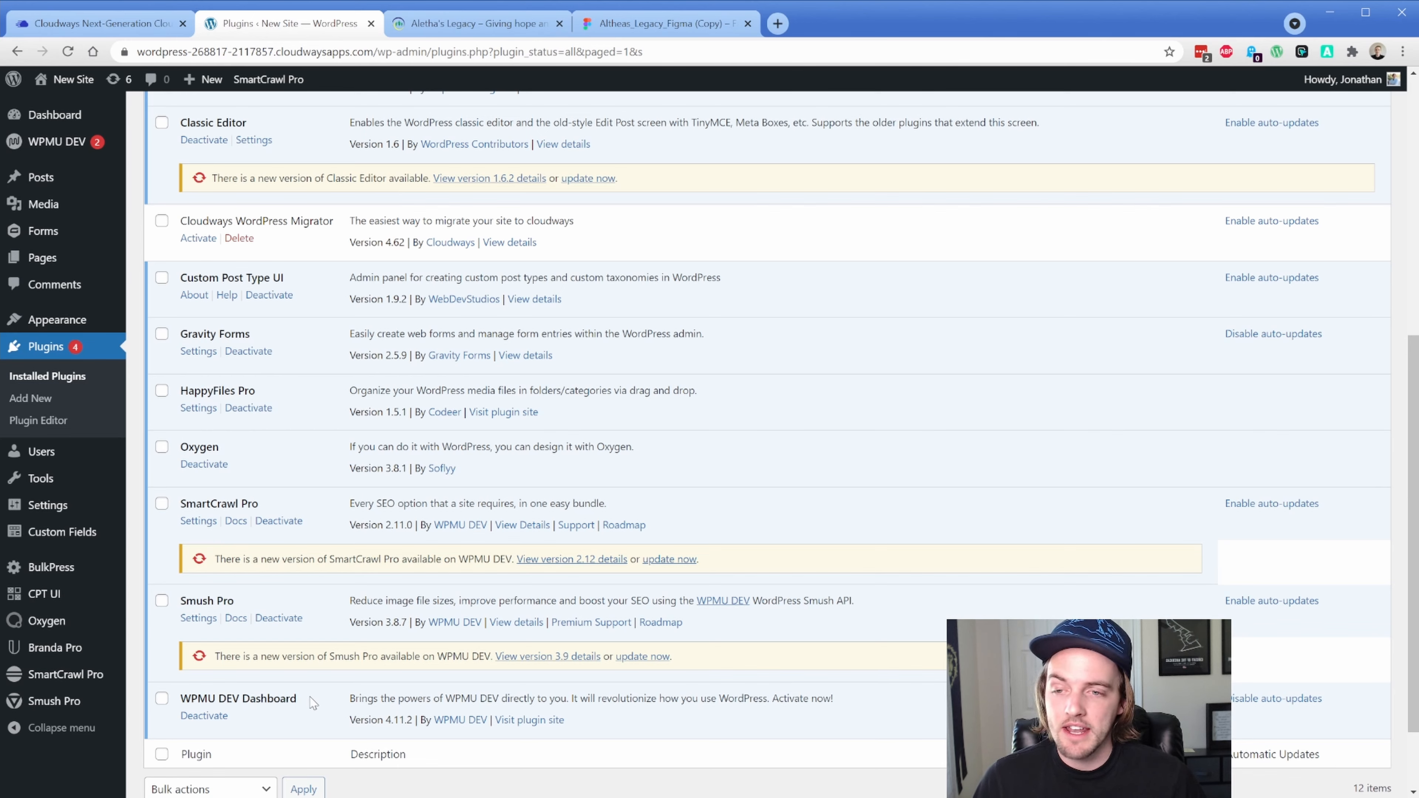
Open the All pages Oxygen template, confirm it applies to Pages, and launch Edit with Oxygen
mouse_move(112, 622)
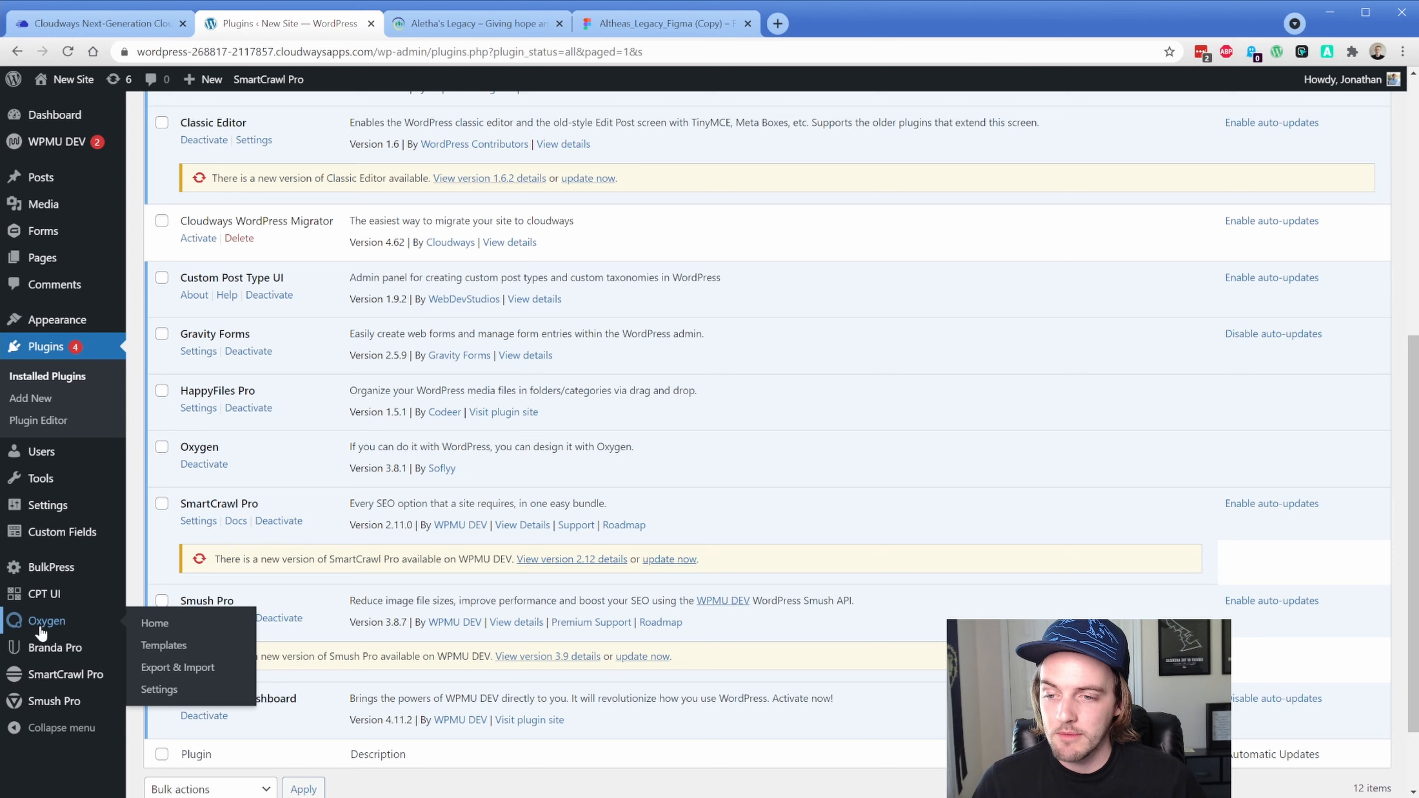
left_click(151, 648)
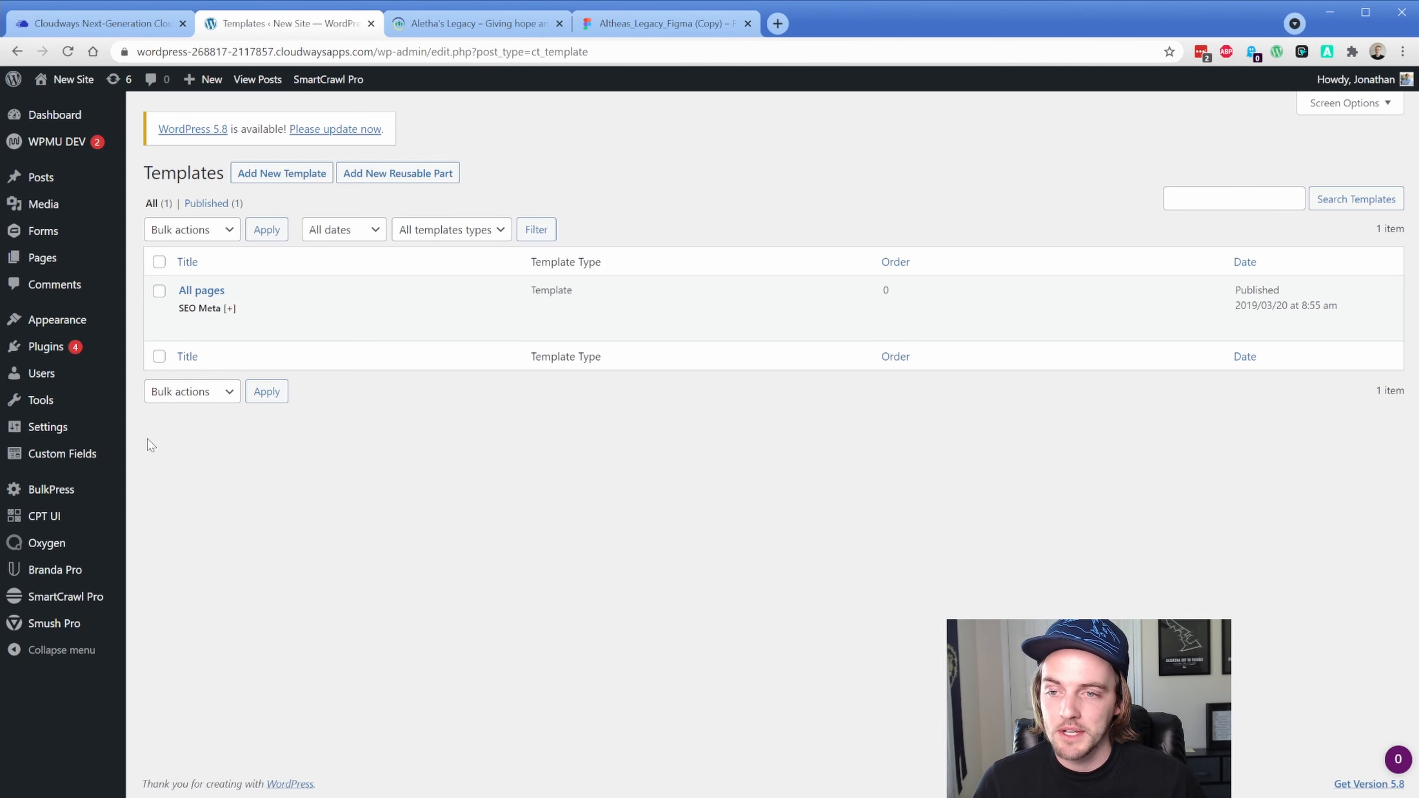
left_click(189, 327)
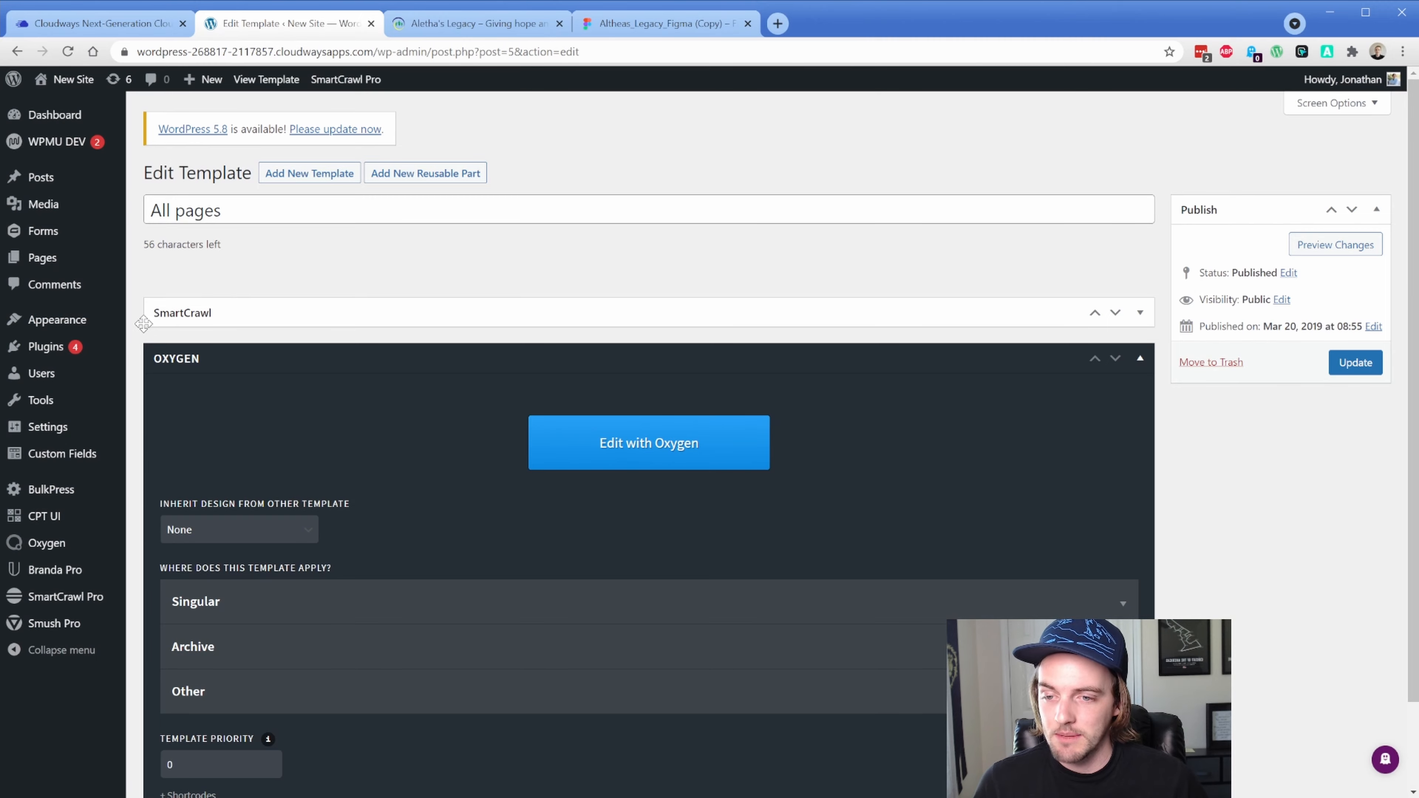
scroll(144, 327, "down", 2)
left_click(224, 488)
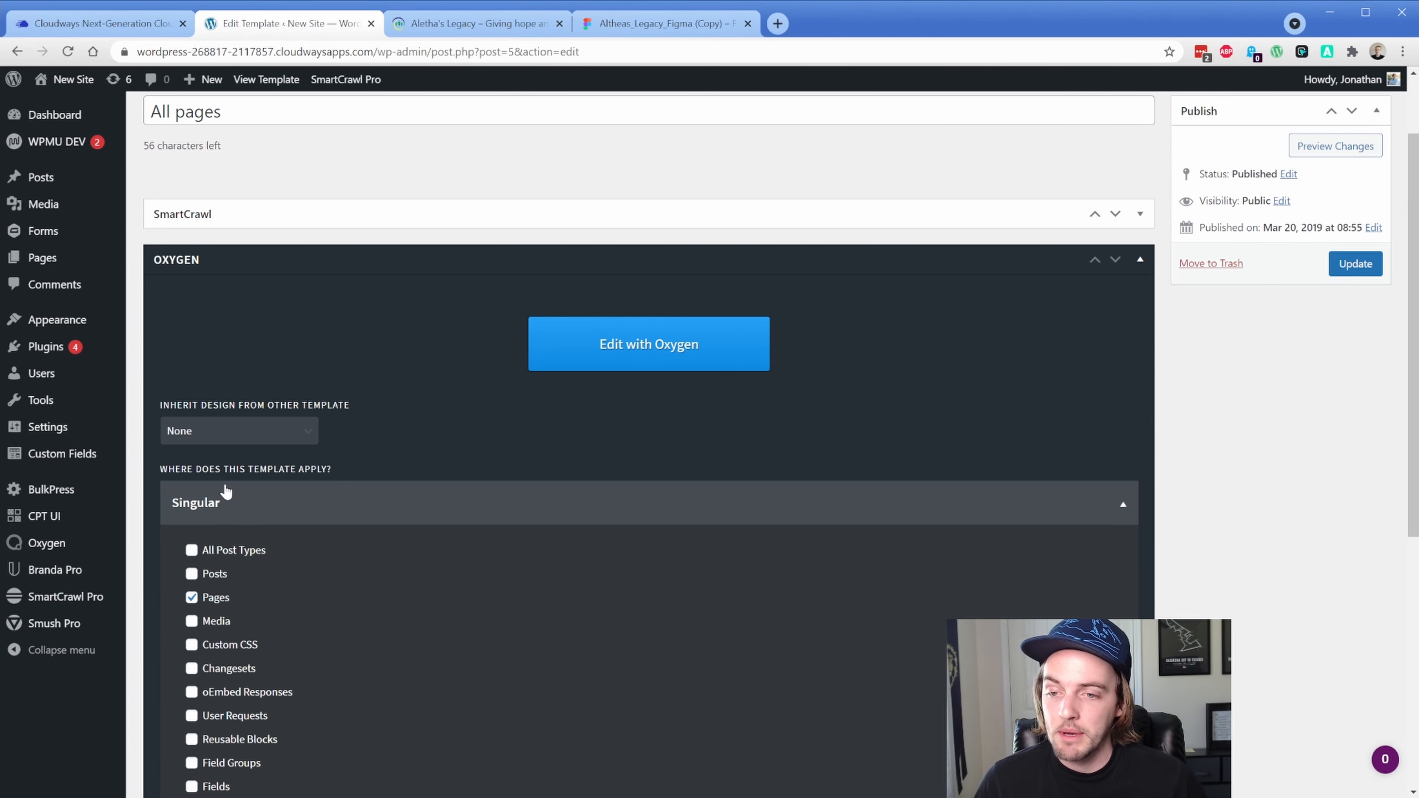
scroll(214, 597, "down", 3)
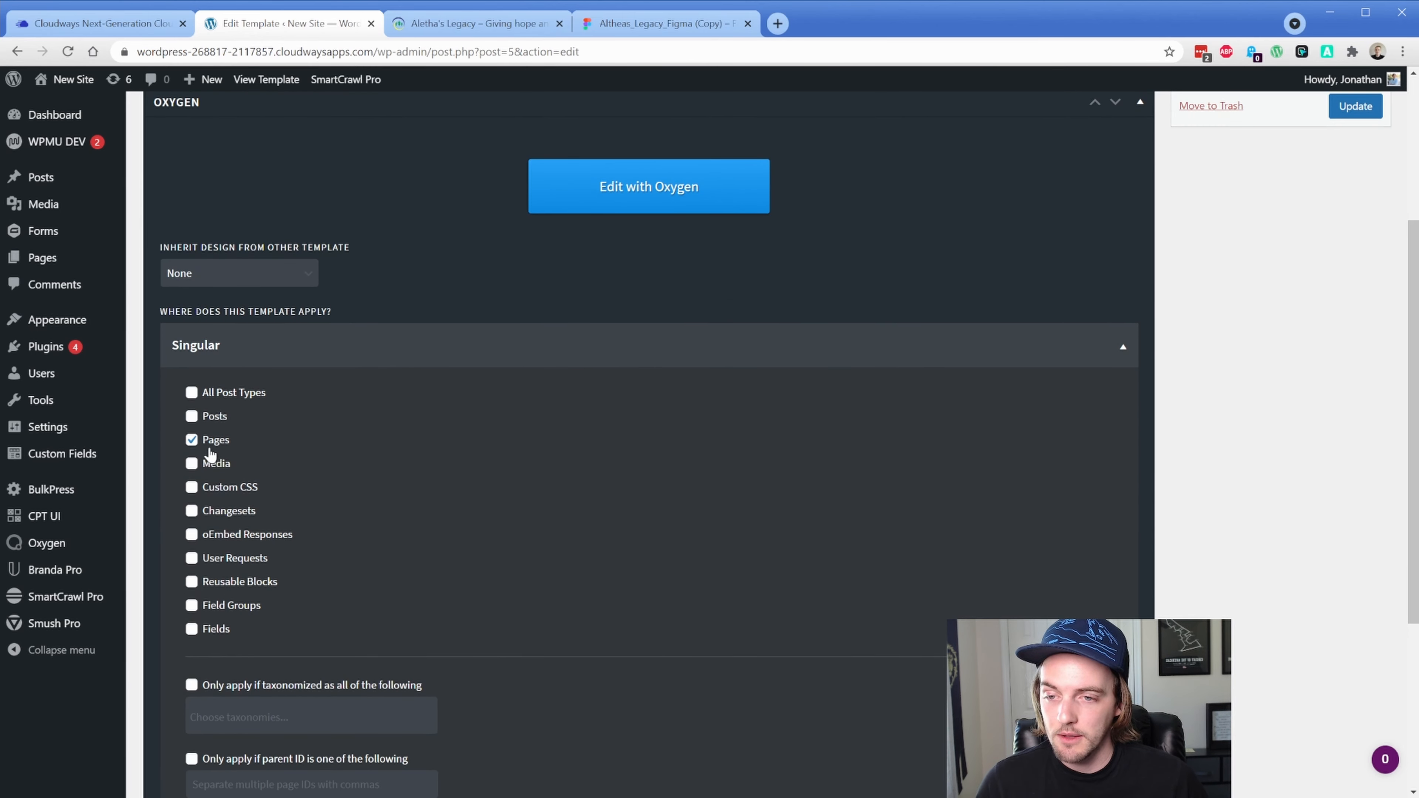
left_click(229, 358)
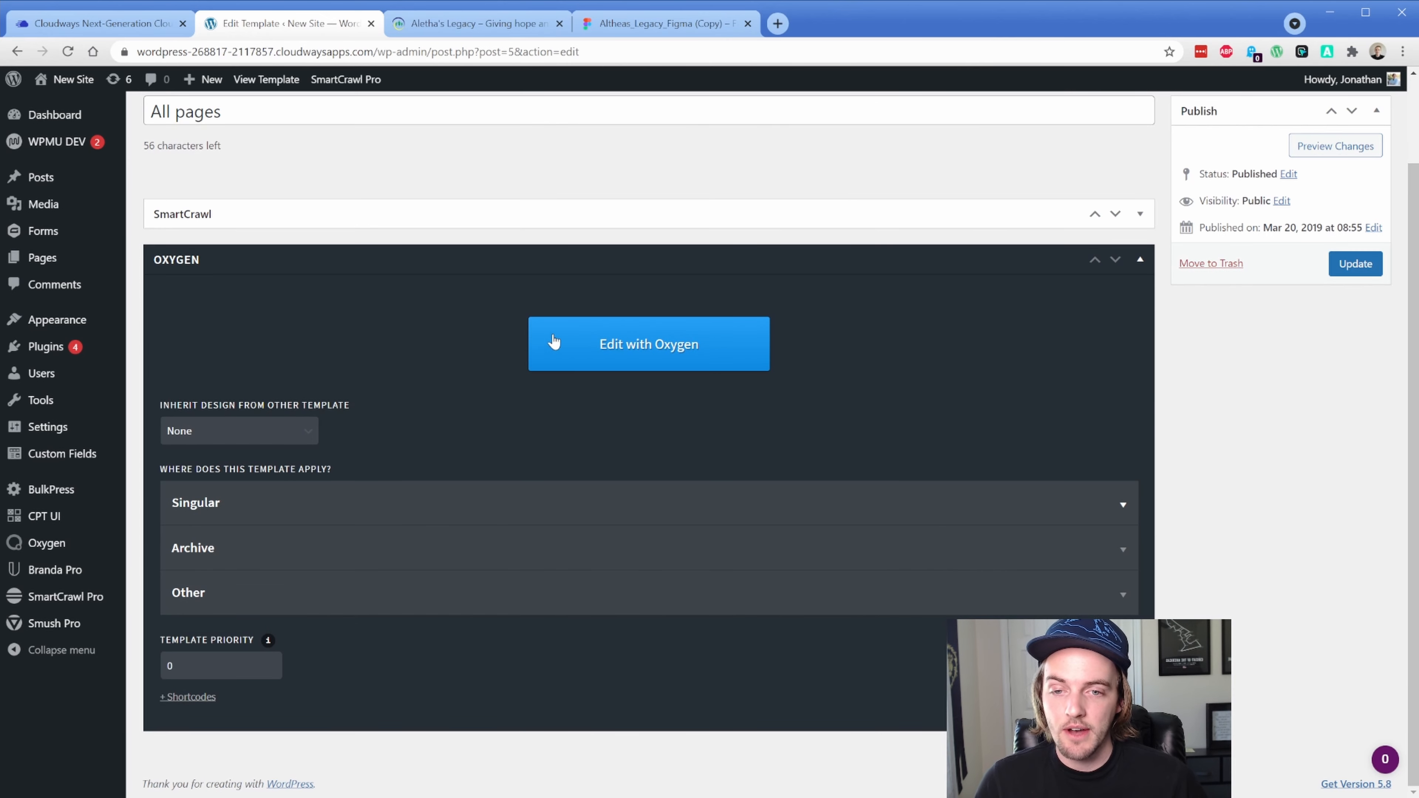
left_click(584, 347)
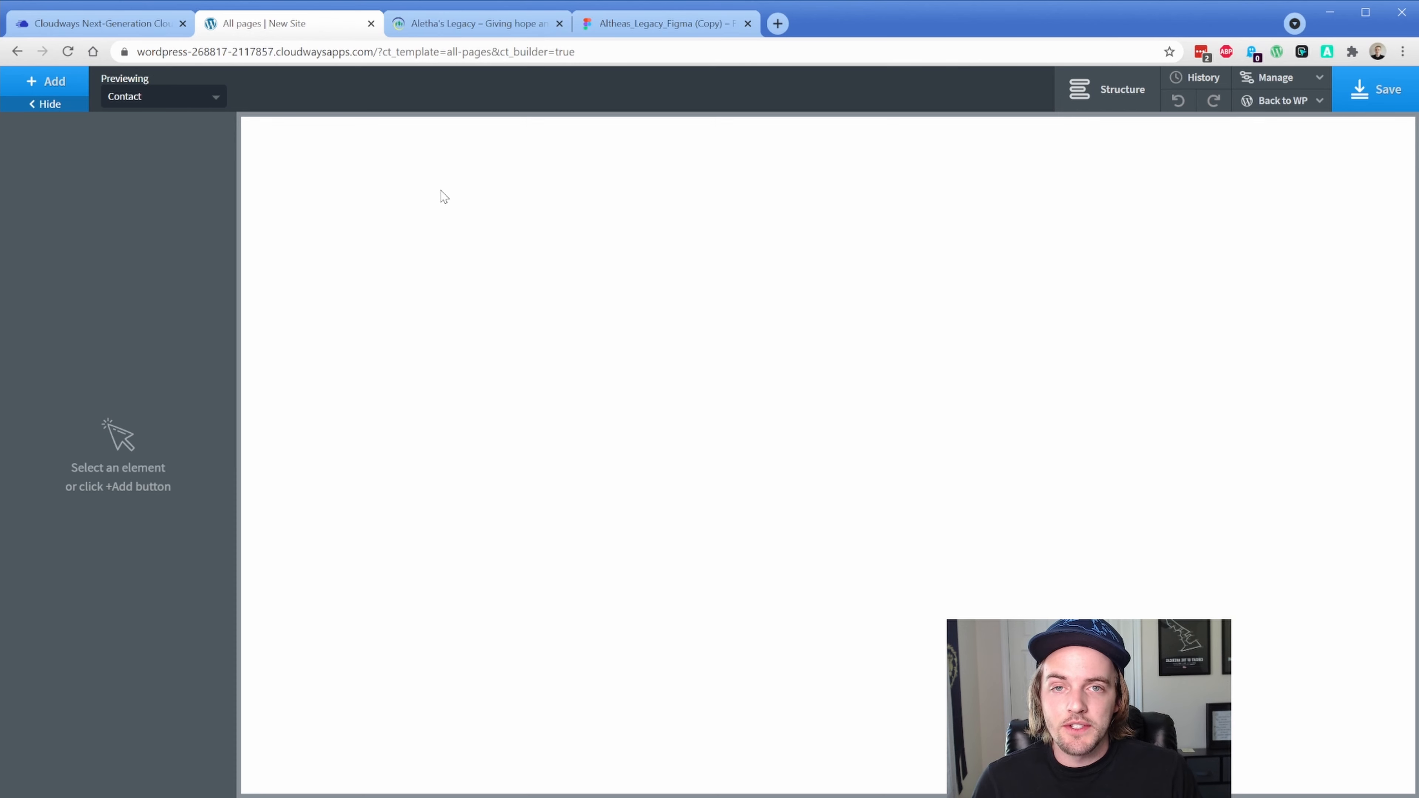
Open the Global Styles font settings and check the Figma heading and body fonts
left_click(1276, 77)
left_click(1260, 101)
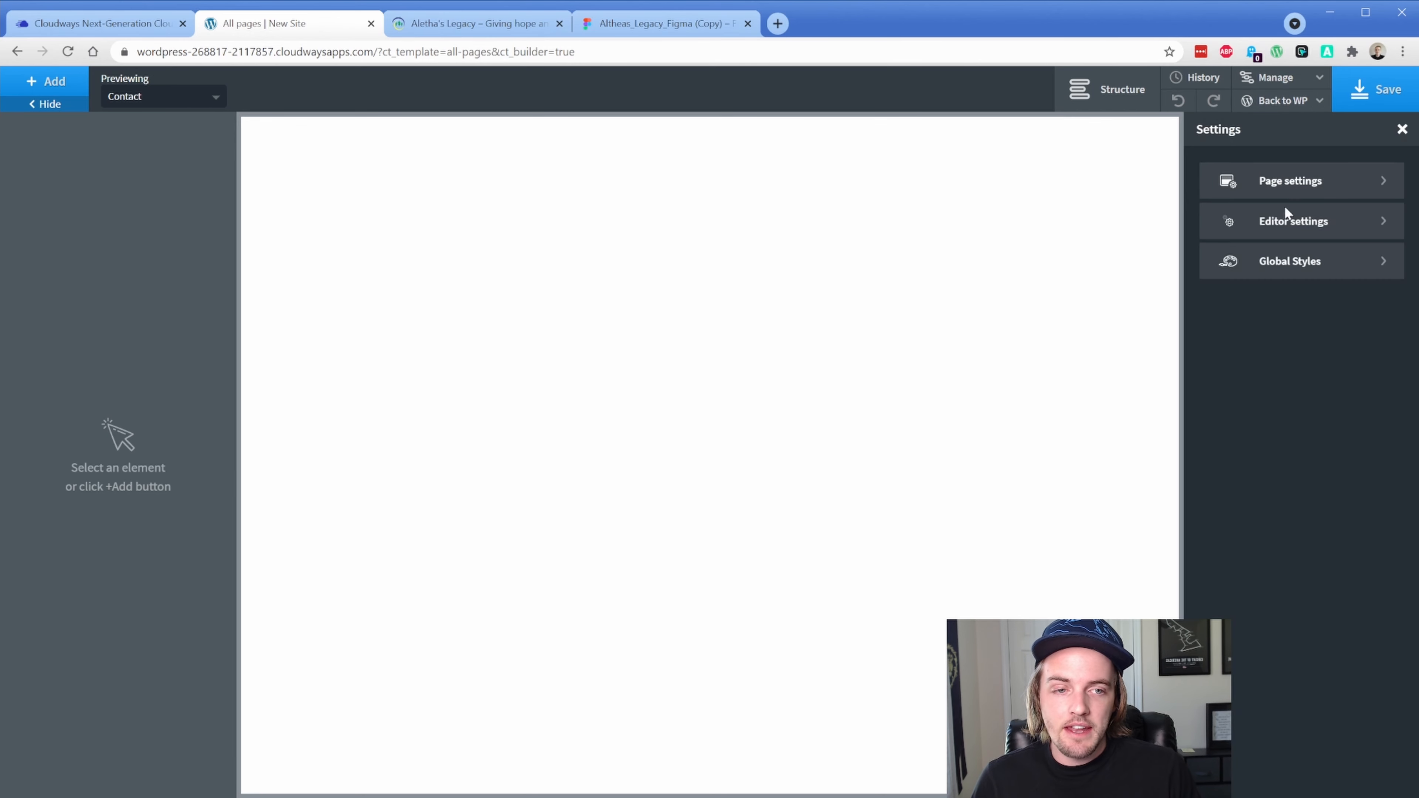
left_click(1288, 262)
left_click(1288, 263)
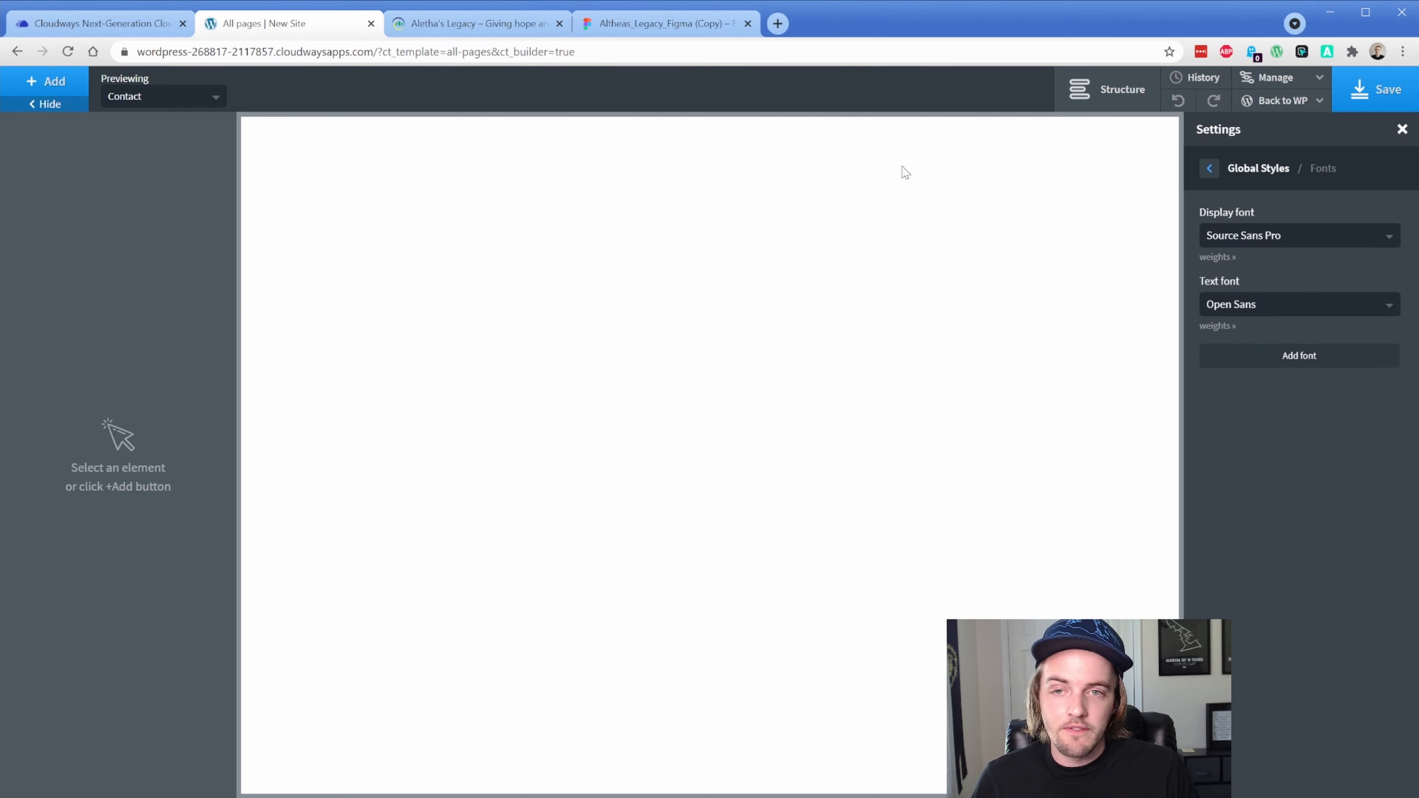
left_click(603, 26)
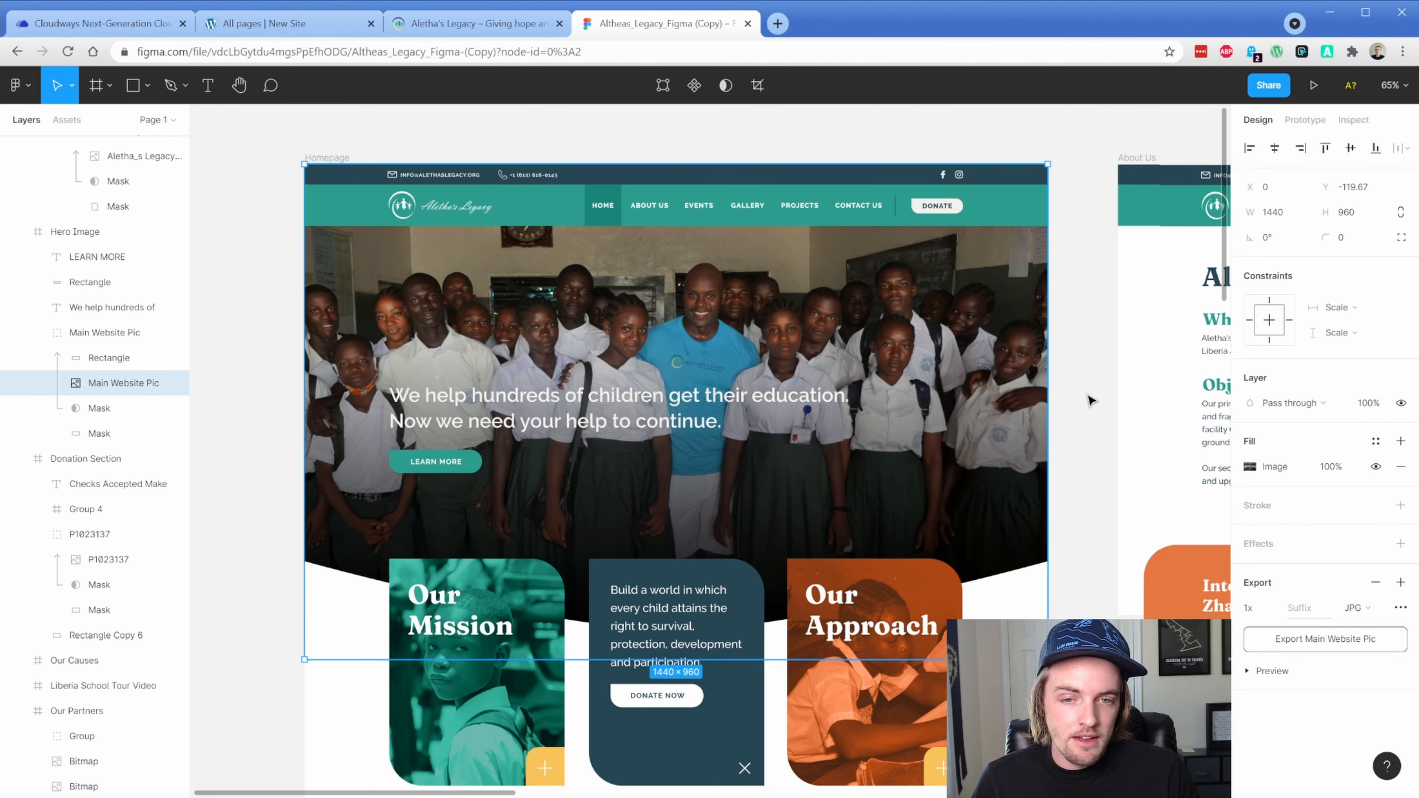
left_click(651, 401)
scroll(642, 464, "down", 12)
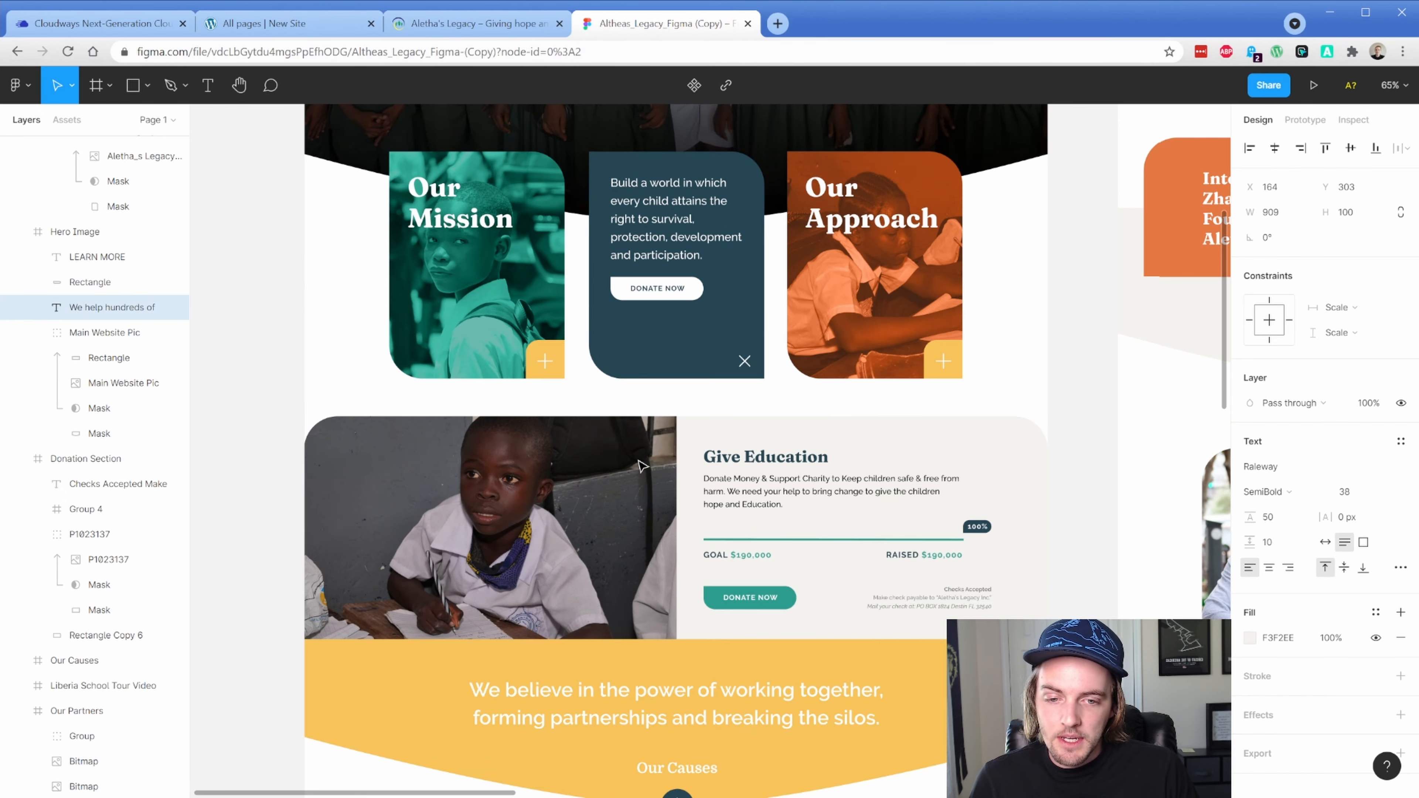
scroll(770, 497, "down", 2)
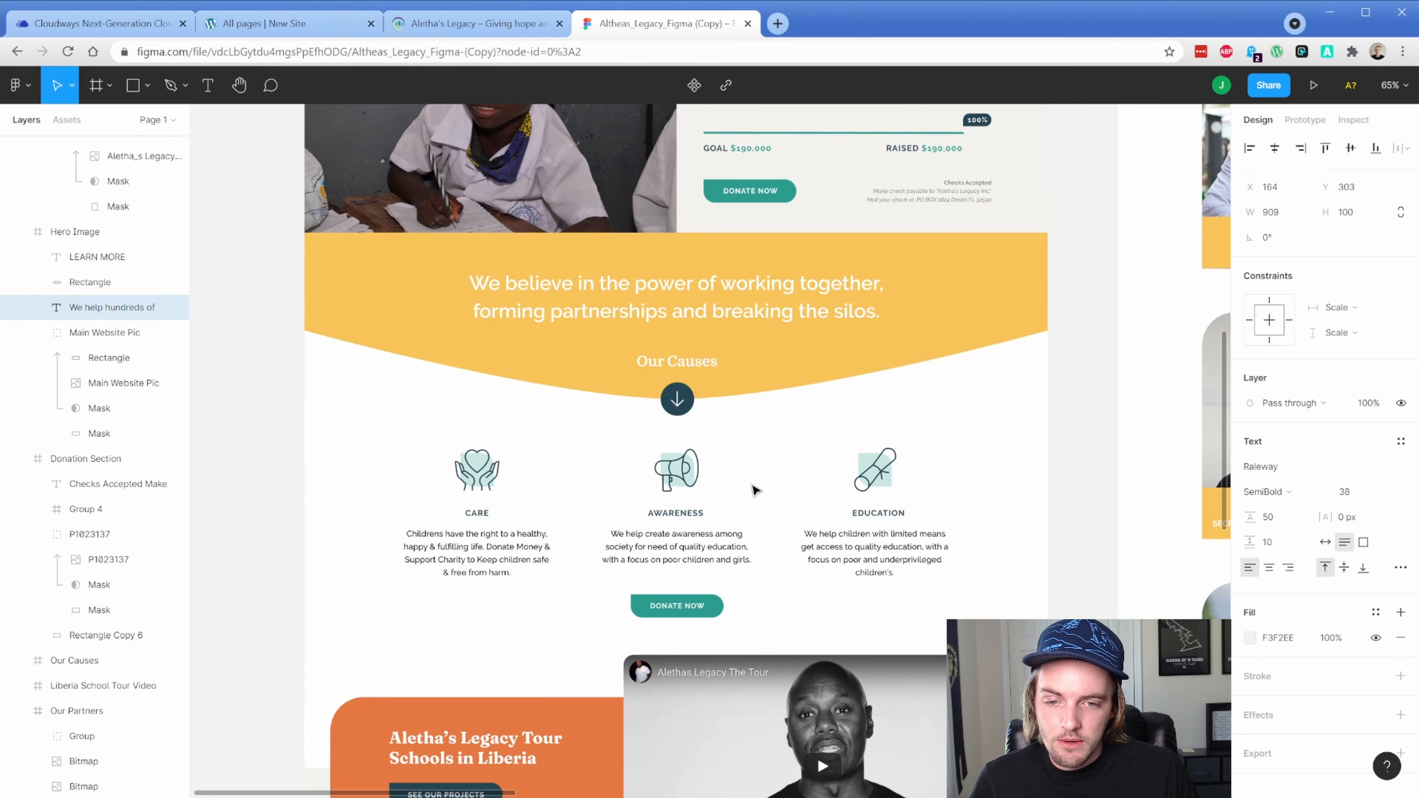
double_click(688, 536)
left_click(434, 25)
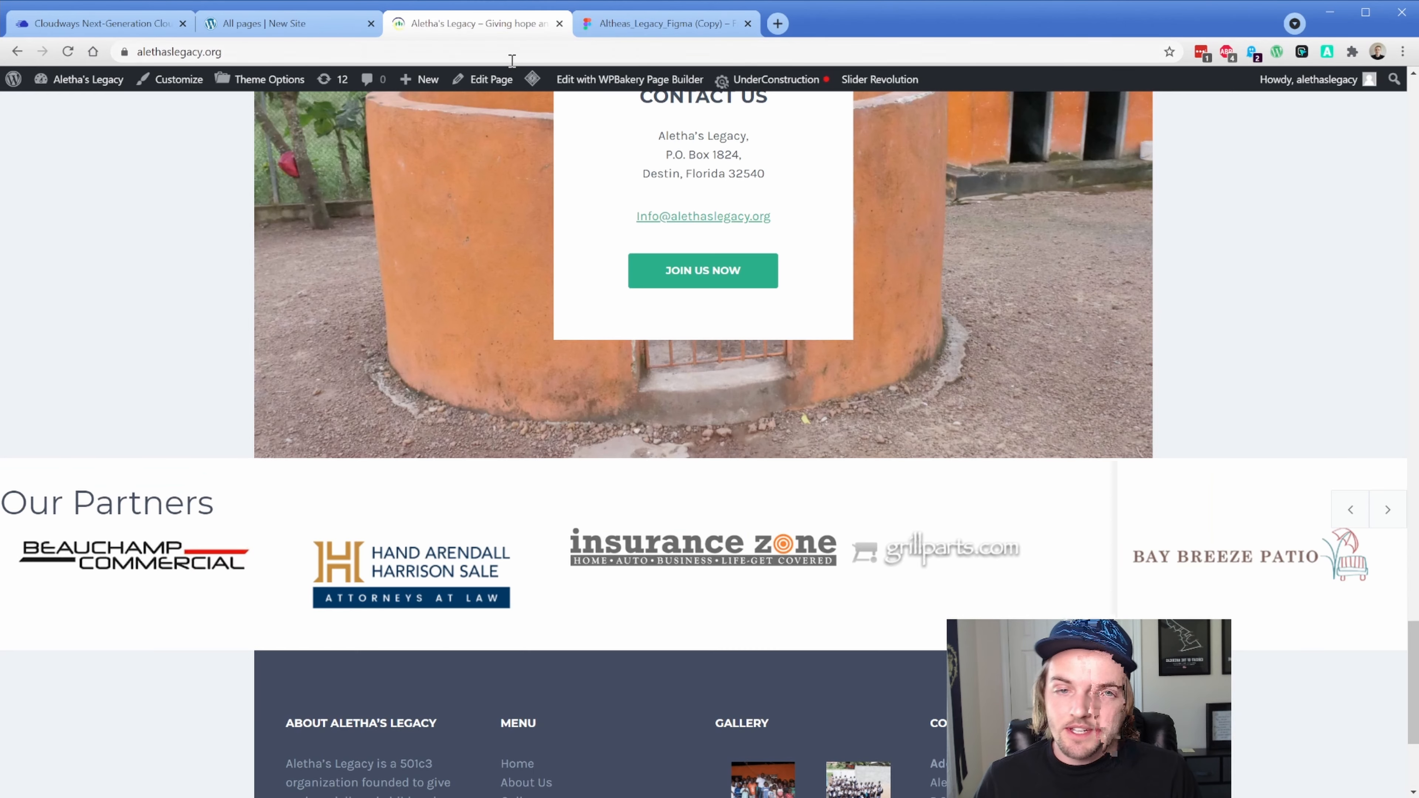
Set both the display font and the text font to Raleway
type("raleway")
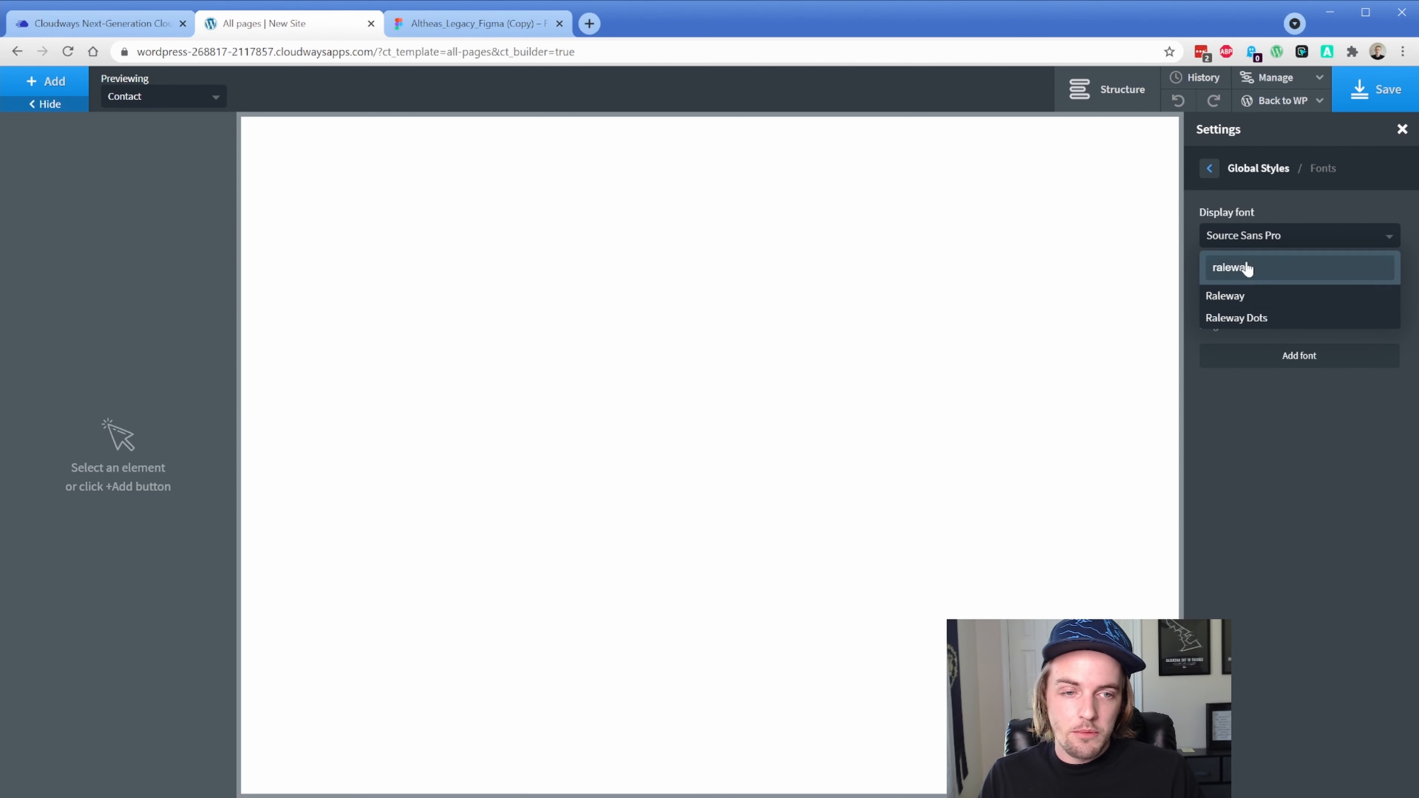
left_click(1249, 293)
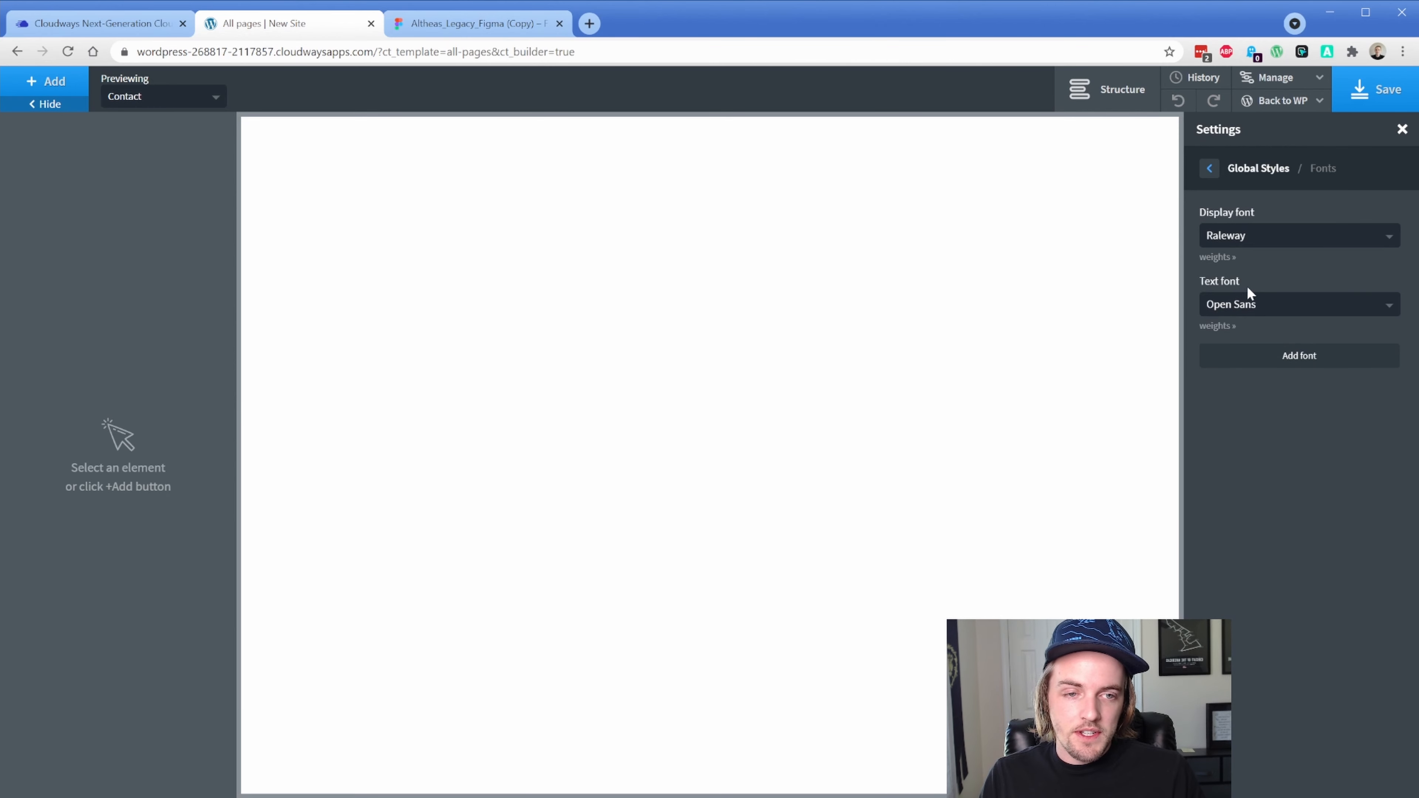
left_click(1264, 307)
type("ralewa")
left_click(1259, 366)
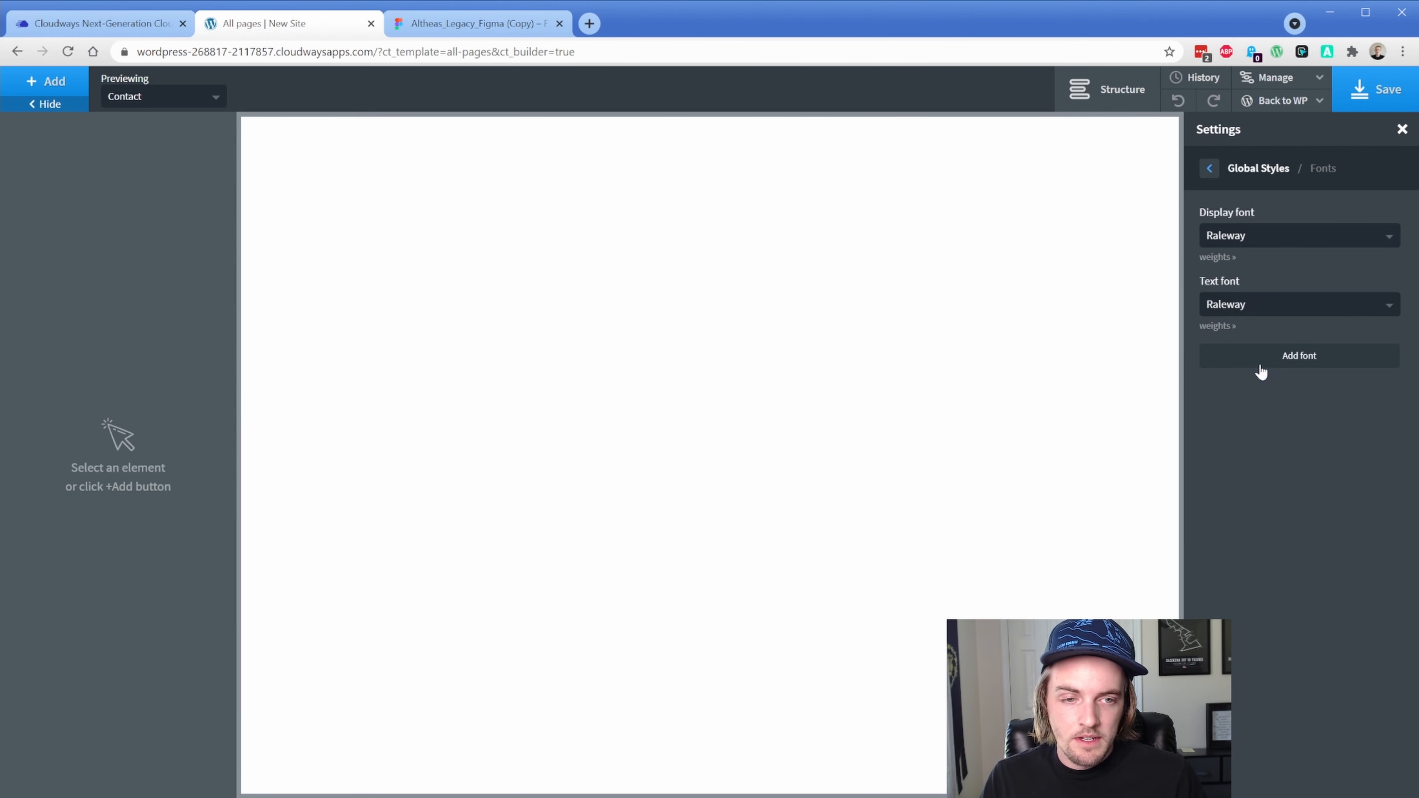
Go to the global Colors settings and start a new color set
left_click(1209, 168)
left_click(1282, 223)
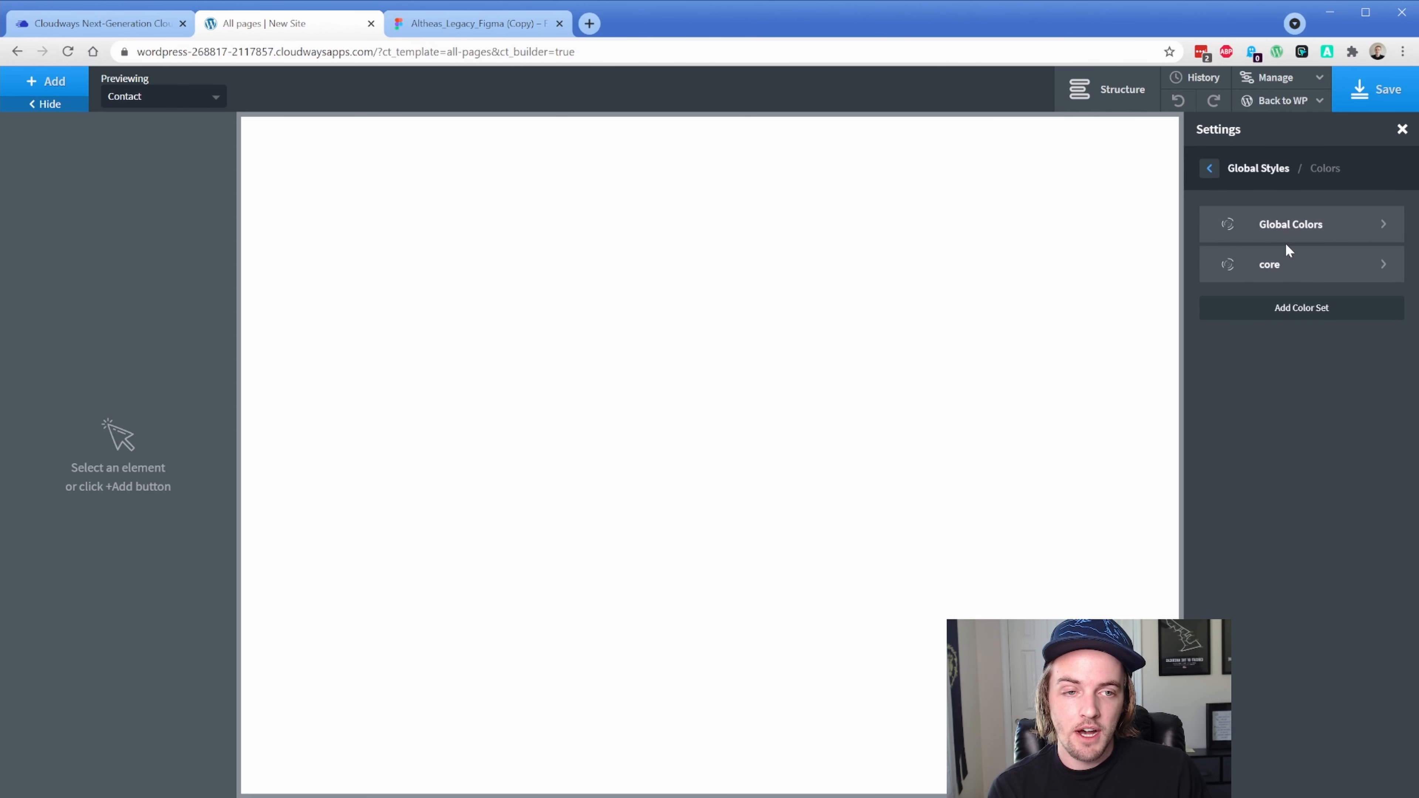
left_click(1288, 306)
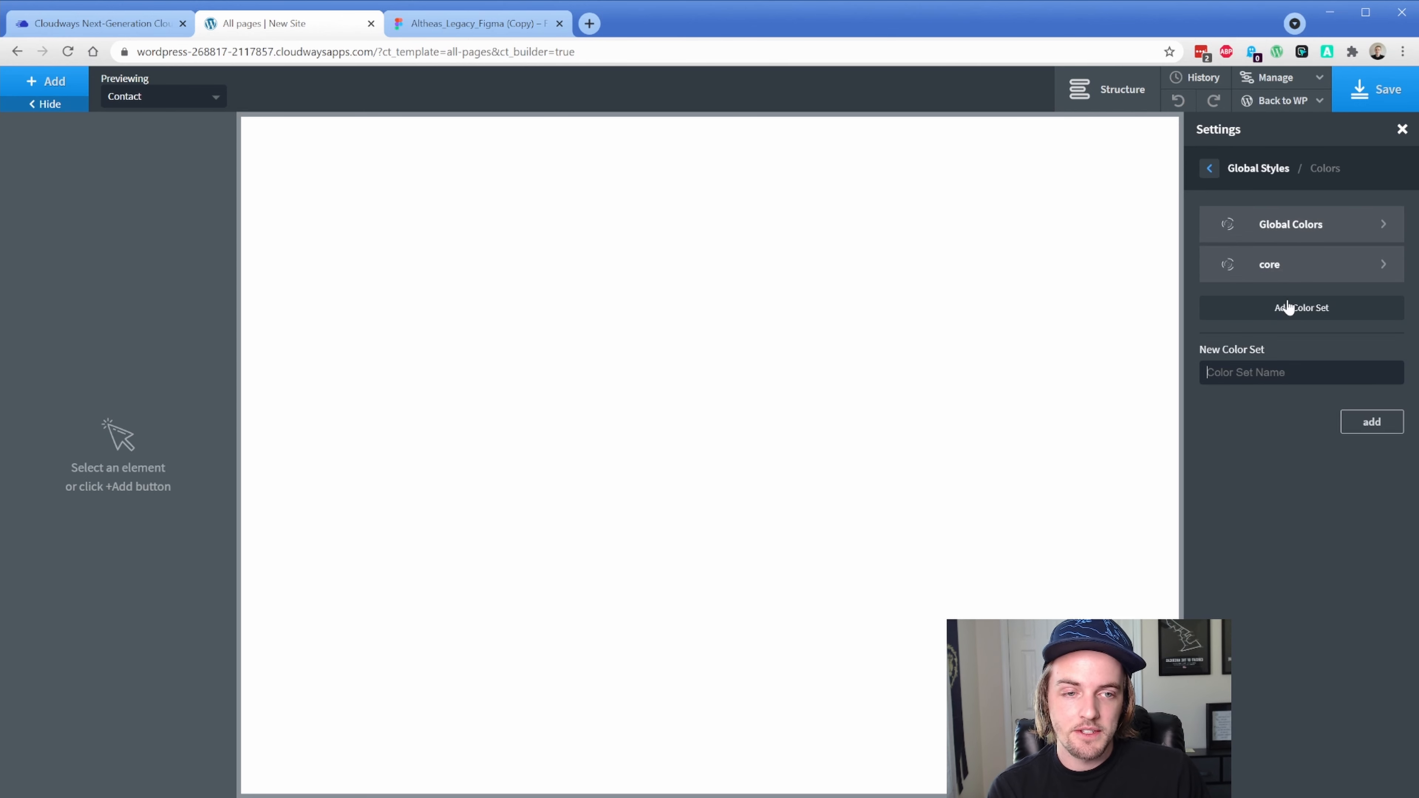
Name the new color set 'Aletha's Colors' and start adding a color to it
type("Aleth")
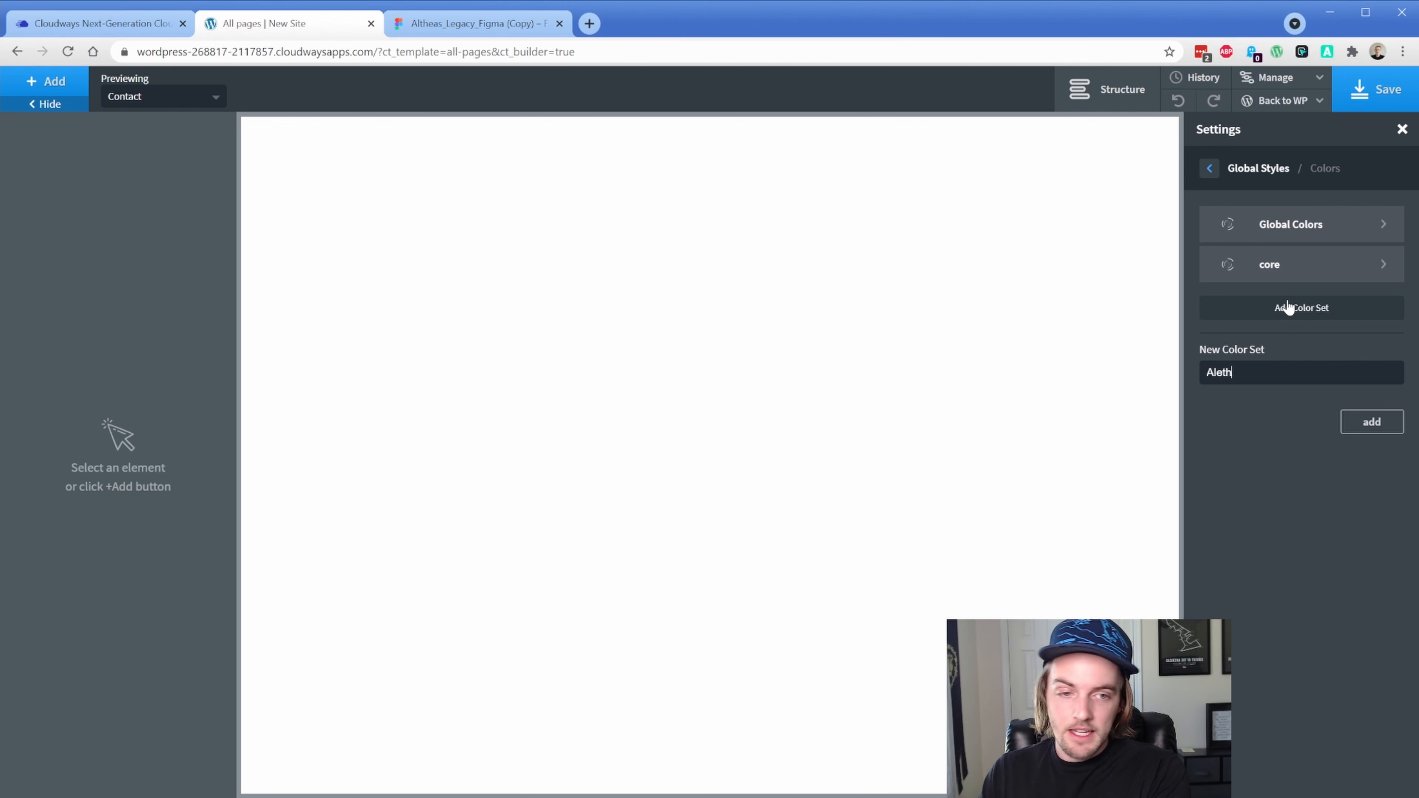
type("a's Colors")
key("Return")
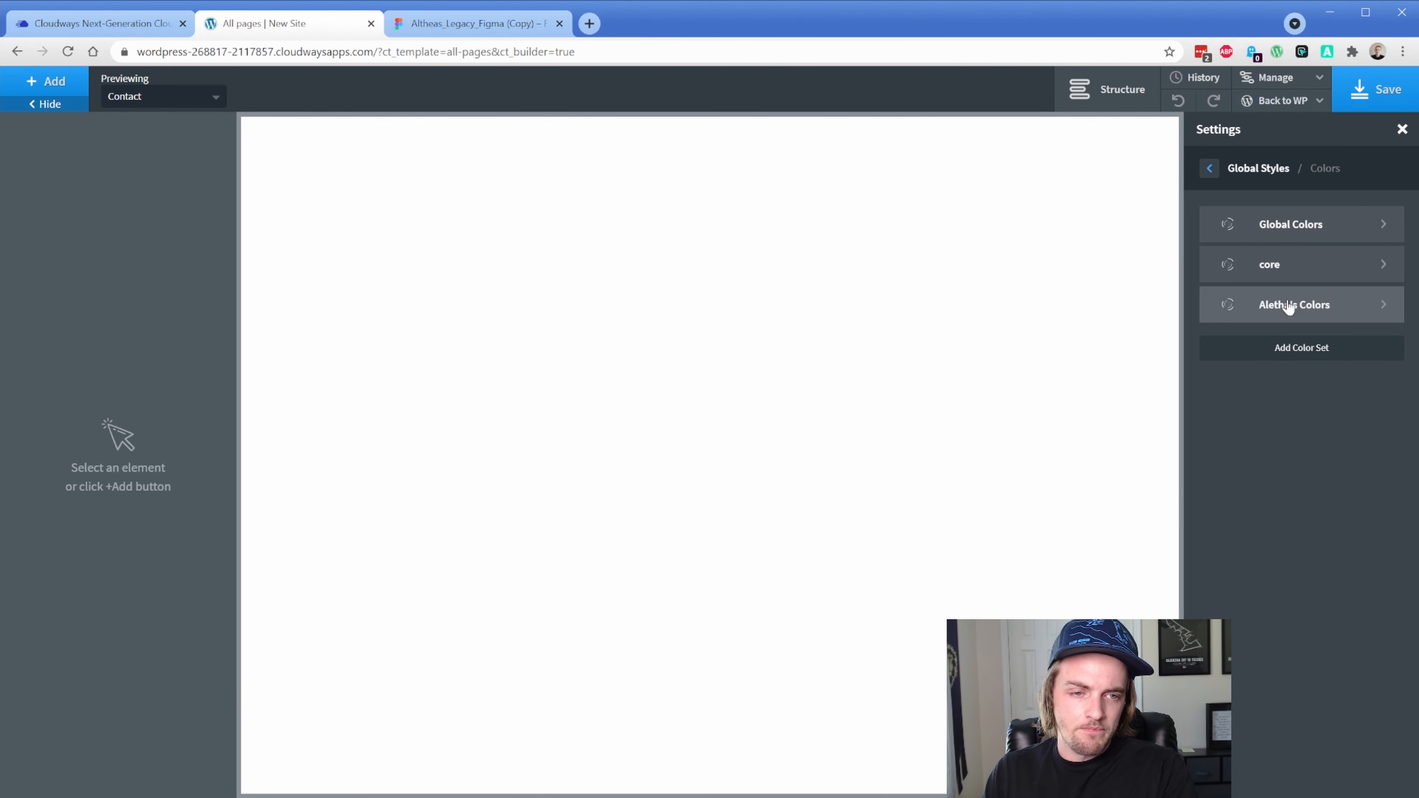
left_click(1288, 306)
left_click(1296, 218)
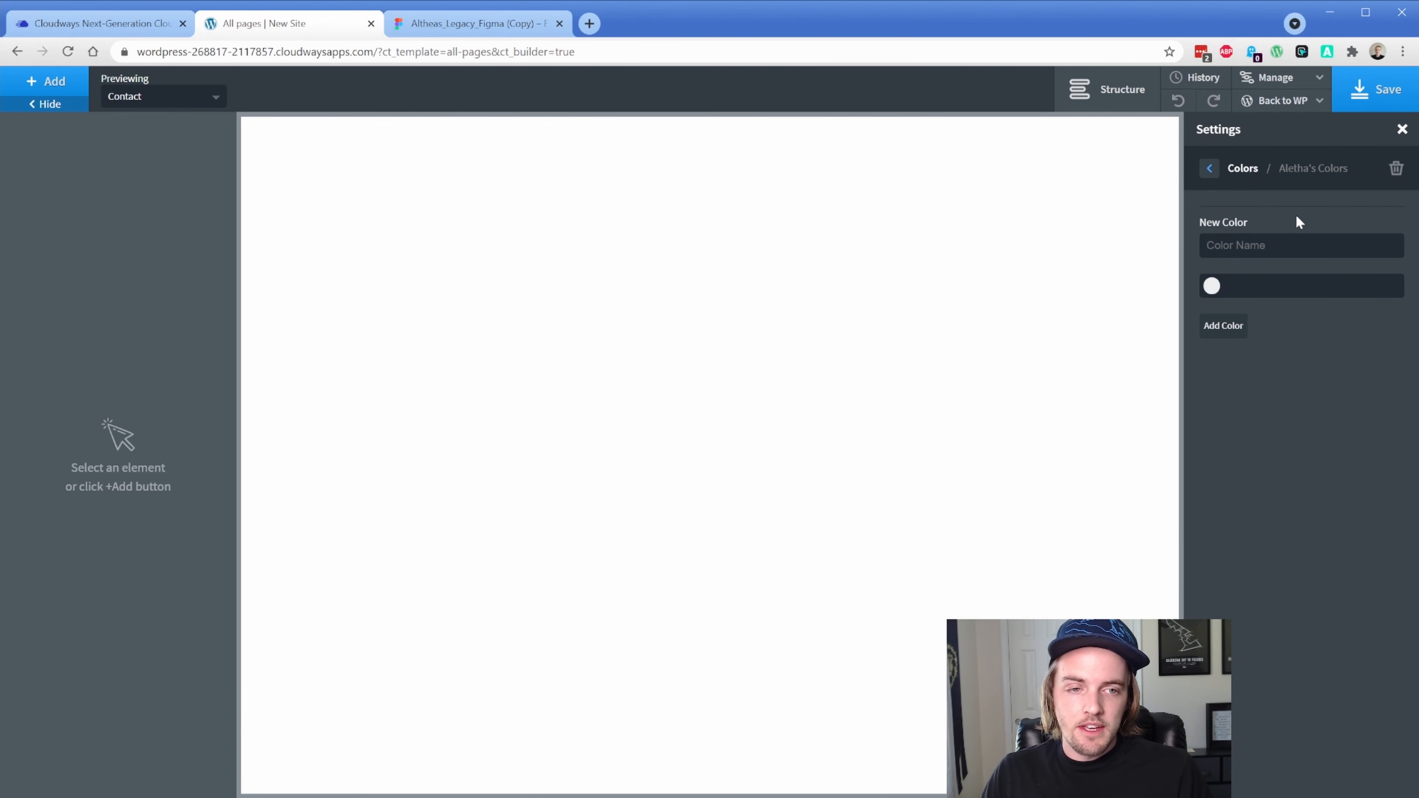
Add 'Main Green' #2b9d8e, copied from the Figma Hero Image green
left_click(525, 23)
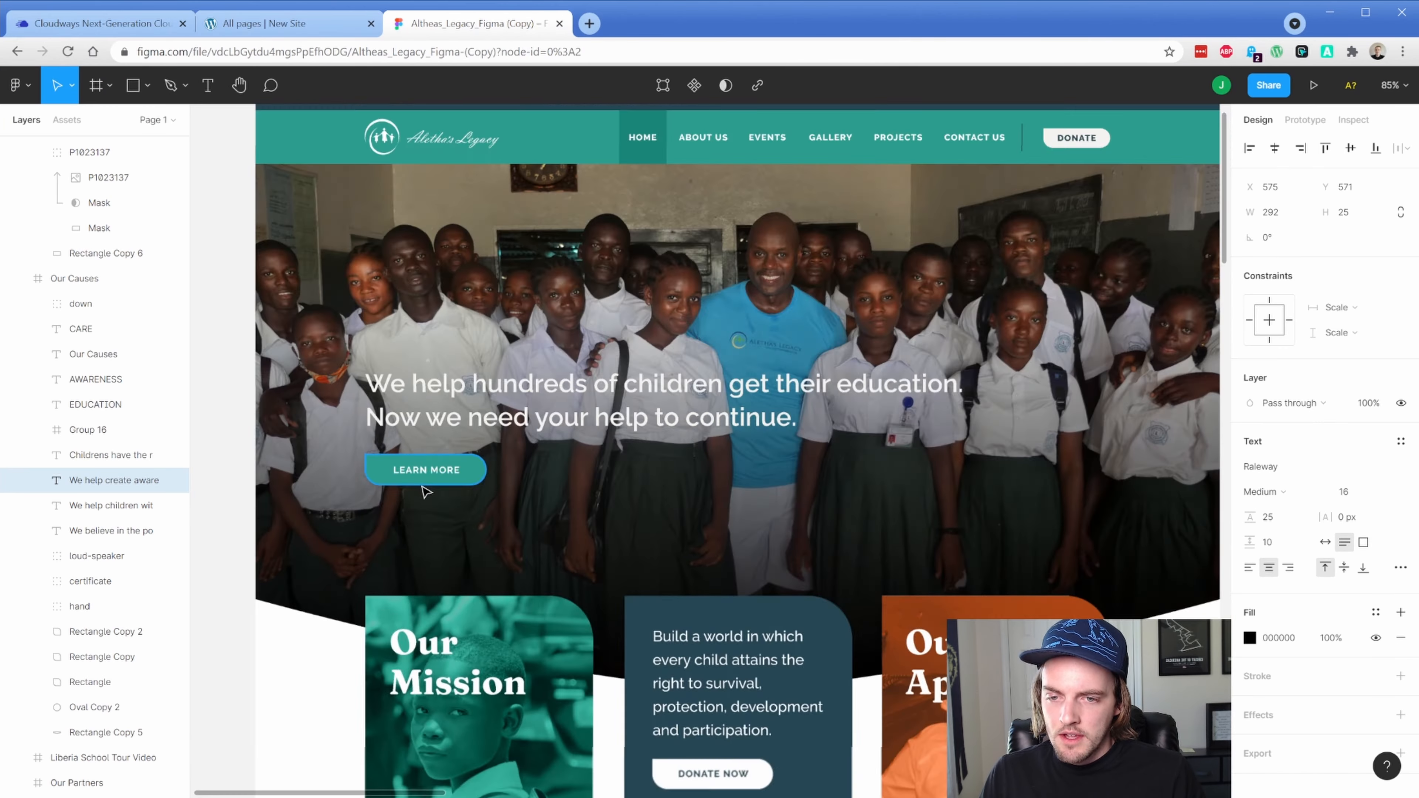
scroll(426, 490, "up", 6)
left_click(533, 446)
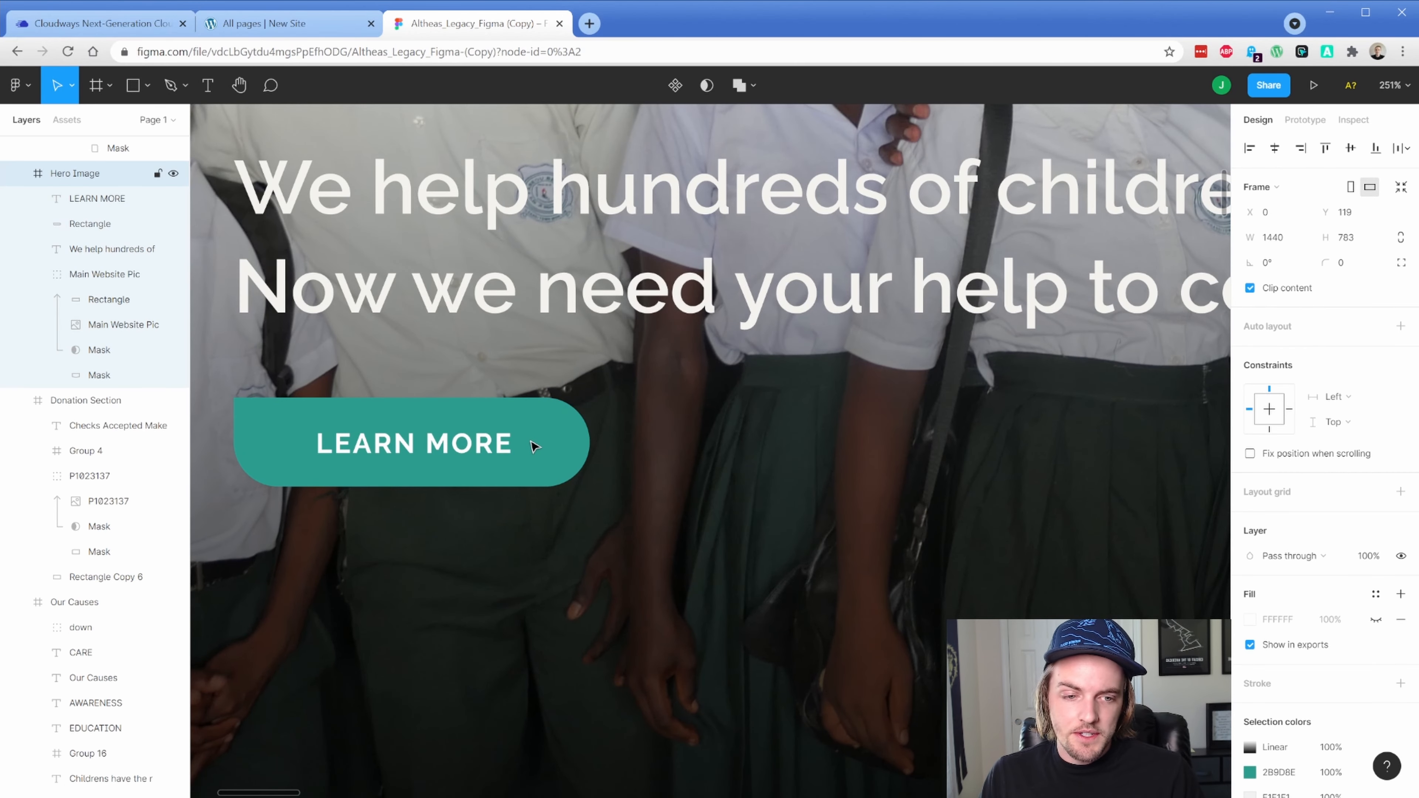
scroll(1287, 640, "down", 4)
left_click(1279, 536)
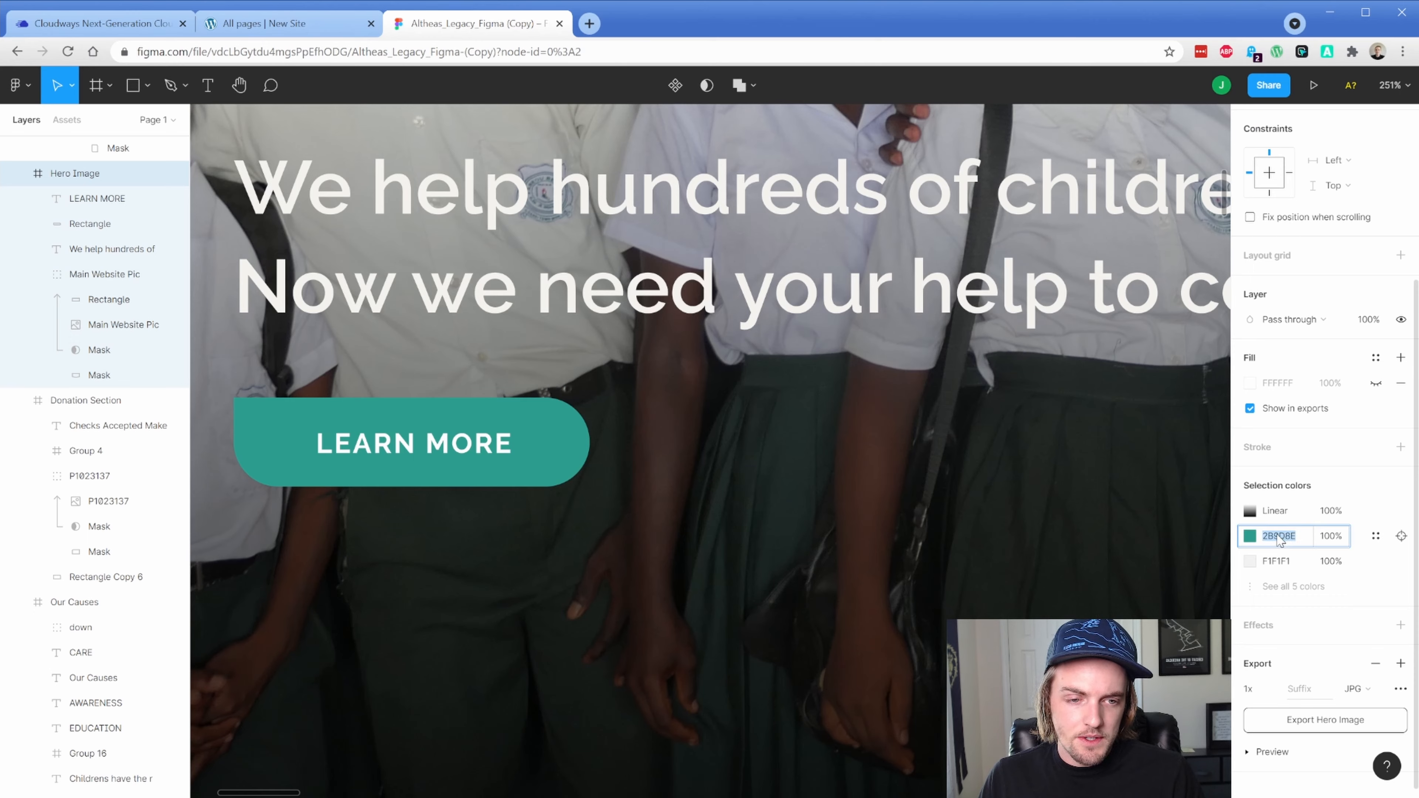
key("ctrl+shift+Tab")
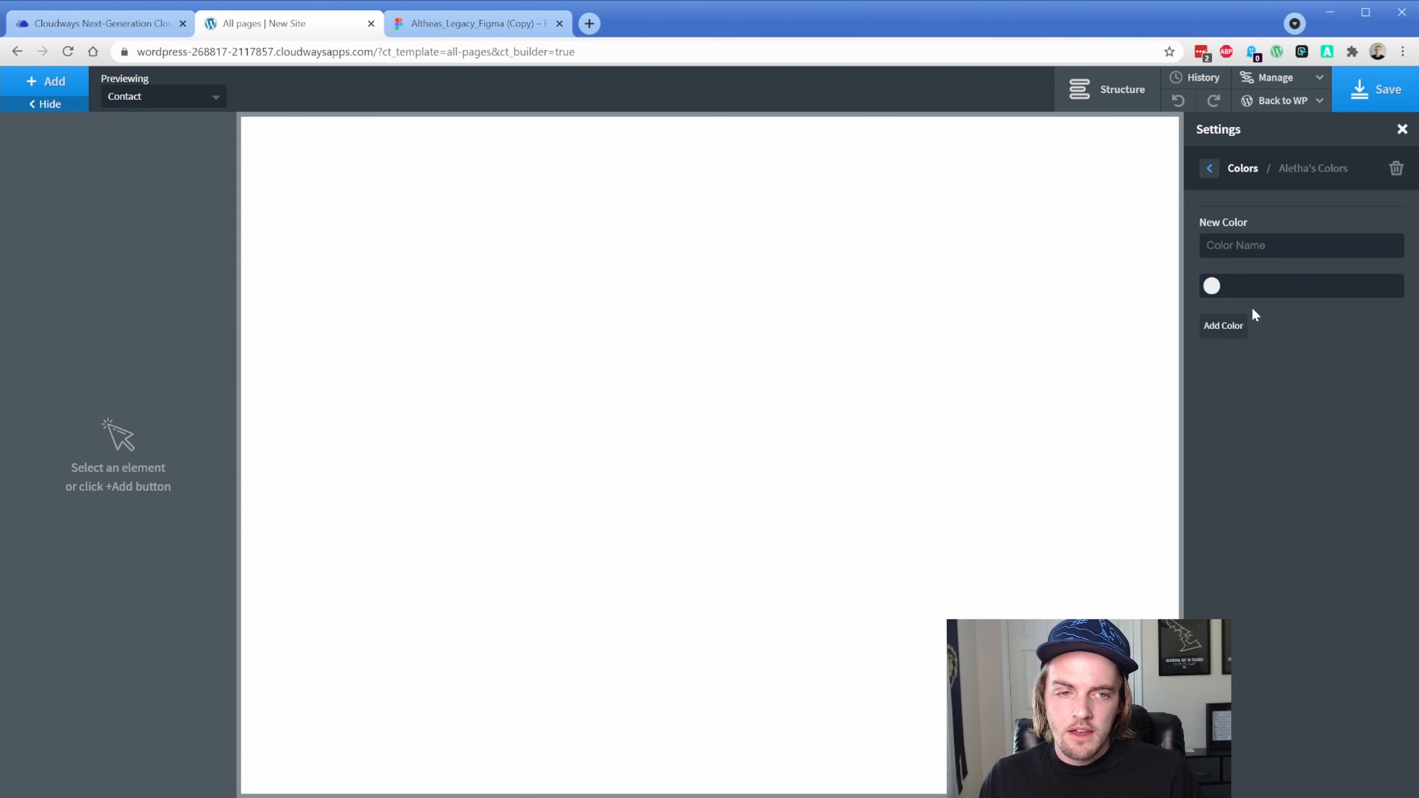
type("Main Green")
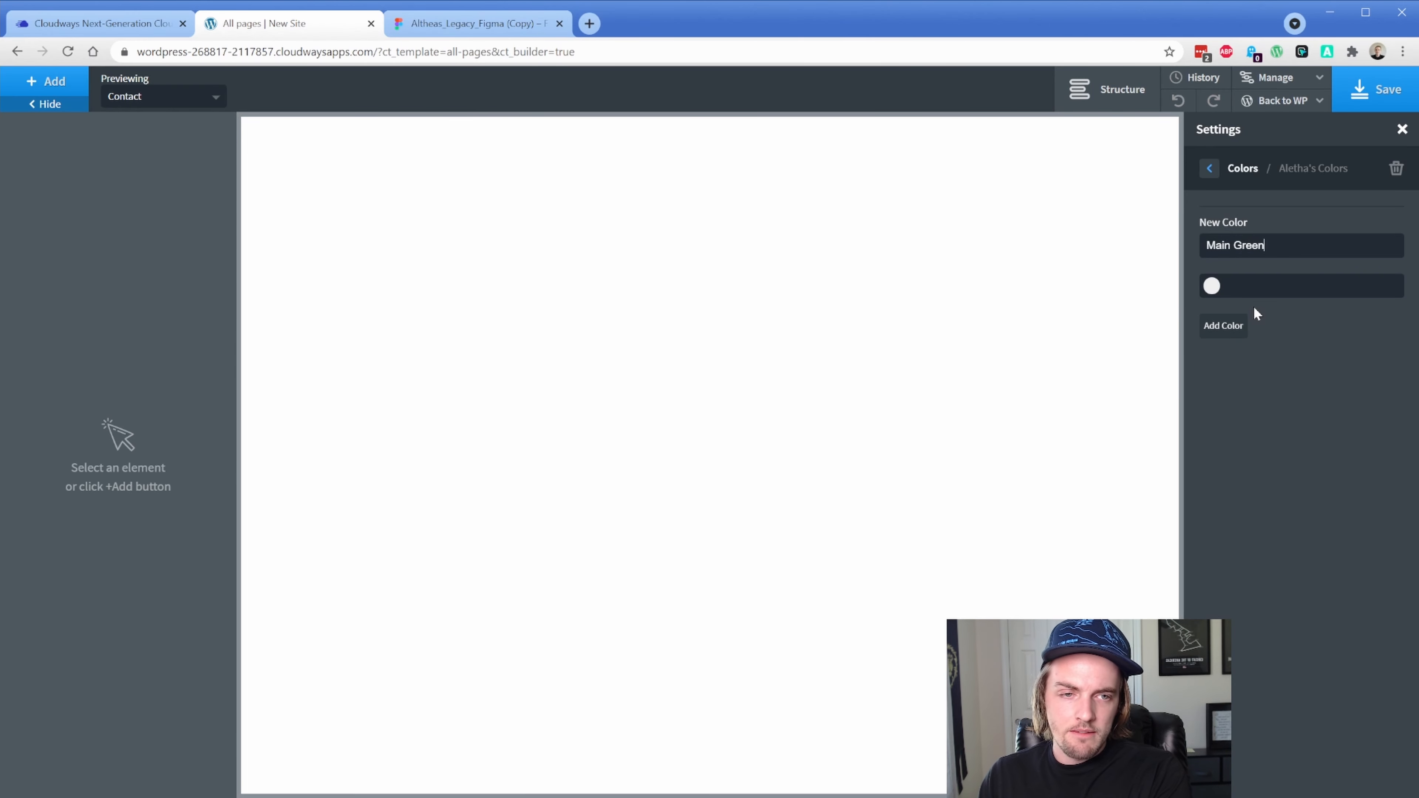
type("#")
type("2b9d8e")
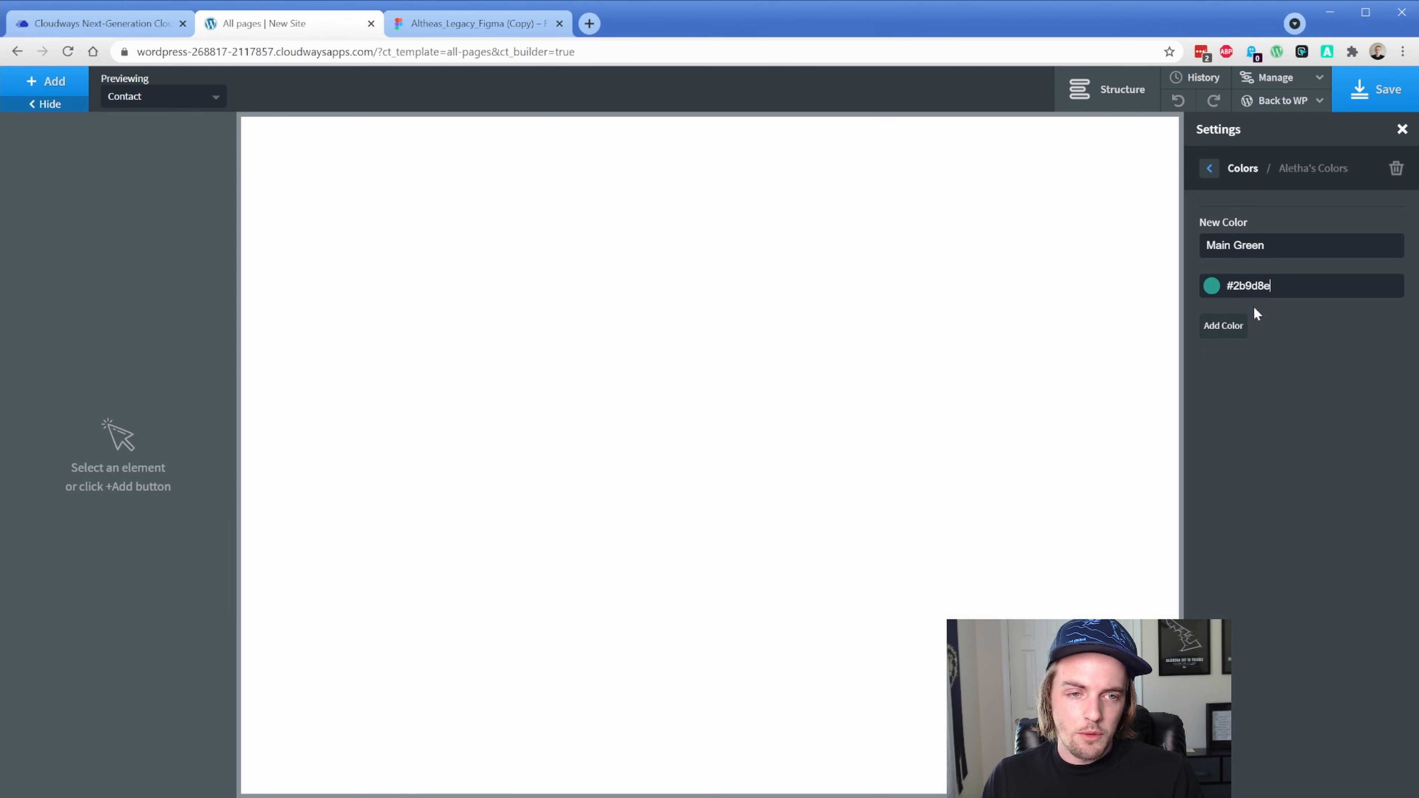
left_click(1221, 326)
Add 'Main Green Hover' #1a8678, taken from the darker HOME highlight in Figma
left_click(1276, 277)
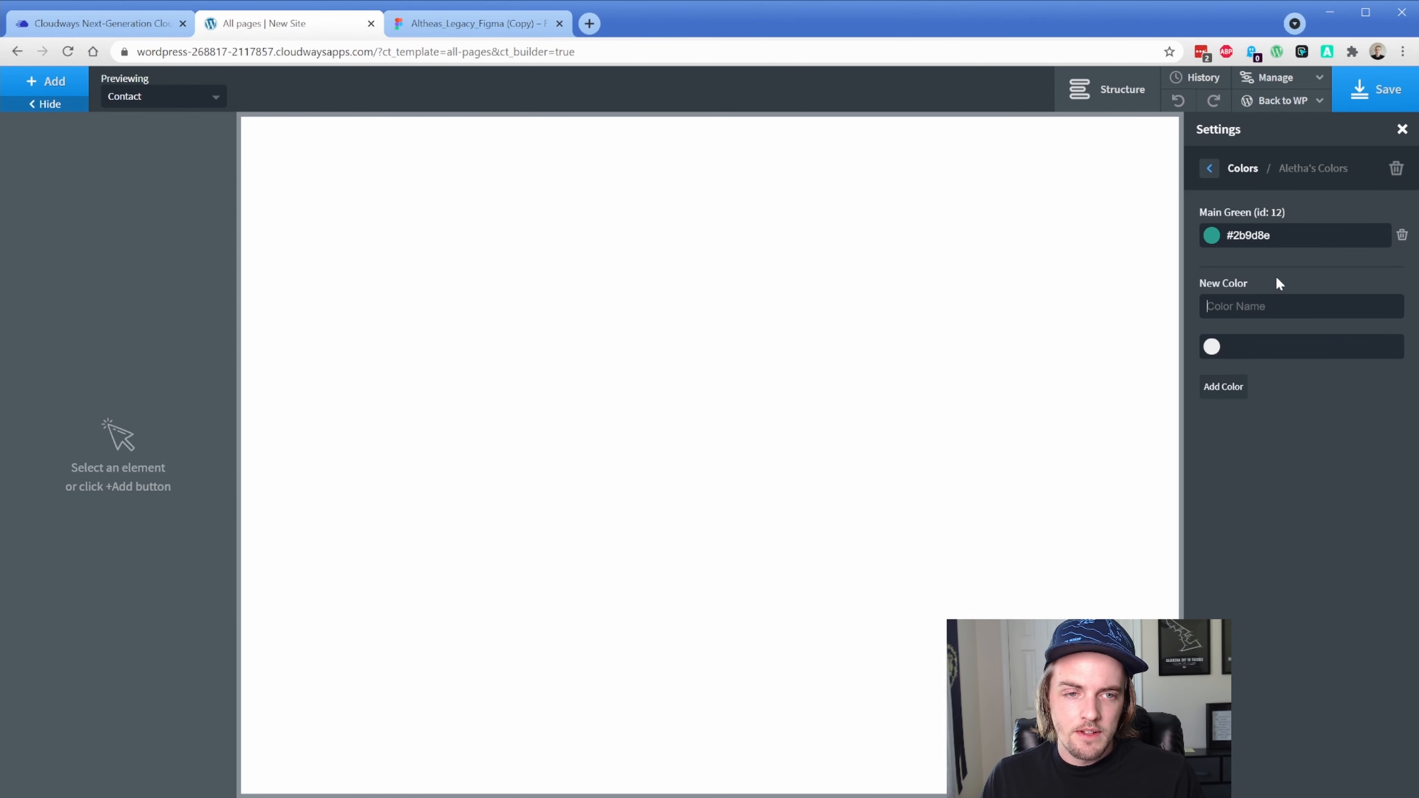
left_click(482, 33)
scroll(570, 370, "down", 5, "ctrl")
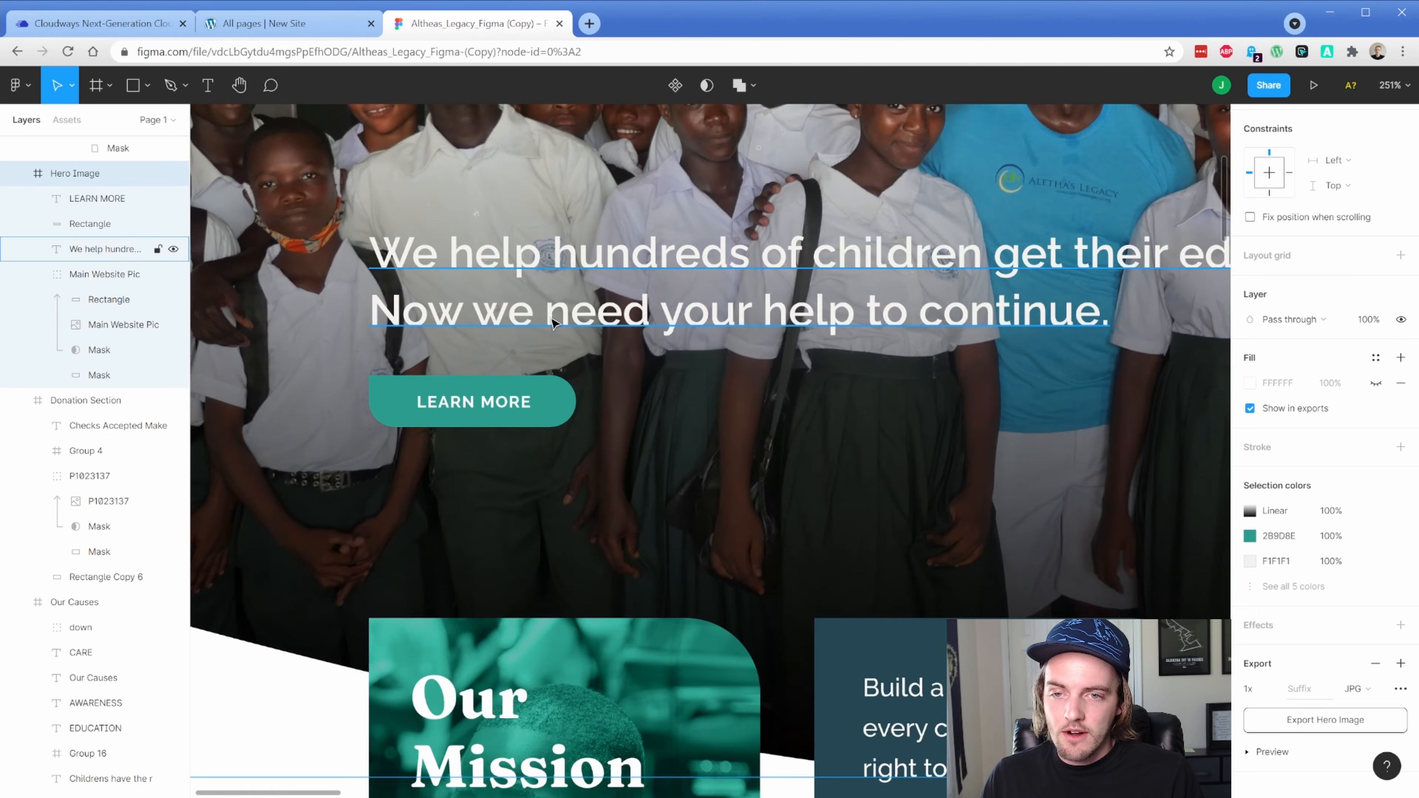
scroll(571, 462, "up", 5)
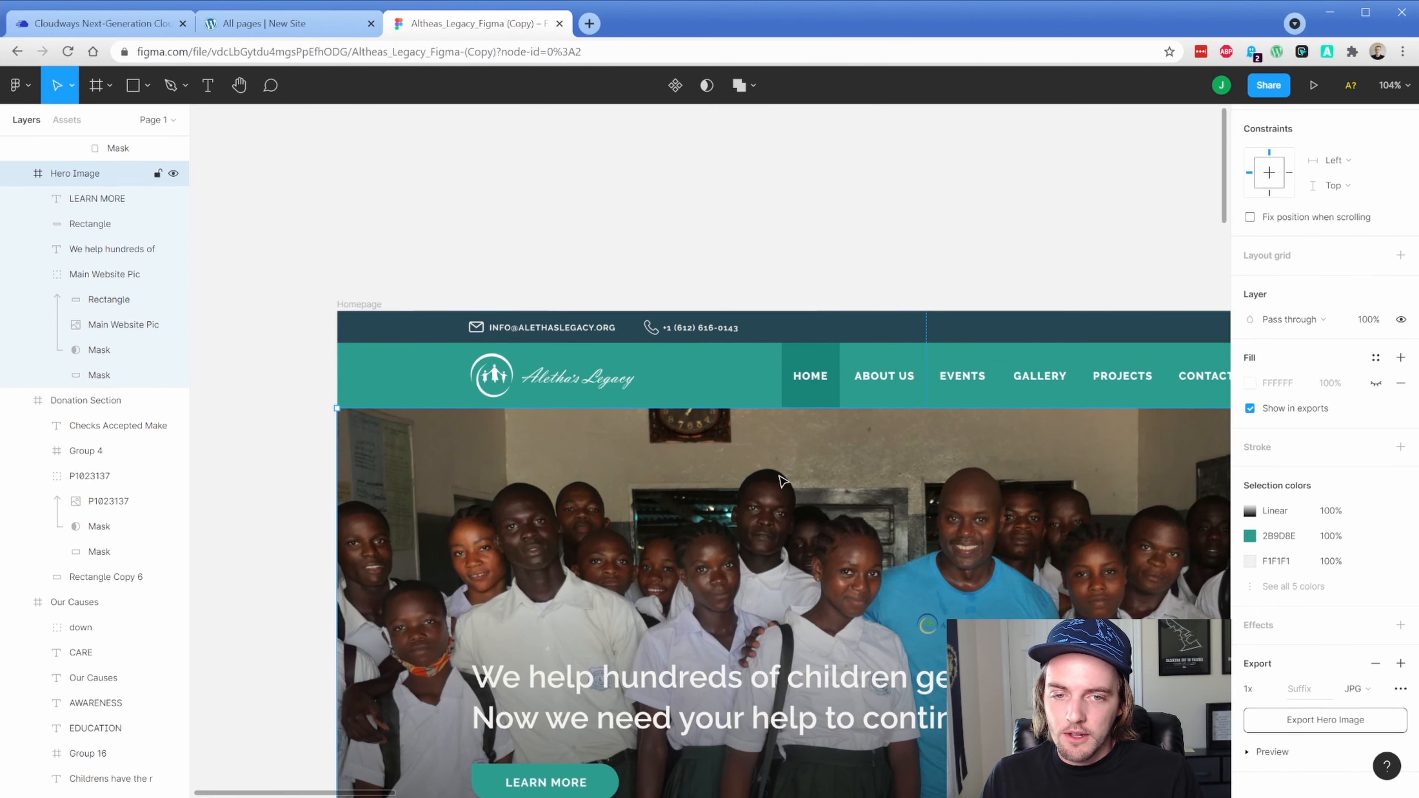
double_click(805, 403)
left_click(1278, 492)
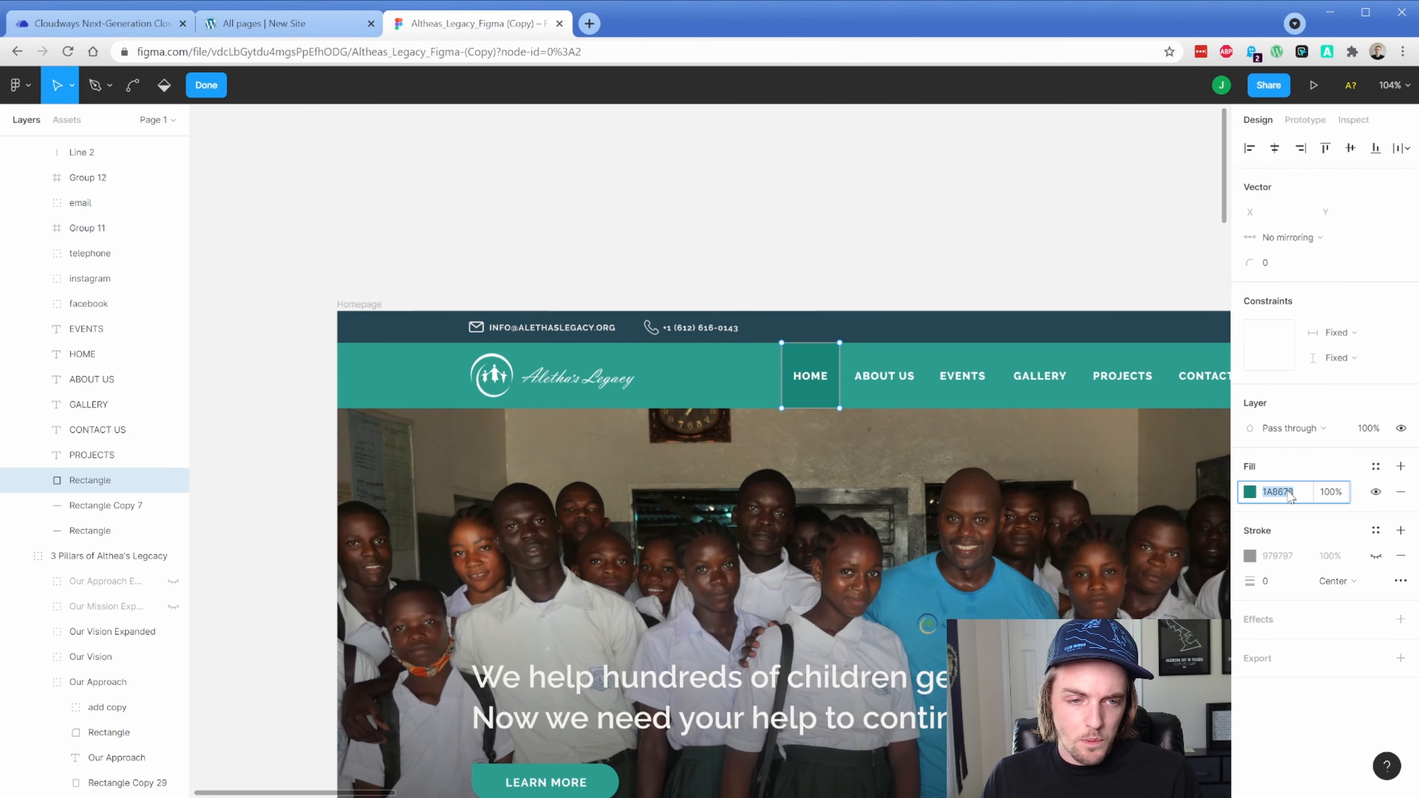
left_click(287, 34)
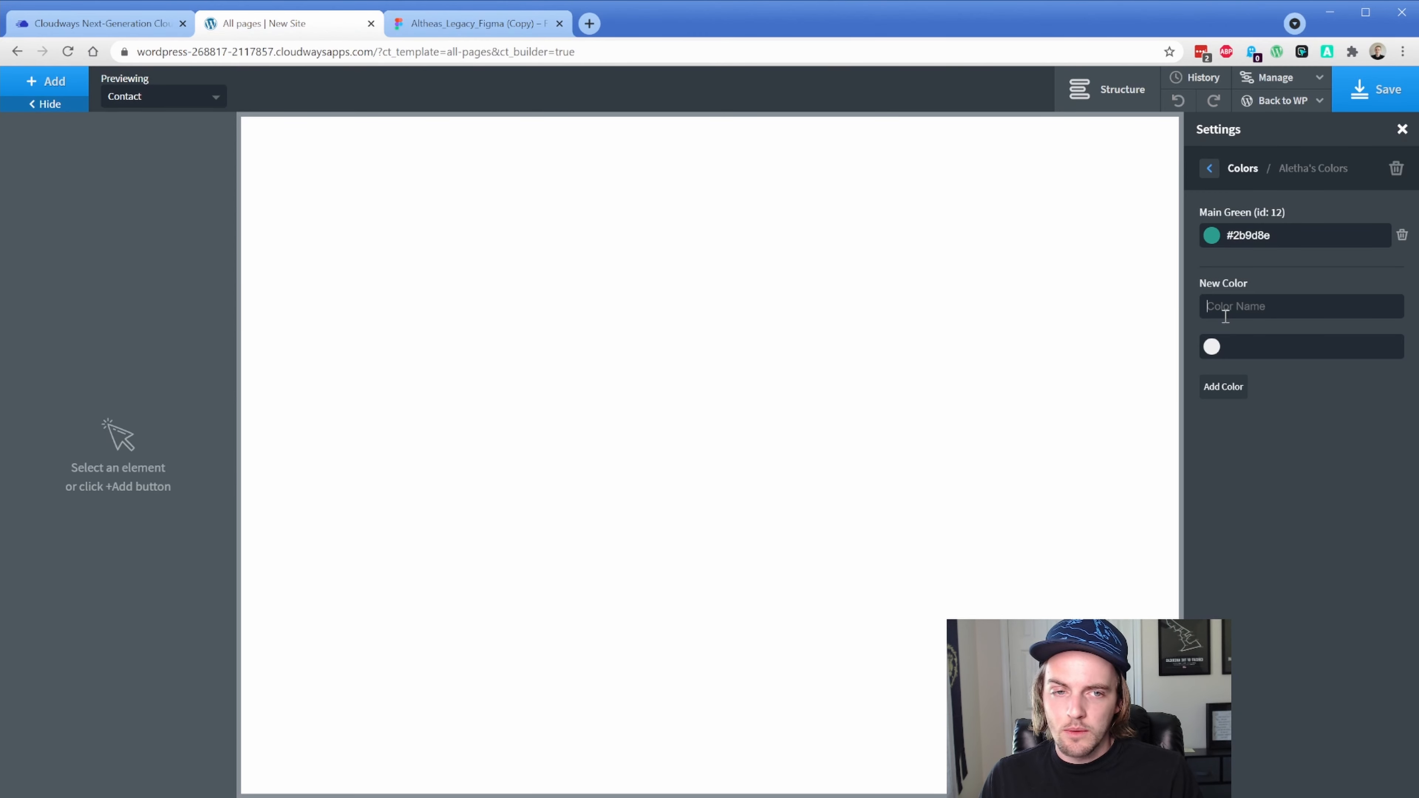
left_click(1280, 305)
type("Main Green Hover")
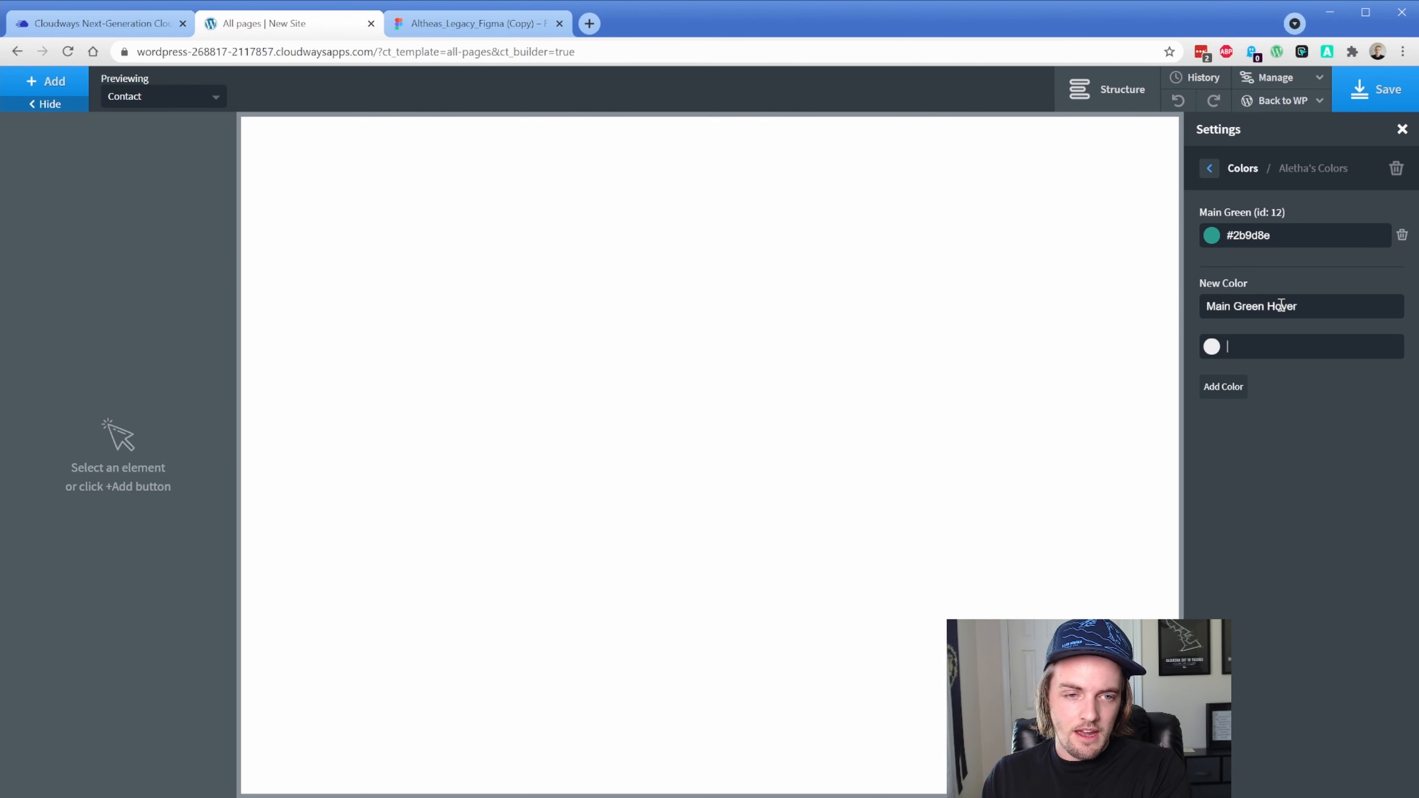
type("#")
type("1a8678")
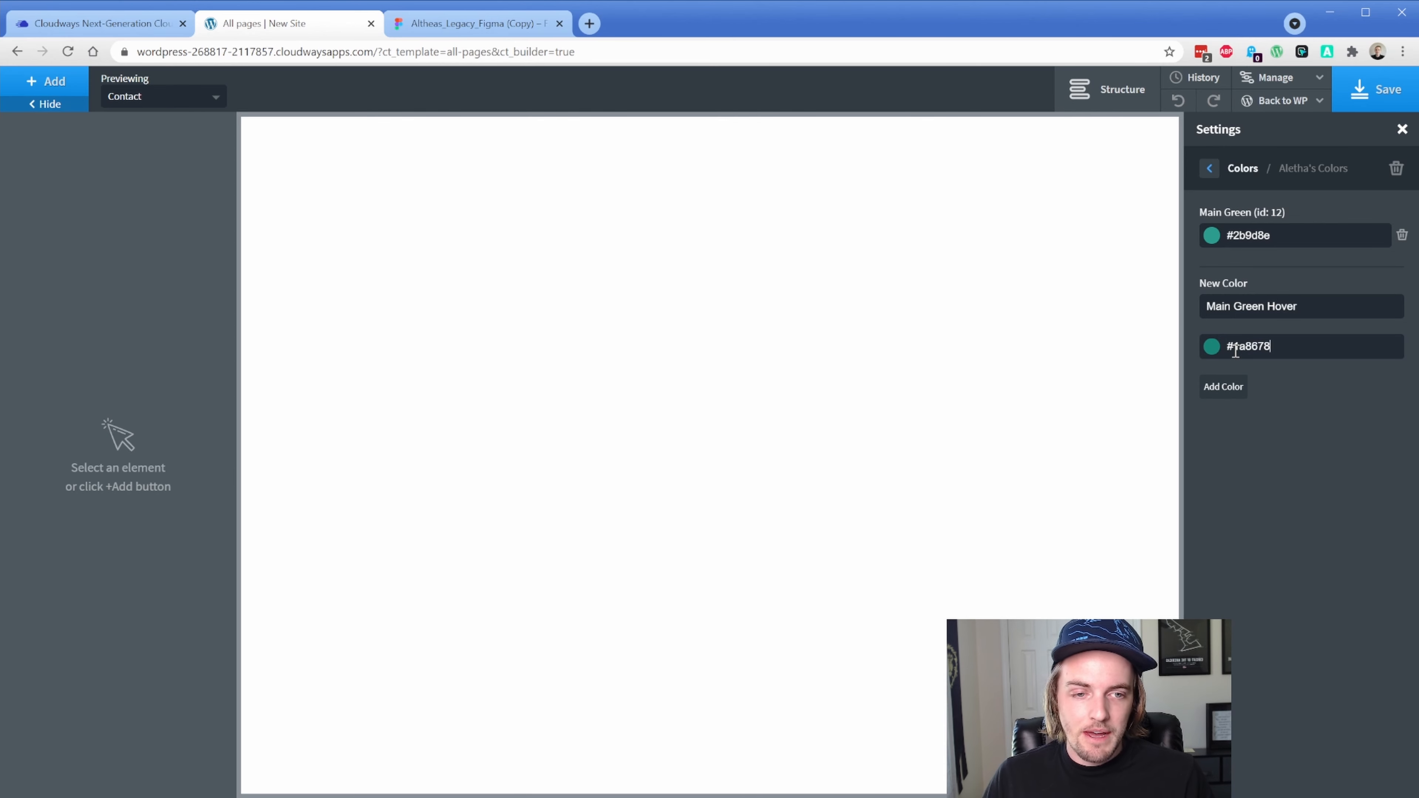
left_click(1229, 387)
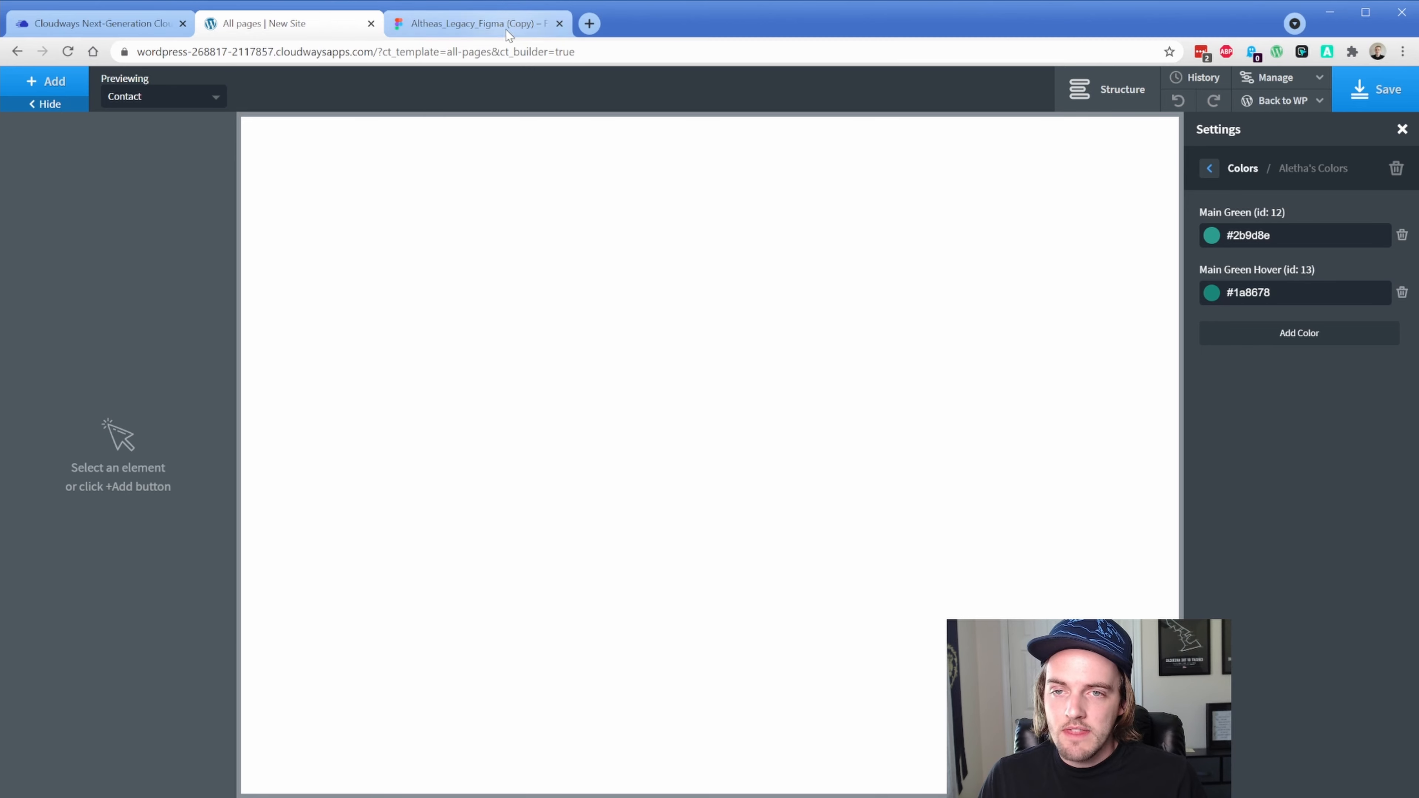
left_click(474, 23)
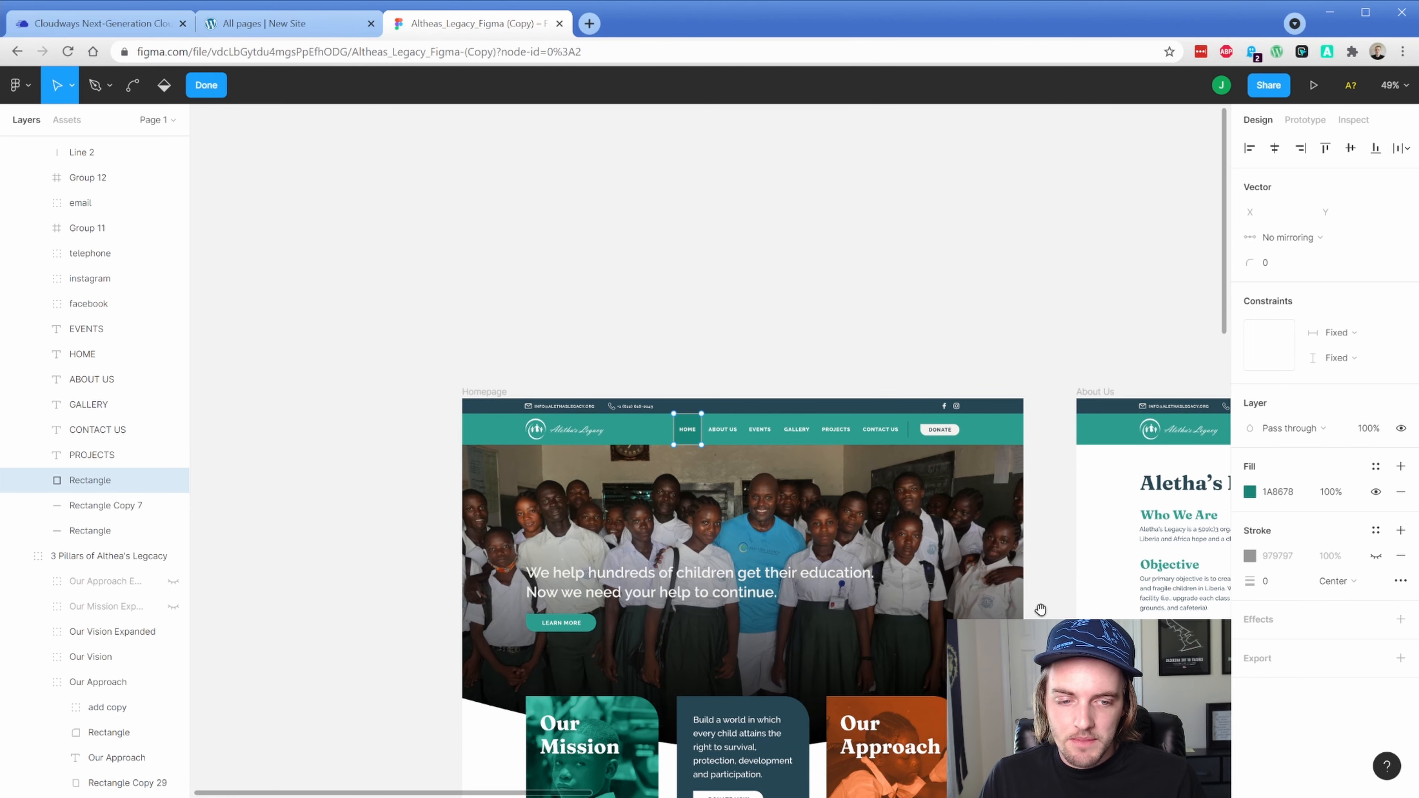
Add 'Footer Dark' #264653, taken from the design's footer background
scroll(1041, 609, "down", 6)
scroll(1041, 609, "right", 3)
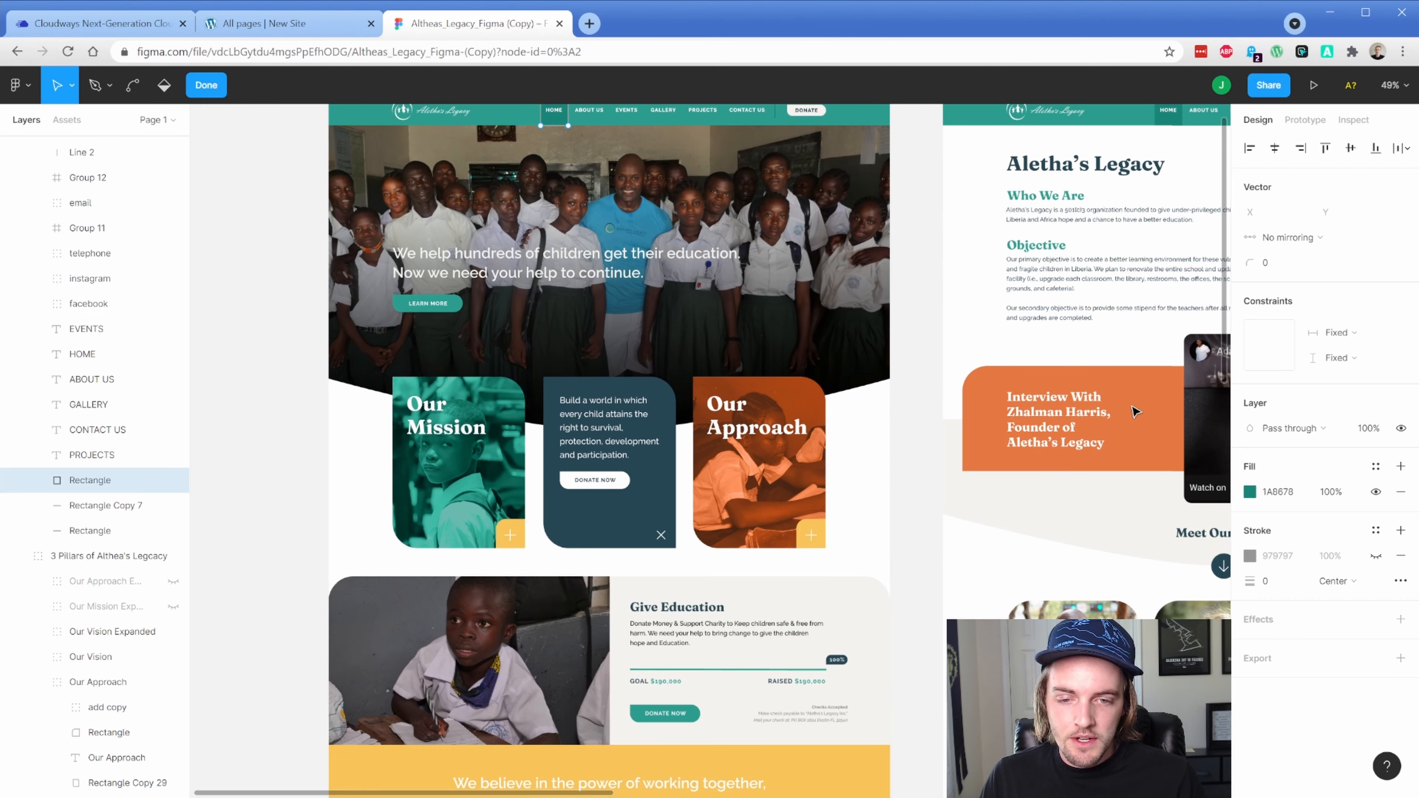
scroll(687, 670, "down", 8)
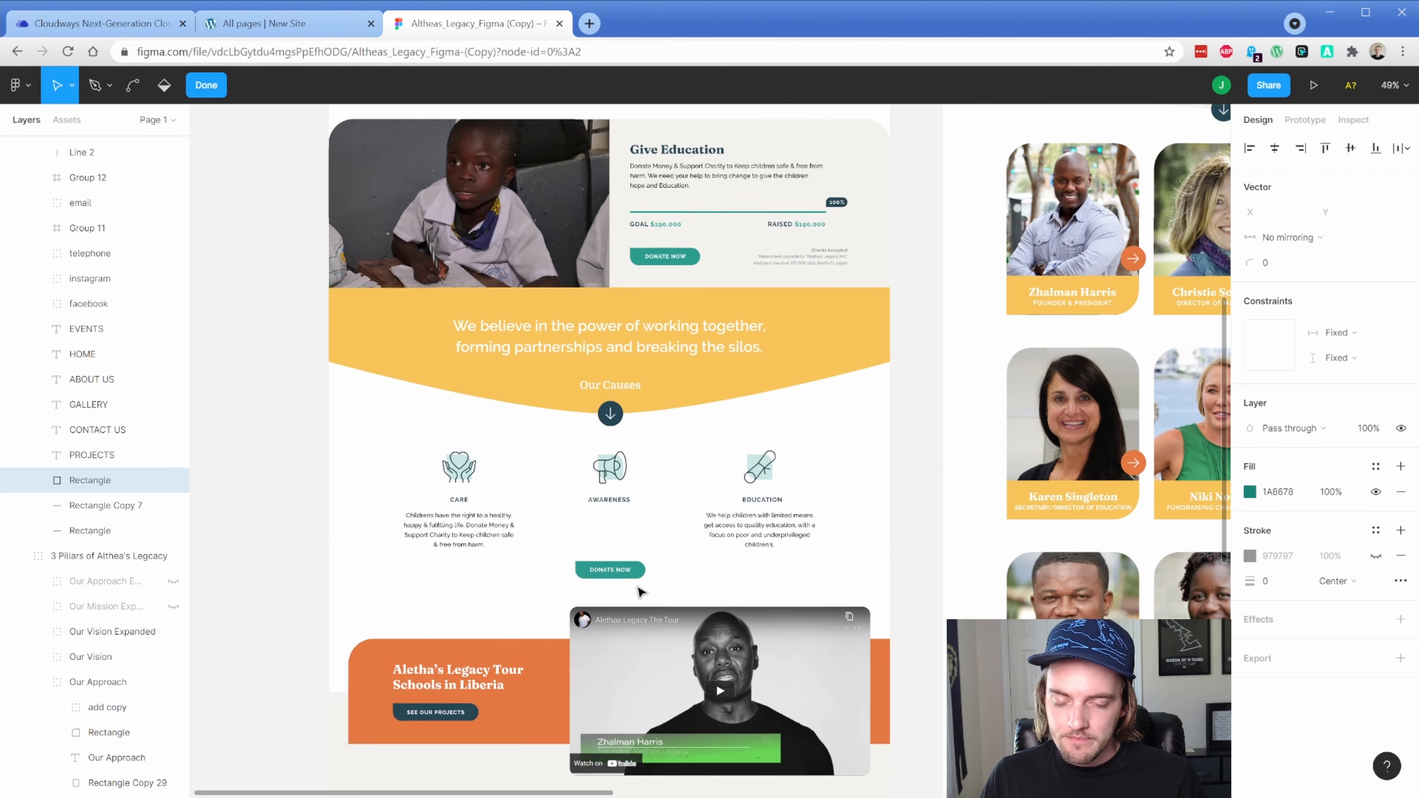
scroll(641, 591, "down", 14)
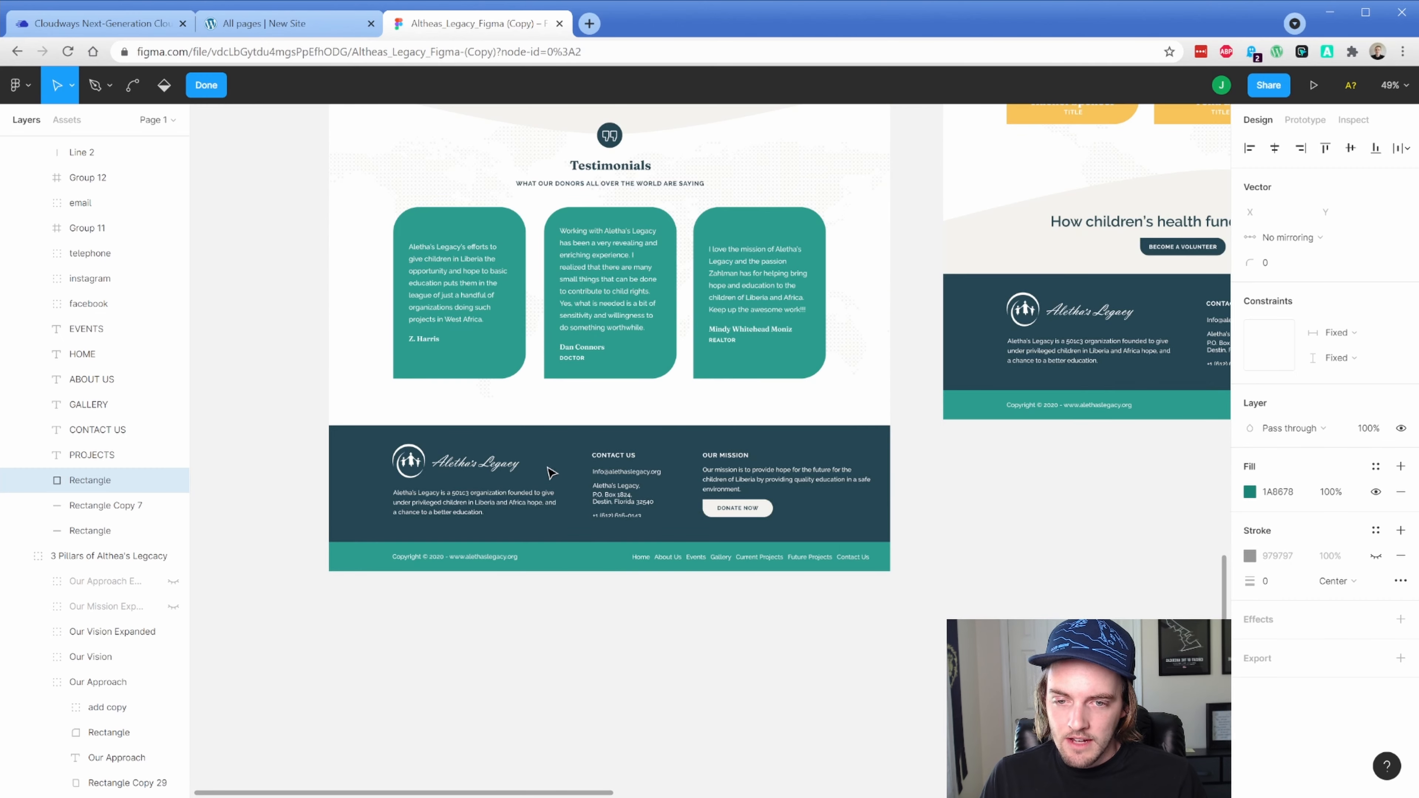
key("Escape")
left_click(555, 449)
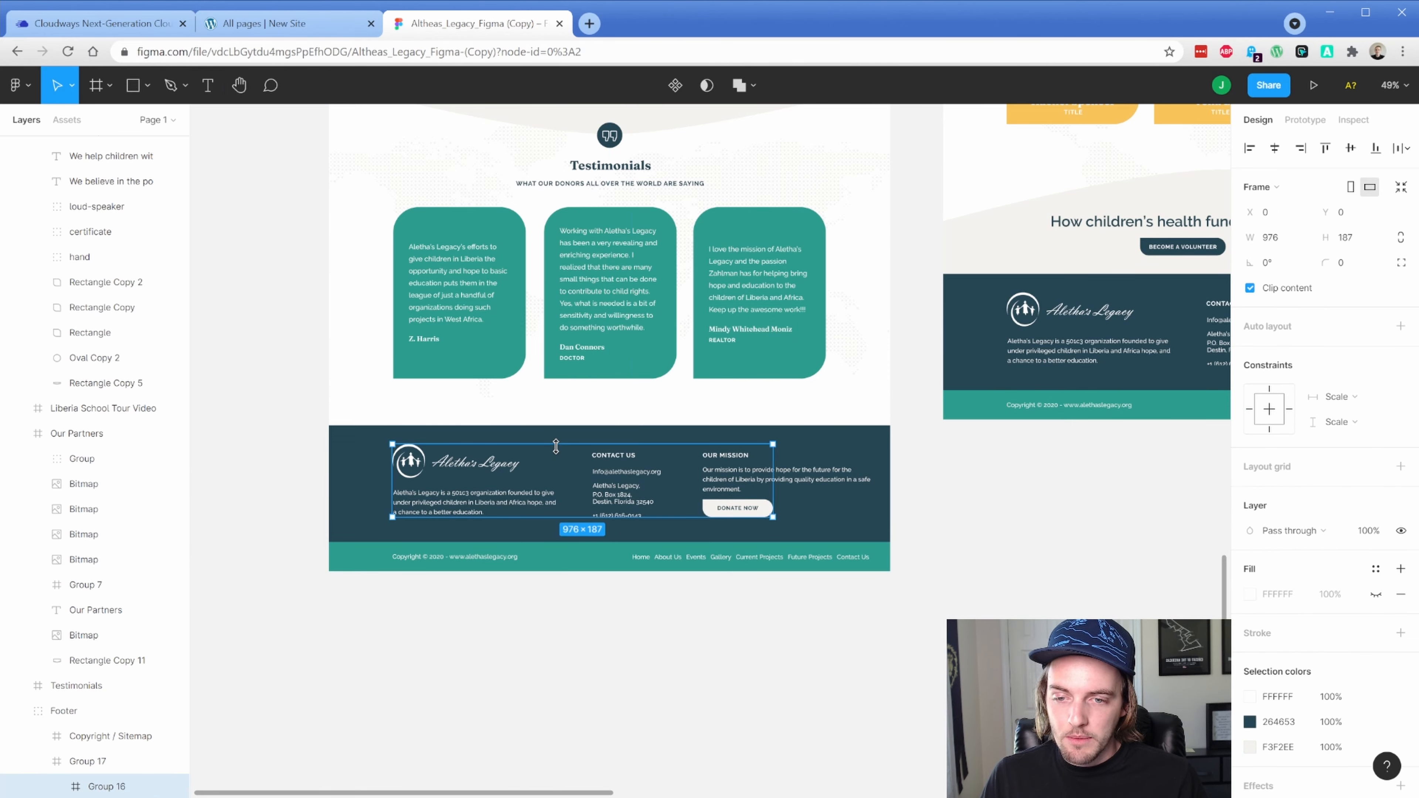
double_click(380, 470)
double_click(380, 470)
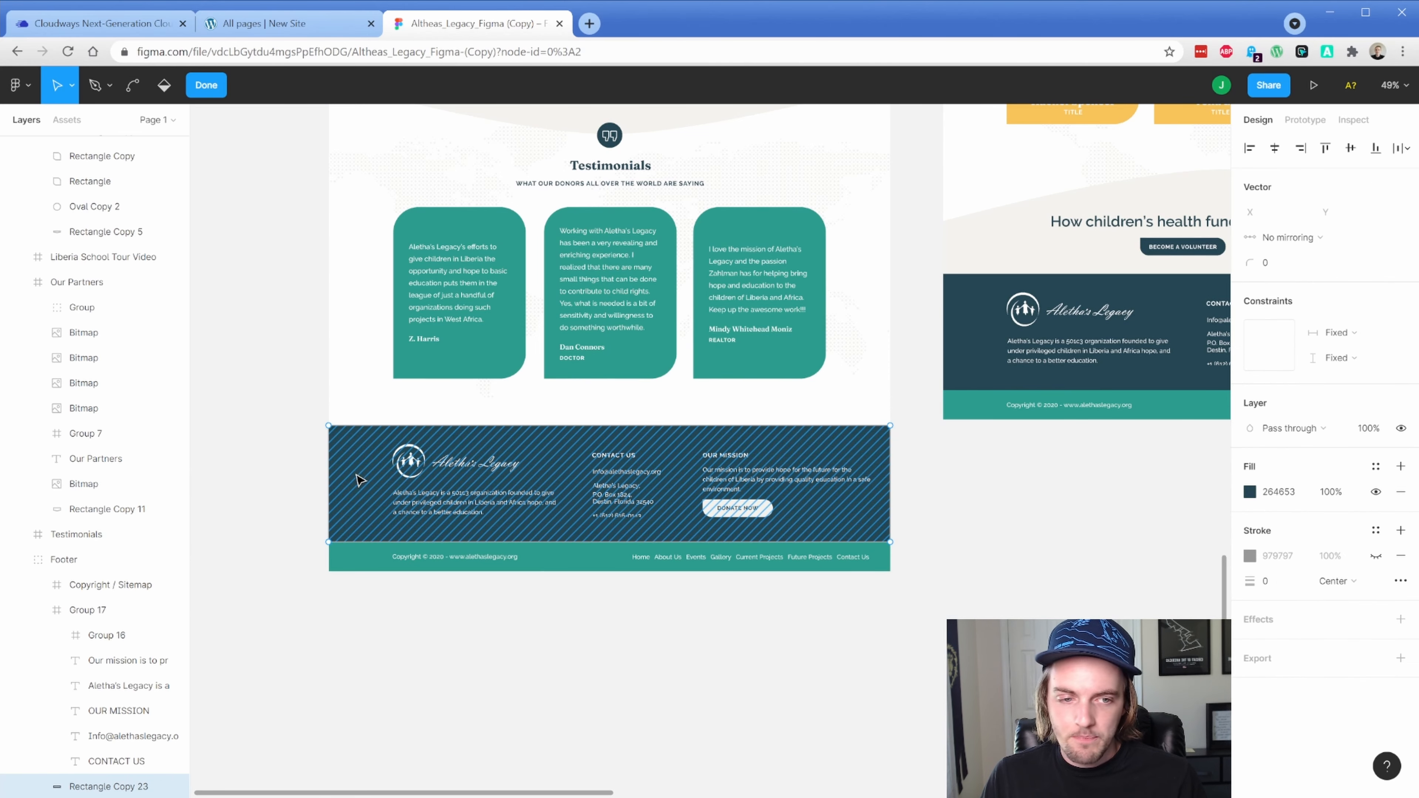
left_click(1283, 491)
key("ctrl+c")
left_click(285, 23)
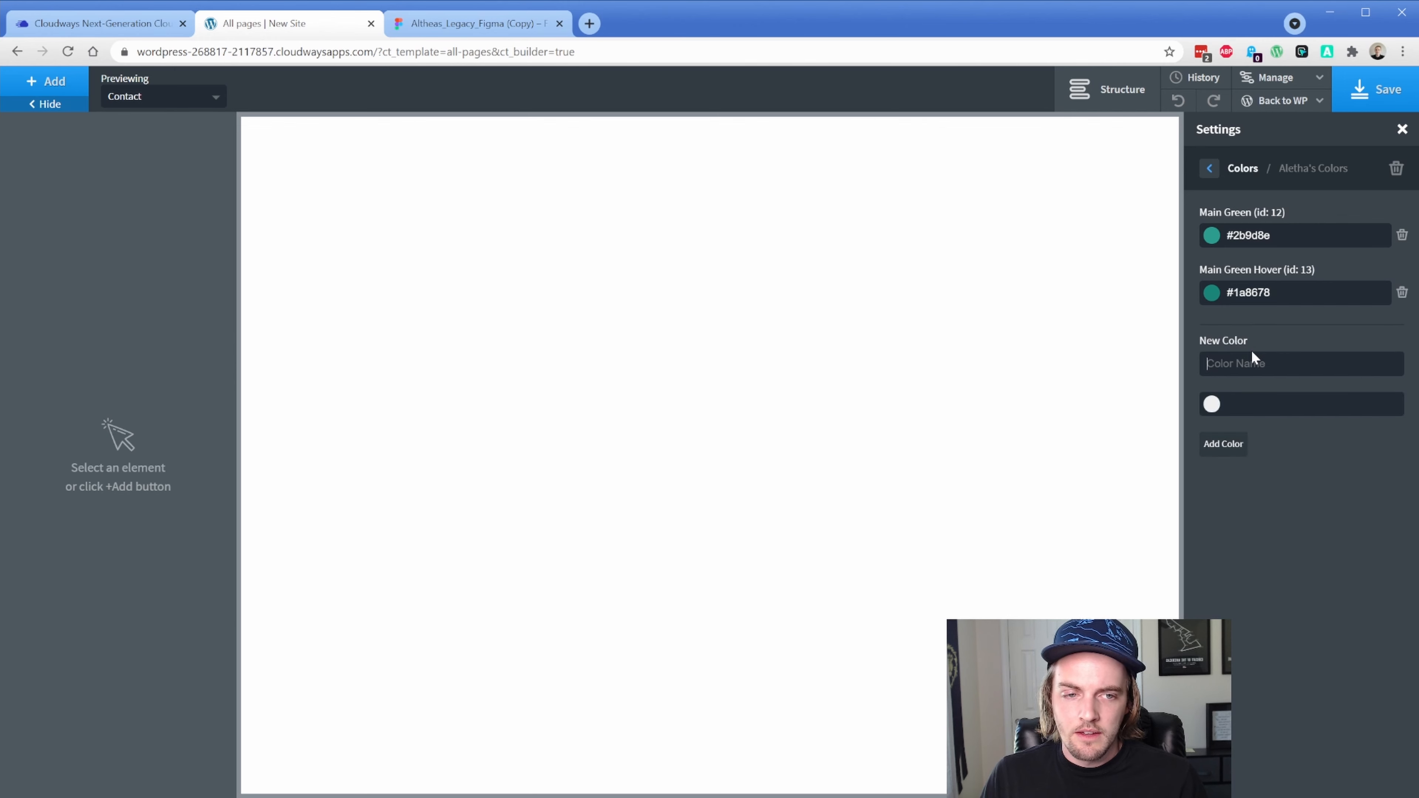
type("F")
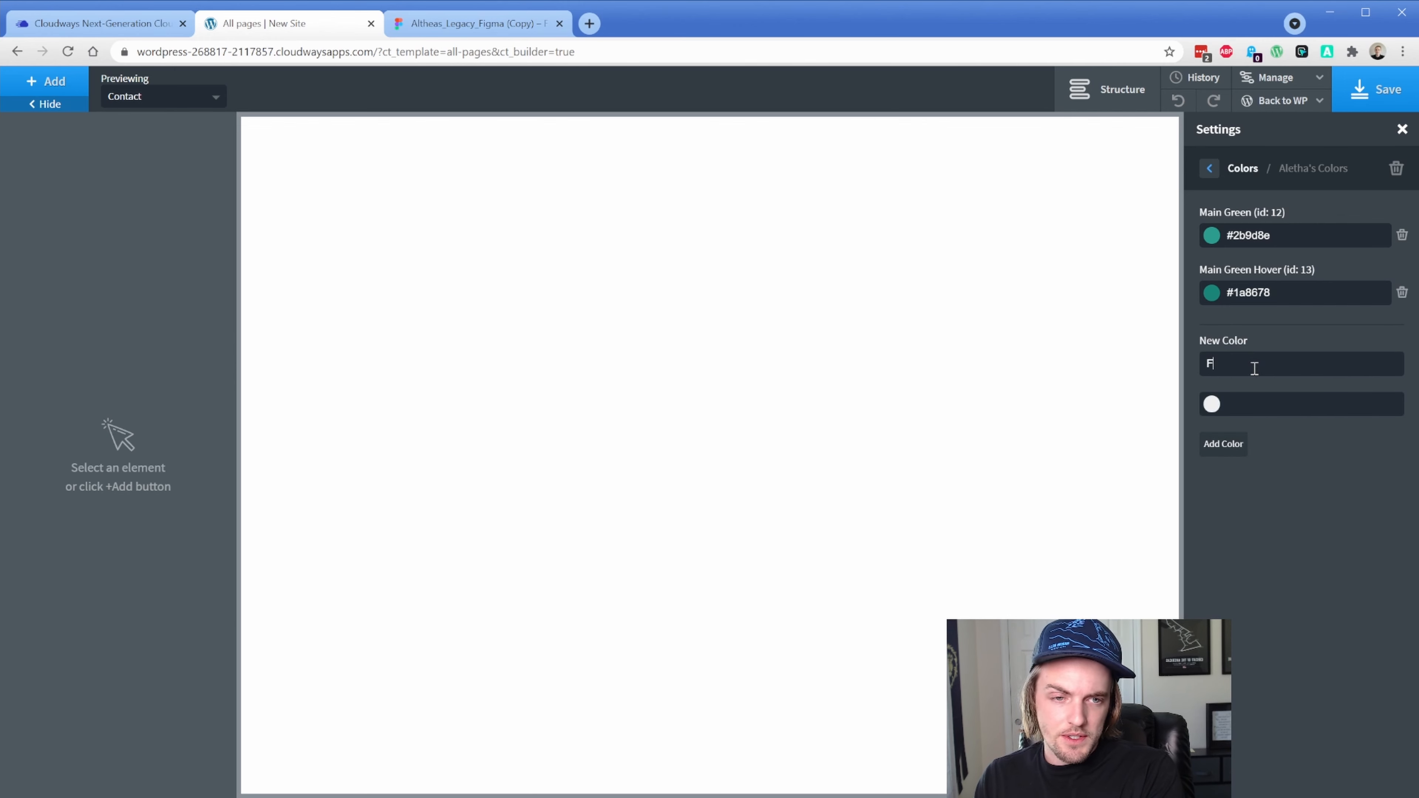
type("ooter Dark")
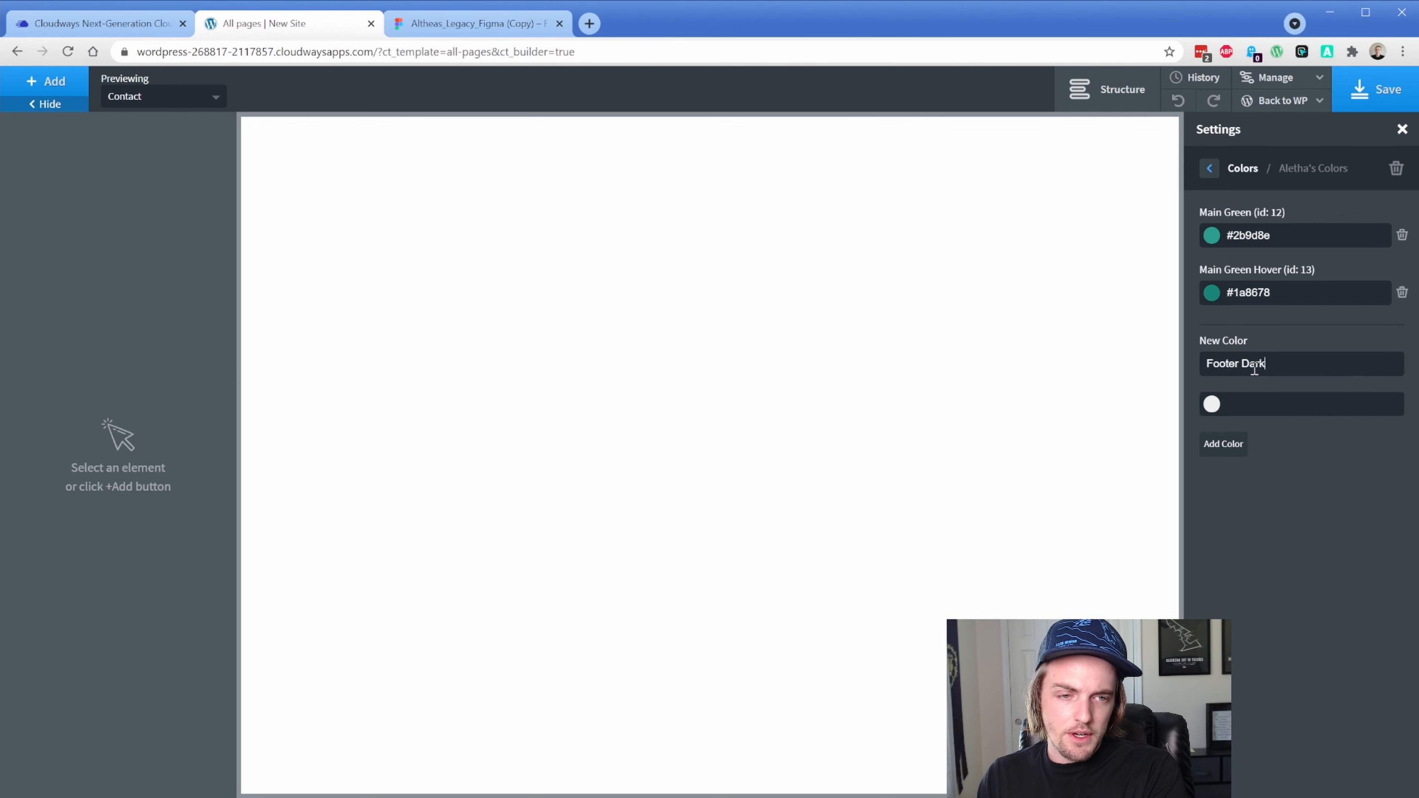
key("Tab")
type("#")
key("ctrl+v")
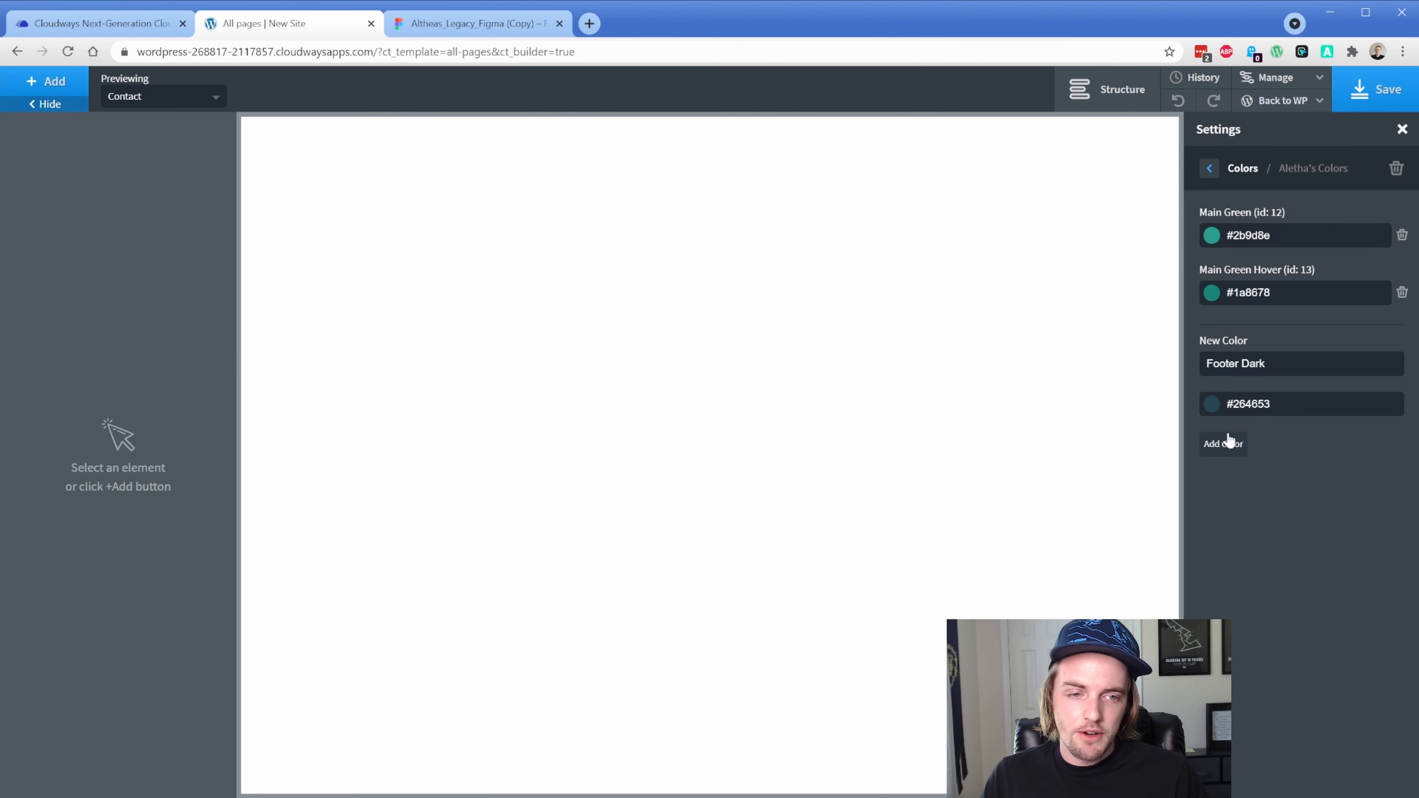
left_click(1226, 442)
Add 'Orange' #e67943 from the Liberia School Tour Video banner
left_click(1264, 397)
type("Ora")
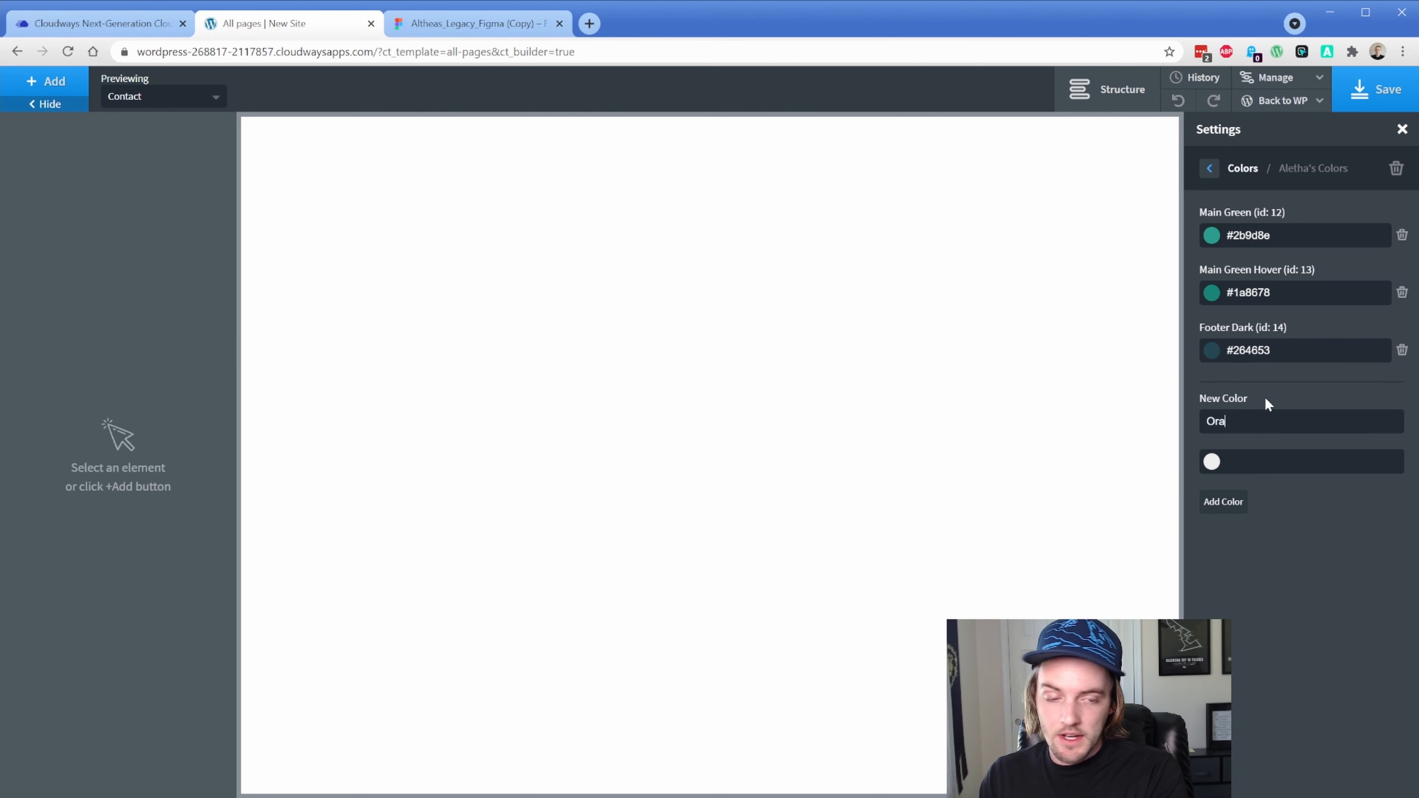
type("nge")
key("Tab")
type("#")
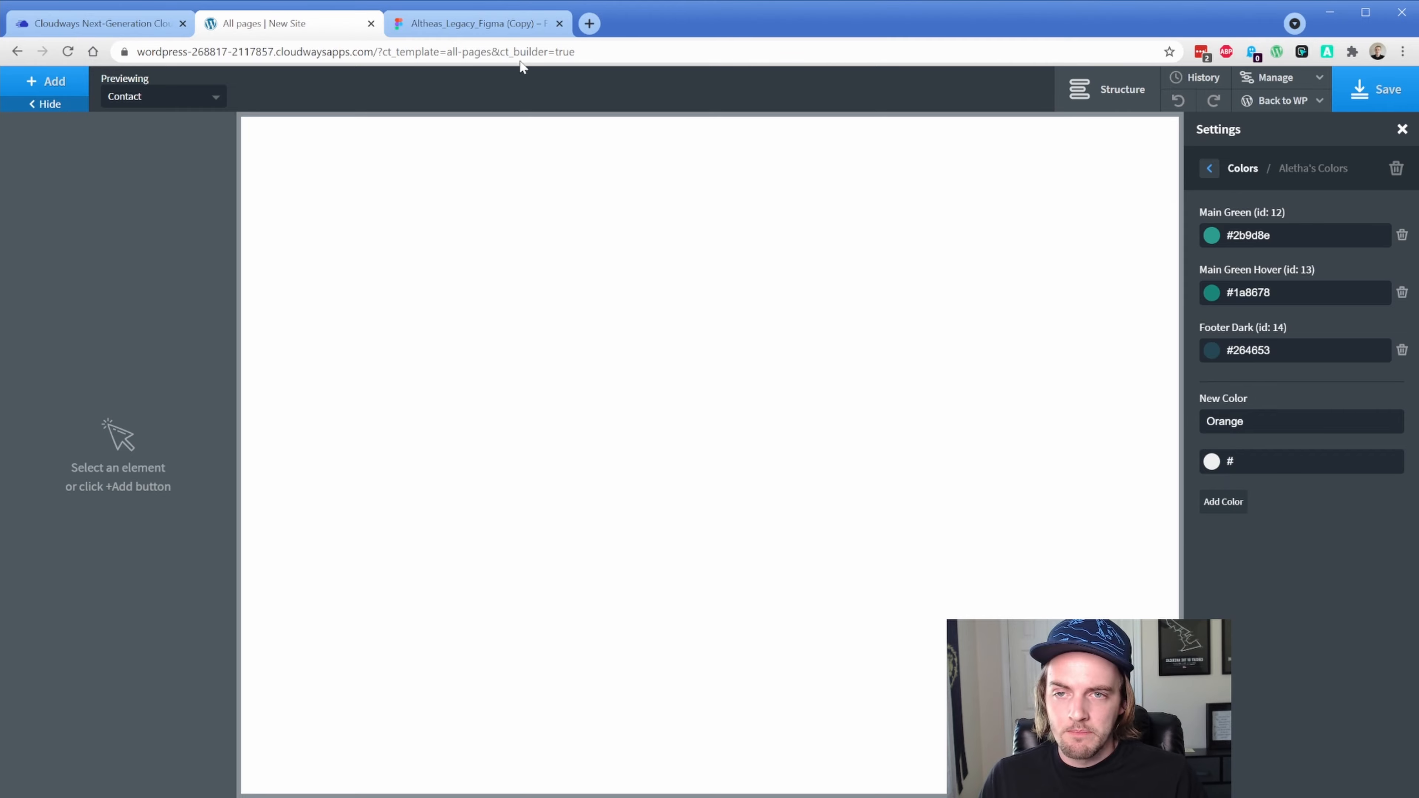
left_click(480, 23)
scroll(536, 317, "up", 8)
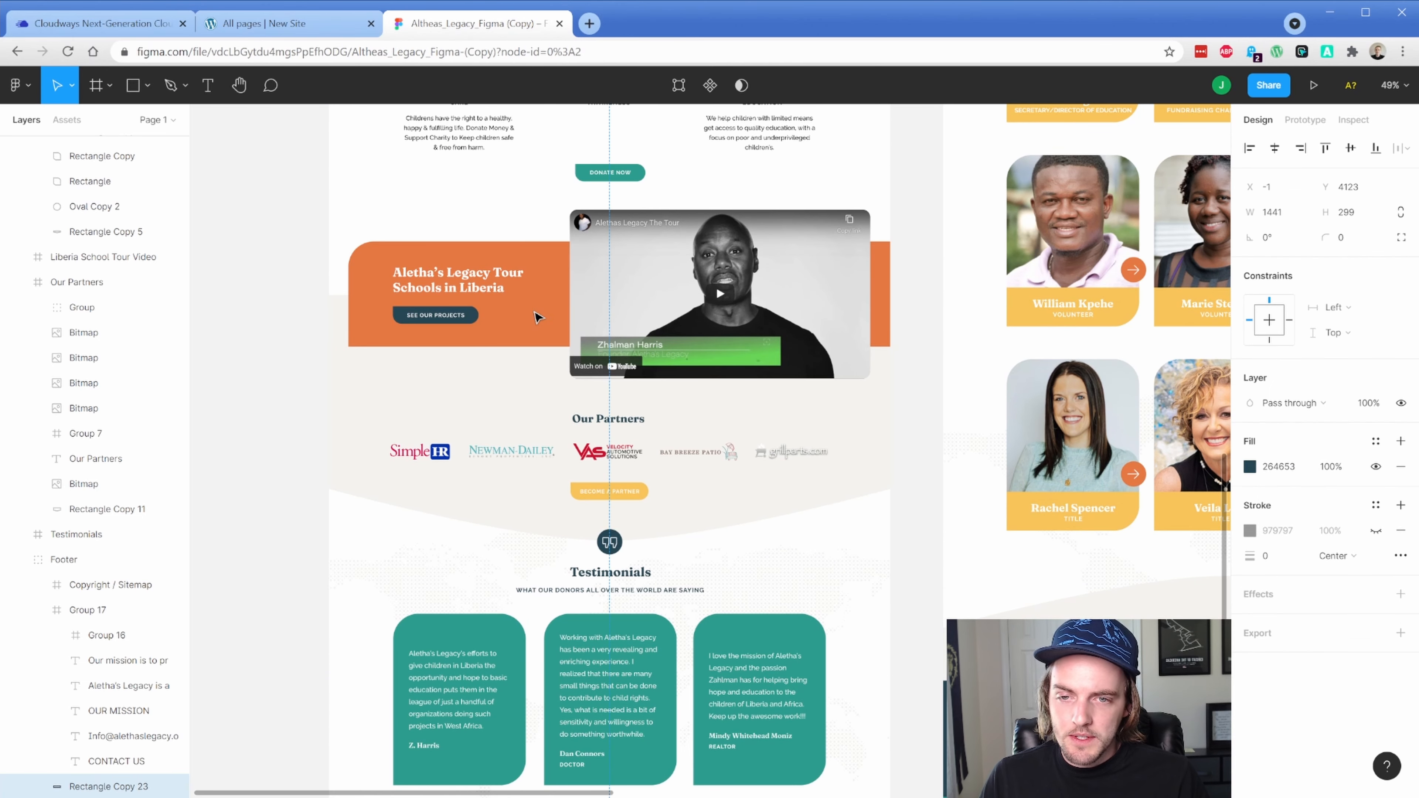
left_click(537, 318)
left_click(538, 316)
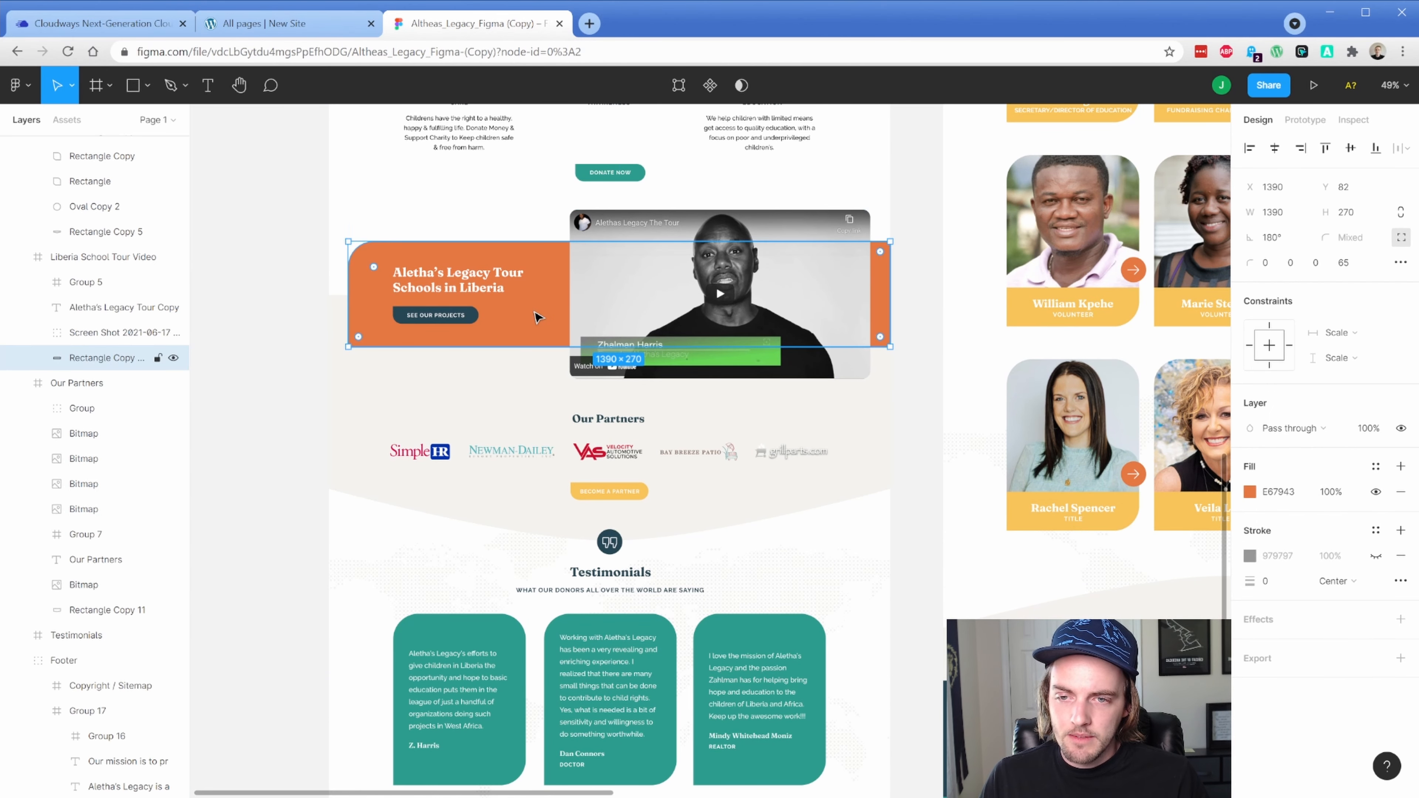
left_click(1292, 496)
key("ctrl+c")
left_click(292, 24)
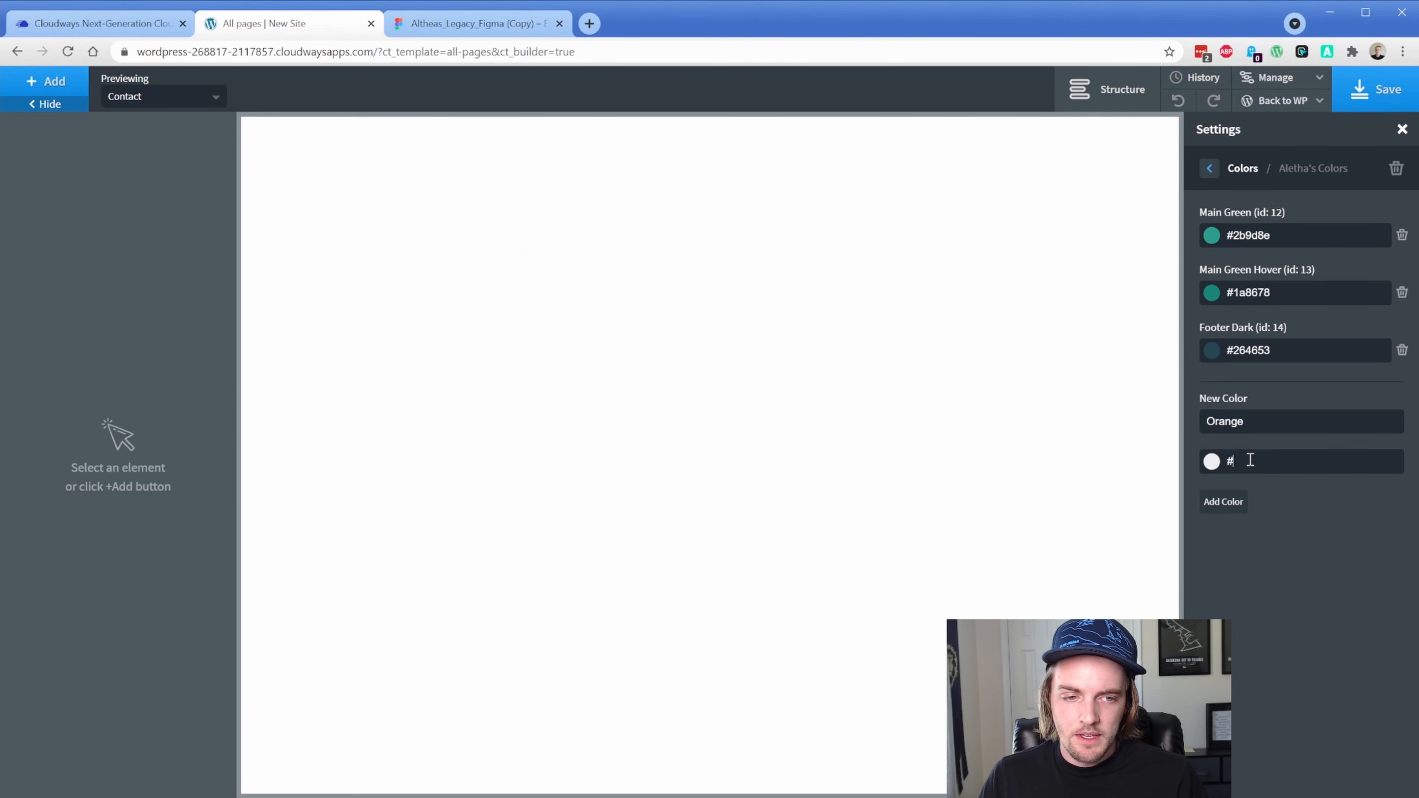
key("ctrl+v")
left_click(1223, 502)
left_click(1233, 442)
Add 'Yellow' #f7c459 from a team member's yellow name card
left_click(494, 35)
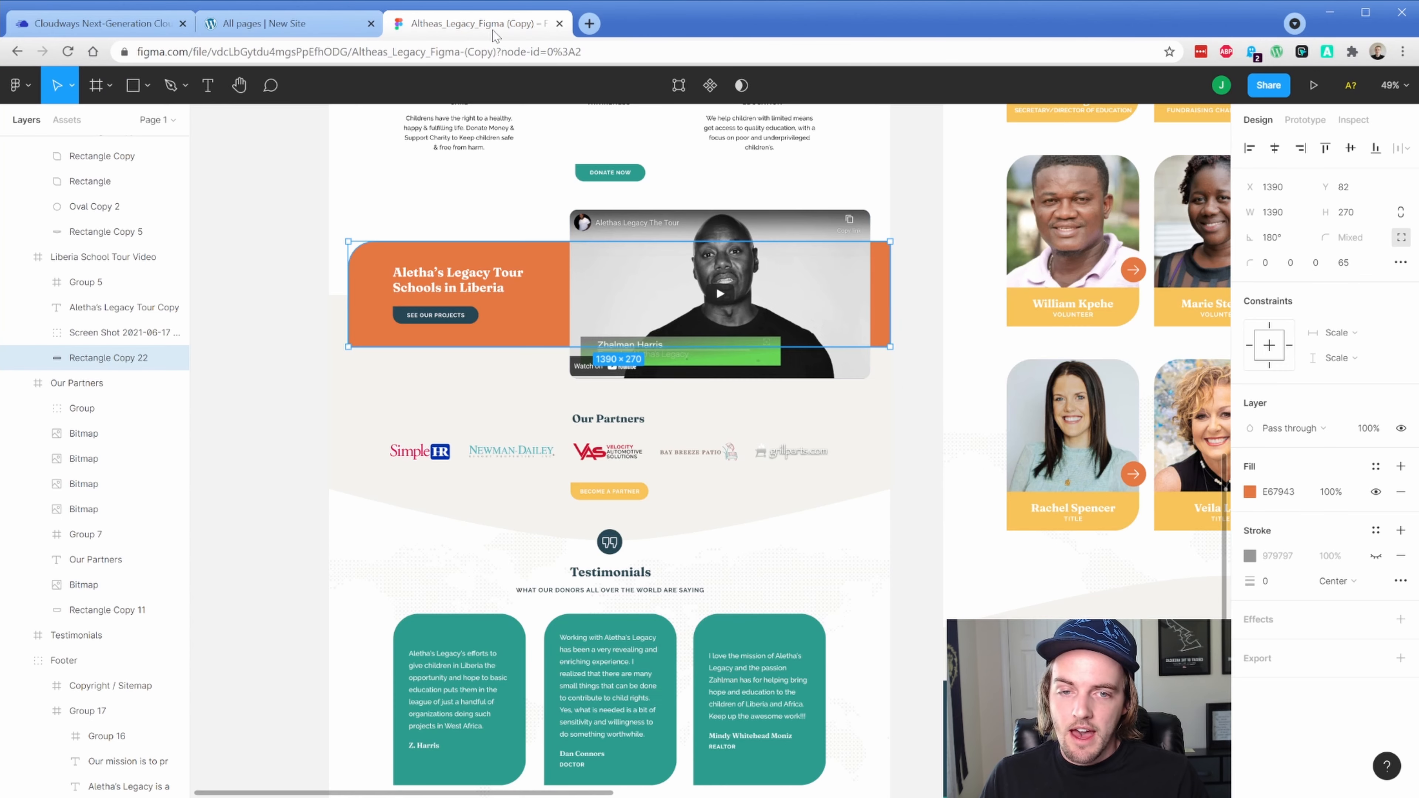
left_click(1020, 523)
double_click(1020, 523)
double_click(1020, 523)
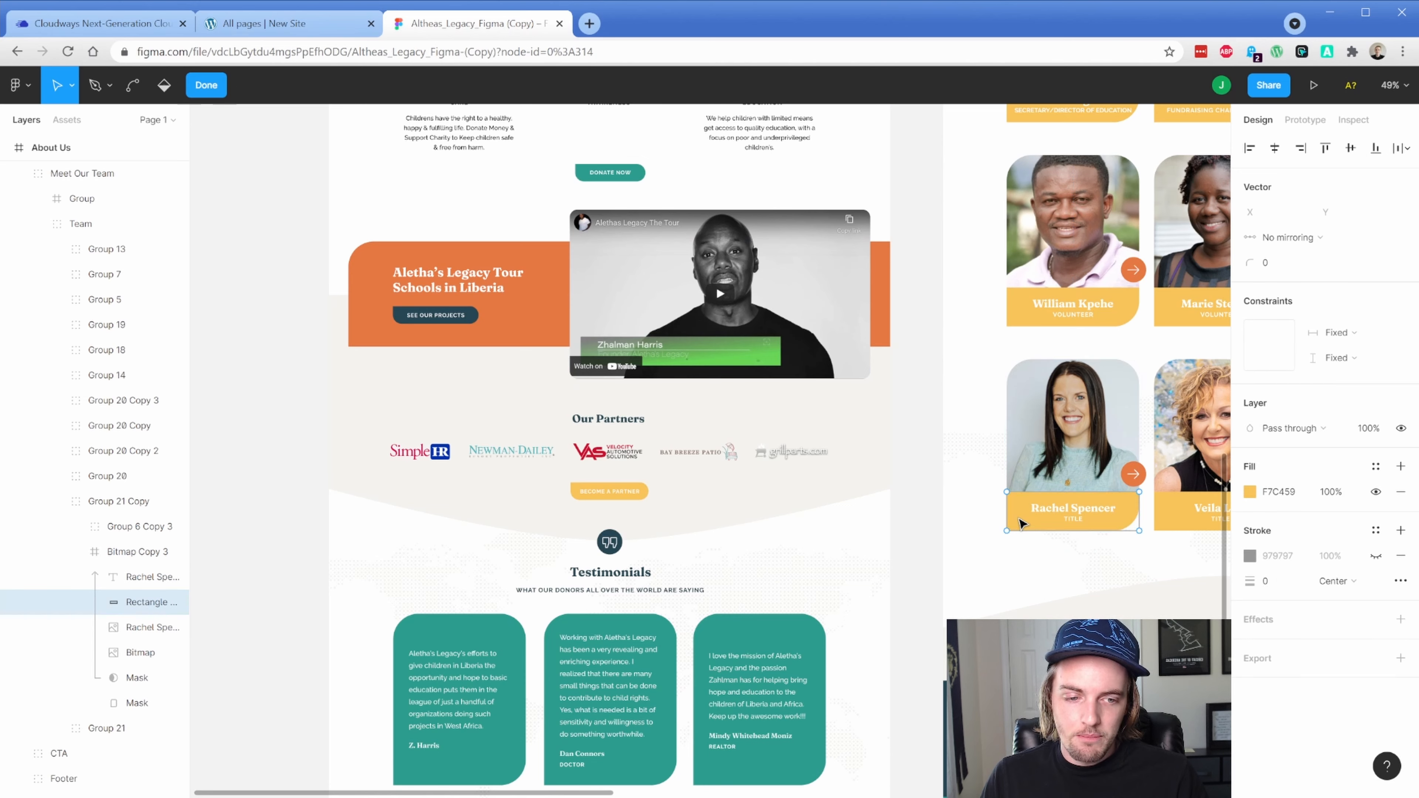
left_click(1281, 492)
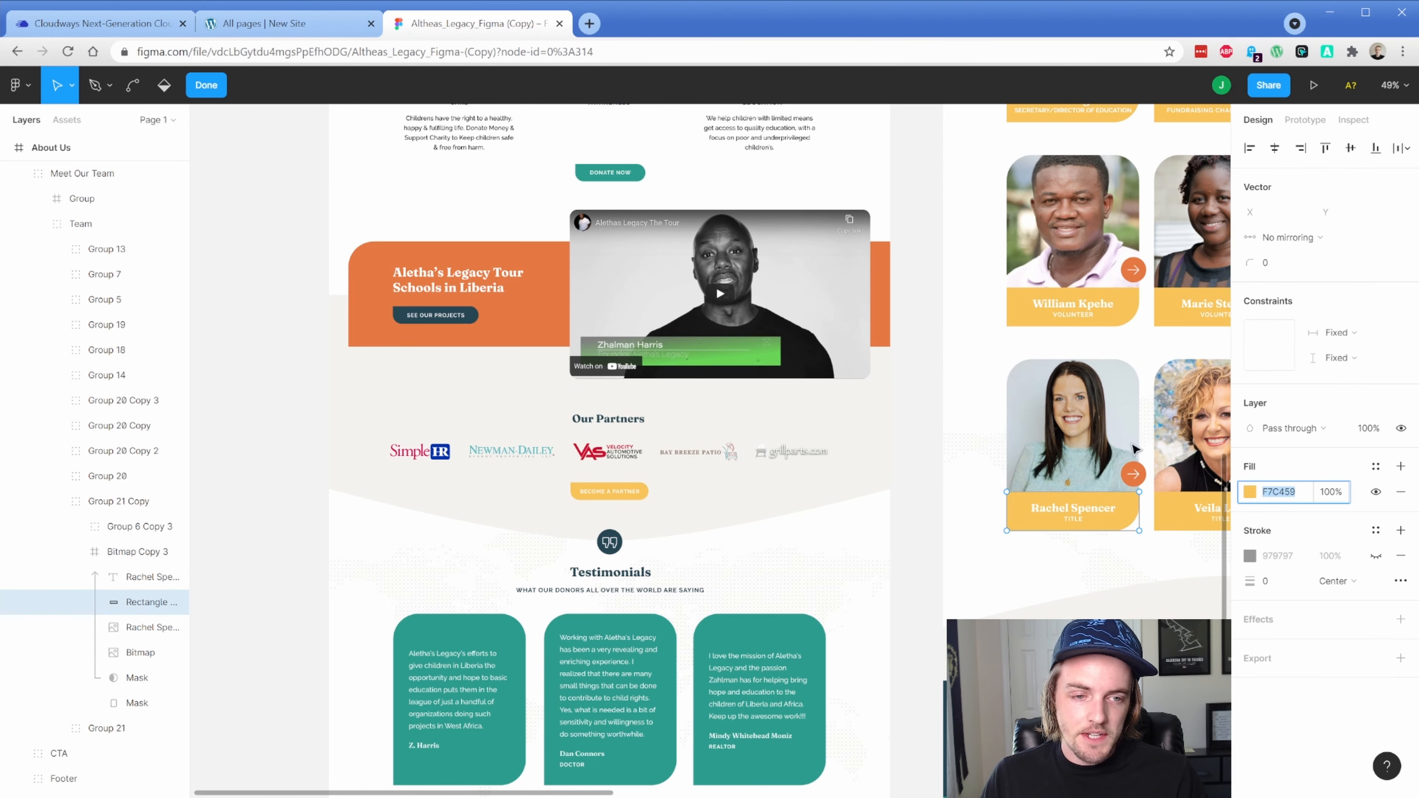
left_click(300, 33)
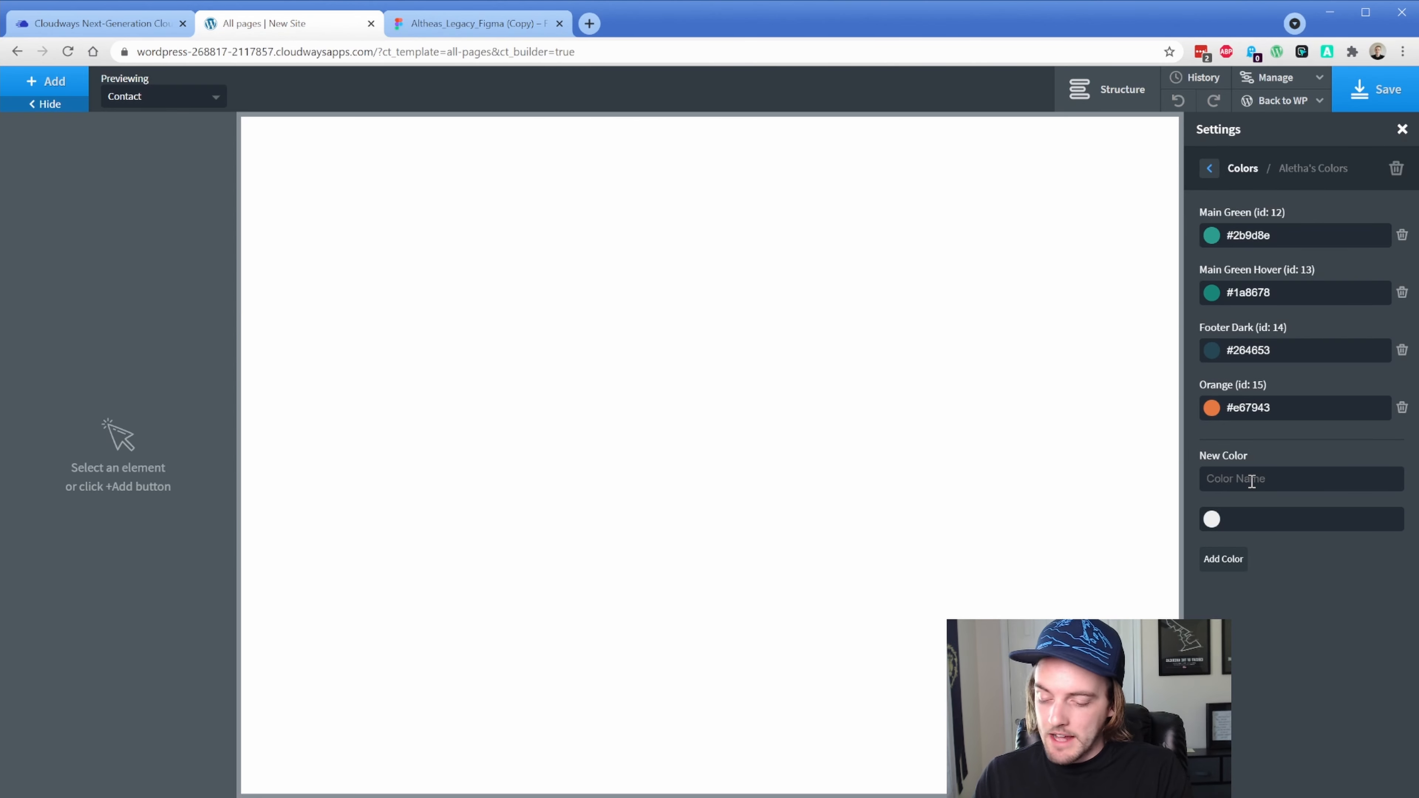
type("Yellow")
key("Tab")
type("#")
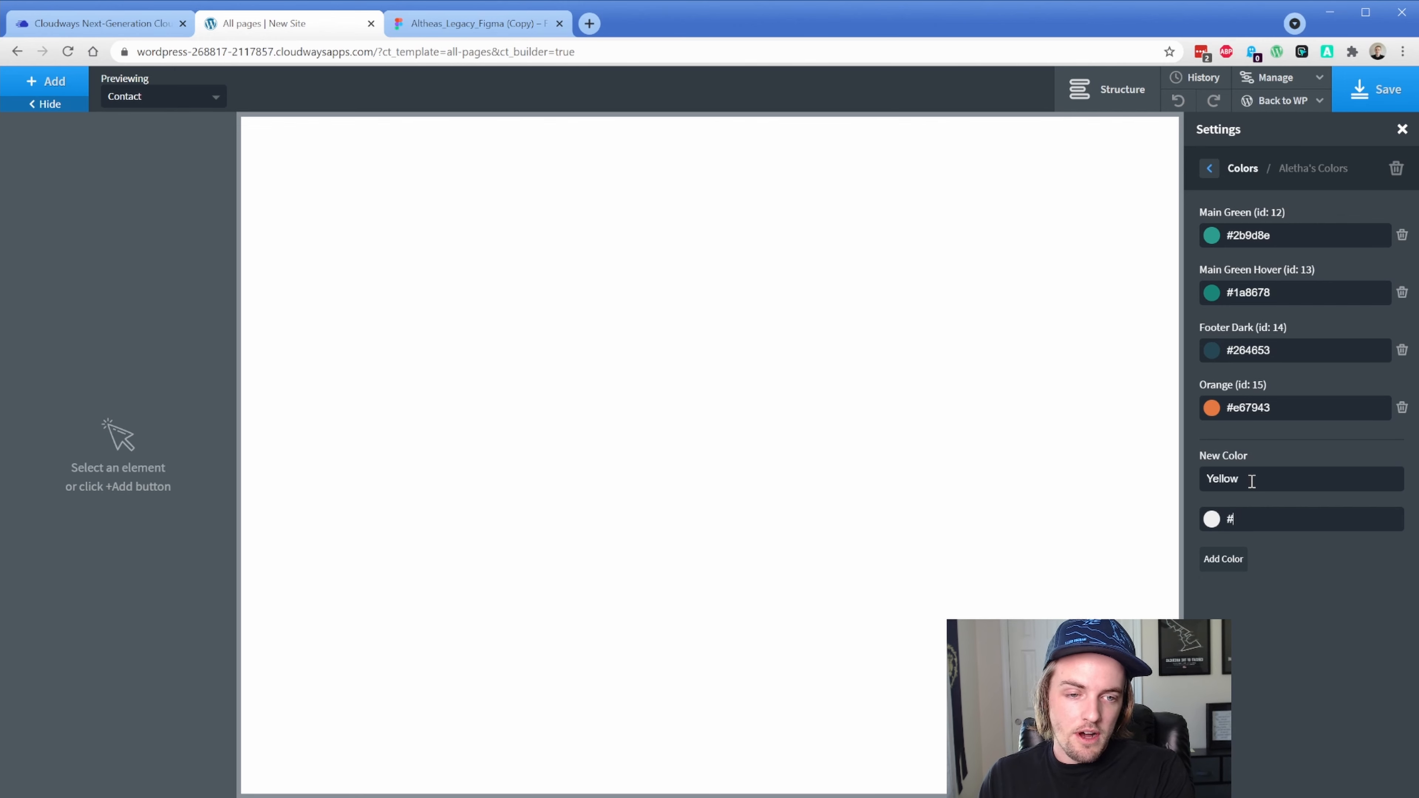
type("f7c459")
left_click(1238, 564)
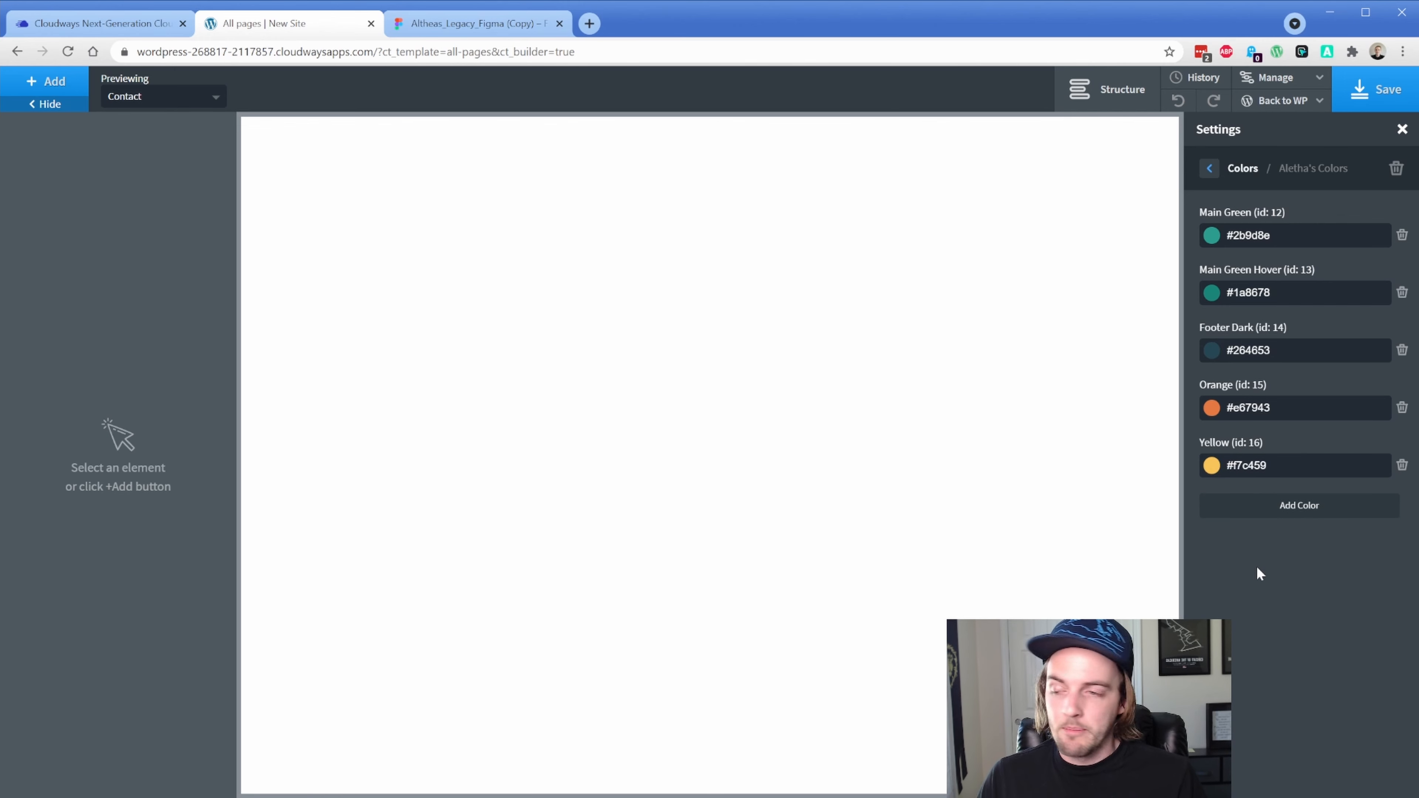
left_click(1211, 169)
In Width & Breakpoints, set Page Width to 1440, then bring up the Figma file
left_click(1211, 170)
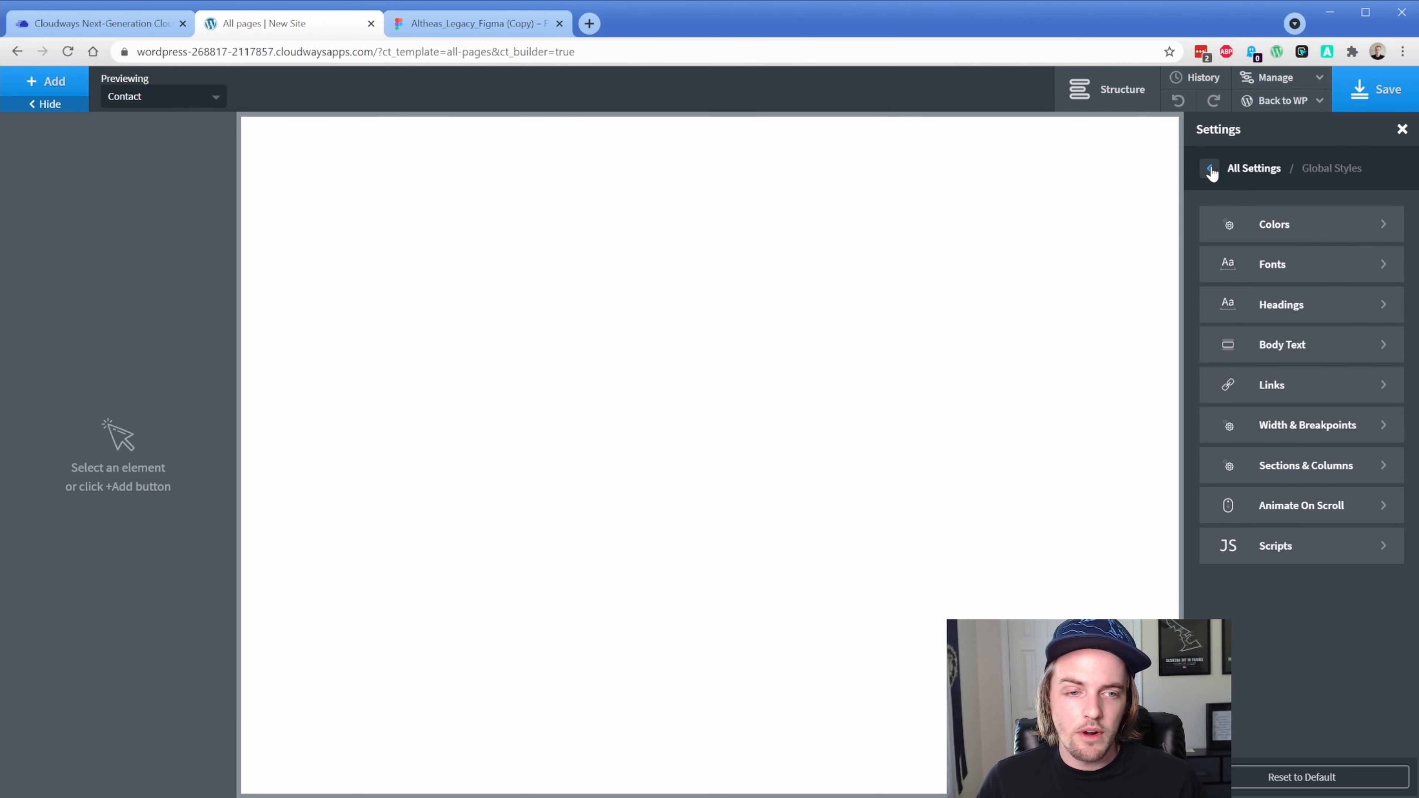
left_click(1292, 425)
left_click(1257, 238)
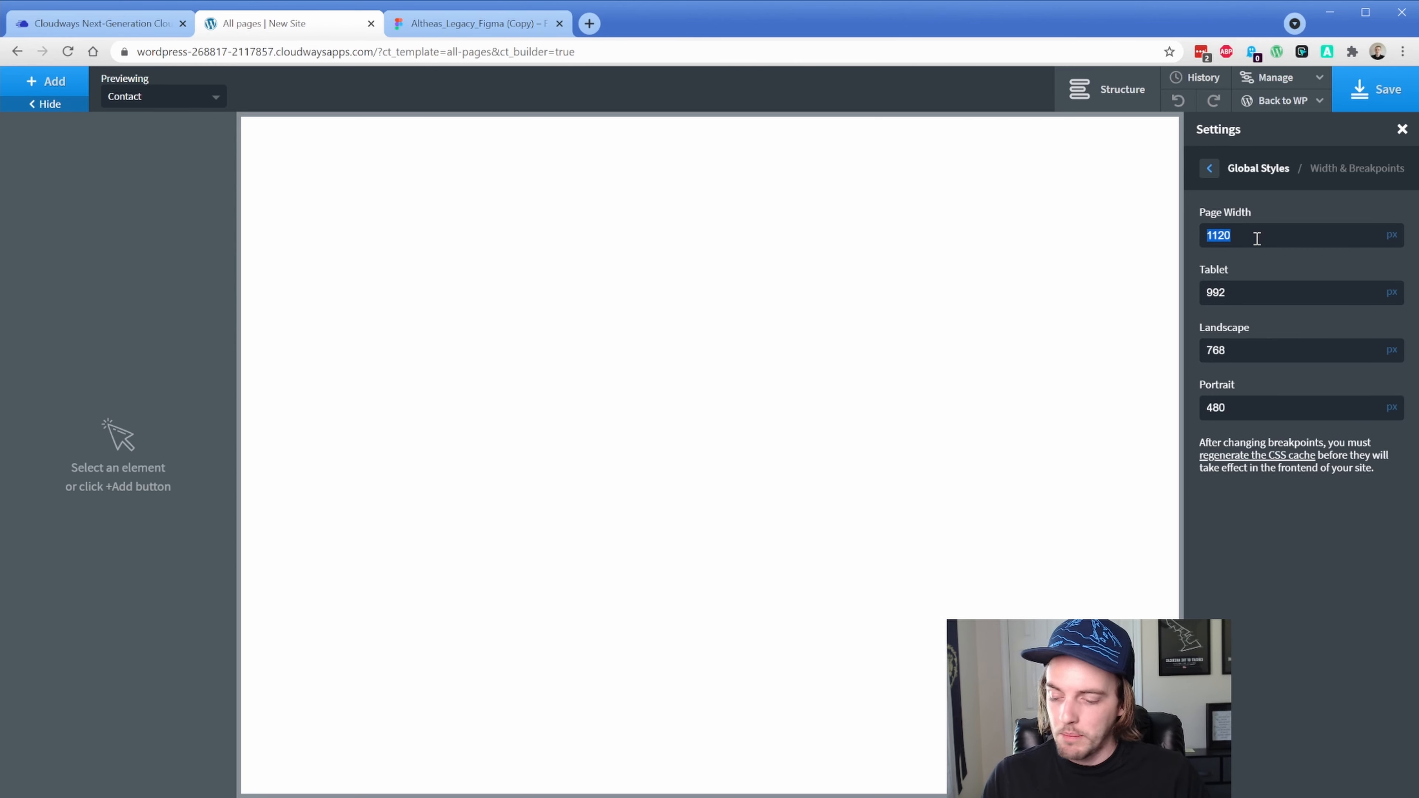
type("1440")
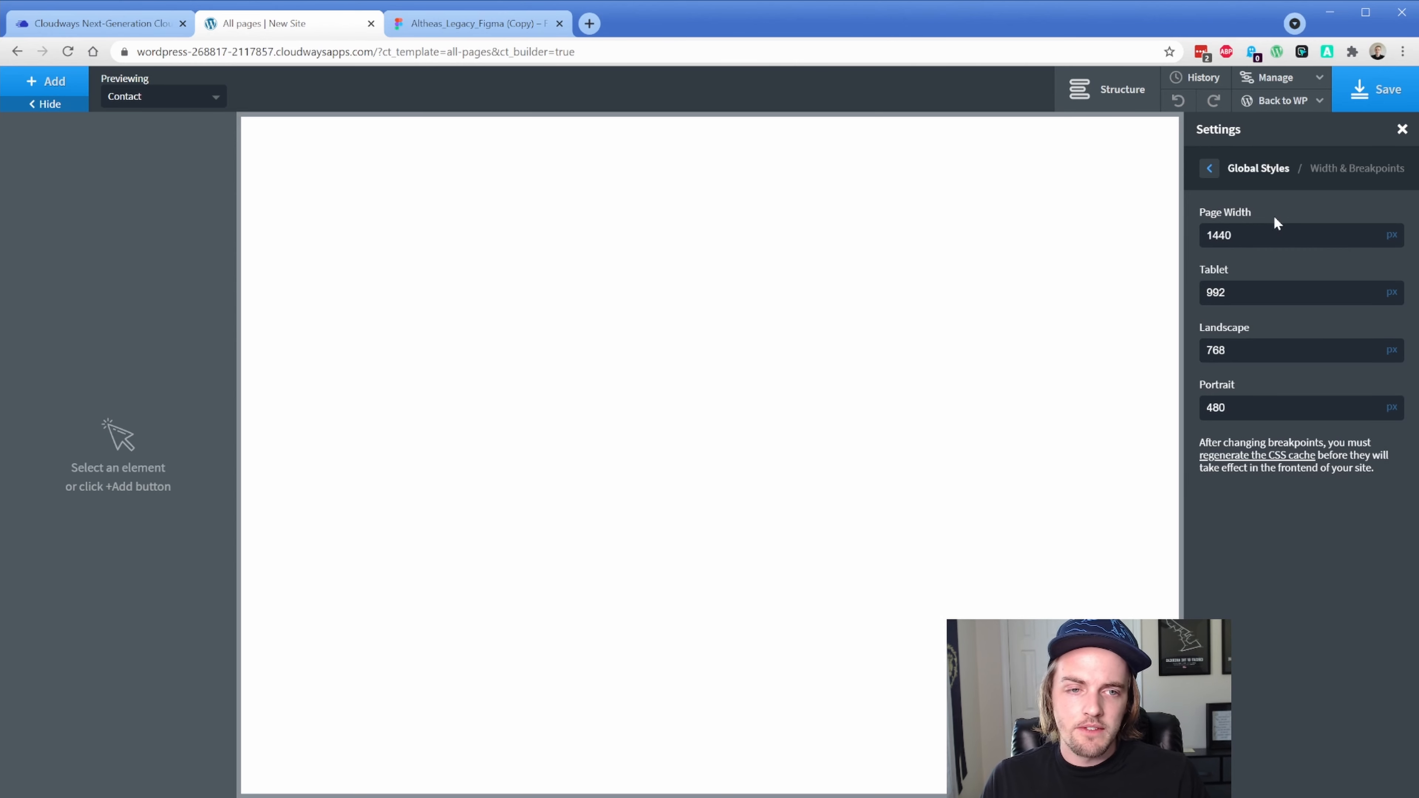
left_click(475, 23)
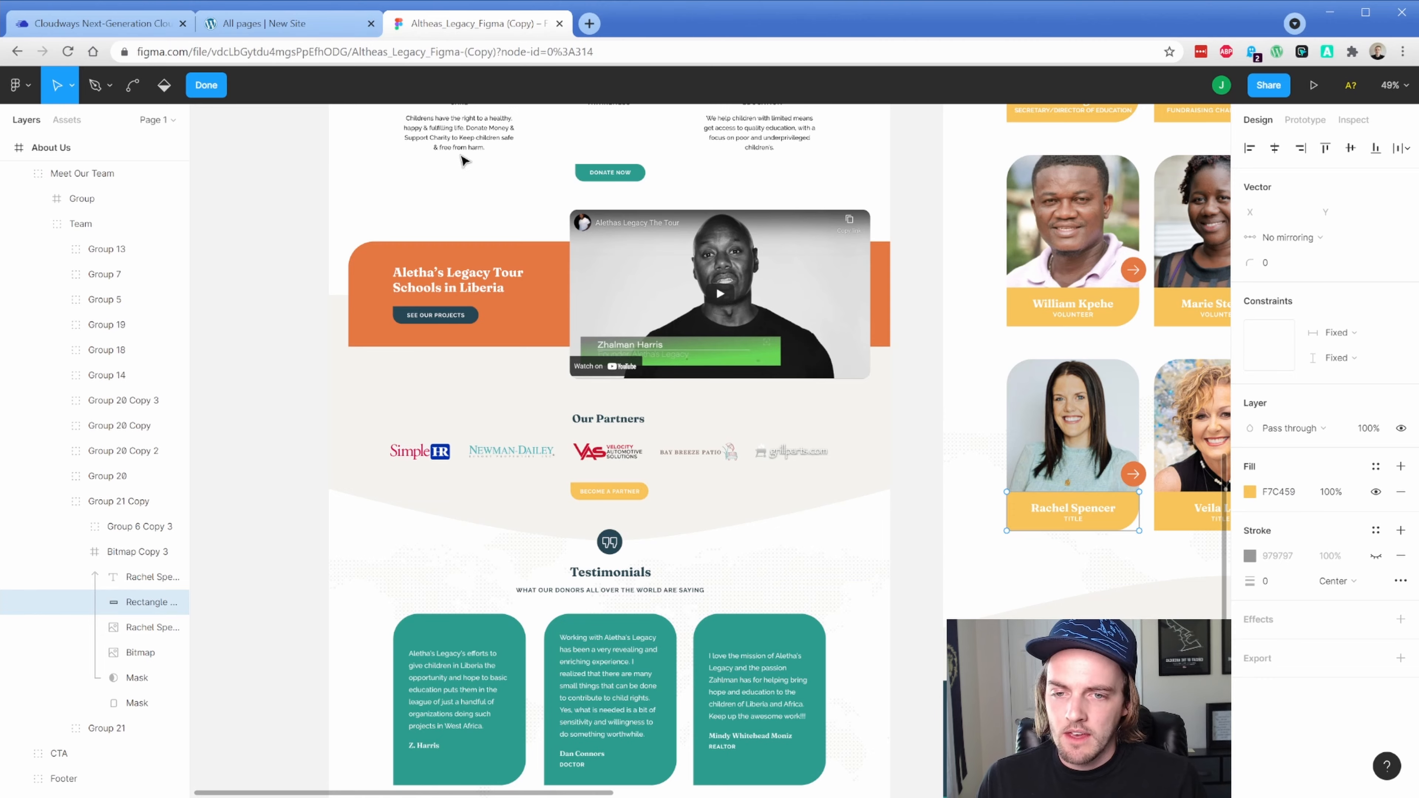
Measure the header's width in Figma from the logo to the Donate button
scroll(438, 329, "up", 15)
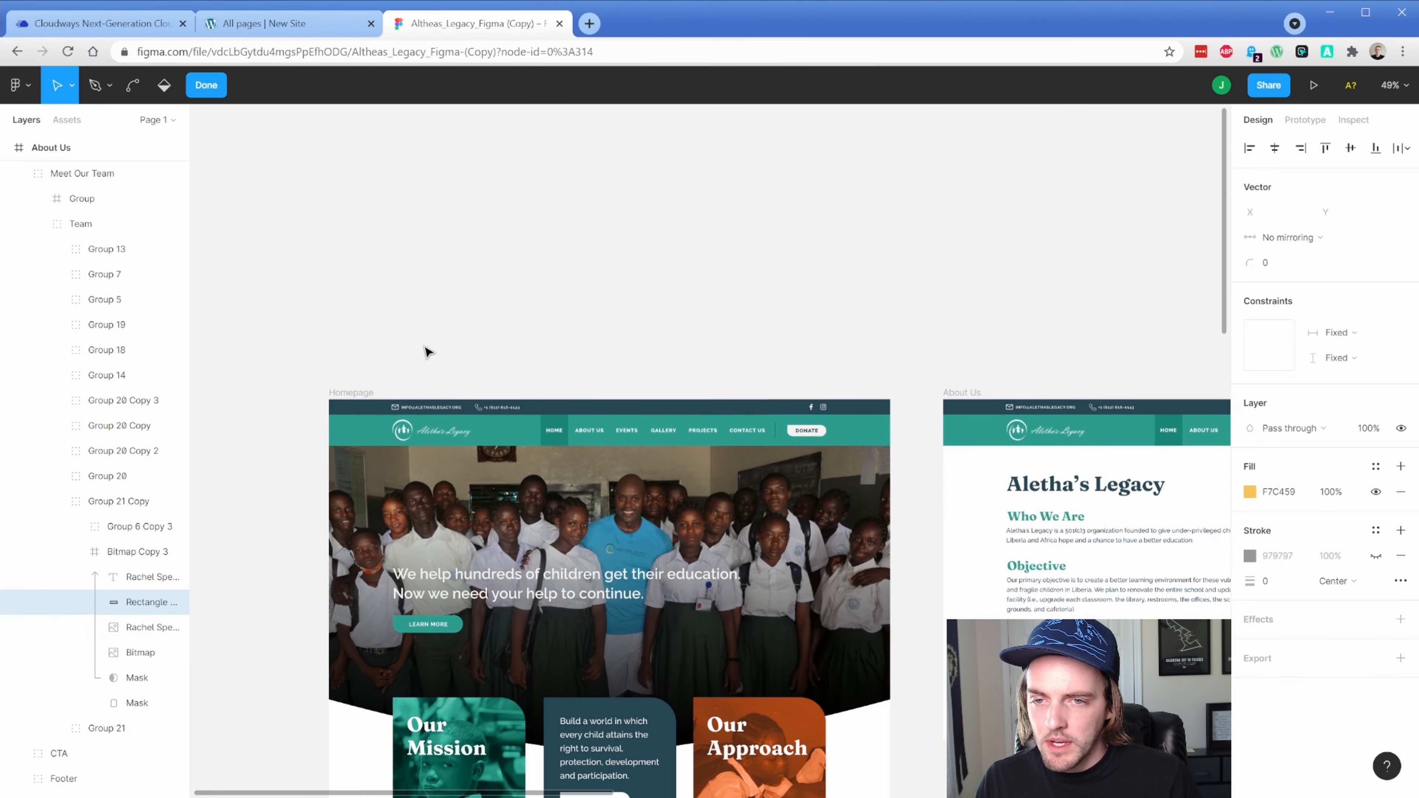
left_click(368, 382)
scroll(369, 386, "up", 3)
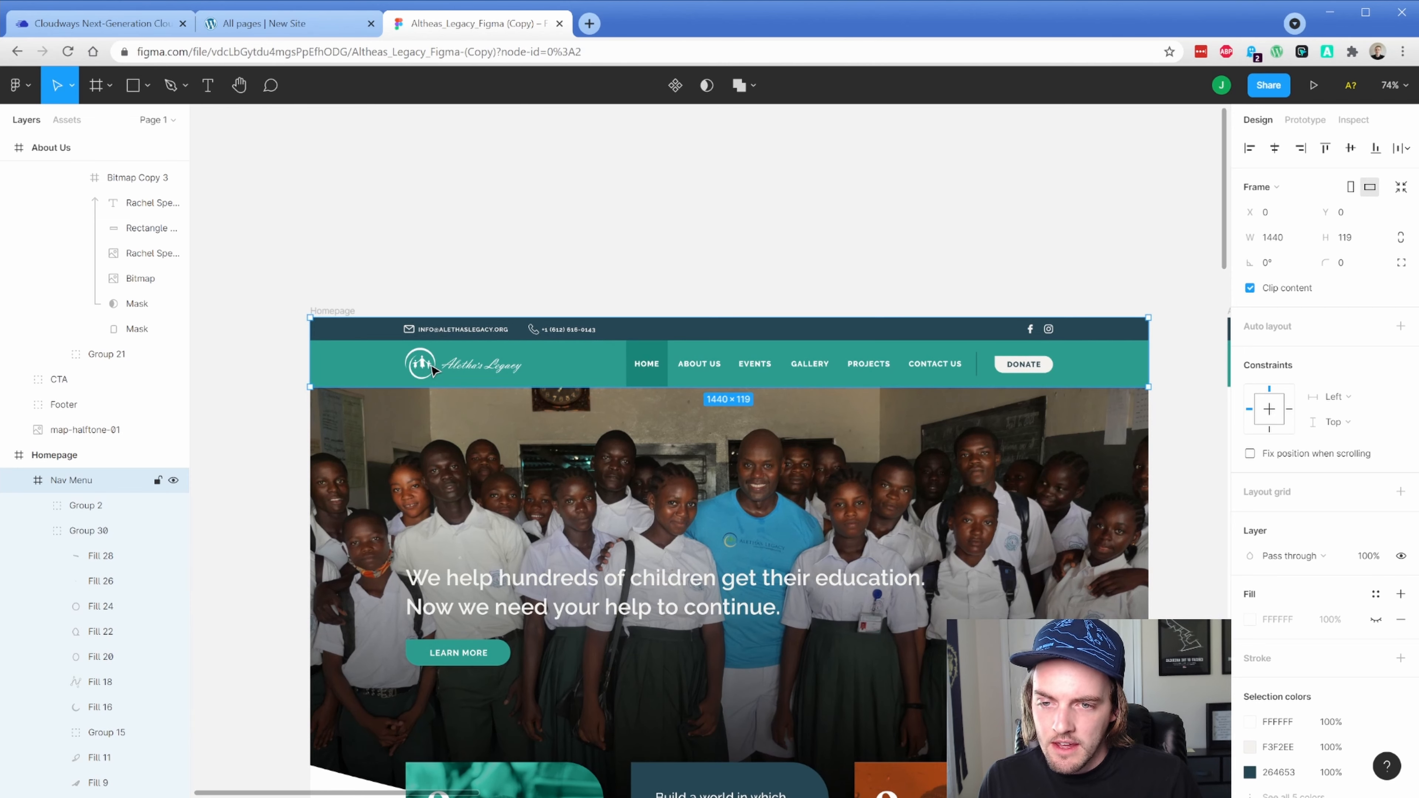
left_click(432, 370)
key("alt")
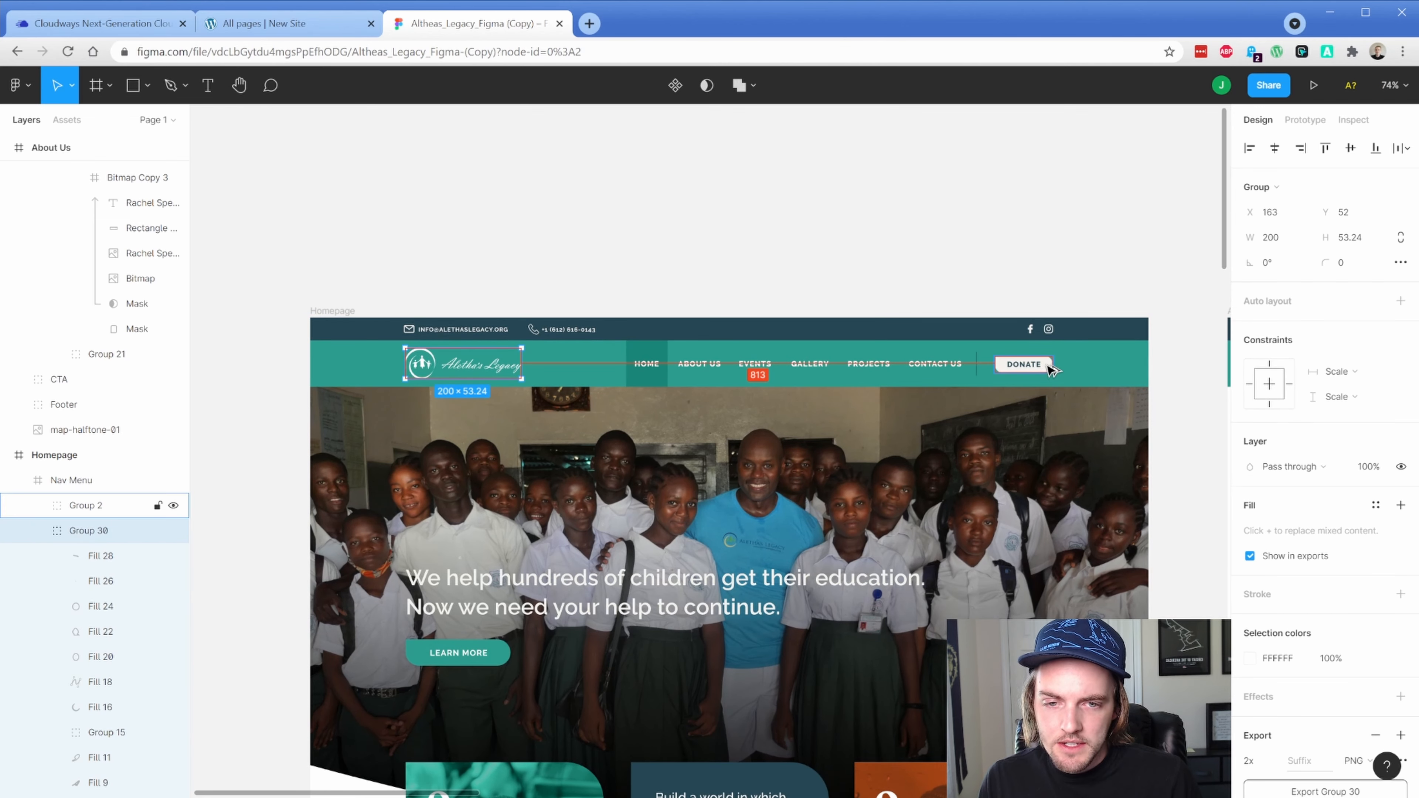
left_click(1050, 371)
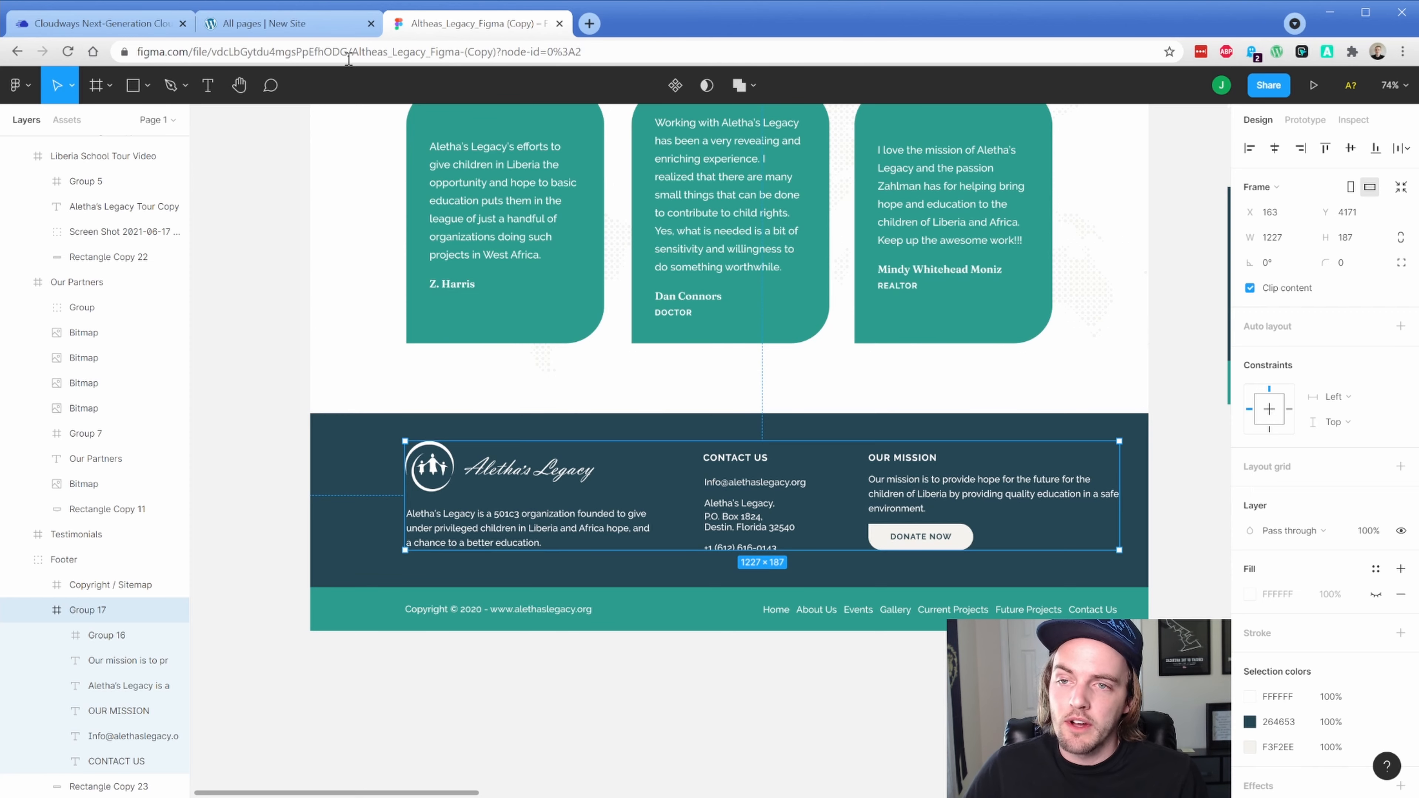
Change Oxygen's Page Width to 1220
left_click(288, 23)
double_click(1251, 235)
type("1220")
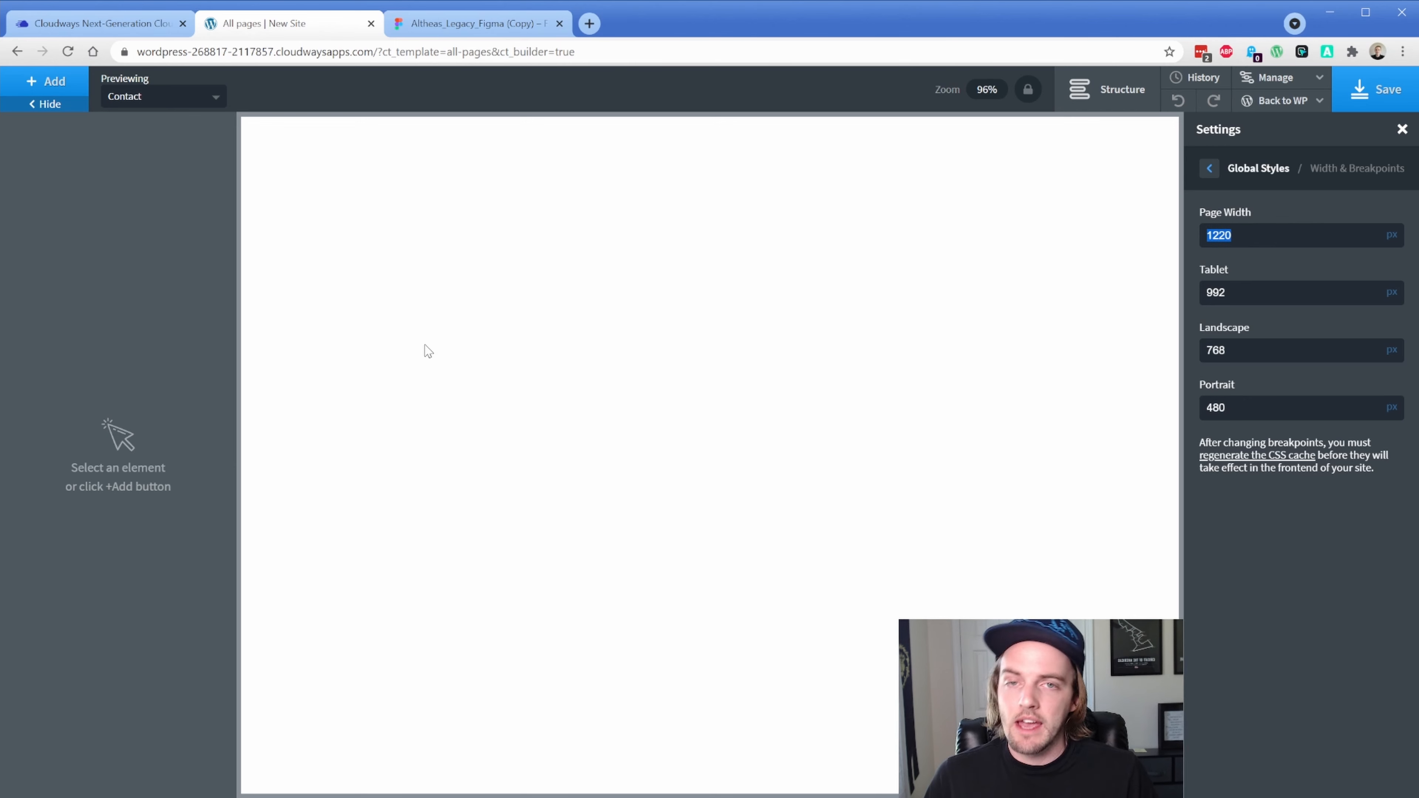
Preview the Home page in Structure view and add an empty Div to the body
left_click(1104, 106)
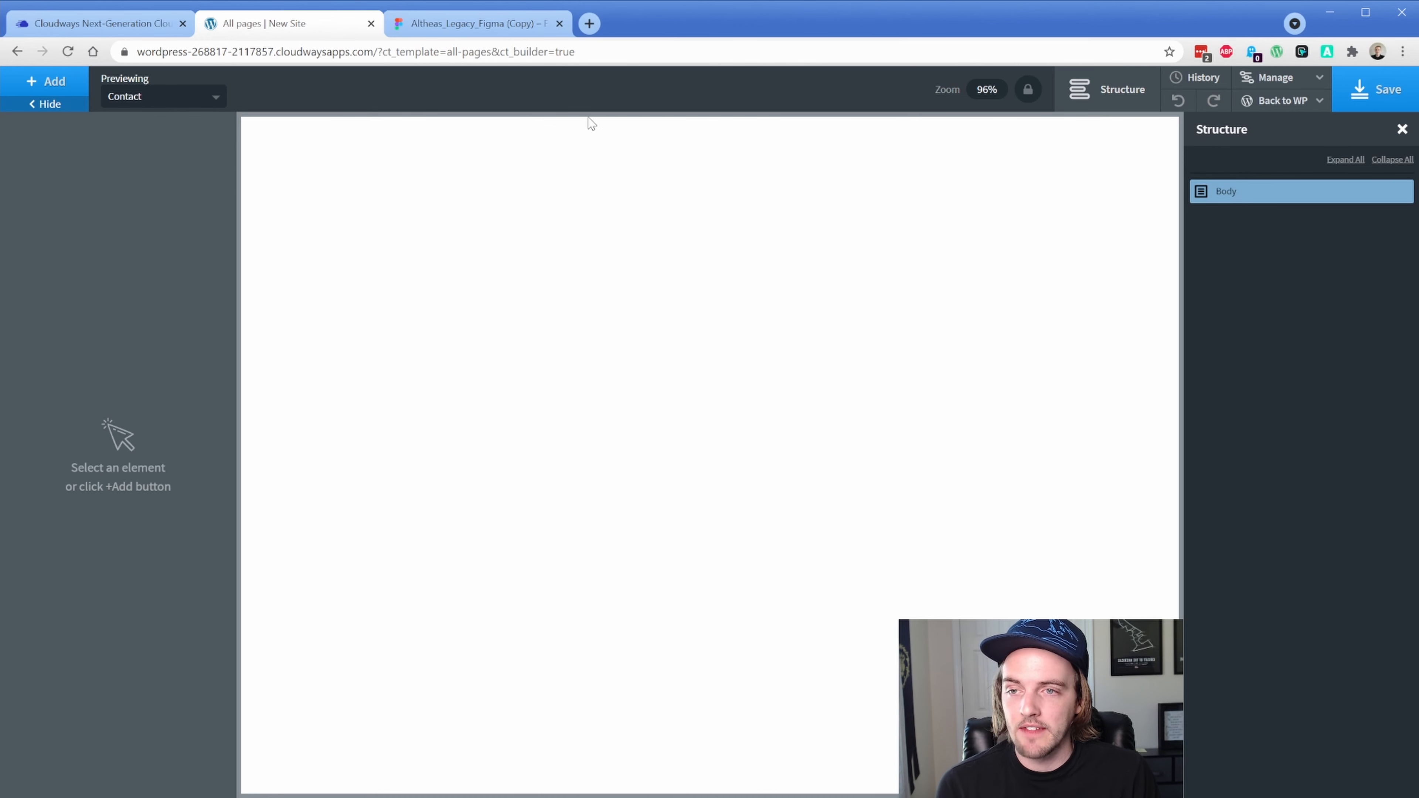
left_click(198, 99)
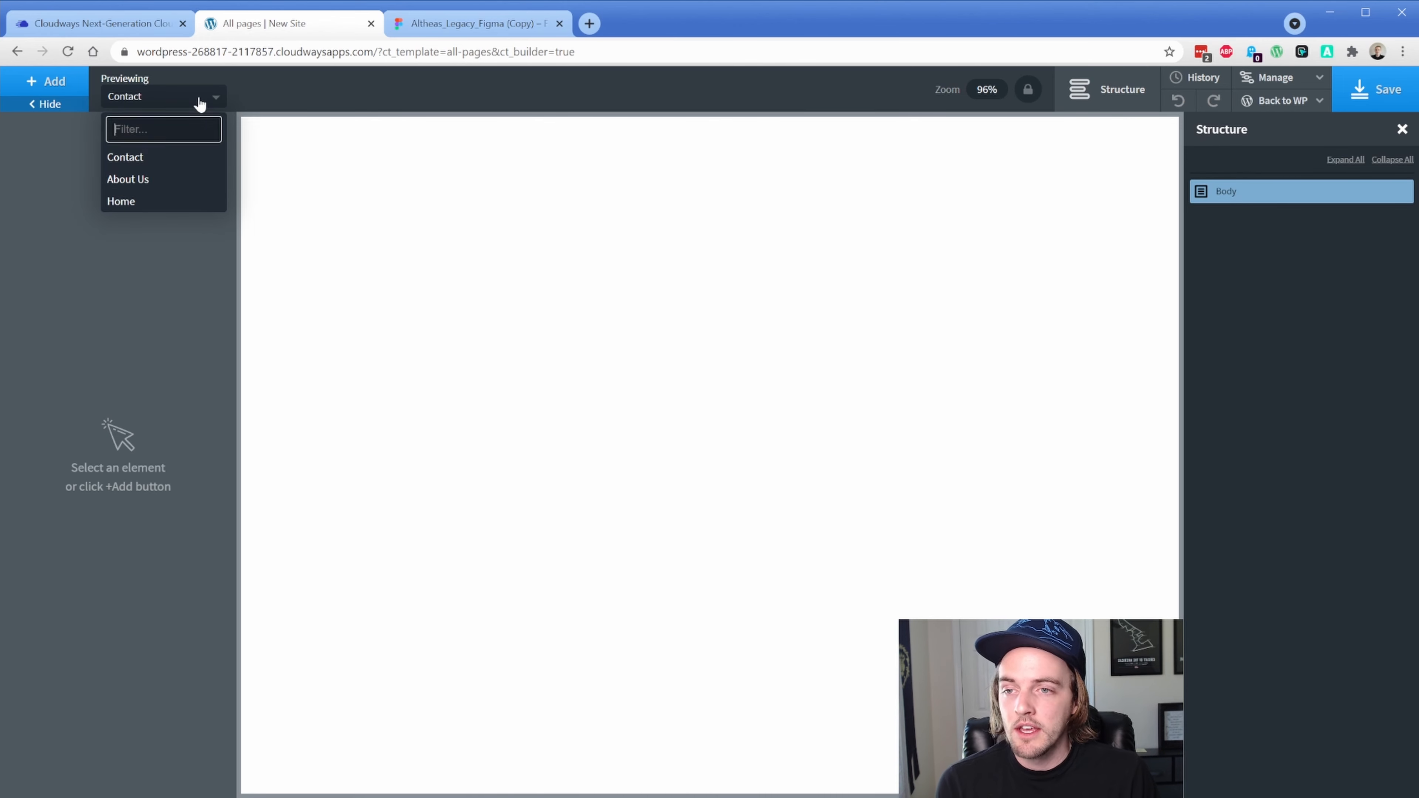
left_click(187, 202)
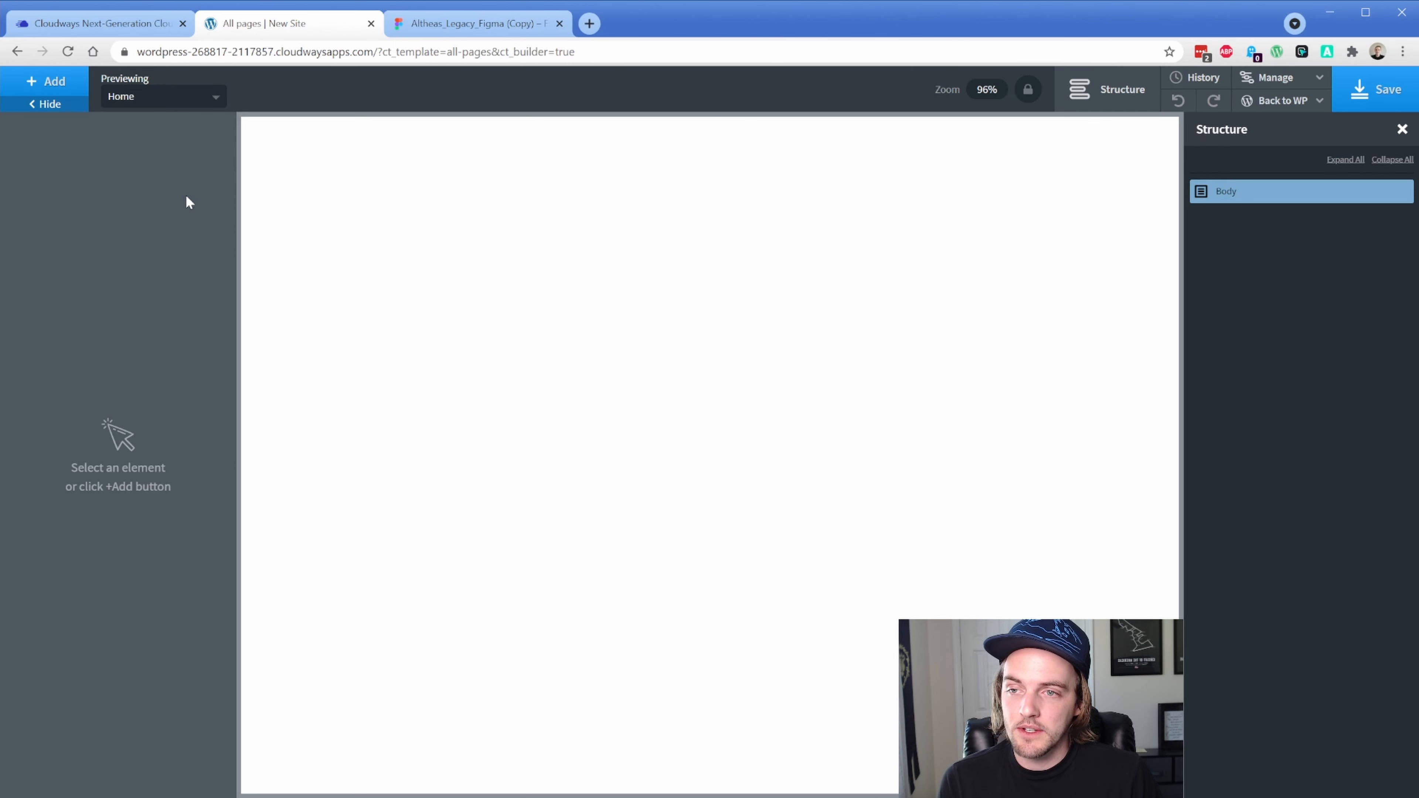
left_click(54, 83)
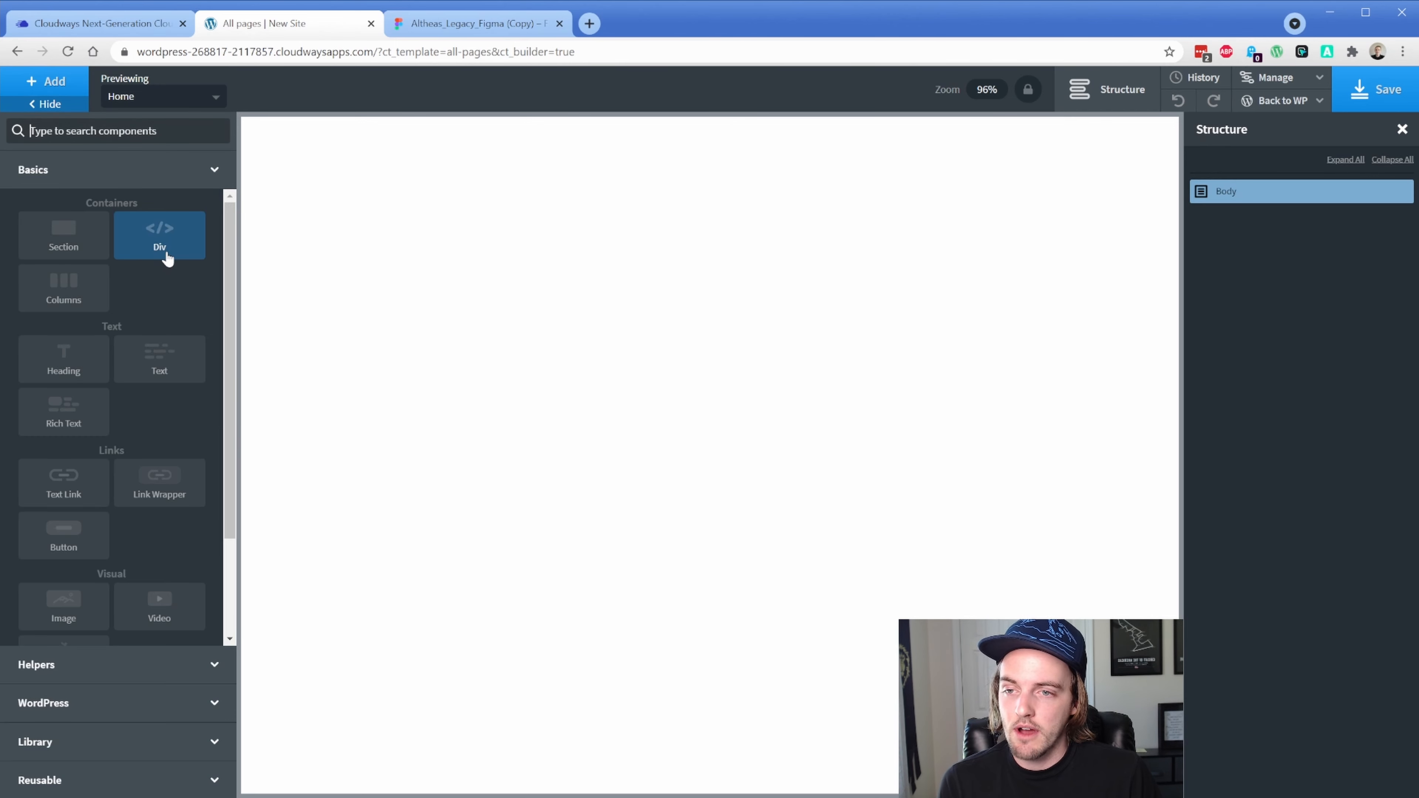
left_click(166, 253)
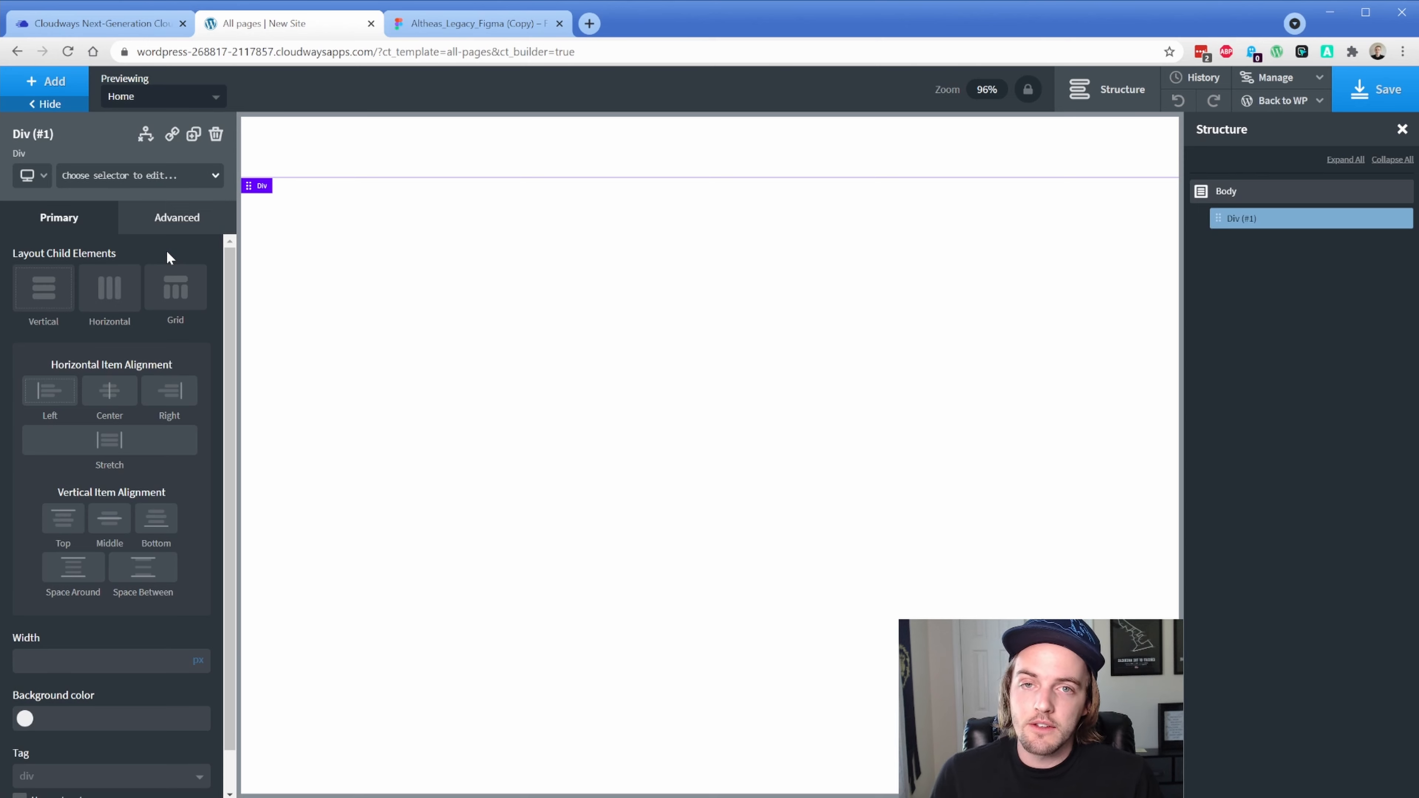
Check the header and footer width in the Figma design, then return to Oxygen
left_click(413, 25)
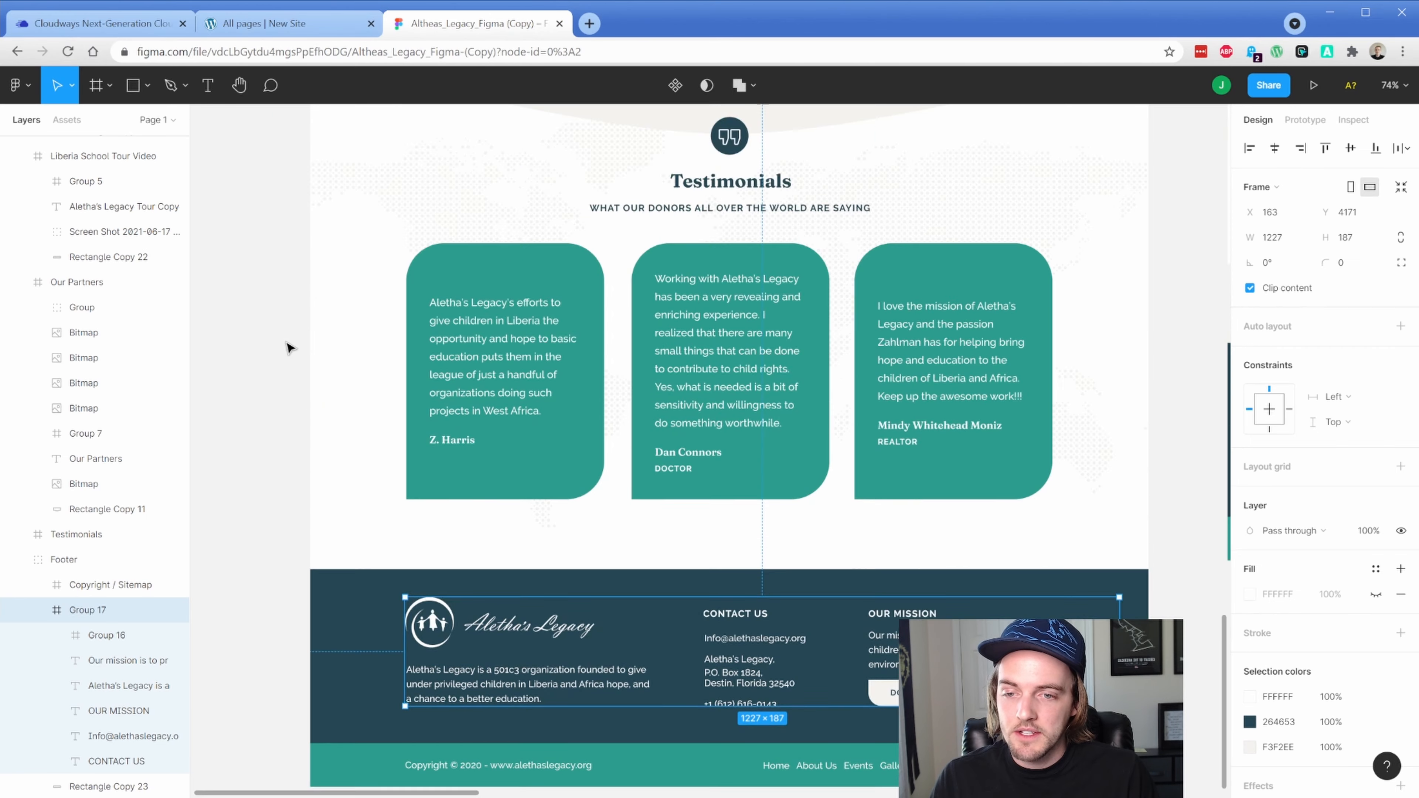
scroll(292, 352, "up", 20)
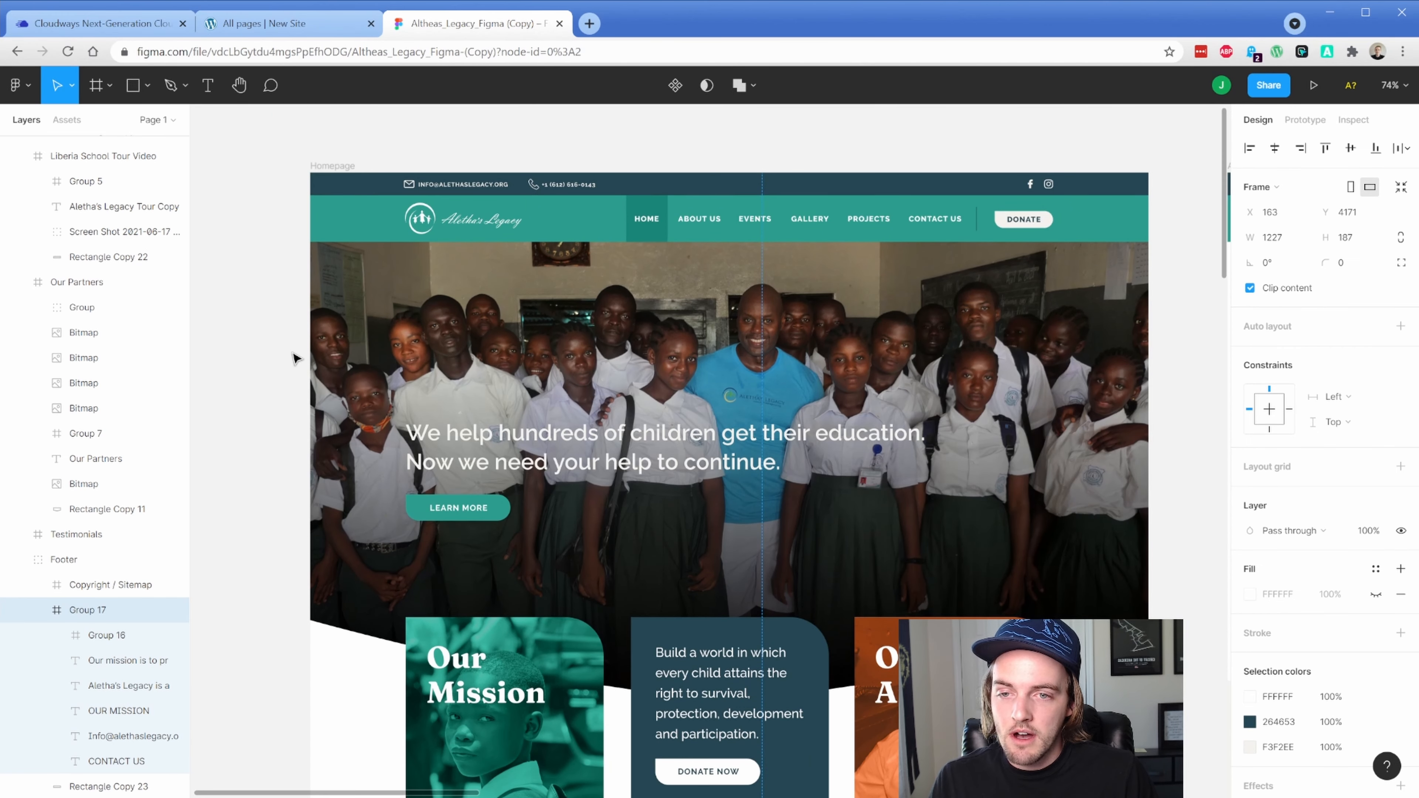
scroll(296, 358, "up", 3)
scroll(459, 363, "up", 1)
left_click_drag(578, 275, 529, 247)
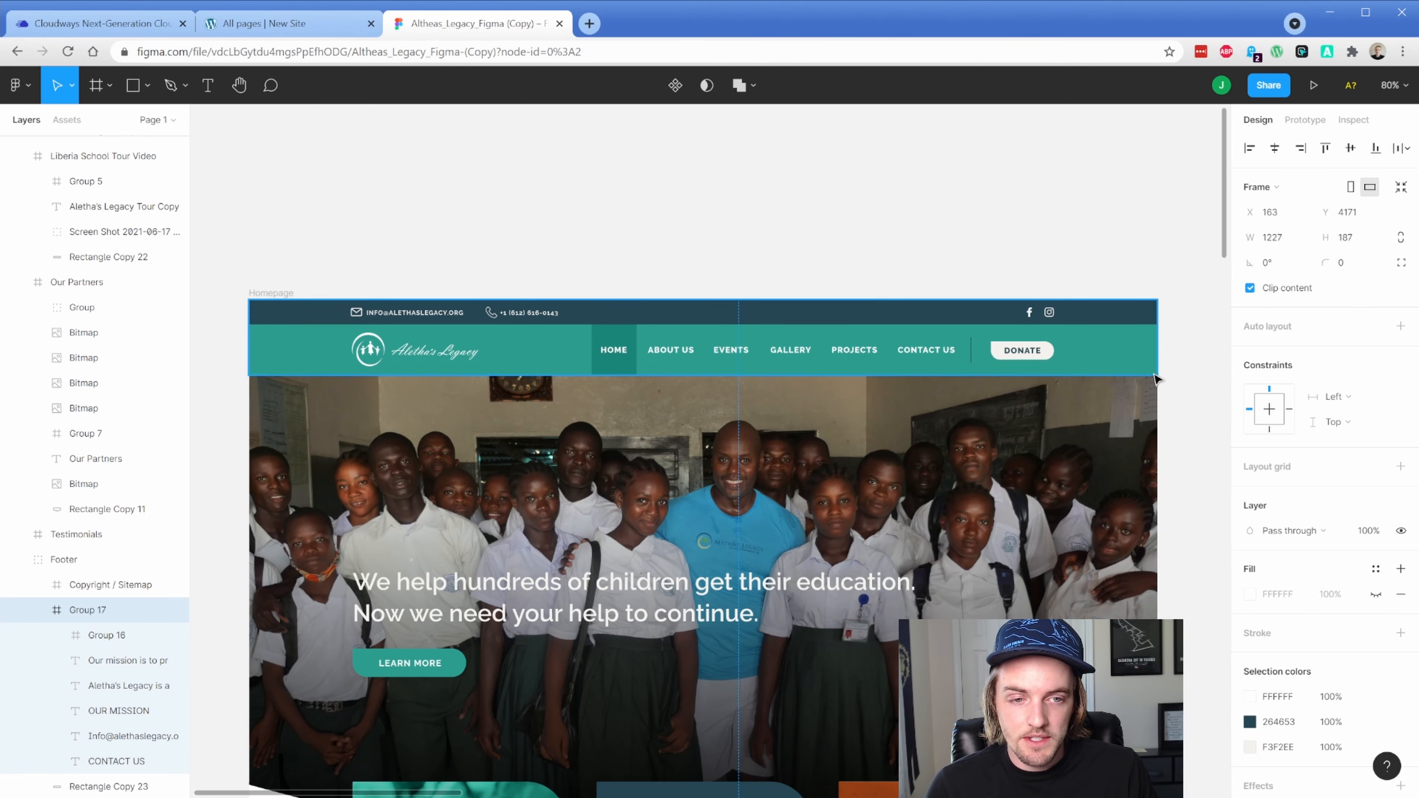
left_click(296, 26)
scroll(126, 602, "down", 1)
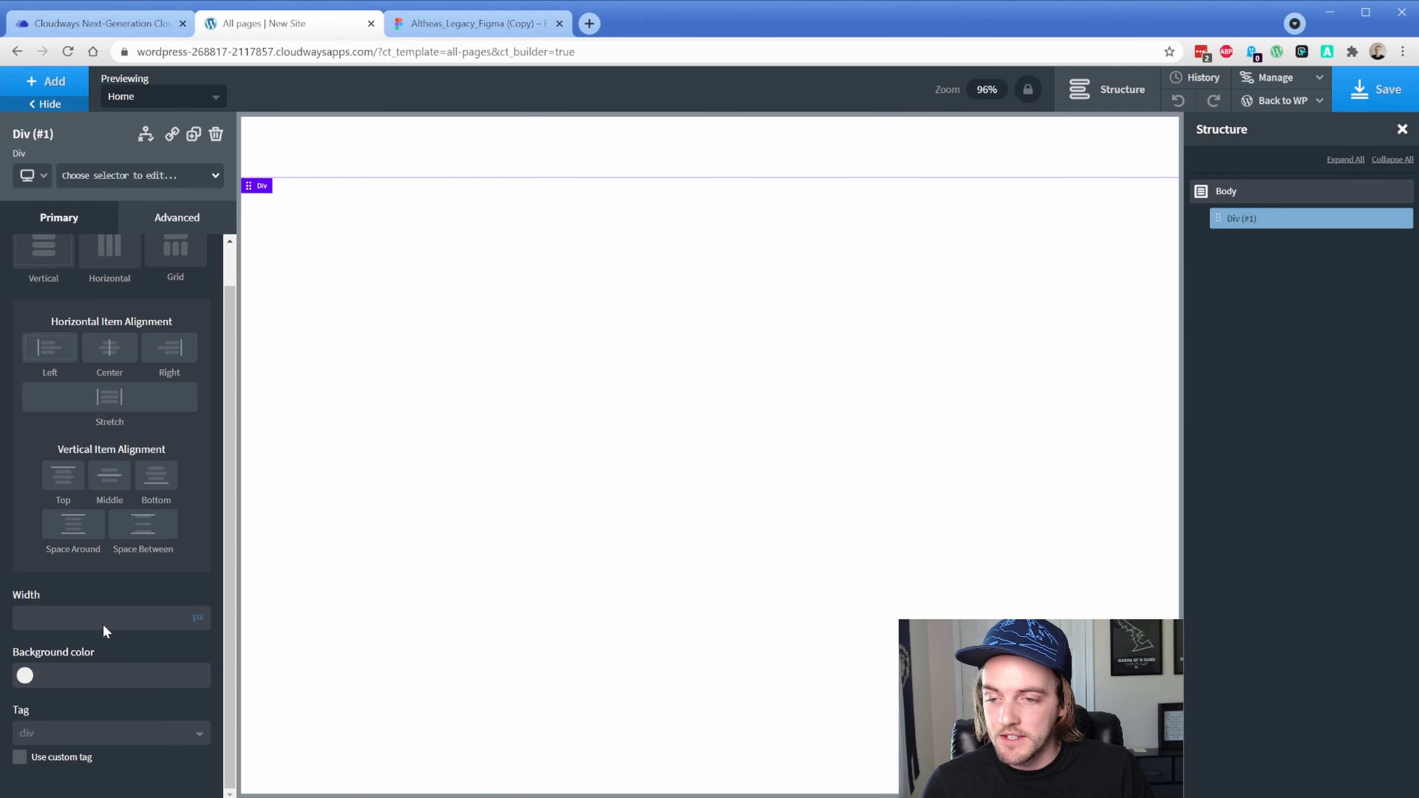
Set the div's HTML tag to header
left_click(109, 741)
scroll(106, 741, "down", 4)
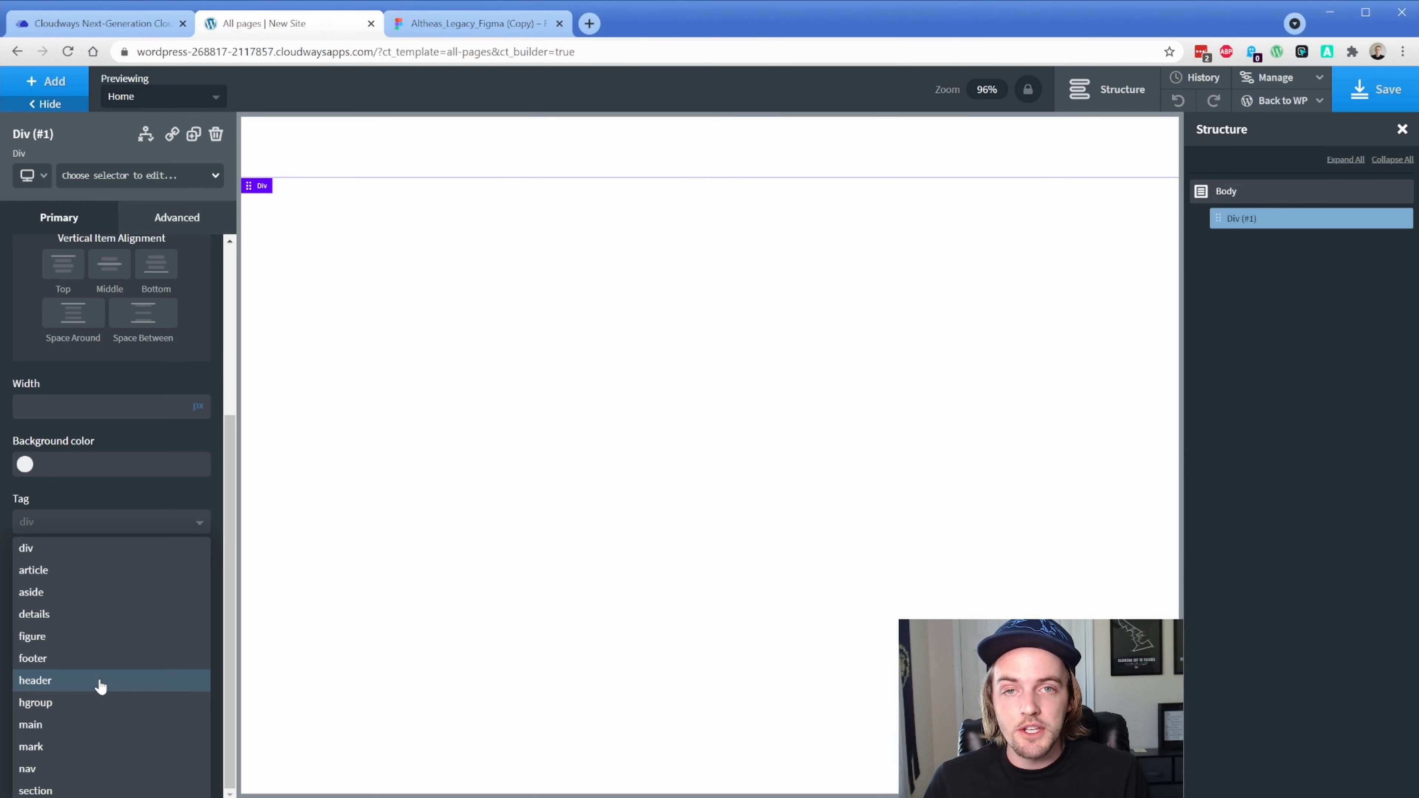
left_click(71, 684)
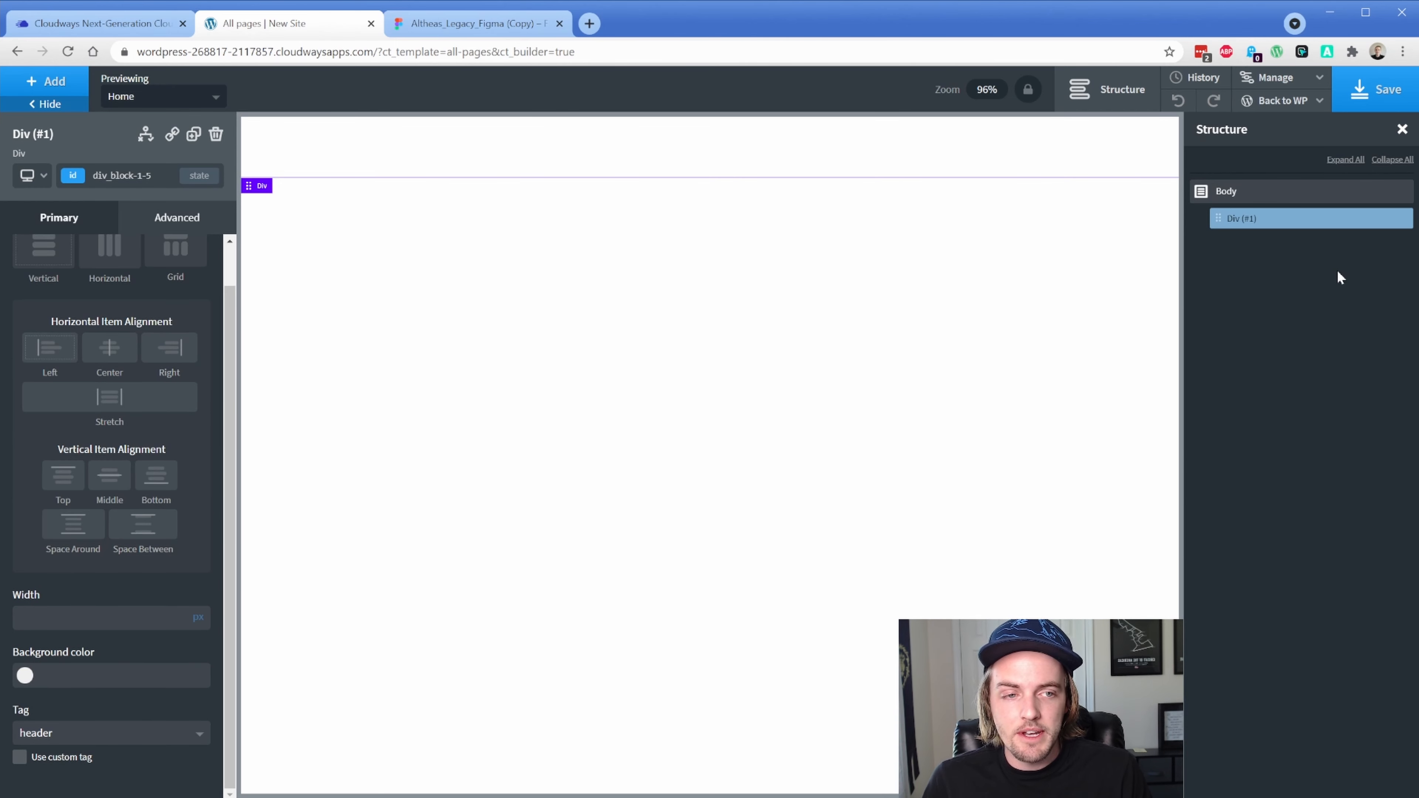
Rename the div to 'Header Wrapper' in the Structure panel
left_click(1389, 220)
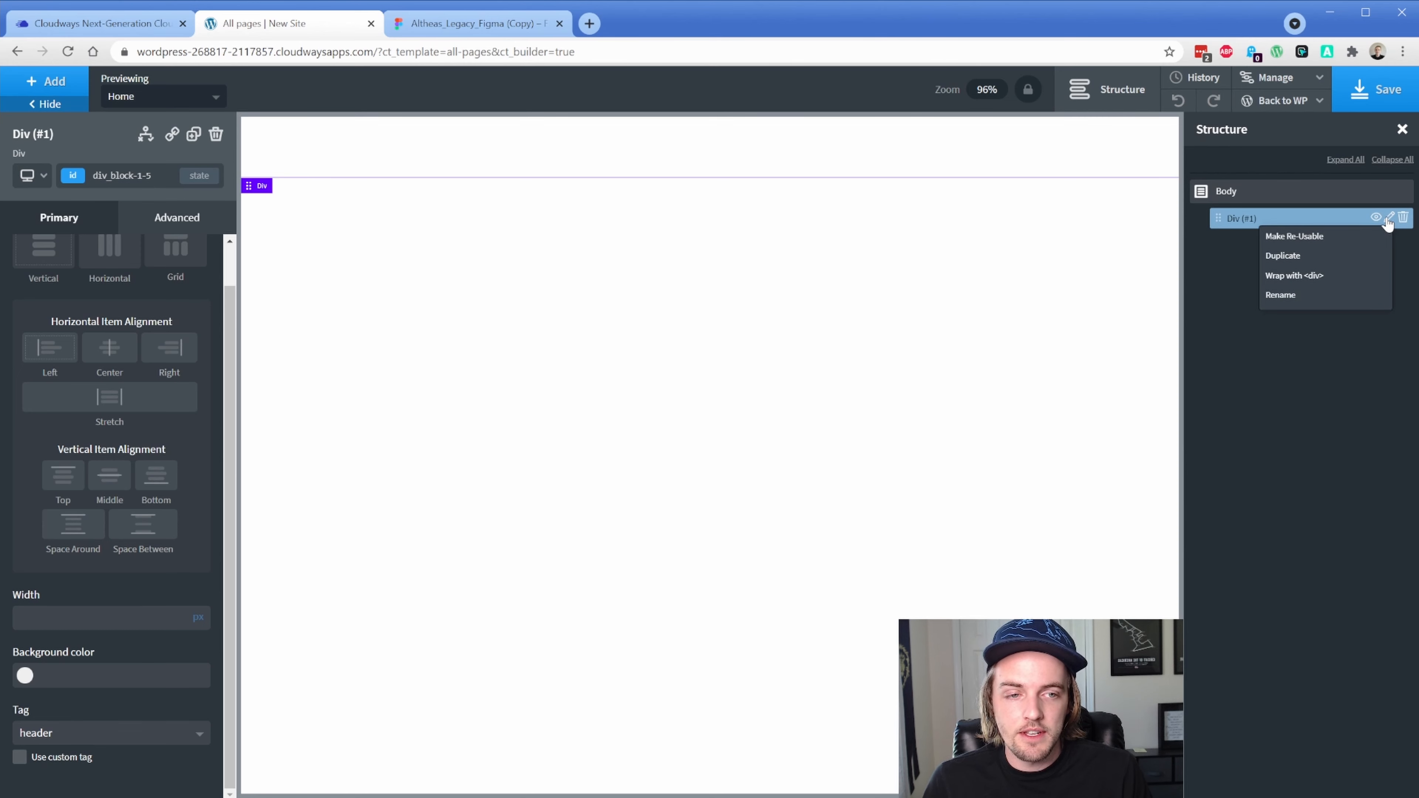
left_click(1311, 300)
type("Header Wrapper")
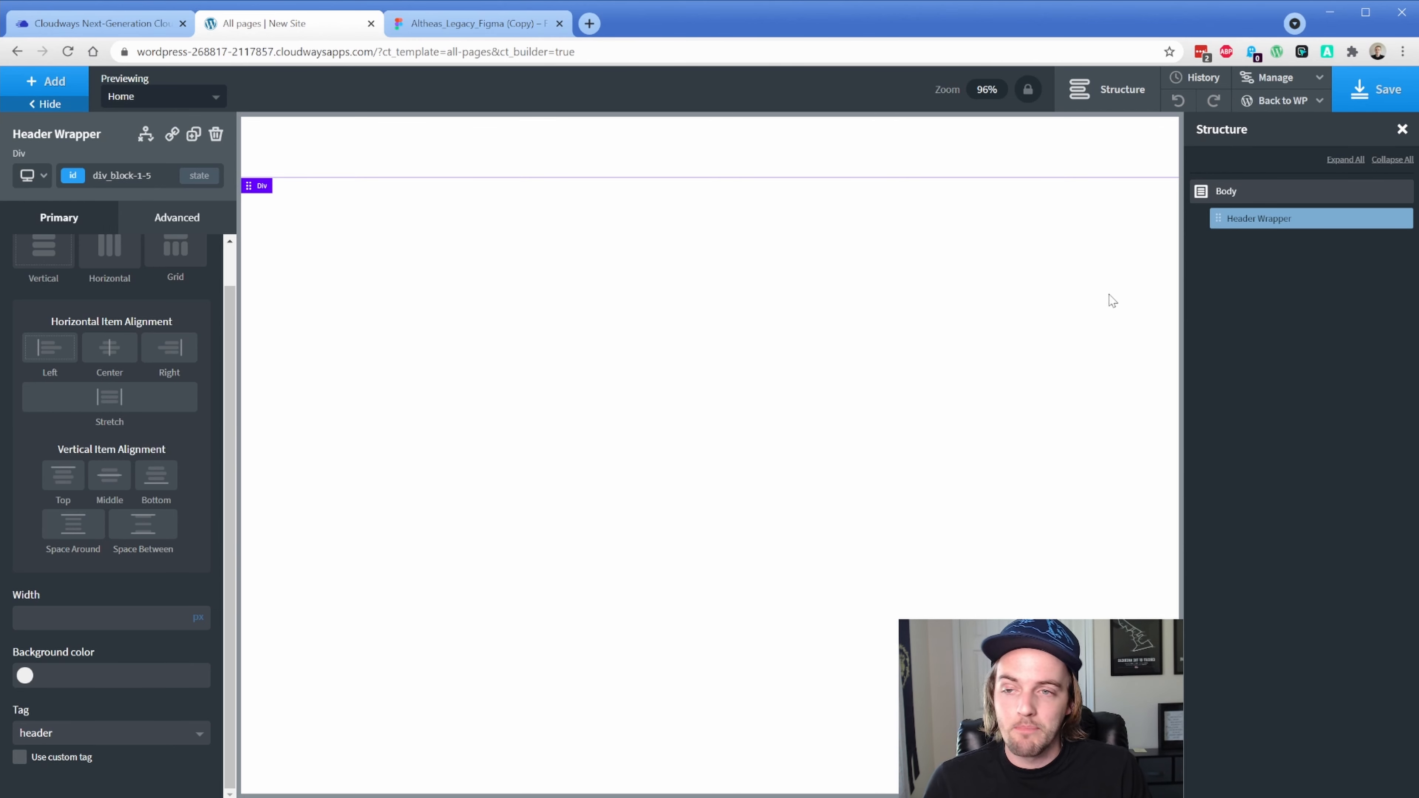
left_click(65, 86)
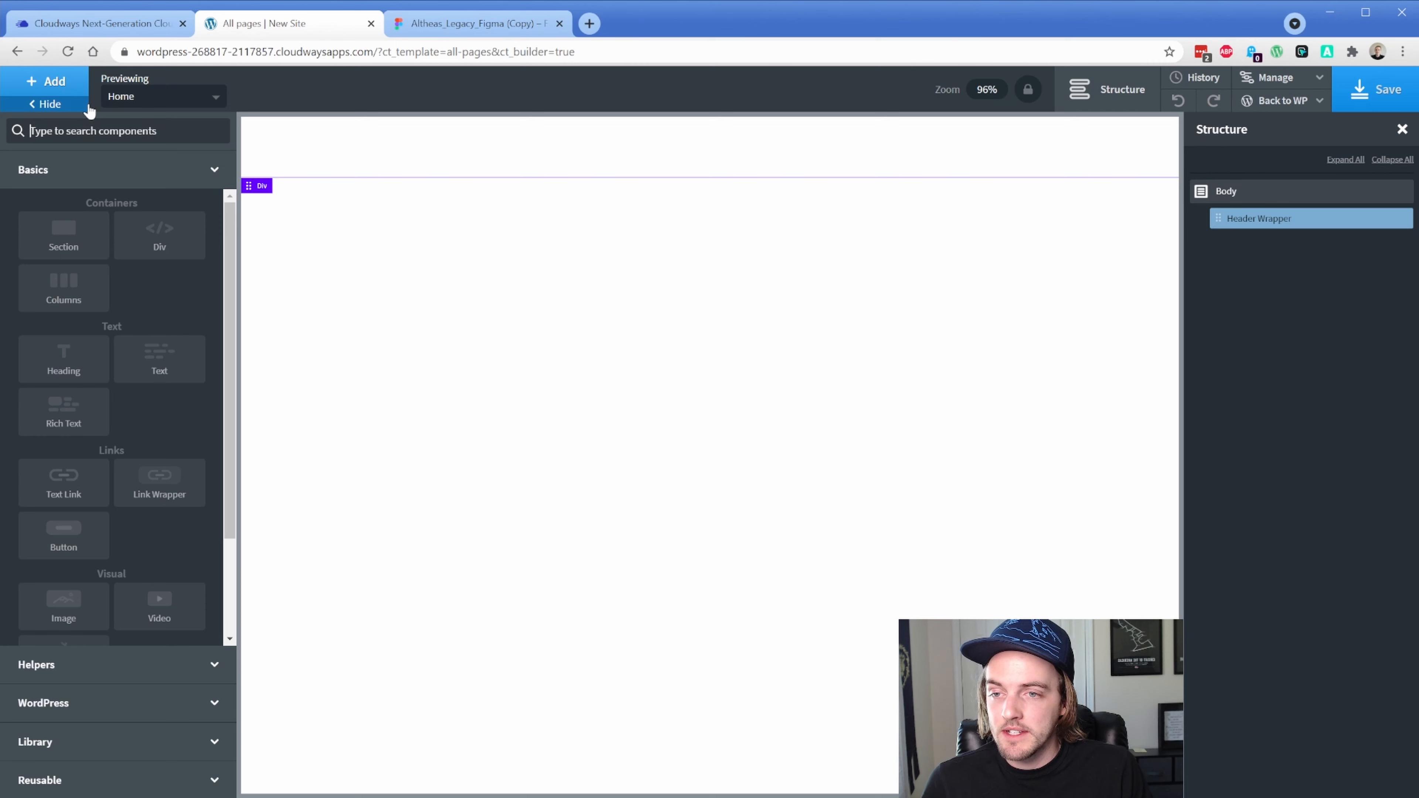
Rename the Header Wrapper's inner div to Top Row
left_click(151, 233)
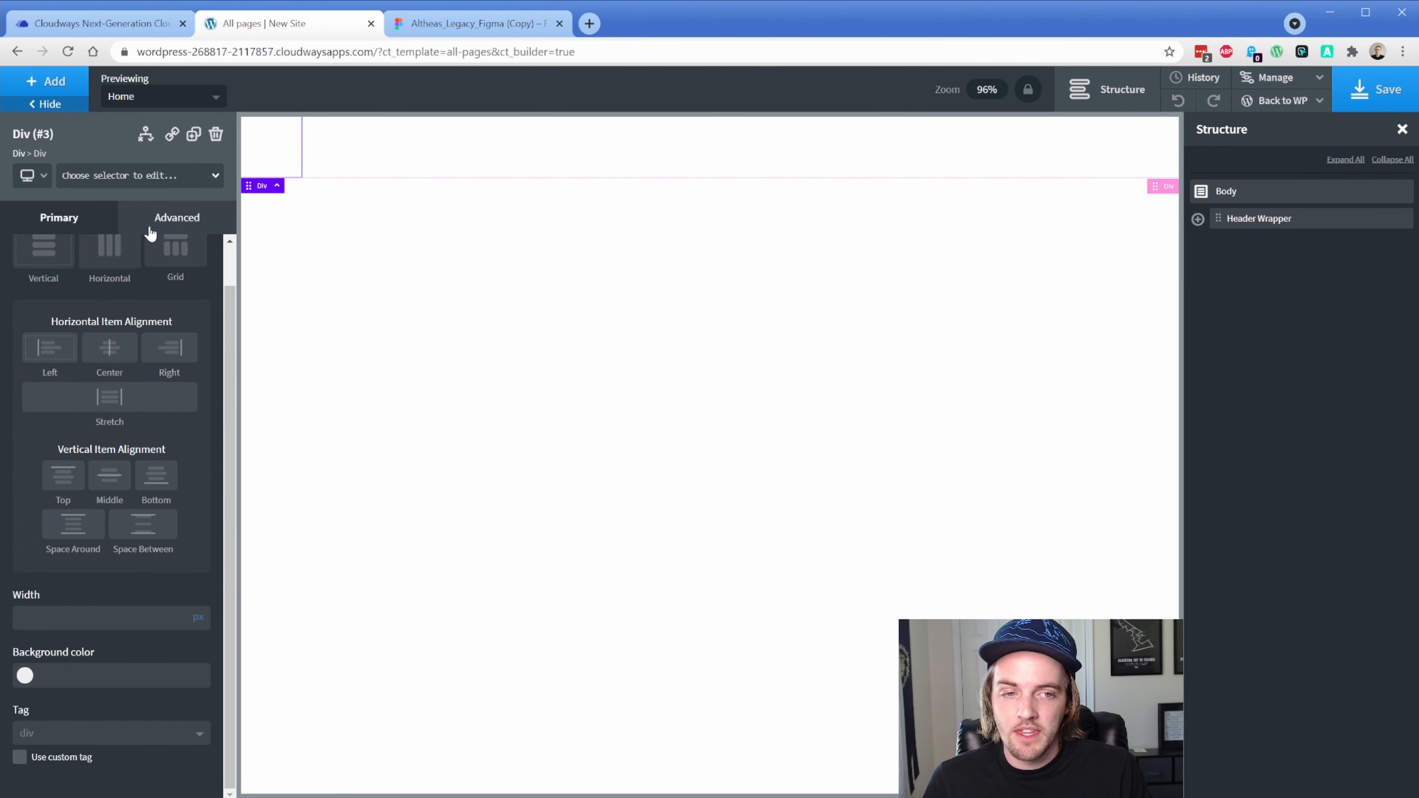
left_click(1197, 219)
left_click(1390, 242)
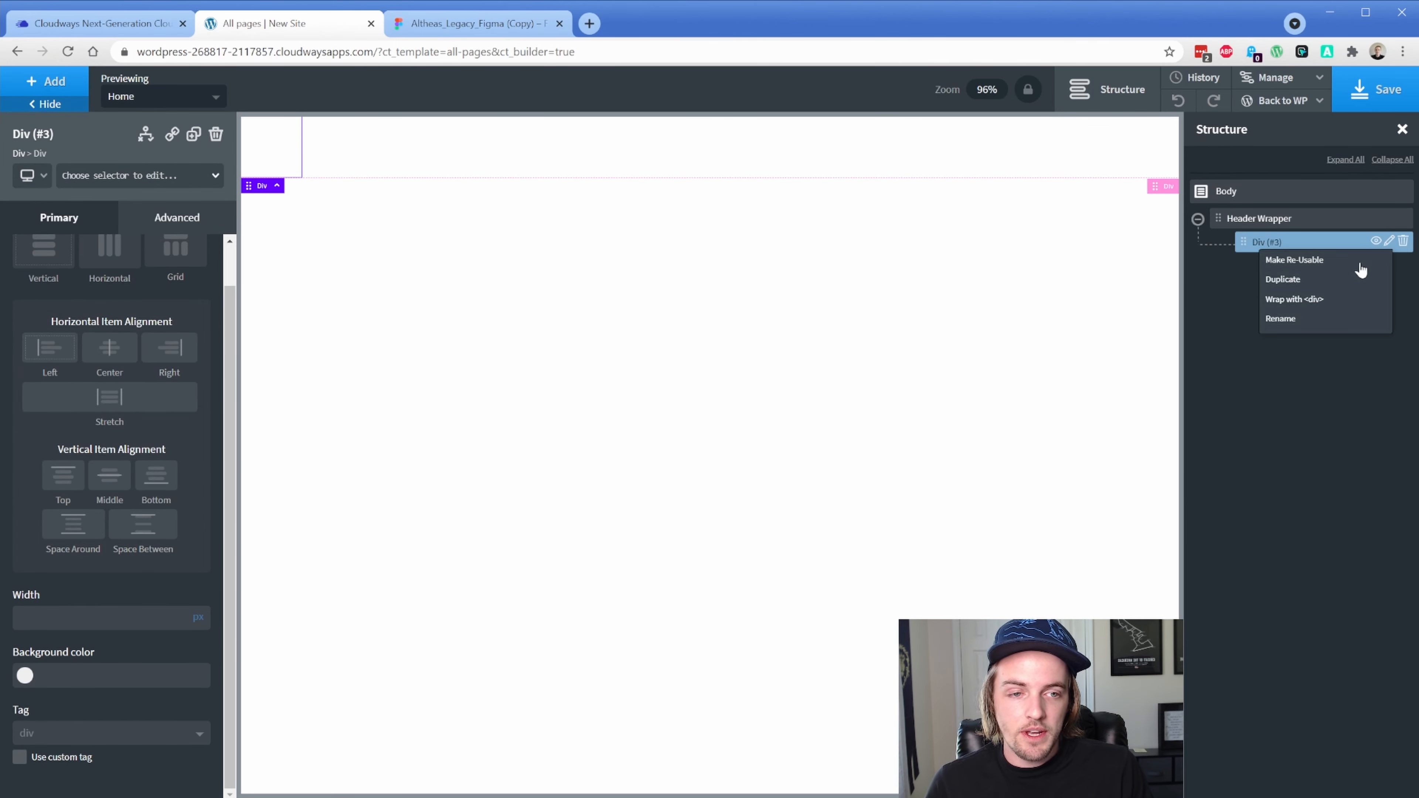
left_click(1320, 317)
type("Top R")
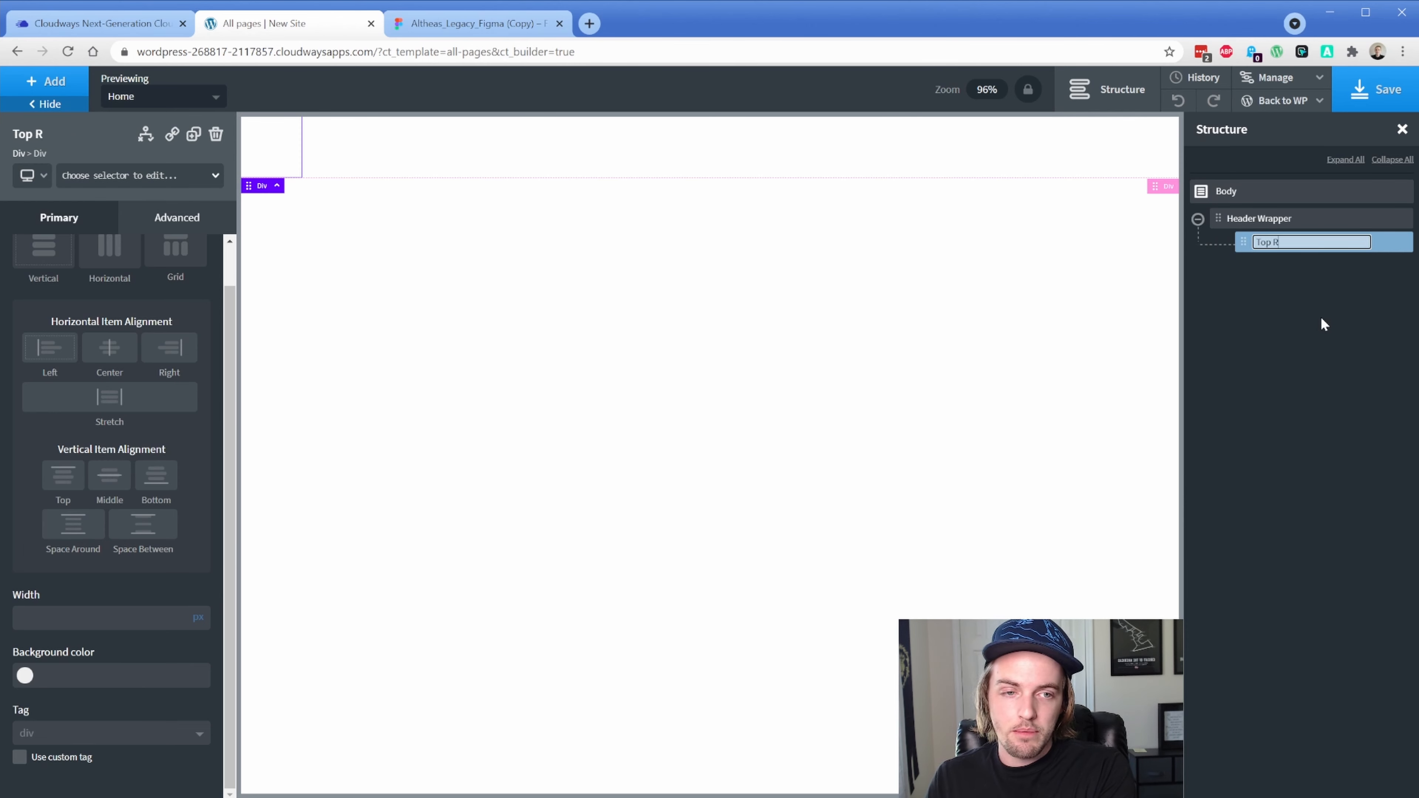
type("ow")
key("Return")
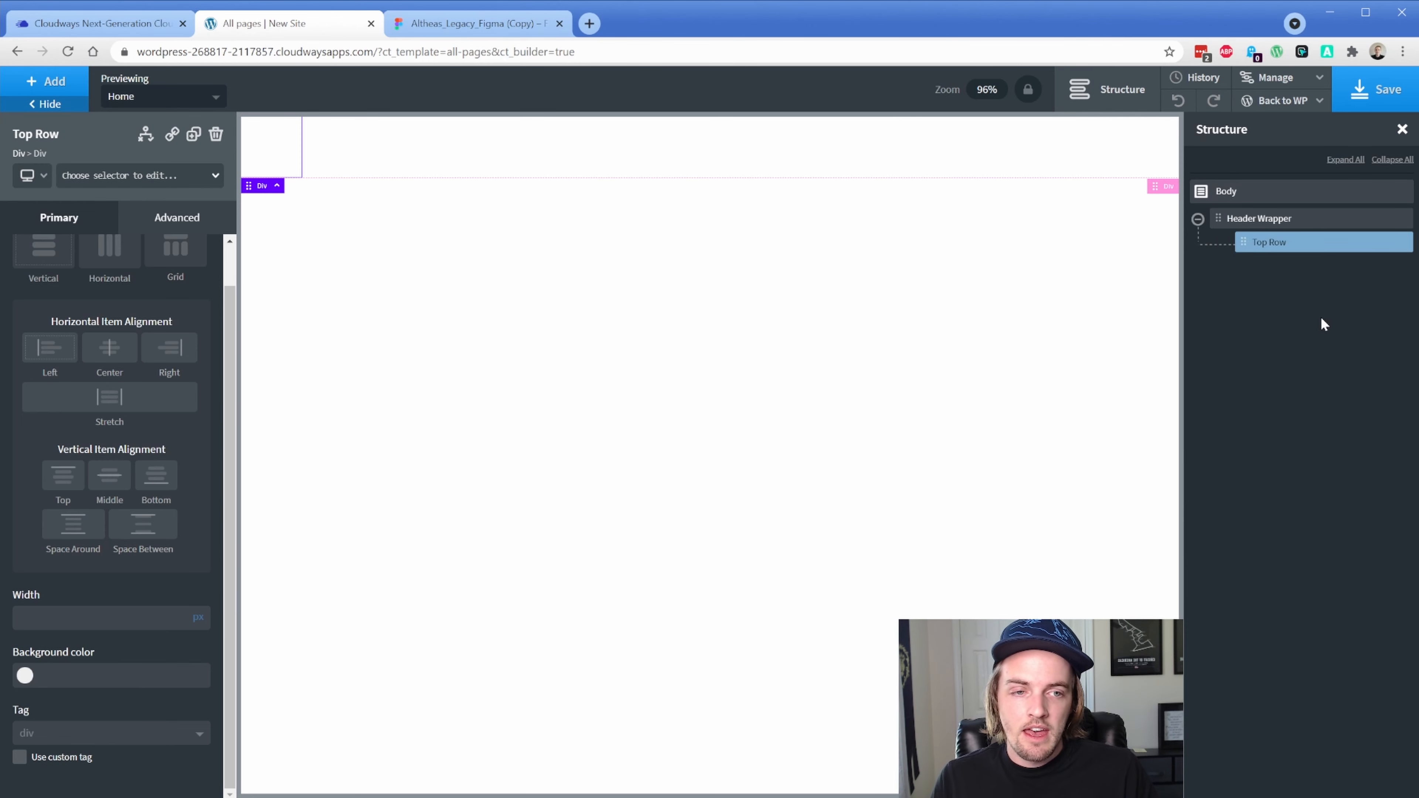
Duplicate Top Row and name the copy Bottom Row
left_click(194, 135)
left_click(1380, 267)
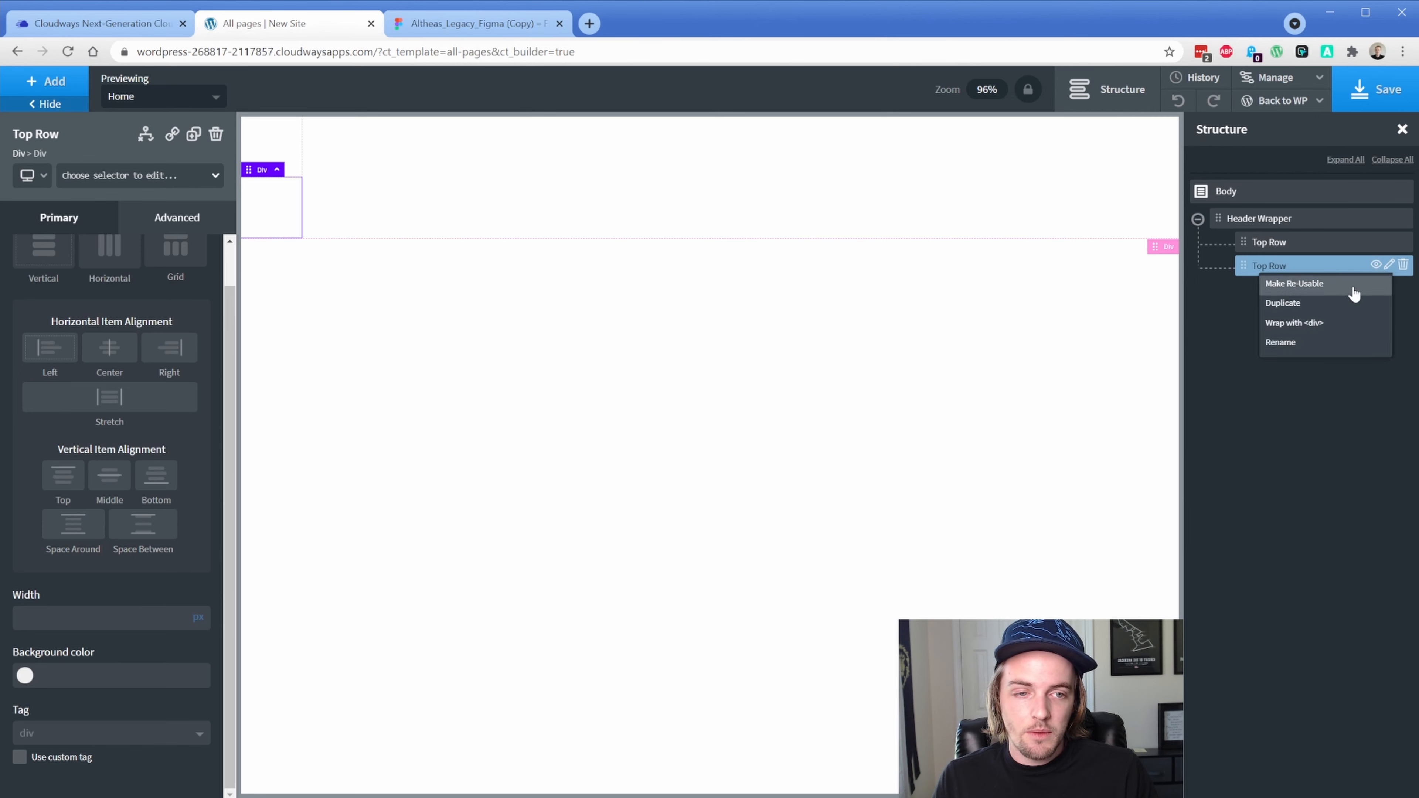
left_click(1312, 347)
type("Bottom Row")
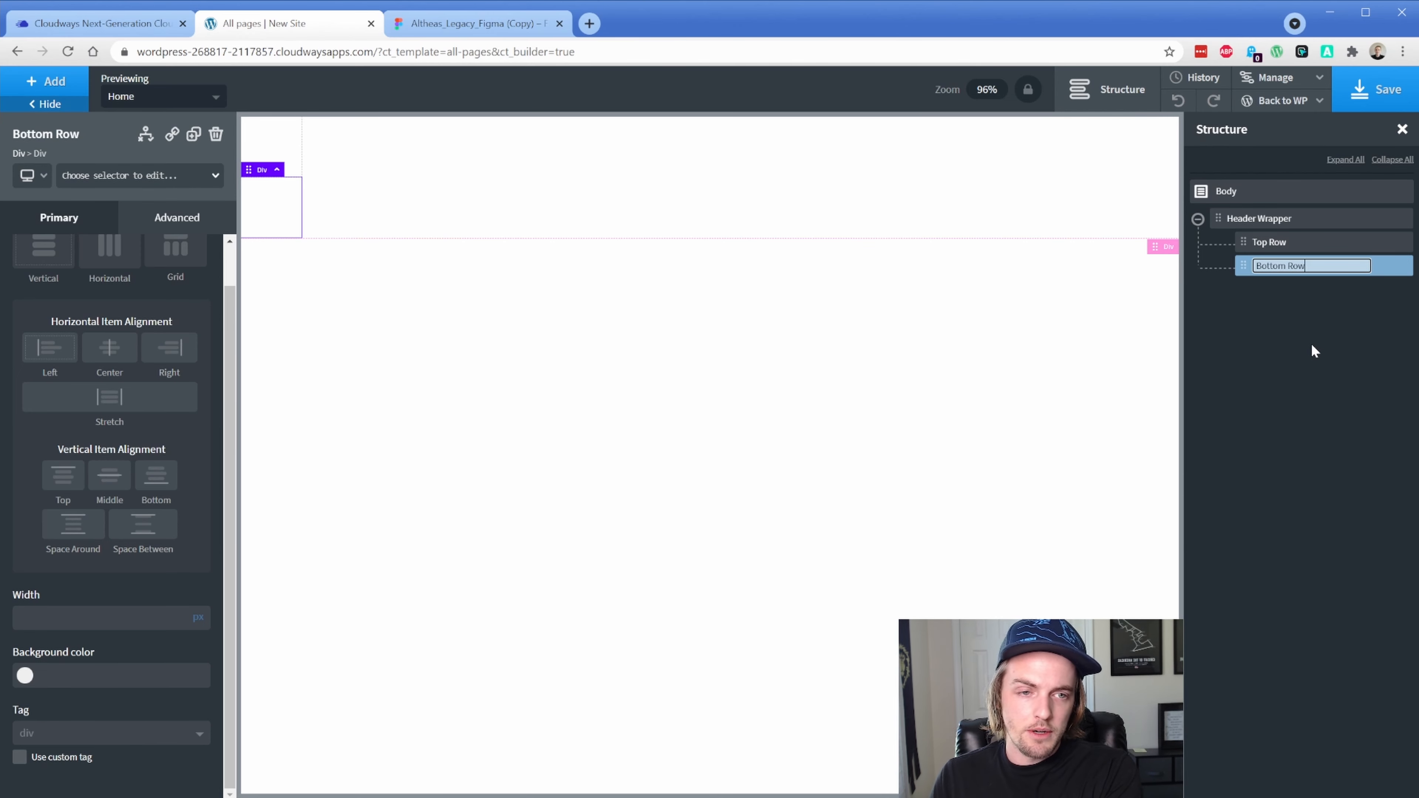
key("Return")
Give Top Row the Footer Dark background, checking it against the Figma top bar
left_click(1285, 244)
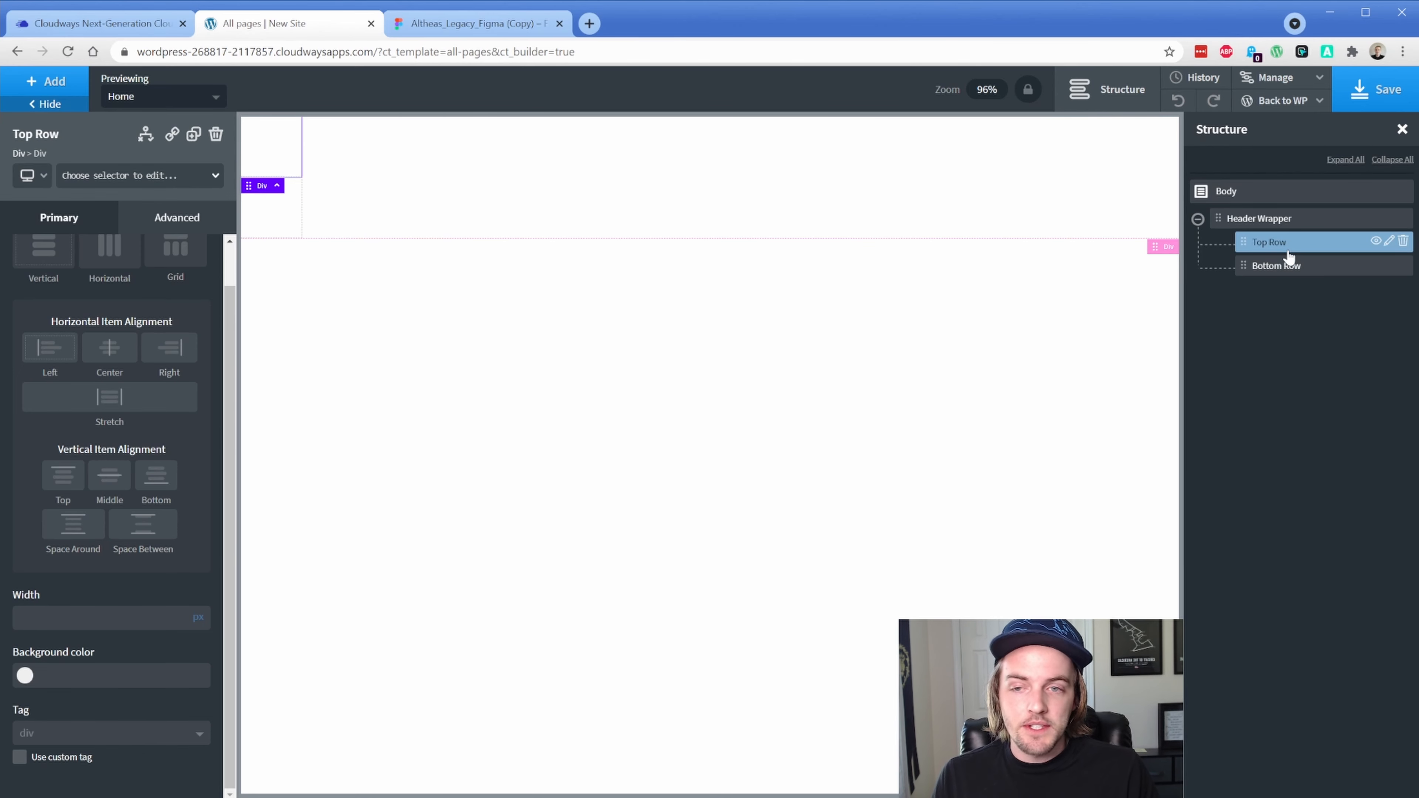
left_click(25, 676)
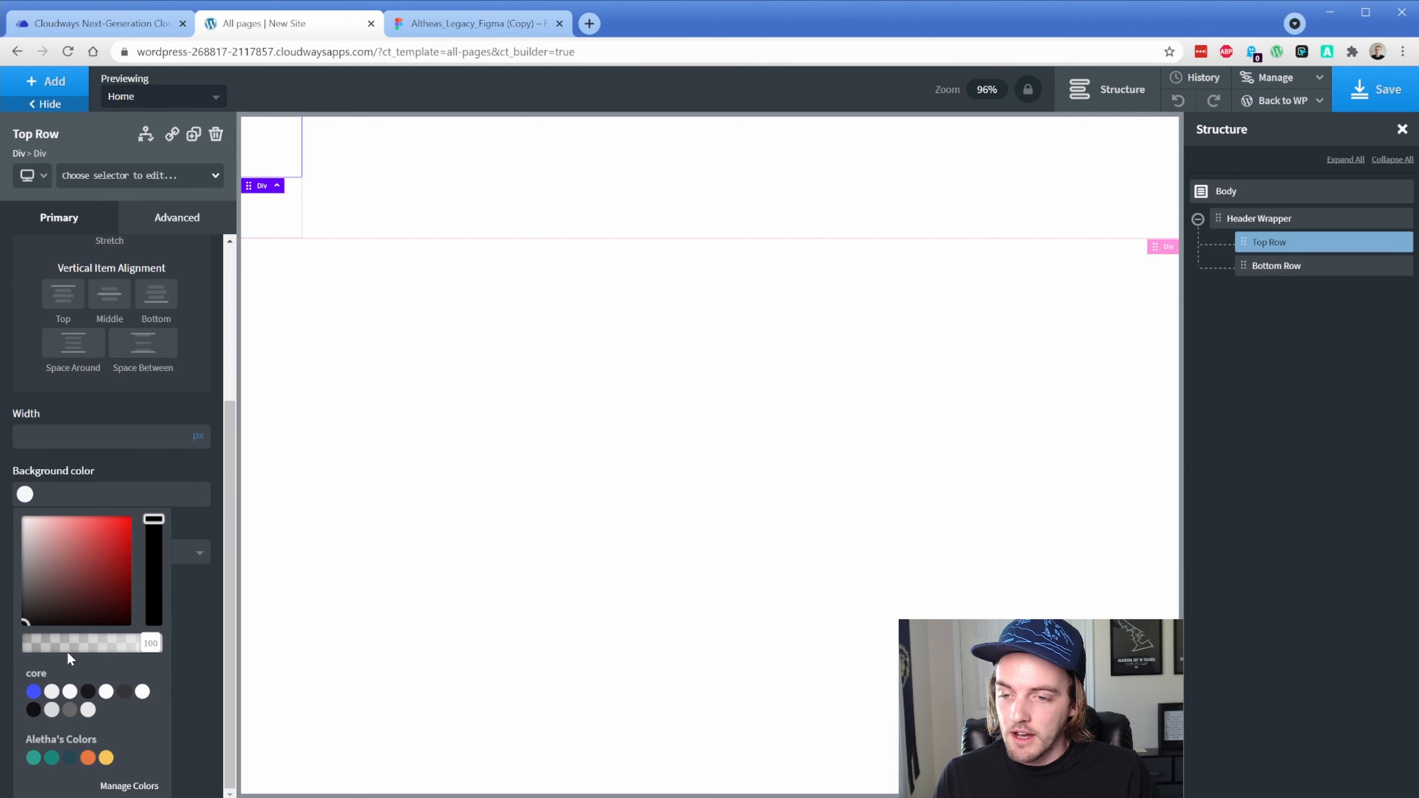
left_click(70, 759)
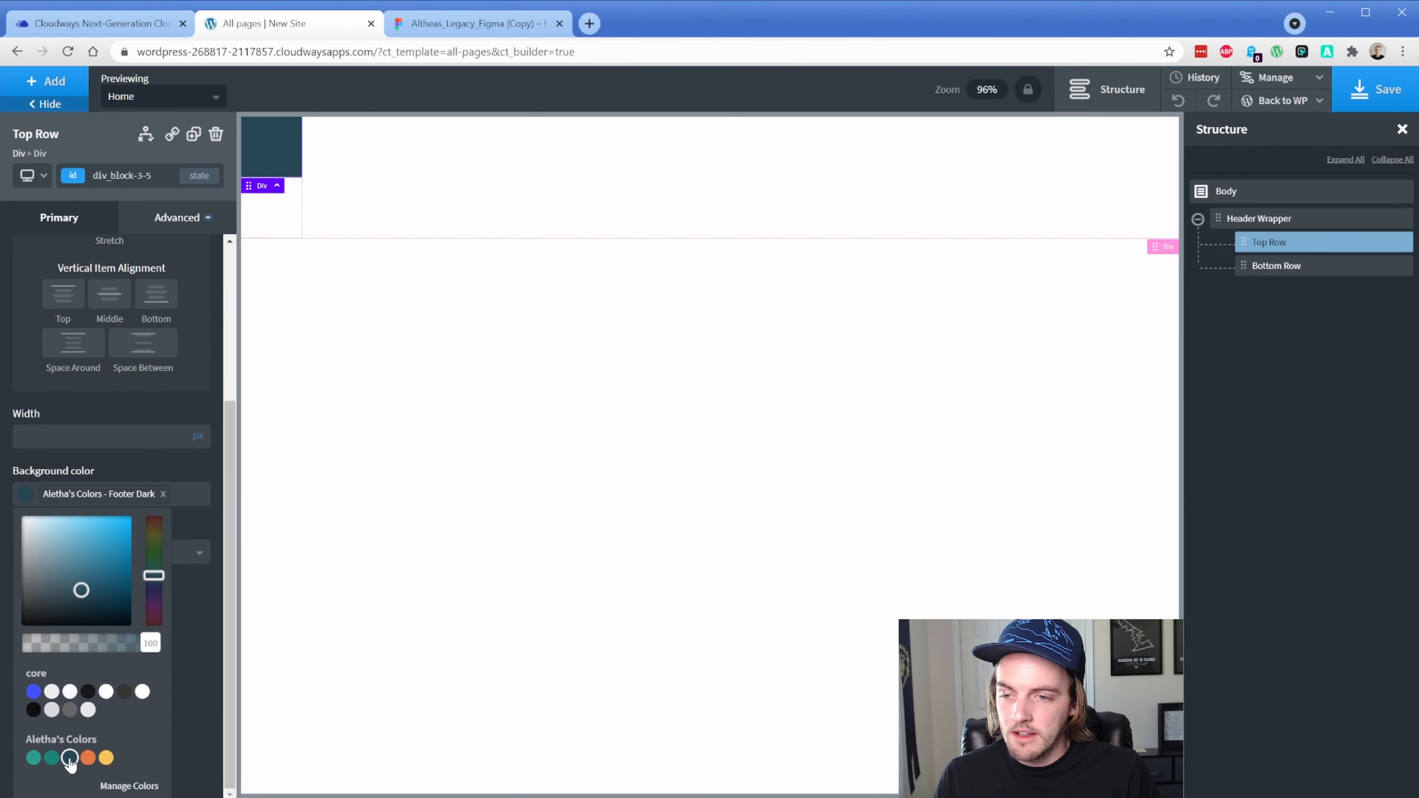
left_click(463, 25)
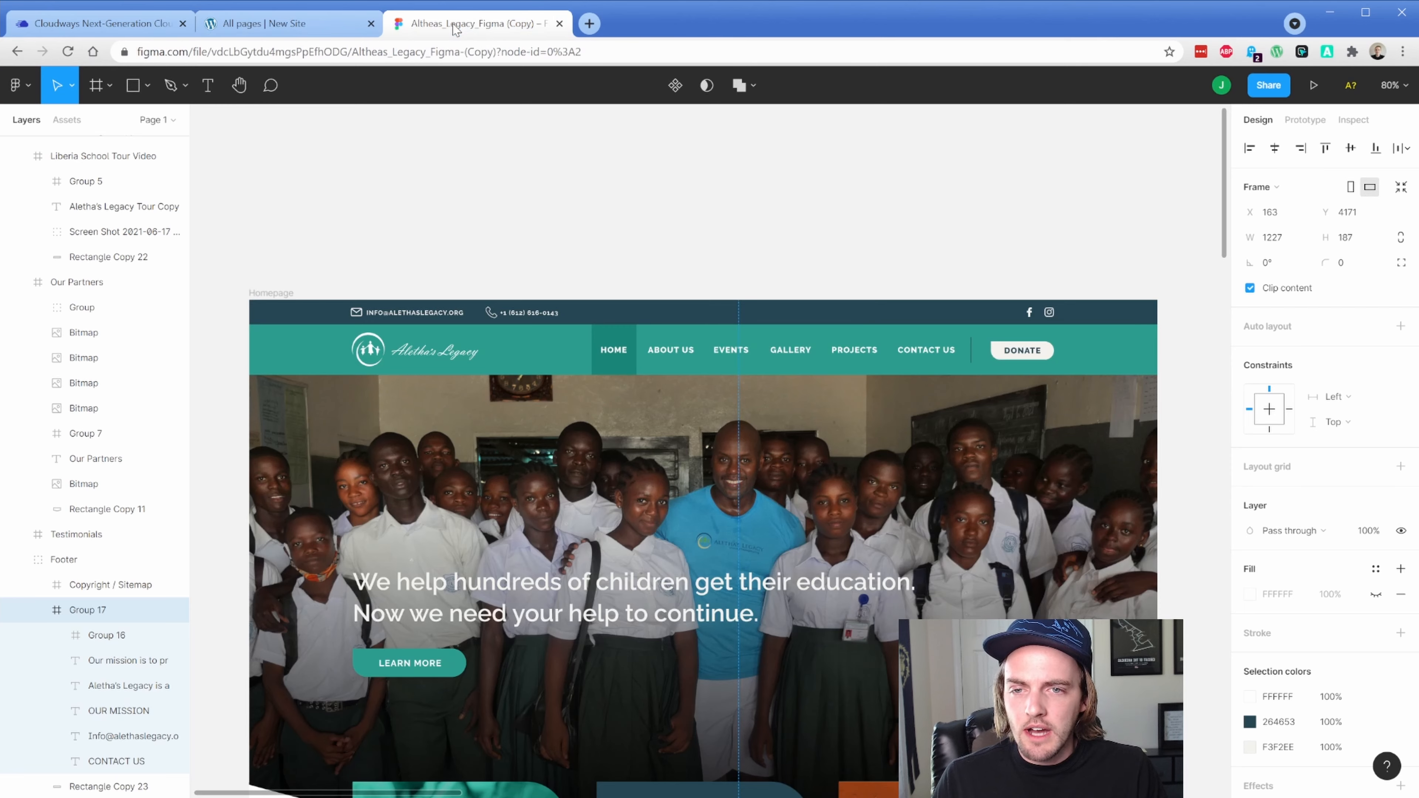
left_click(319, 312, "ctrl")
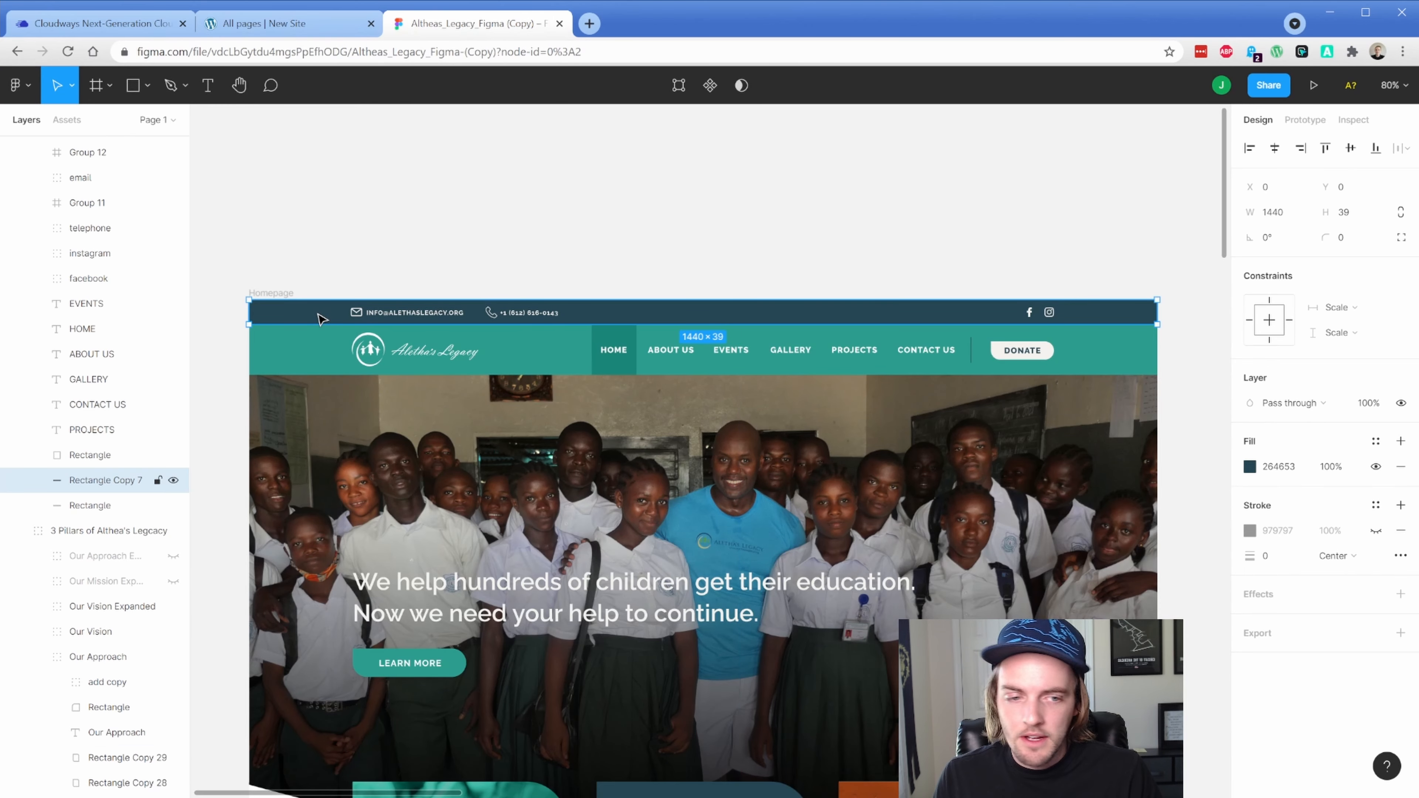
left_click(268, 22)
Review the Aletha's Colors palette in the global colour settings
left_click(1267, 88)
left_click(1274, 106)
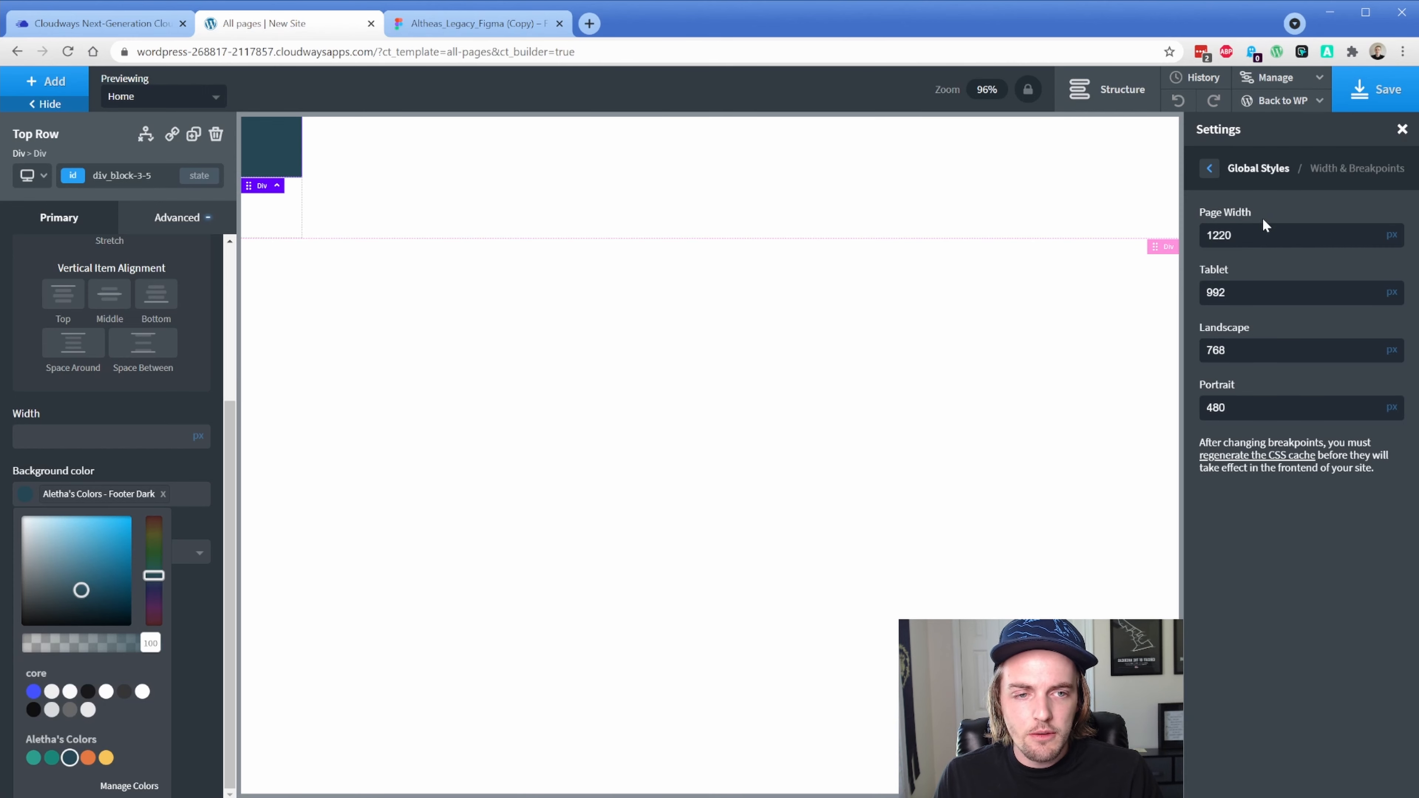
left_click(1210, 168)
left_click(1239, 227)
left_click(1274, 304)
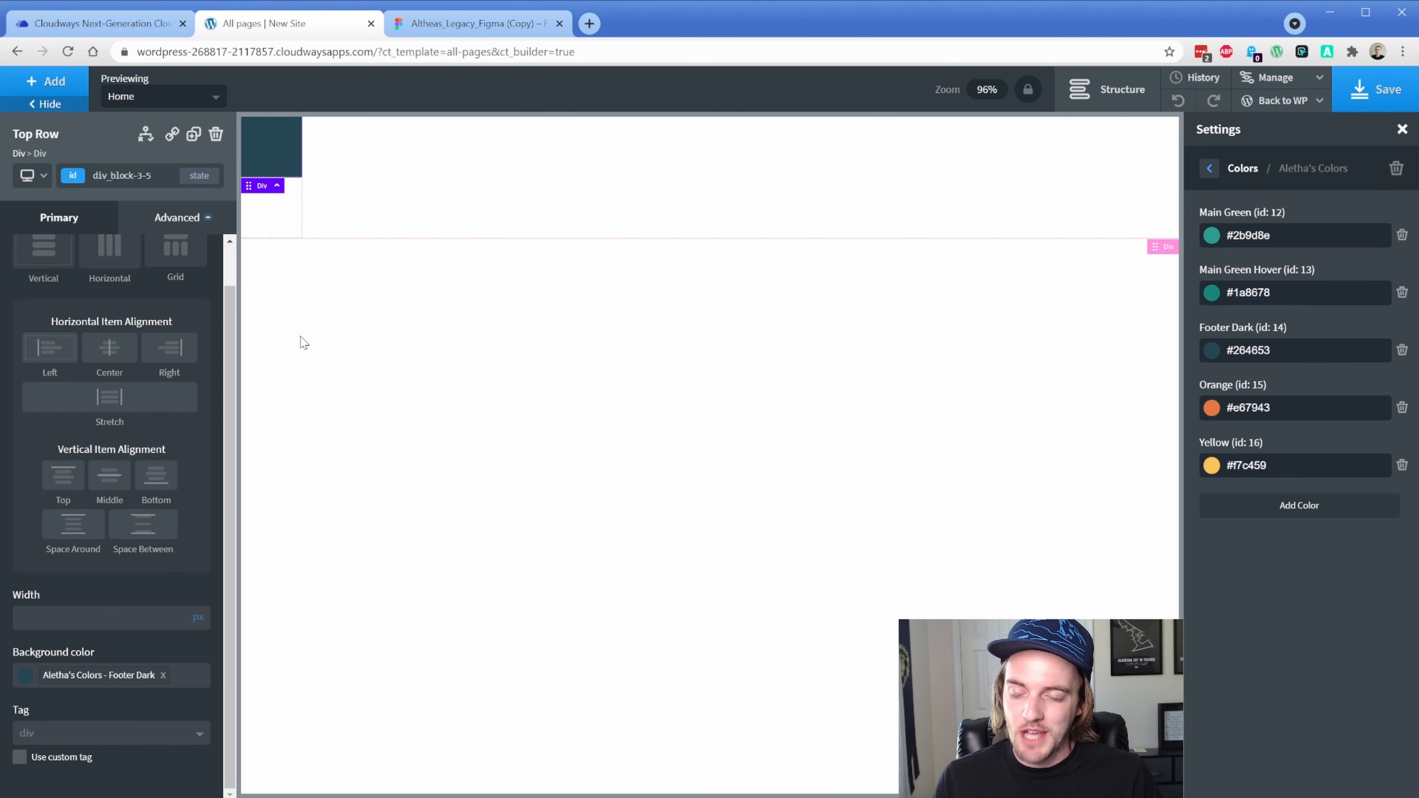
Give Bottom Row a teal background from Aletha's Colors
left_click(1110, 96)
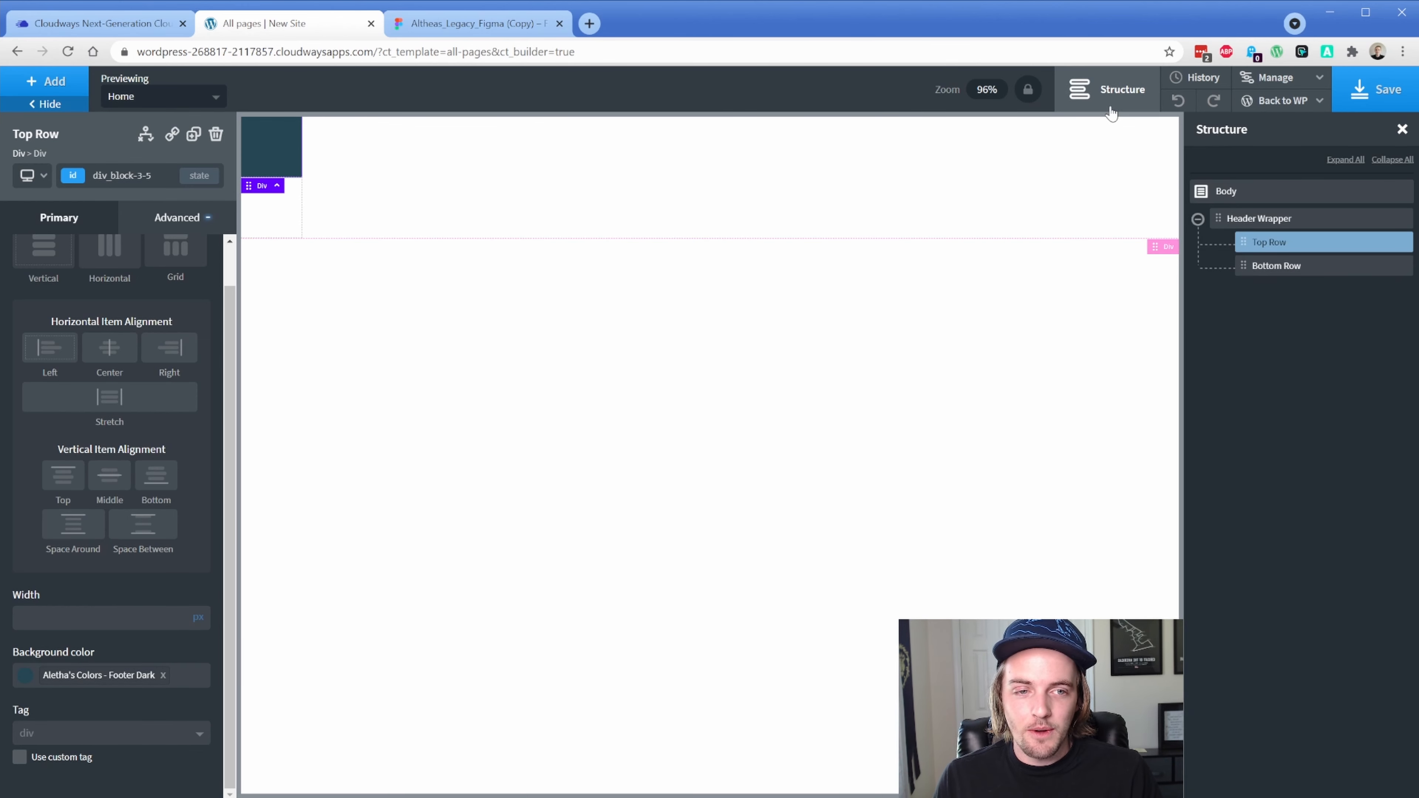
left_click(1262, 268)
left_click(24, 675)
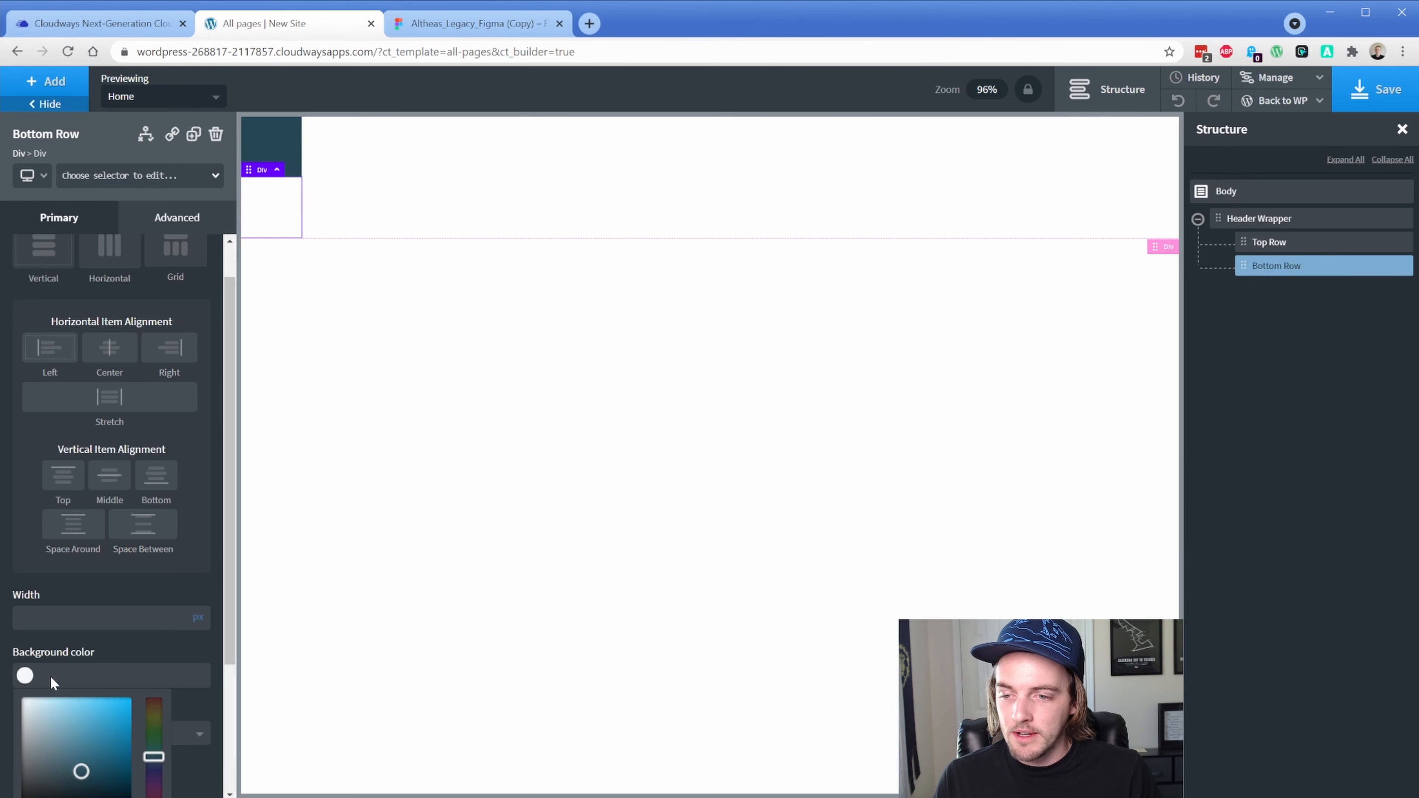
scroll(33, 727, "down", 3)
left_click(33, 760)
left_click(442, 25)
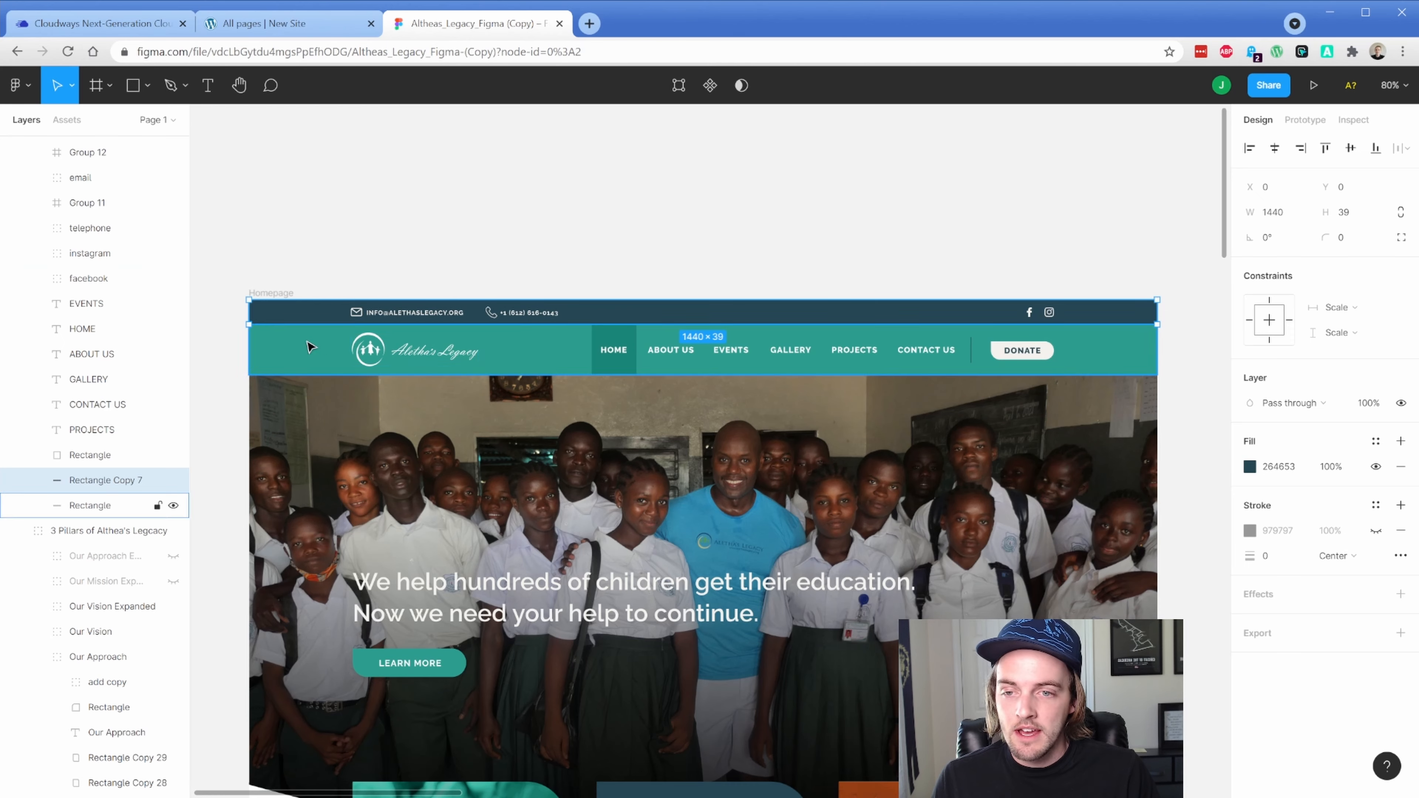
Zoom and pan the Figma header to inspect the top bar's email and phone details, then return to Oxygen
left_click(1114, 361)
scroll(472, 307, "up", 5)
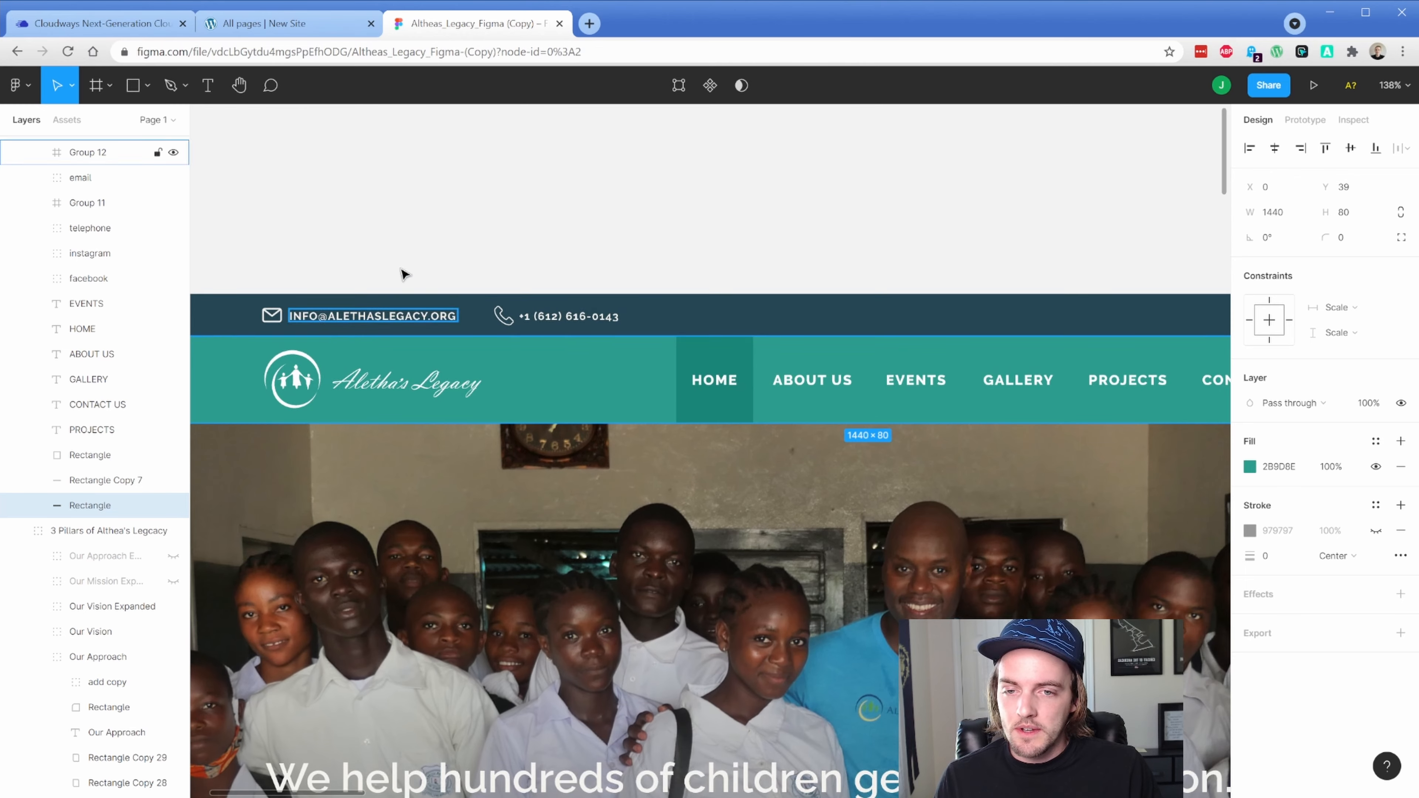
left_click_drag(404, 245, 519, 207)
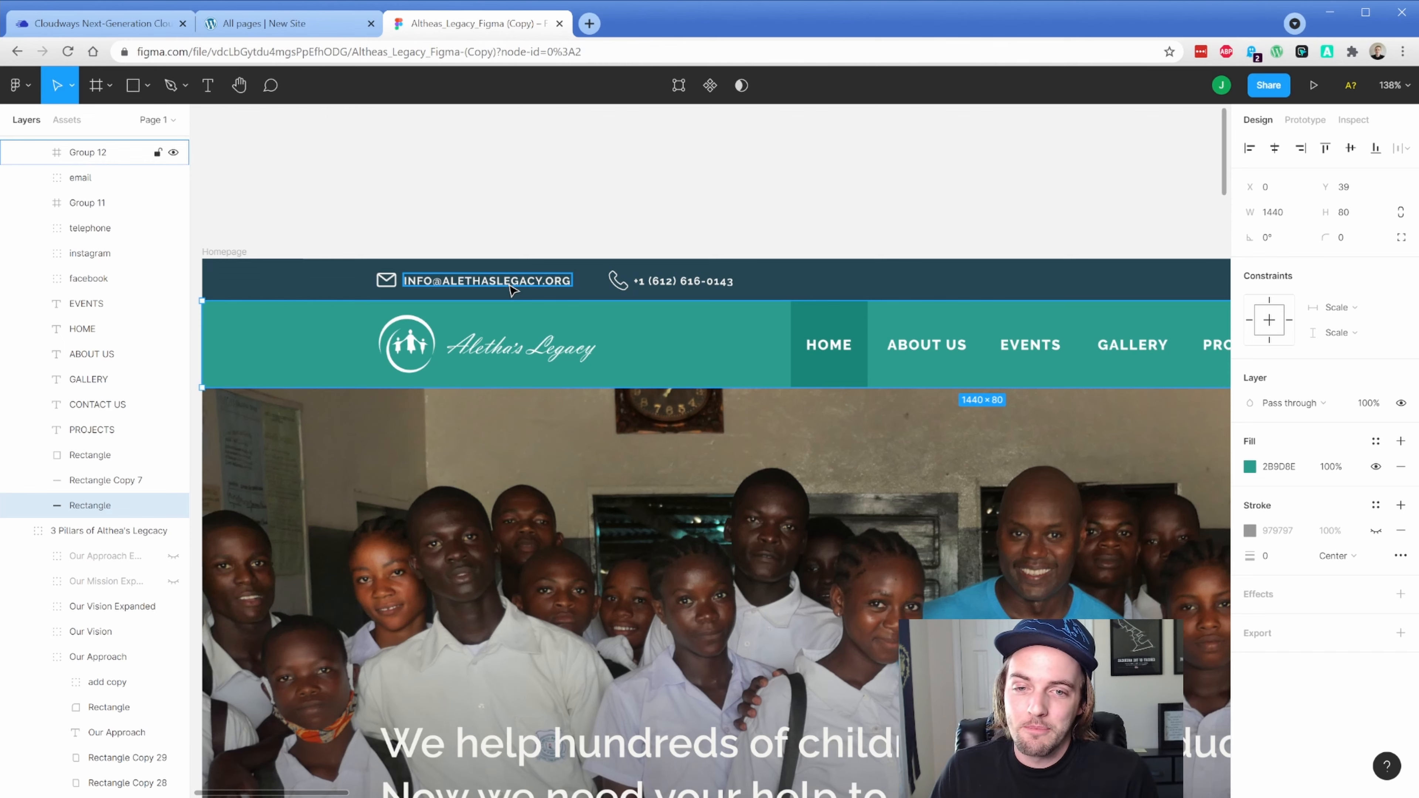
left_click(270, 25)
left_click(275, 145)
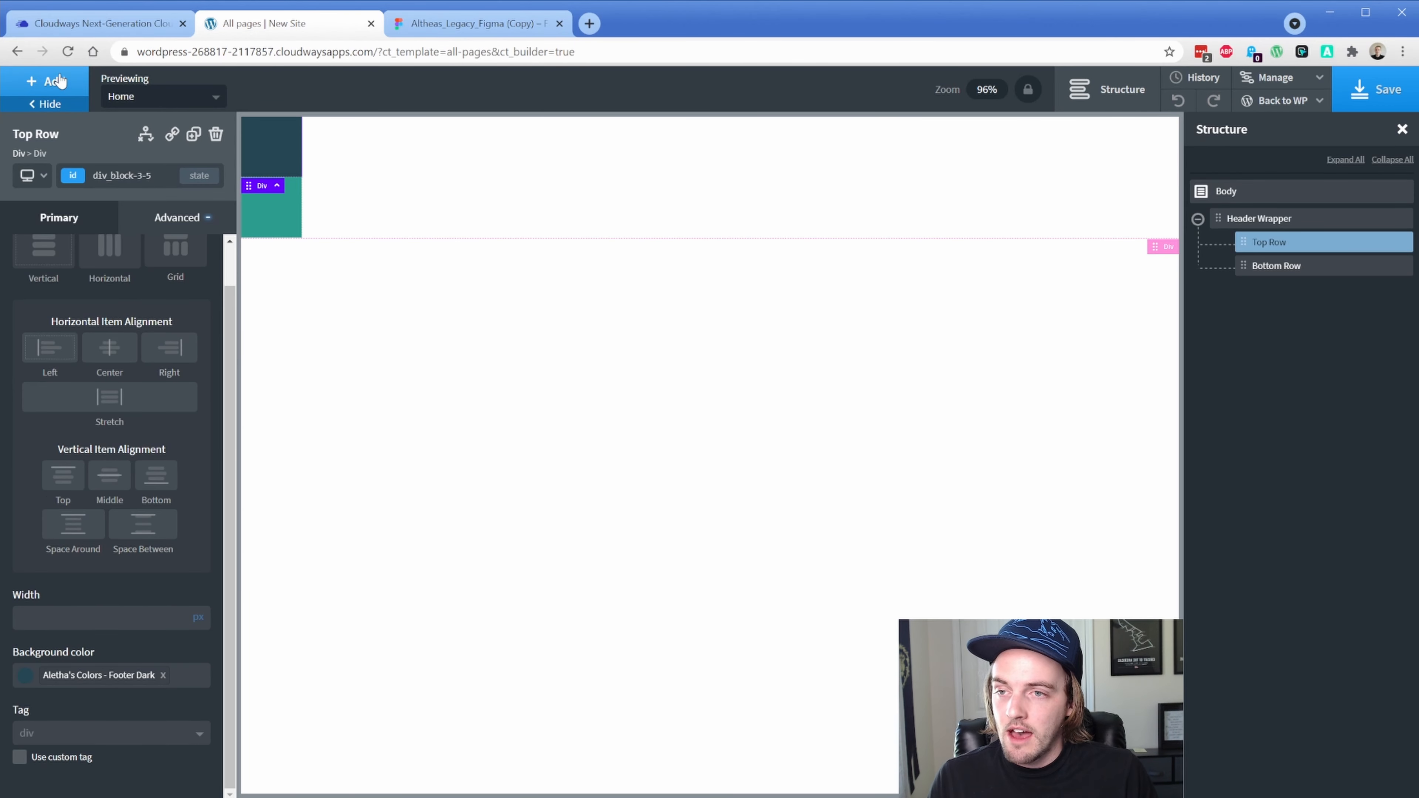
Add a div inside Top Row named Left Side Container
left_click(47, 81)
left_click(160, 231)
left_click(1222, 242)
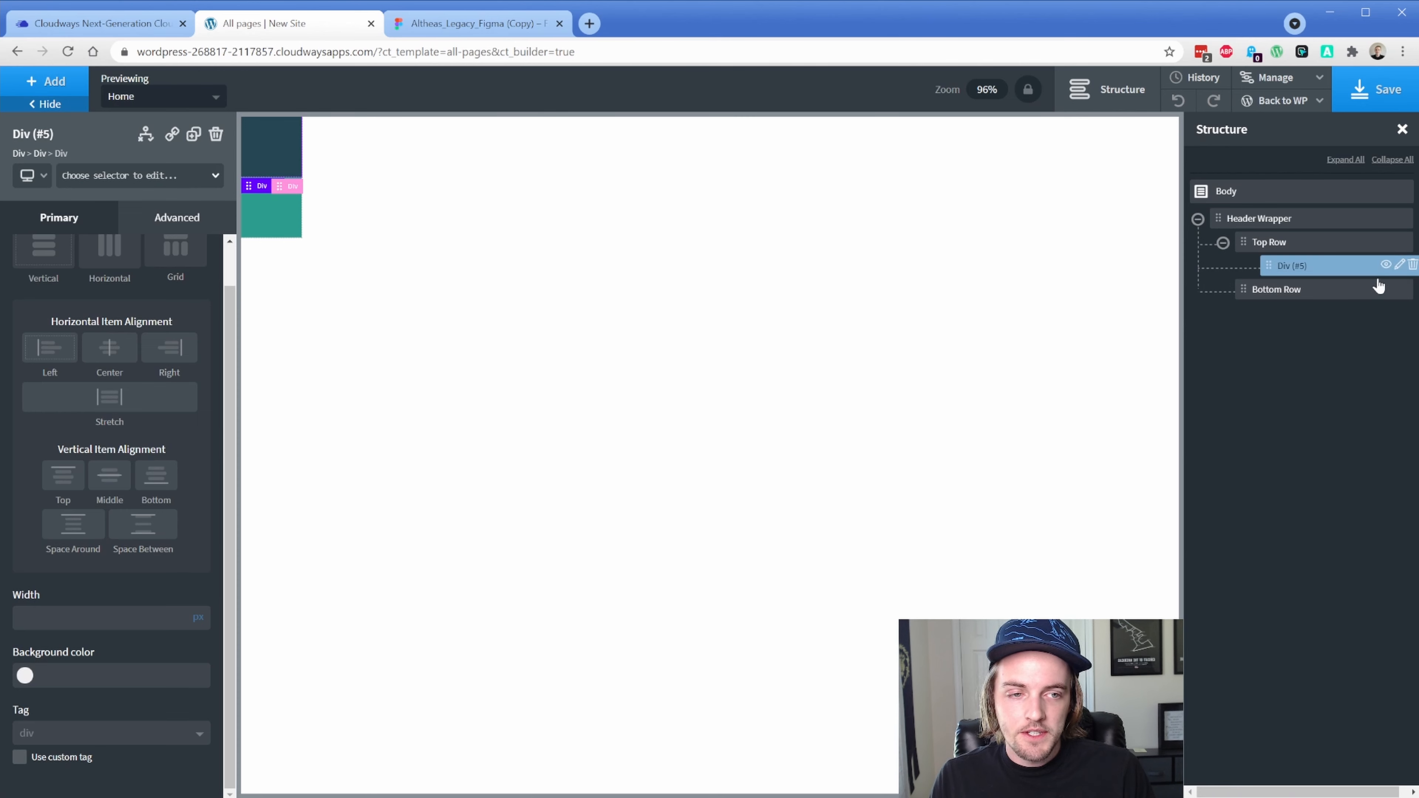
left_click(1399, 265)
left_click(1357, 343)
type("Left Side ")
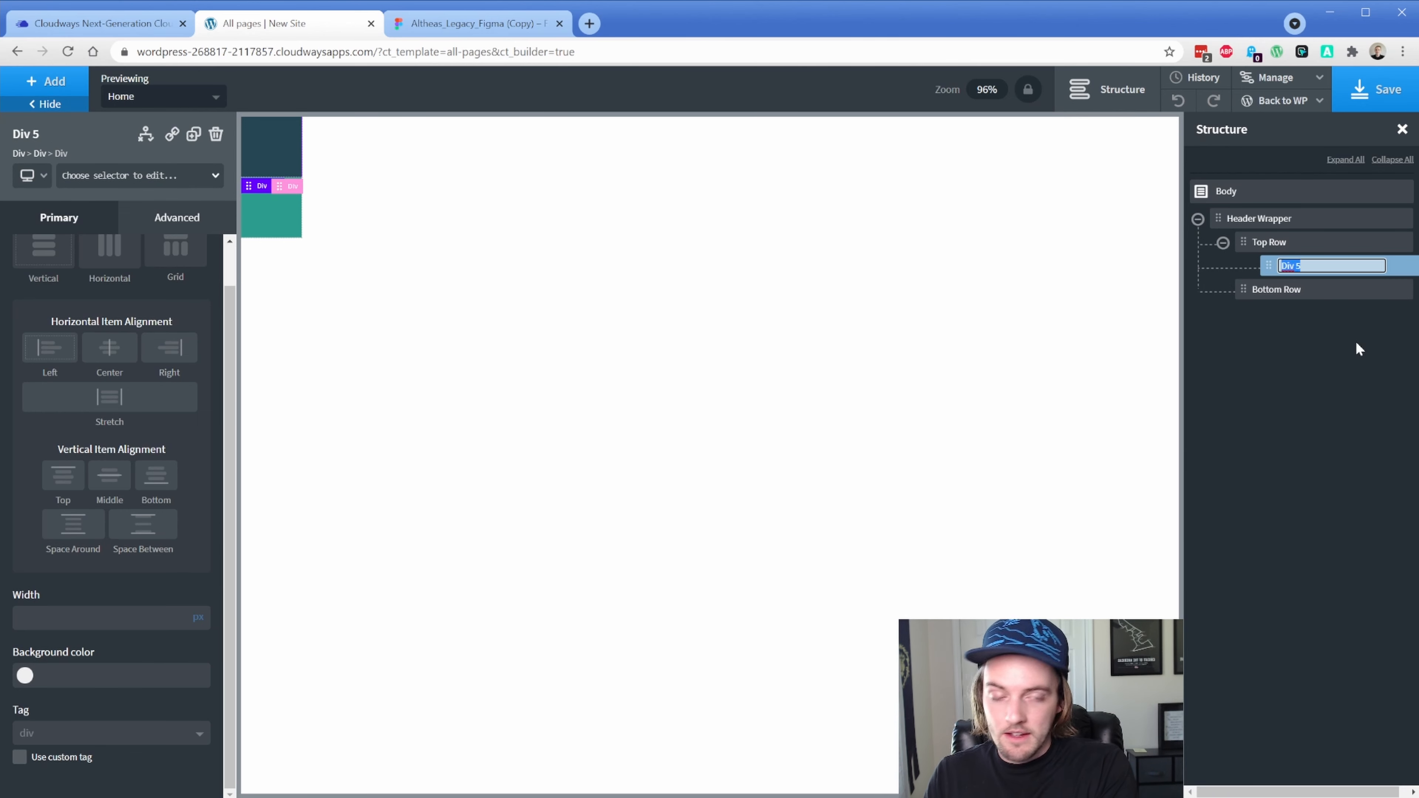
type("Container")
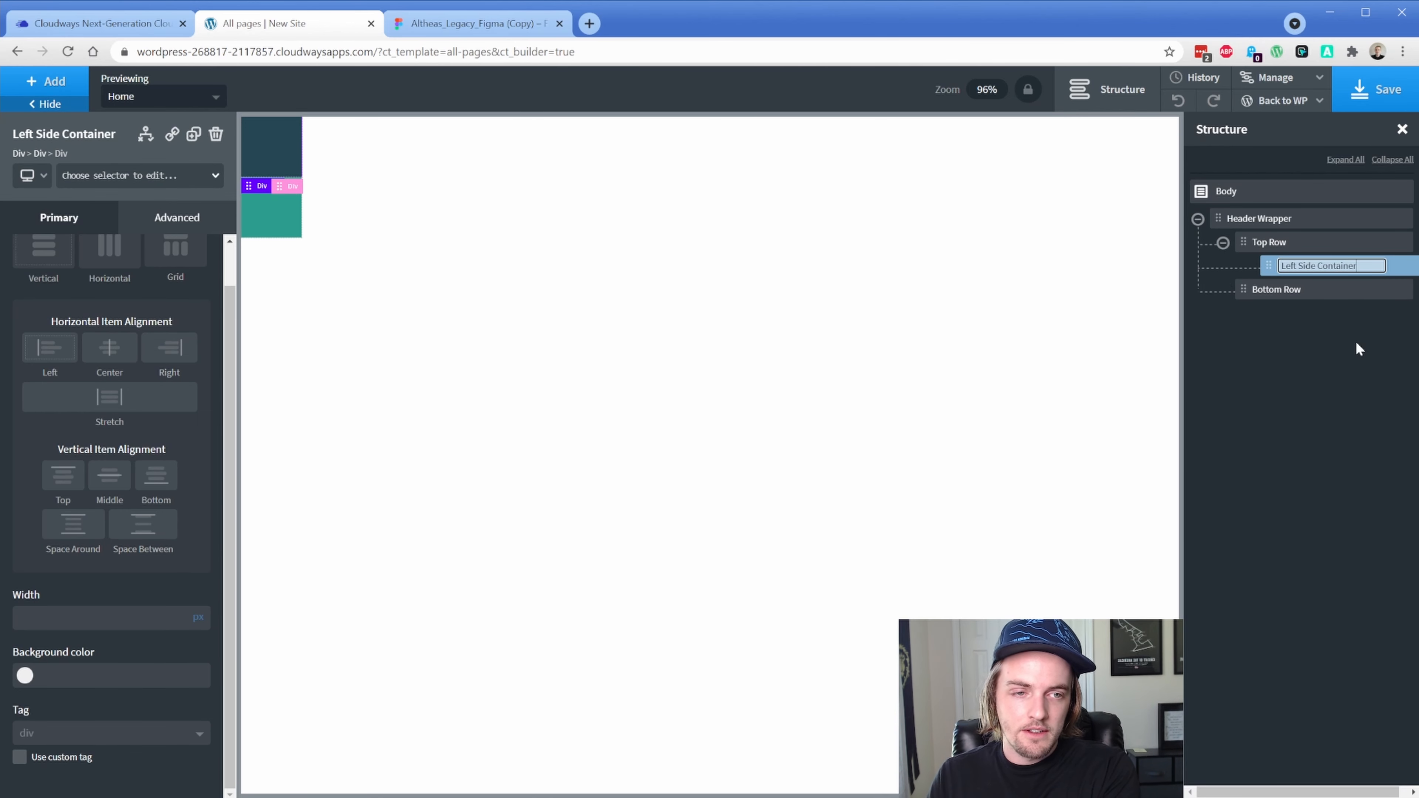
key("Return")
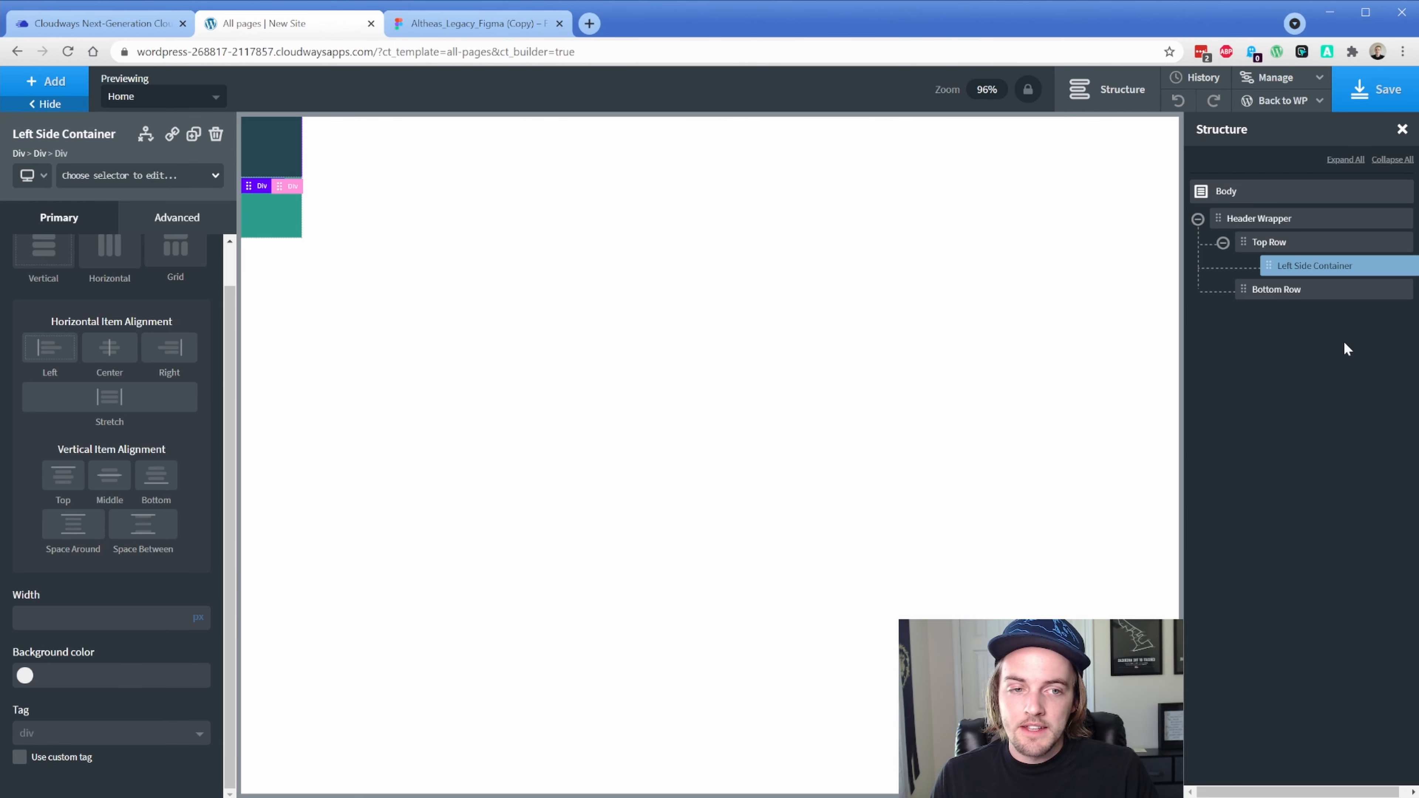
Add a Link Wrapper to the container with horizontal layout and middle vertical alignment
left_click(66, 88)
type("link")
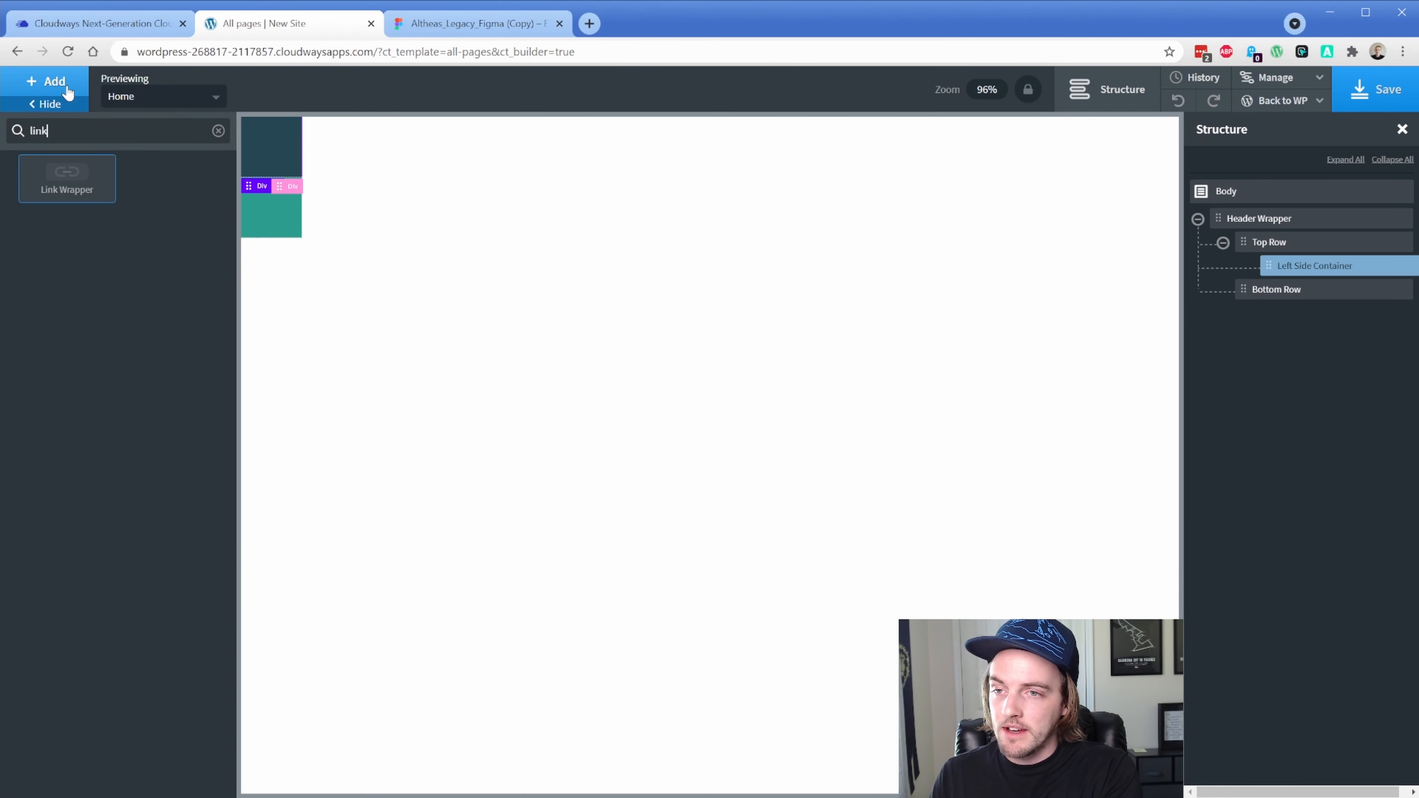
key("Return")
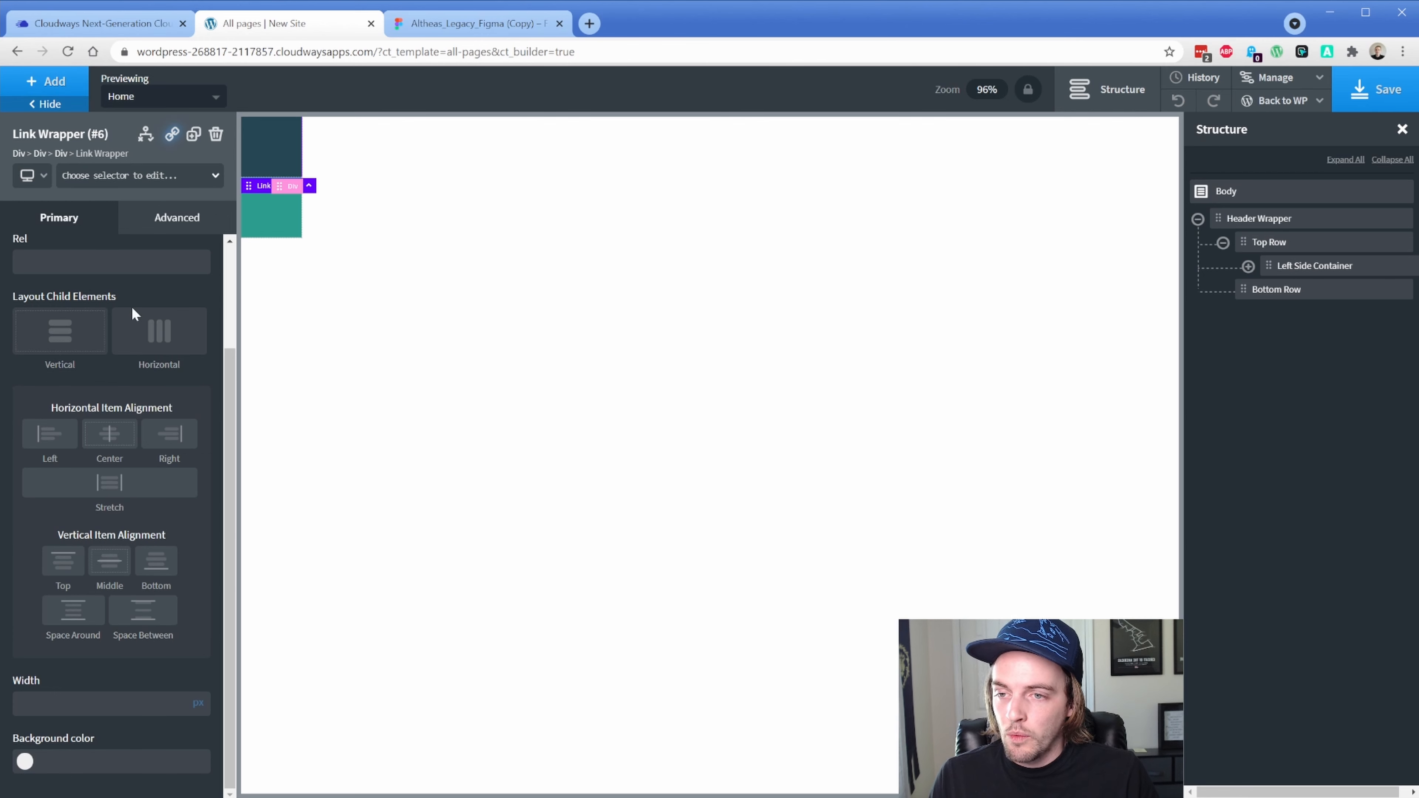
left_click(152, 334)
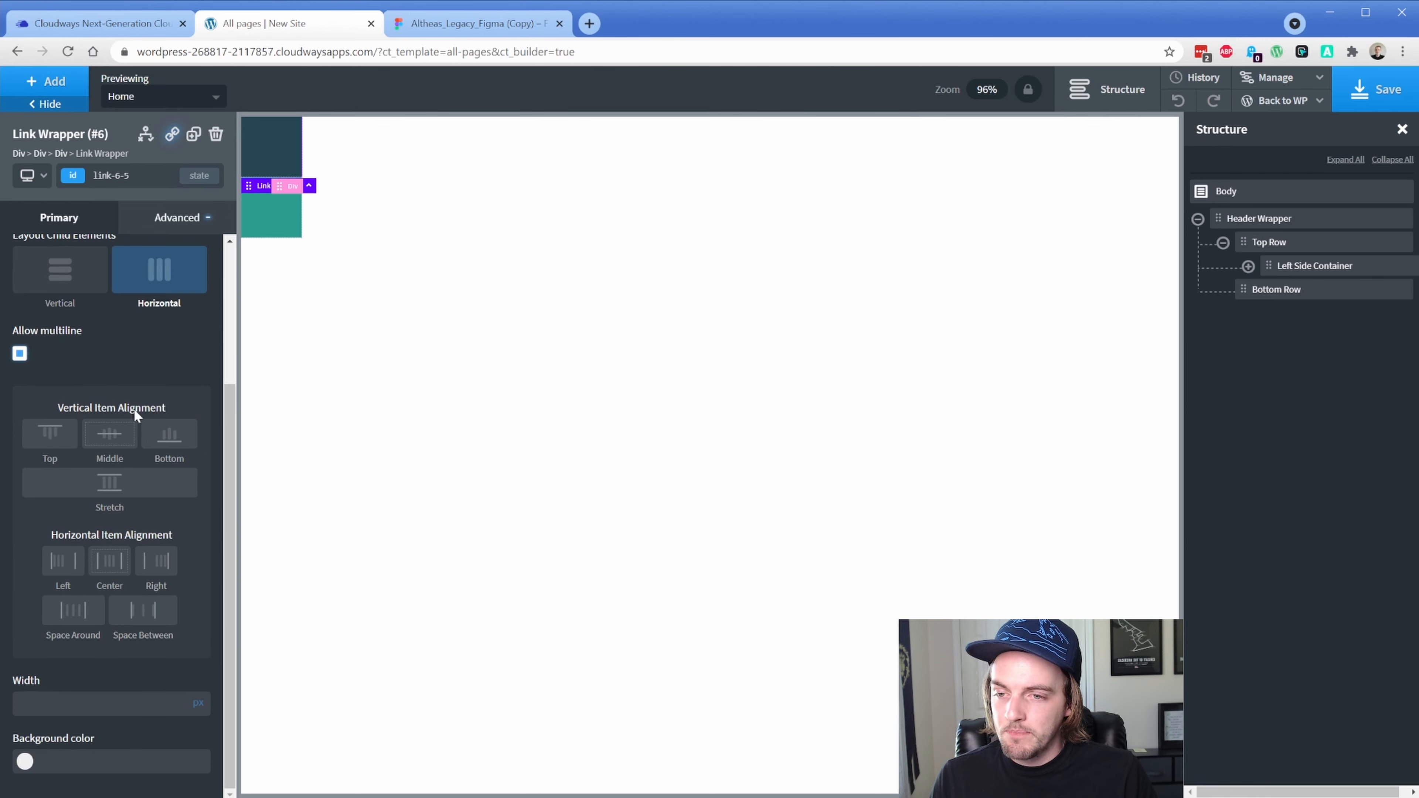
left_click(128, 434)
Centre the Link Wrapper's contents horizontally and add an Icon element inside it
left_click(122, 573)
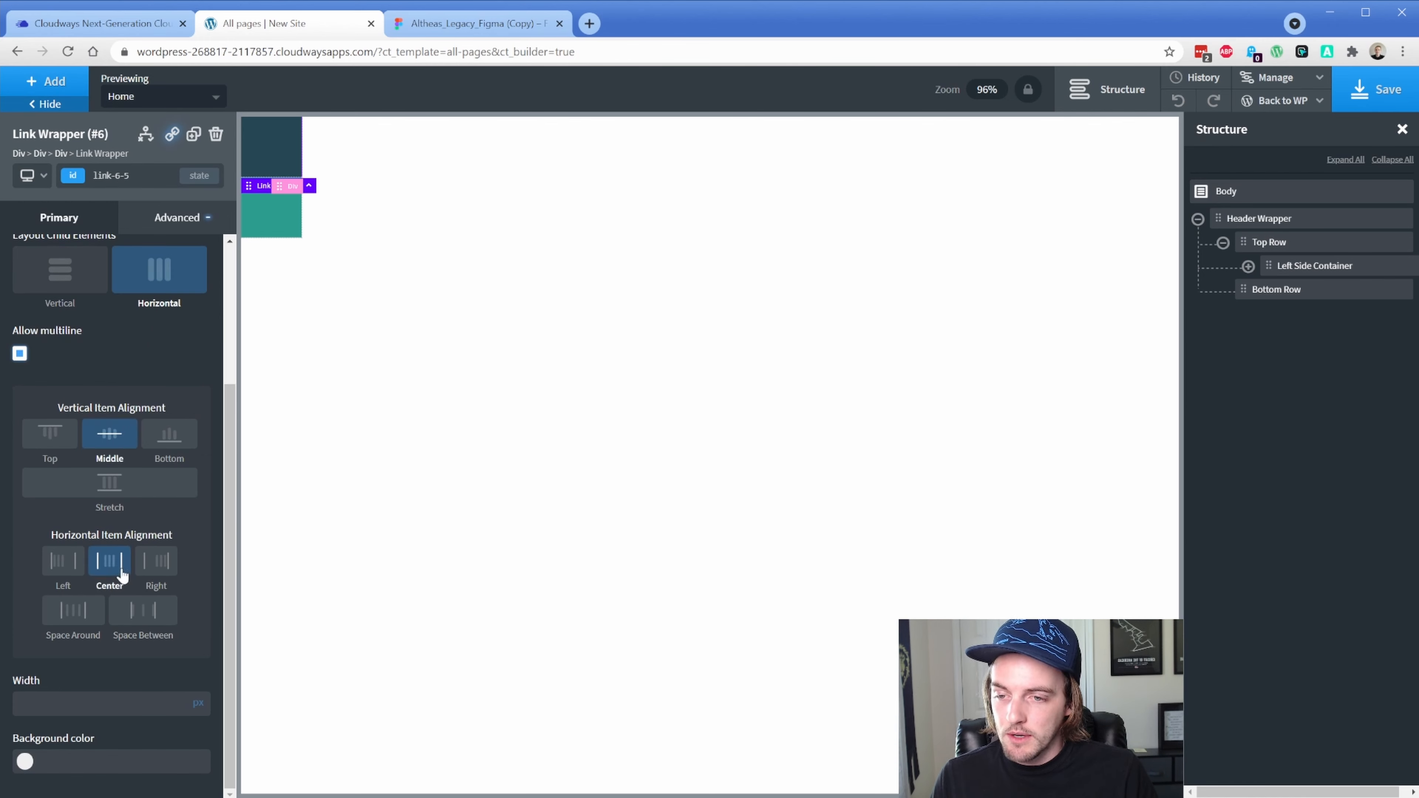
left_click(60, 89)
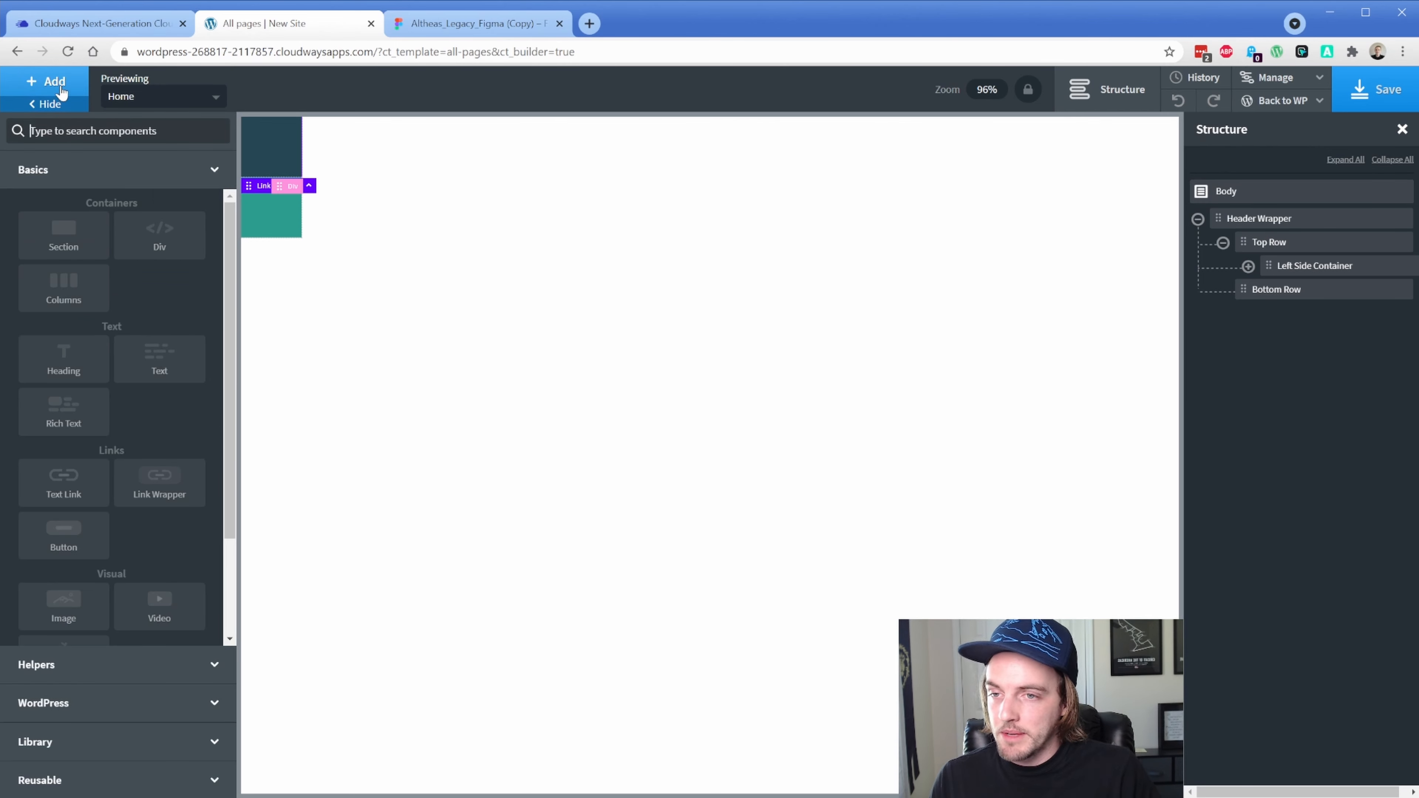
type("ico")
key("Return")
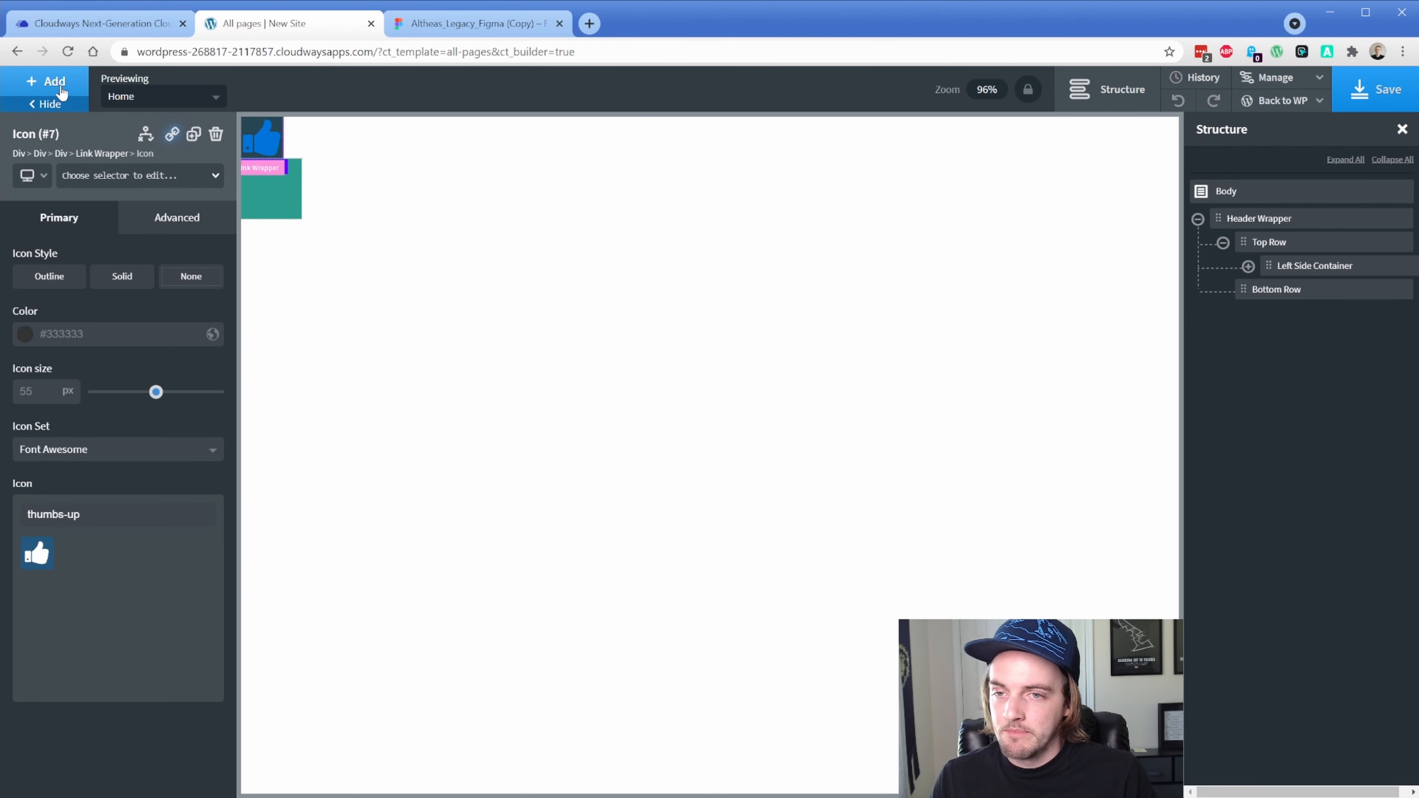
Set the icon to the envelope-o symbol and colour it white
key("ctrl+a")
type("env")
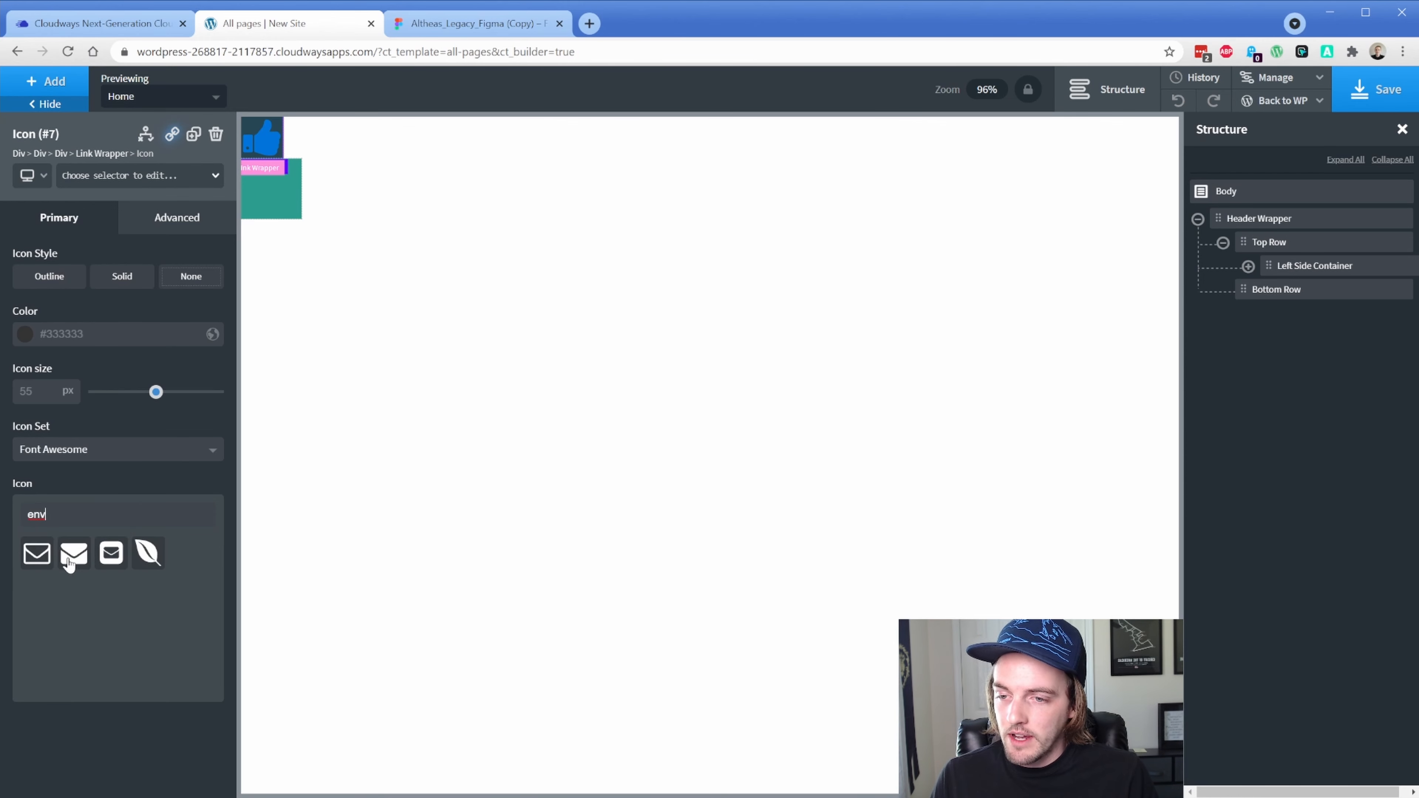
left_click(45, 558)
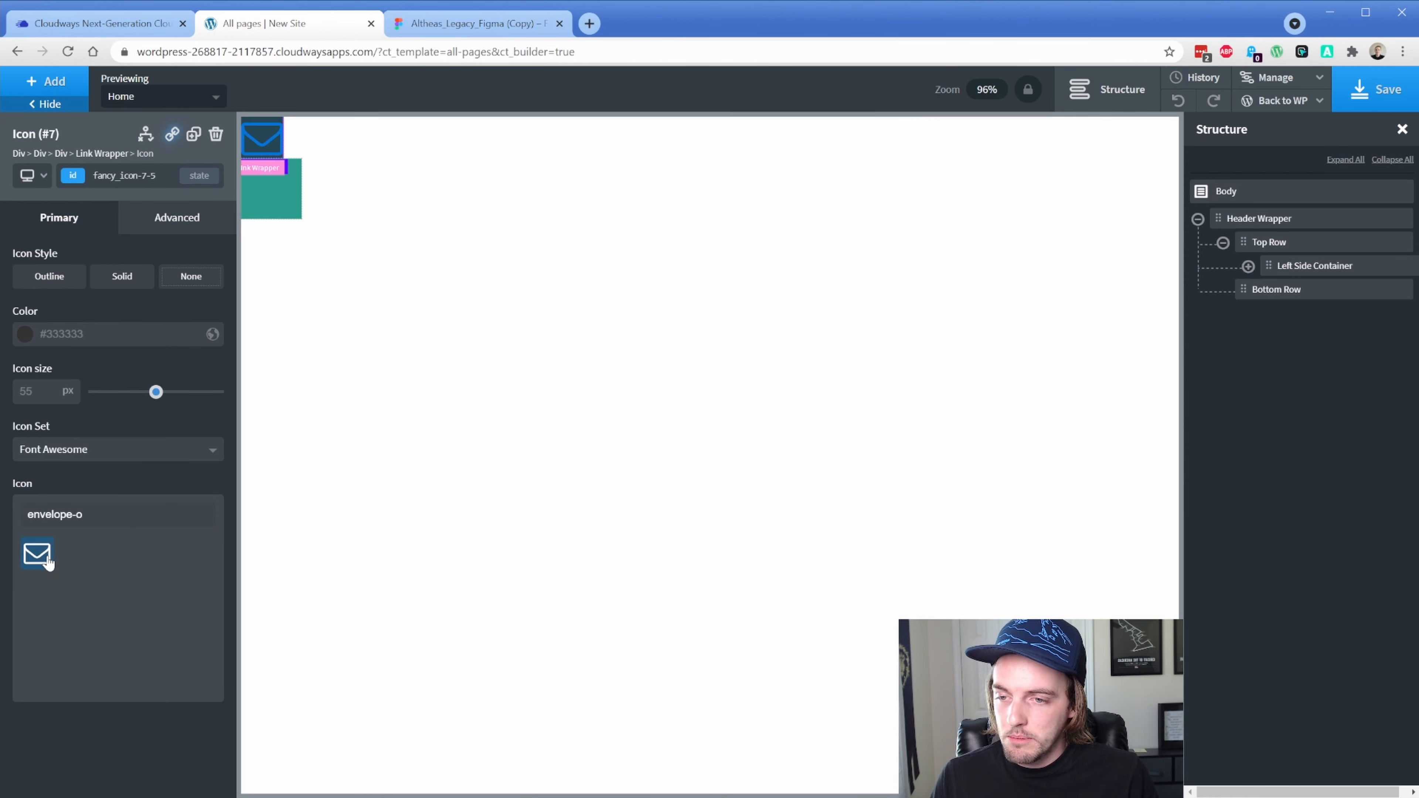
left_click(25, 334)
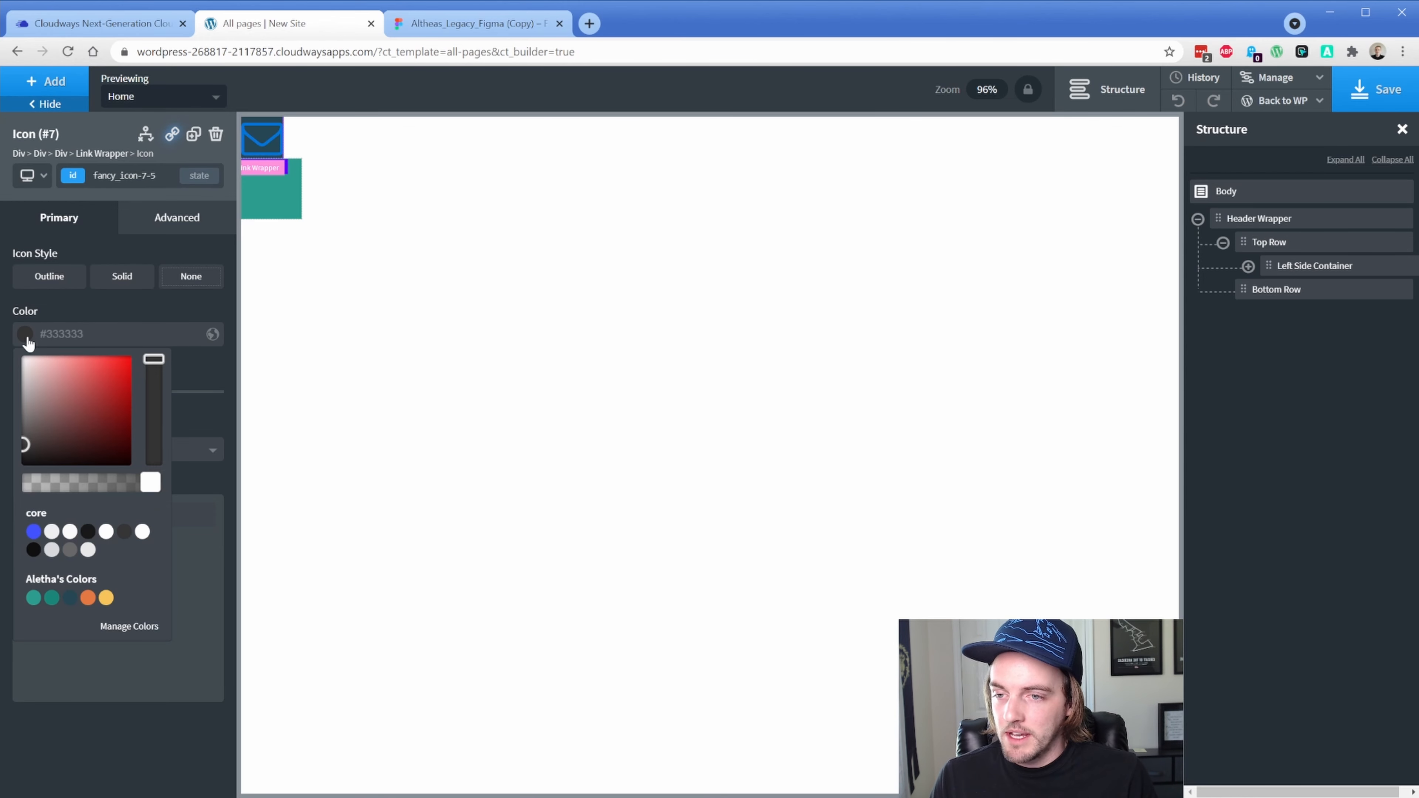
left_click_drag(34, 394, 27, 352)
left_click(30, 105)
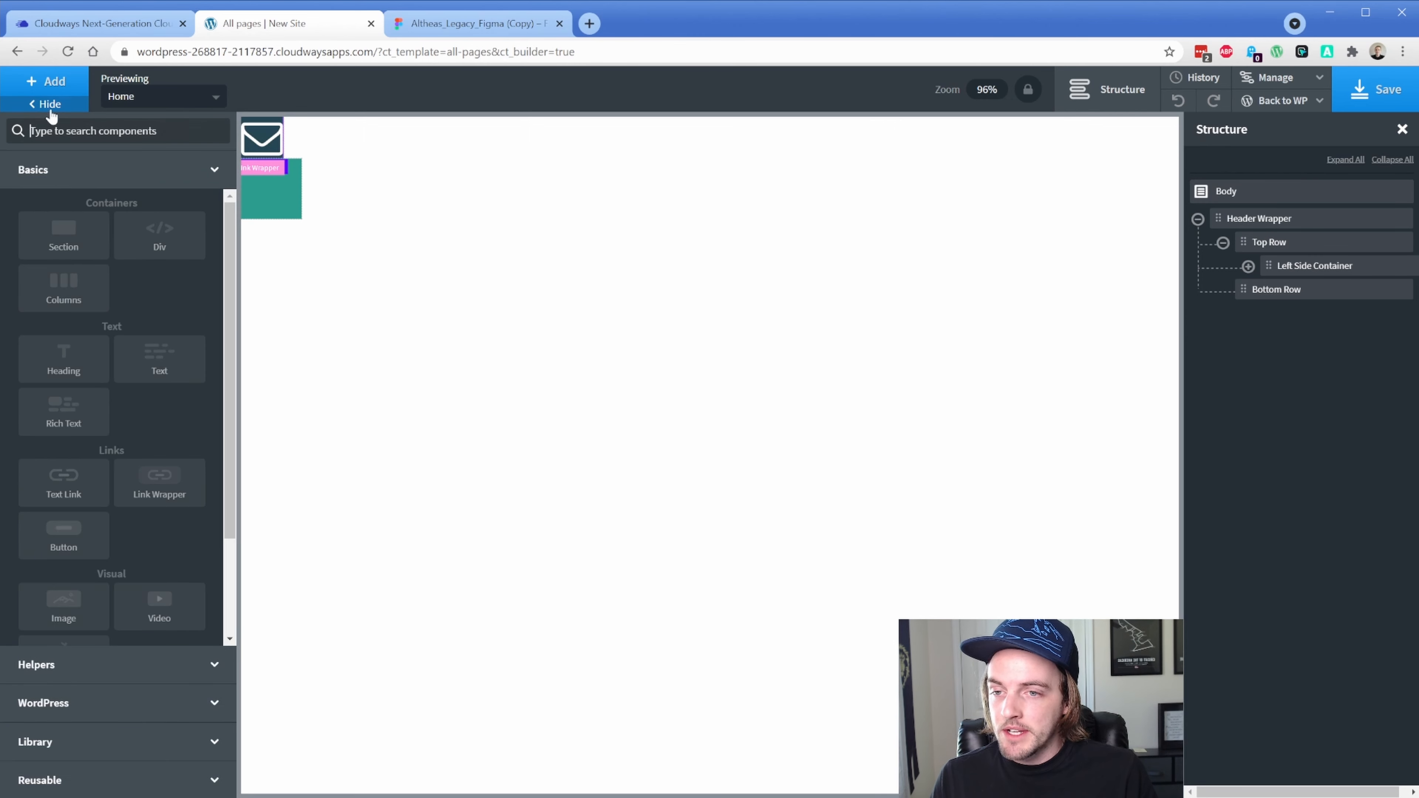
Add a white (#ffffff) text block beside the envelope icon and enter the contact phone number
left_click(158, 357)
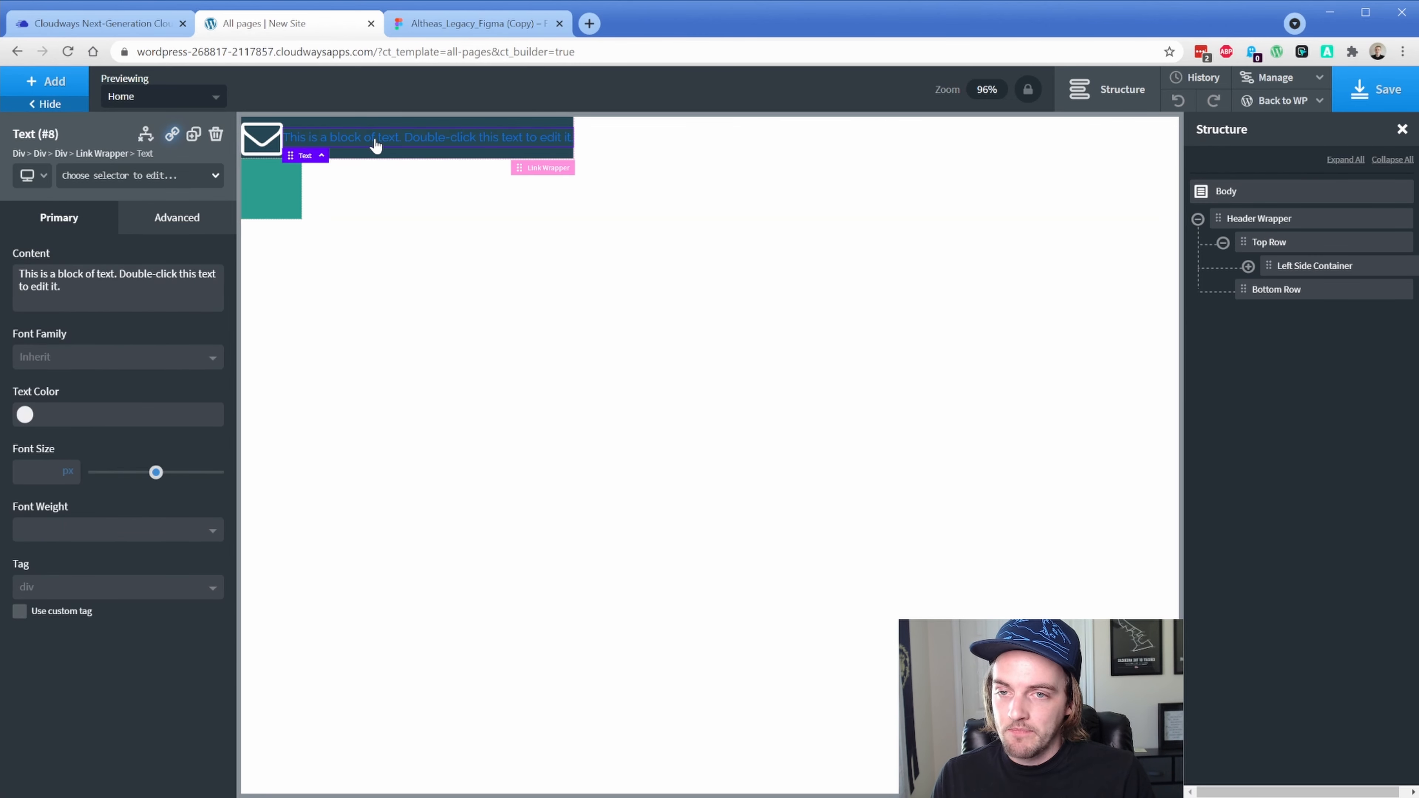
left_click(25, 414)
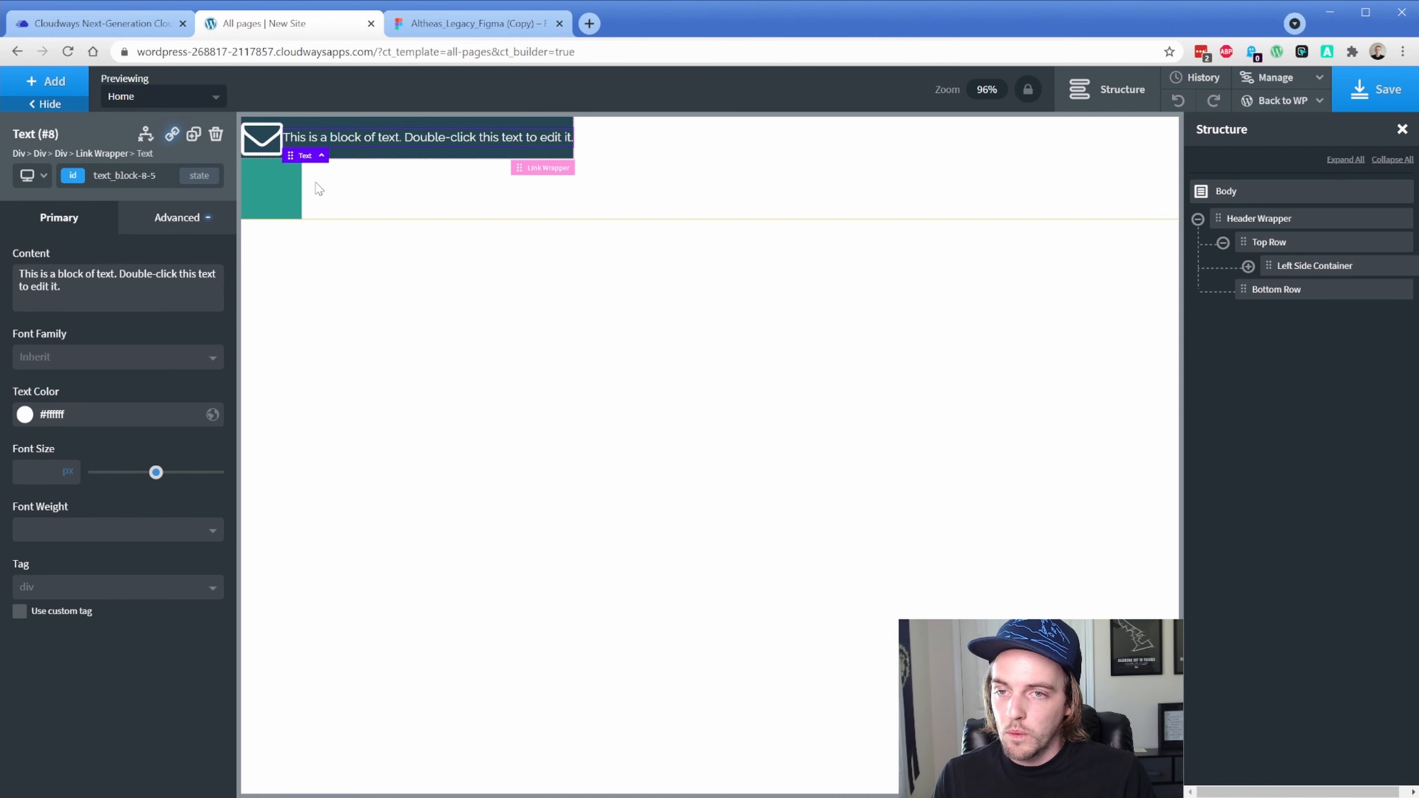
double_click(358, 140)
type("(850) 555-")
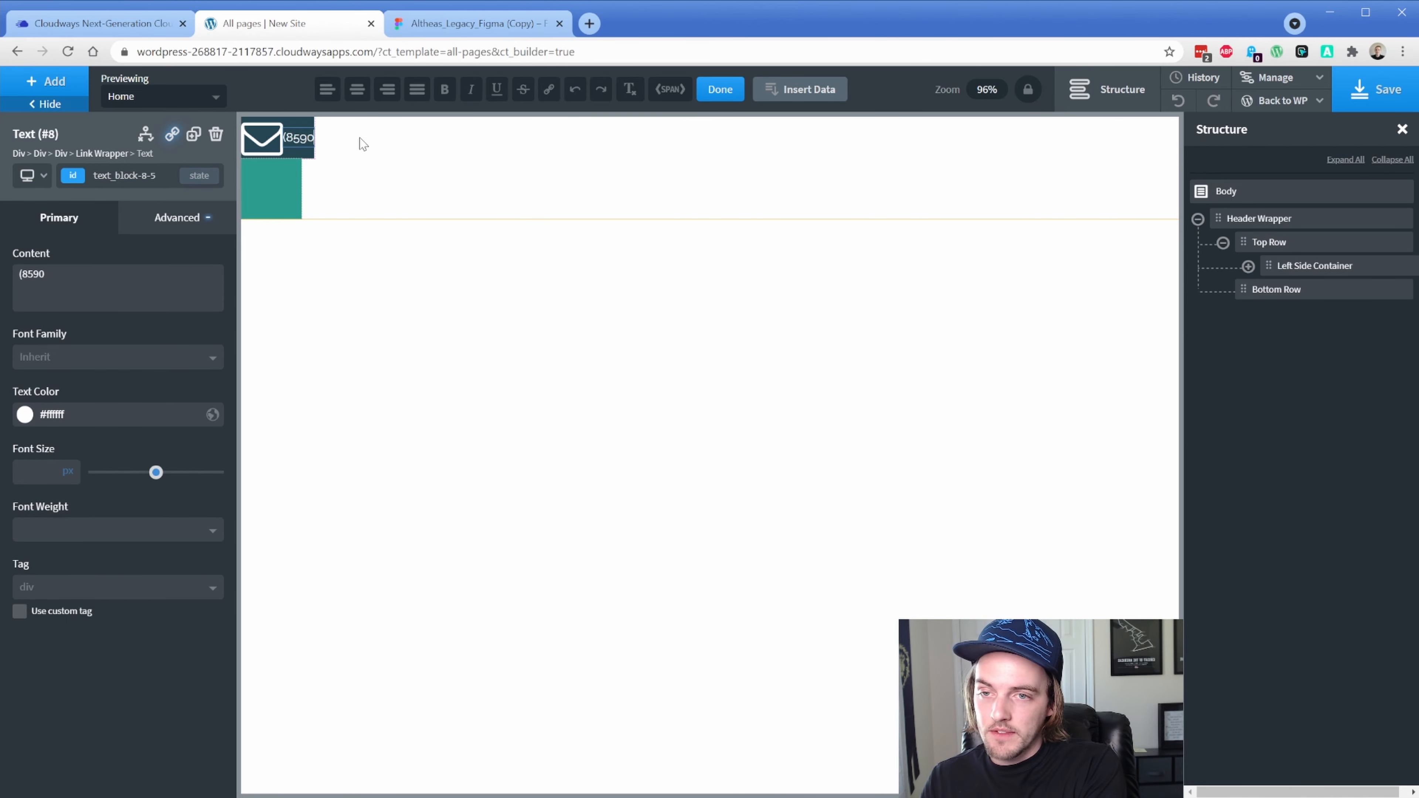
type("1234")
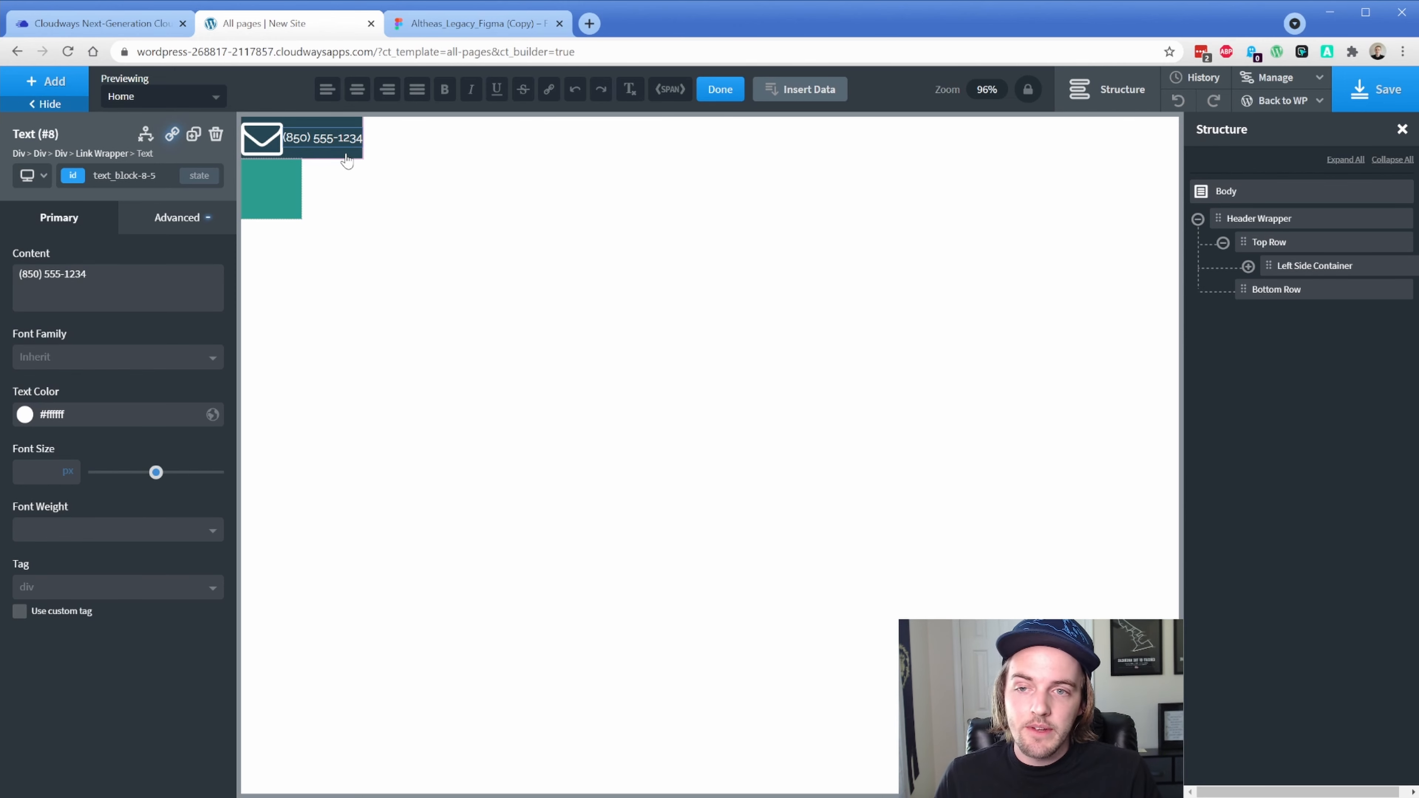
Set Top Row's width to 100%
left_click(1267, 244)
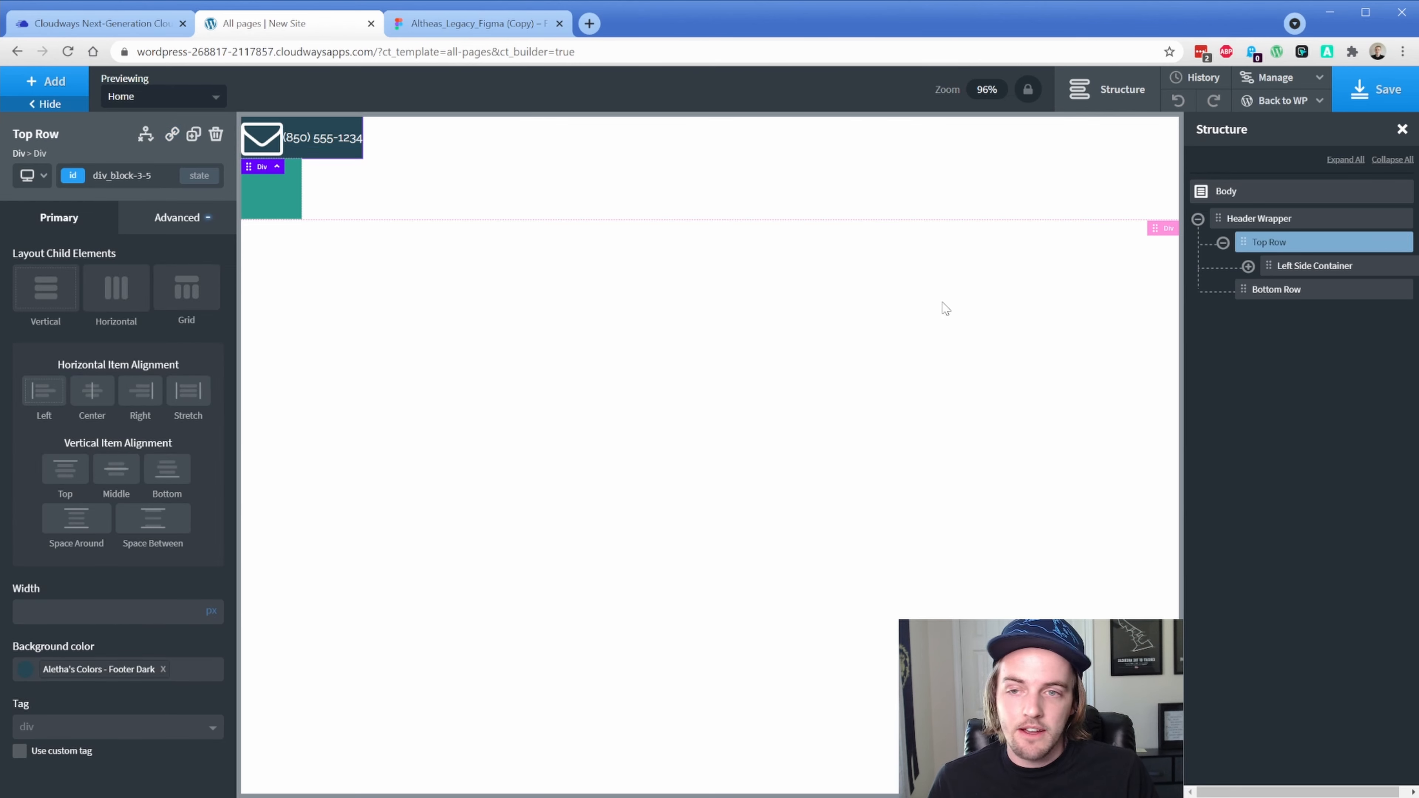
left_click(211, 610)
left_click(212, 622)
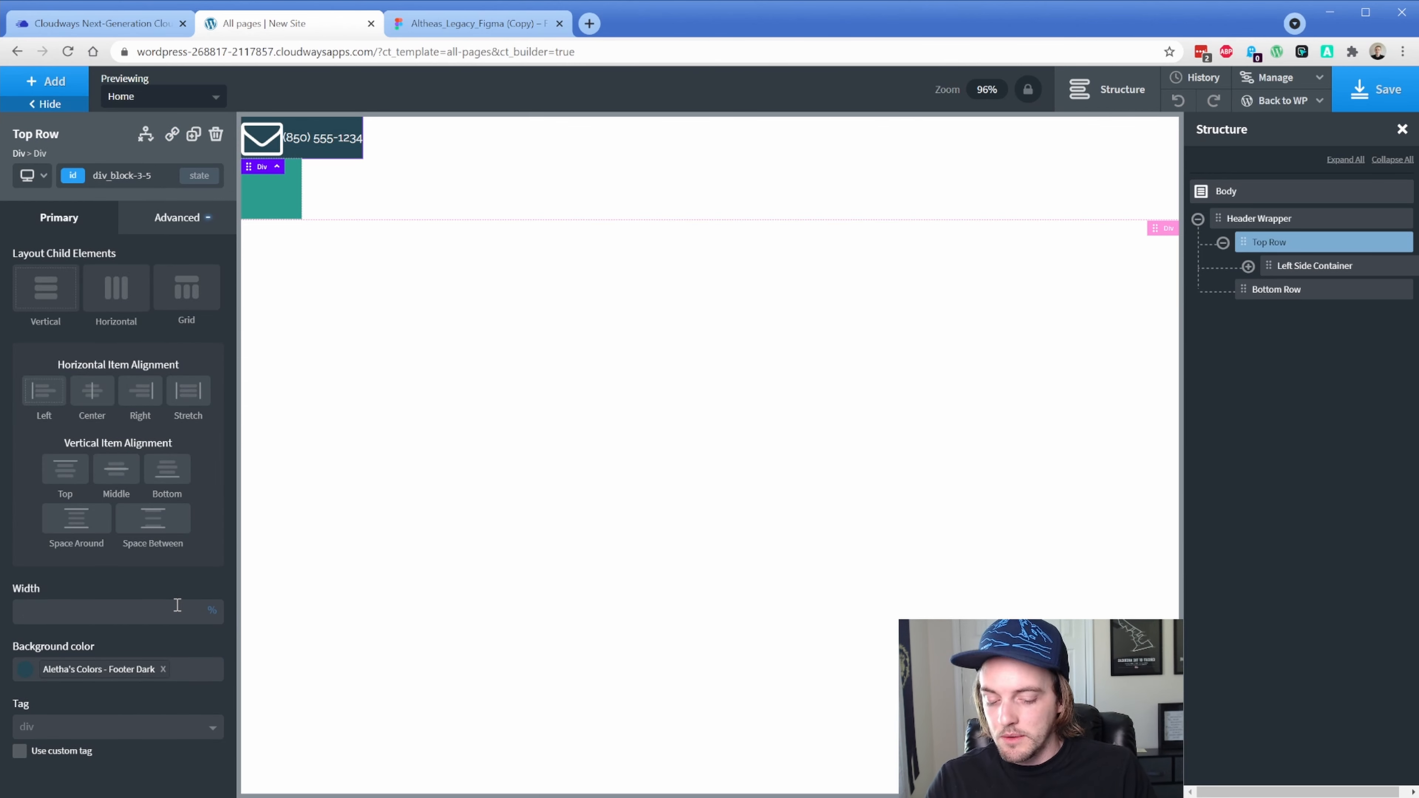
type("100")
Set Bottom Row's width to 100%
left_click(1276, 302)
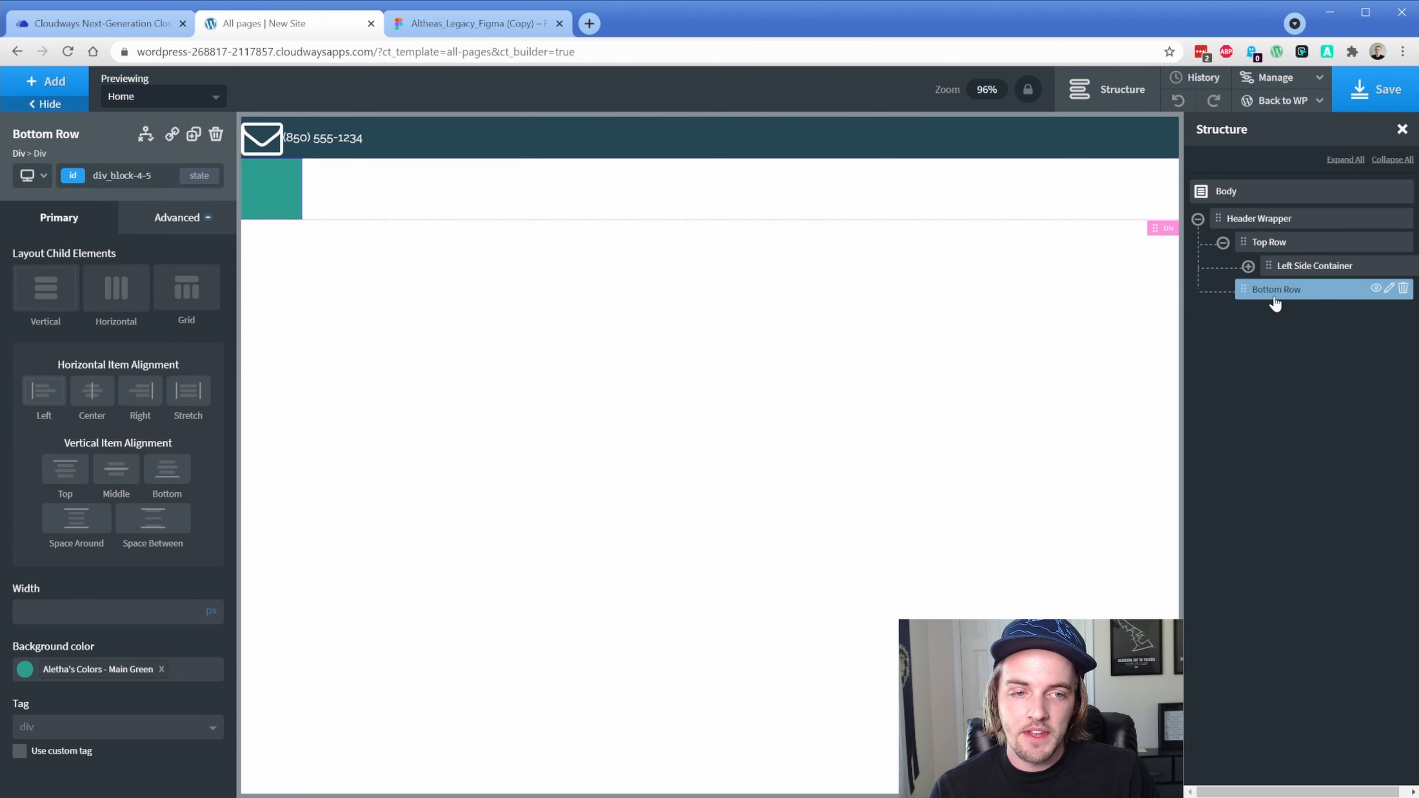
left_click(211, 611)
left_click(212, 621)
type("100")
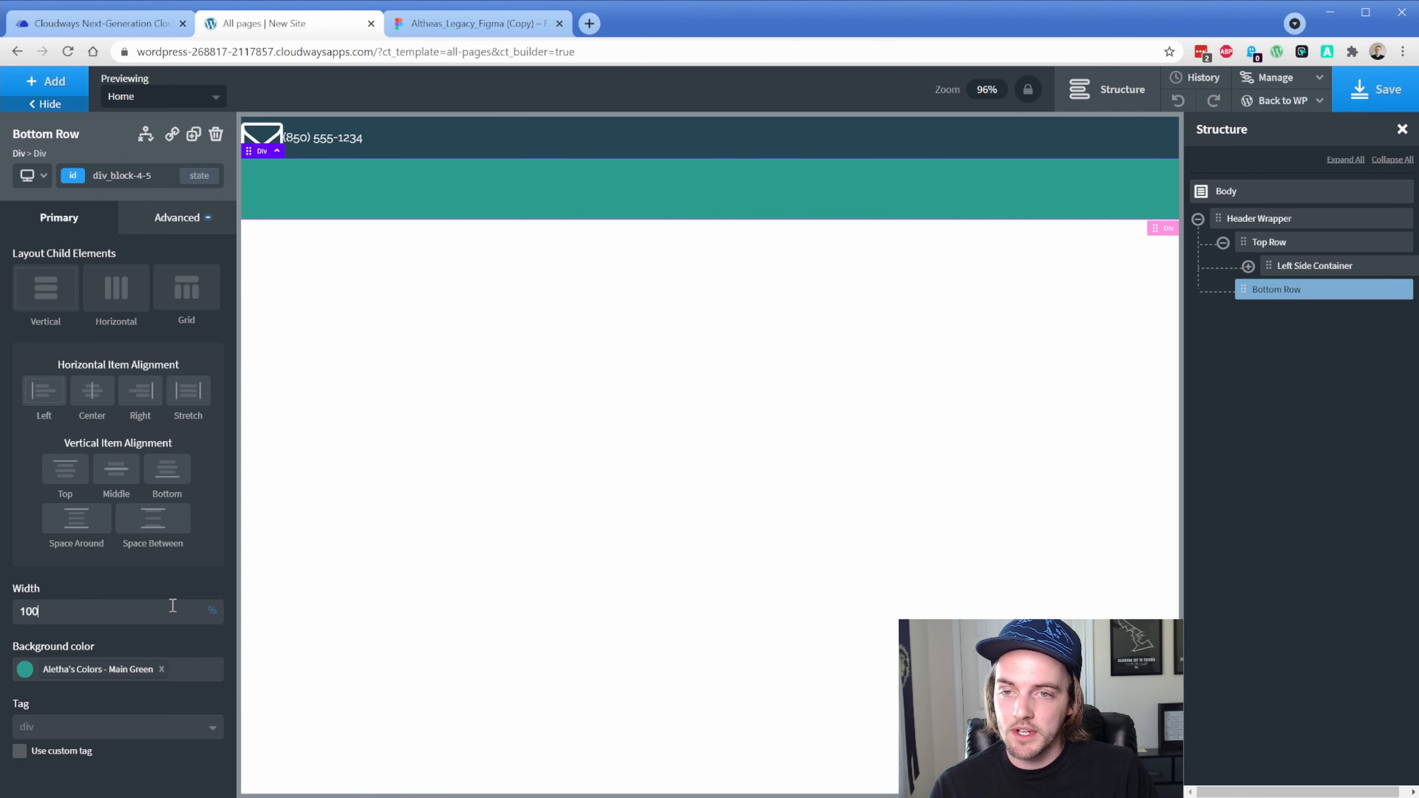
mouse_move(216, 612)
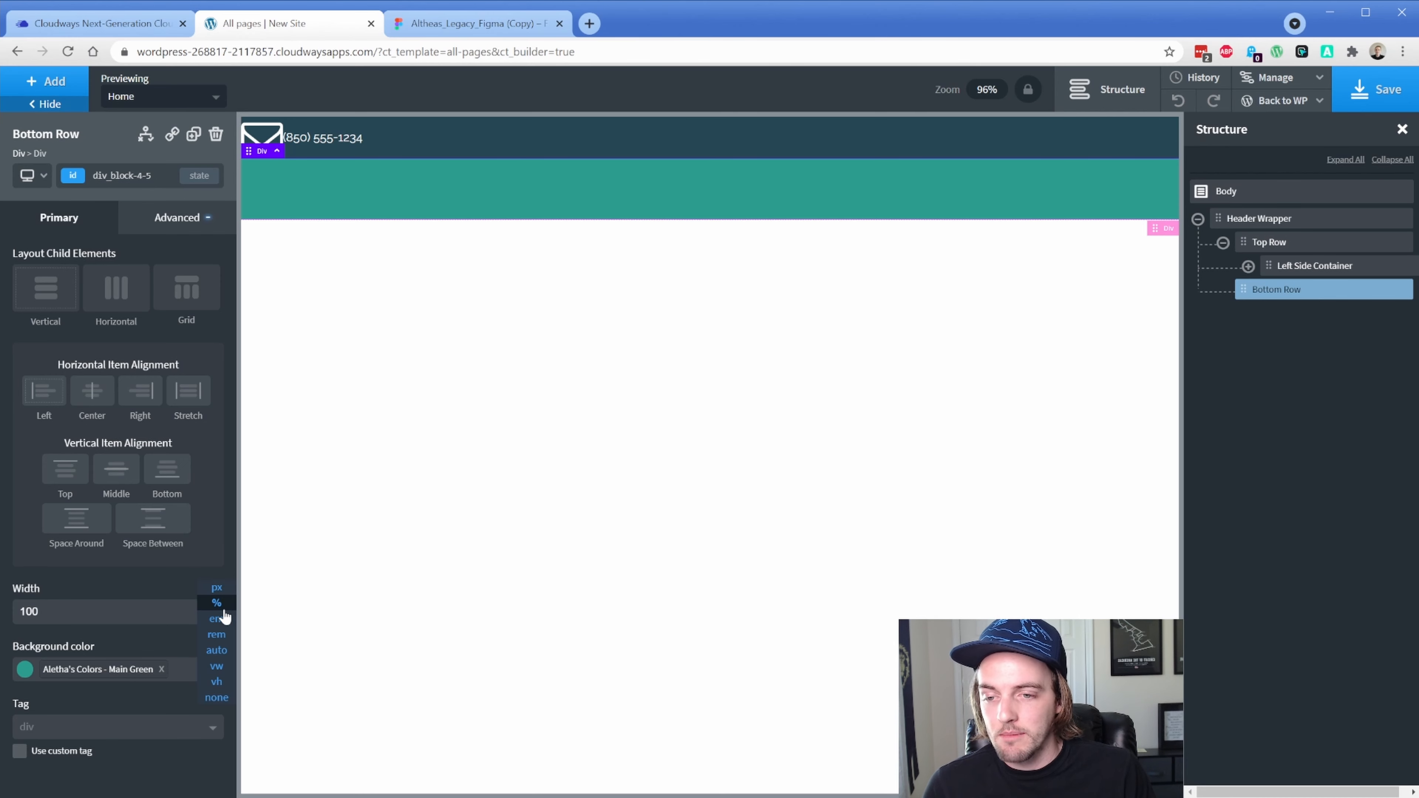
left_click(164, 612)
left_click(164, 613)
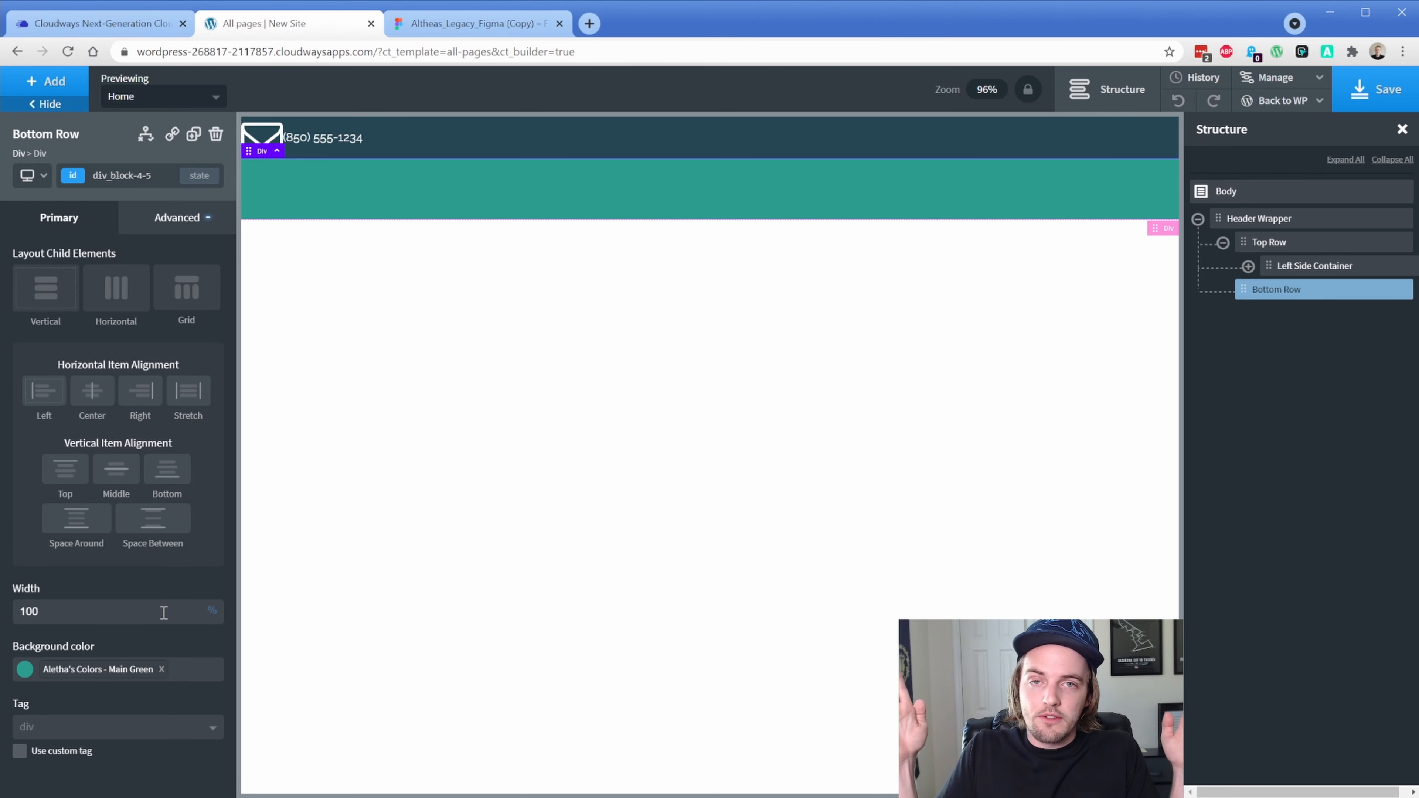
Save the page and open the live front-end preview
left_click(1369, 100)
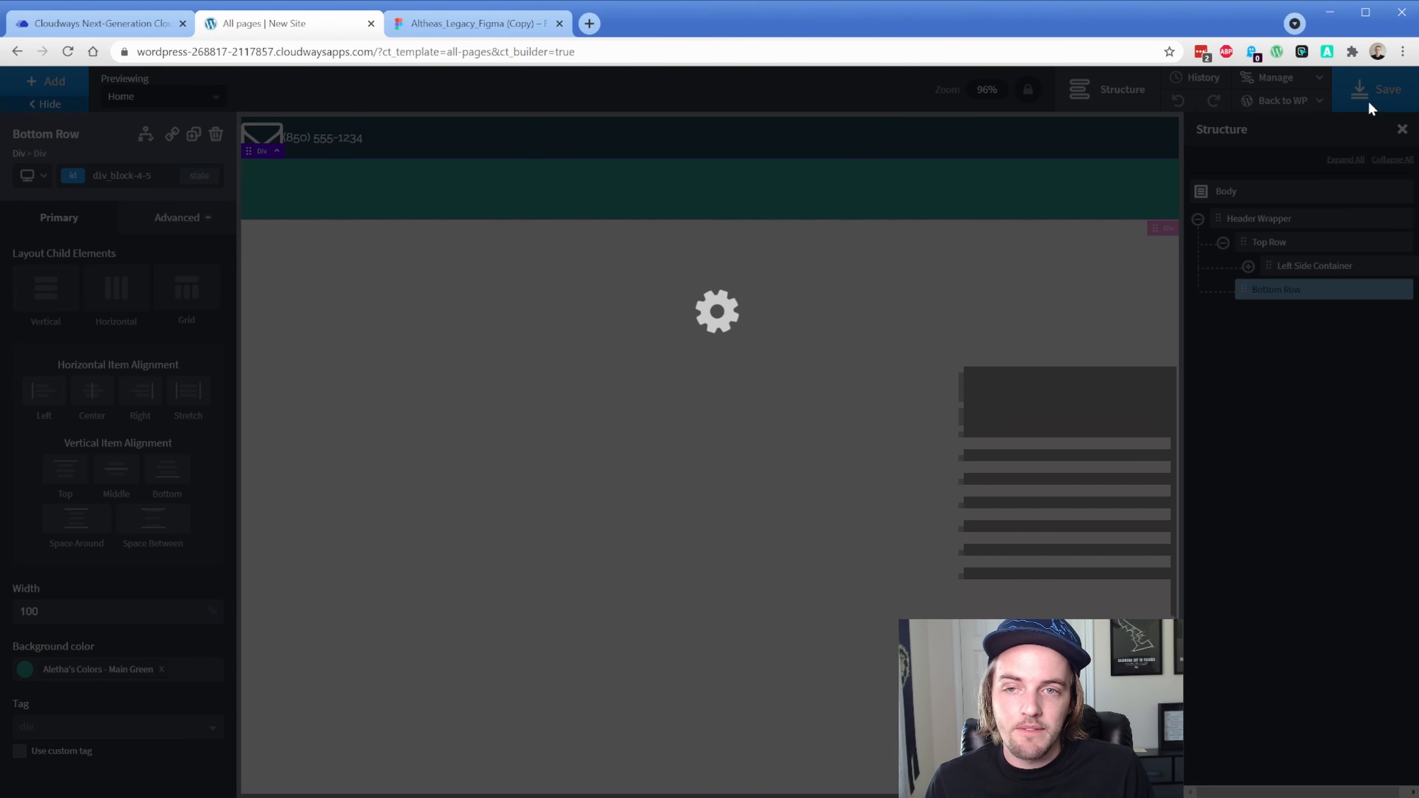
mouse_move(1302, 100)
left_click(1263, 152)
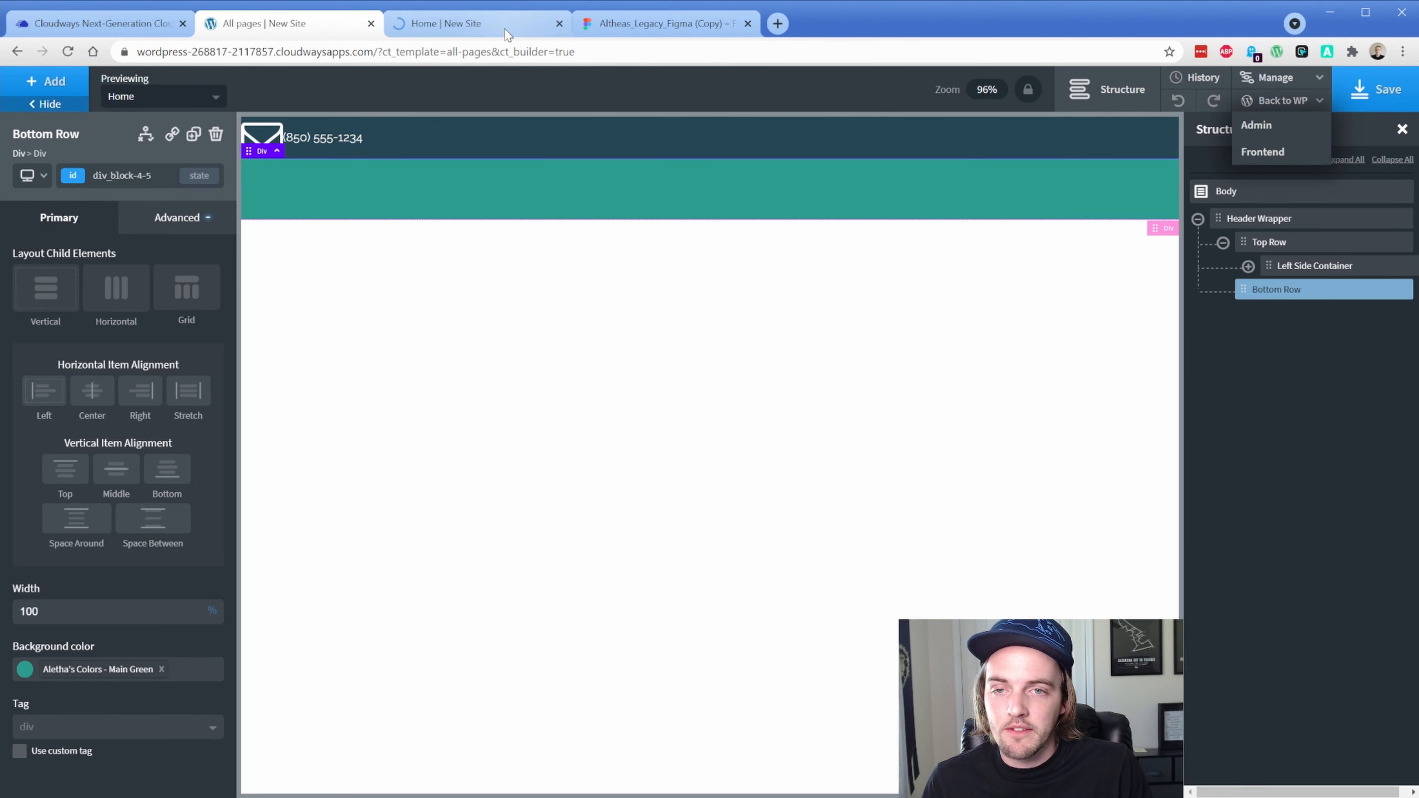
left_click(506, 28)
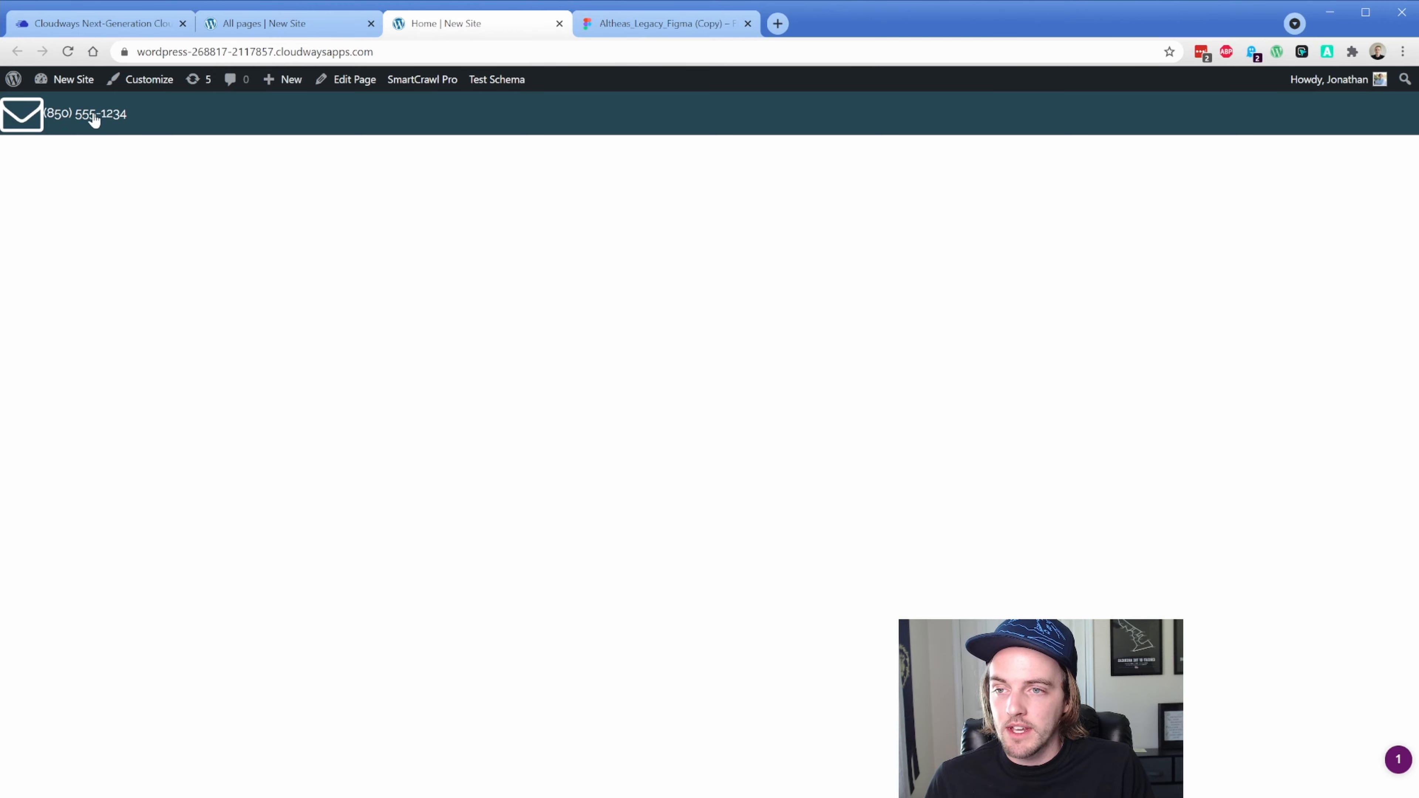
Compare the live header with the Figma design, then close the preview
left_click(644, 25)
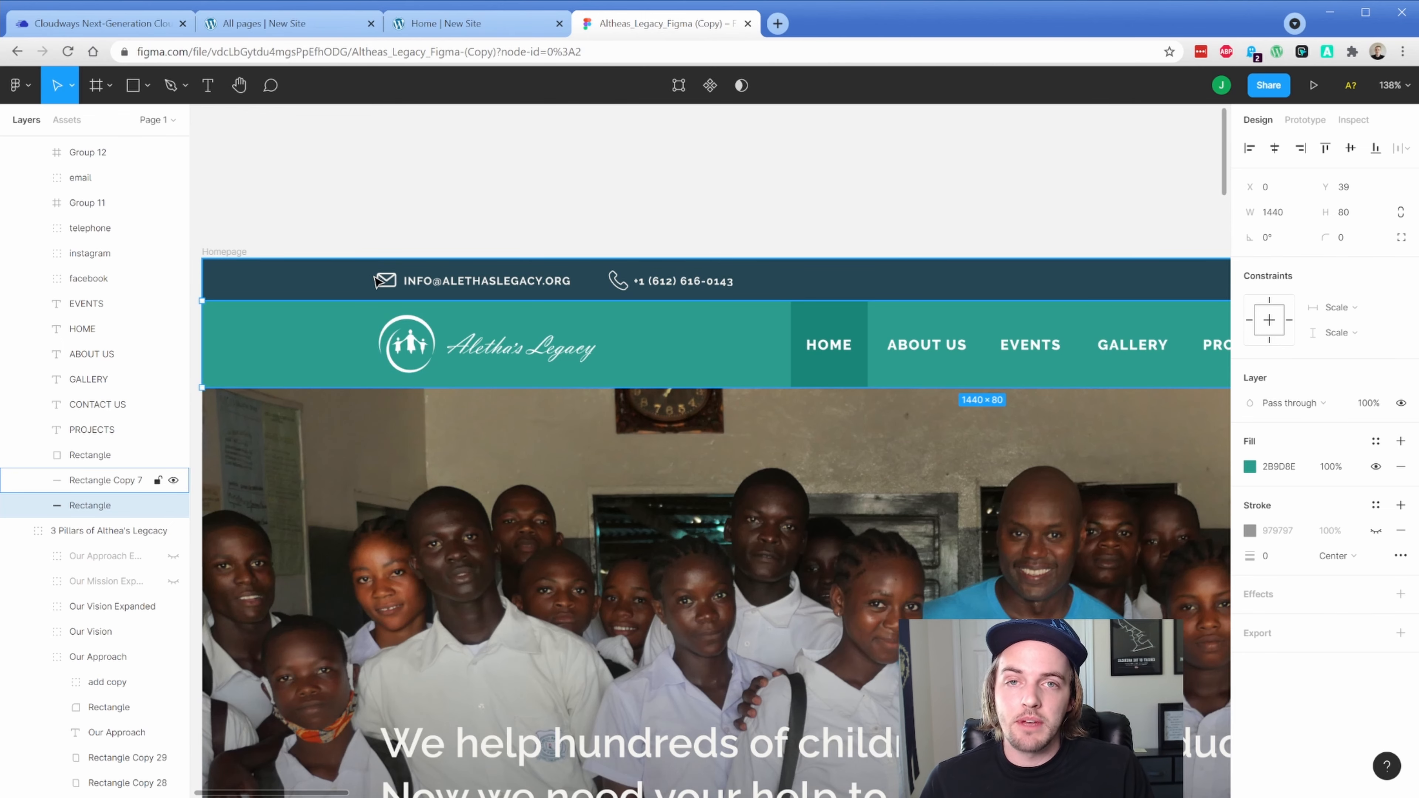
left_click(450, 27)
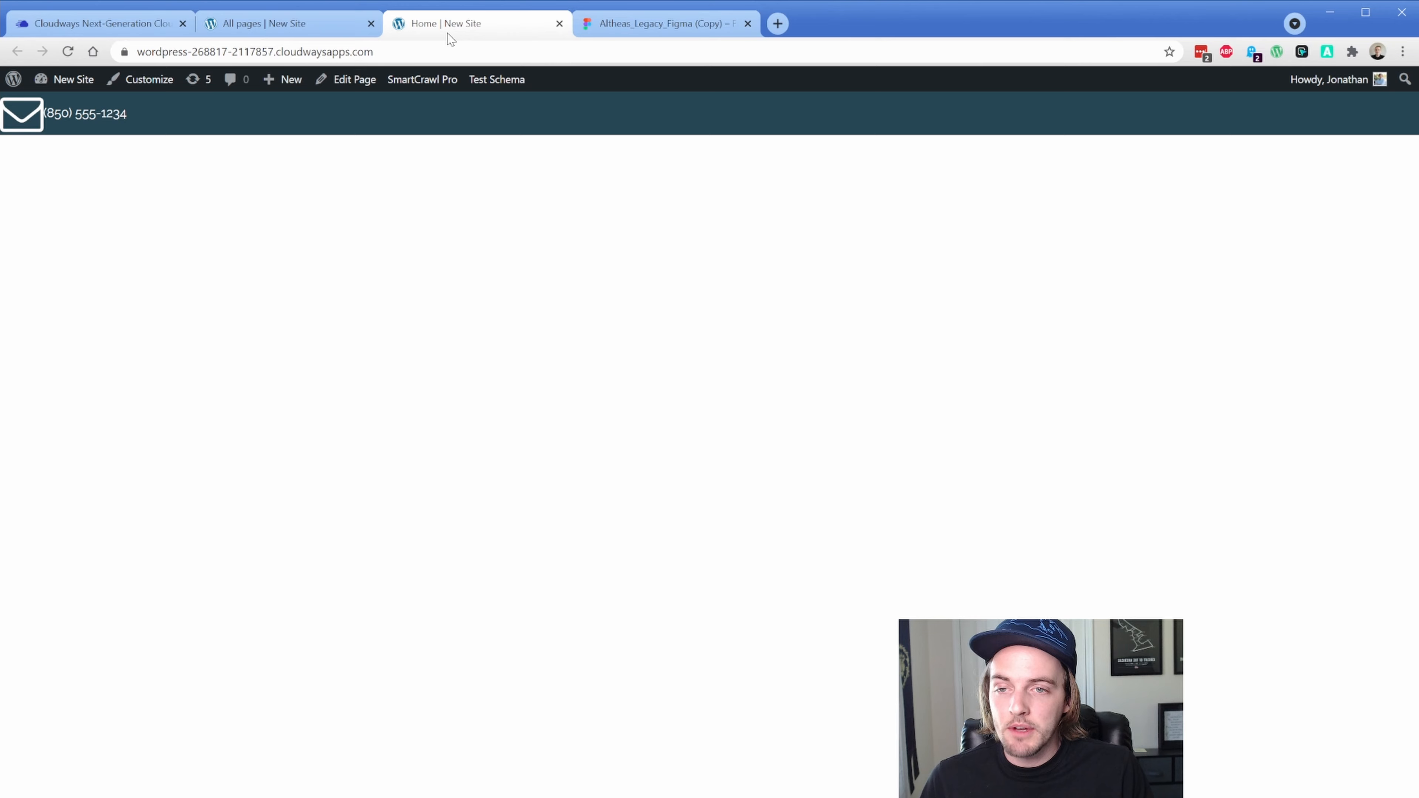
left_click(329, 30)
left_click(559, 24)
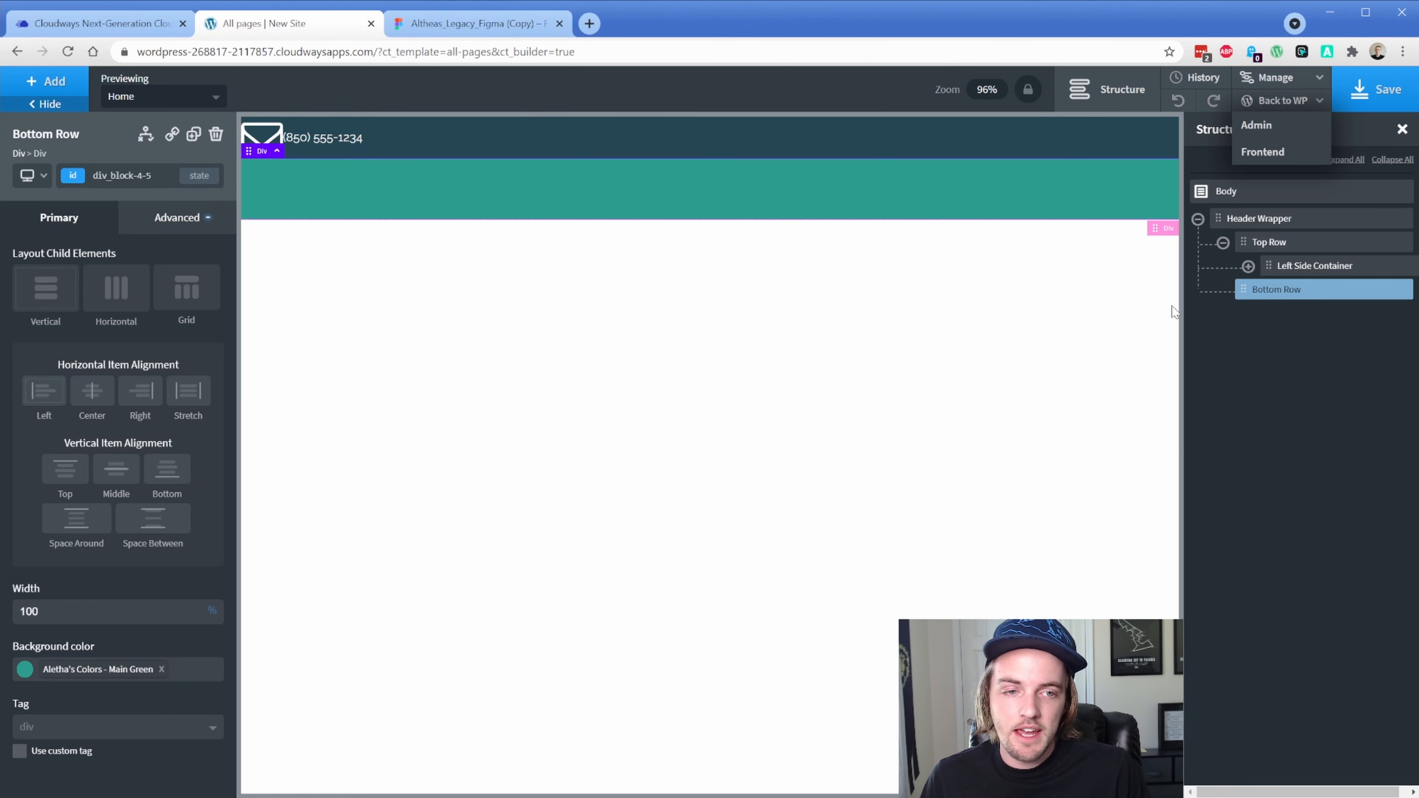
Create the class al-div-pw on Top Row and make it the active selector
left_click(1263, 246)
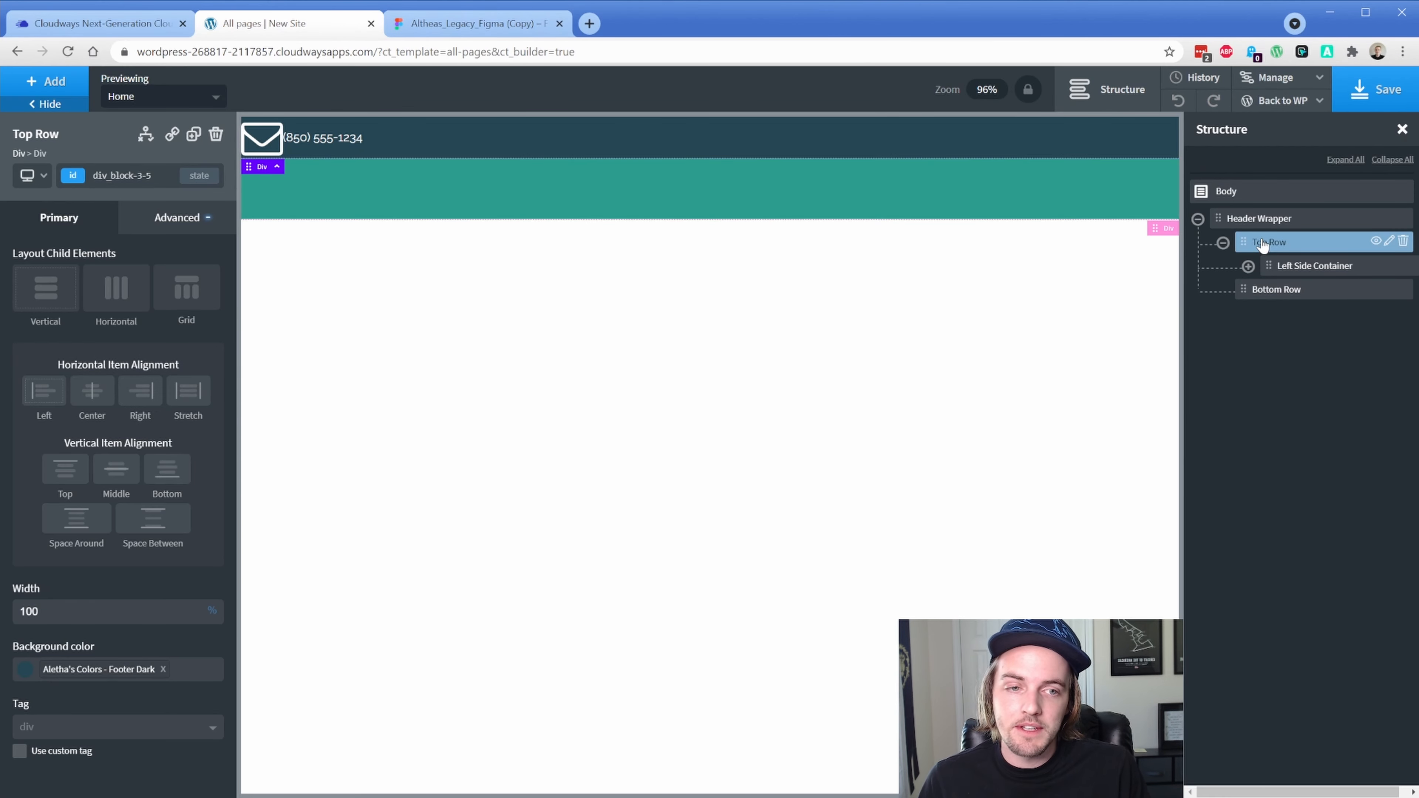
left_click(79, 186)
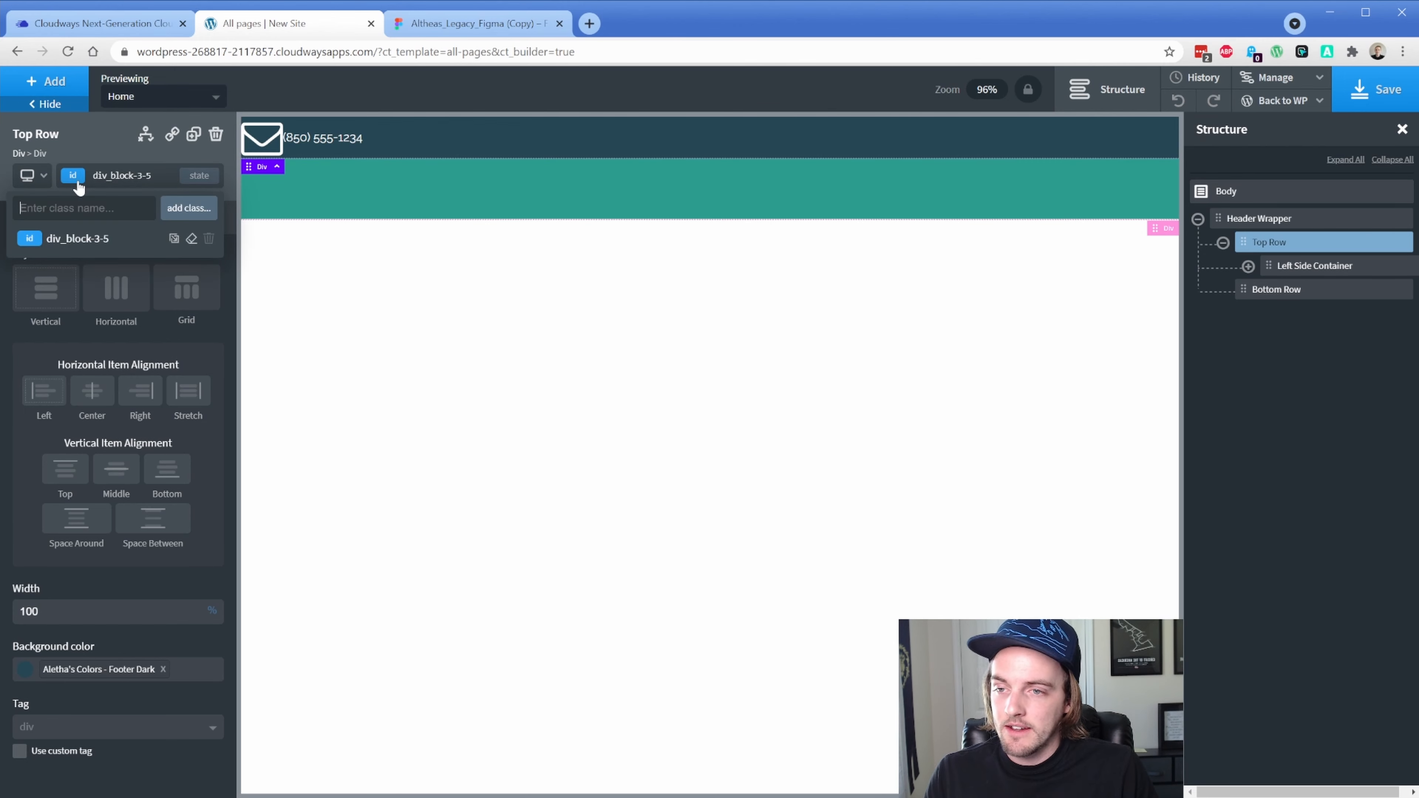
type("al-")
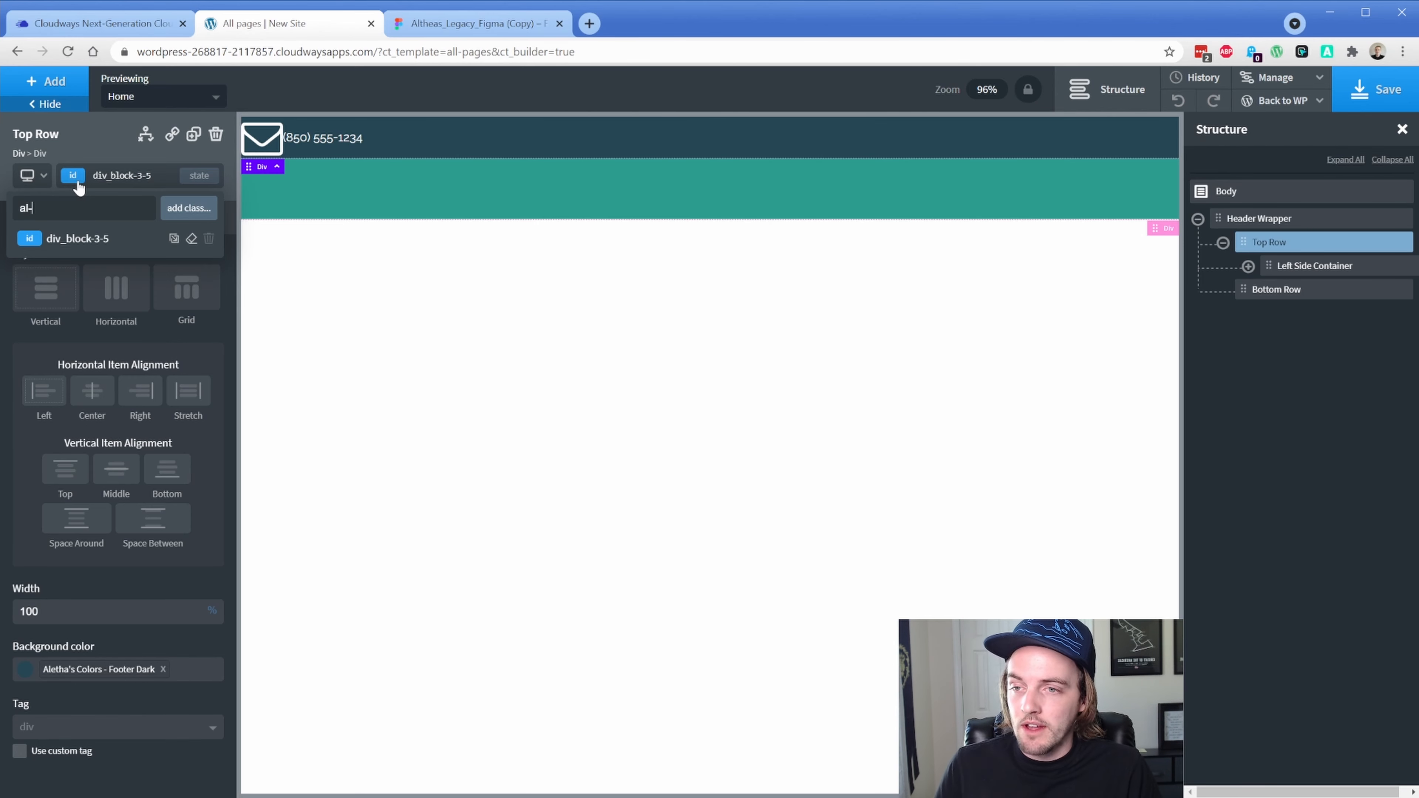
type("div")
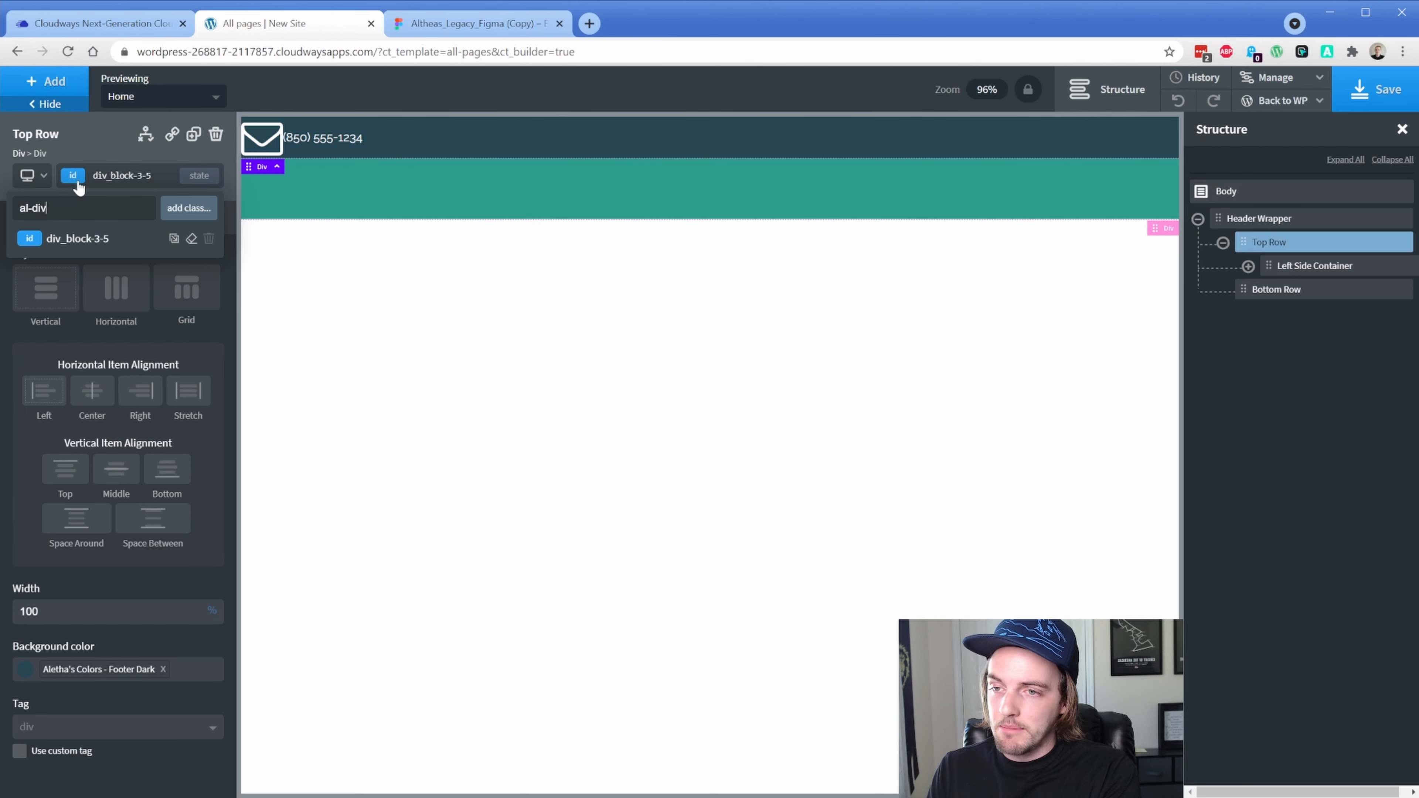
type("-")
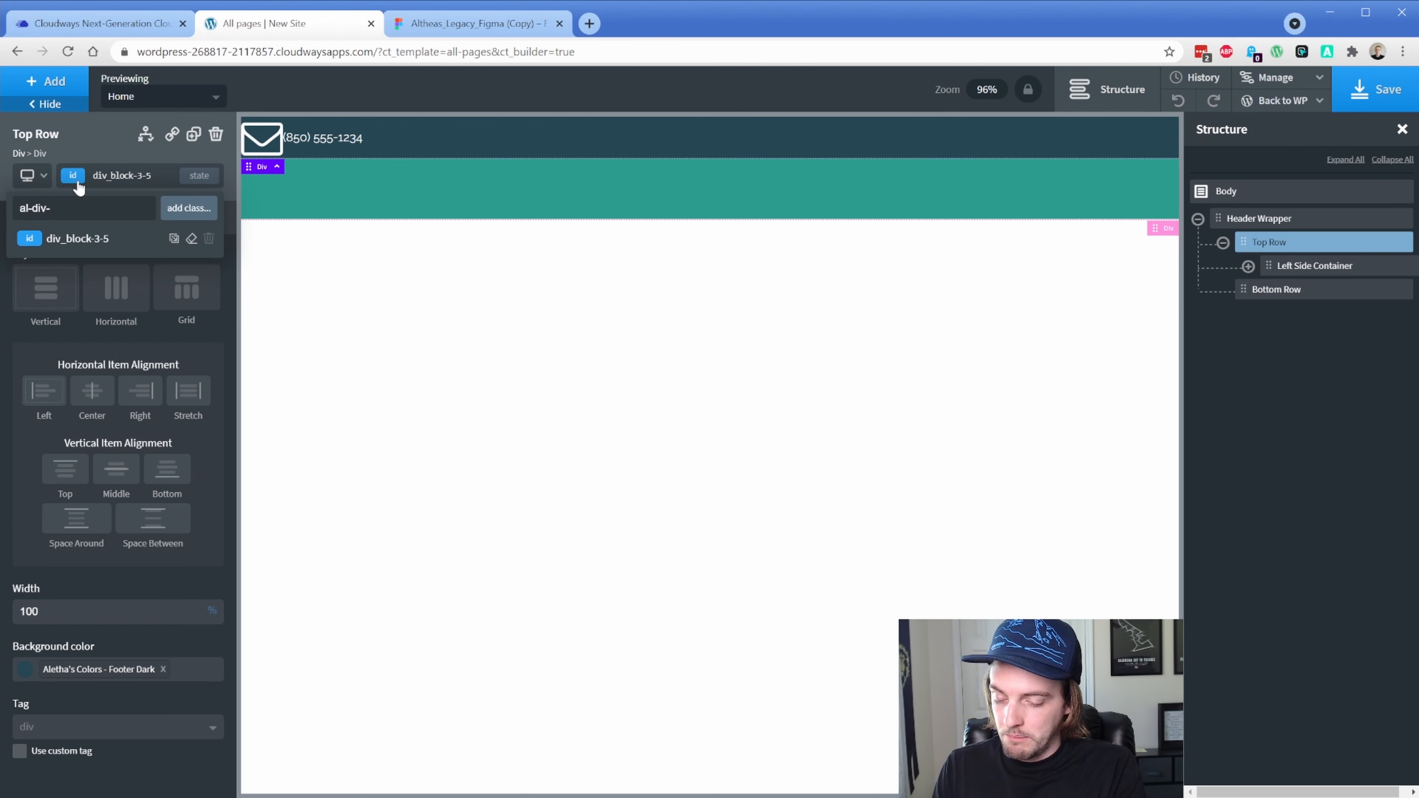
type("pw")
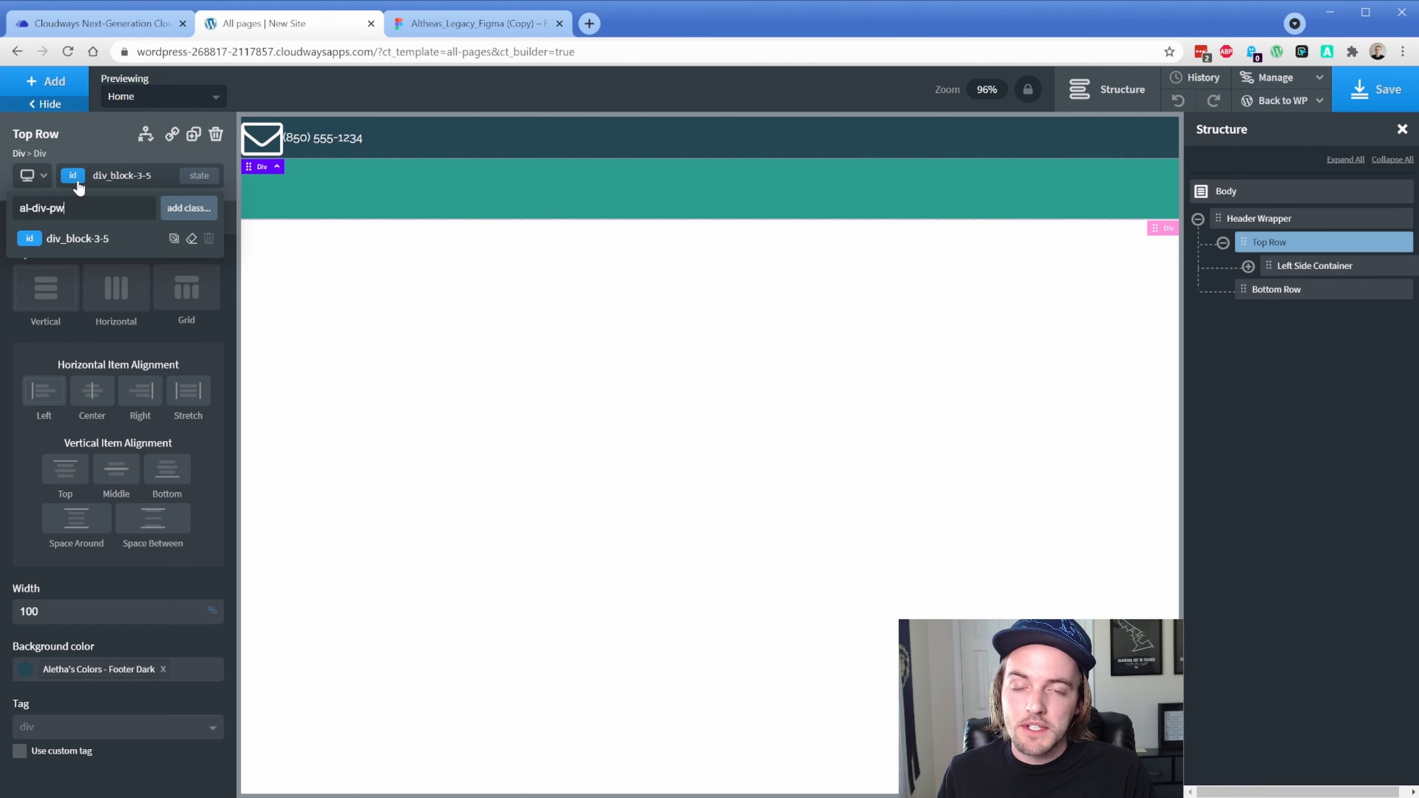
key("Return")
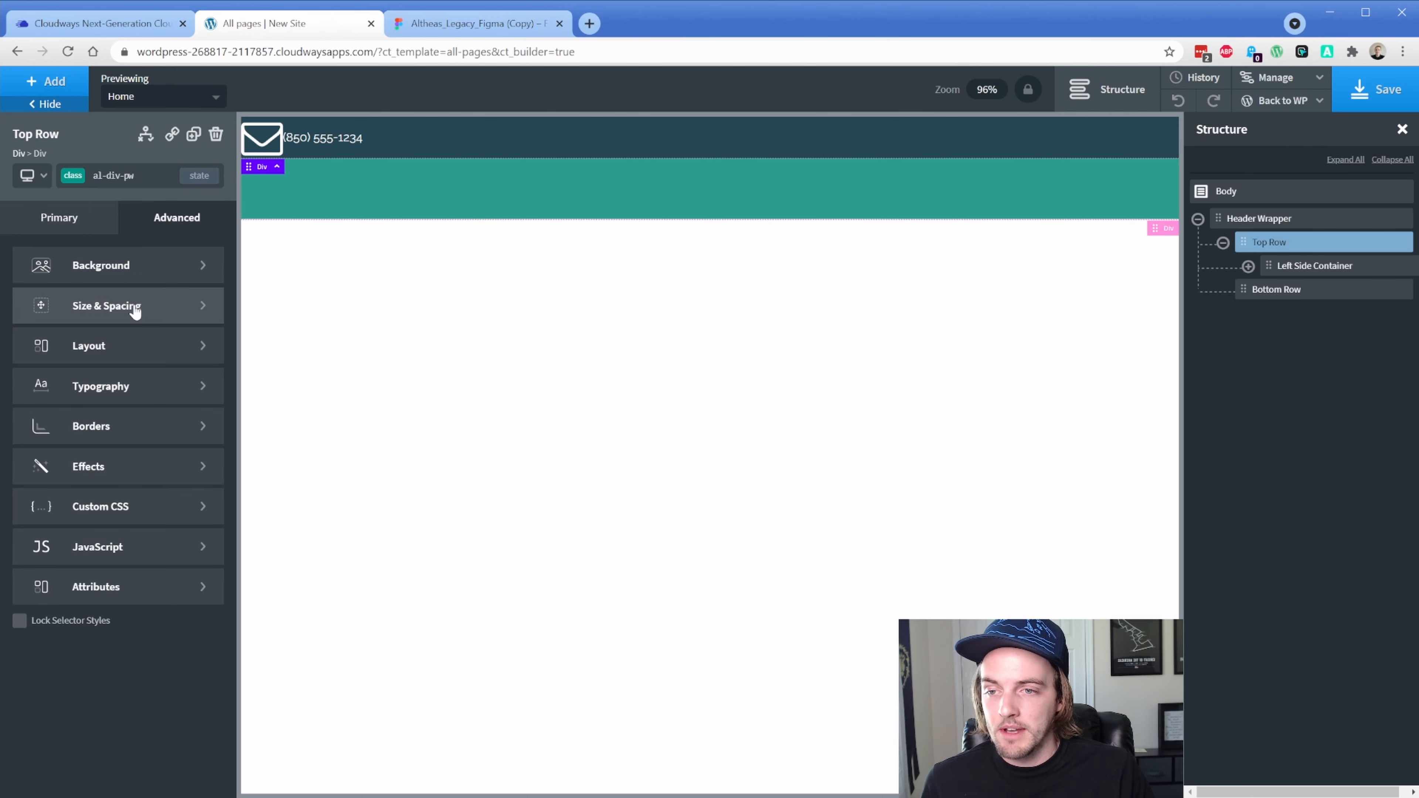
Give the al-div-pw class a width of 100% and a max-width of 1220px
left_click(132, 315)
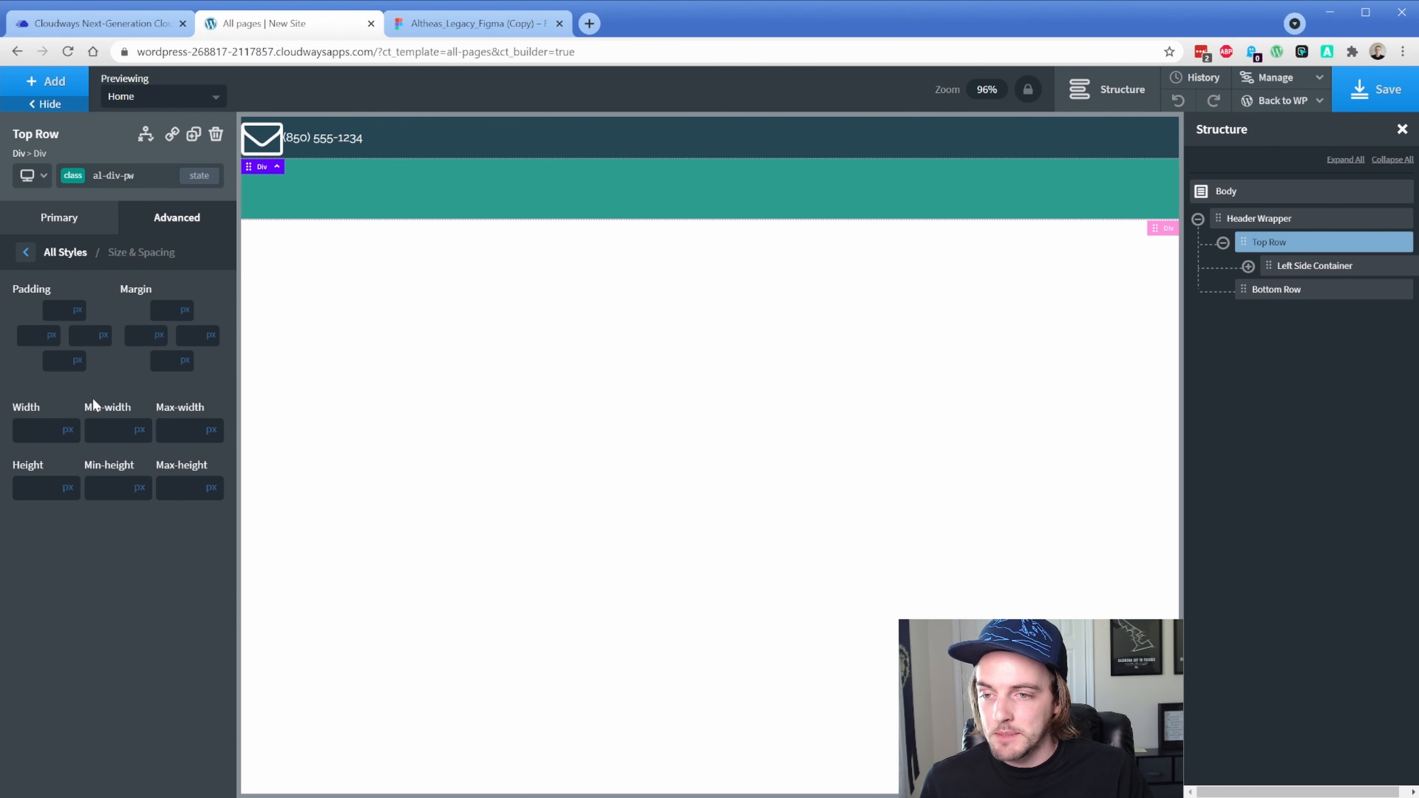
left_click(69, 434)
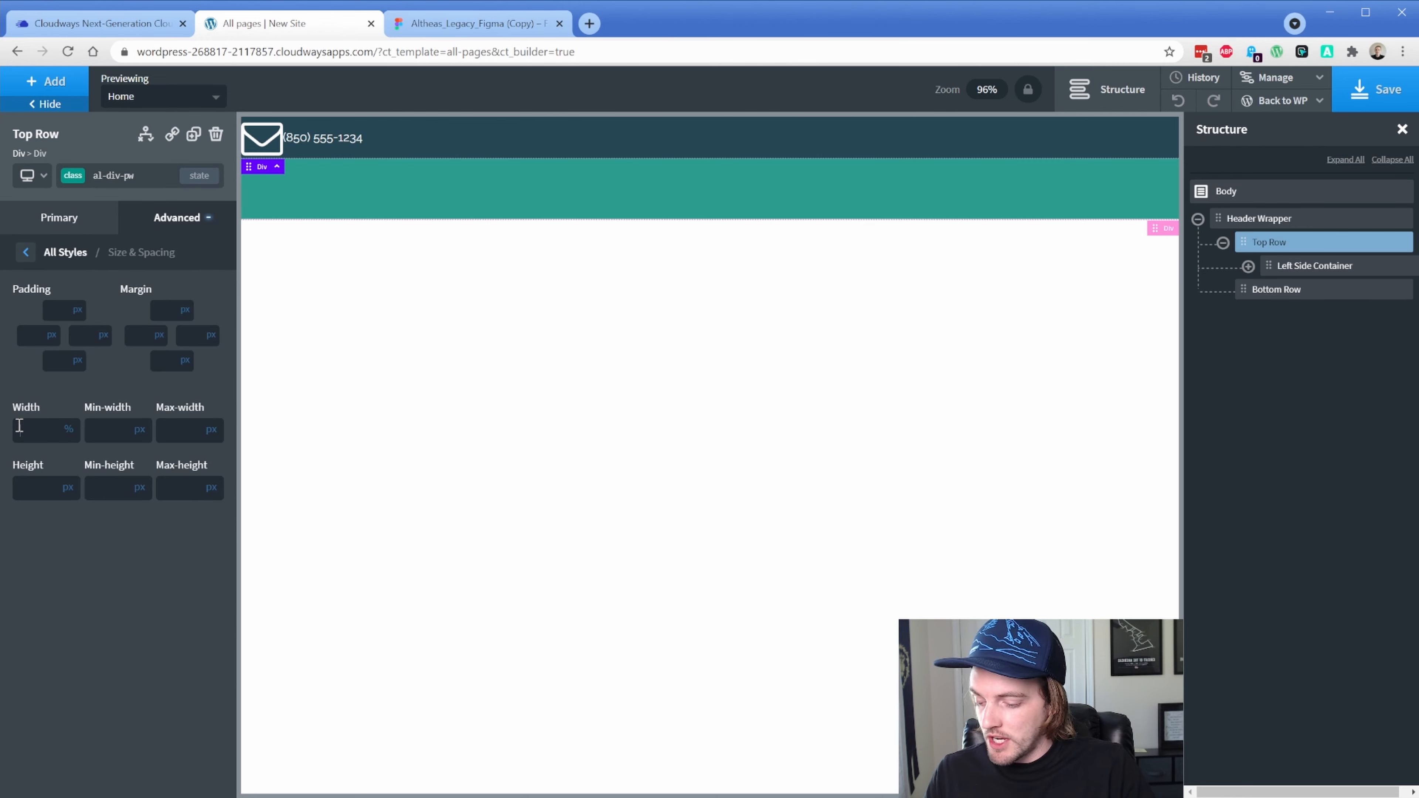
left_click(20, 427)
type("100")
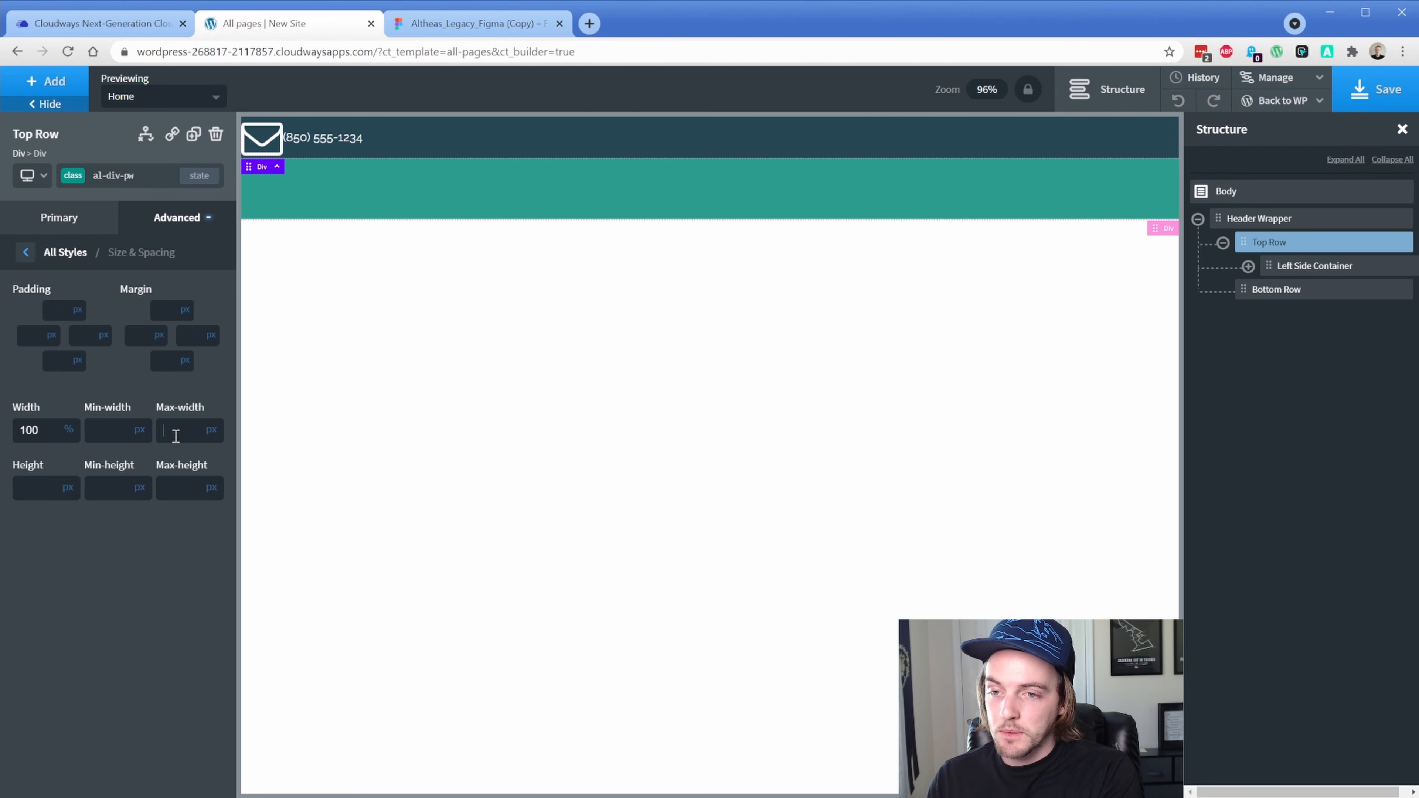
type("1220")
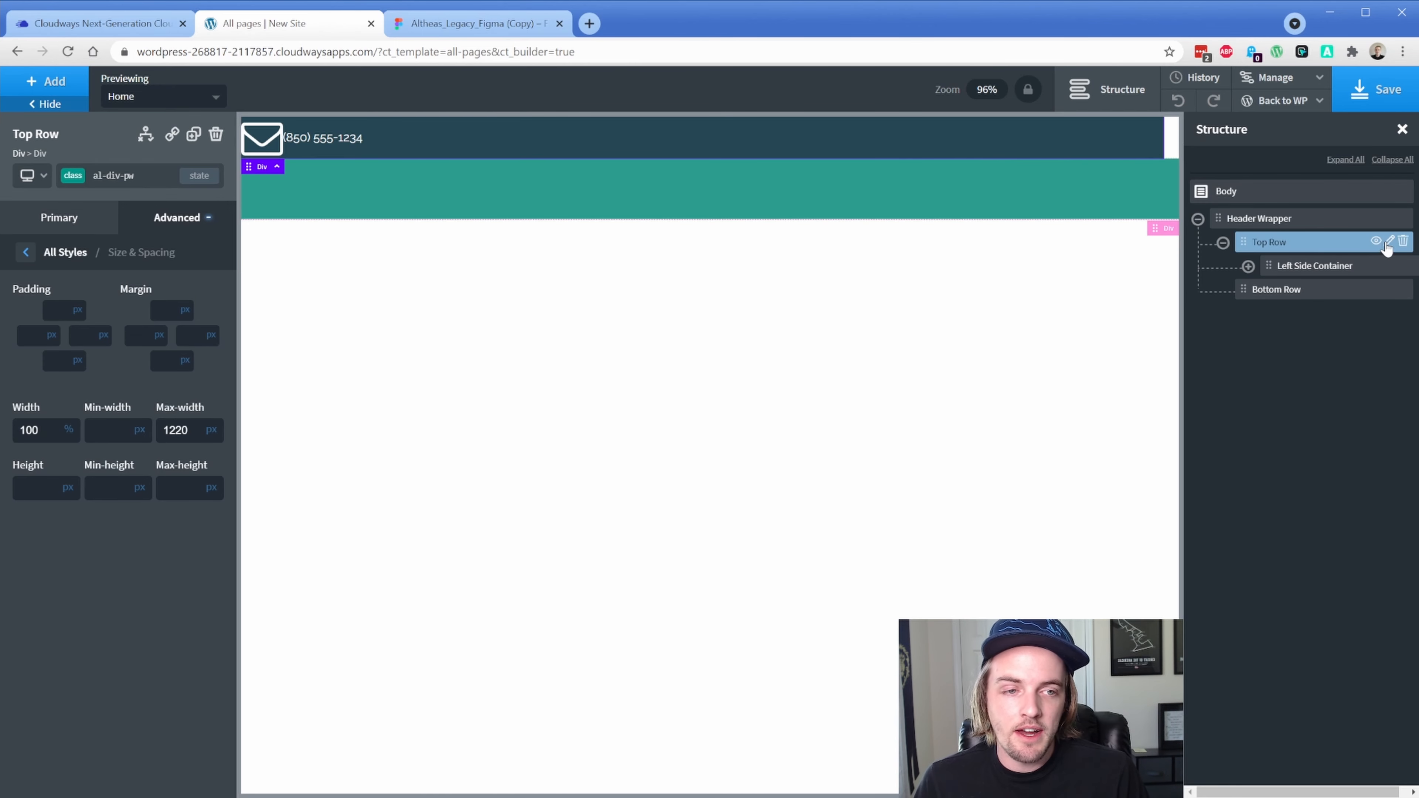
left_click(1389, 244)
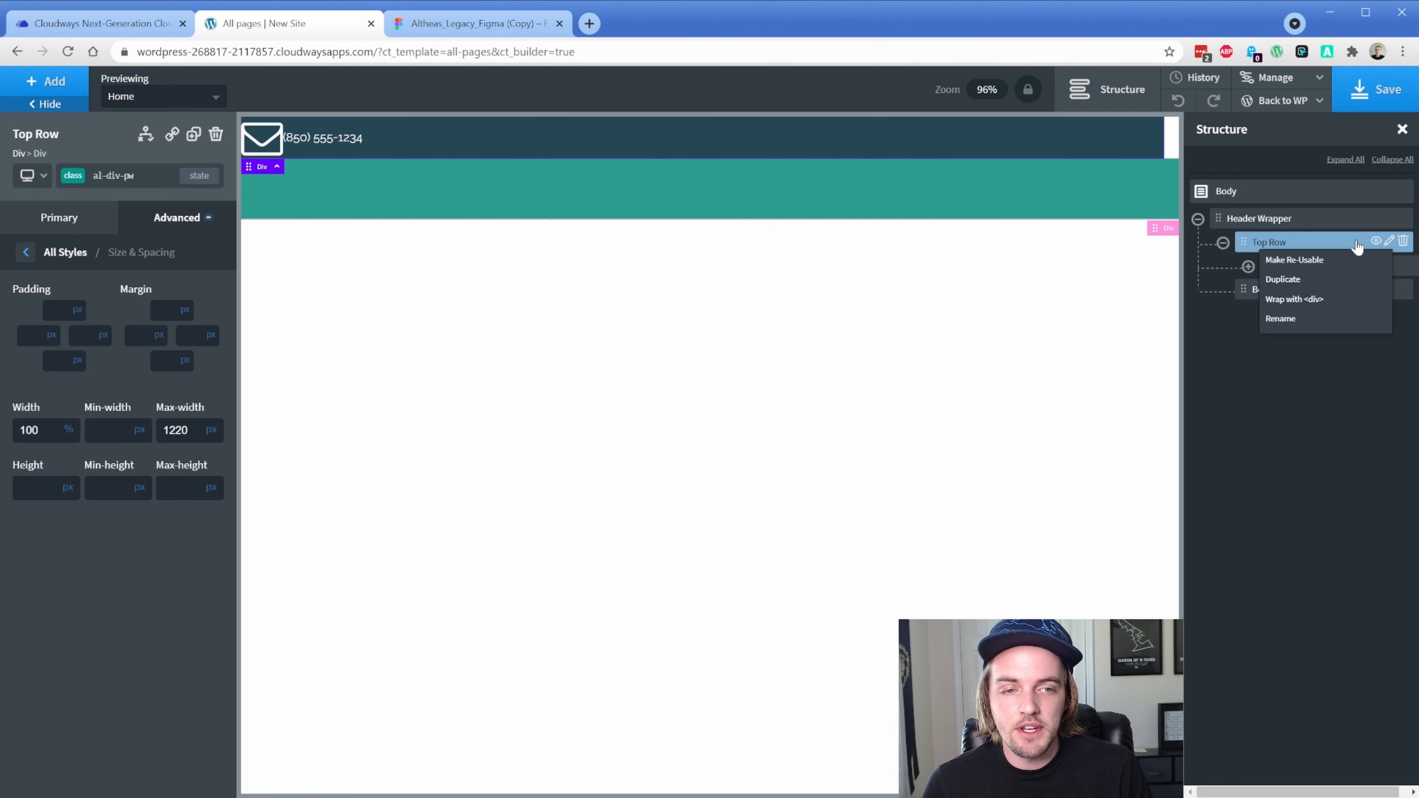
left_click(46, 81)
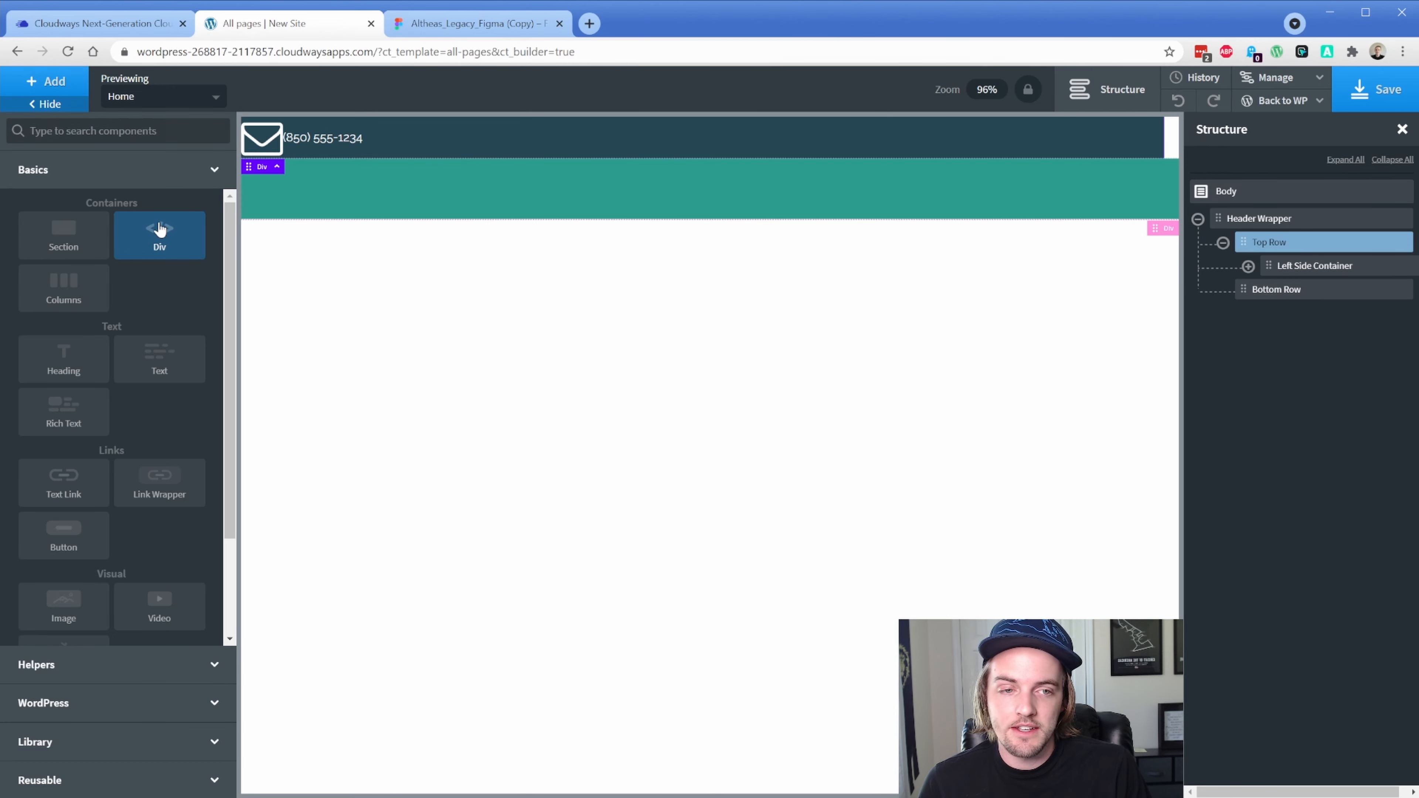
Add a div above Left Side Container in Top Row and apply the al-div-pw class
left_click(159, 228)
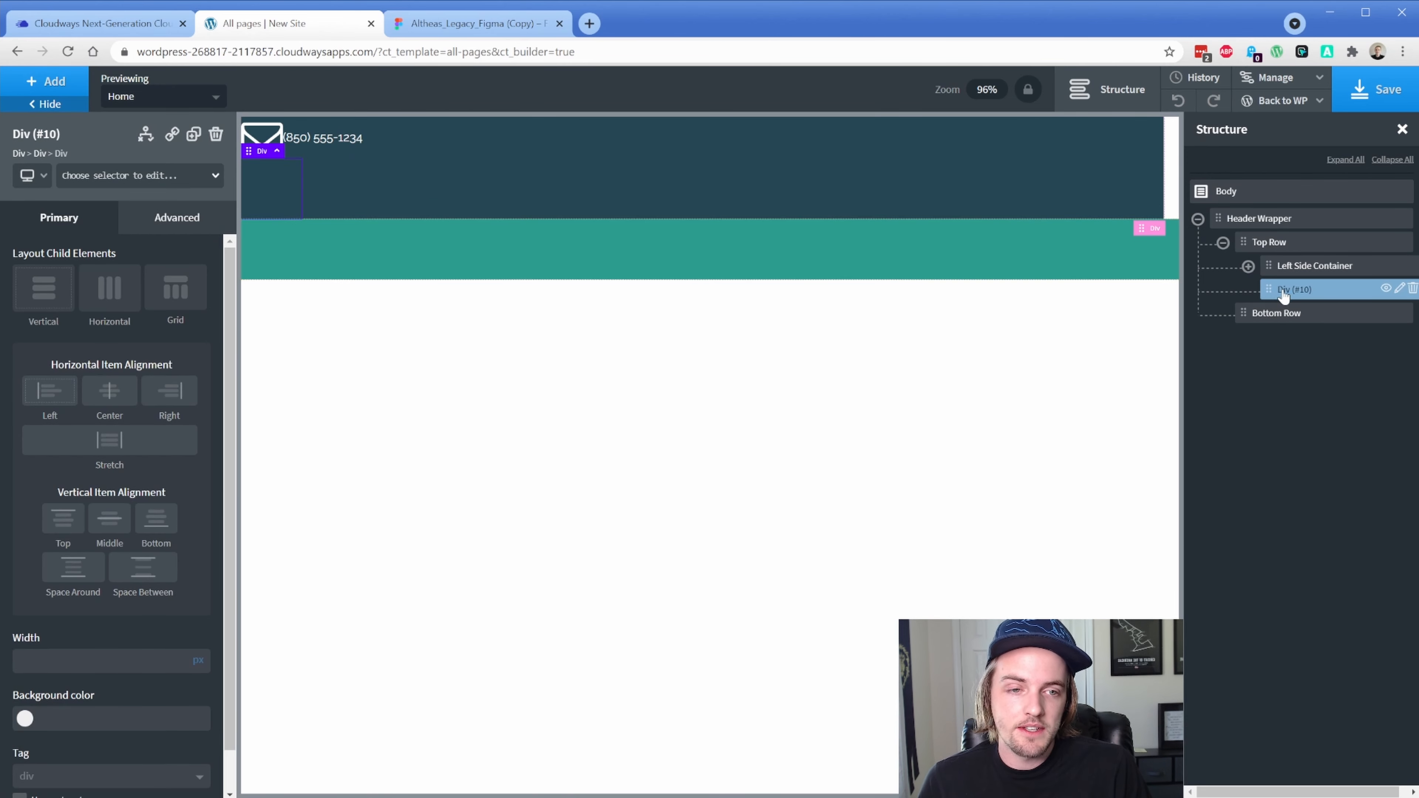
left_click_drag(1275, 289, 1273, 267)
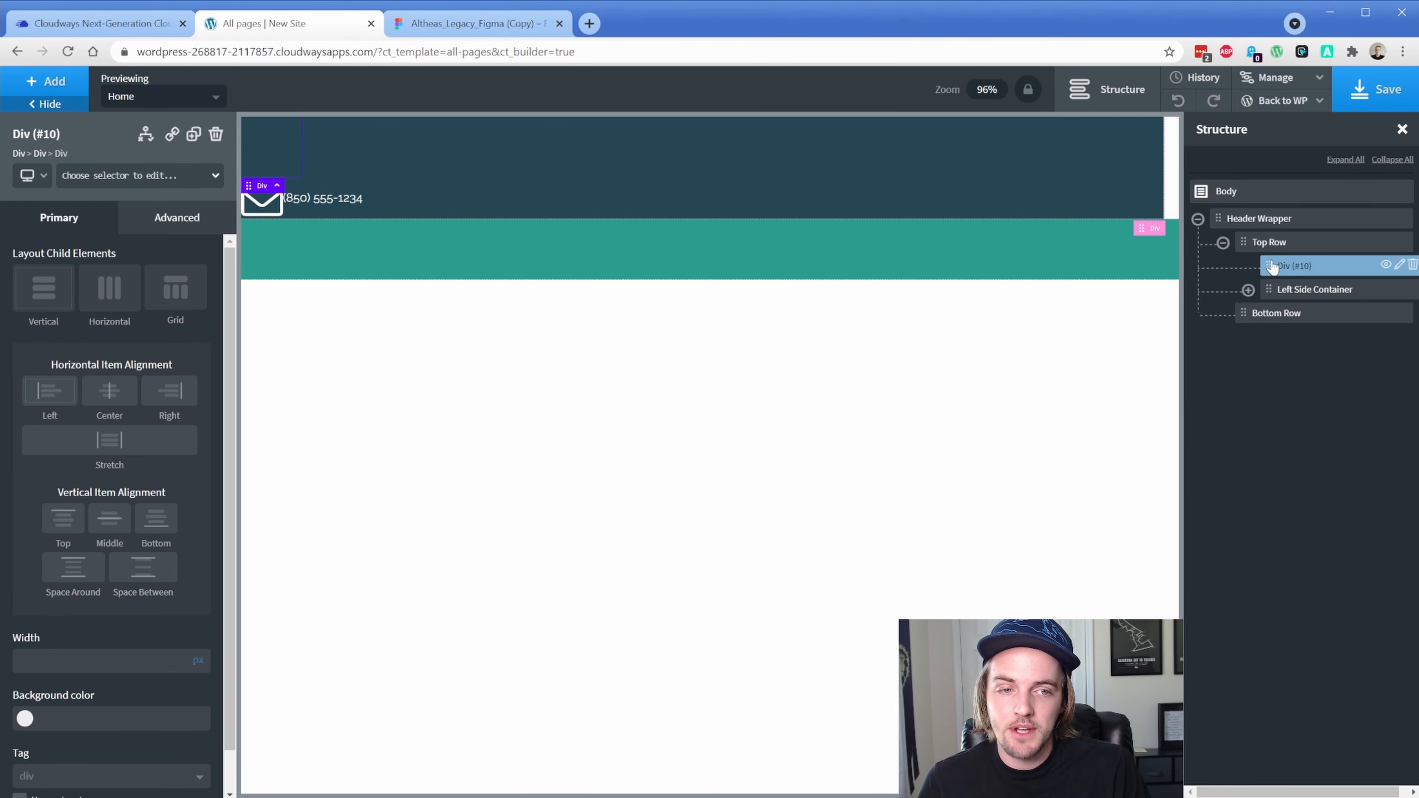
left_click(141, 176)
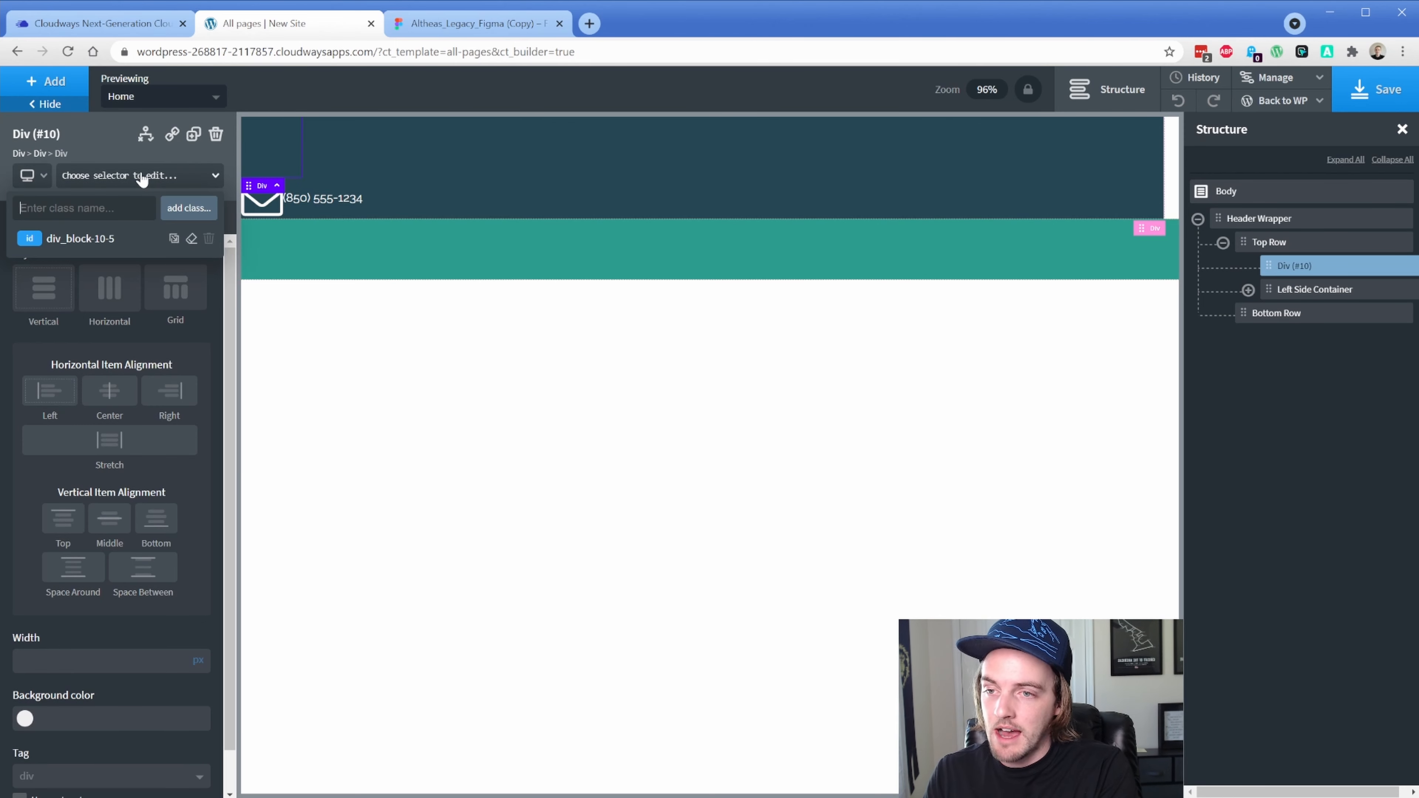
type("pw")
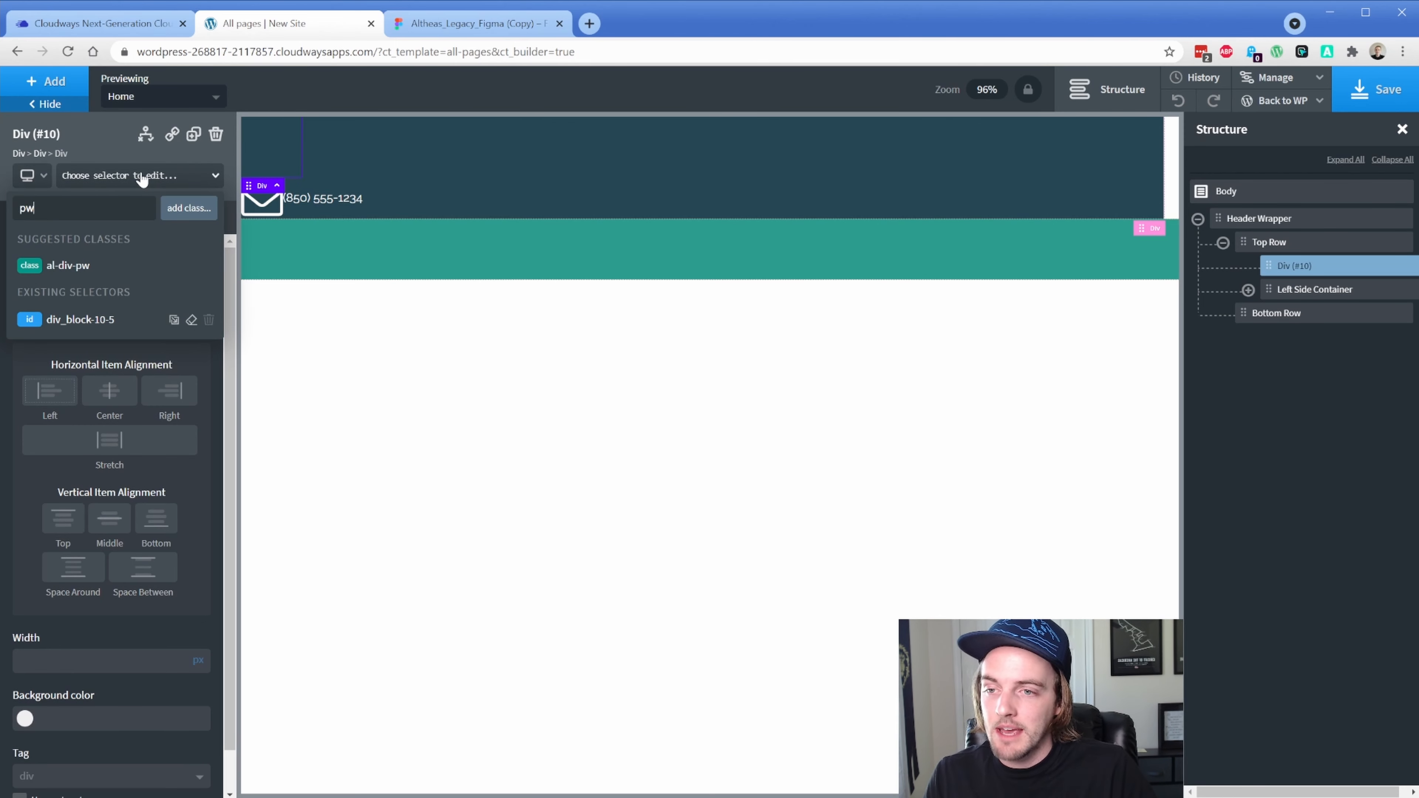
left_click(68, 265)
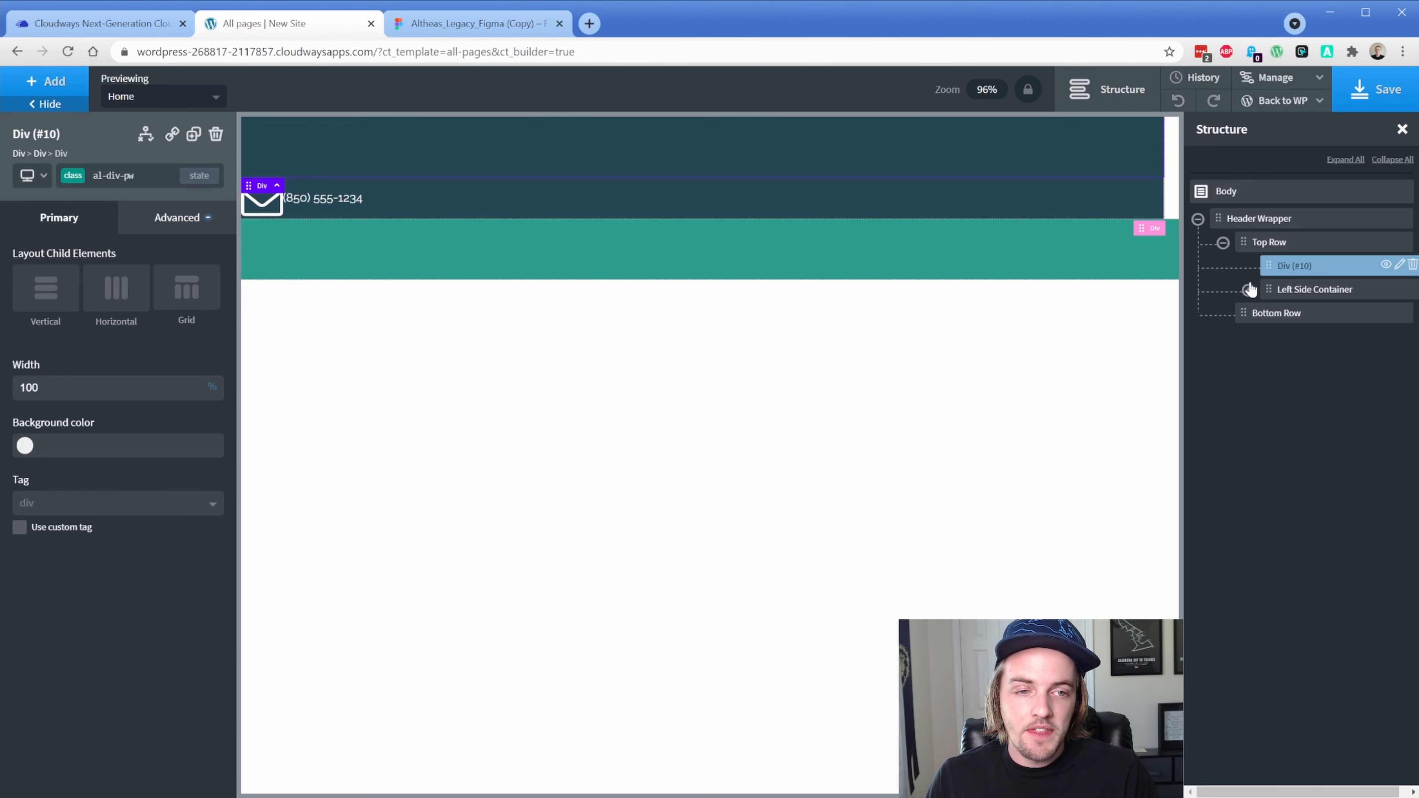
Insert a Text element inside the al-div-pw div
left_click(46, 81)
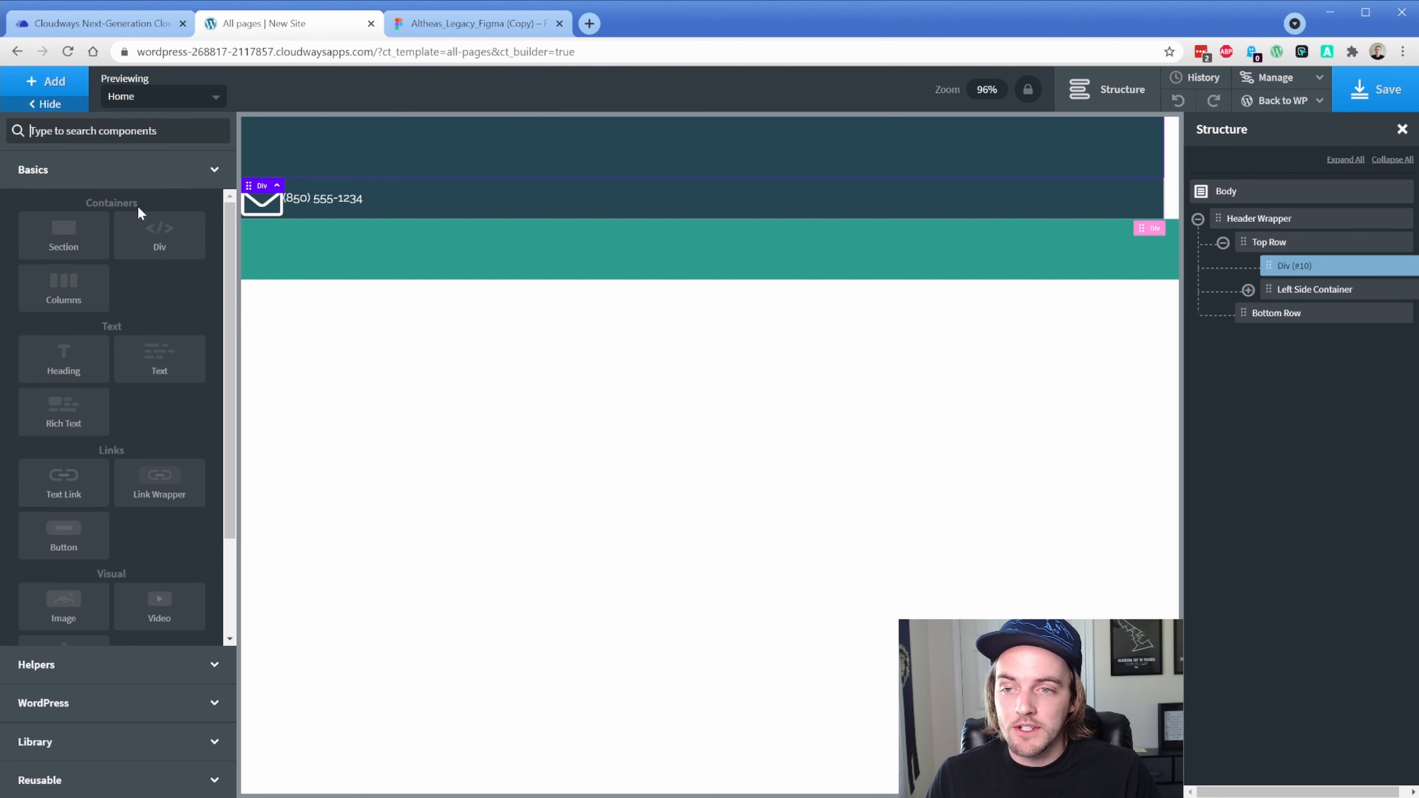
left_click(156, 361)
left_click(1248, 266)
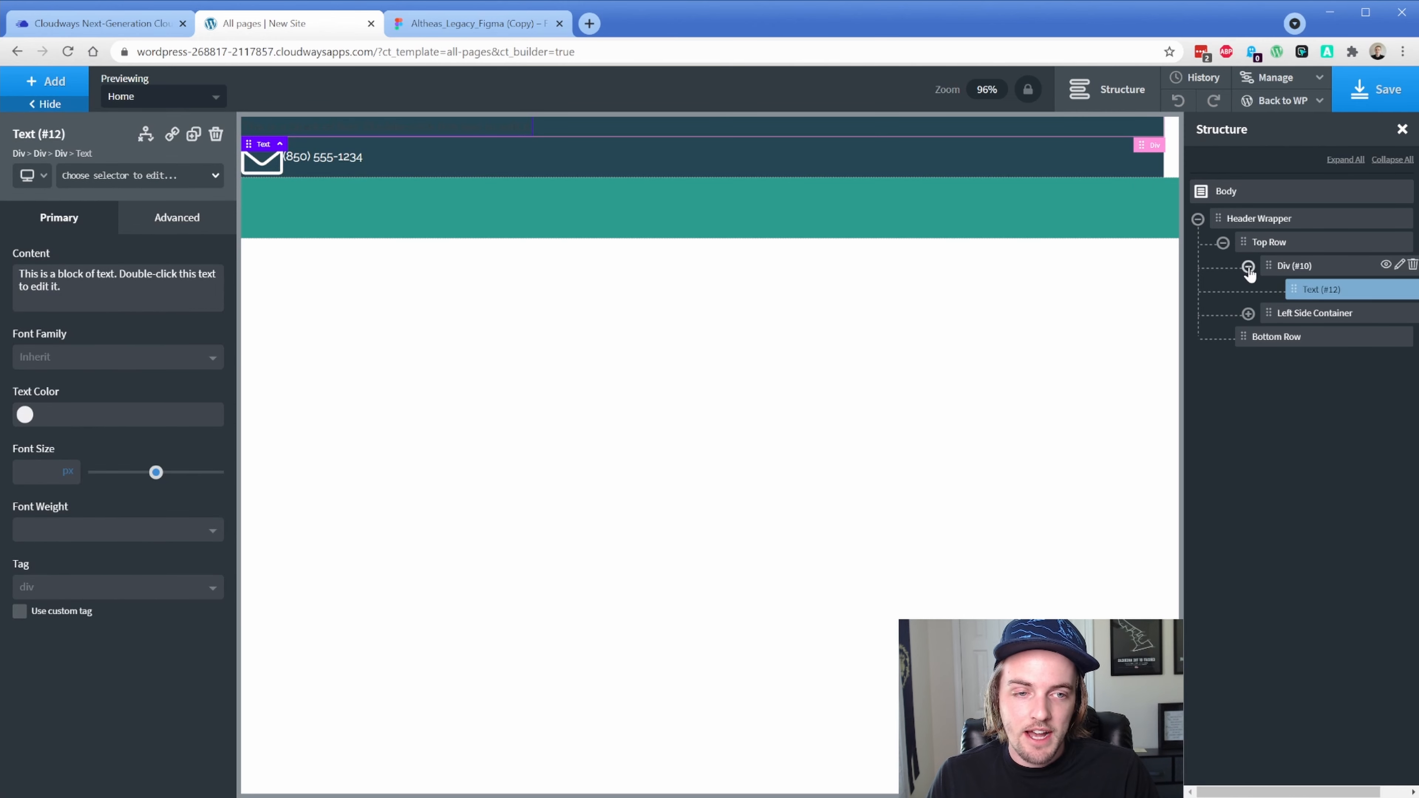
Nest Left Side Container inside Div (#10), delete the extra text, and remove al-div-pw from Top Row
left_click_drag(1264, 312, 1314, 293)
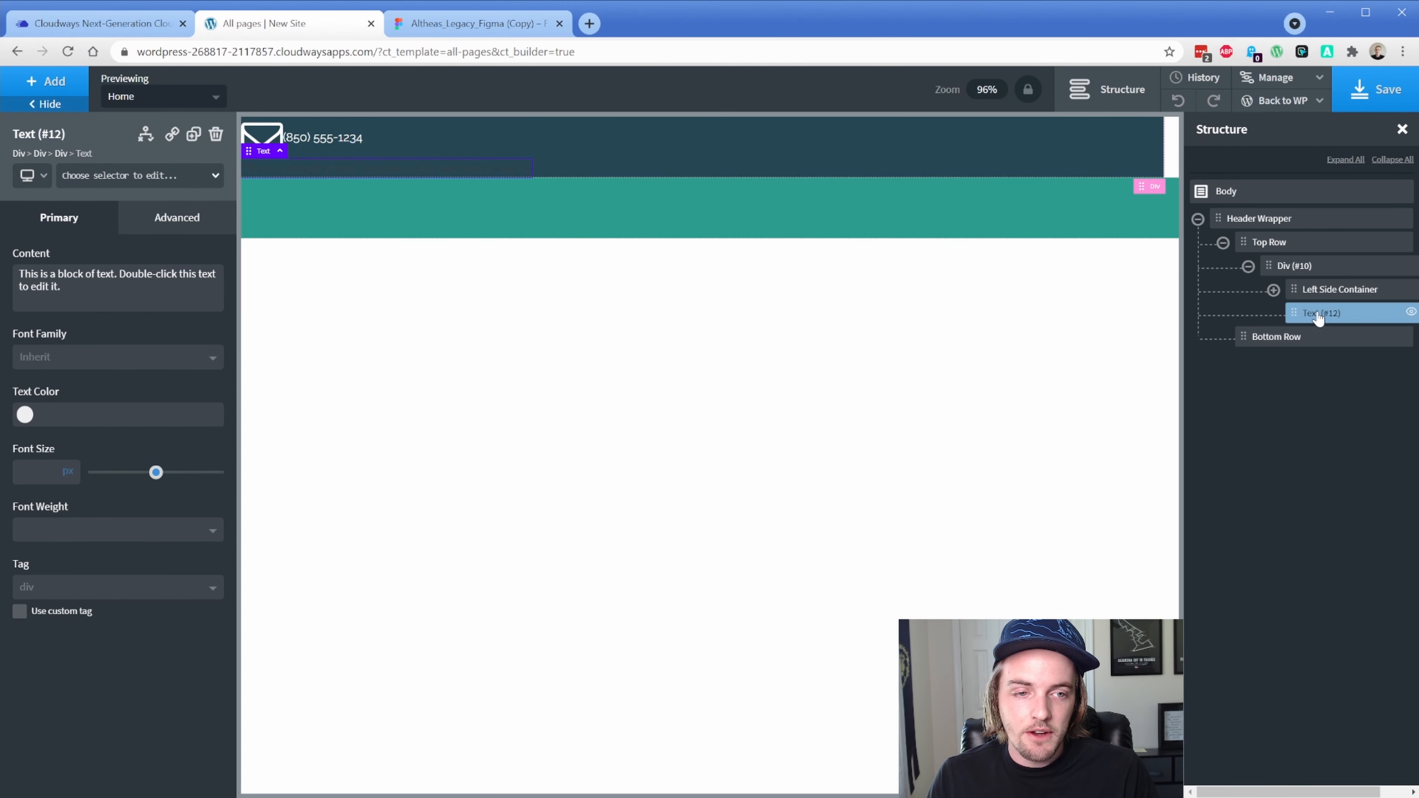
left_click(216, 134)
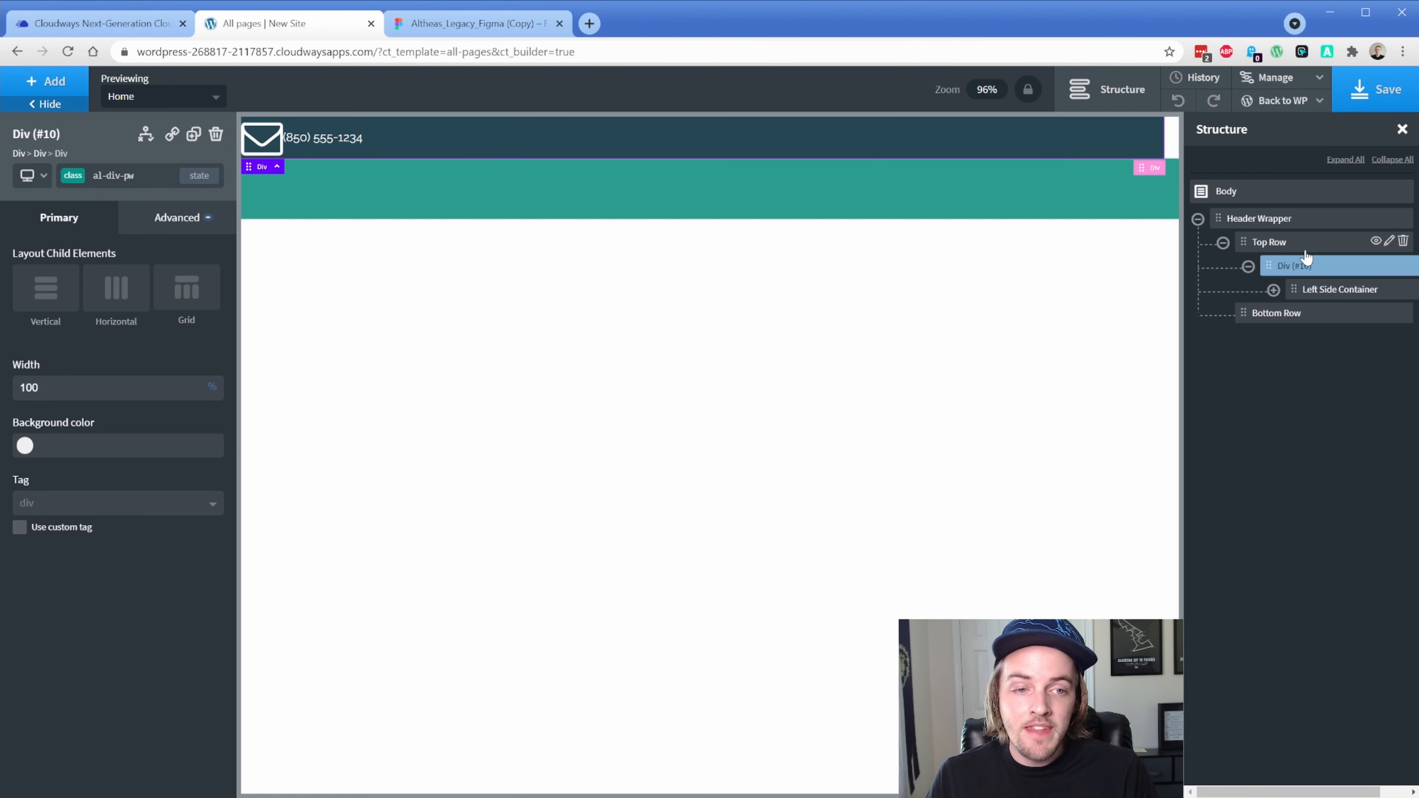
left_click(1268, 243)
left_click(74, 178)
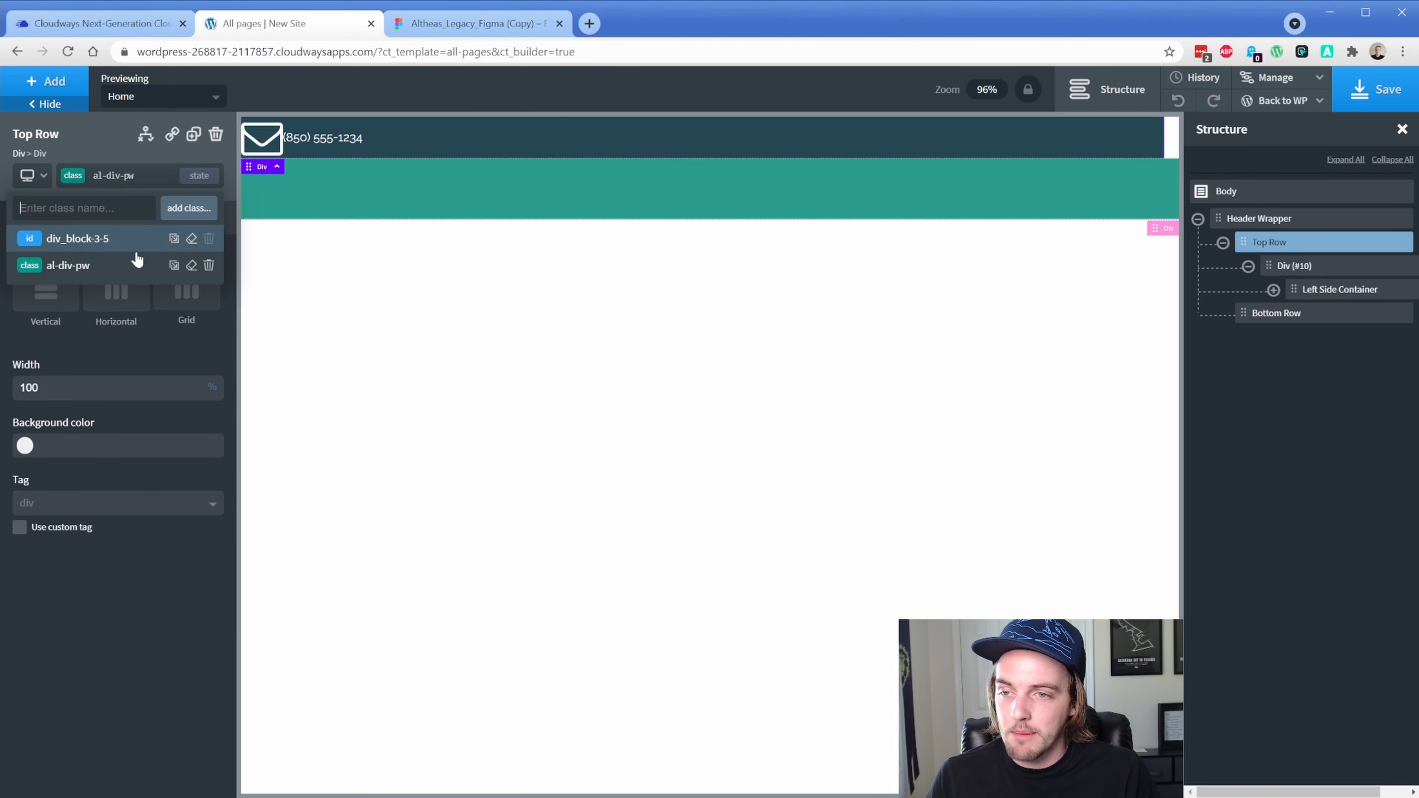
left_click(209, 266)
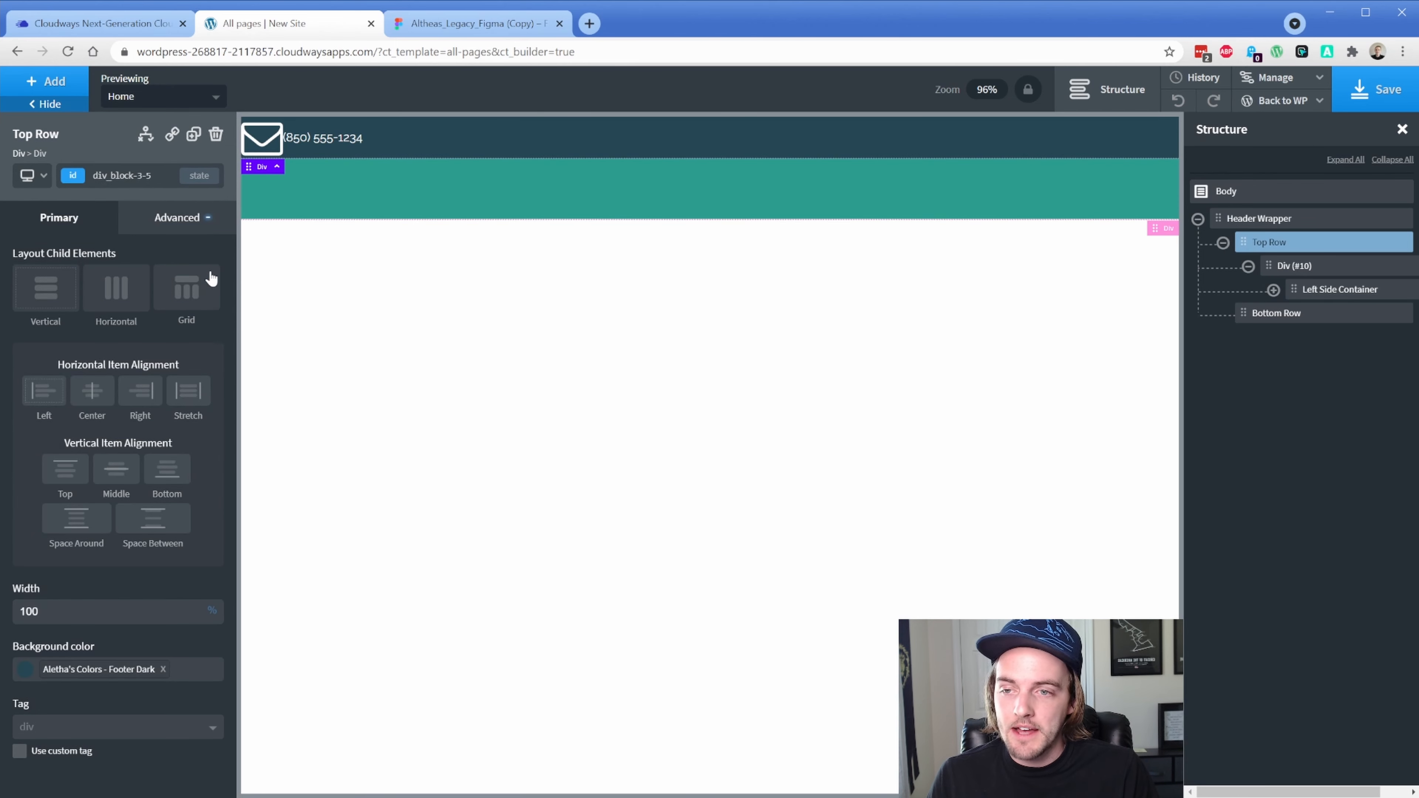
Center the Top Row's contents horizontally and save the page
left_click(91, 393)
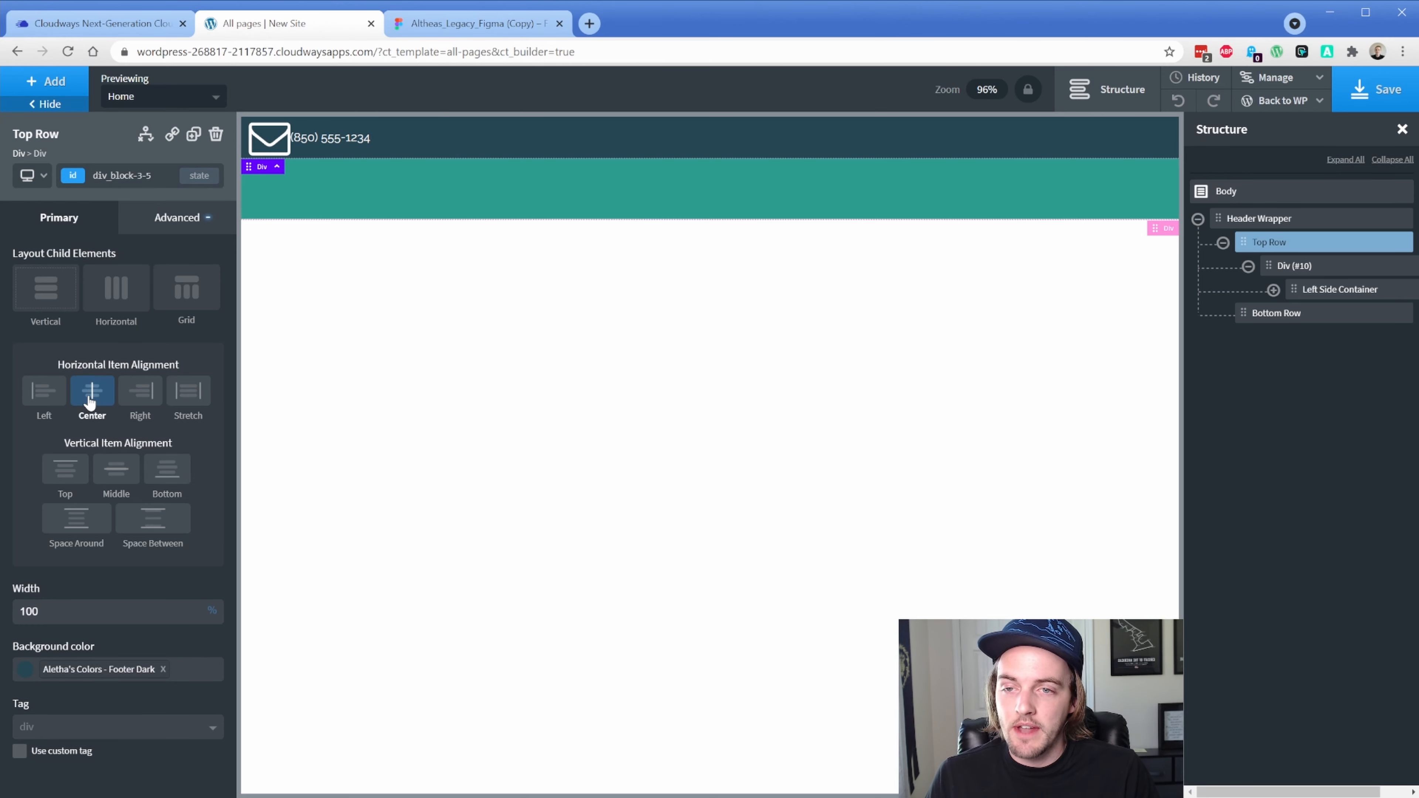
left_click(1375, 83)
mouse_move(1316, 101)
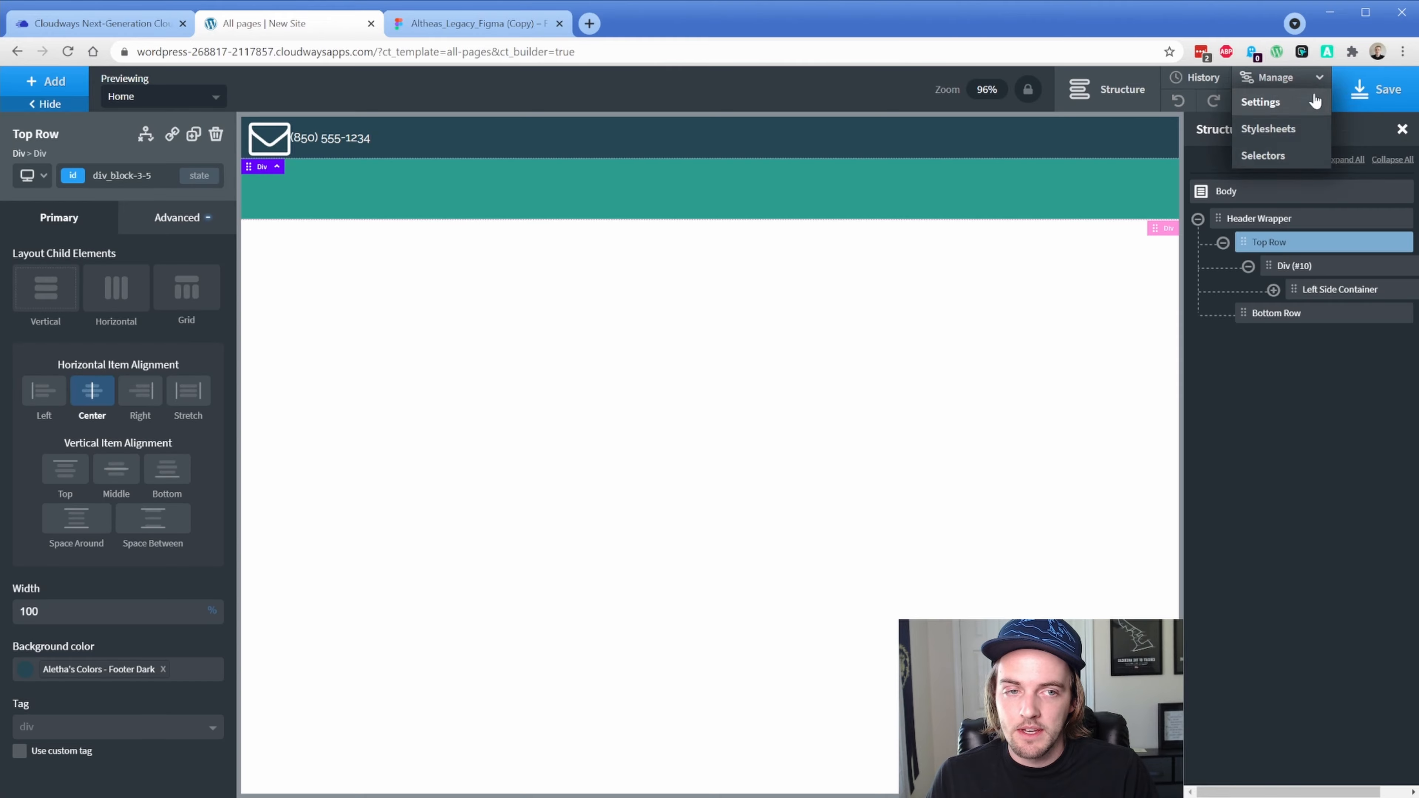
left_click(1263, 151)
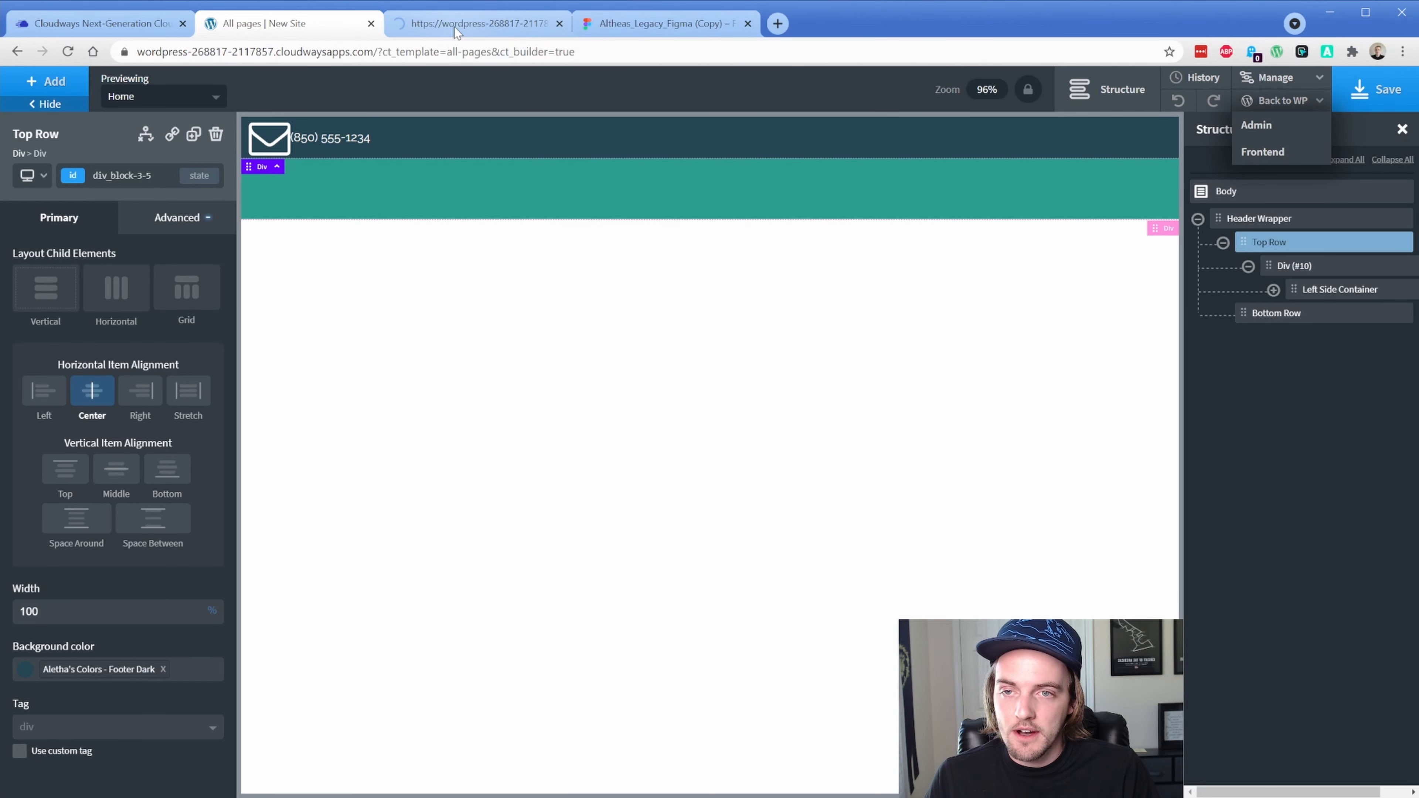
left_click(456, 27)
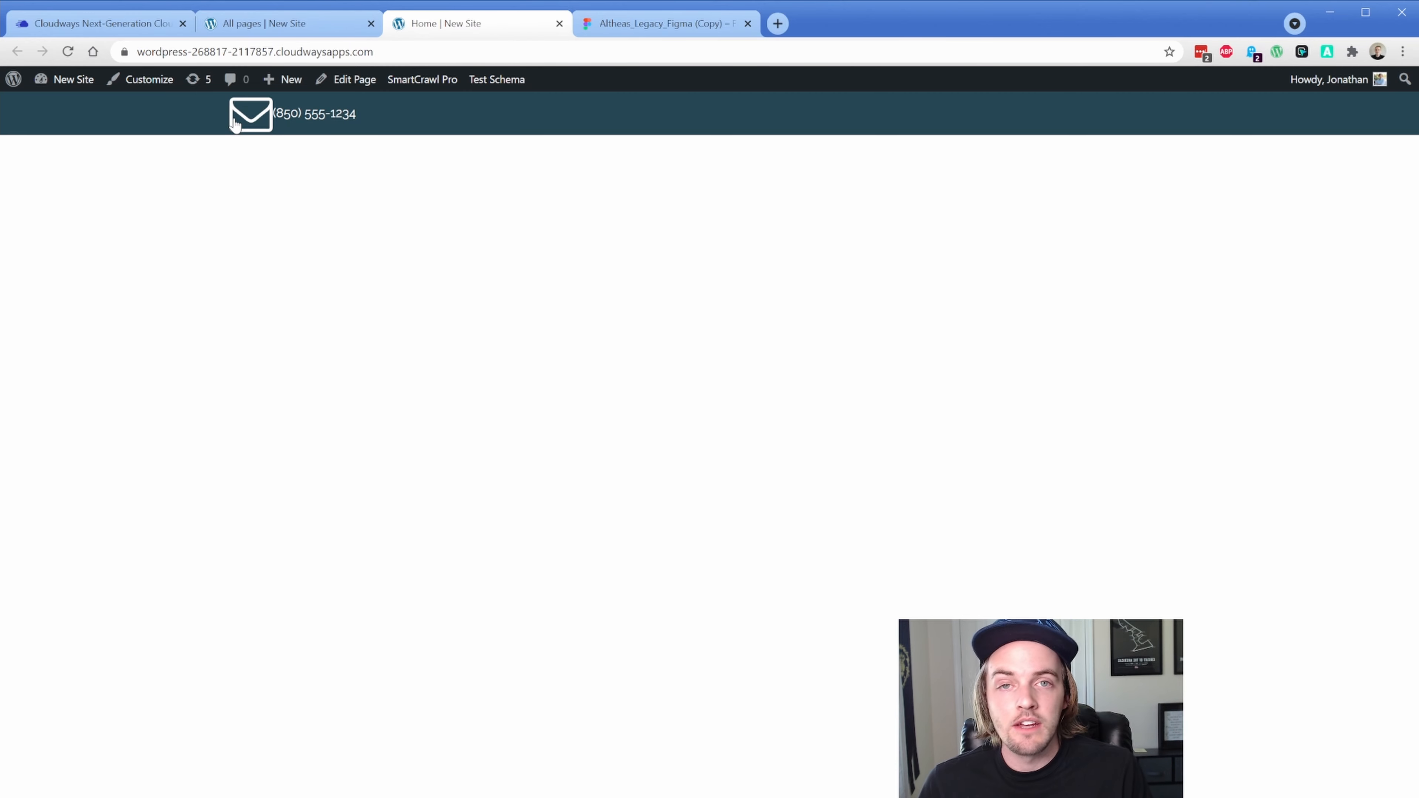
Rename the Top Row's inner Div (#10) to 'Page Container'
left_click(268, 27)
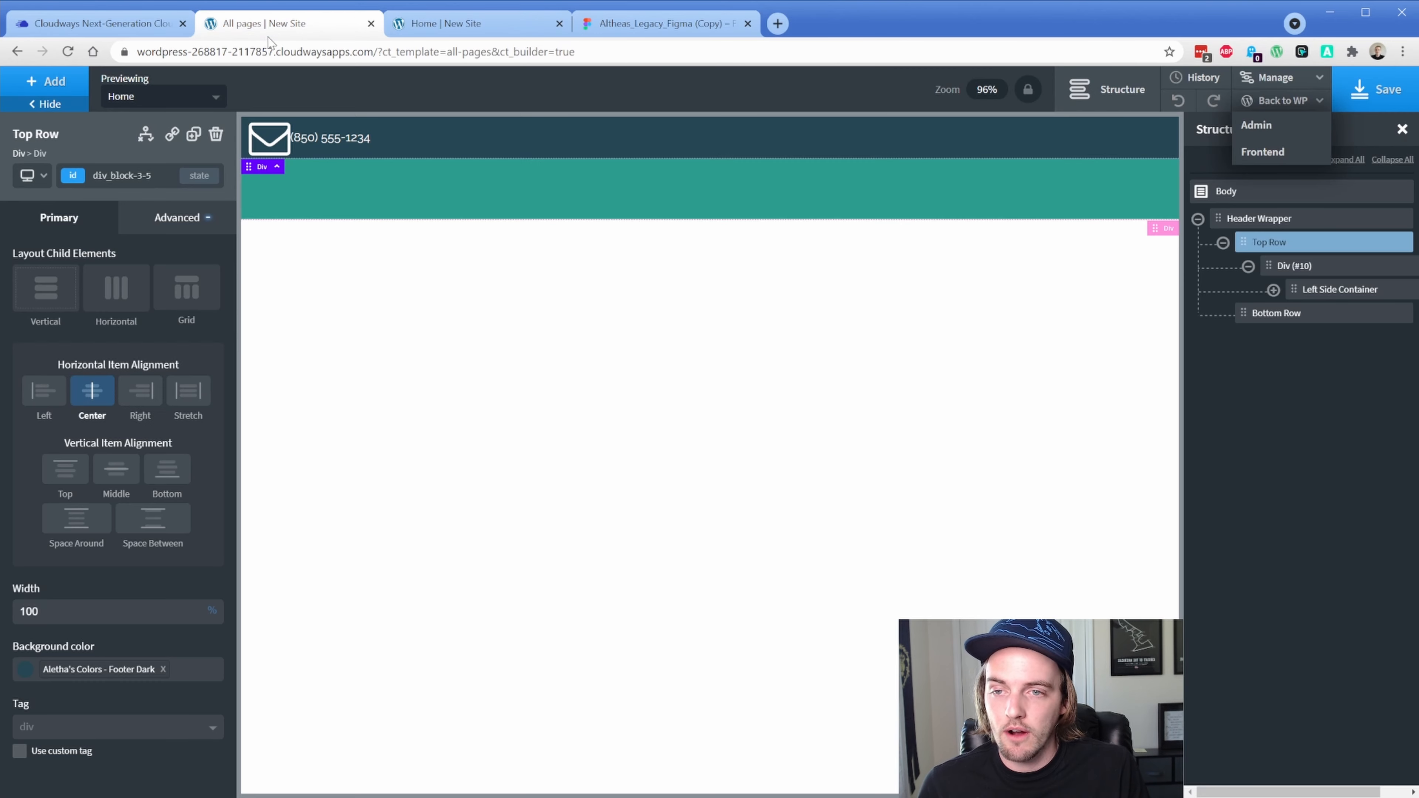
left_click(1329, 266)
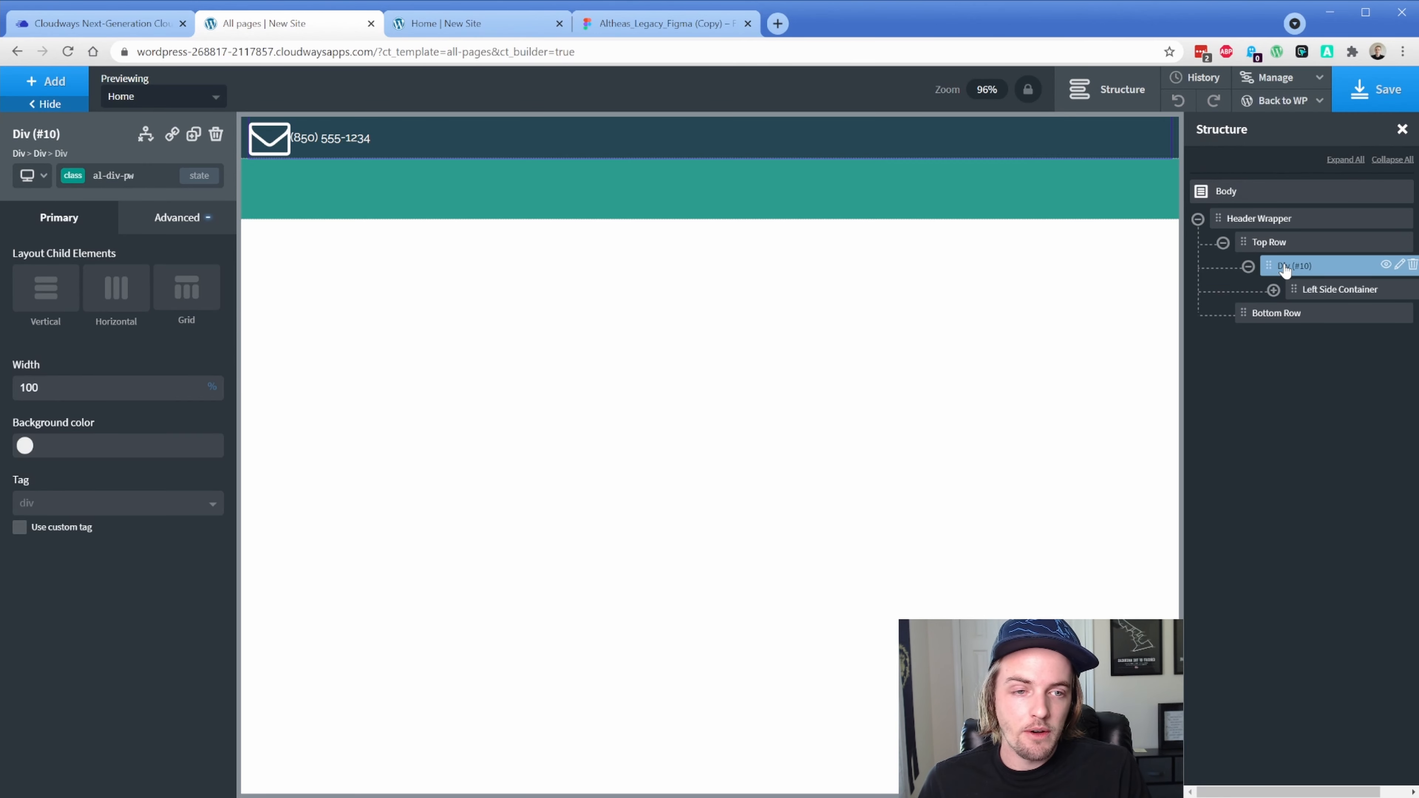
left_click(1402, 265)
left_click(1343, 338)
type("Pa")
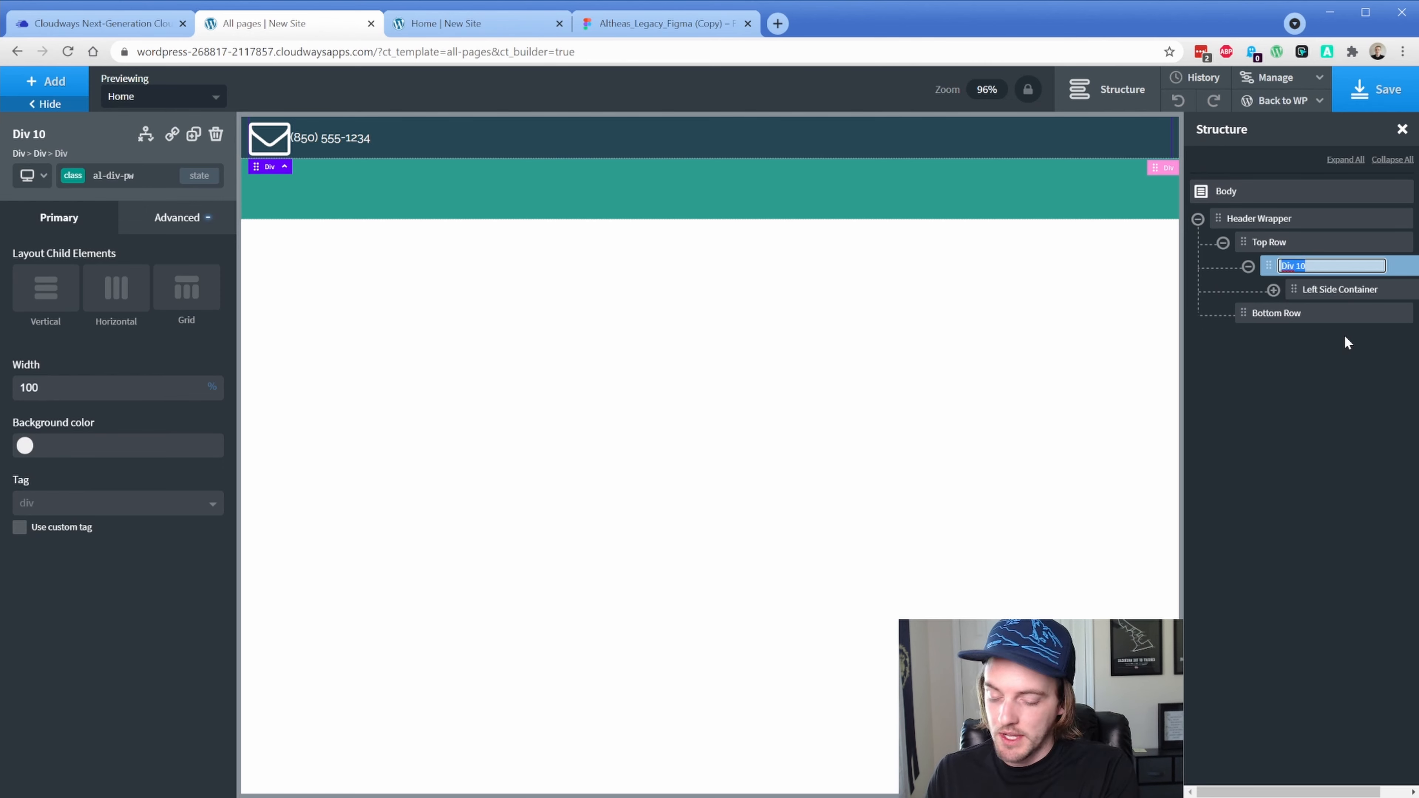
type("ge Container")
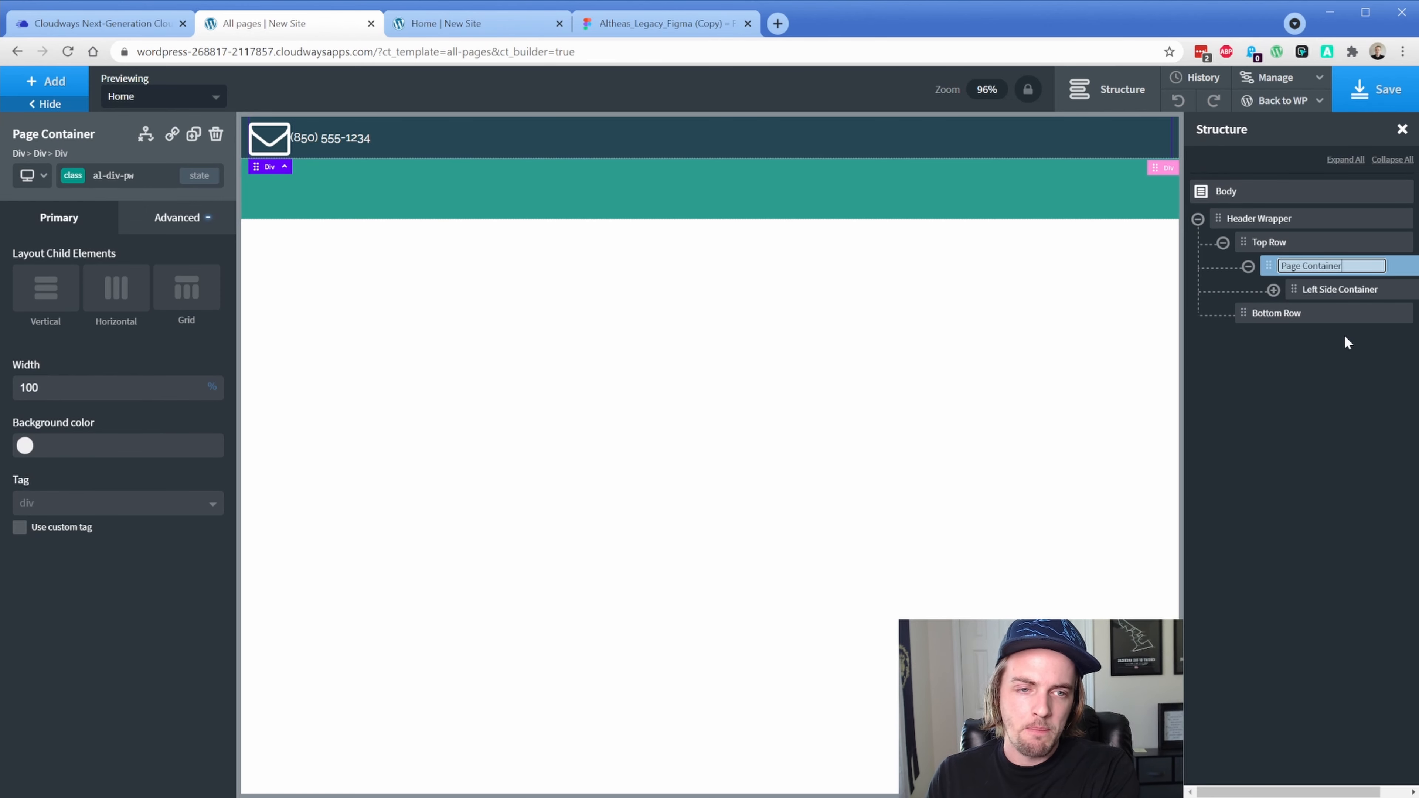
key("Return")
Add a div with class al-div-pw inside Bottom Row and center the row's content horizontally
left_click(1283, 314)
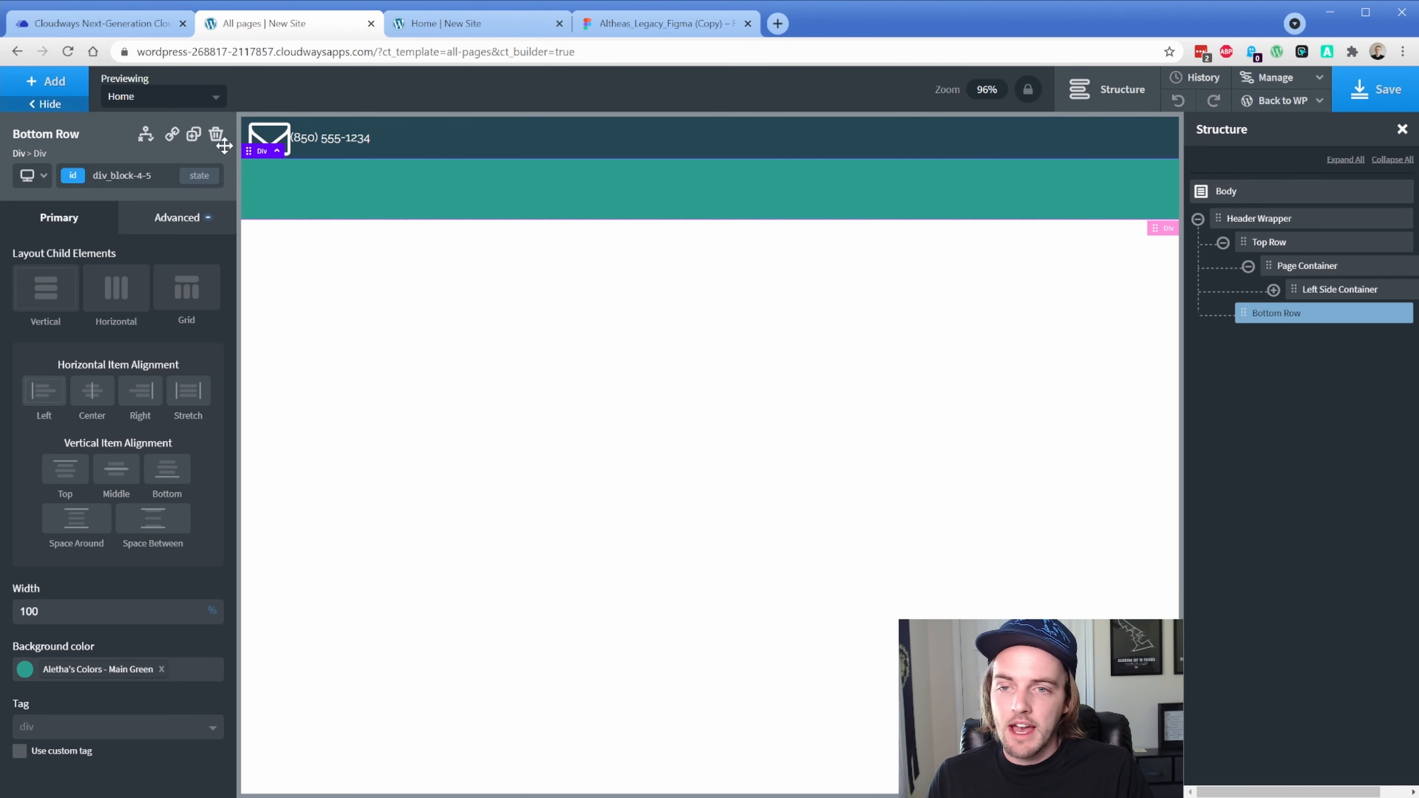
left_click(49, 84)
left_click(190, 234)
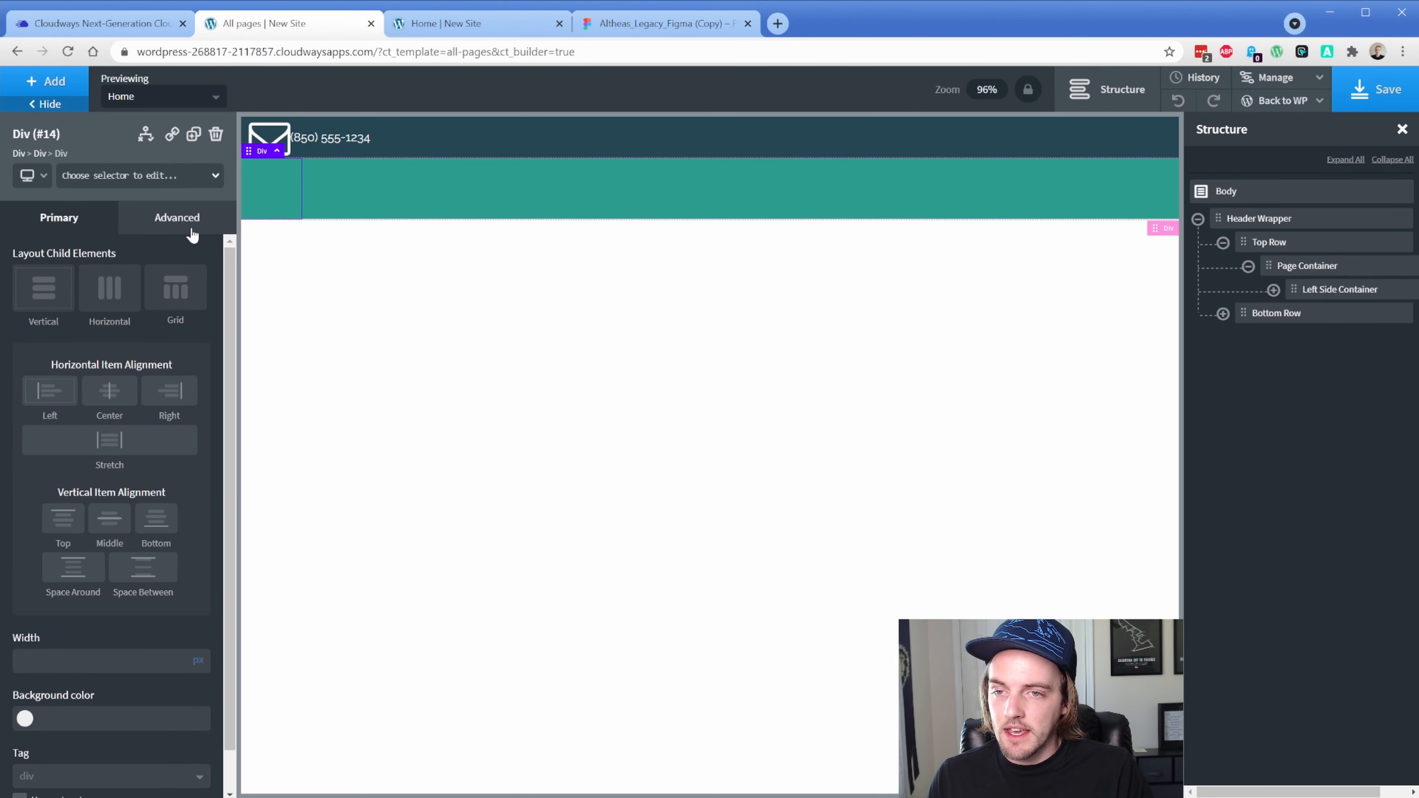
left_click(111, 175)
type("al")
left_click(92, 265)
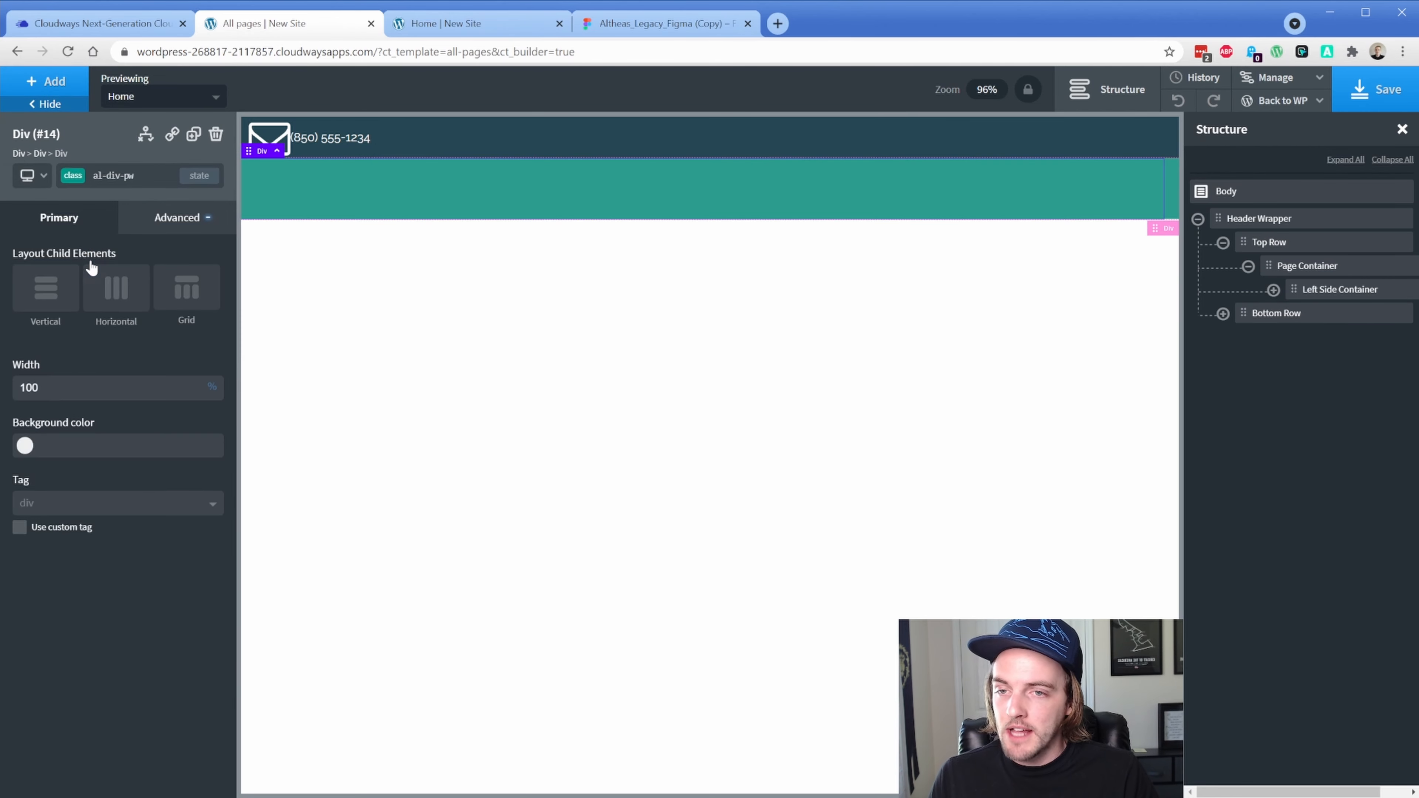
left_click(1267, 317)
left_click(87, 398)
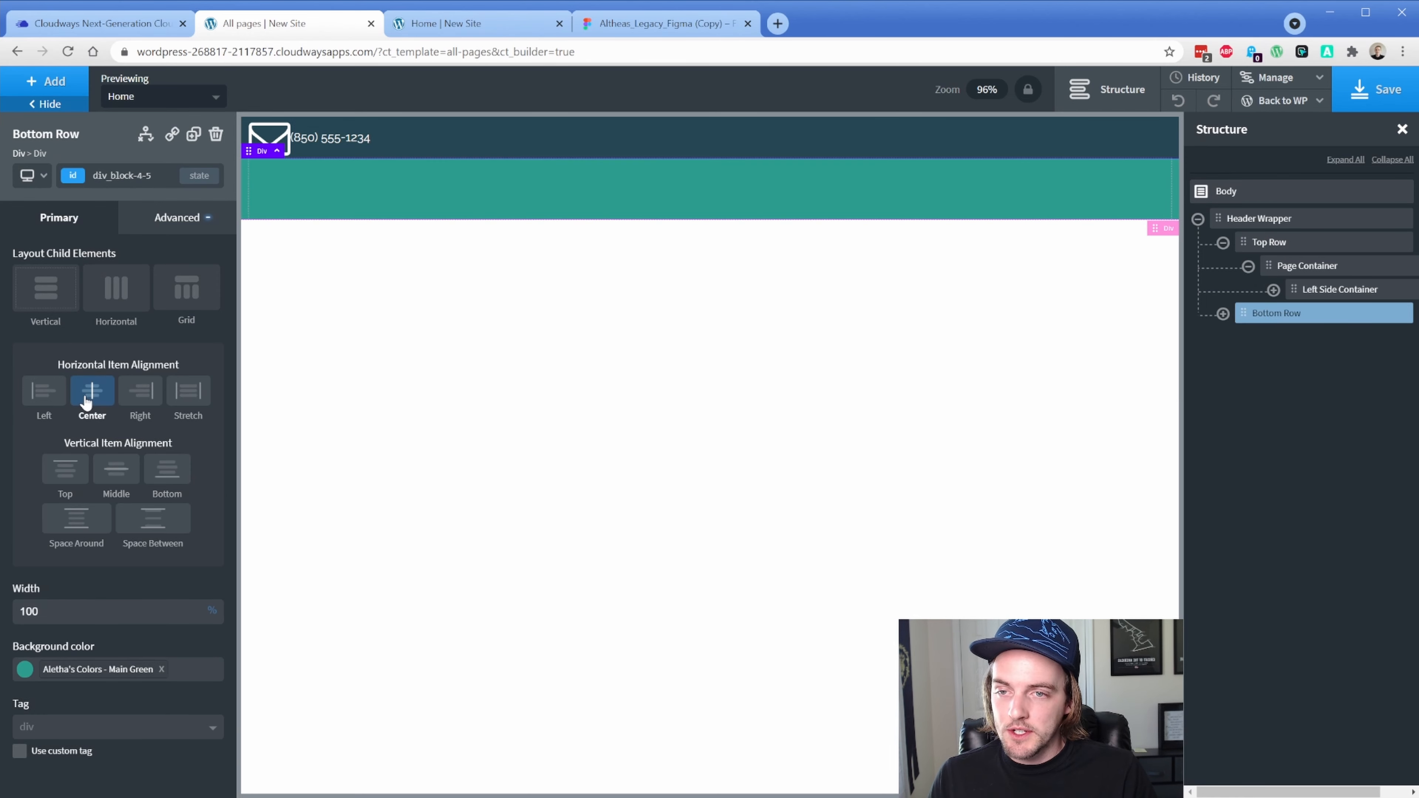
Duplicate the contact Link Wrapper and give the copy a phone icon
left_click(1274, 290)
left_click(1329, 314)
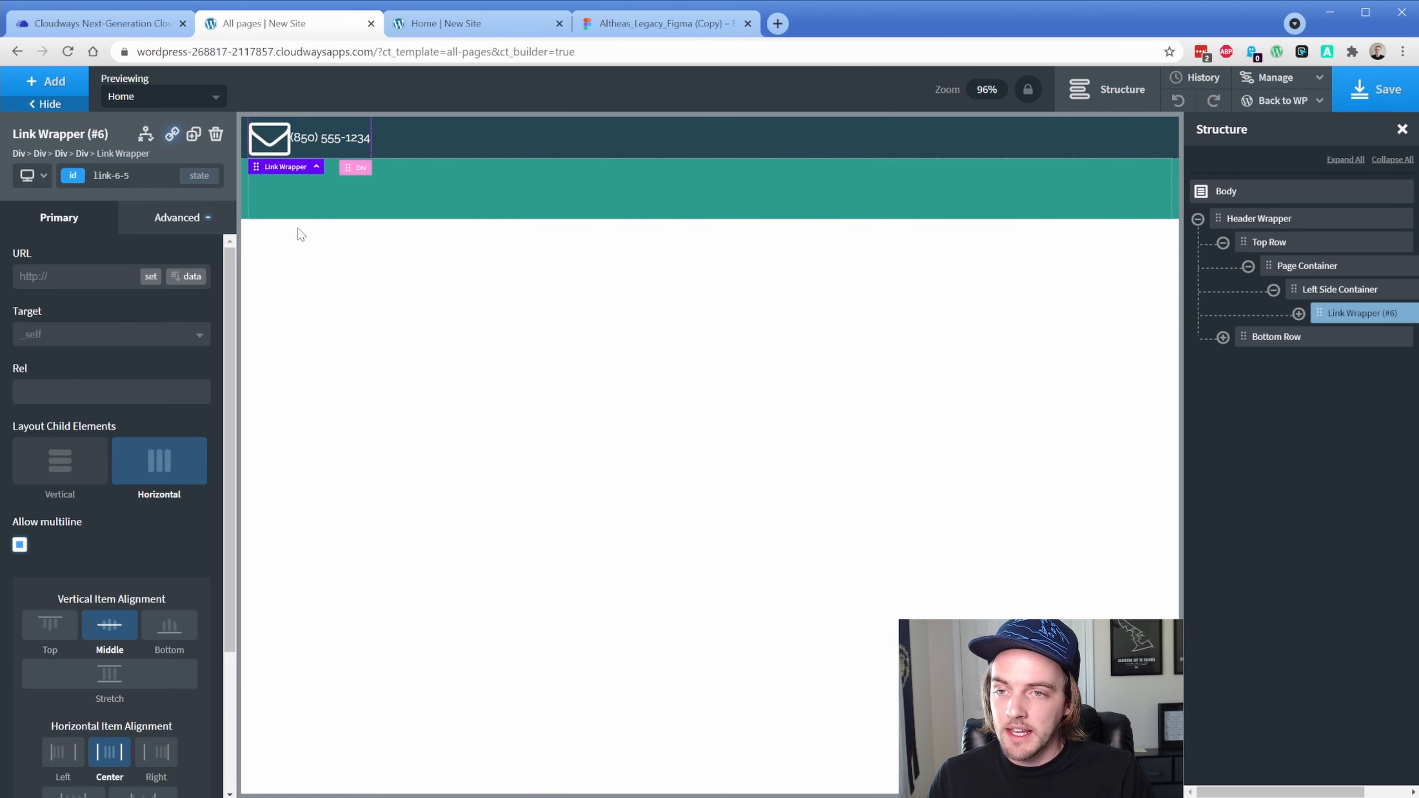
left_click(193, 136)
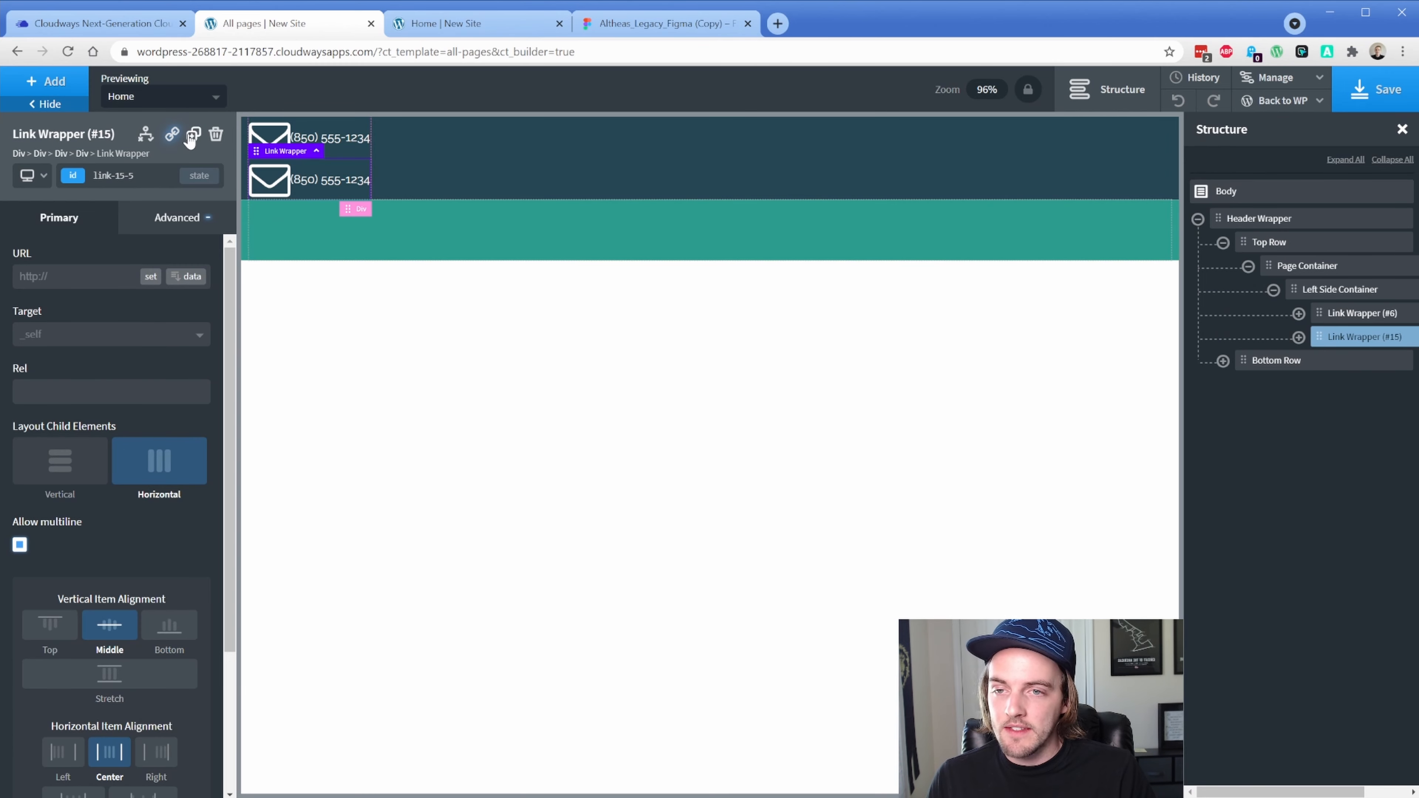
left_click(269, 180)
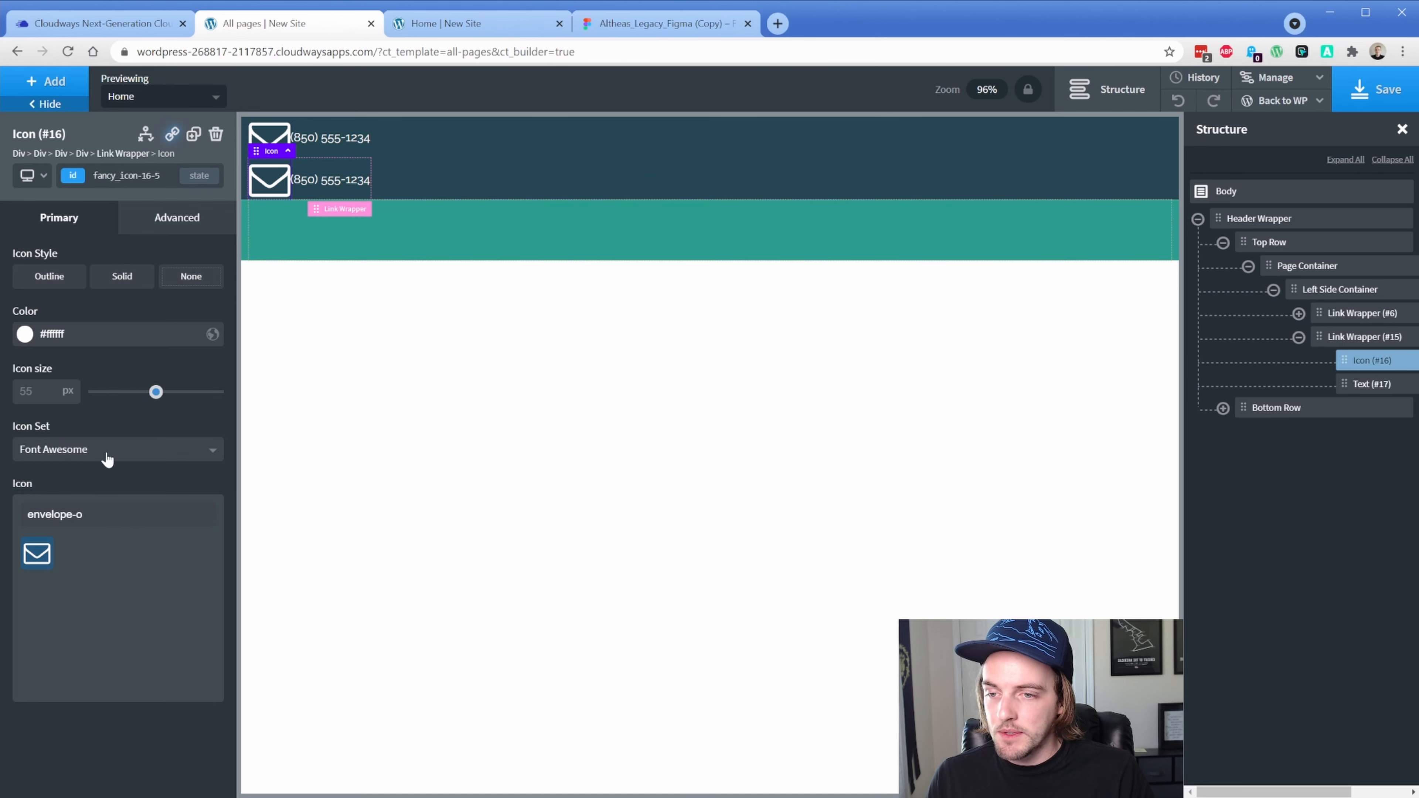
triple_click(103, 515)
type("phone")
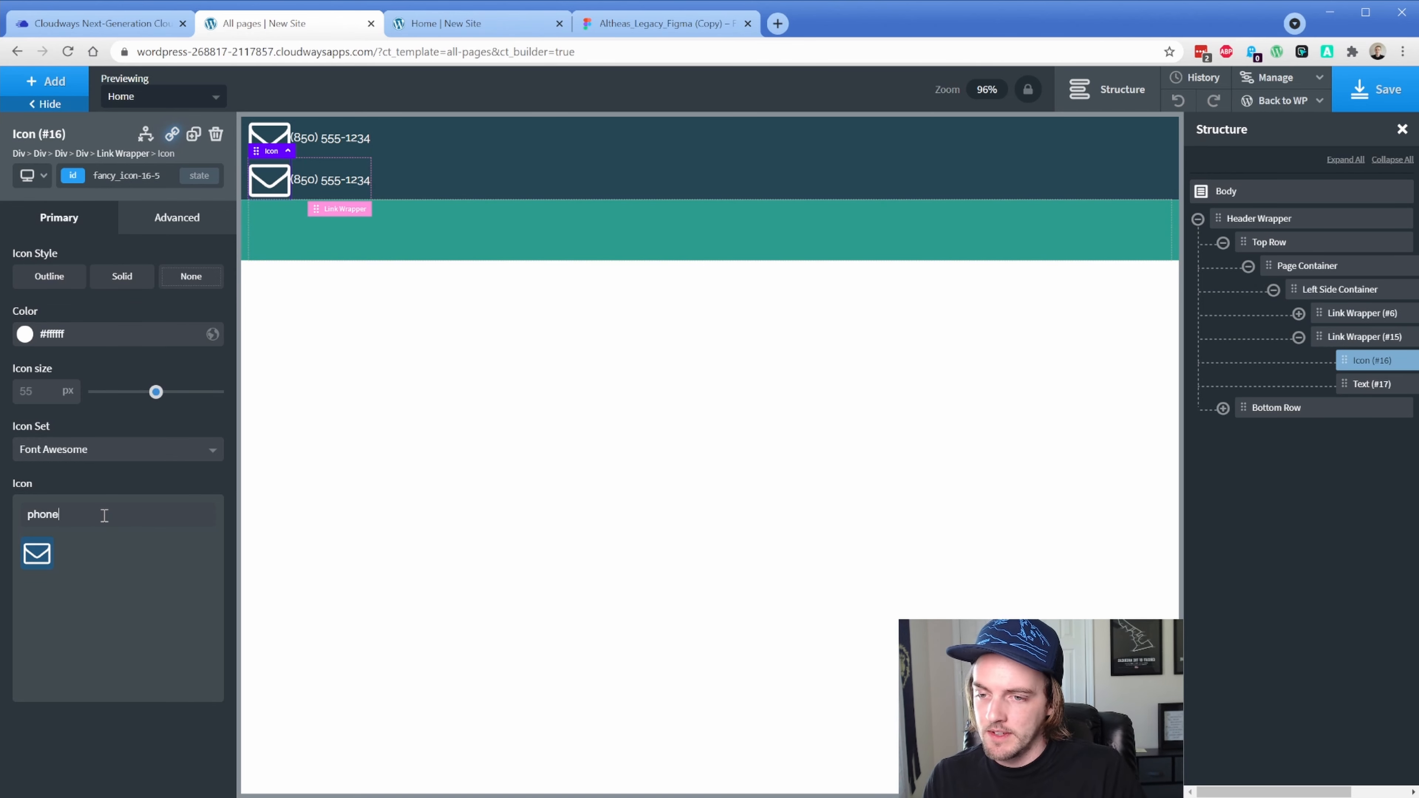
left_click(77, 558)
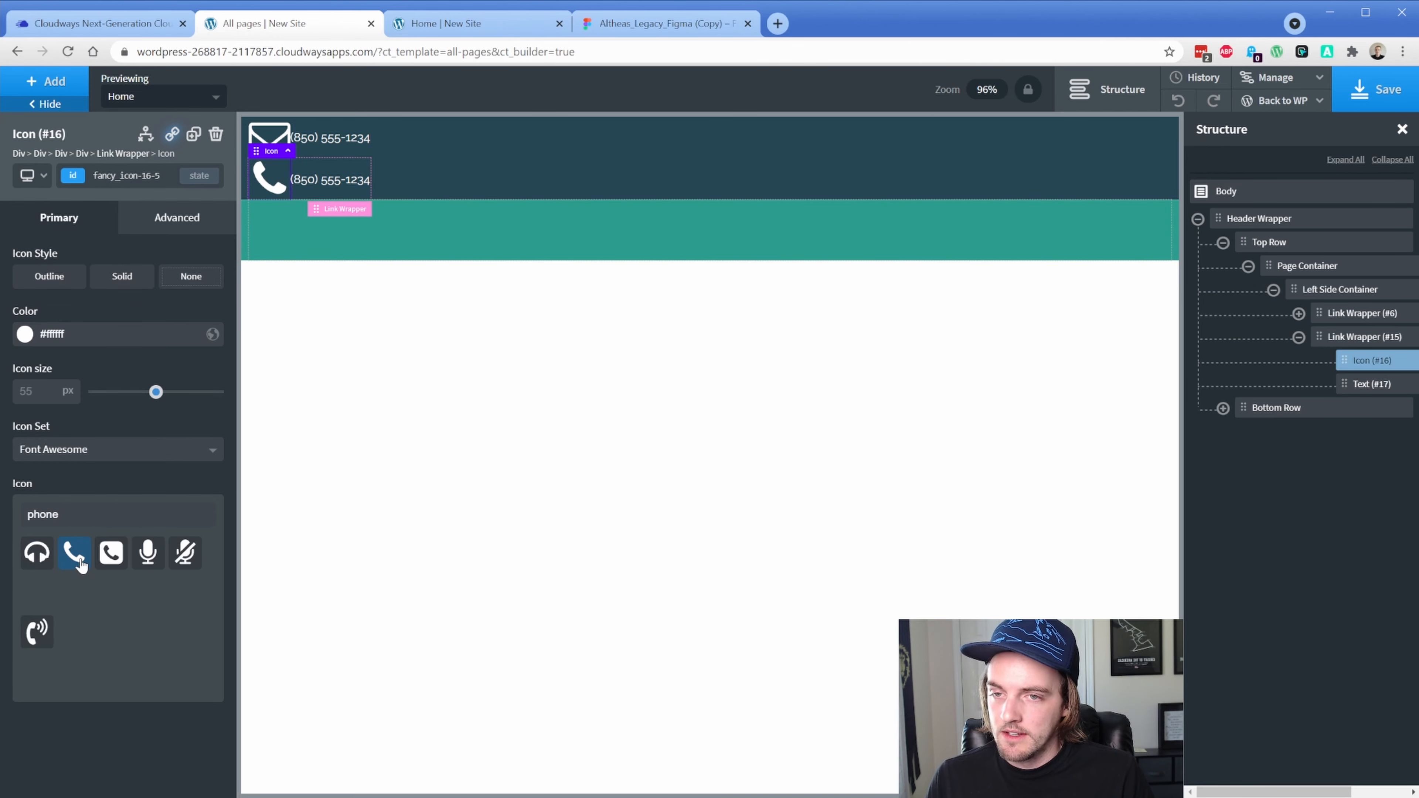
Replace the first link's text with the organisation's e-mail address
left_click(324, 146)
double_click(320, 142)
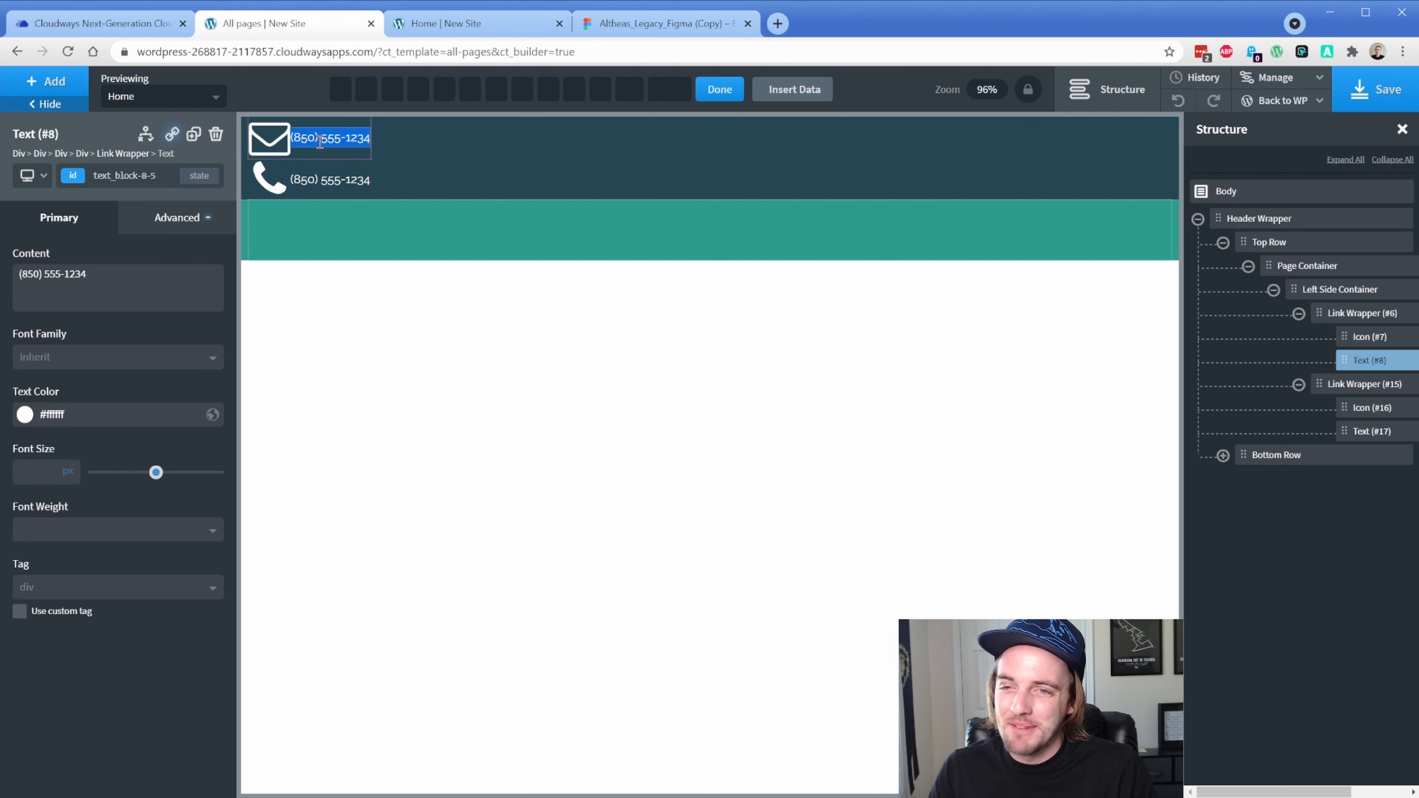
key("BackSpace")
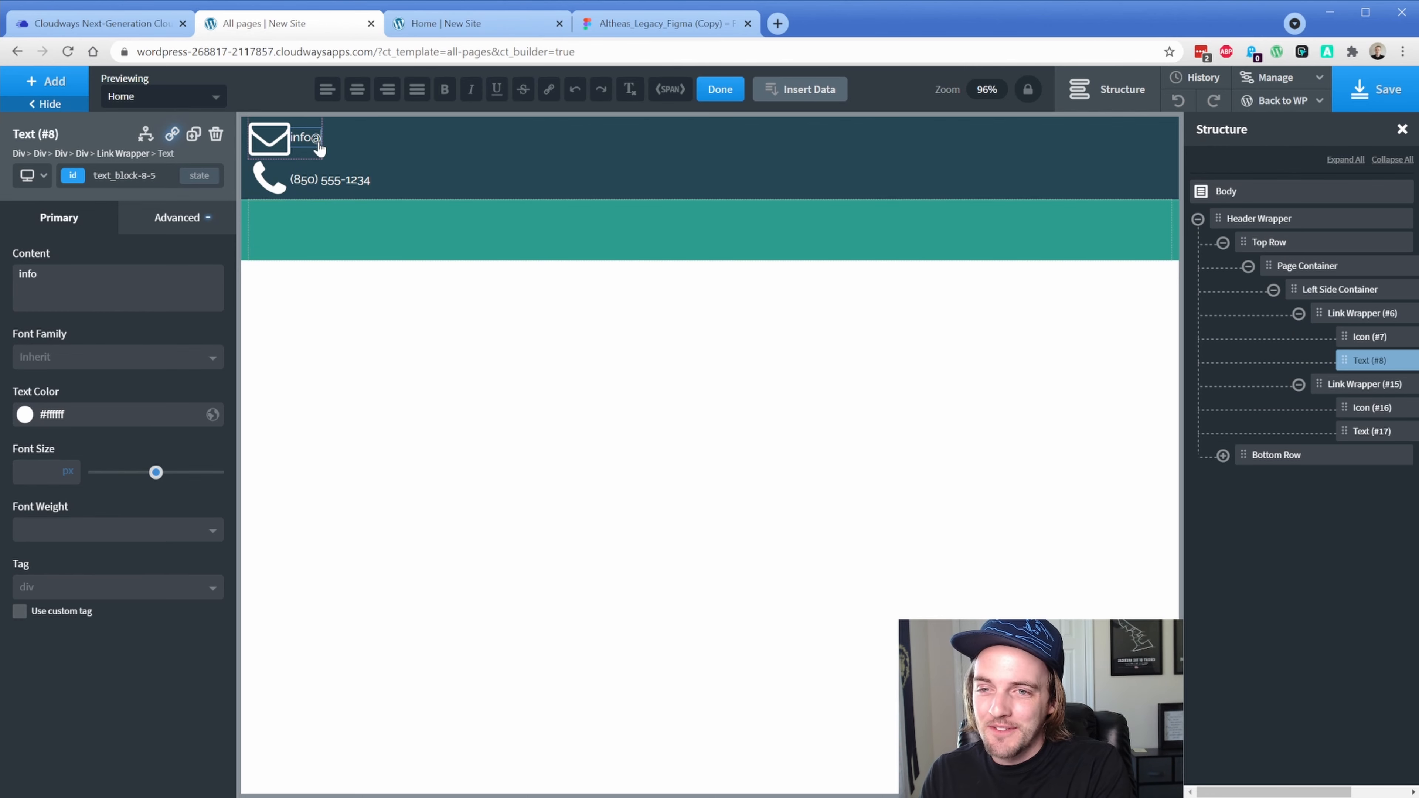
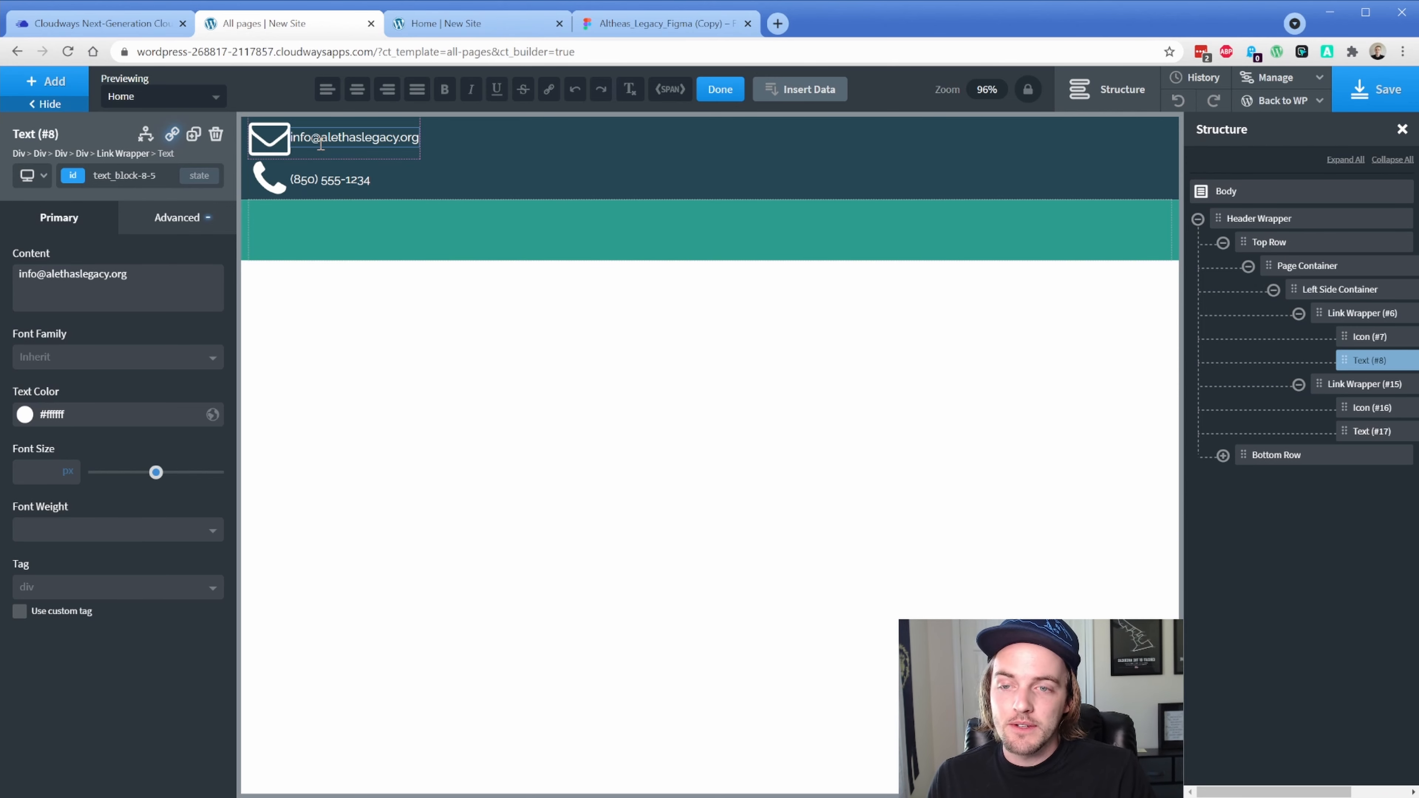
left_click(280, 145)
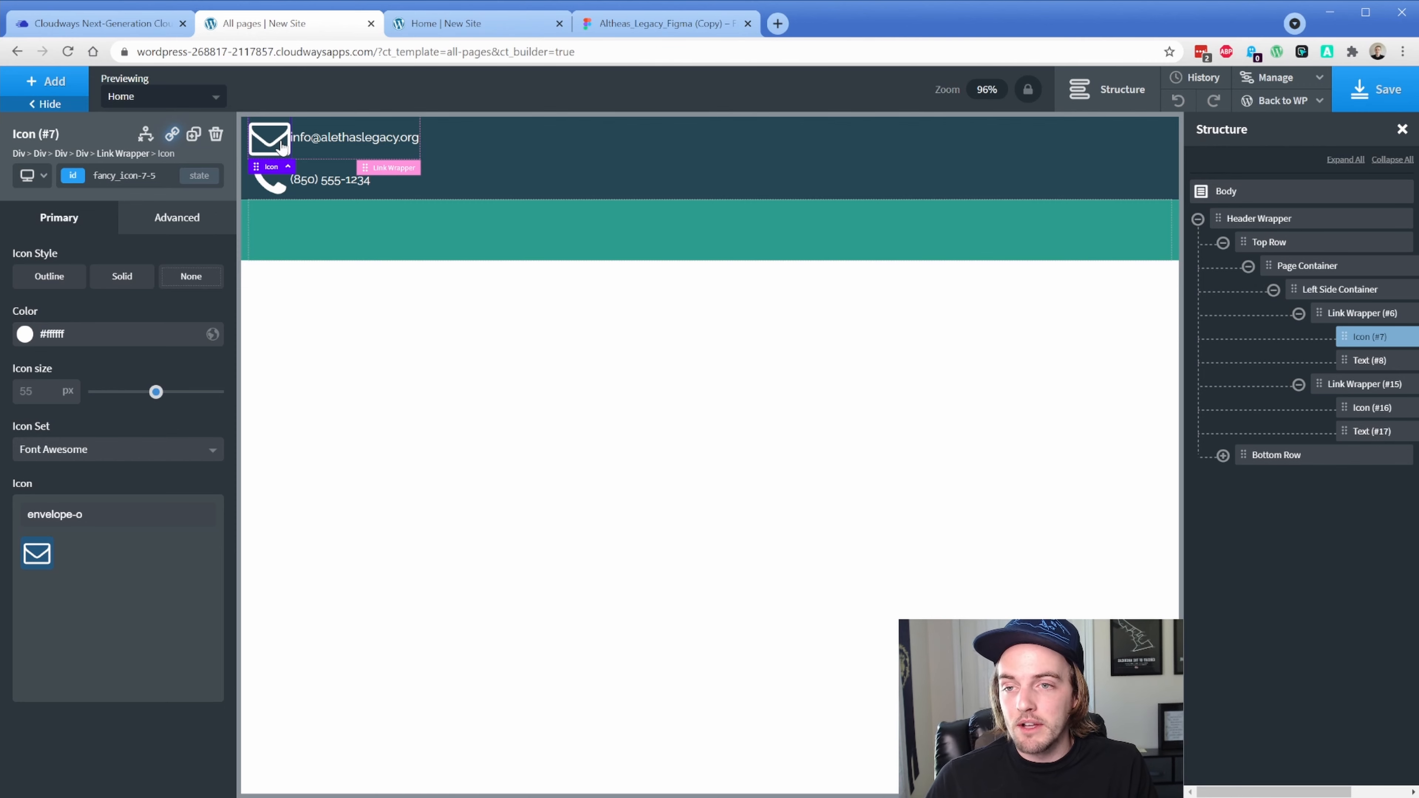
Set both the envelope and phone icon sizes to 25 px
left_click(69, 178)
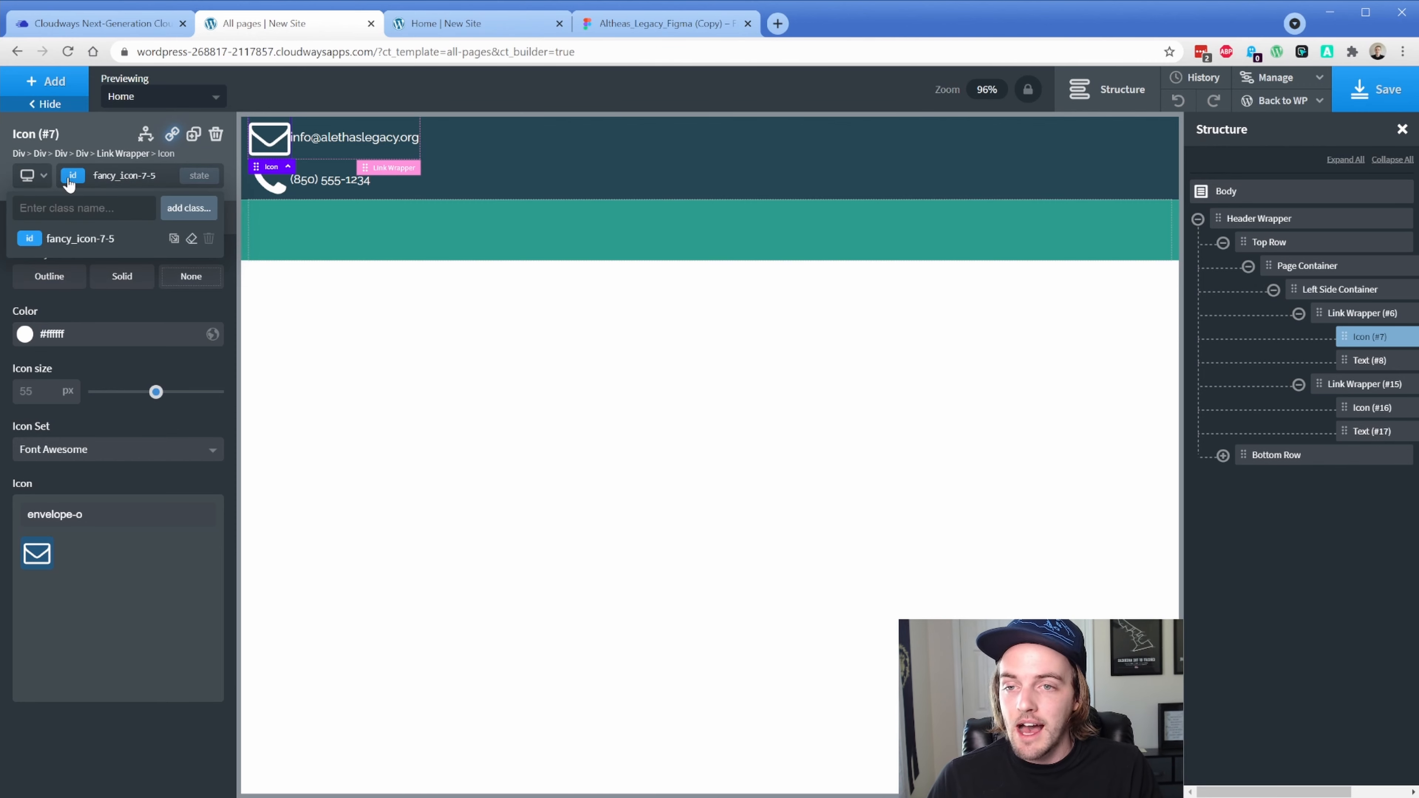
left_click(69, 180)
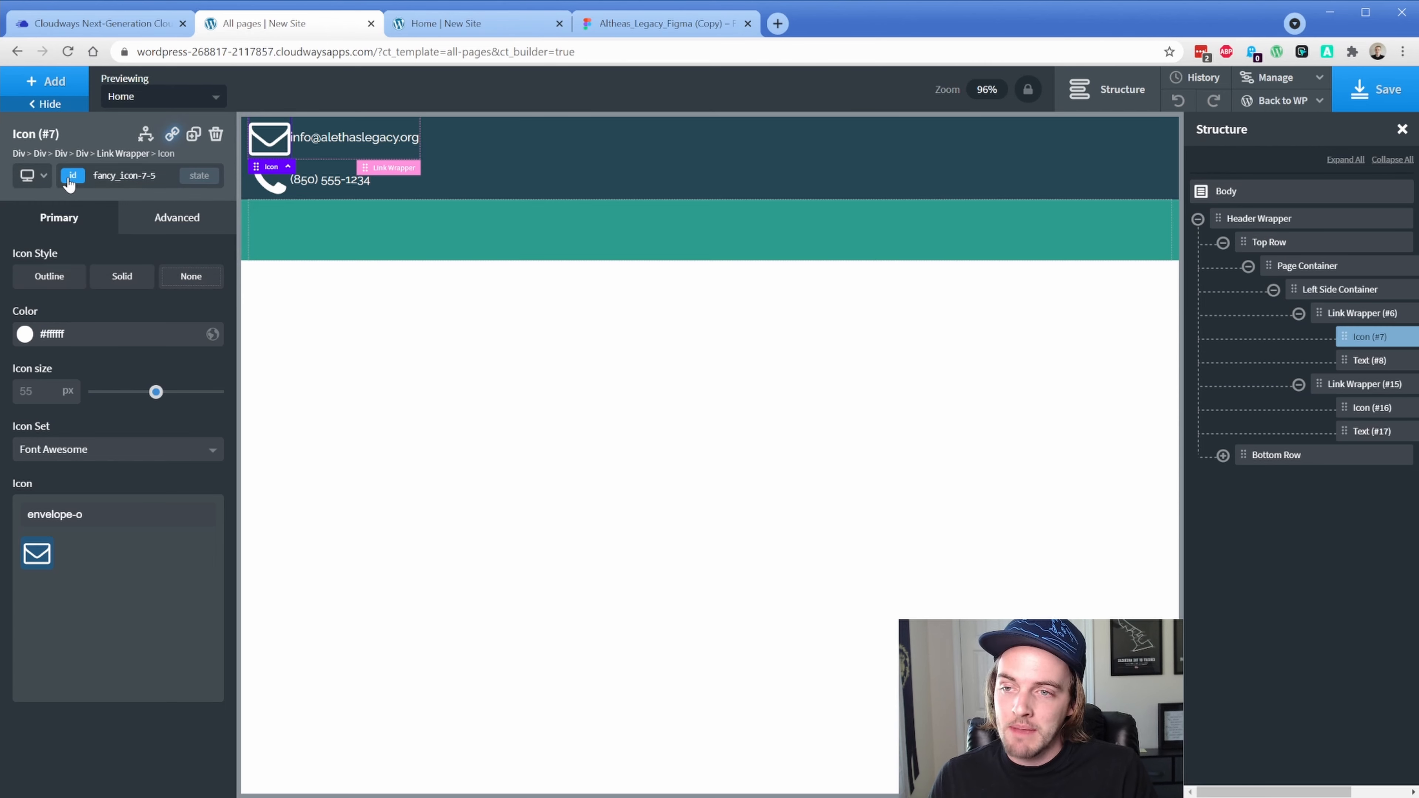
left_click(47, 386)
type("25")
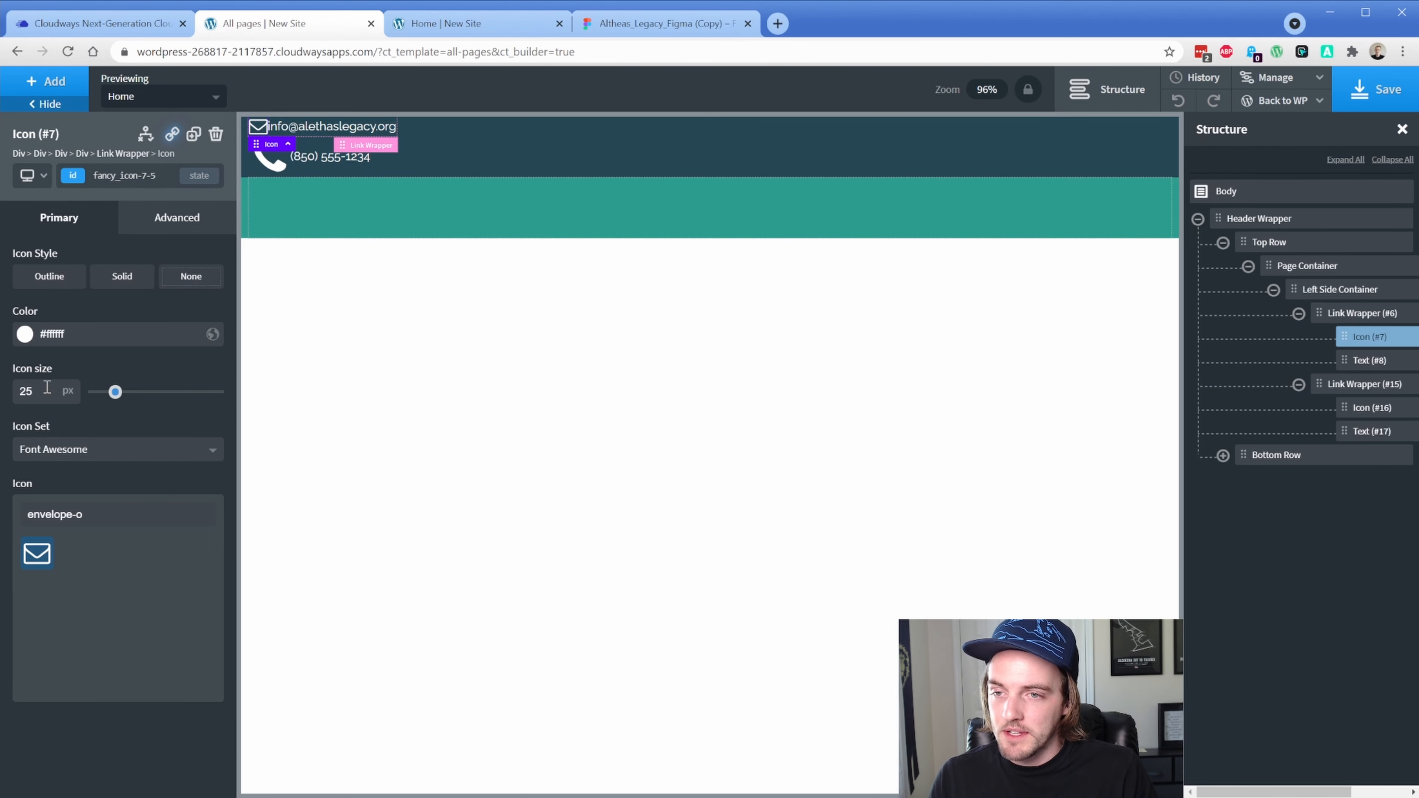
left_click(268, 165)
left_click(43, 387)
type("25")
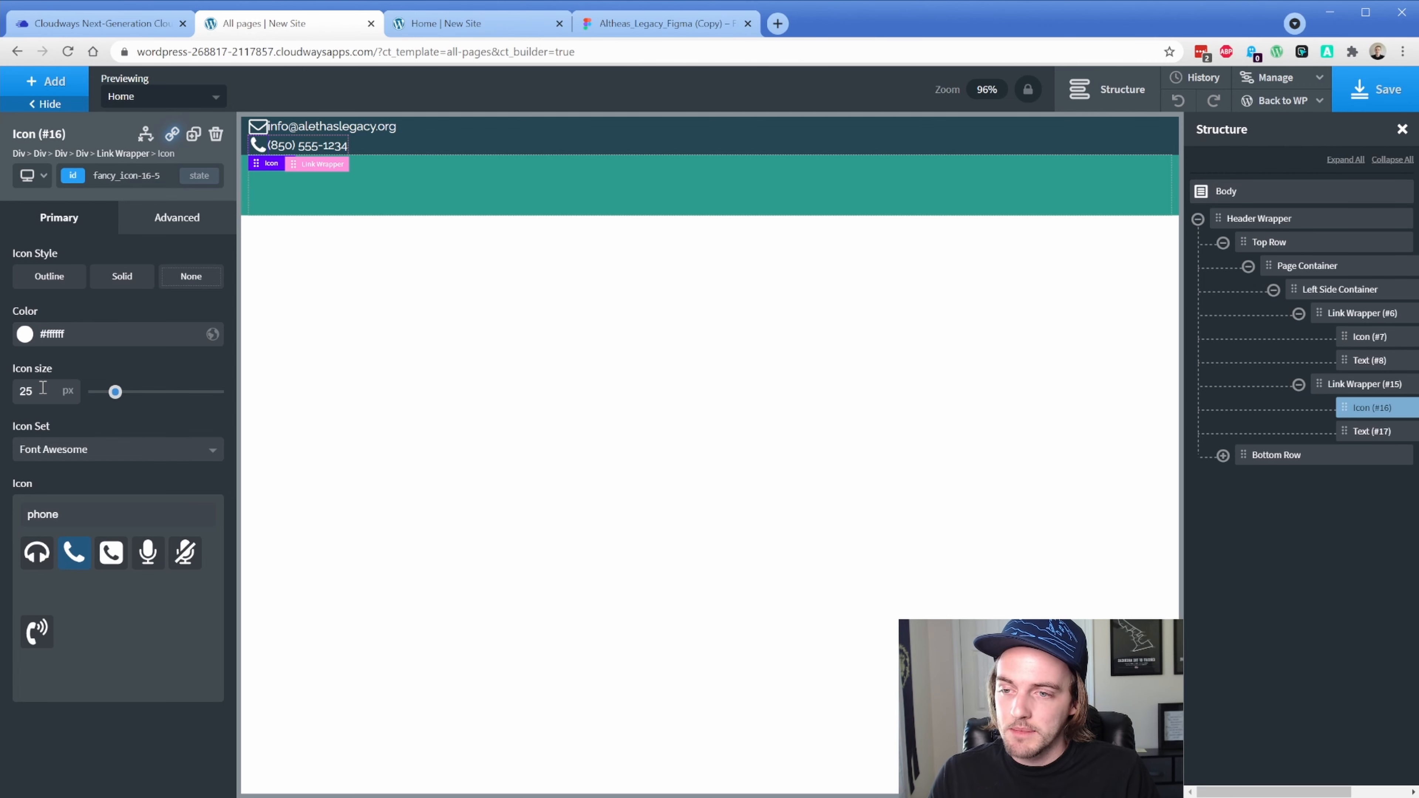
Give the phone icon an 8 px right margin in Size & Spacing
left_click(174, 219)
left_click(138, 307)
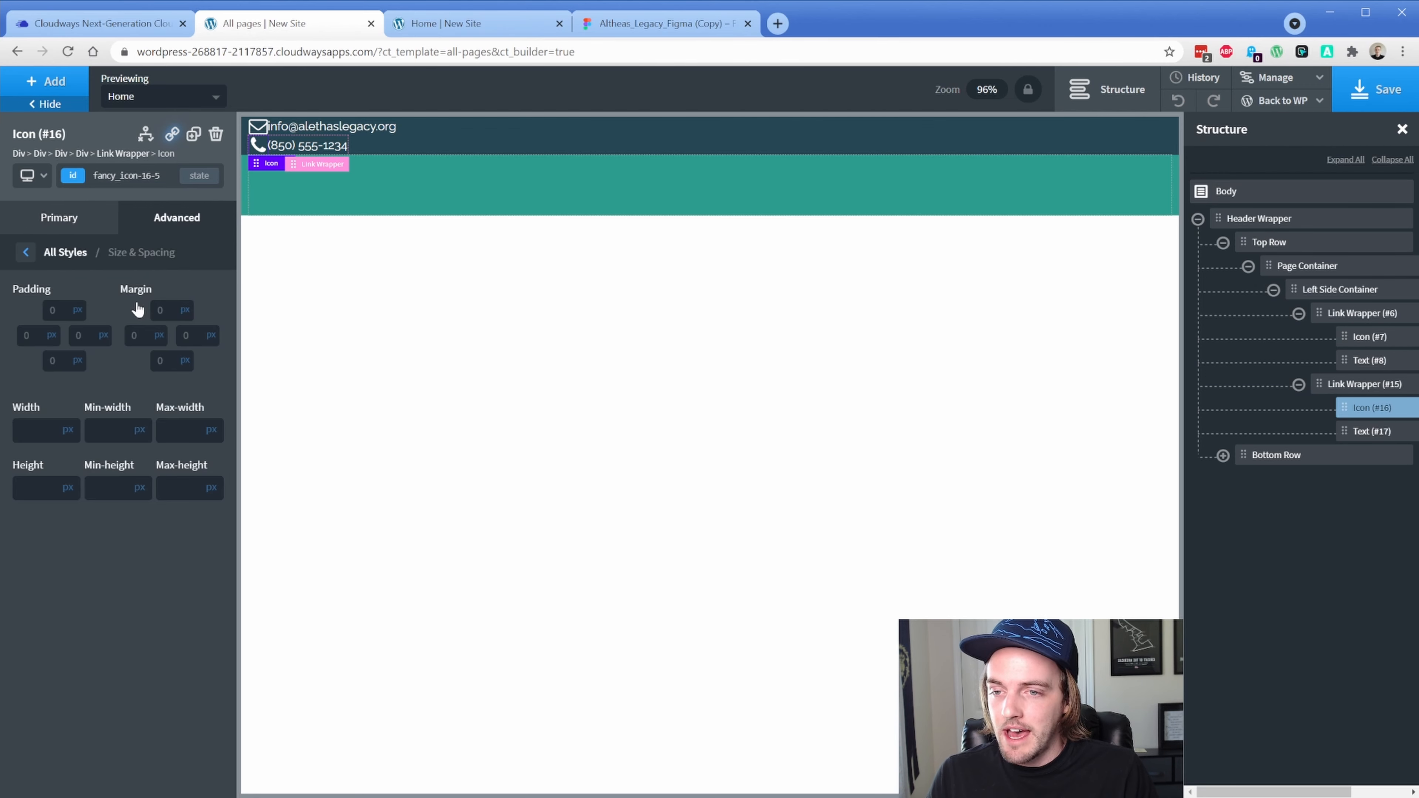
left_click(196, 337)
type("8")
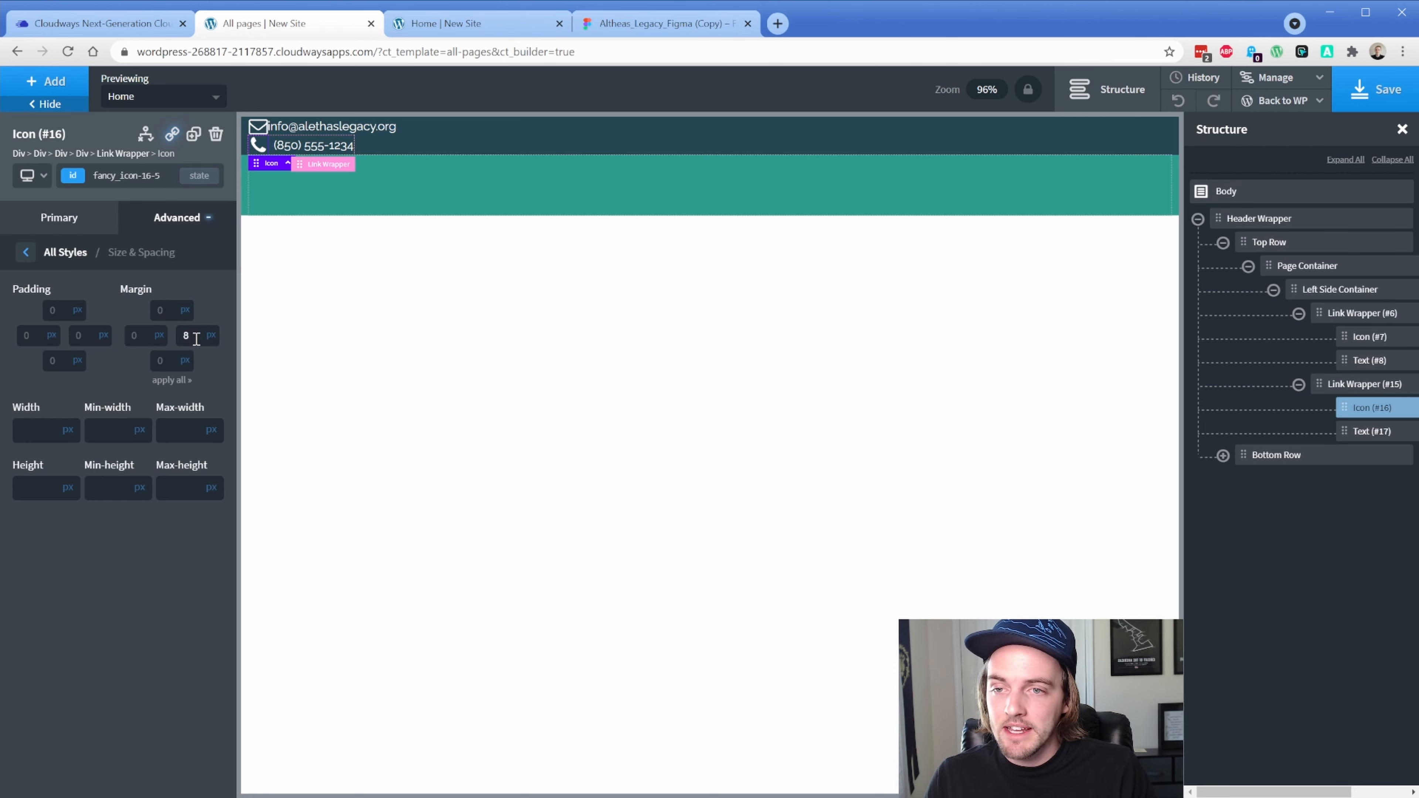
left_click(659, 23)
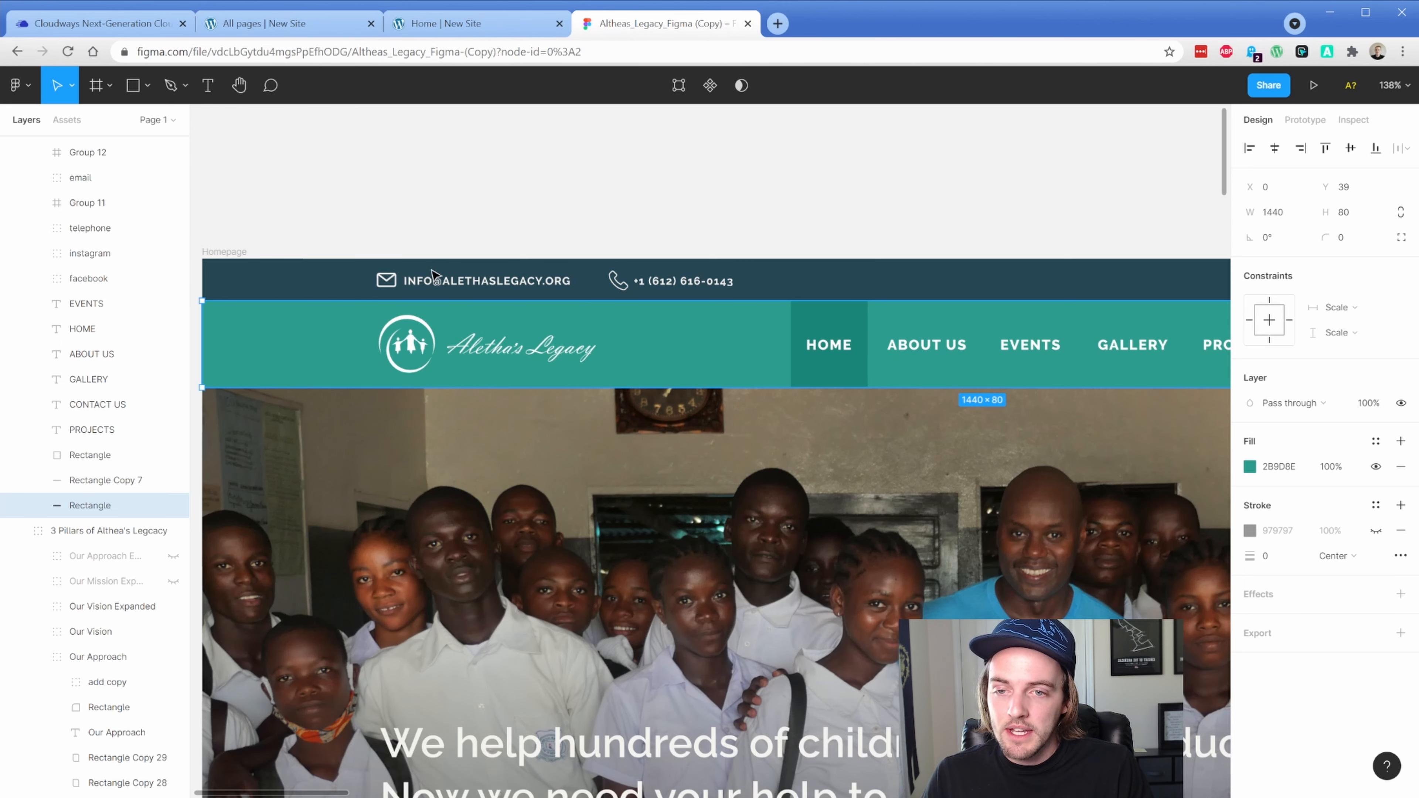
In Figma, read the envelope (18×13.18) and phone (17.93×18) icon sizes, then return to Oxygen
scroll(398, 286, "up", 5)
left_click(391, 283)
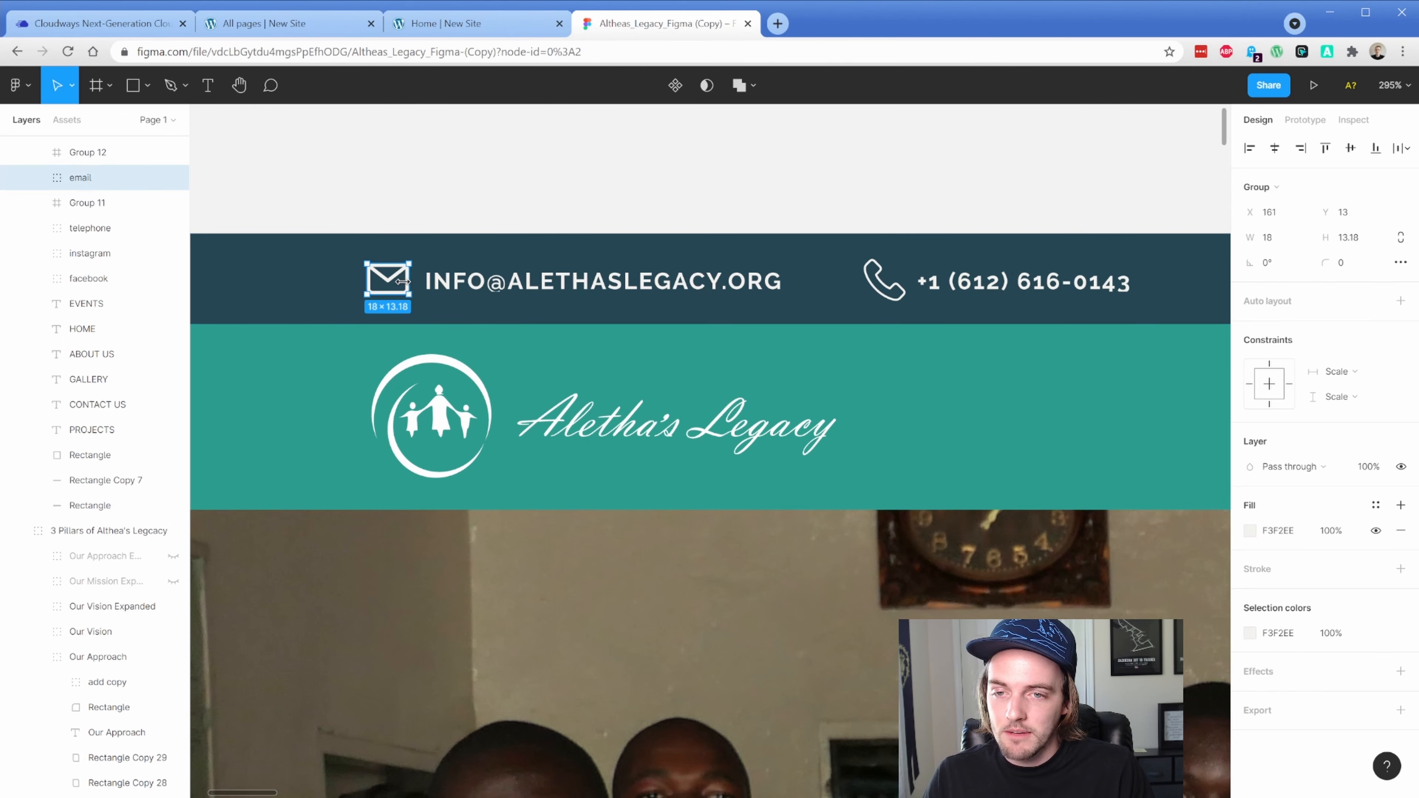
left_click(883, 280)
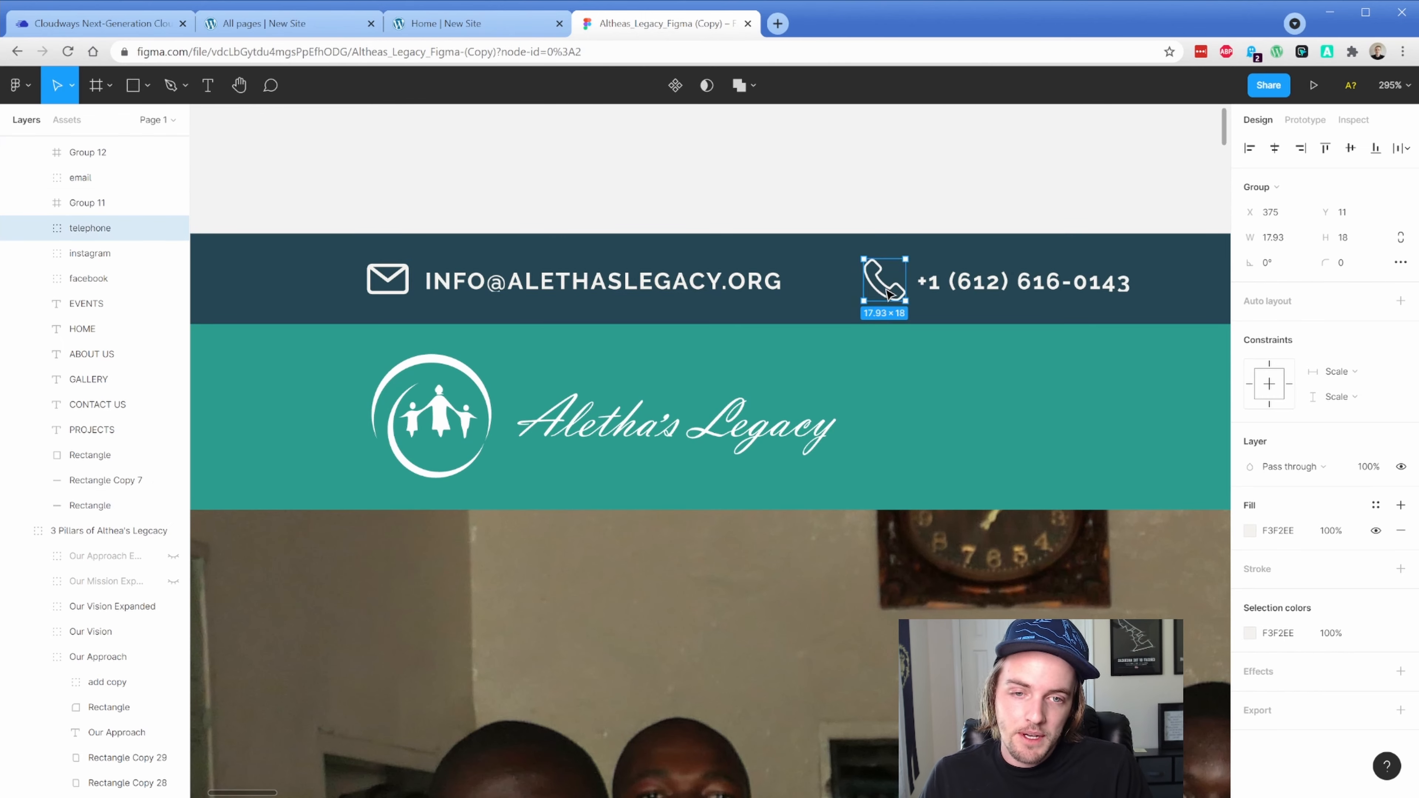
left_click(400, 32)
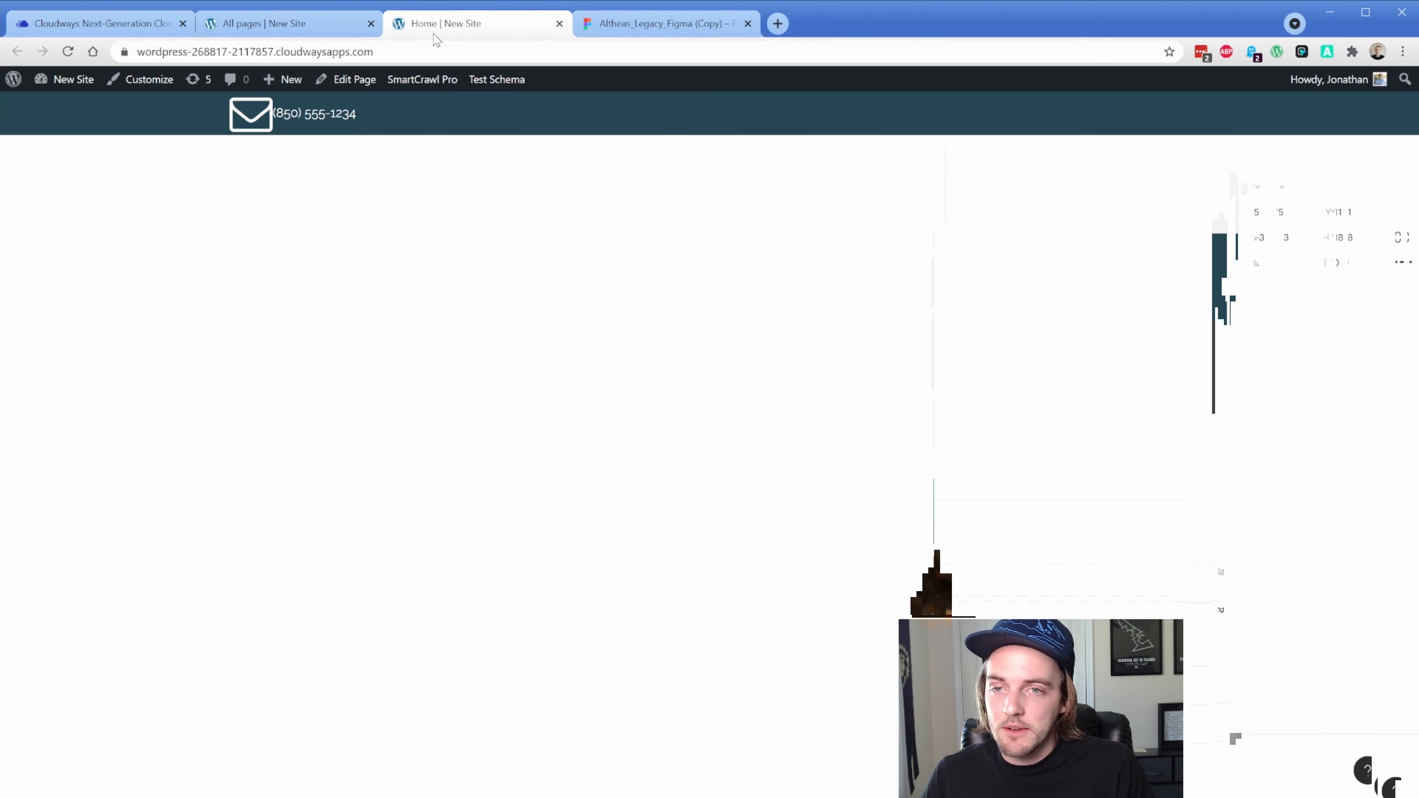
left_click(316, 30)
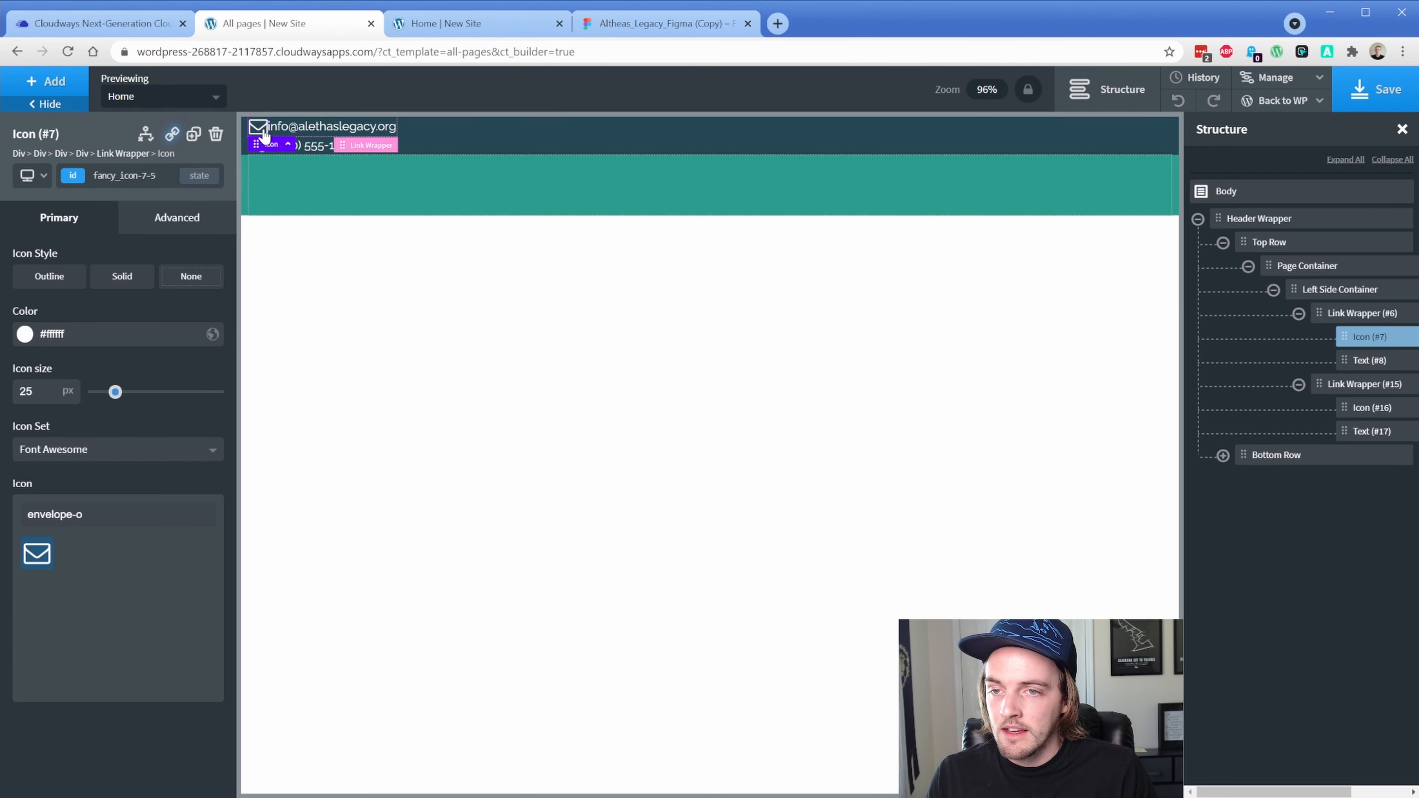
Give the envelope icon an 8 px right margin
left_click(181, 229)
left_click(169, 304)
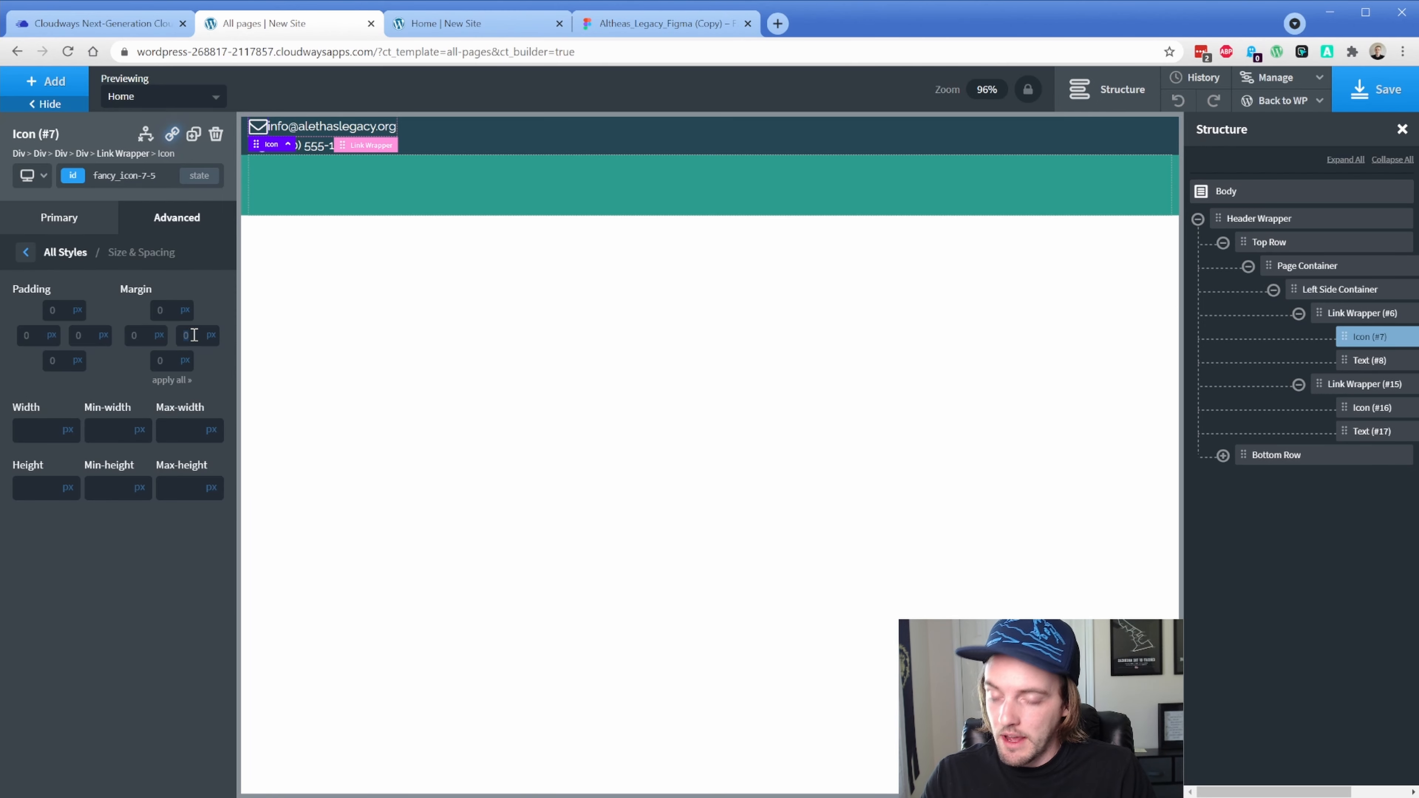
type("8")
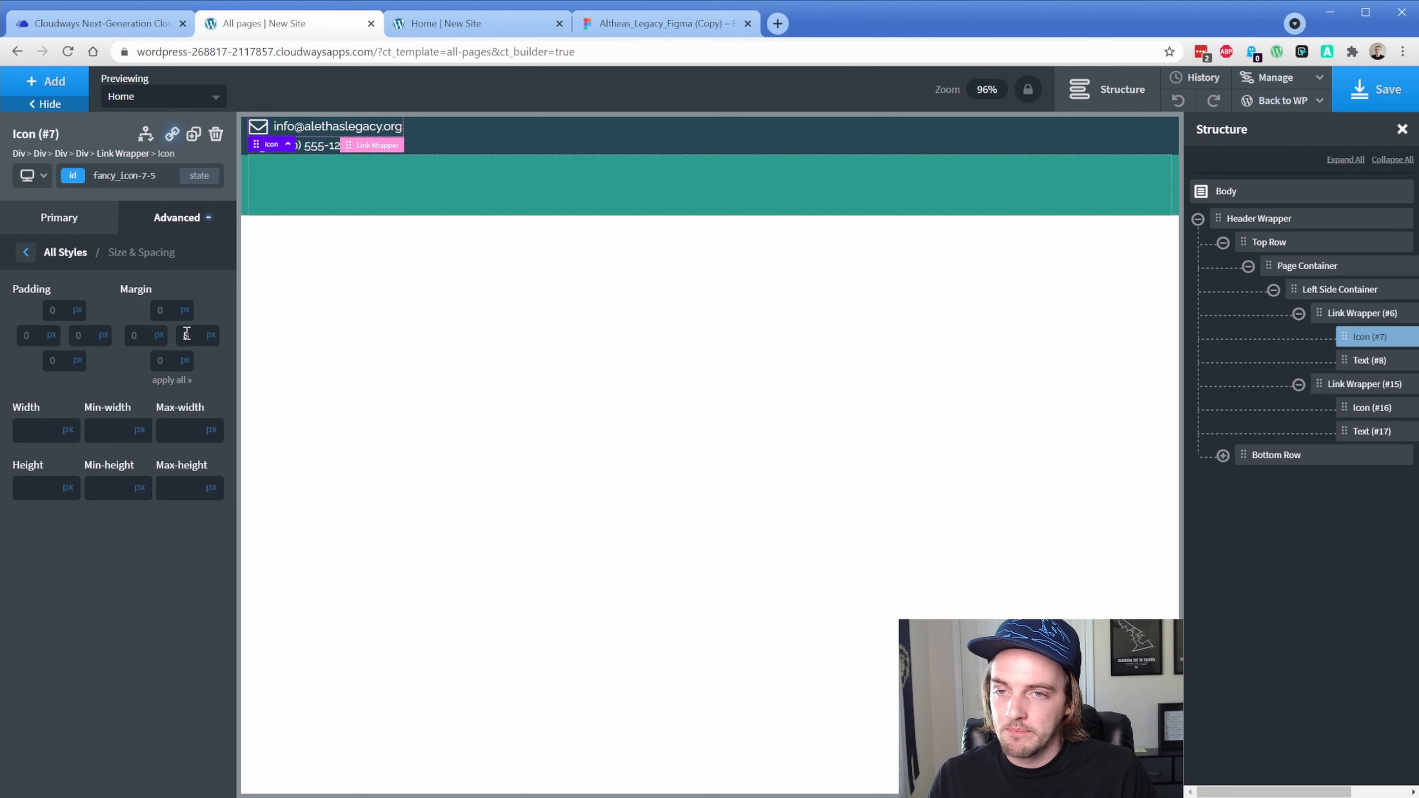
Lay out Left Side Container horizontally with middle vertical alignment
left_click(1308, 290)
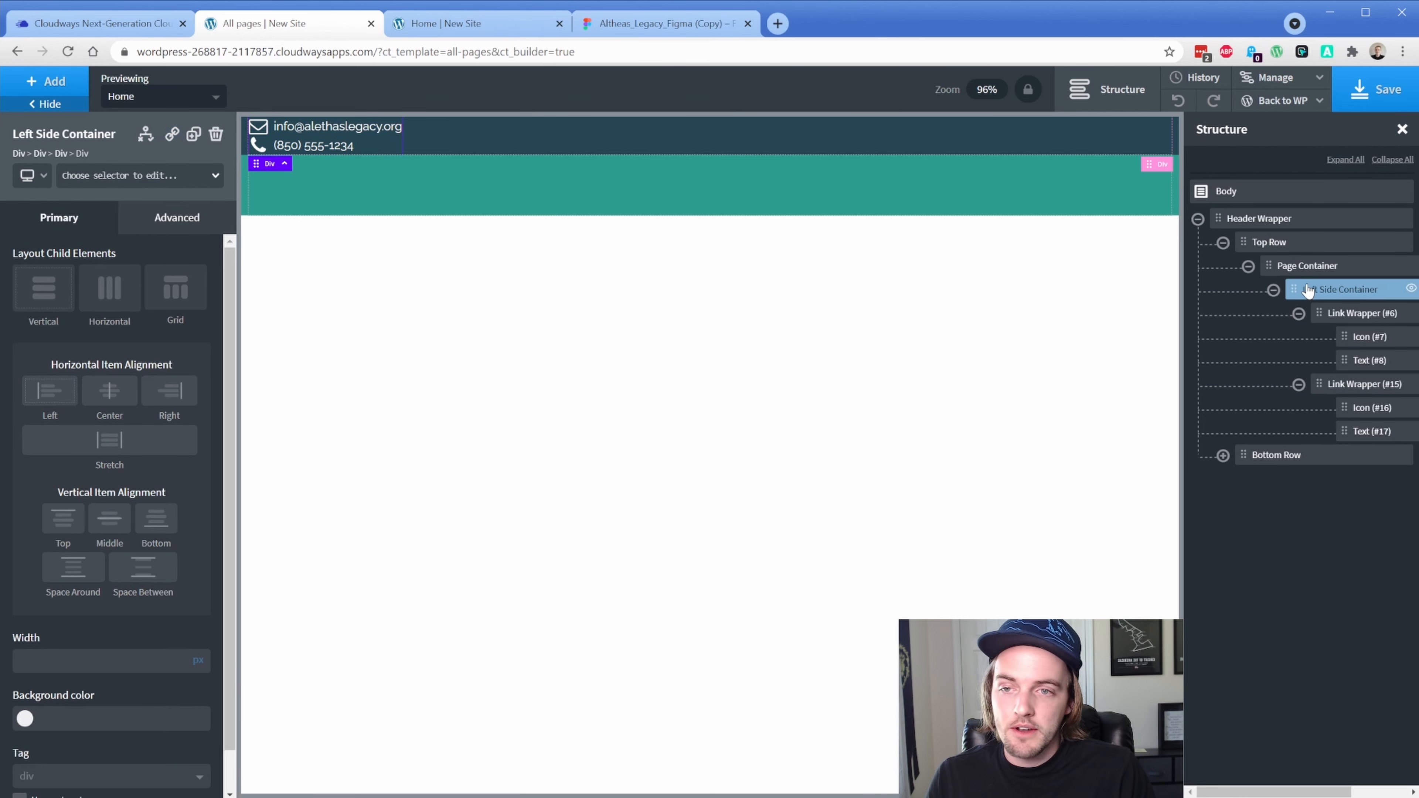
left_click(109, 301)
left_click(110, 459)
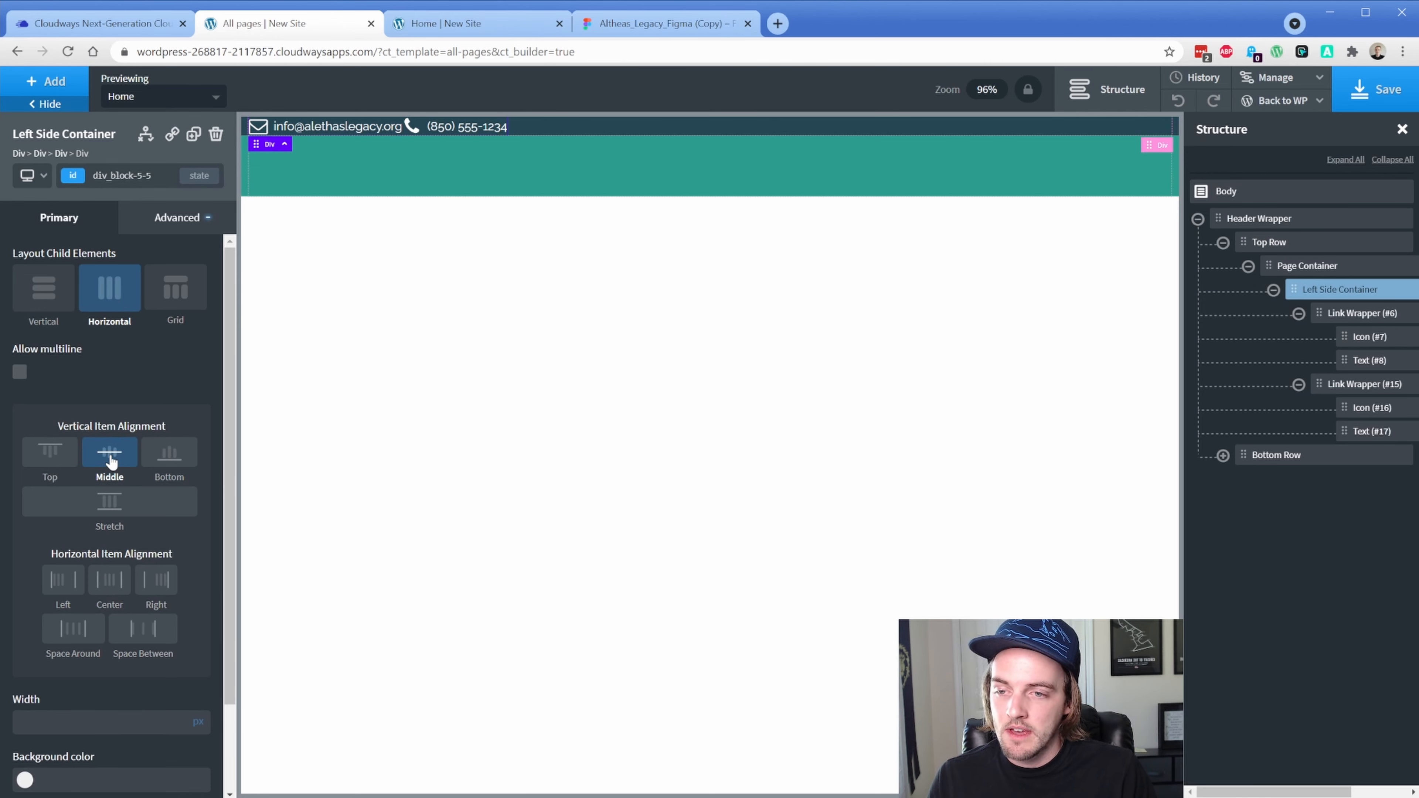
Go to the email Link Wrapper's right-margin setting under Size & Spacing
left_click(1338, 316)
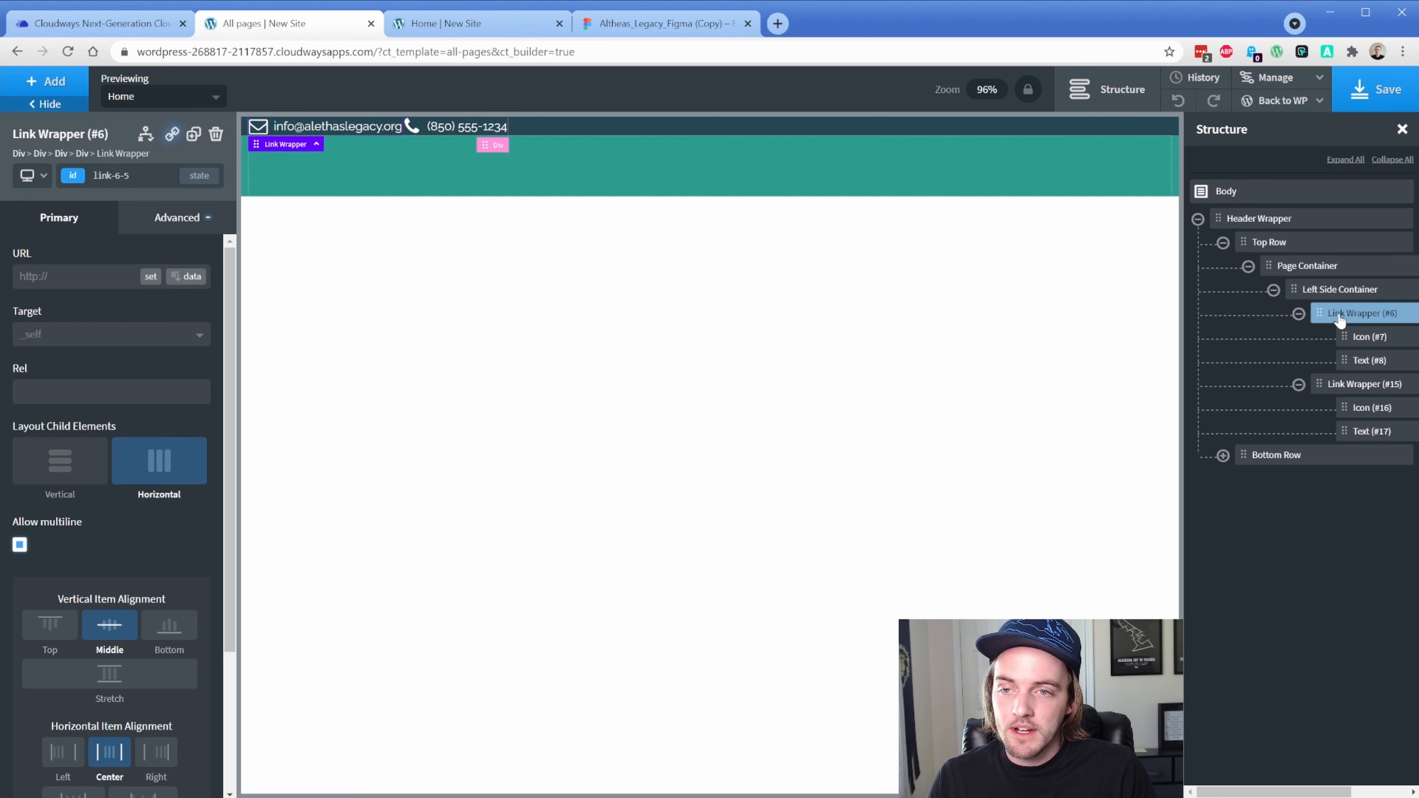
left_click(181, 218)
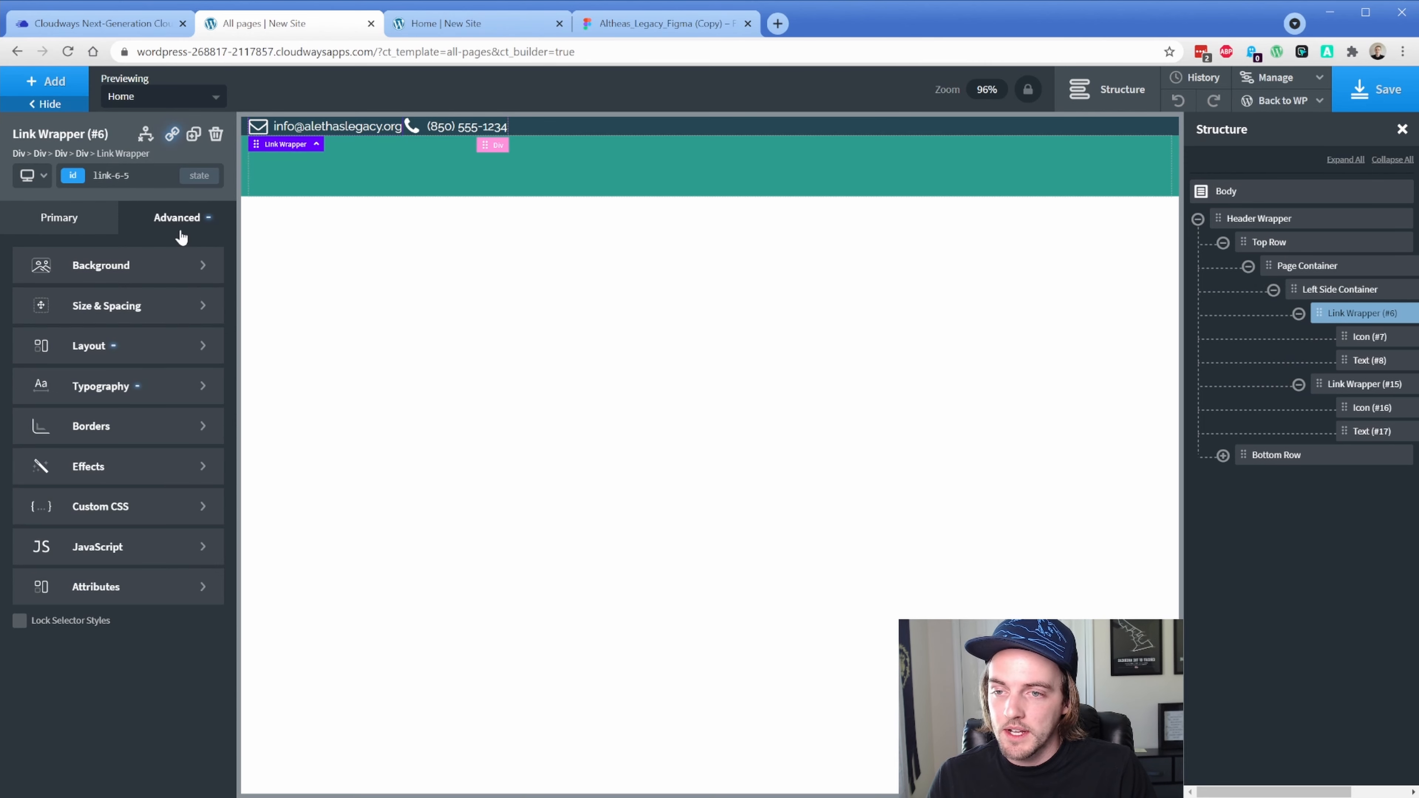
left_click(169, 304)
left_click(189, 337)
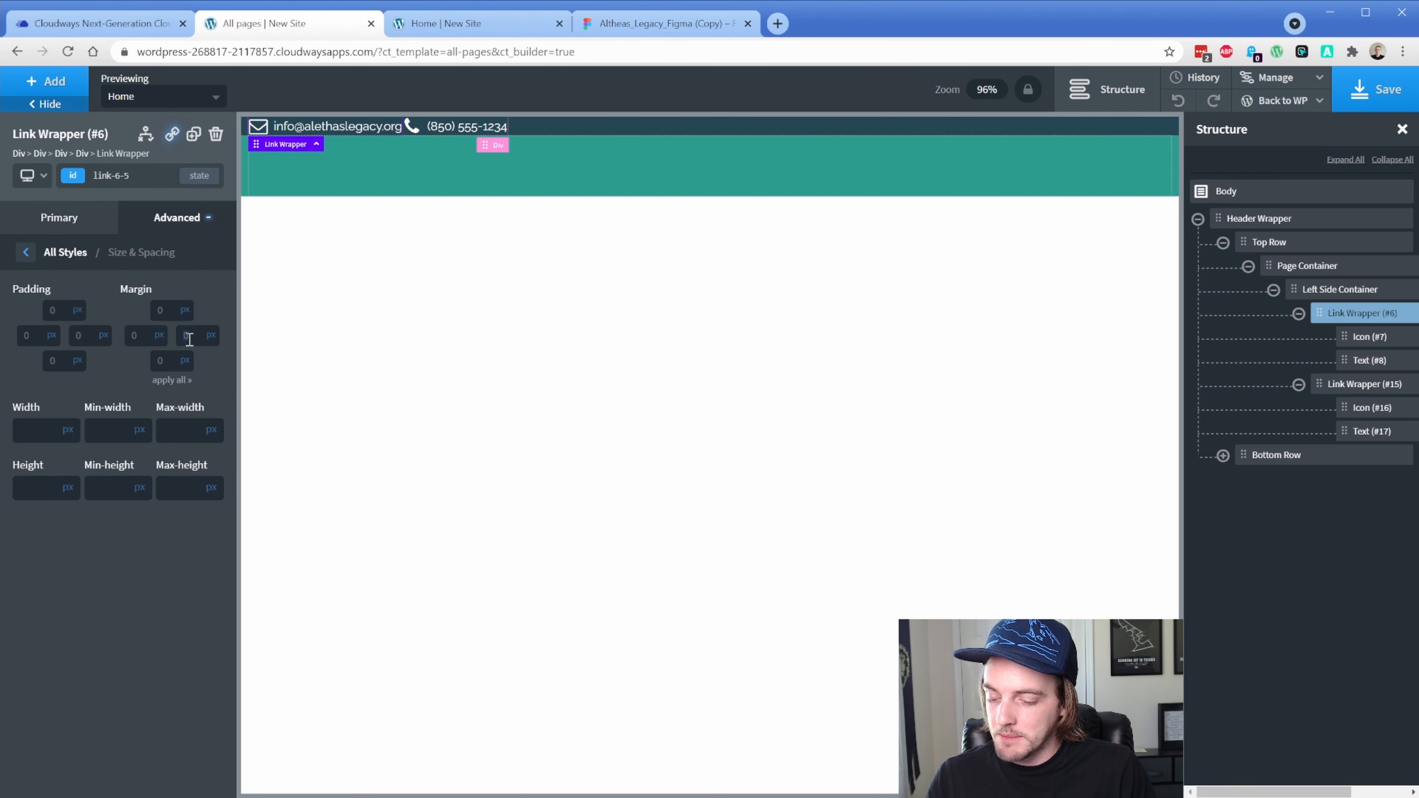
Set the email link's right margin to 16 and compare spacing against the Figma design
type("16")
left_click(612, 26)
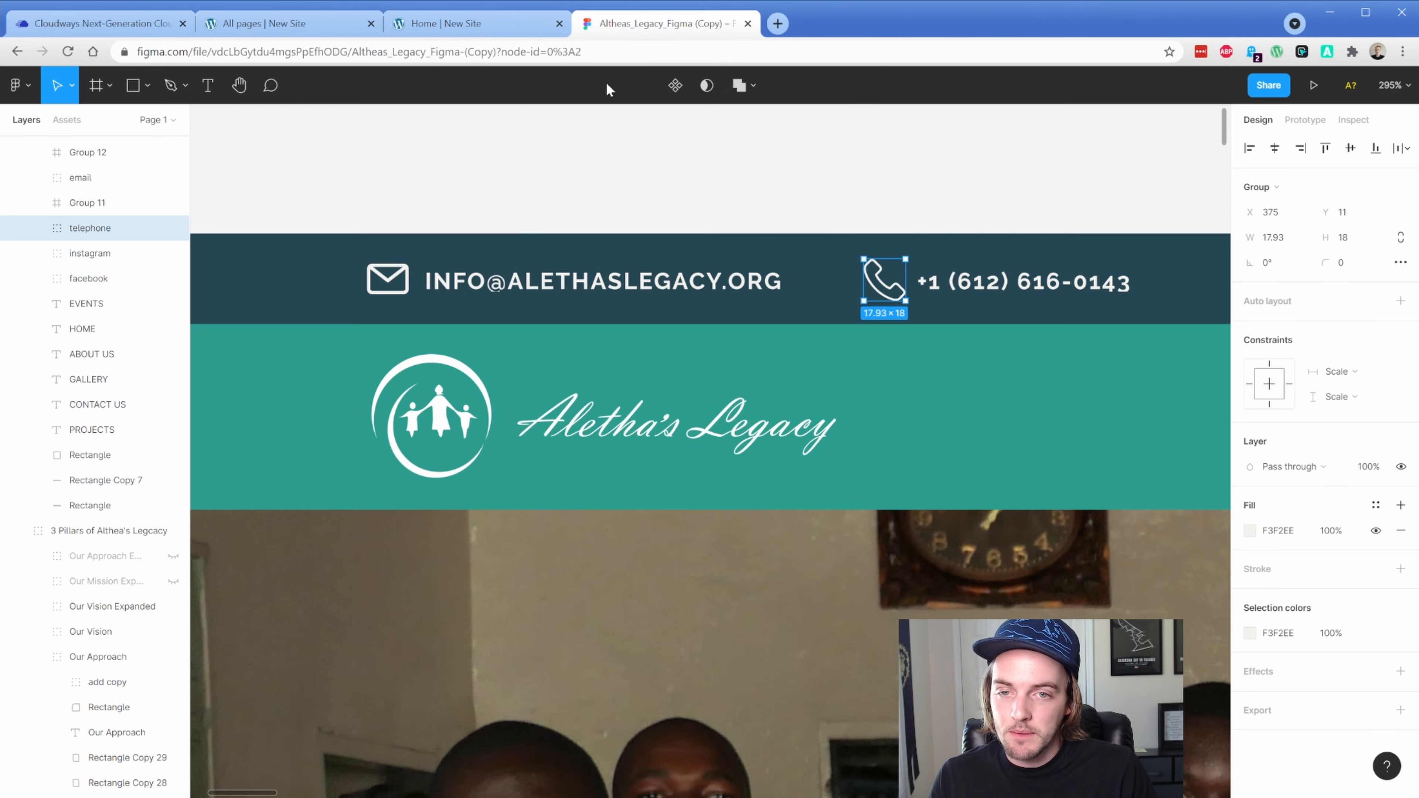
left_click(604, 281)
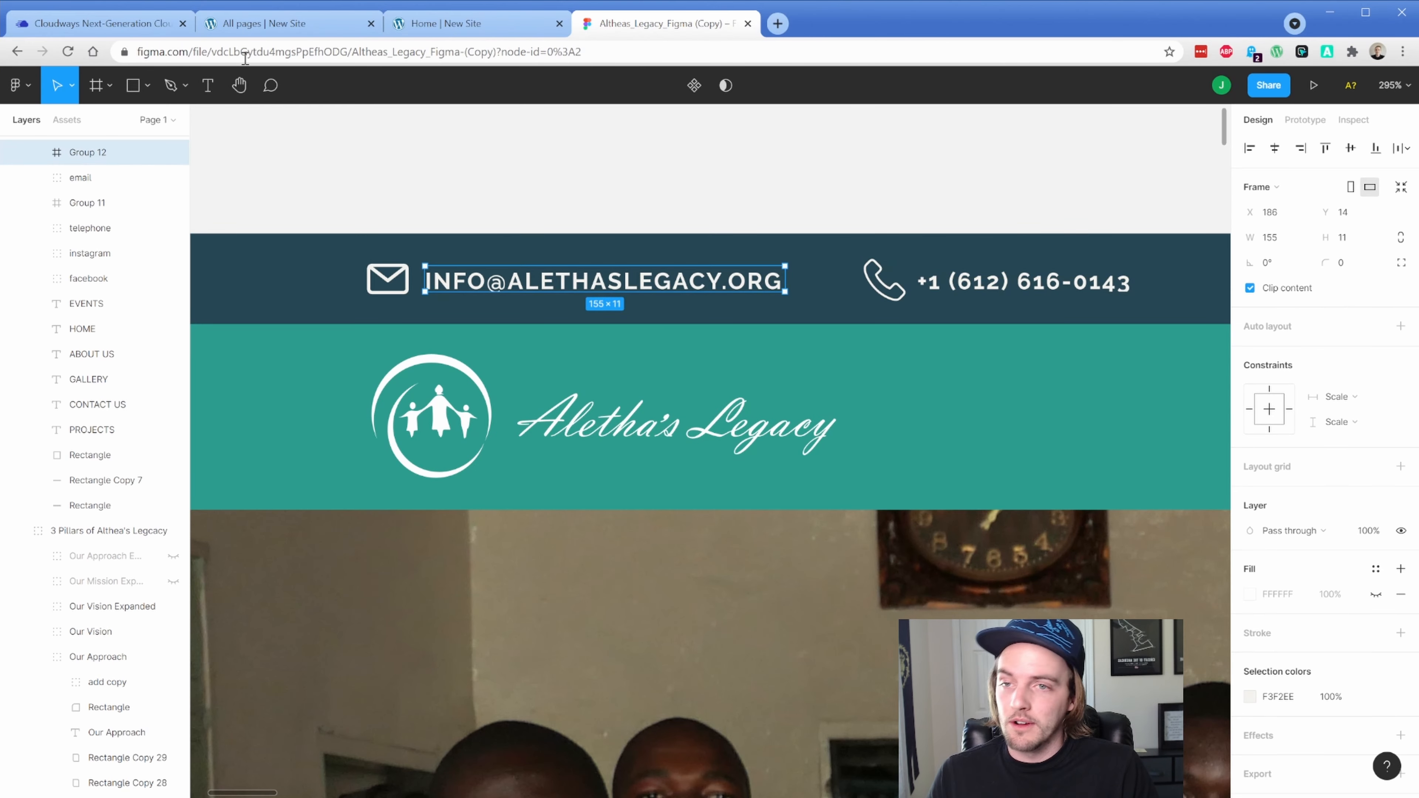
left_click(253, 26)
Raise the email link's right margin to 32 px and recheck it against Figma
left_click(190, 330)
type("3")
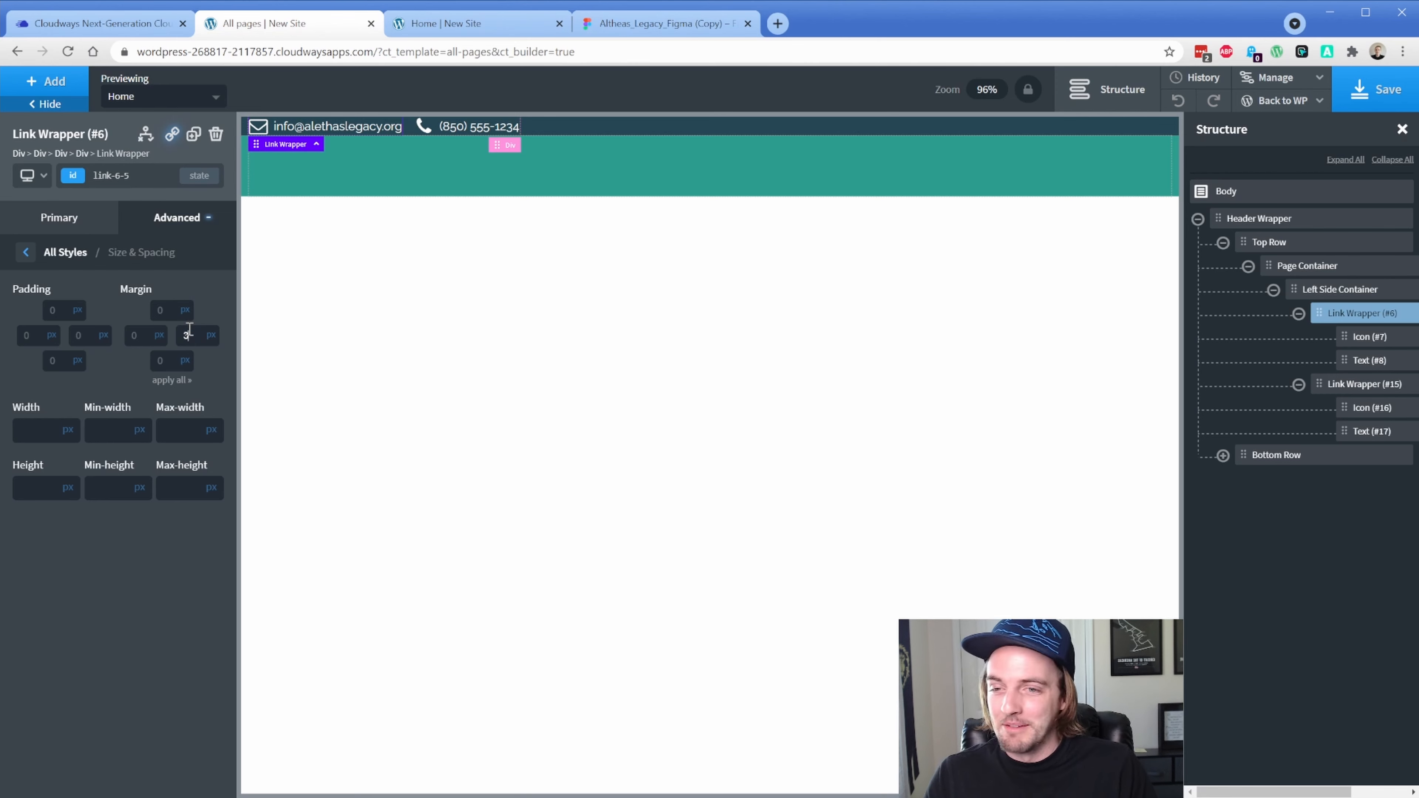
type("2")
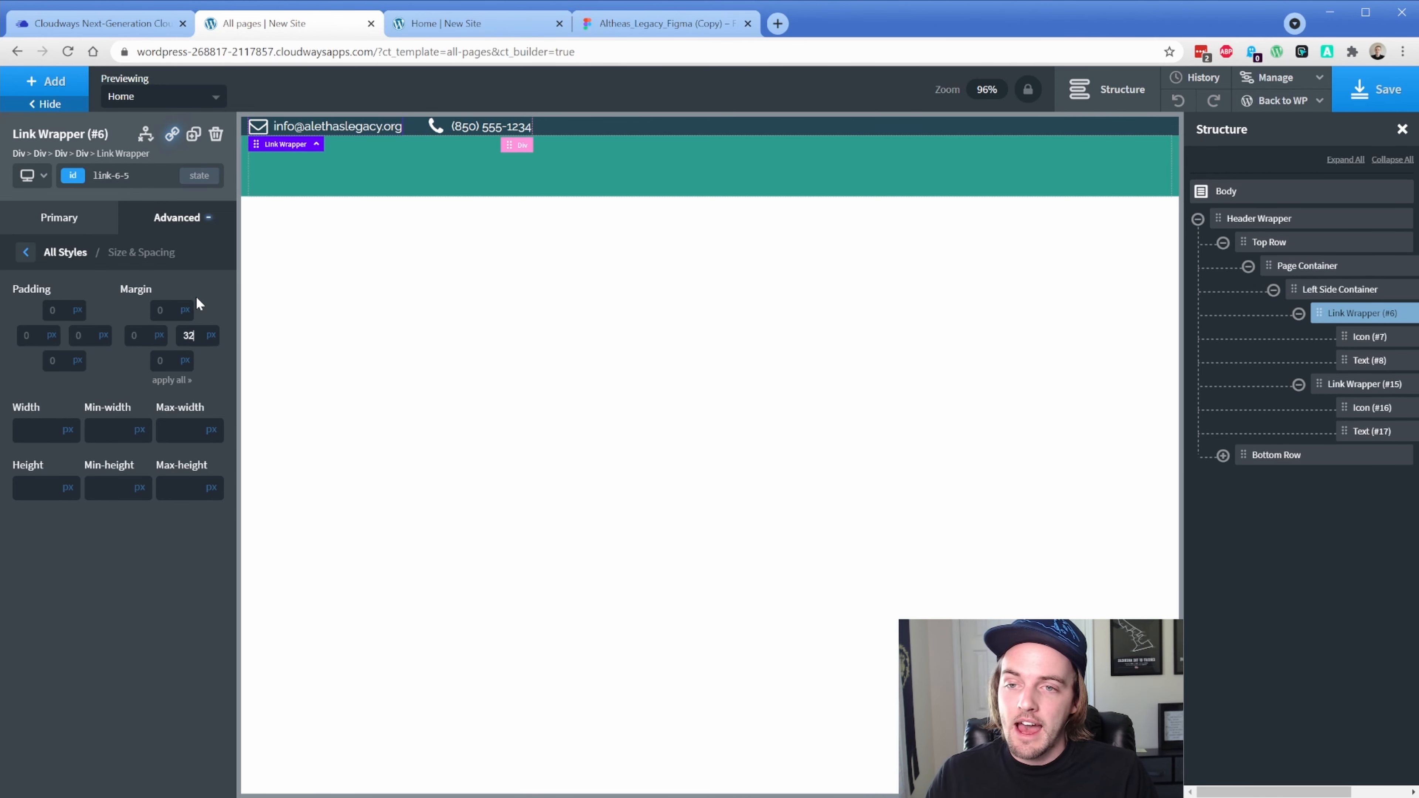
left_click(622, 22)
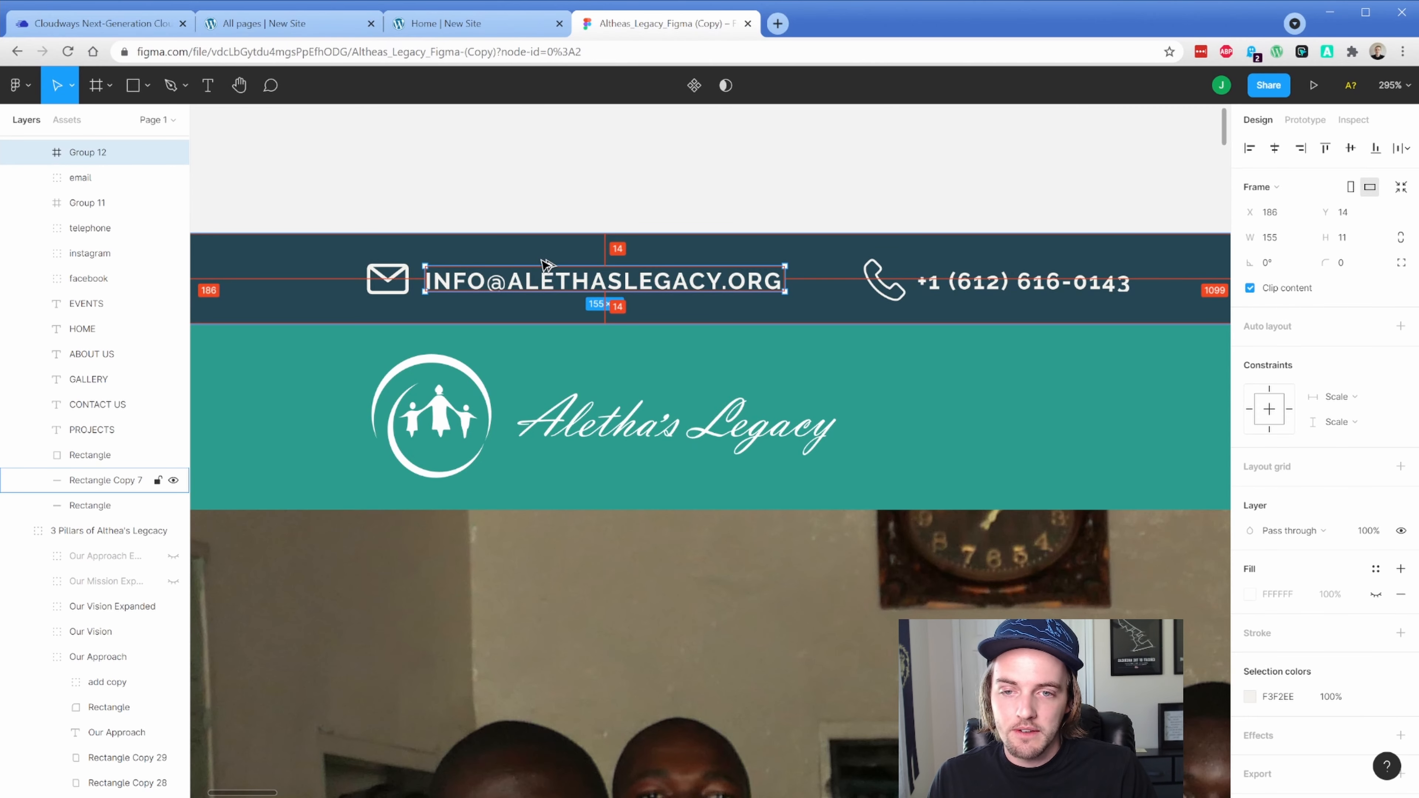
left_click(1009, 283)
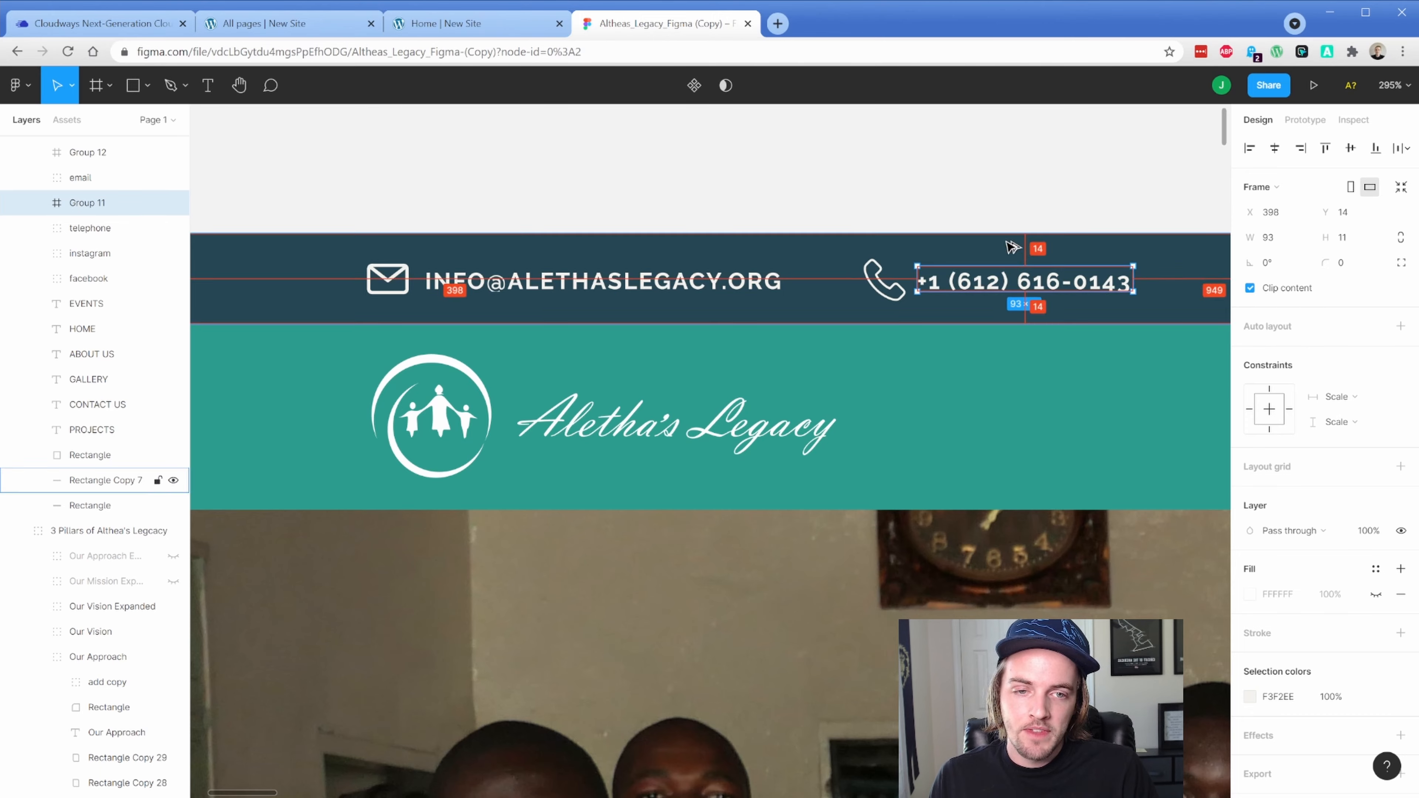
left_click(468, 27)
left_click(301, 32)
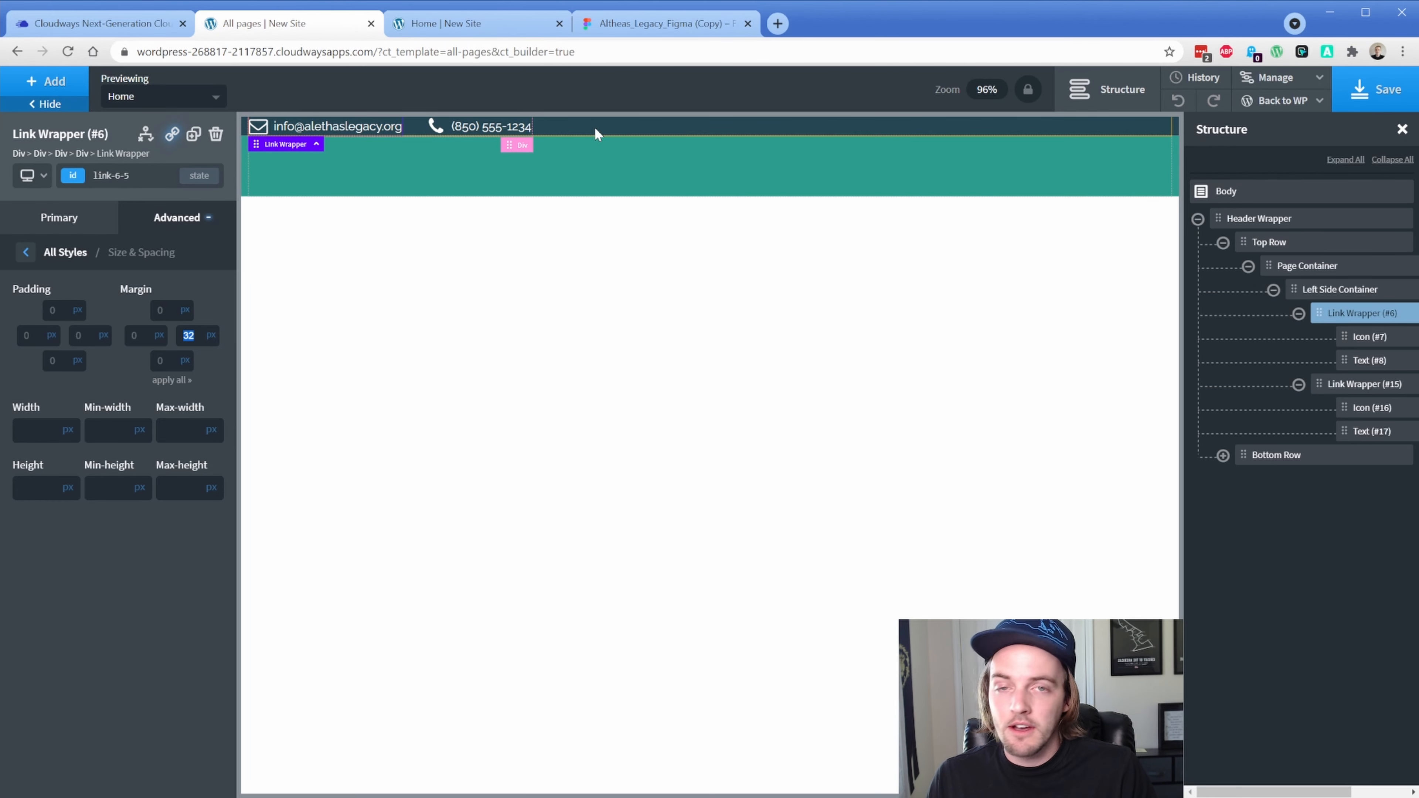
Set Top Row's top and bottom padding to 16 px, then reload the live Home page
left_click(1277, 245)
left_click(1276, 246)
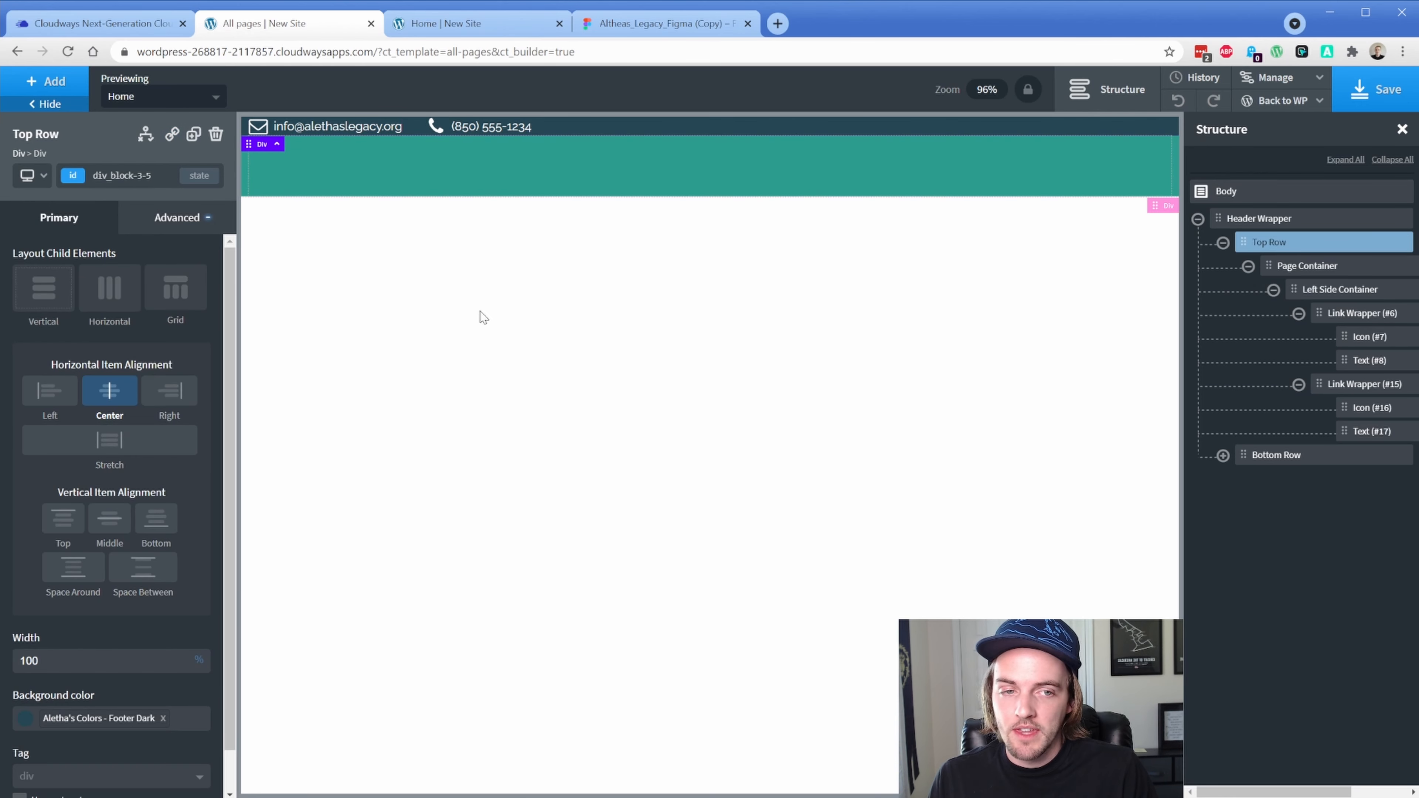
left_click(190, 232)
left_click(146, 304)
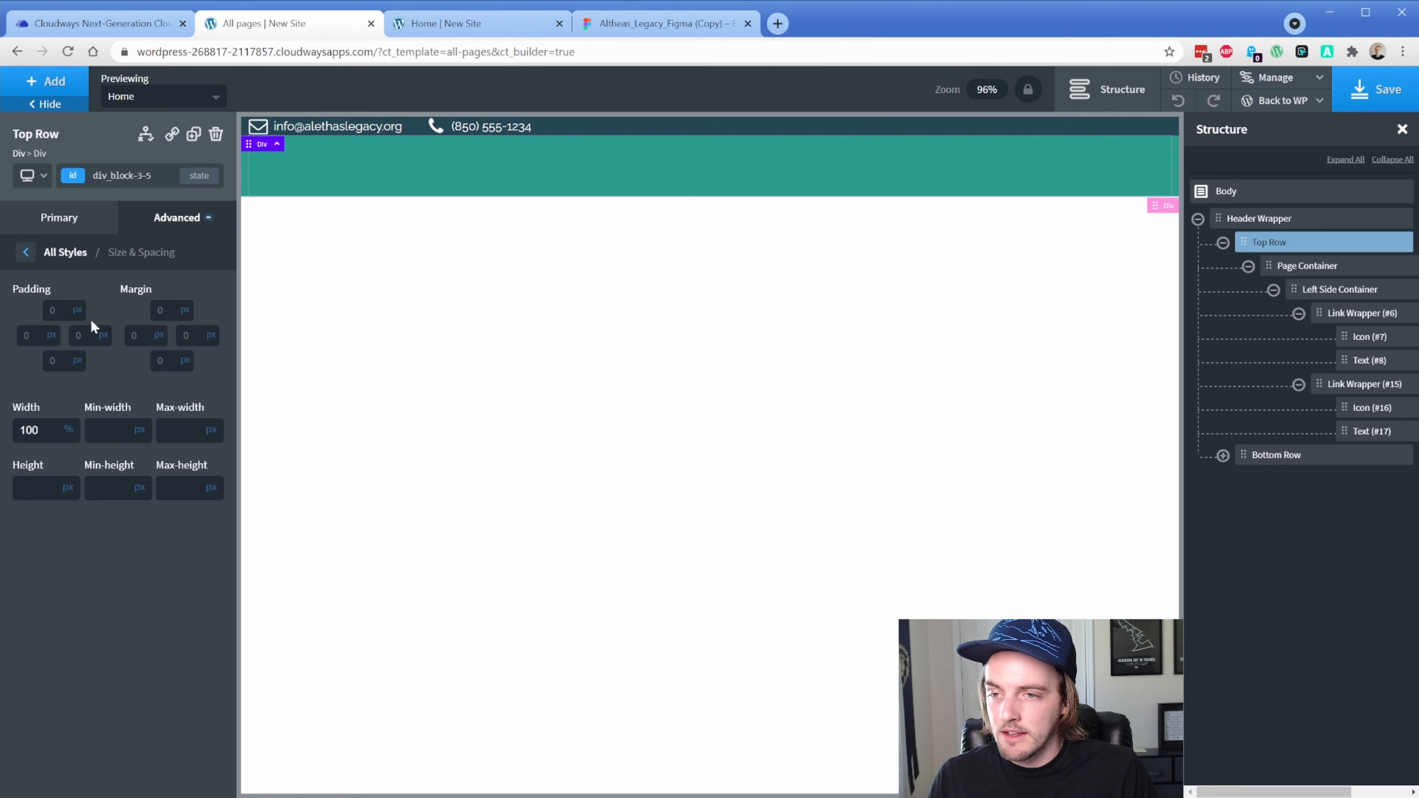
left_click(58, 312)
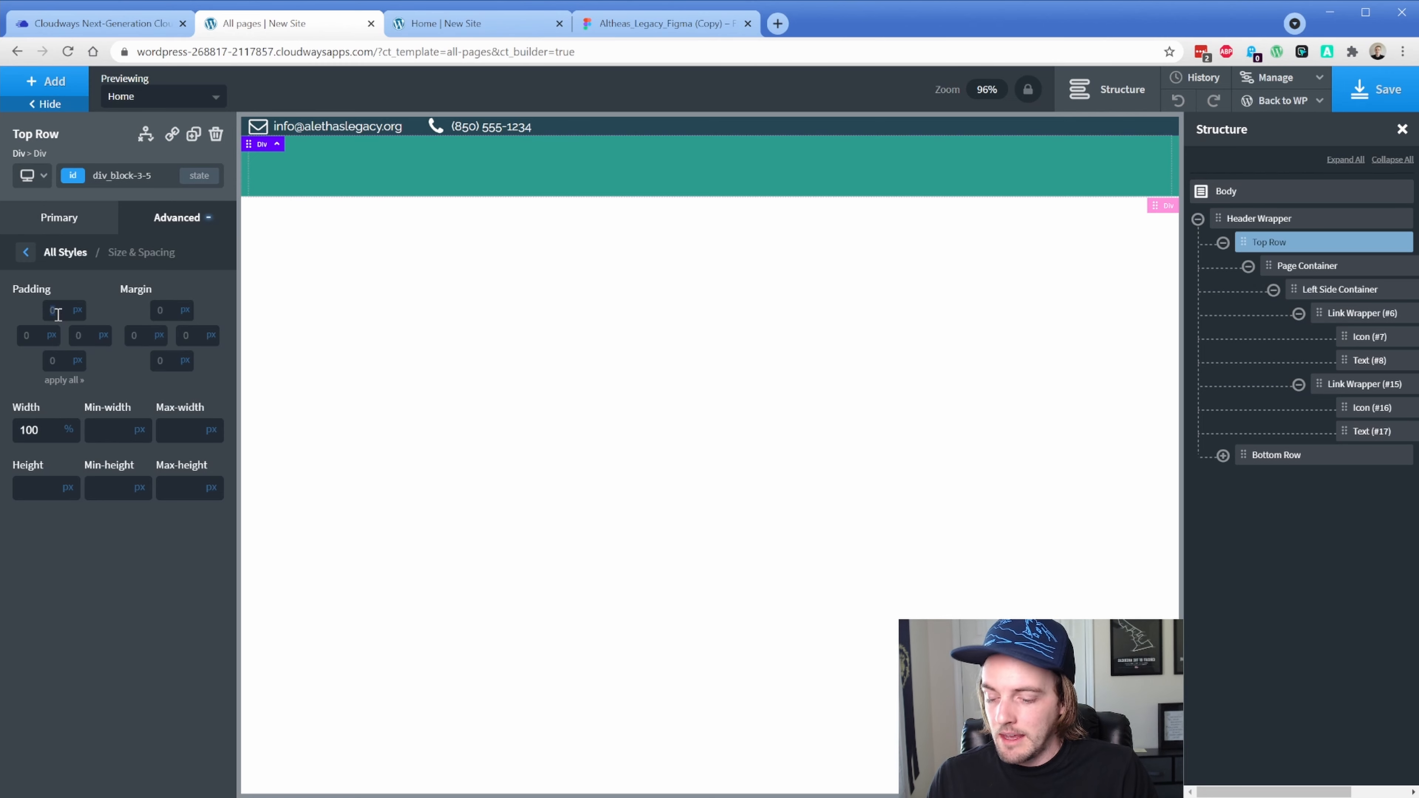
left_click(57, 361)
type("8")
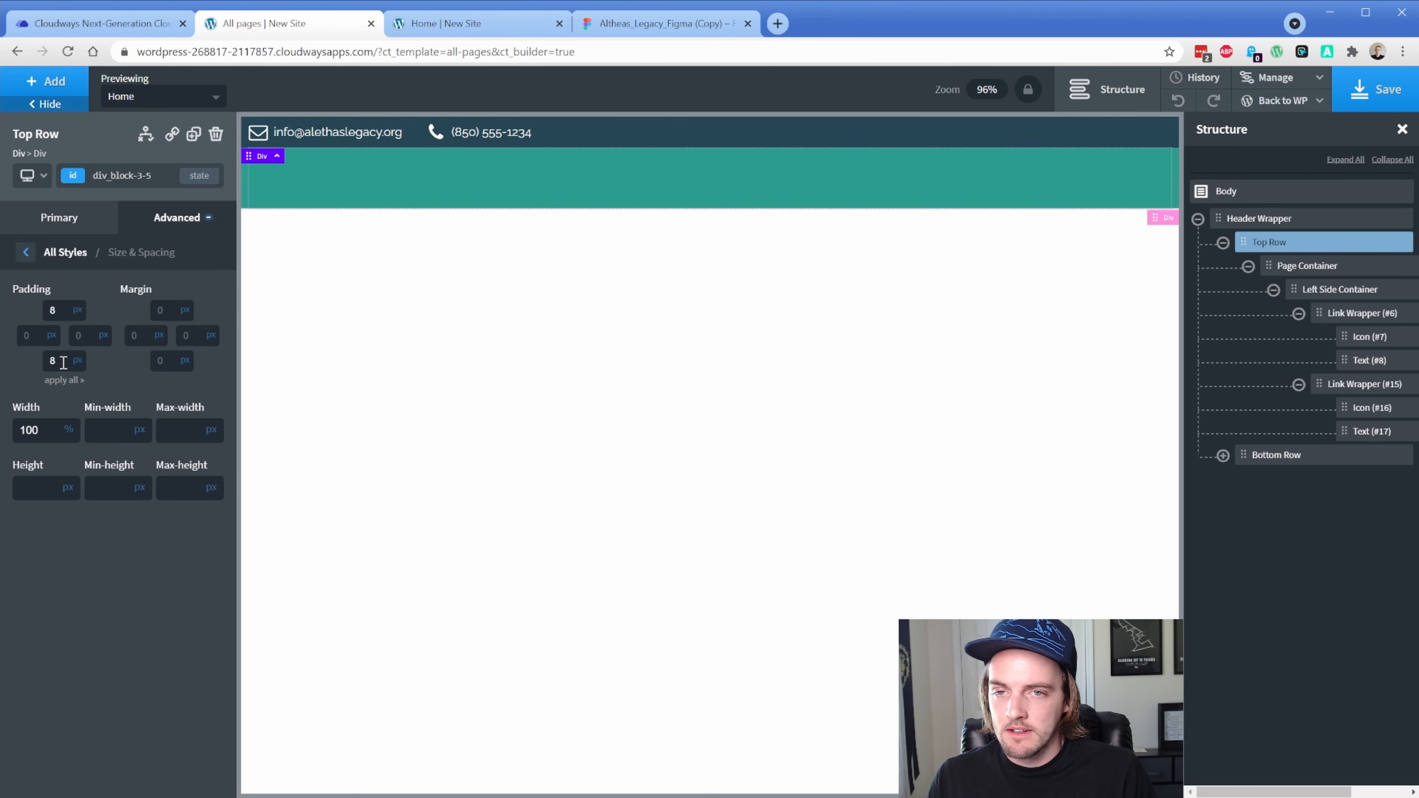
type("16")
double_click(58, 361)
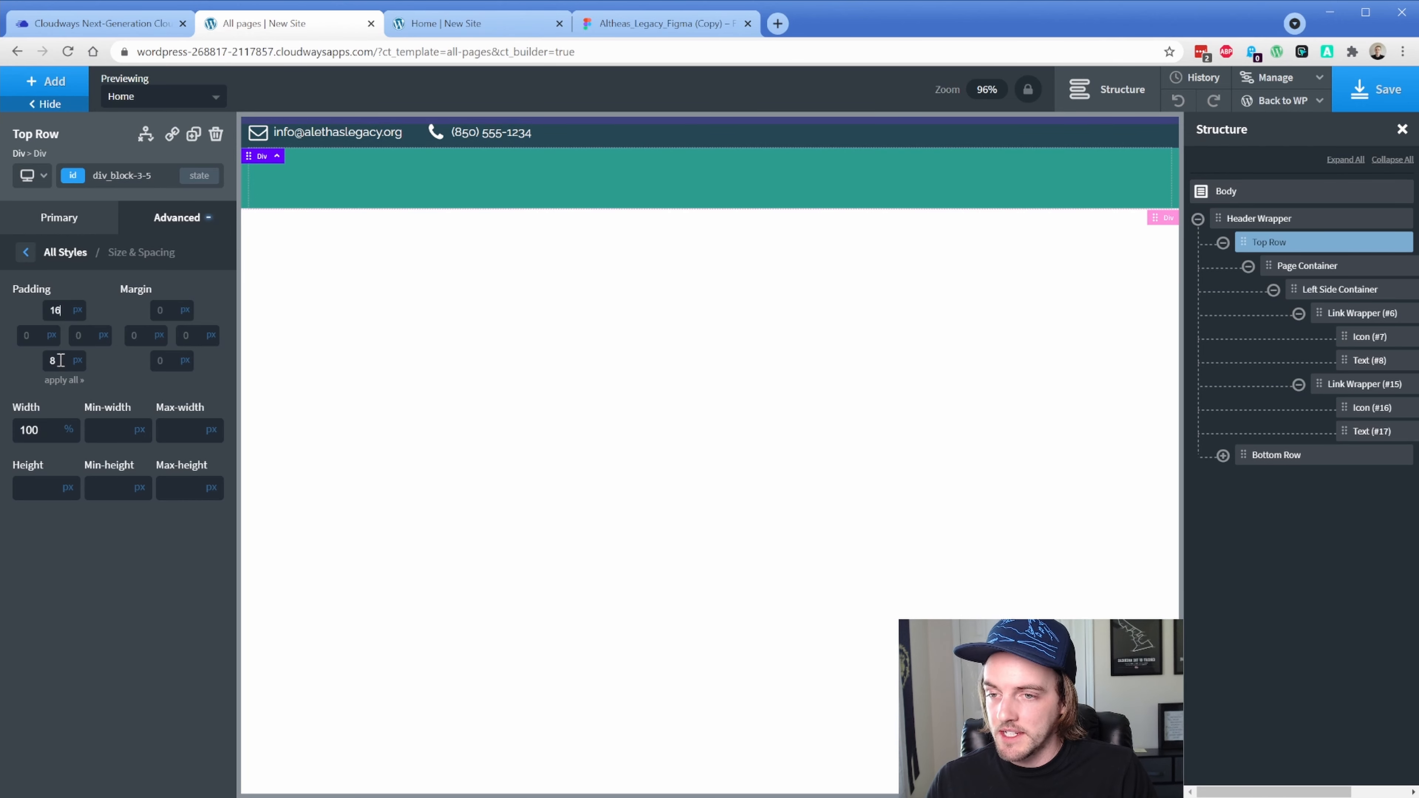
type("16")
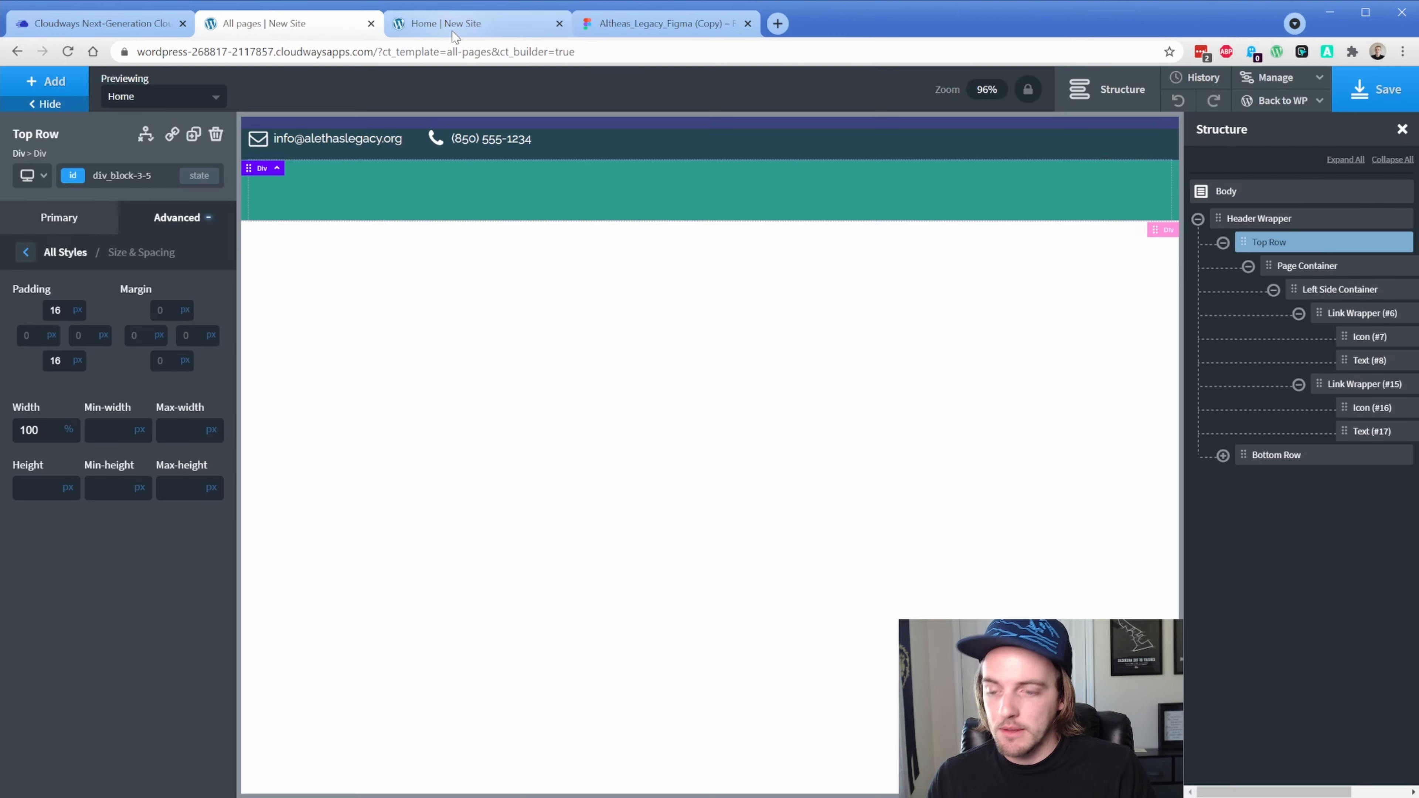
left_click(454, 27)
key("ctrl+r")
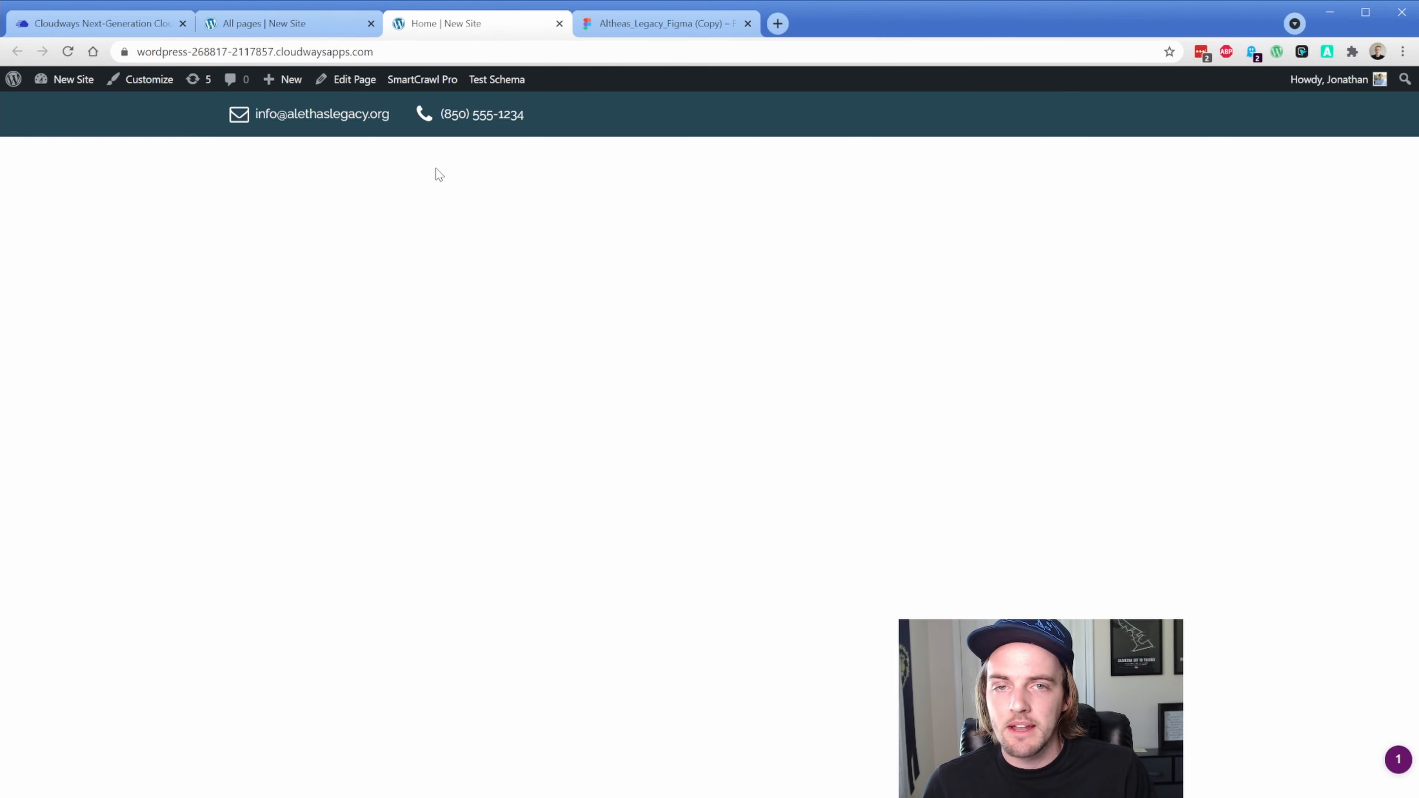
Disable Varnish caching in the Cloudways application settings
left_click(112, 26)
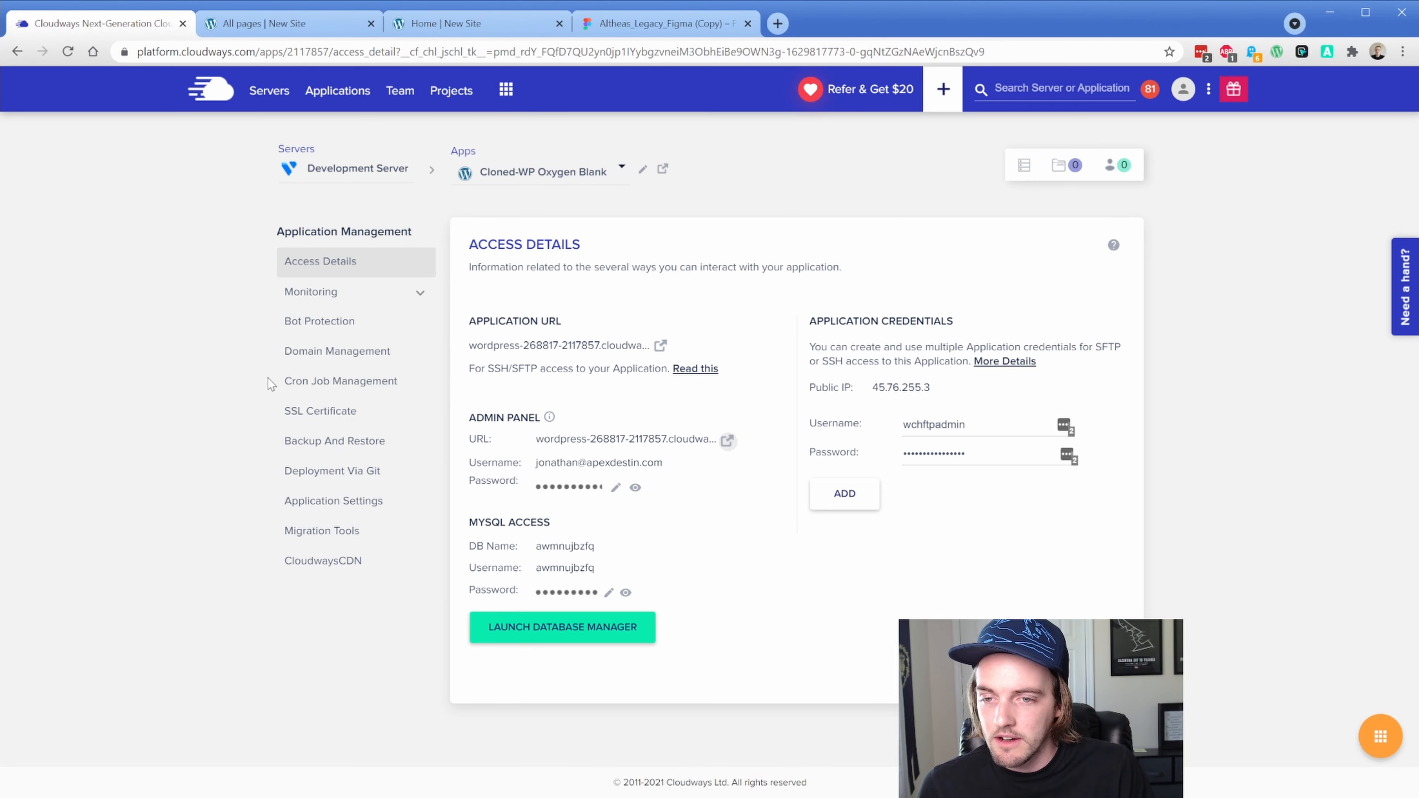
left_click(326, 501)
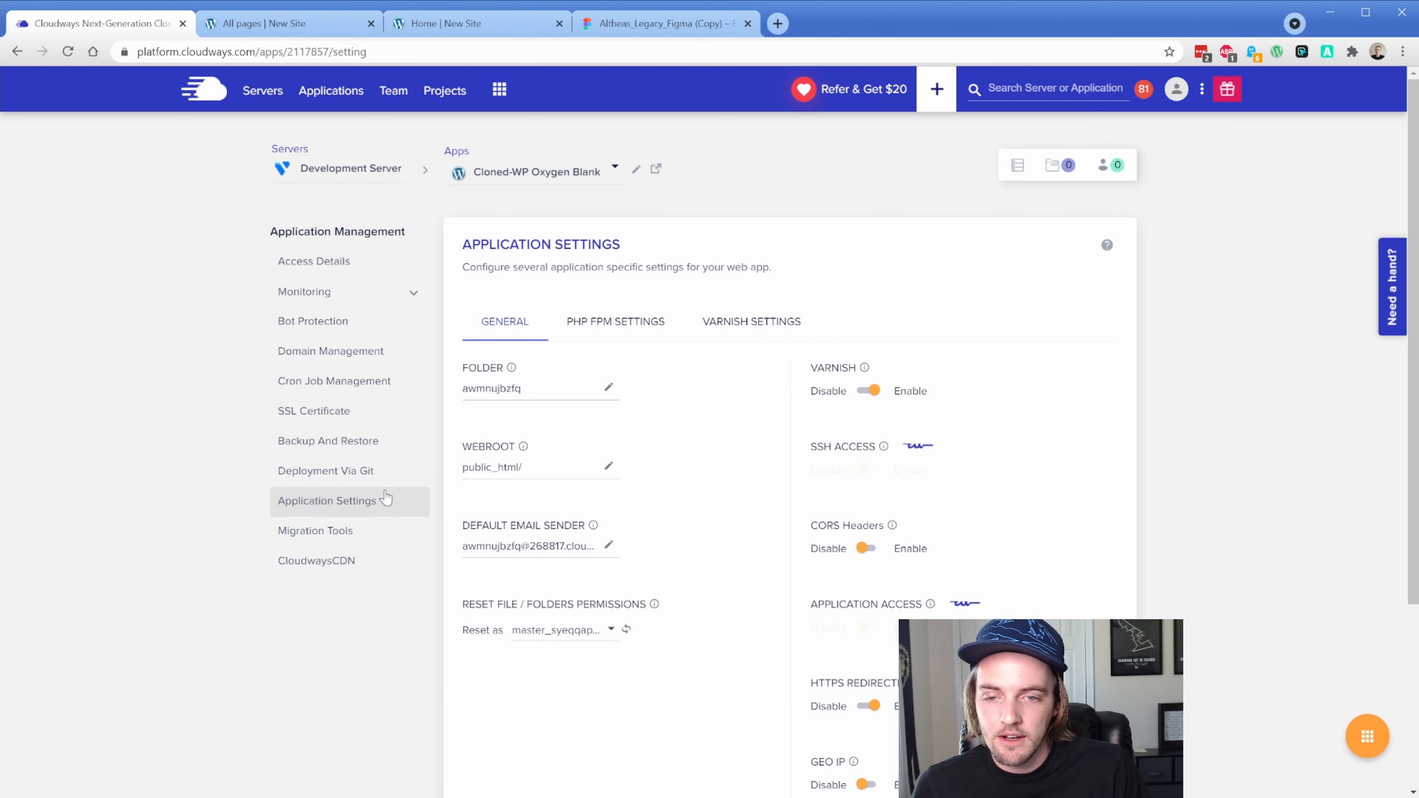
left_click(869, 390)
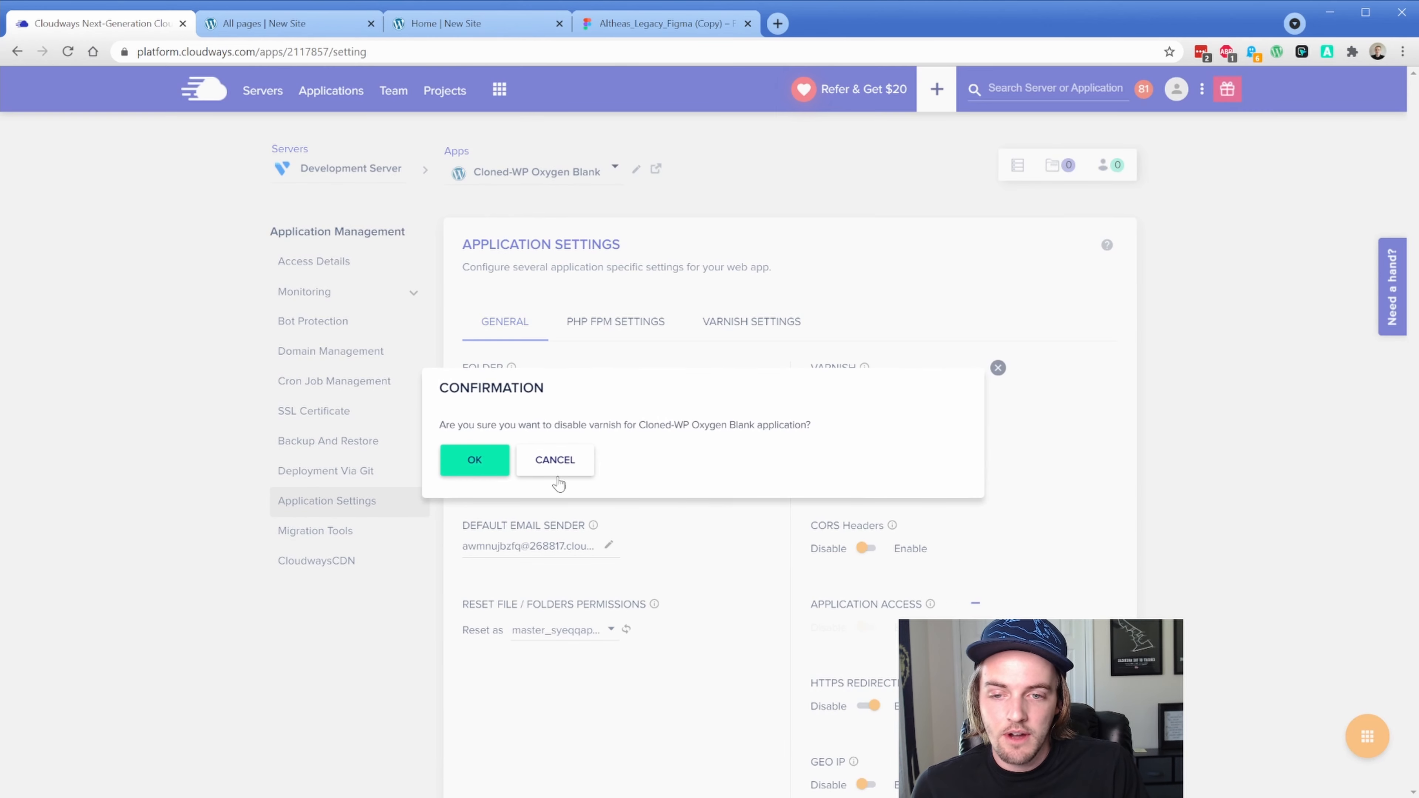
left_click(475, 460)
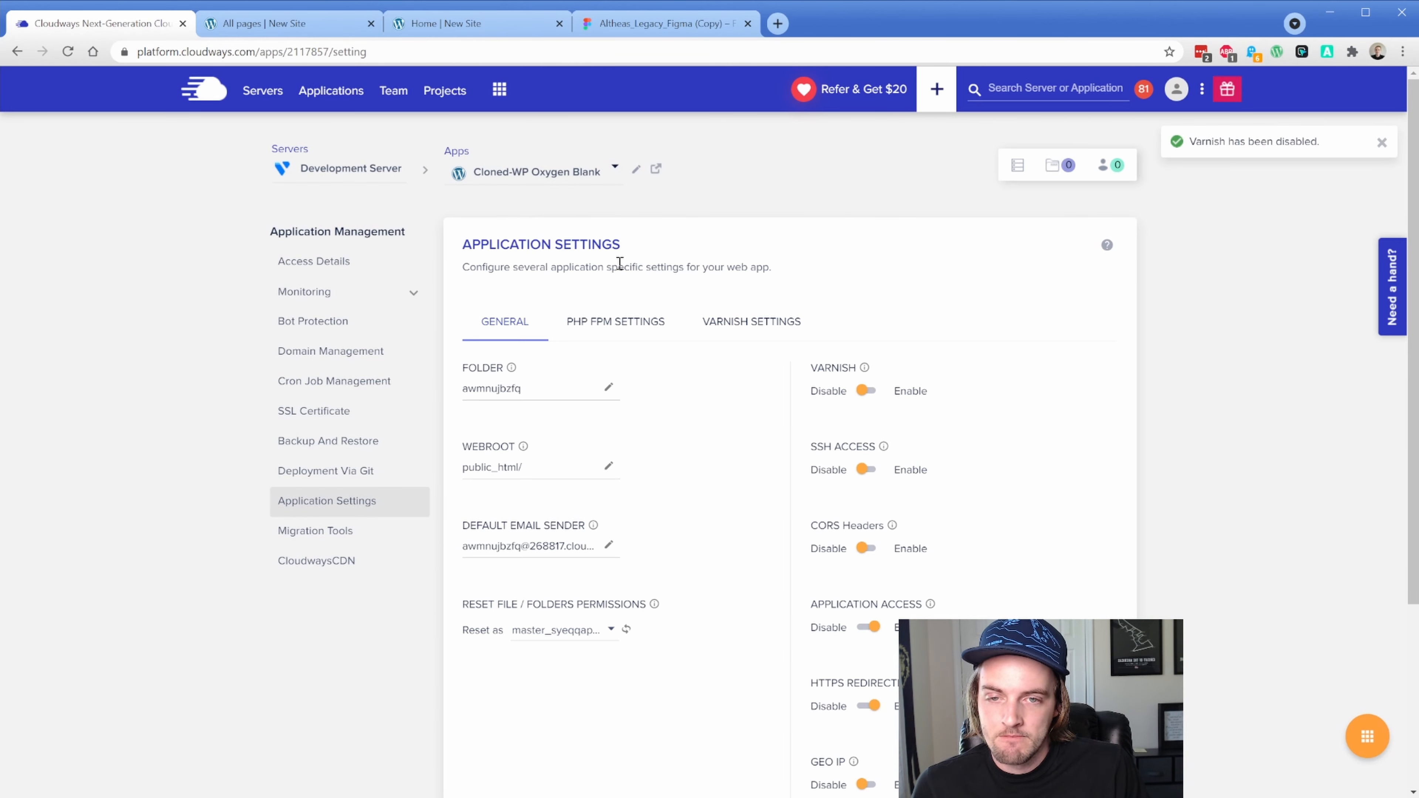
Rename the application to 'STAGING - Alethas Legacy', without the apostrophe
left_click(635, 169)
left_click_drag(557, 157, 455, 158)
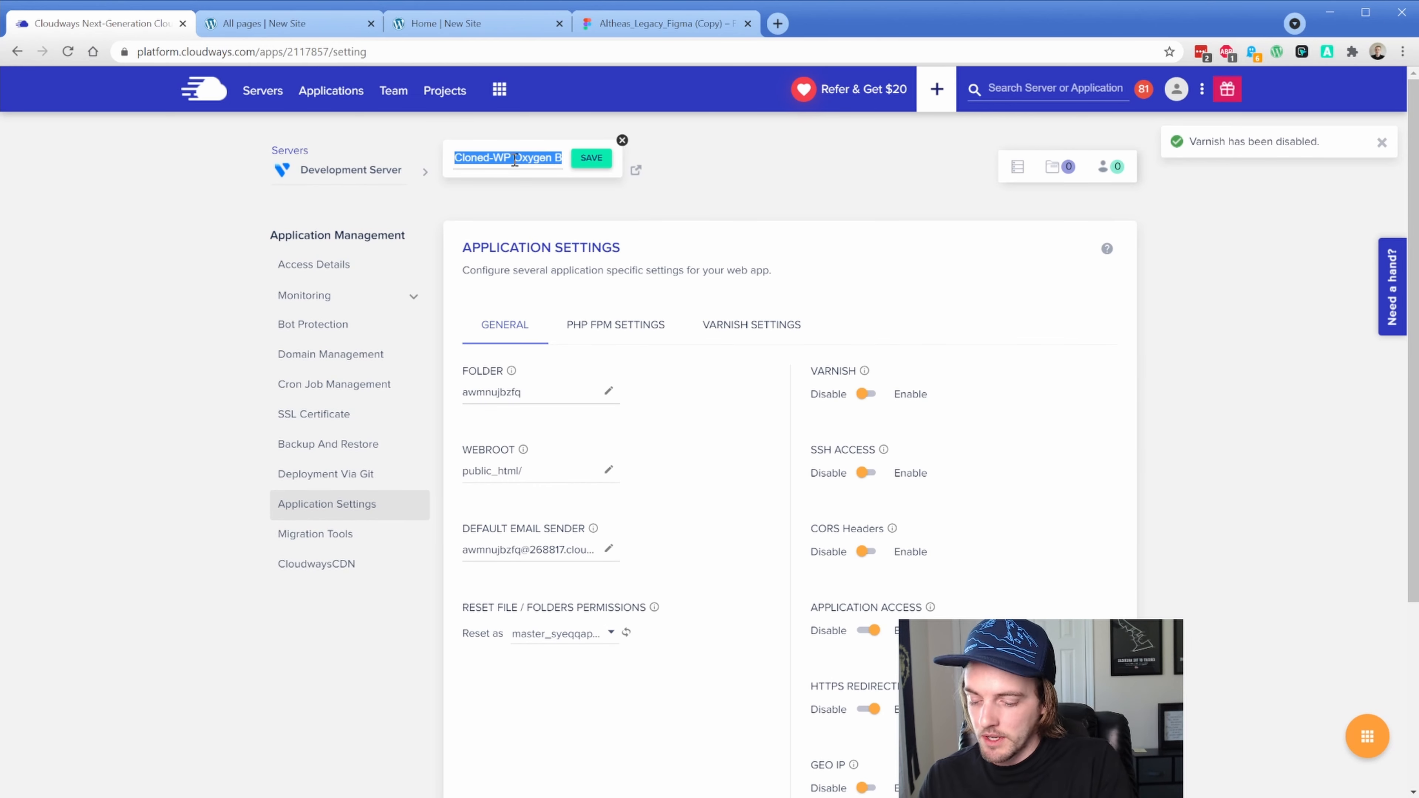
type("STAGIN")
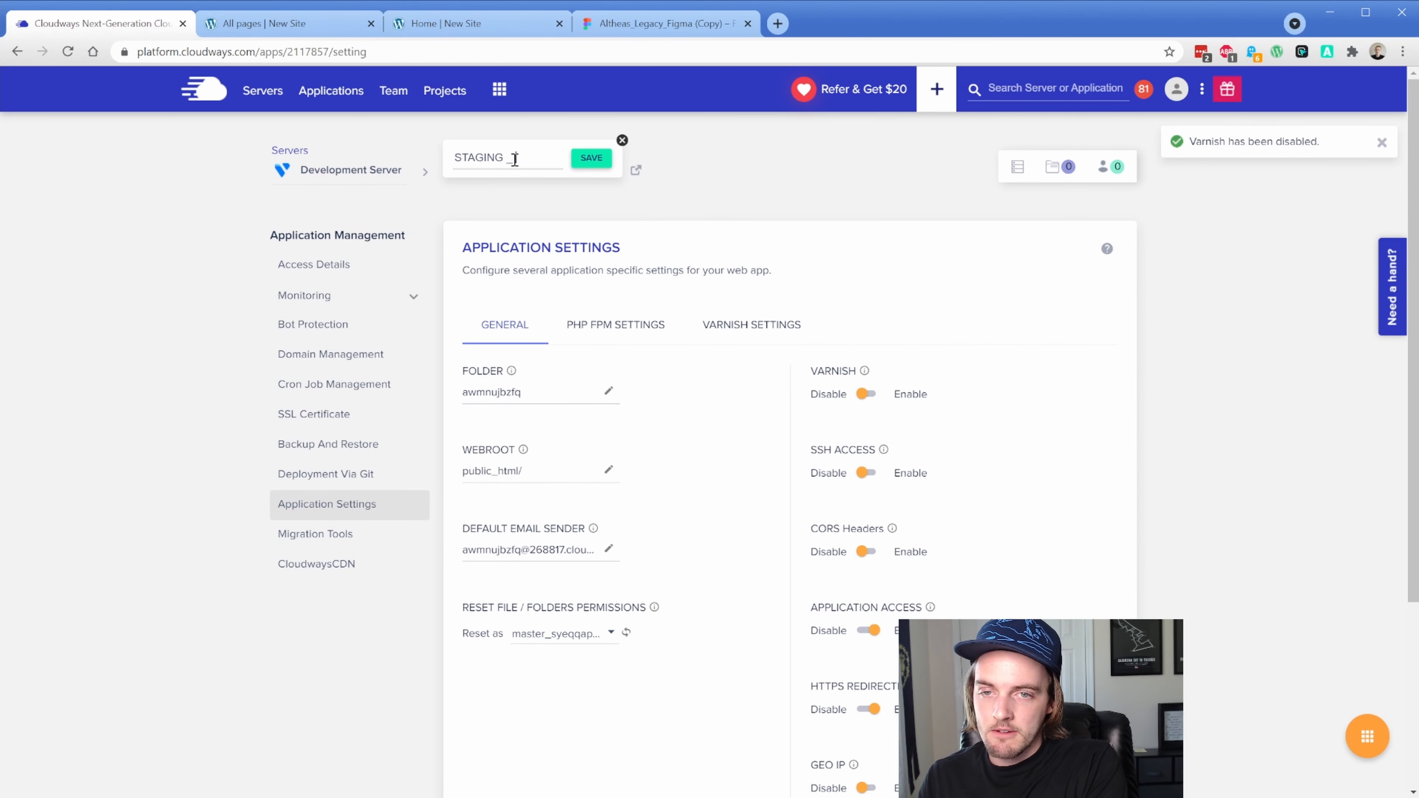
type("G - Aletha's Legacy")
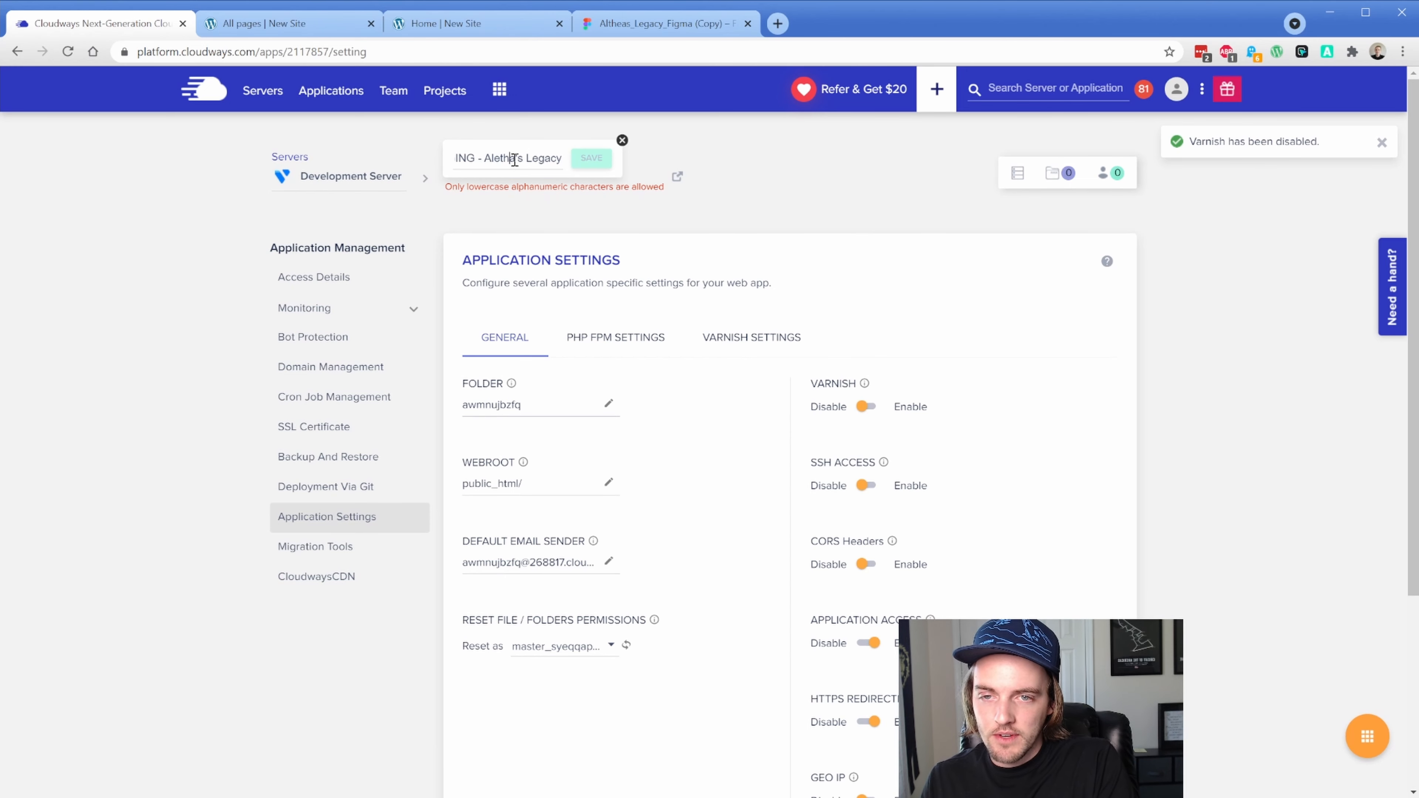
left_click(514, 159)
key("BackSpace")
left_click(591, 158)
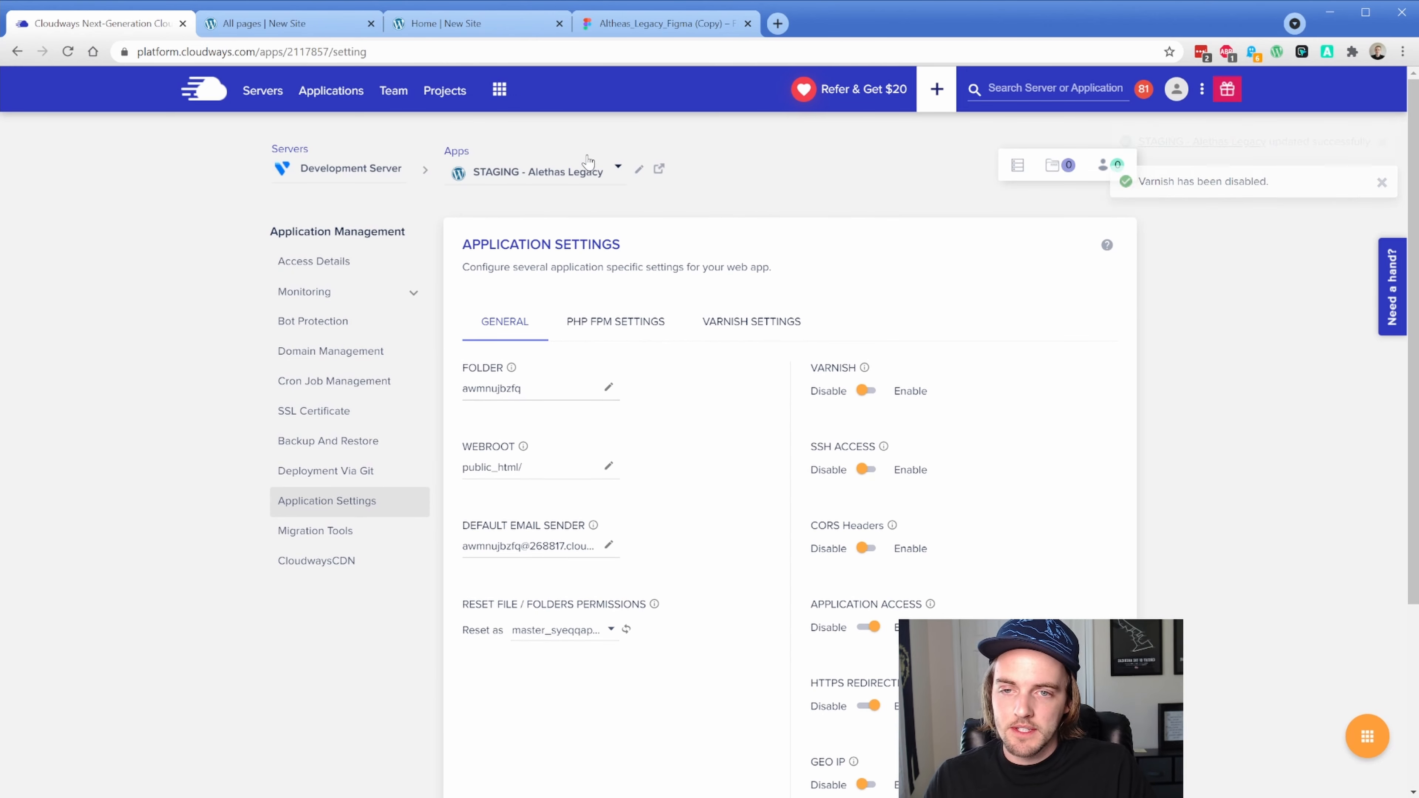
left_click(277, 30)
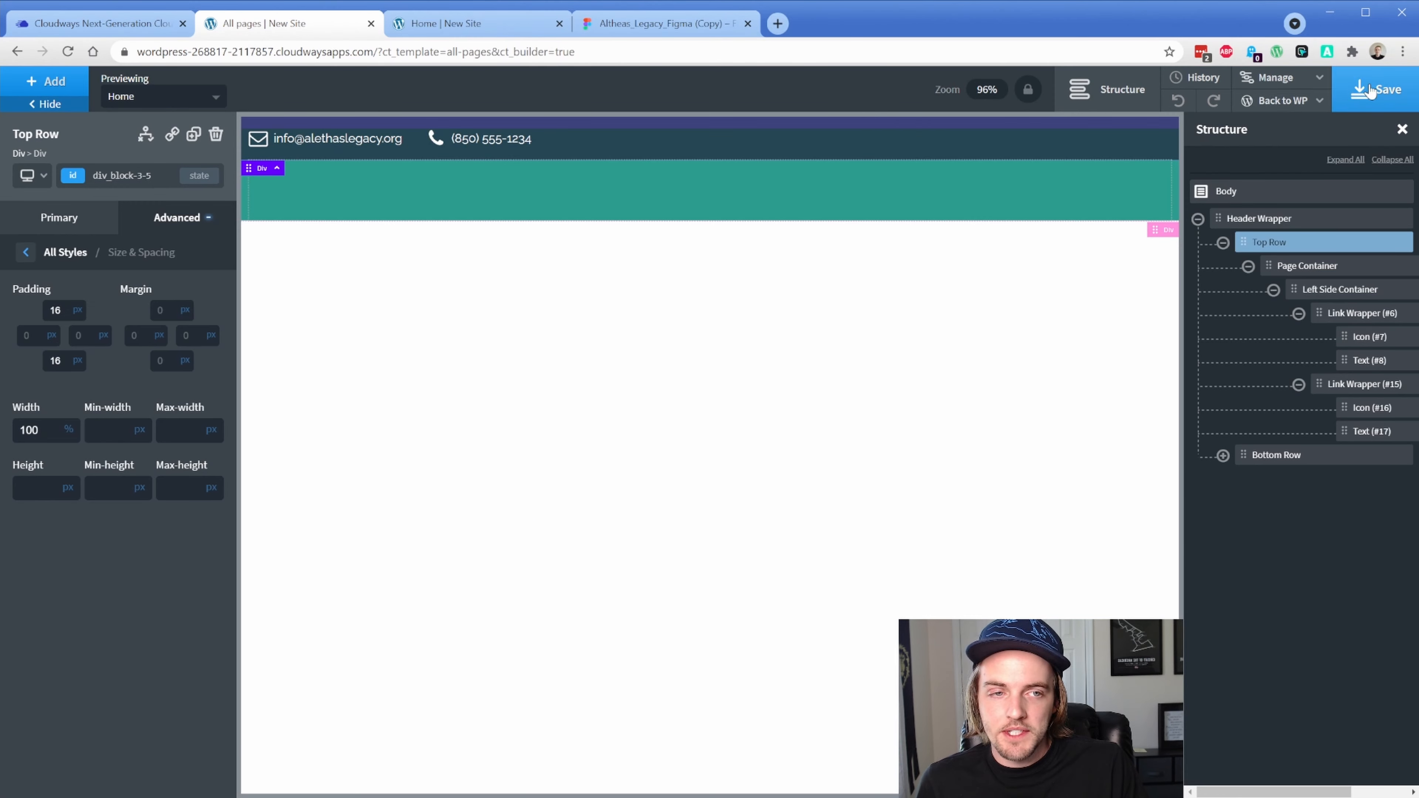
Save the header template, reload the live Home page to check the contact bar, and save again
left_click(1344, 92)
left_click(495, 30)
key("F5")
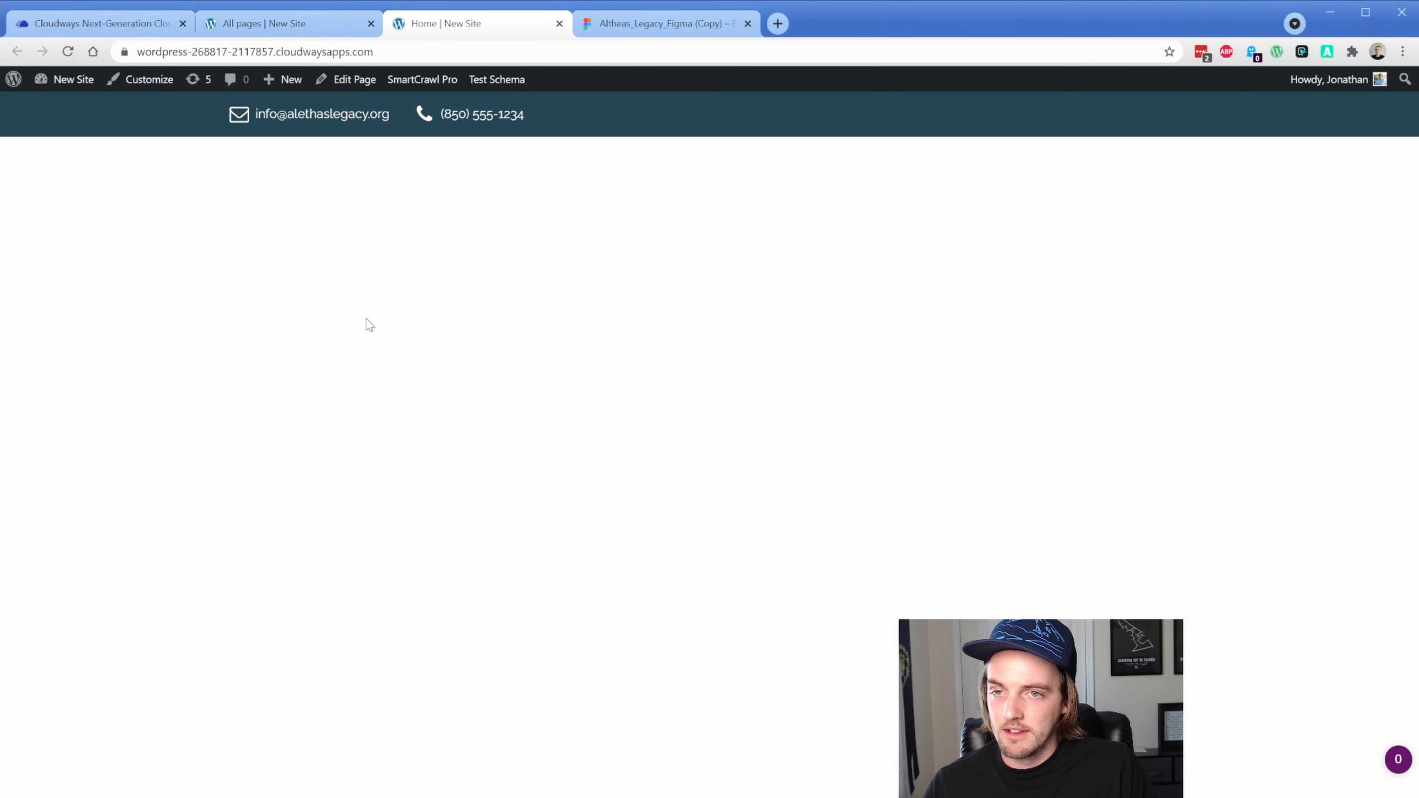
left_click(330, 23)
left_click(1346, 92)
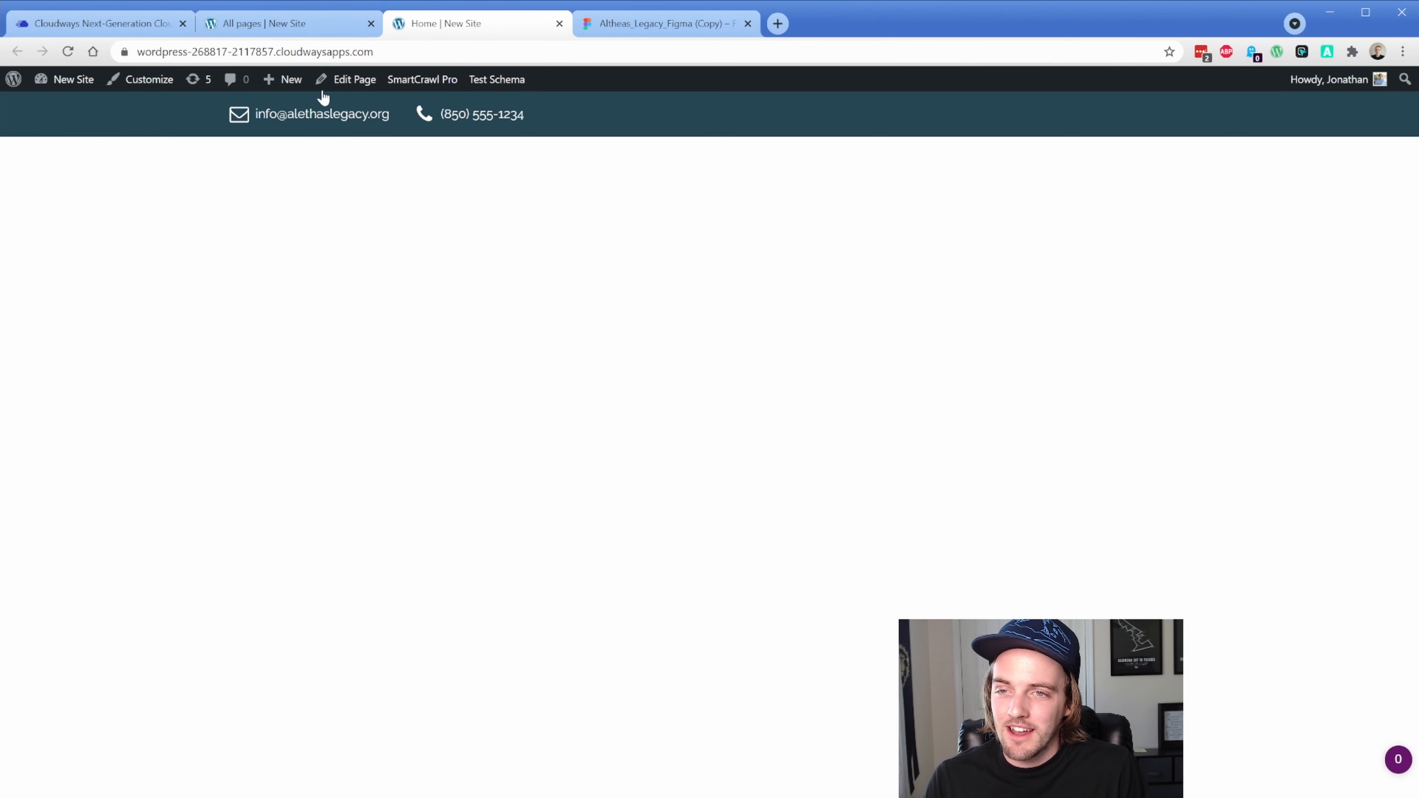
left_click(304, 33)
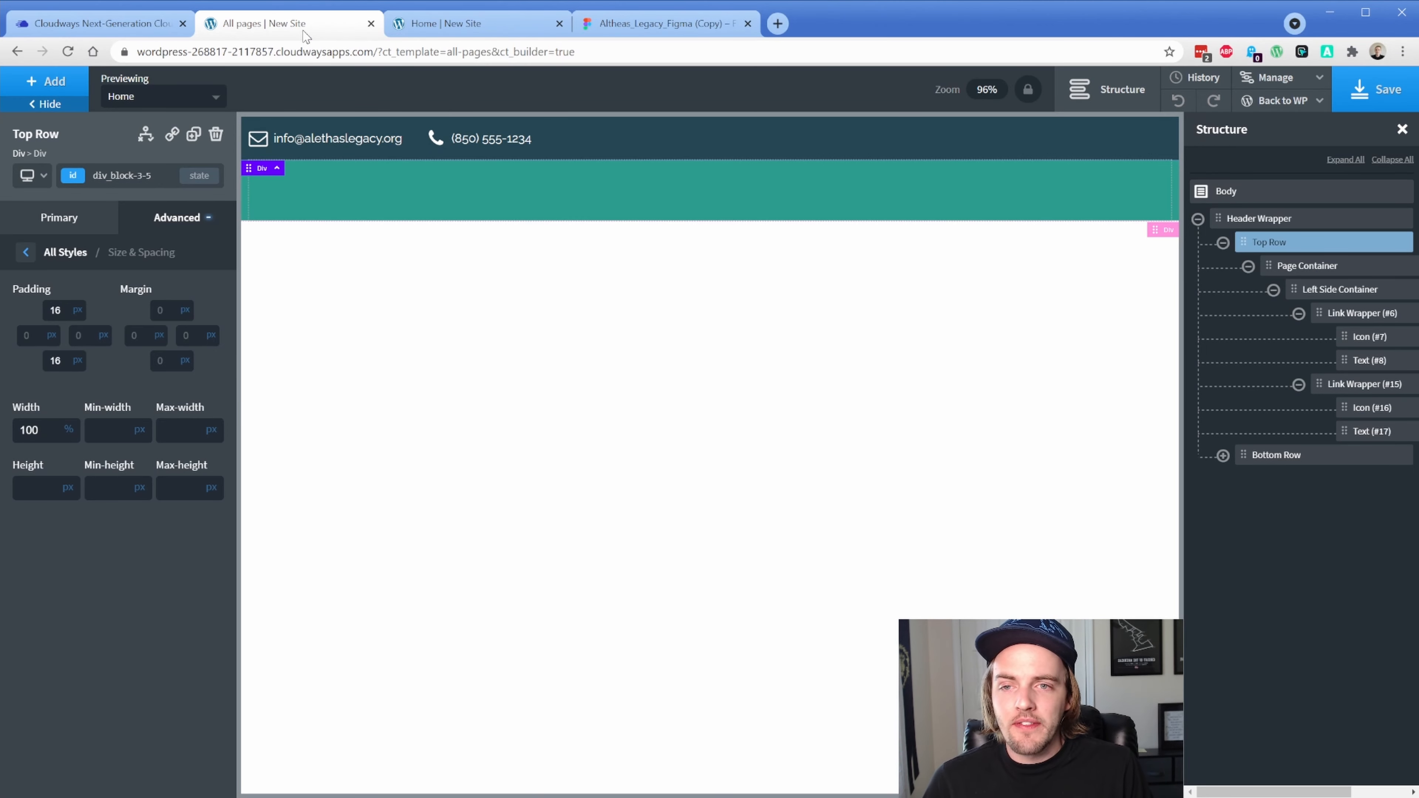
Check the header's right-side social icons in Figma, then select Page Container to add components into
left_click(662, 23)
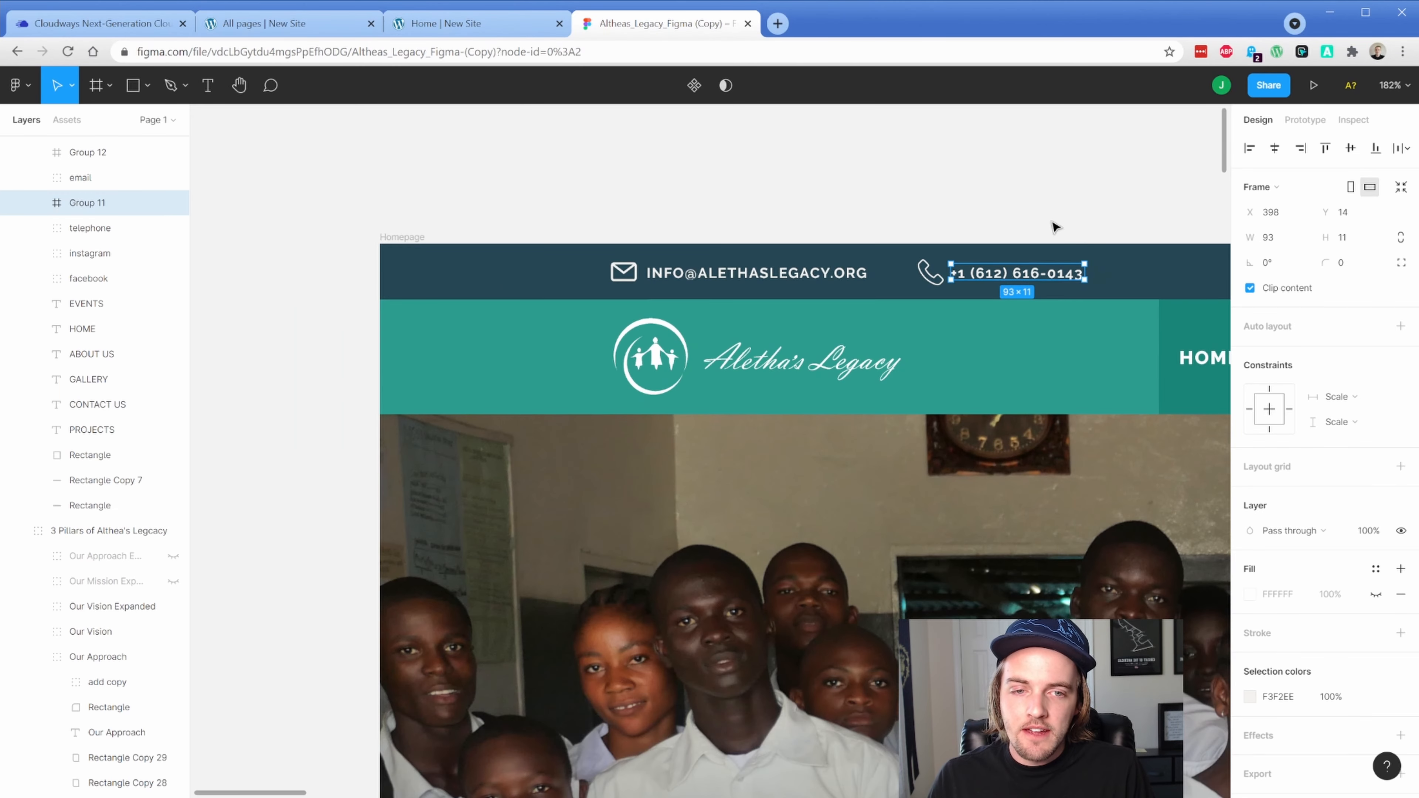
scroll(598, 213, "right", 20)
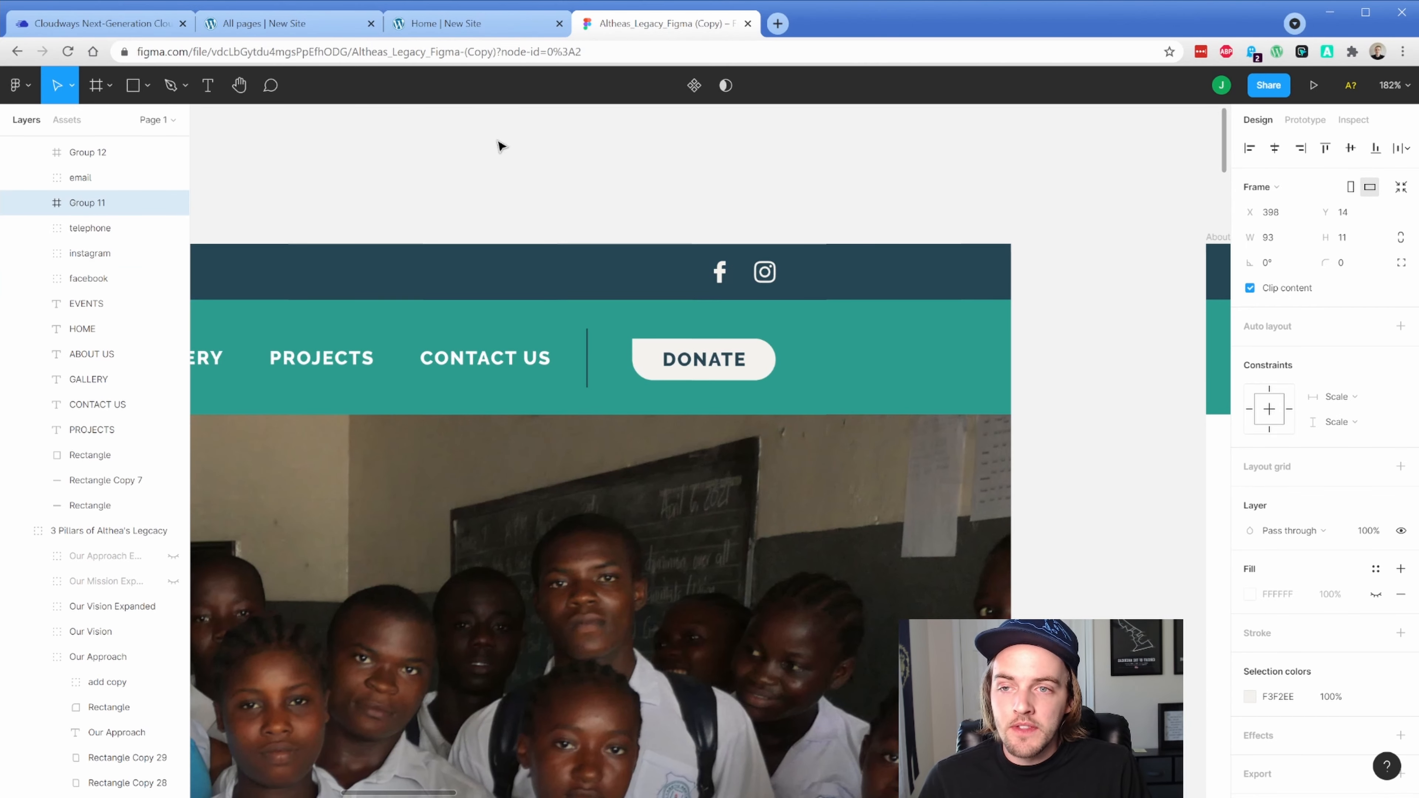
left_click(279, 23)
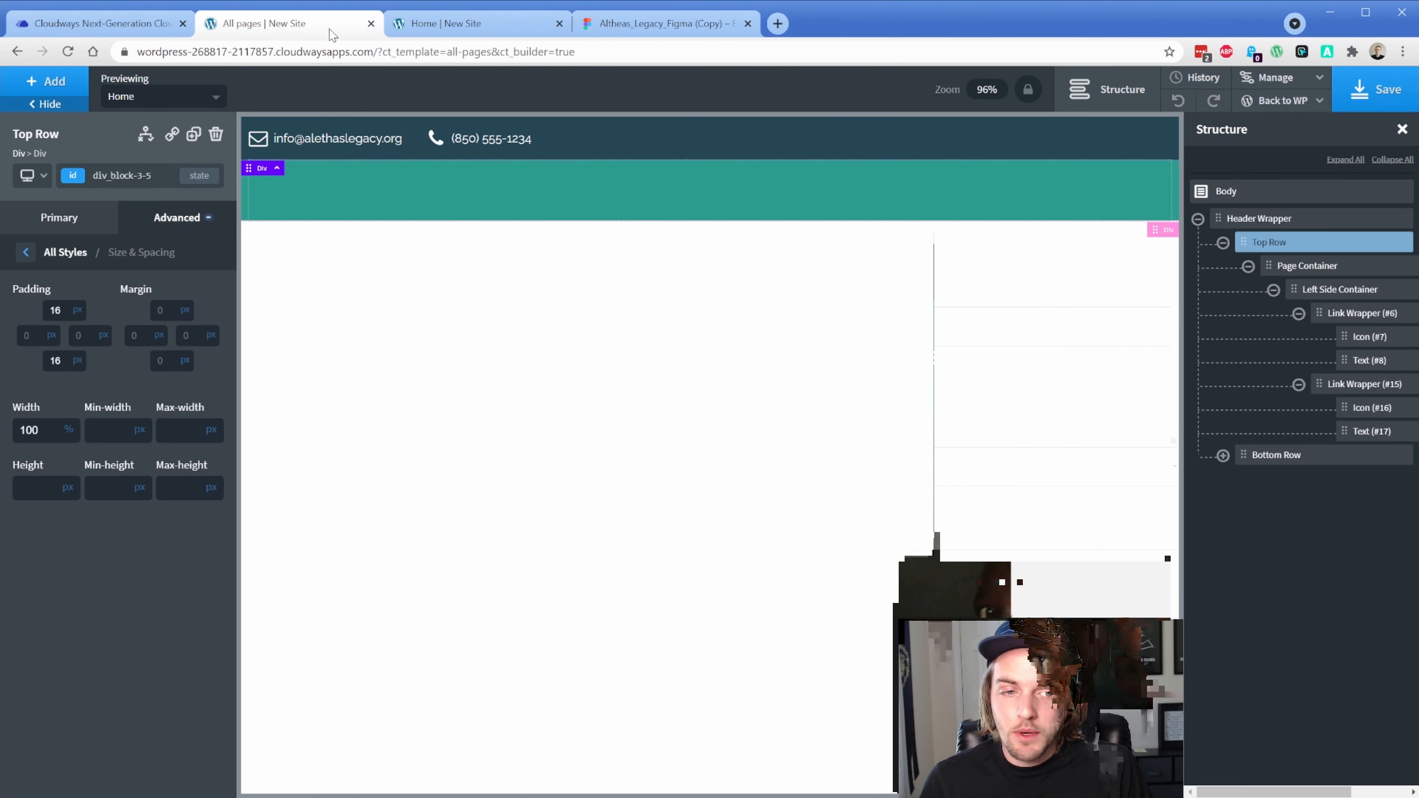
left_click(1274, 289)
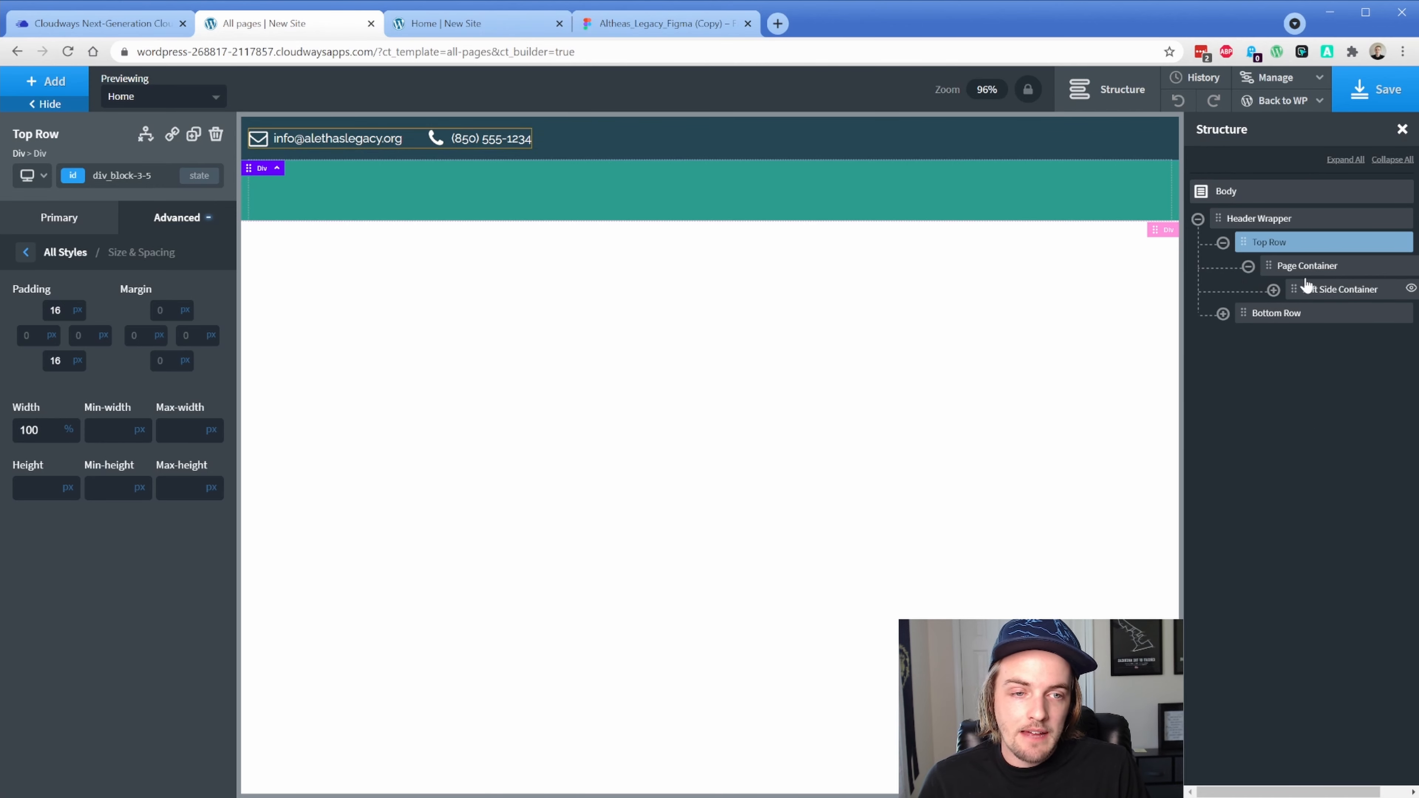
left_click(1305, 267)
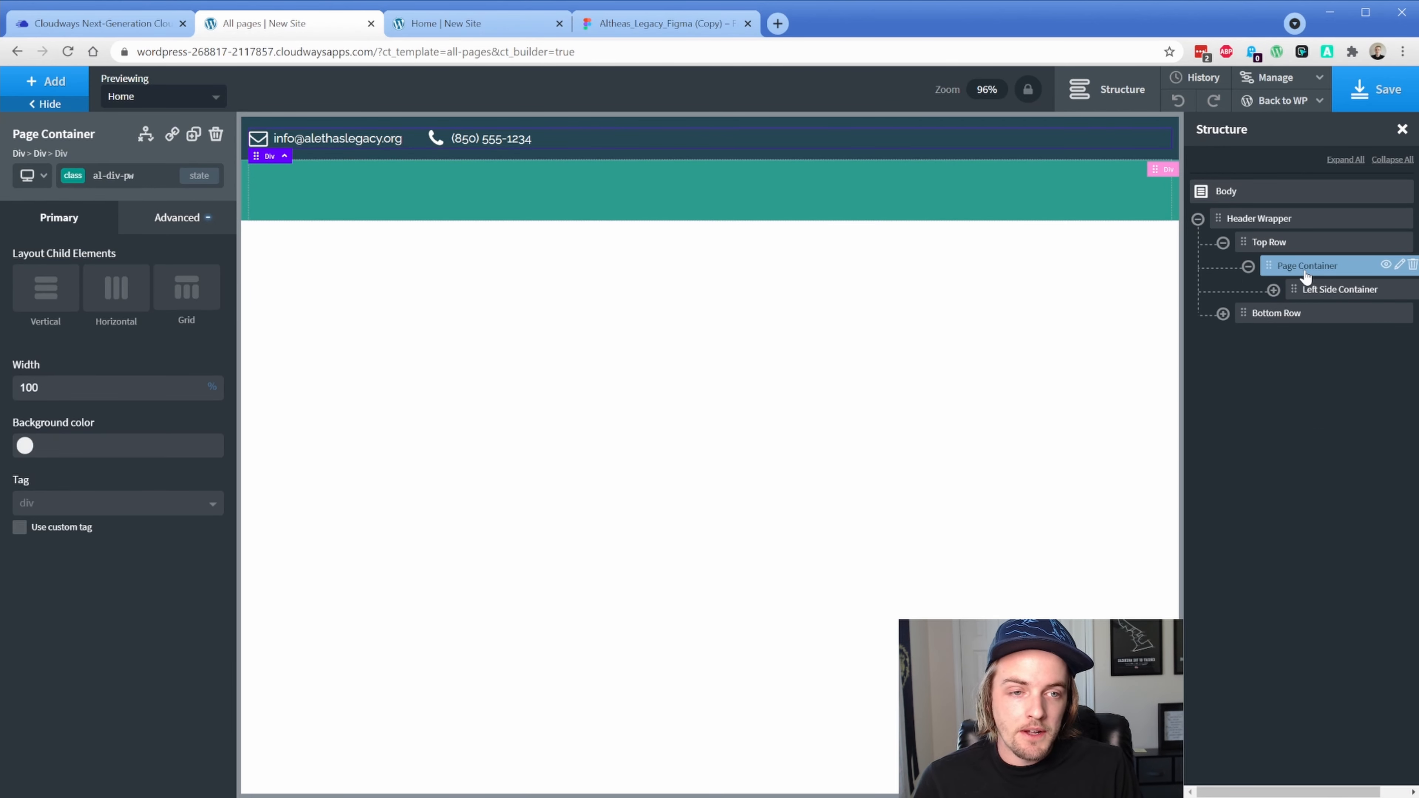
left_click(46, 81)
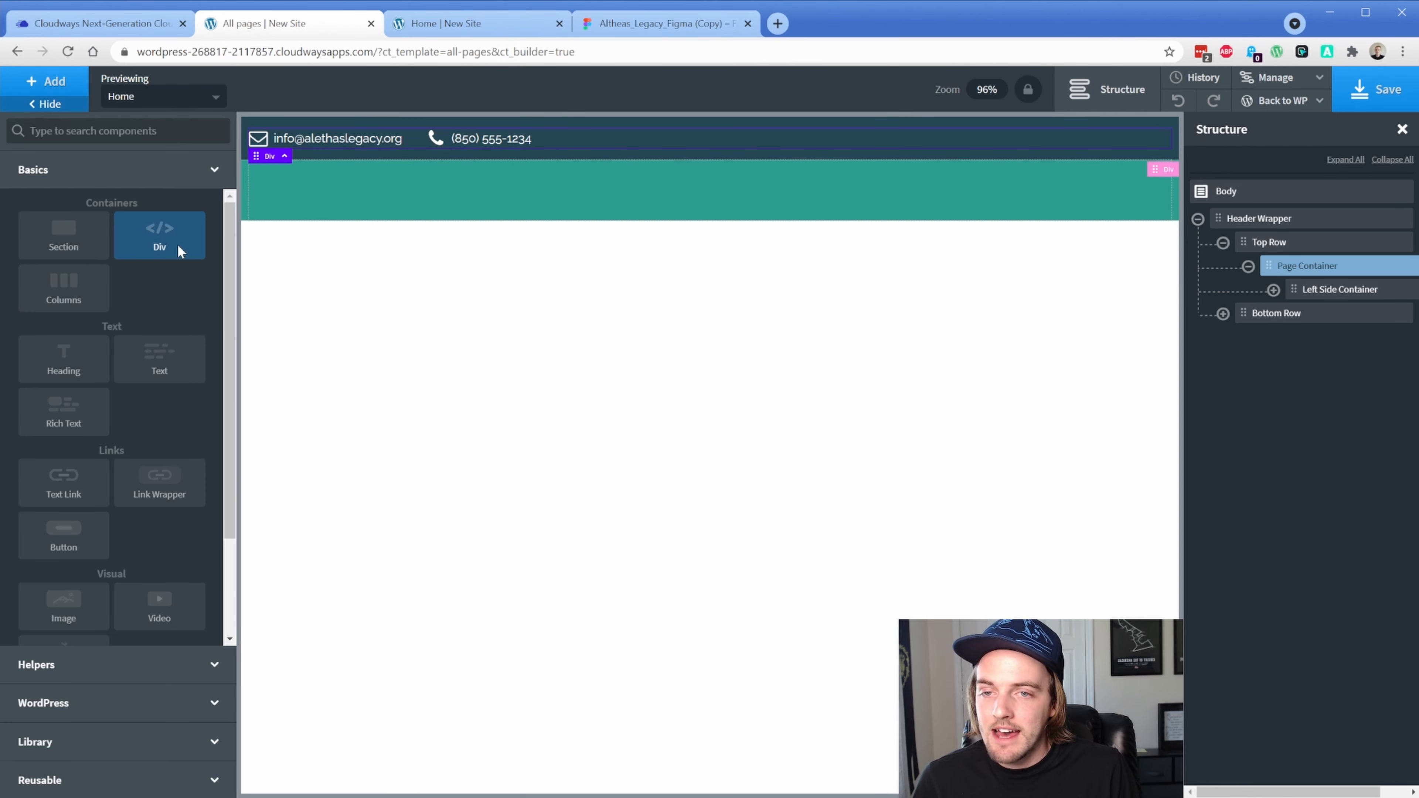
Add a Div inside Page Container and rename it 'Right Side Container'
left_click(160, 237)
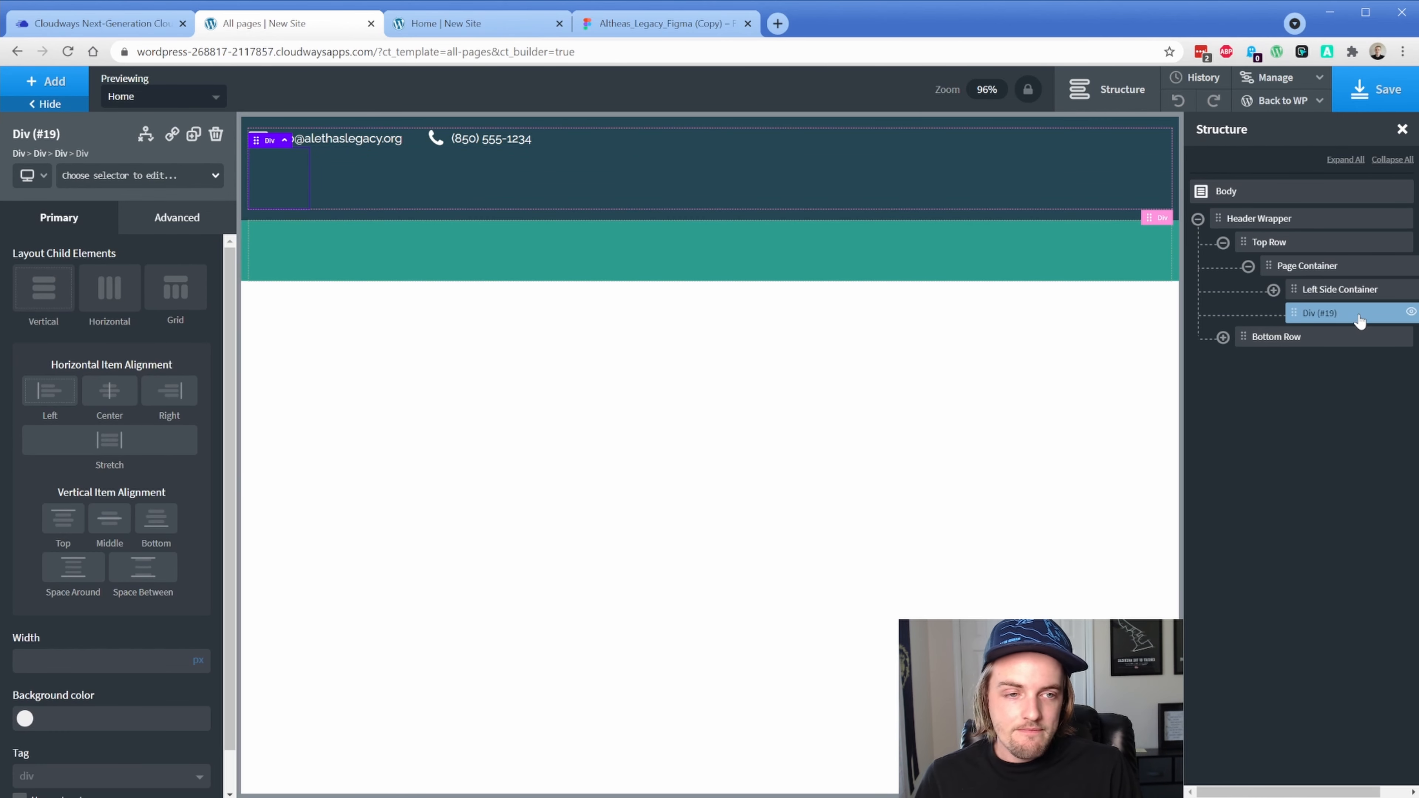
left_click_drag(1282, 791, 1334, 795)
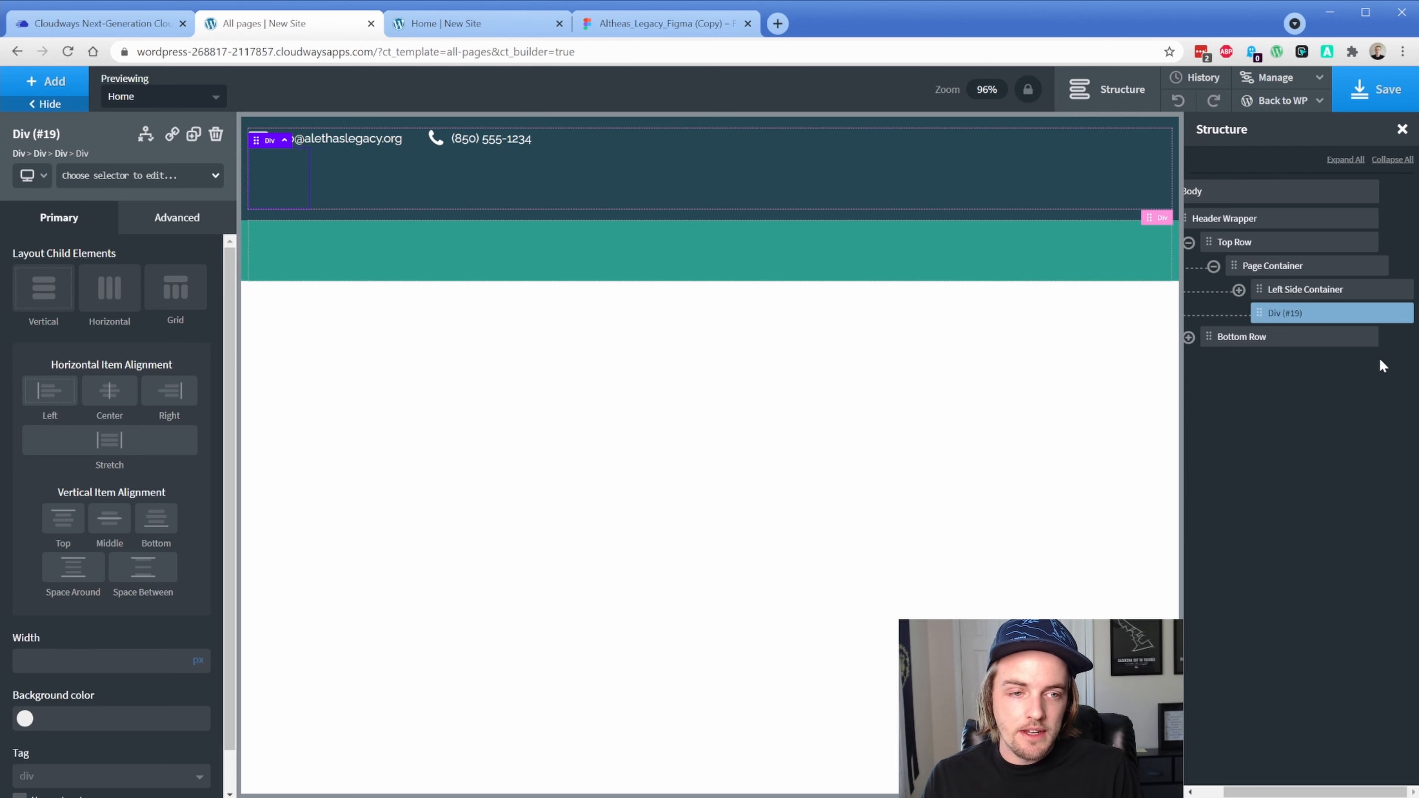
left_click(1385, 313)
left_click(1313, 402)
type("Right Side Co")
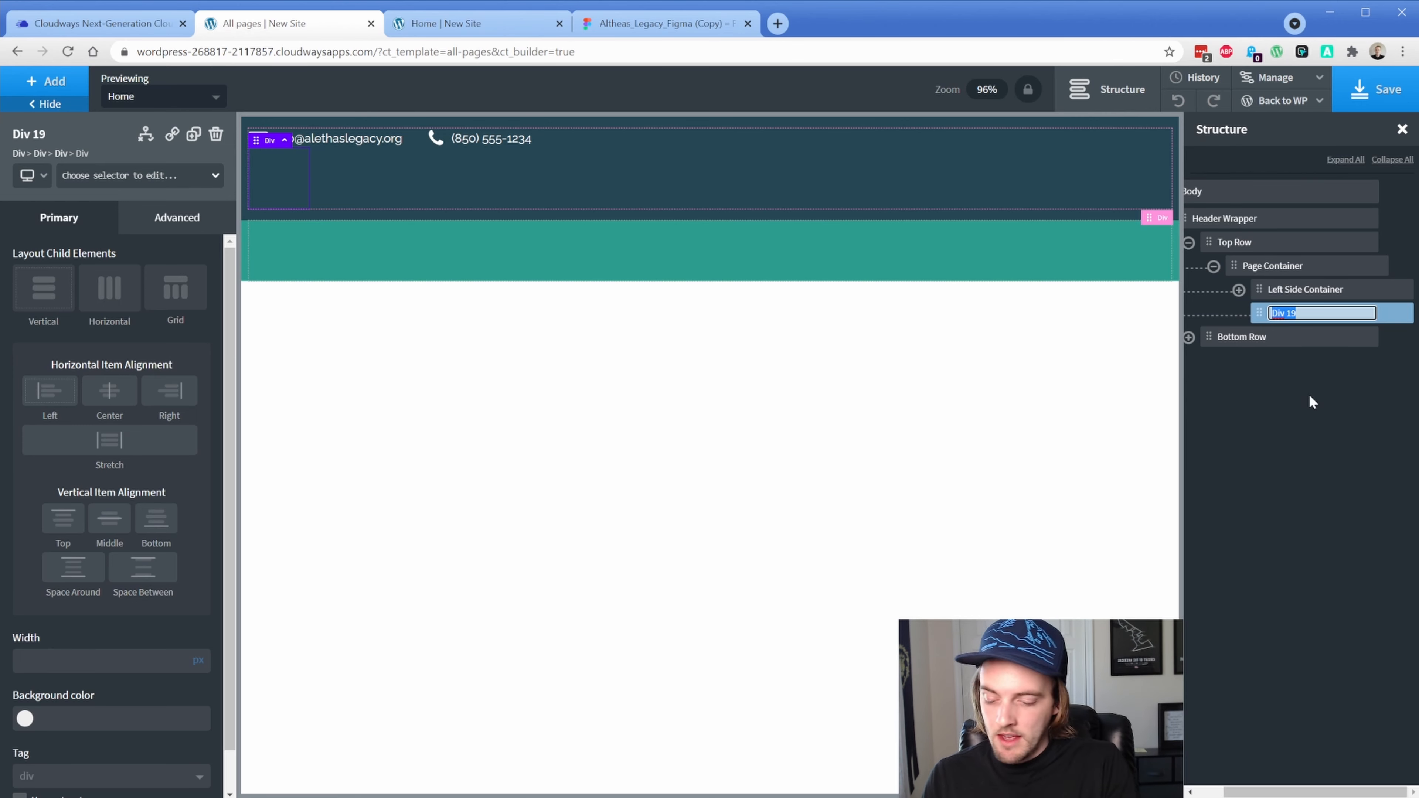
type("ntainer")
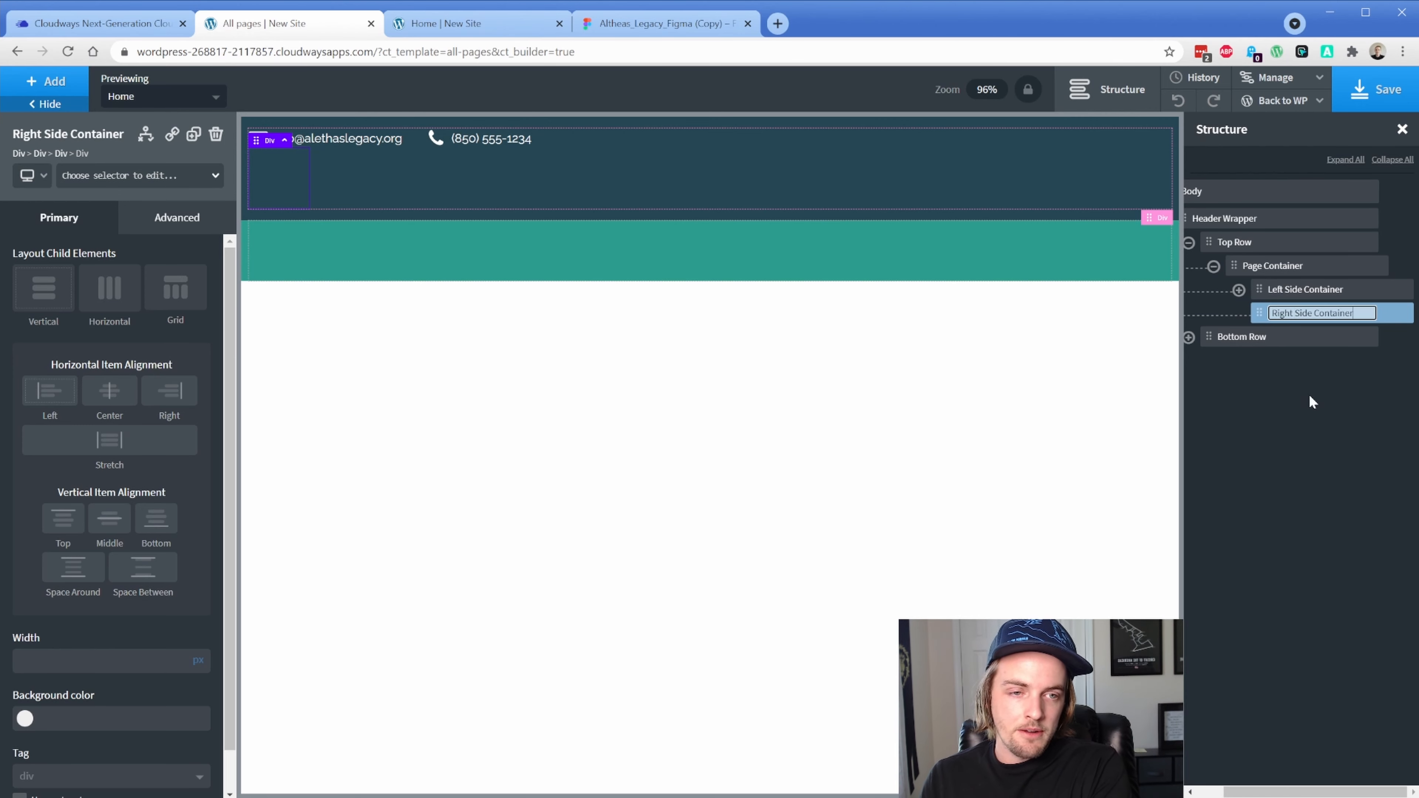
key("Return")
Add an Icon inside Right Side Container and start giving it the al-social-icons class
left_click(63, 90)
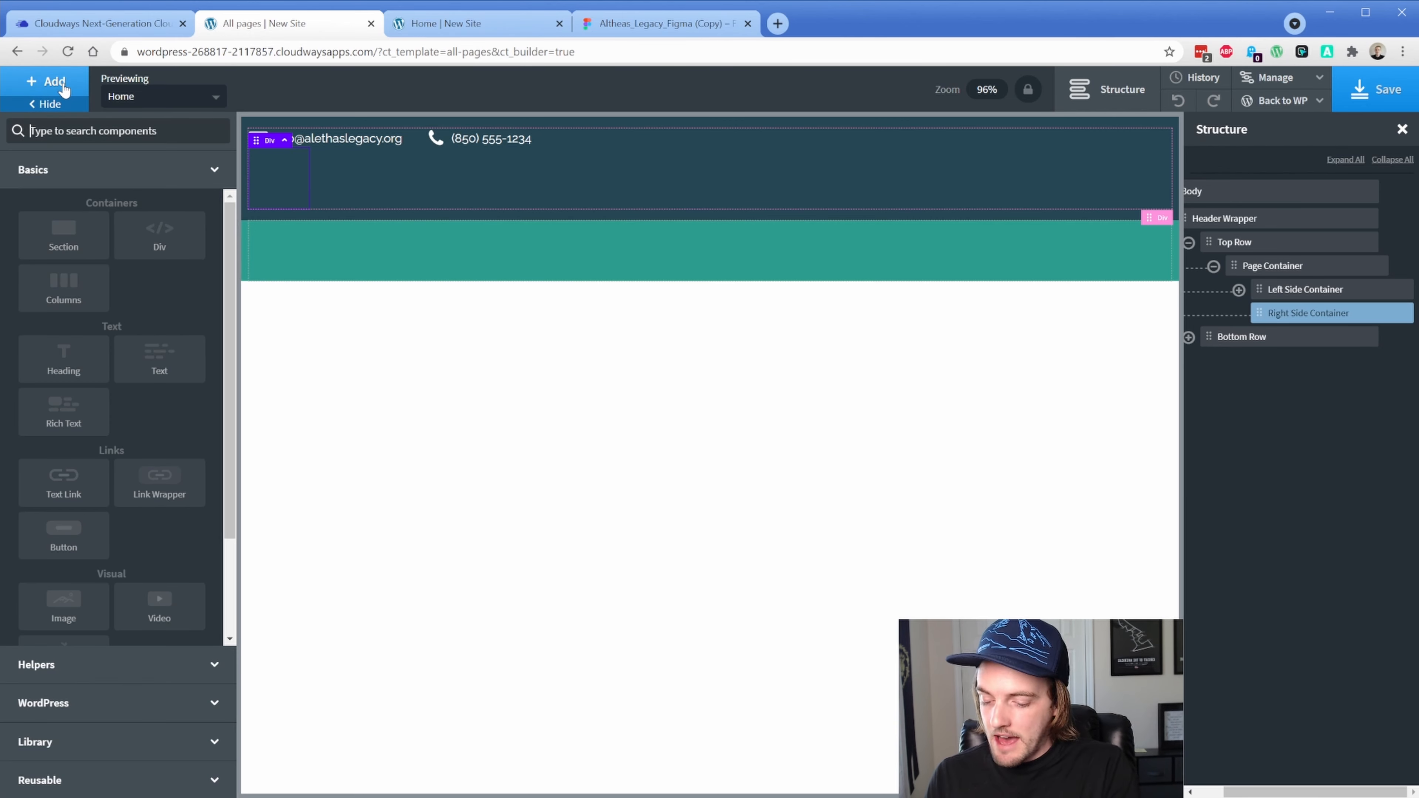
type("ico")
left_click(62, 168)
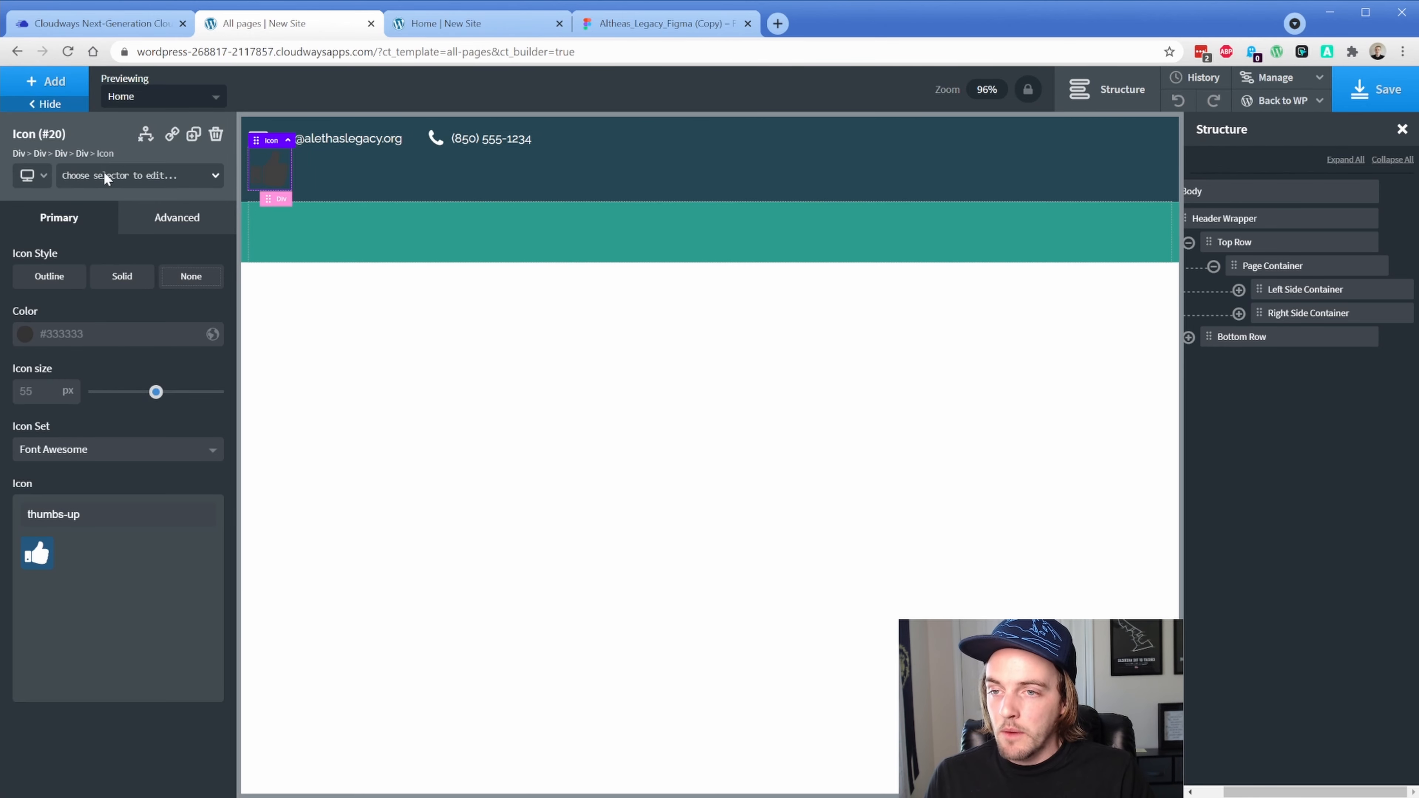
left_click(106, 178)
type("al")
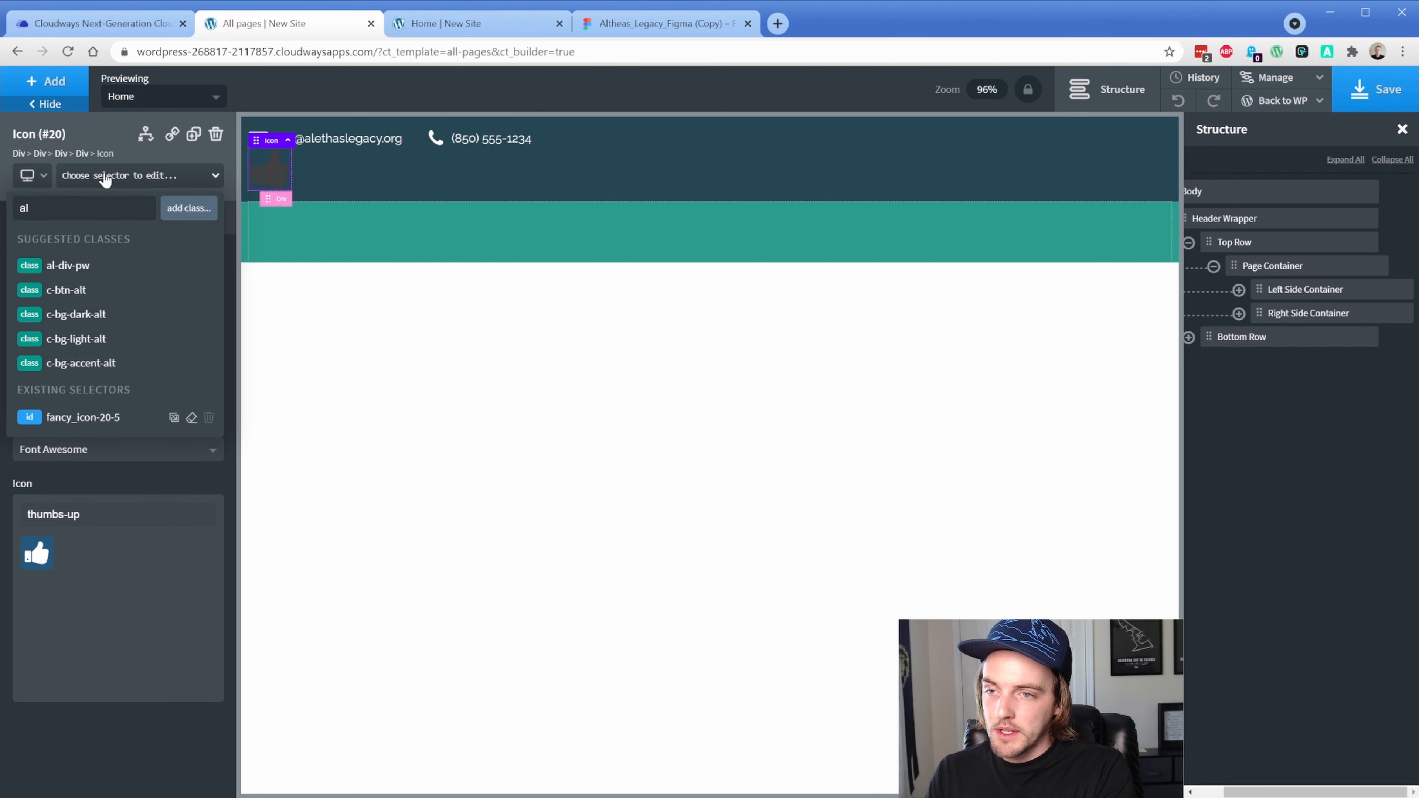
type("-soci")
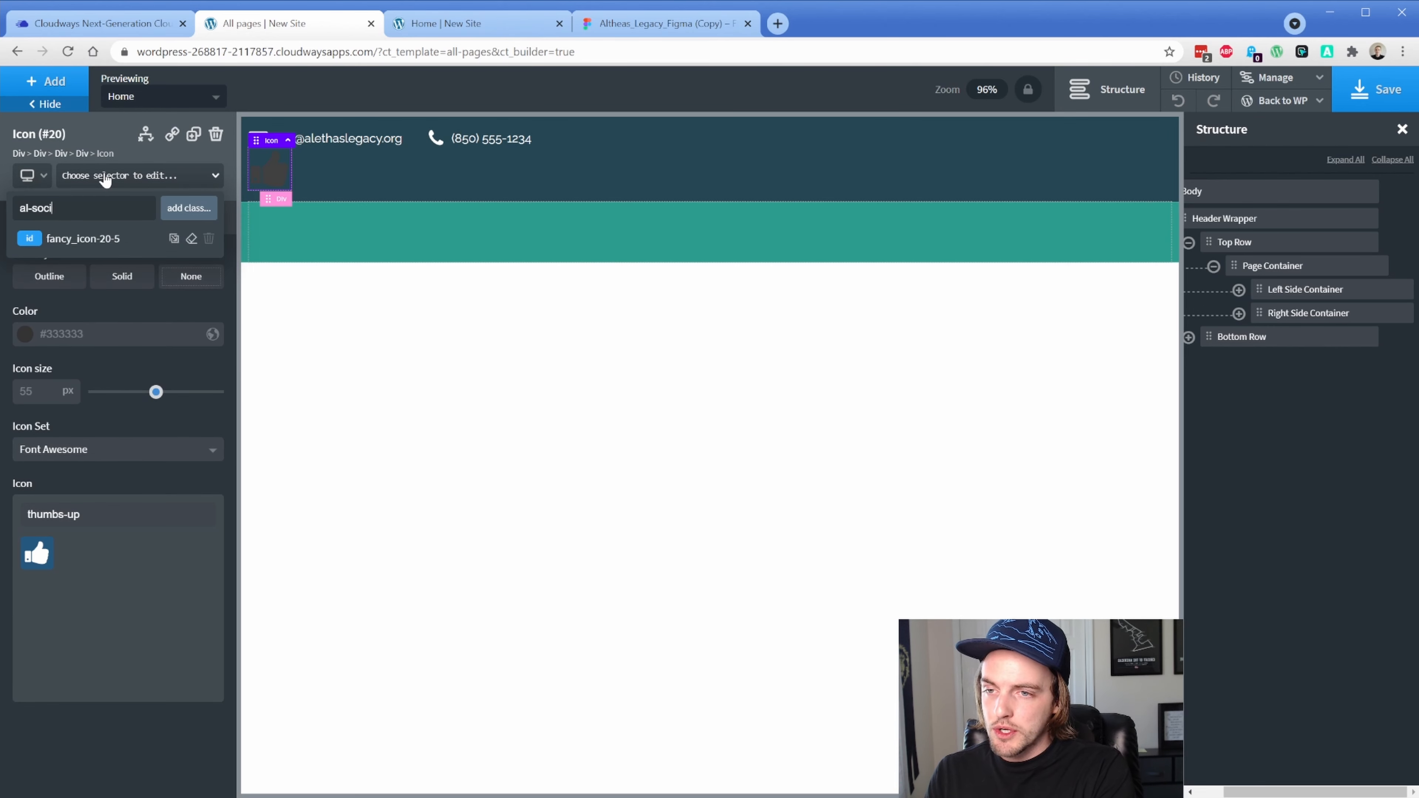
type("al-icons")
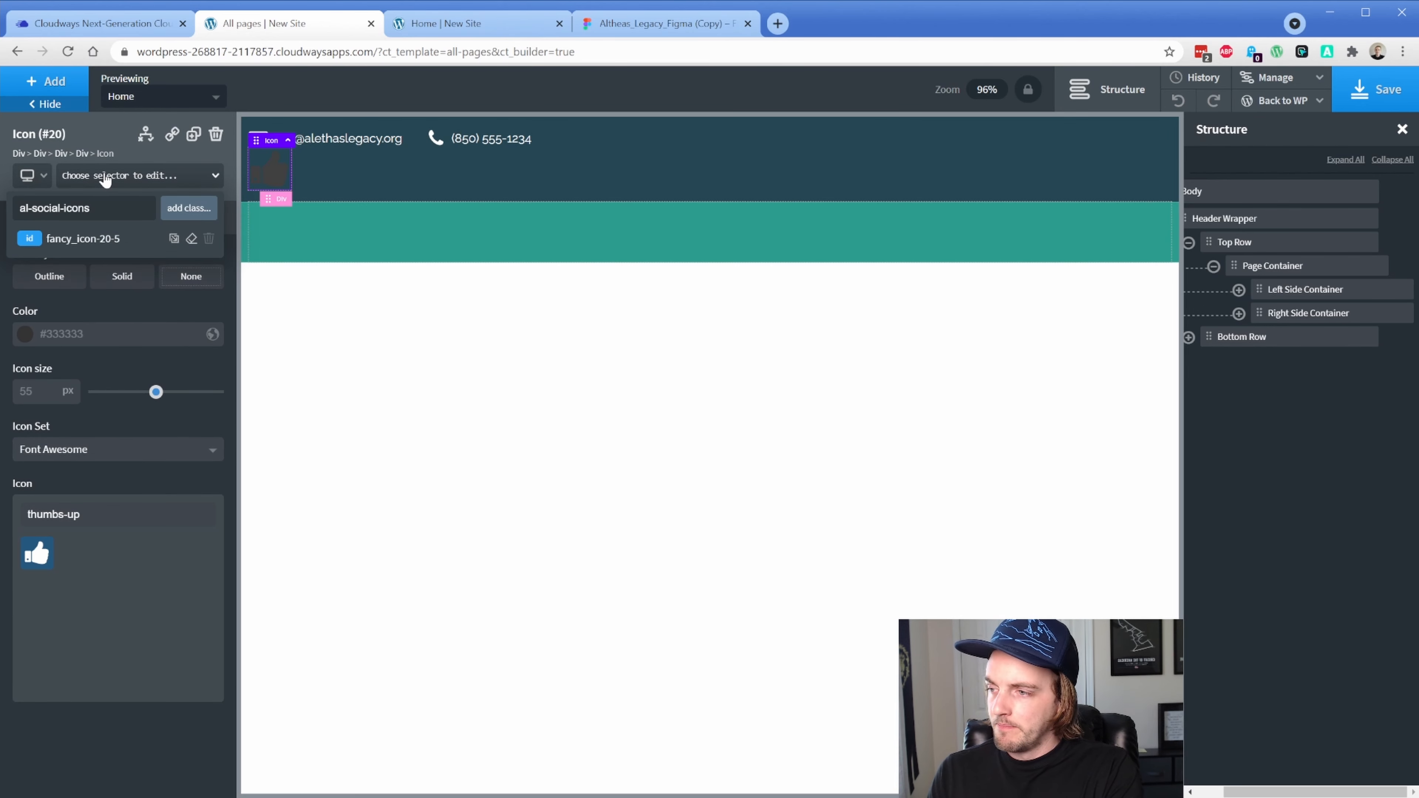
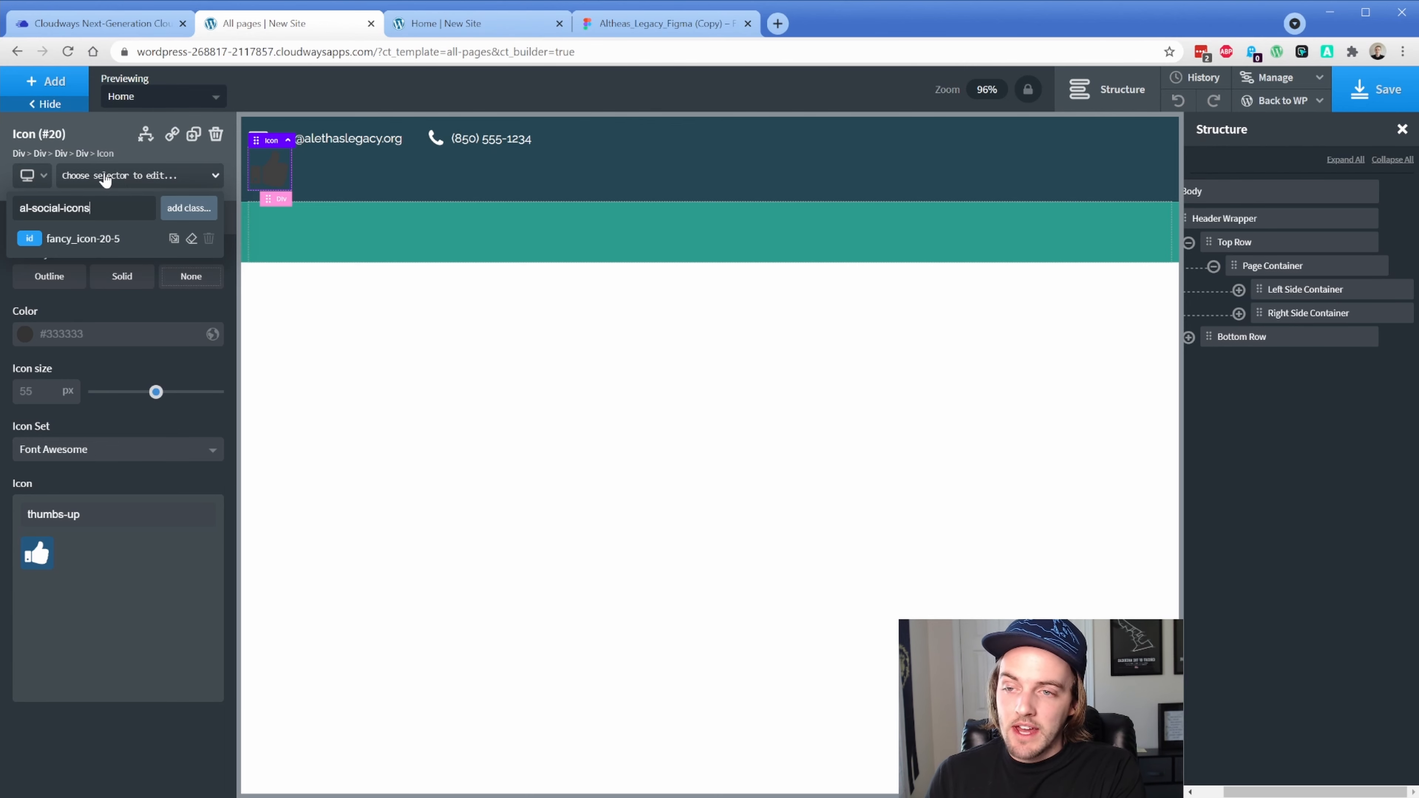
Give the icon the al-social-icons class, white colour (#ffffff) and a 25px size
key("Return")
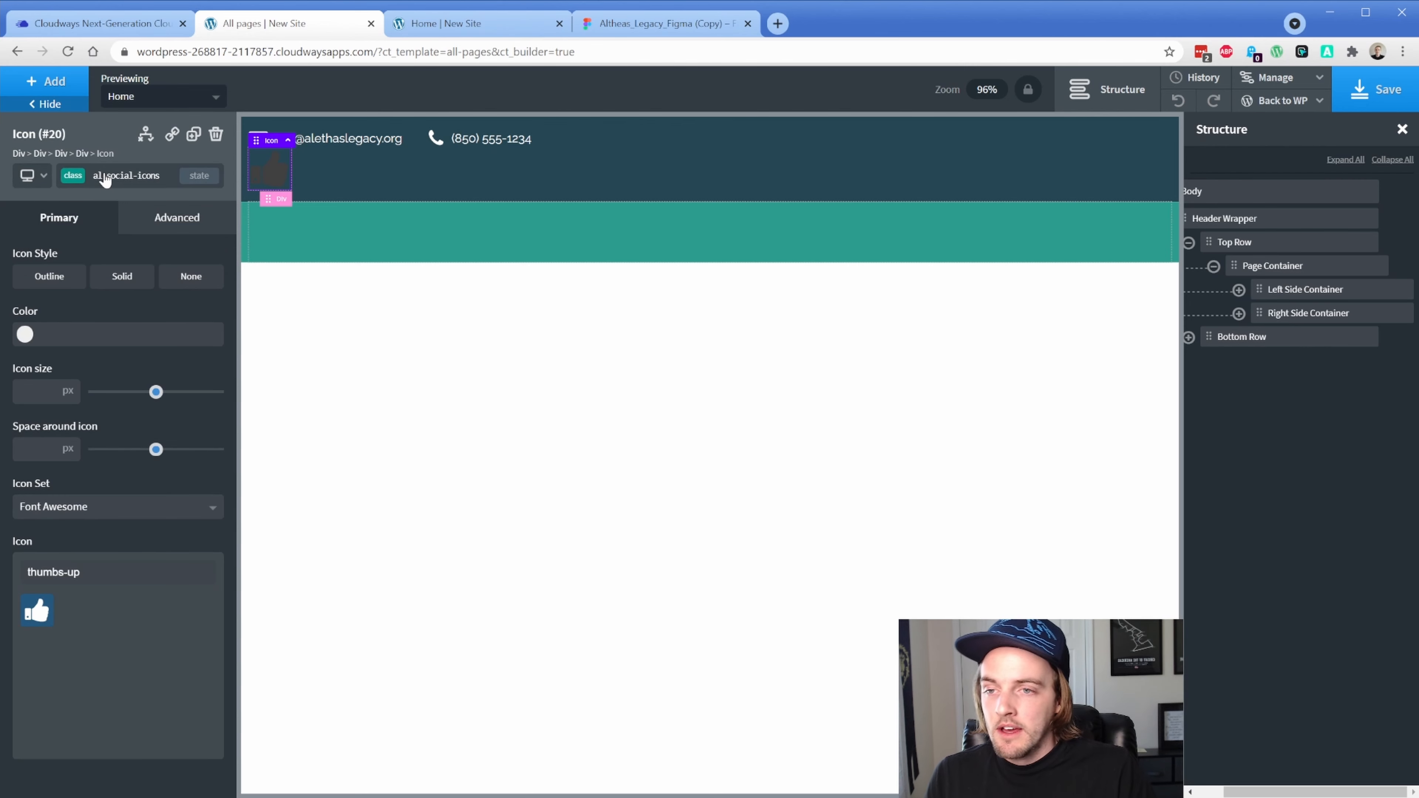
left_click(25, 336)
left_click(38, 413)
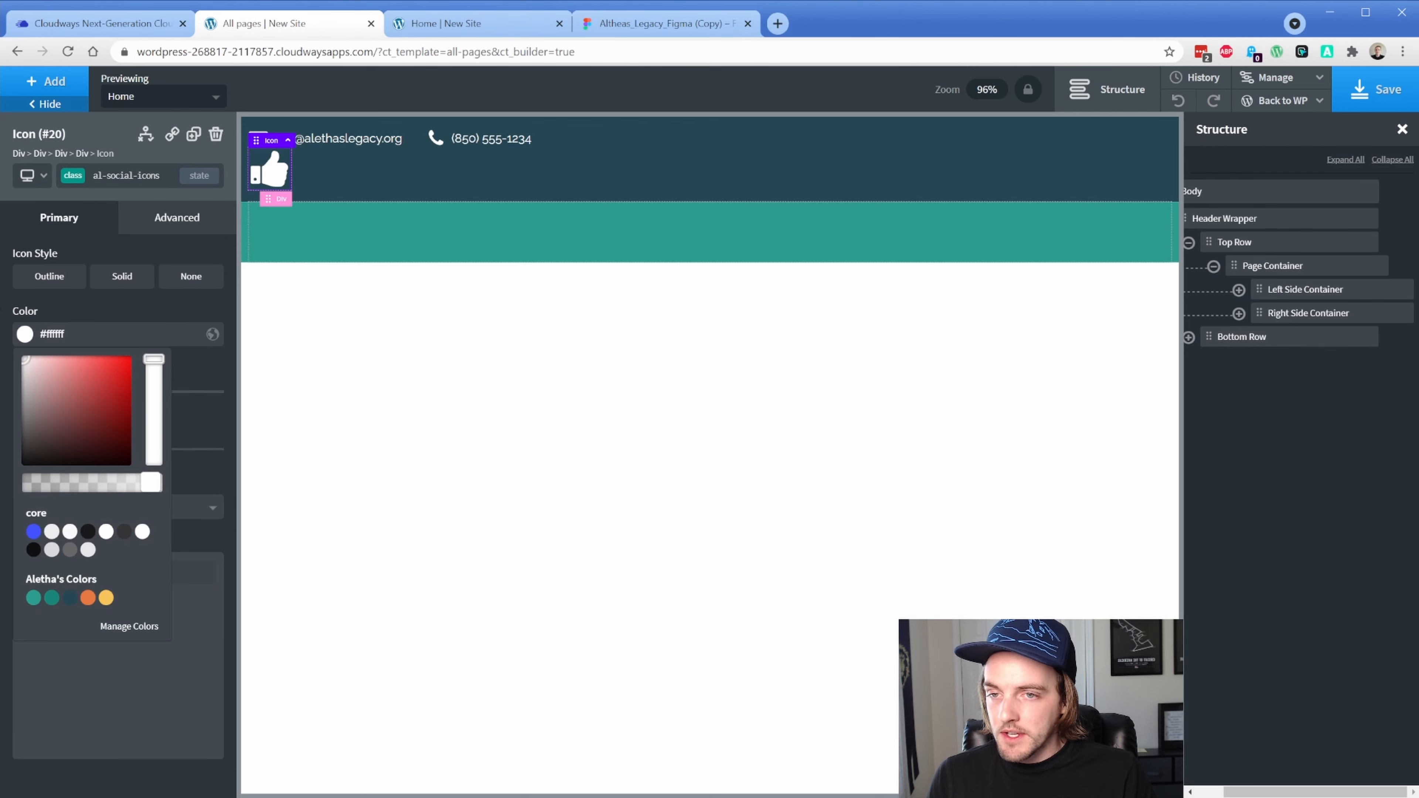
left_click(53, 304)
left_click(38, 395)
type("2")
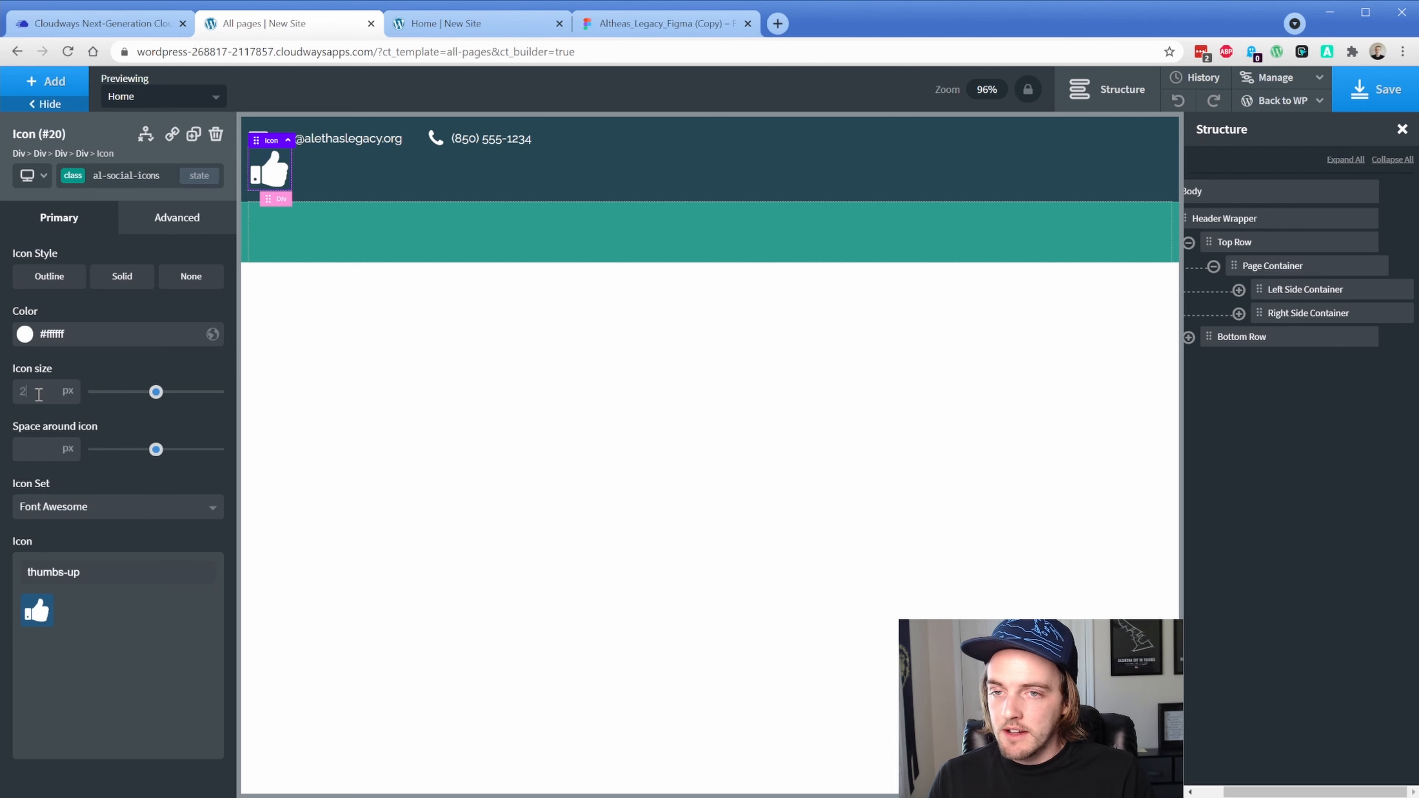
type("5")
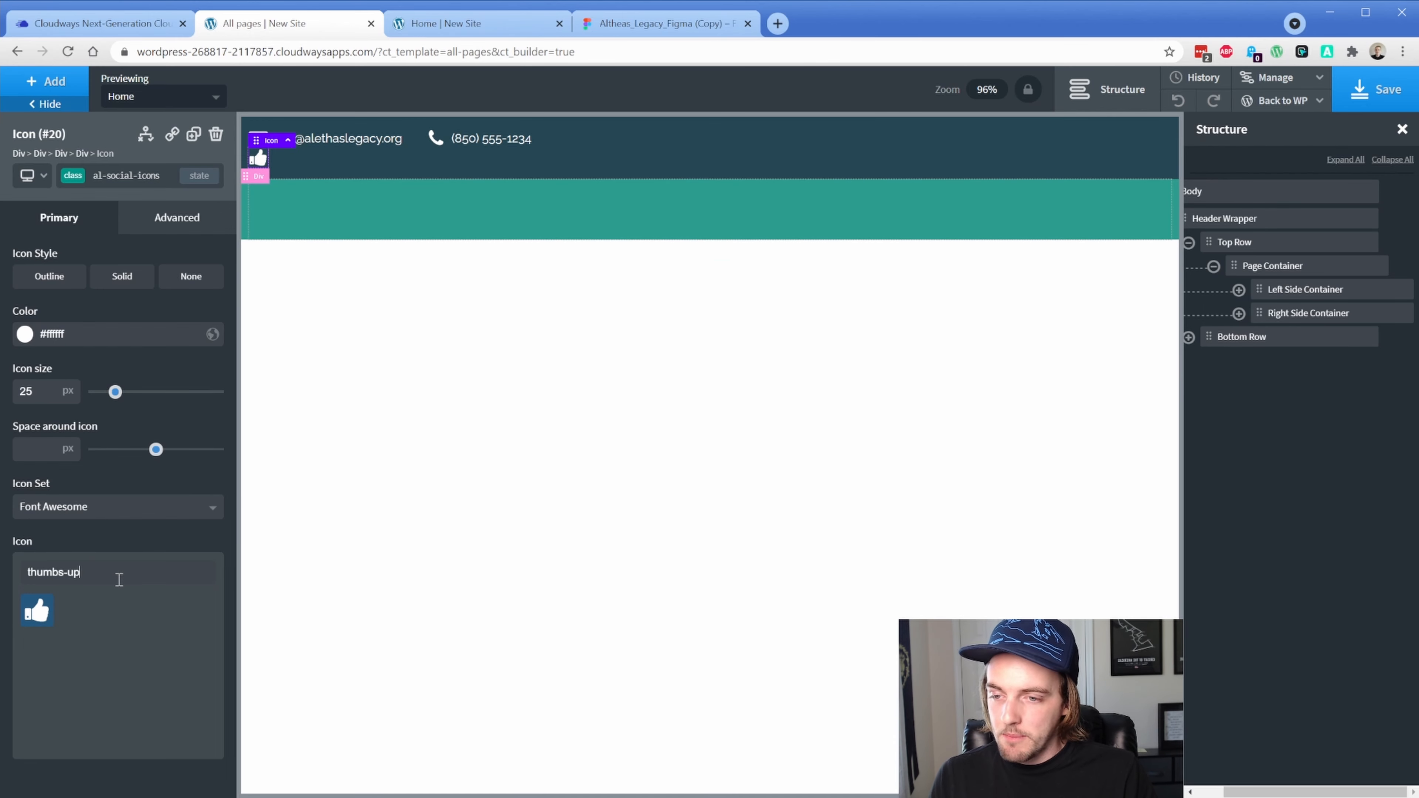
Change the icon to the facebook-square glyph
key("ctrl+a")
type("fa")
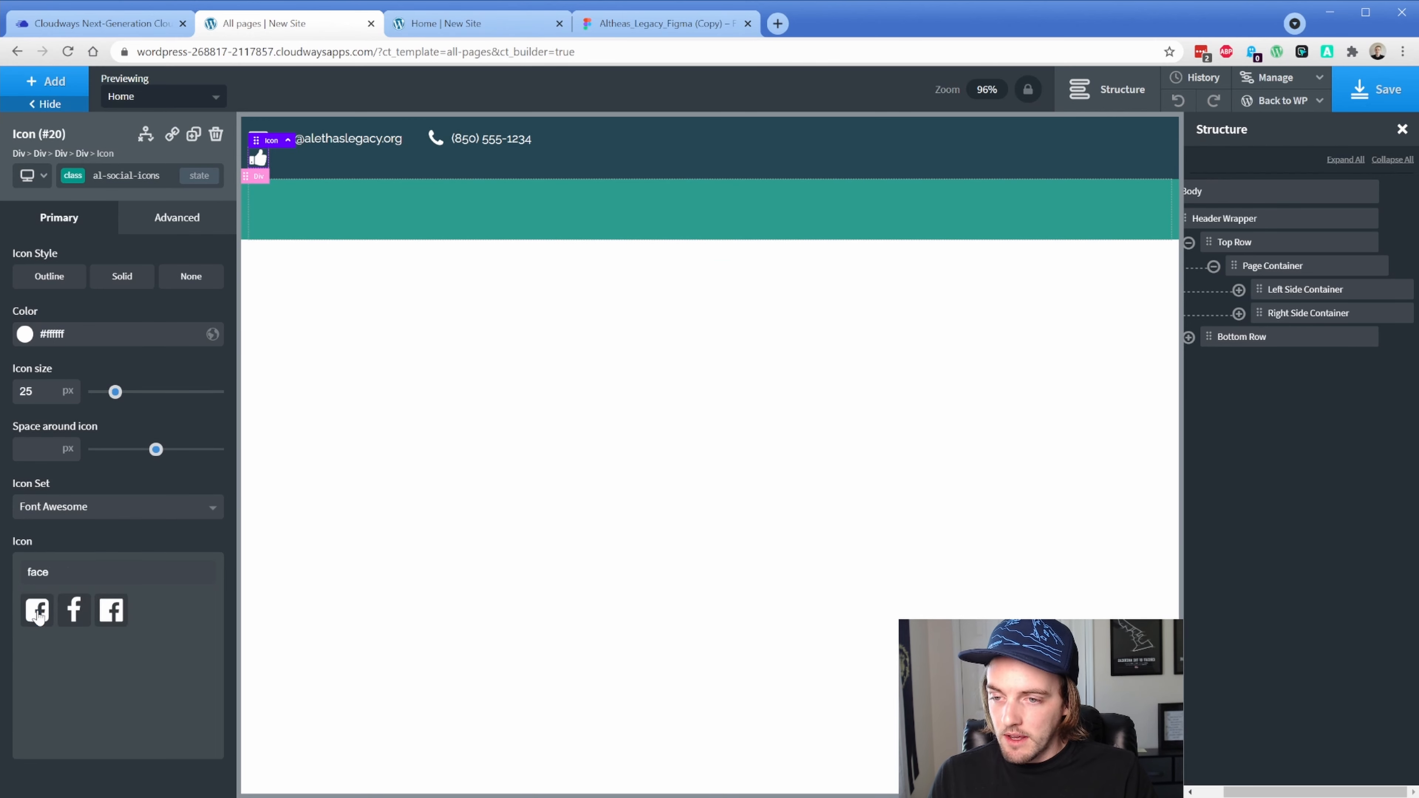
left_click(38, 610)
Duplicate the Facebook icon, switch the copy to Instagram, and select Right Side Container
left_click(193, 134)
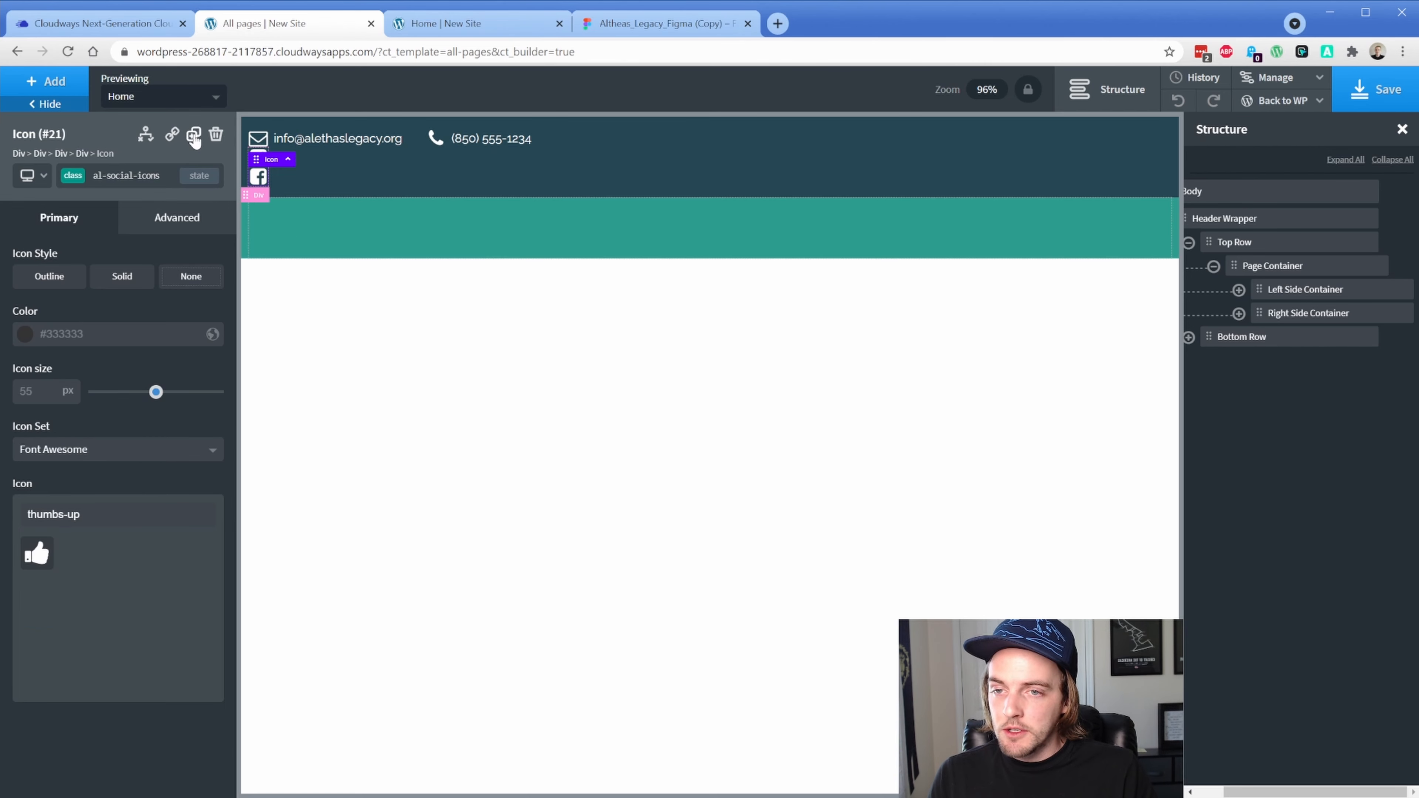
left_click(98, 512)
key("ctrl+a")
type("inst")
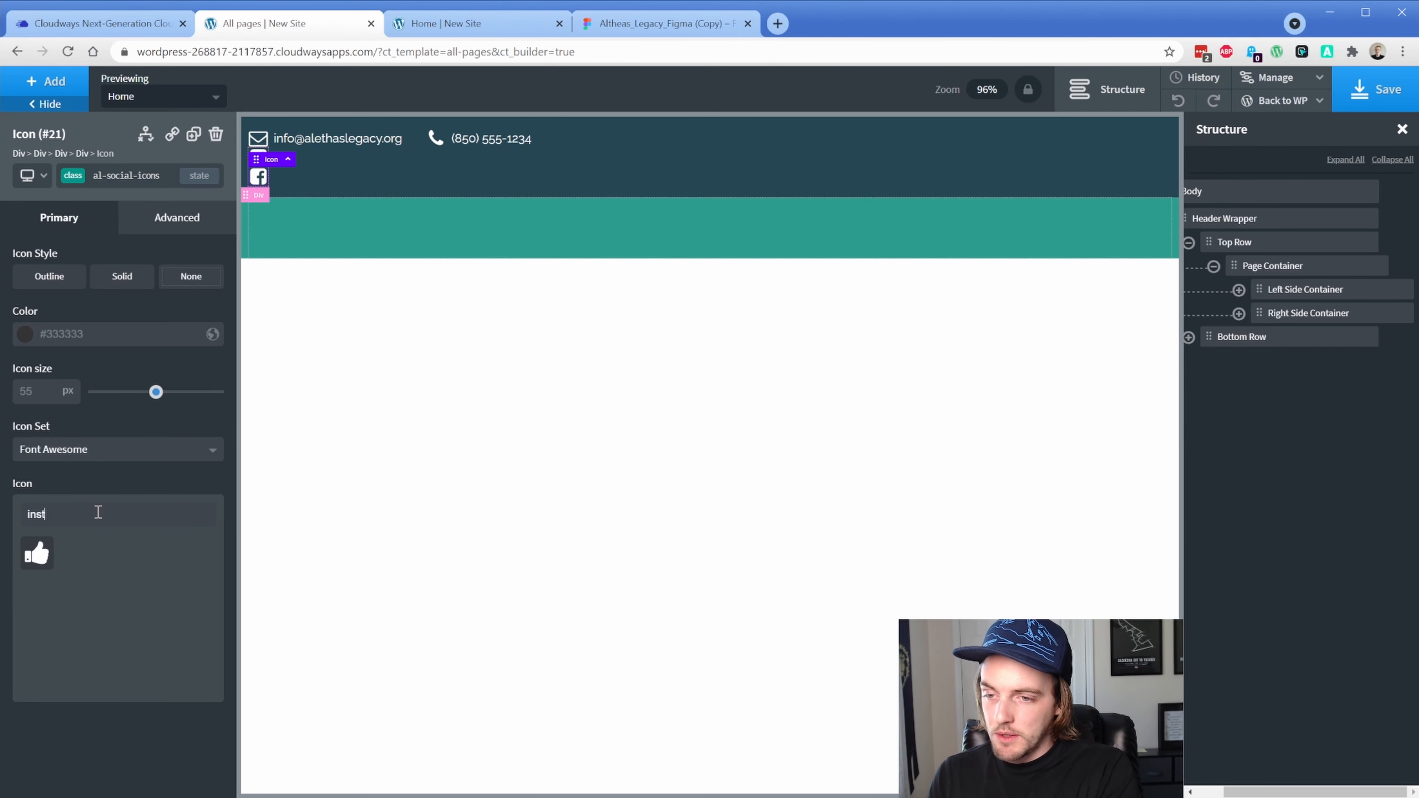
type("a")
left_click(36, 554)
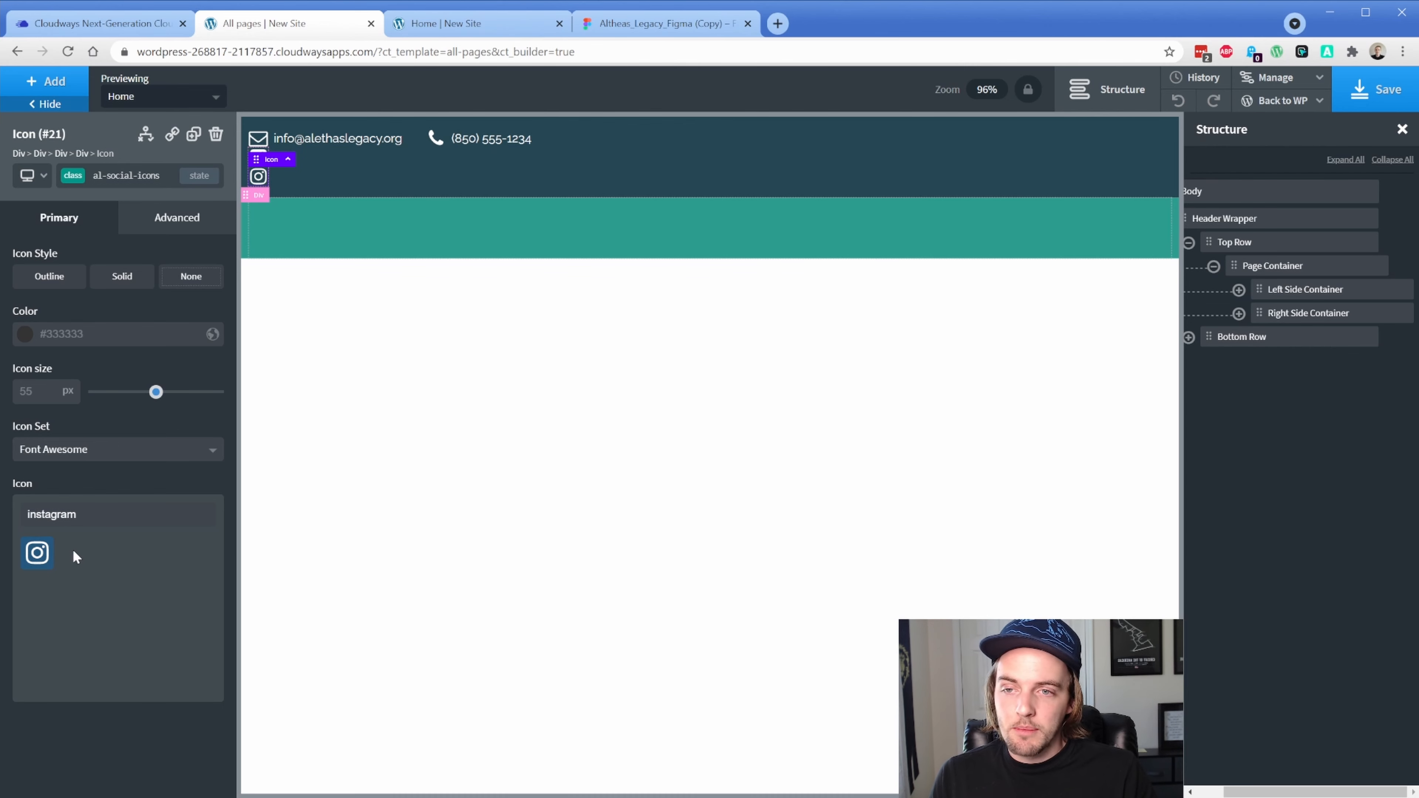
left_click(1239, 314)
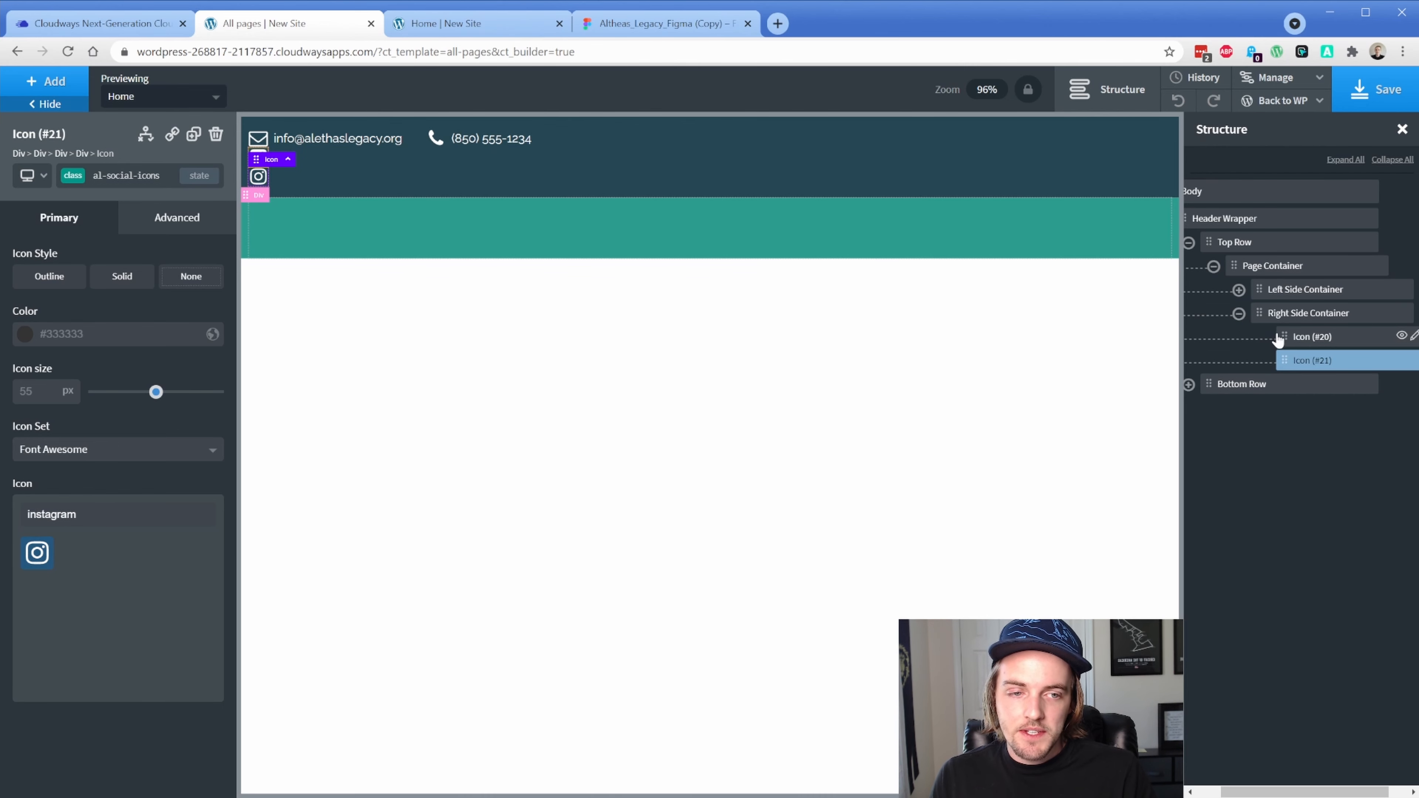
left_click(1279, 315)
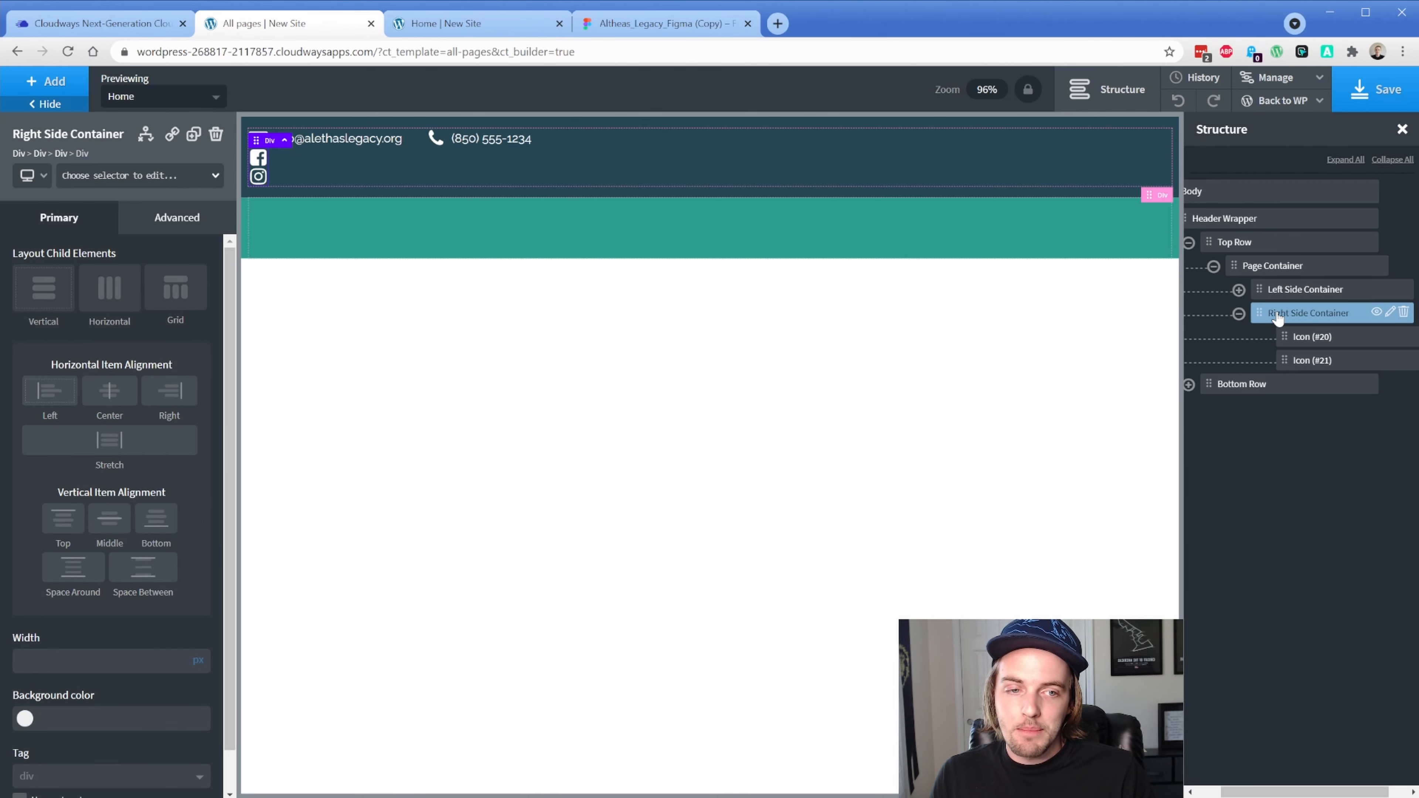
Make Right Side Container horizontal and middle-aligned, and Page Container's id horizontal, Space Between, Middle
left_click(114, 298)
left_click(115, 454)
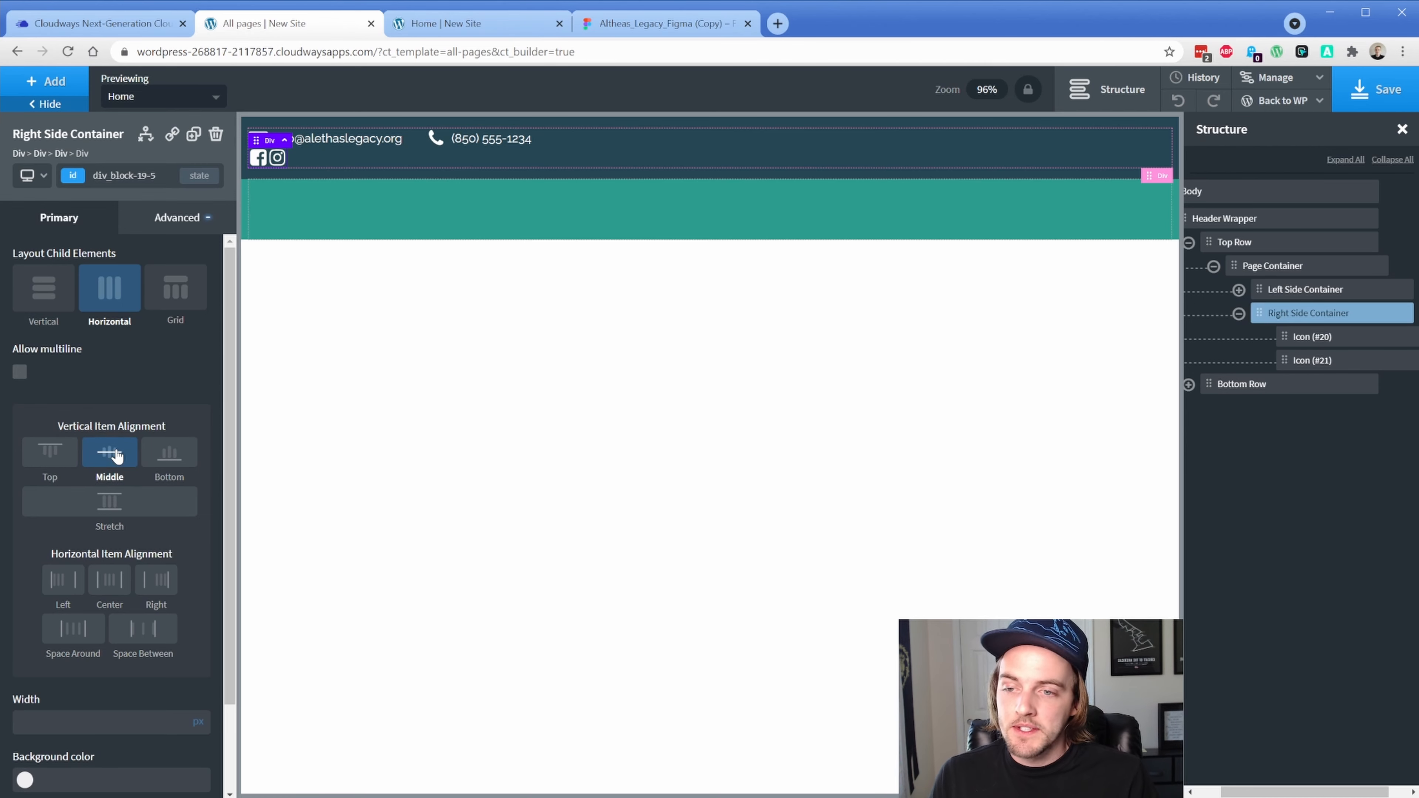
left_click(1257, 269)
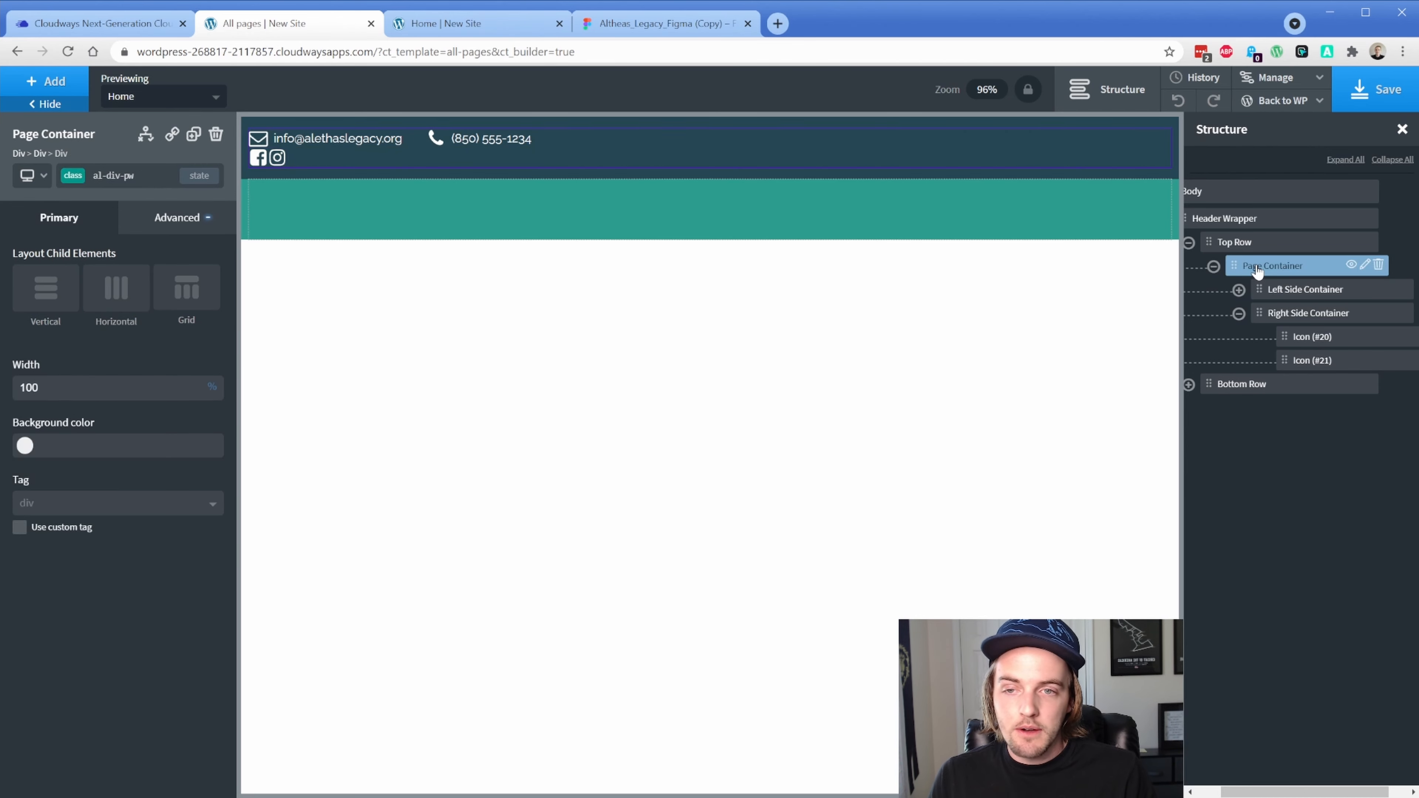
left_click(76, 178)
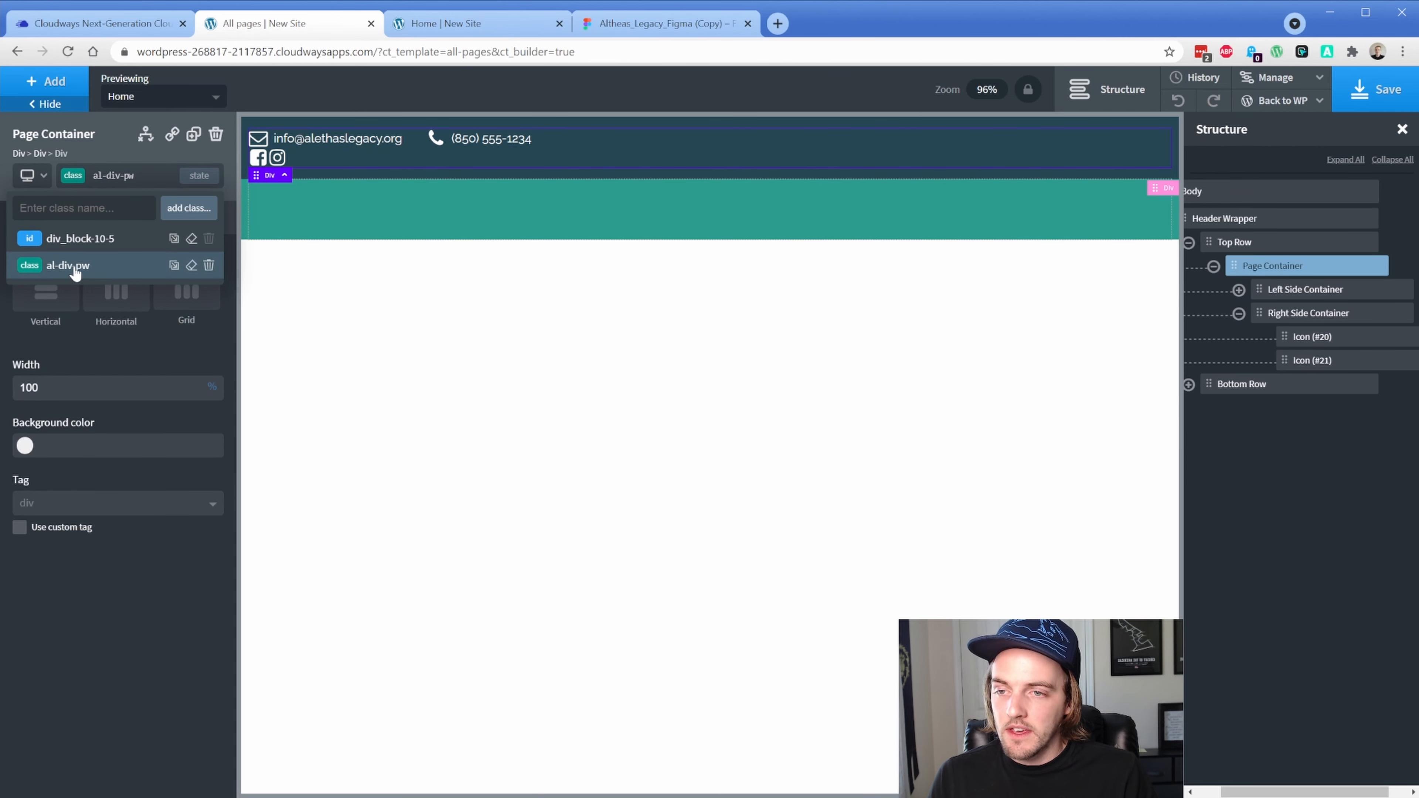
left_click(80, 239)
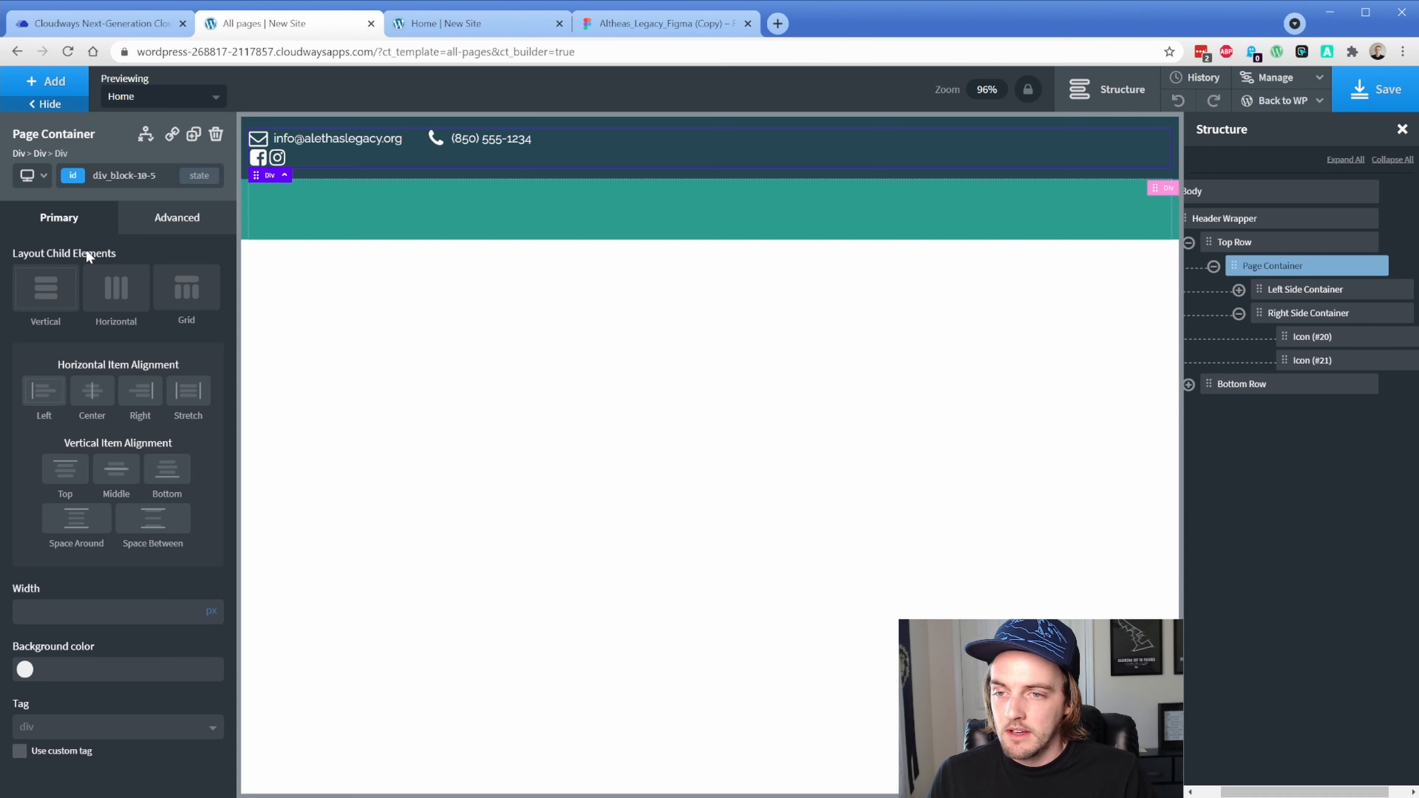
left_click(114, 302)
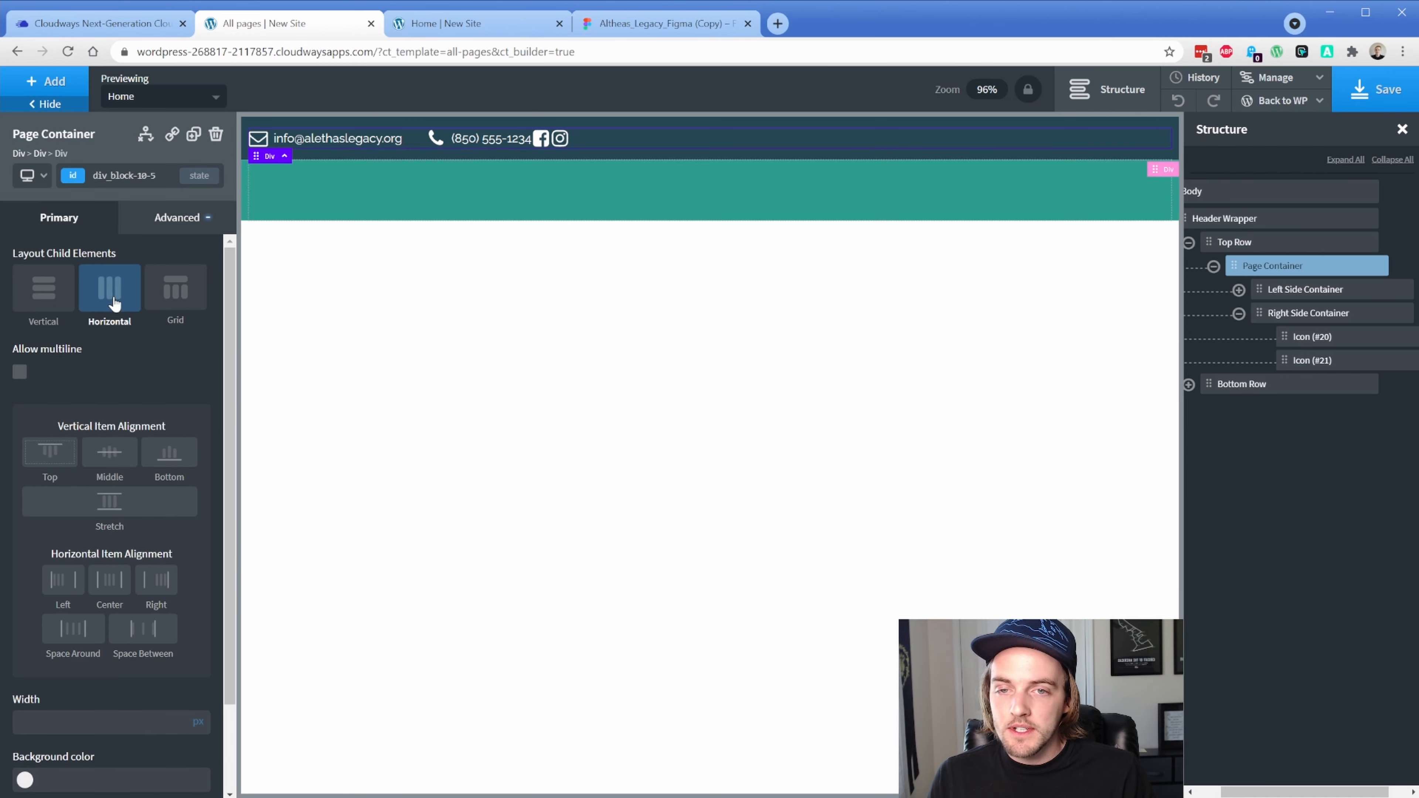
left_click(148, 641)
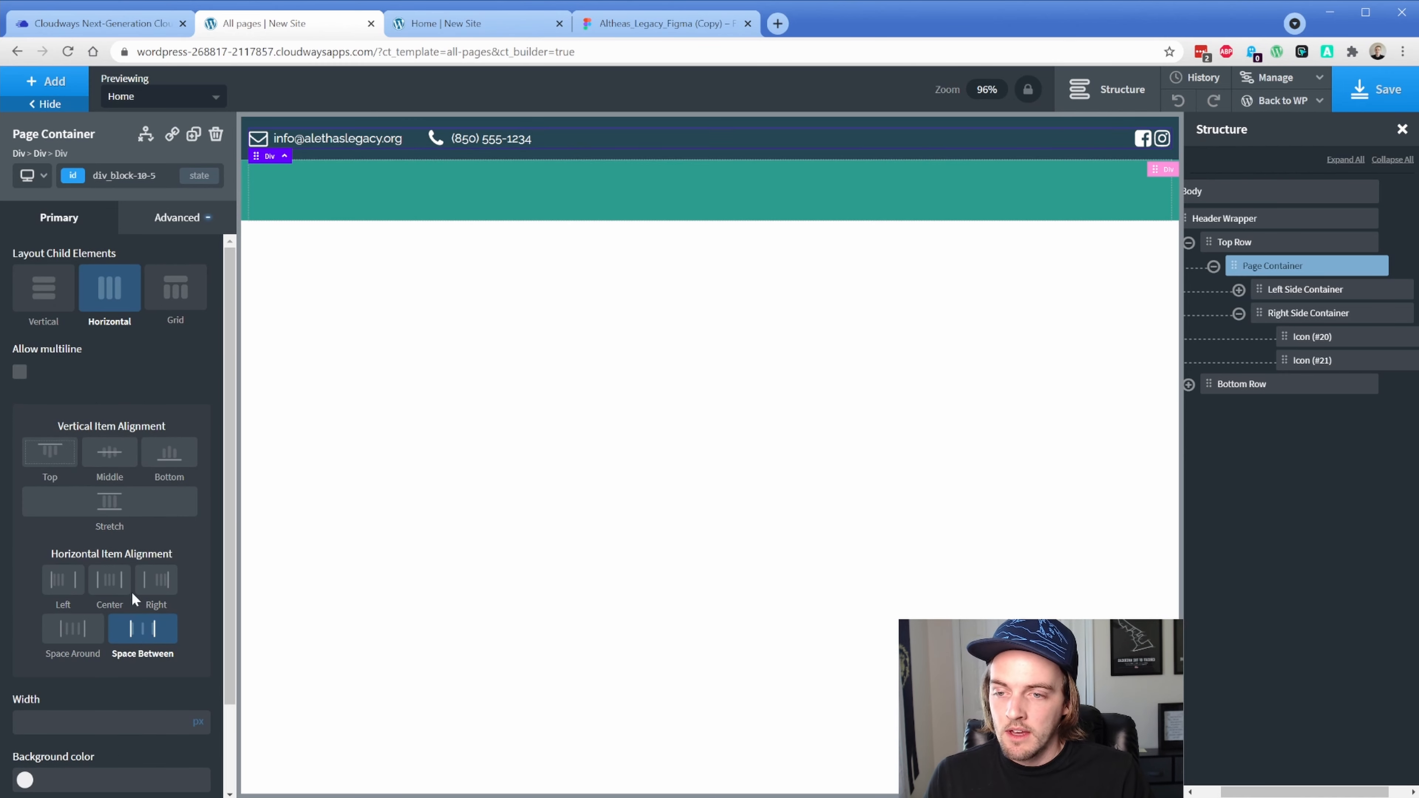
left_click(106, 453)
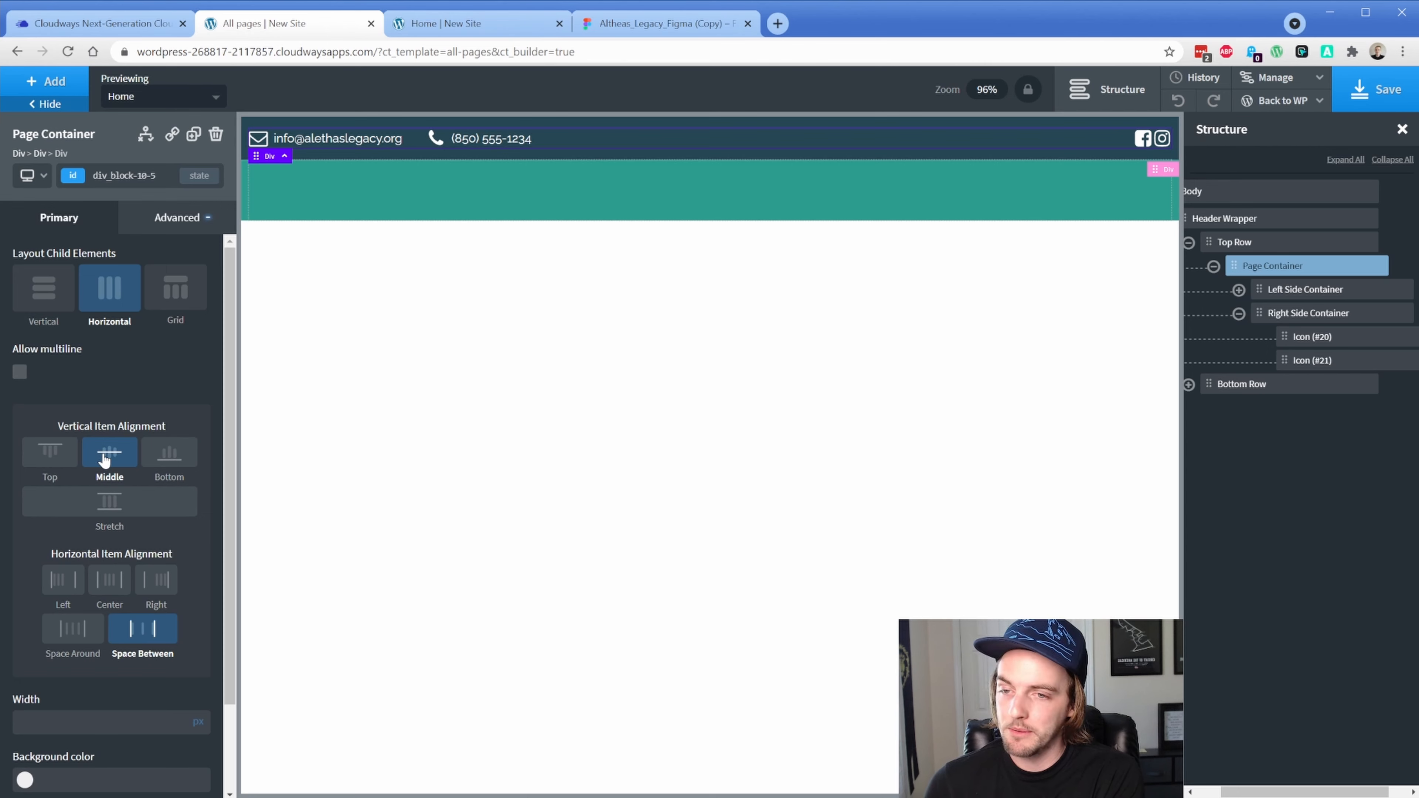
left_click(1296, 345)
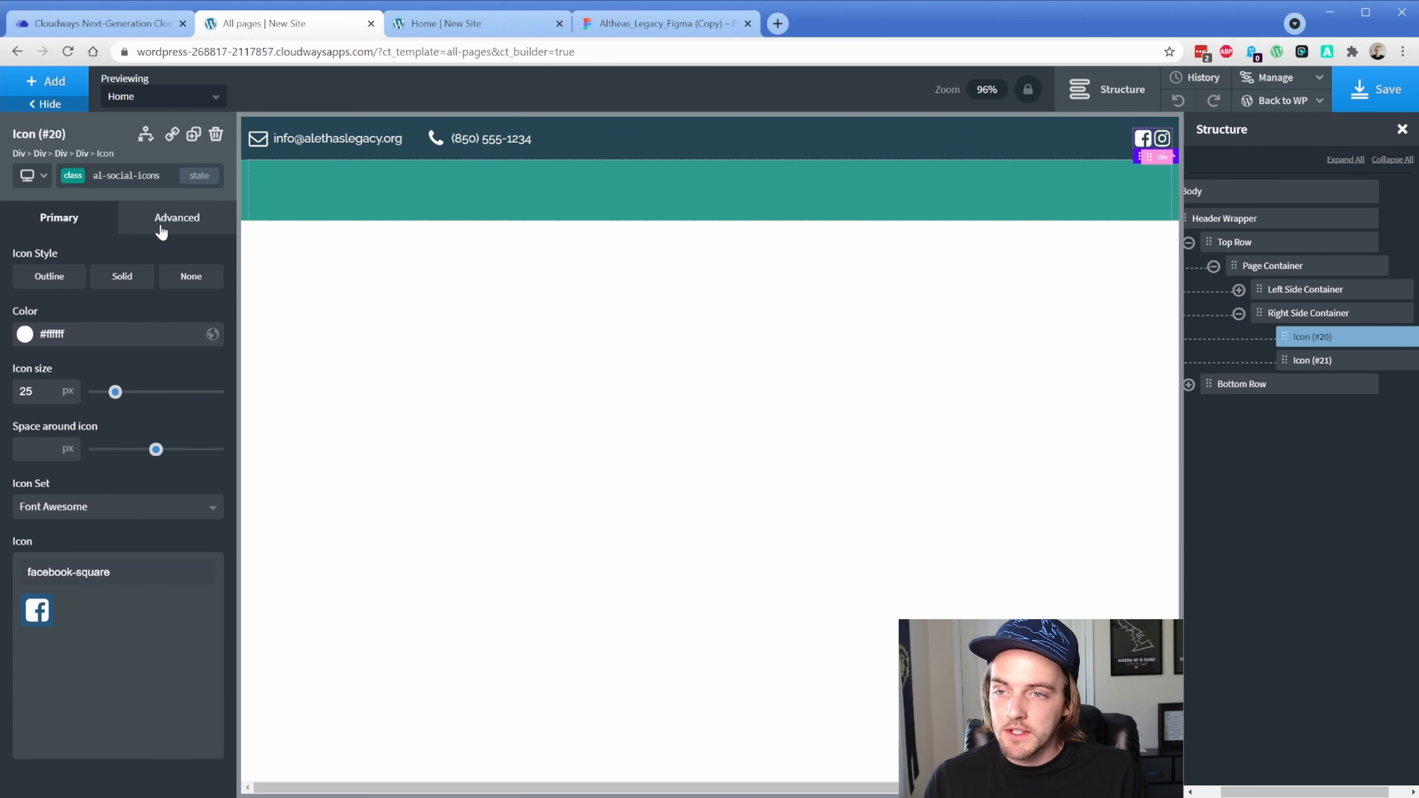
Give the Facebook icon's id a 16px right margin and wrap it in a link
left_click(84, 177)
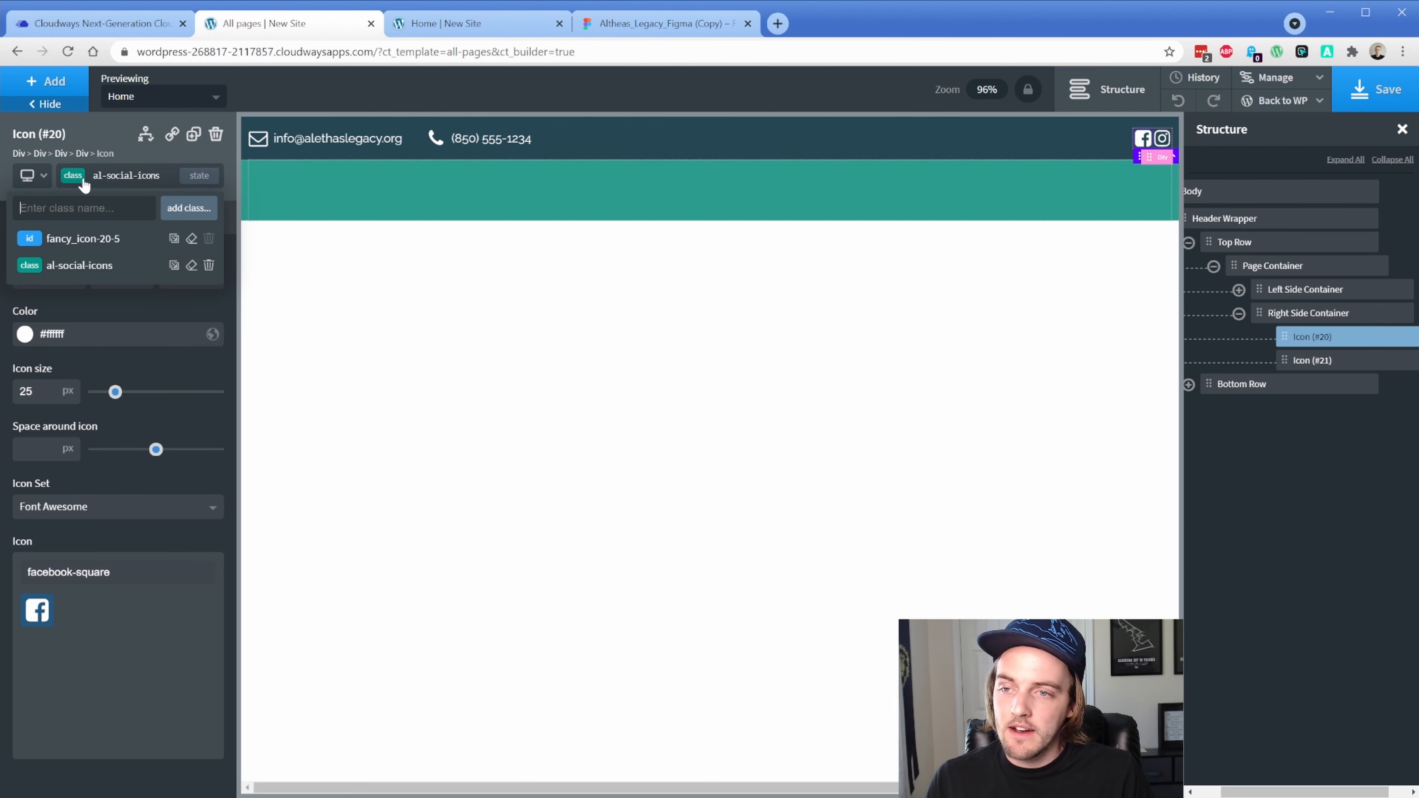
left_click(74, 239)
left_click(168, 216)
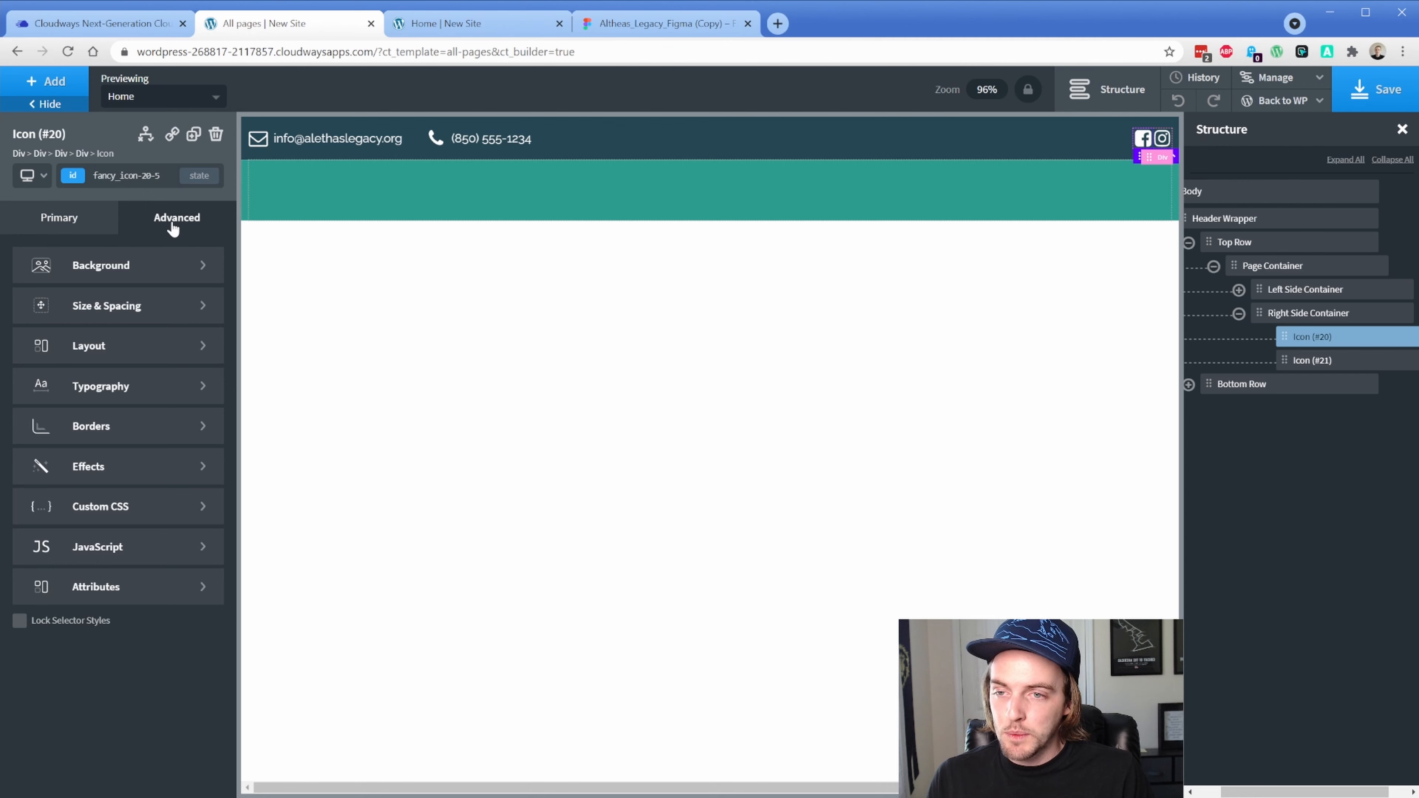
left_click(150, 309)
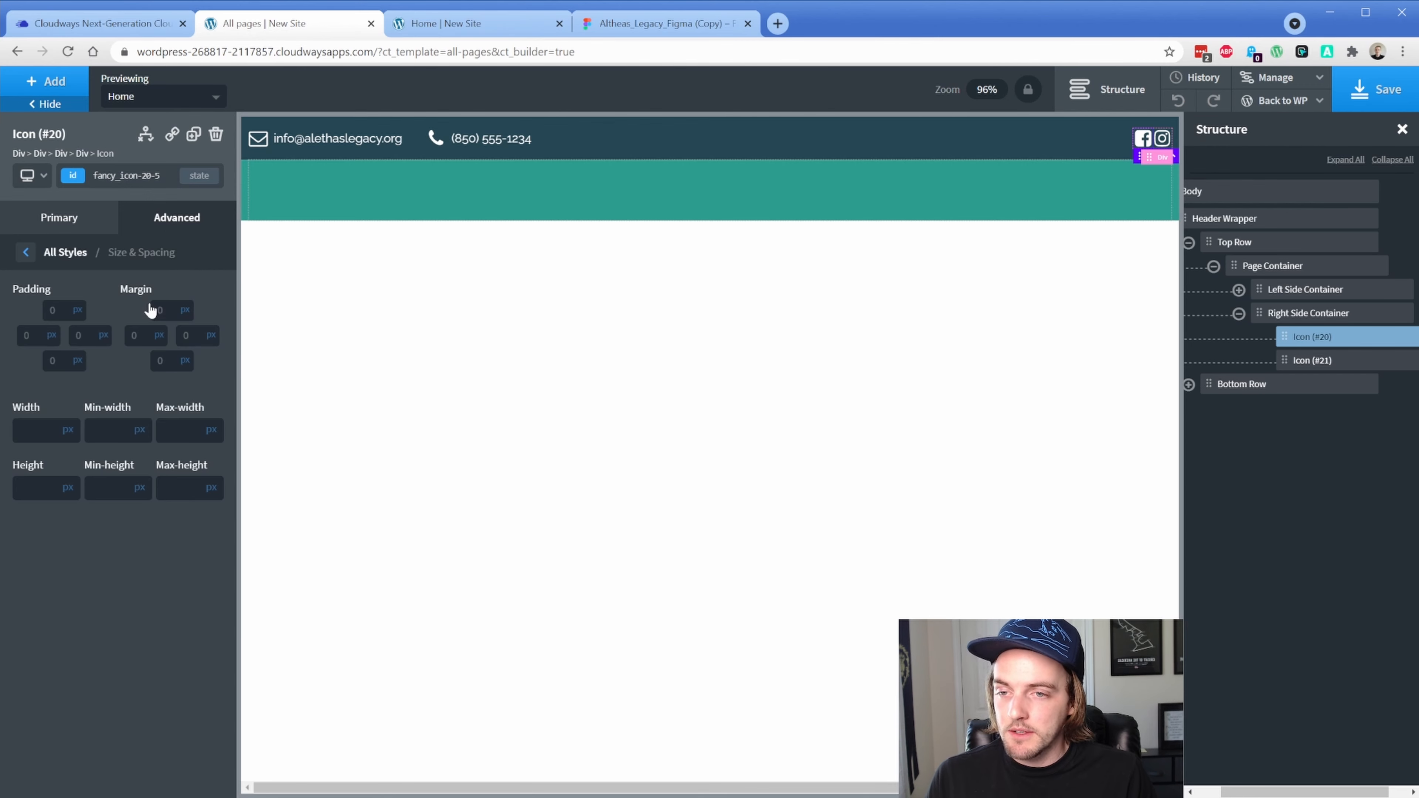
left_click(192, 336)
type("16")
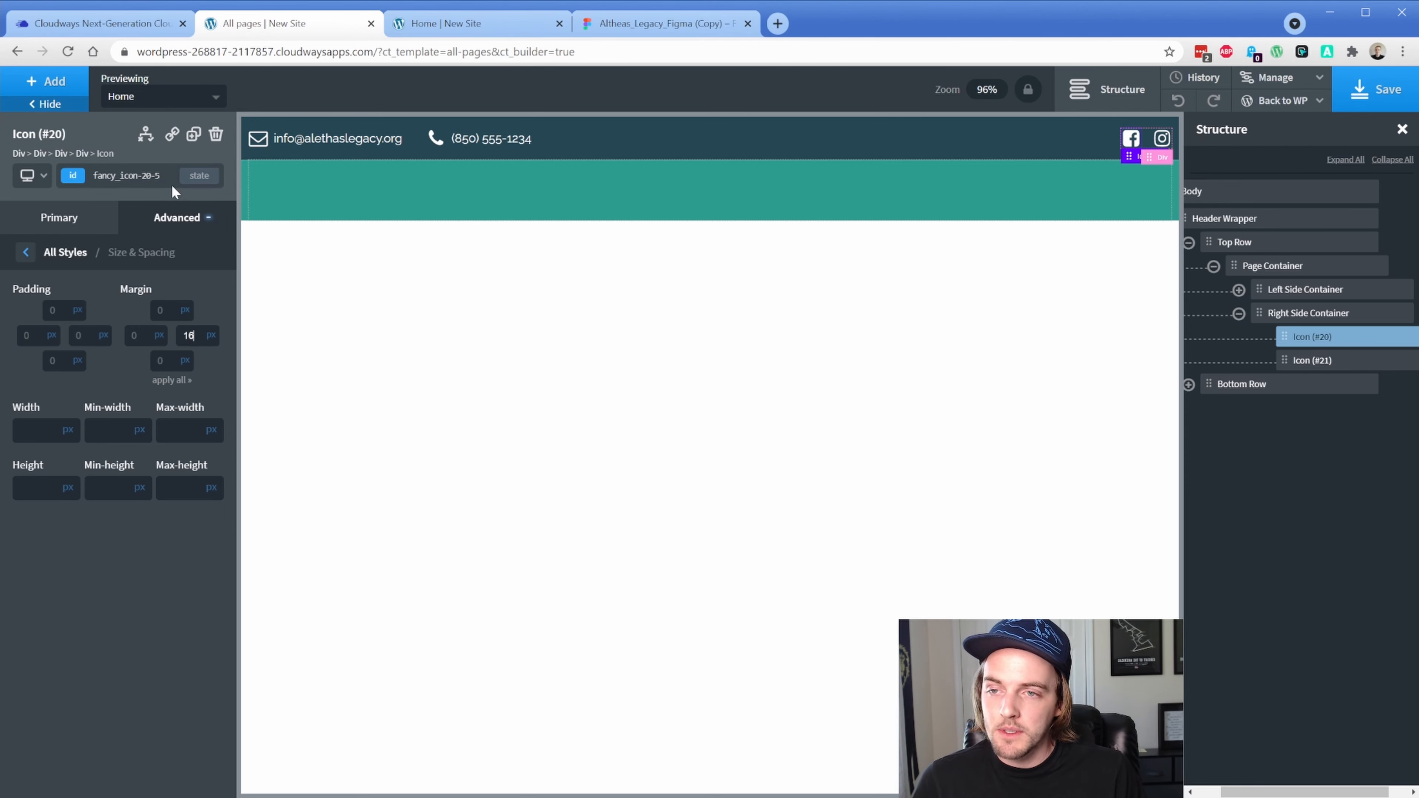
left_click(171, 134)
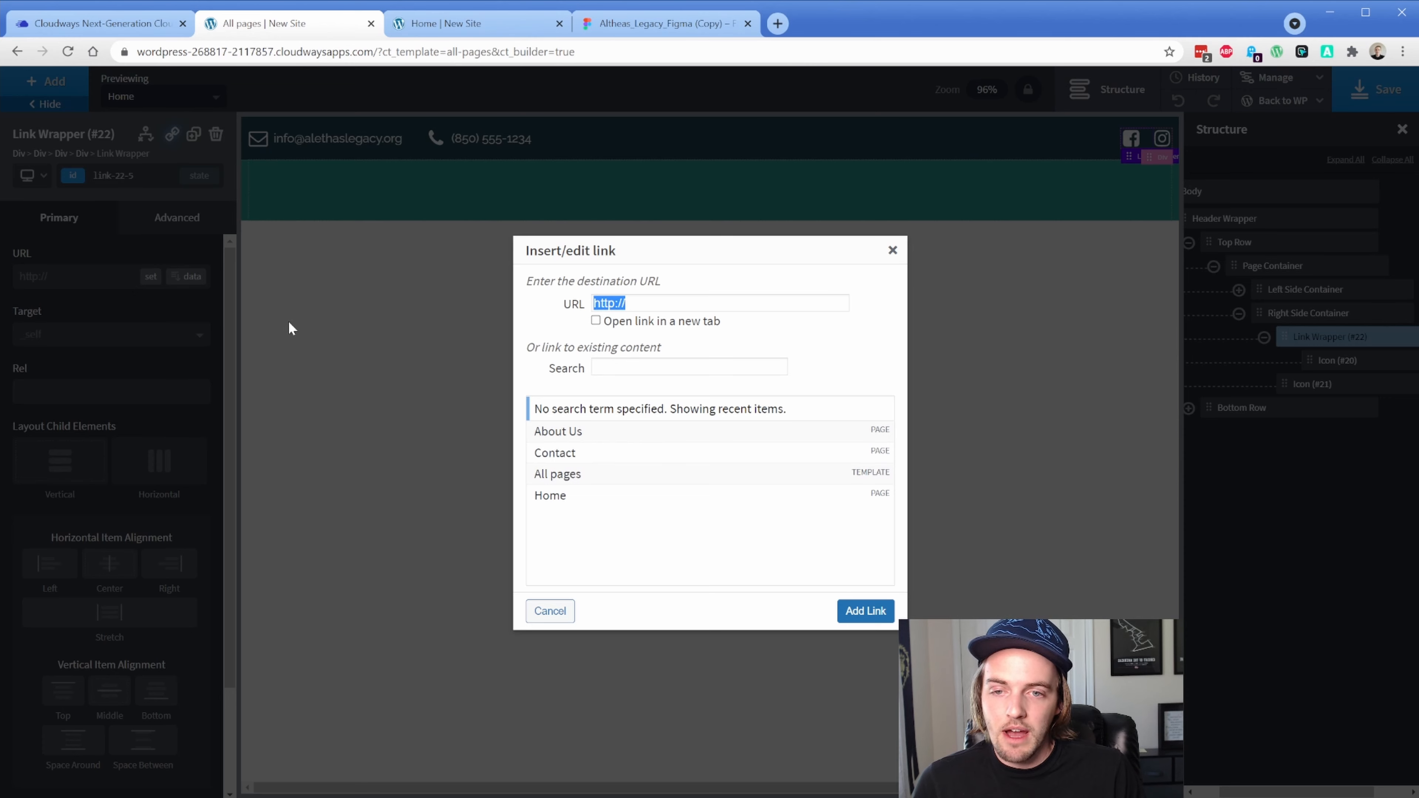
Close the Facebook link settings without a URL, and wrap the Instagram icon in a link too
left_click(707, 305)
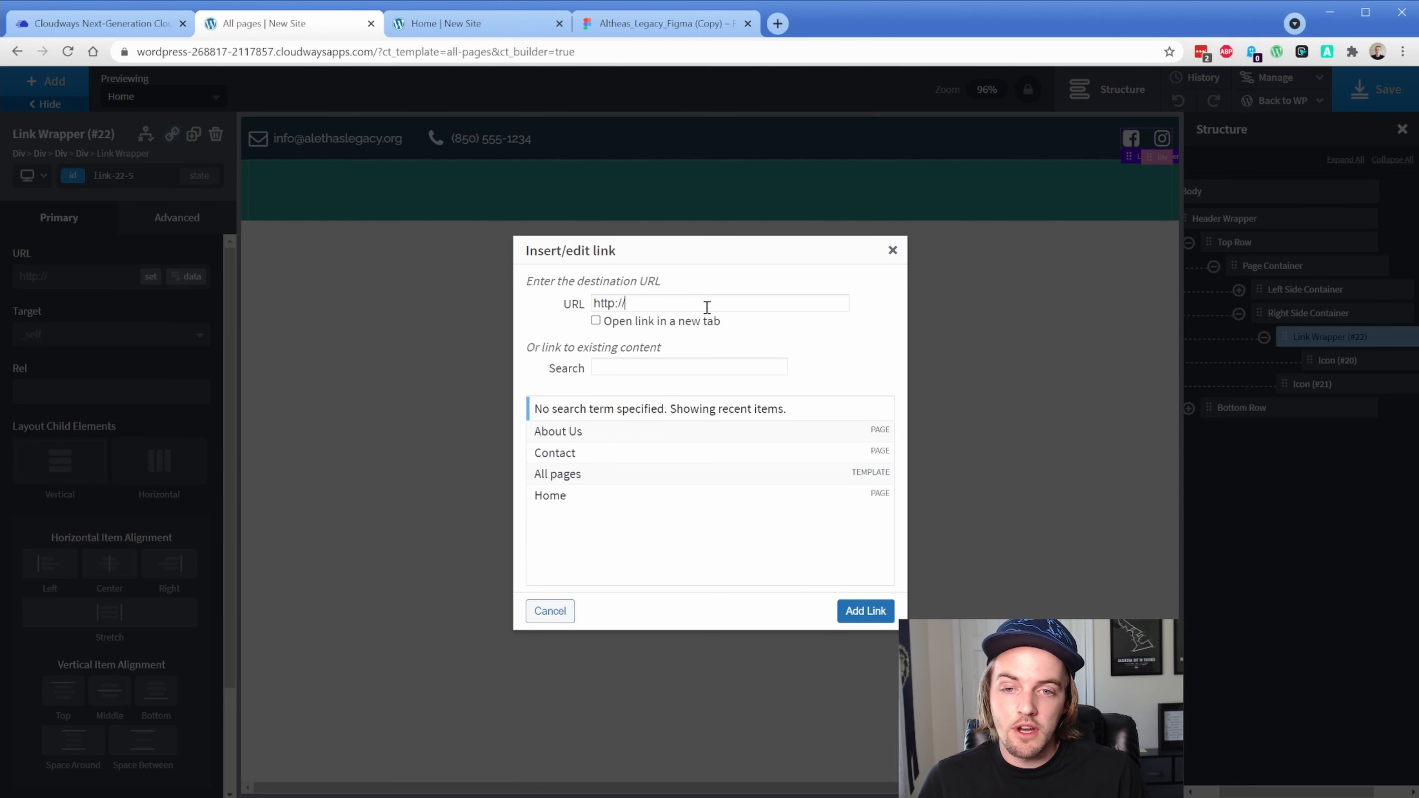
left_click(893, 252)
left_click(1308, 384)
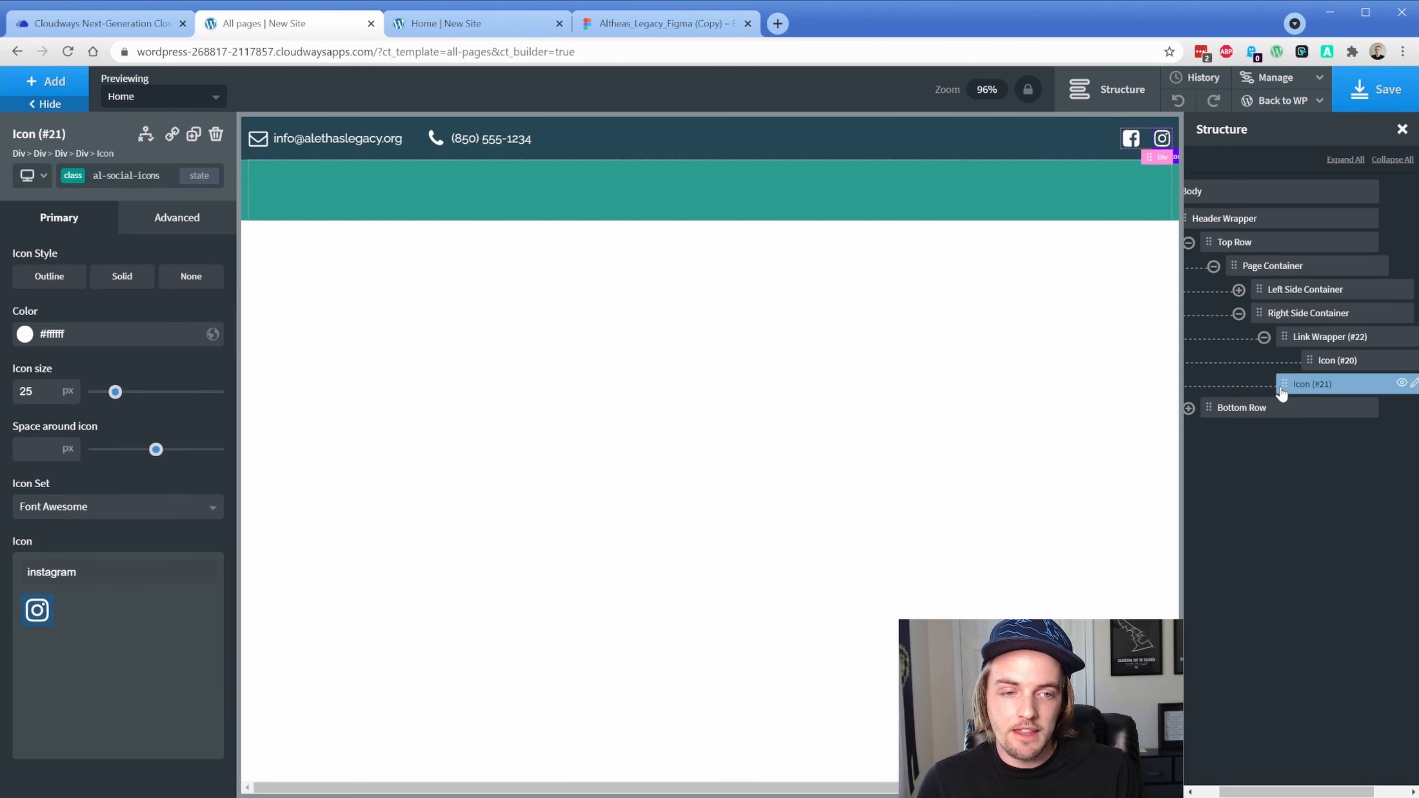
left_click(172, 136)
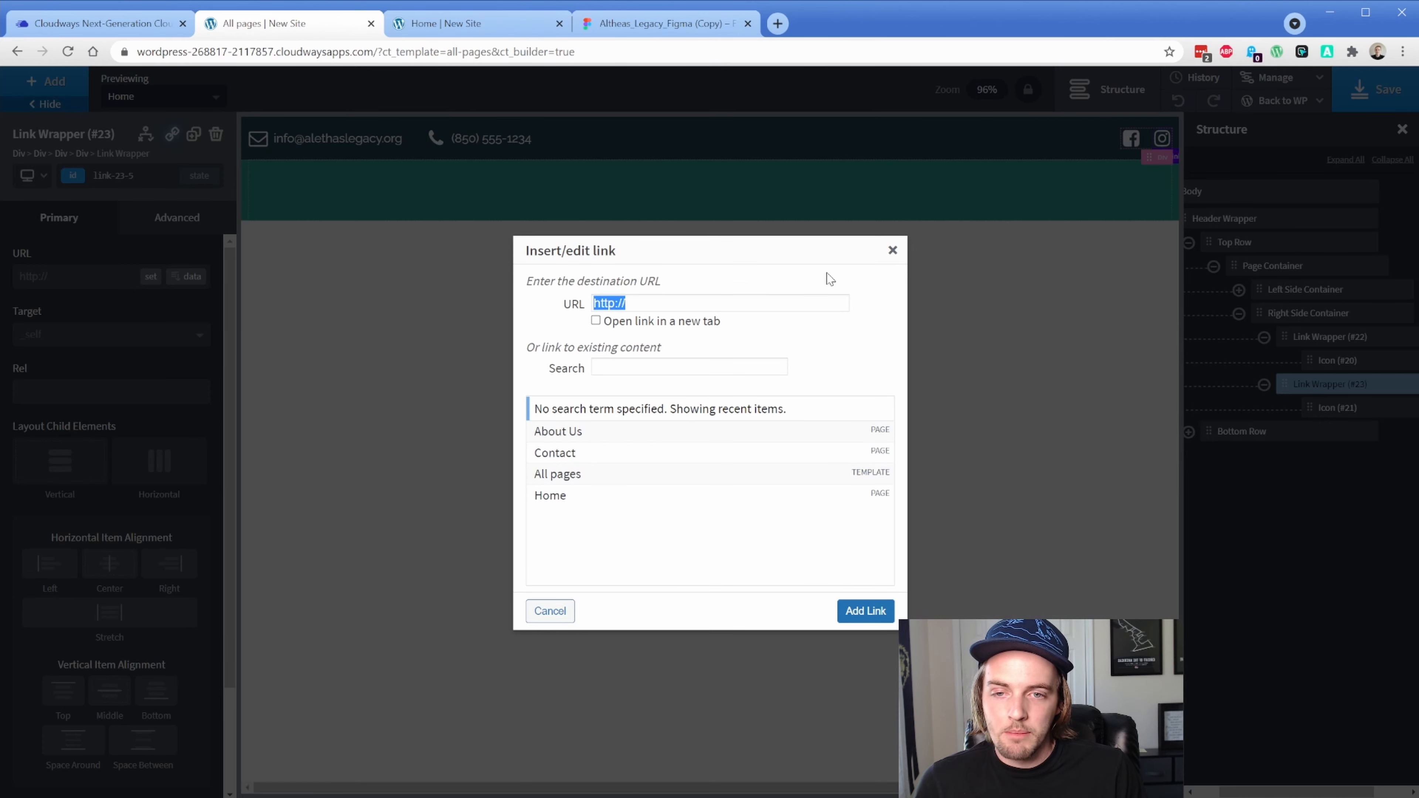
left_click(892, 251)
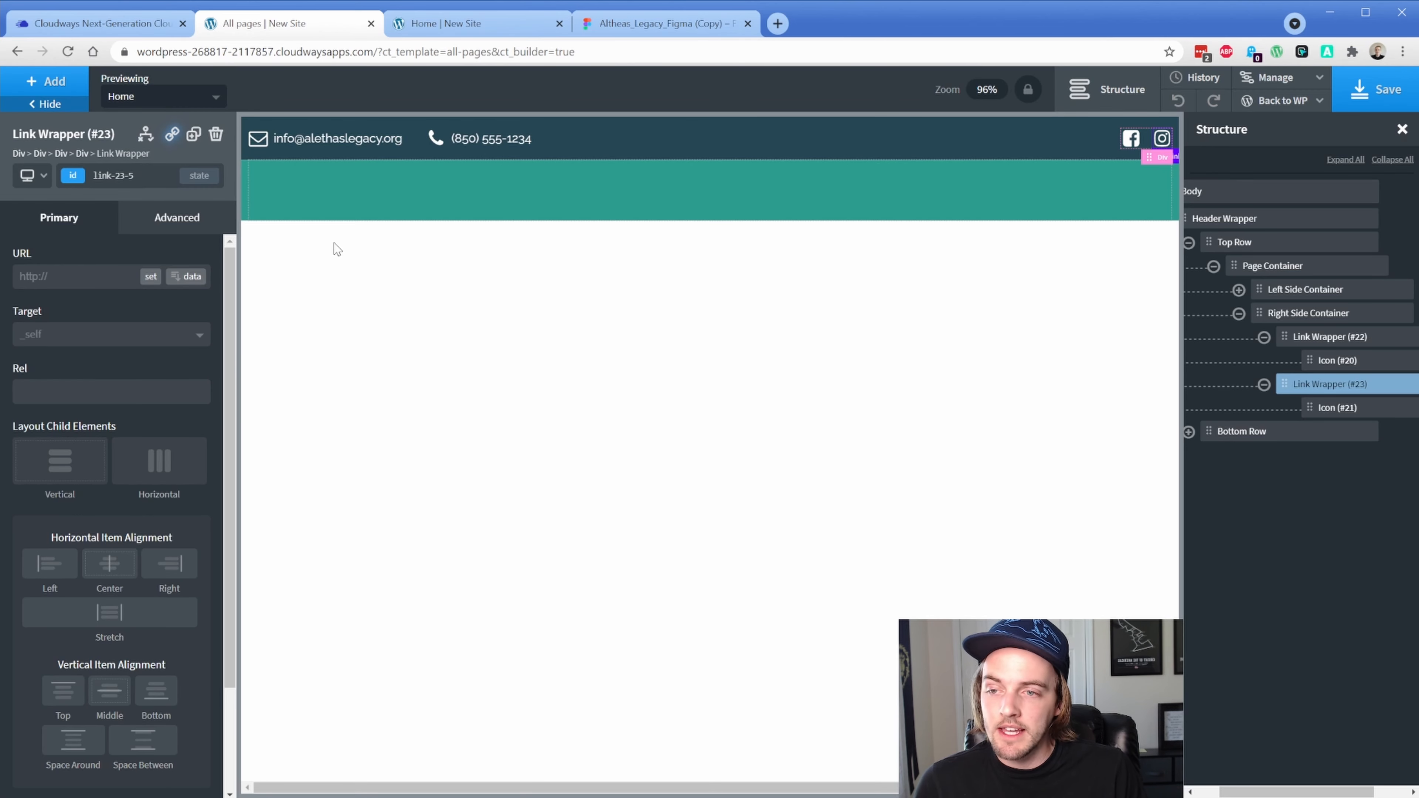
left_click(1329, 411)
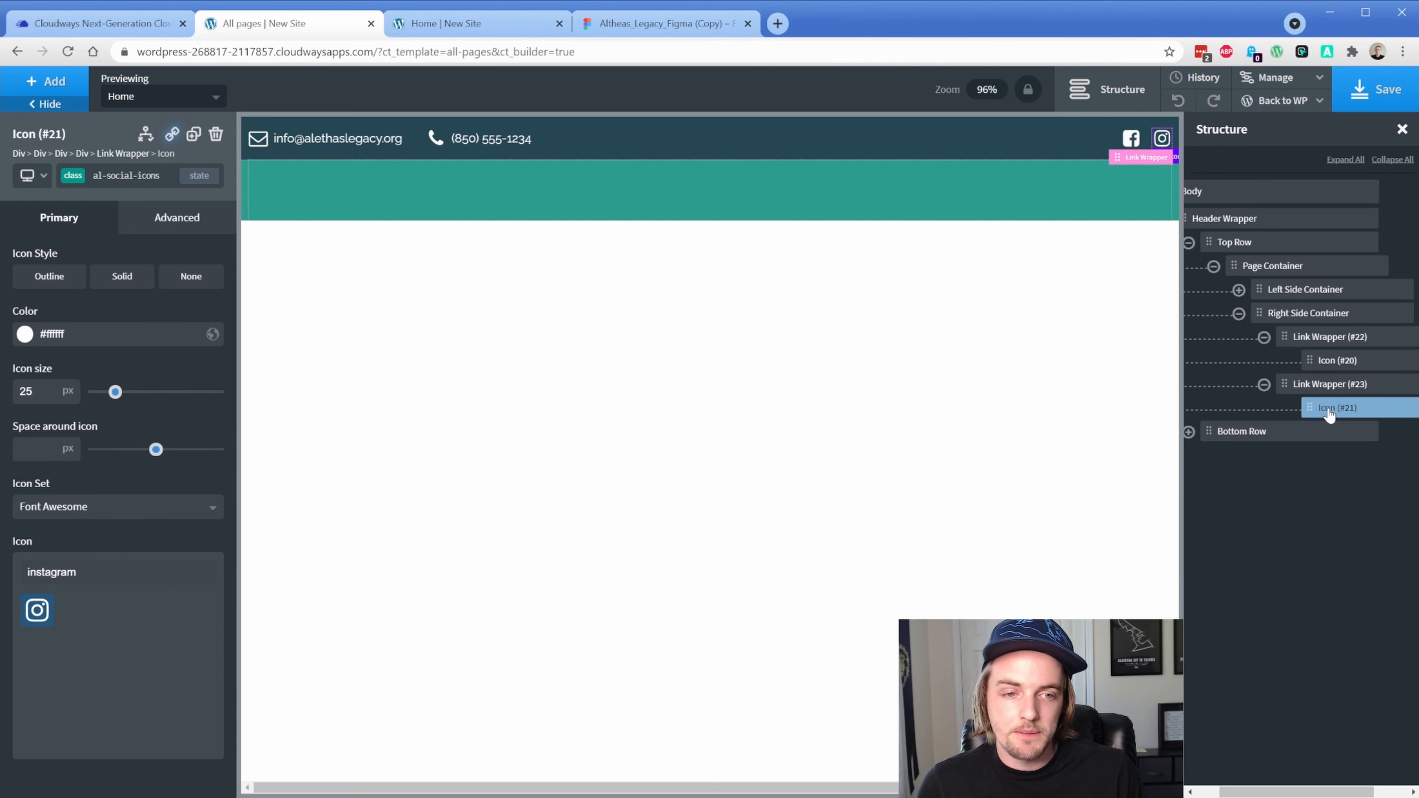
Save the builder, reload the live home page to check the header, then view Figma
key("ctrl+s")
left_click(489, 28)
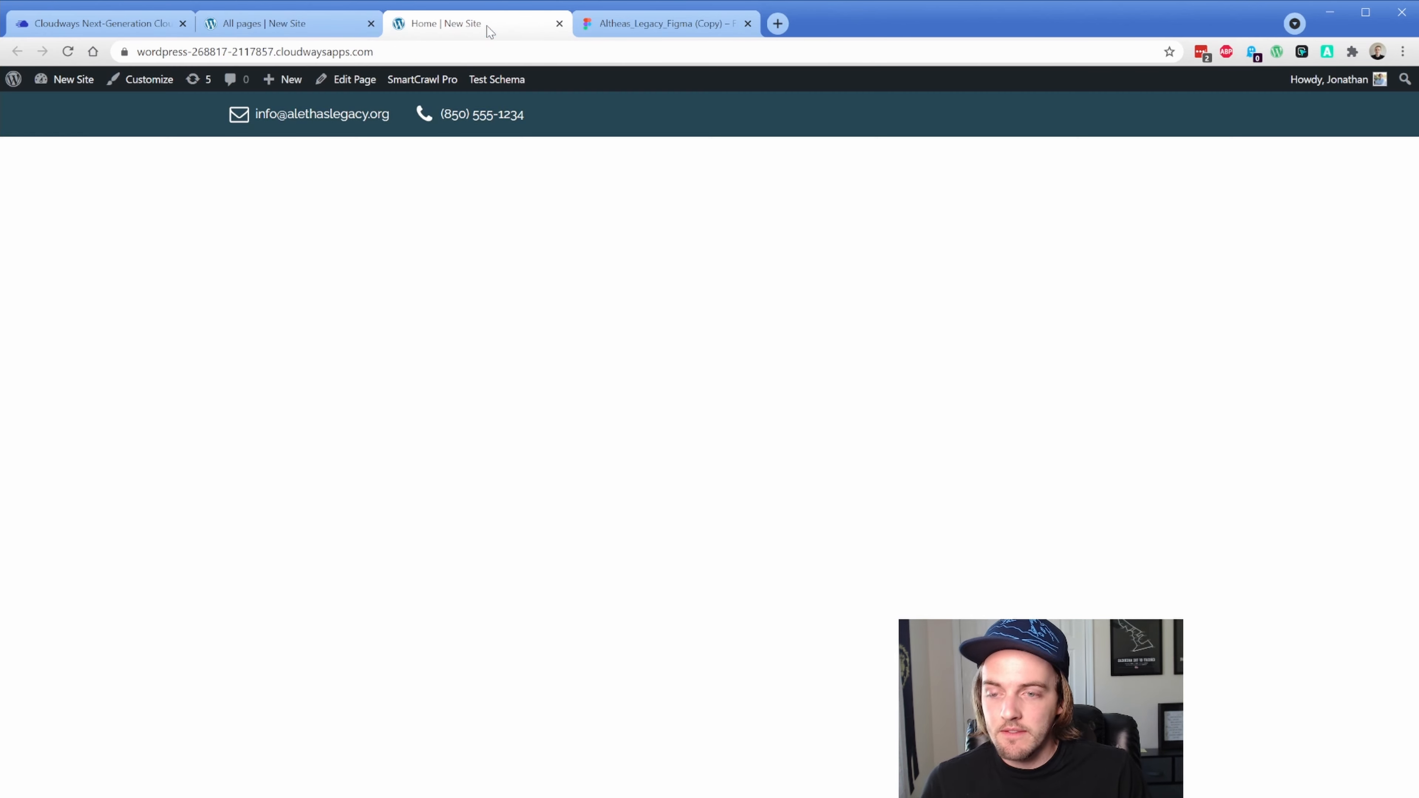
key("ctrl+r")
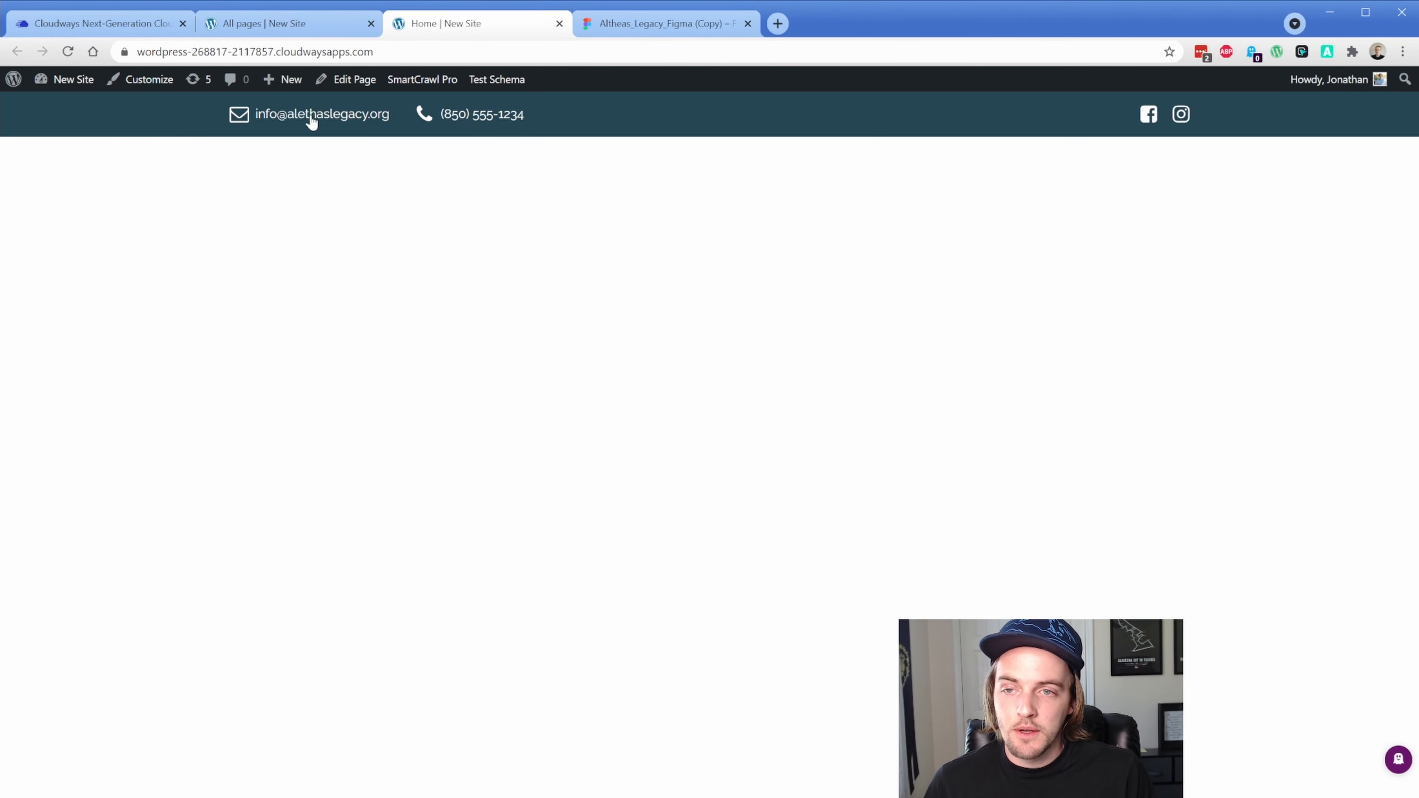
left_click(652, 34)
scroll(518, 337, "down", 5)
Compare the Figma Homepage header against the live home page header
left_click_drag(430, 229, 455, 225)
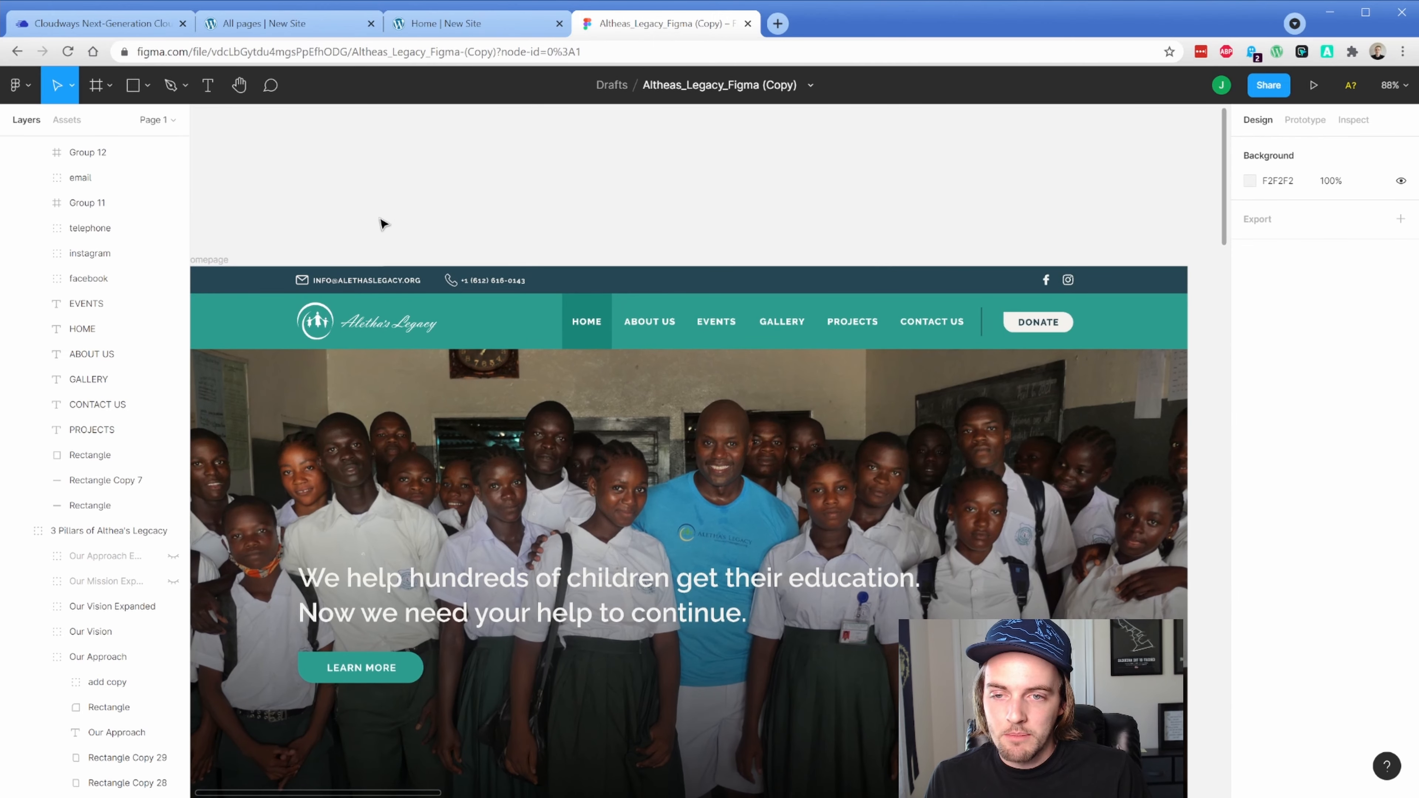
left_click_drag(383, 222, 406, 106)
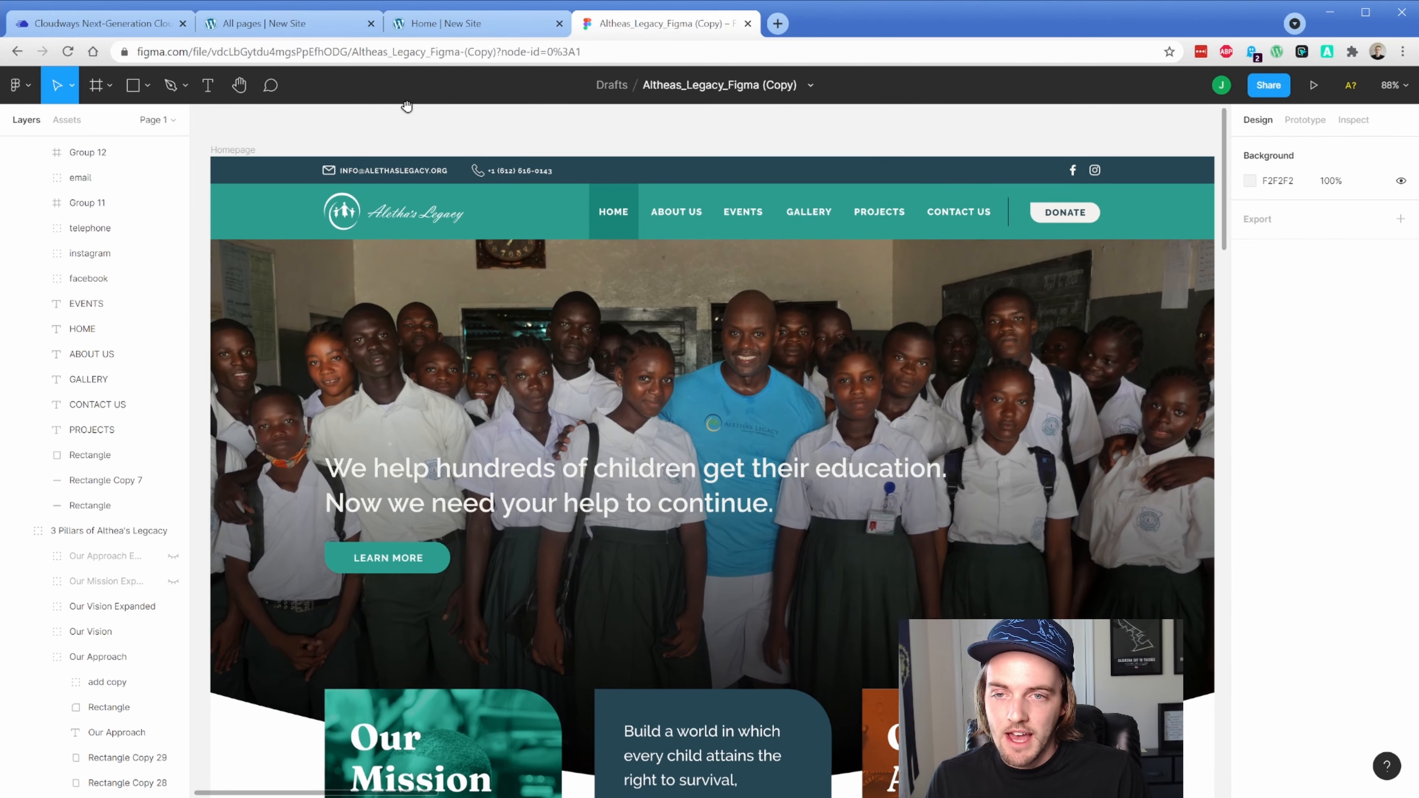
left_click(471, 31)
left_click(656, 27)
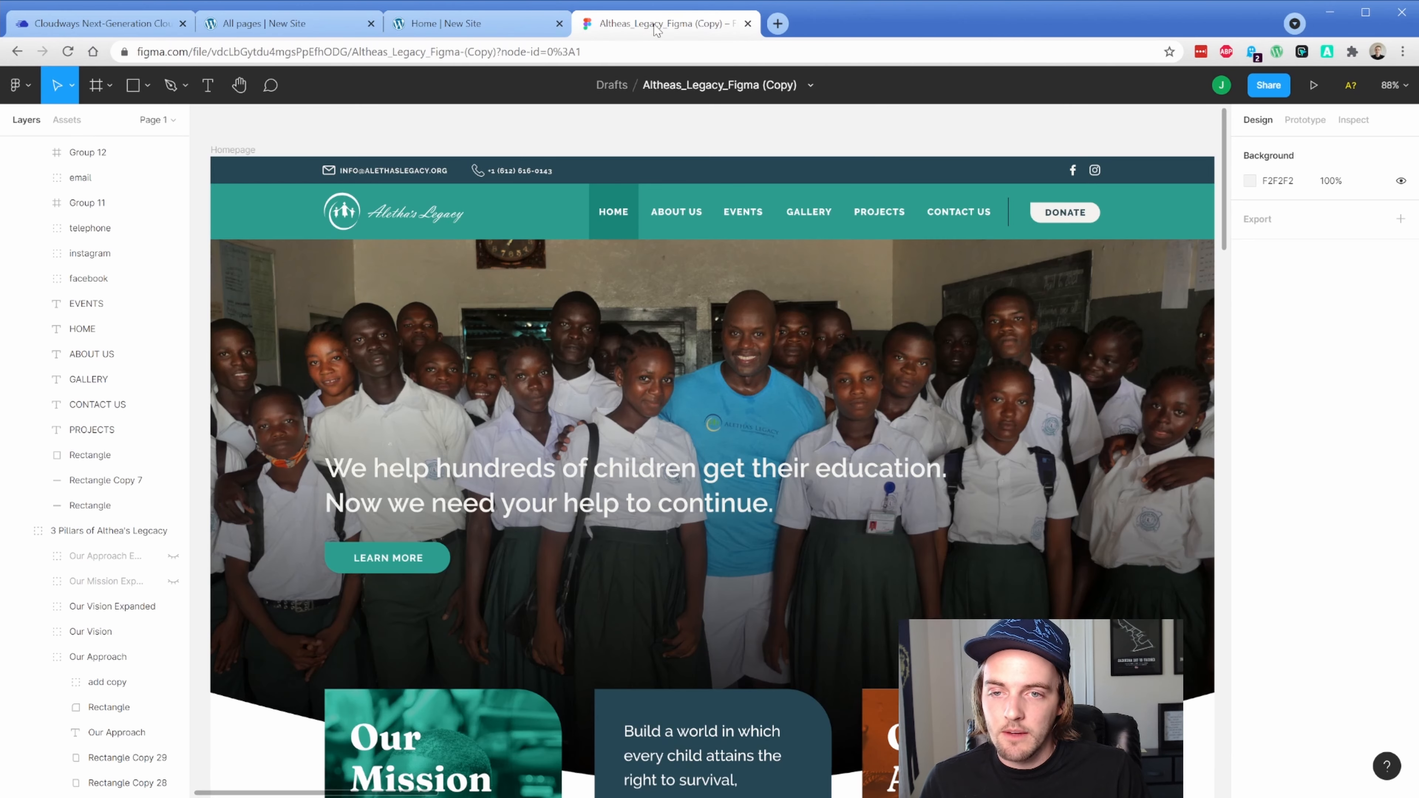
left_click(501, 26)
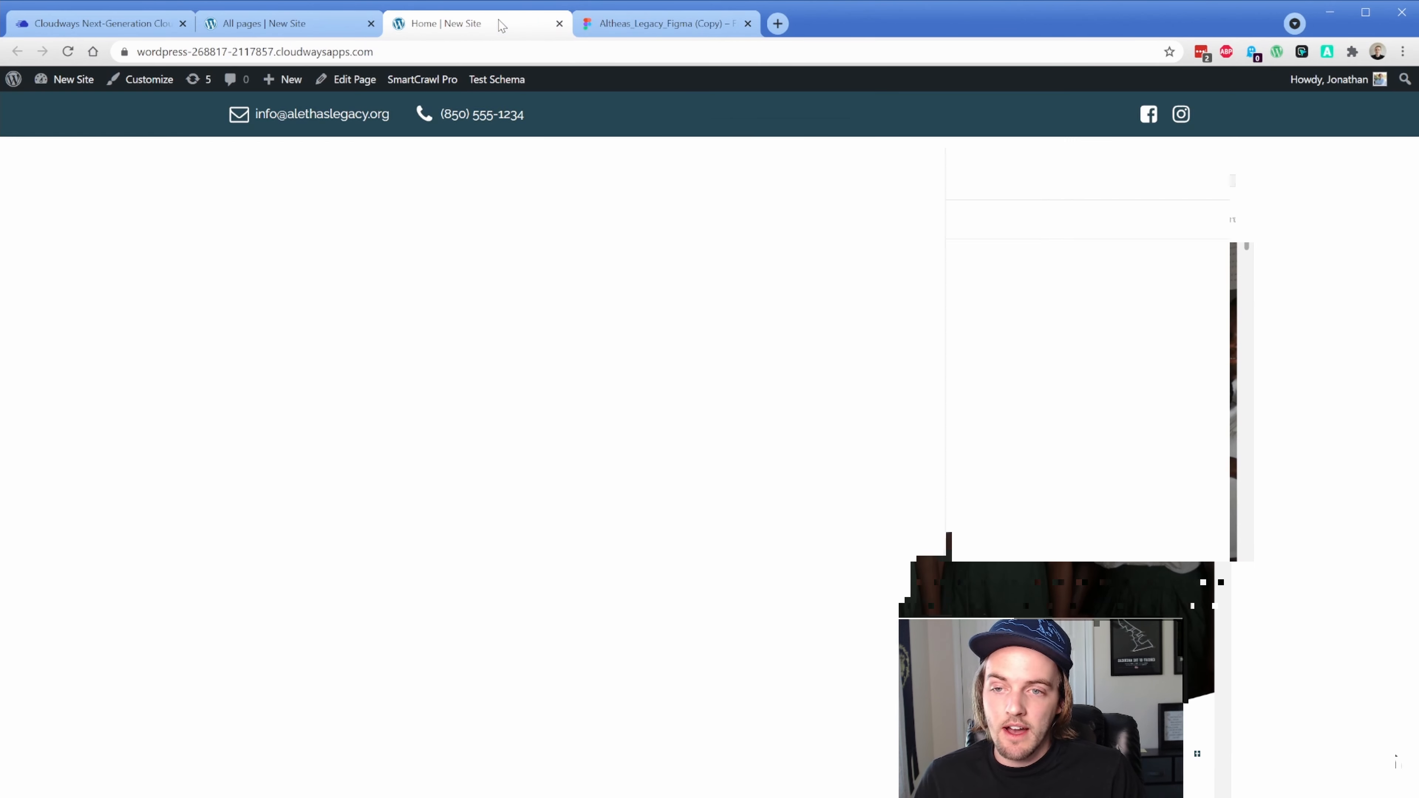
left_click(611, 28)
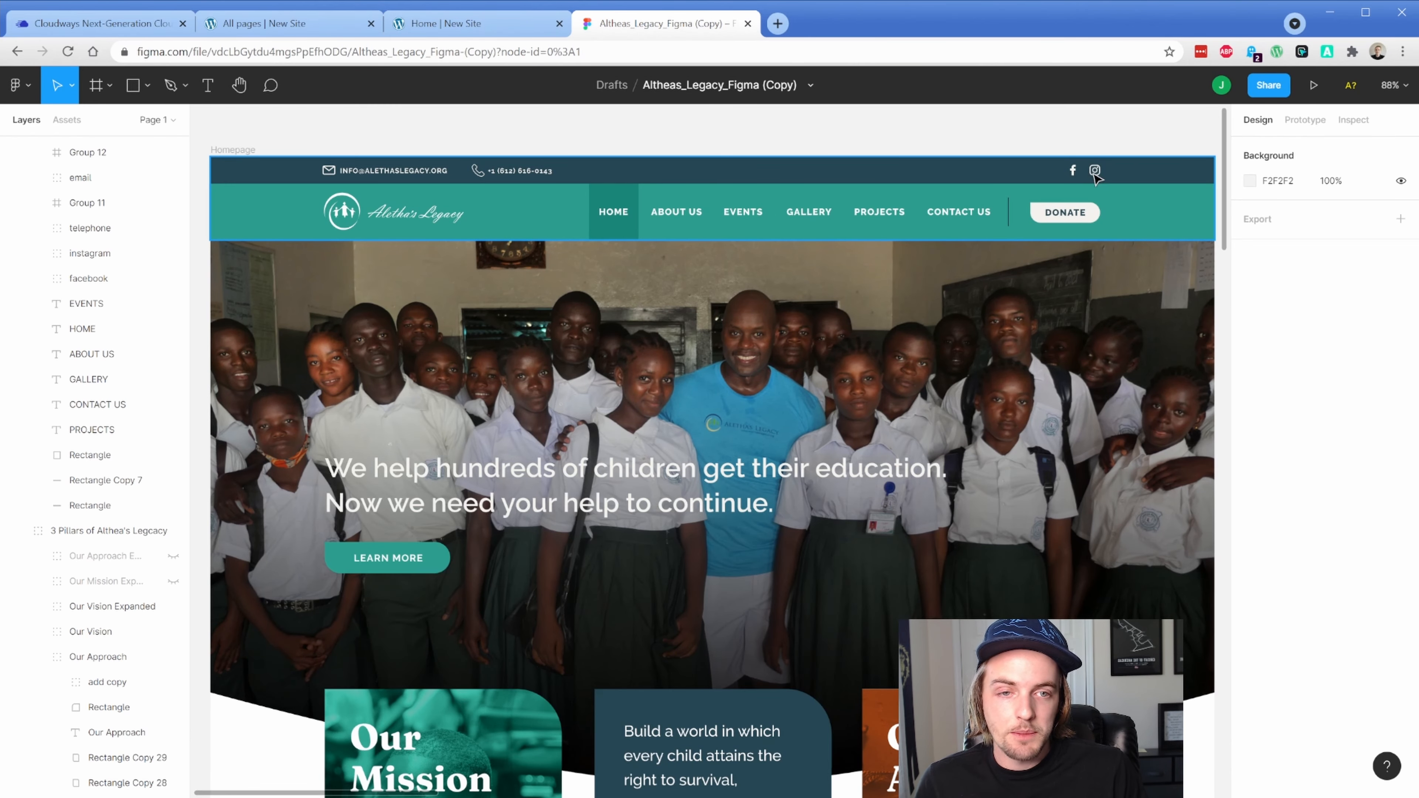
left_click(485, 27)
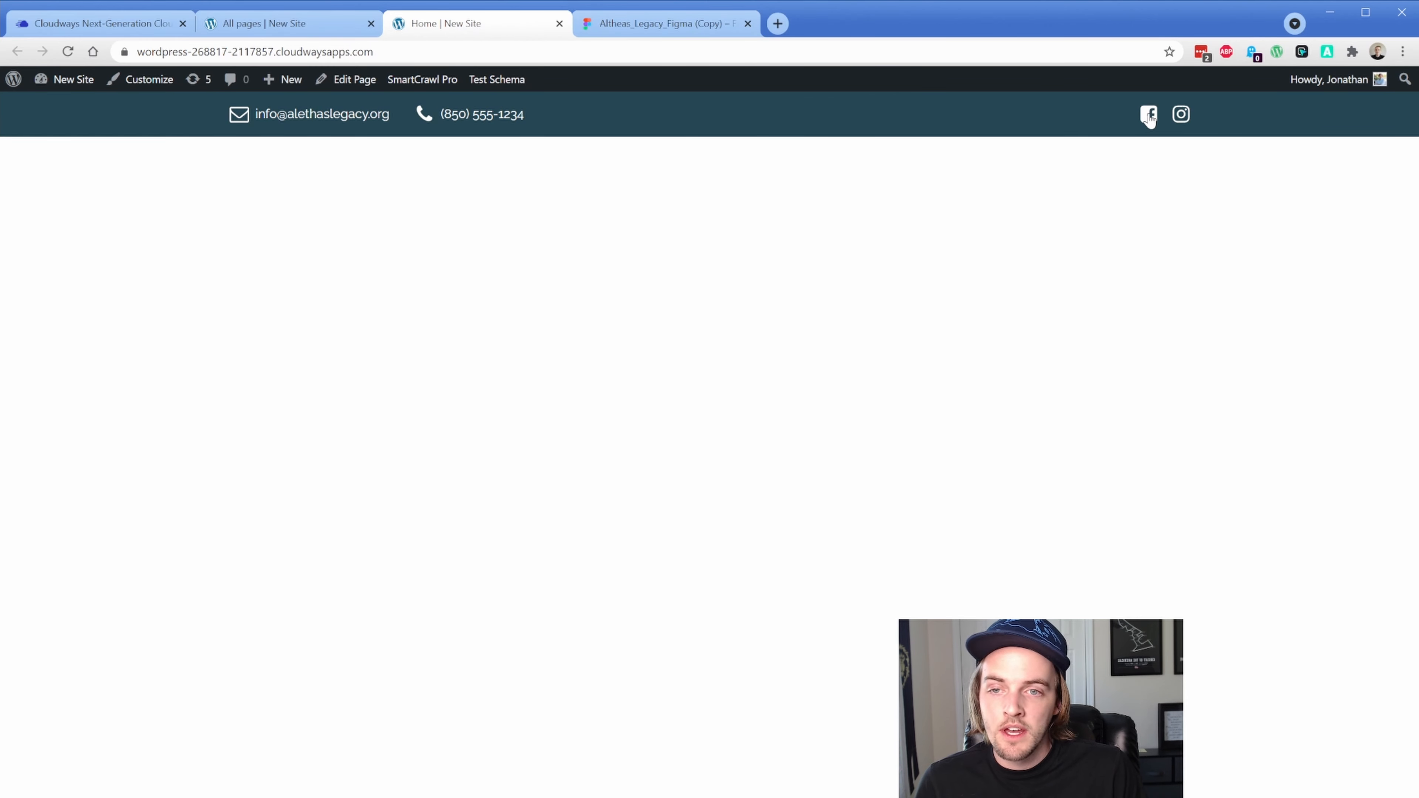
left_click(266, 25)
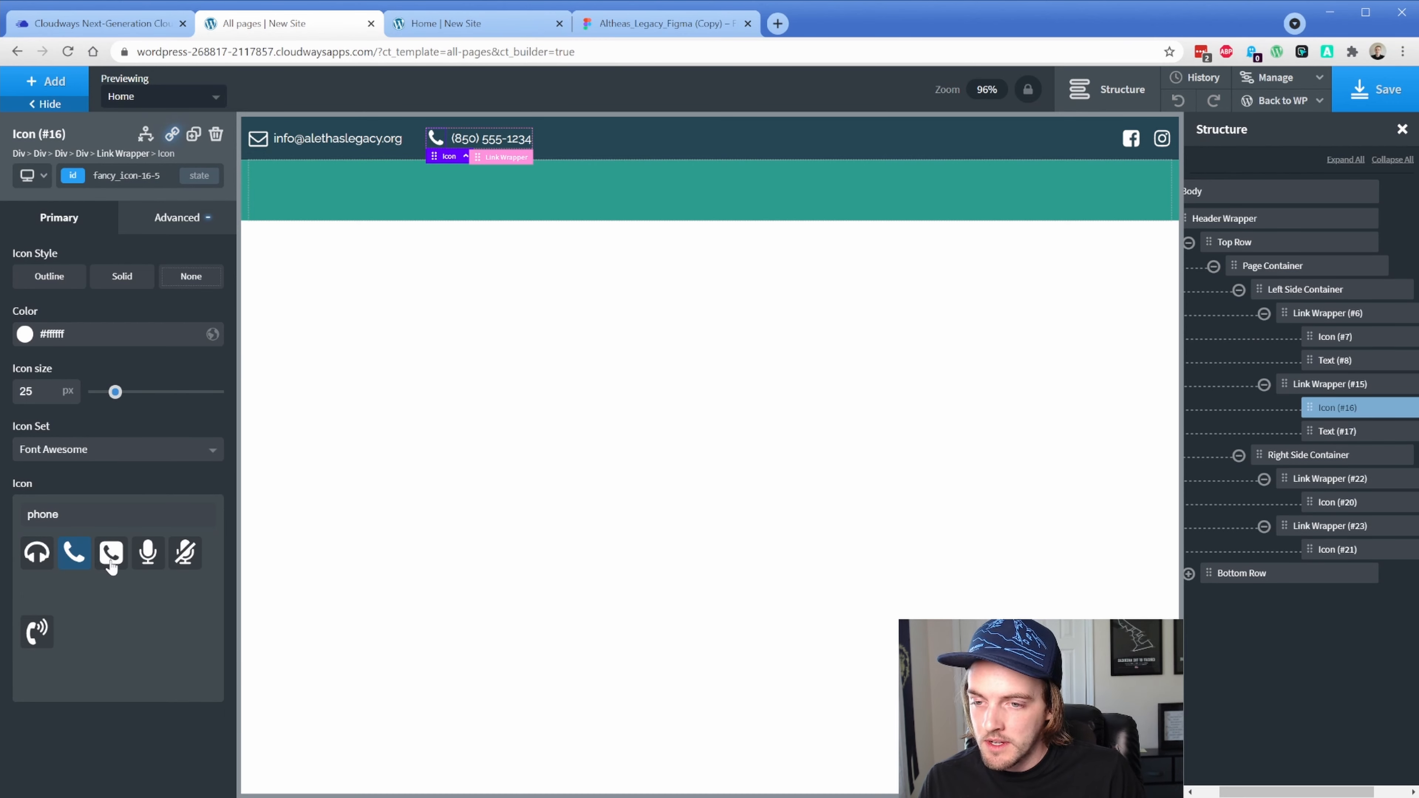
Change the phone icon to the Linearicons phone-handset
left_click(87, 463)
left_click(70, 496)
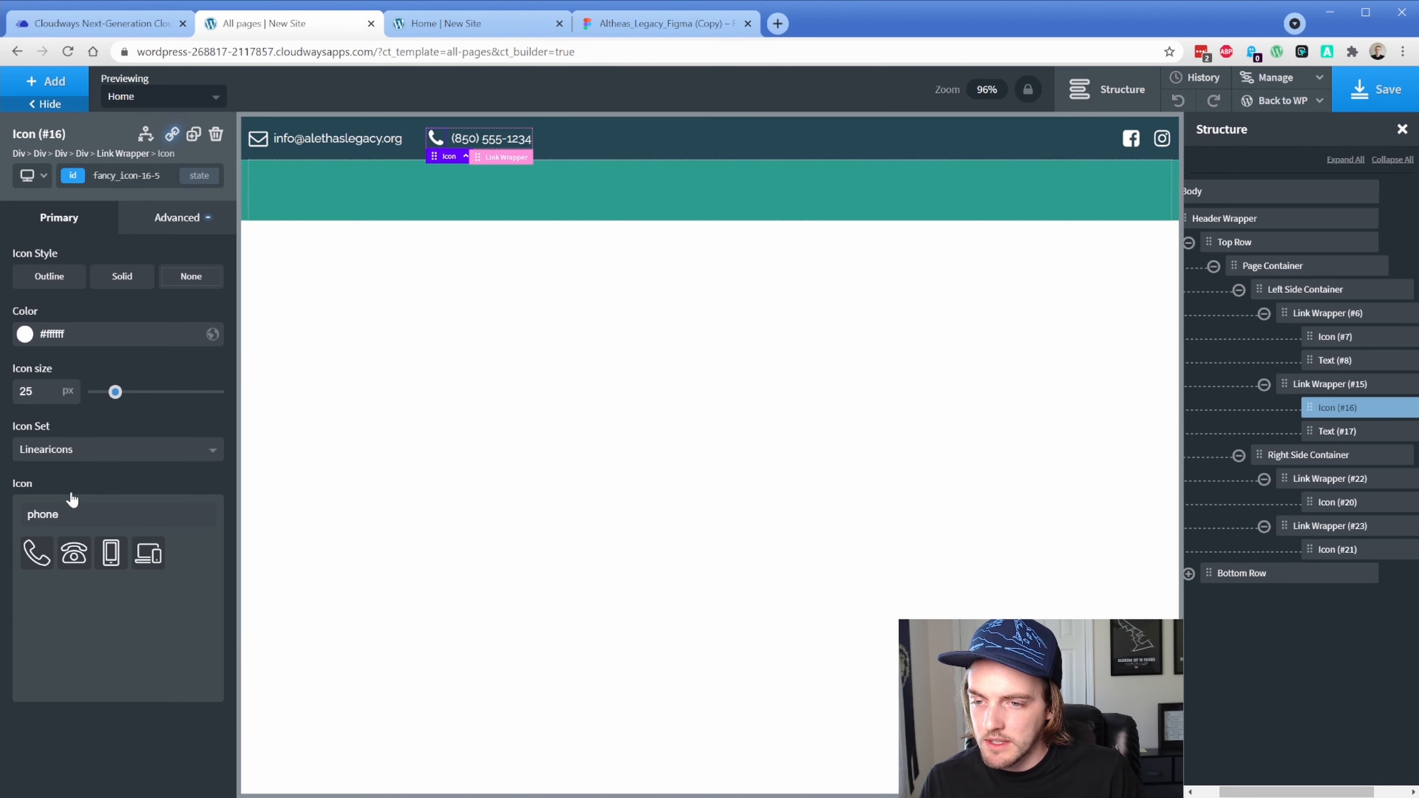
left_click(37, 552)
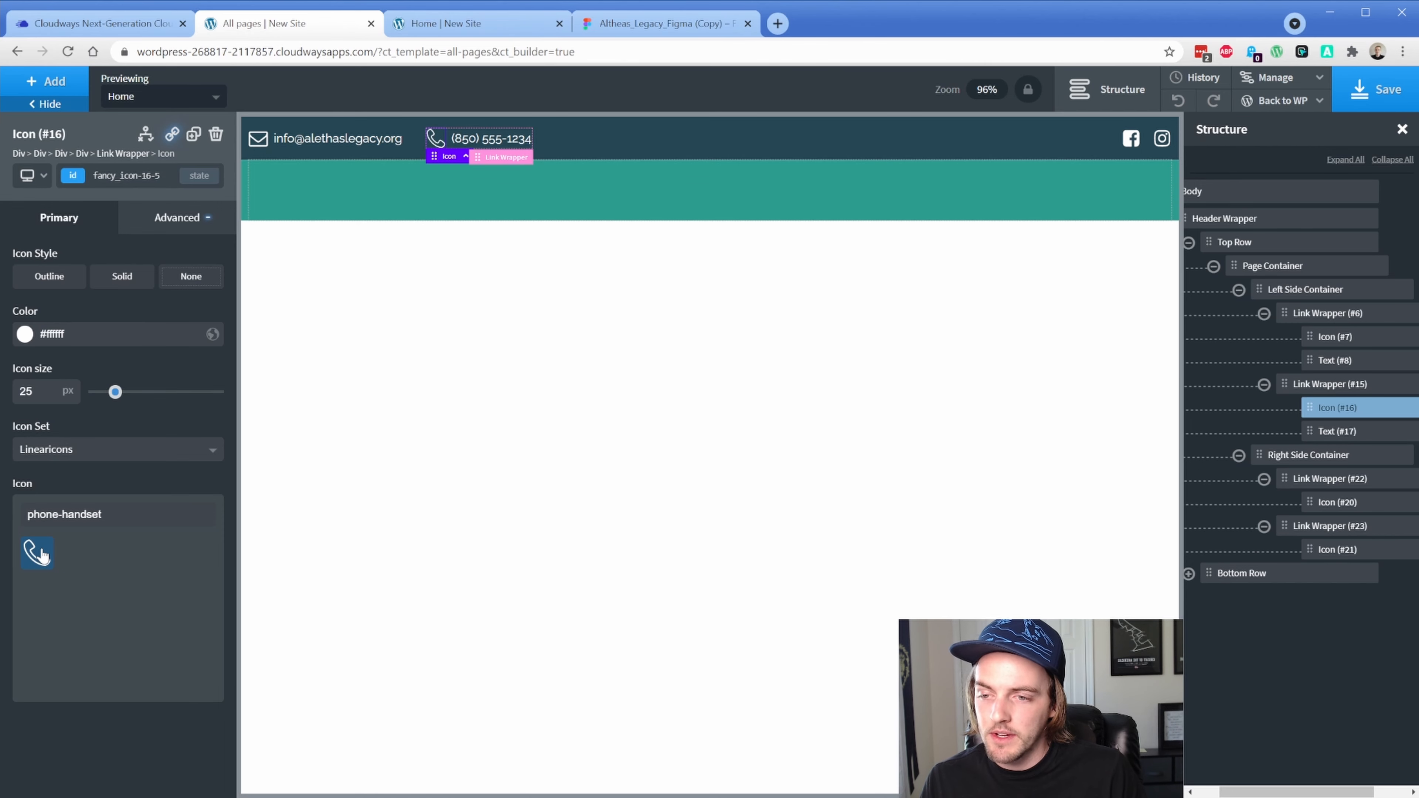
Replace the facebook-square icon with the plain 'f' Facebook glyph
left_click(259, 139)
left_click(1131, 140)
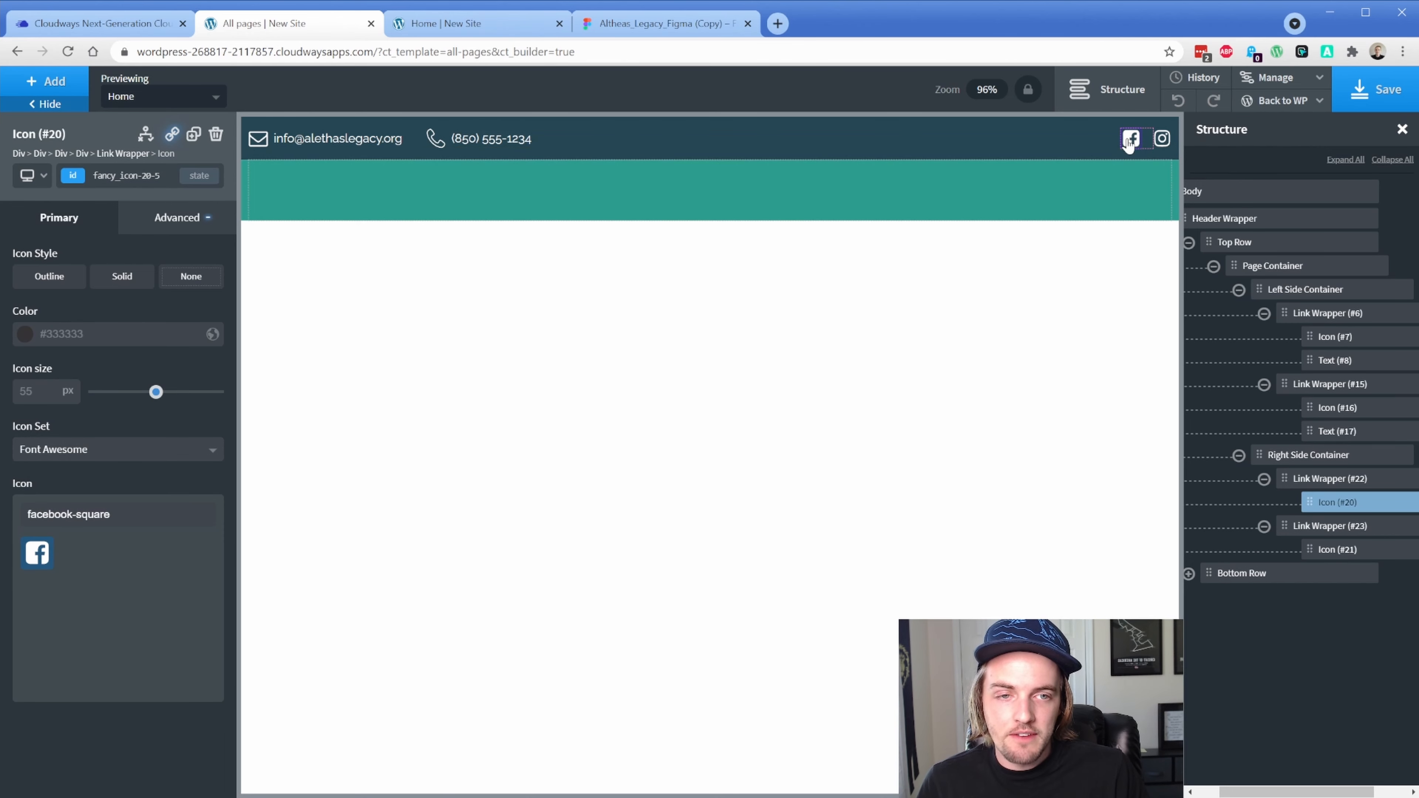
left_click(138, 518)
key("BackSpace")
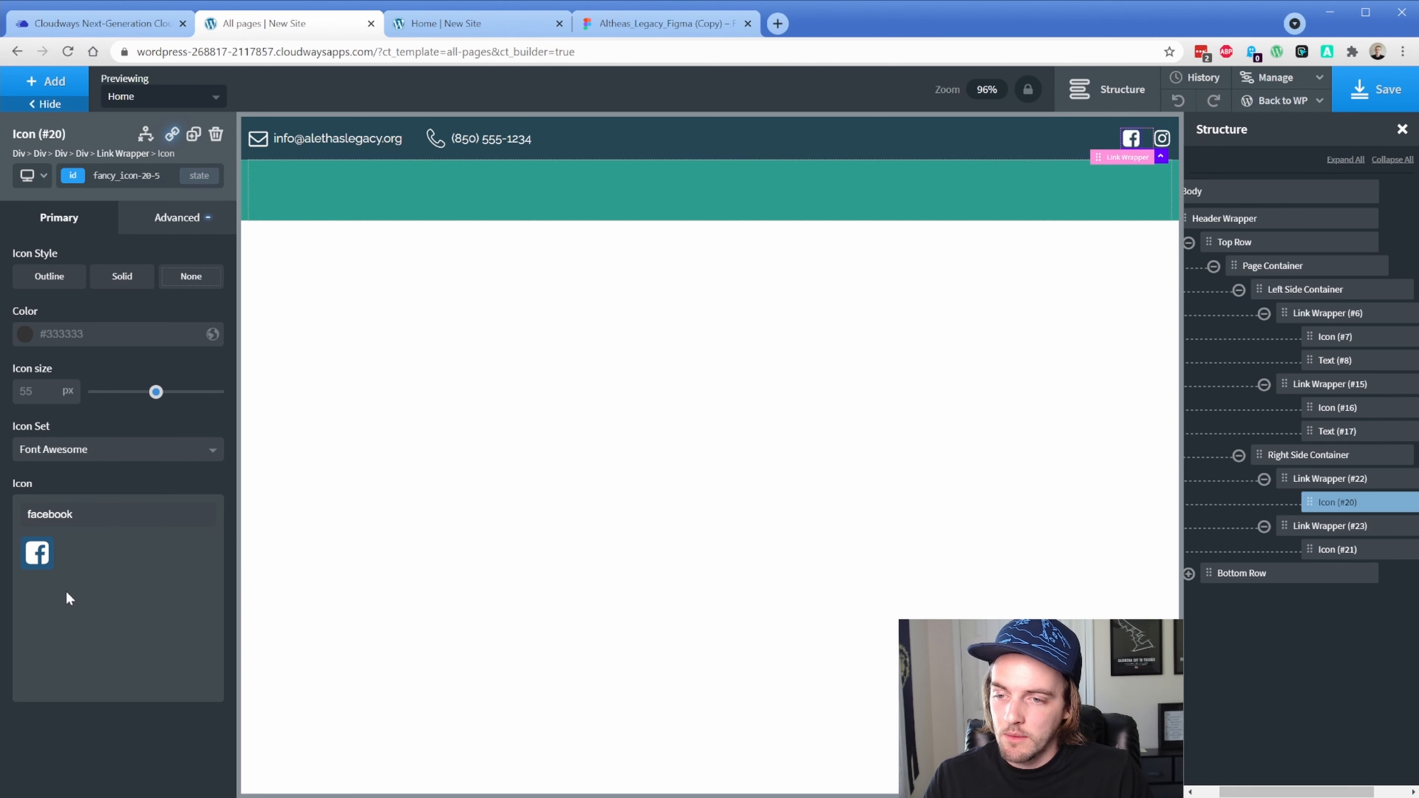
left_click(81, 564)
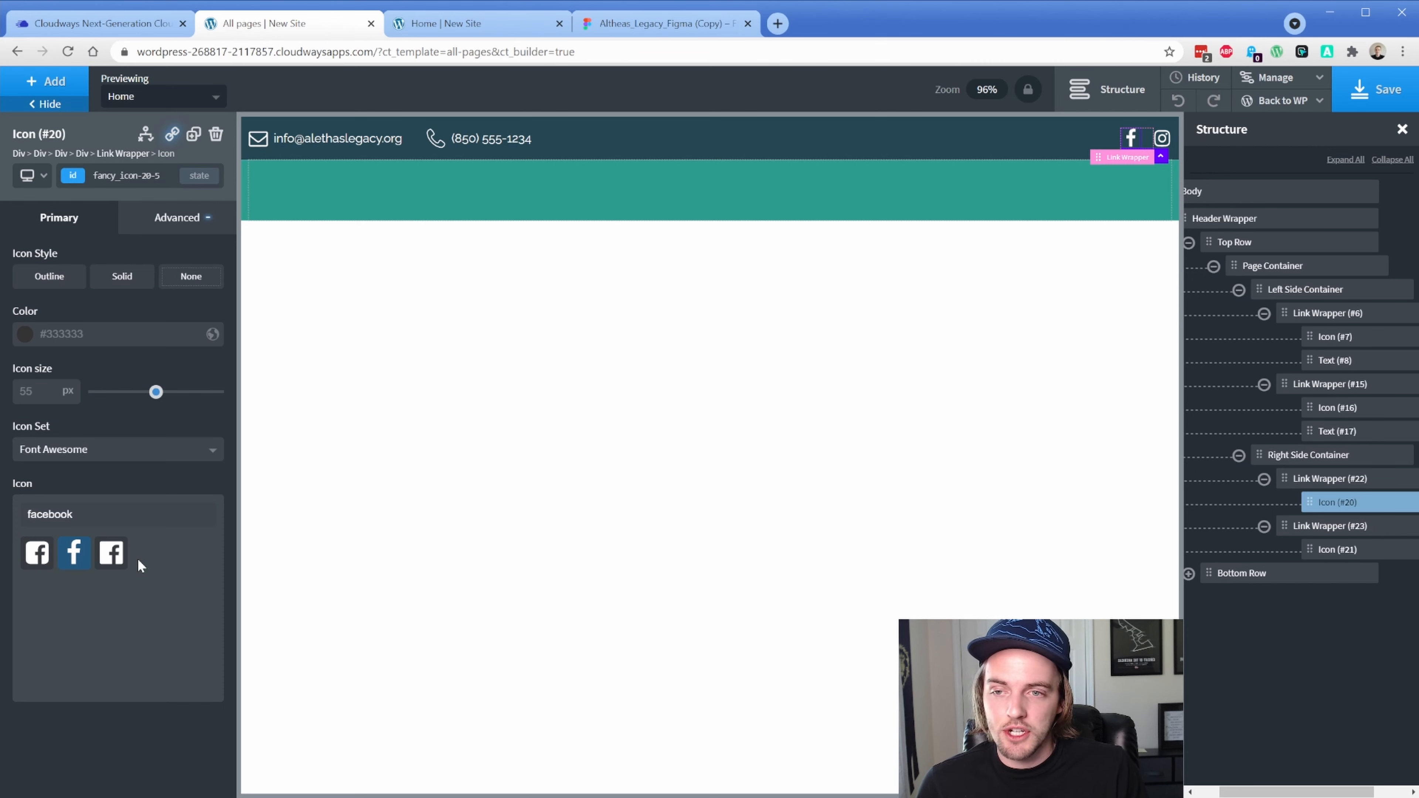
left_click(328, 200)
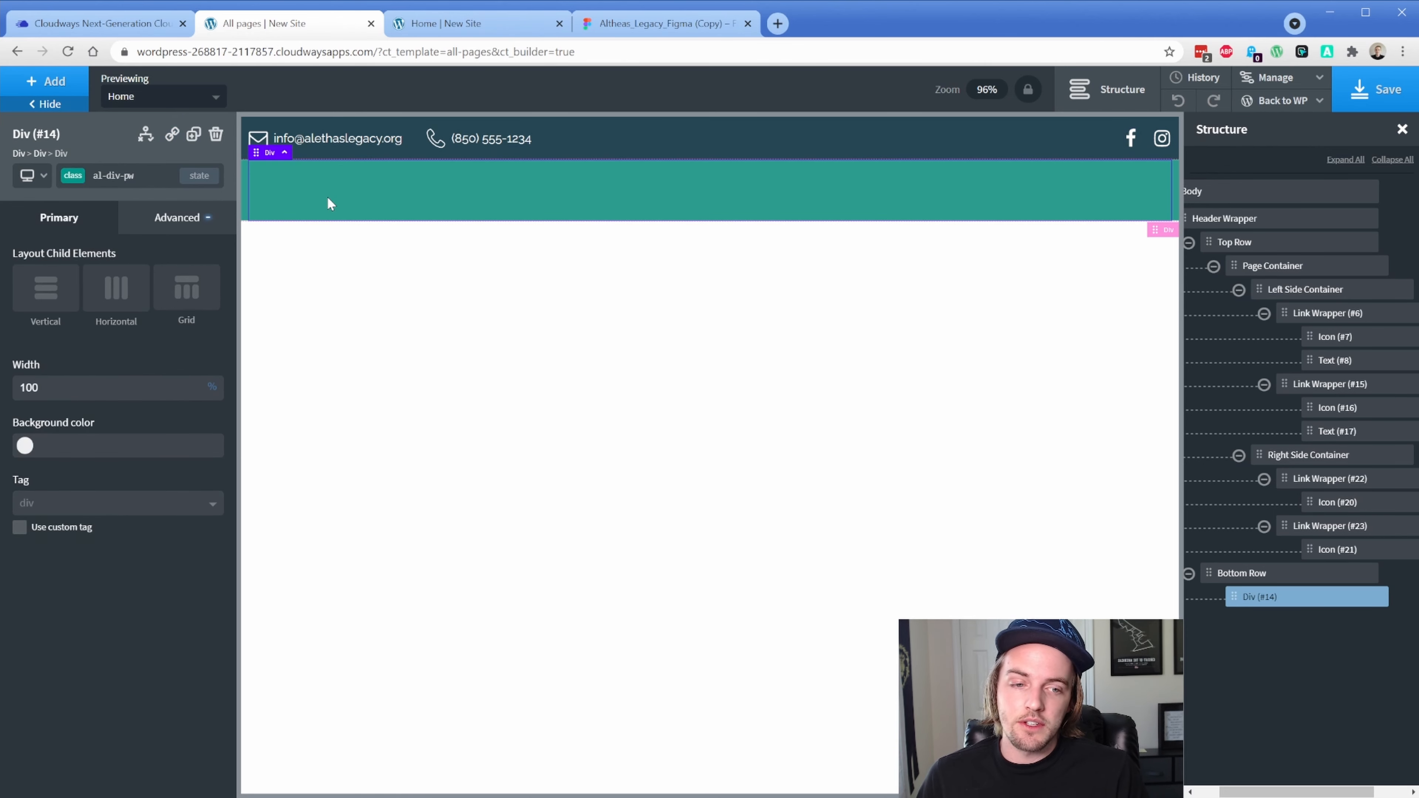
Add the alethas-legacy-logo image from the Media Library to the bottom row at 220px width
left_click(61, 85)
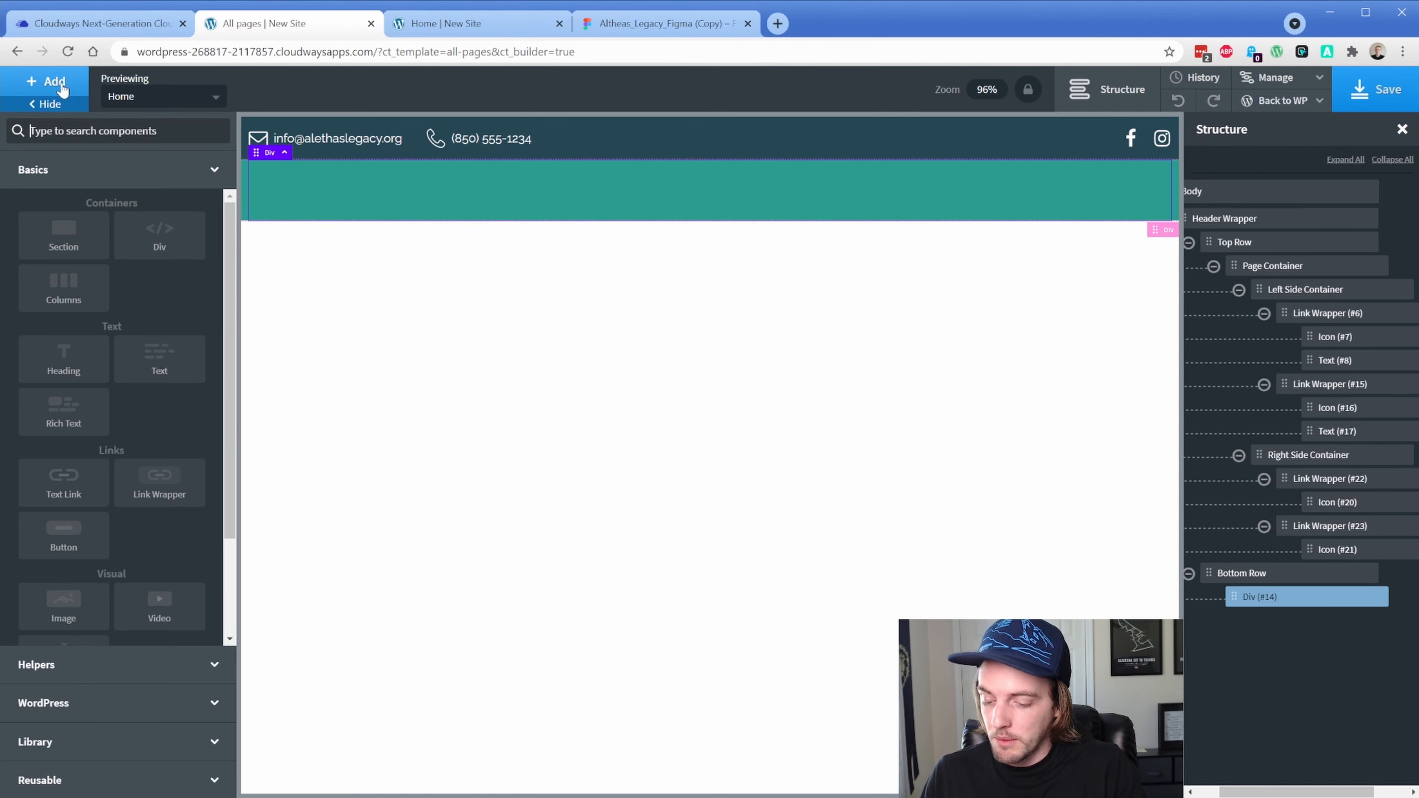
type("im")
left_click(66, 178)
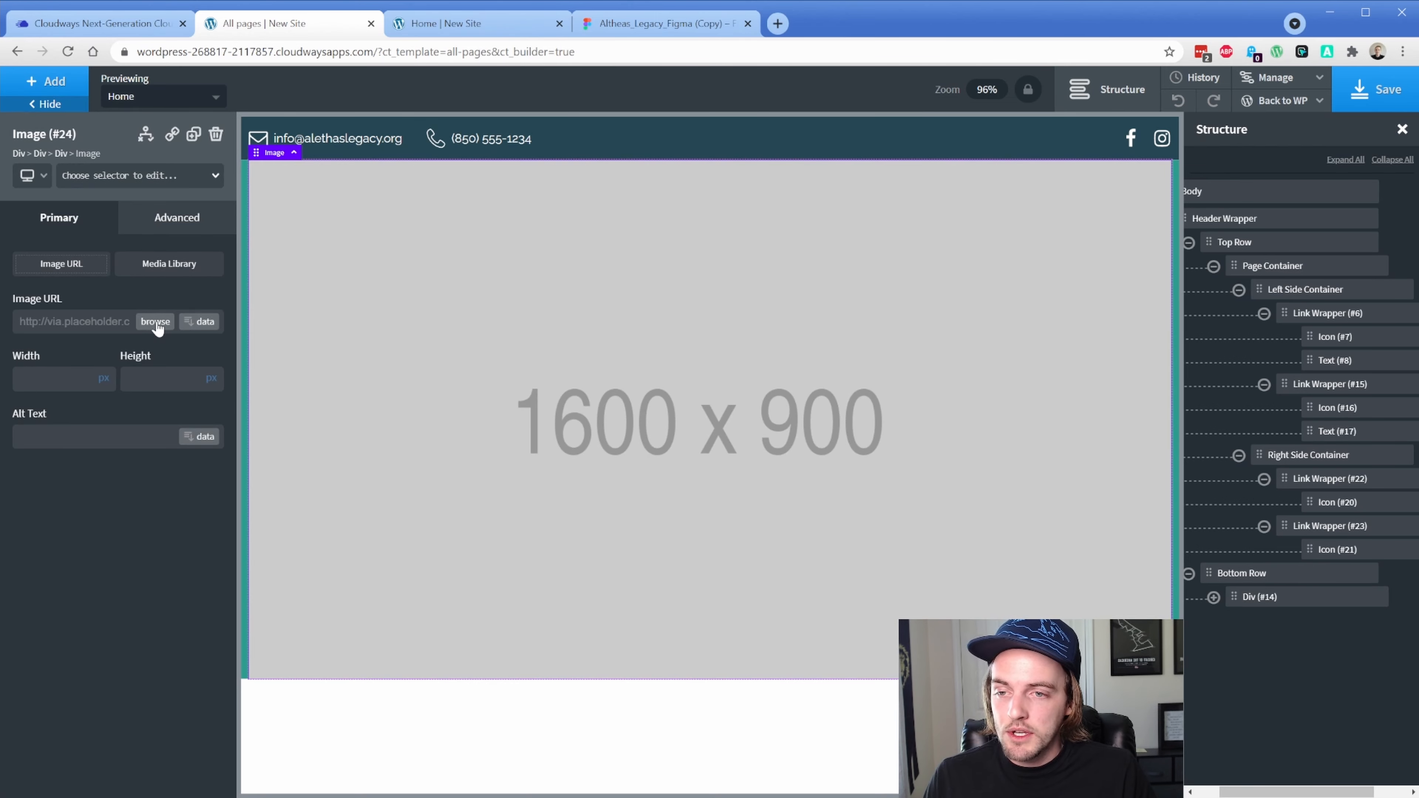
left_click(202, 321)
left_click(413, 144)
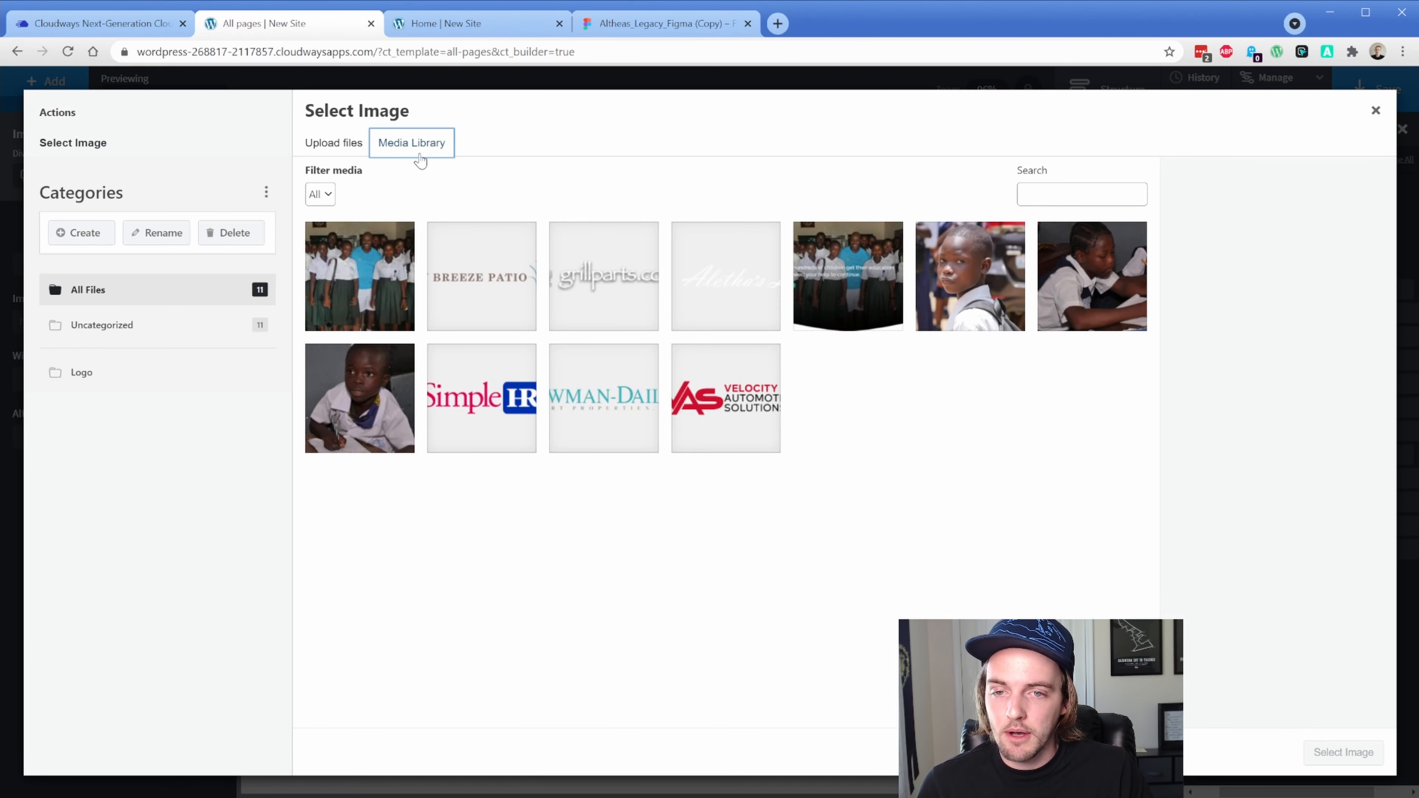
left_click(688, 286)
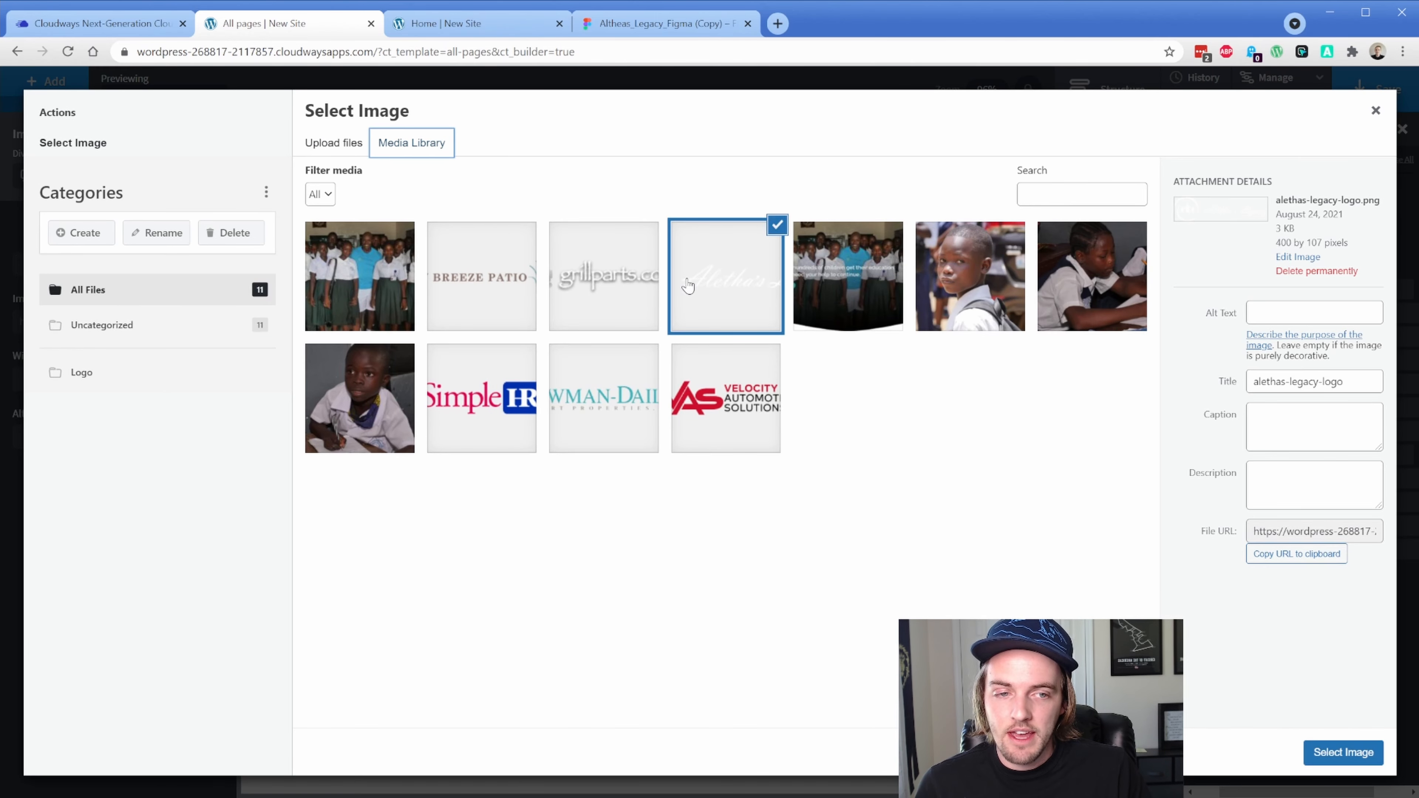
left_click(1313, 750)
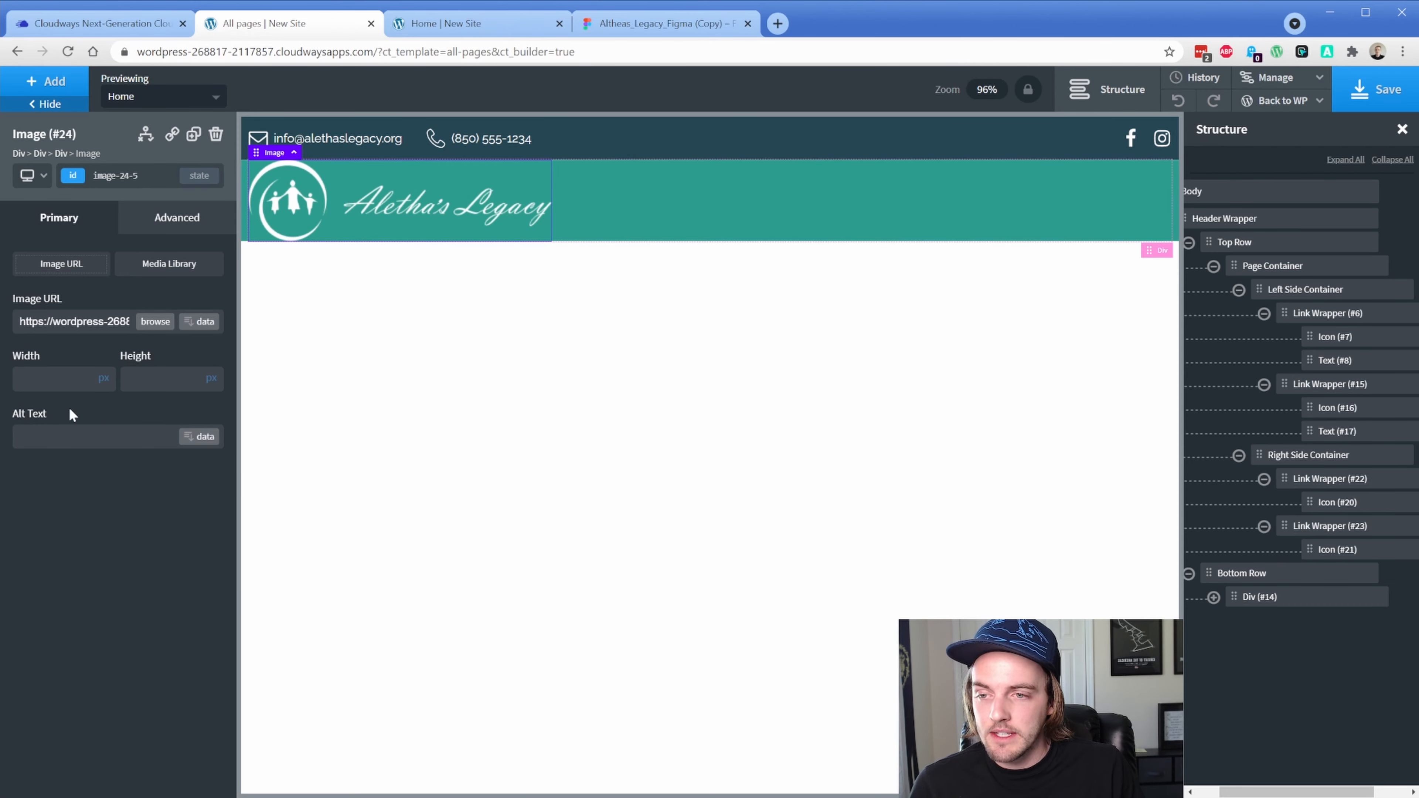
left_click(56, 381)
type("220")
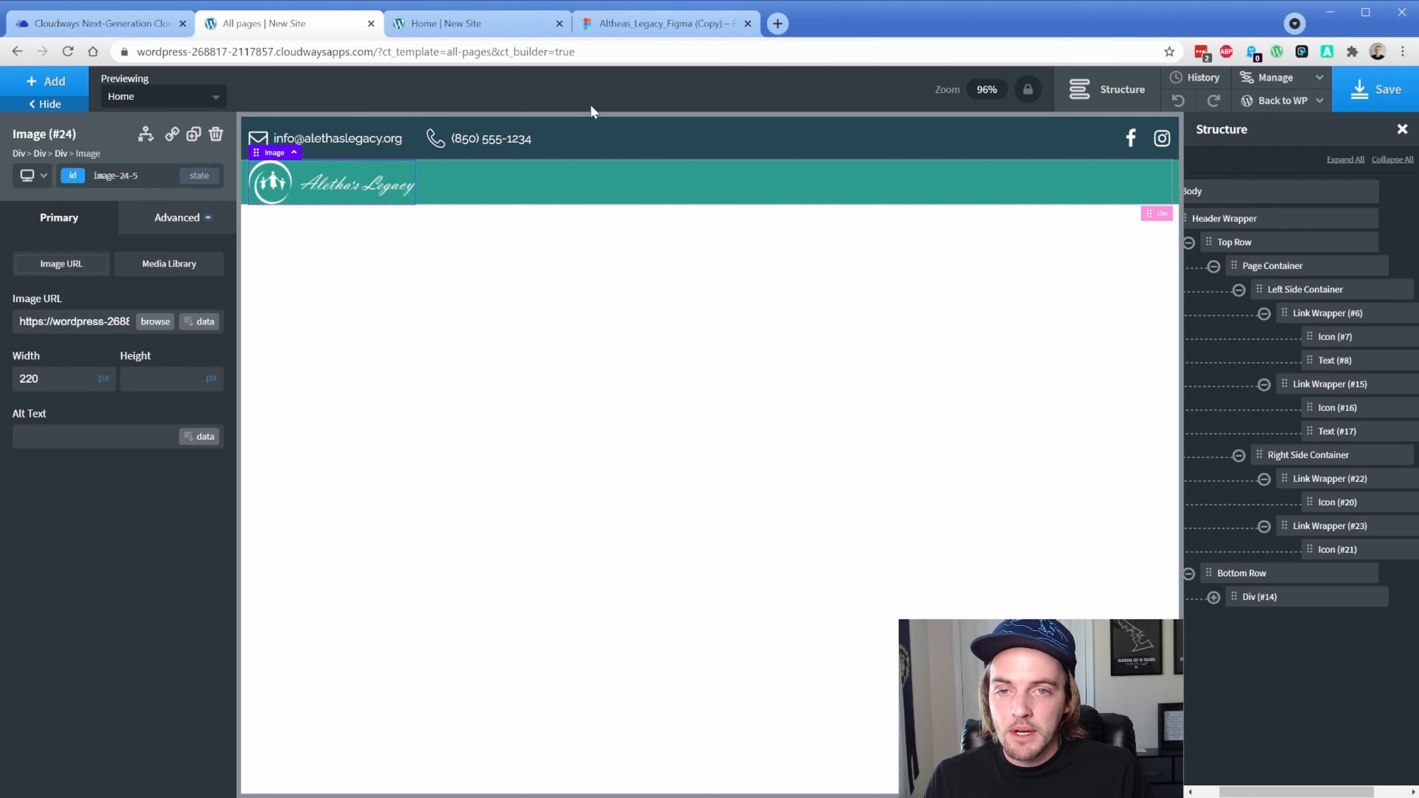
left_click(643, 23)
left_click(390, 218)
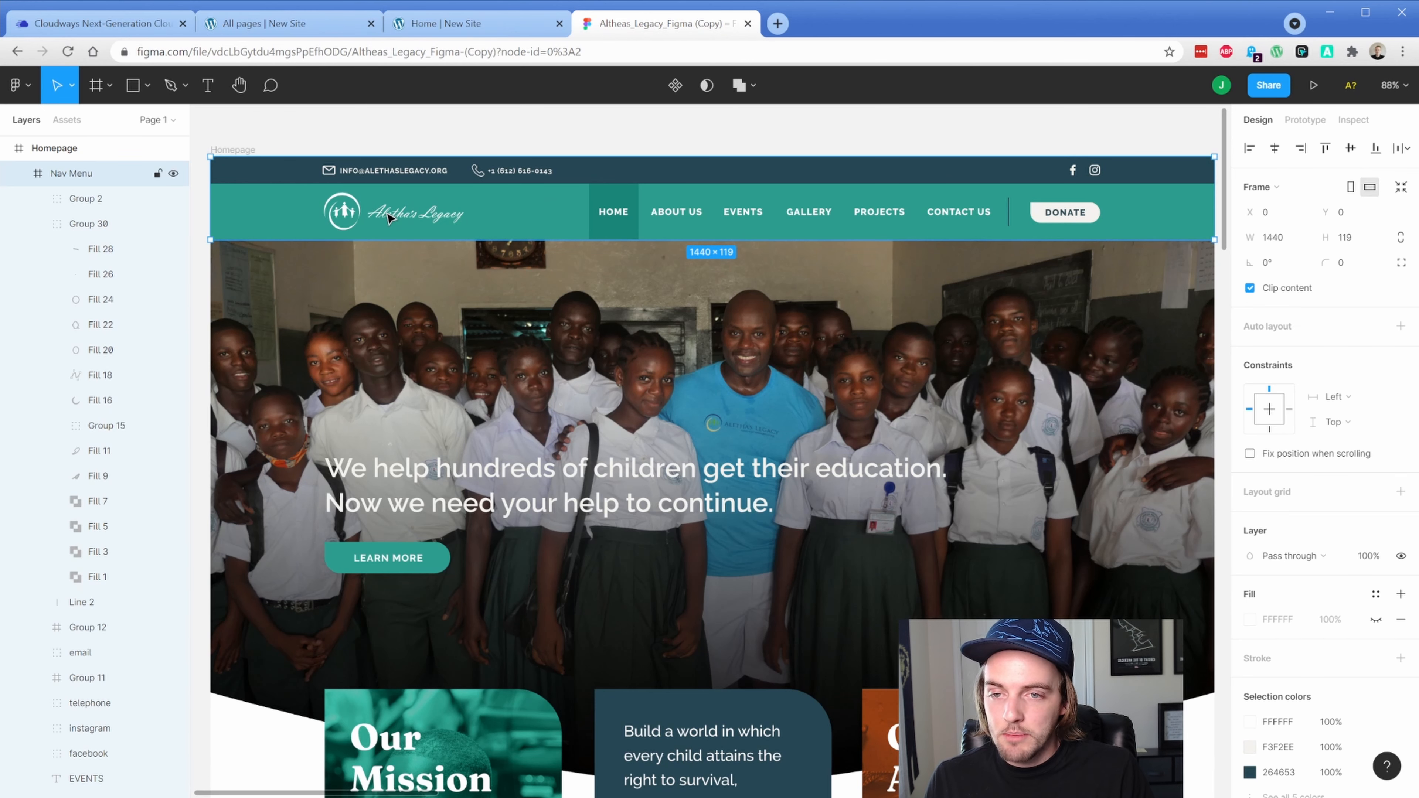
Measure the Figma logo group's 200×53.24 size and its spacing to the HOME label
double_click(354, 222)
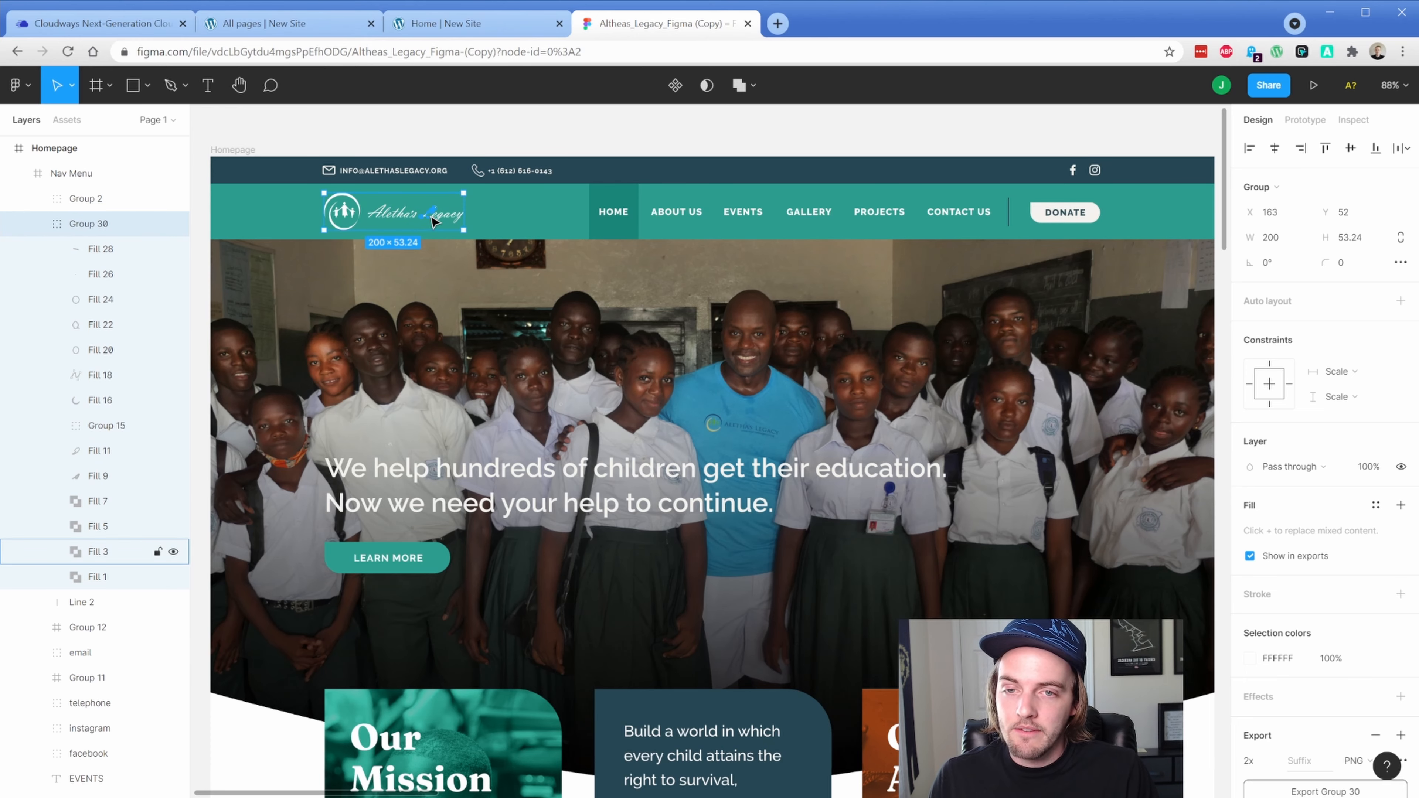
scroll(374, 214, "up", 5)
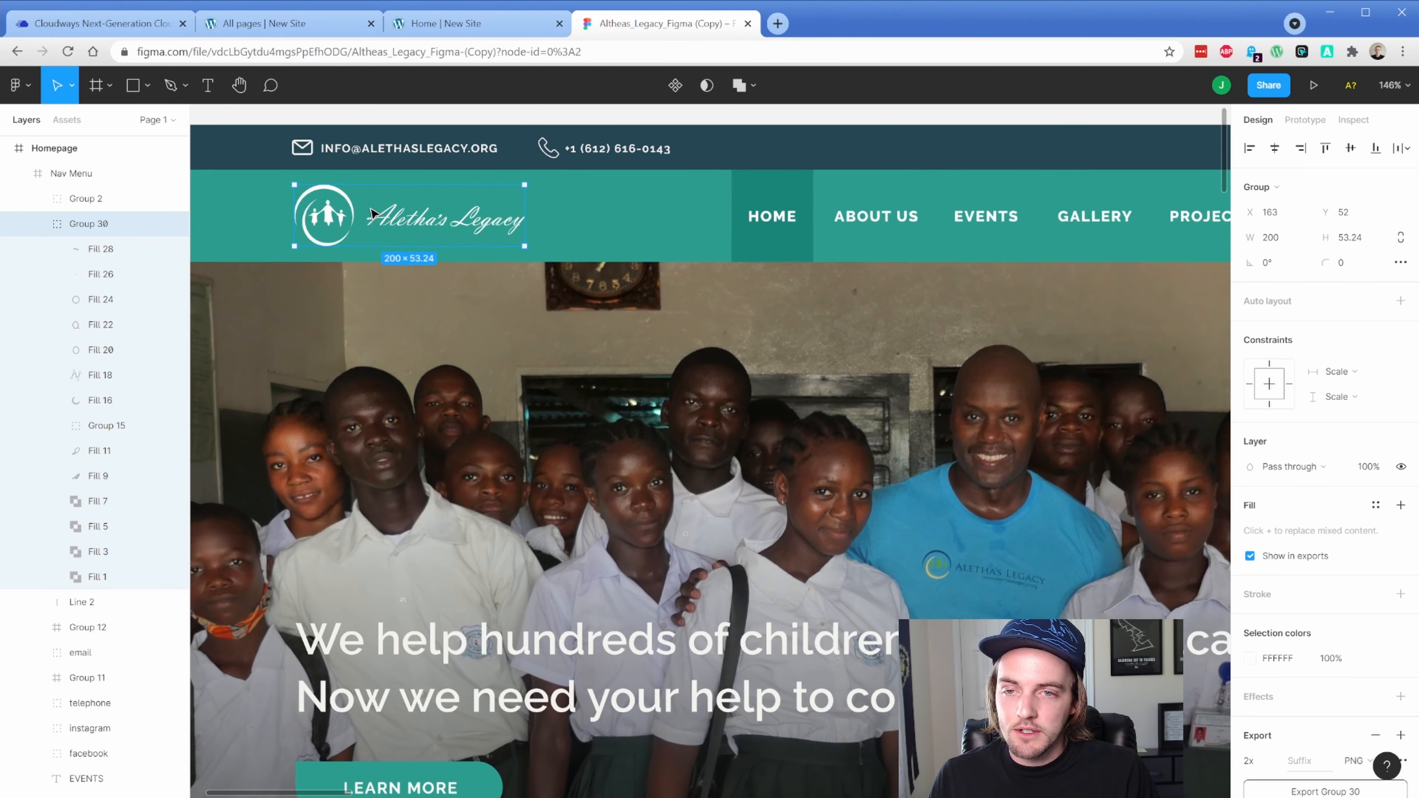
scroll(374, 214, "up", 3)
key("alt")
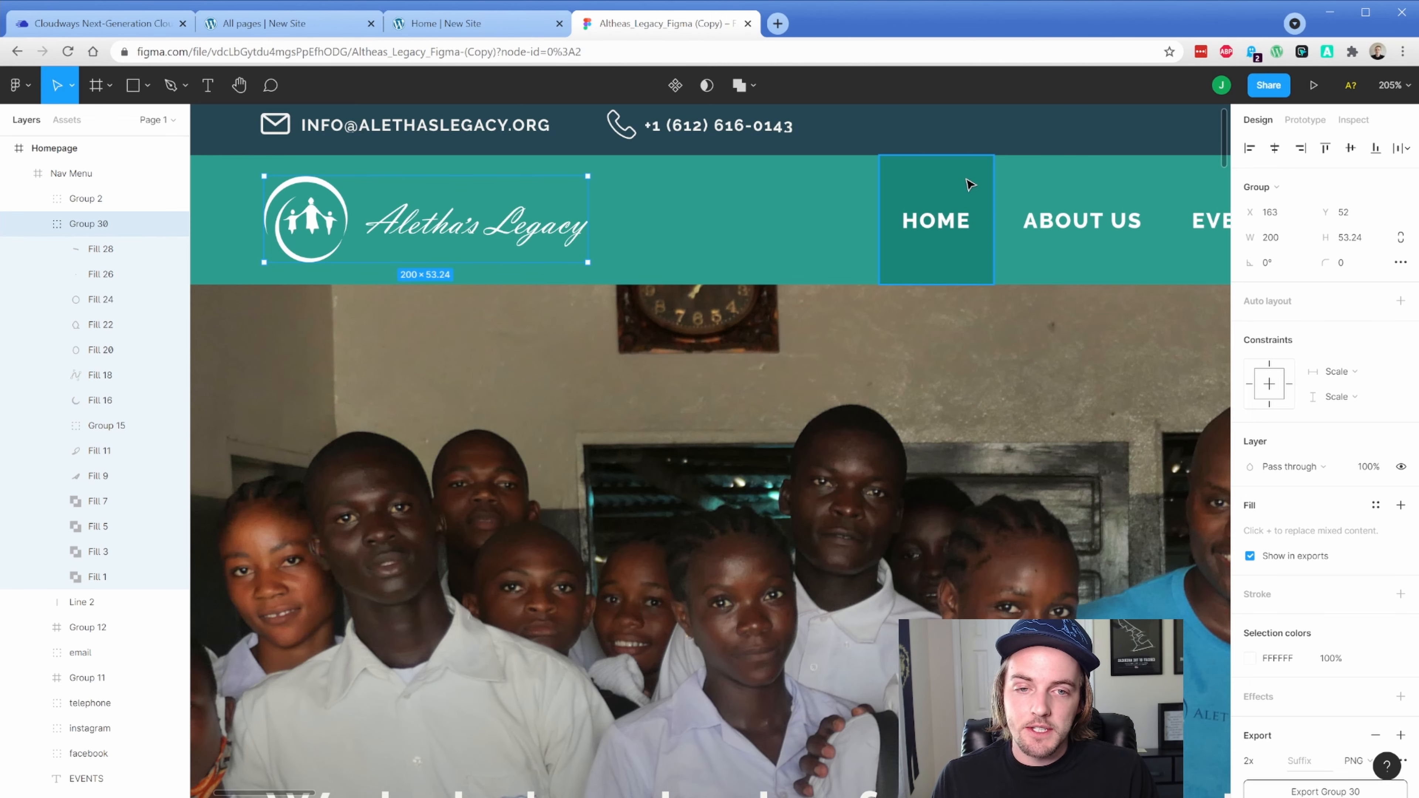
left_click(941, 220)
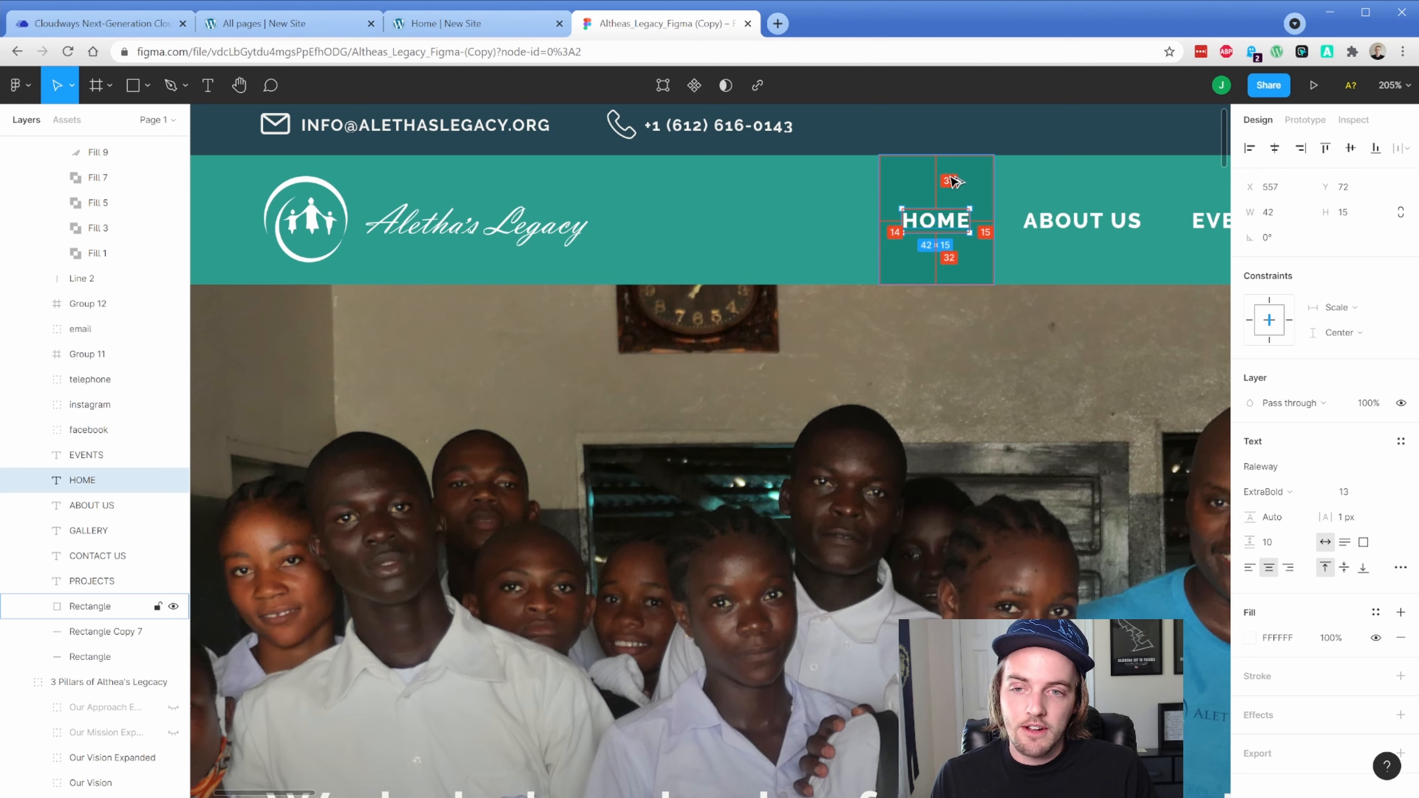
left_click(456, 183)
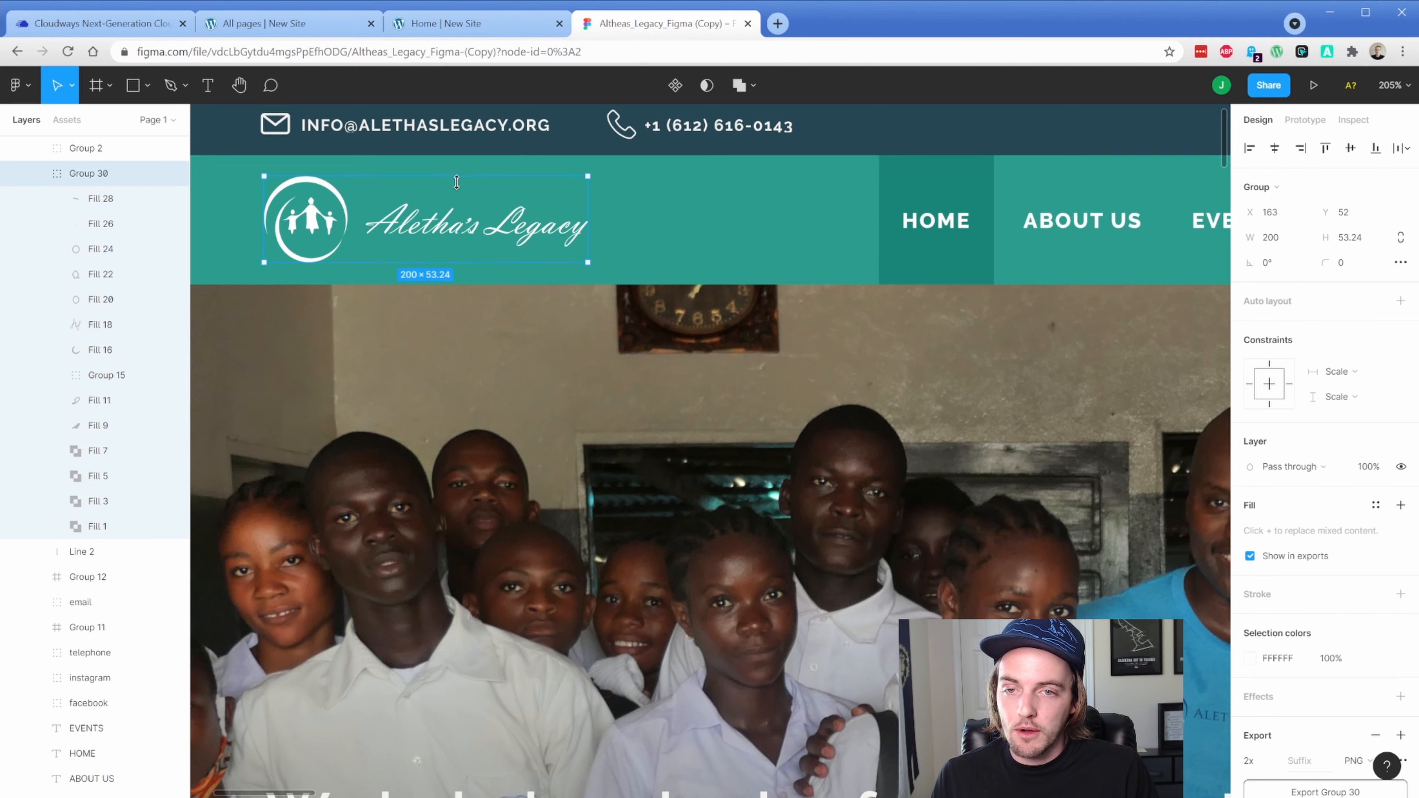
left_click(302, 23)
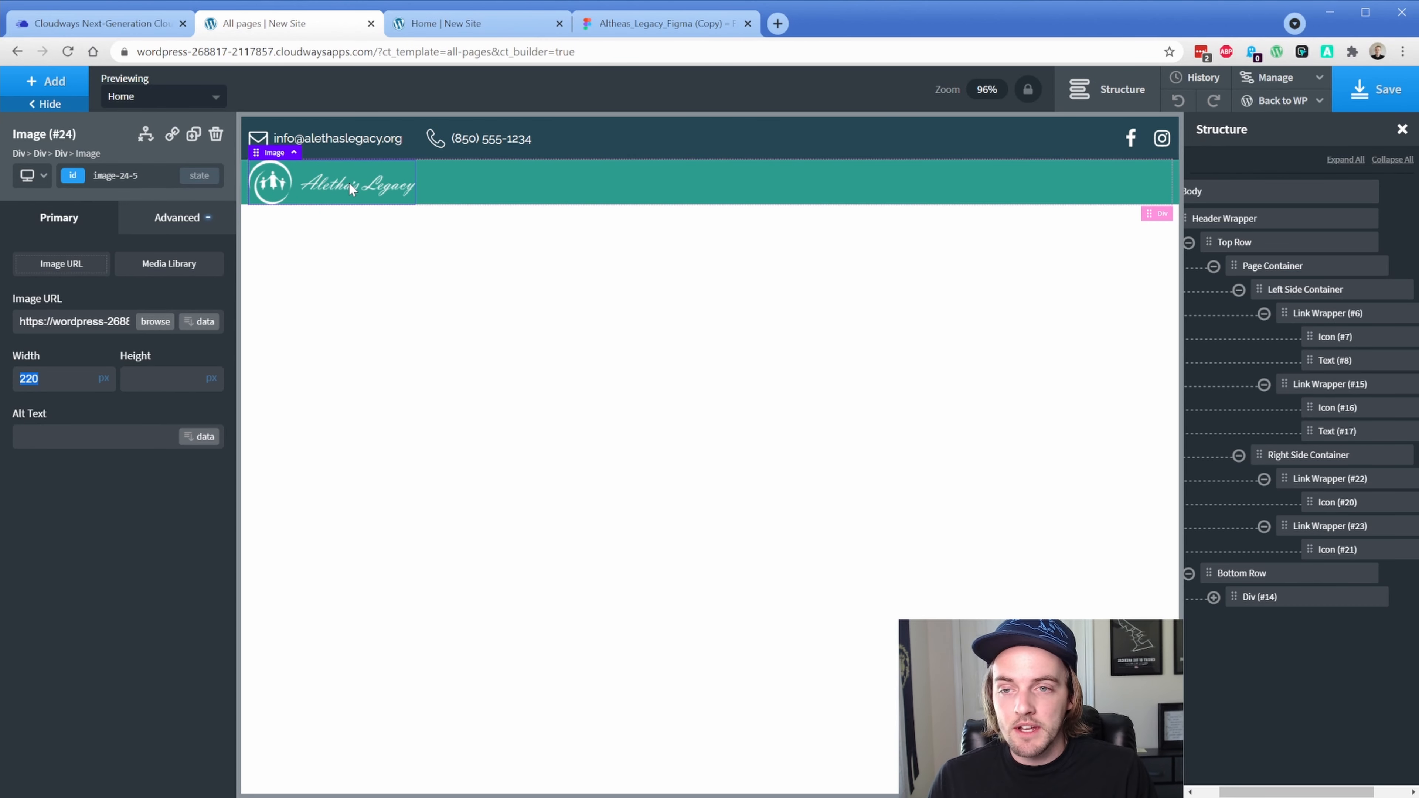
Link the logo image to the Home page
left_click(174, 135)
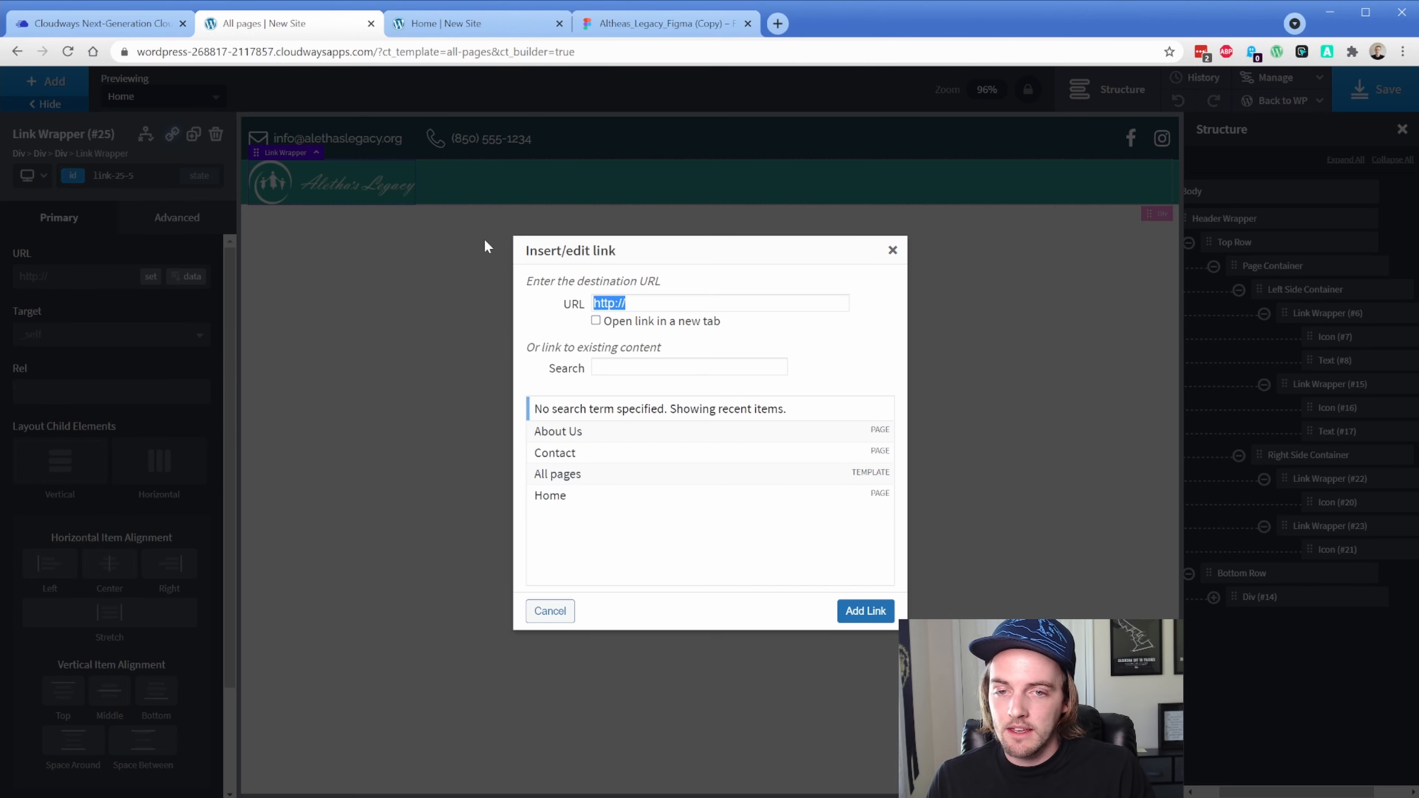
left_click(576, 496)
left_click(855, 611)
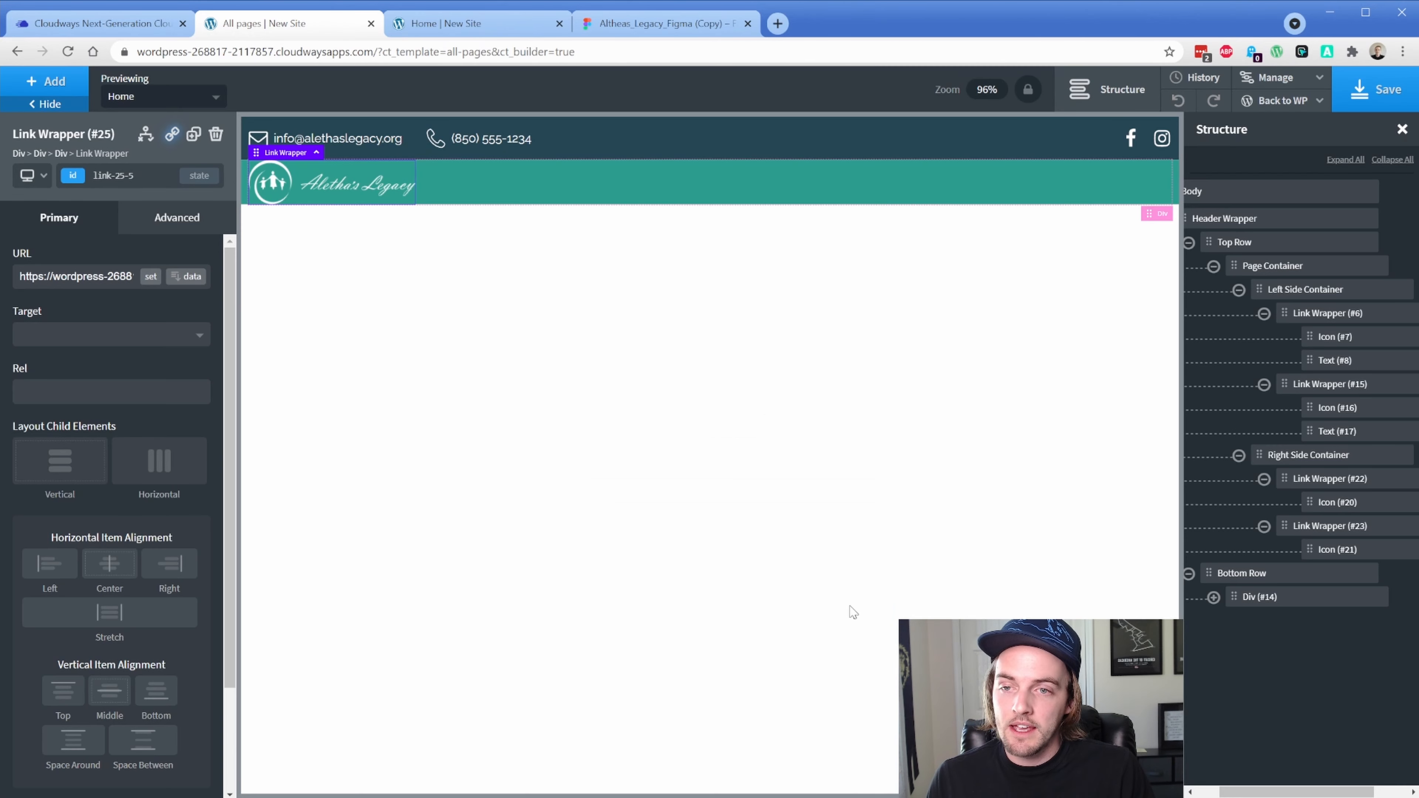
Add a Div inside Div (#14) beside the logo and rename it 'Menu Container'
left_click(1210, 608)
left_click(1213, 597)
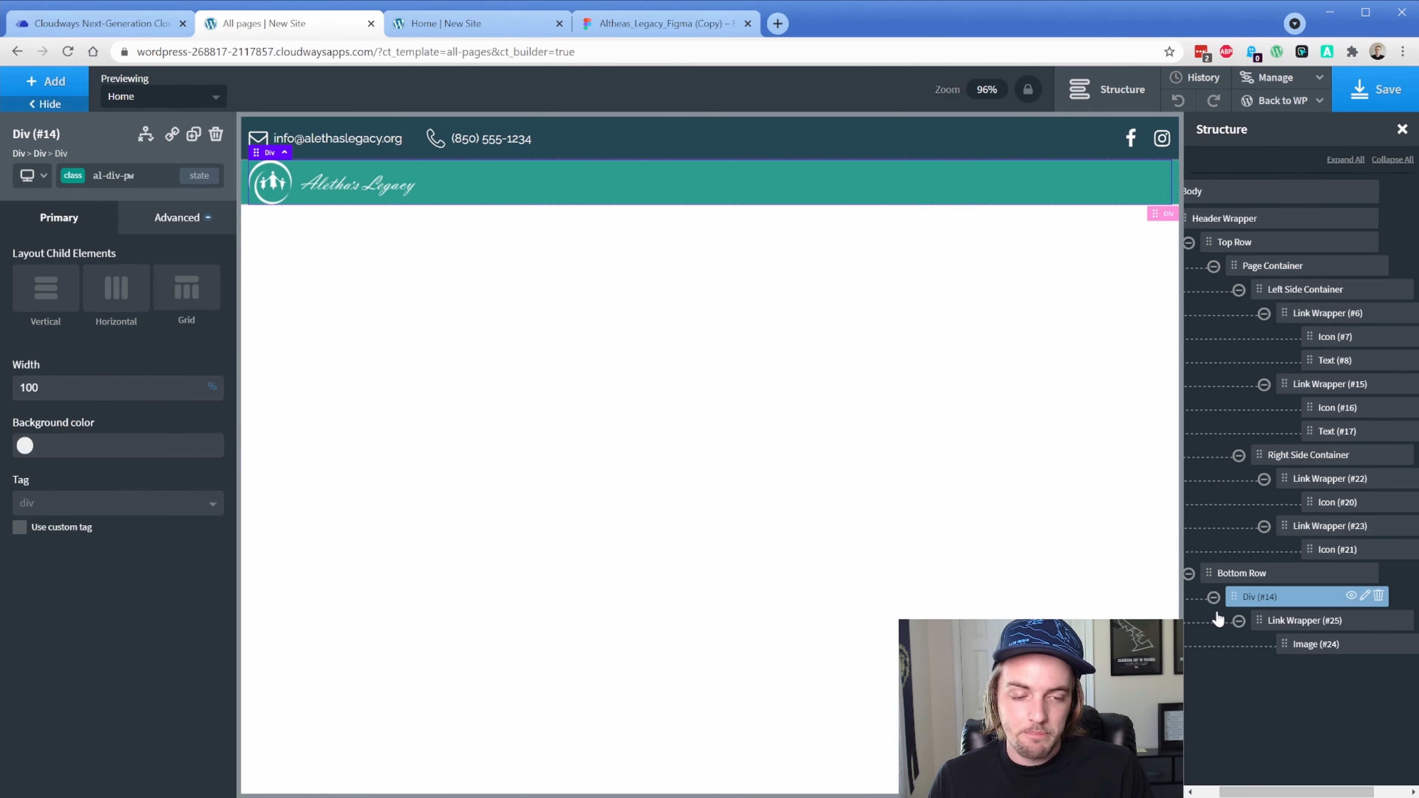
left_click(1190, 246)
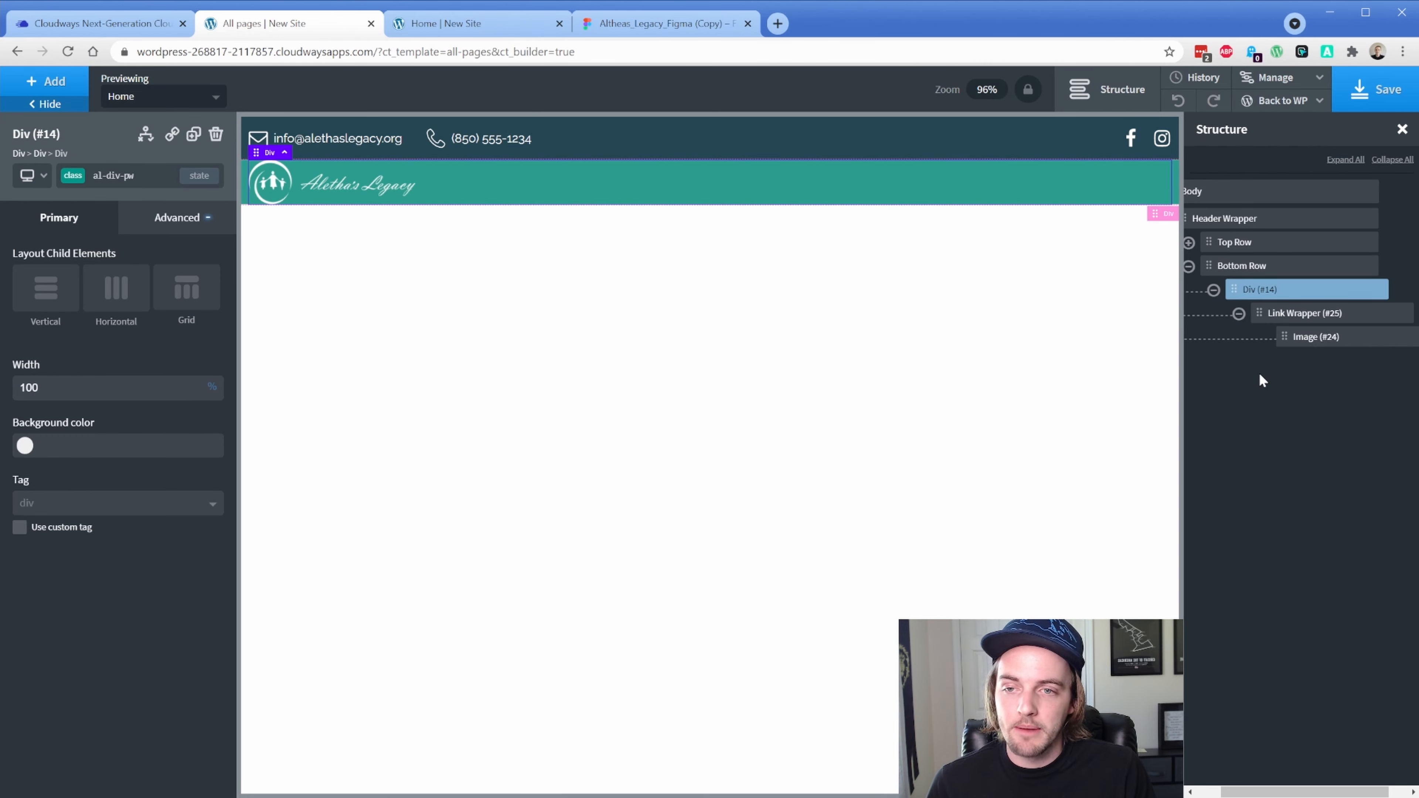
left_click(46, 81)
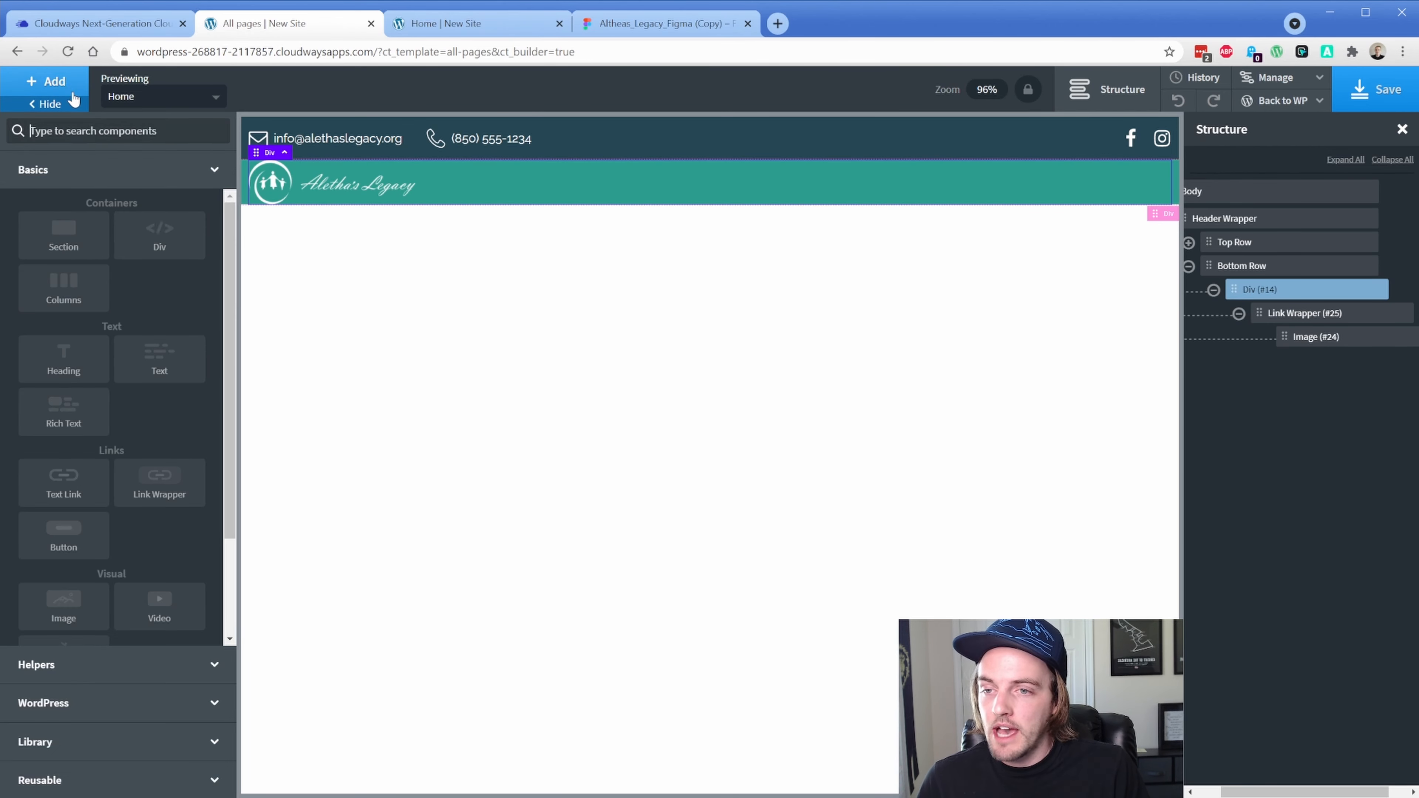
left_click(163, 243)
left_click(1390, 360)
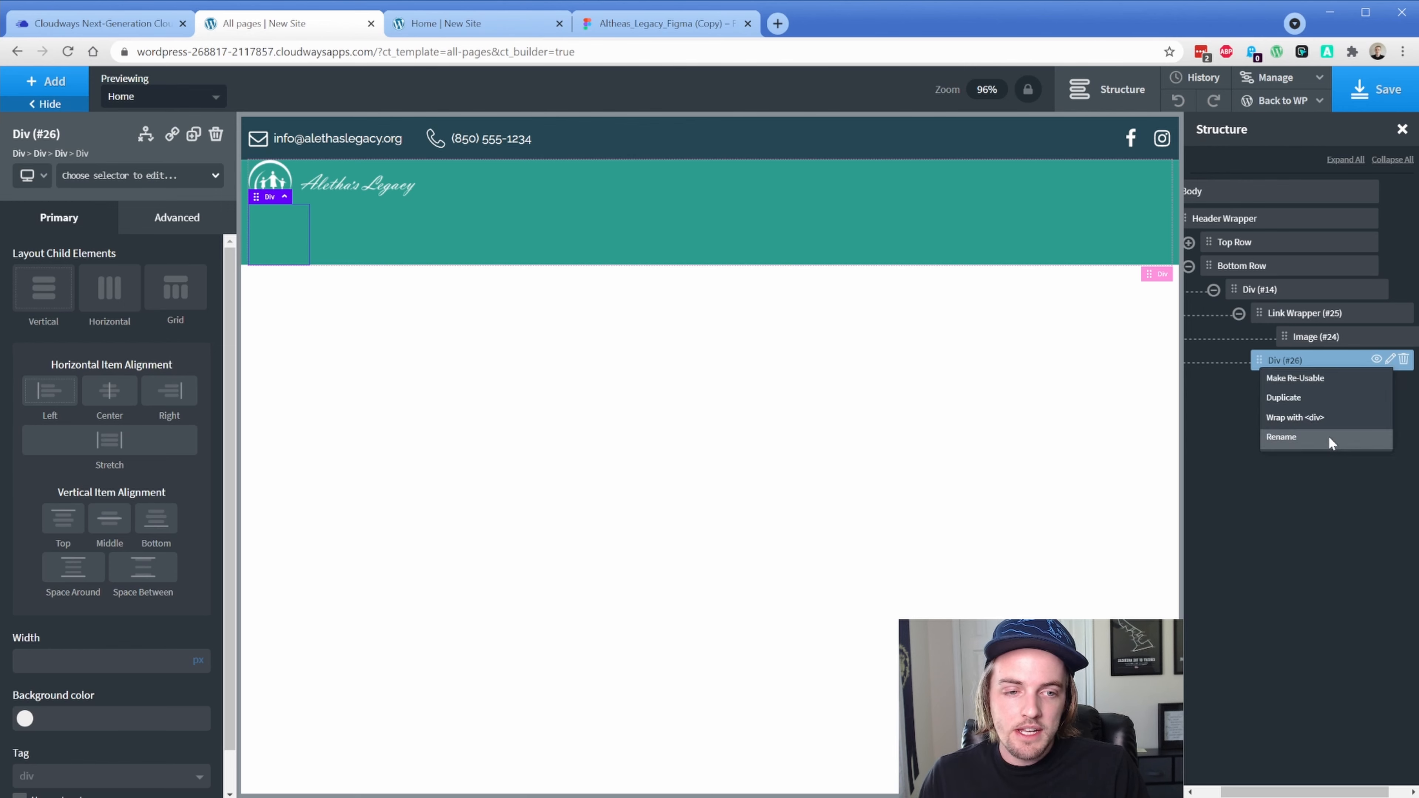
left_click(1328, 435)
type("Menu Conta")
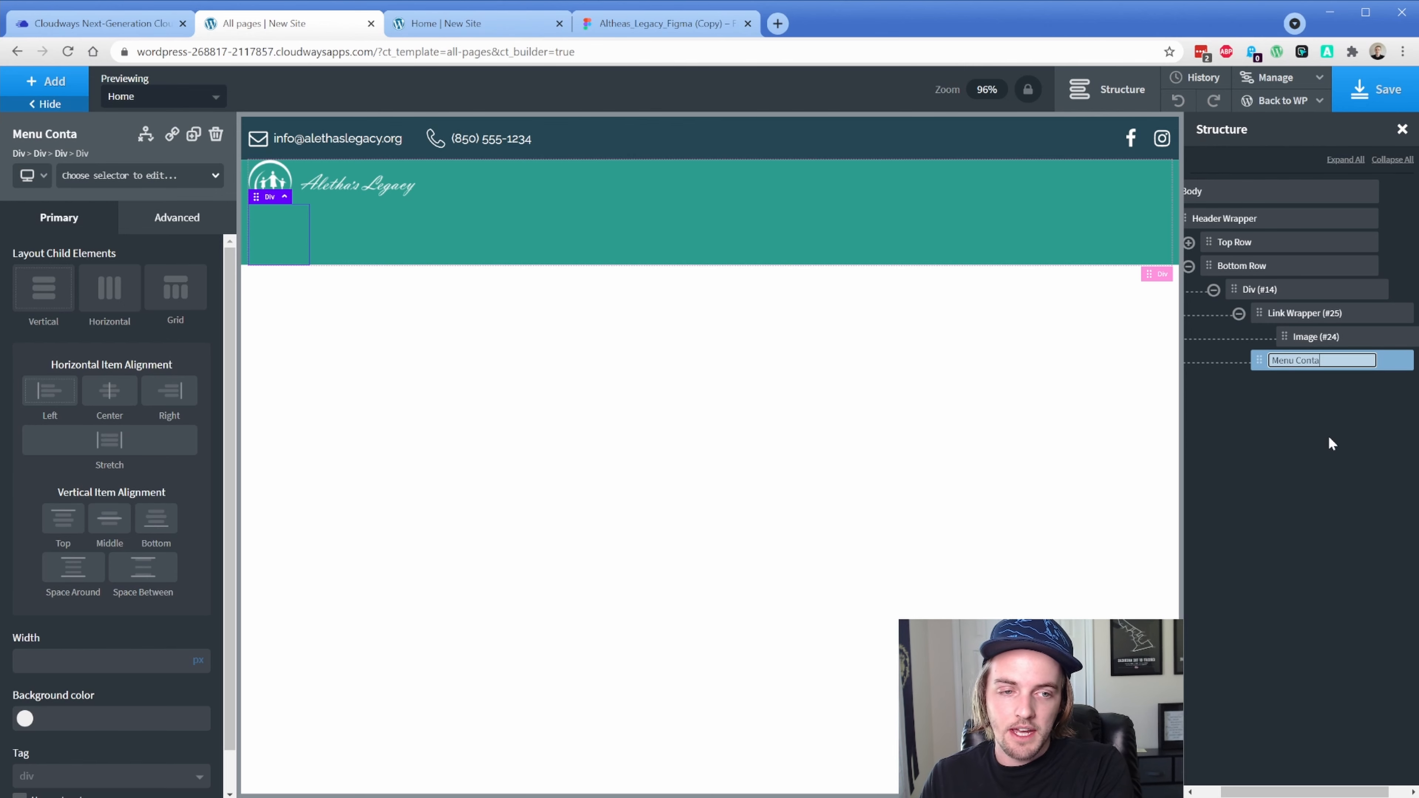
type("iner")
key("Return")
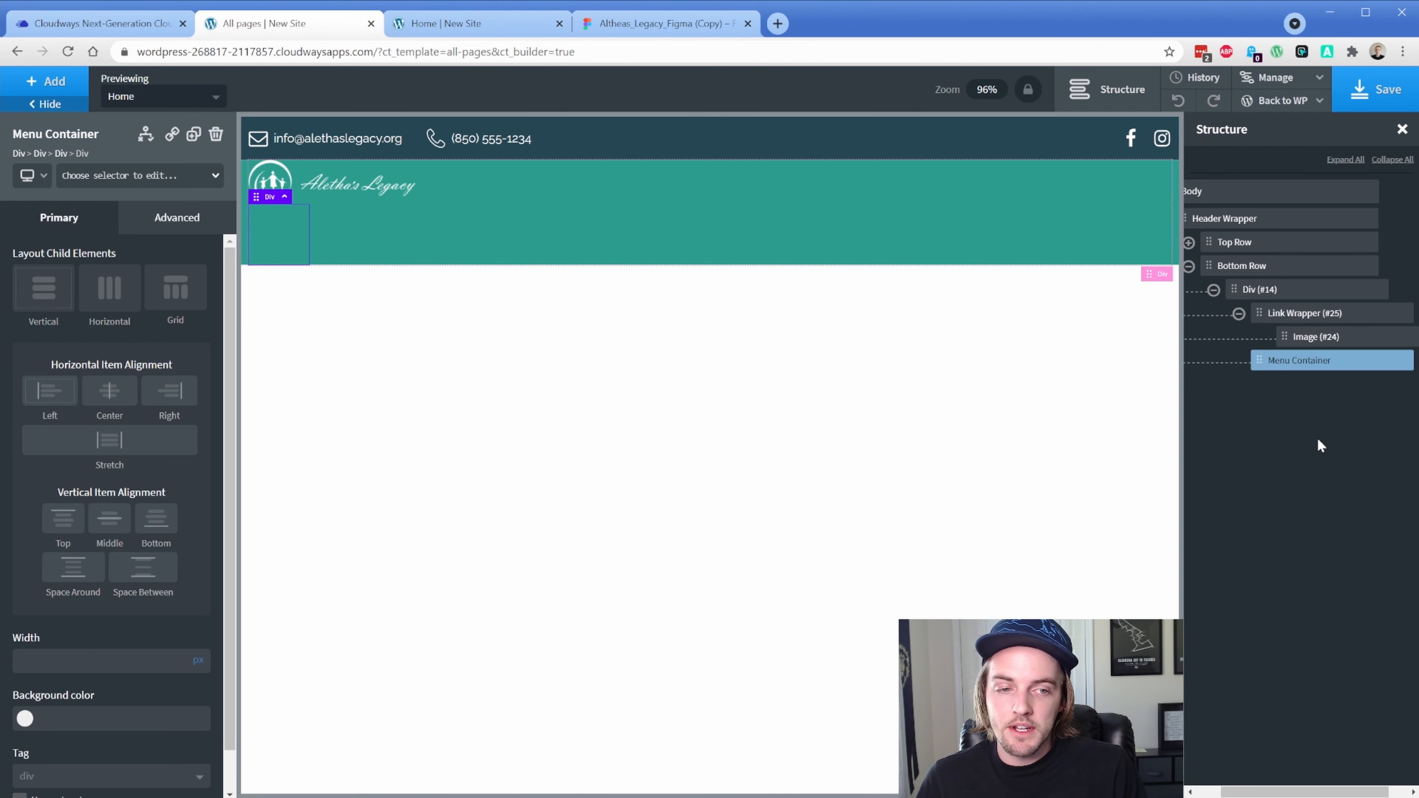
Add a Text Link inside Menu Container with the class al-main-menu
left_click(46, 81)
type("text")
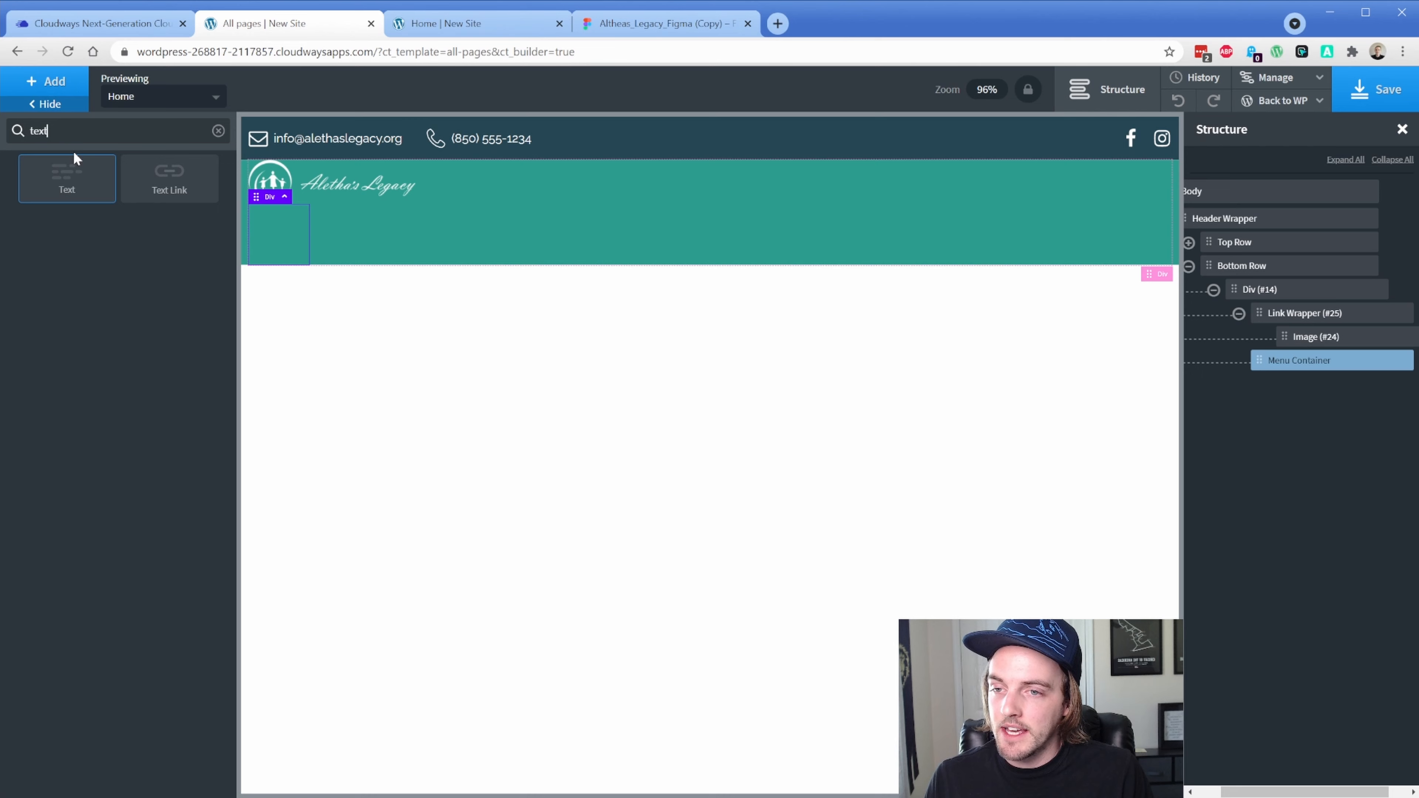
left_click(168, 187)
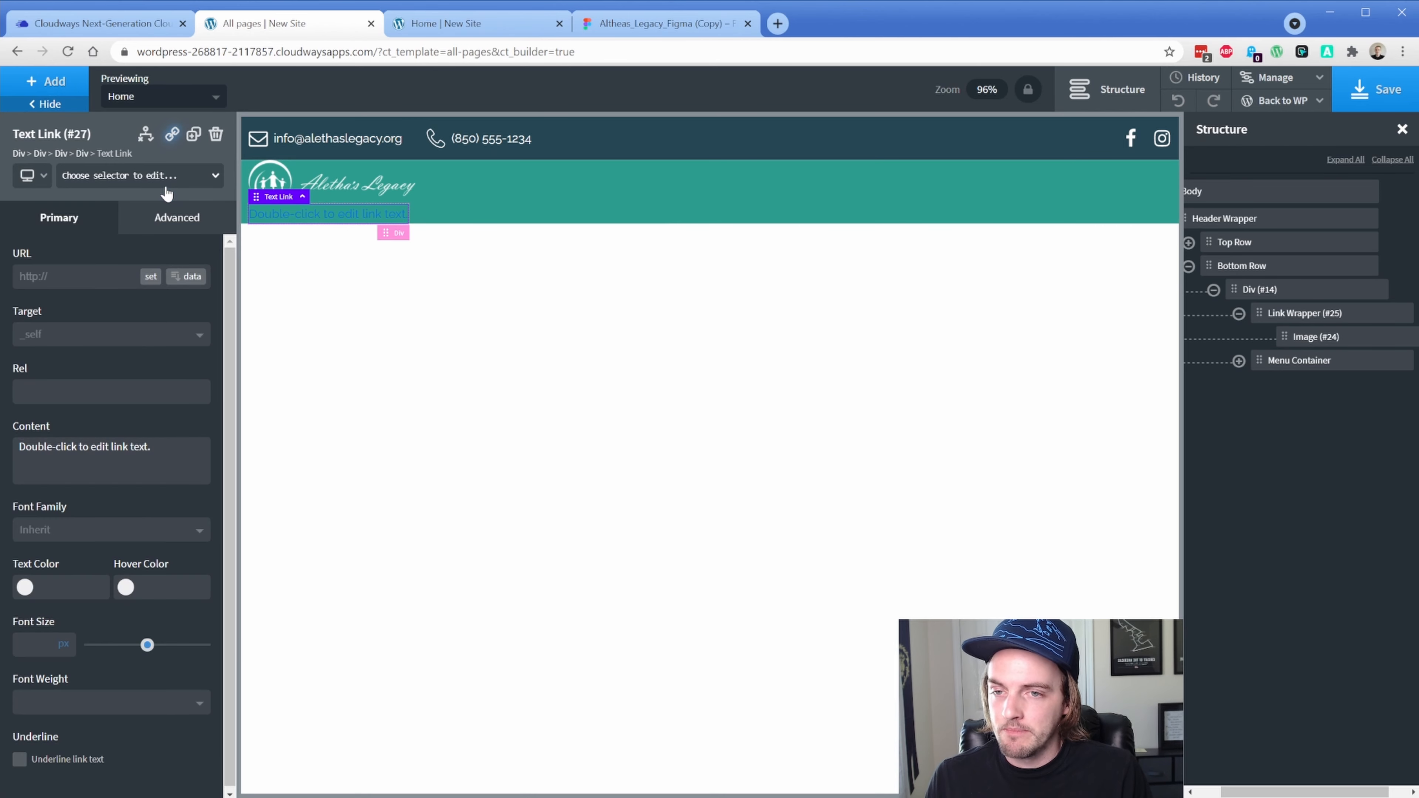
left_click(137, 188)
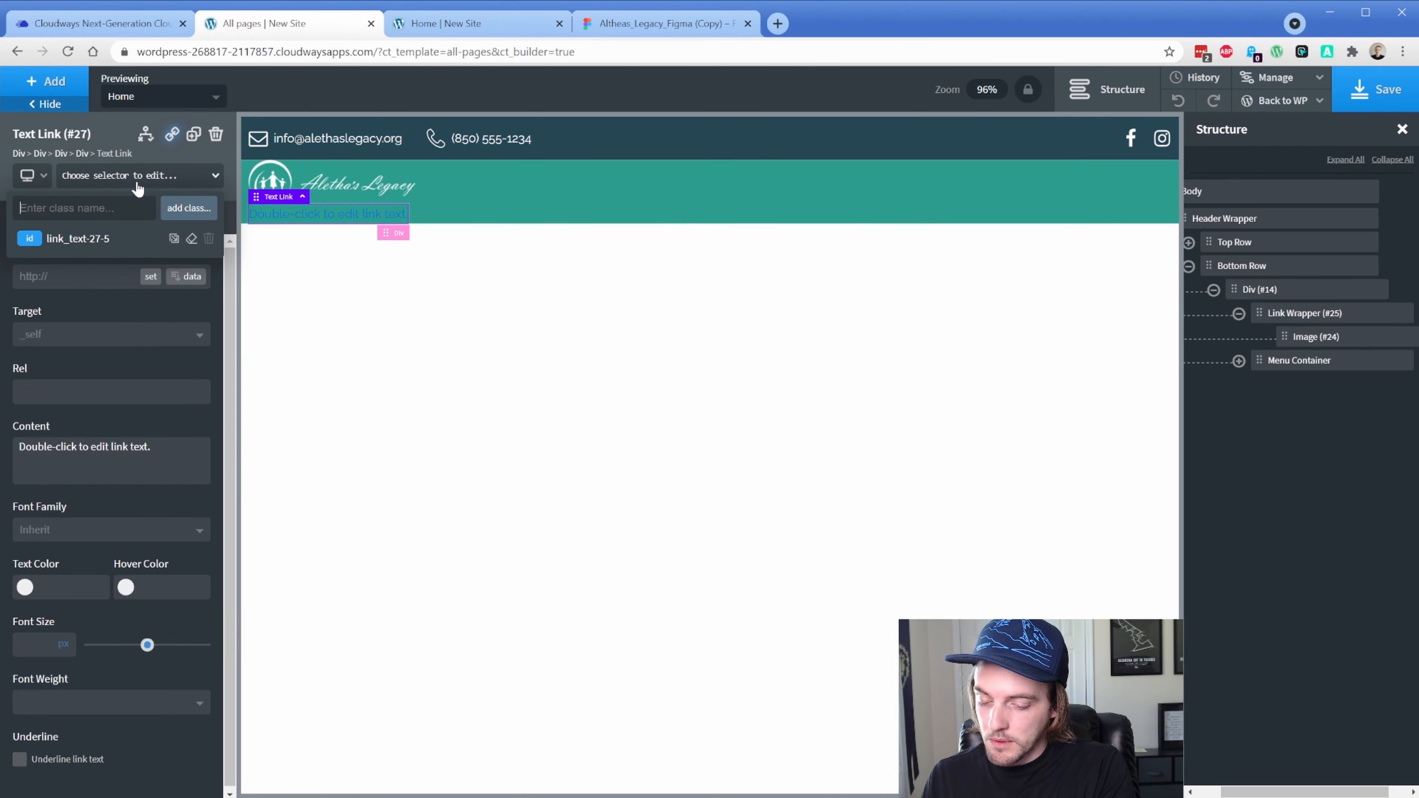
type("al-main")
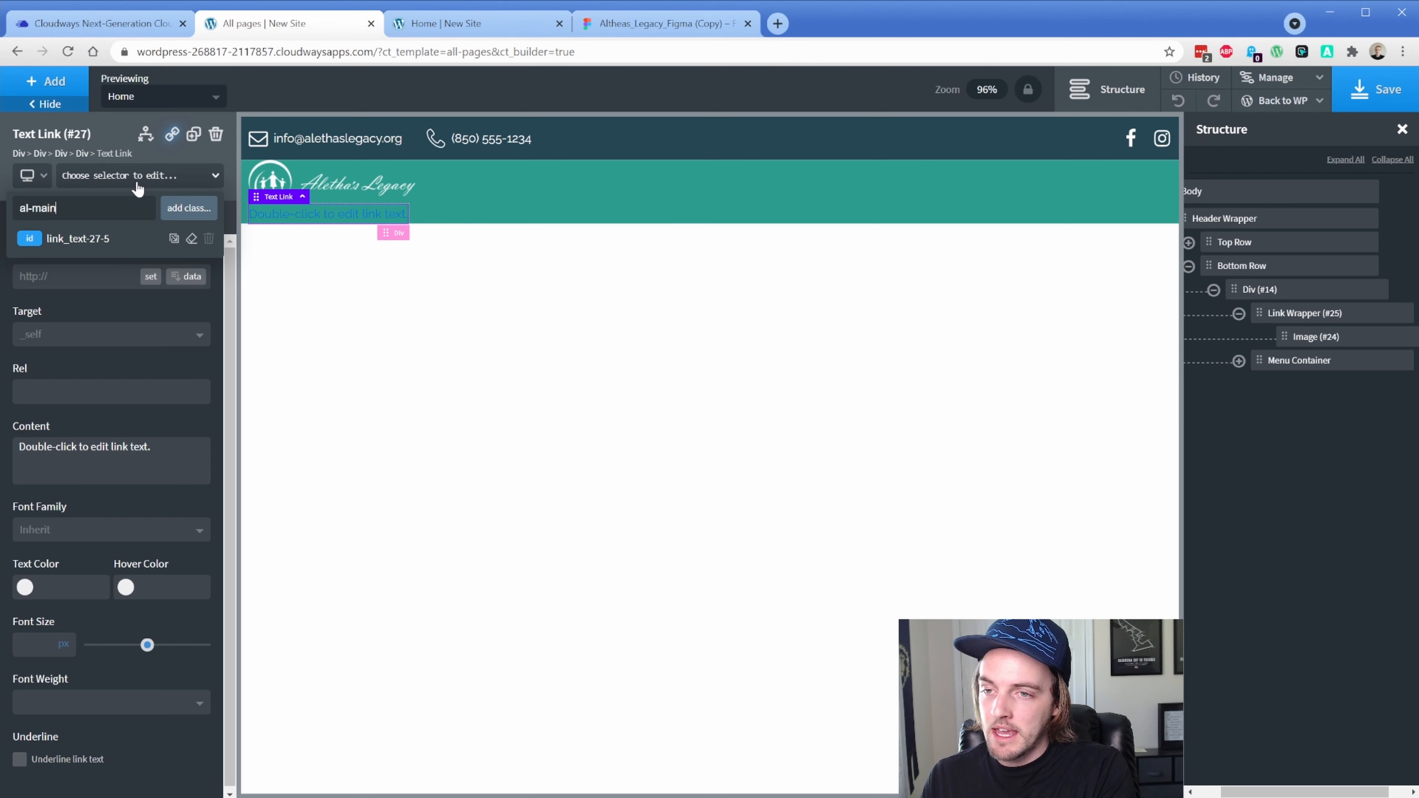
type("-menu")
key("Return")
Set the link text colour to white (#ffffff) and font weight to 800
left_click(25, 587)
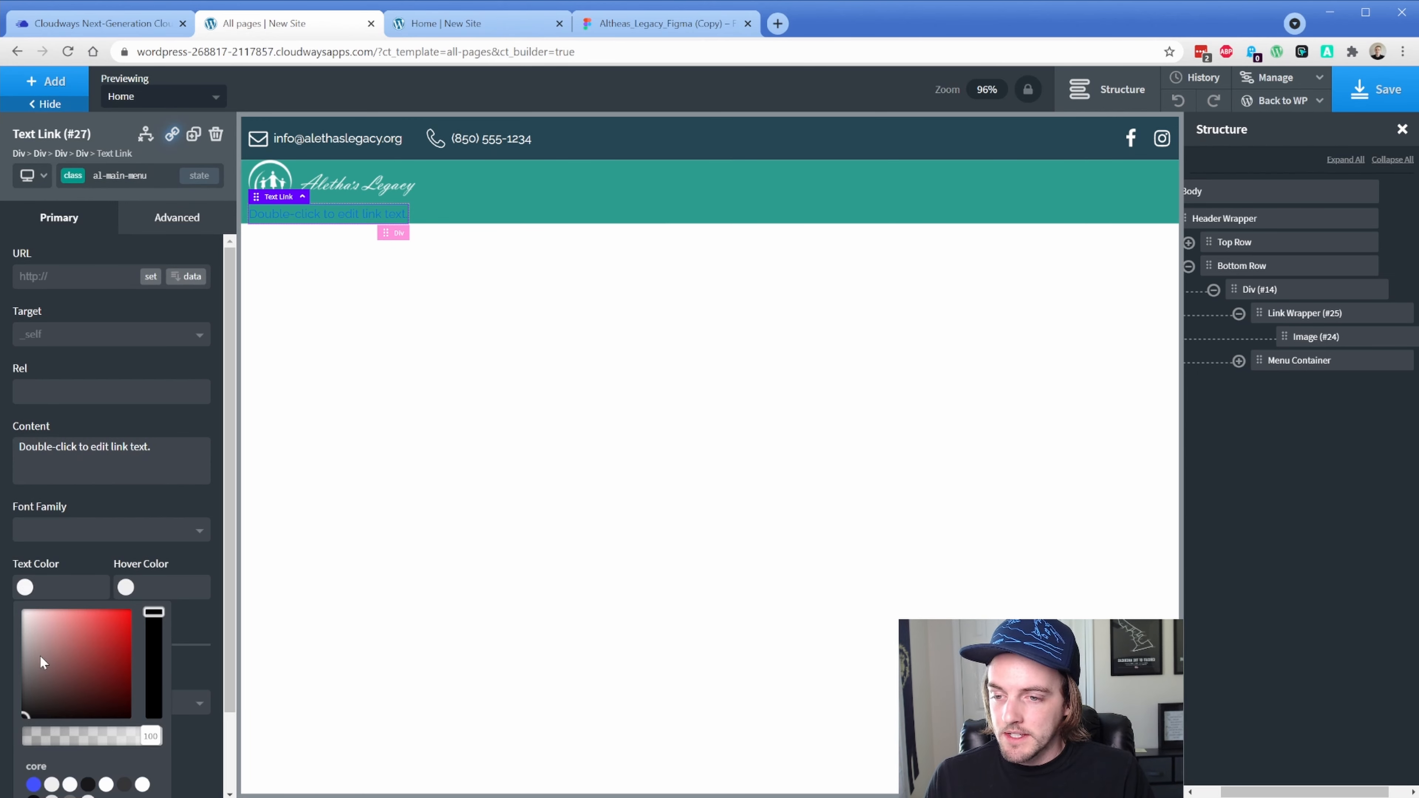
left_click_drag(40, 656, 2, 537)
left_click(2, 532)
scroll(86, 594, "down", 2)
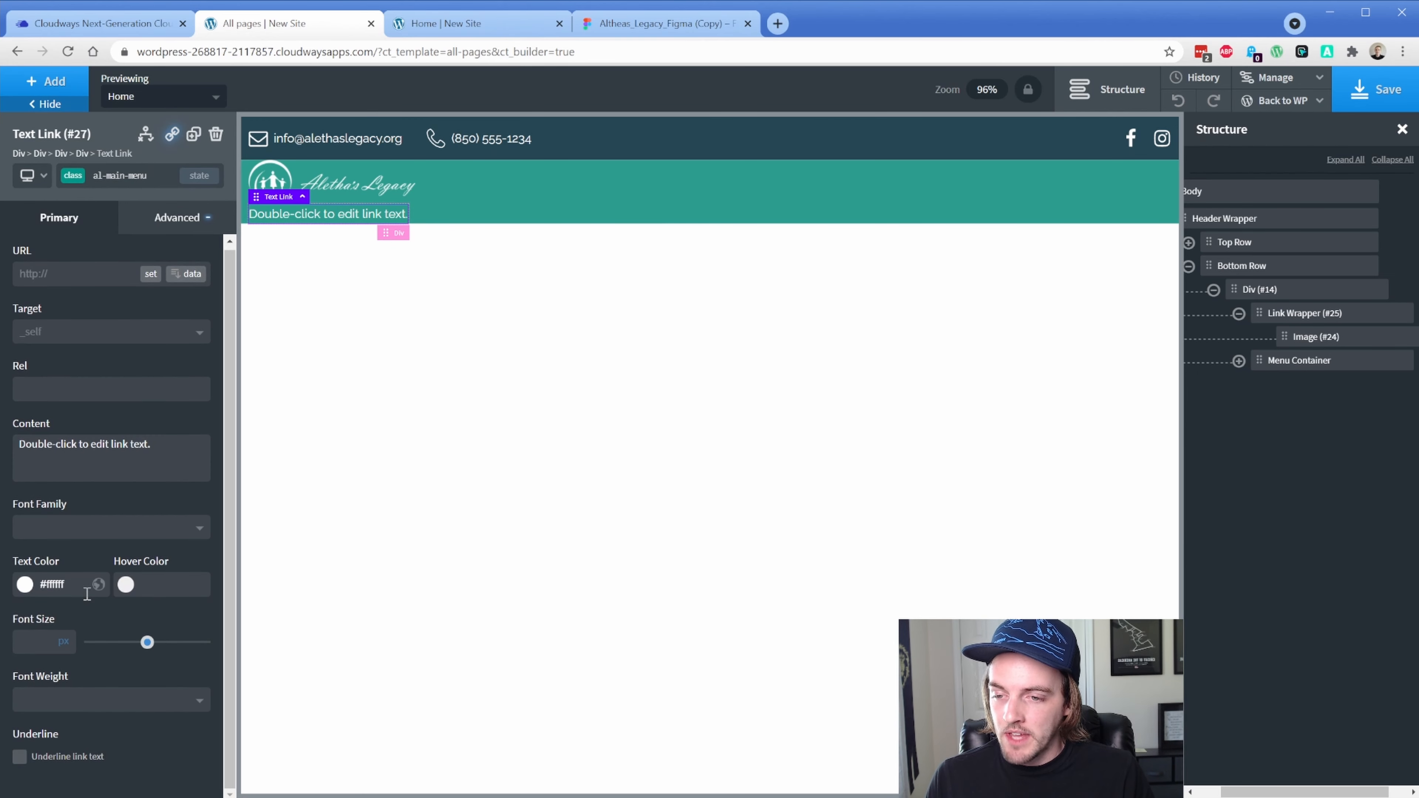
left_click(88, 702)
scroll(88, 693, "down", 3)
left_click(63, 770)
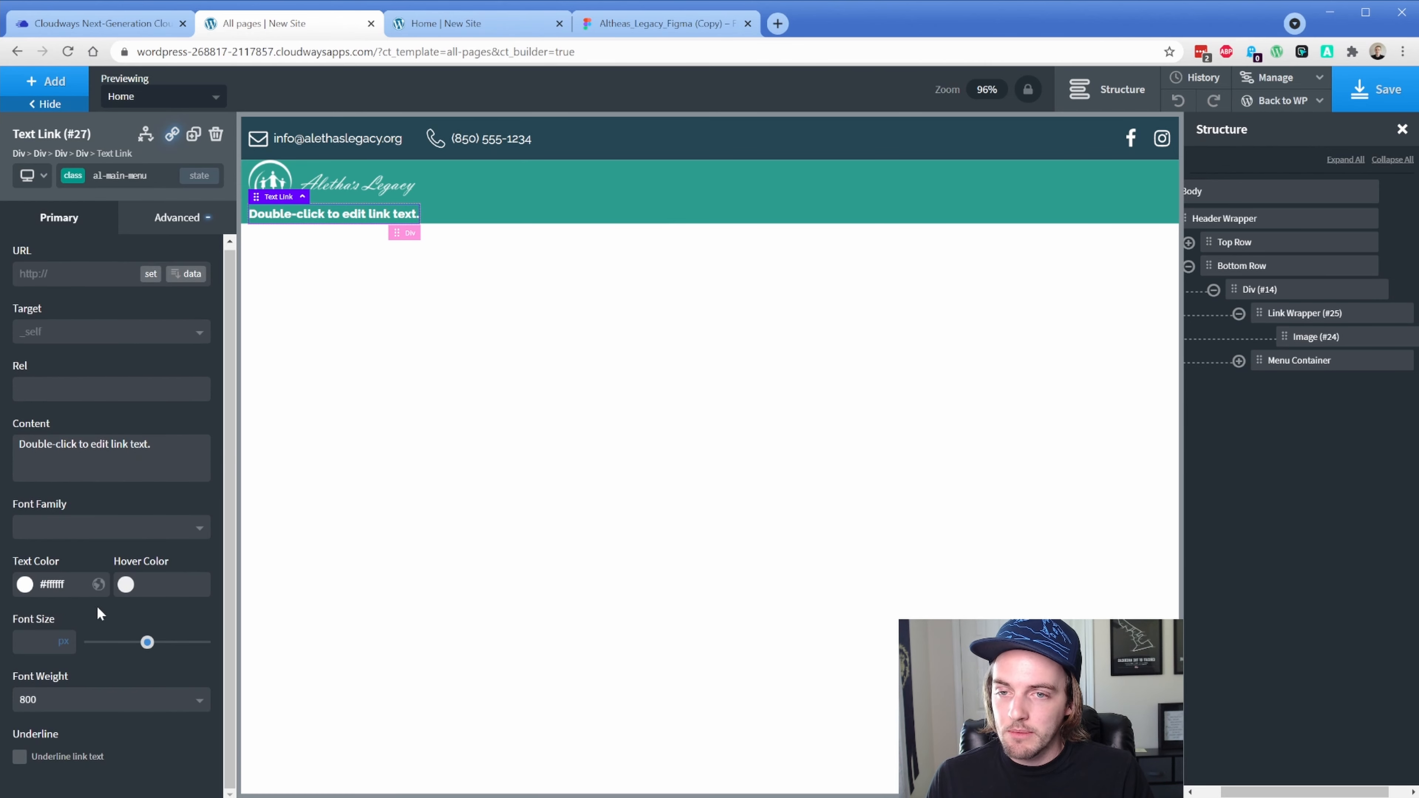
Set the link's letter spacing to 1 under Advanced > Typography
left_click(168, 219)
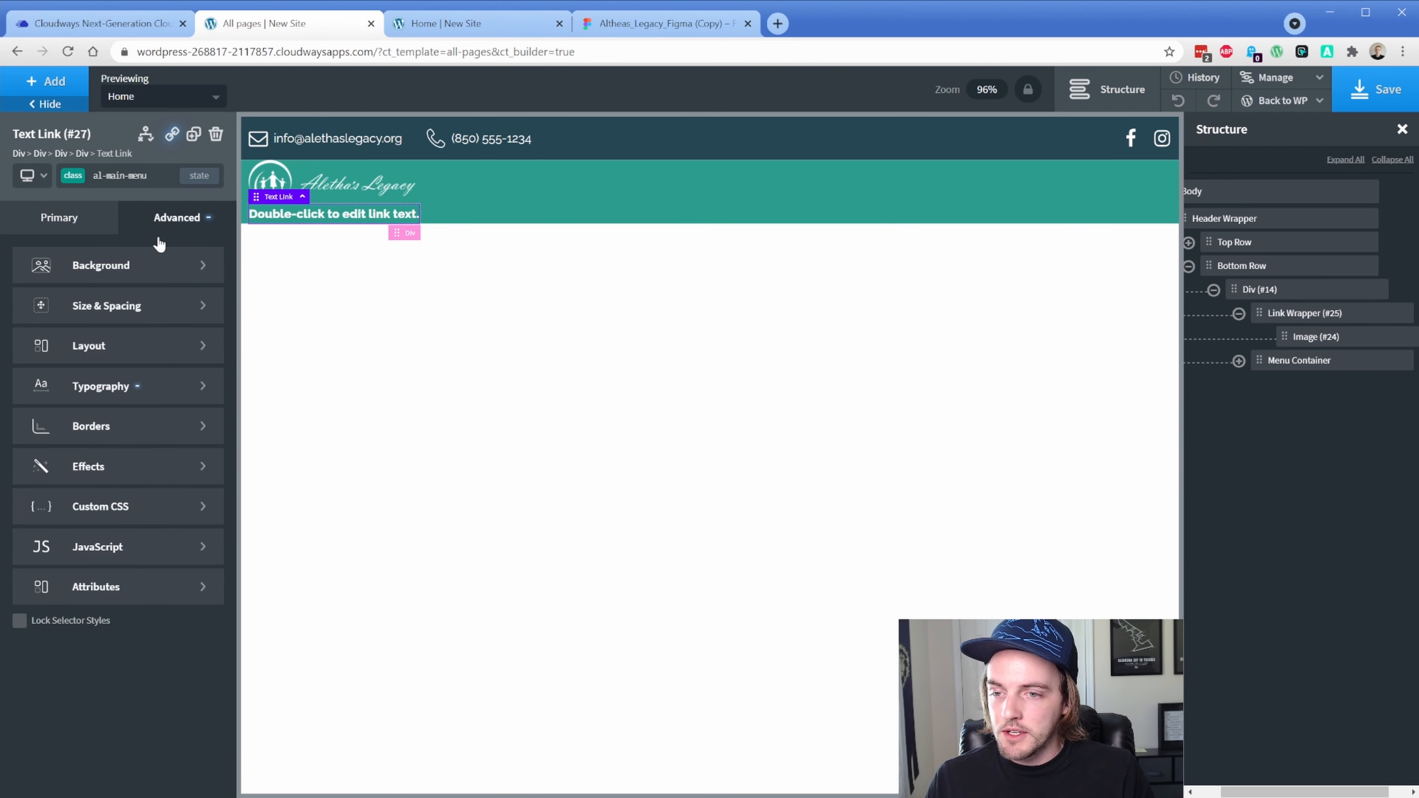
left_click(120, 387)
left_click(156, 543)
type("1")
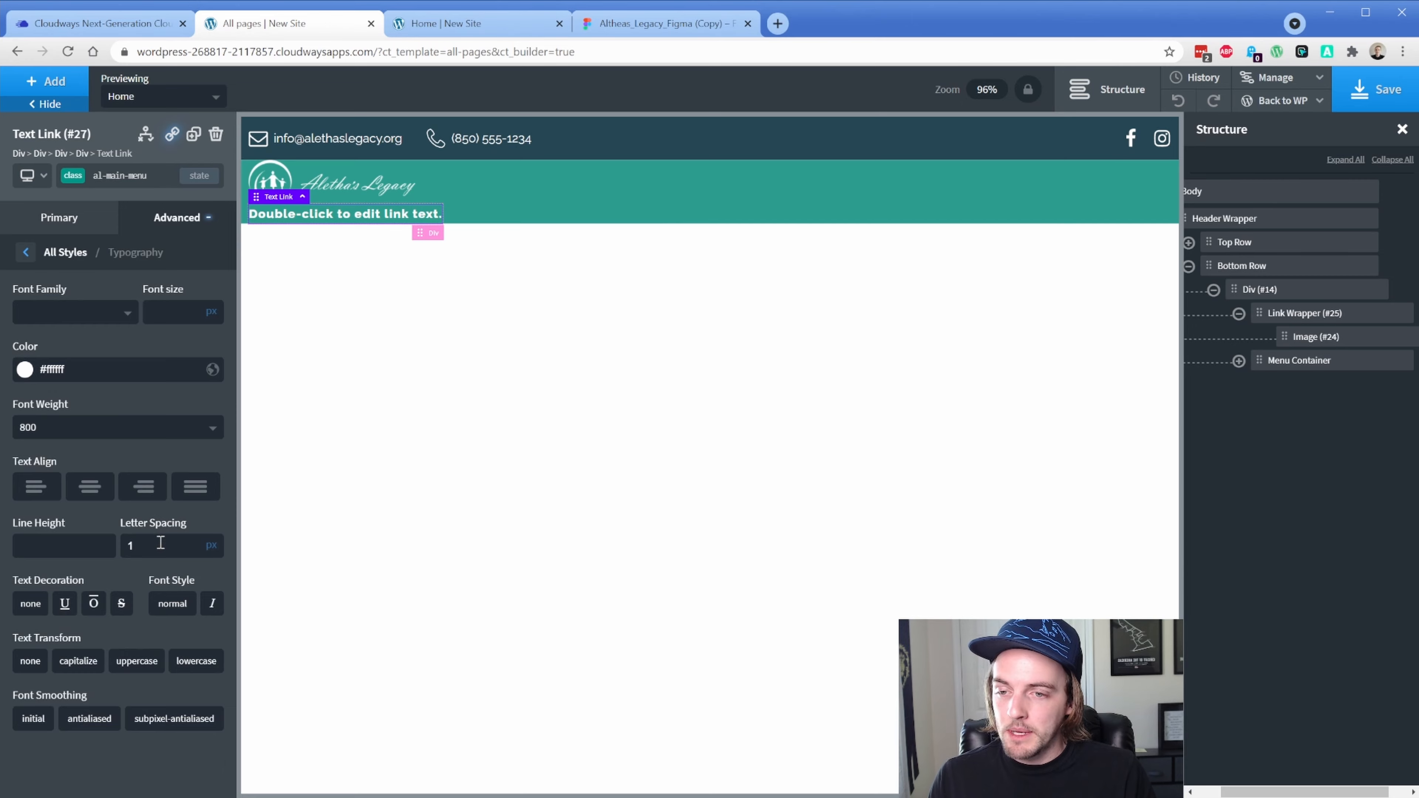
left_click(691, 24)
Inspect the HOME label's font, size and letter spacing in Figma, then return to Oxygen
double_click(943, 222)
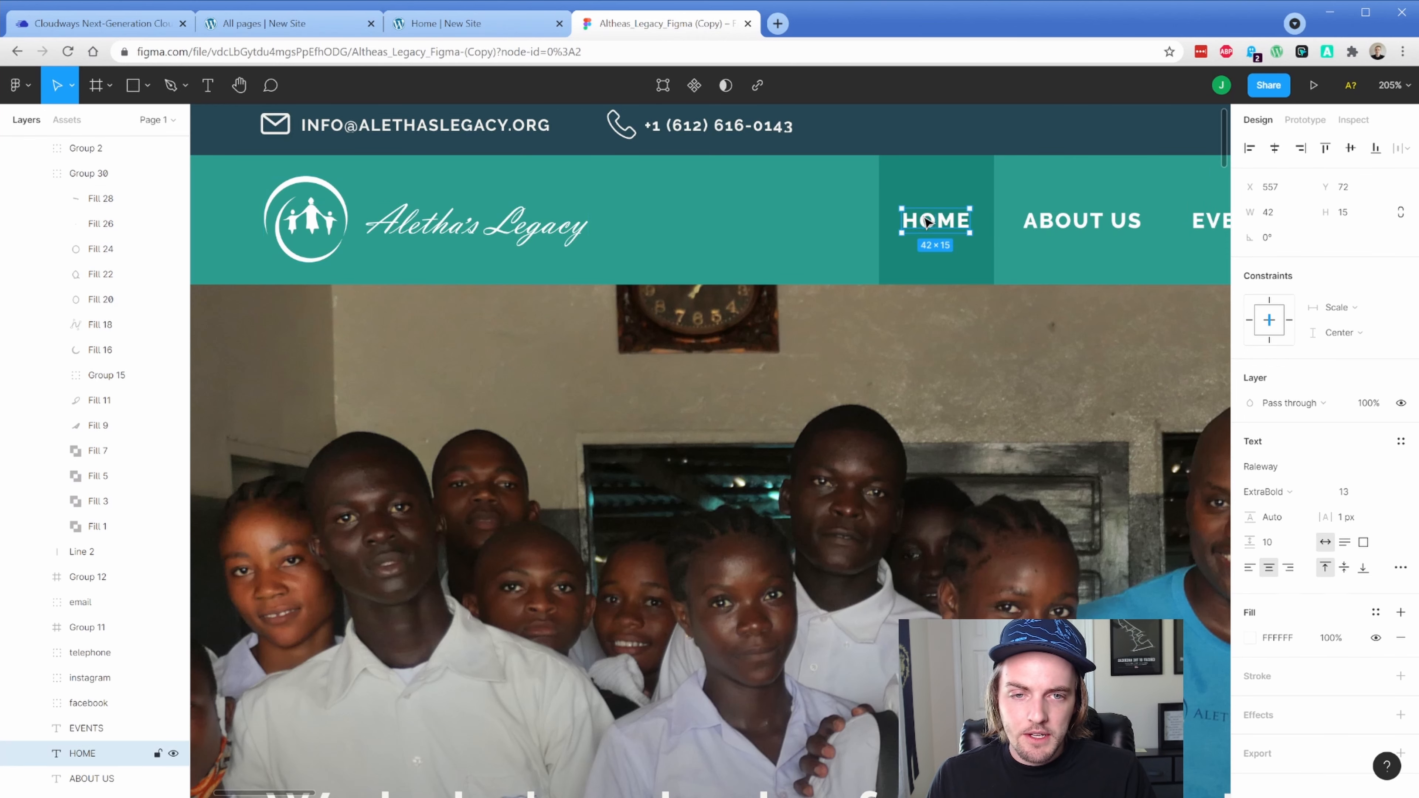
left_click(1353, 119)
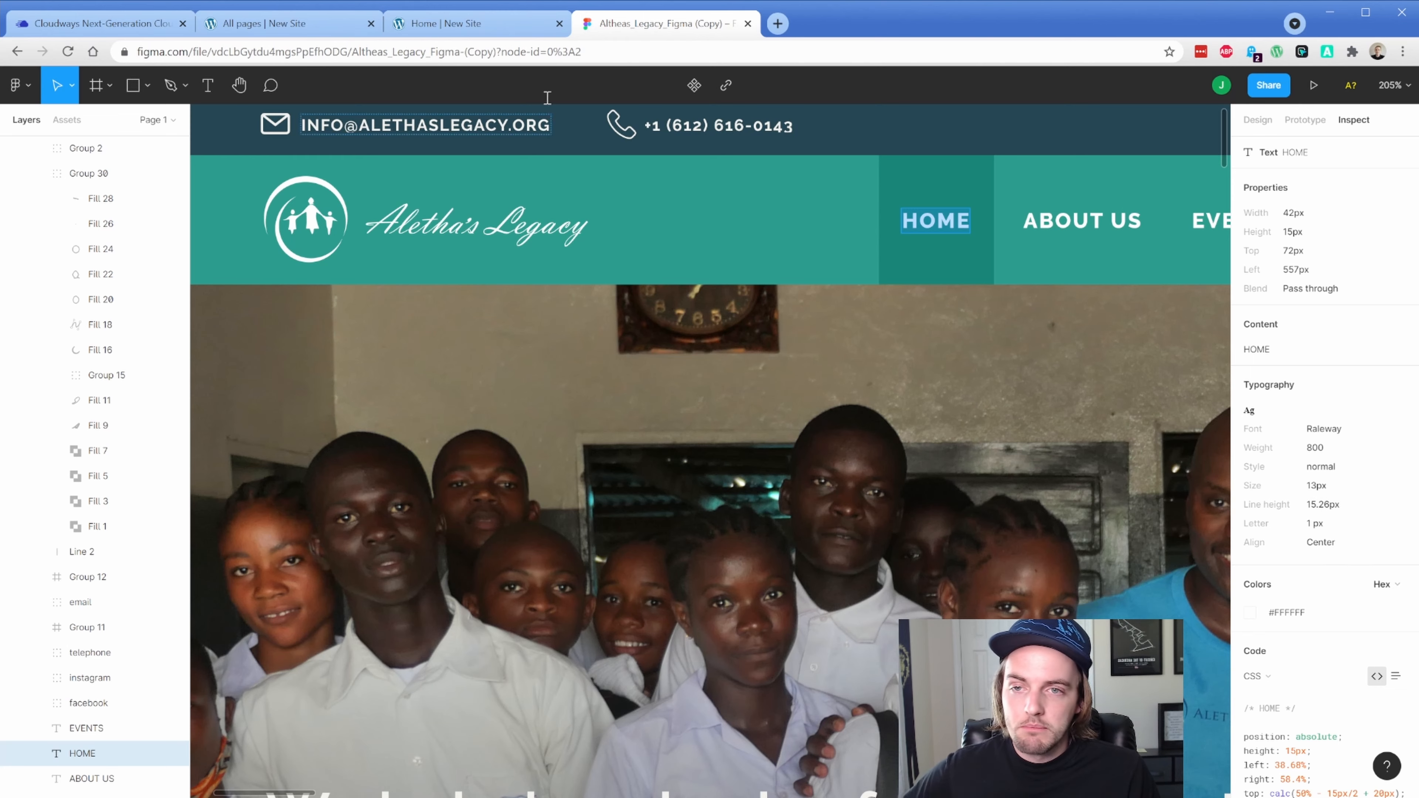
left_click(307, 29)
Change the link text to Home and set its text transform to uppercase
double_click(341, 215)
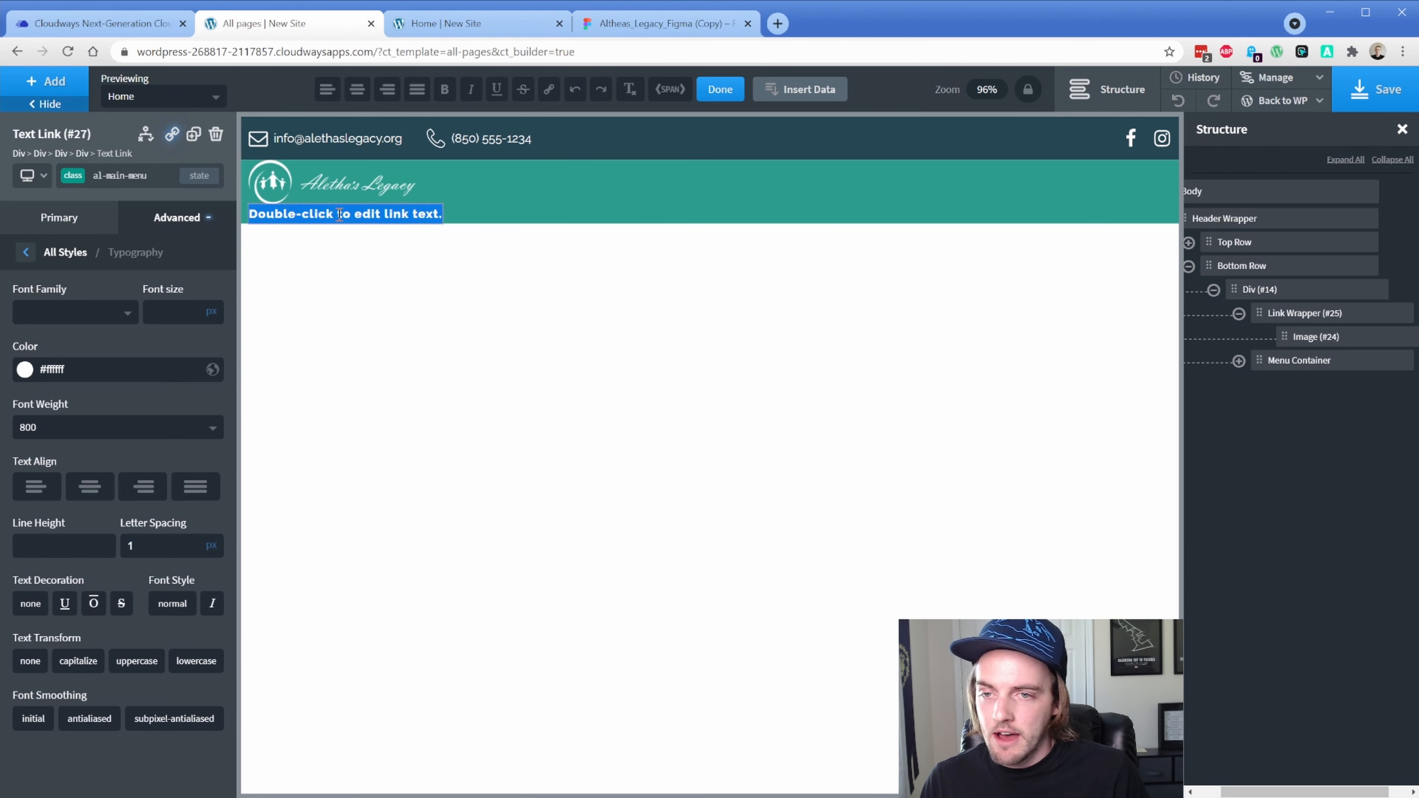
type("Home")
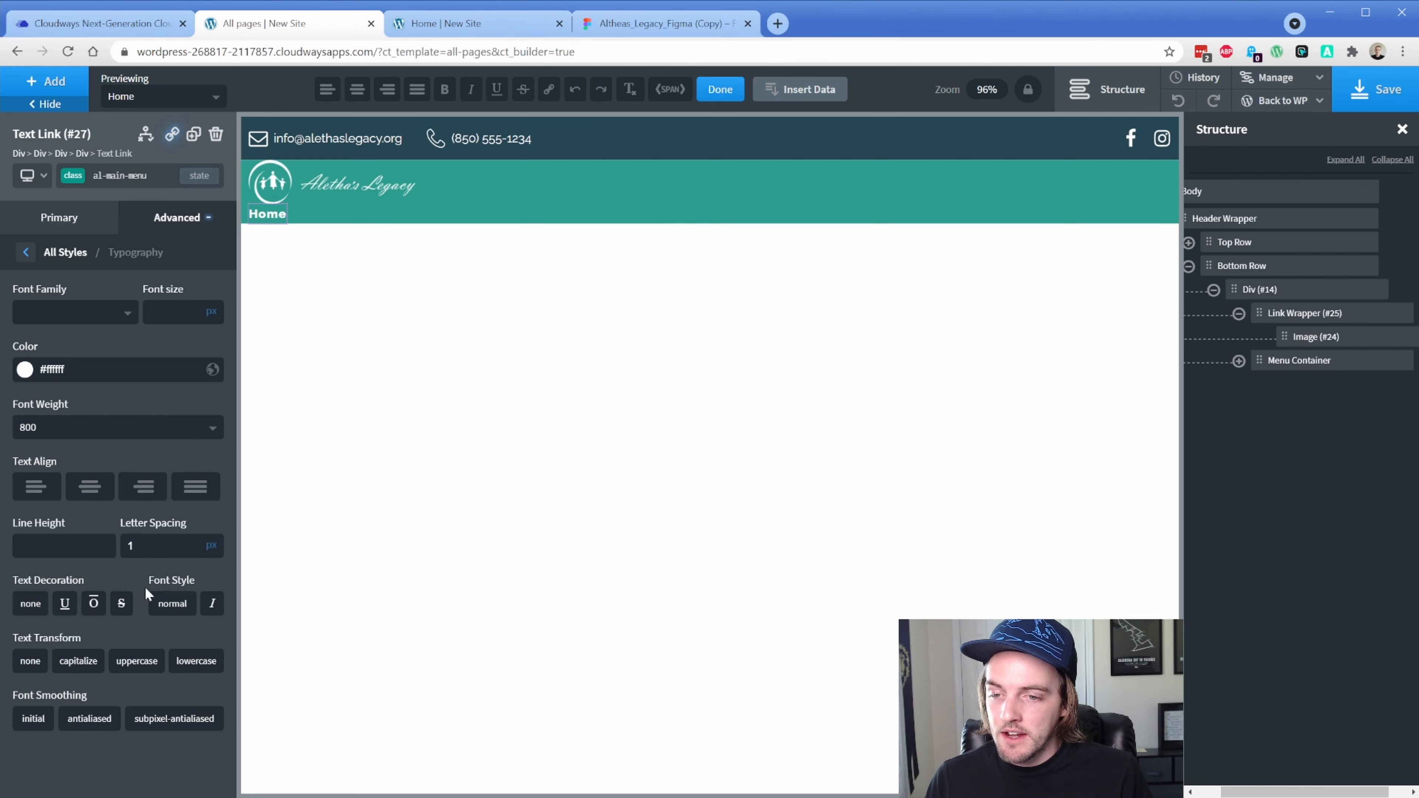
left_click(136, 663)
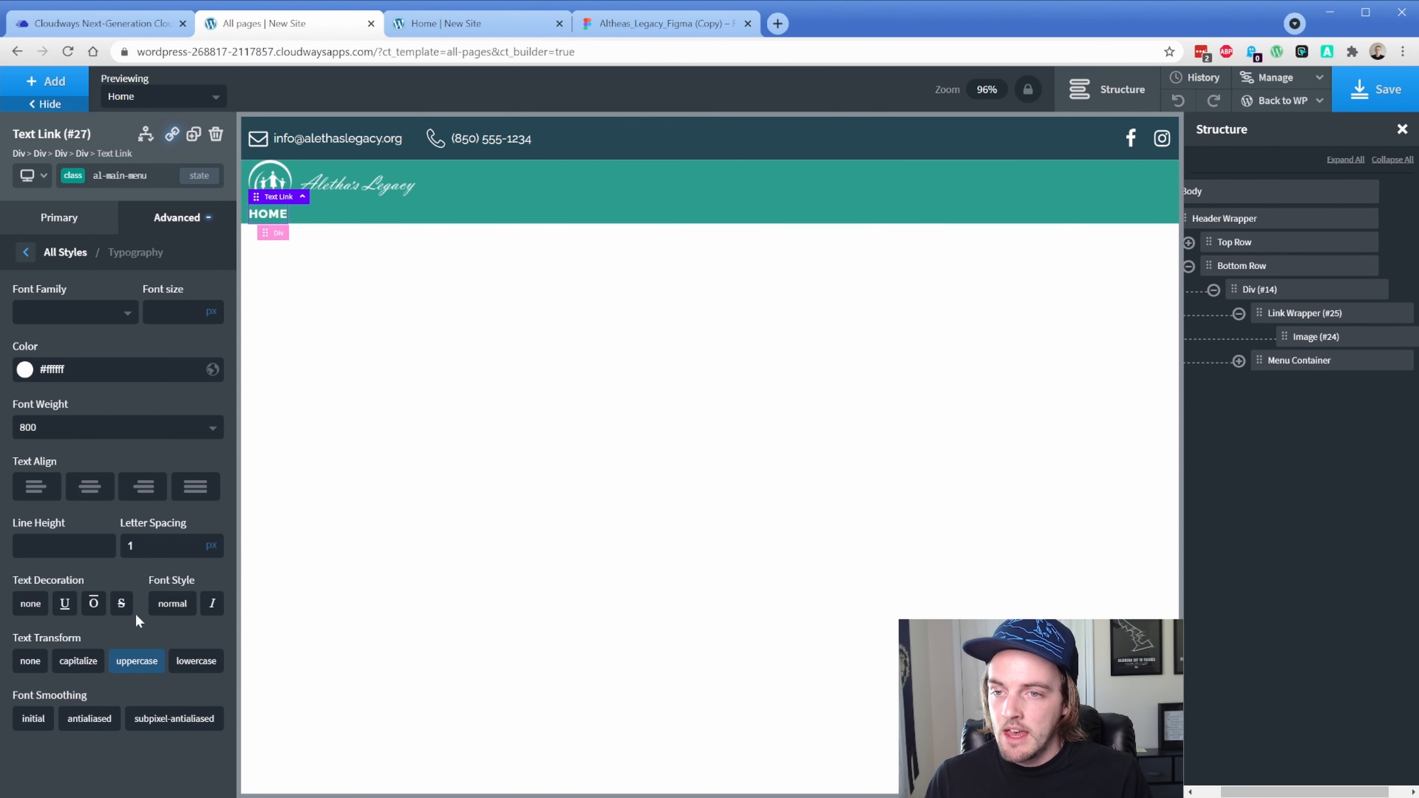
Give the link 32px top and bottom and 16px left and right padding, matching Figma
left_click(165, 231)
left_click(144, 313)
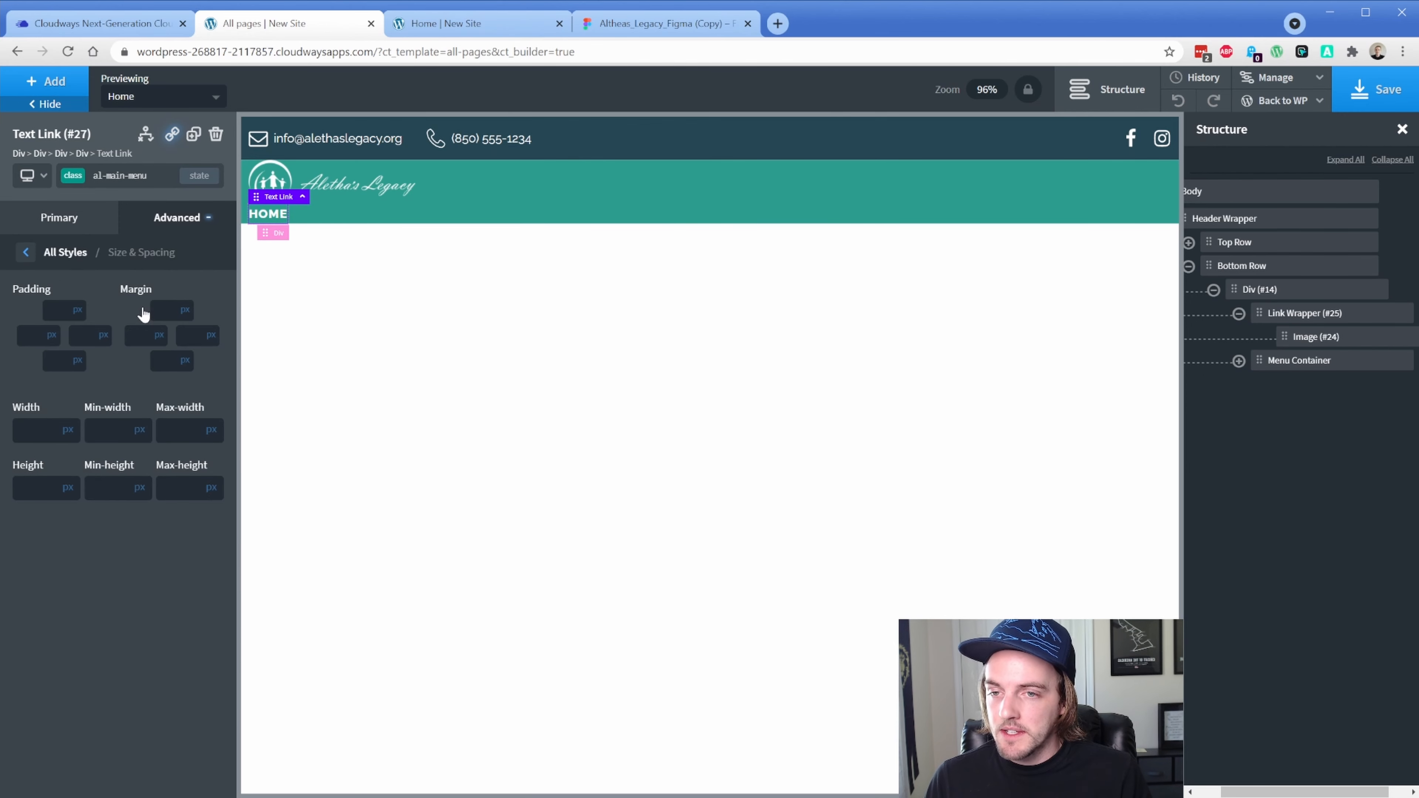
left_click(193, 335)
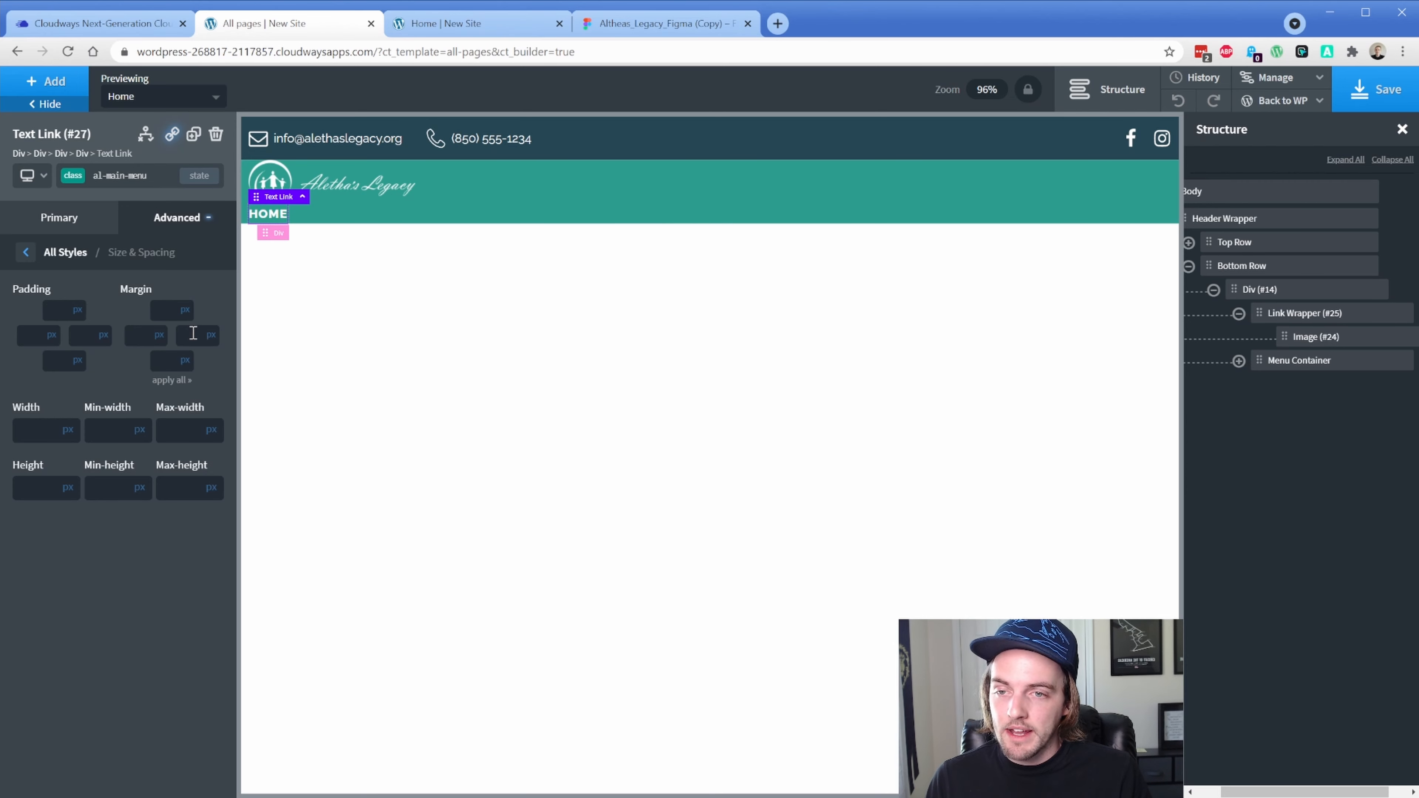
left_click(646, 29)
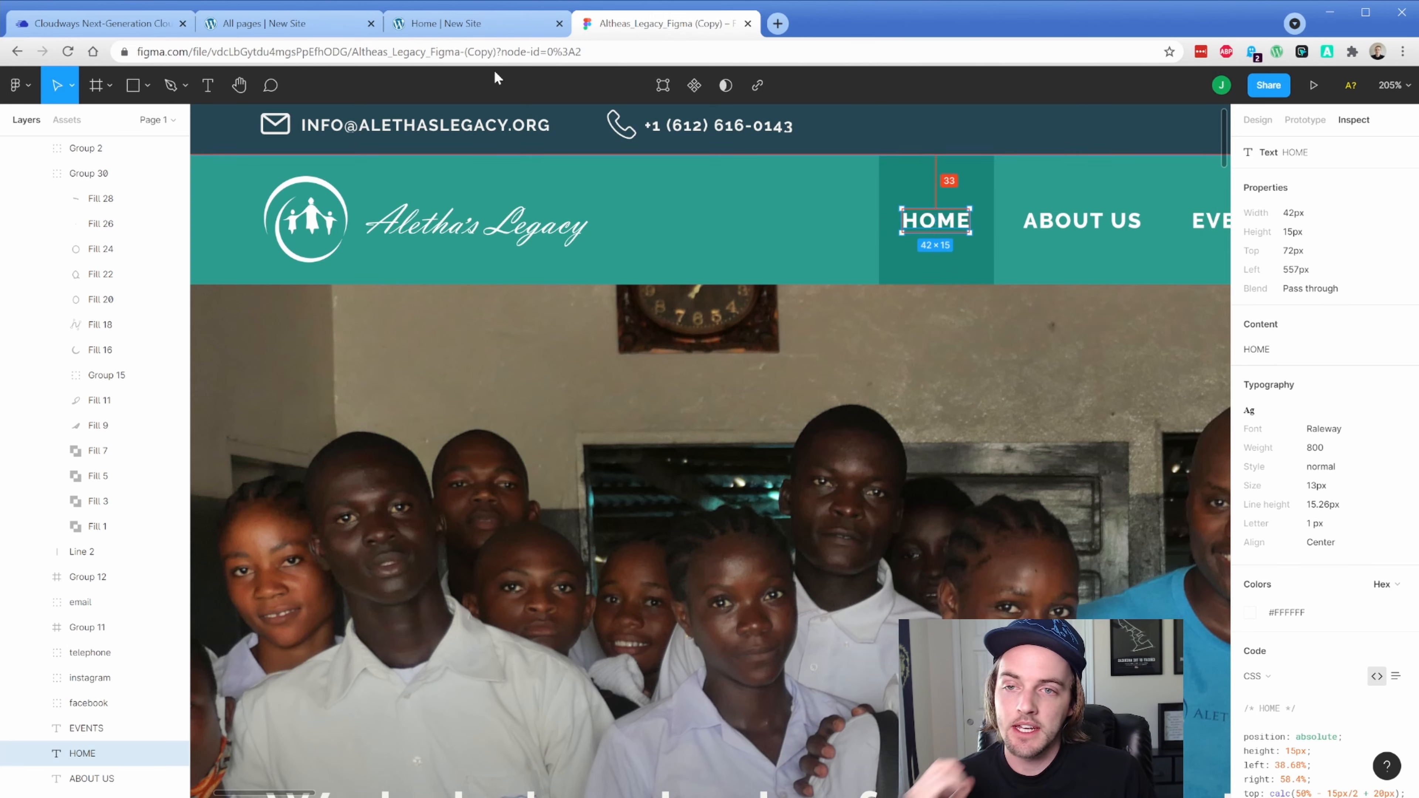
left_click(280, 23)
left_click(55, 310)
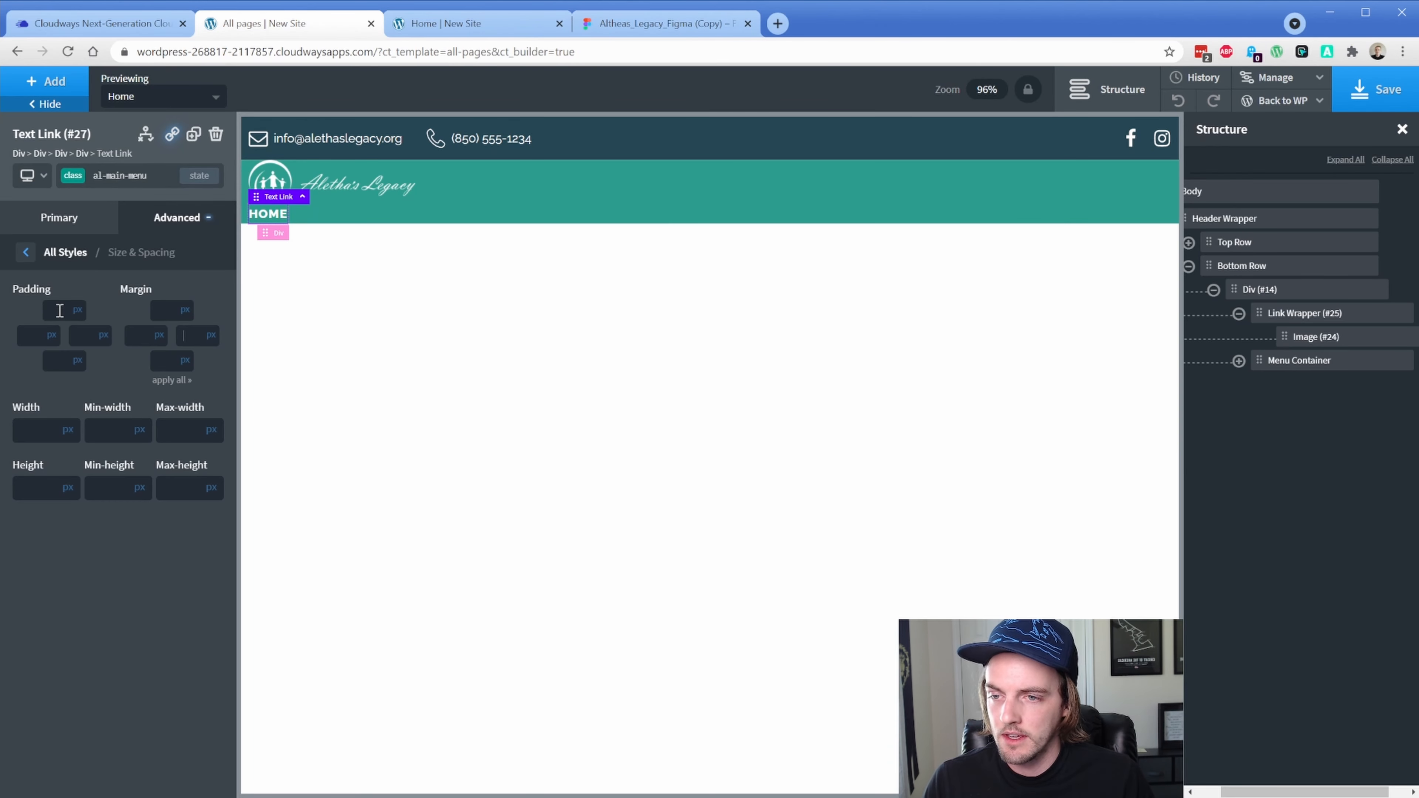
type("32")
left_click(58, 361)
type("32")
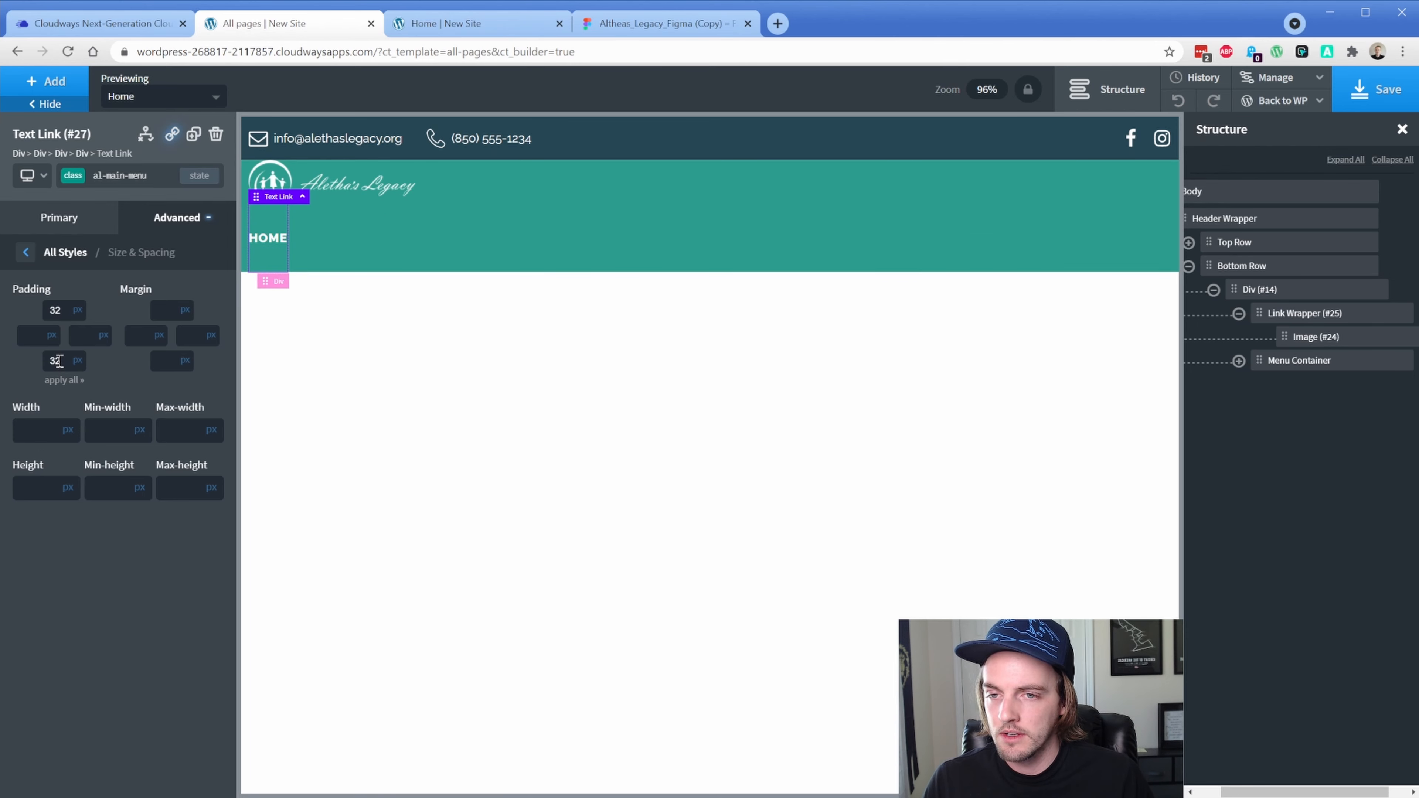
key("Tab")
type("16")
left_click(85, 335)
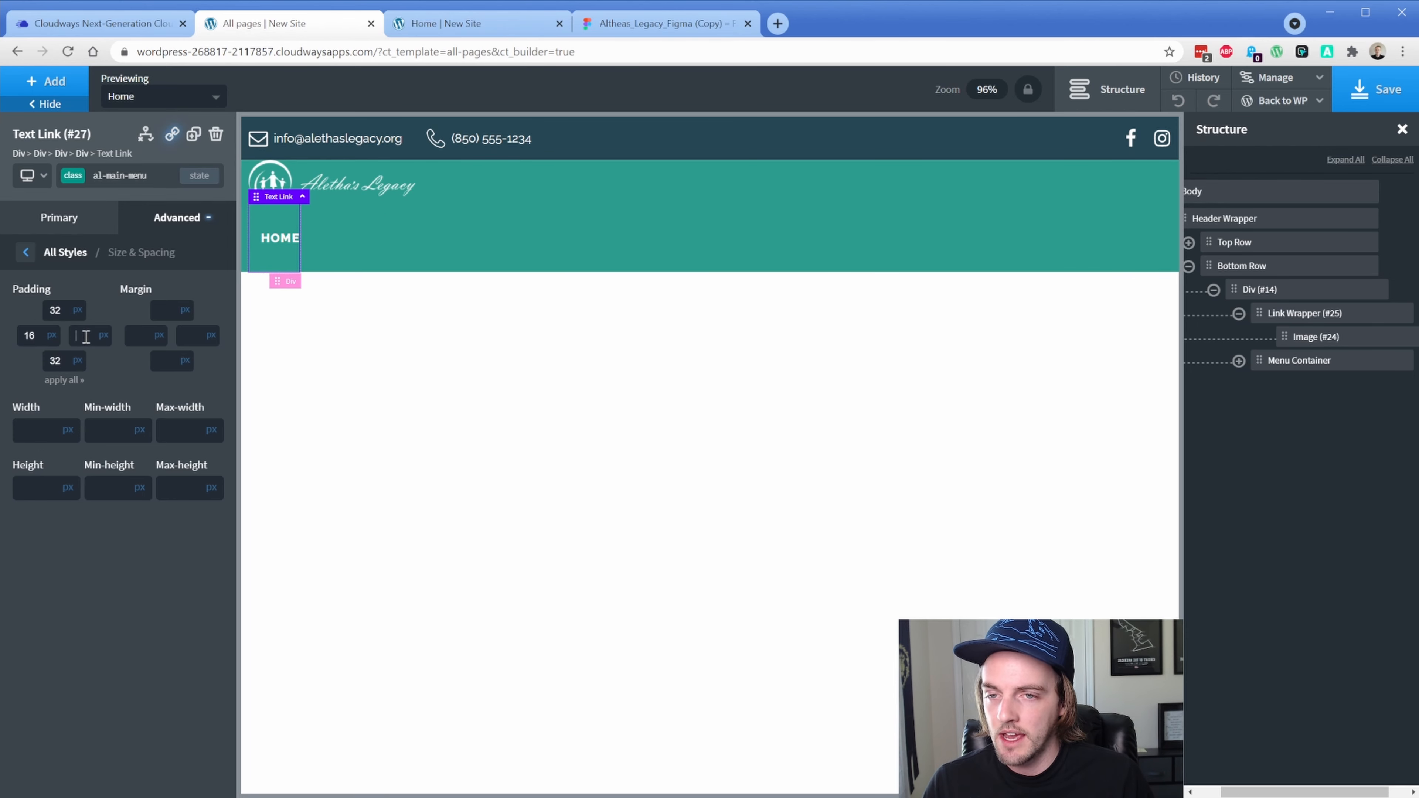
type("16")
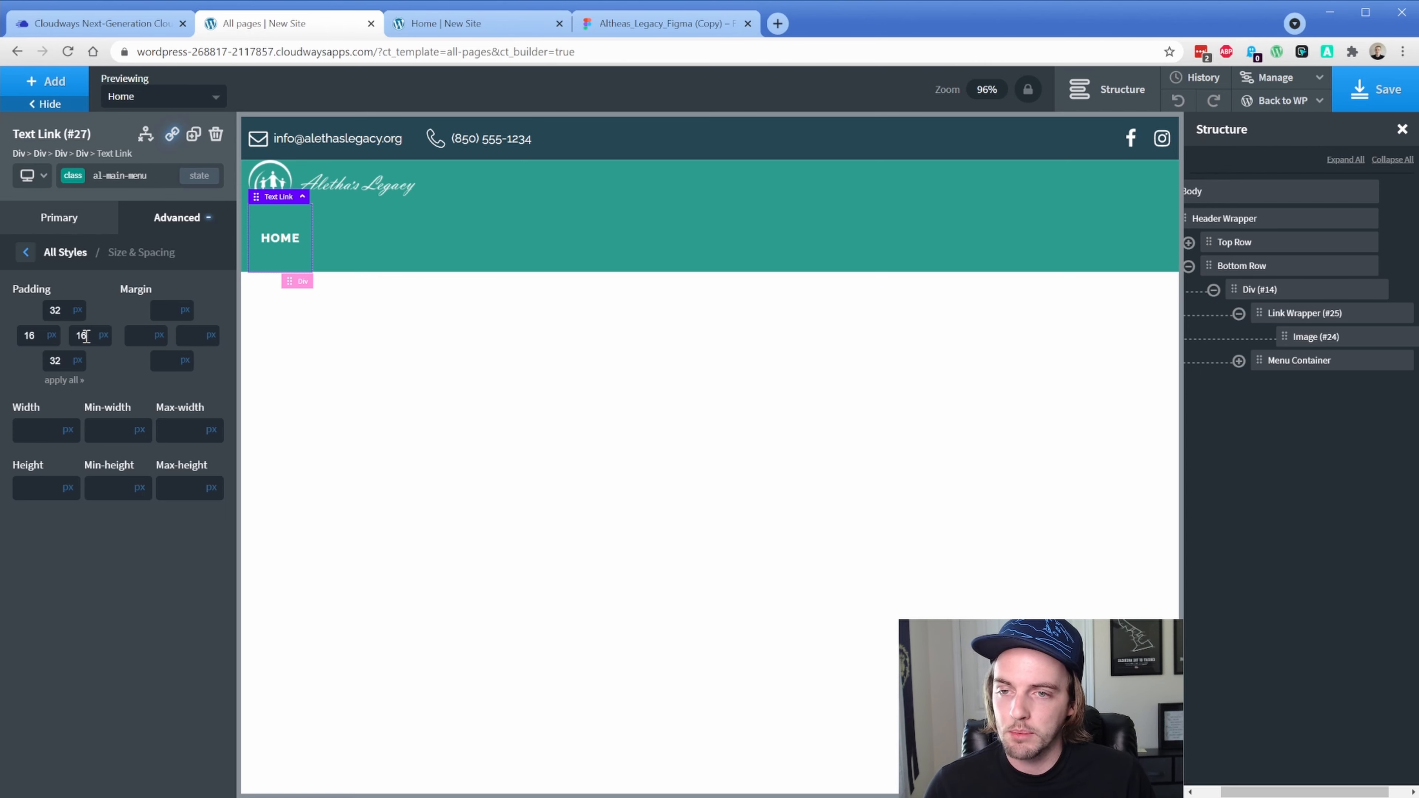
left_click(194, 137)
Duplicate the HOME link three more times
left_click(193, 136)
left_click(193, 143)
left_click(193, 143)
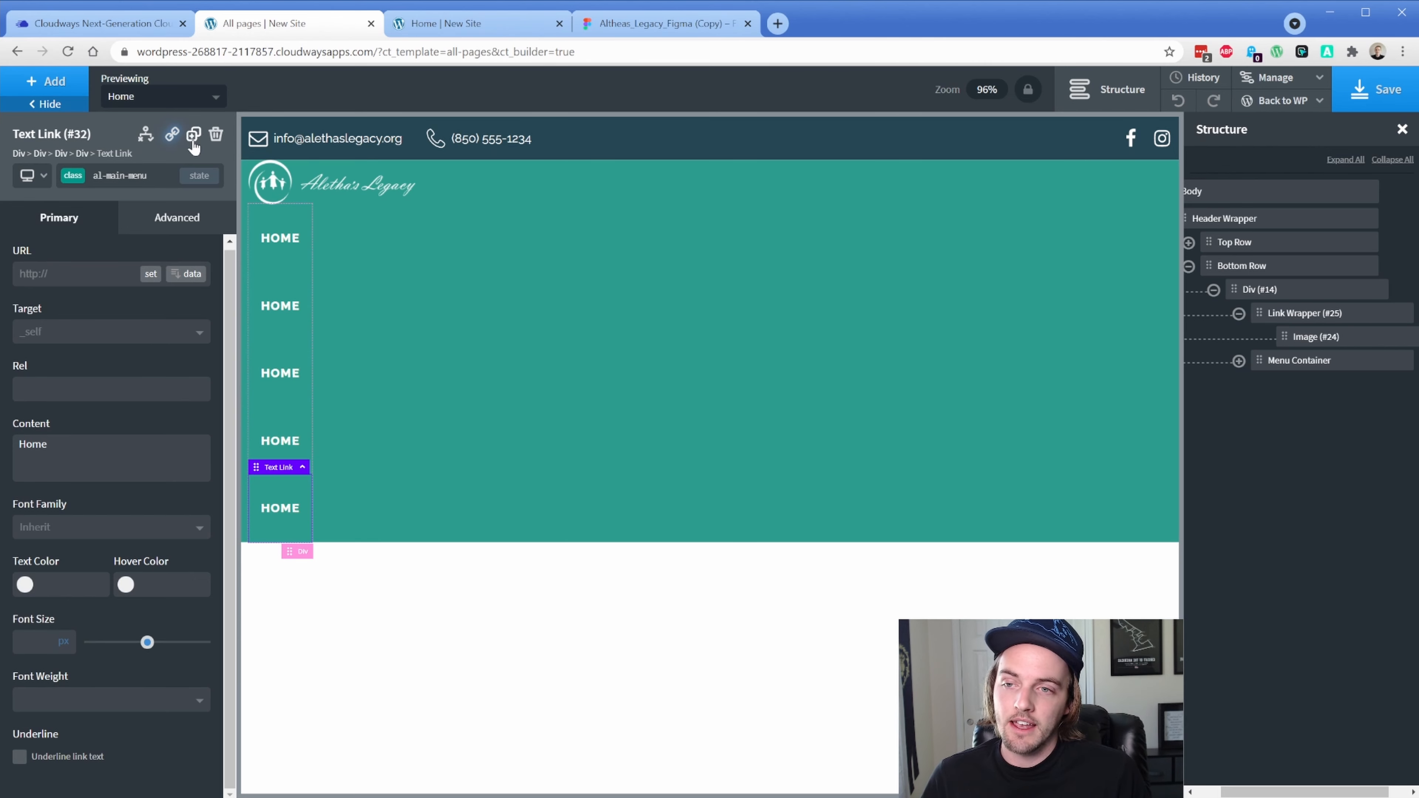
Set the Menu Container to a horizontal layout with middle alignment
left_click(1239, 362)
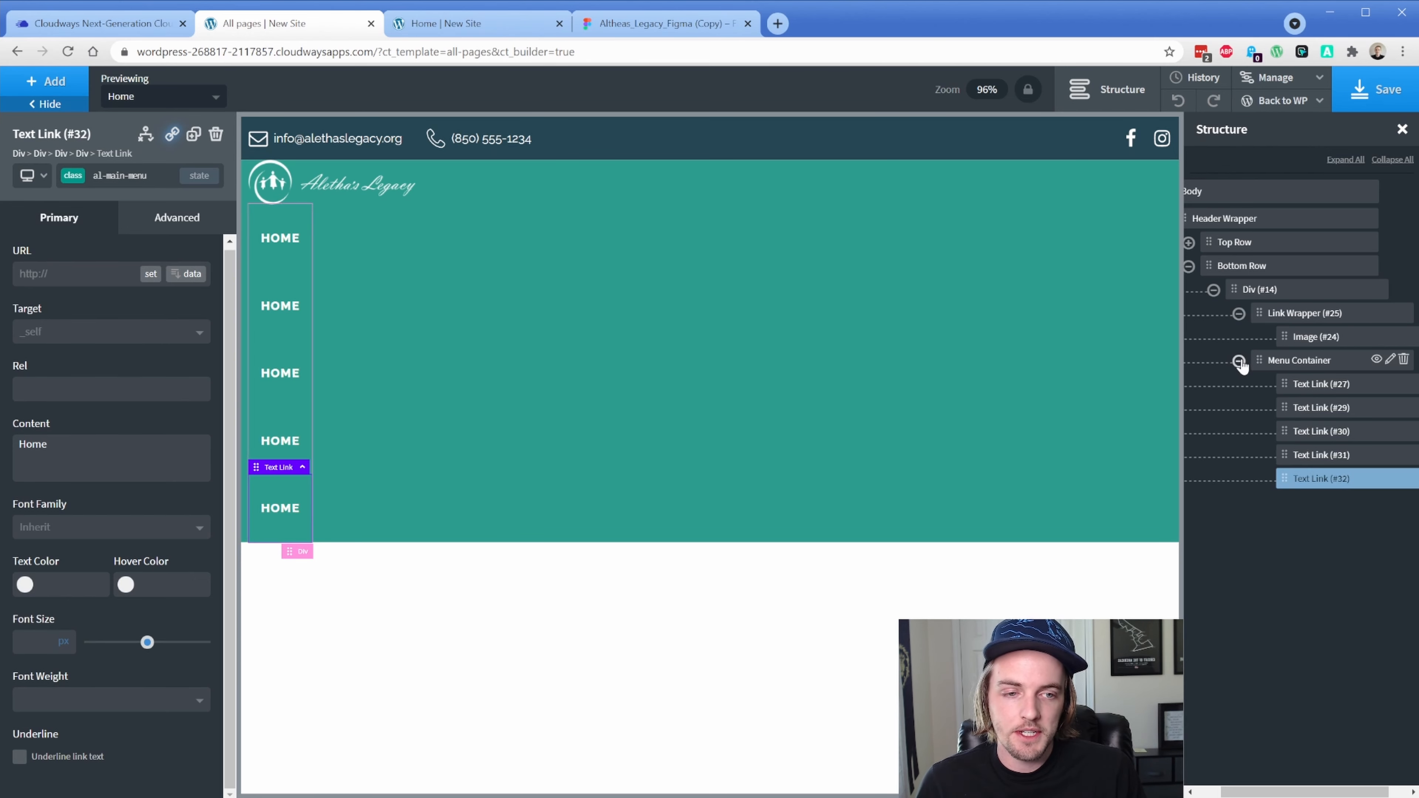
left_click(1272, 362)
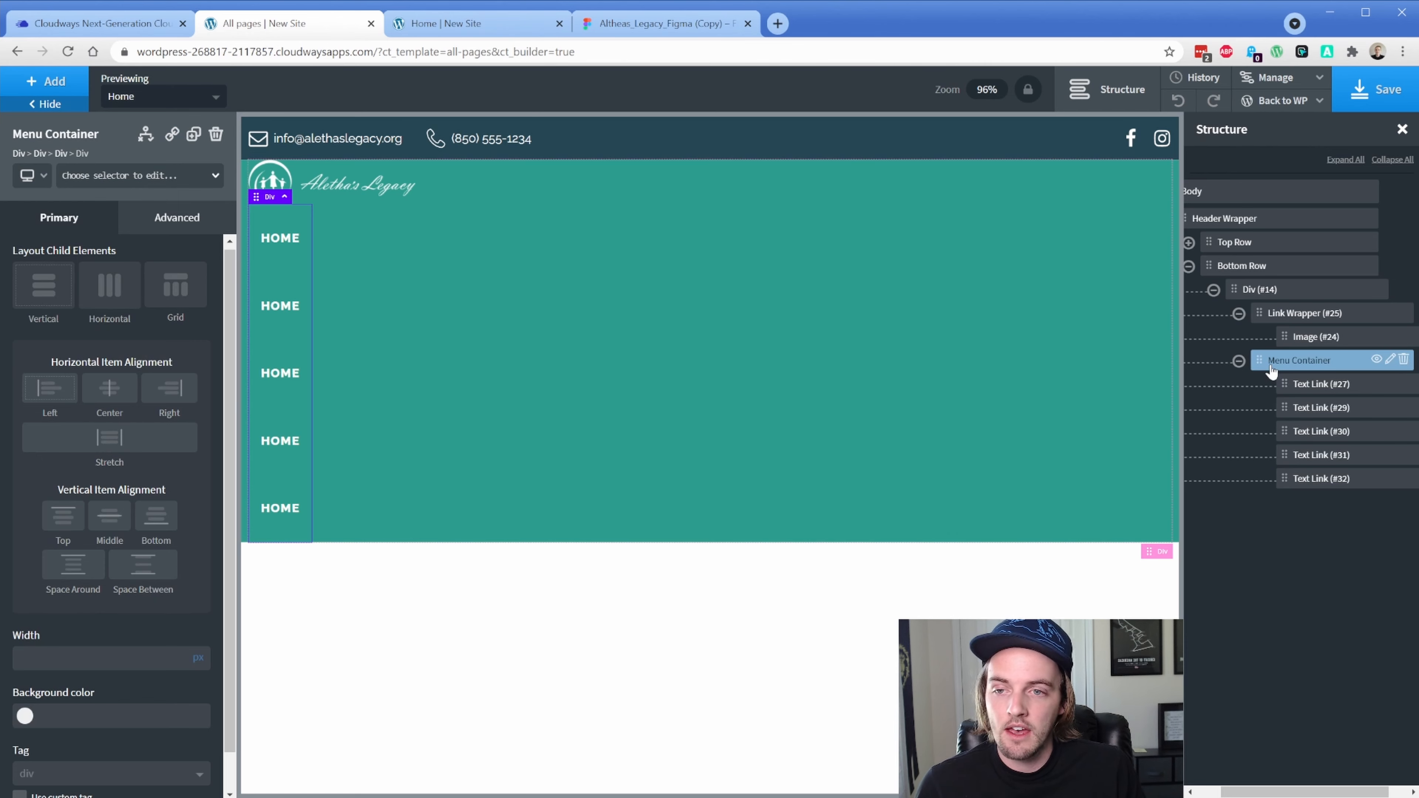
left_click(110, 295)
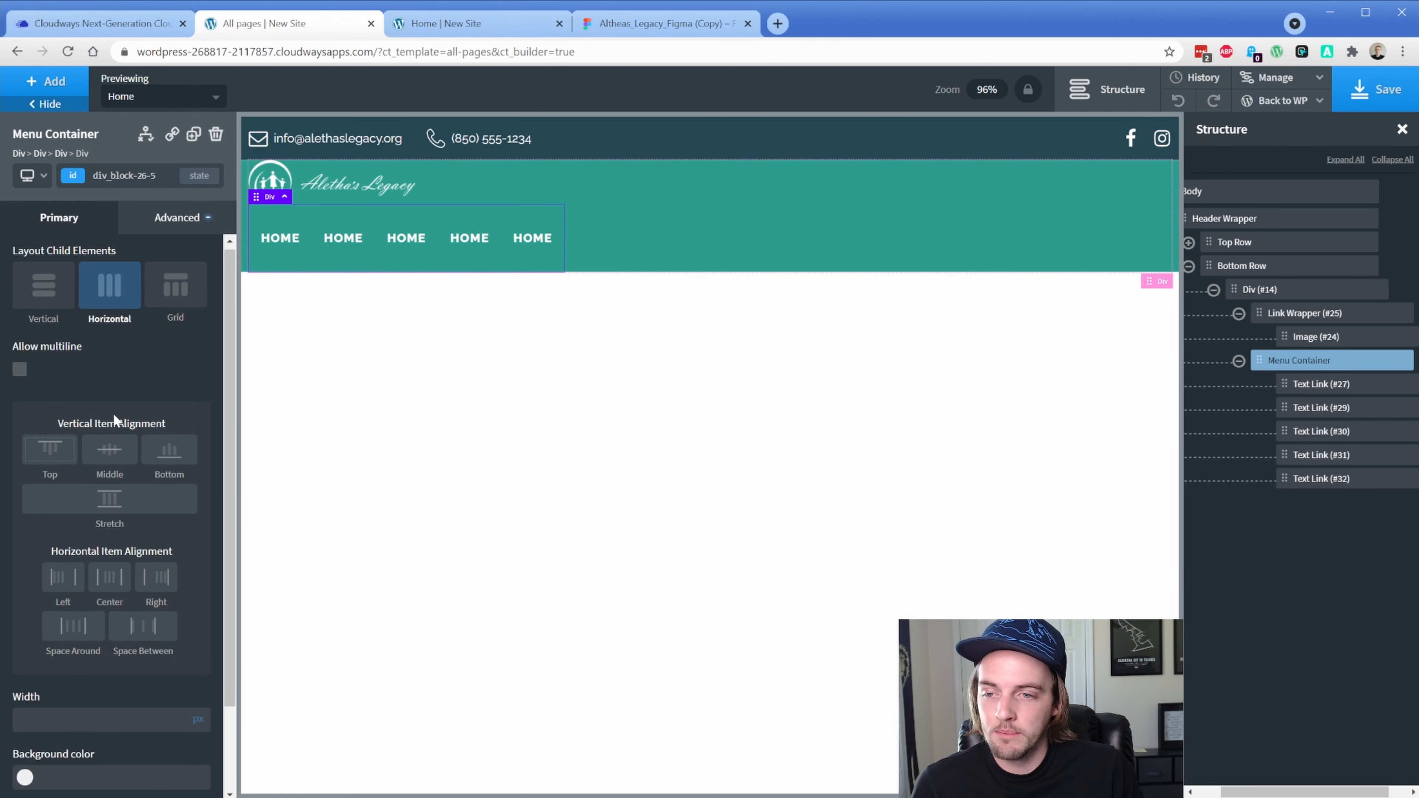
left_click(111, 447)
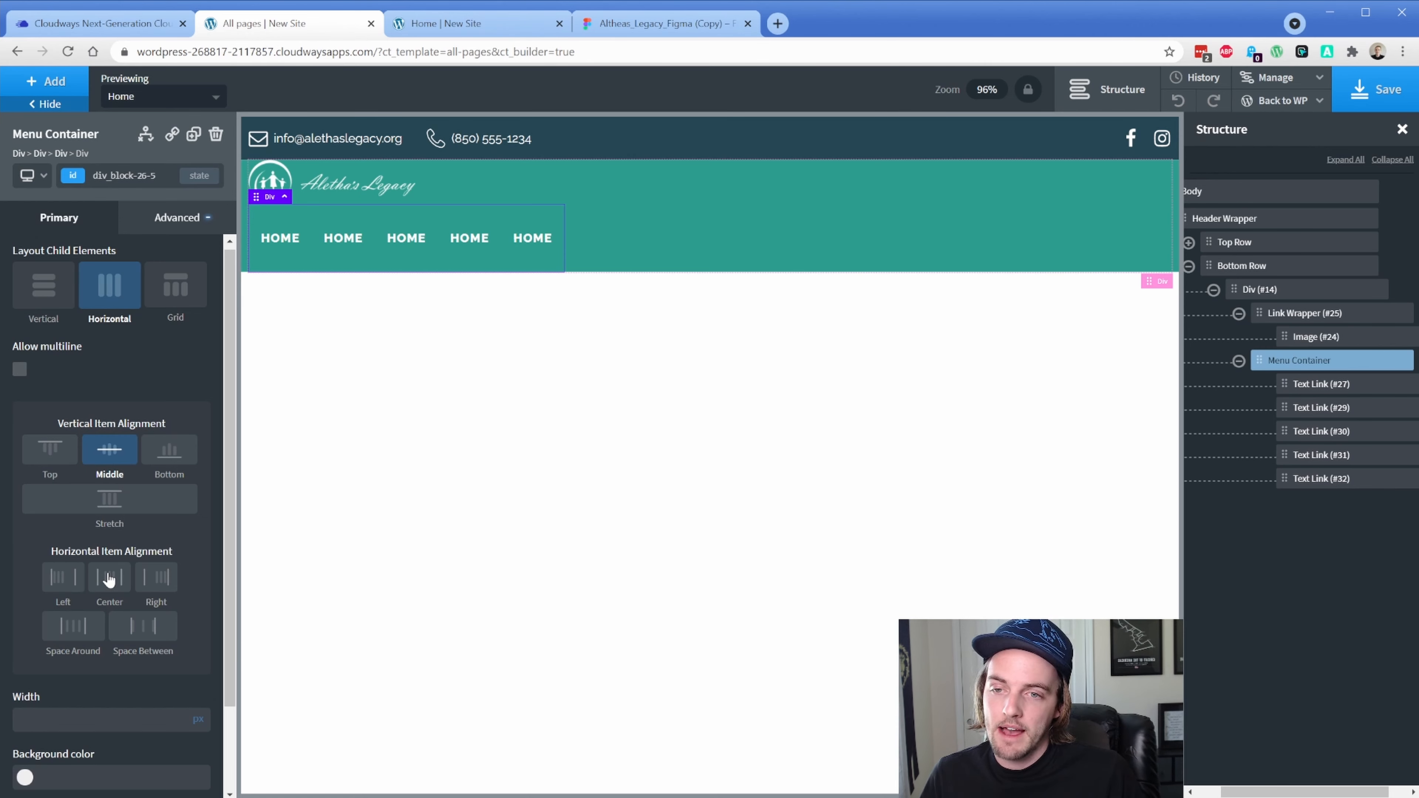
Style Div (#14) by its id as horizontal, middle-aligned, with space-between distribution
left_click(1252, 291)
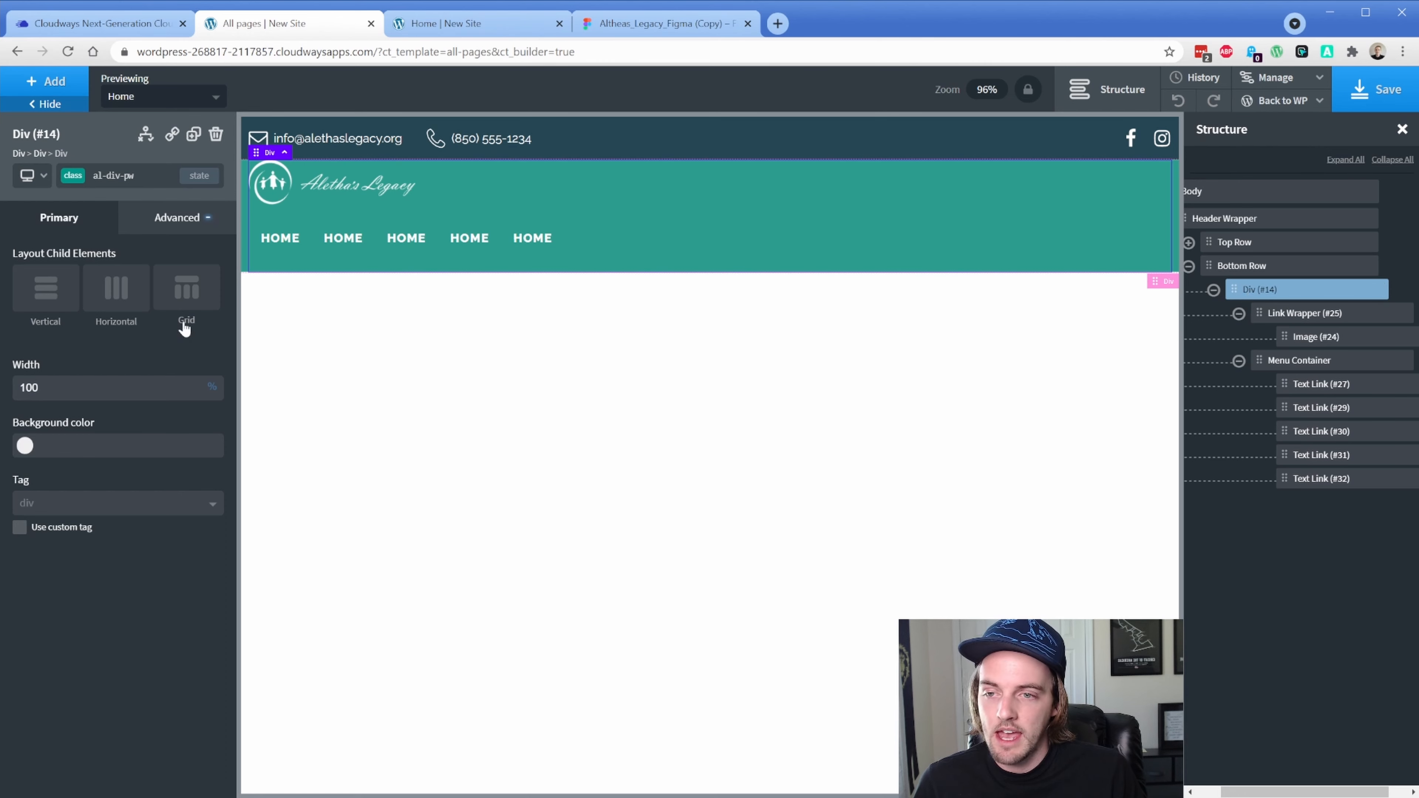
left_click(76, 182)
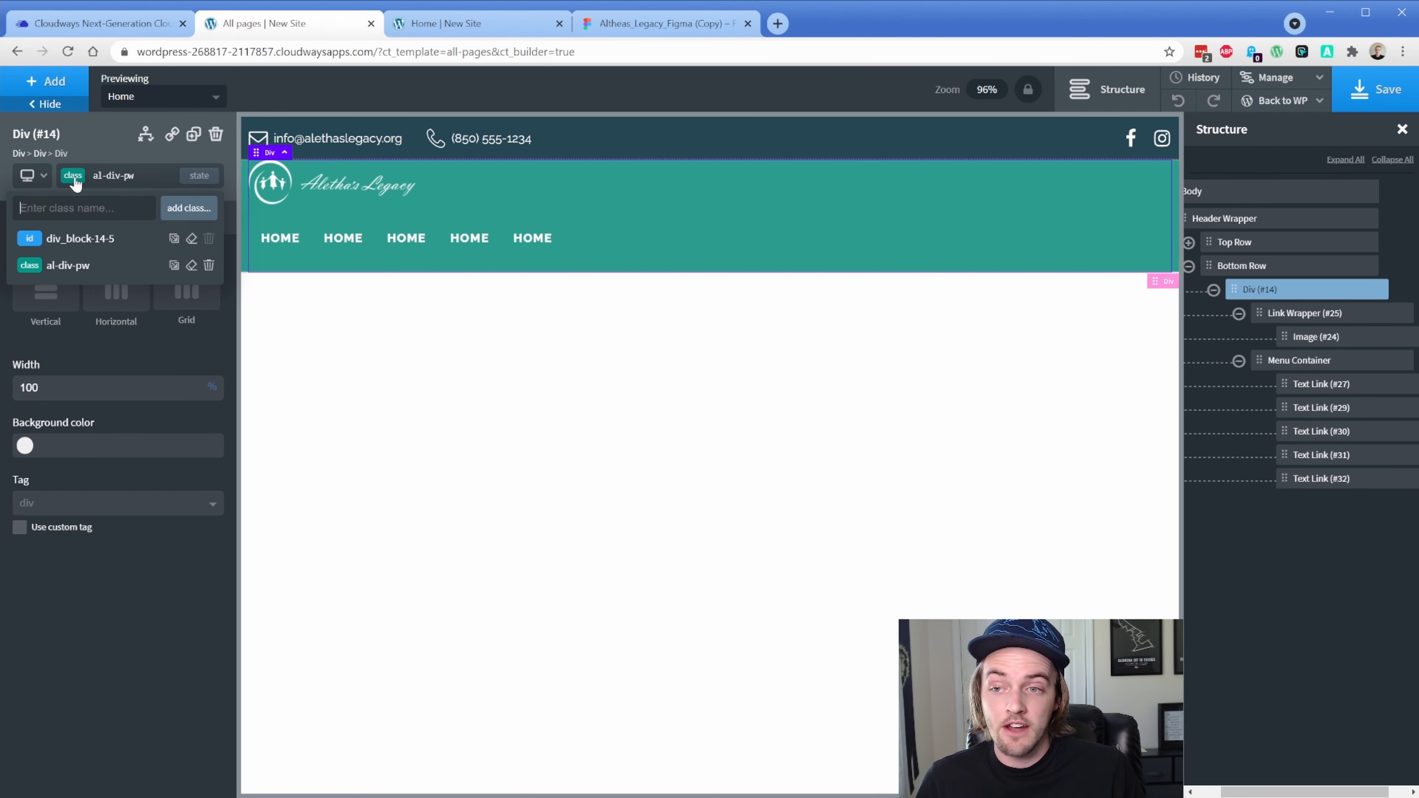
left_click(85, 241)
left_click(111, 307)
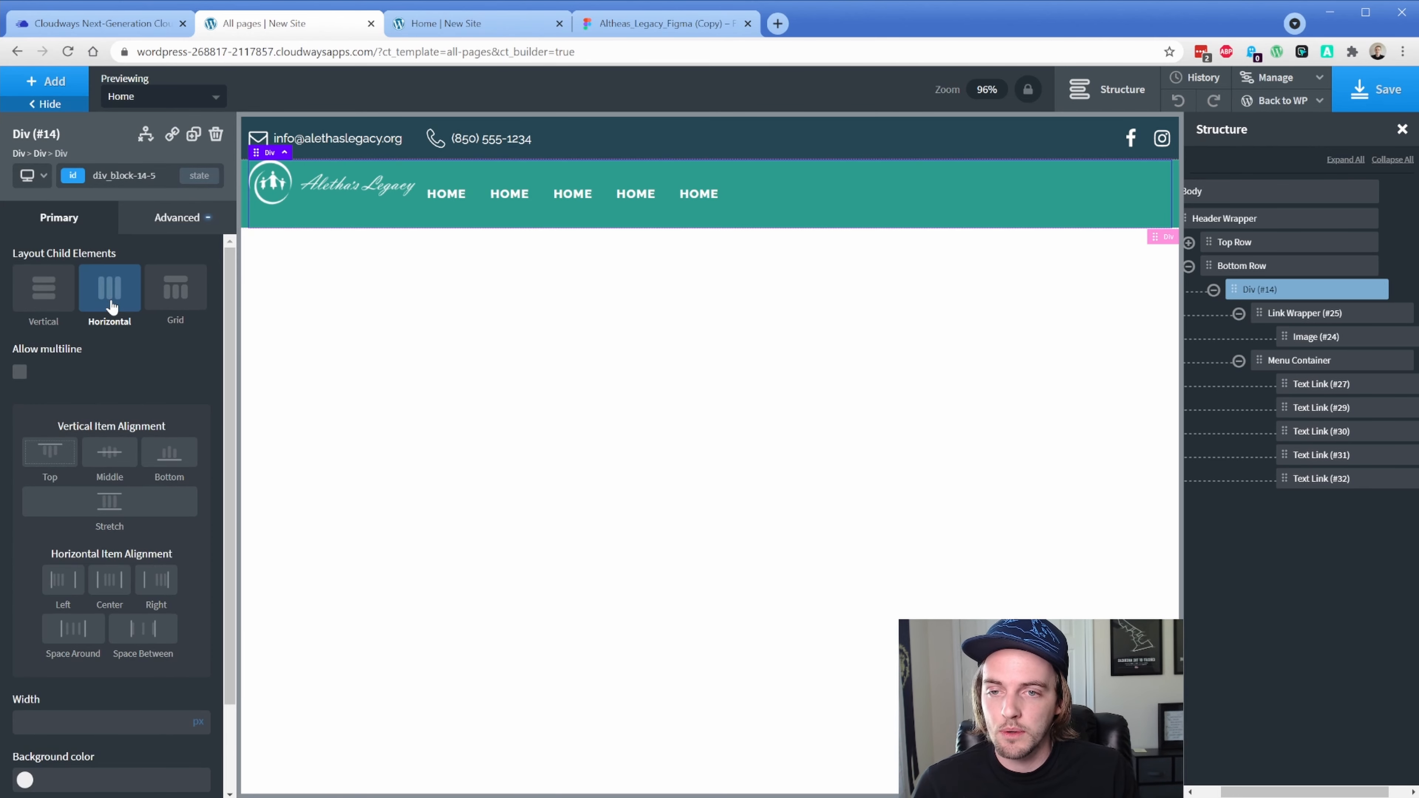
left_click(113, 456)
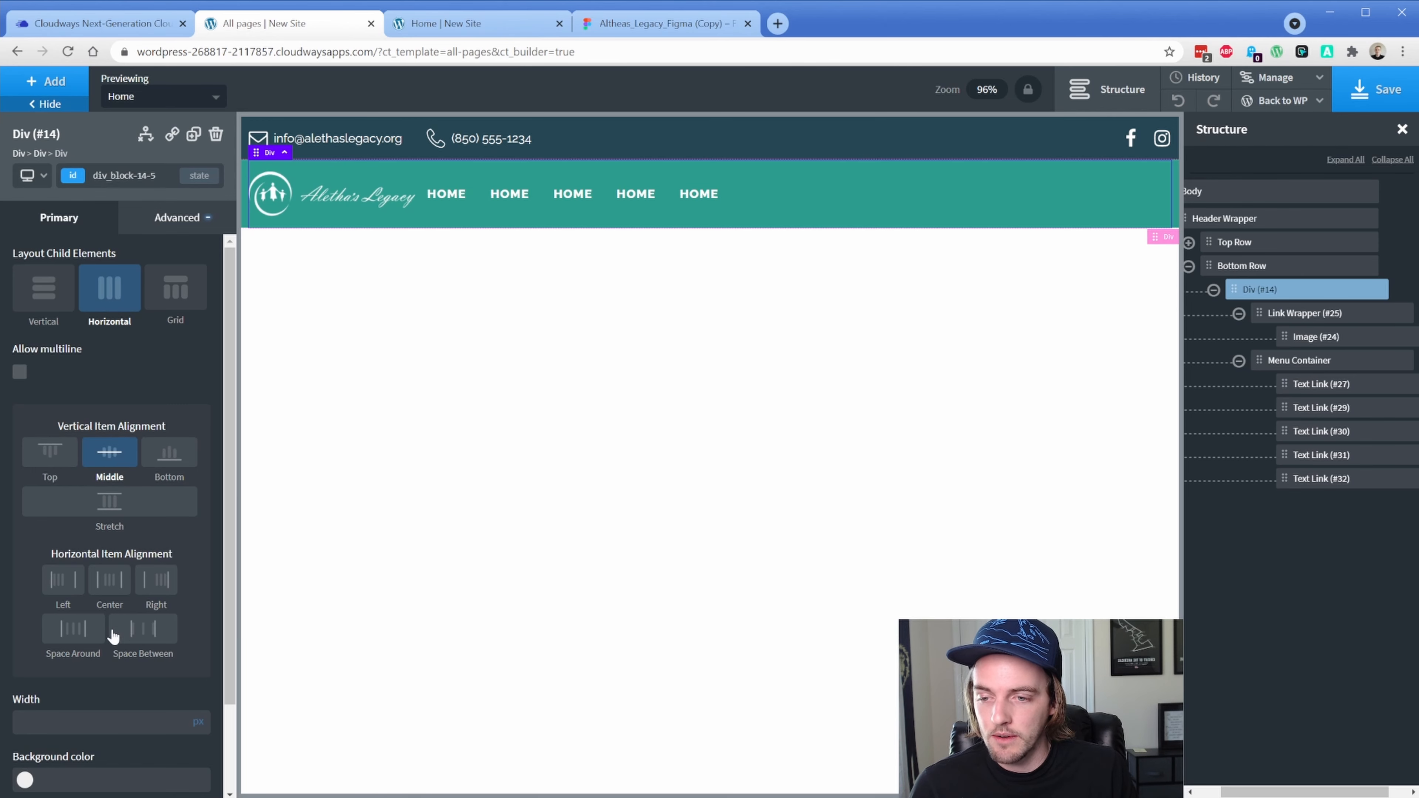
left_click(137, 637)
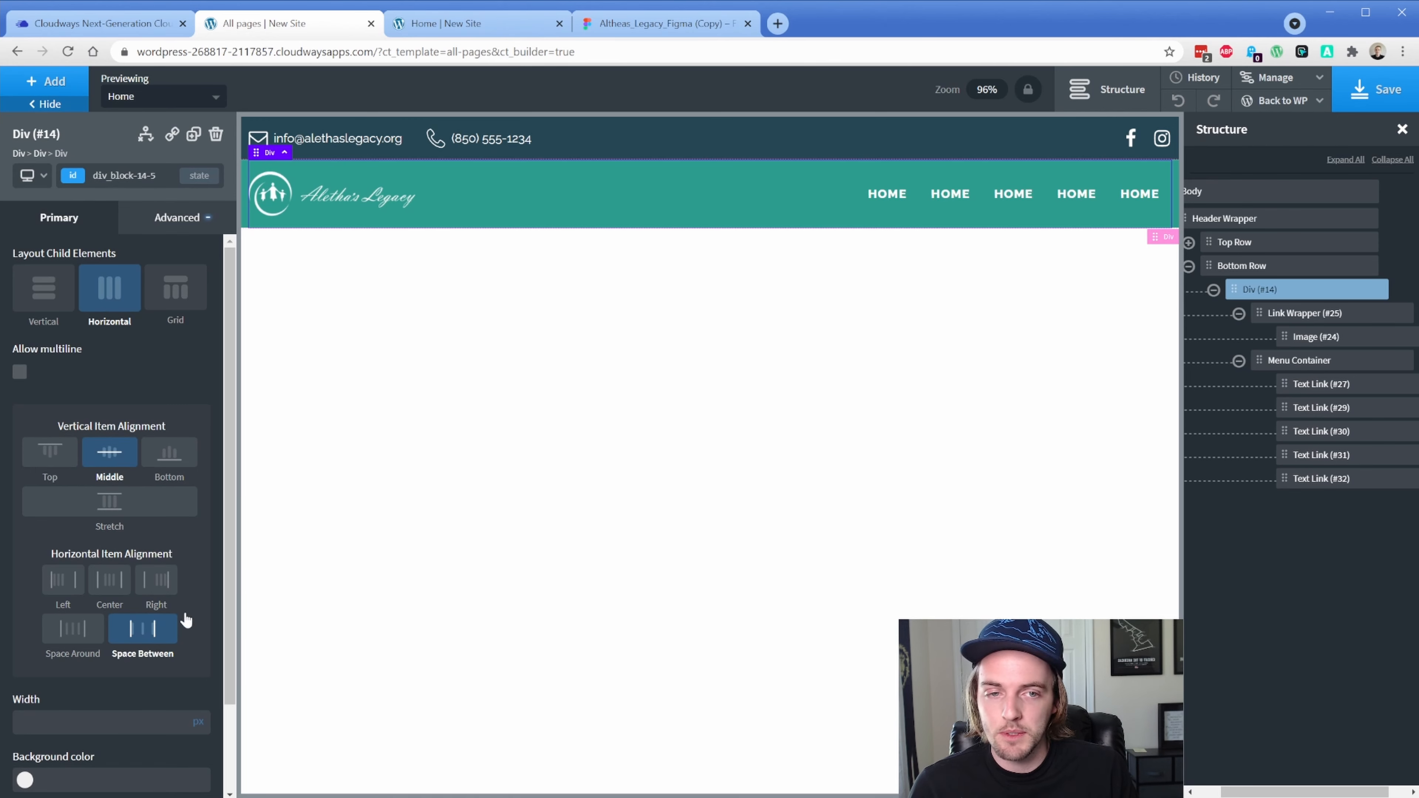
left_click(890, 204)
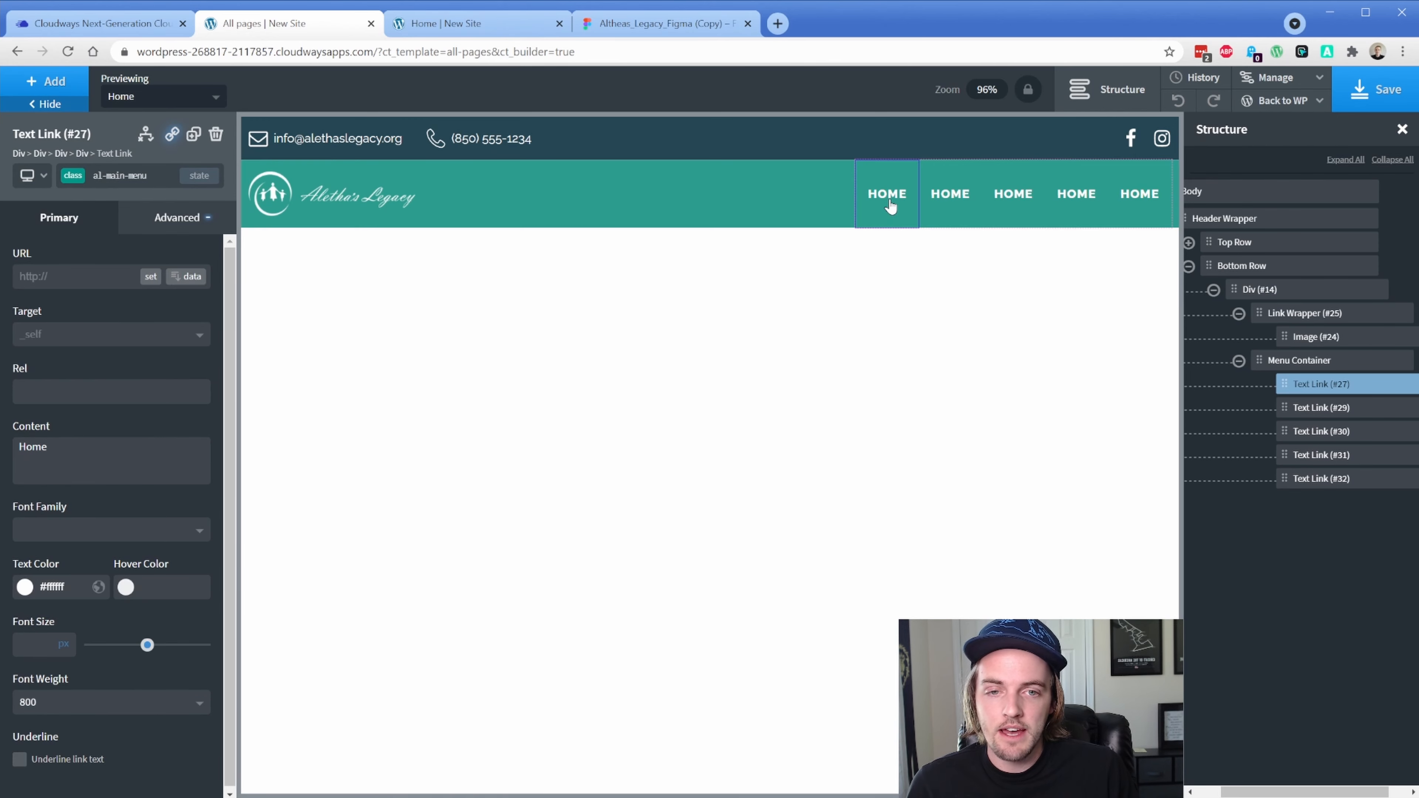
Link the first menu item to the Home page and the second to About Us
left_click(151, 276)
left_click(581, 495)
left_click(866, 611)
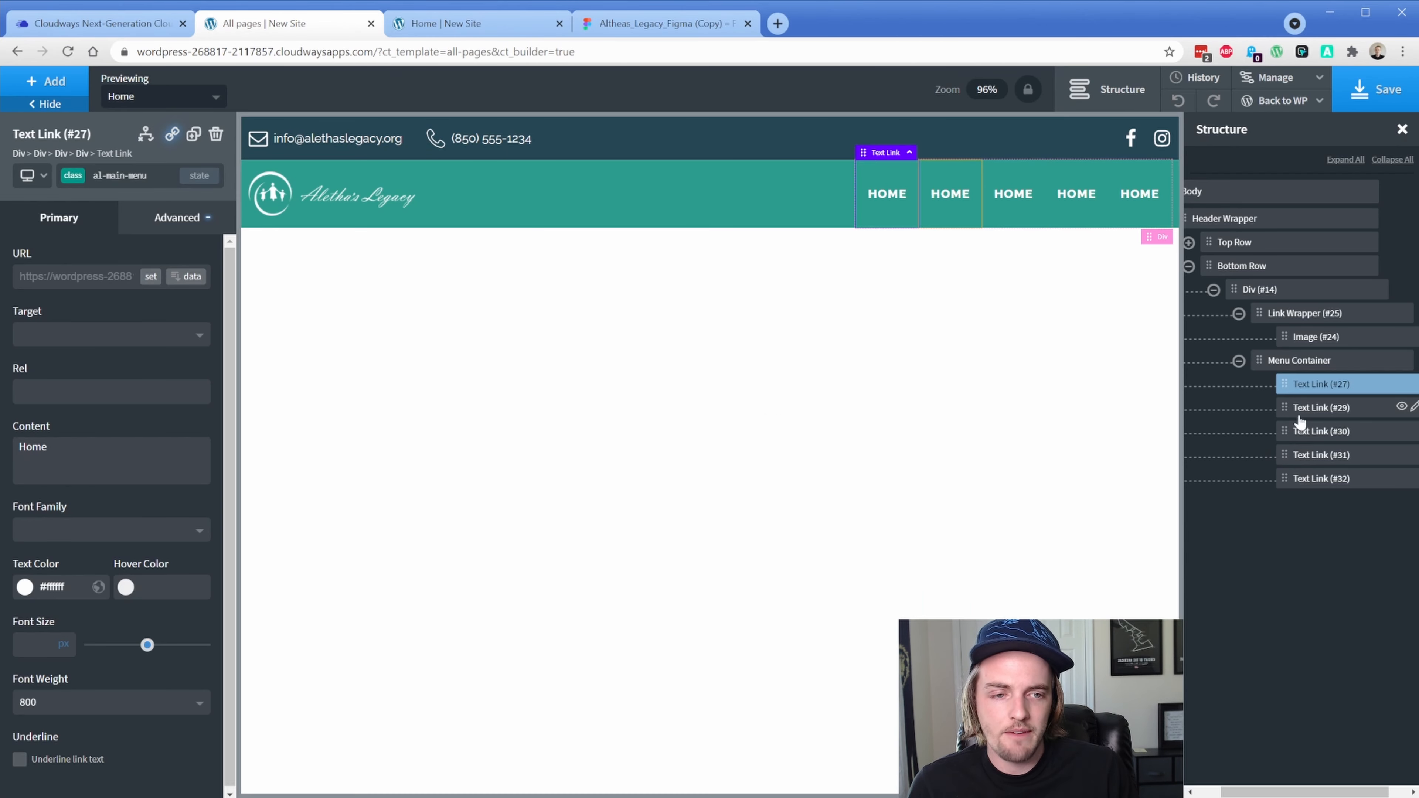
left_click(1300, 411)
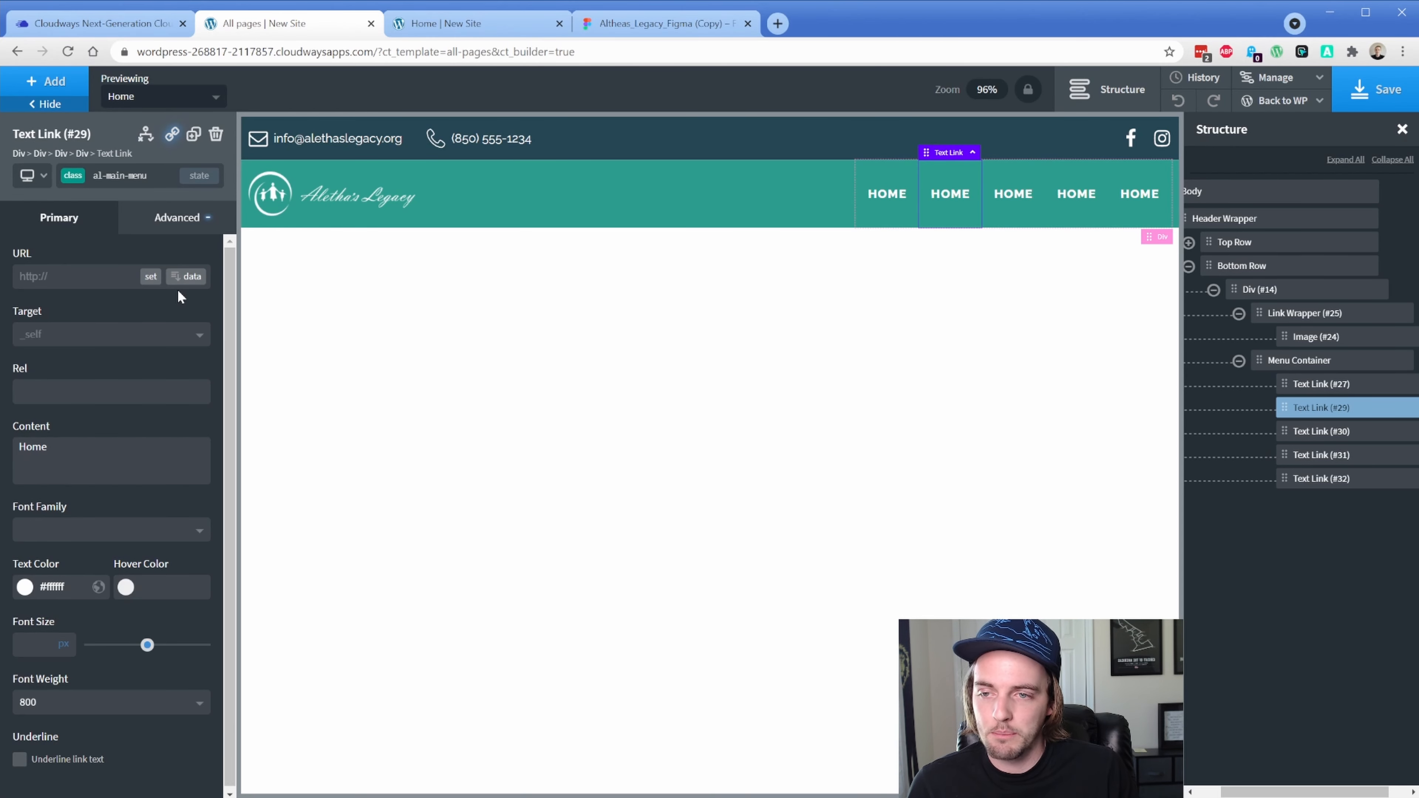
left_click(156, 283)
left_click(565, 436)
left_click(866, 611)
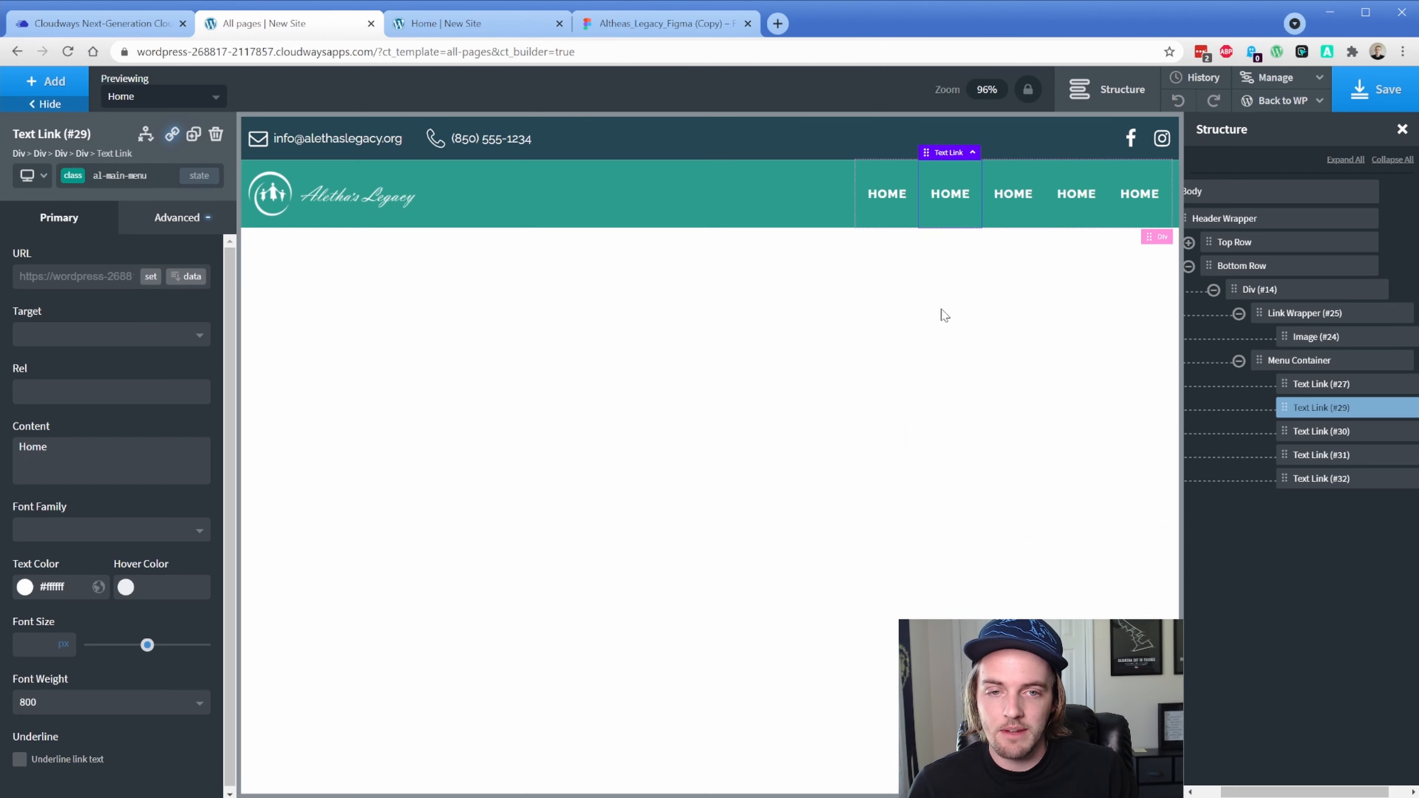
Relabel the second and last links as ABOUT US and CONTACT, checking the live header
double_click(949, 195)
type("about us")
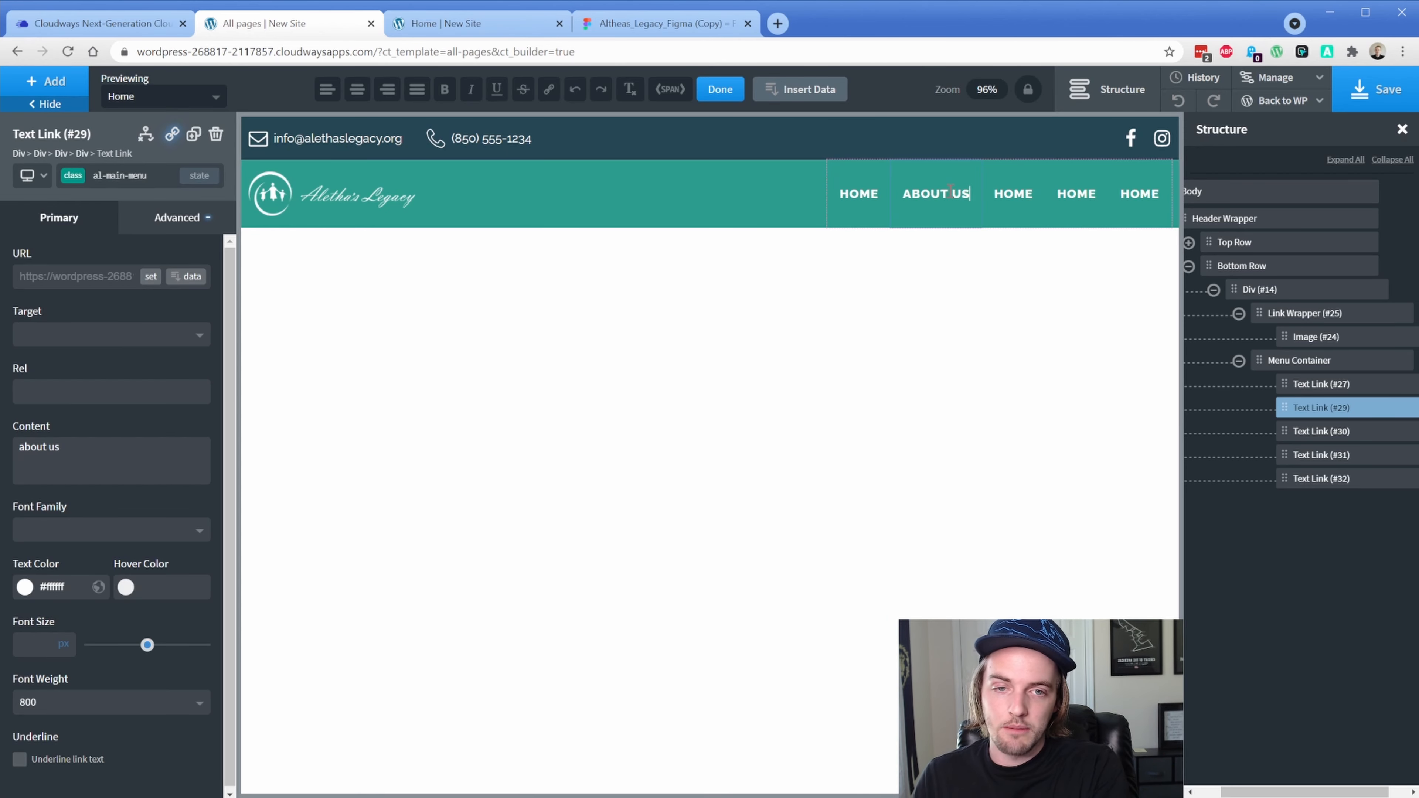
double_click(1140, 193)
type("contac")
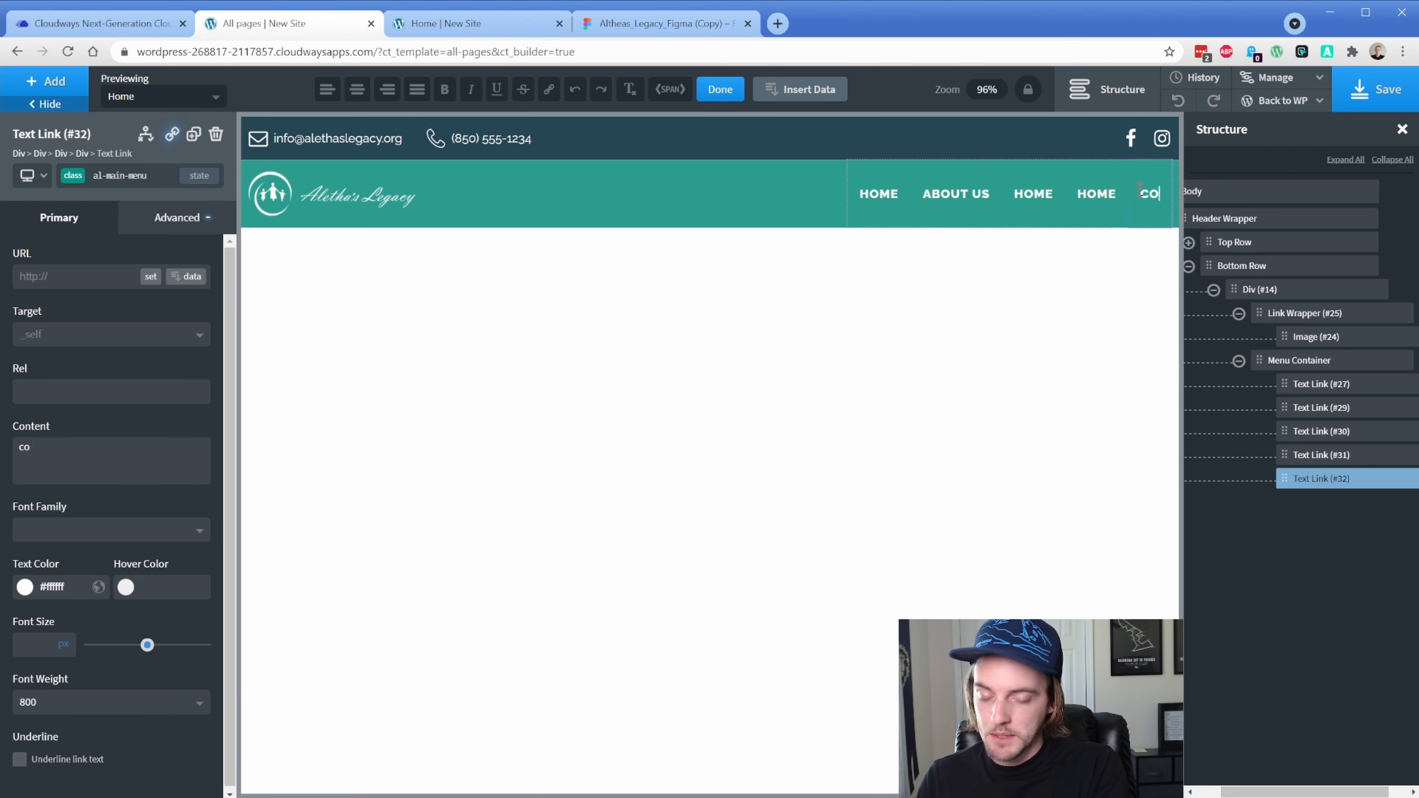
type("t")
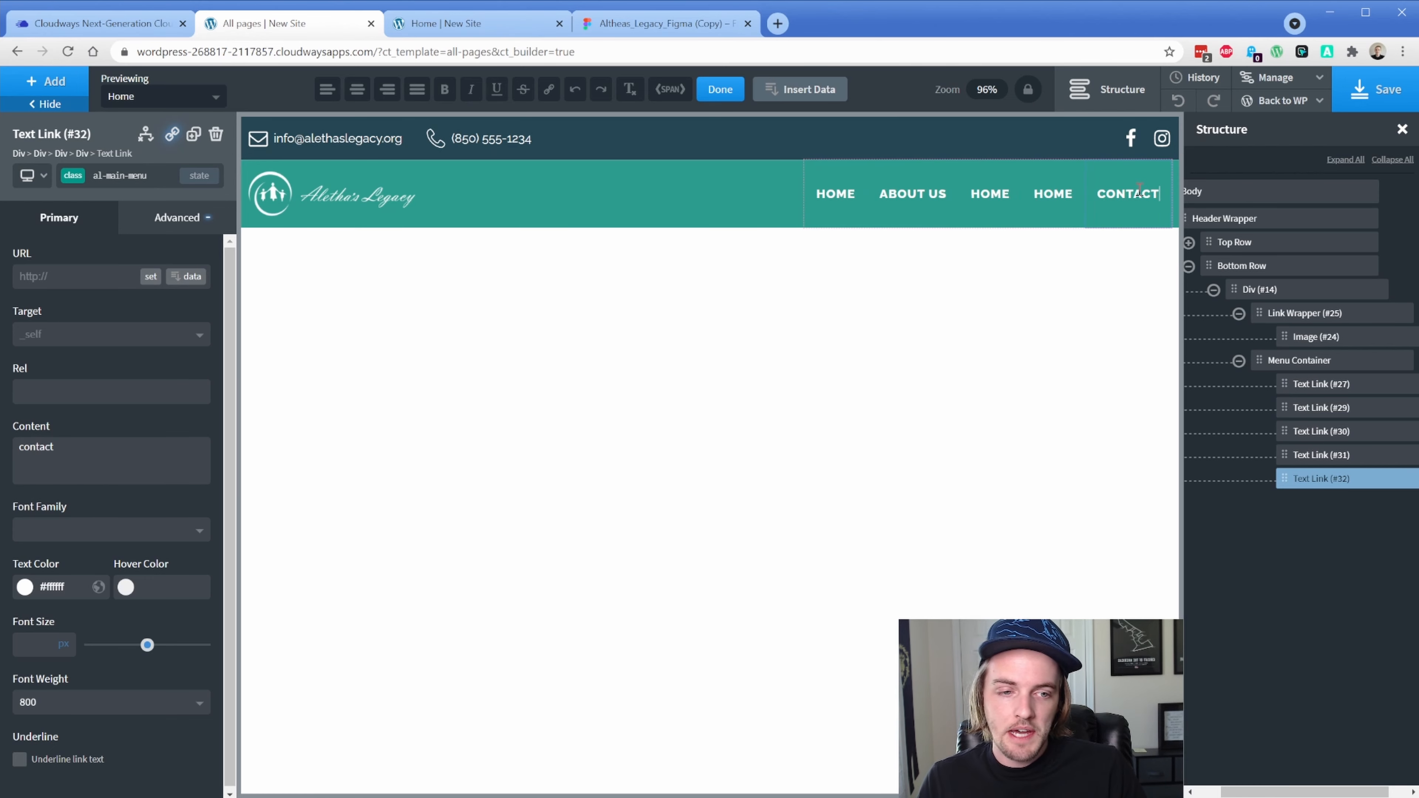
left_click(150, 276)
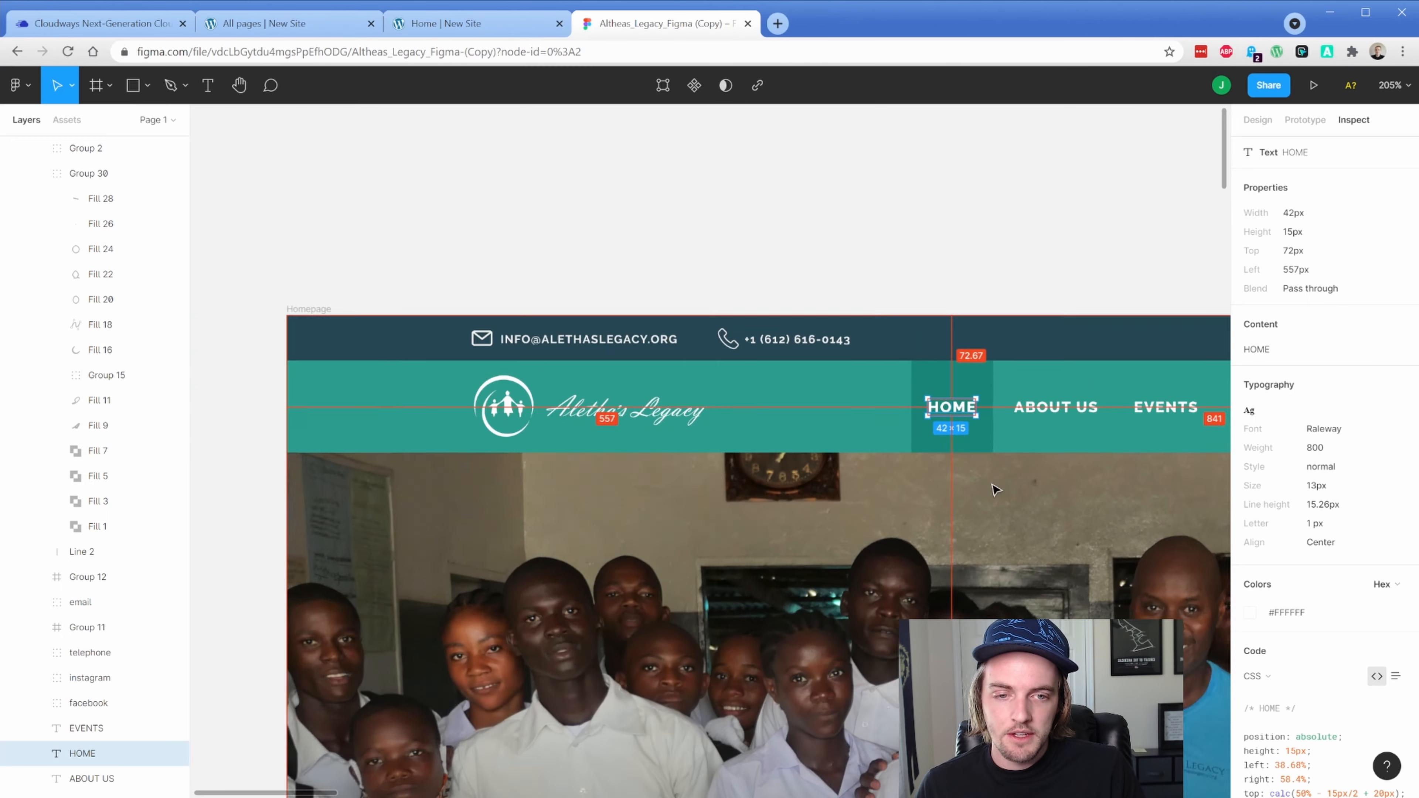
scroll(994, 490, "down", 2)
left_click_drag(995, 489, 446, 433)
left_click(452, 25)
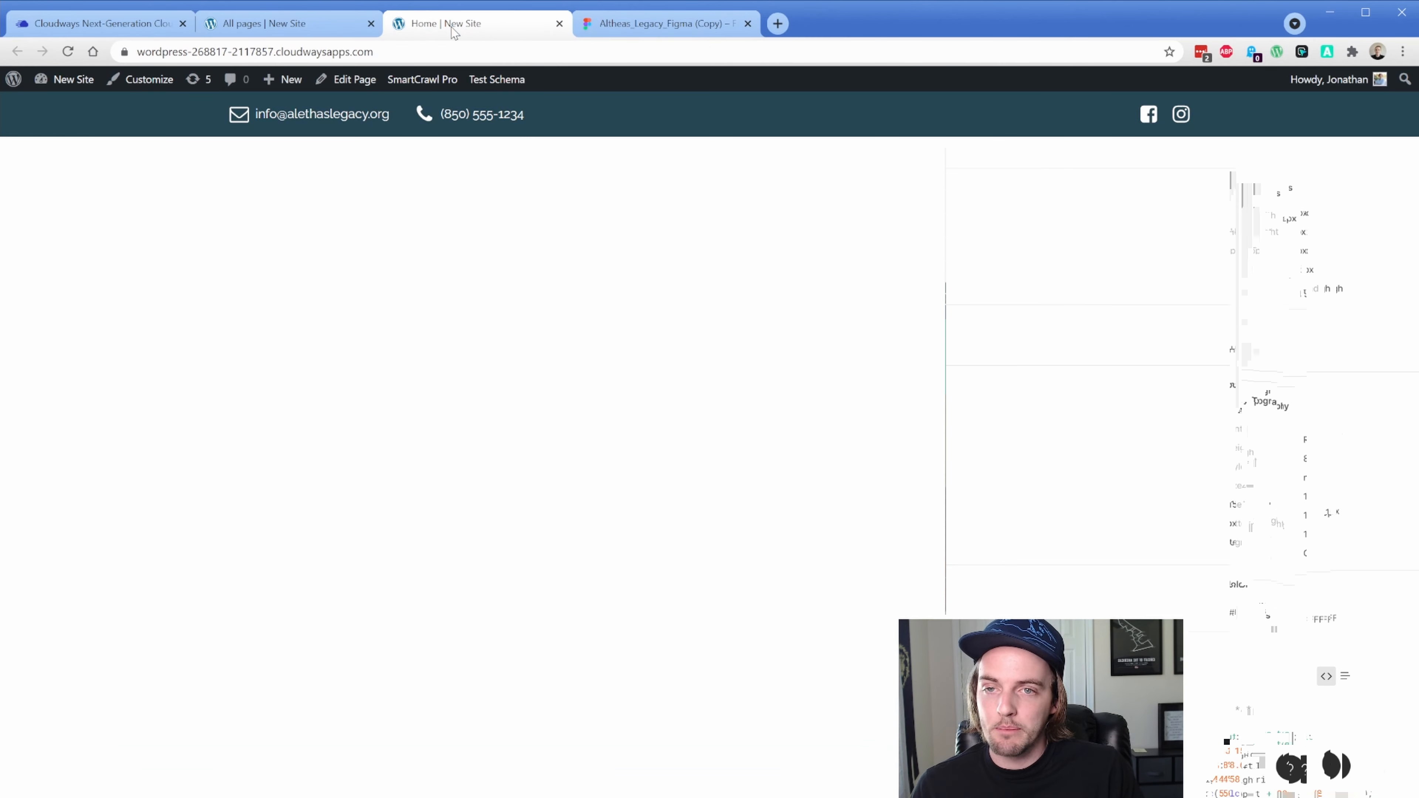
left_click(366, 24)
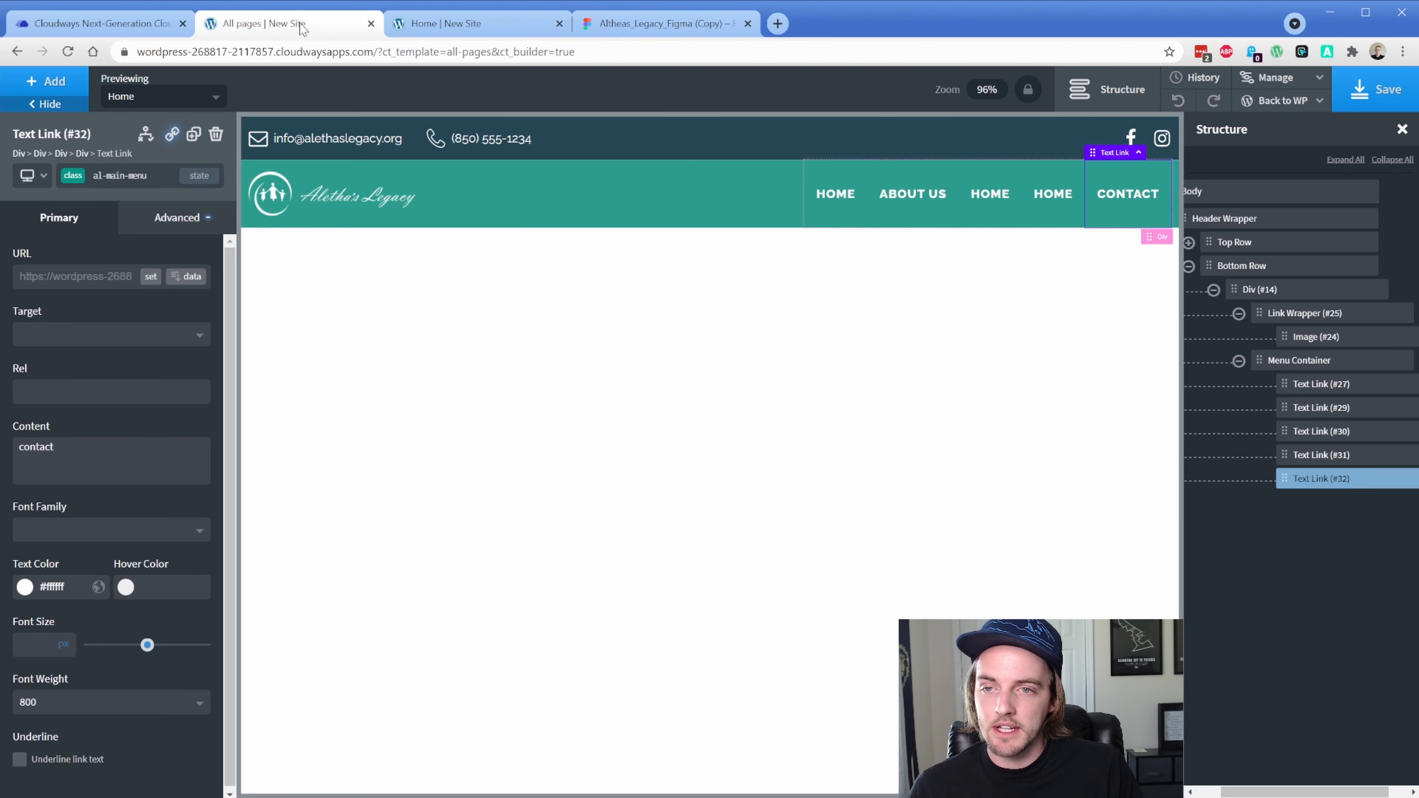
Rename links to EVENTS and GALLERY, duplicate GALLERY as PROJECTS, and save
double_click(982, 202)
type("EVENTS")
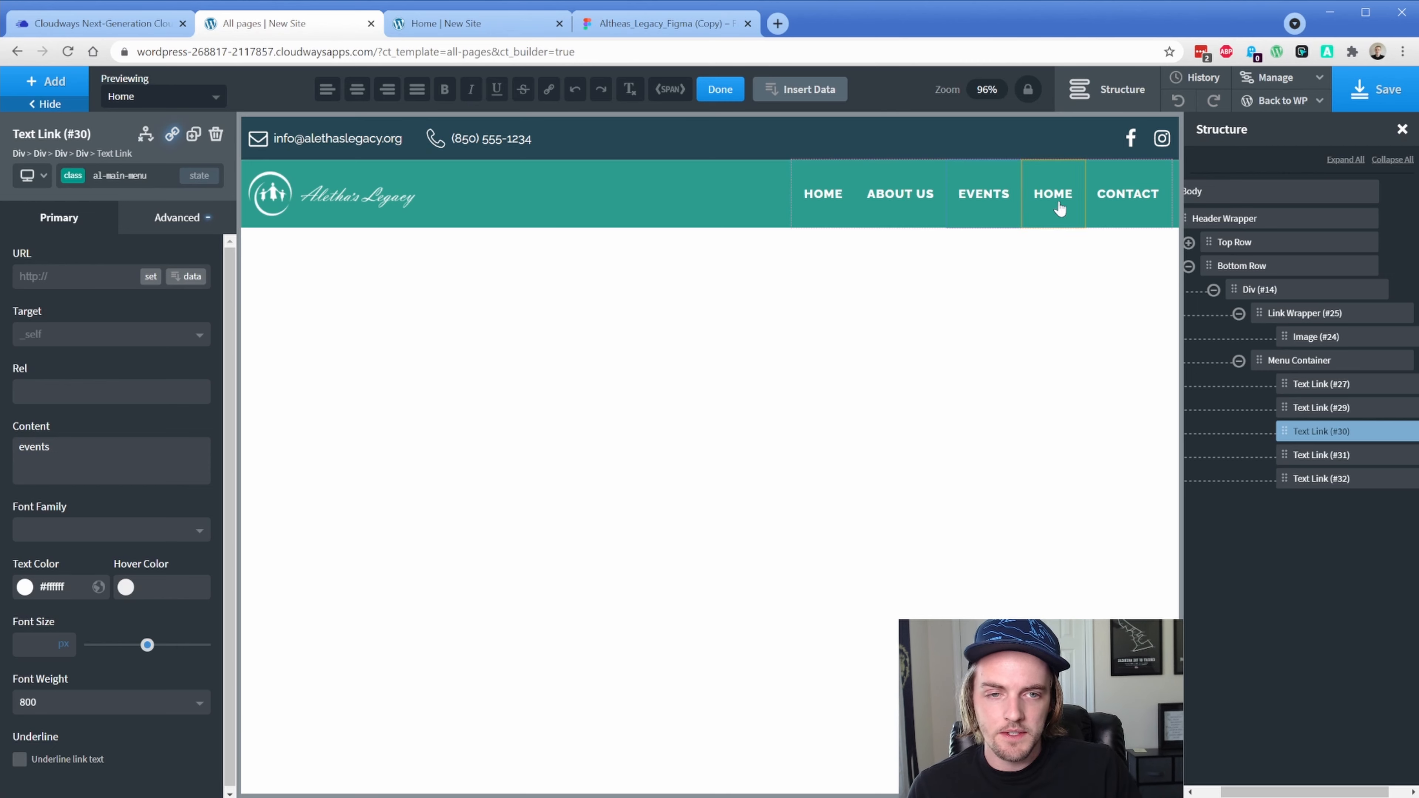
double_click(1060, 202)
type("gallery")
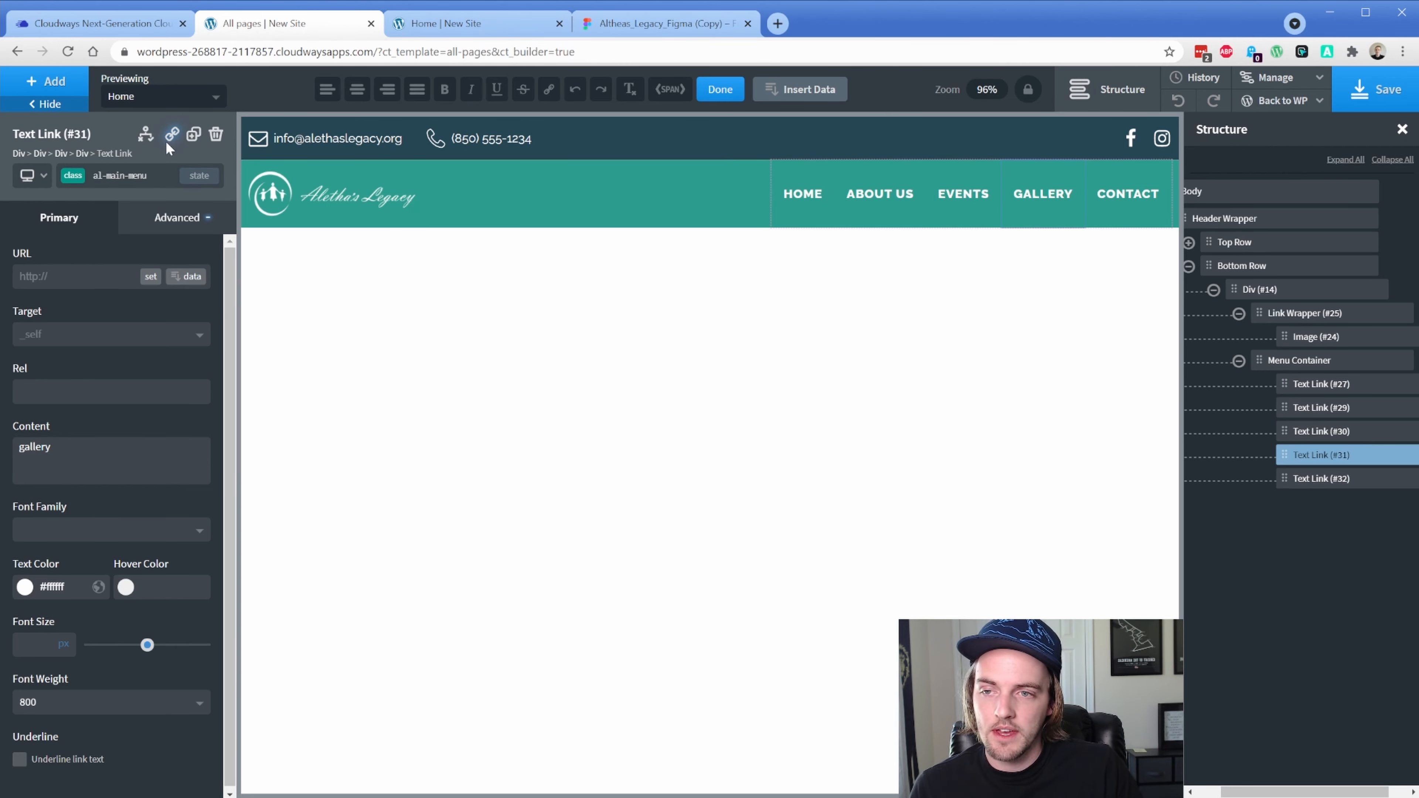
key("ctrl+d")
double_click(1045, 197)
type("proje")
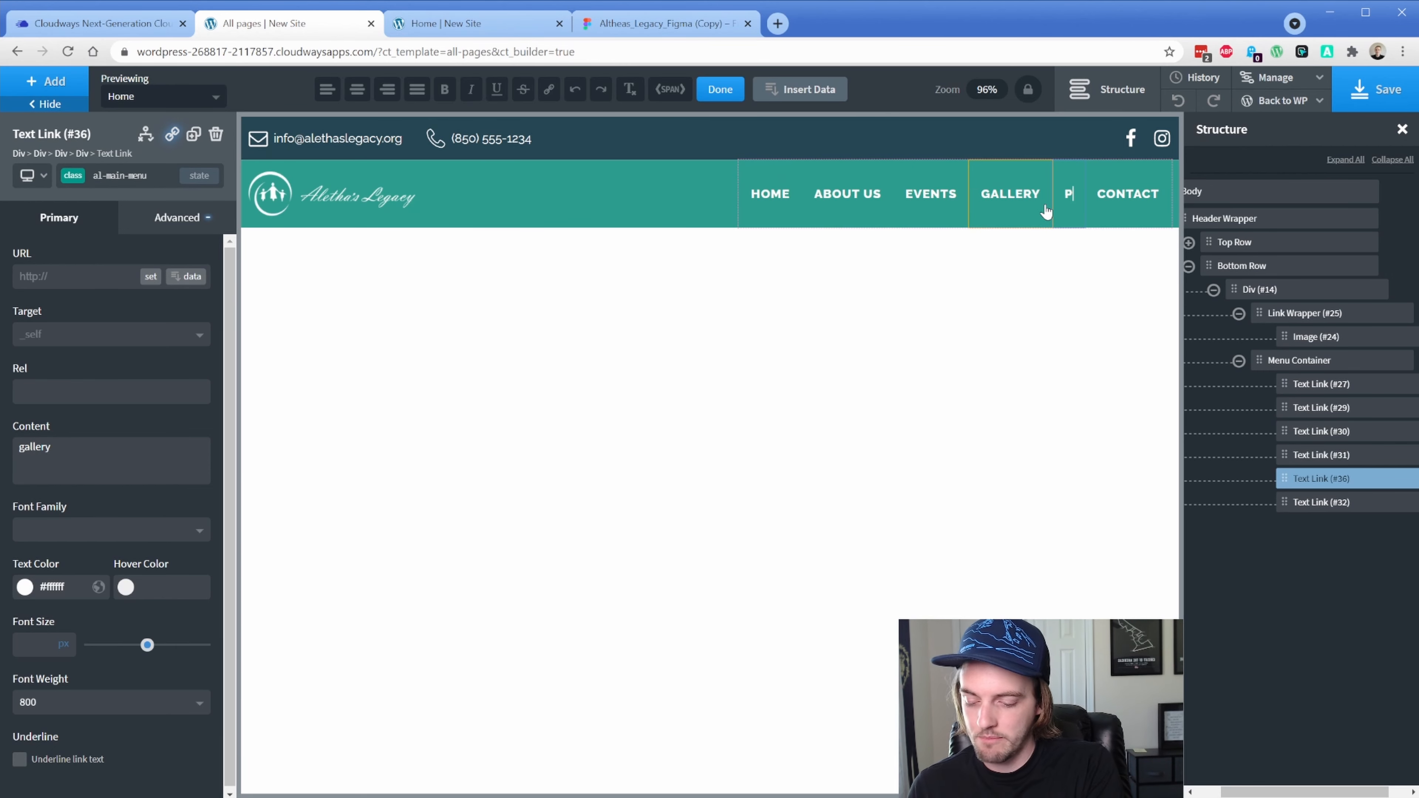
type("cts")
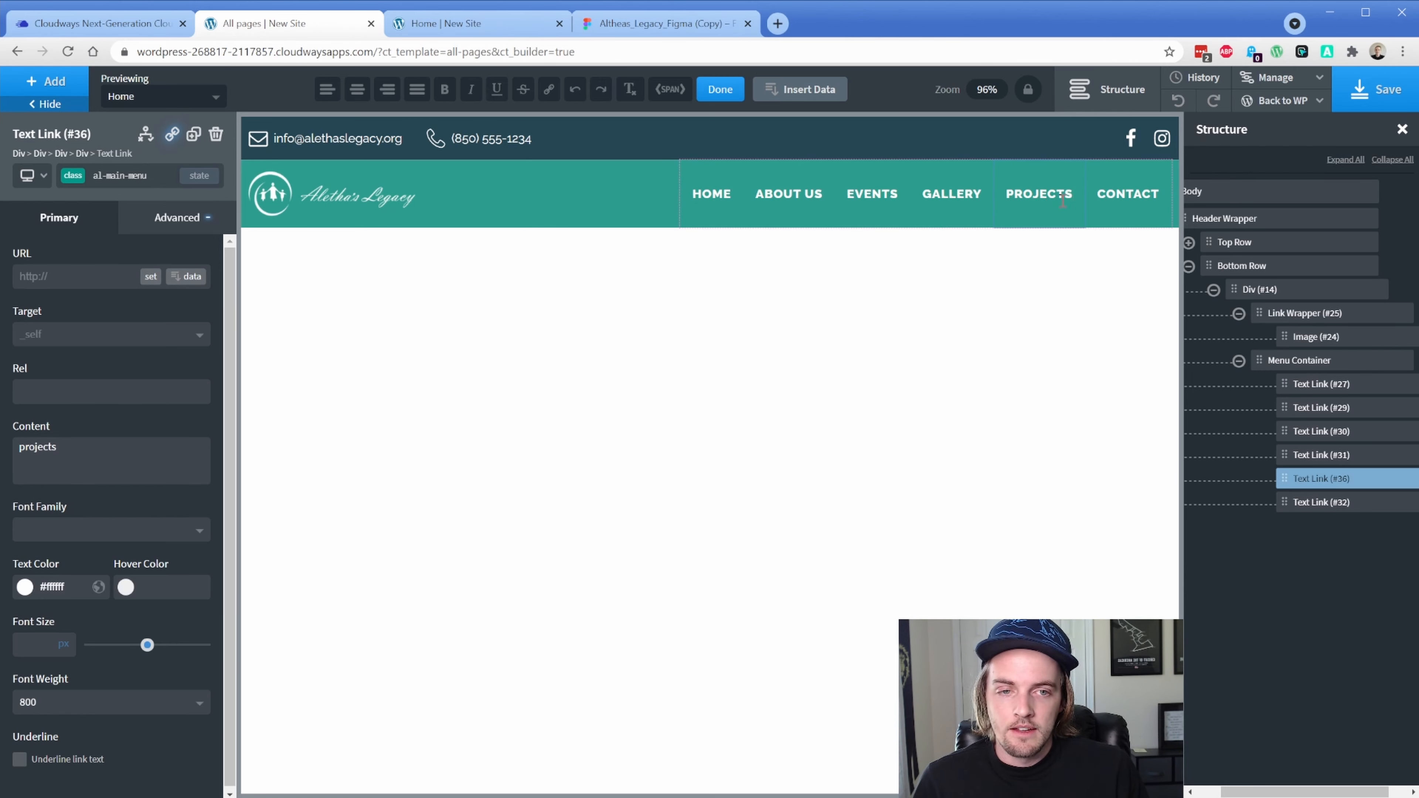
left_click(1348, 99)
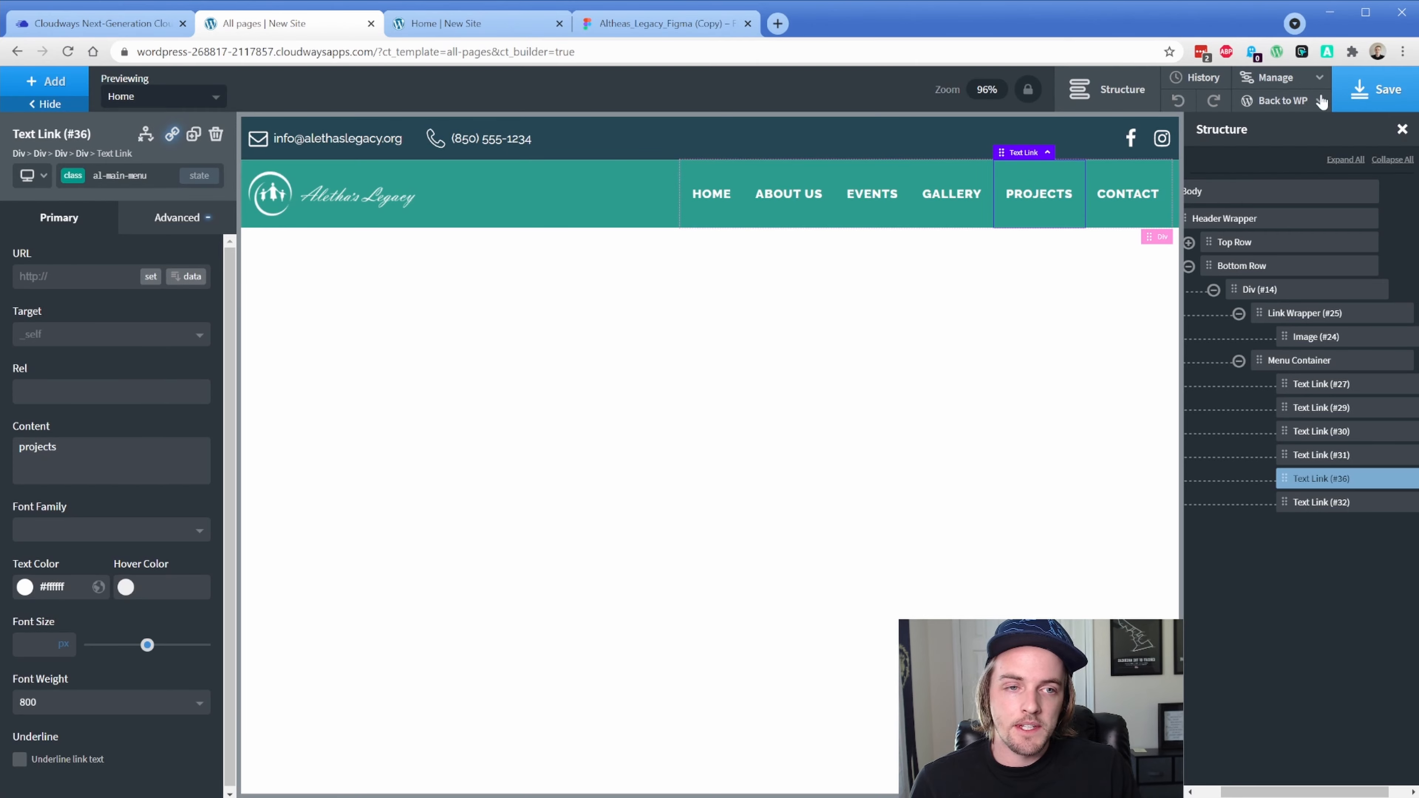
left_click(501, 28)
left_click(67, 51)
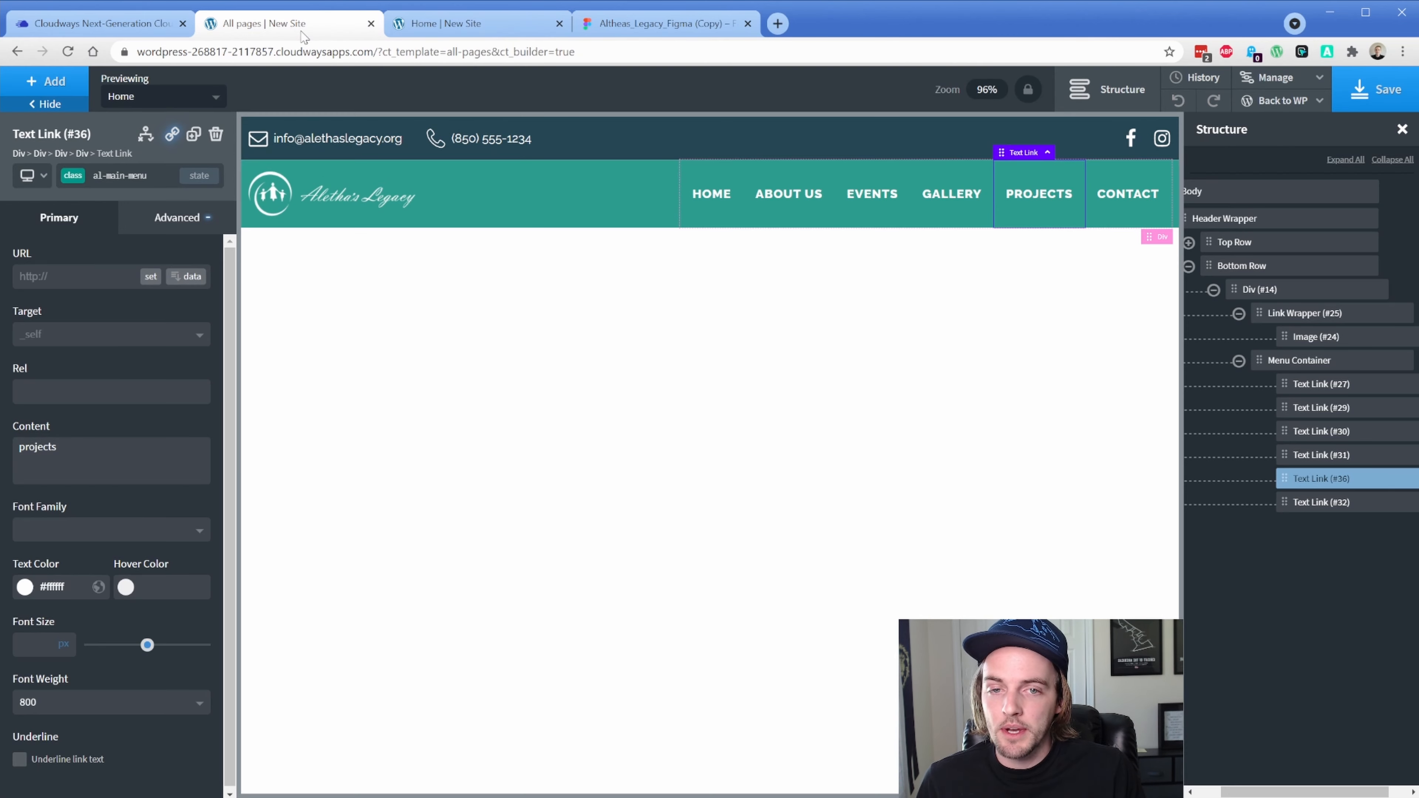
left_click(285, 25)
left_click(719, 218)
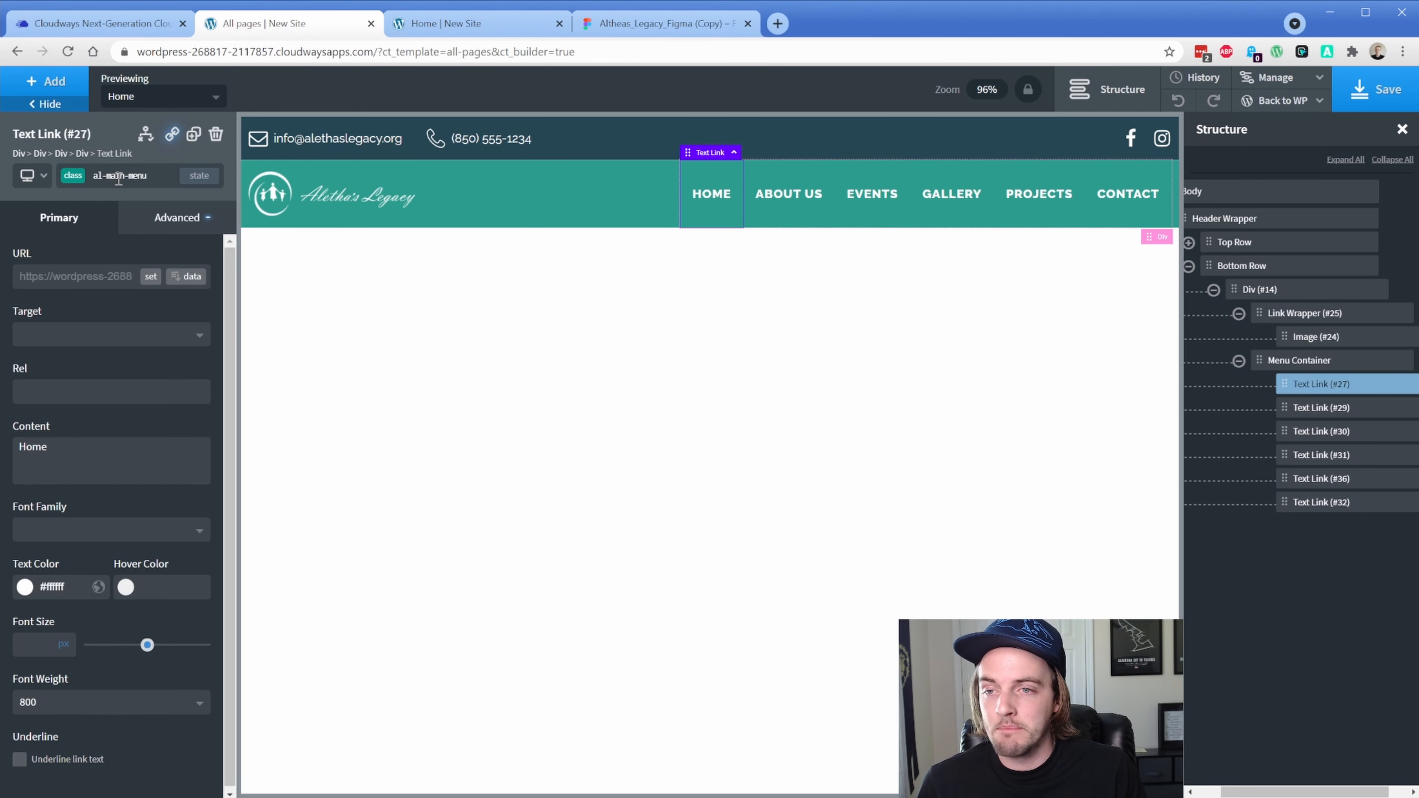
Give the link's hover state a Main Green Hover background and name a new al-transition class
left_click(199, 175)
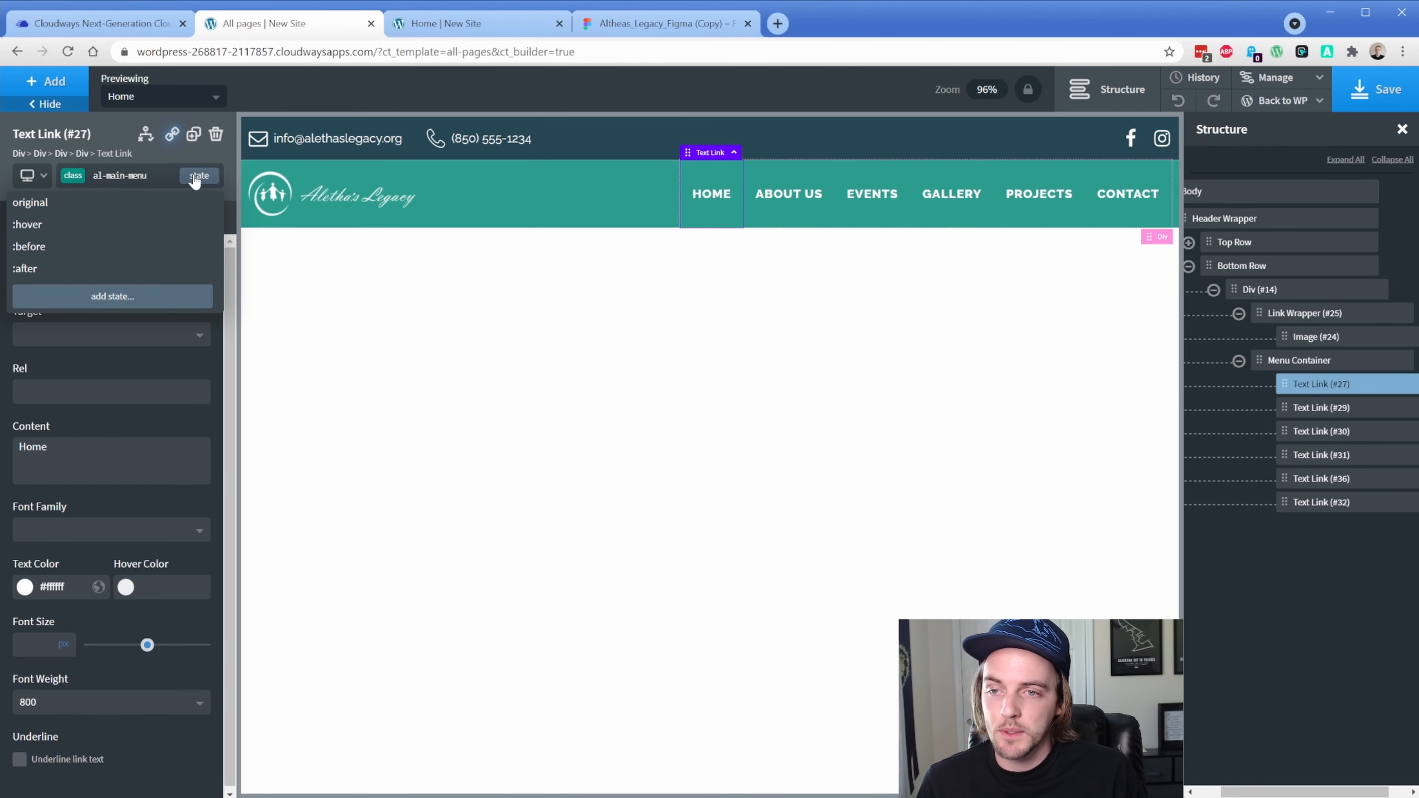
left_click(146, 223)
left_click(159, 224)
left_click(127, 260)
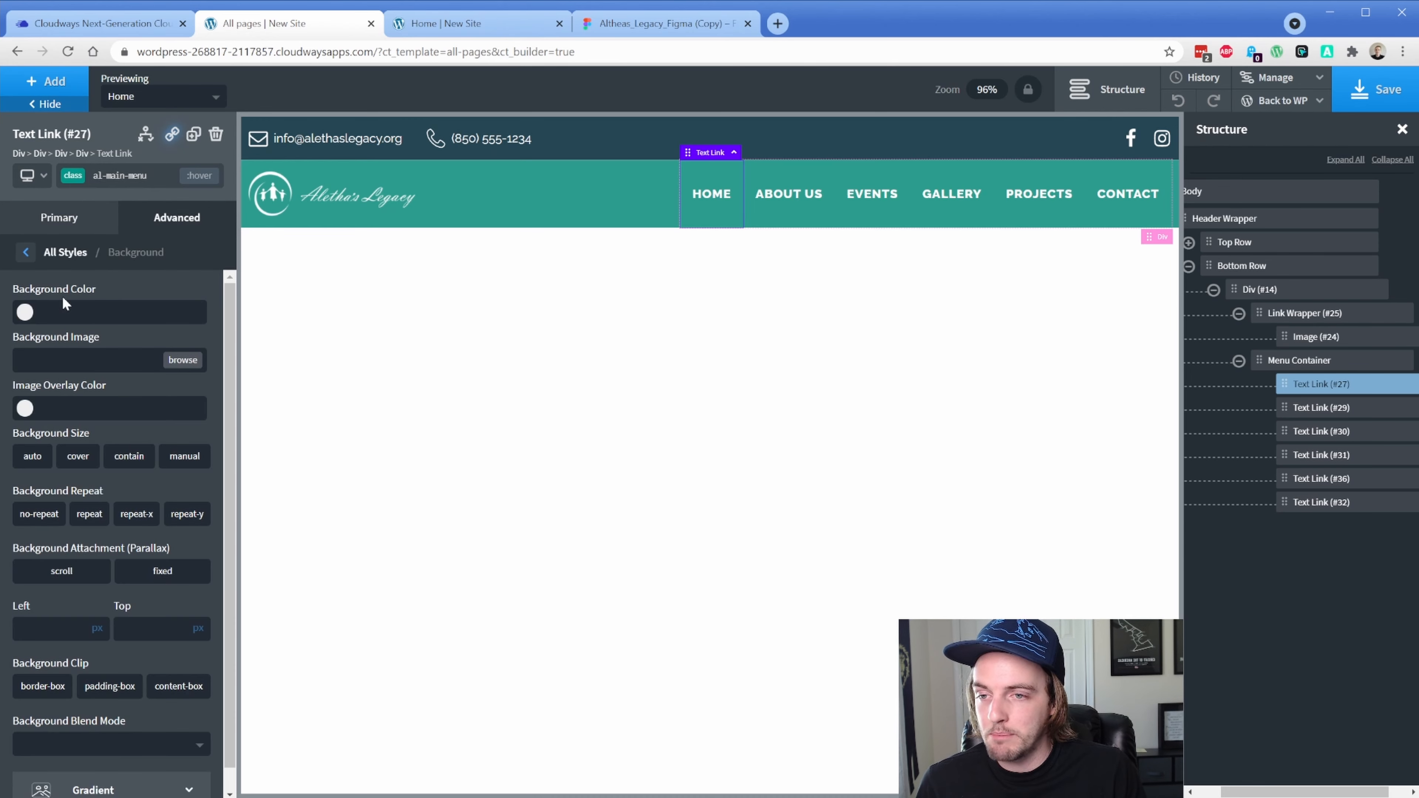
left_click(25, 312)
left_click(51, 576)
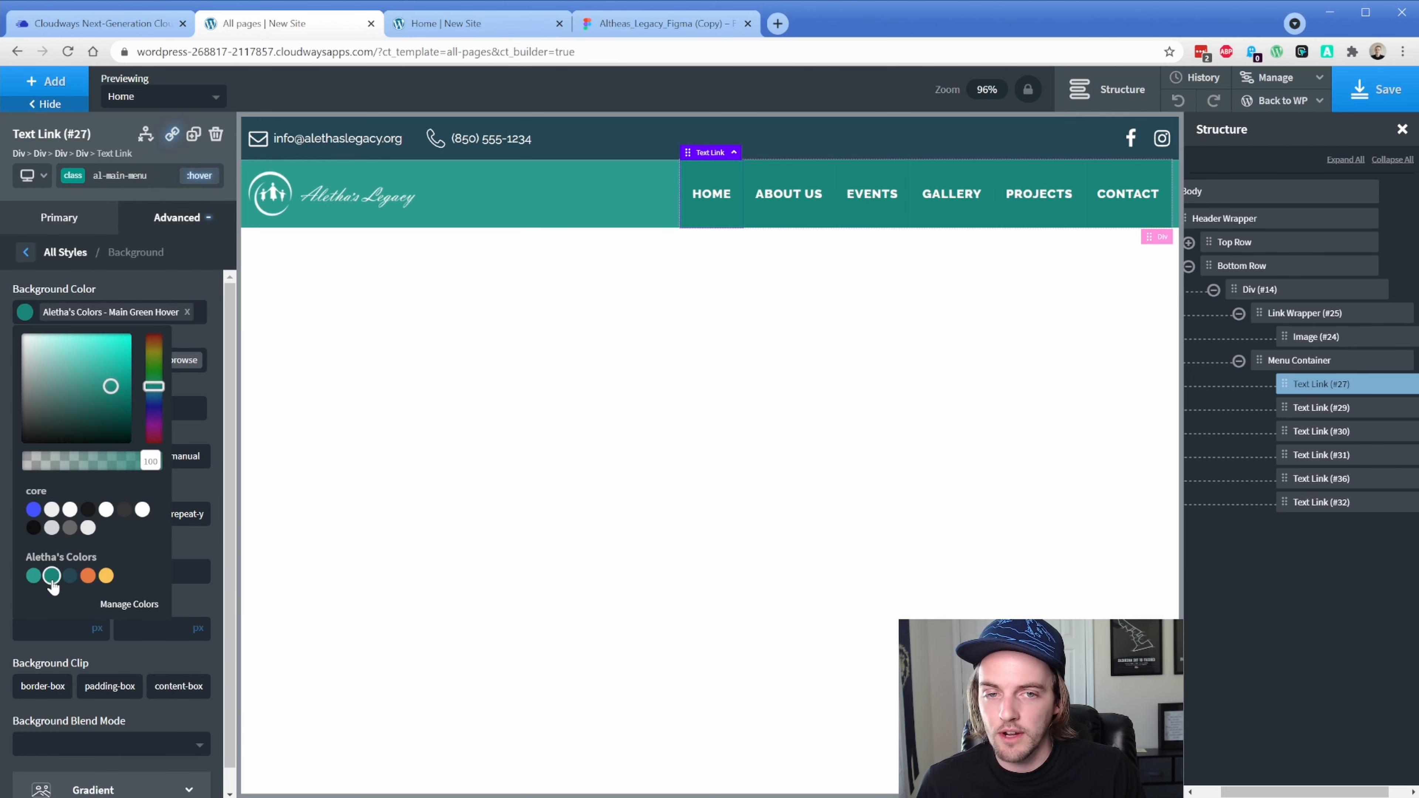
left_click(79, 178)
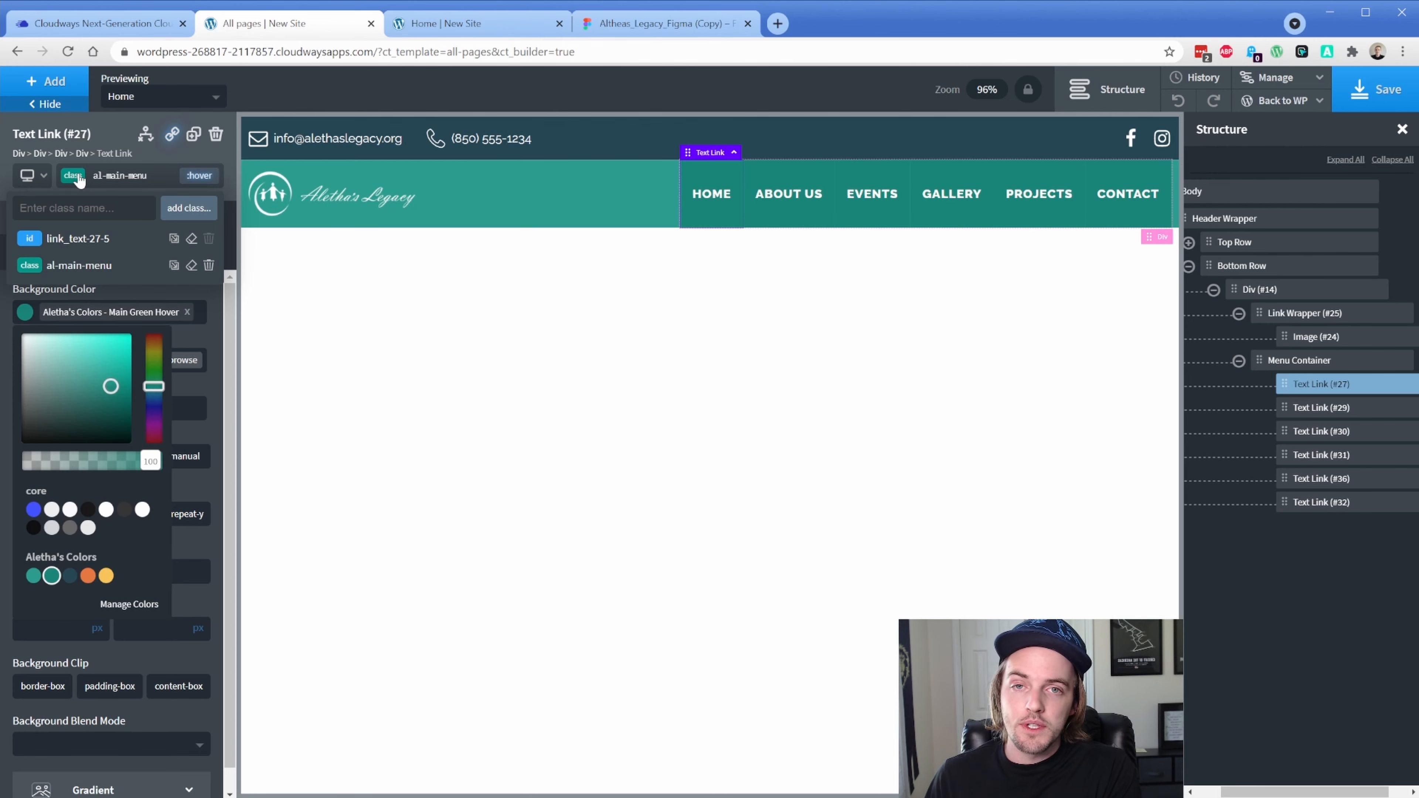
type("al-tr")
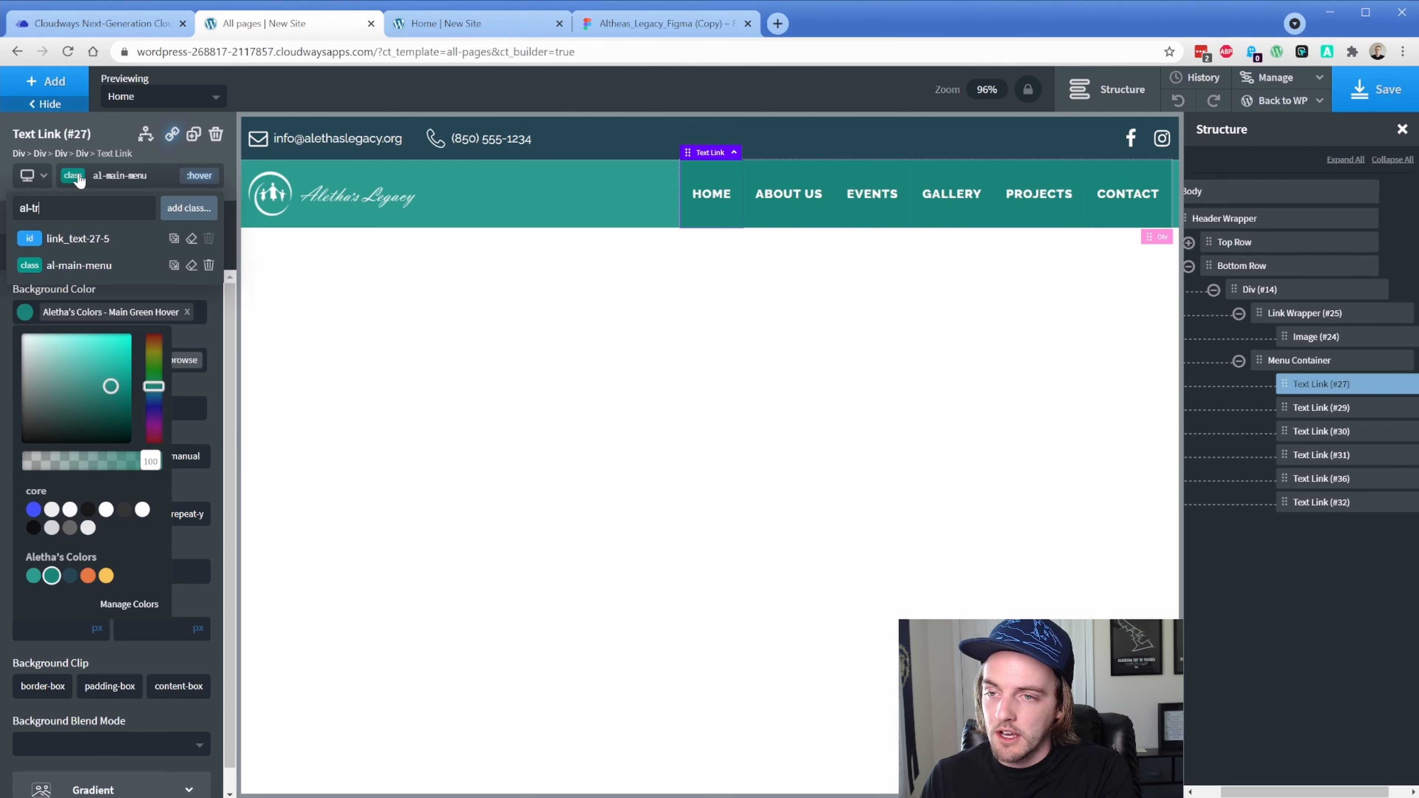
type("ansition")
Create the al-transition class with a 0.2 s ease-in-out transition
key("Return")
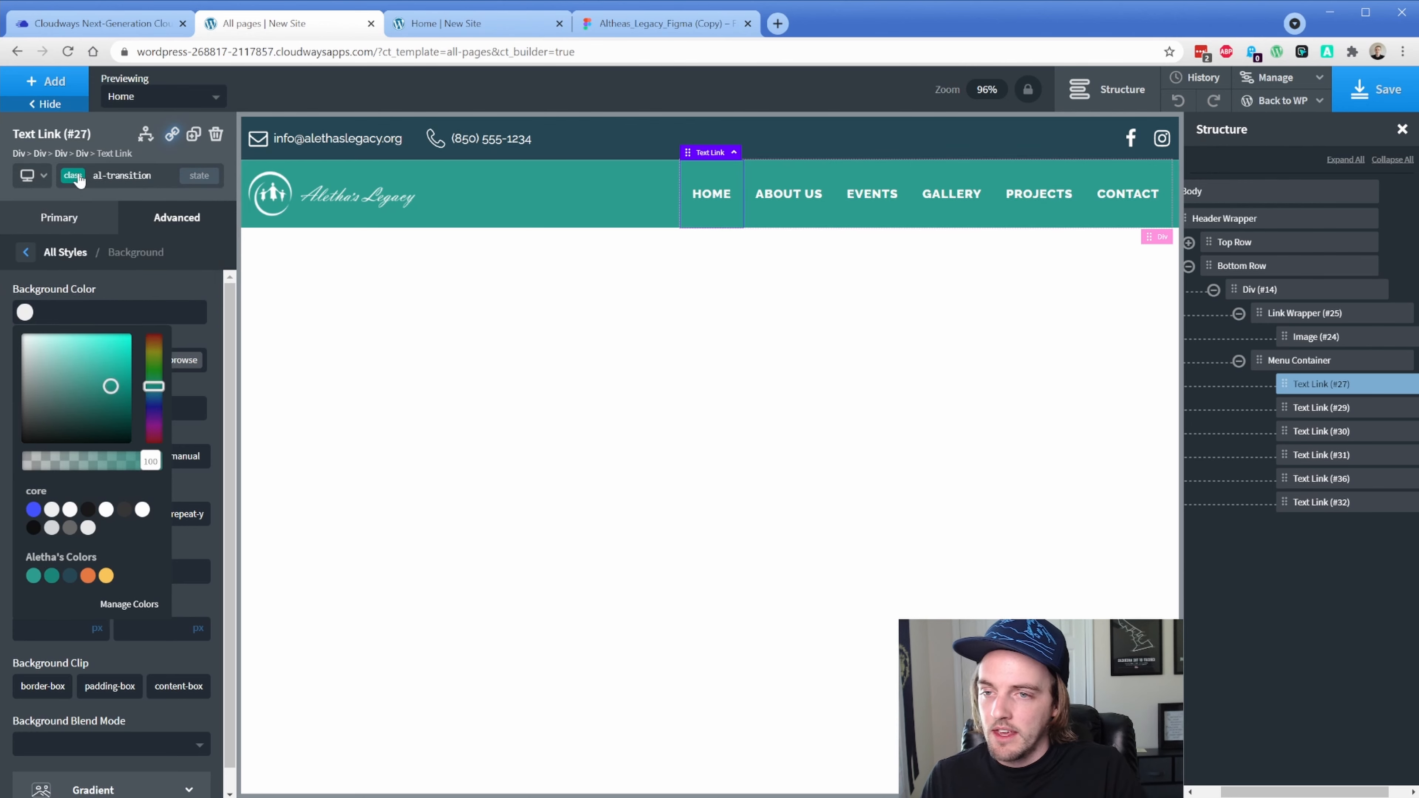
left_click(178, 218)
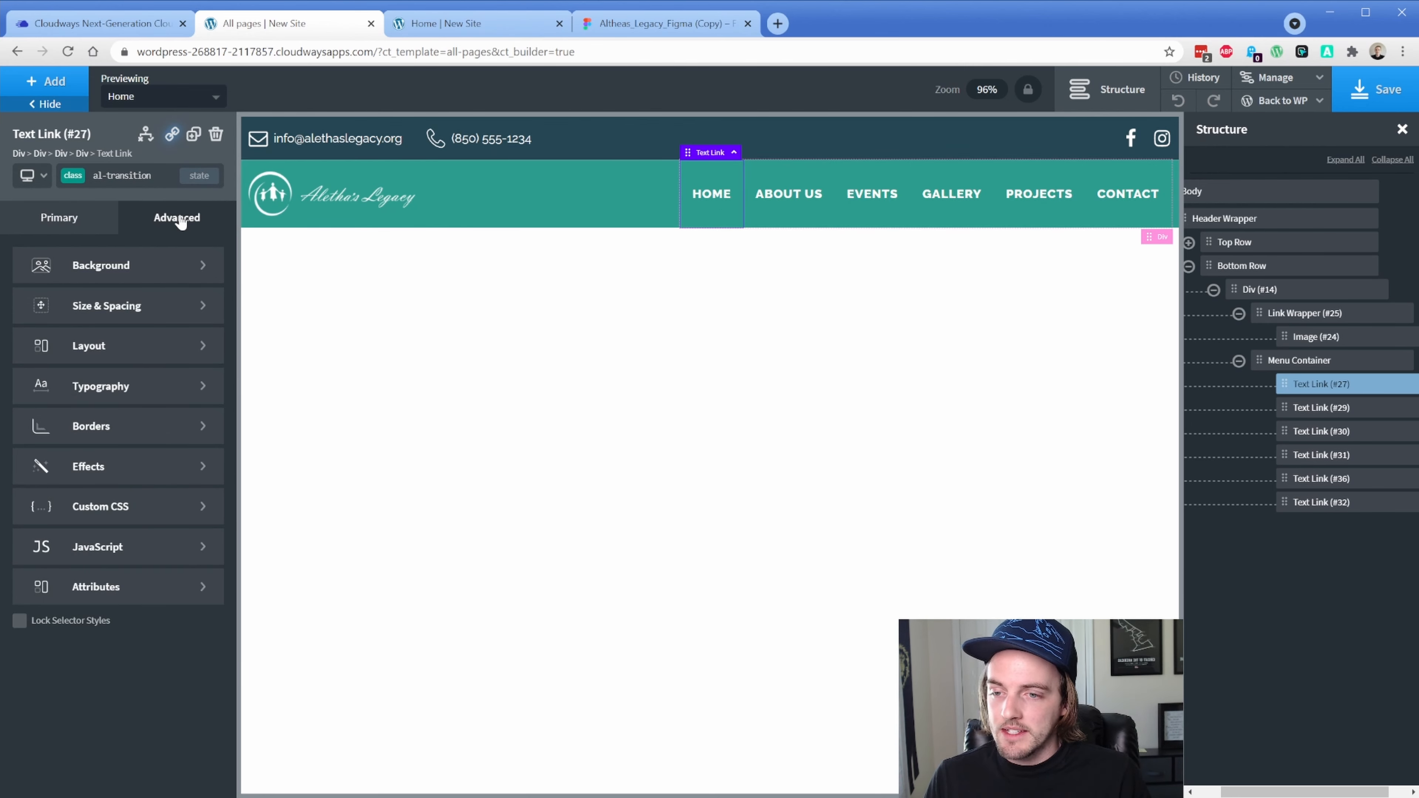
left_click(140, 467)
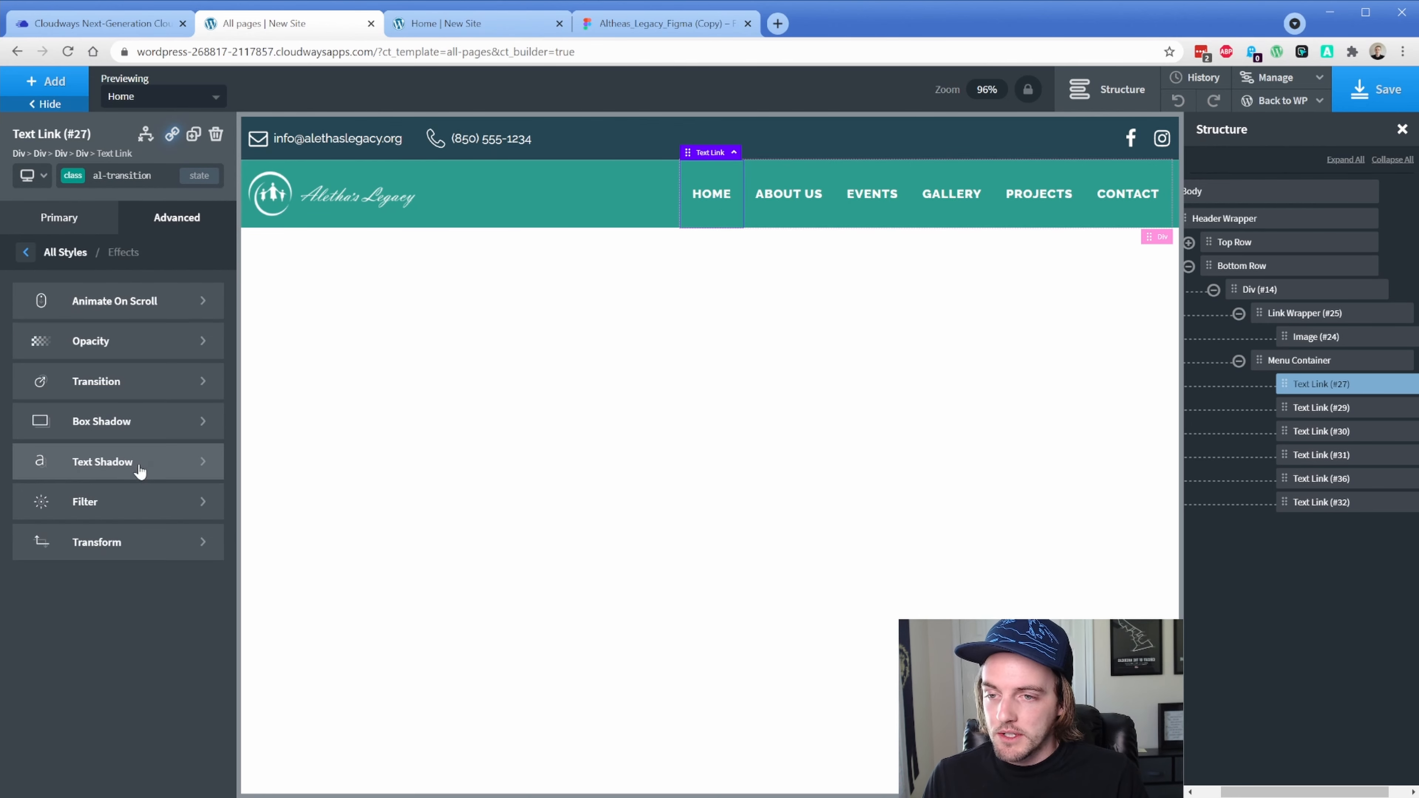
left_click(126, 399)
left_click_drag(155, 313, 118, 311)
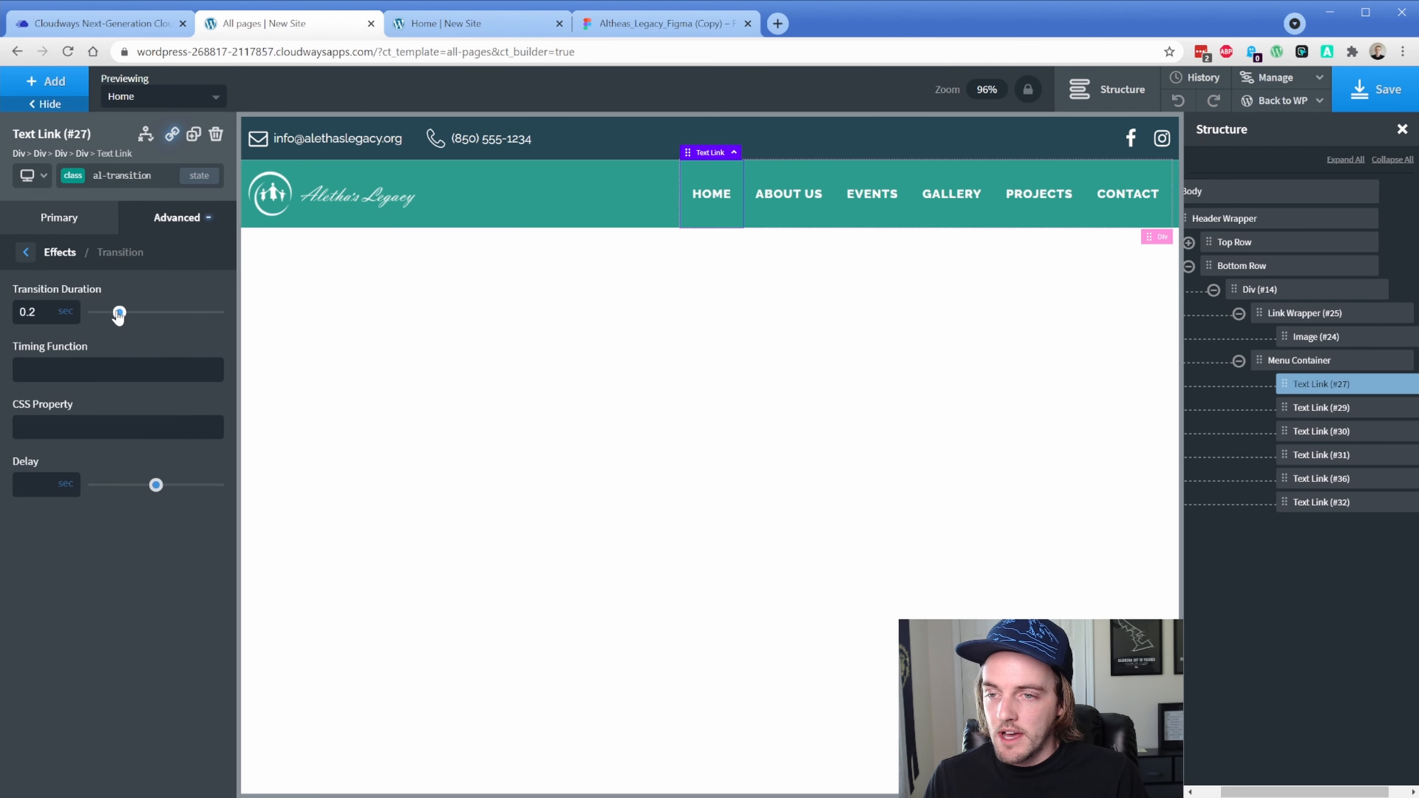
left_click(124, 371)
type("ease-in-out")
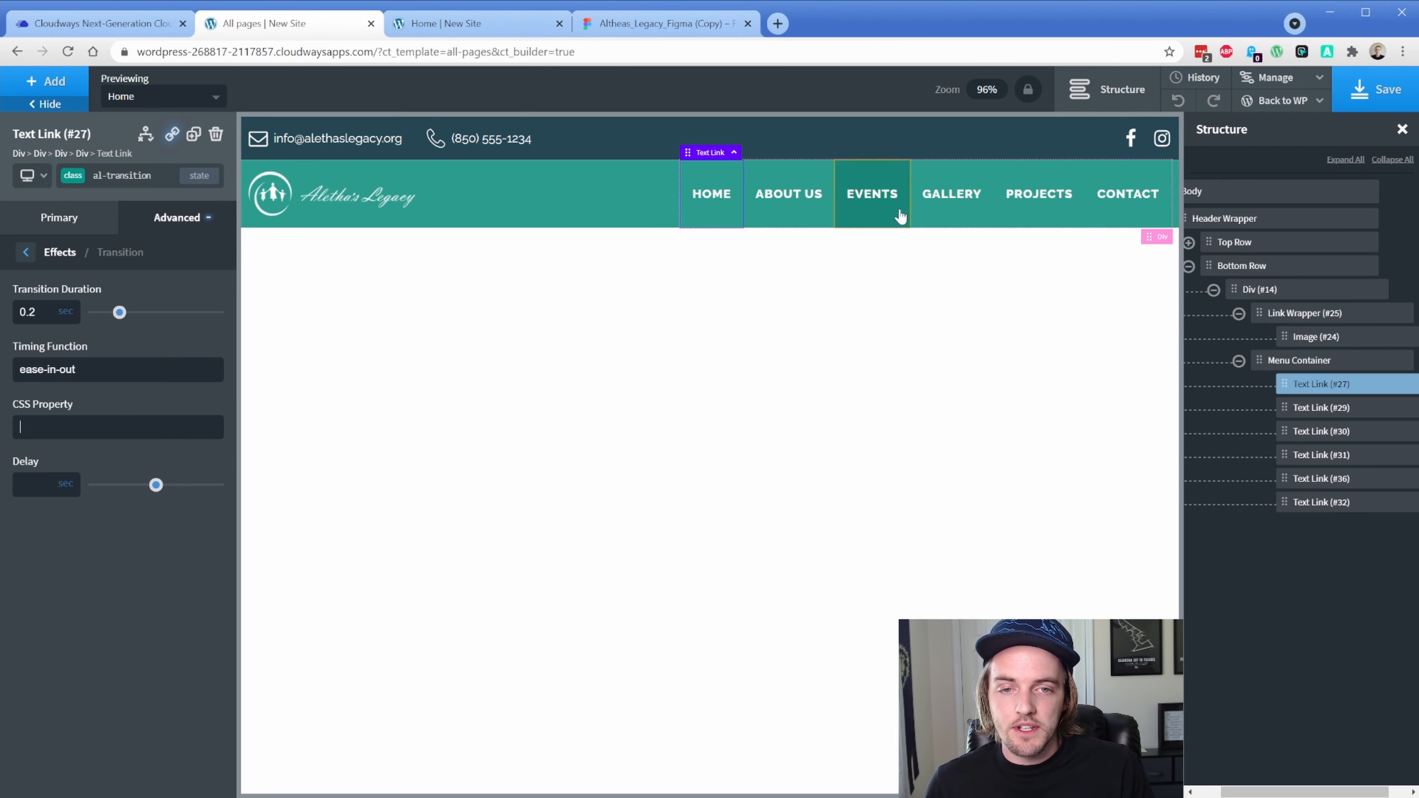
Add the al-transition class to the ABOUT US, EVENTS, GALLERY, PROJECTS and CONTACT links
double_click(122, 175)
key("ctrl+c")
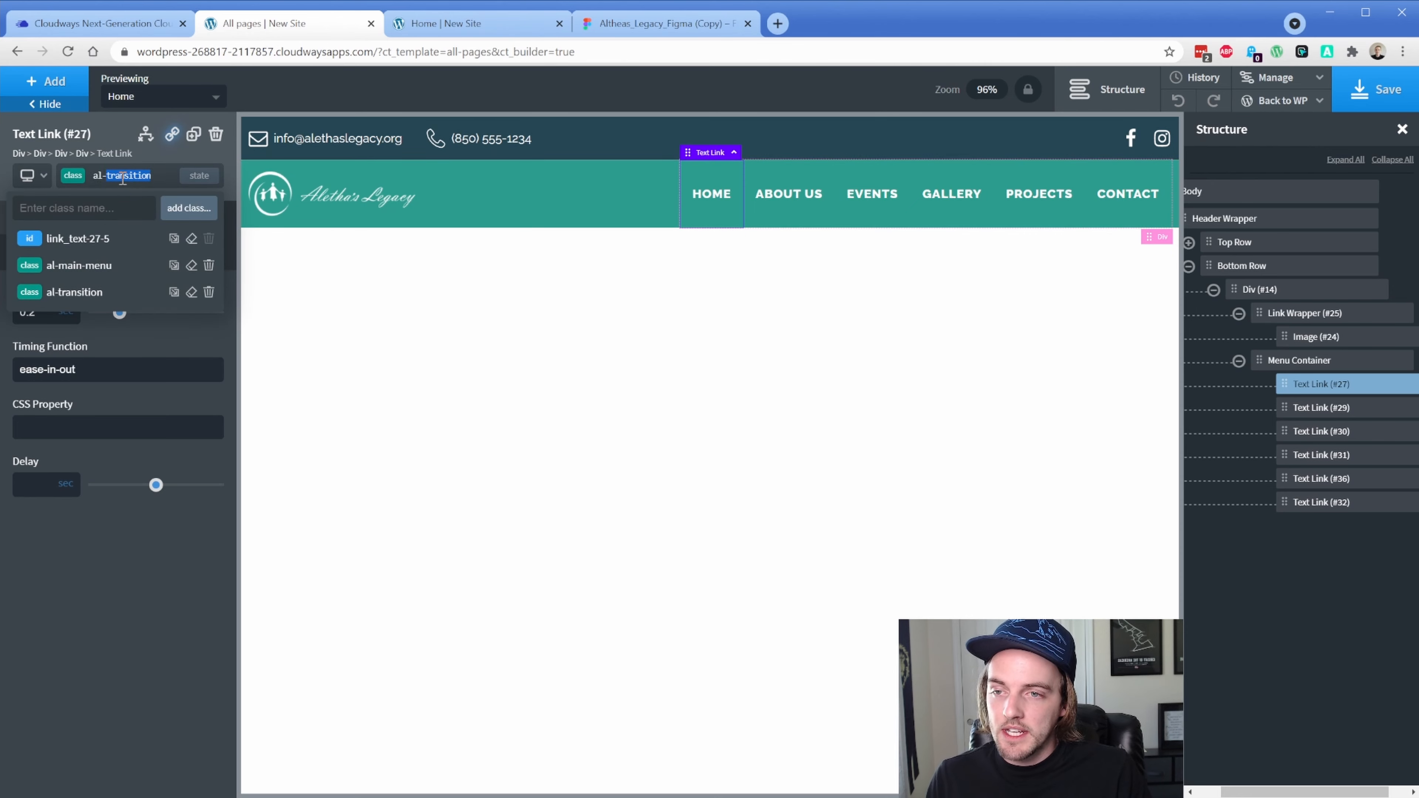
left_click(756, 224)
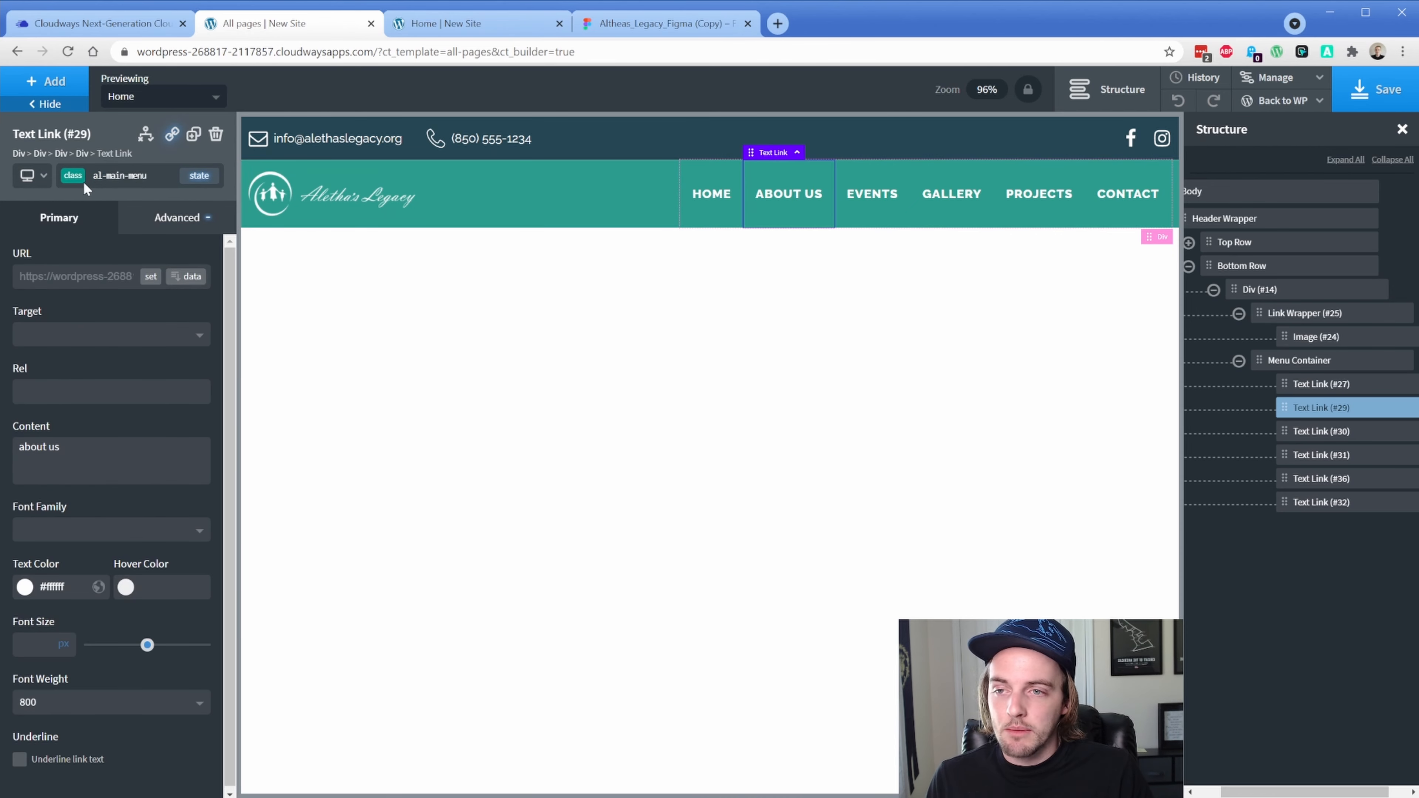
left_click(71, 180)
left_click(71, 182)
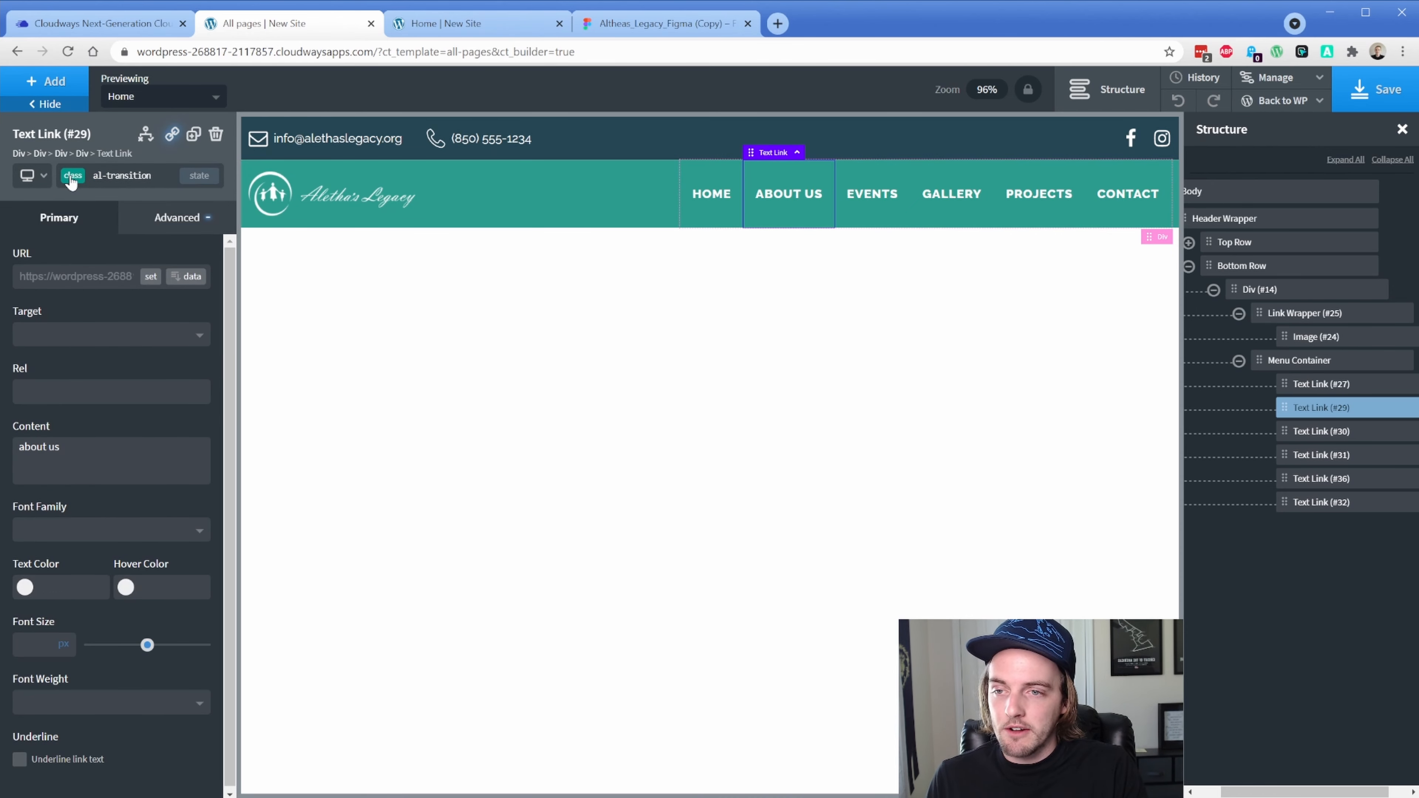
left_click(888, 222)
left_click(78, 182)
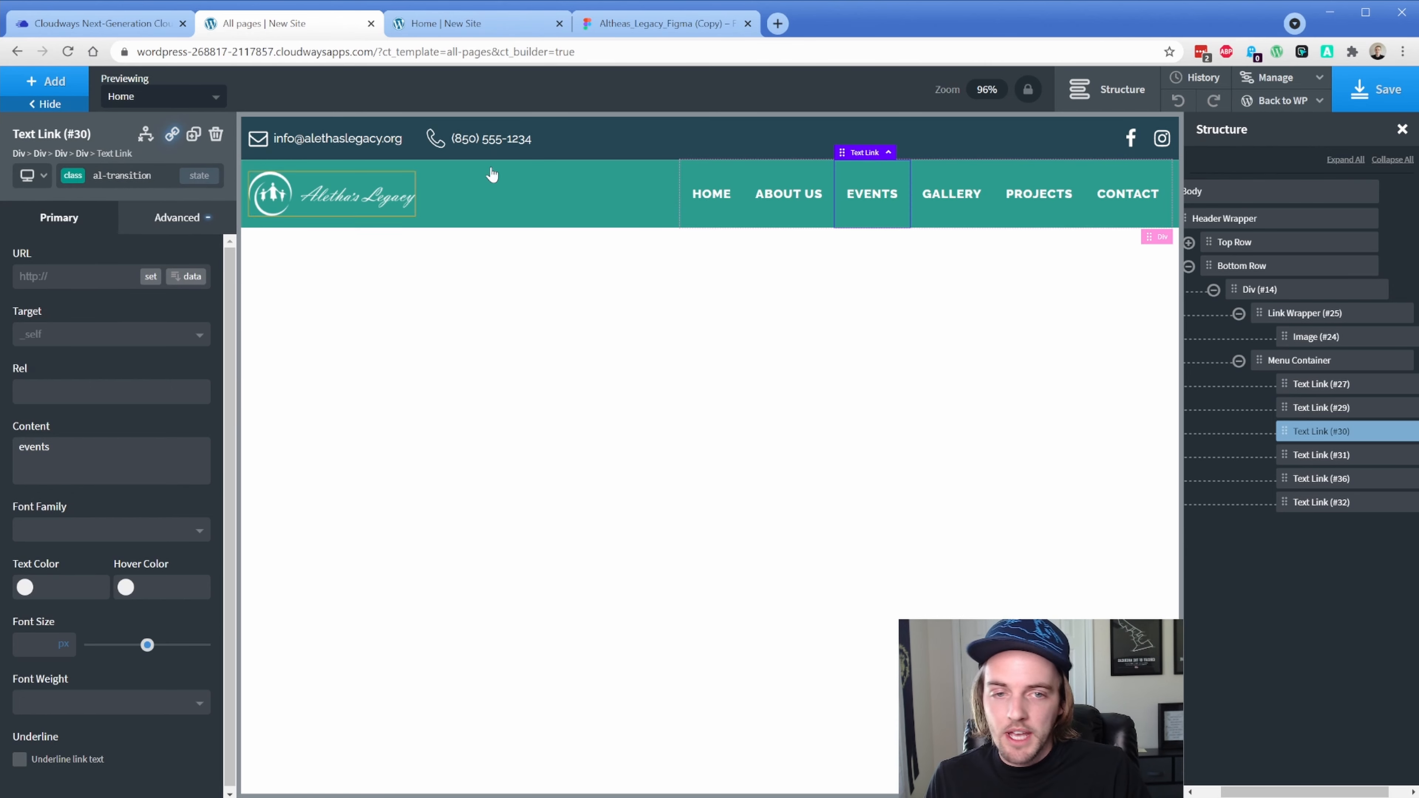
left_click(953, 221)
left_click(72, 177)
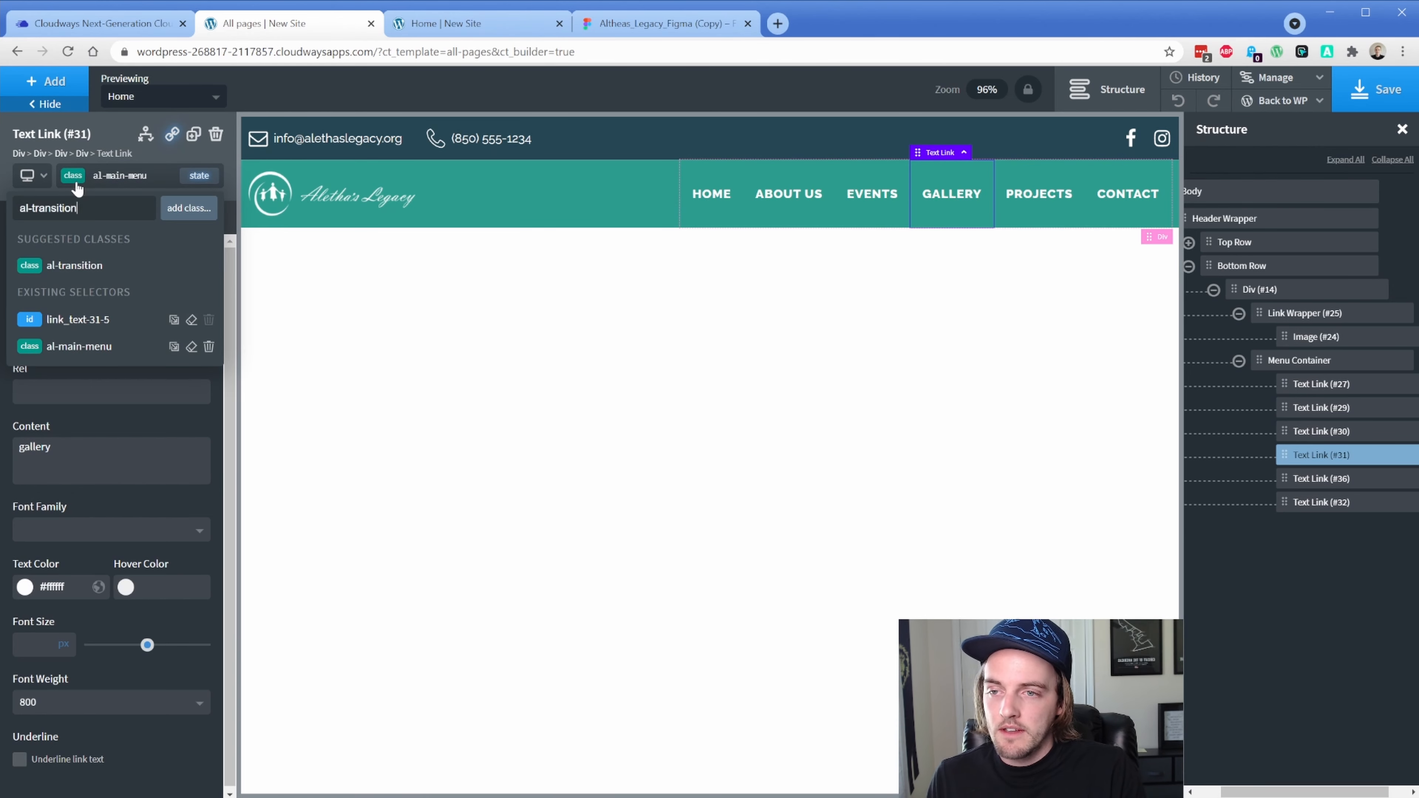
left_click(73, 209)
left_click(1037, 222)
left_click(73, 177)
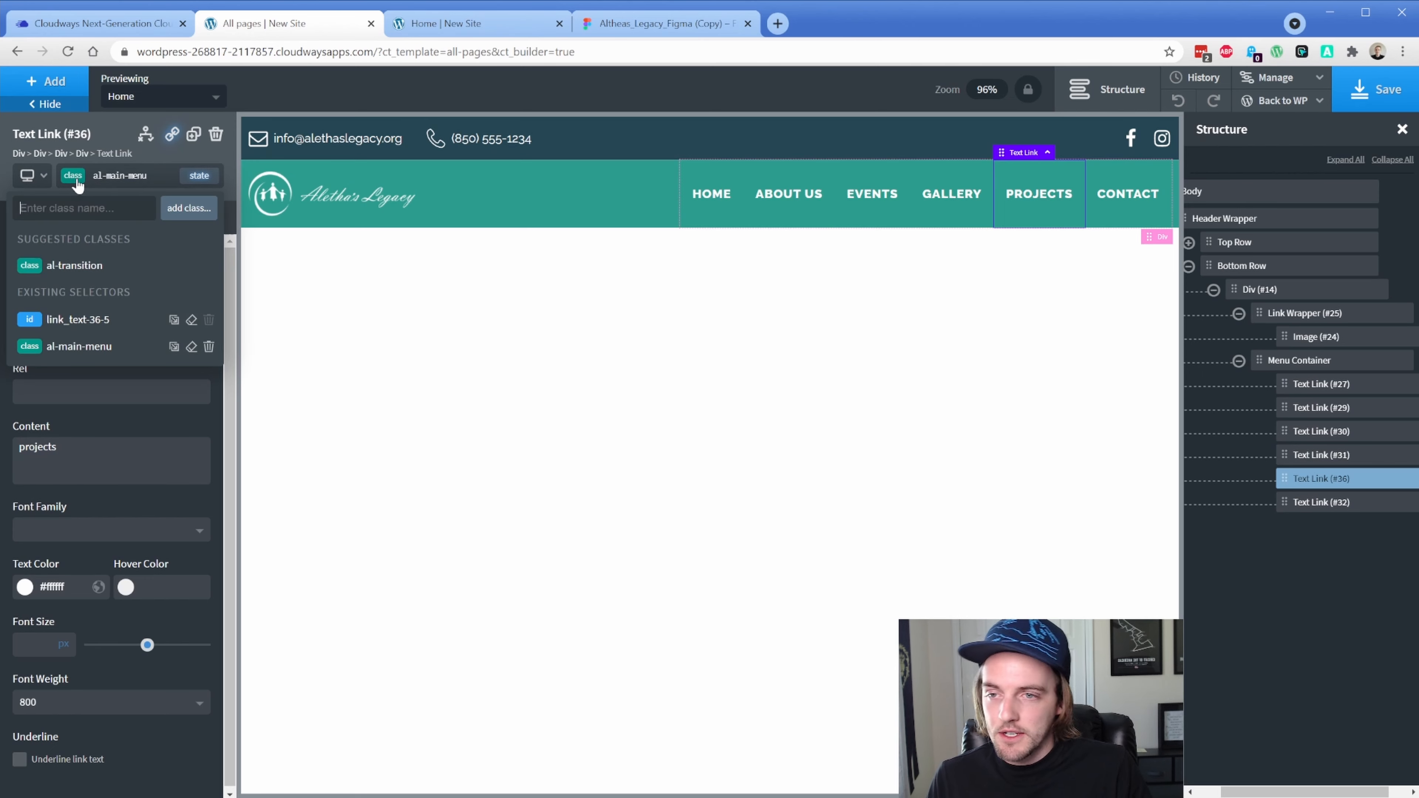
left_click(73, 208)
left_click(1128, 221)
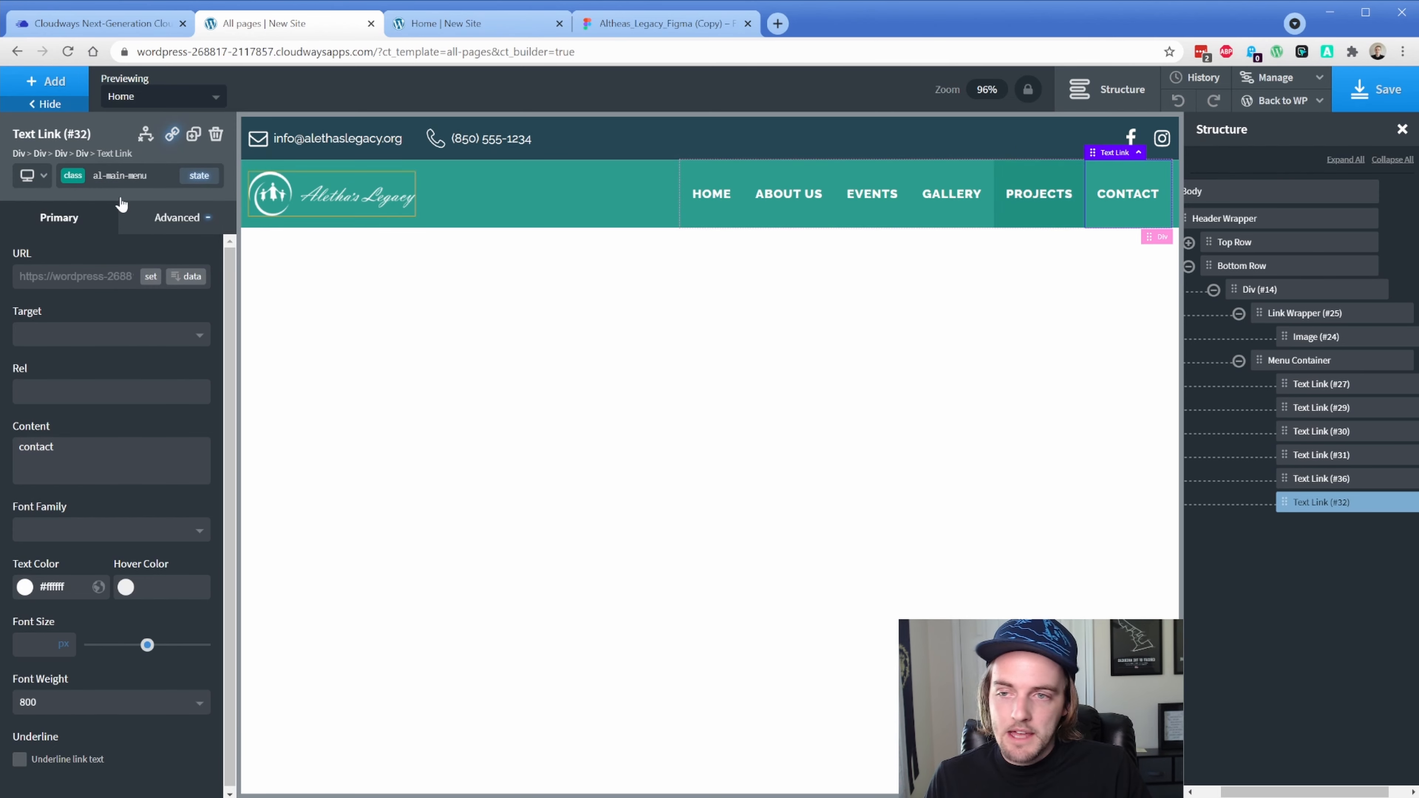
left_click(73, 175)
key("ctrl+v")
key("Return")
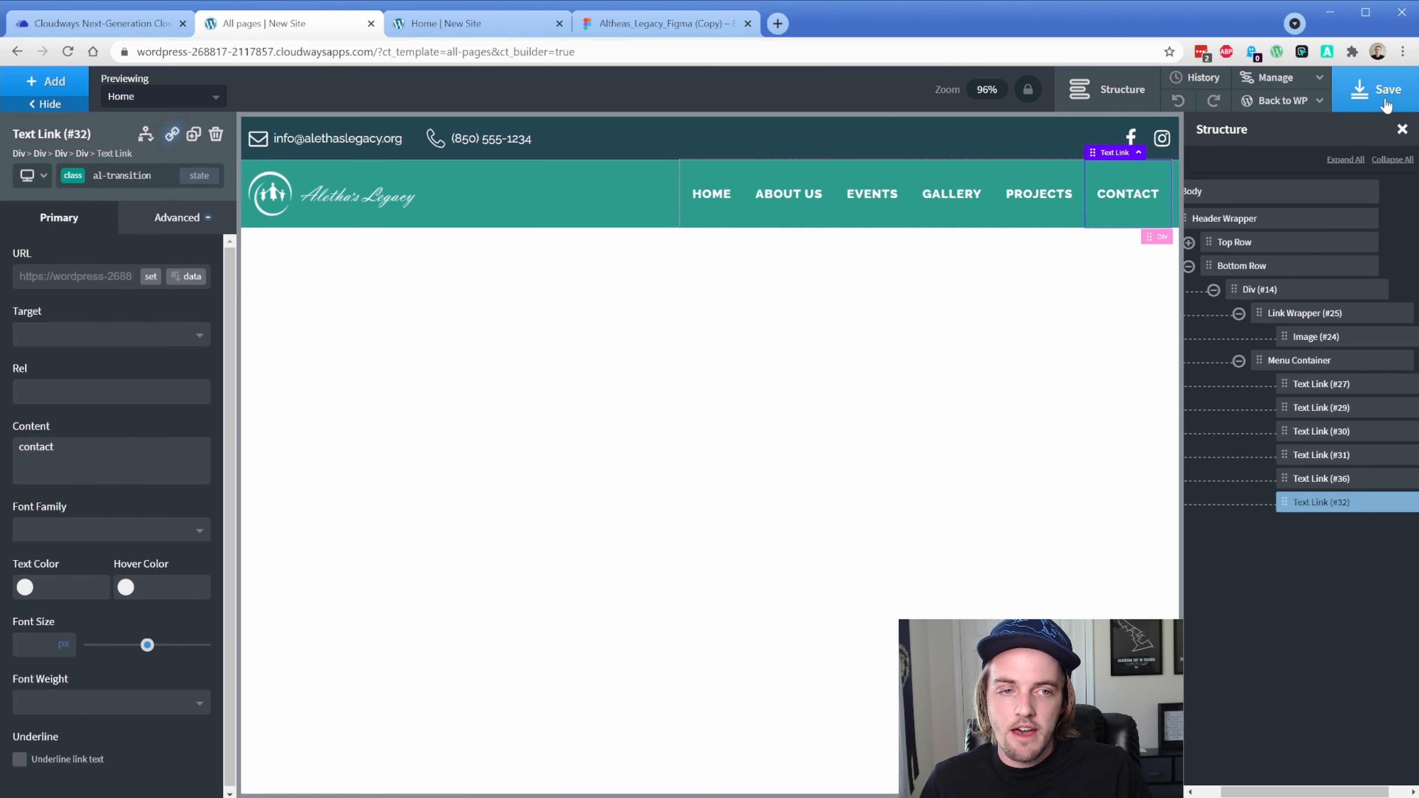
Save the header template and reload the live homepage
left_click(1376, 90)
left_click(451, 28)
key("F5")
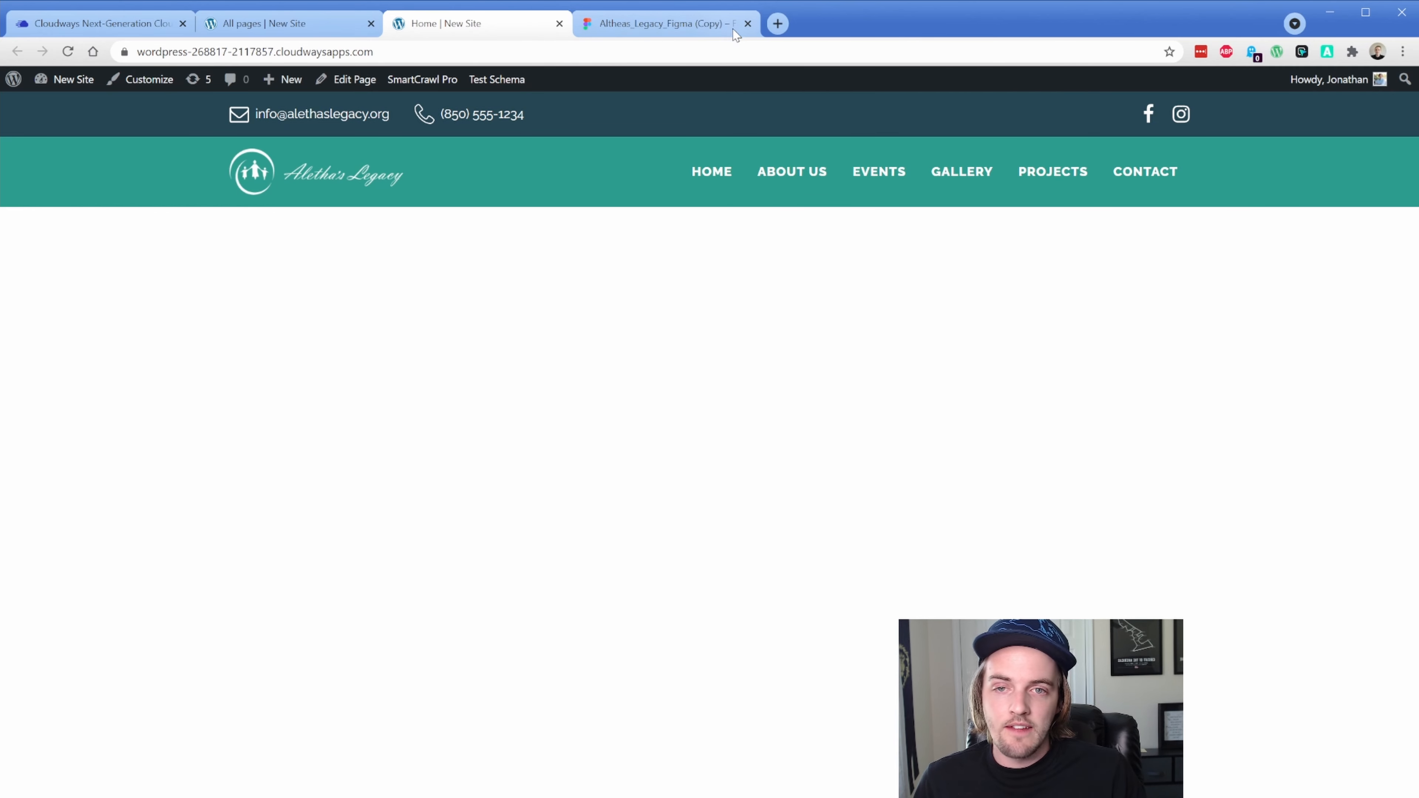
In the Figma design, select the Line 2 divider beside CONTACT US
left_click(671, 23)
left_click(914, 369)
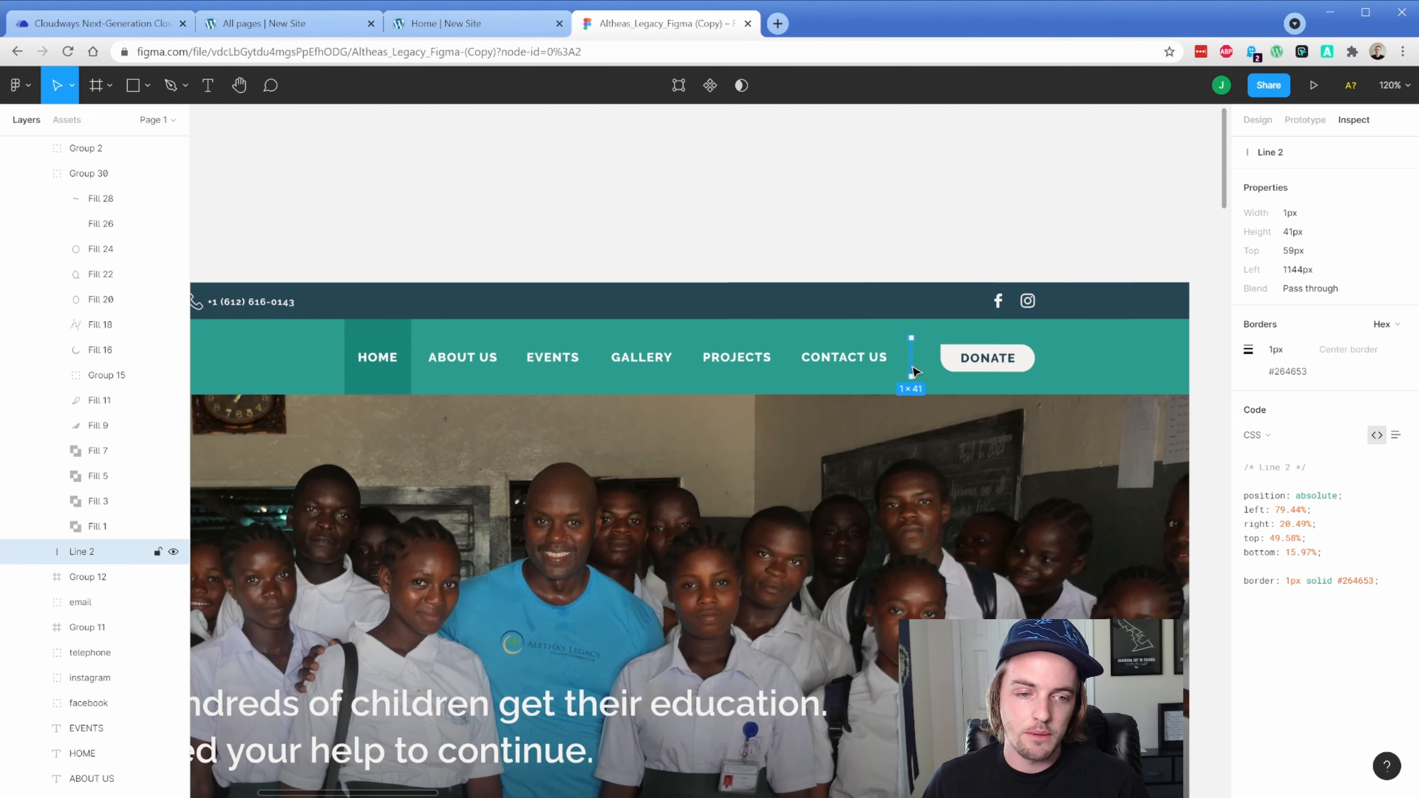
Read the divider's 1px solid #264653 border and 41px height, then return to Oxygen
left_click(1352, 584)
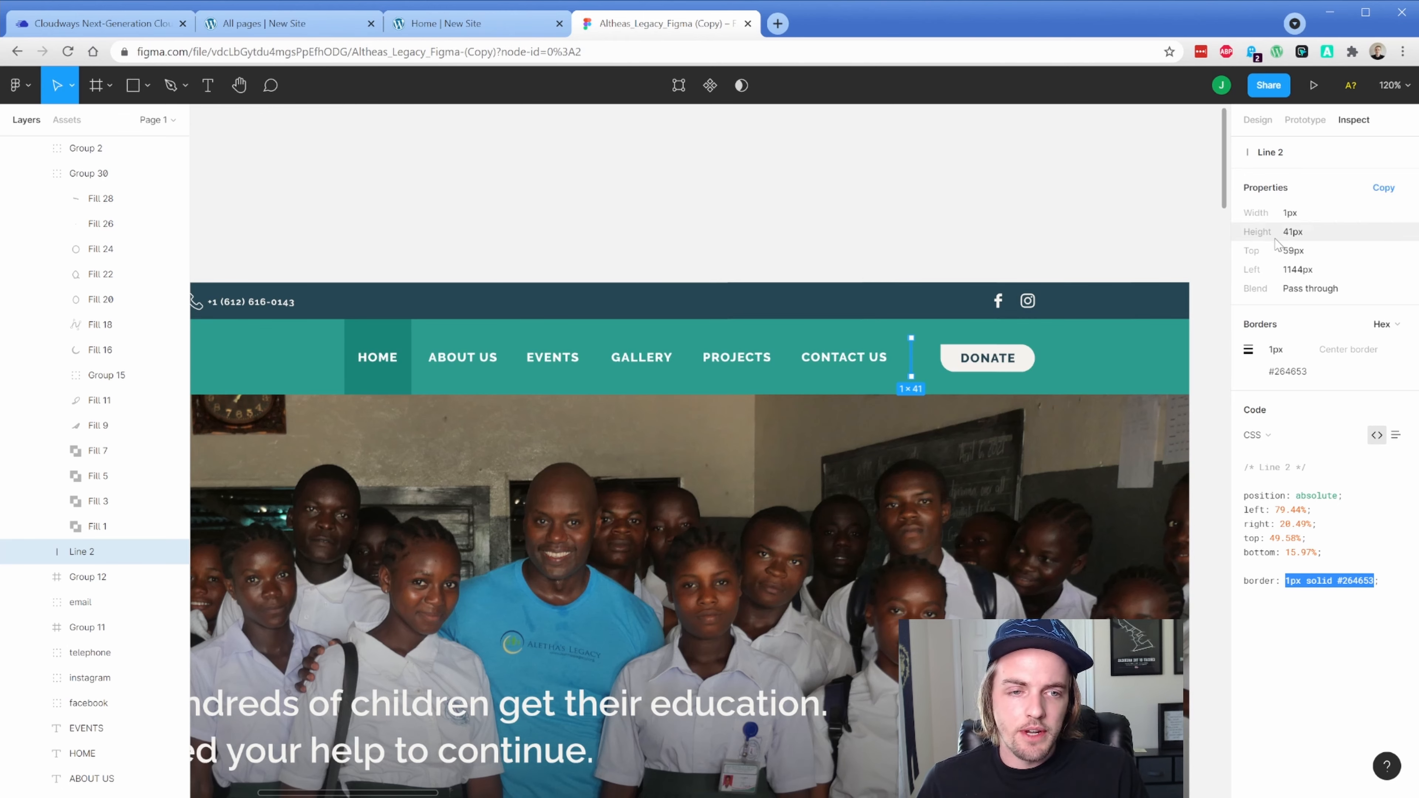
left_click(1293, 231)
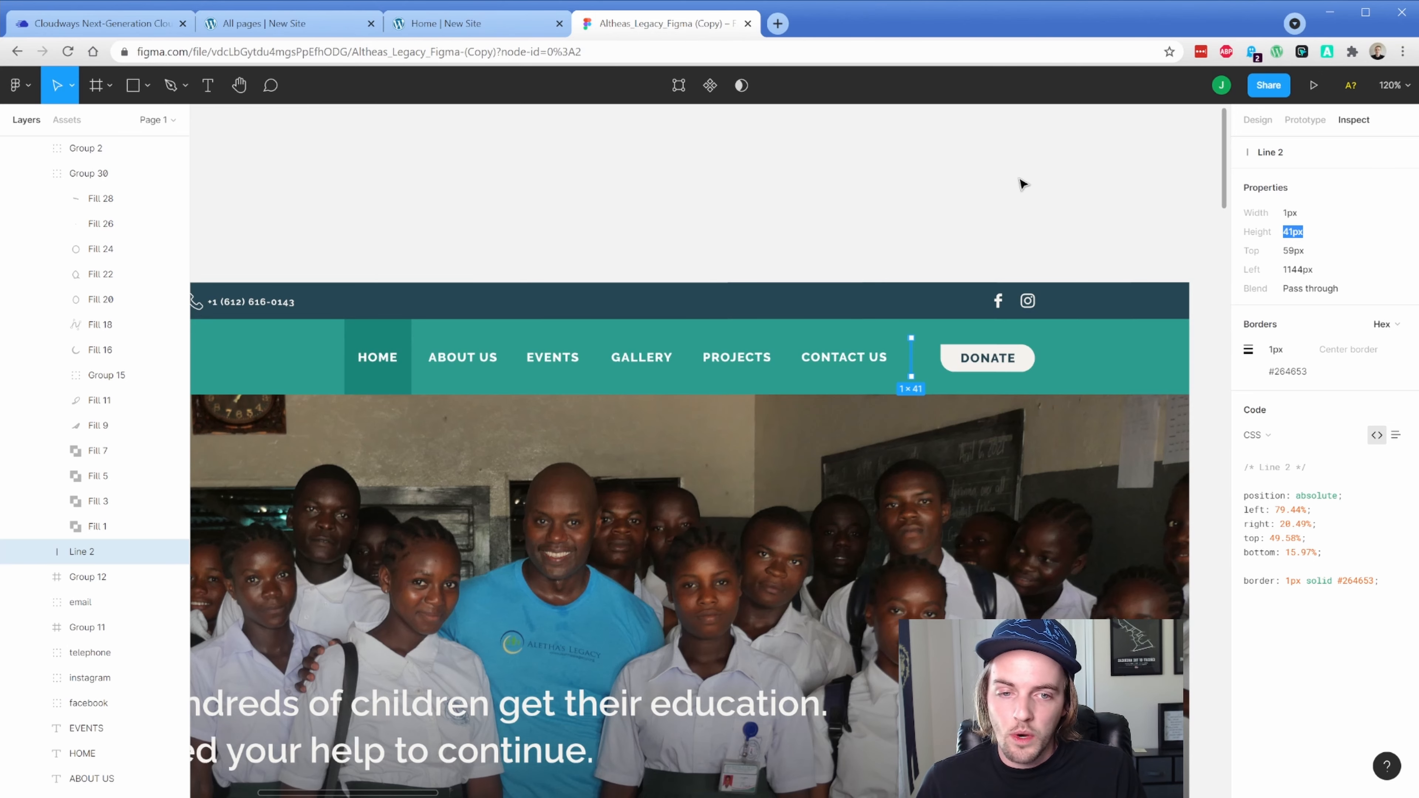
left_click(328, 29)
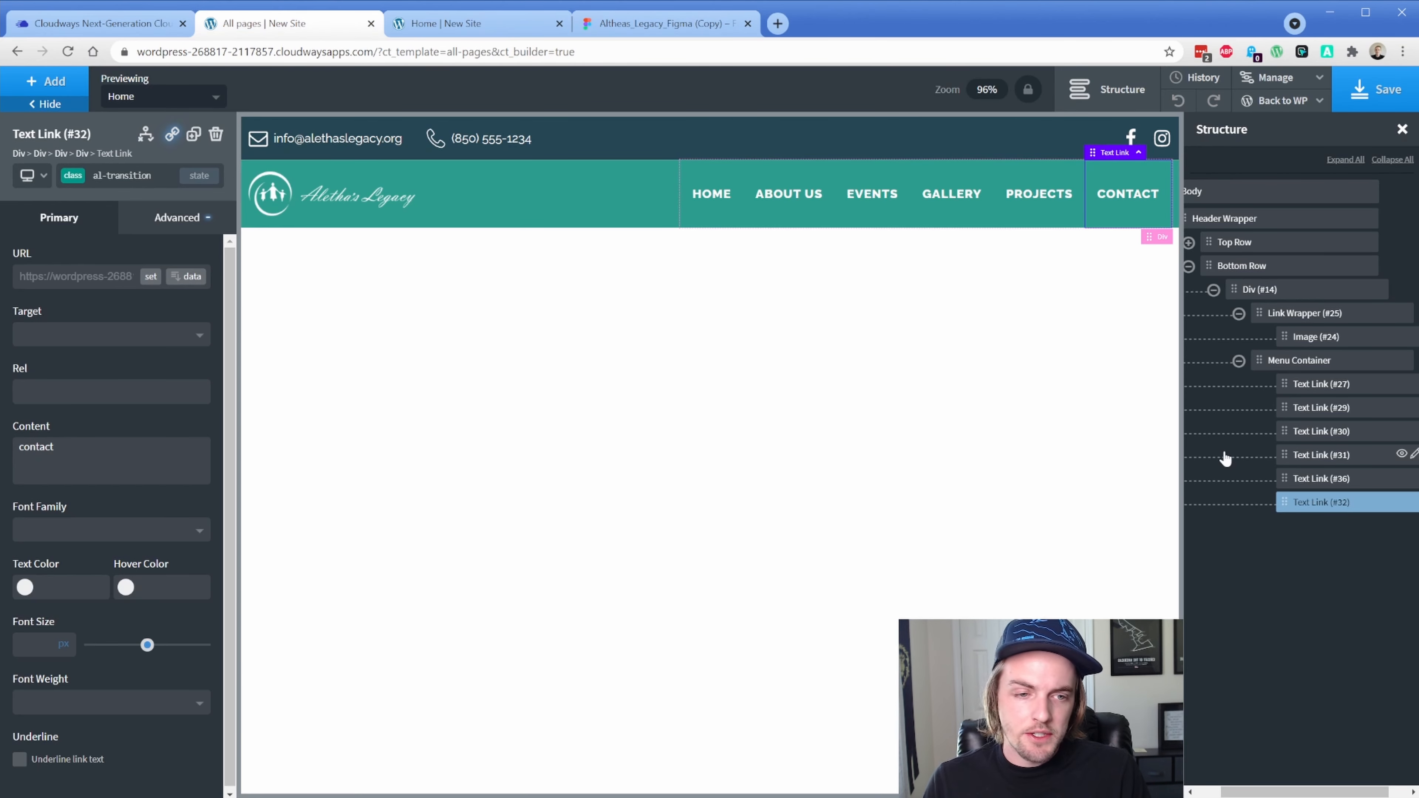
Add a Div inside the Menu Container and make it 41px tall
left_click(1268, 361)
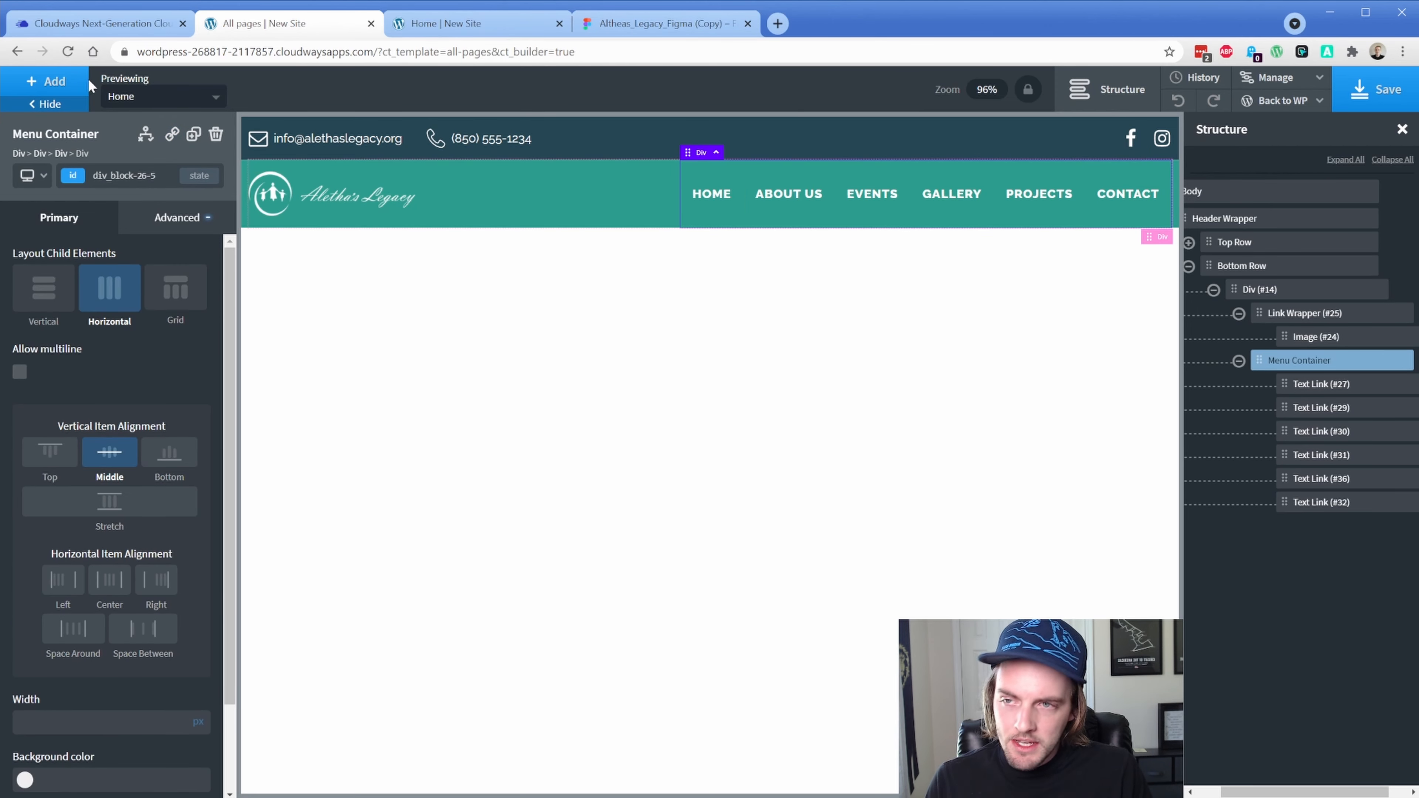
left_click(73, 81)
left_click(177, 250)
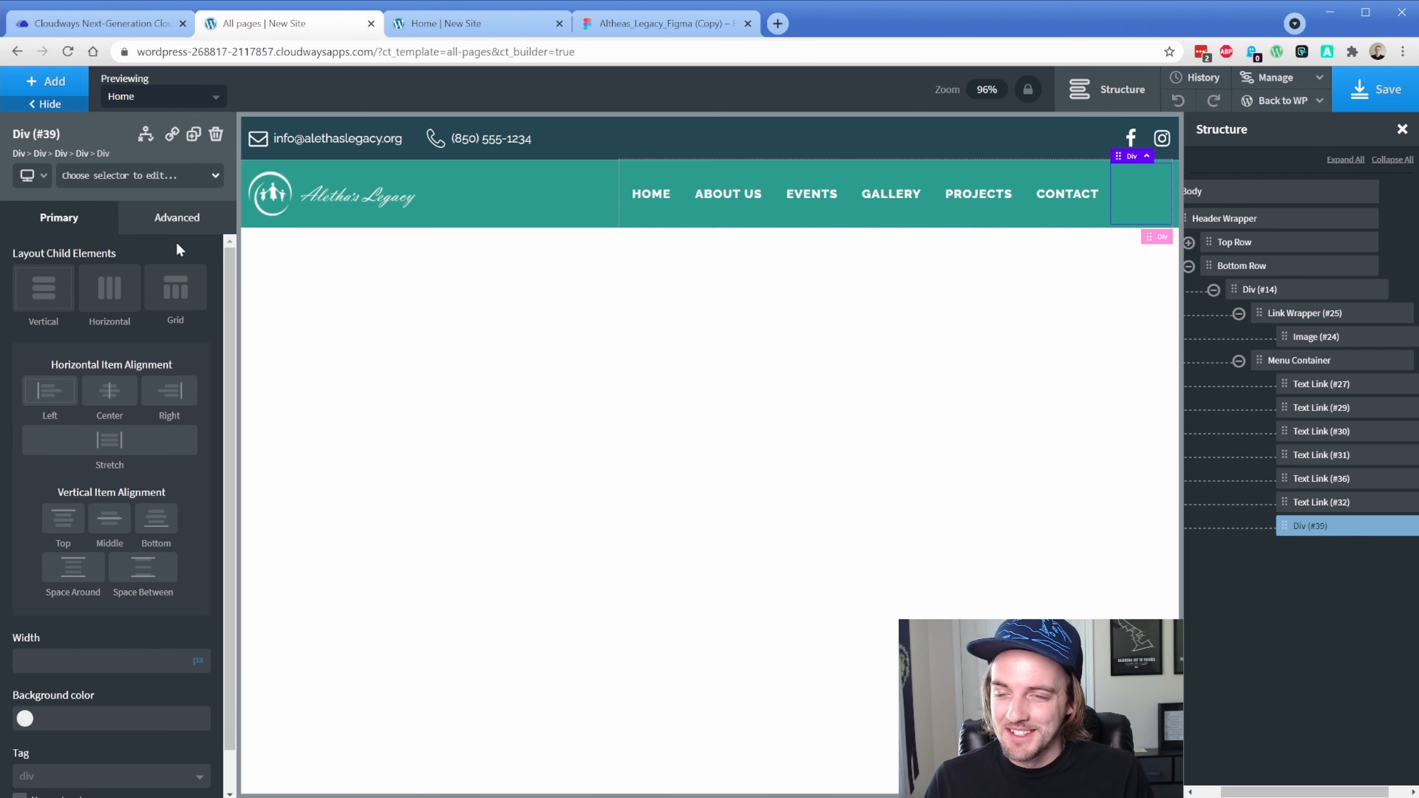
left_click(177, 218)
left_click(130, 310)
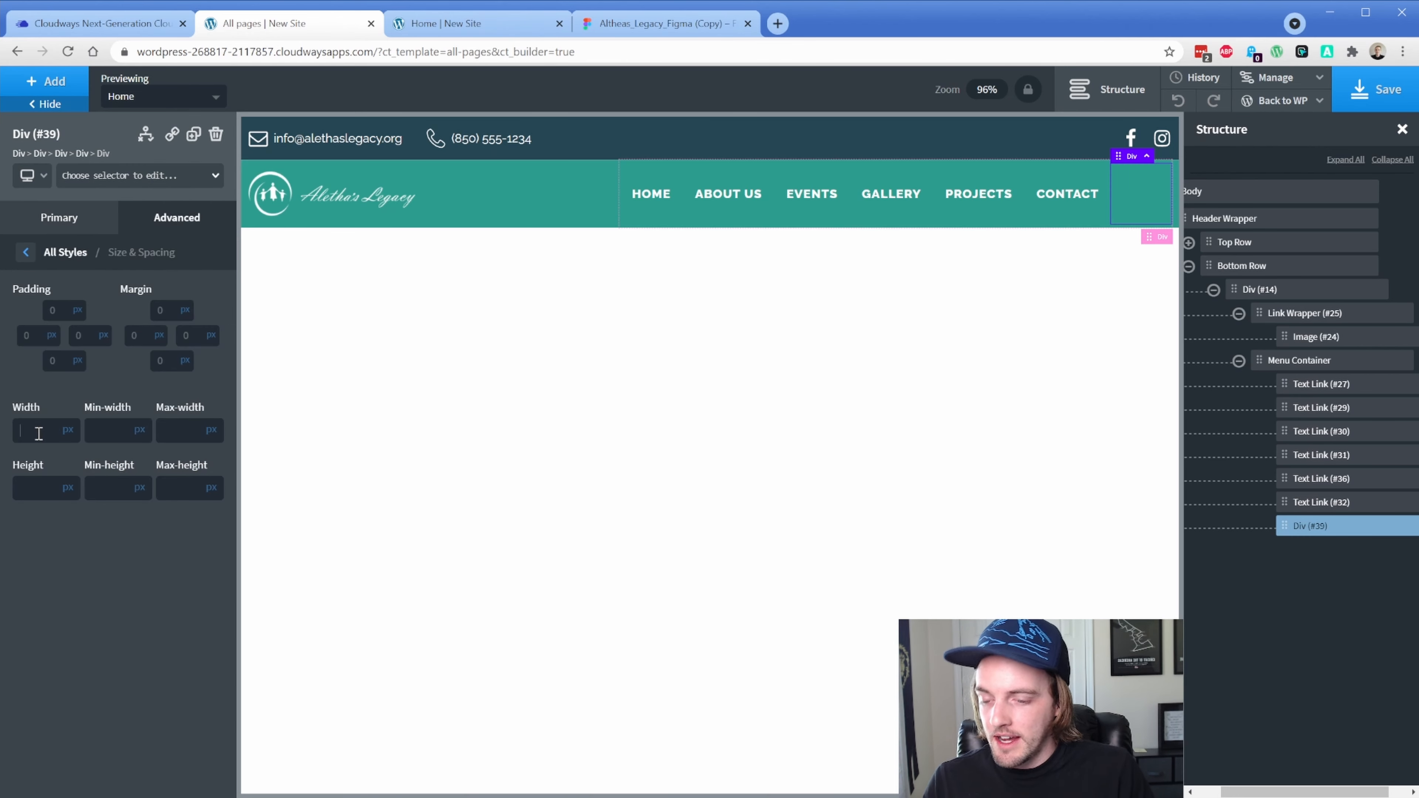
type("41")
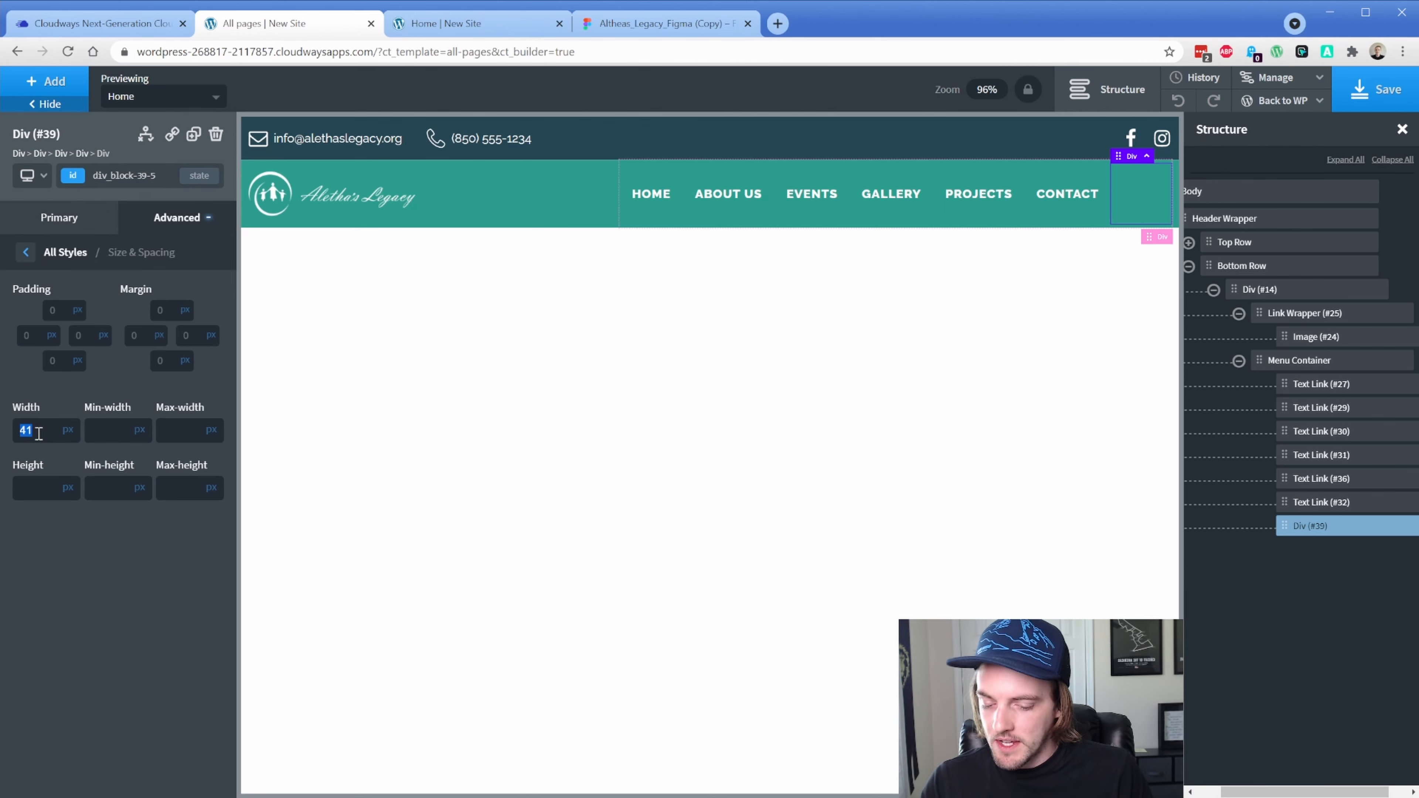
key("BackSpace")
key("BackSpace")
left_click(43, 484)
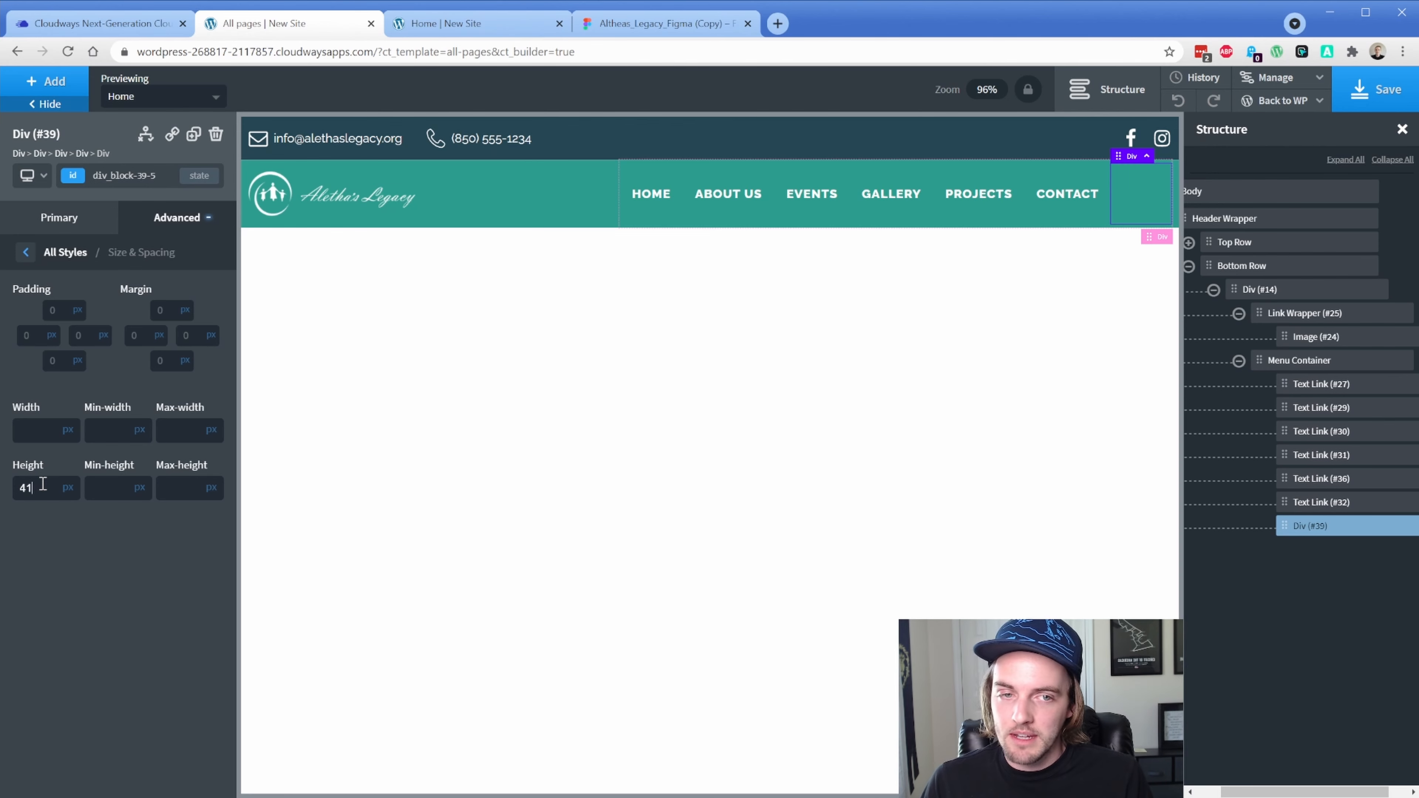
Give the divider a 1px solid dark teal right border
left_click(180, 229)
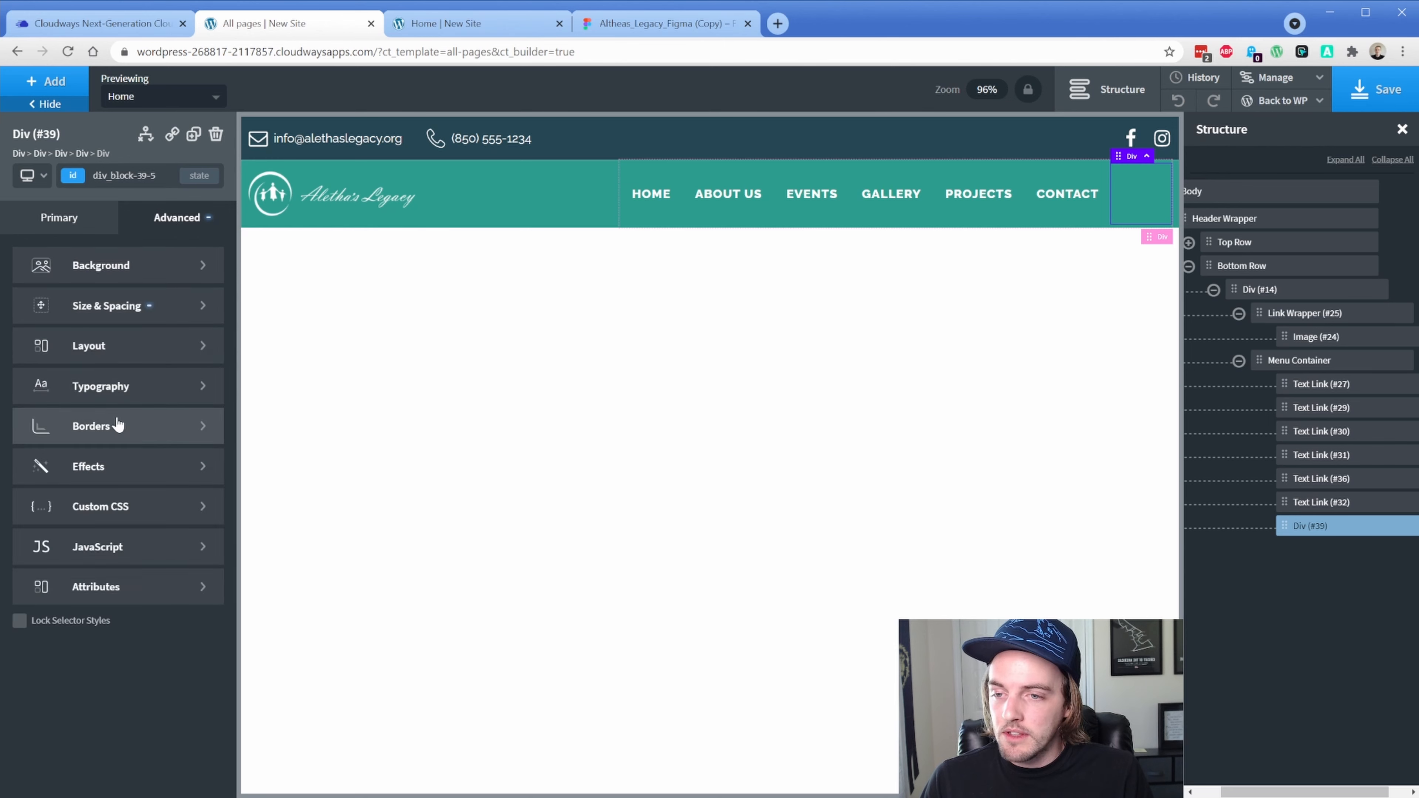
left_click(114, 430)
left_click(75, 316)
left_click(65, 386)
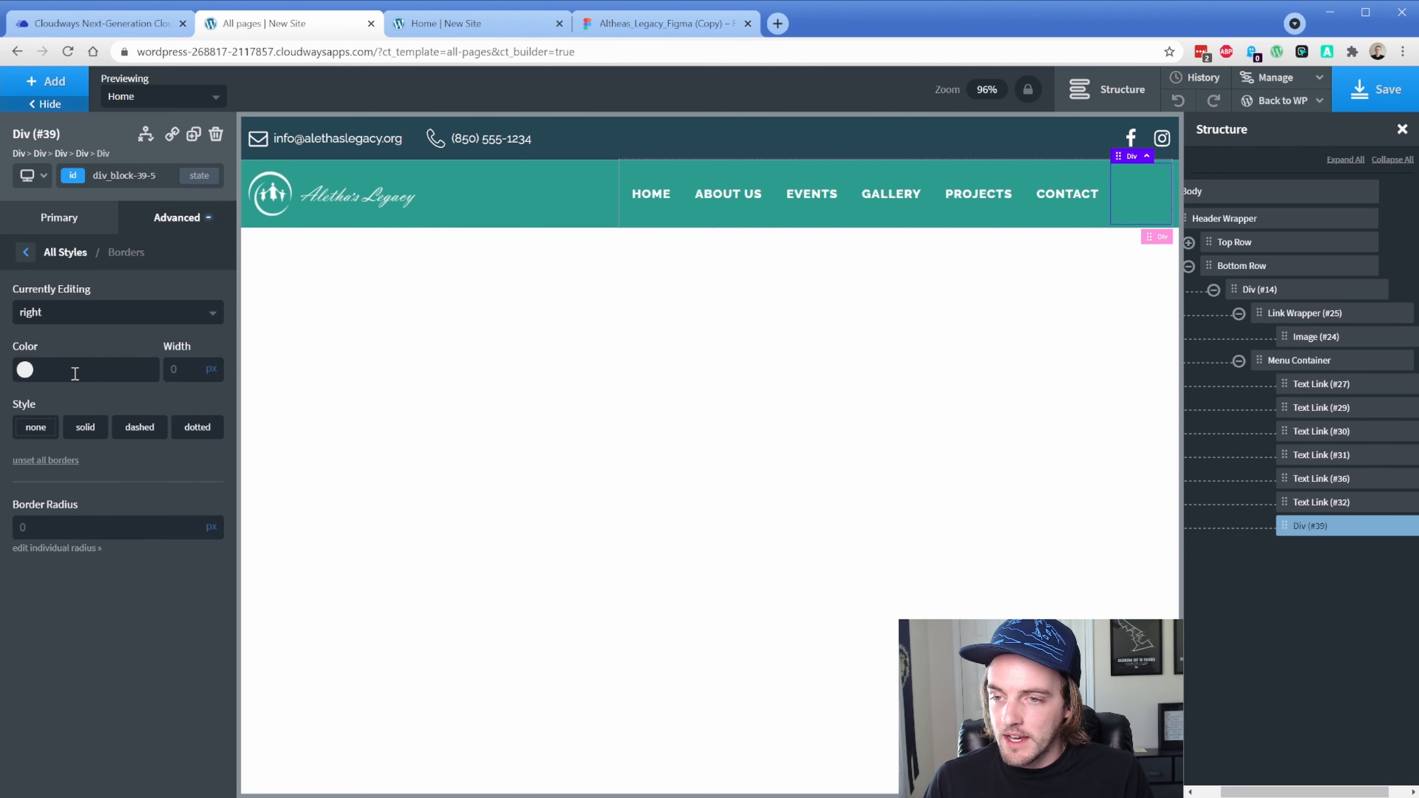
left_click(25, 373)
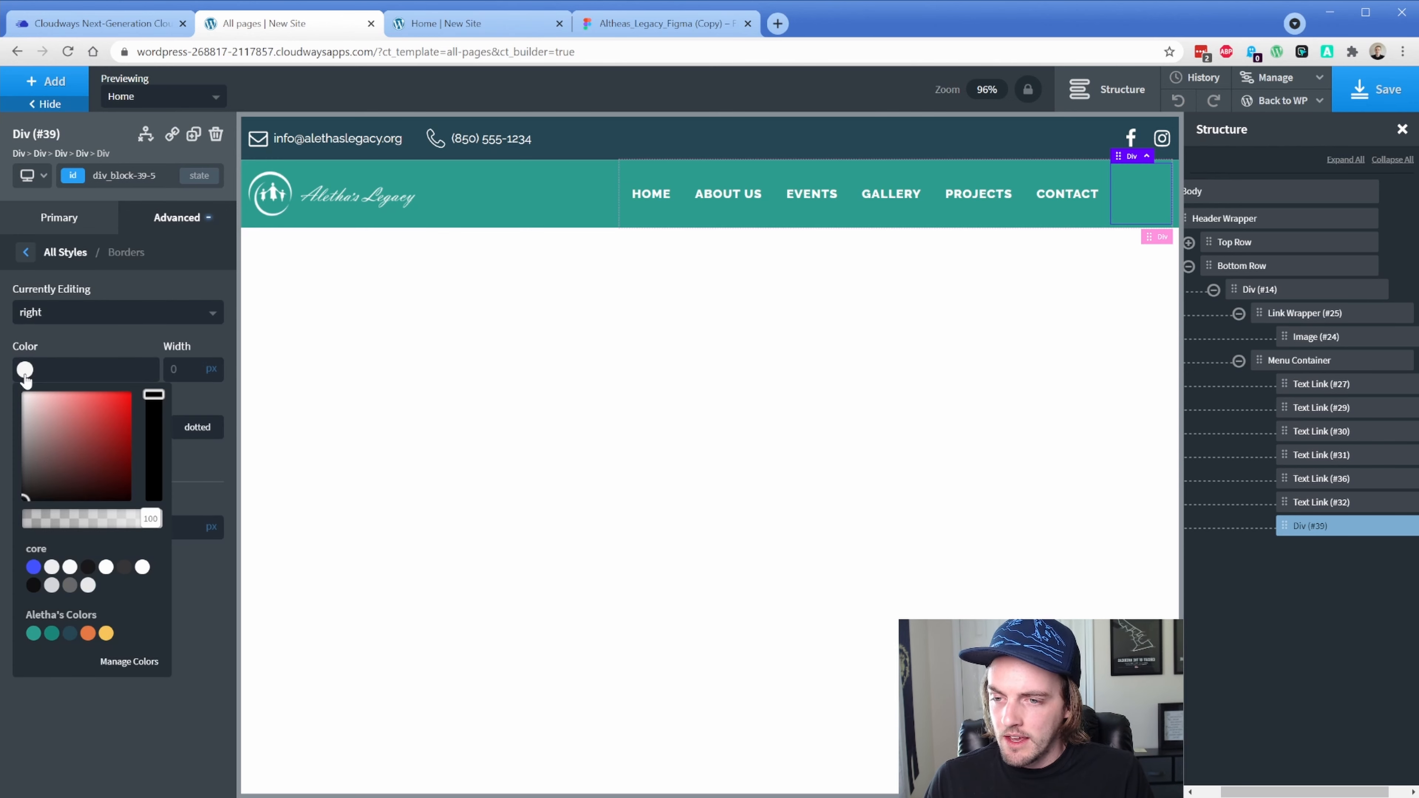
left_click(52, 635)
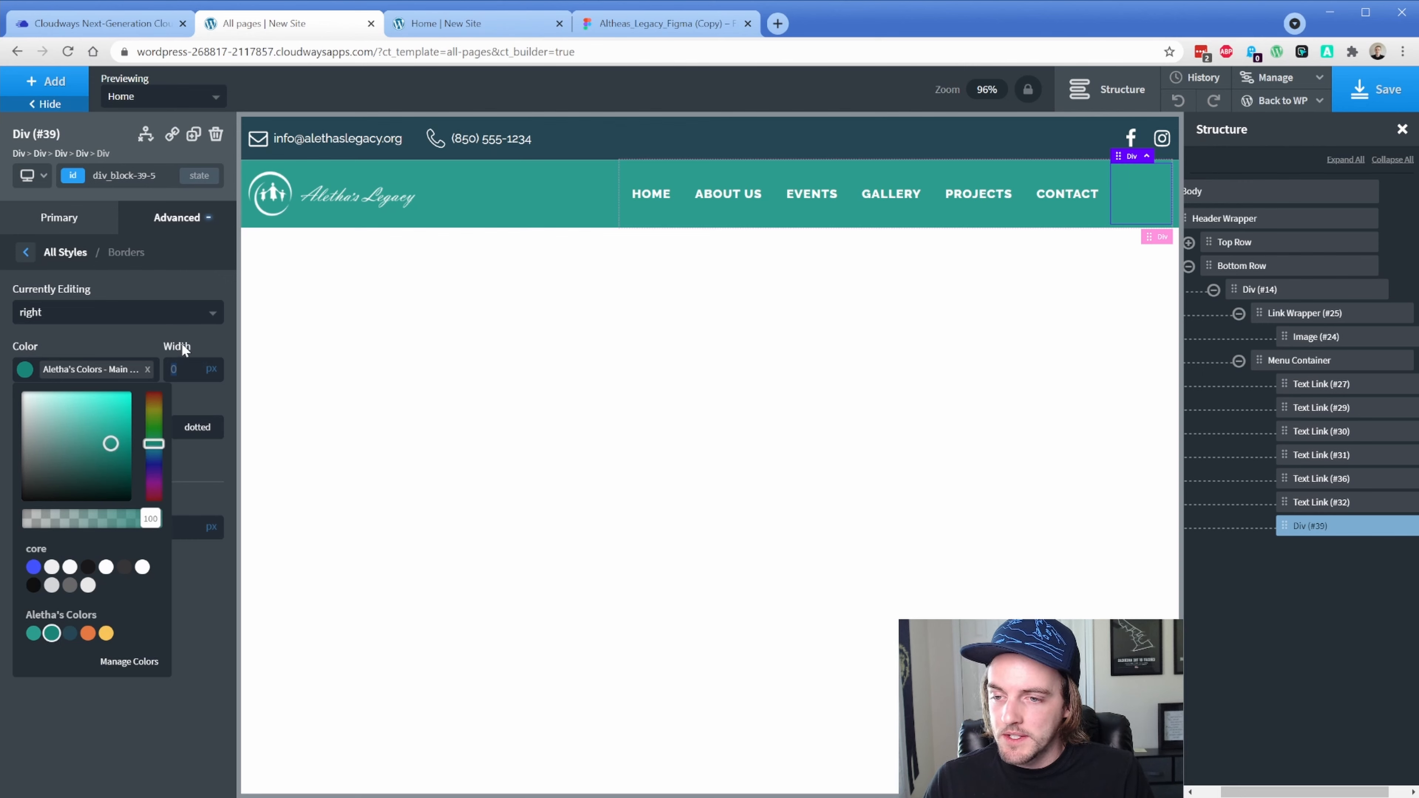
left_click(68, 636)
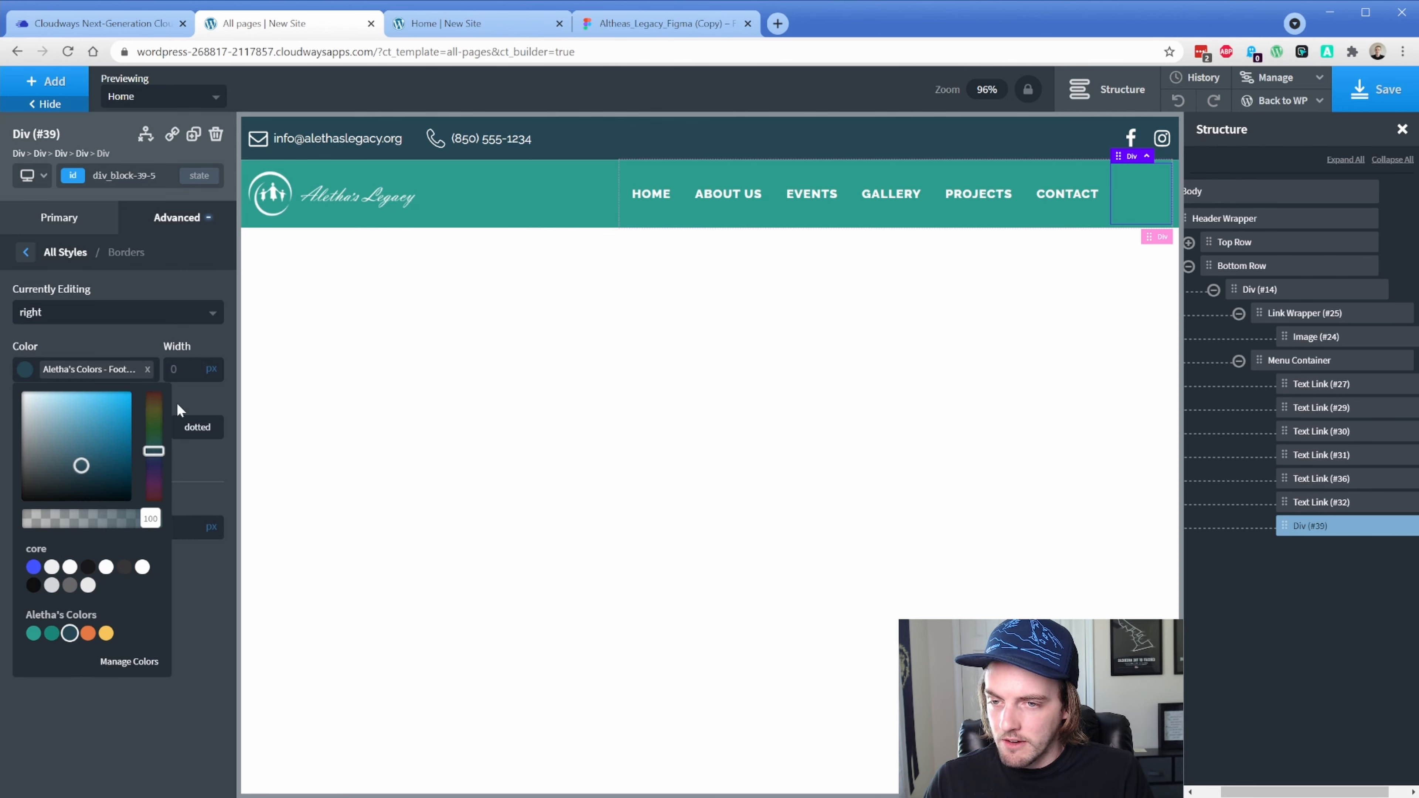
type("1")
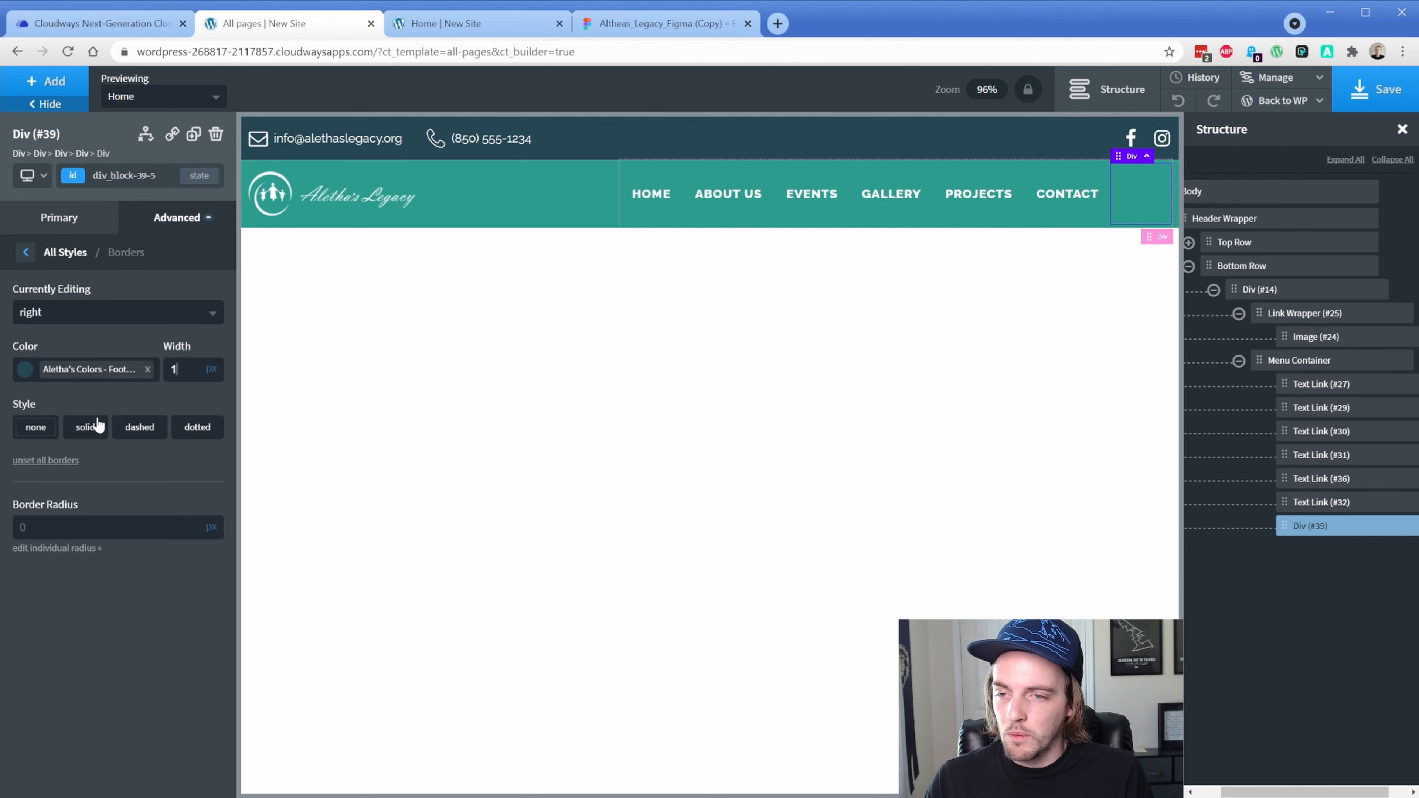
left_click(95, 426)
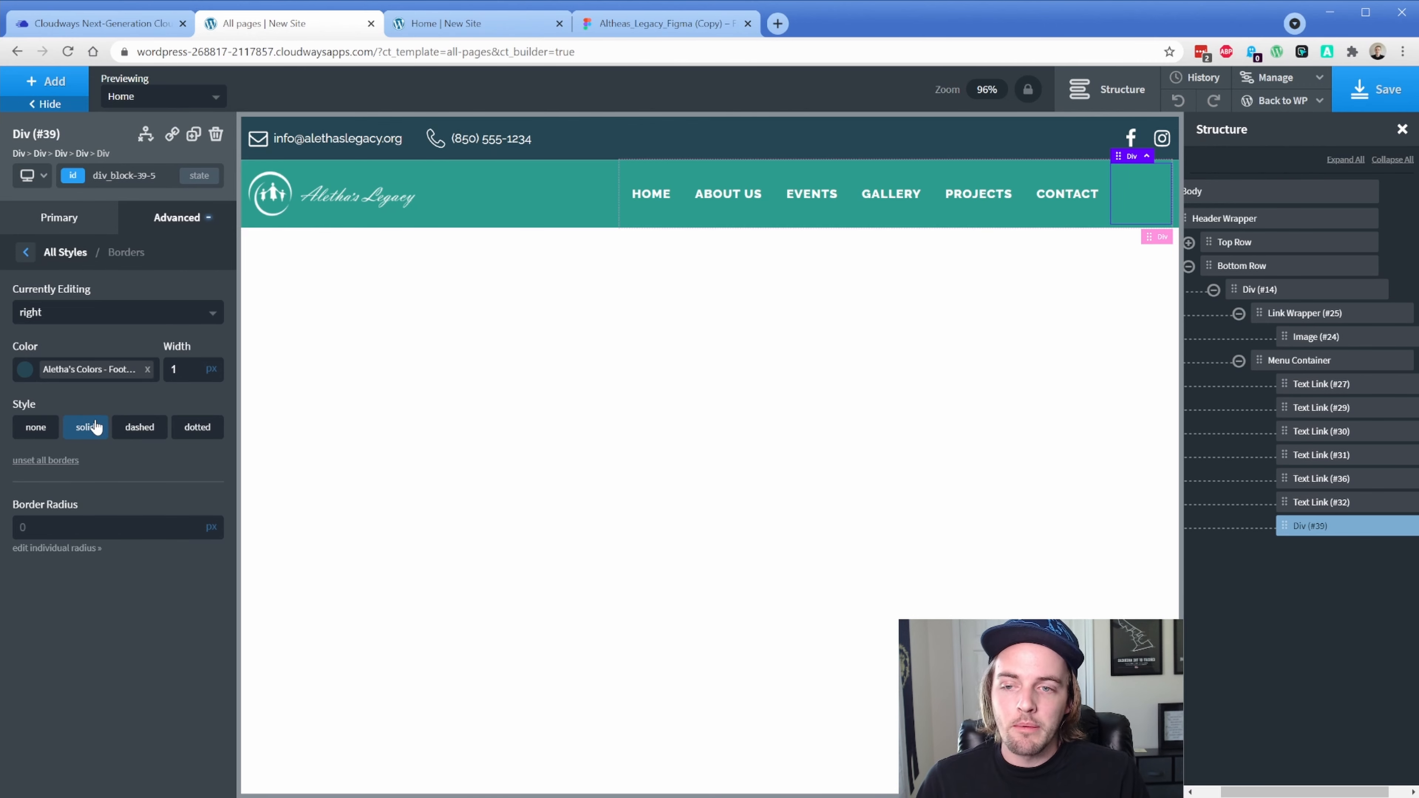
Set the divider's right margin to 16px
left_click(167, 229)
left_click(146, 308)
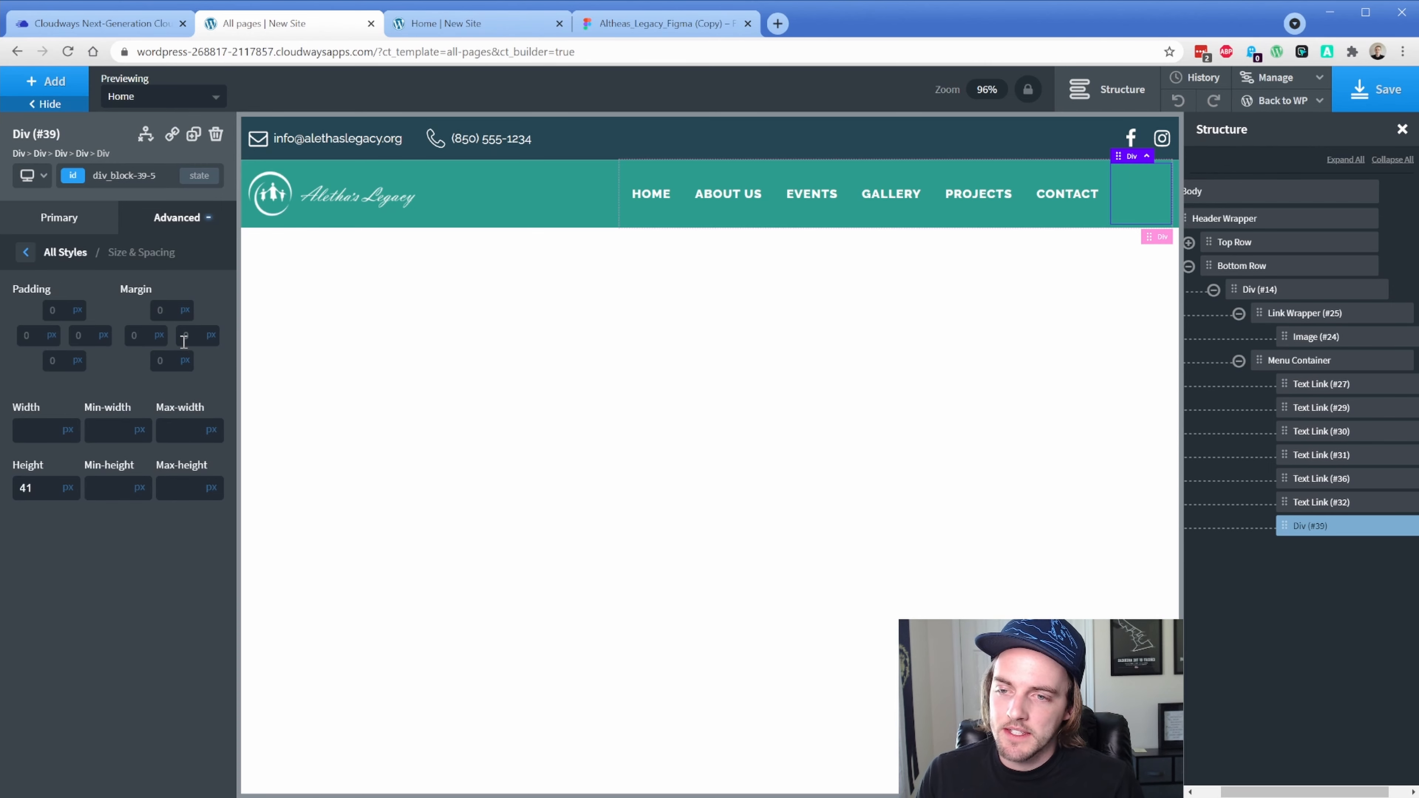
left_click(184, 342)
type("16")
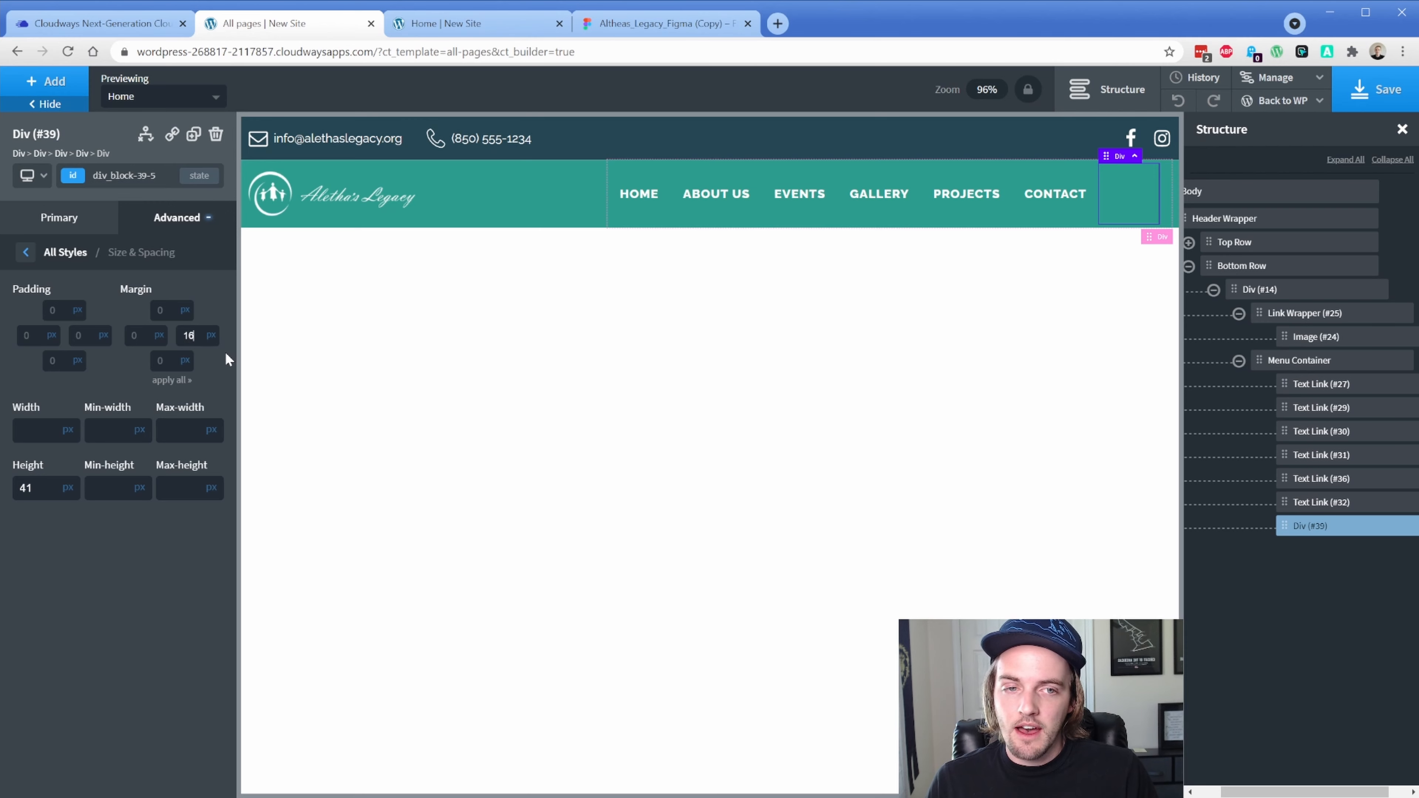
left_click(1283, 362)
Append a Link Wrapper containing a Text element to the menu, save, and view the live Home page
left_click(53, 82)
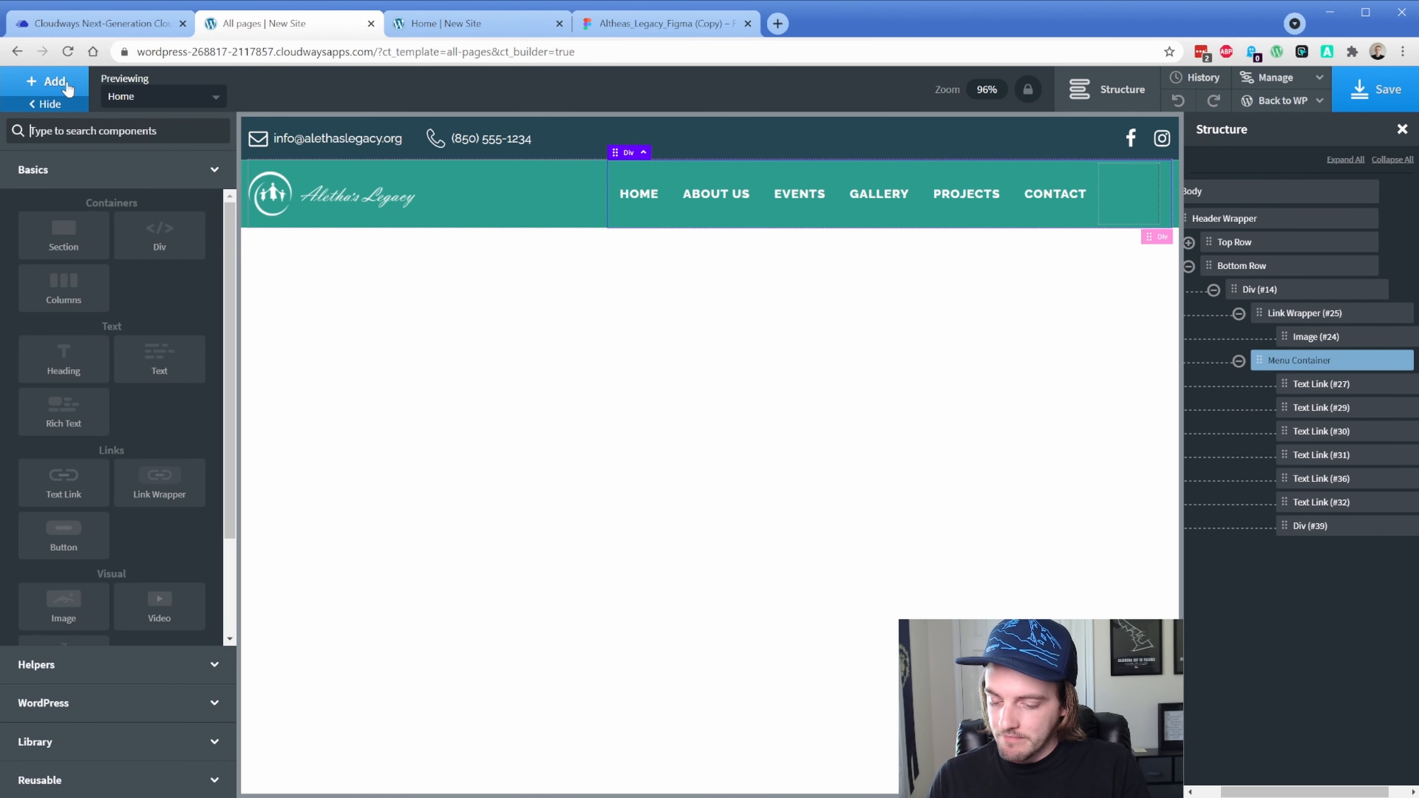
type("link")
key("Return")
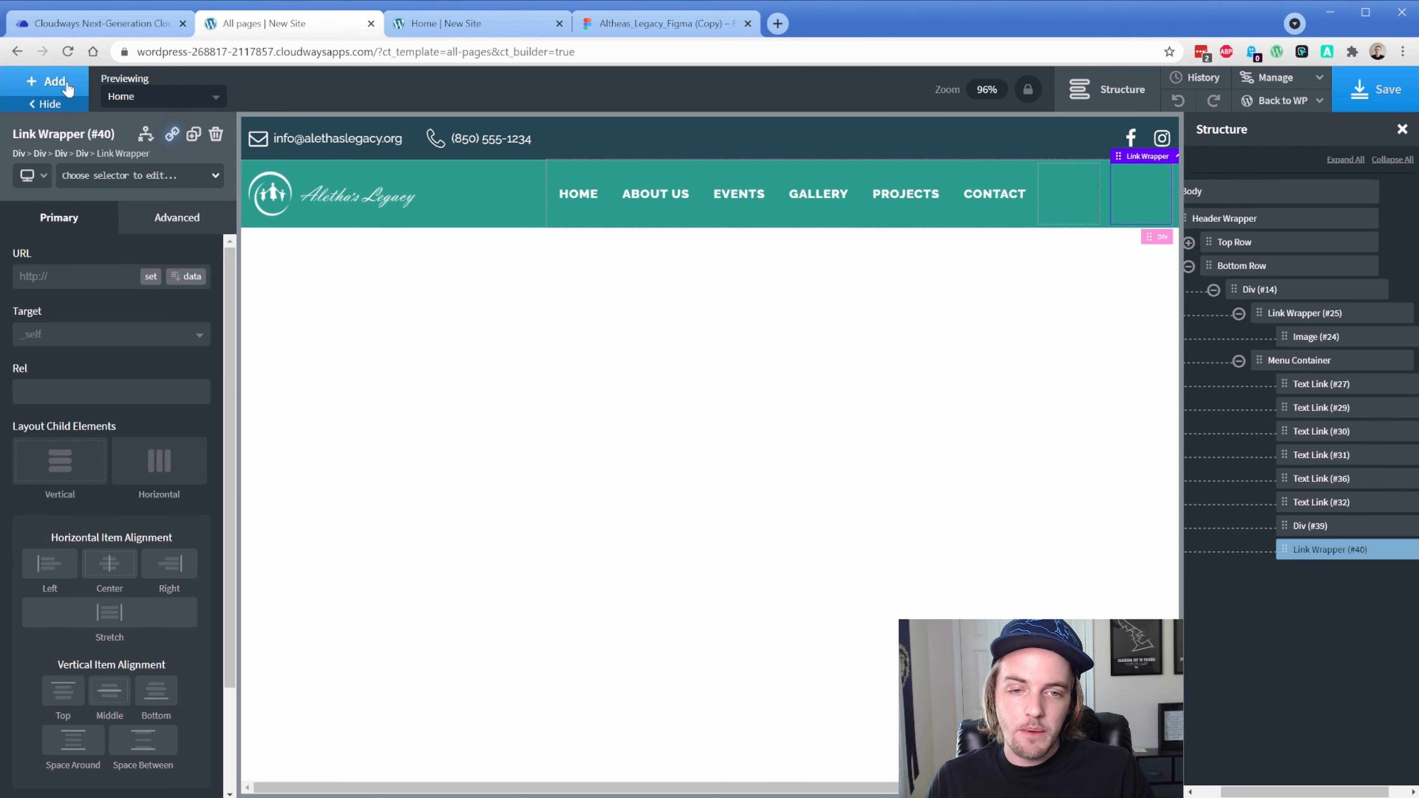
left_click(67, 84)
left_click(160, 363)
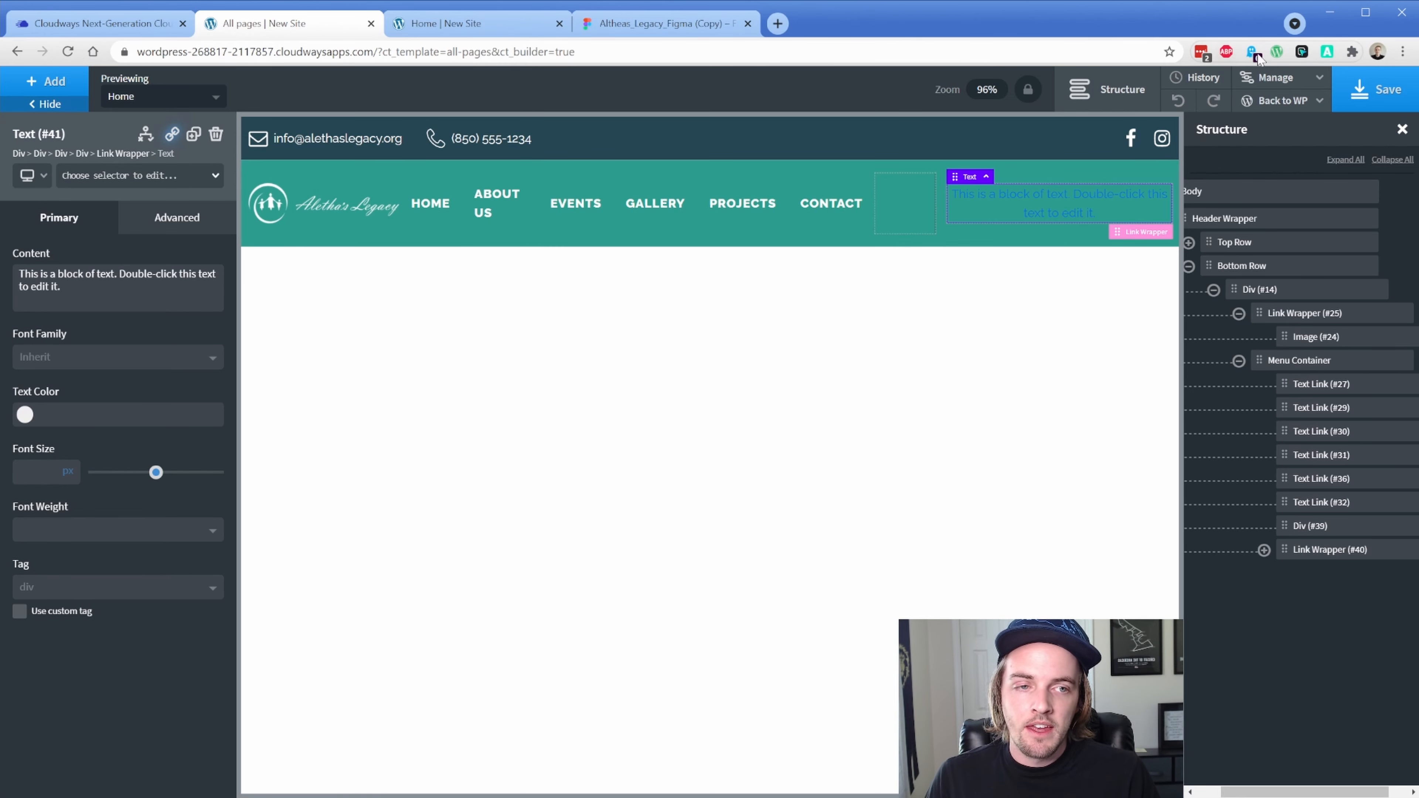
left_click(1387, 92)
left_click(500, 34)
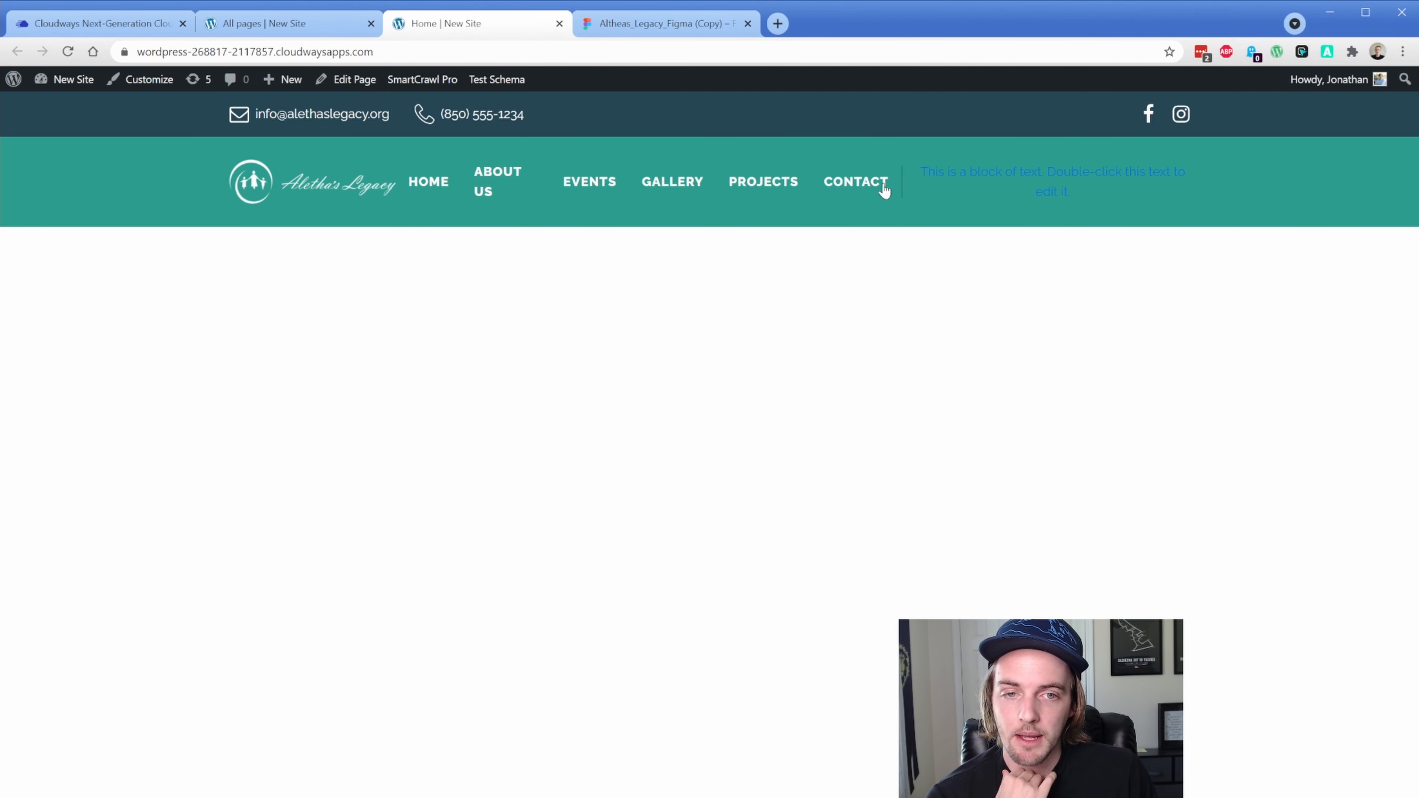
In the Figma mockup, select the DONATE button group (100 × 29px)
key("ctrl+Tab")
left_click(1030, 367)
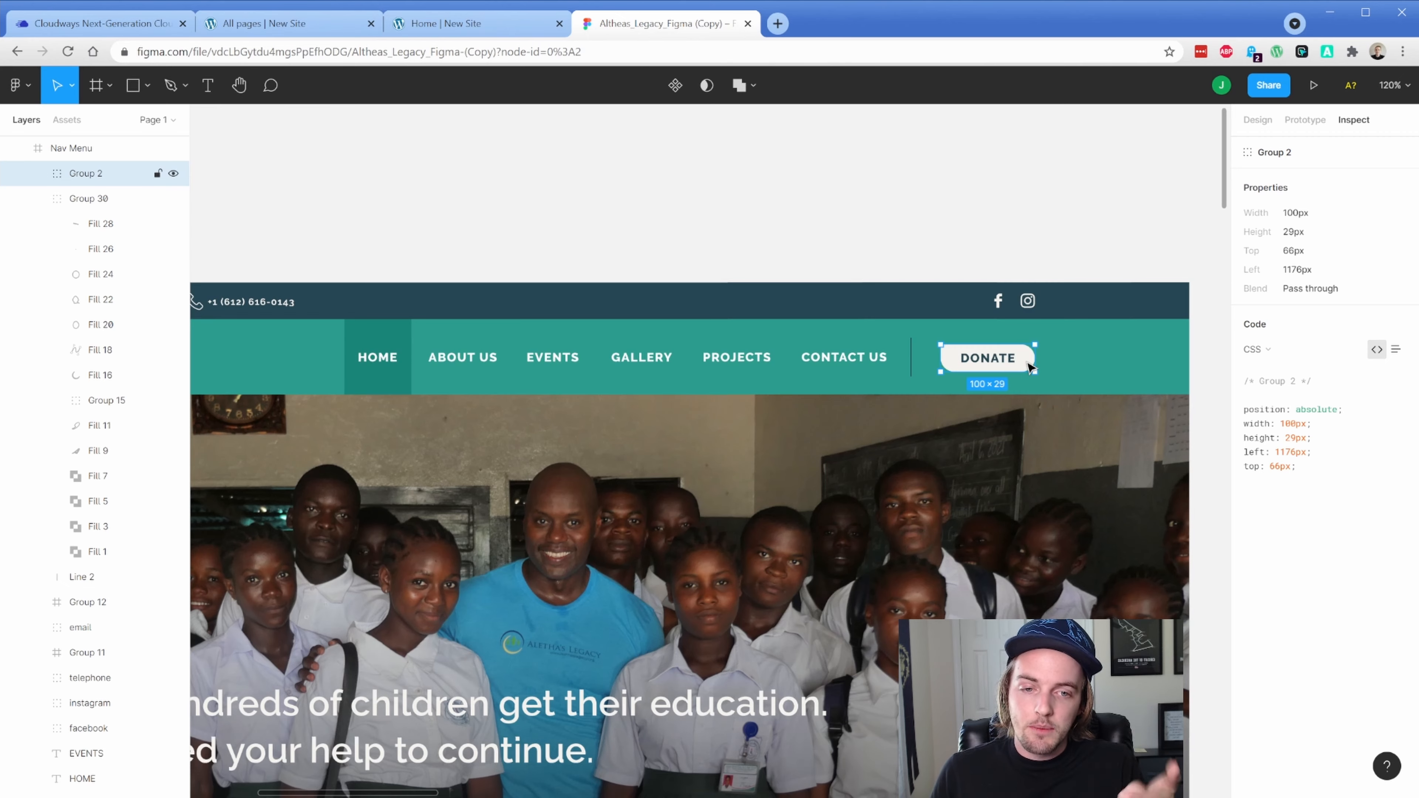
Zoom in on the Donate button and read its corner radii: 0 top-left, 14.5 elsewhere
scroll(414, 598, "down", 5)
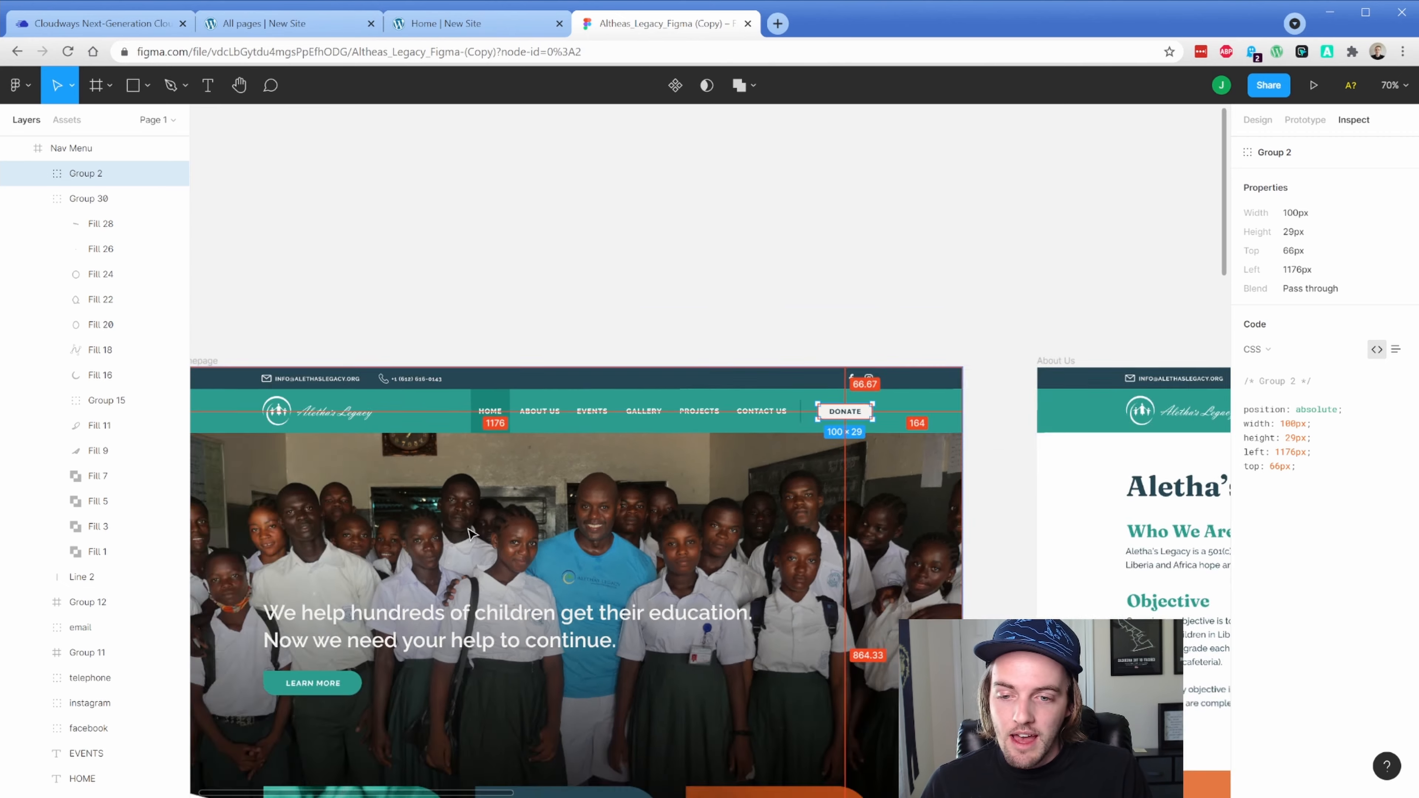
scroll(413, 598, "up", 3)
scroll(413, 598, "up", 3)
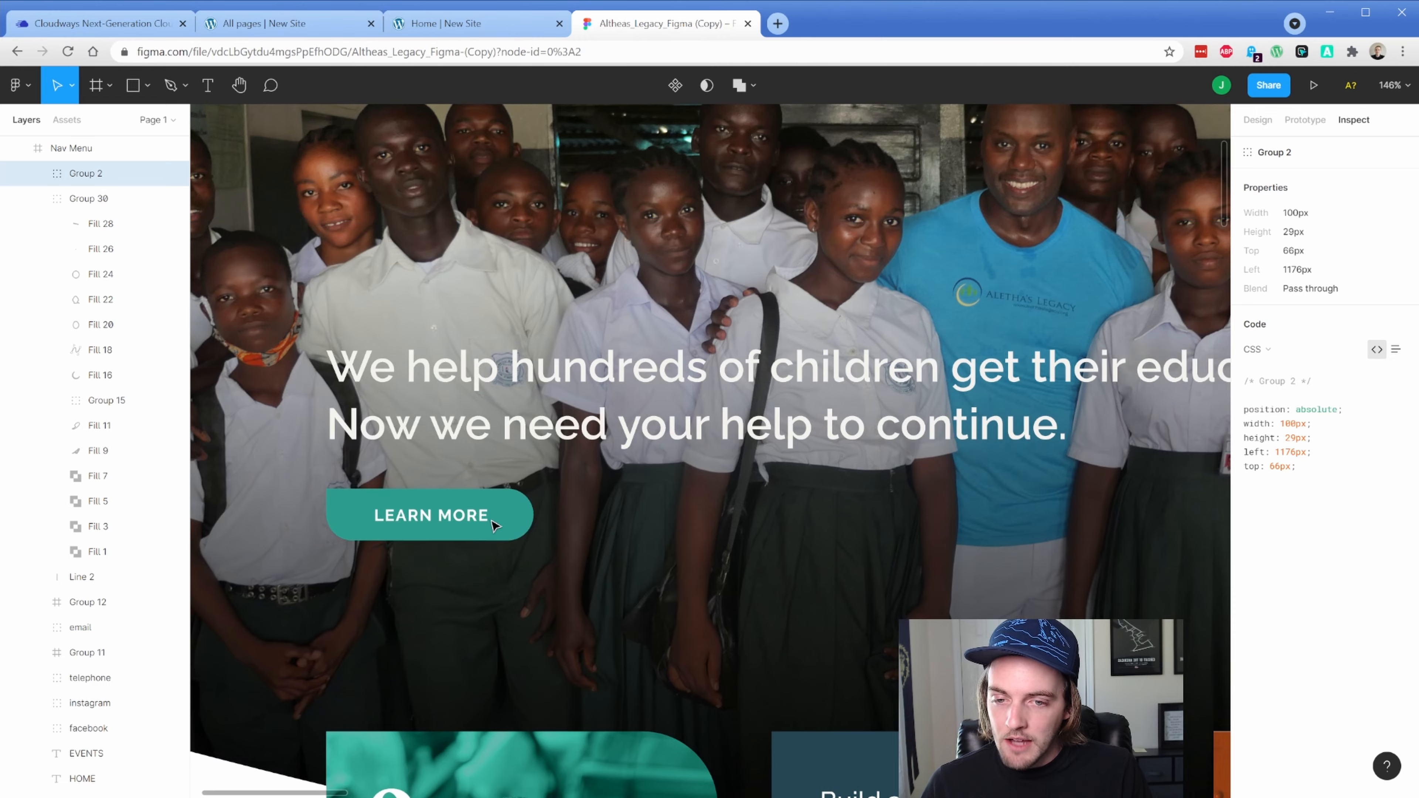
scroll(391, 592, "down", 4)
scroll(364, 585, "up", 2)
scroll(363, 584, "down", 10)
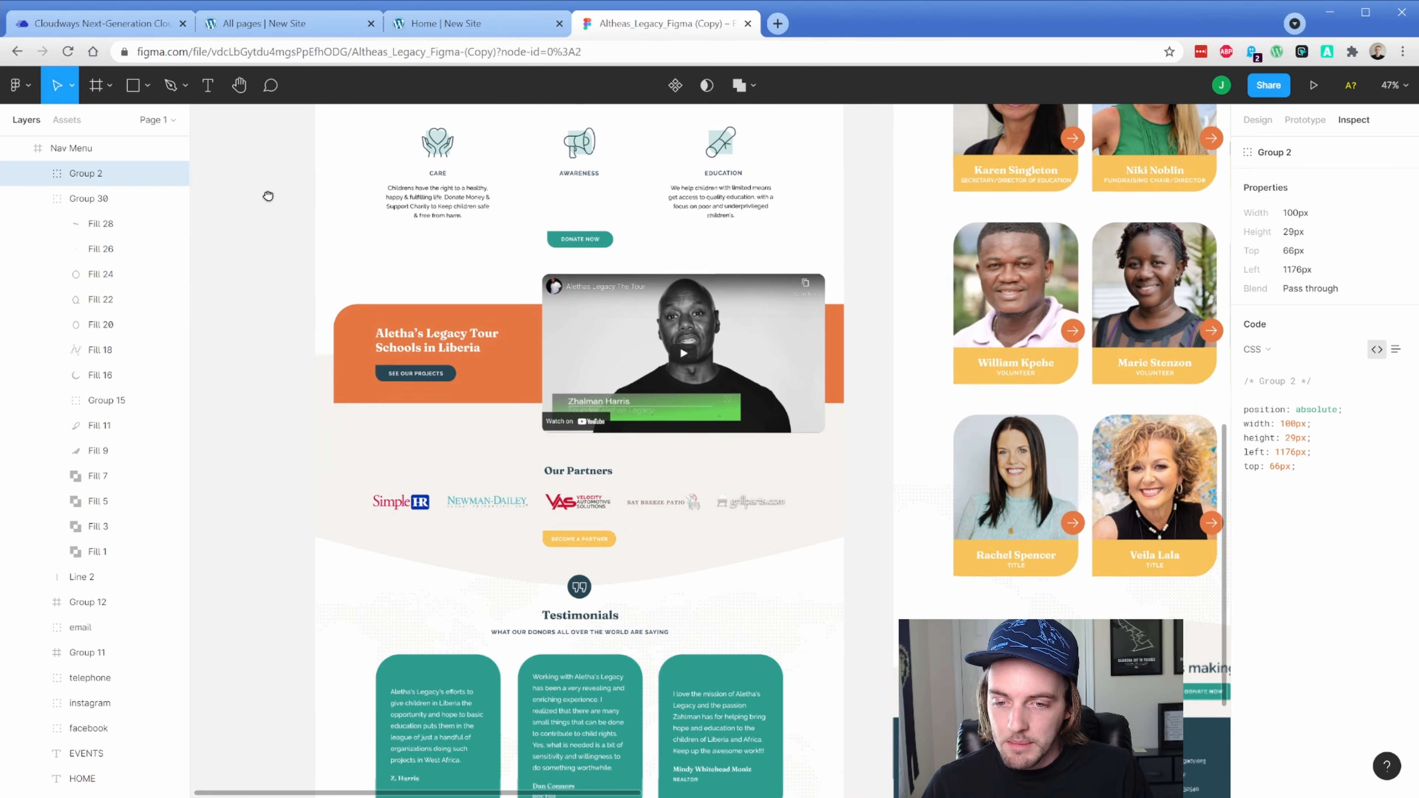
left_click_drag(269, 195, 268, 189)
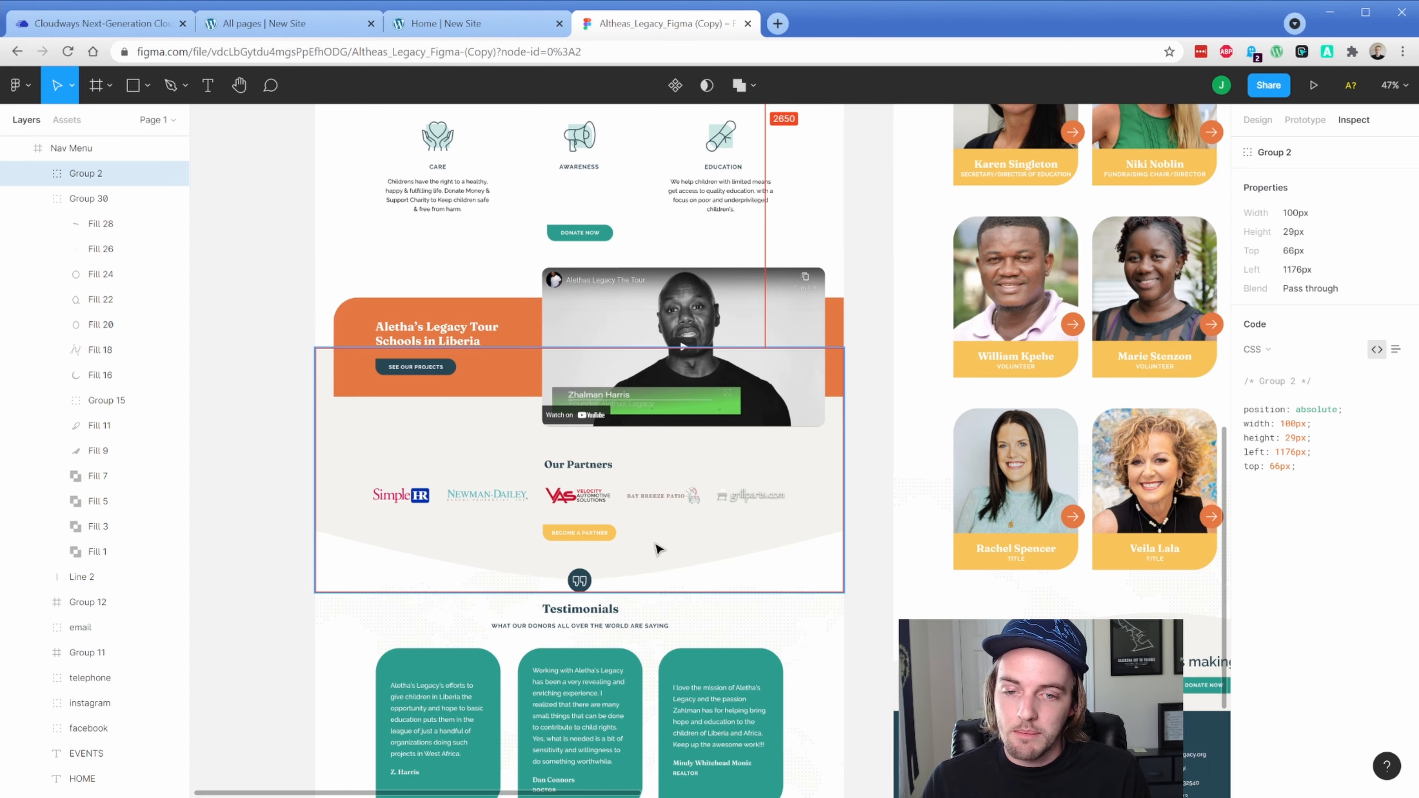
scroll(859, 173, "up", 20)
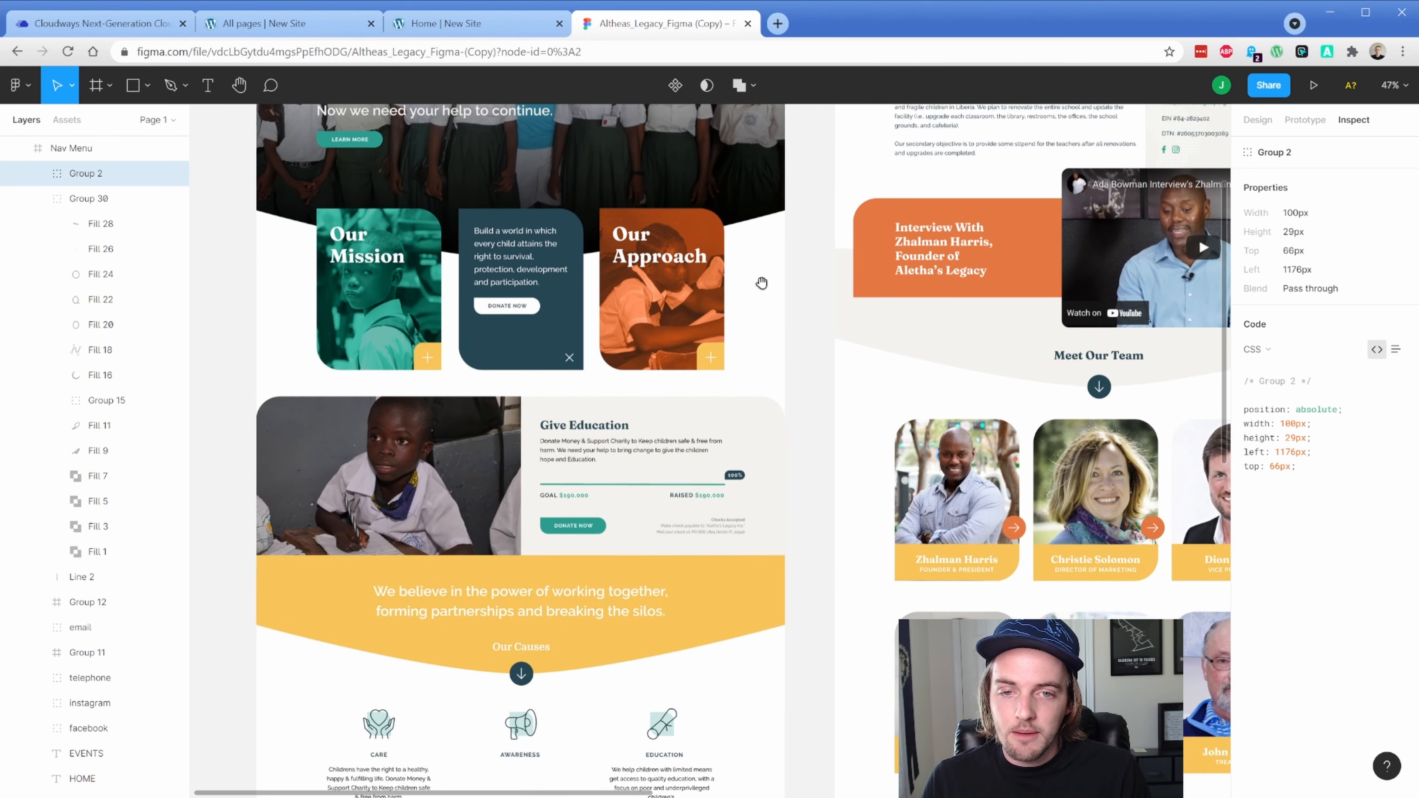
scroll(713, 260, "up", 10)
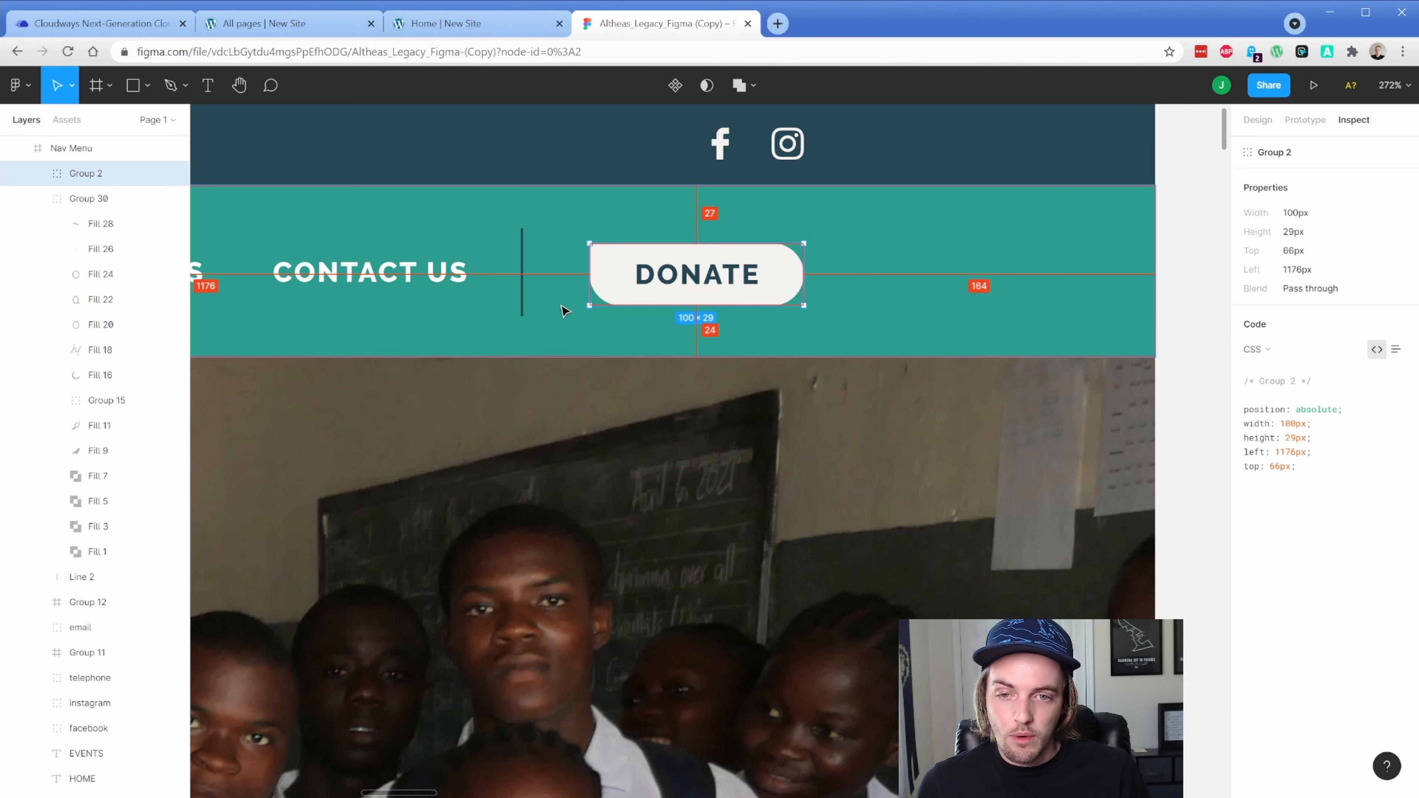
left_click(1254, 123)
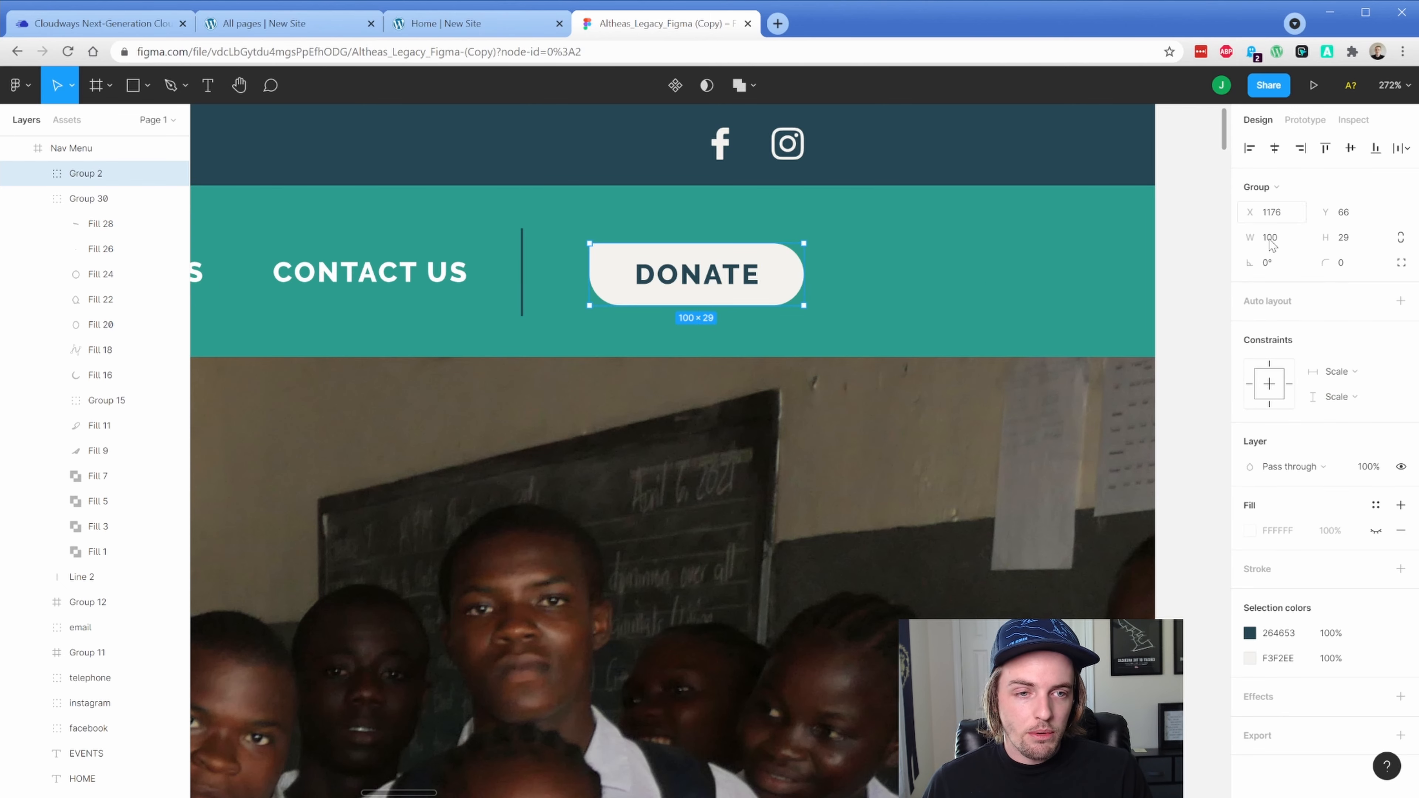
left_click(1401, 264)
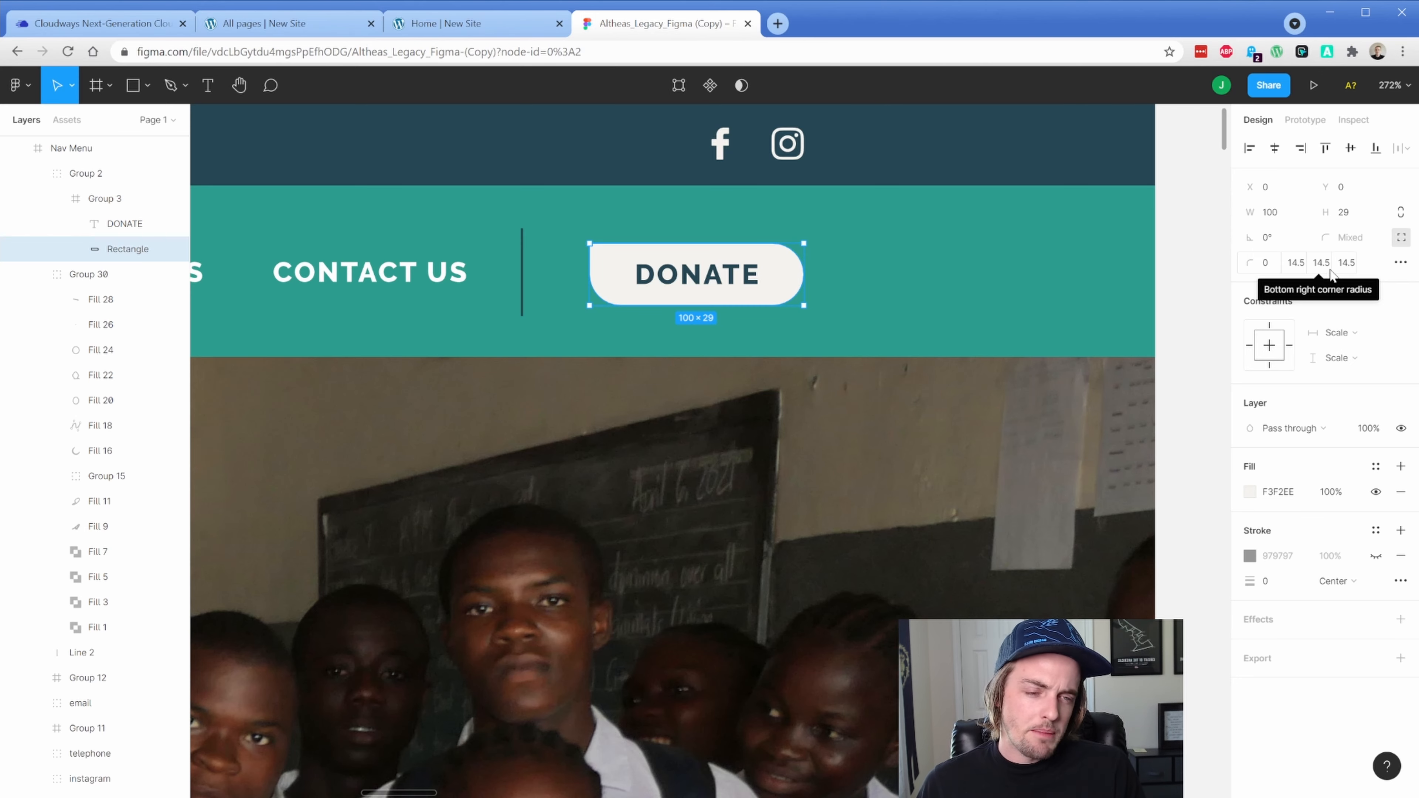
left_click(320, 26)
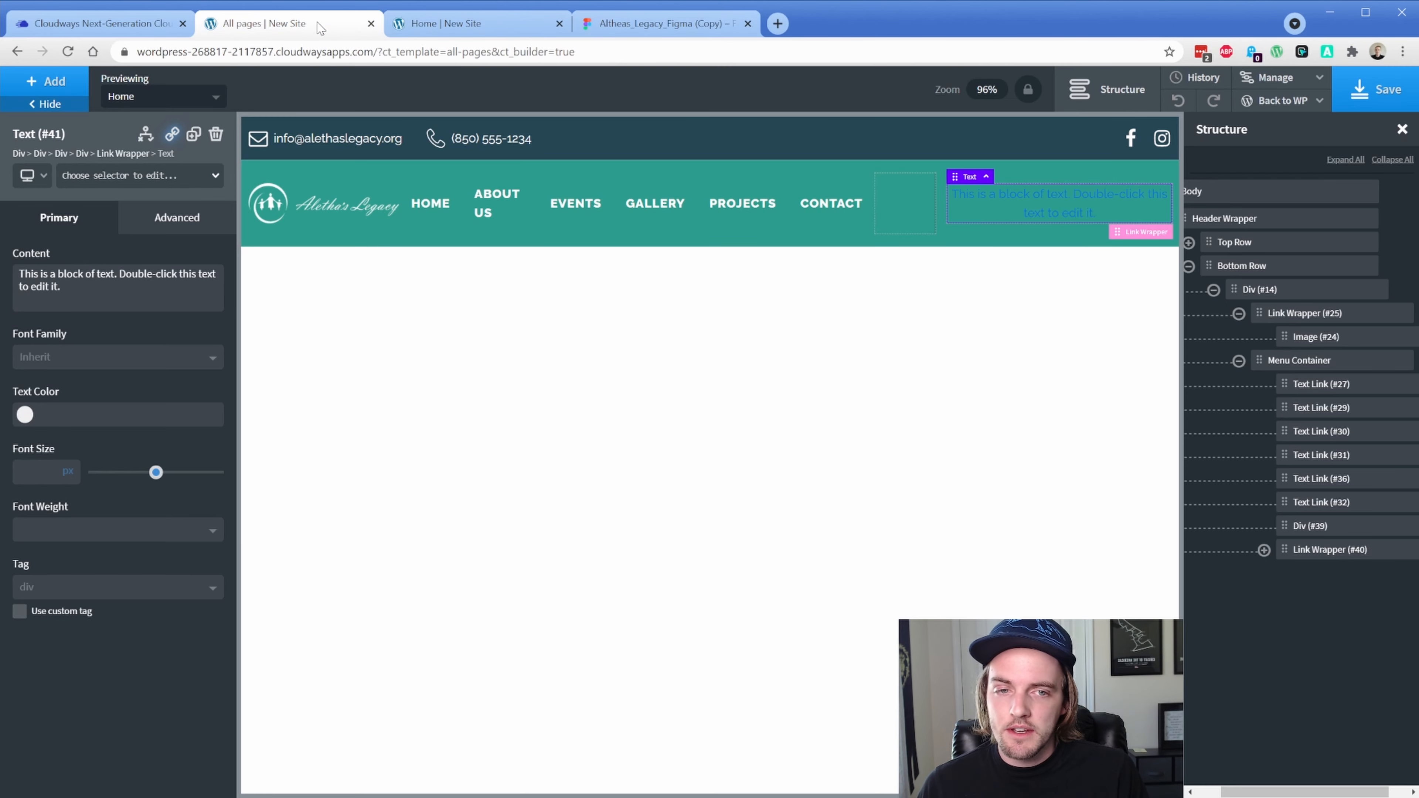
Add the al-button-primary class to Link Wrapper (#40) in the Structure panel
left_click(1264, 550)
left_click(1319, 552)
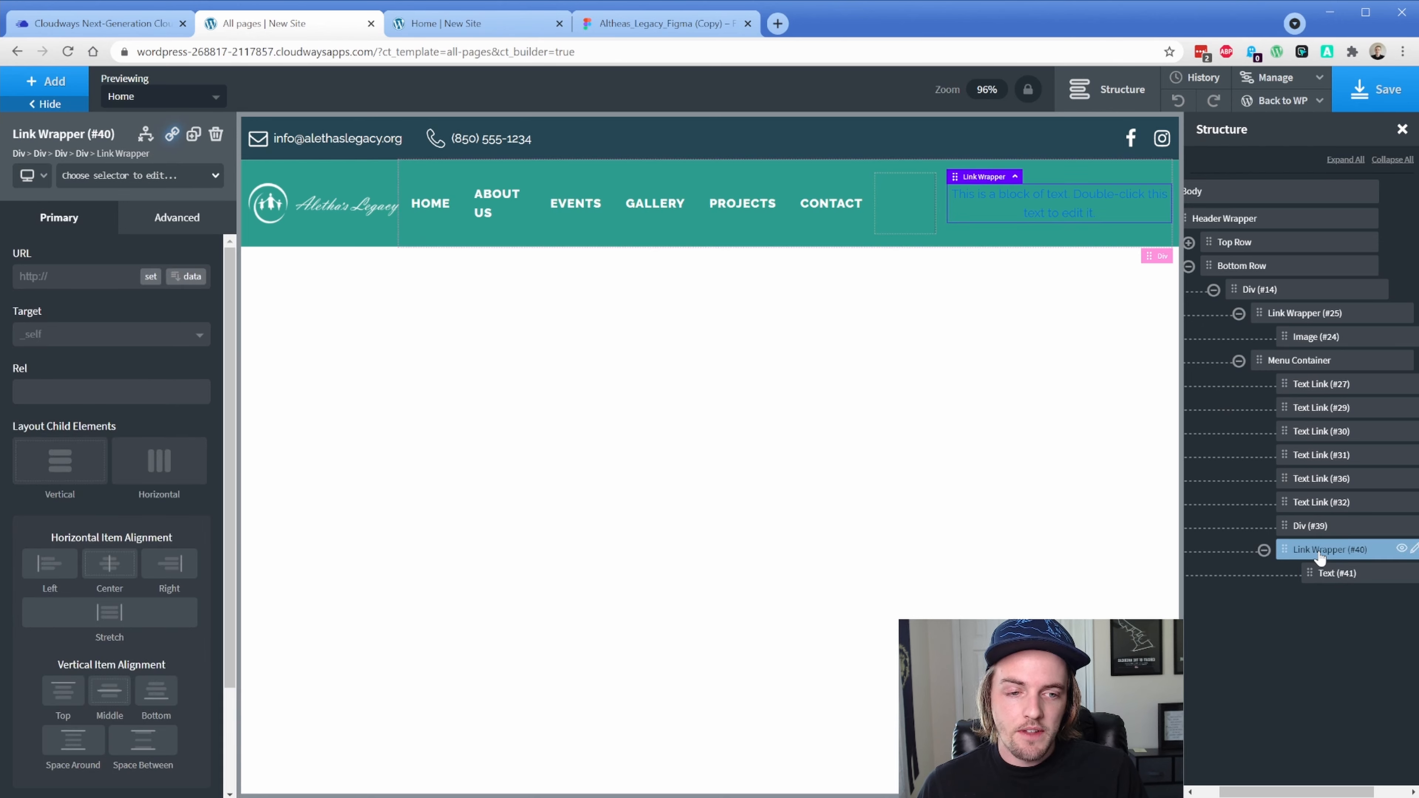
left_click(143, 176)
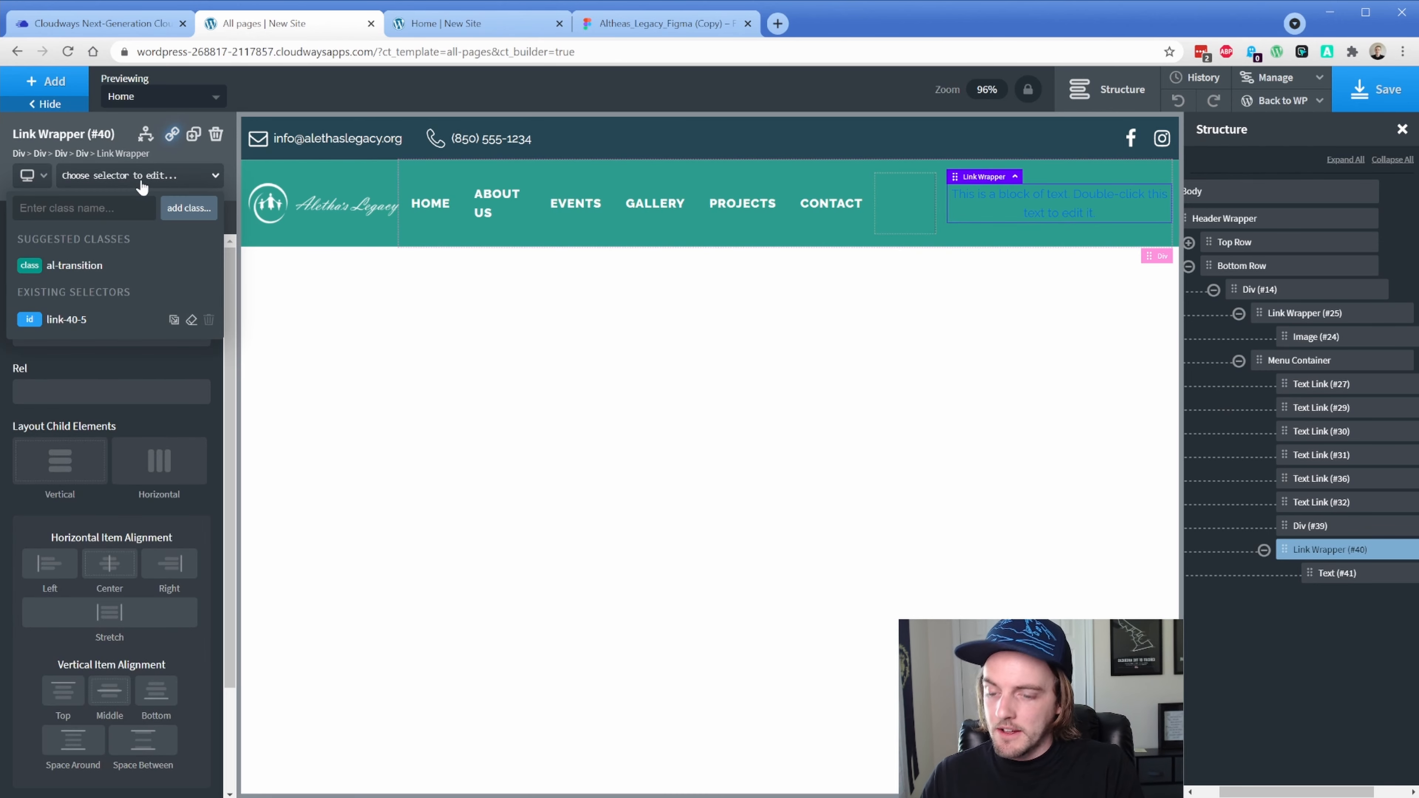
type("al-button-")
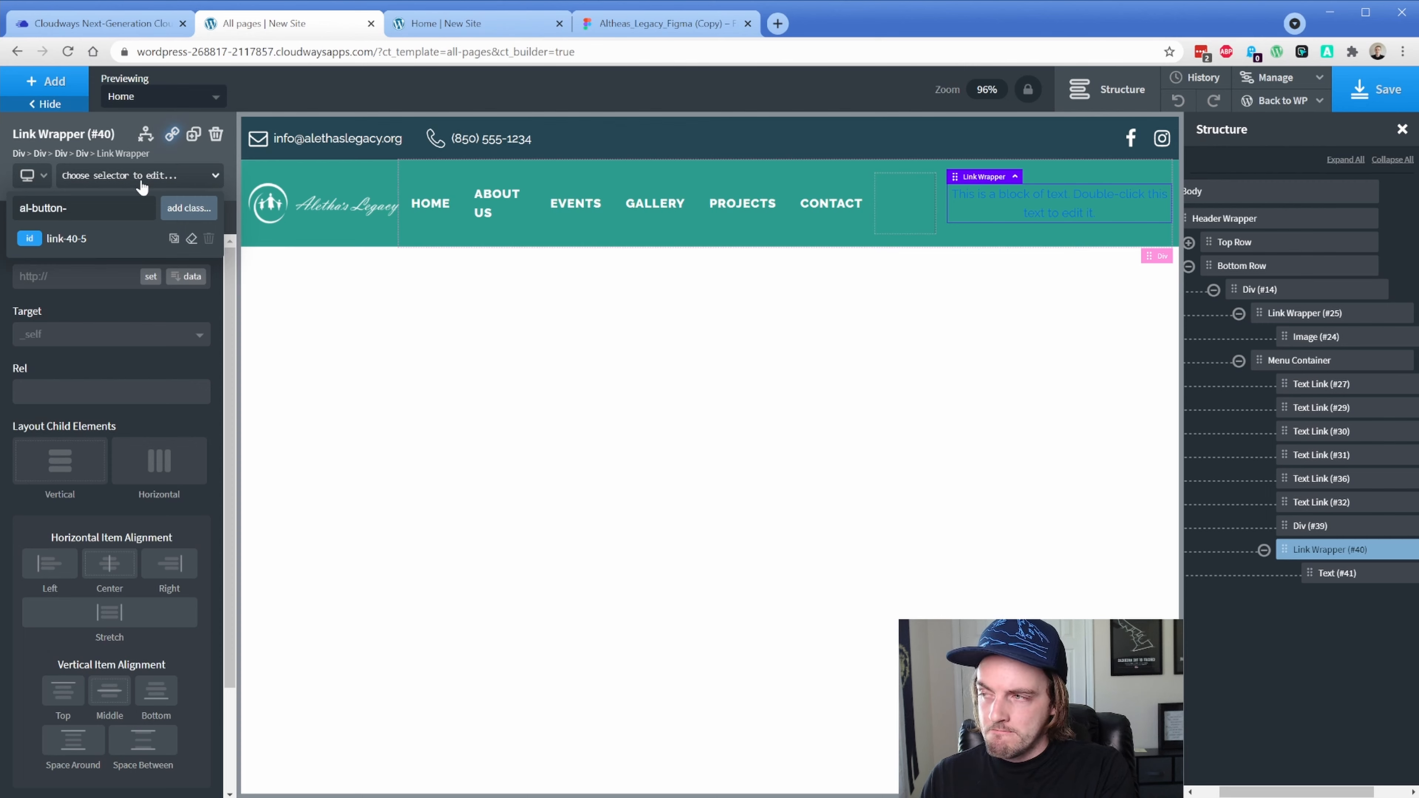
type("primary")
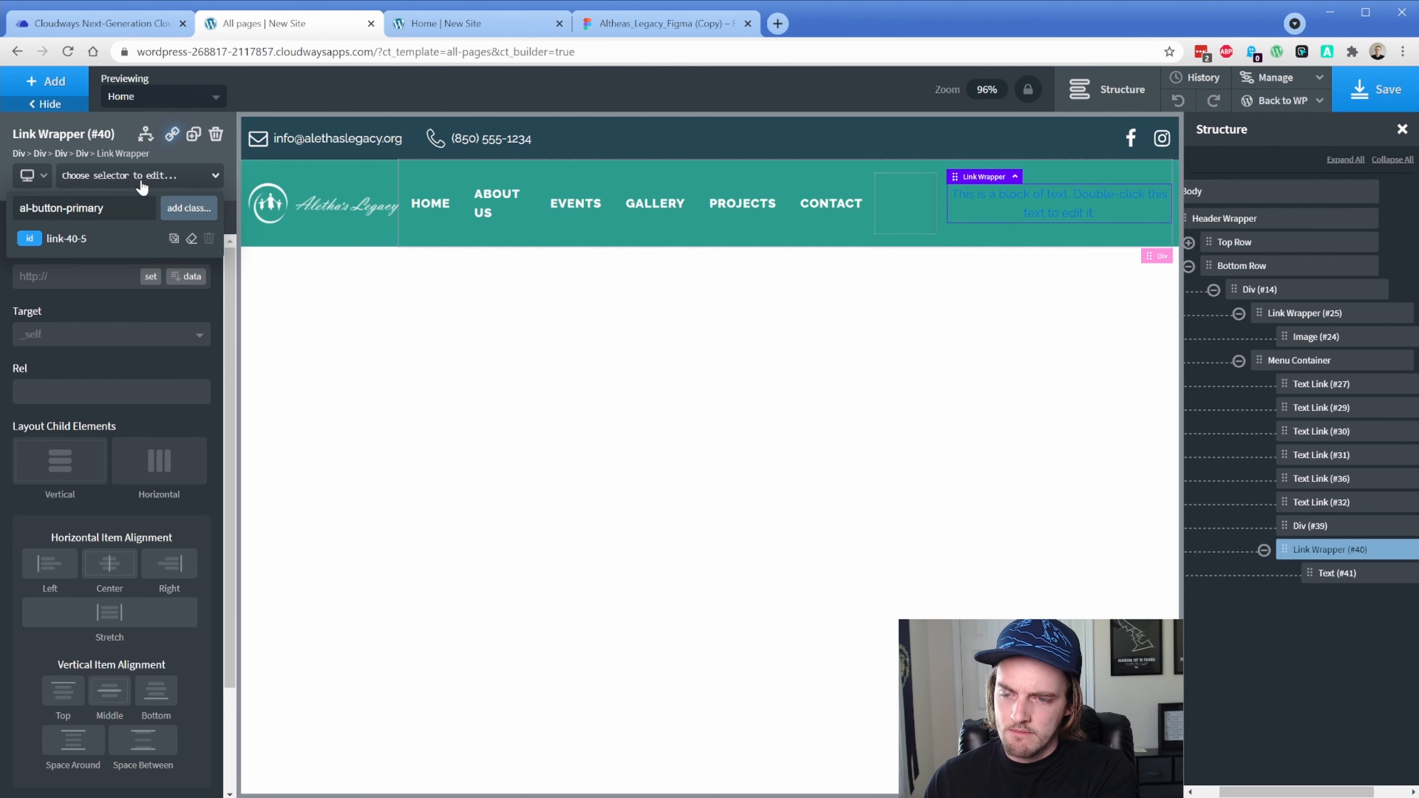
key("Return")
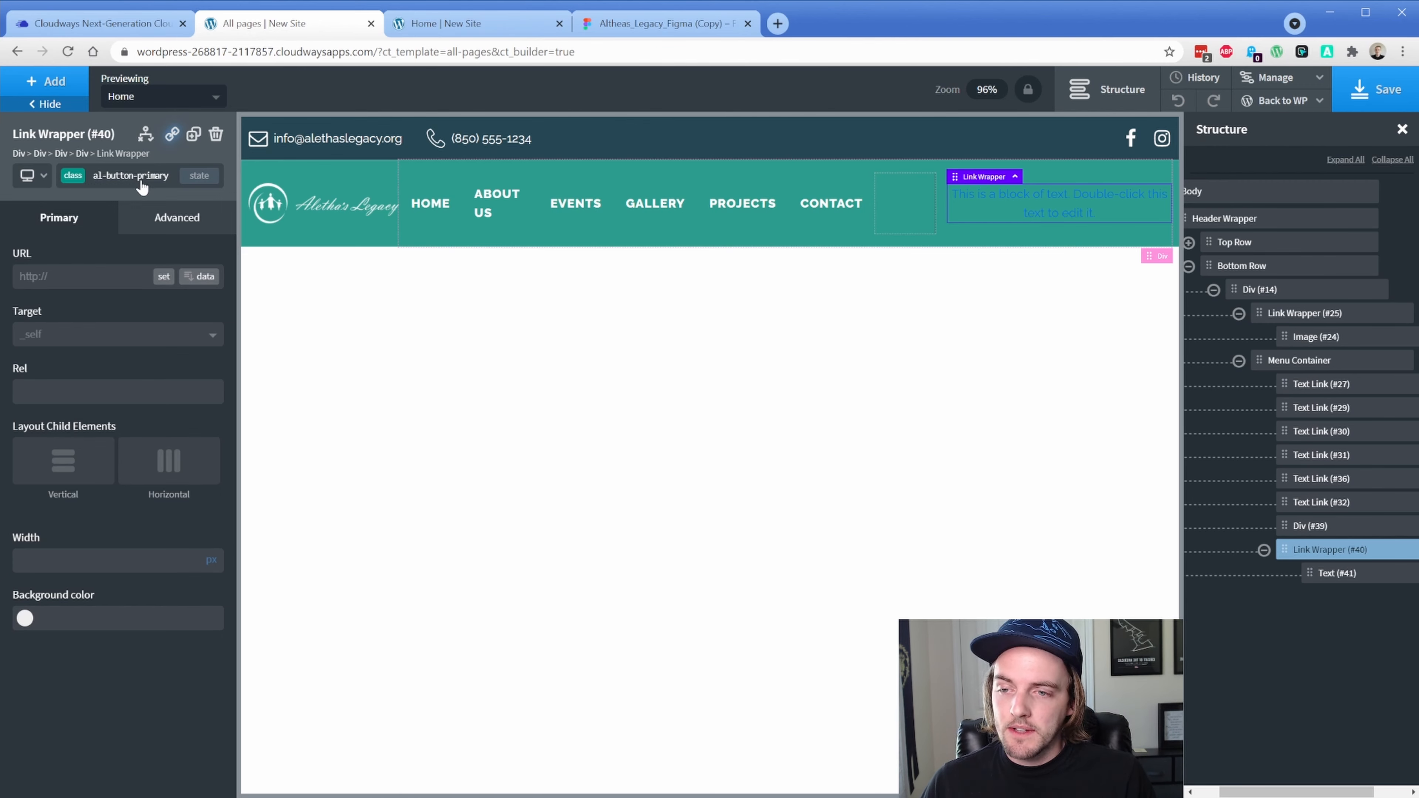
Give the button independent corner radii: 0 on the first corner, 16 on the others
left_click(185, 221)
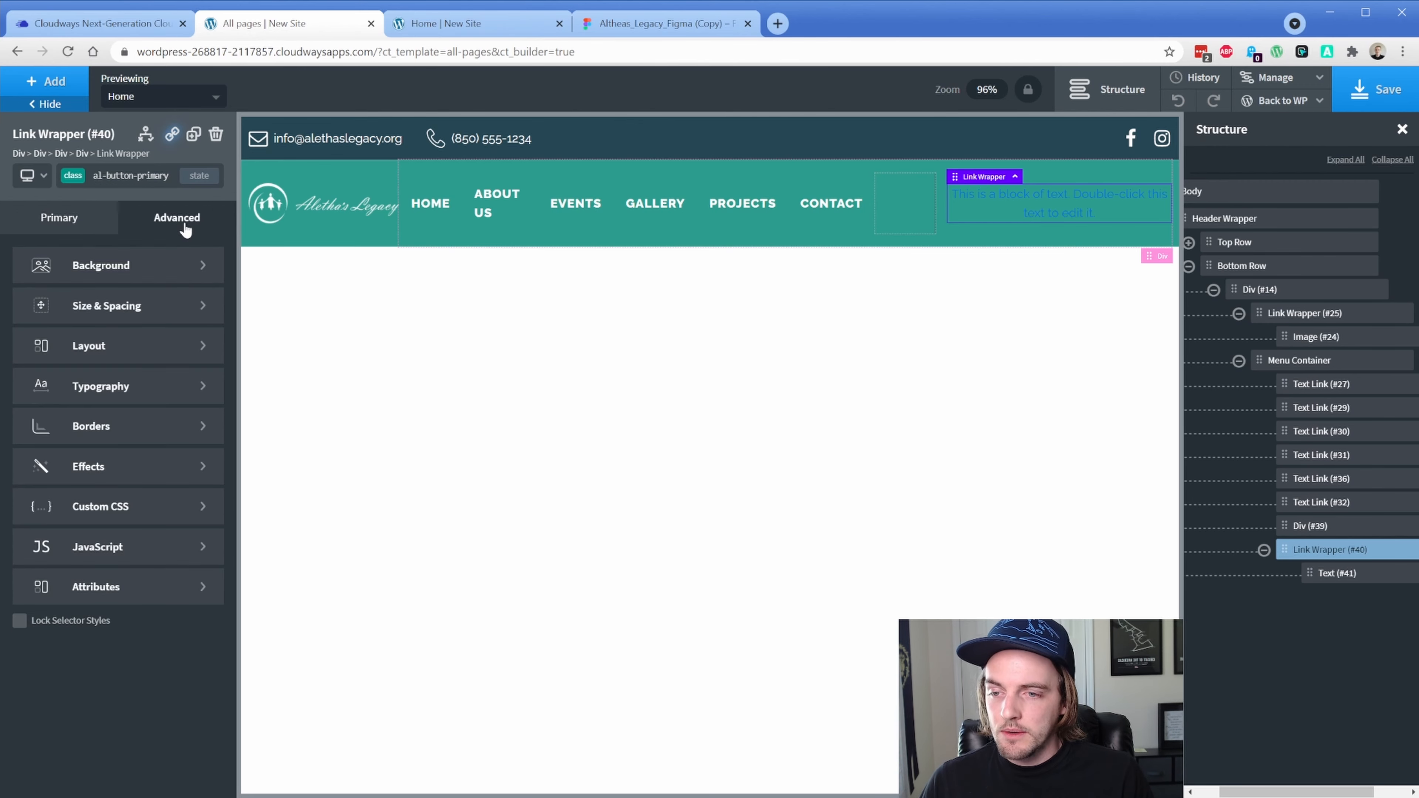
left_click(111, 426)
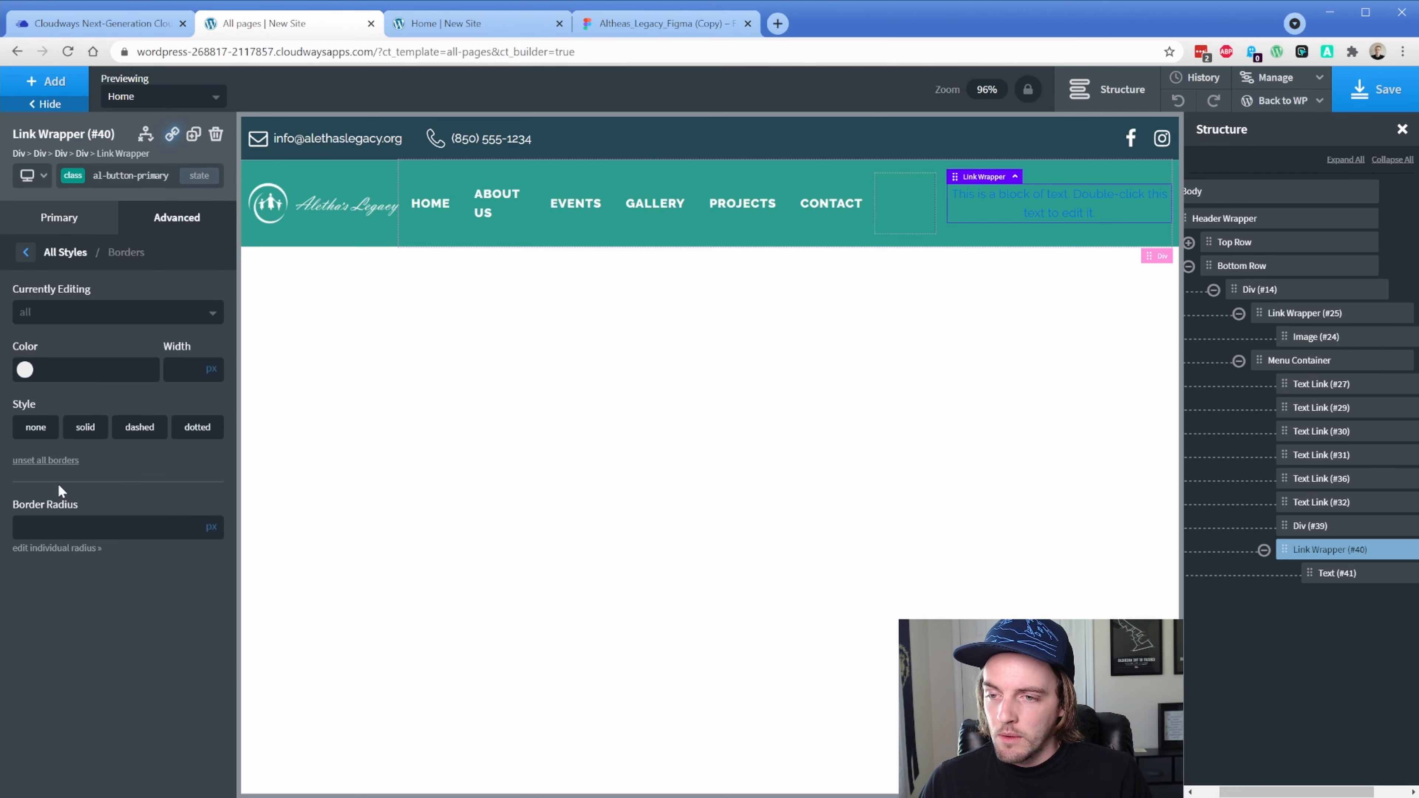
left_click(63, 548)
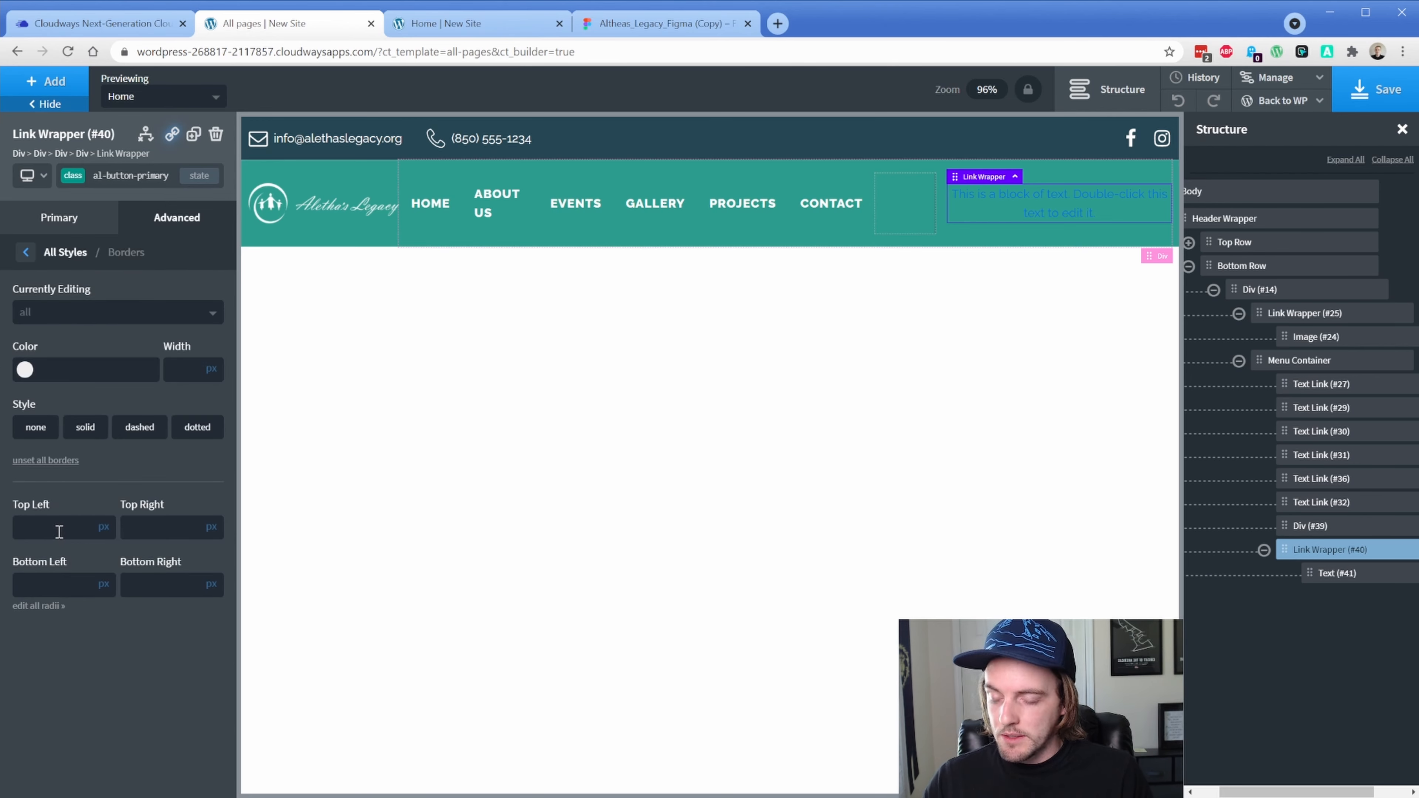
type("0")
left_click(145, 538)
type("16")
key("Tab")
type("16")
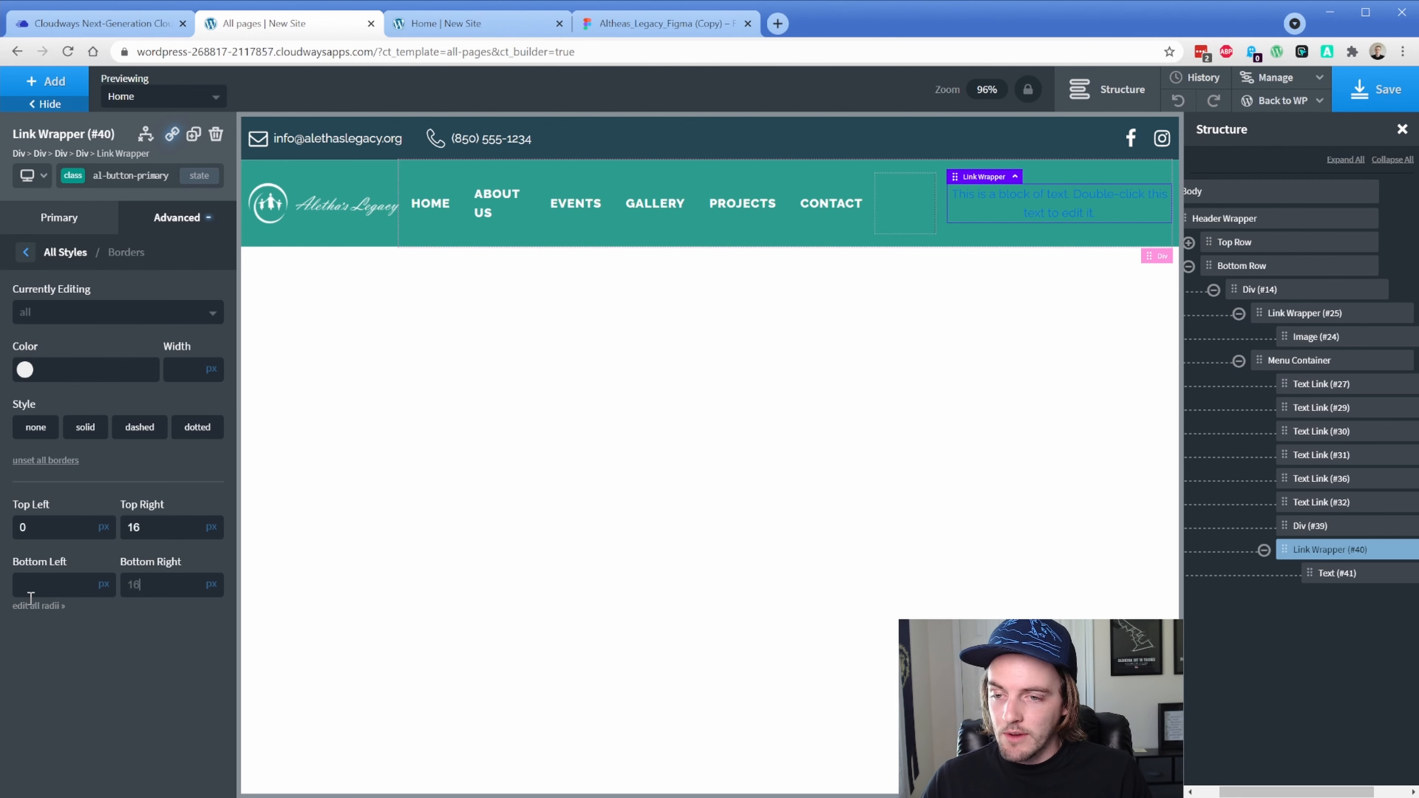
key("Tab")
type("16")
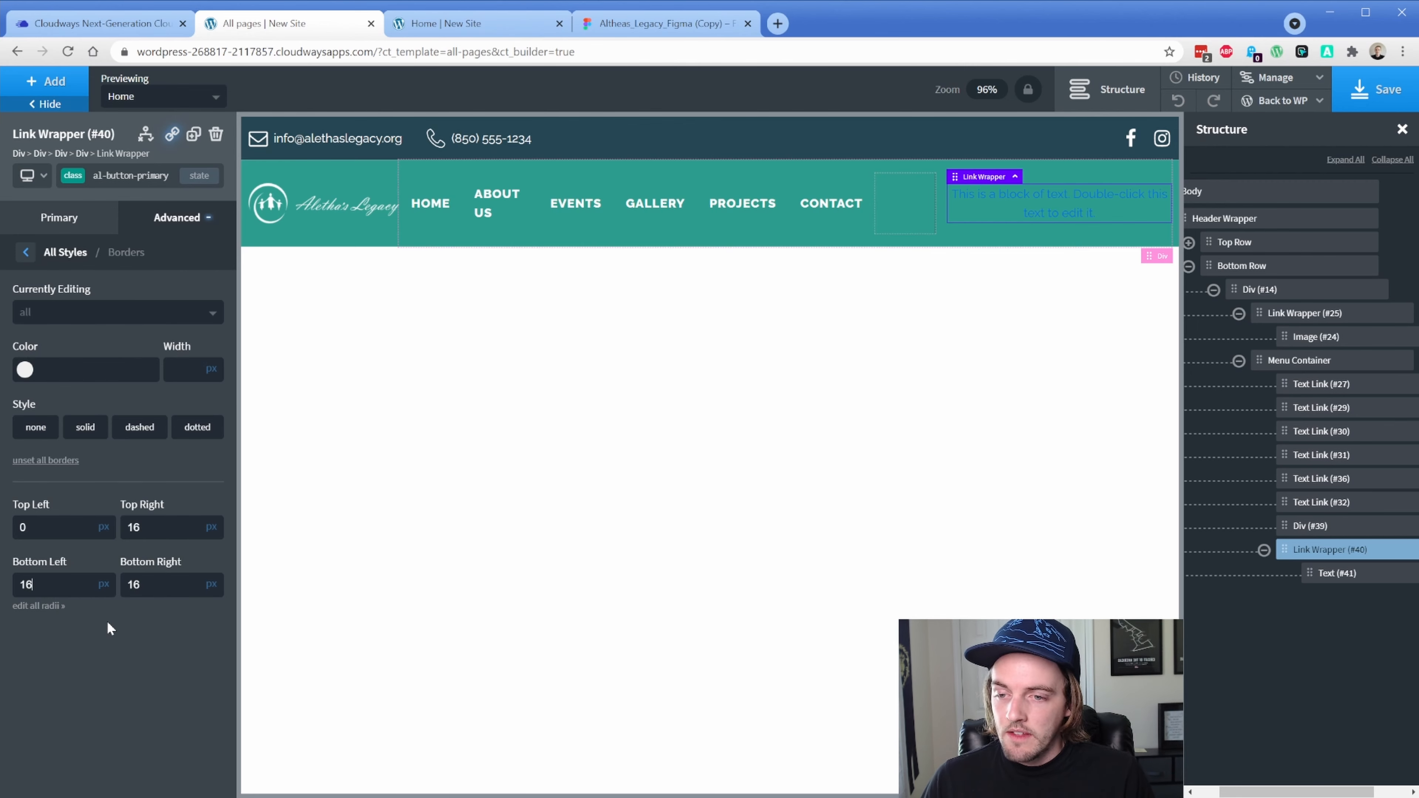
Set the button background to the Figma fill colour F3F2EE
left_click(162, 228)
left_click(112, 268)
left_click(24, 312)
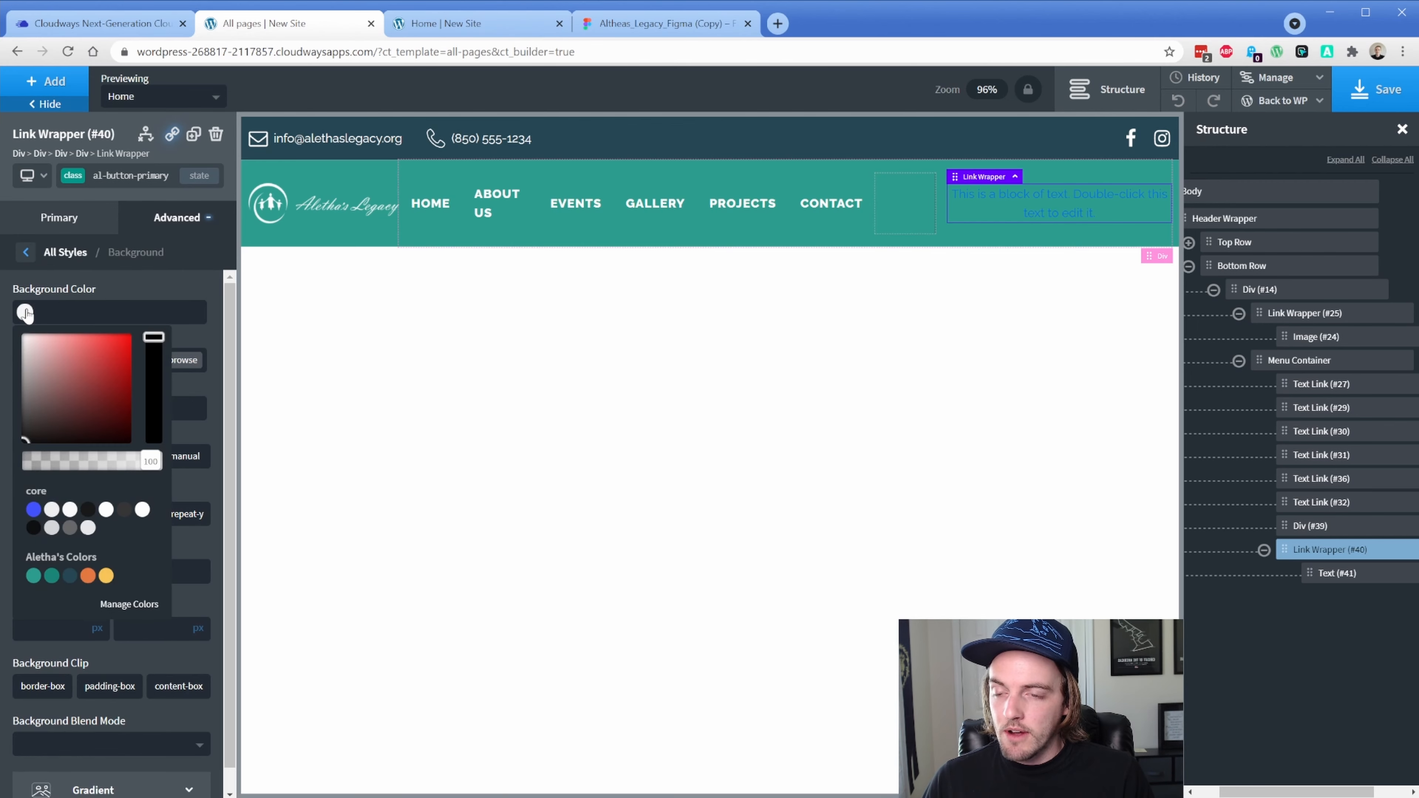
left_click_drag(37, 361, 22, 320)
left_click(603, 28)
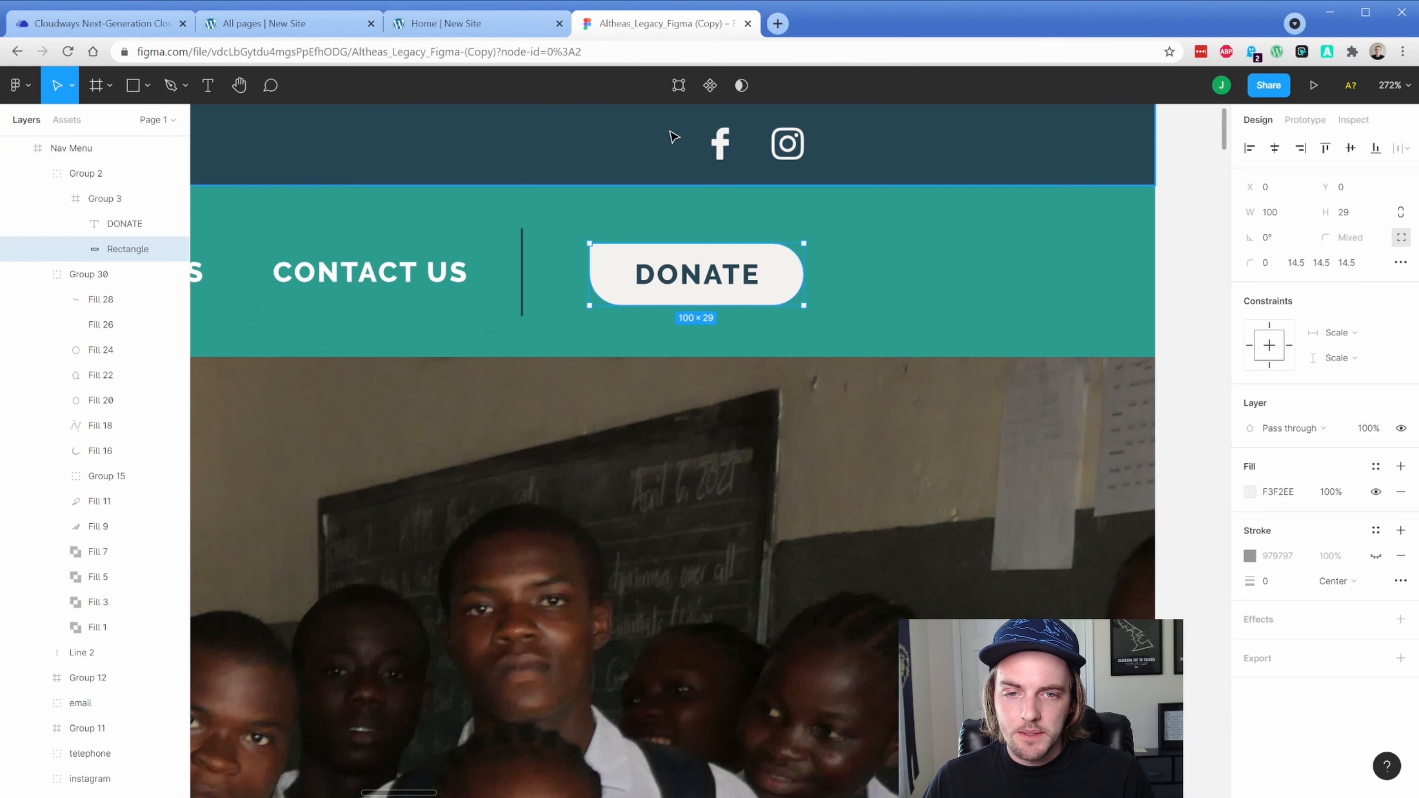
double_click(788, 273)
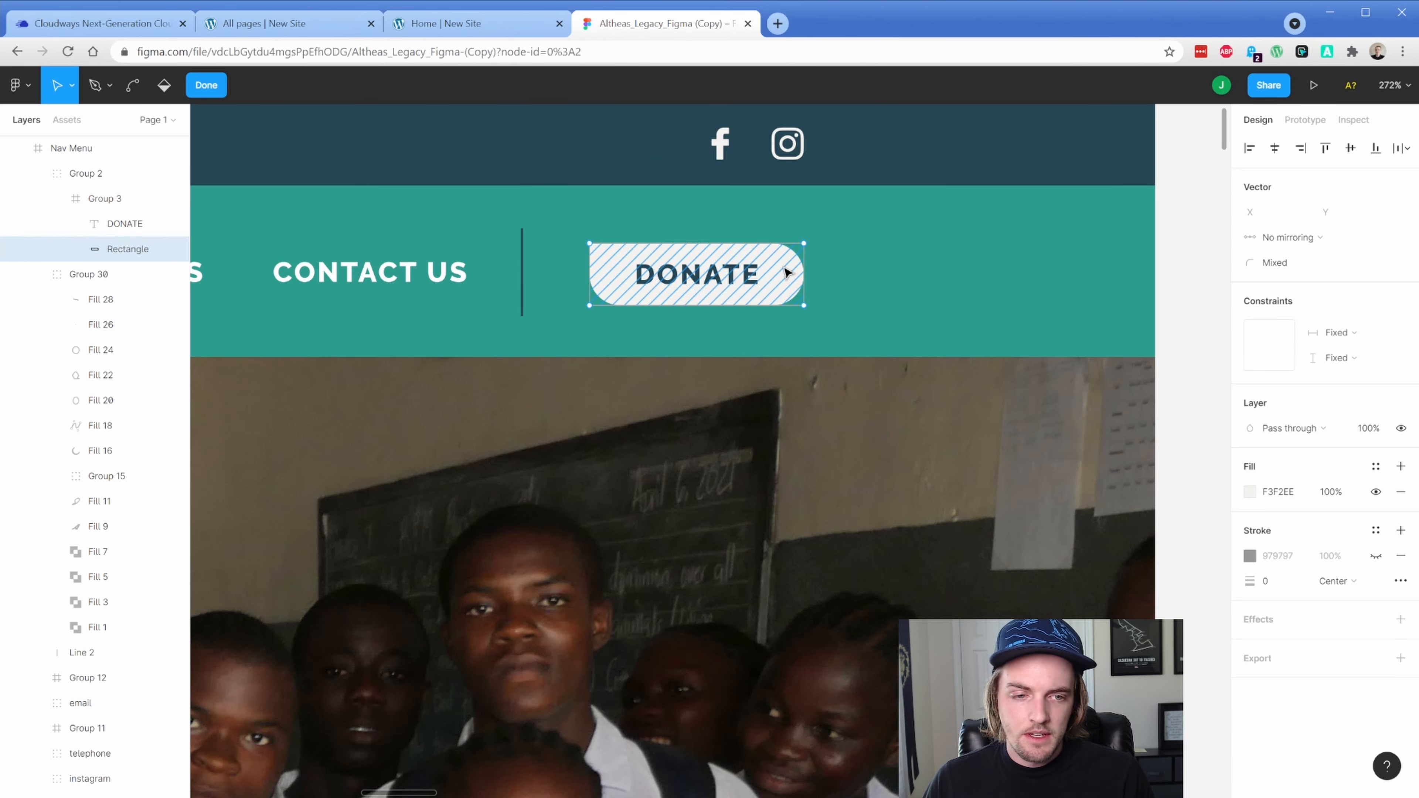
left_click(1277, 492)
left_click(269, 32)
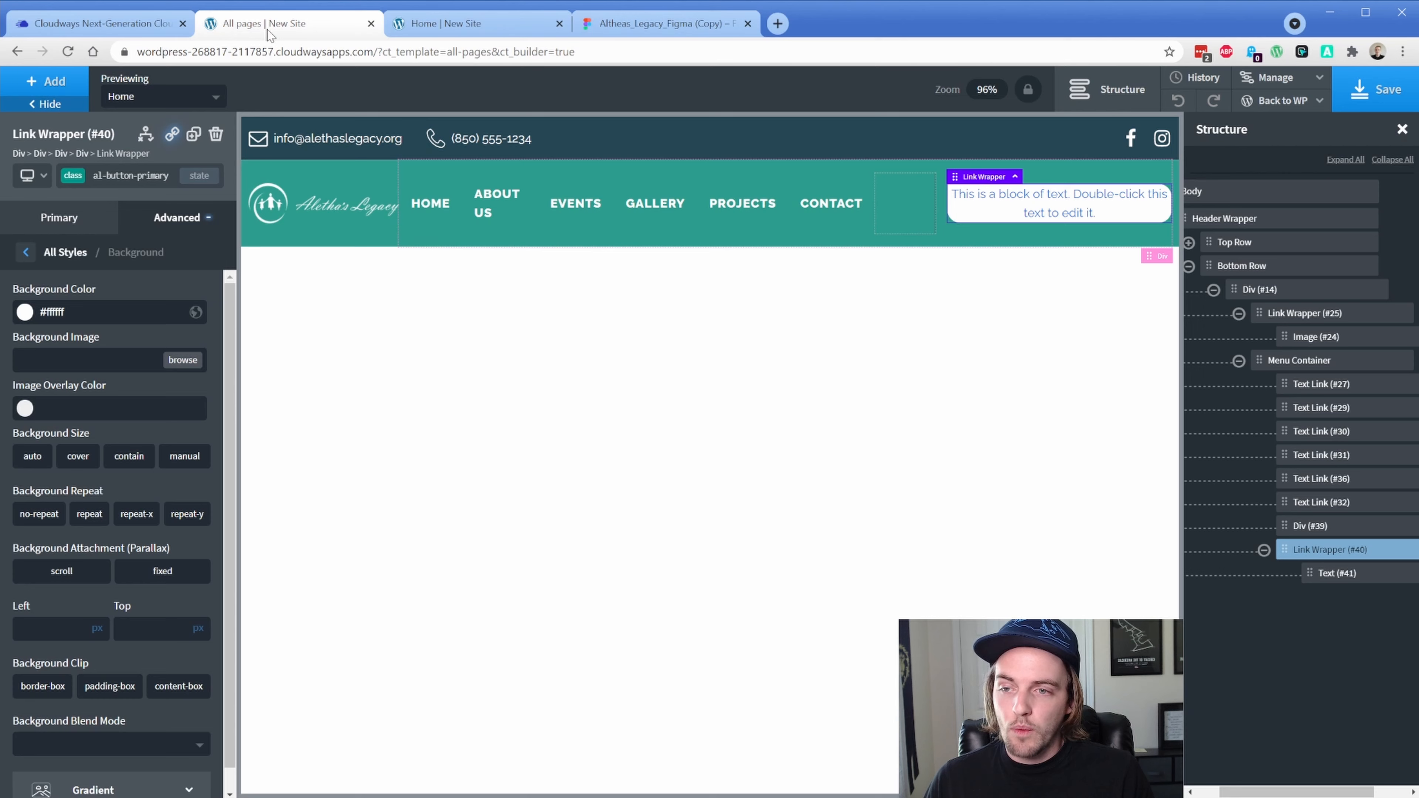
double_click(124, 303)
type("f3f2ee")
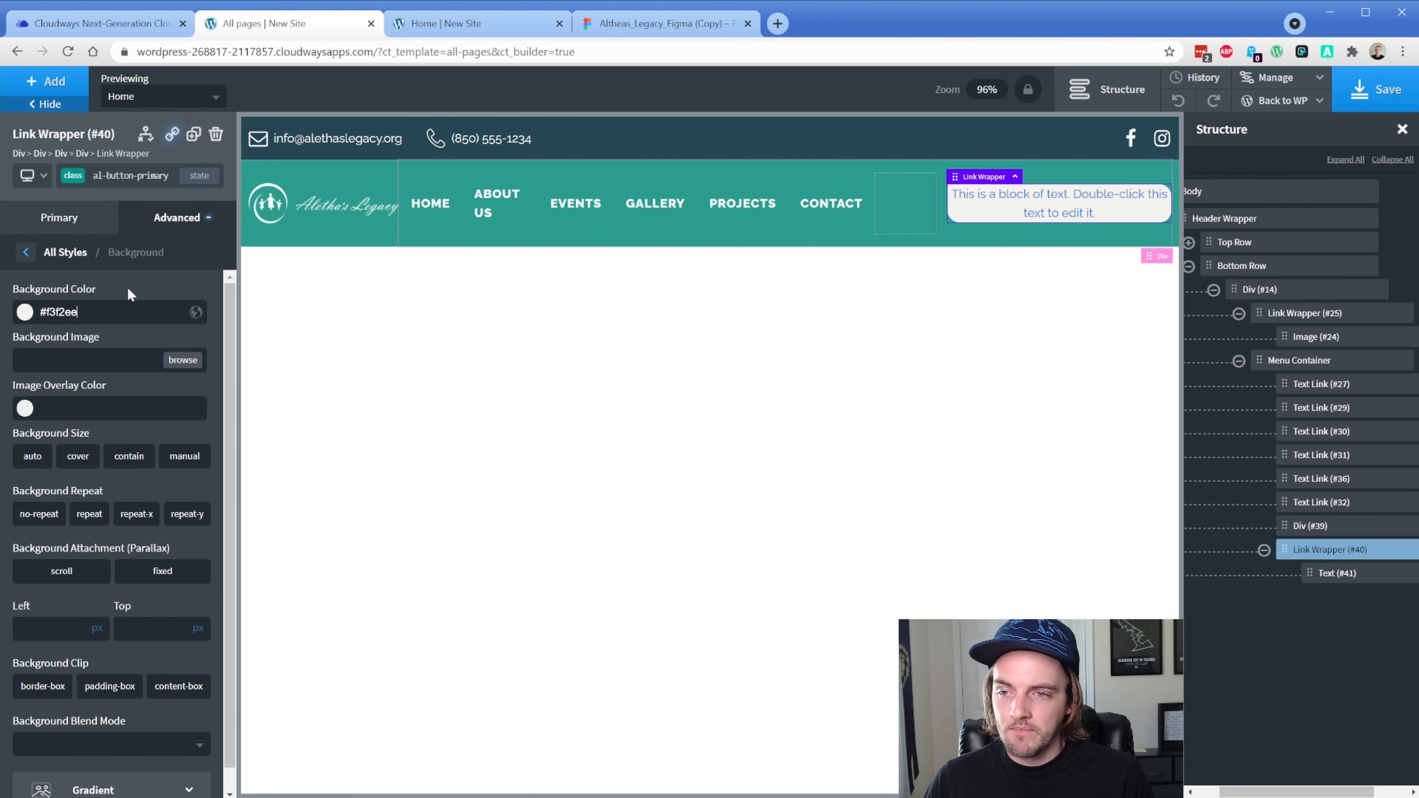
Save the background colour as a global colour named Off White
left_click(196, 313)
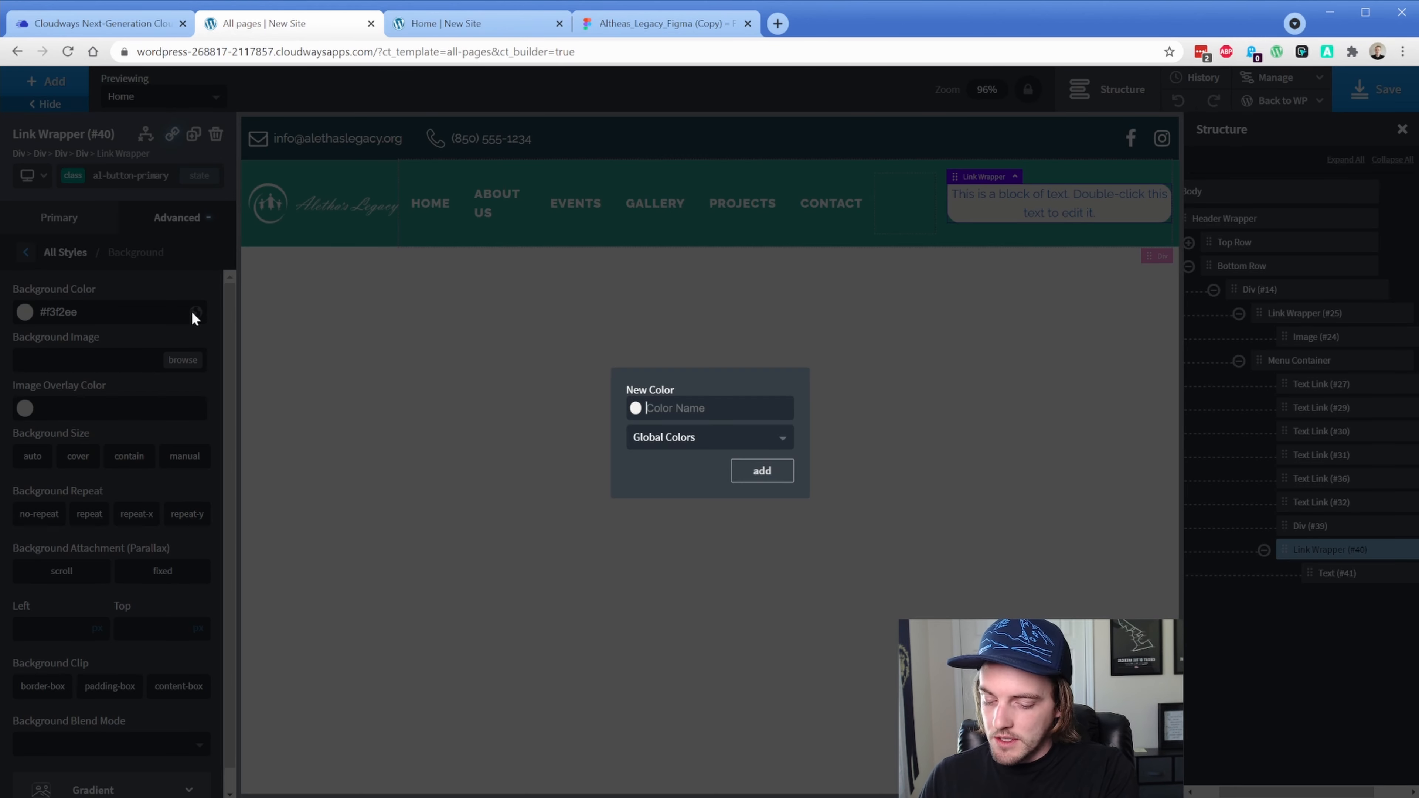
type("Off White")
key("Return")
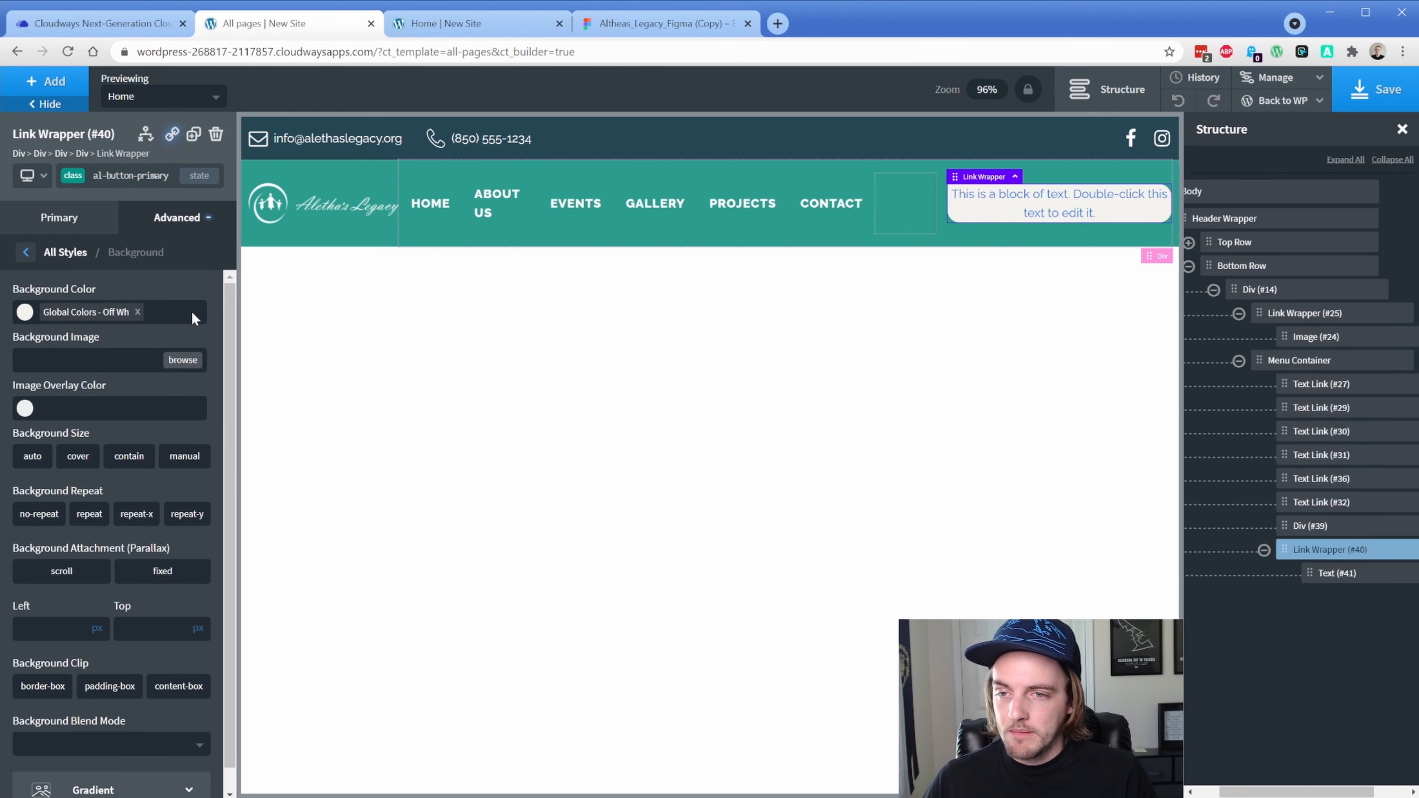
In Figma, select the DONATE text to check its styling
left_click(648, 23)
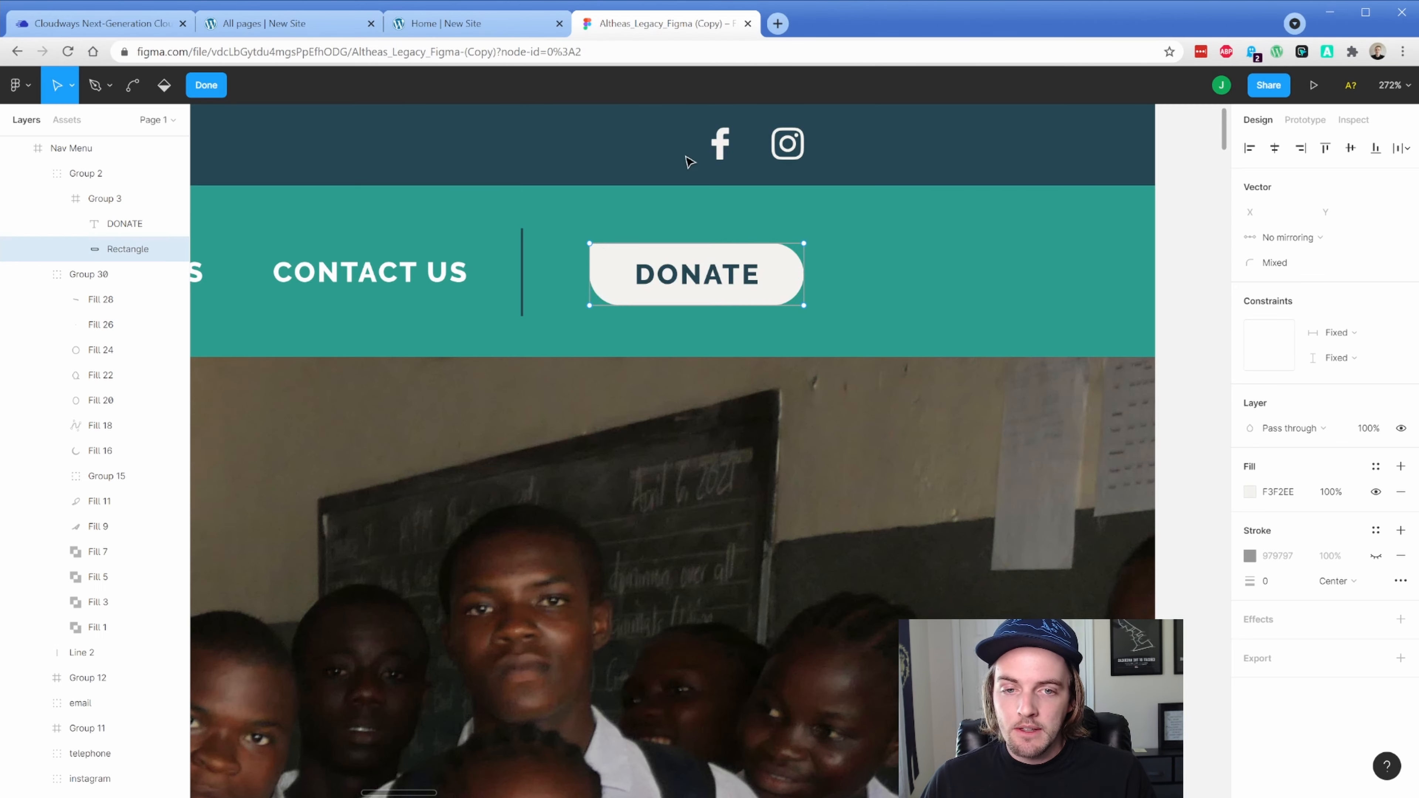
key("Escape")
left_click(646, 276)
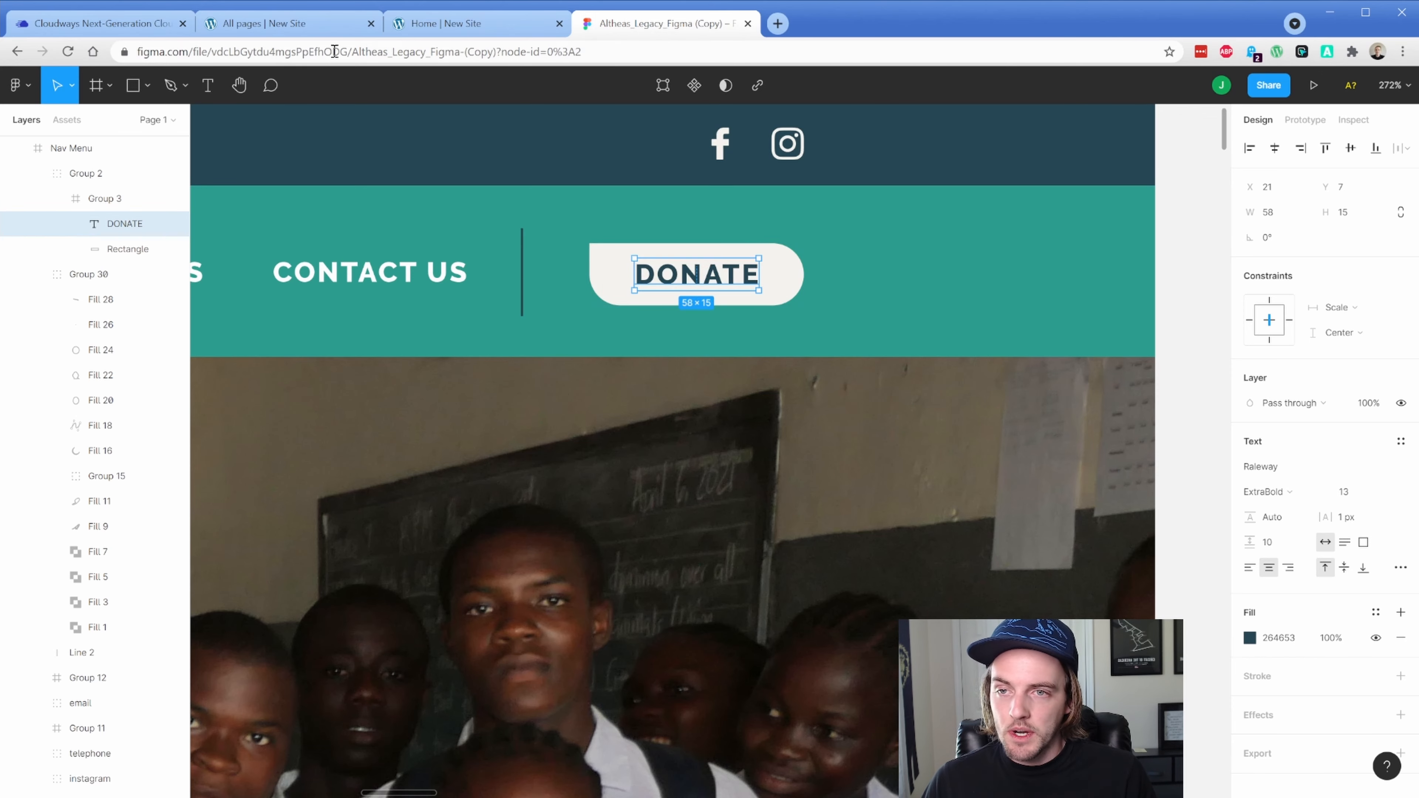
Give the button 7px top and bottom padding and 21px left and right padding
left_click(288, 23)
left_click(196, 224)
left_click(111, 302)
left_click(31, 337)
type("21")
left_click(85, 338)
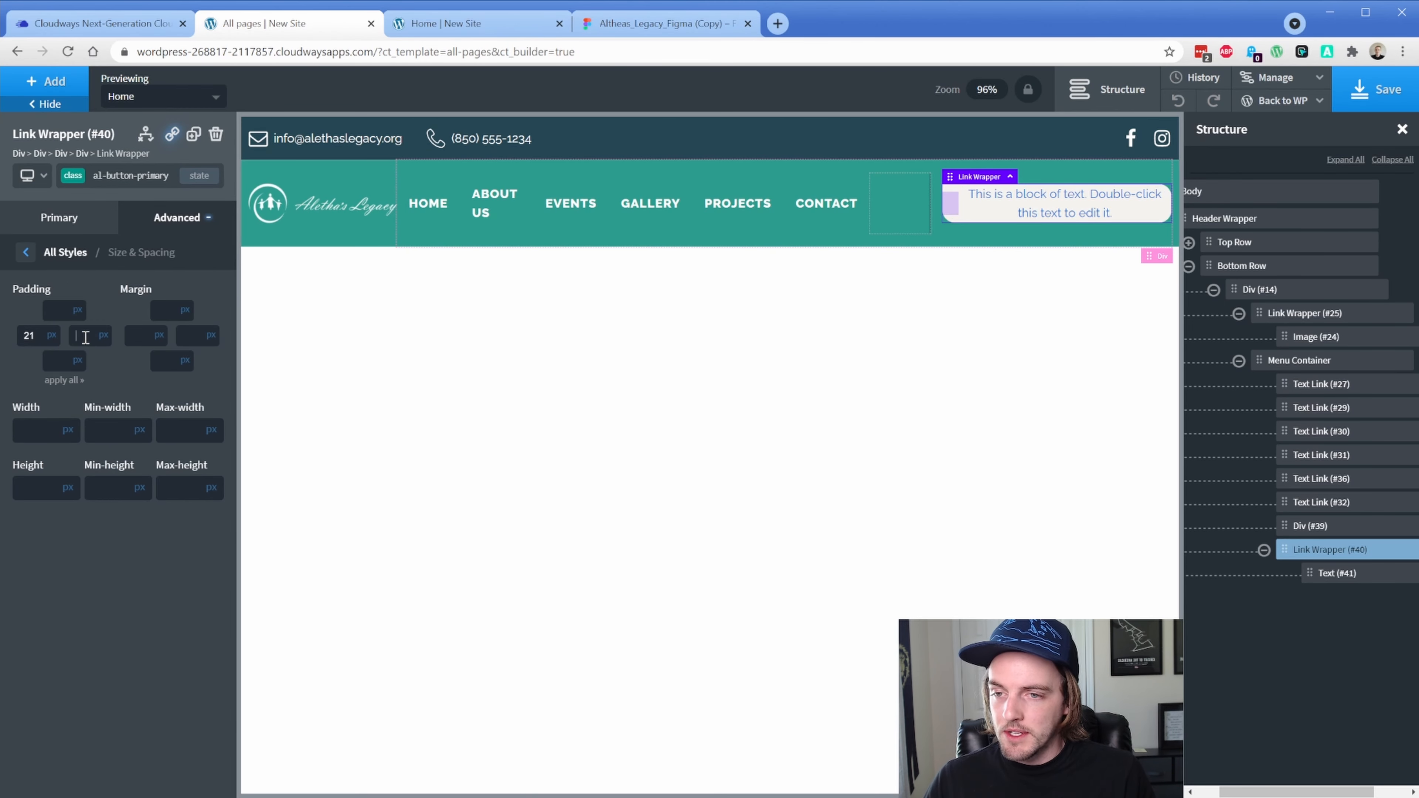
type("21")
left_click(53, 314)
type("7")
left_click(52, 361)
type("7")
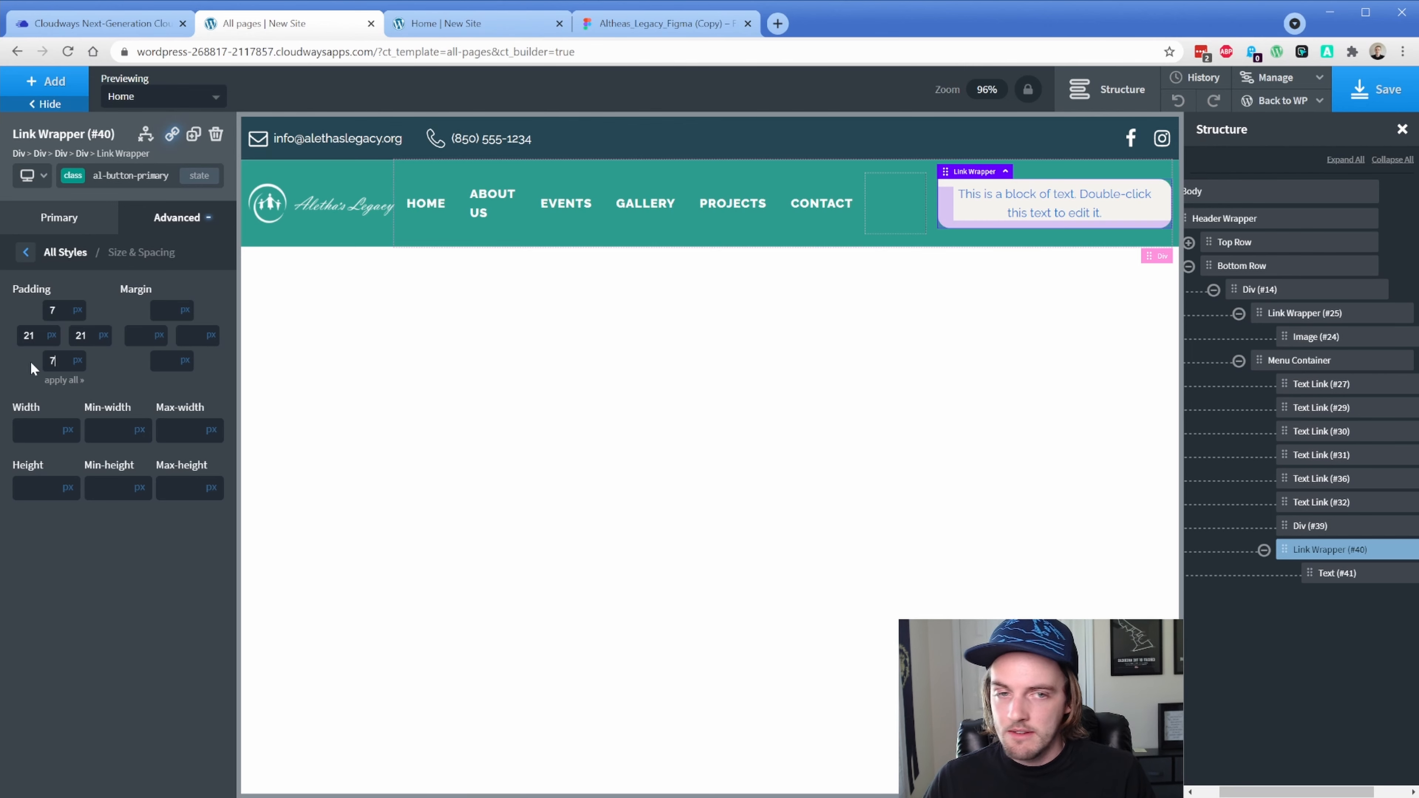
Set the button text colour to Footer Dark and the font weight to 800
left_click(175, 222)
left_click(120, 391)
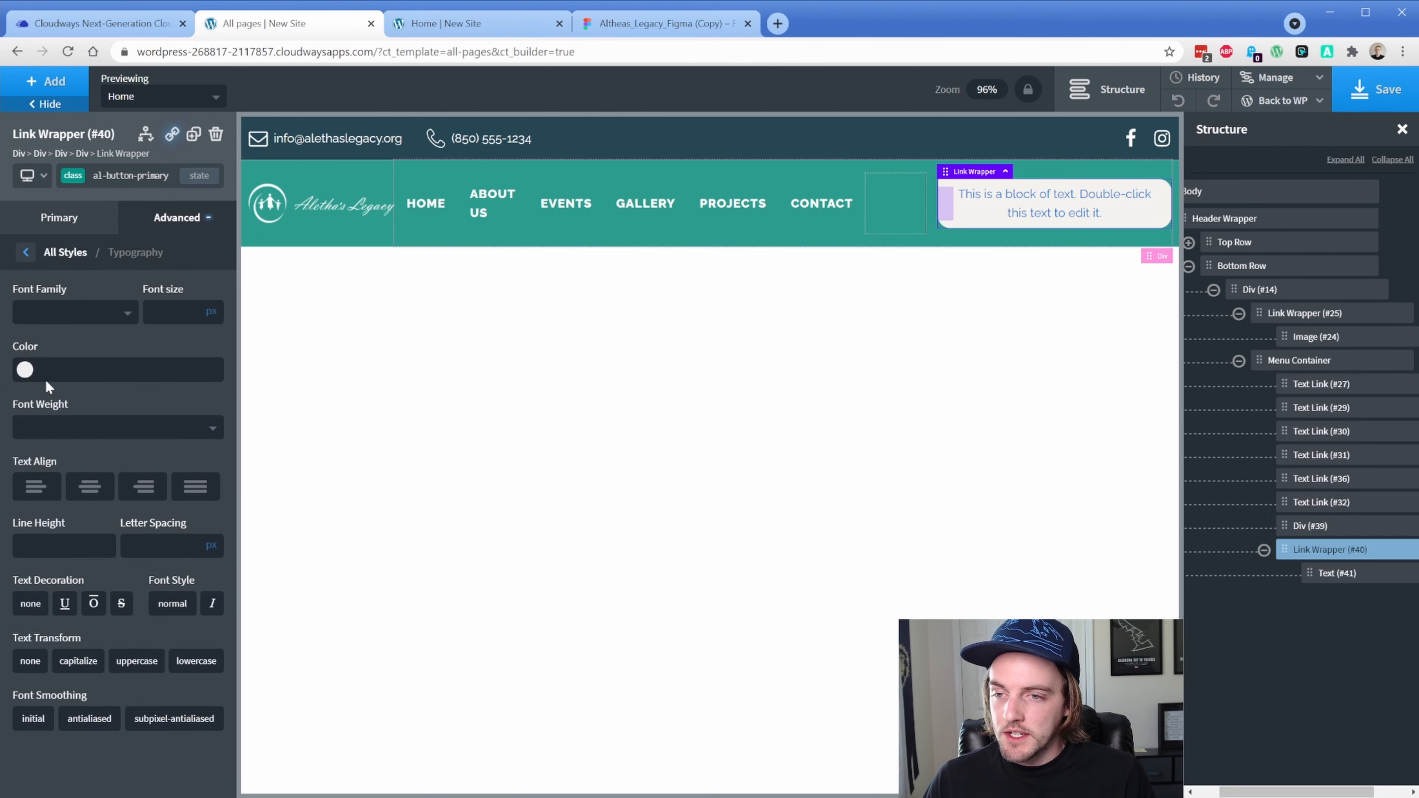
left_click(24, 368)
left_click(22, 496)
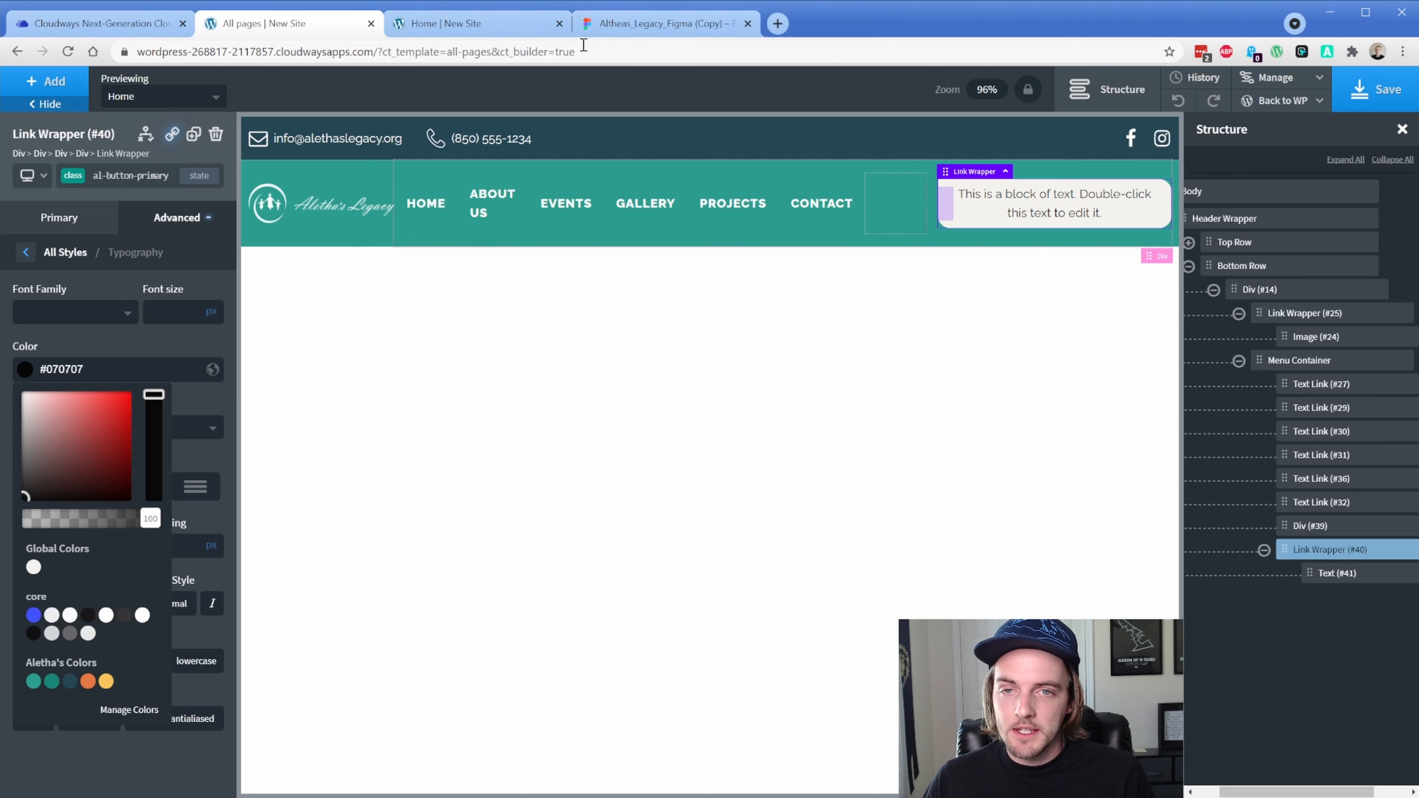
left_click(659, 23)
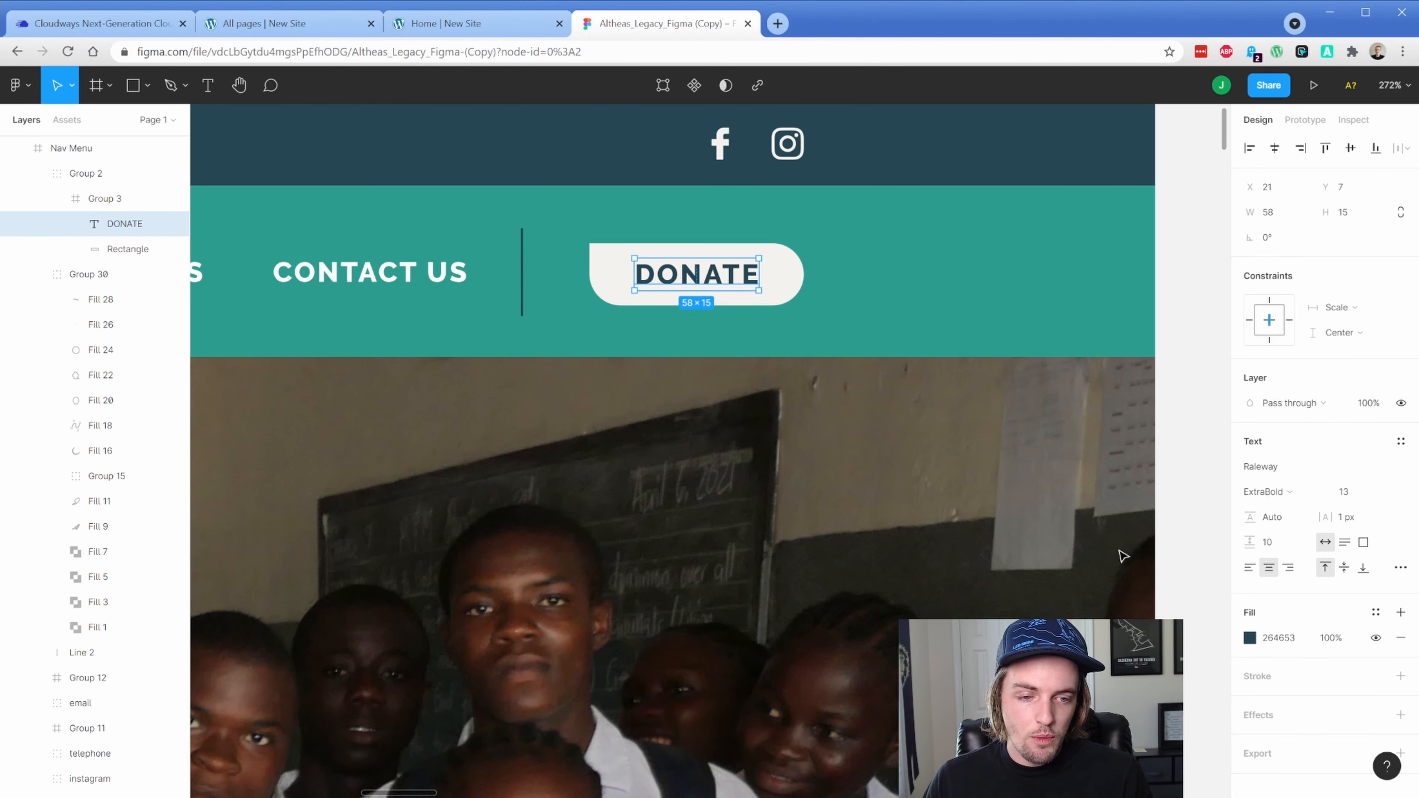
left_click(285, 25)
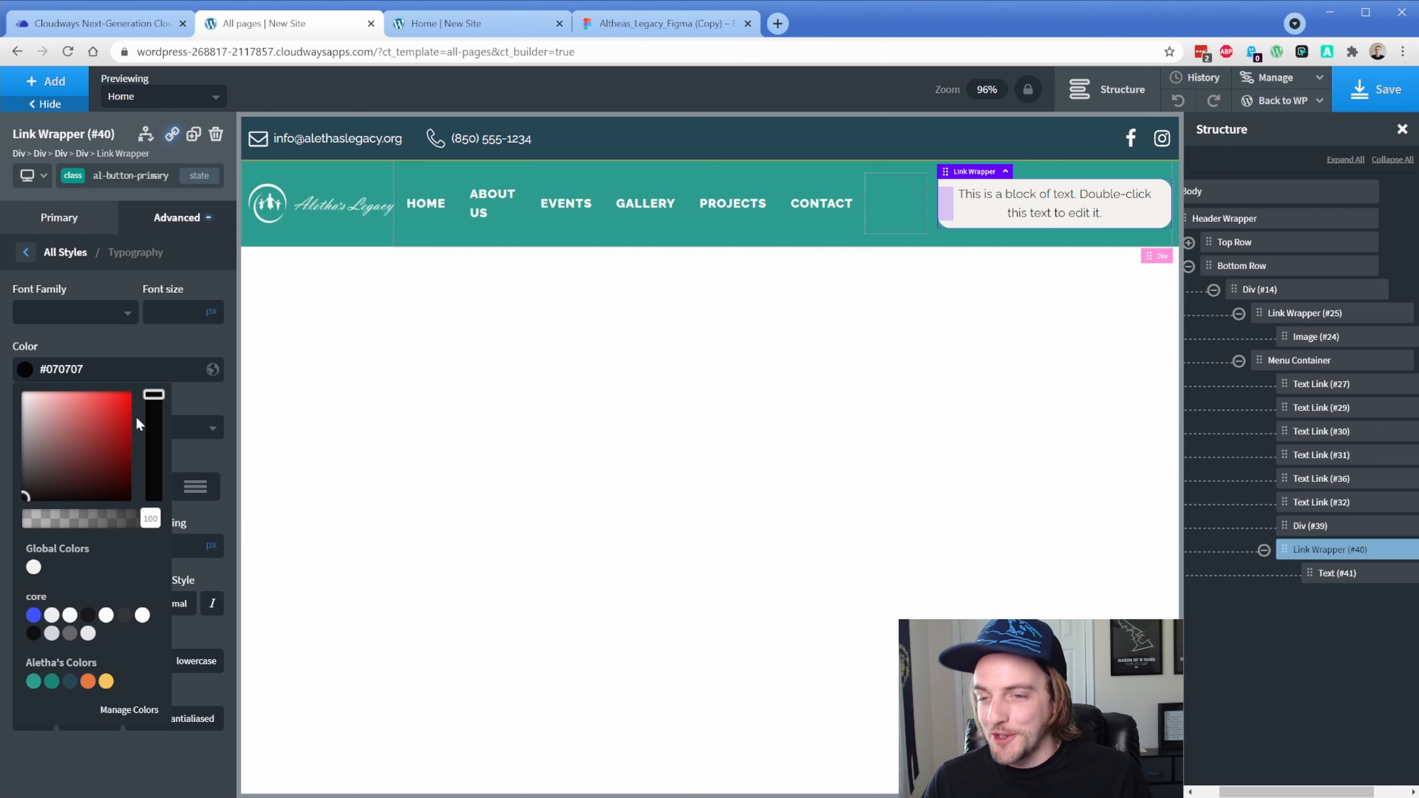
left_click(70, 682)
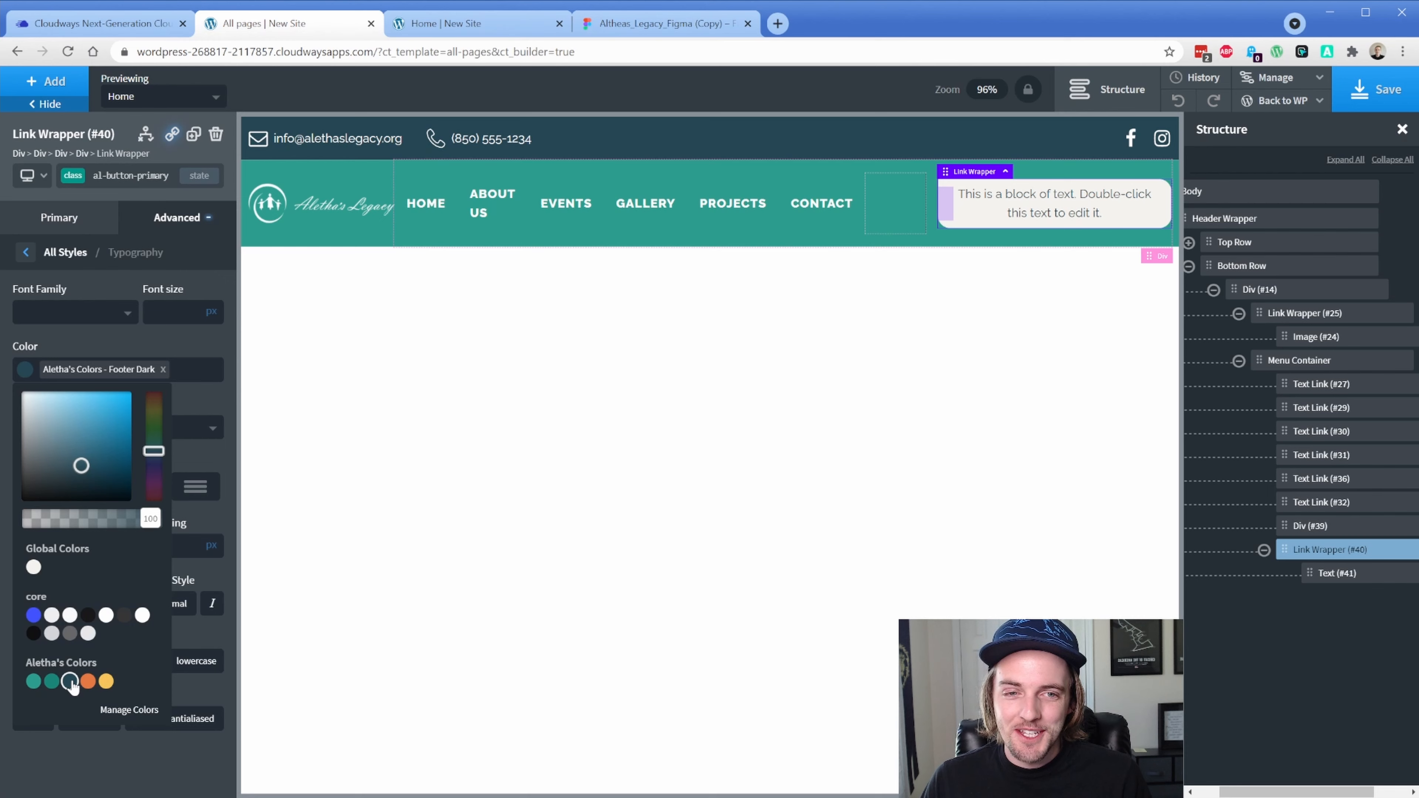
left_click(104, 338)
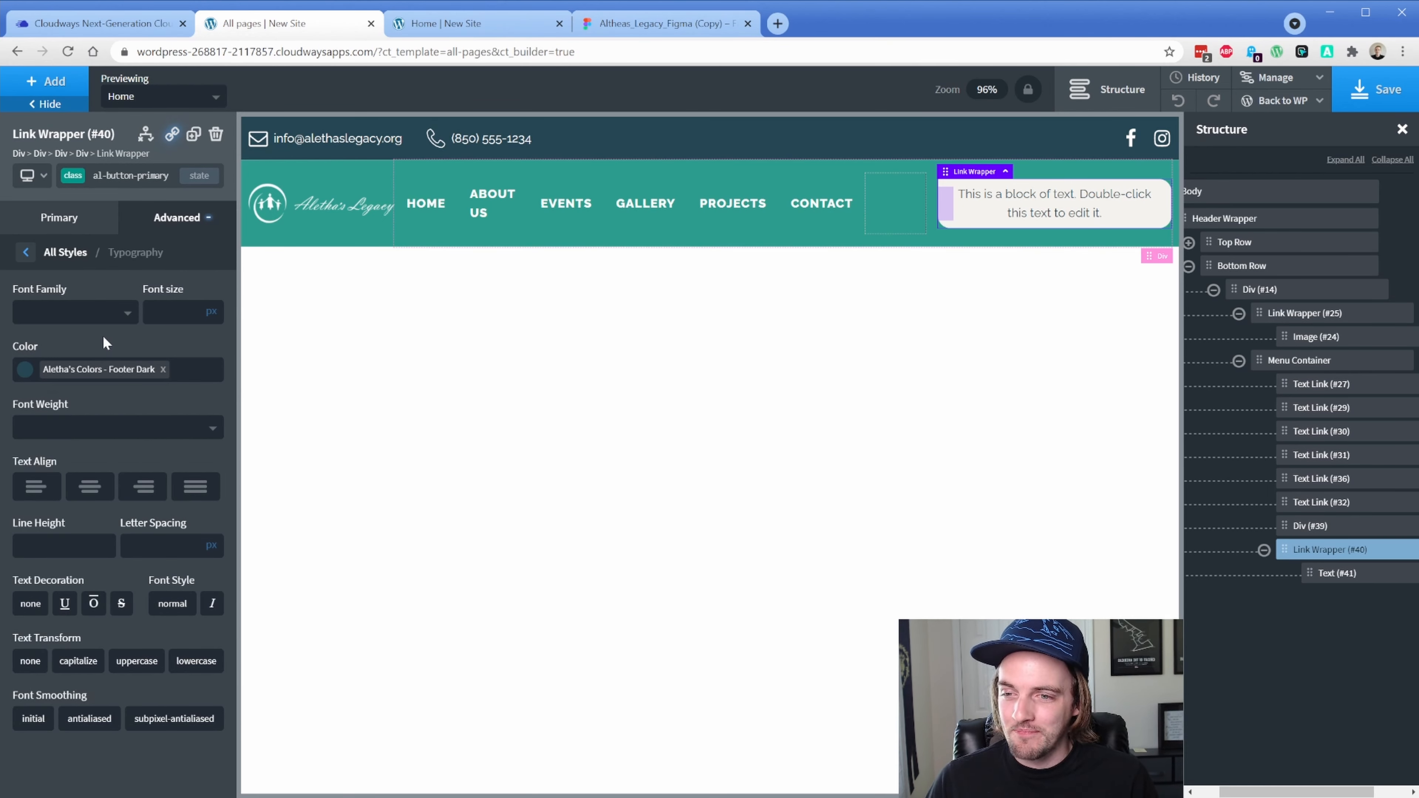
left_click(92, 431)
left_click(46, 629)
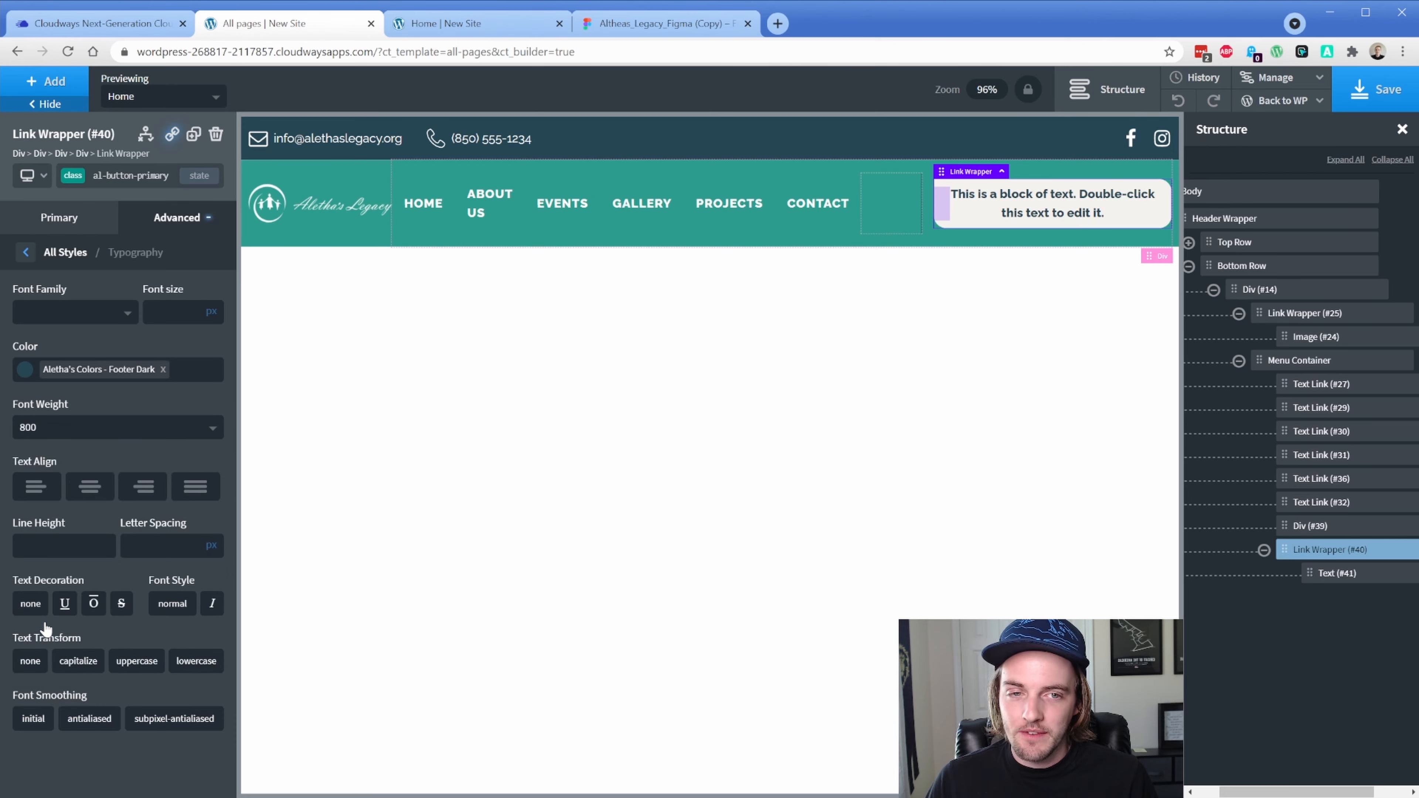
Match Figma's typography with letter spacing 1 and uppercase text
left_click(605, 33)
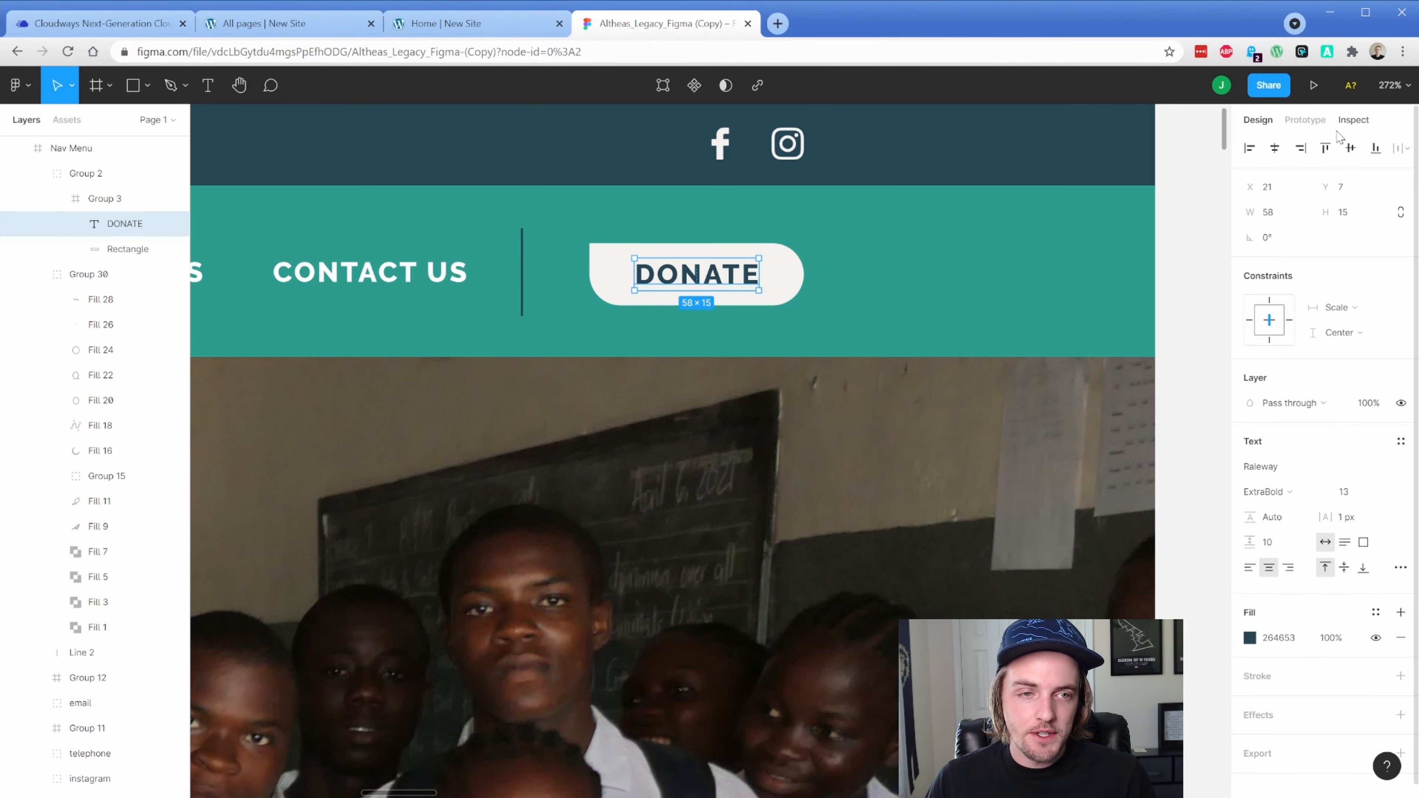
left_click(1353, 120)
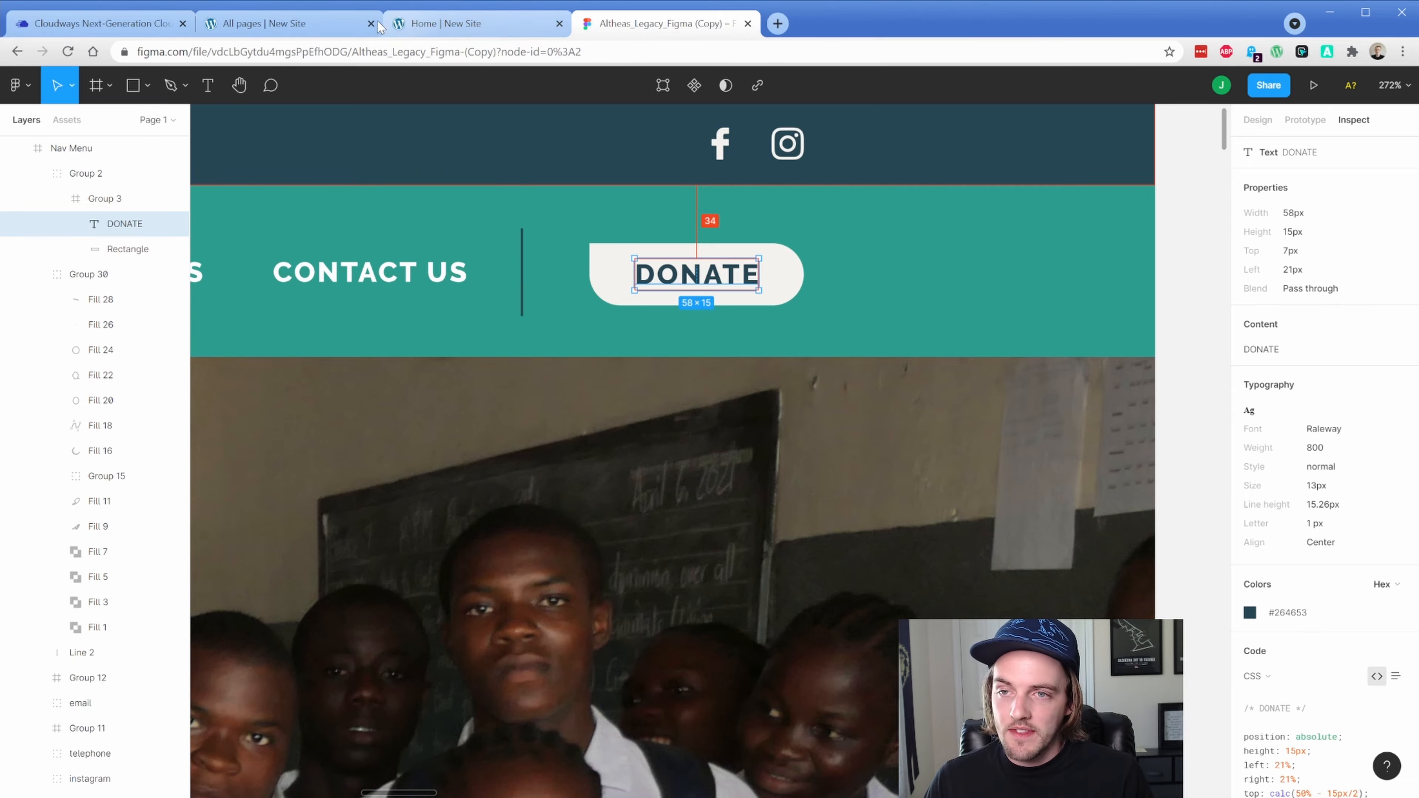
left_click(291, 23)
left_click(155, 546)
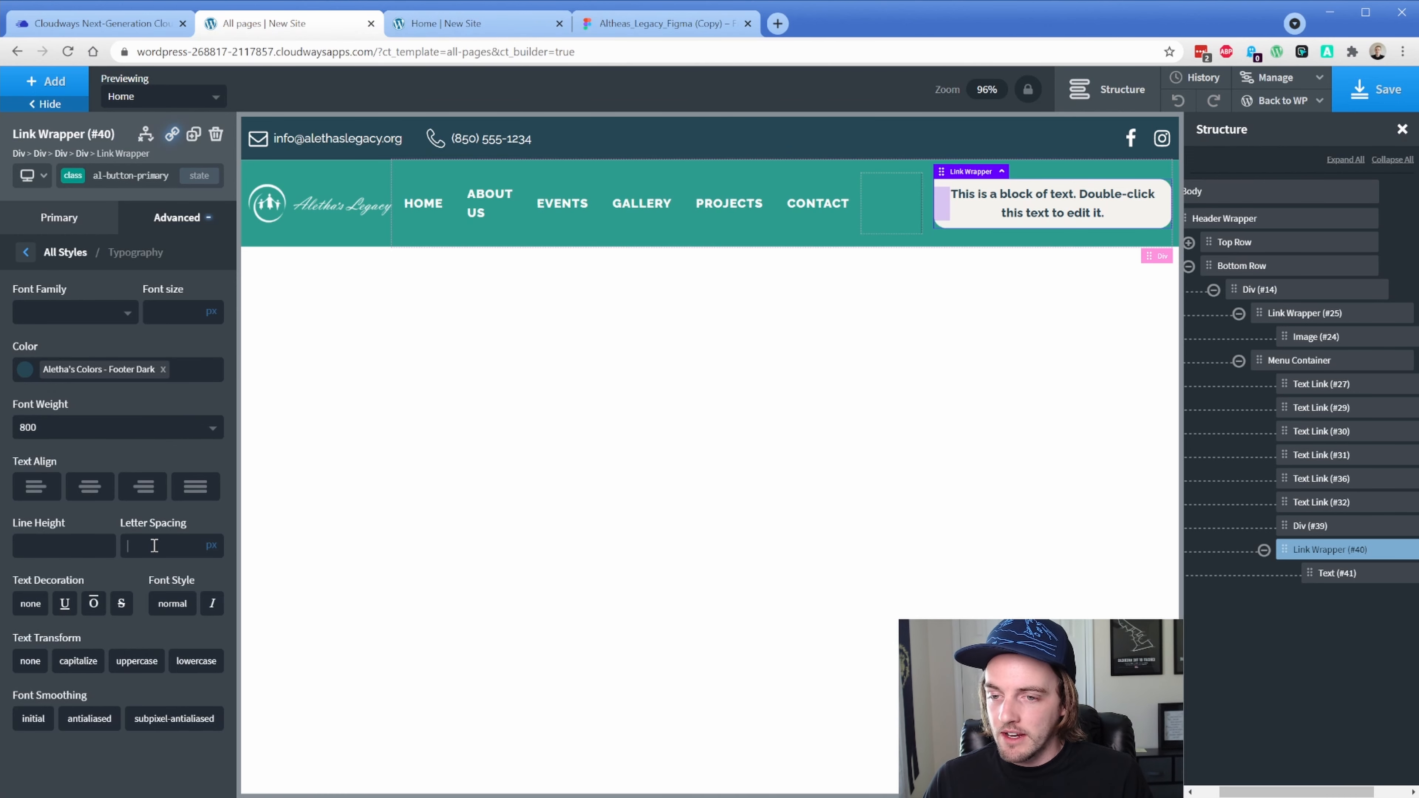
type("1")
left_click(116, 665)
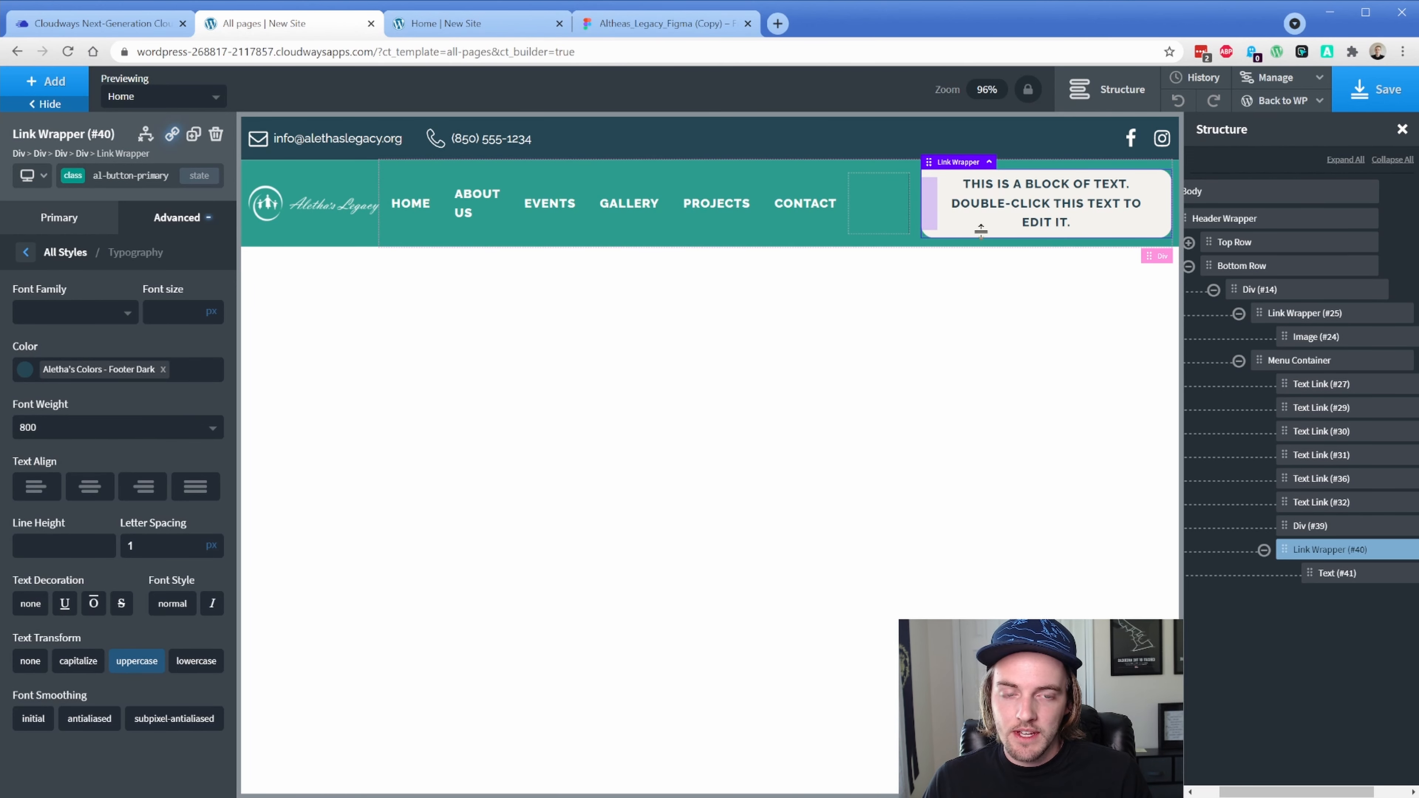
Change the button text to 'donate' and save the header template
double_click(1021, 194)
type("donate")
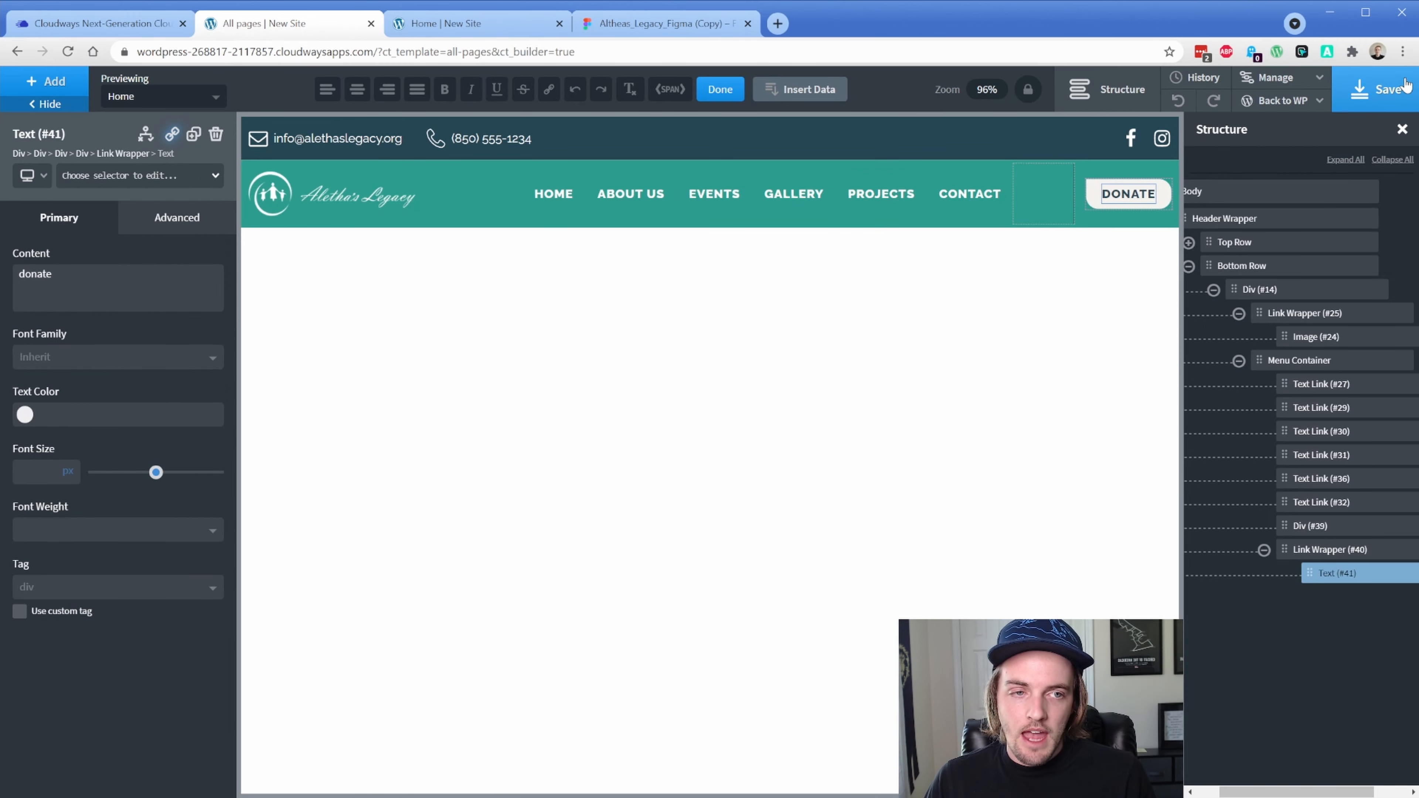
left_click(1391, 93)
left_click(468, 27)
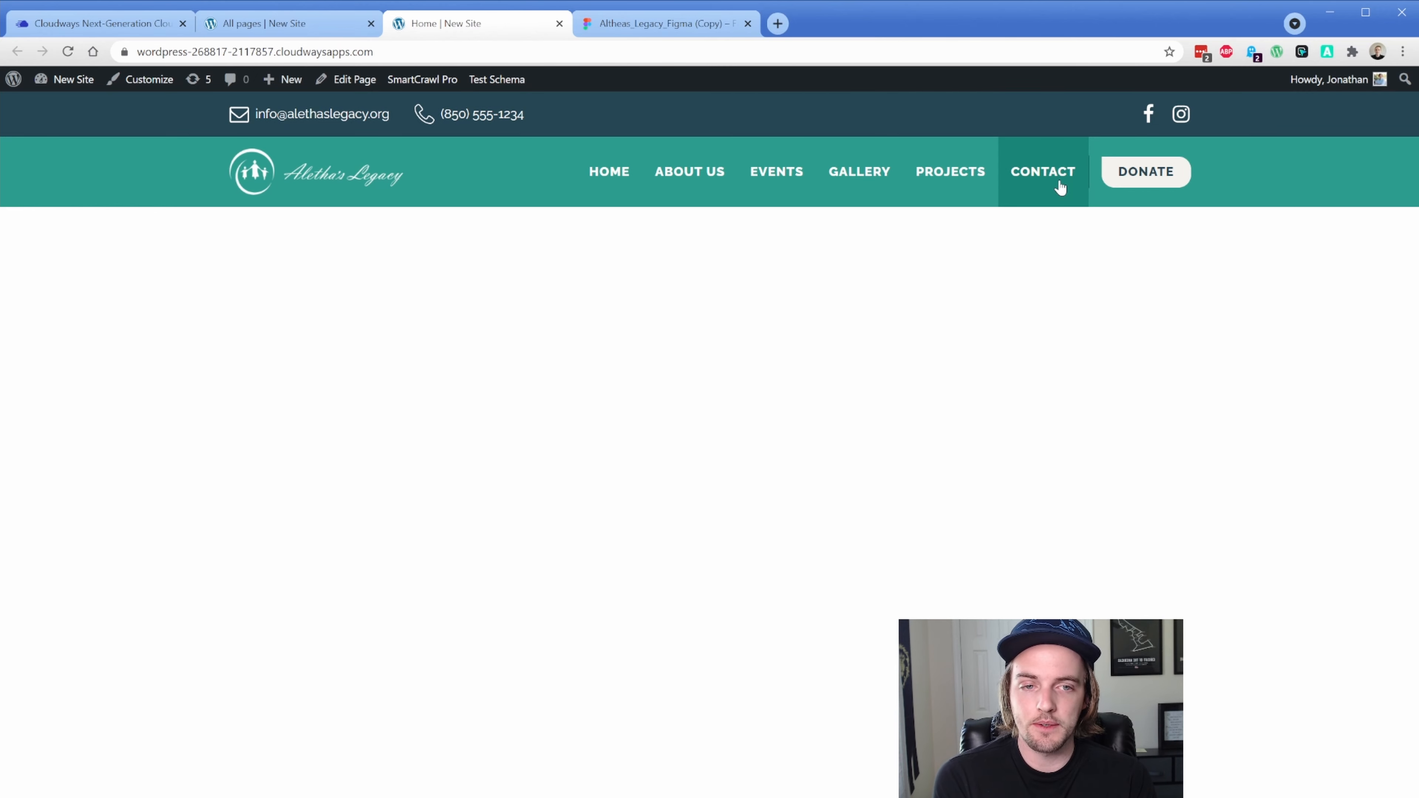
left_click(613, 24)
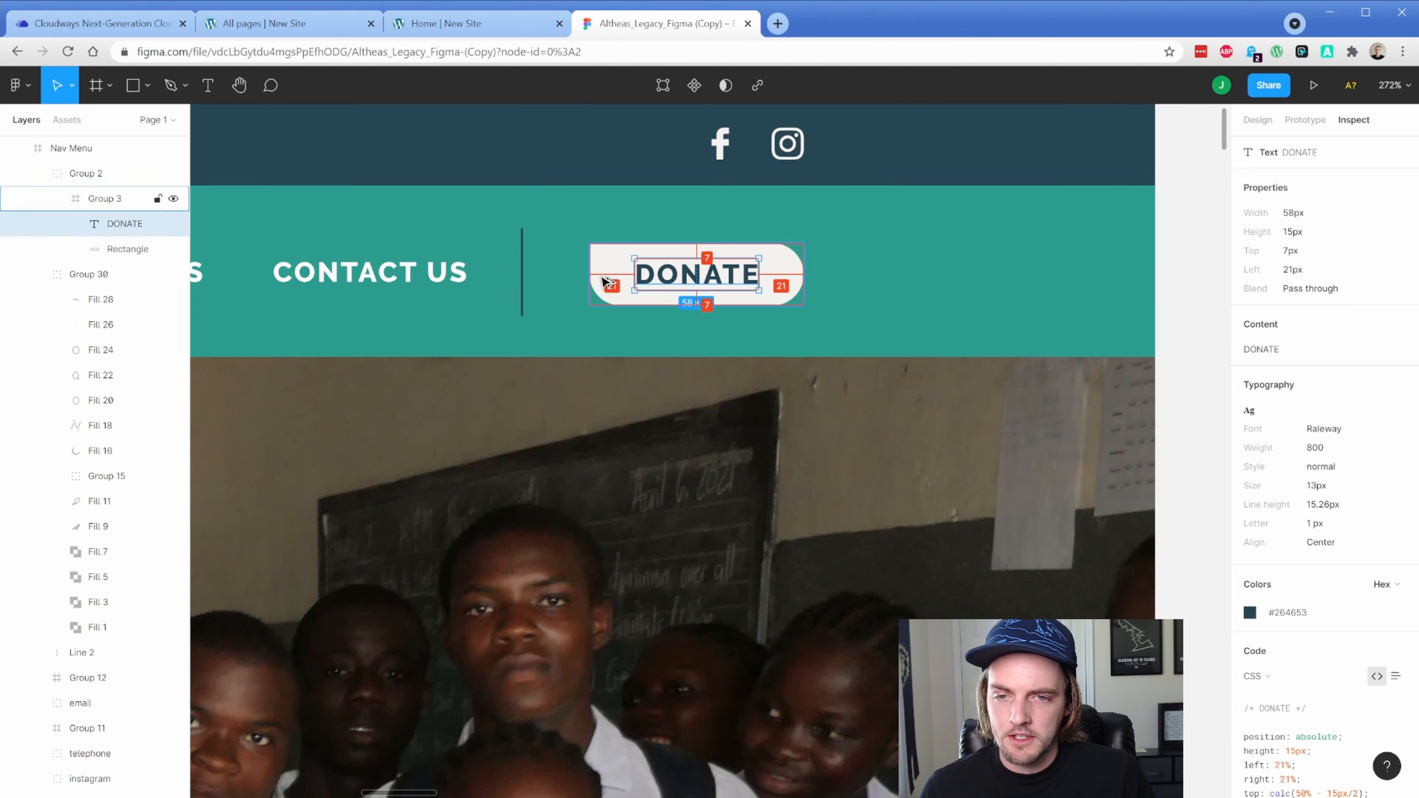
key("Escape")
left_click(522, 279)
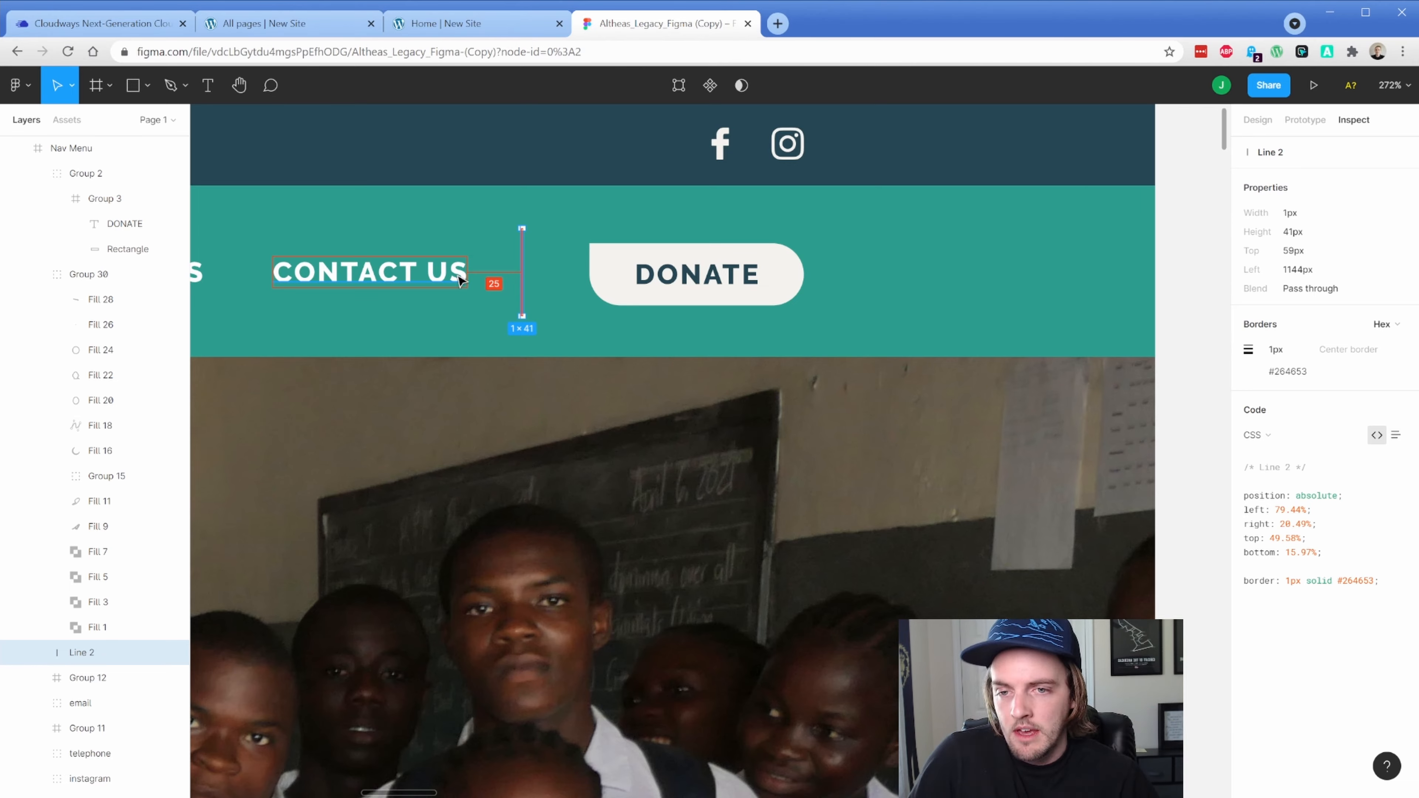
left_click(497, 27)
Give the CONTACT menu link, by its id, a right margin of 8
left_click(316, 28)
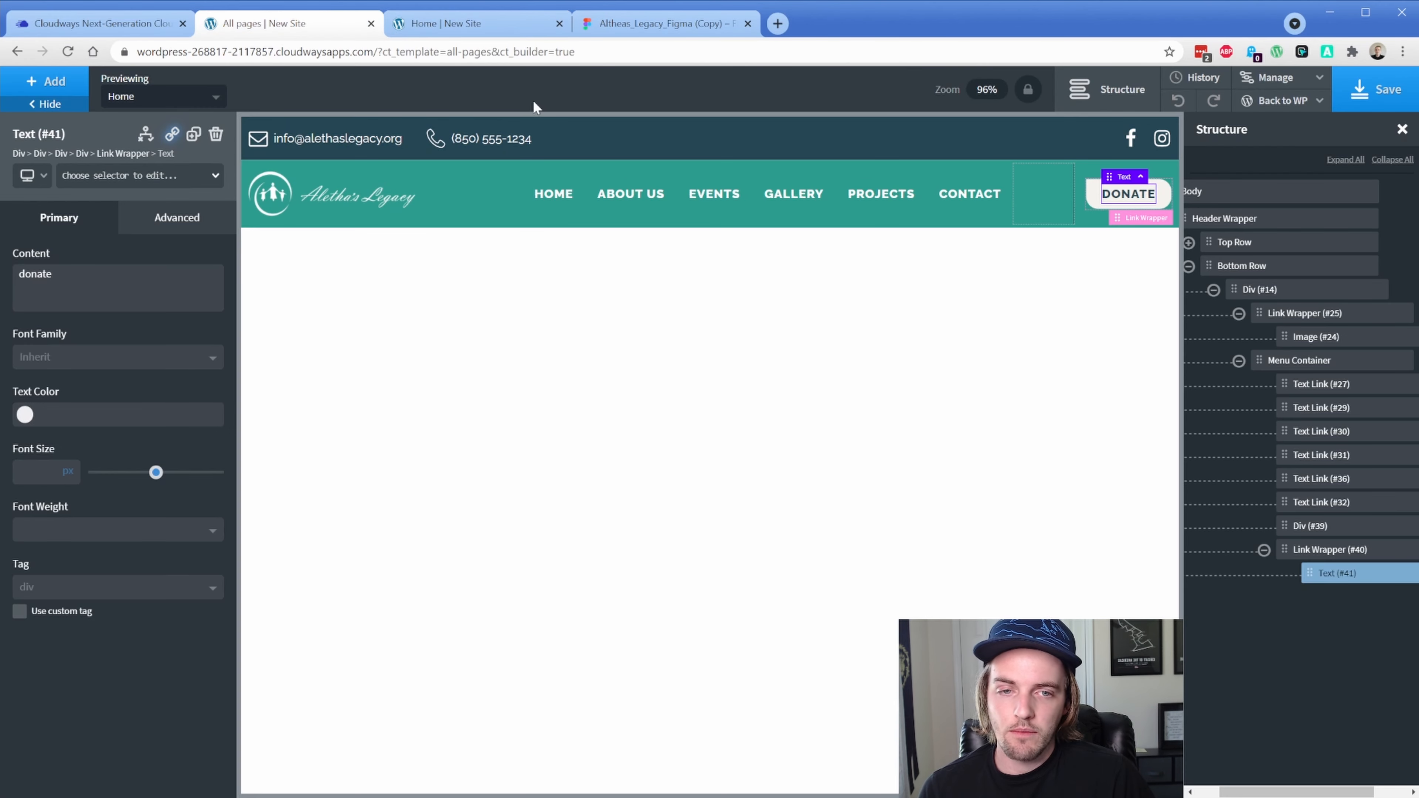
left_click(985, 217)
left_click(123, 176)
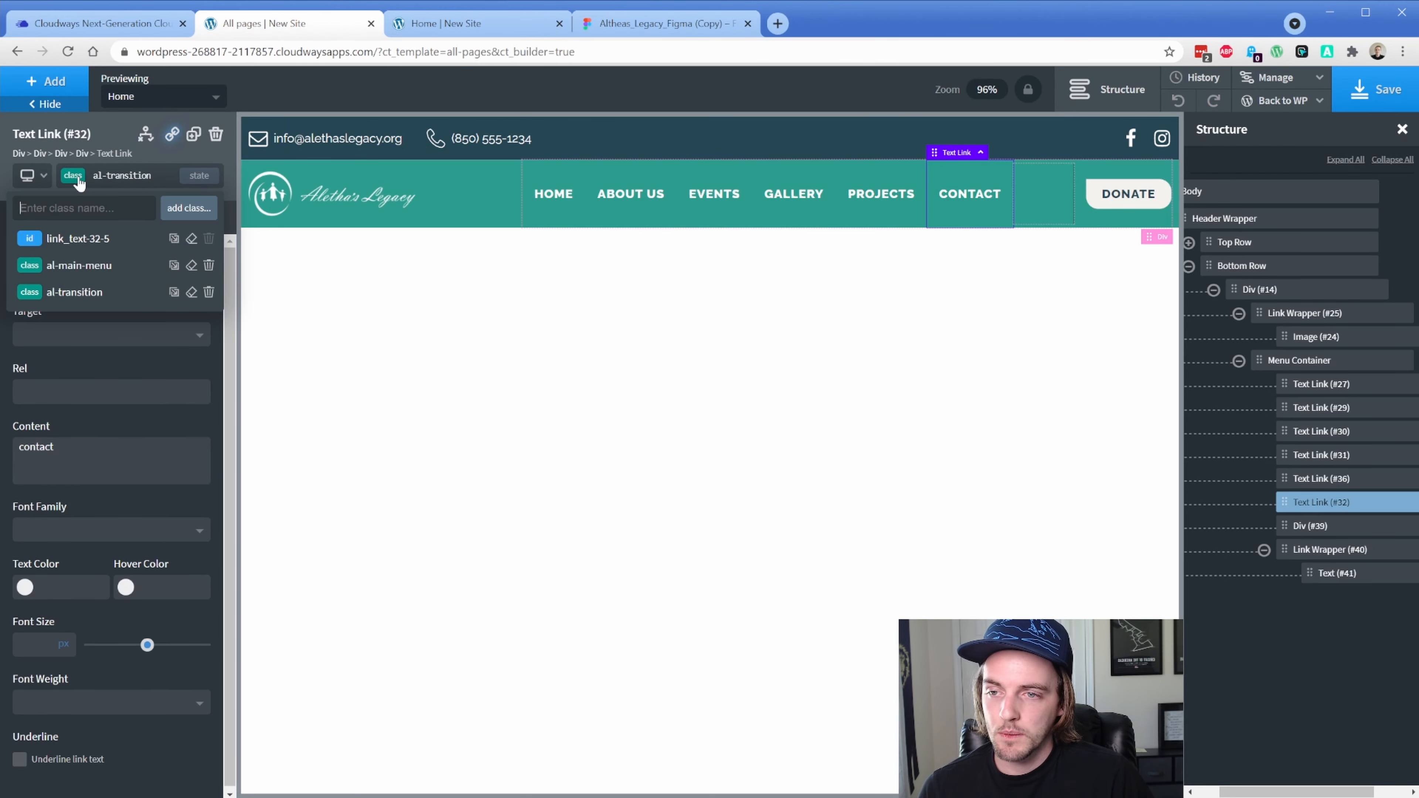
left_click(101, 235)
left_click(176, 217)
left_click(153, 302)
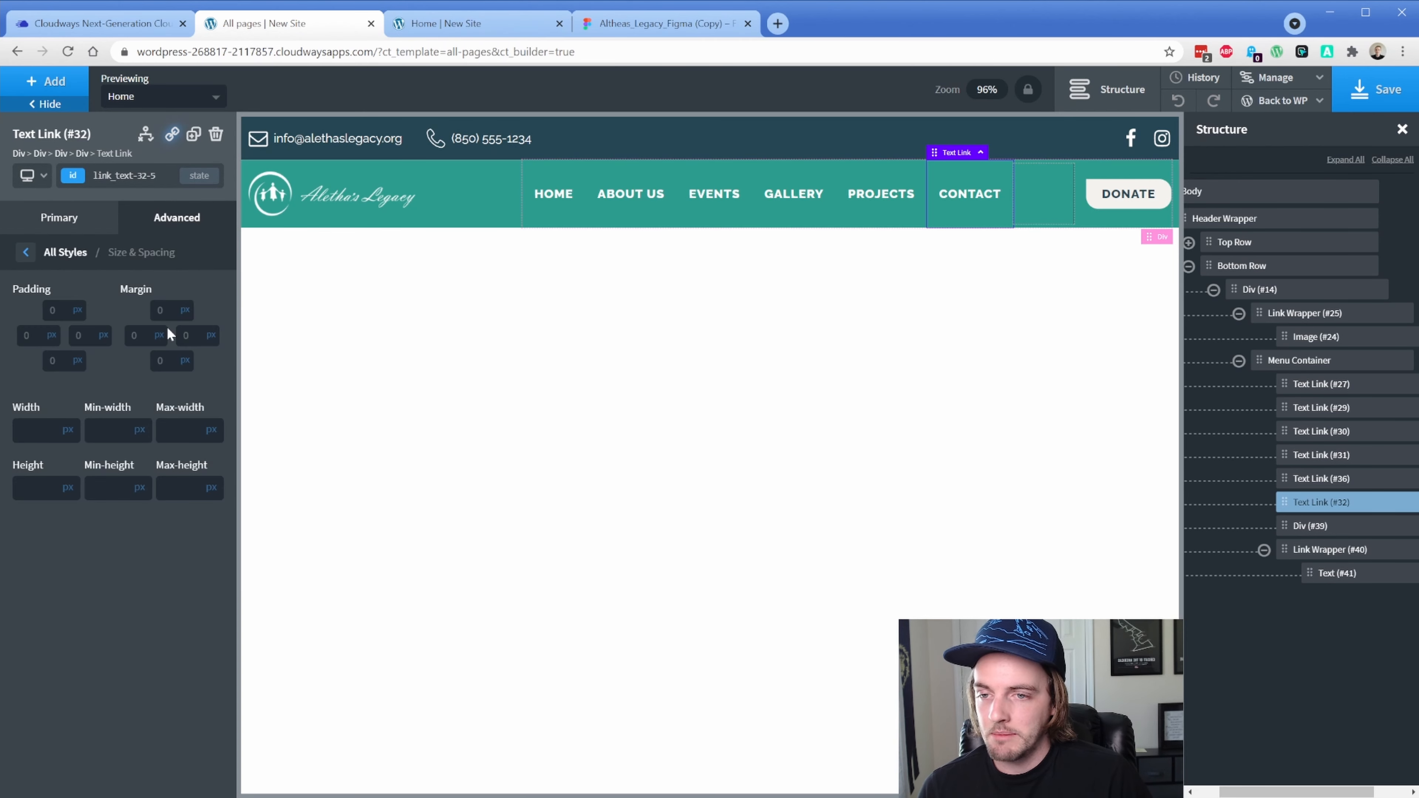
left_click(191, 335)
type("8")
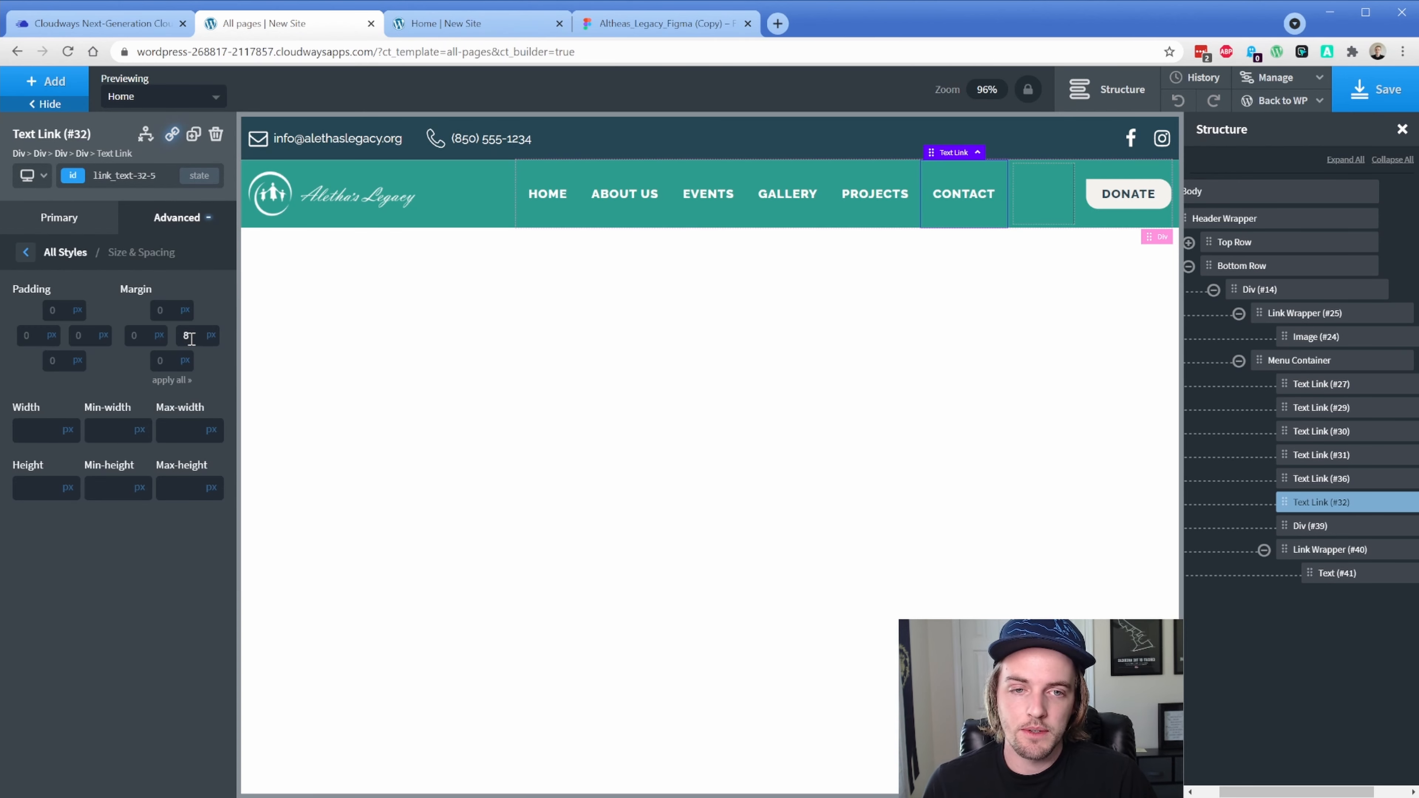
Save the header template and reload the live home page
left_click(1364, 89)
left_click(447, 23)
key("F5")
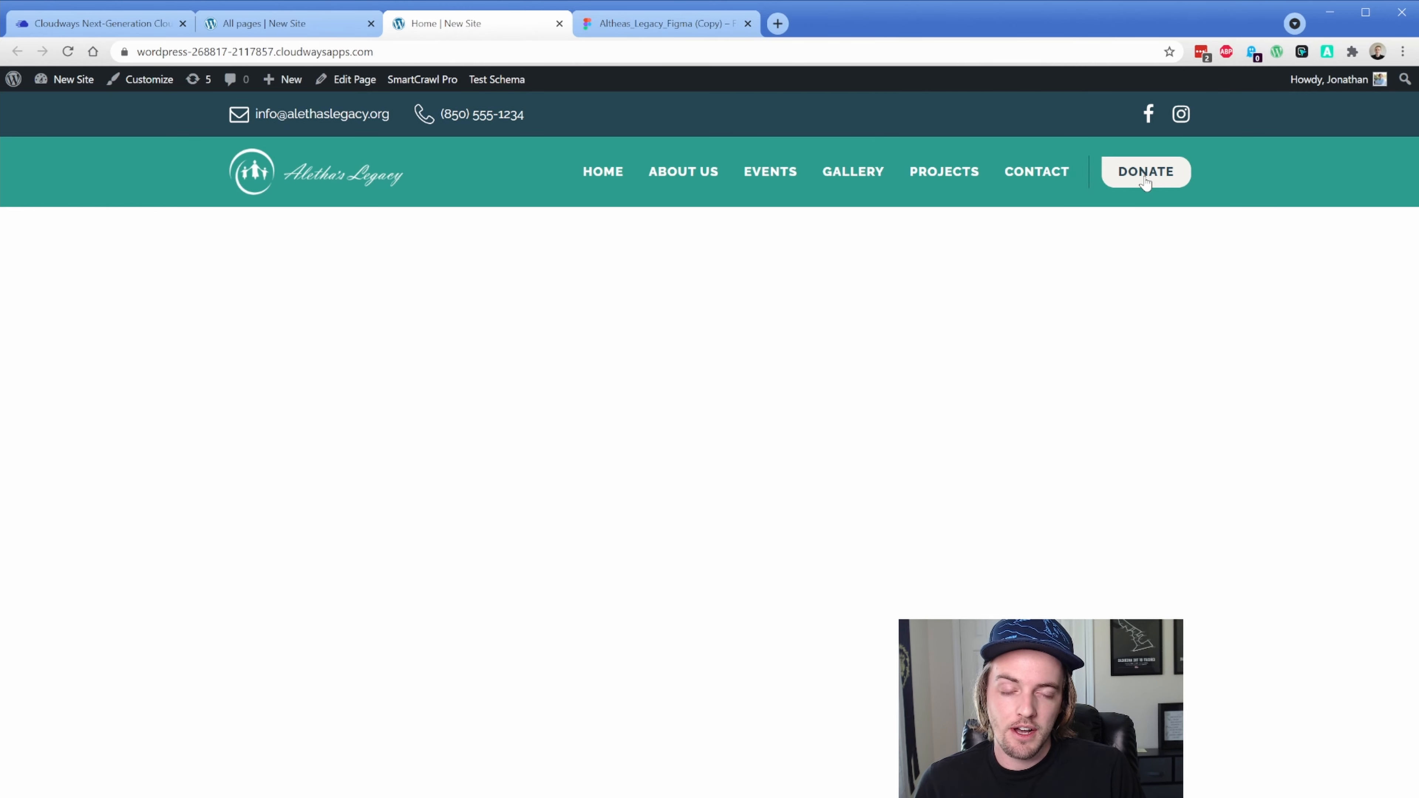
Add the al-transition class to the DONATE wrapper and start typing al-box-shadow-primary
left_click(321, 27)
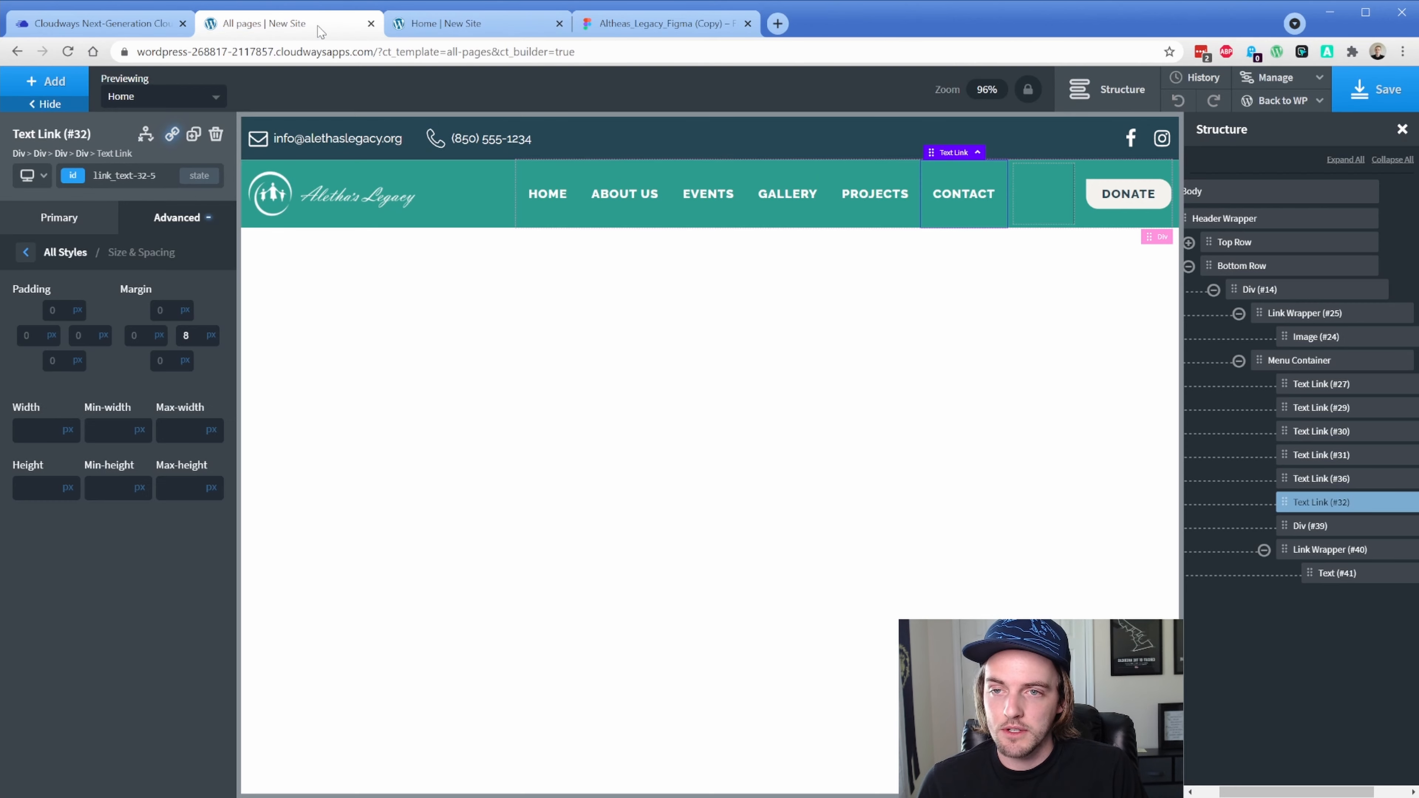
left_click(1093, 199)
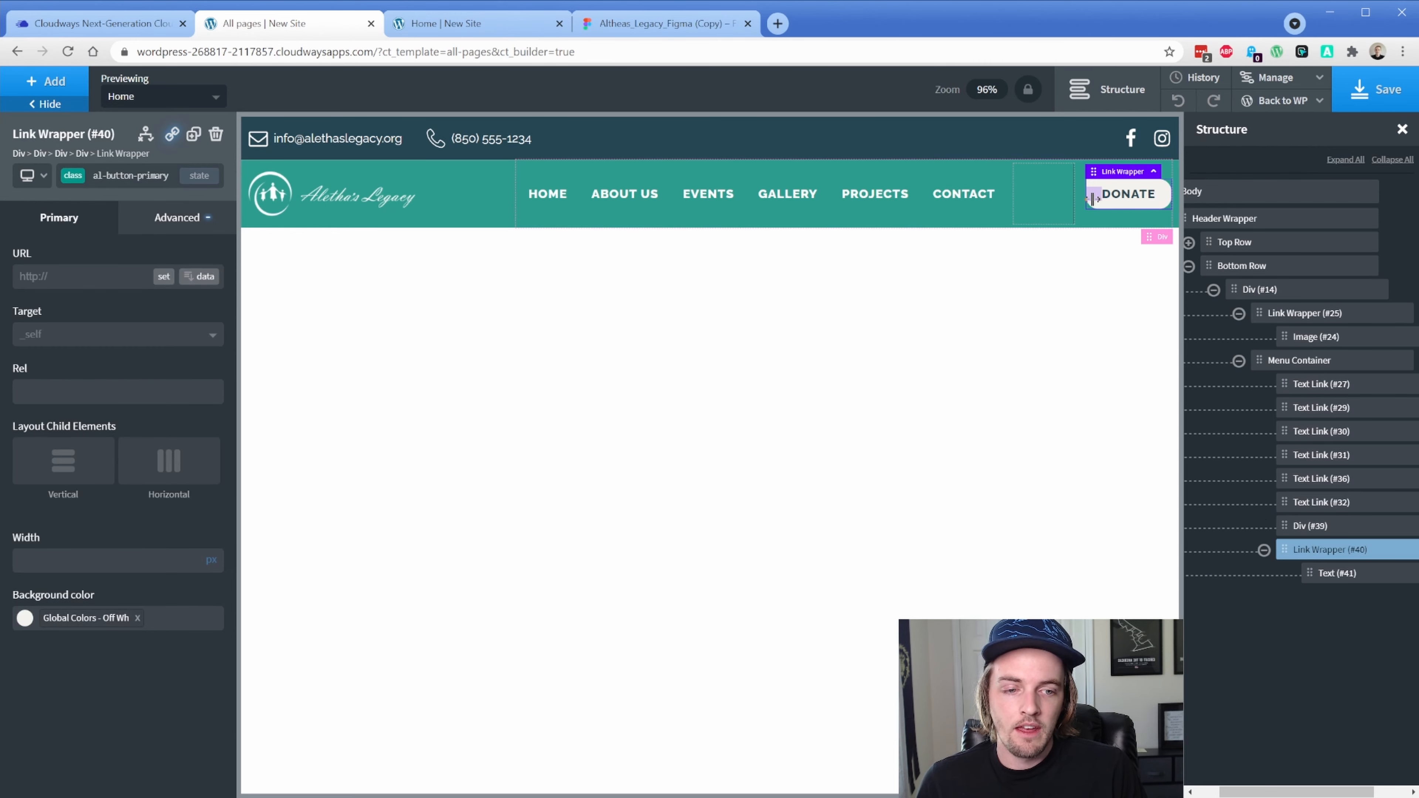
left_click(75, 179)
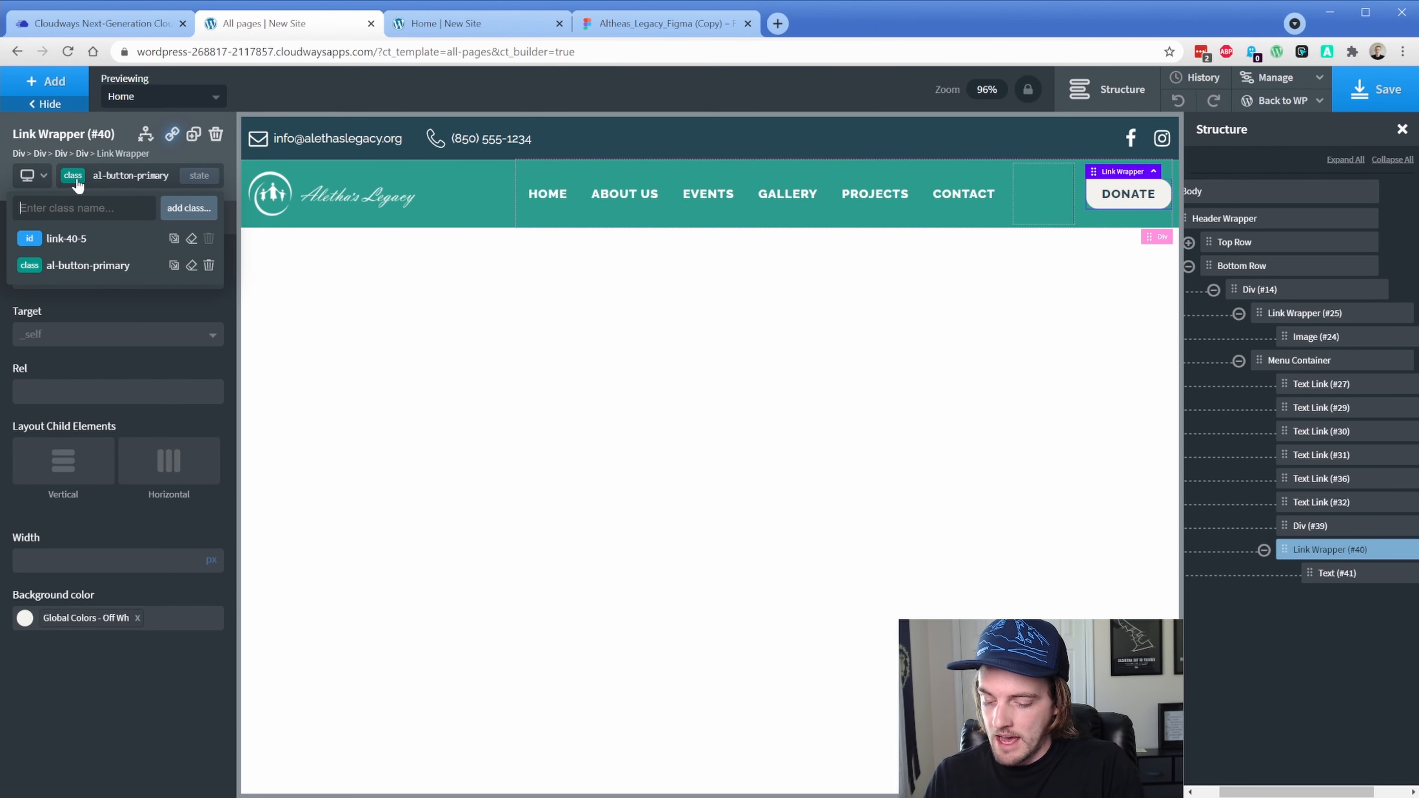
type("al-t")
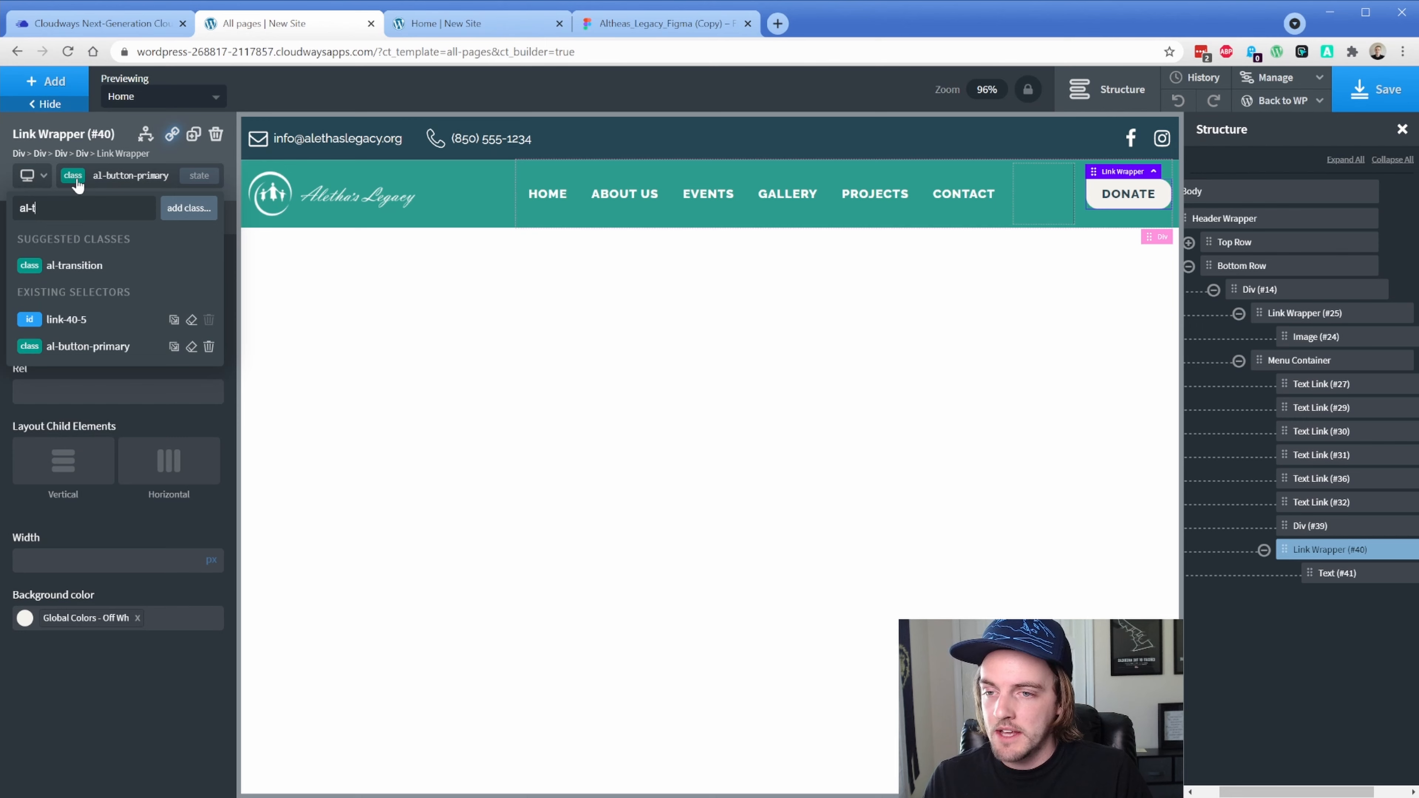
left_click(86, 270)
left_click(69, 180)
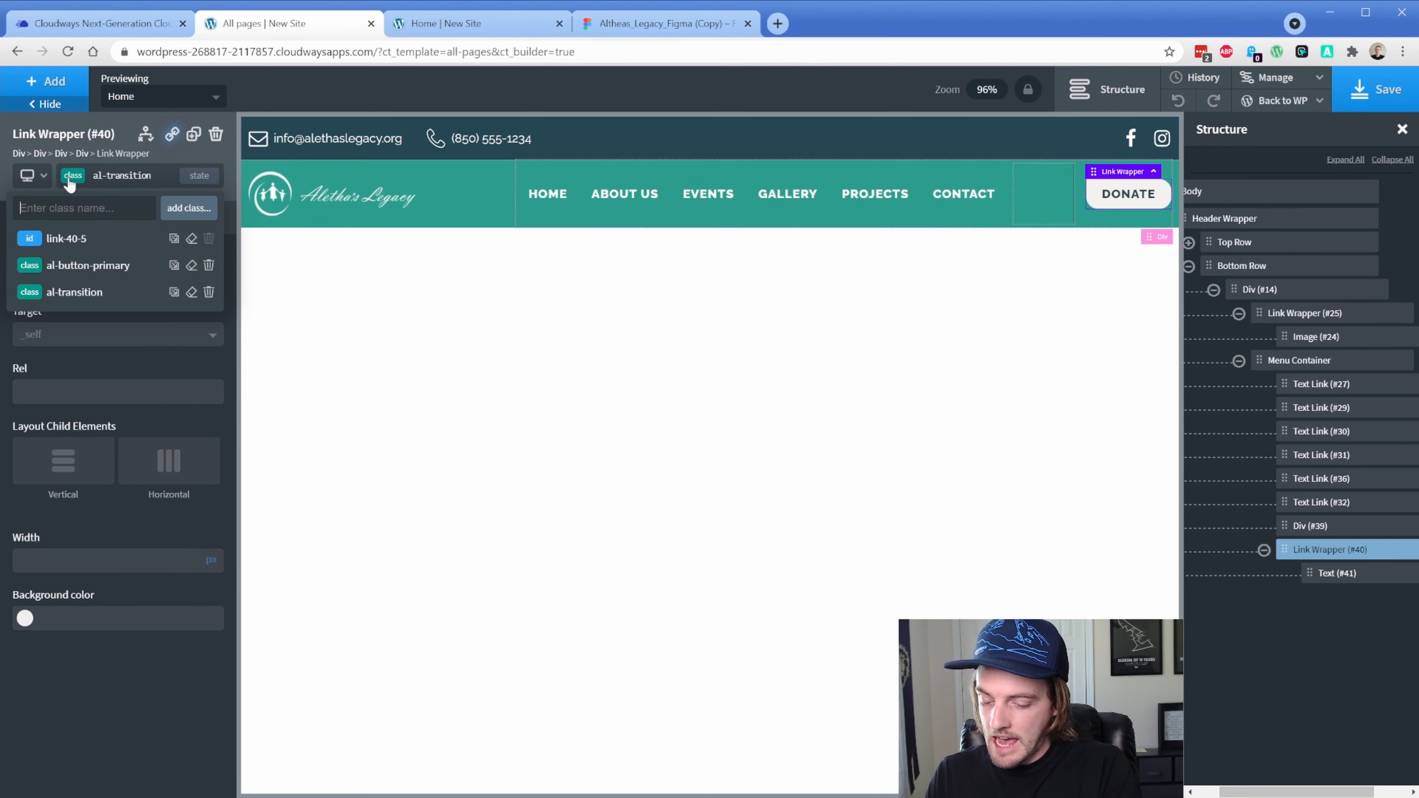
type("al-")
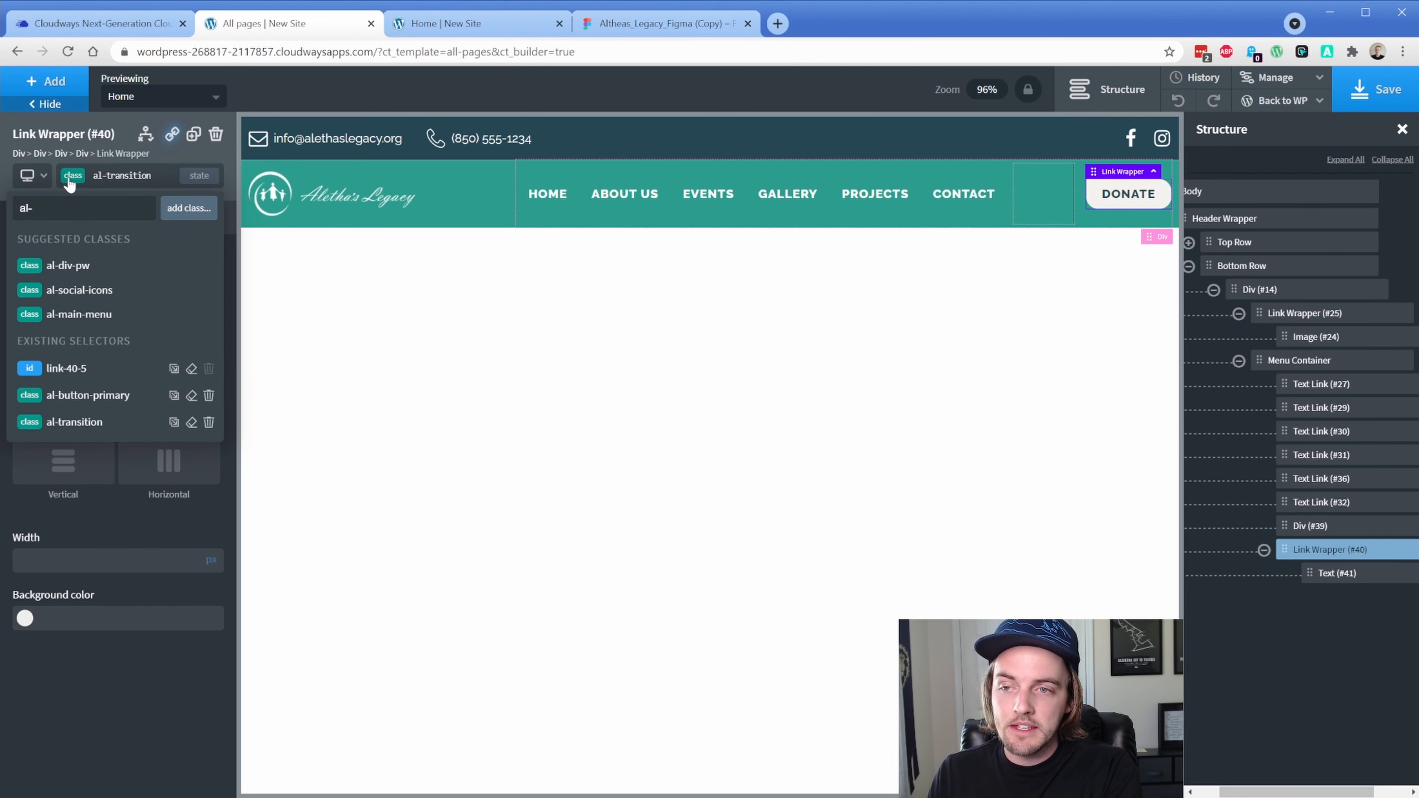
type("box-shadow-primary")
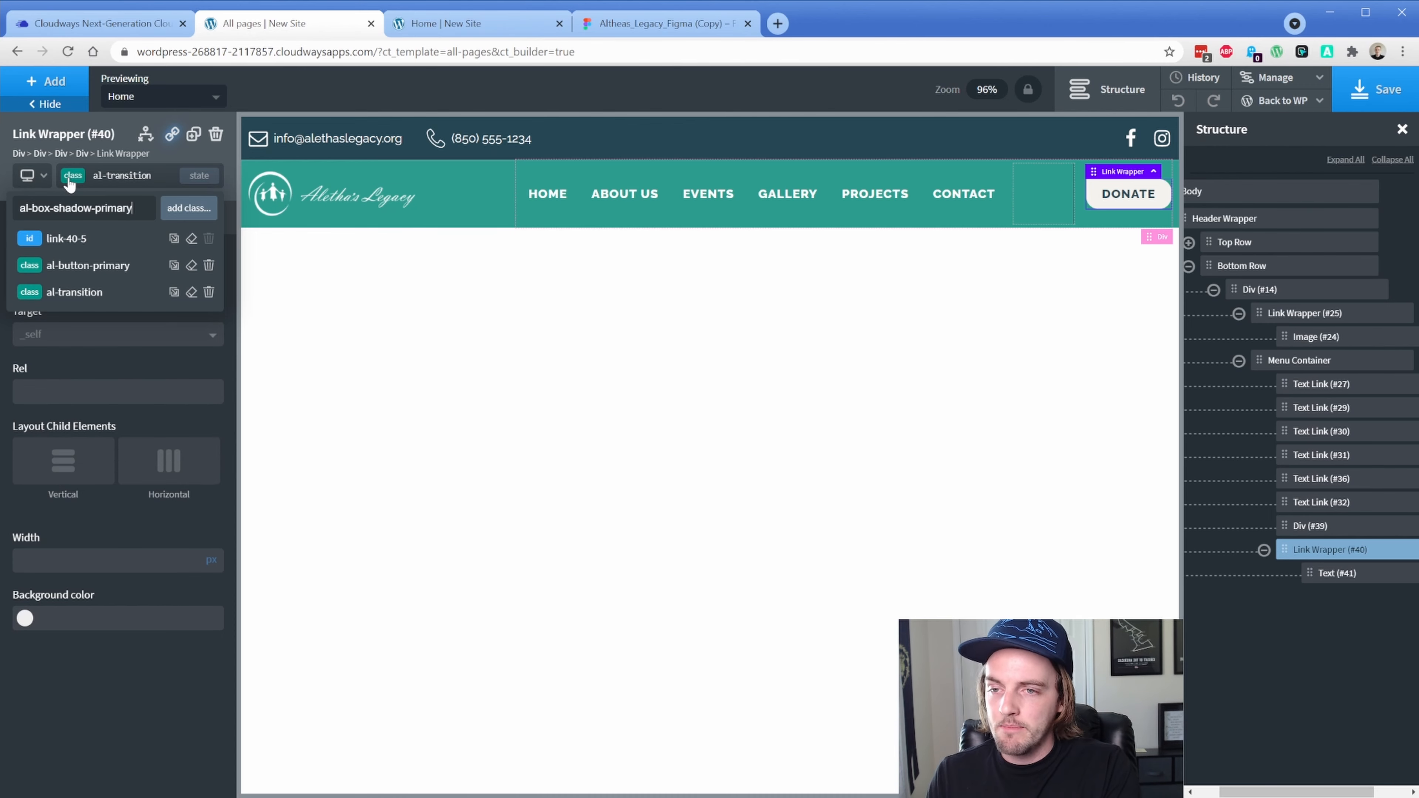
Create al-box-shadow-primary with a Footer Dark box-shadow colour at 15% opacity
key("Return")
left_click(158, 219)
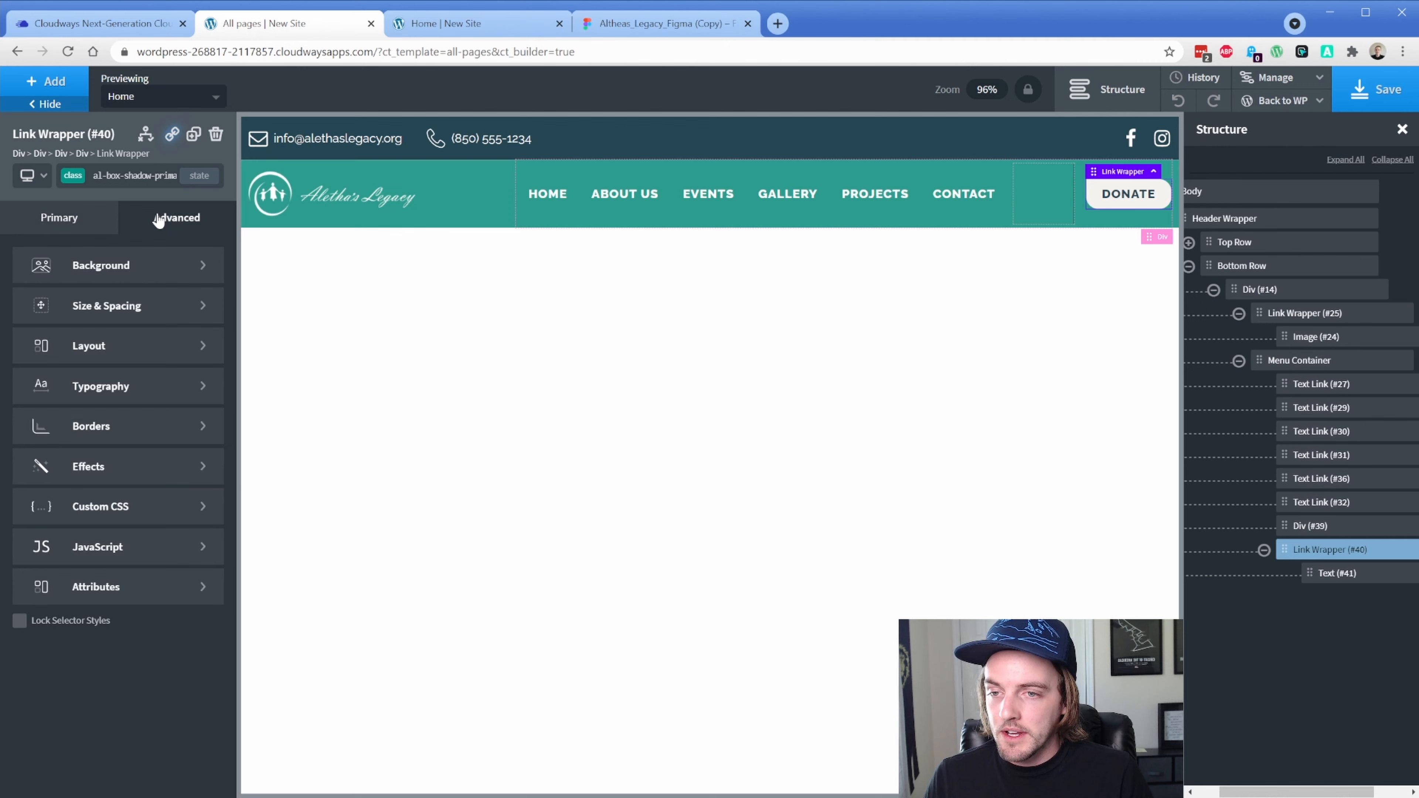
left_click(128, 473)
left_click(127, 416)
left_click(25, 357)
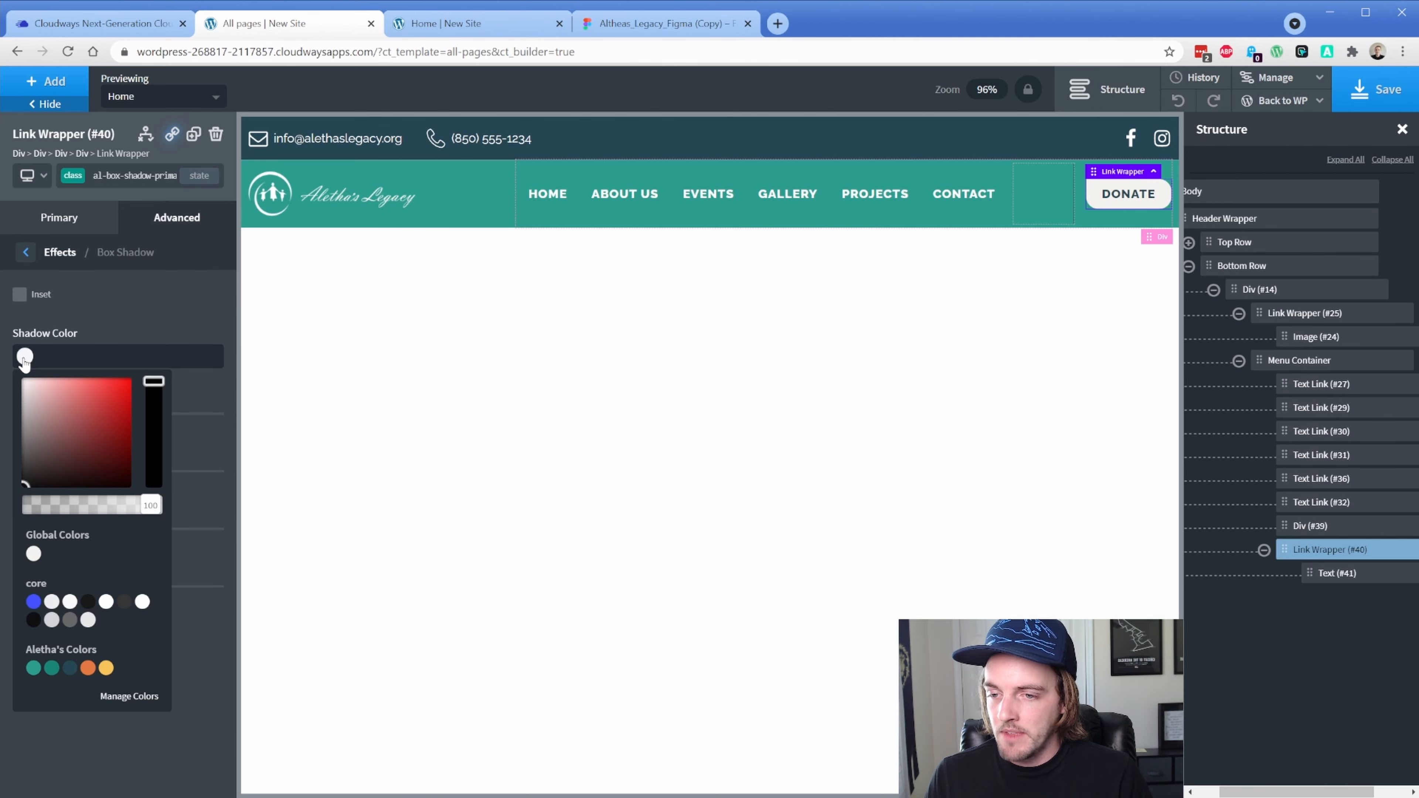
left_click(70, 667)
left_click(62, 506)
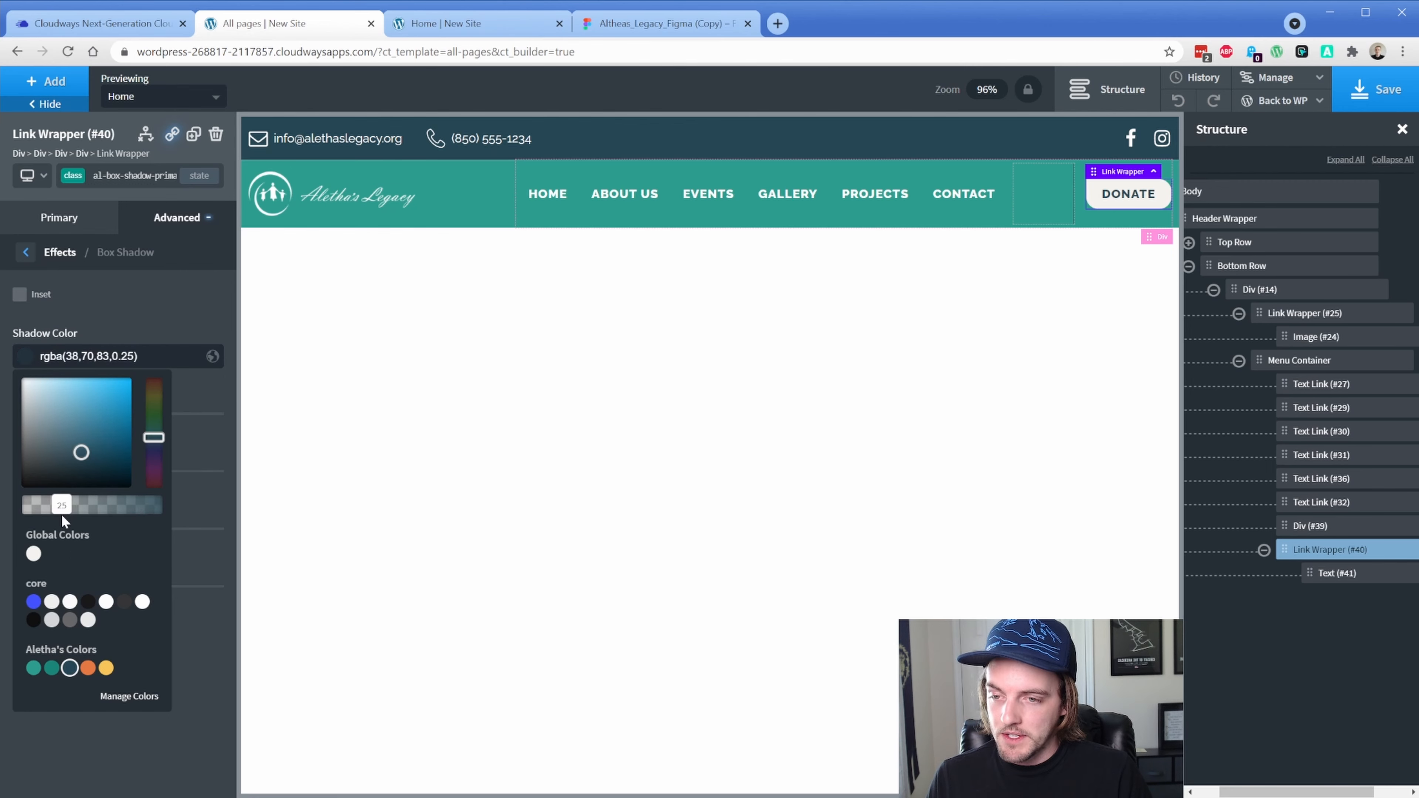
left_click_drag(61, 515, 50, 513)
left_click(80, 333)
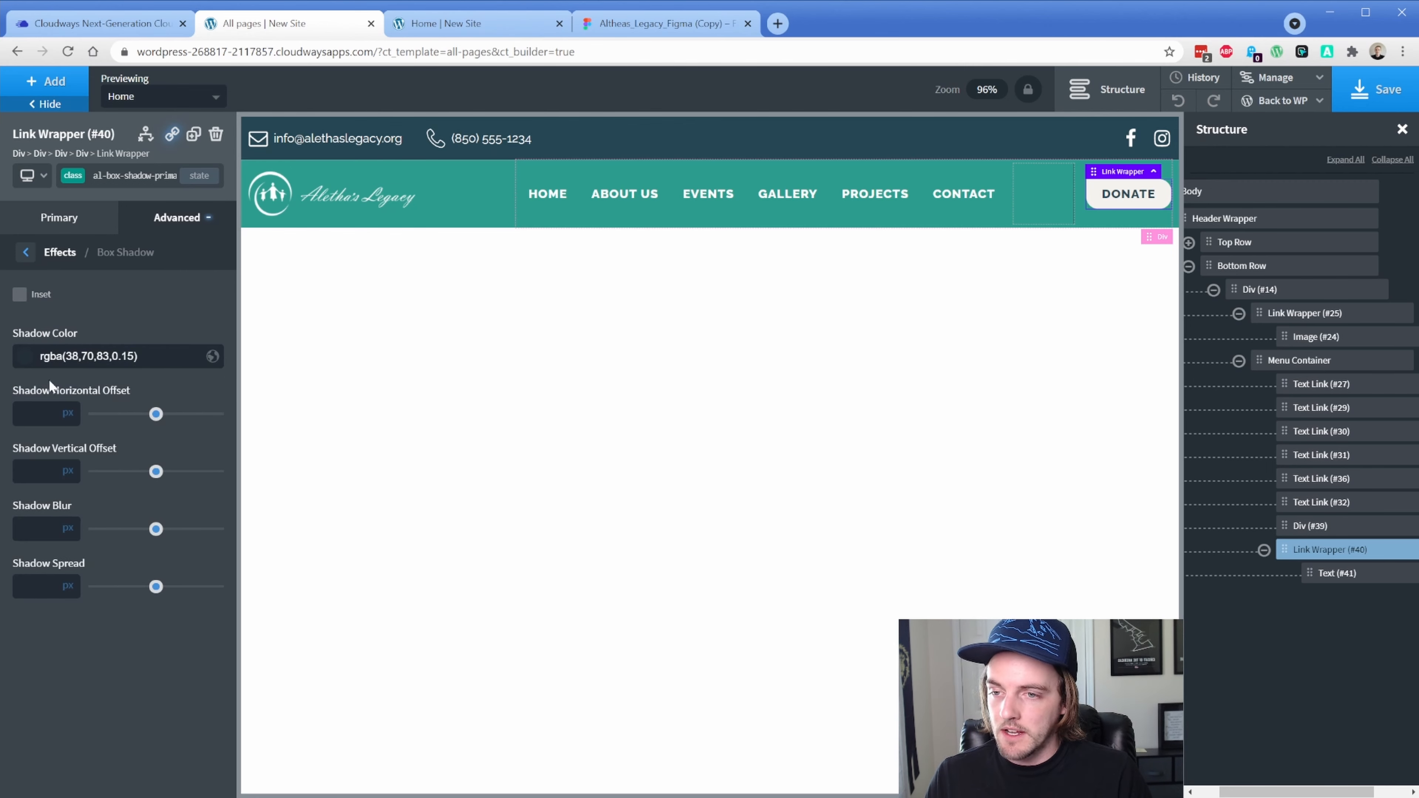
Set the box shadow to 0 horizontal, 4 vertical, 12 blur and 0 spread
left_click(31, 415)
type("0")
key("Tab")
type("4")
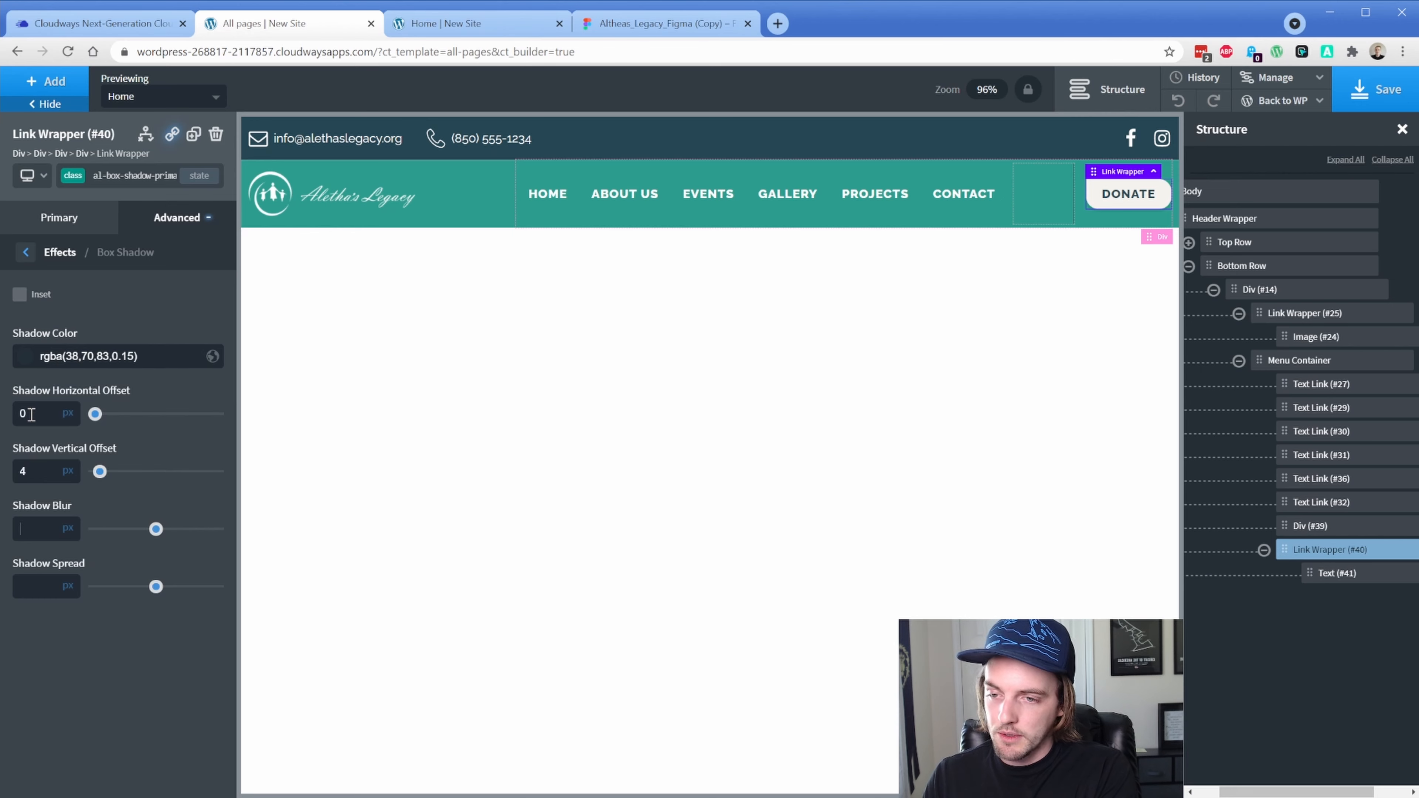
key("Tab")
type("12")
key("Tab")
type("0")
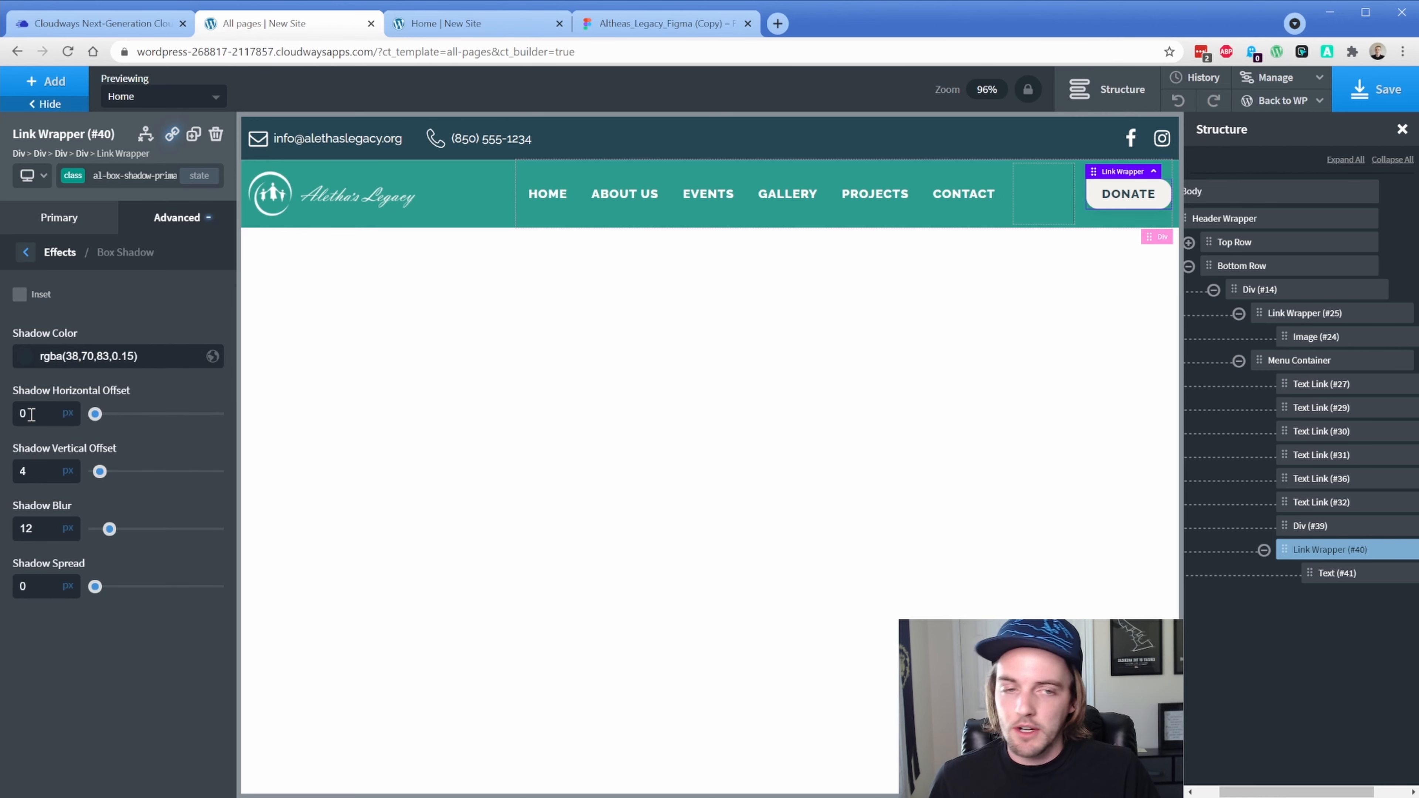
Save the header template and reload the live homepage to check the shadow
left_click(1399, 92)
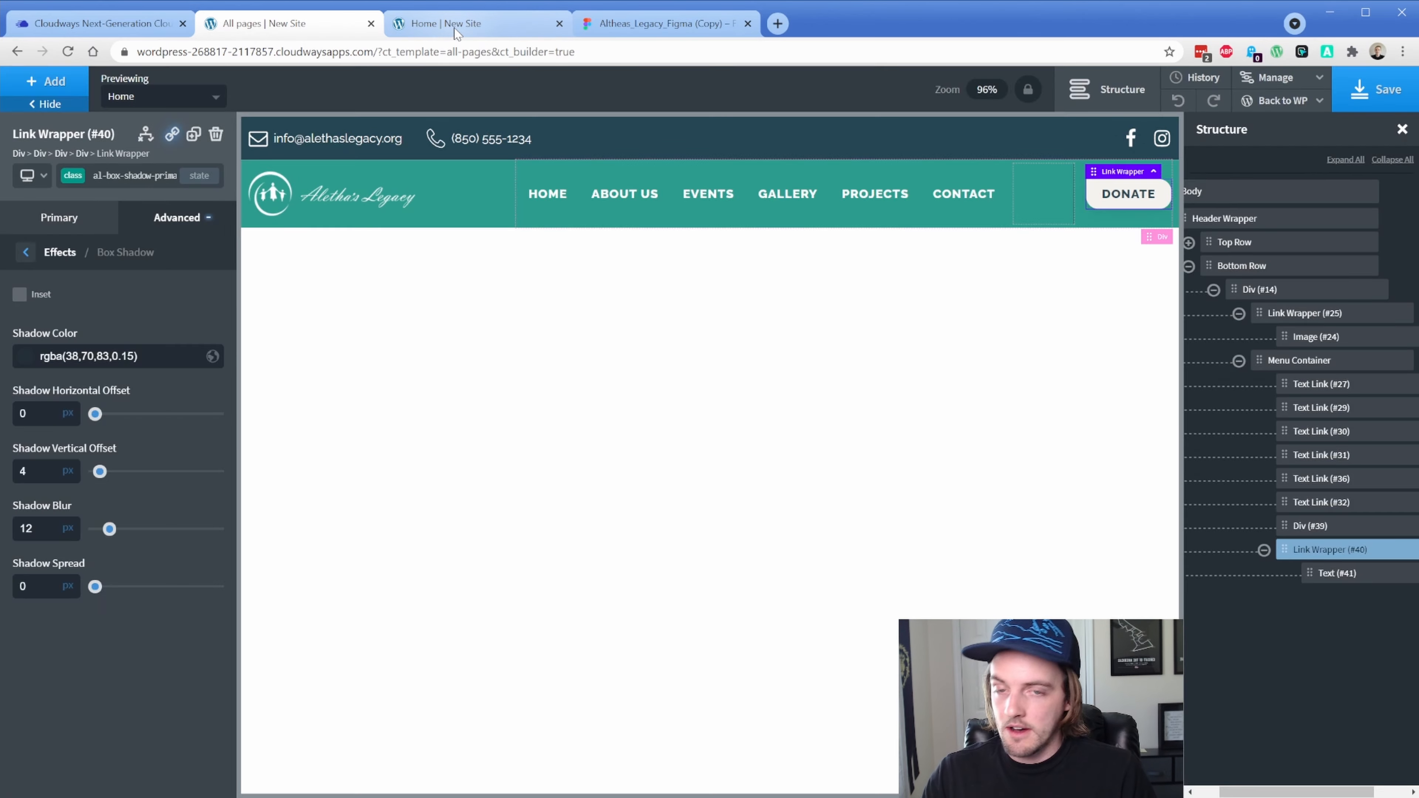
left_click(454, 32)
key("F5")
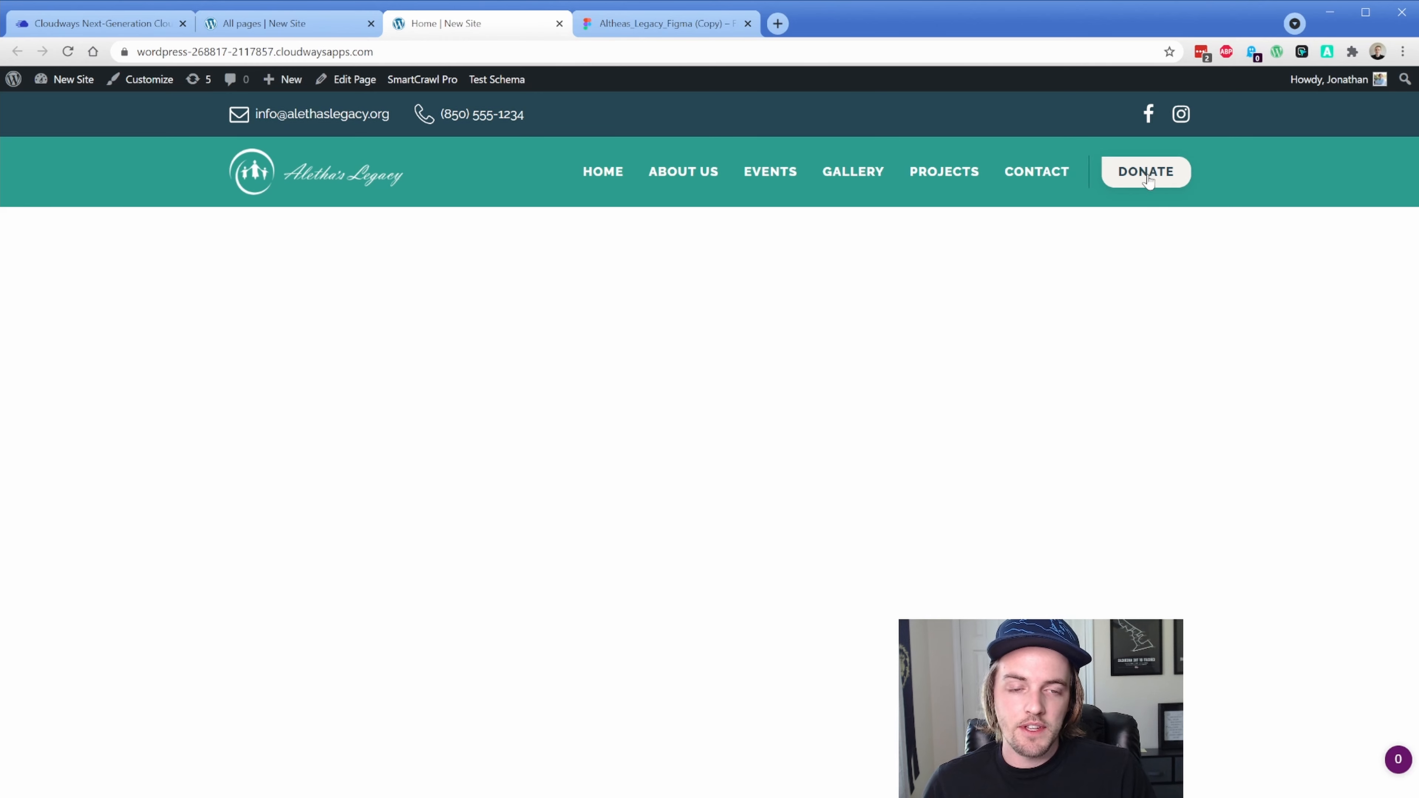
Clear the box-shadow colour, offsets, blur and spread from the button's normal state
left_click(268, 23)
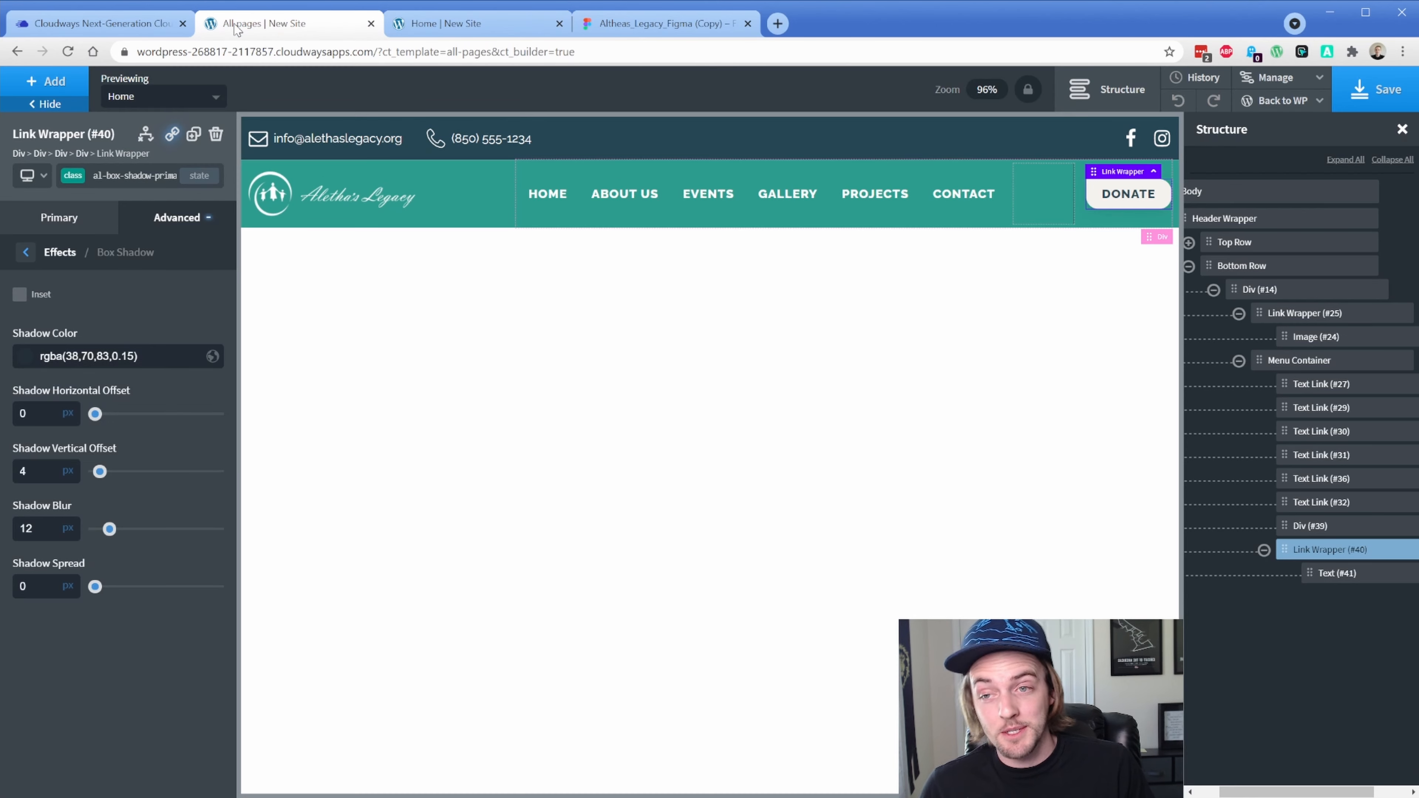
triple_click(90, 357)
key("BackSpace")
double_click(44, 414)
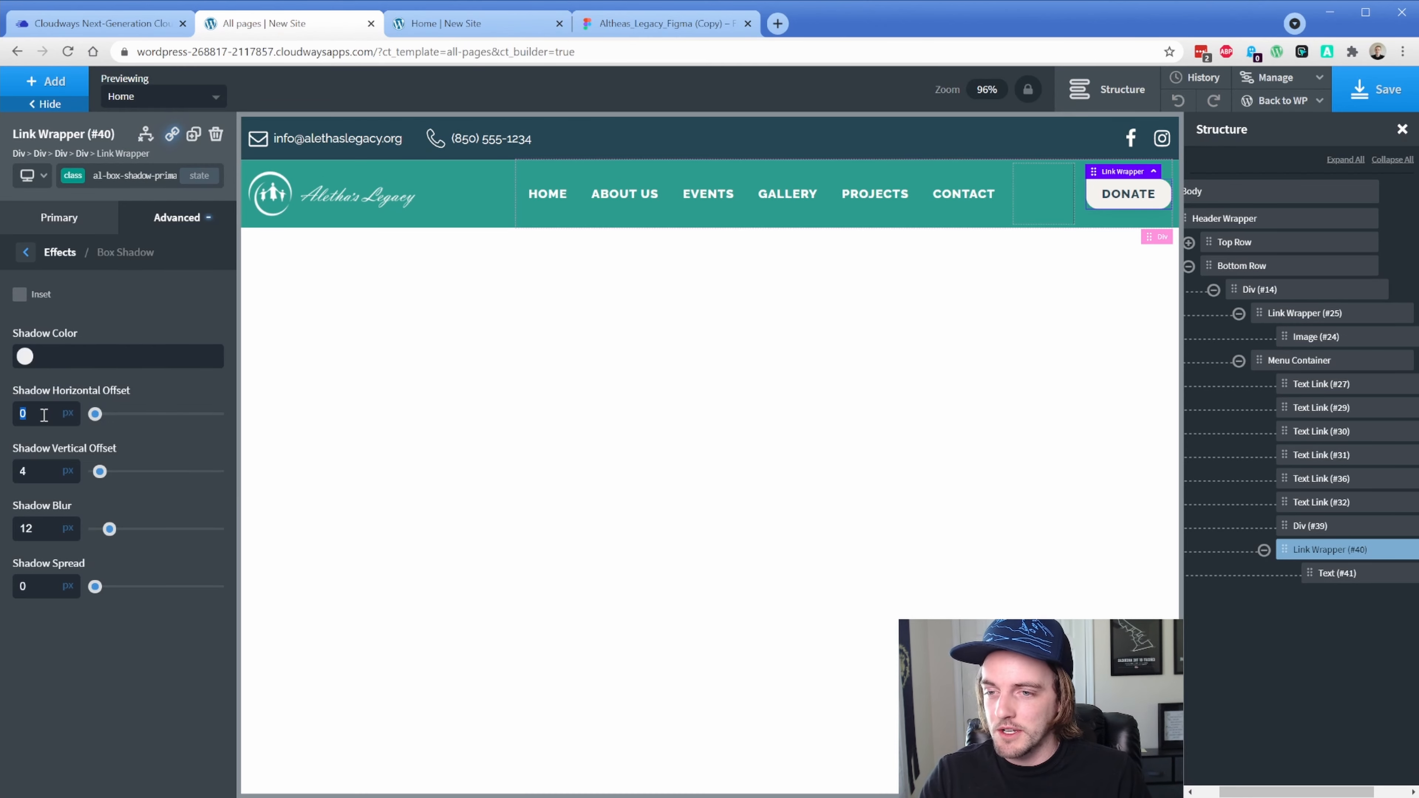
key("BackSpace")
double_click(41, 476)
key("BackSpace")
double_click(37, 530)
key("BackSpace")
double_click(23, 585)
key("BackSpace")
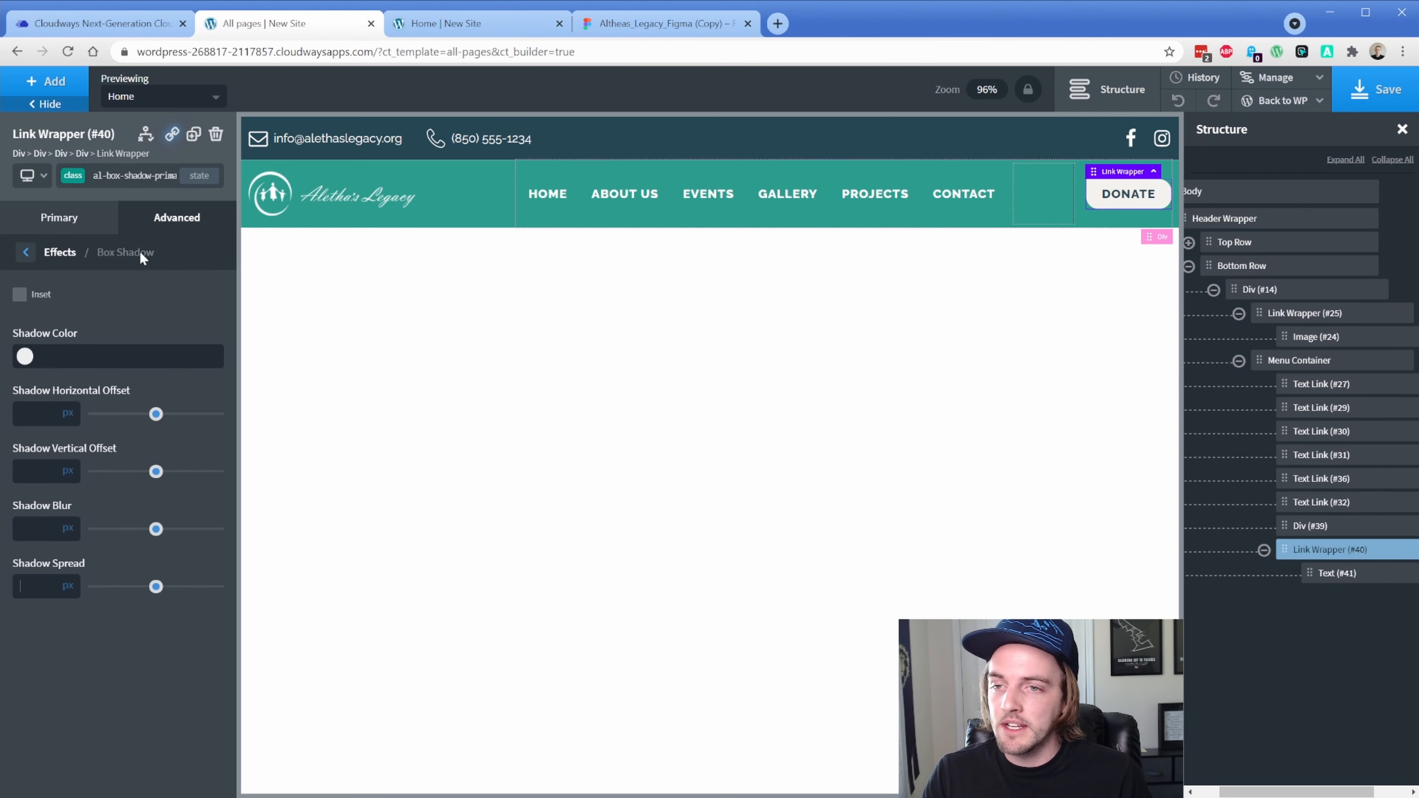
Switch to the :hover state and give the shadow black colour at 20% opacity
left_click(199, 174)
left_click(104, 229)
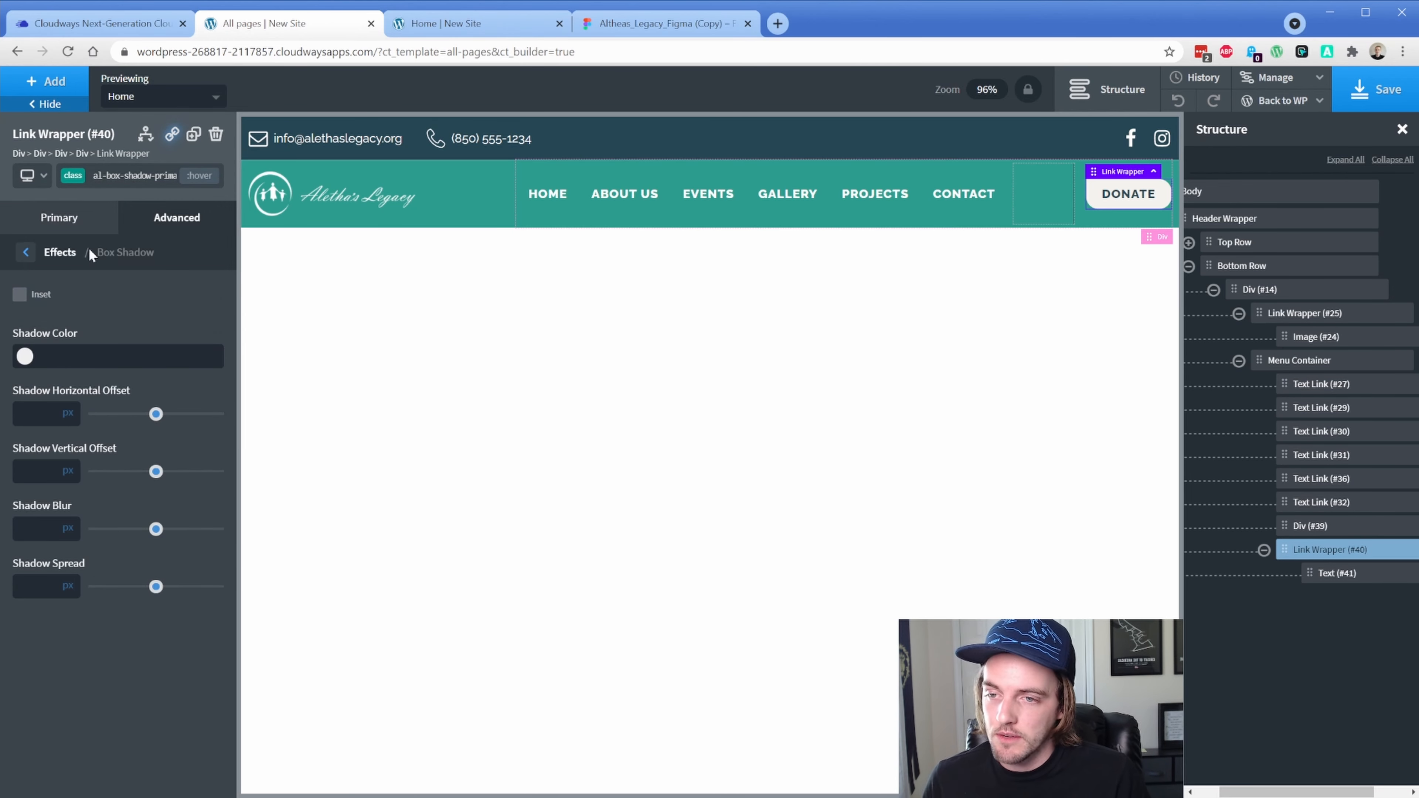
left_click(24, 358)
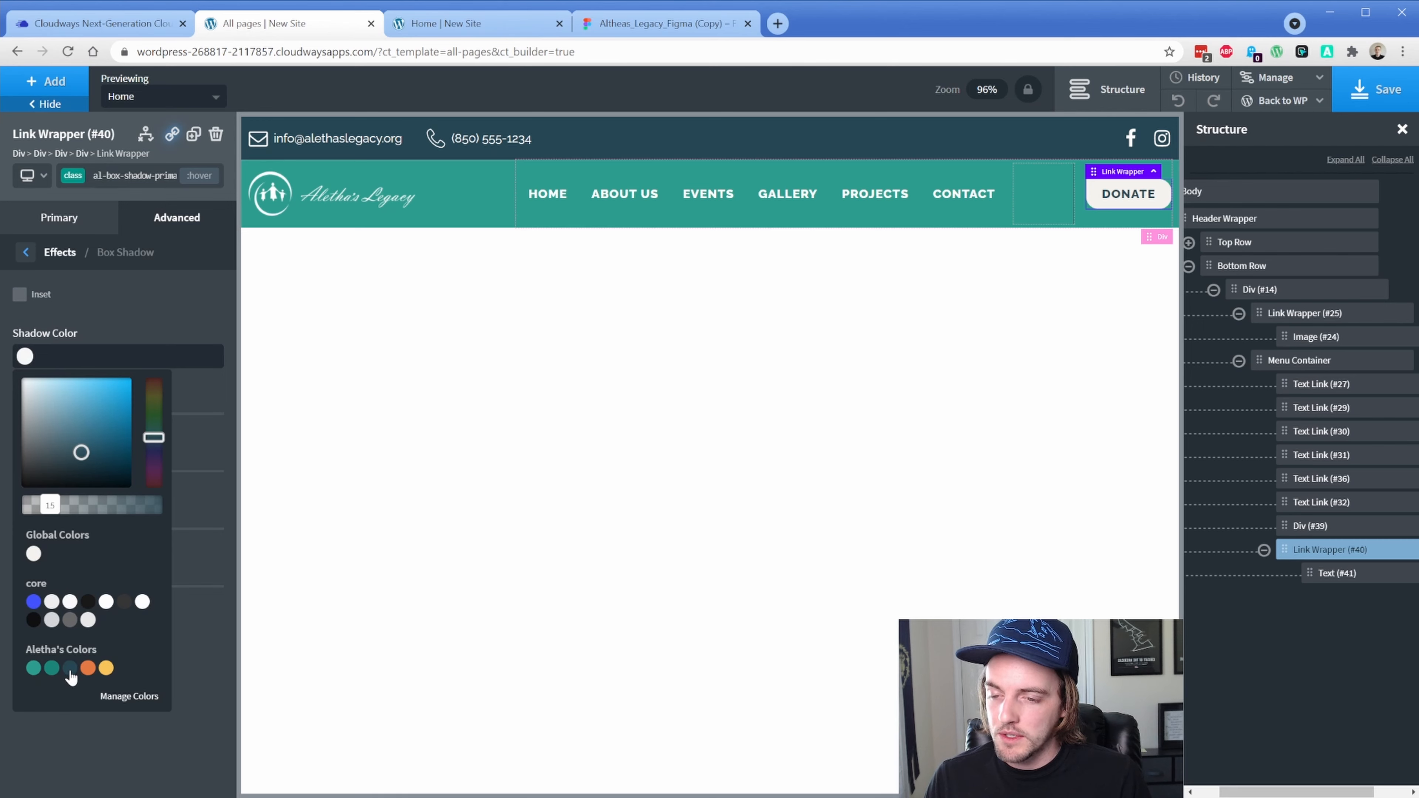
left_click_drag(47, 469, 26, 486)
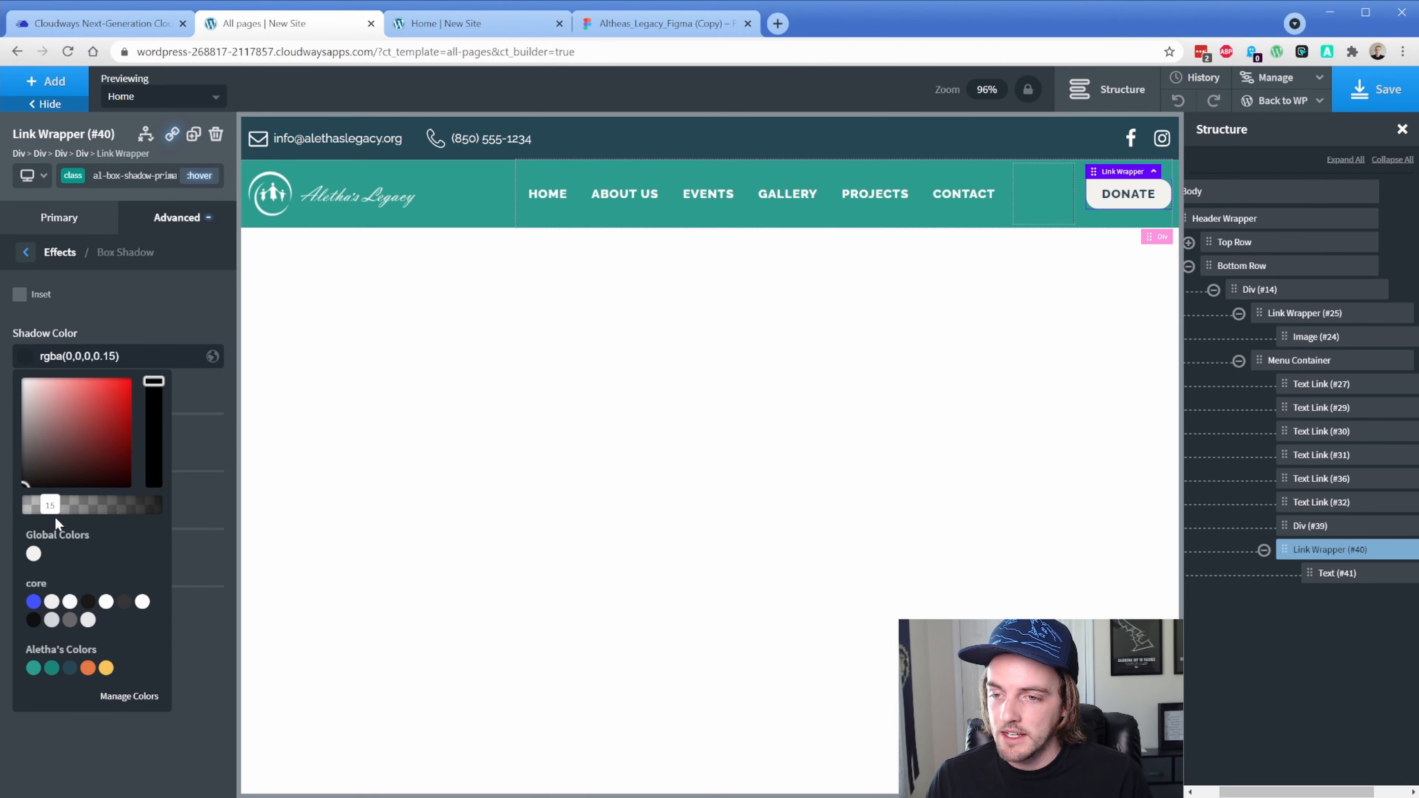
left_click_drag(50, 505, 57, 511)
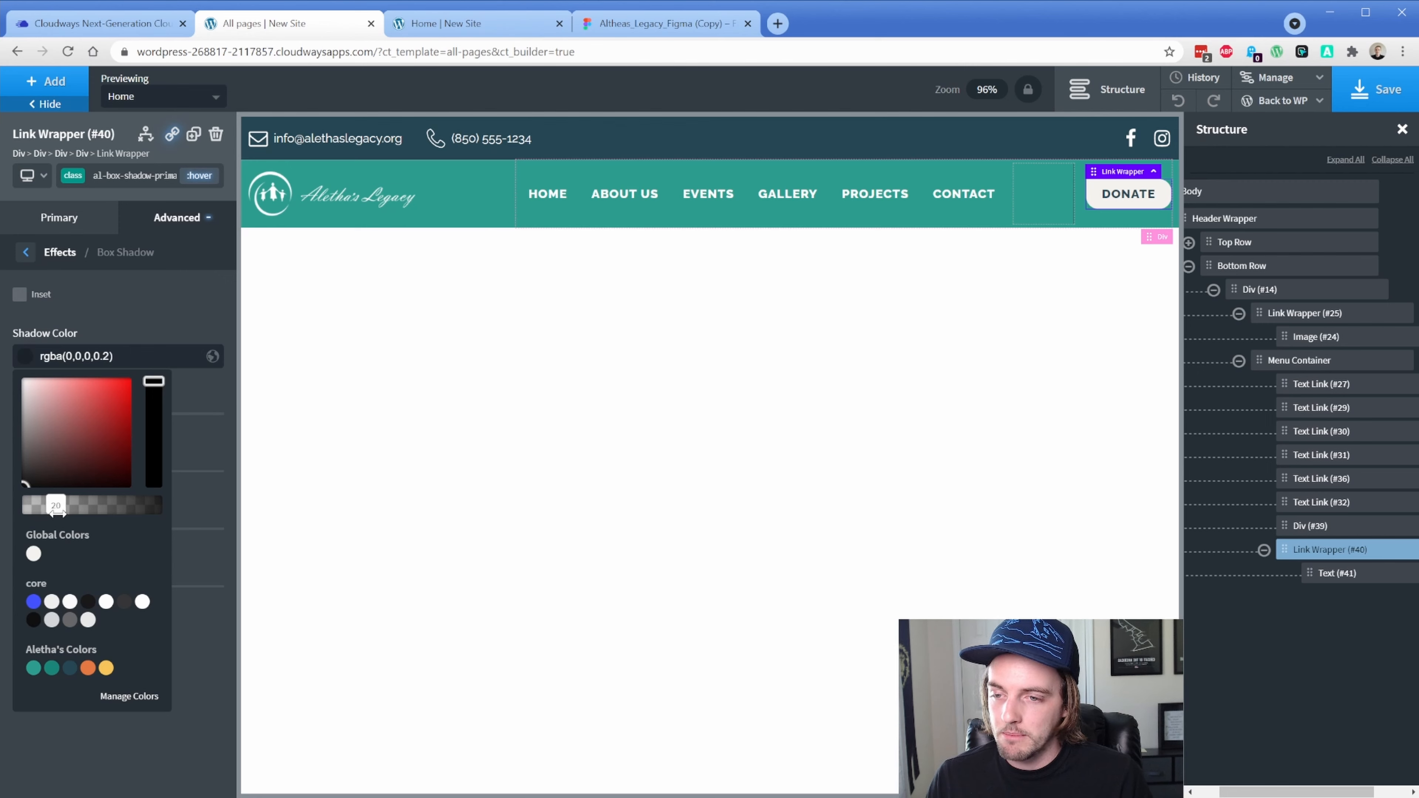
left_click(52, 334)
Set the hover shadow to 0/4 offset, 12 blur, 0 spread, and save
type("0")
key("Tab")
type("4")
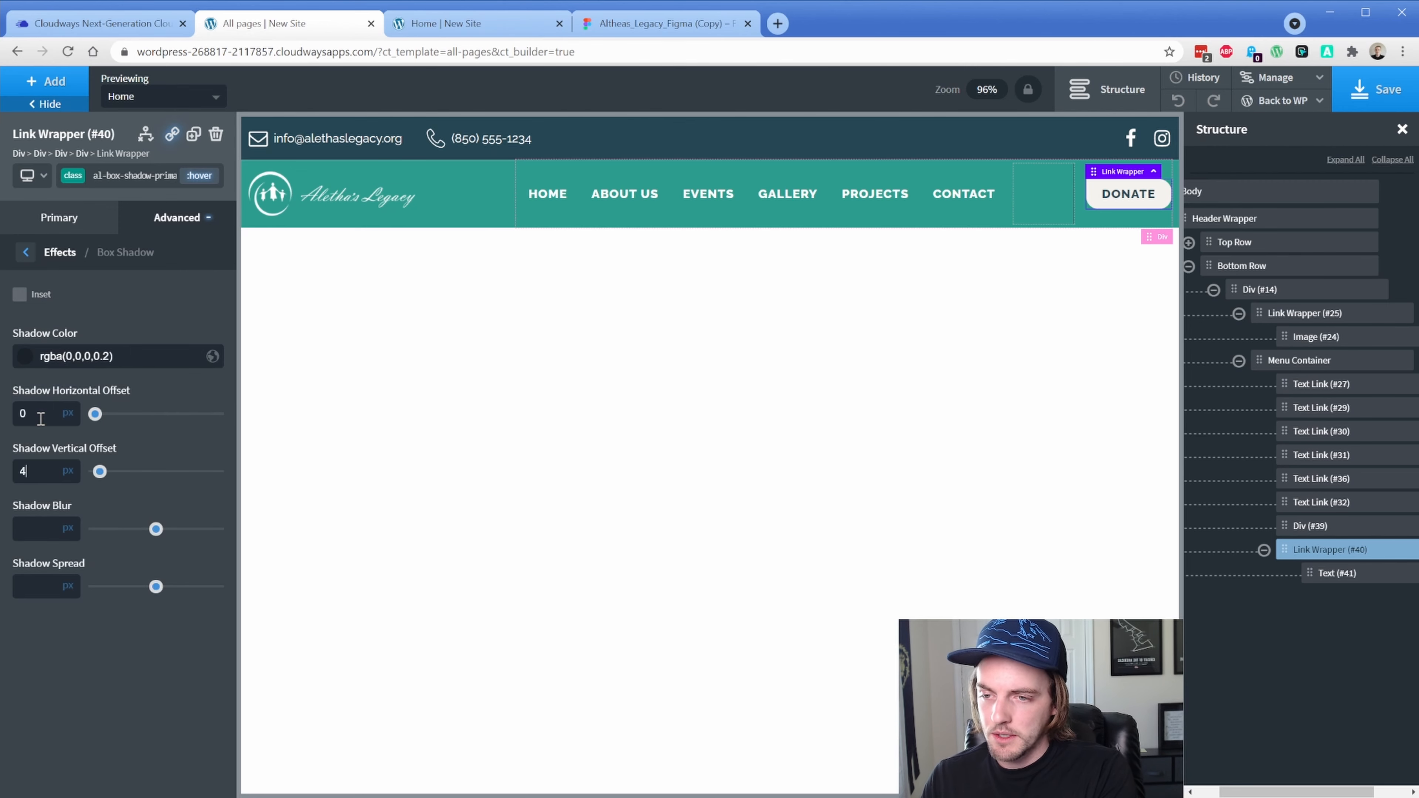
key("Tab")
type("12")
key("Tab")
type("0")
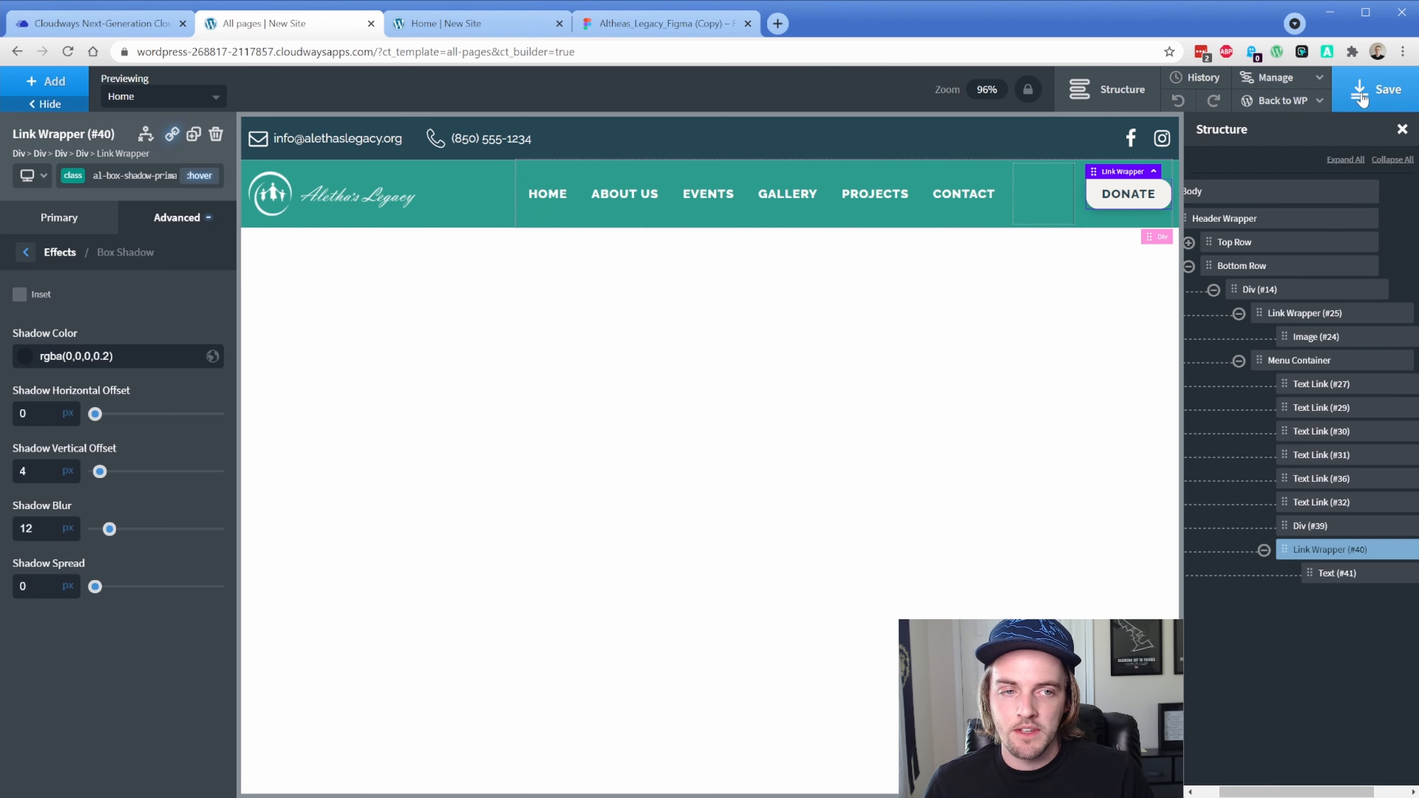
left_click(1376, 89)
left_click(491, 34)
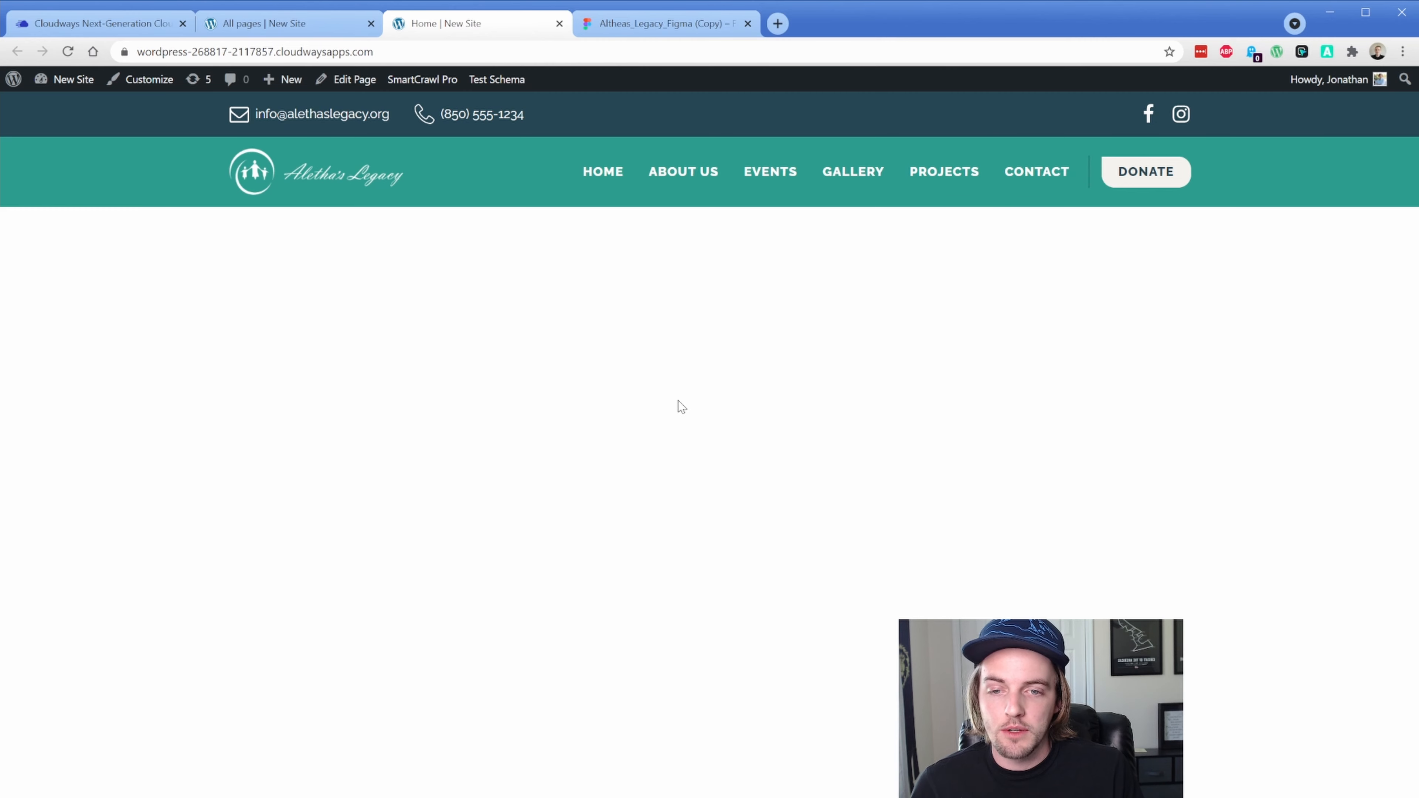
key("ctrl+shift+i")
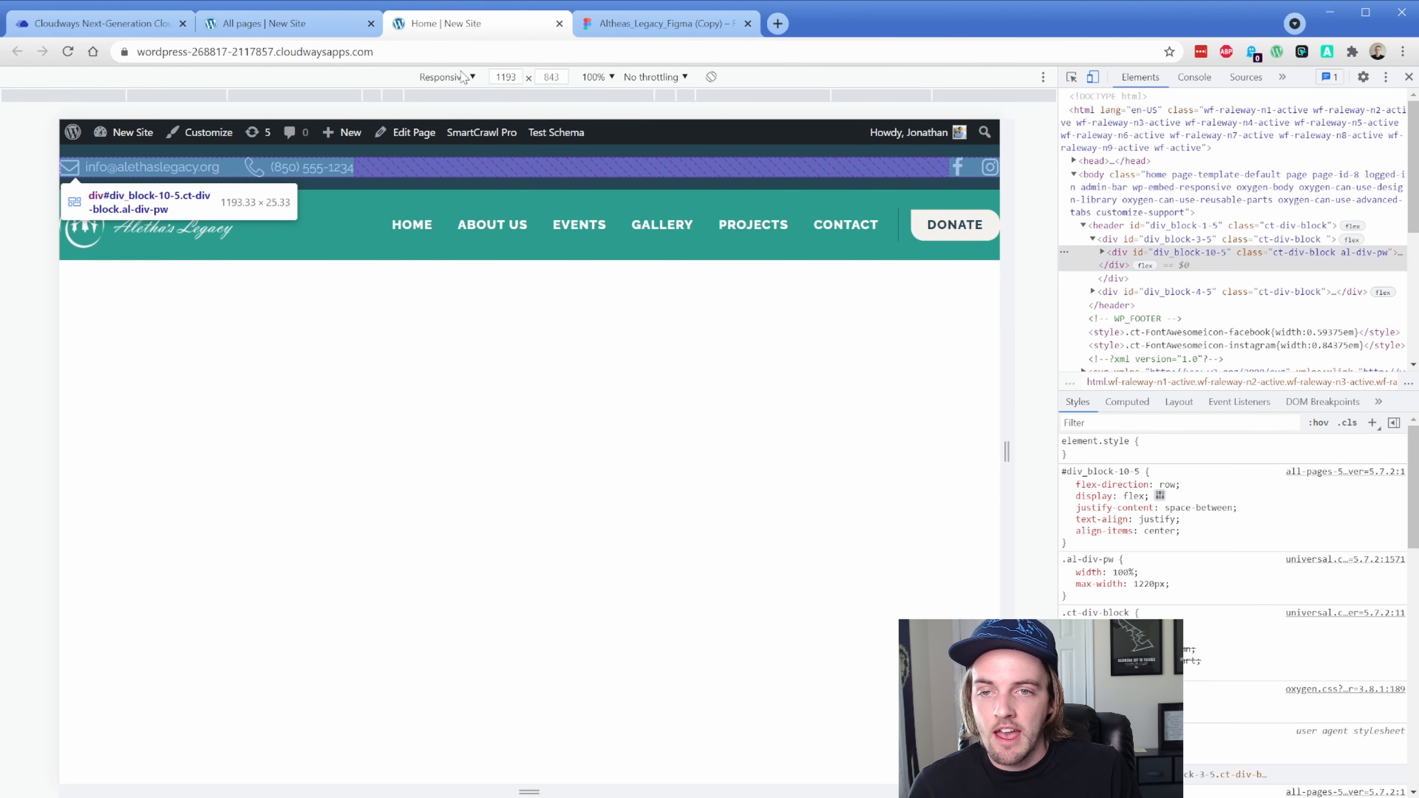
left_click(463, 77)
left_click(511, 196)
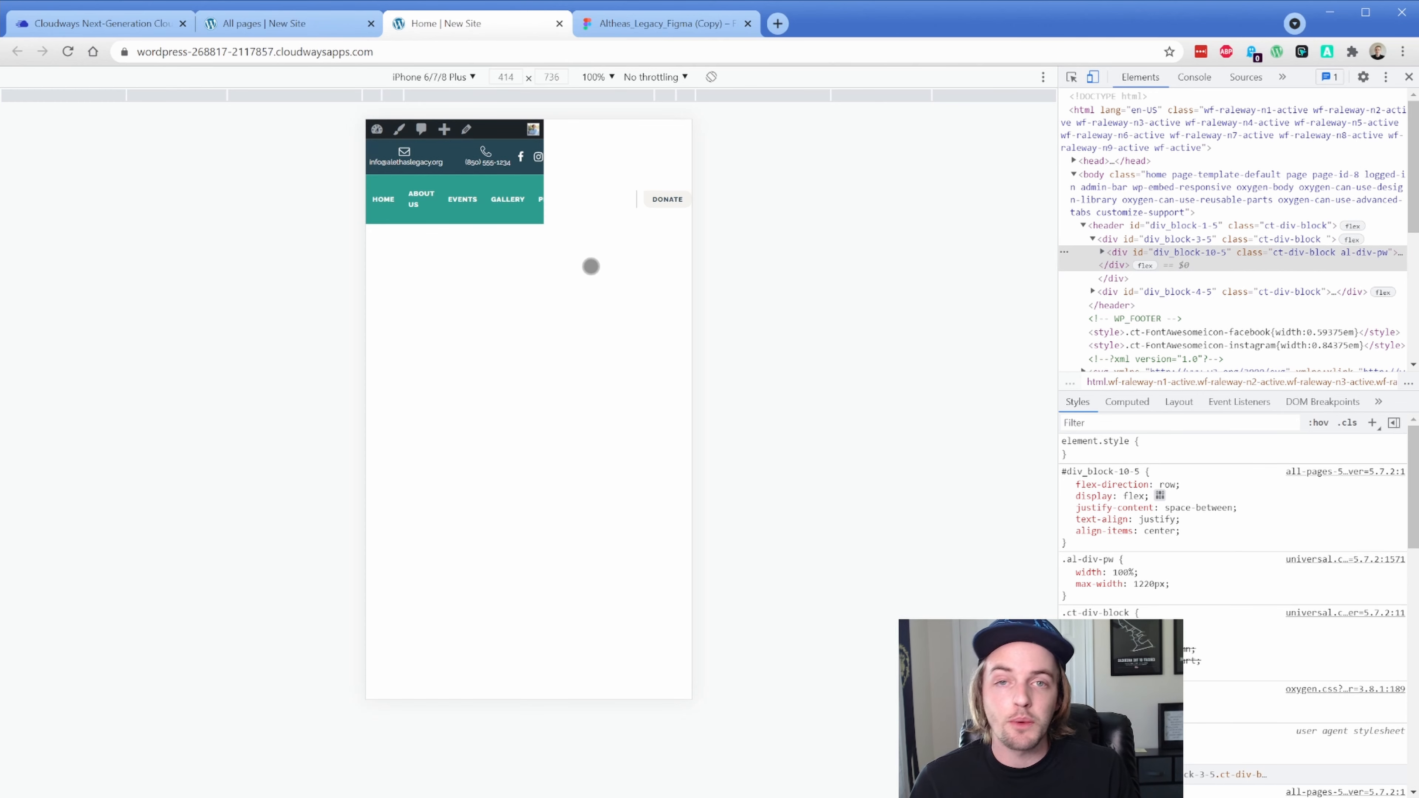
key("ctrl+shift+i")
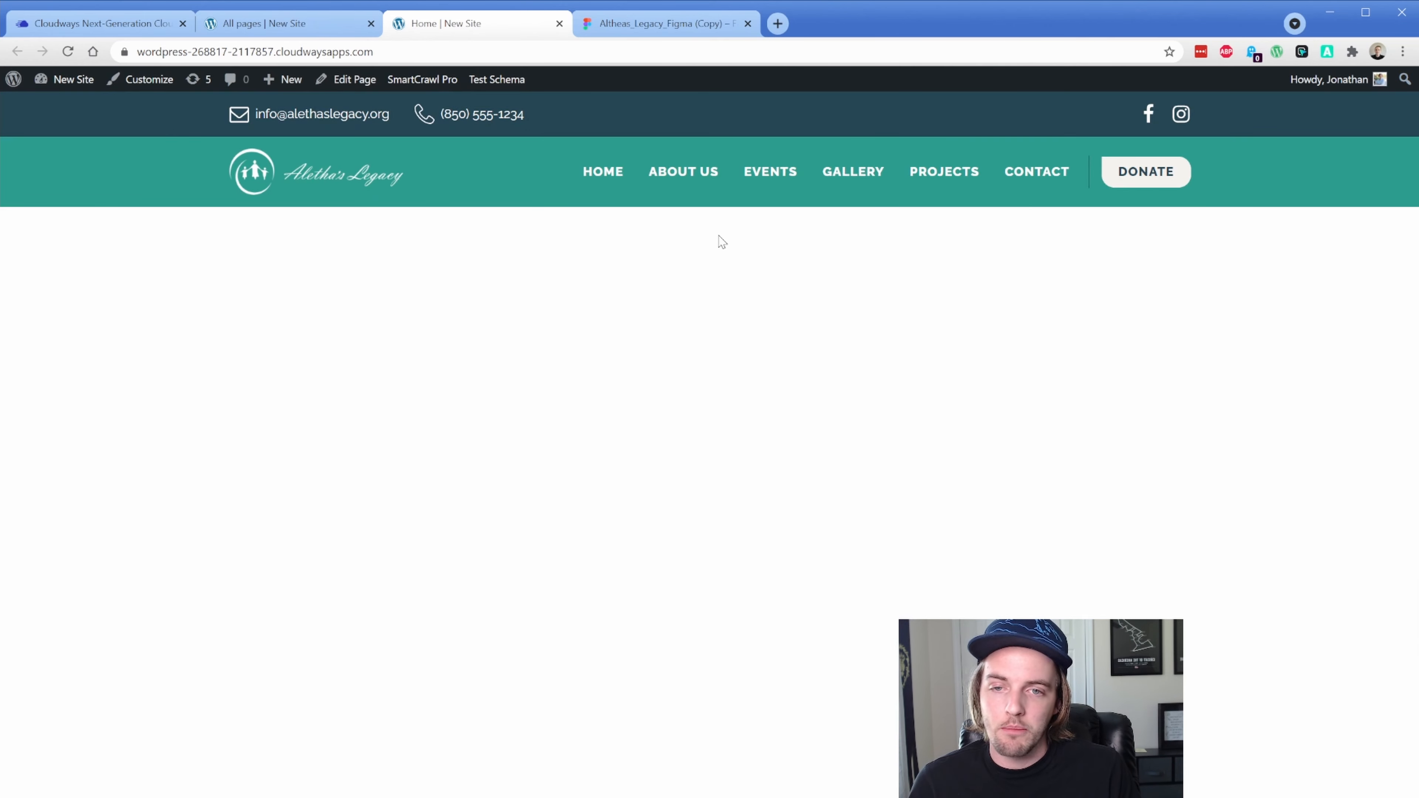
left_click(261, 25)
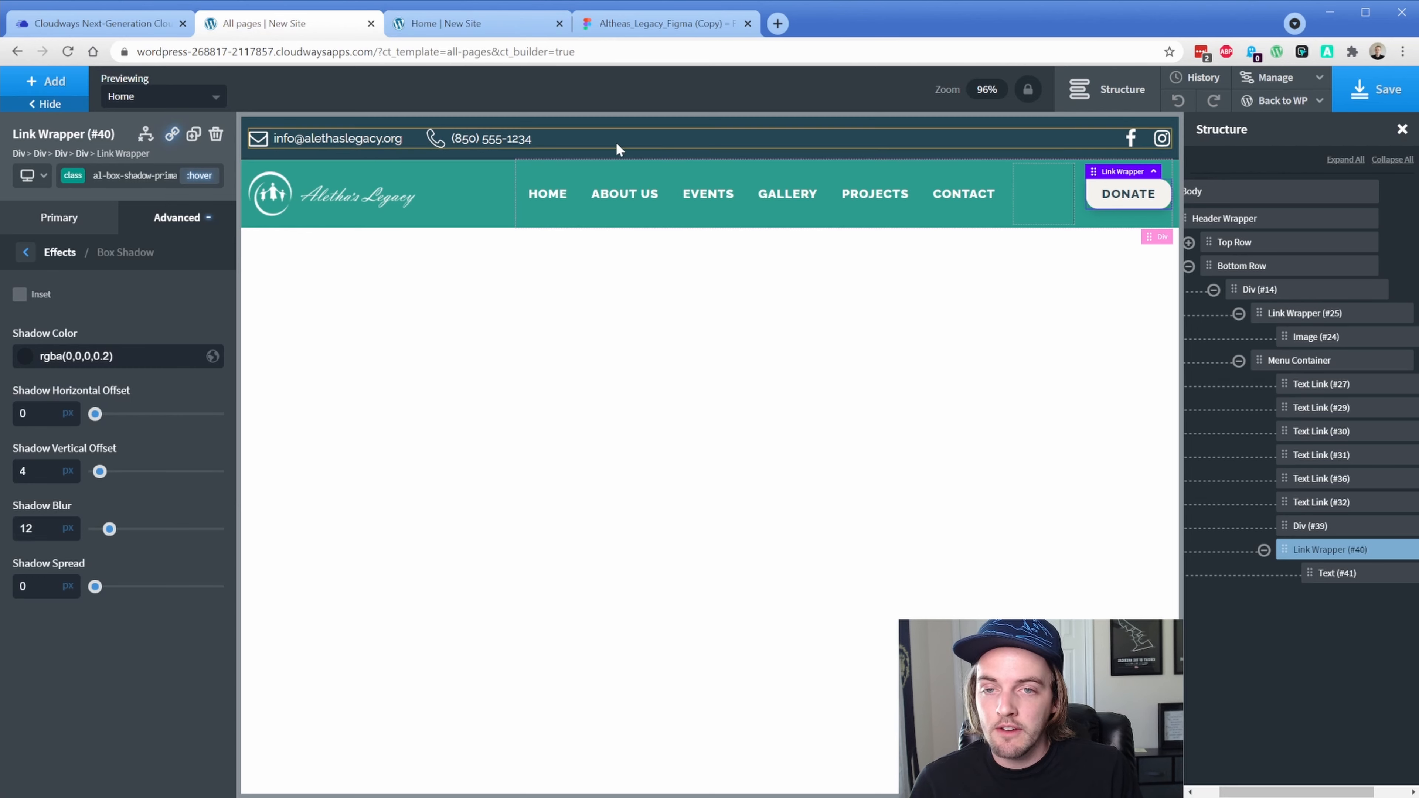
Back in the builder, select the Top Row and compare the 1220px-and-below and narrower breakpoint previews
left_click(656, 140)
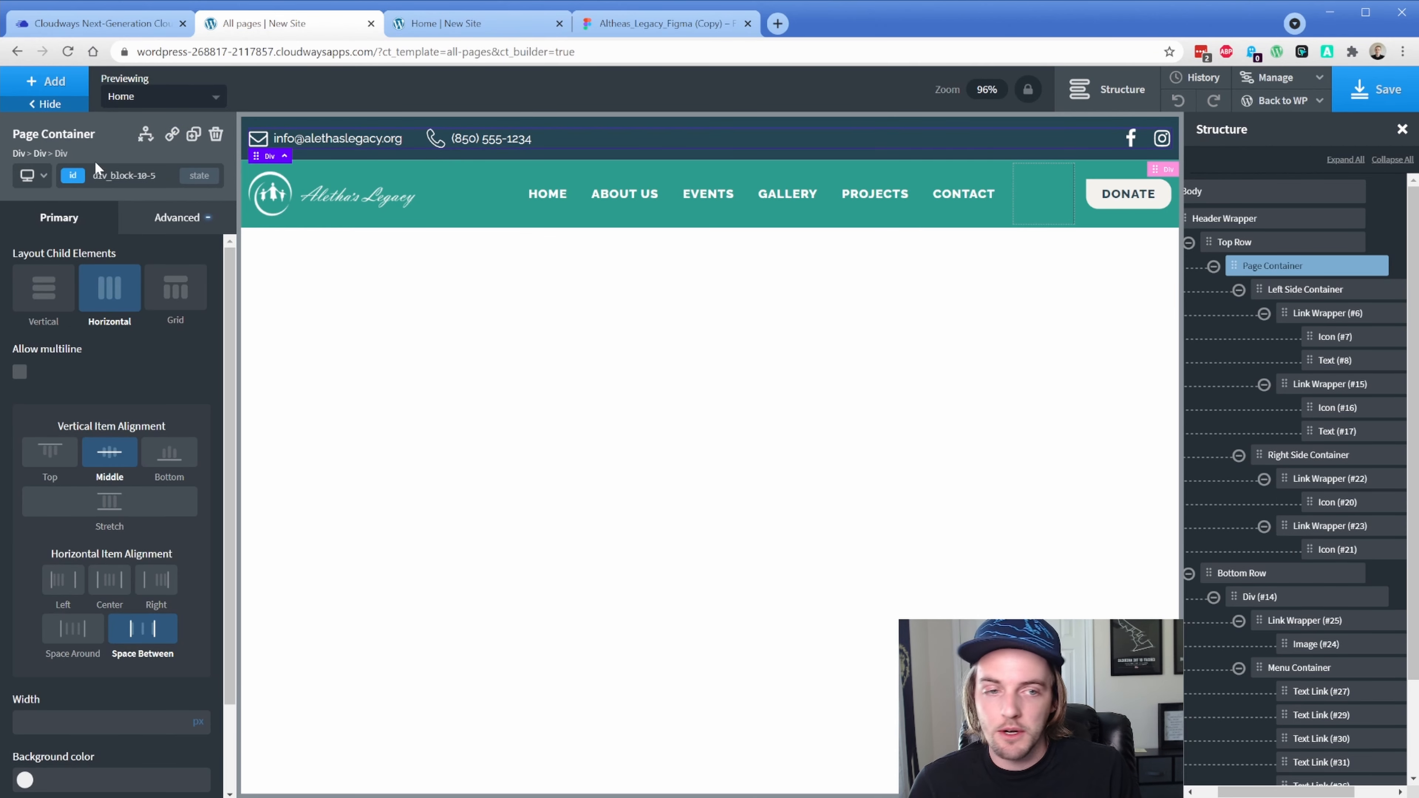
left_click(1223, 244)
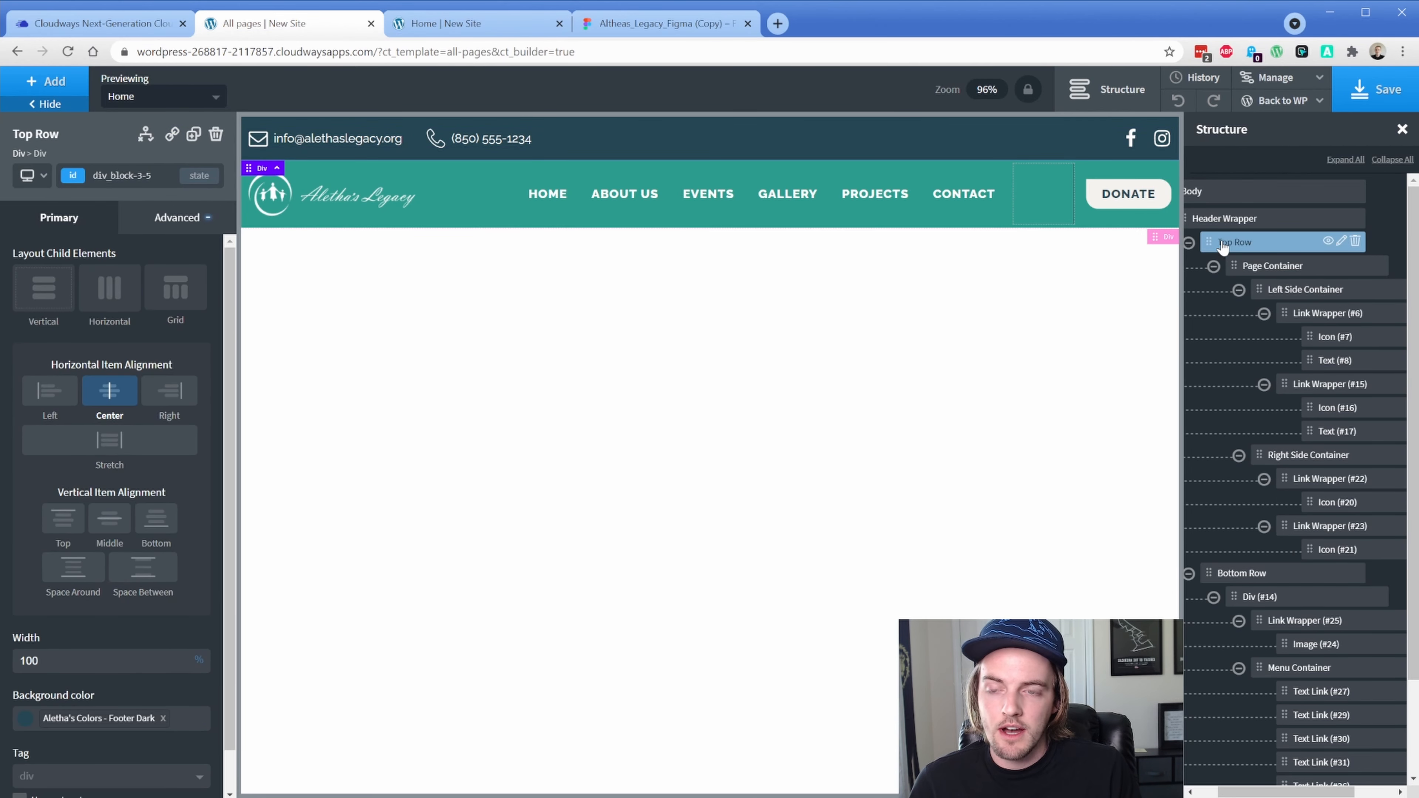
left_click(35, 177)
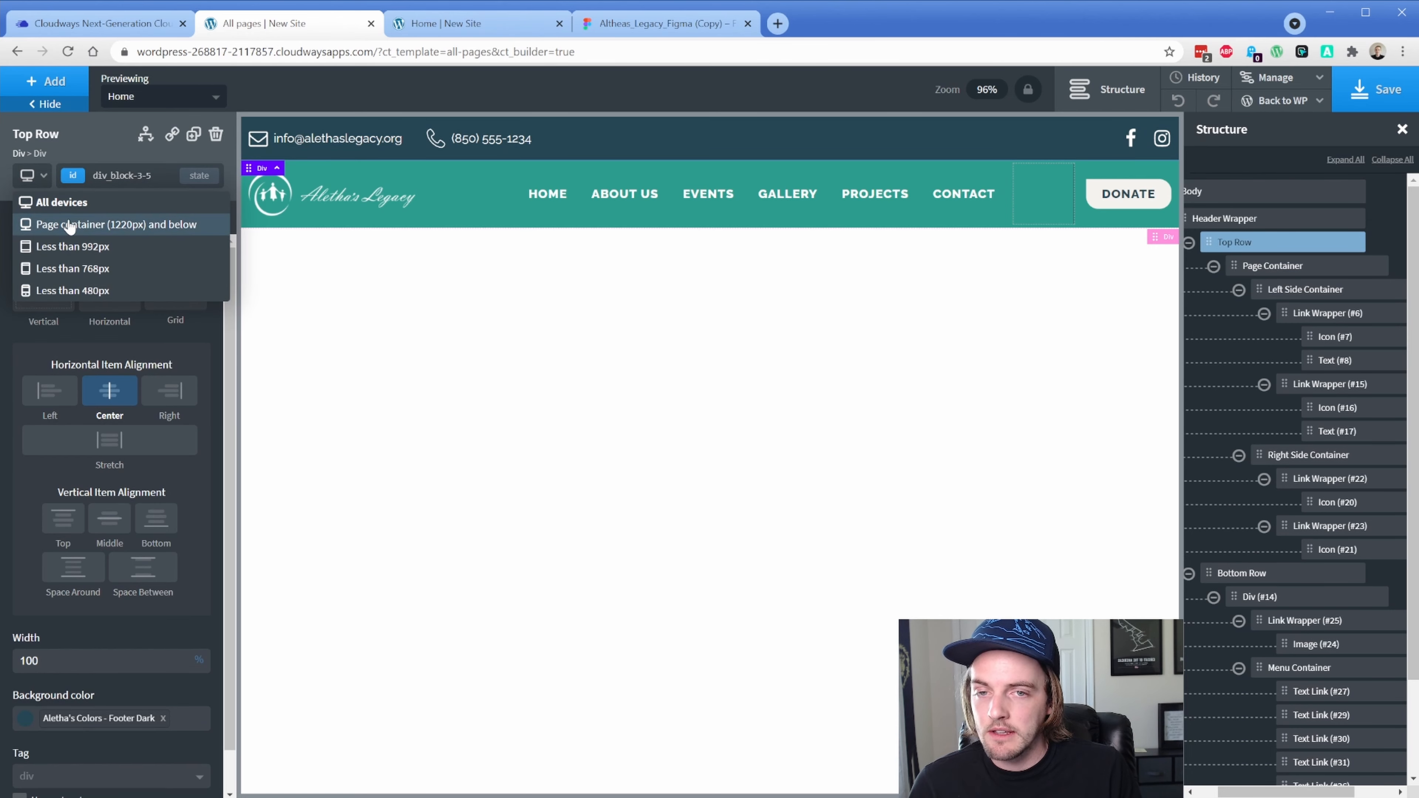
left_click(69, 223)
left_click(35, 177)
left_click(81, 253)
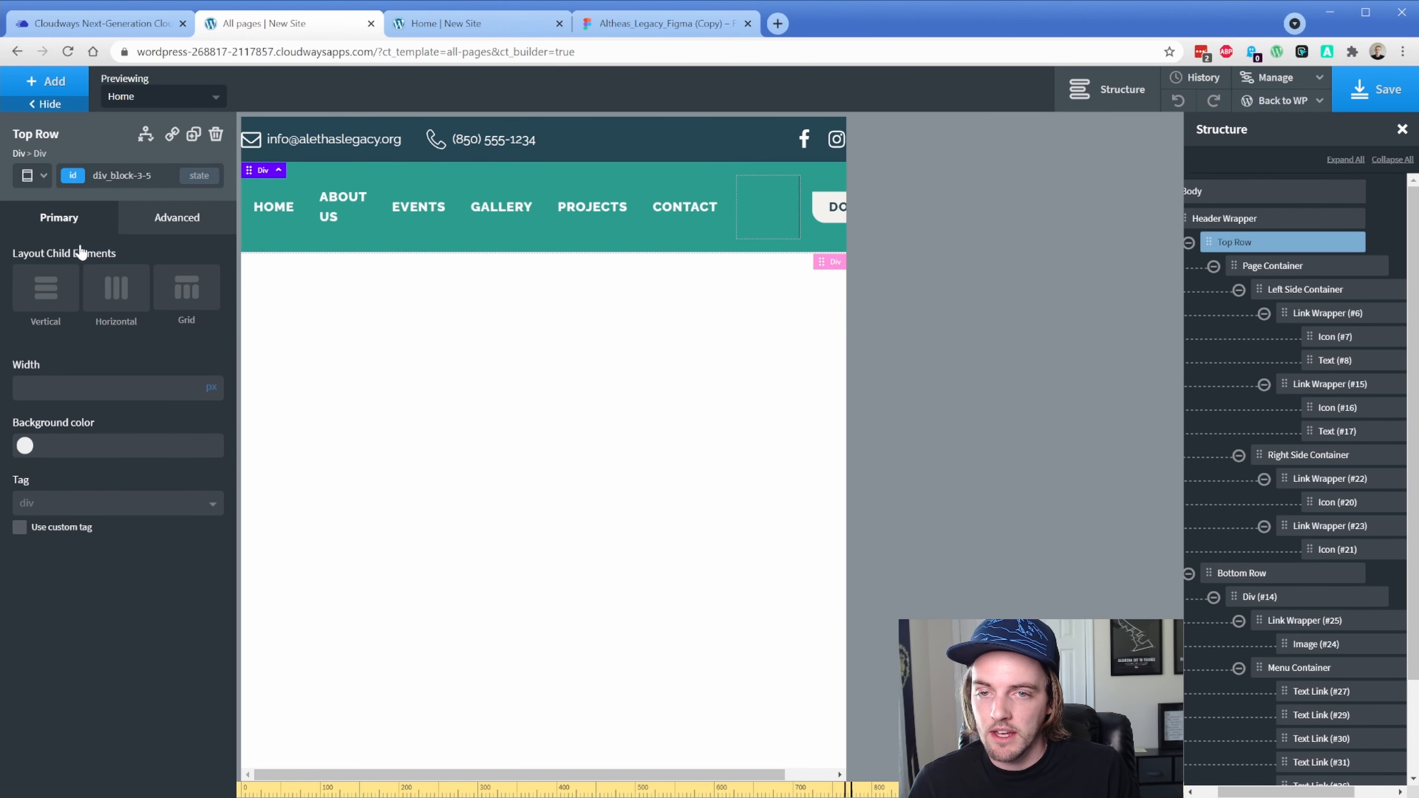
Settle on the 'Page container (1220px) and below' breakpoint and select the Page Container
left_click(40, 179)
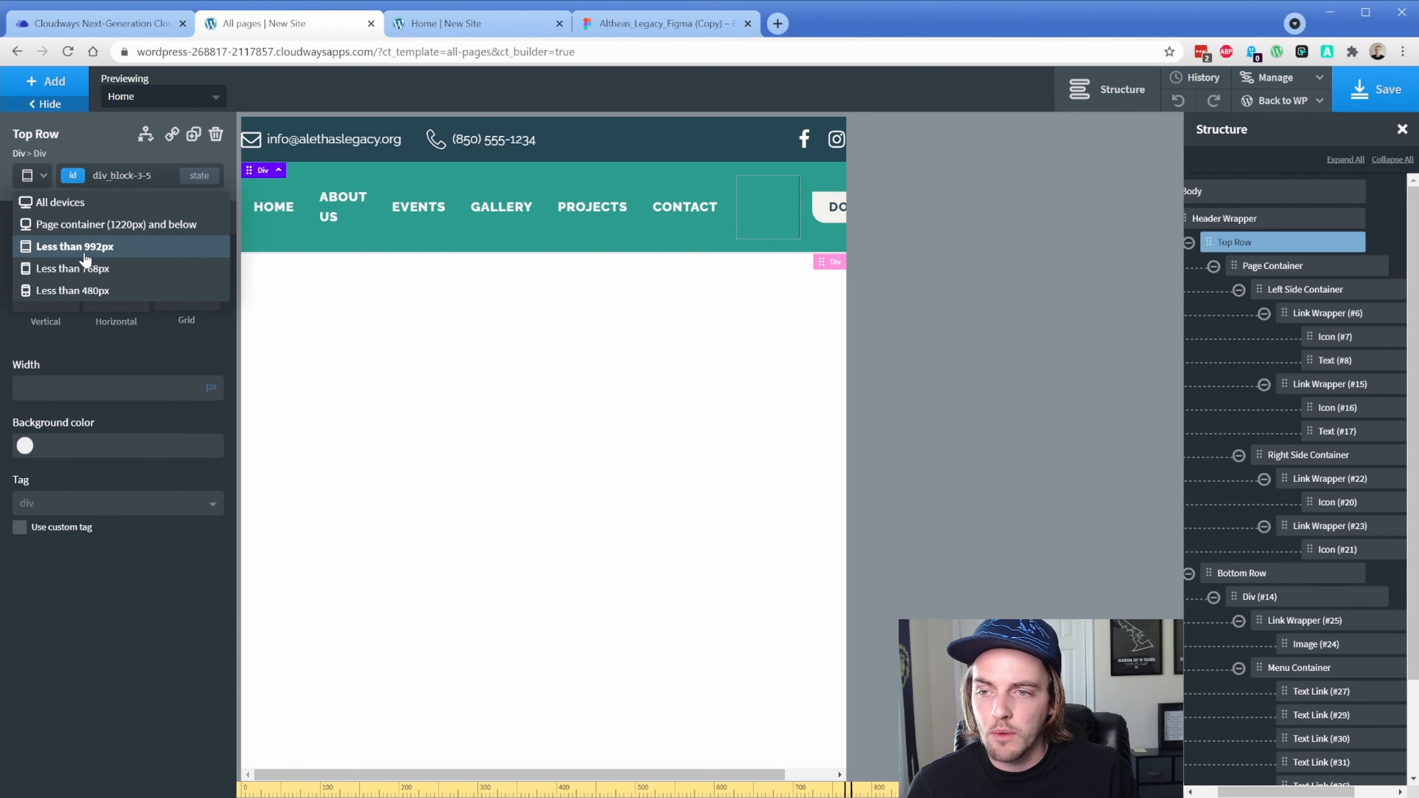
left_click(90, 229)
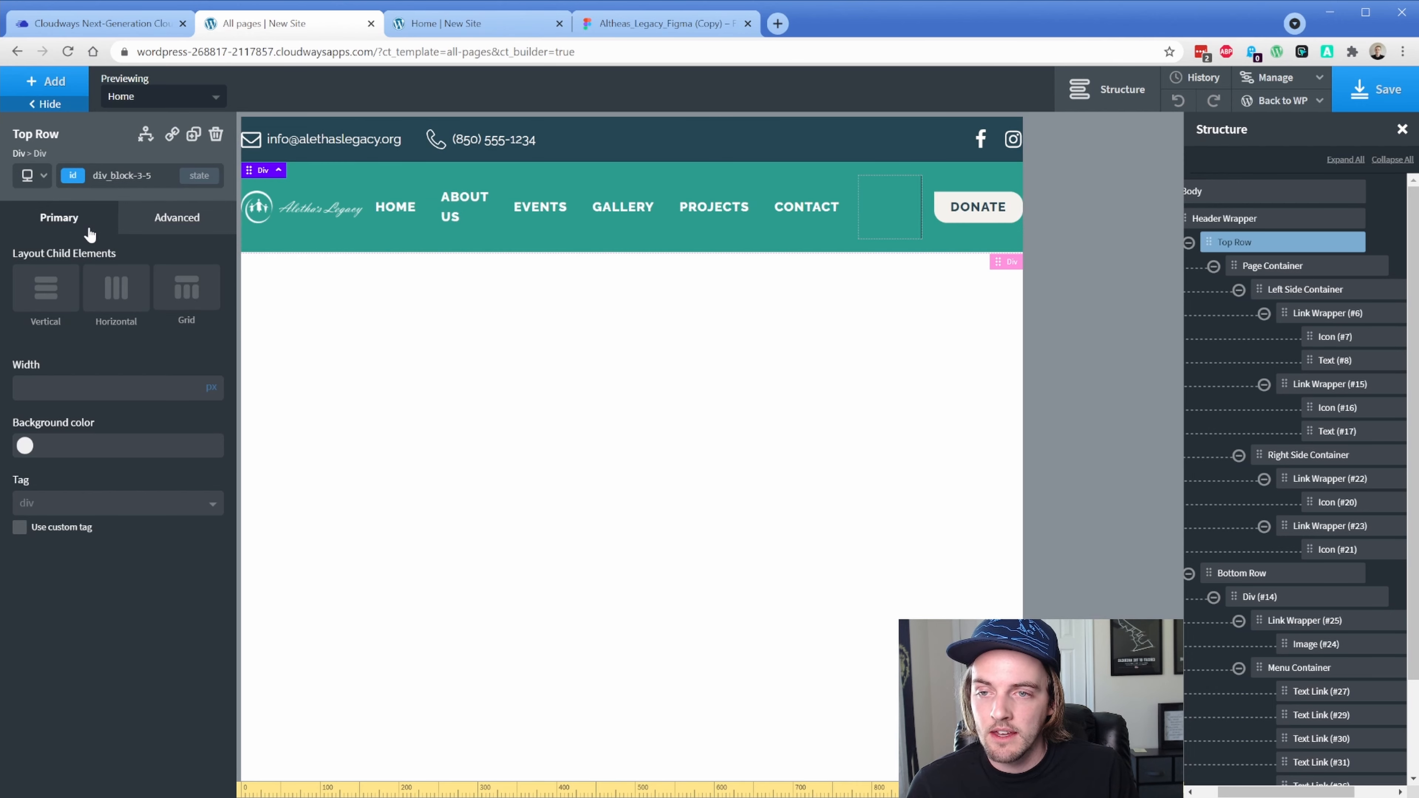
left_click(44, 178)
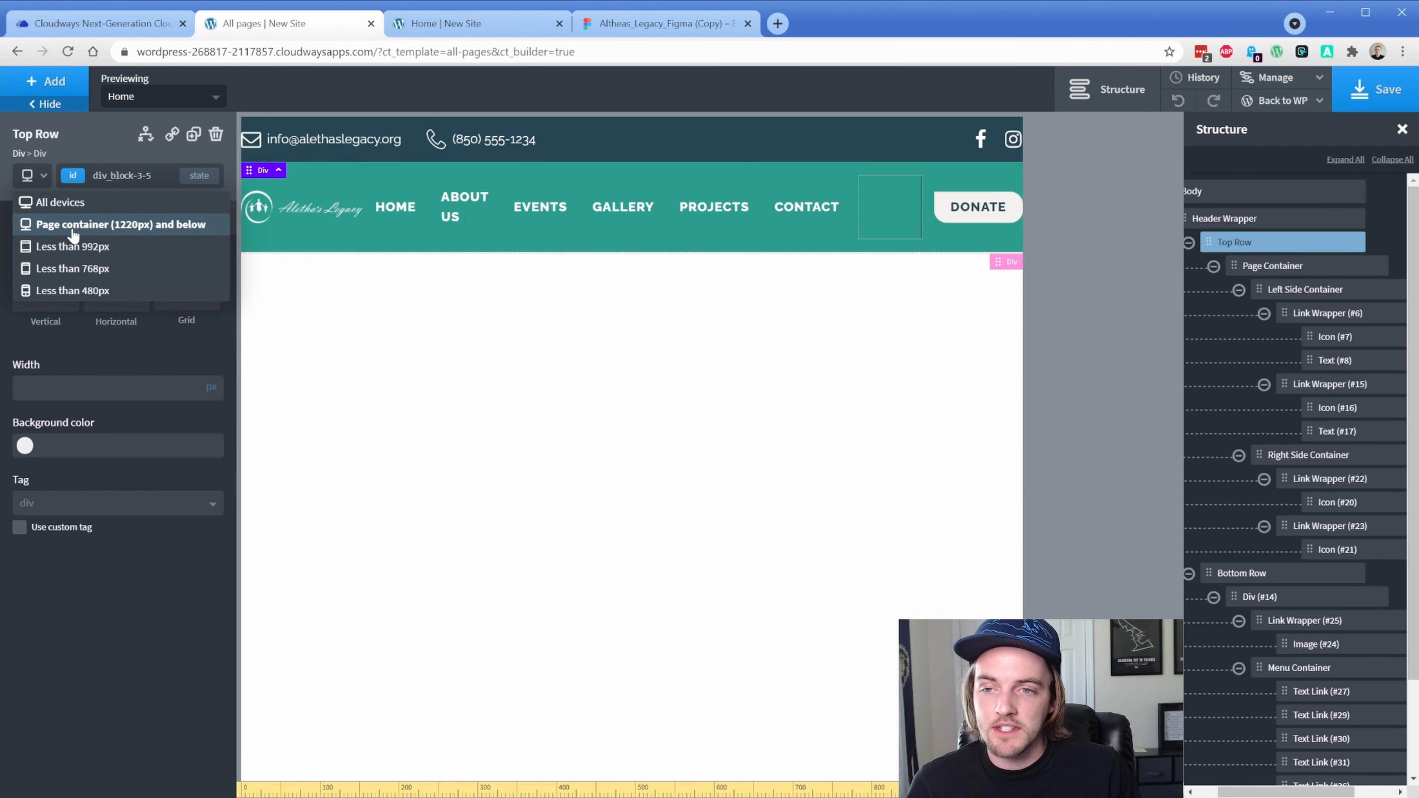
left_click(74, 233)
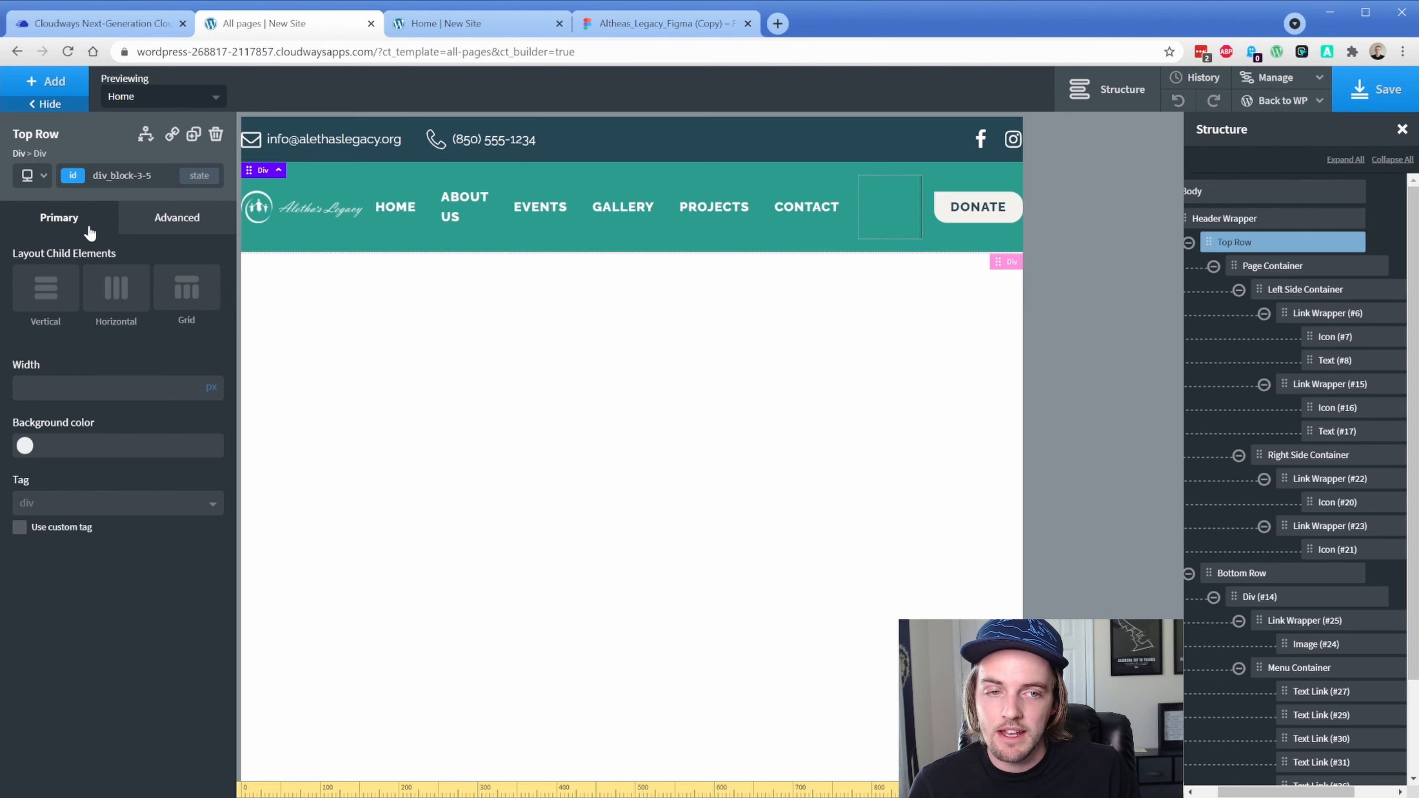
left_click(77, 177)
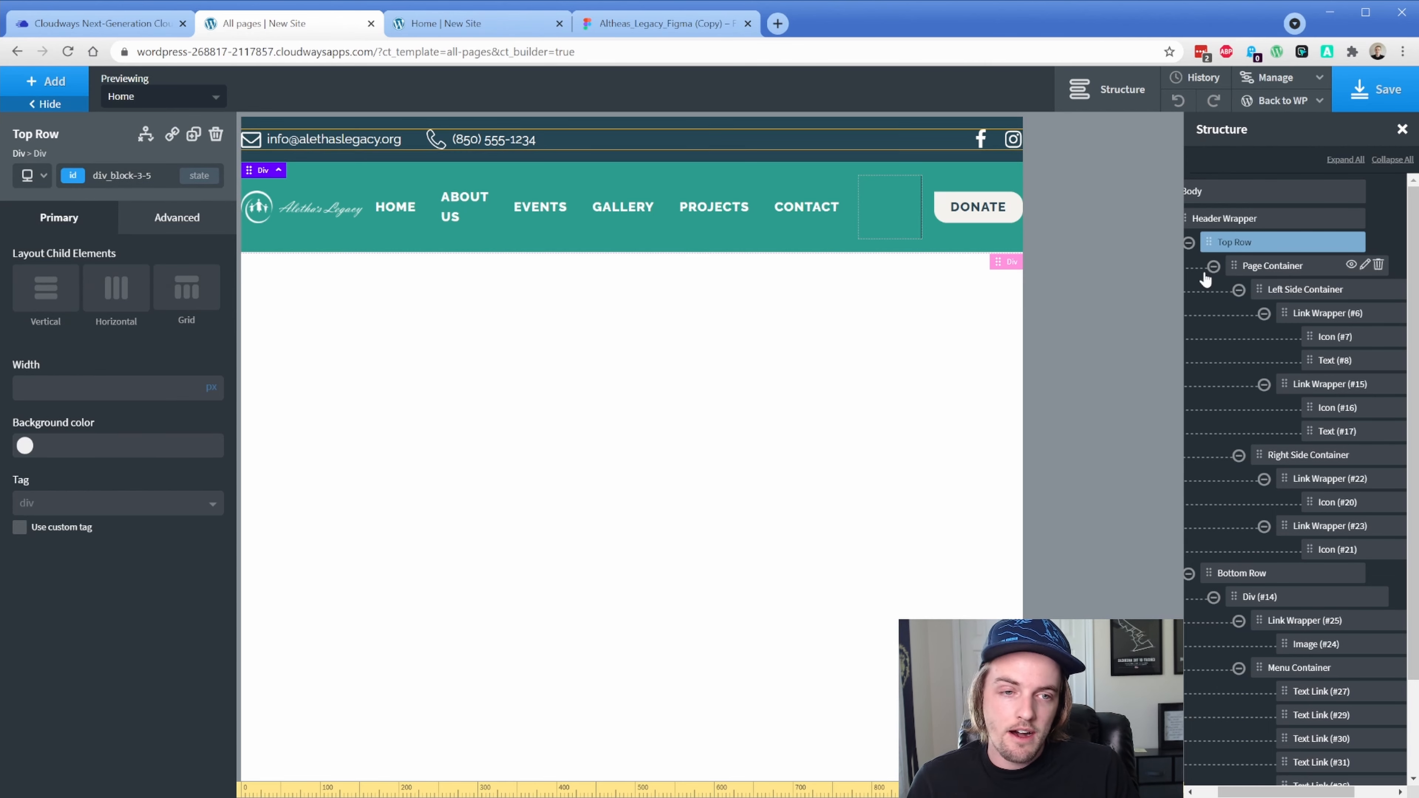
left_click(1234, 263)
Target the al-div-pw class and enter 20 values in its Size & Spacing padding and margin fields
left_click(74, 183)
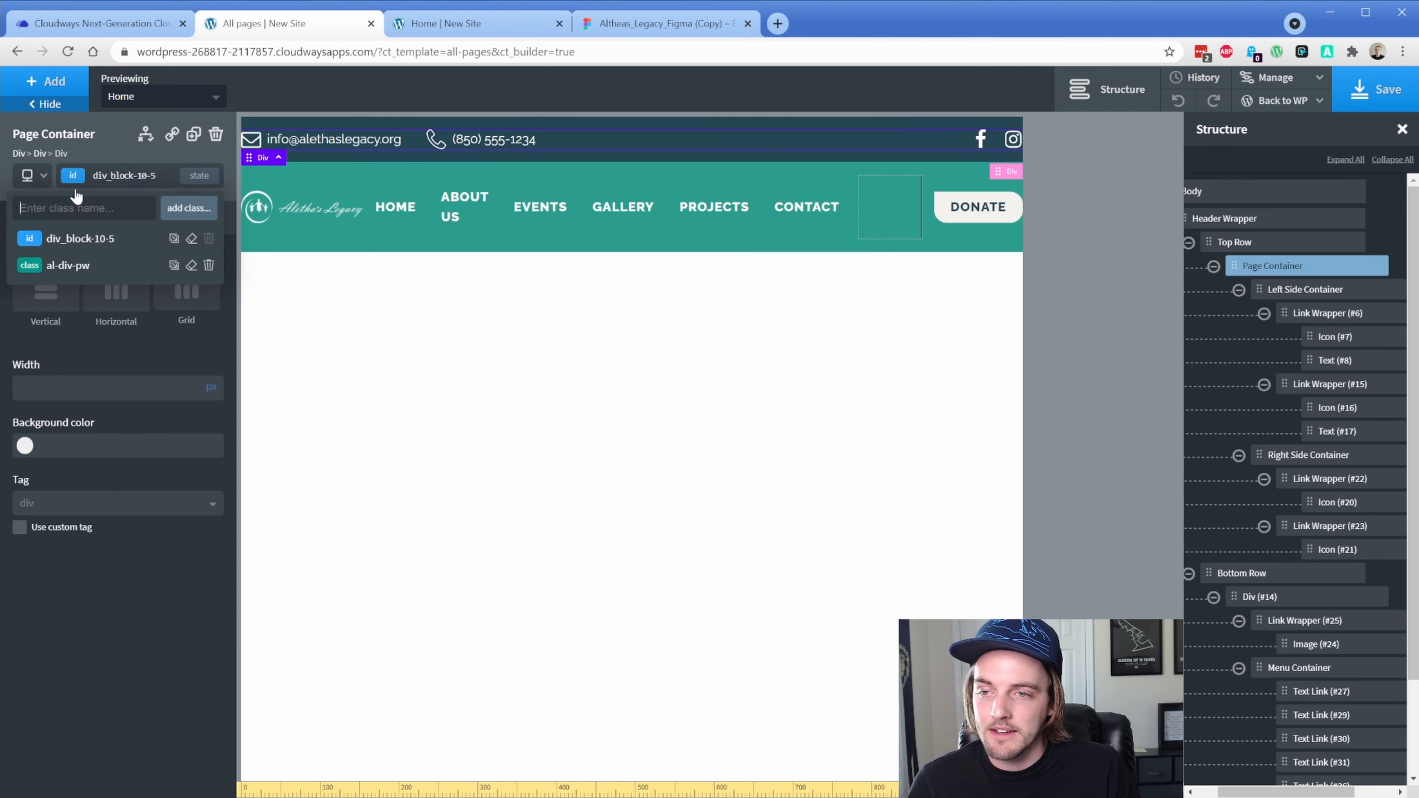
left_click(80, 266)
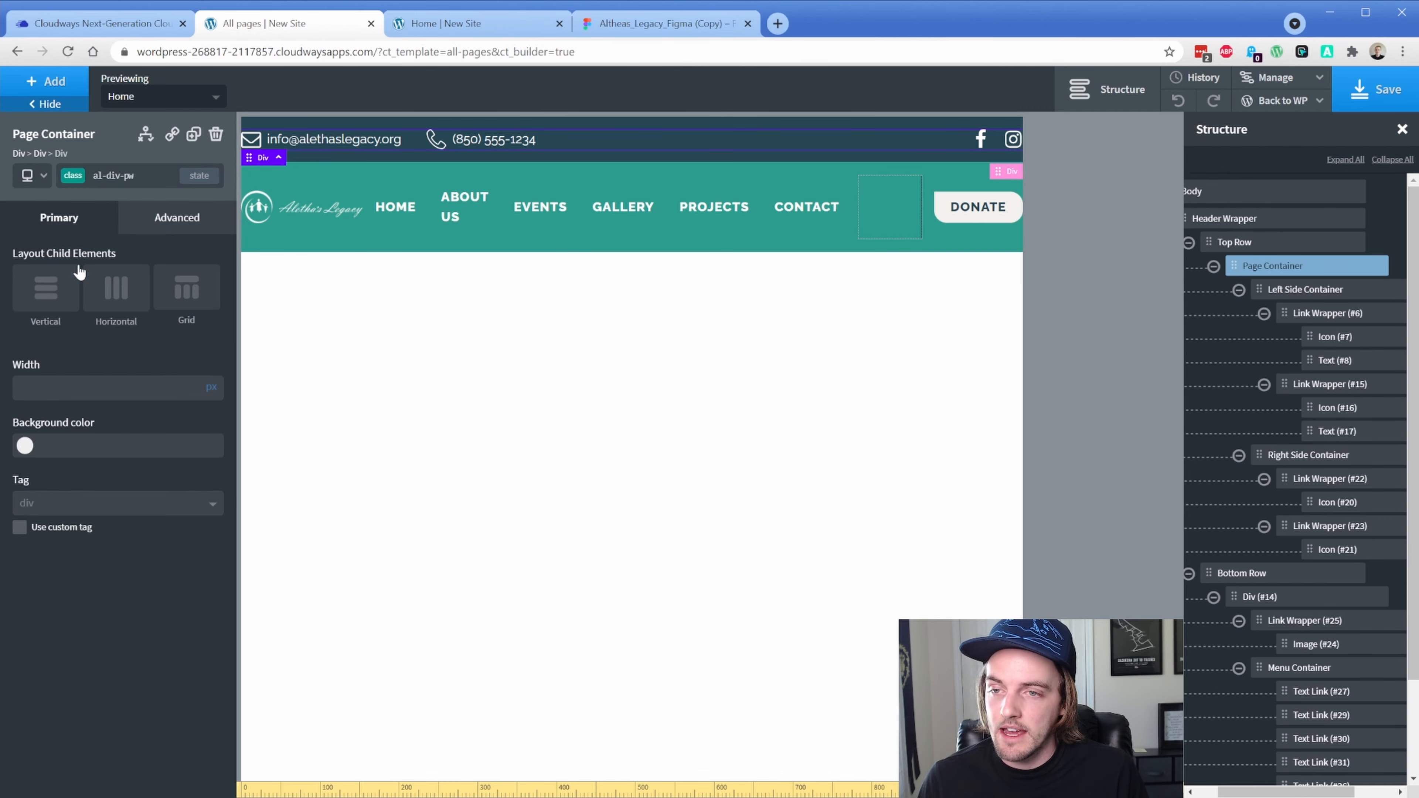
left_click(177, 221)
left_click(109, 312)
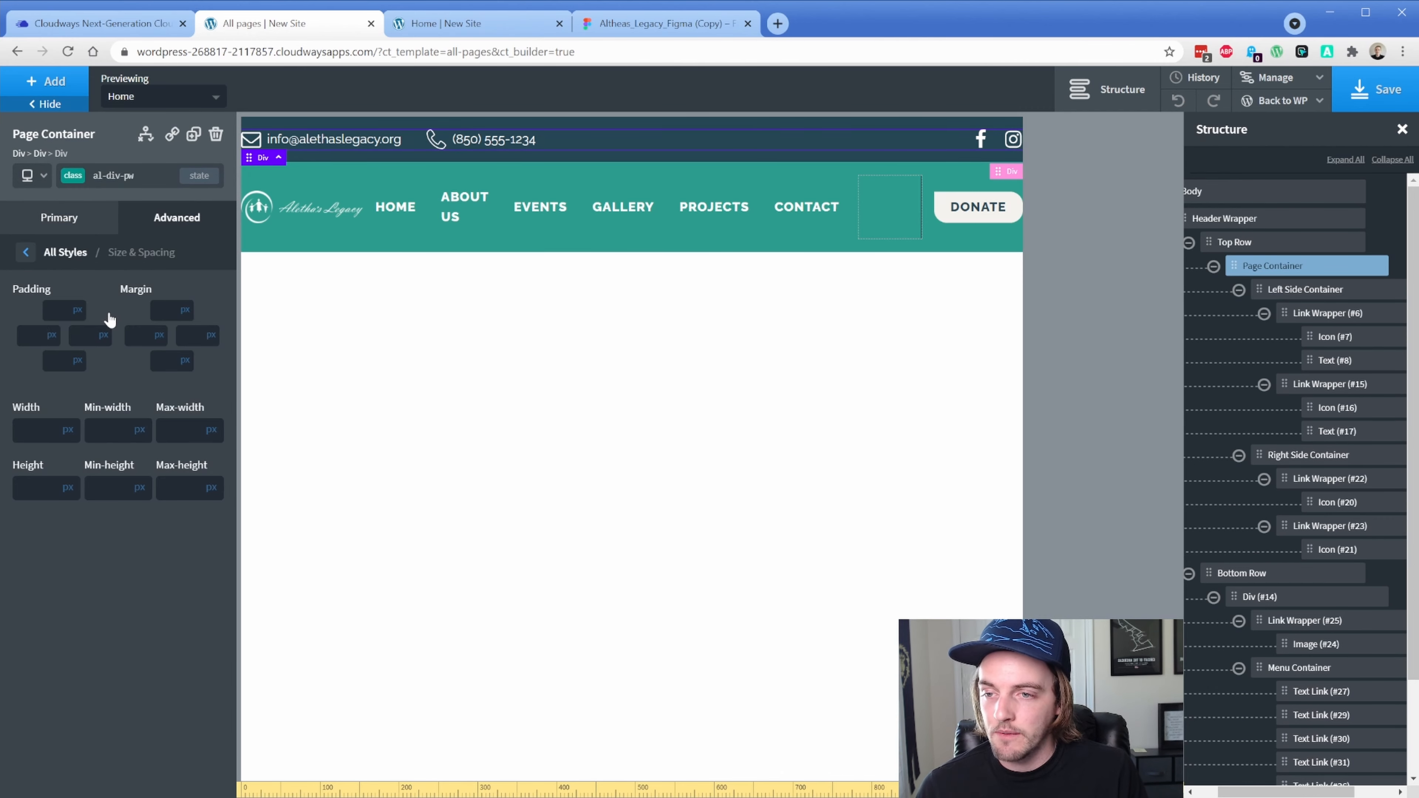
left_click(34, 336)
type("20")
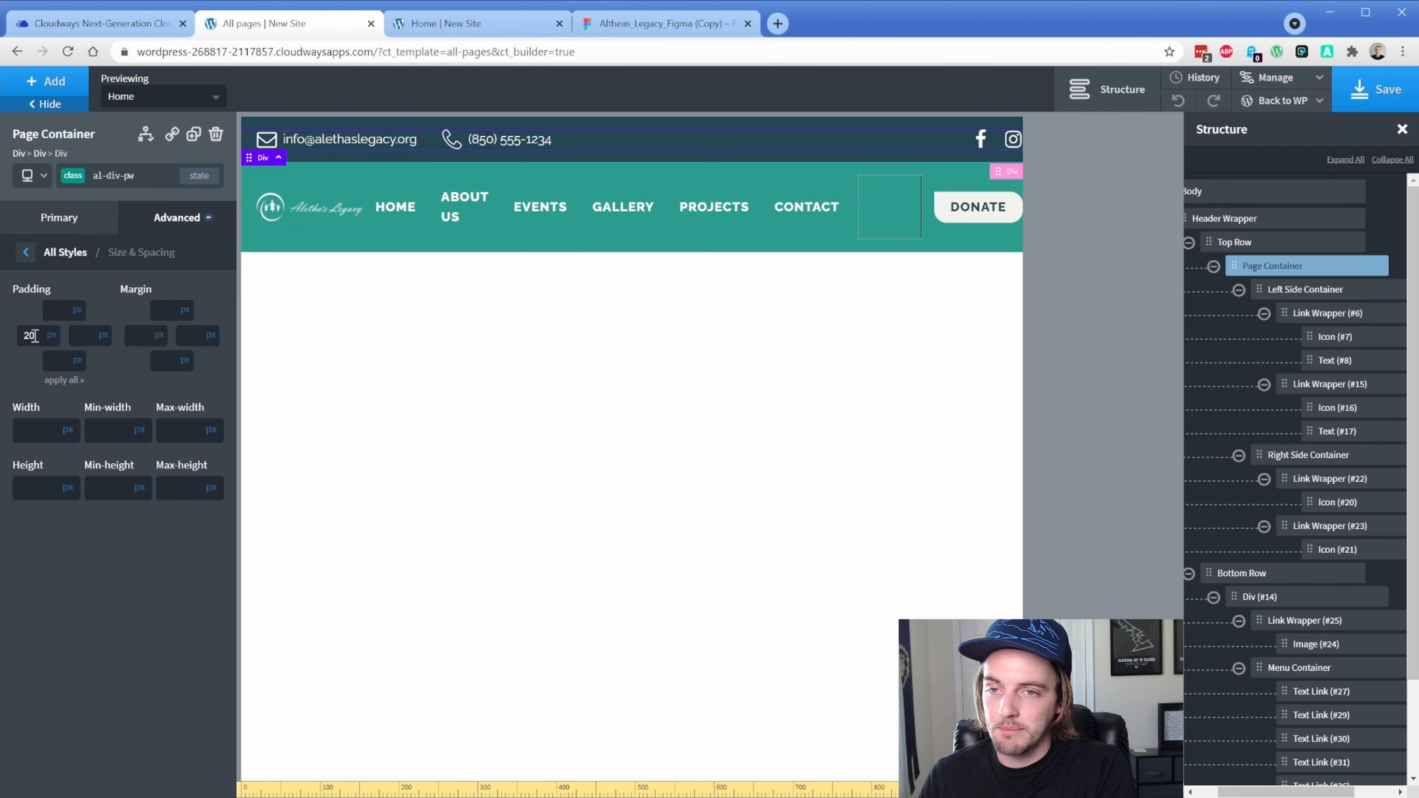
type("20")
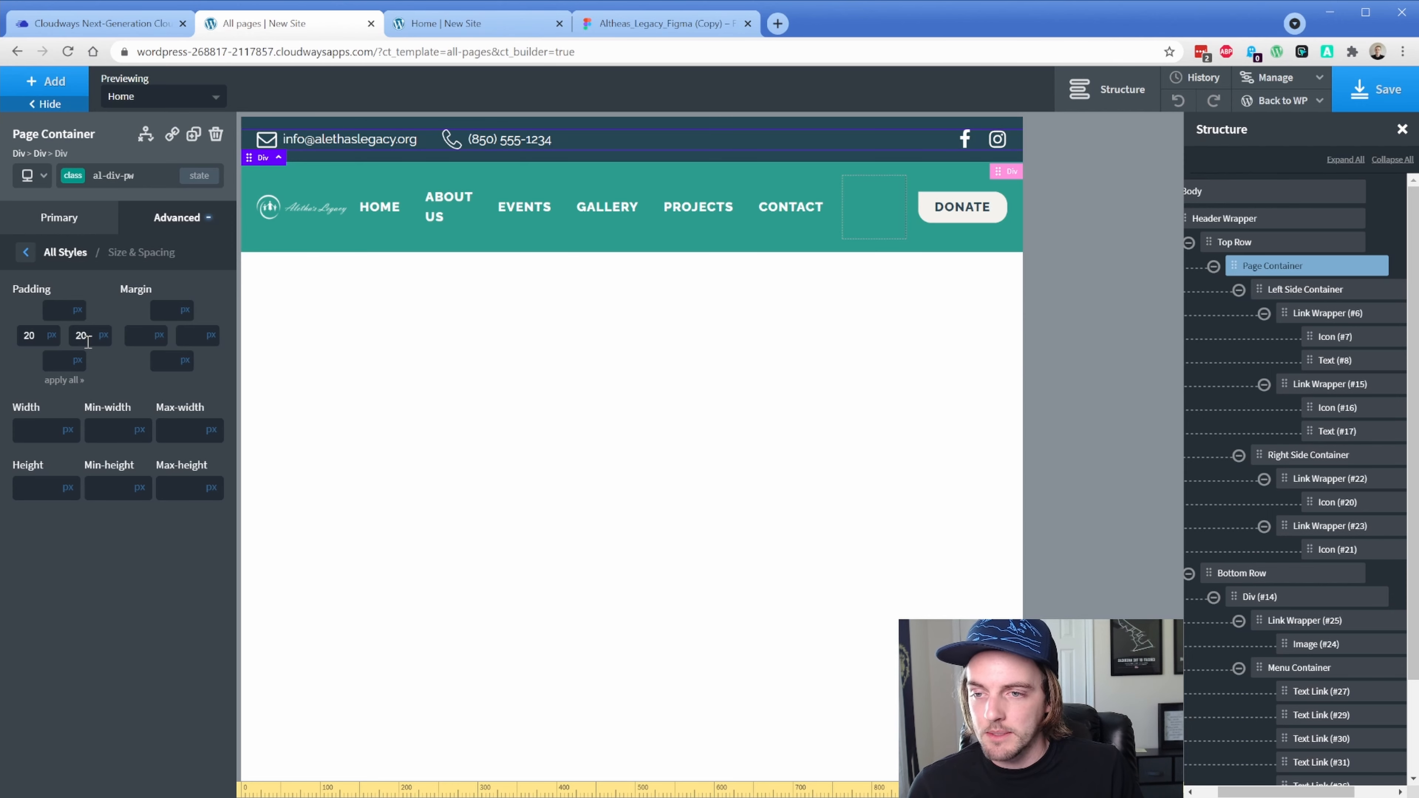
left_click(132, 339)
type("20")
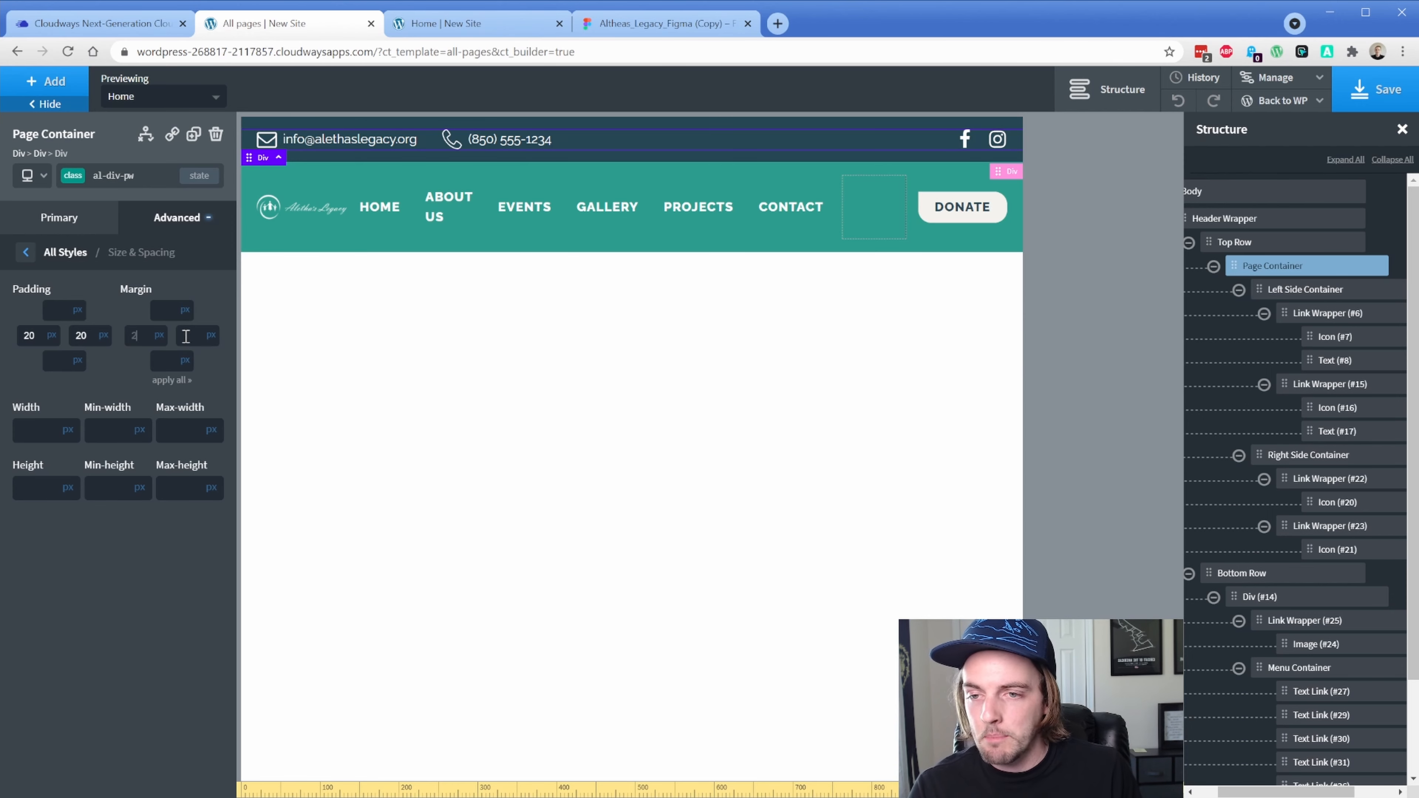
left_click(191, 337)
type("20")
Clear the stray margins, set left and right padding to 20px, and preview below 992px
left_click_drag(89, 341, 73, 339)
key("BackSpace")
left_click_drag(37, 339, 18, 339)
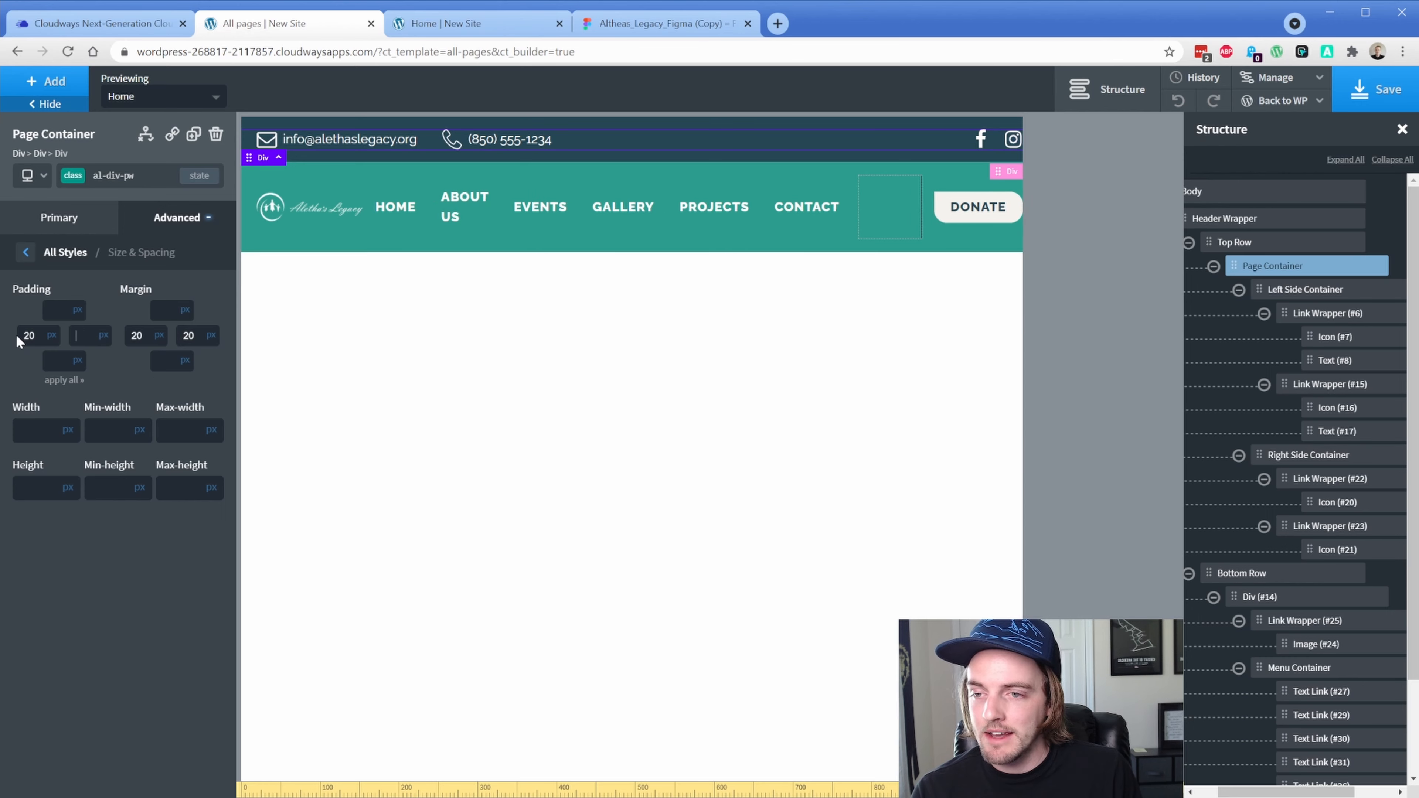
key("BackSpace")
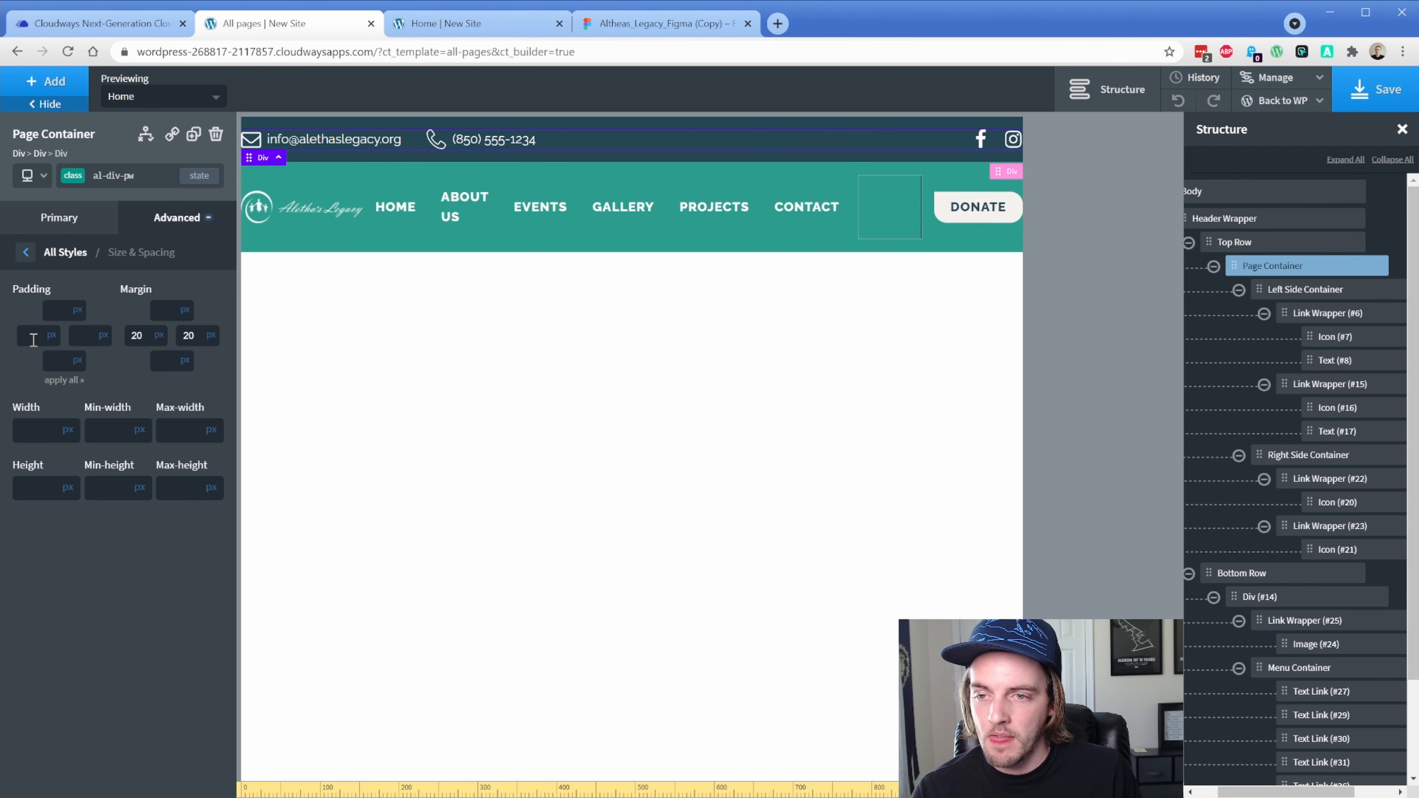
double_click(137, 340)
key("BackSpace")
double_click(188, 336)
key("BackSpace")
left_click(88, 336)
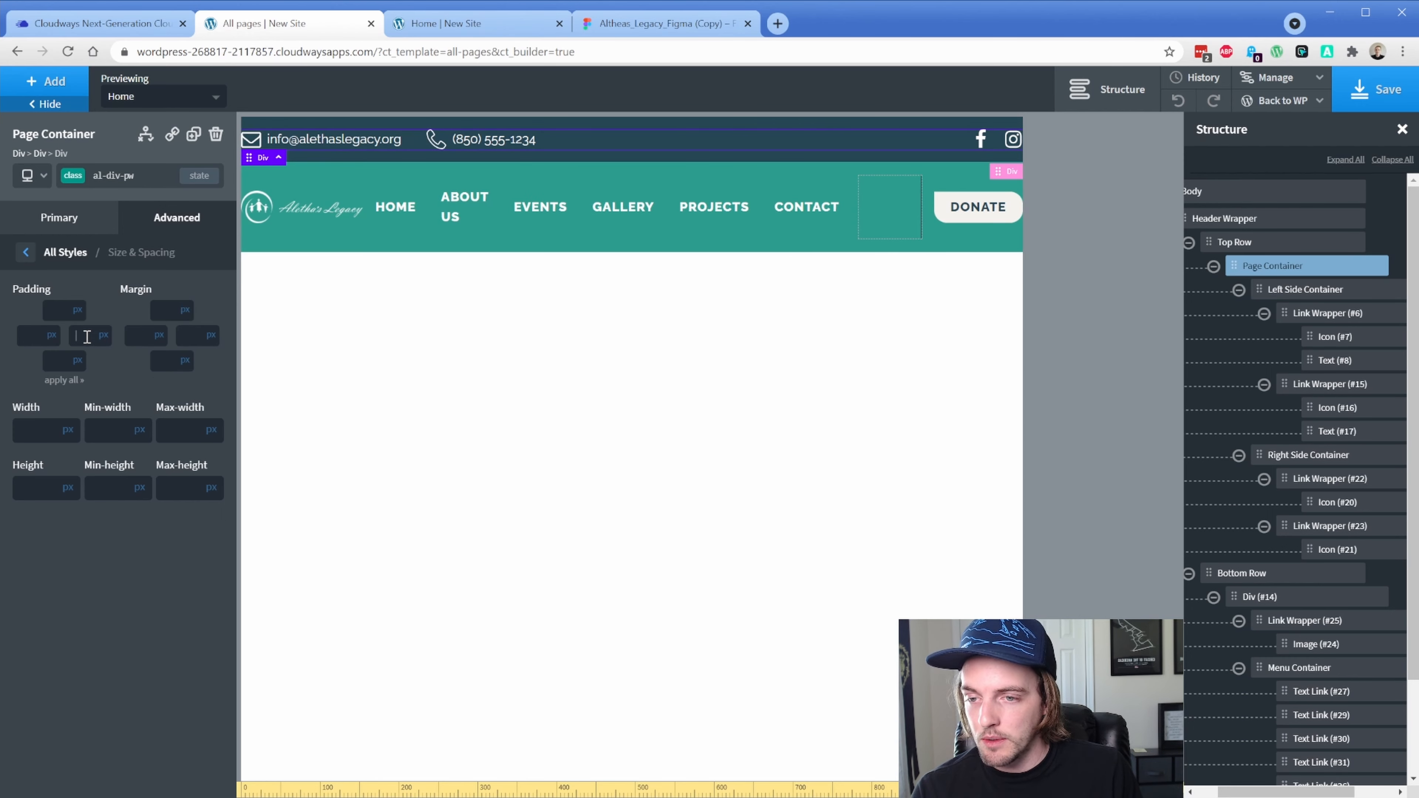
type("20")
left_click(24, 337)
type("20")
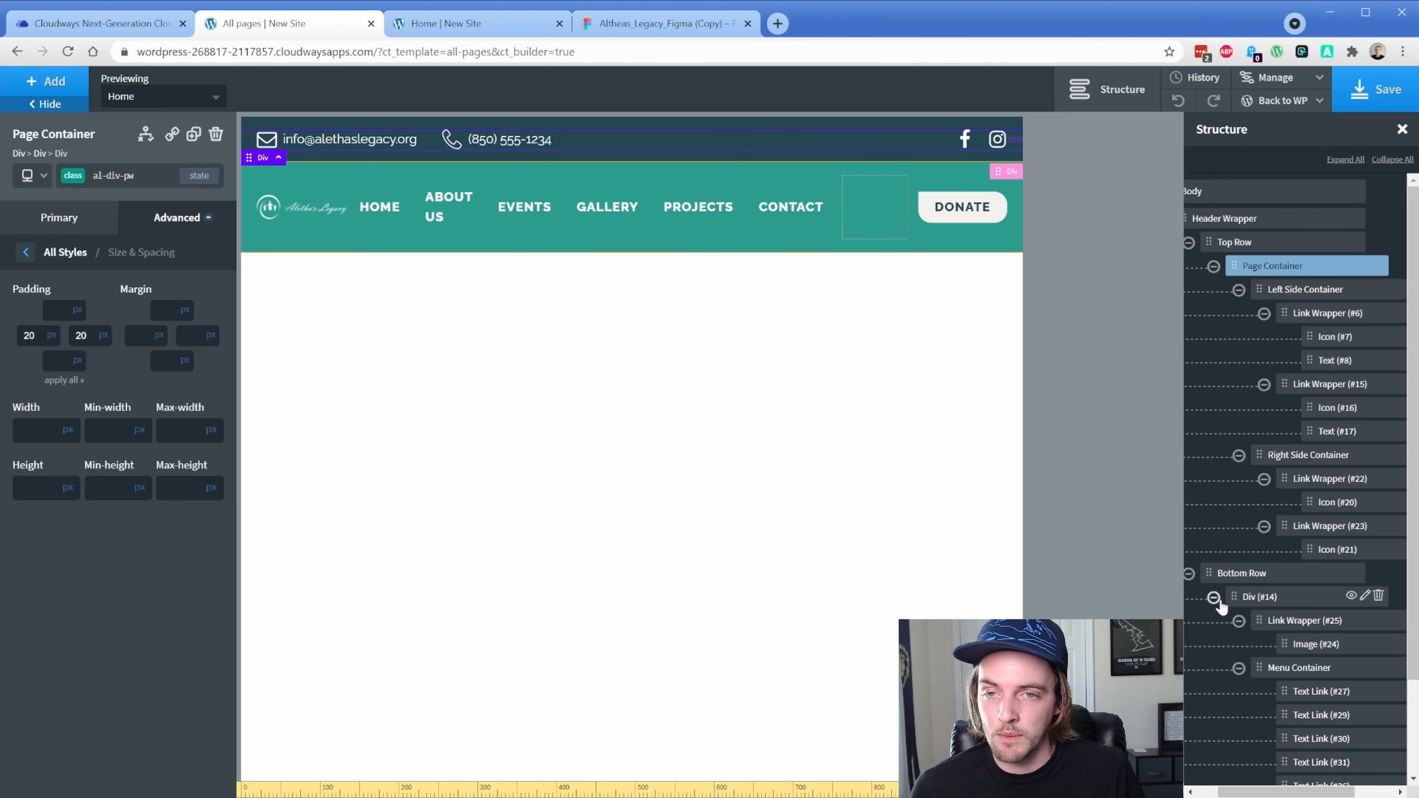
left_click(32, 180)
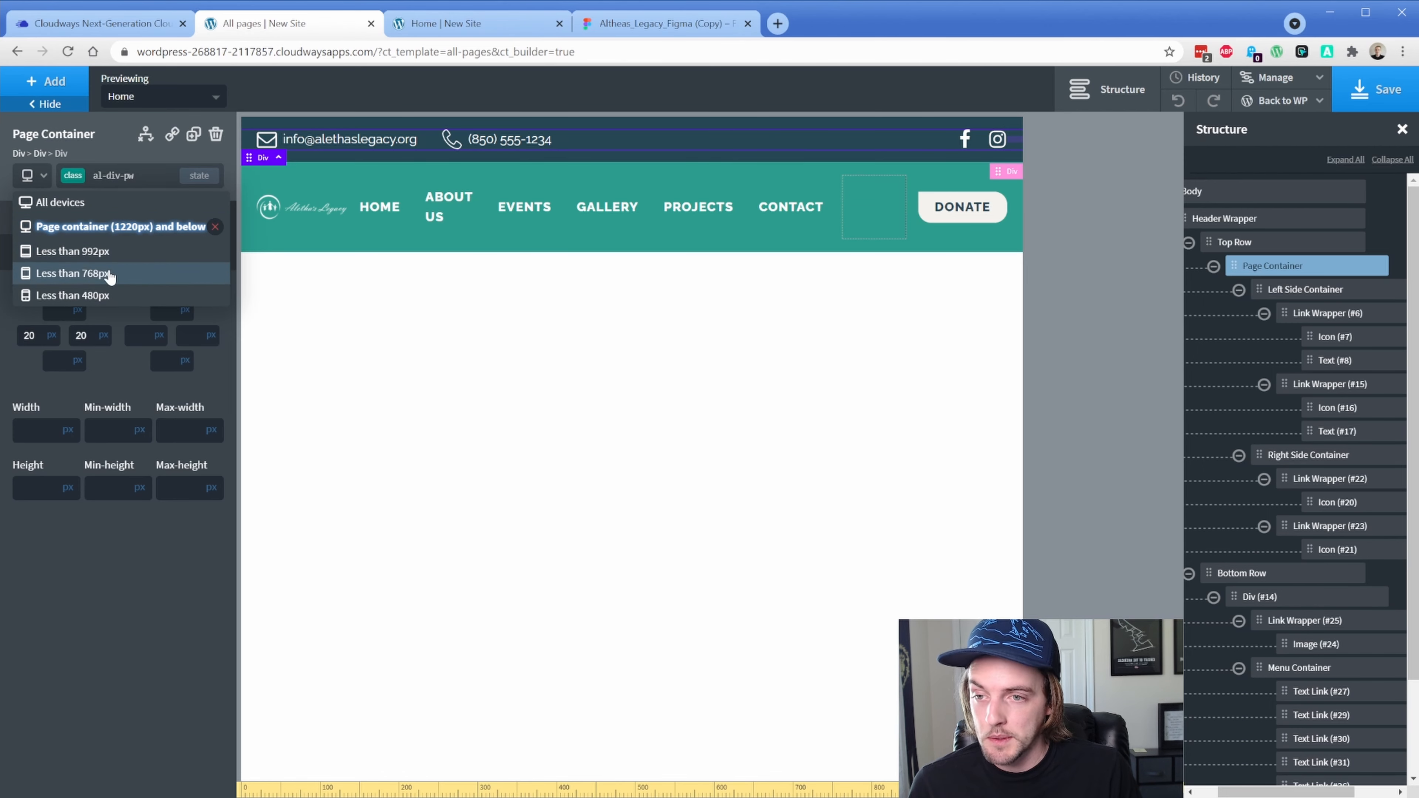
left_click(108, 254)
At the 'Less than 768px' breakpoint, set div_block-10-5's child element layout to Vertical
left_click(30, 175)
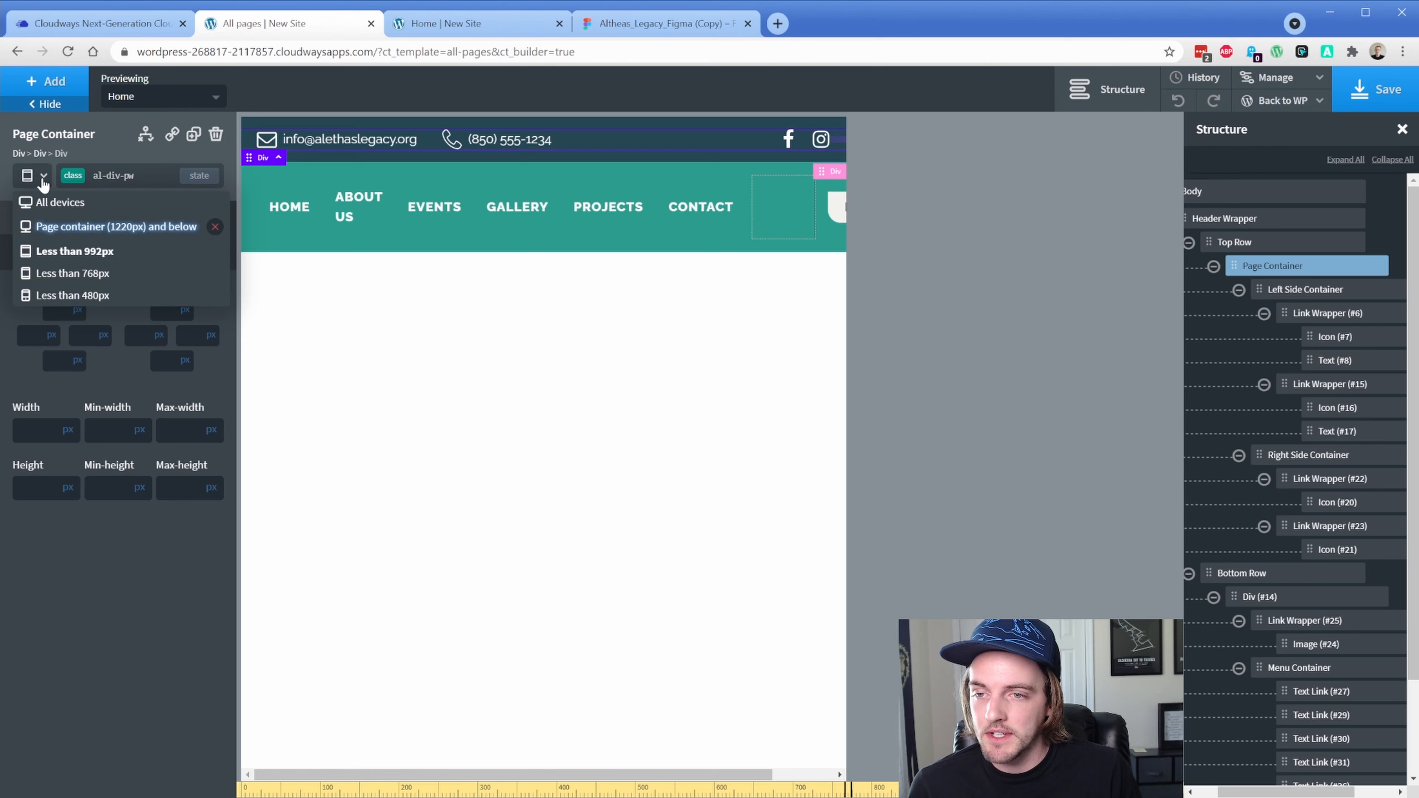
left_click(84, 273)
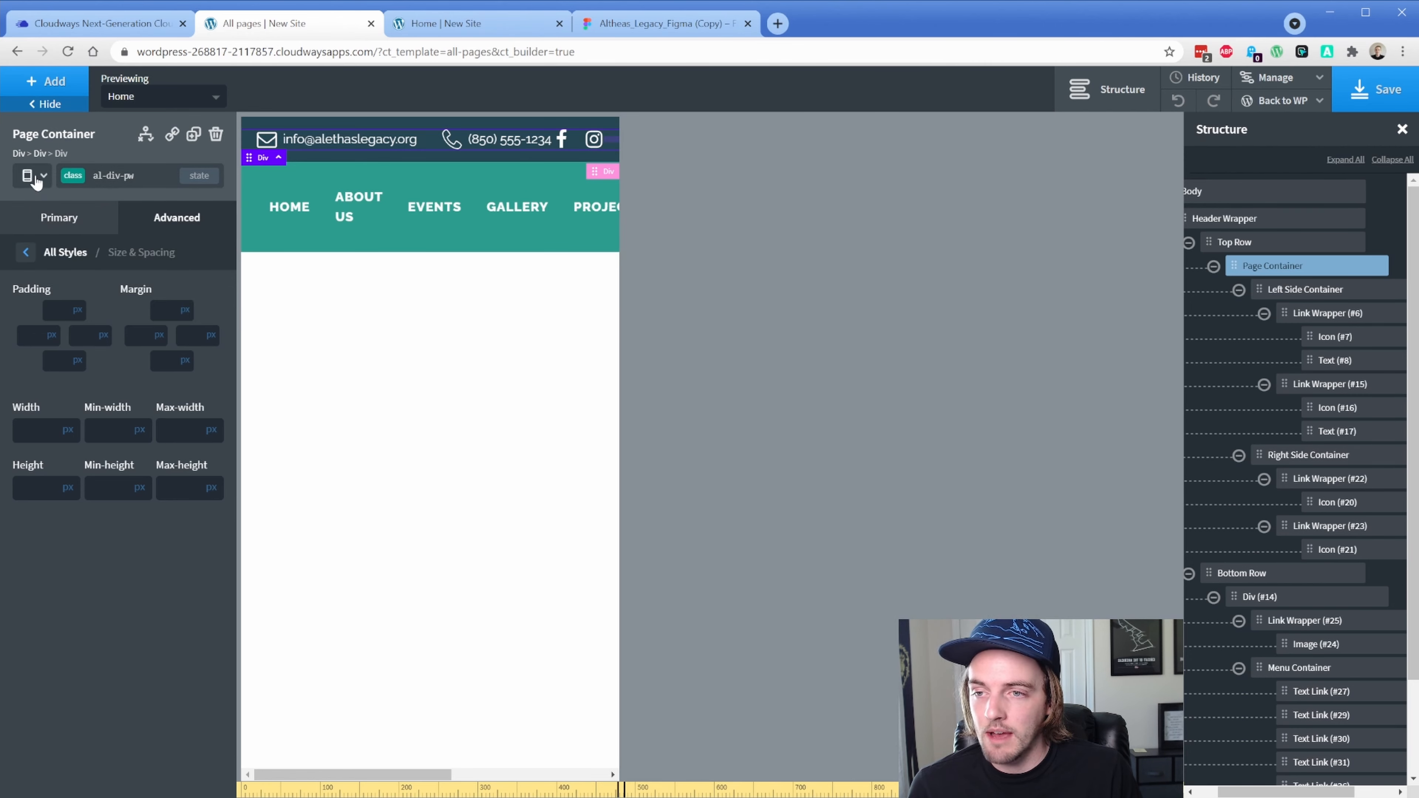
left_click(31, 175)
left_click(94, 275)
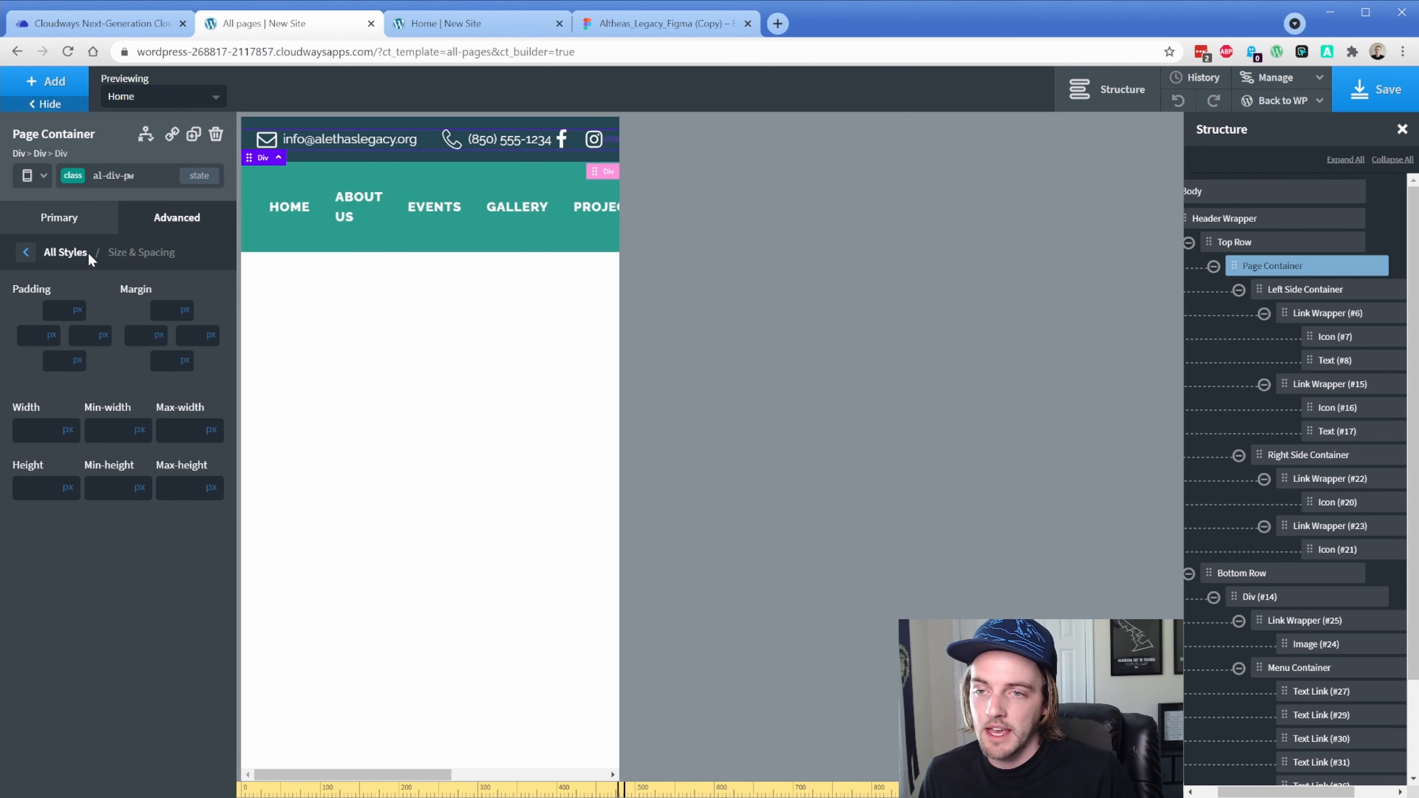
left_click(78, 219)
left_click(73, 176)
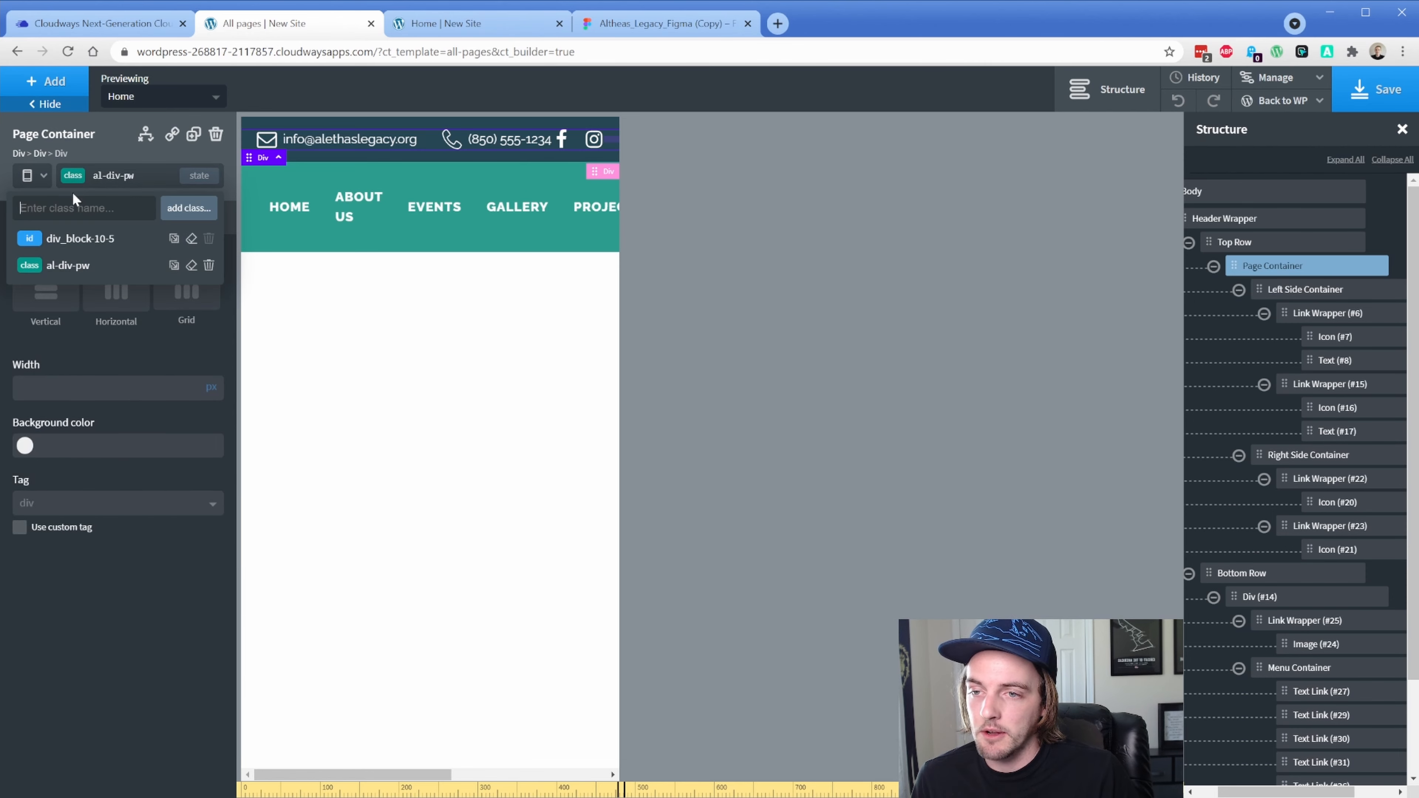
left_click(84, 241)
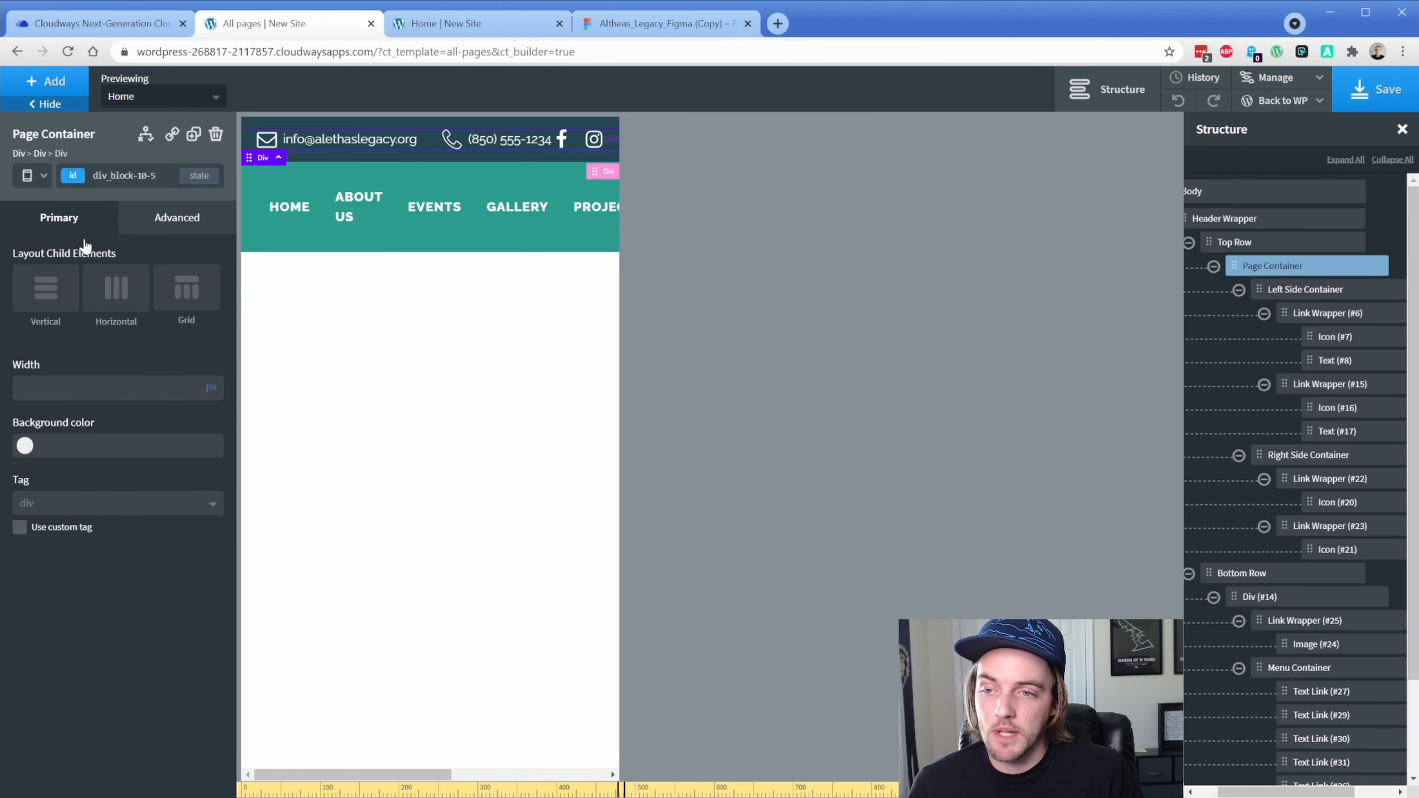
left_click(50, 299)
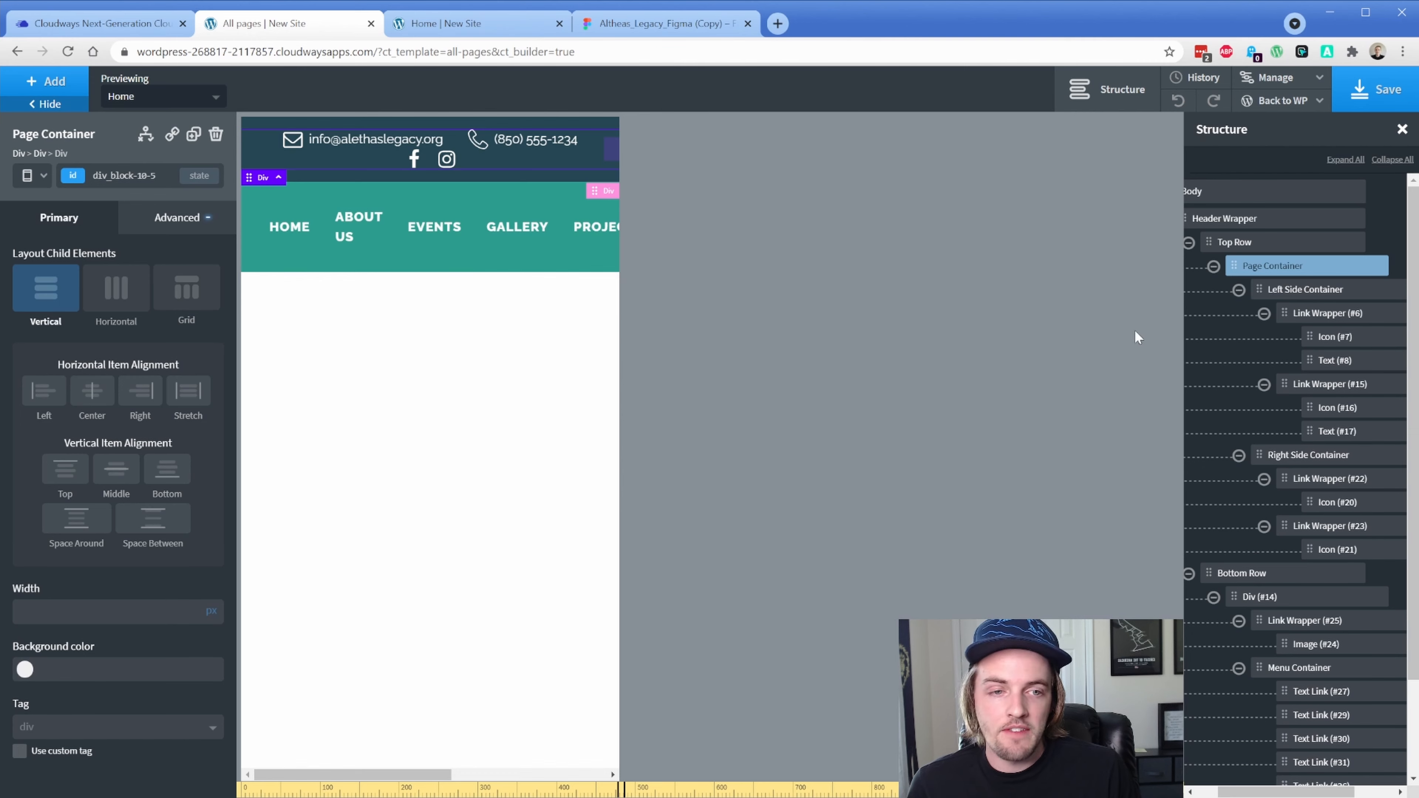
Give the Left Side Container a 16px bottom margin, then select the email address text
left_click(1291, 293)
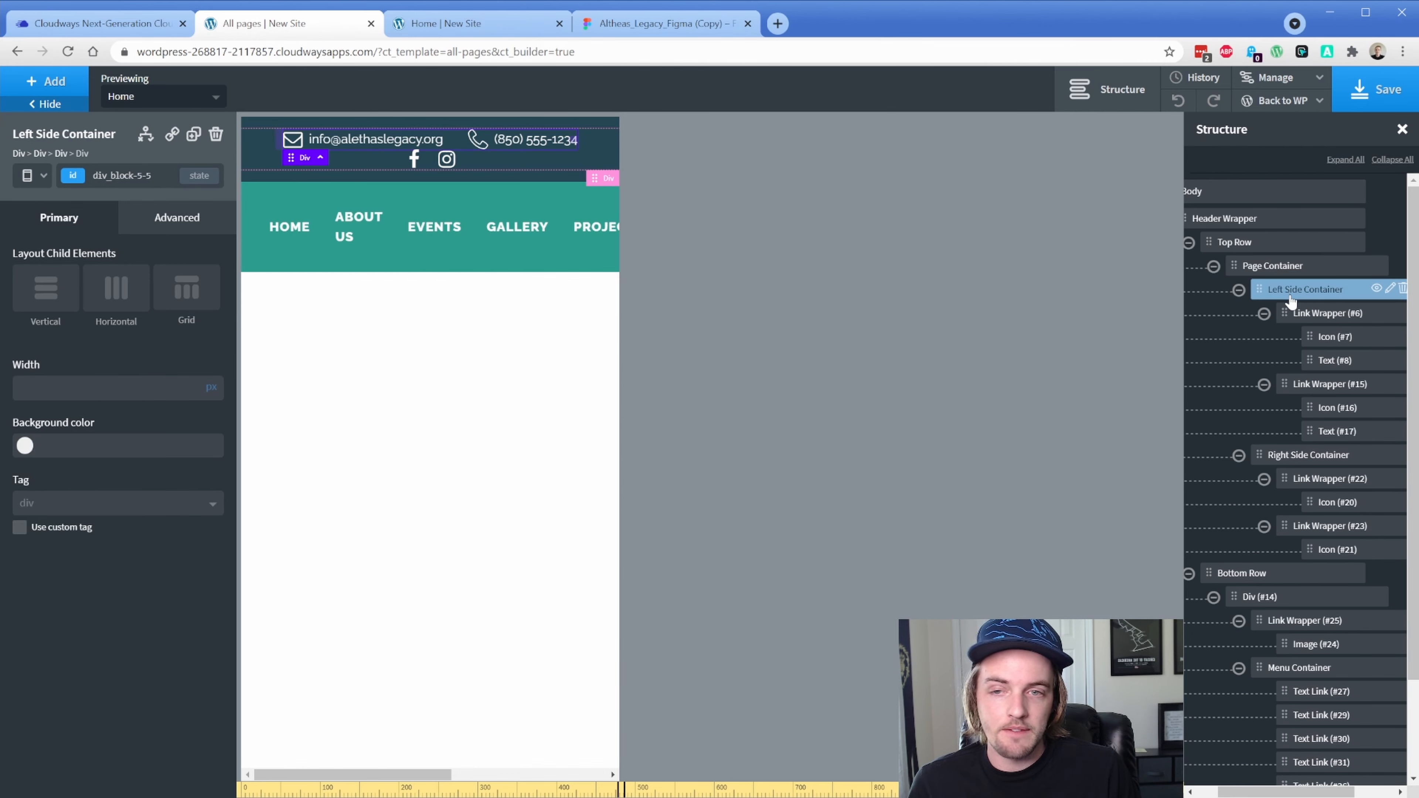
left_click(173, 226)
left_click(159, 308)
left_click(168, 363)
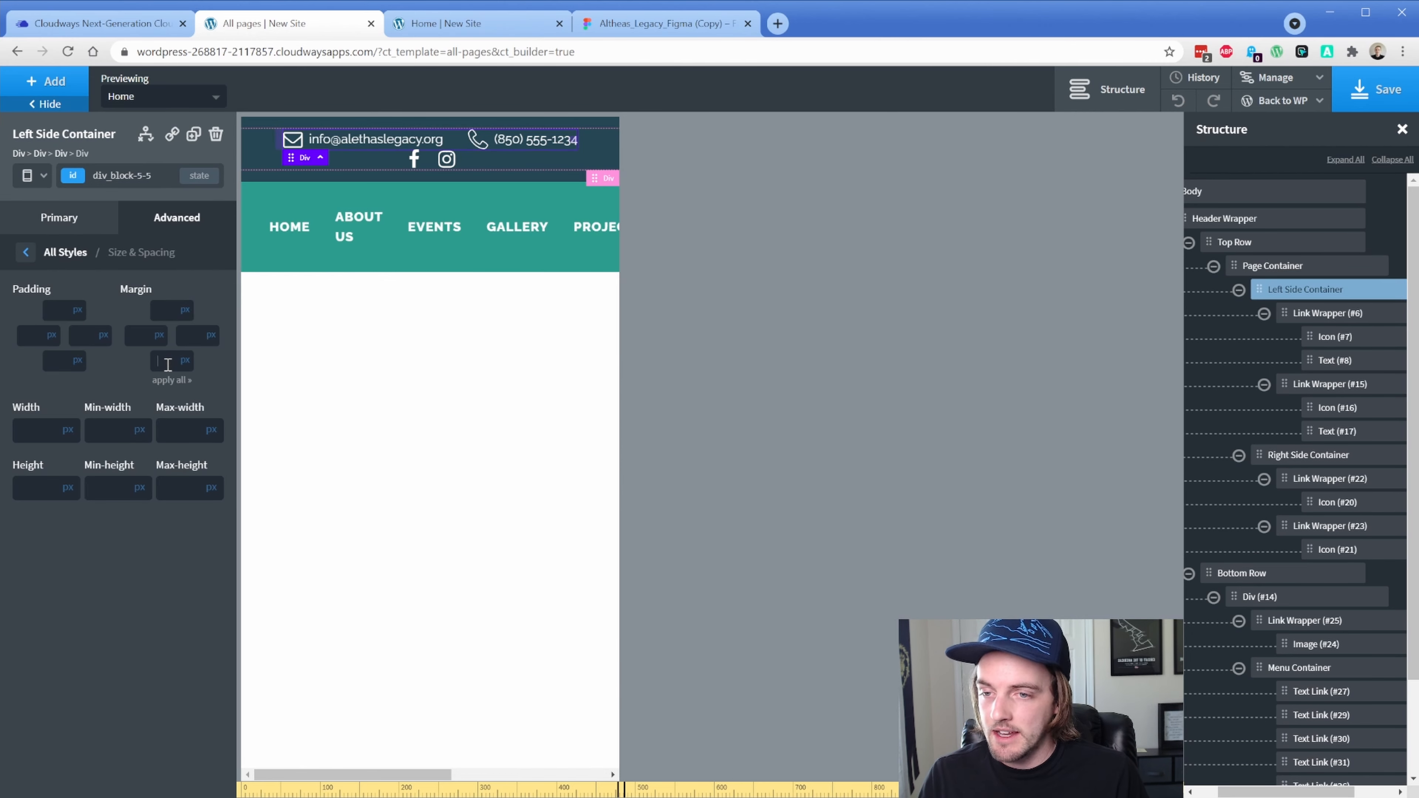
type("8")
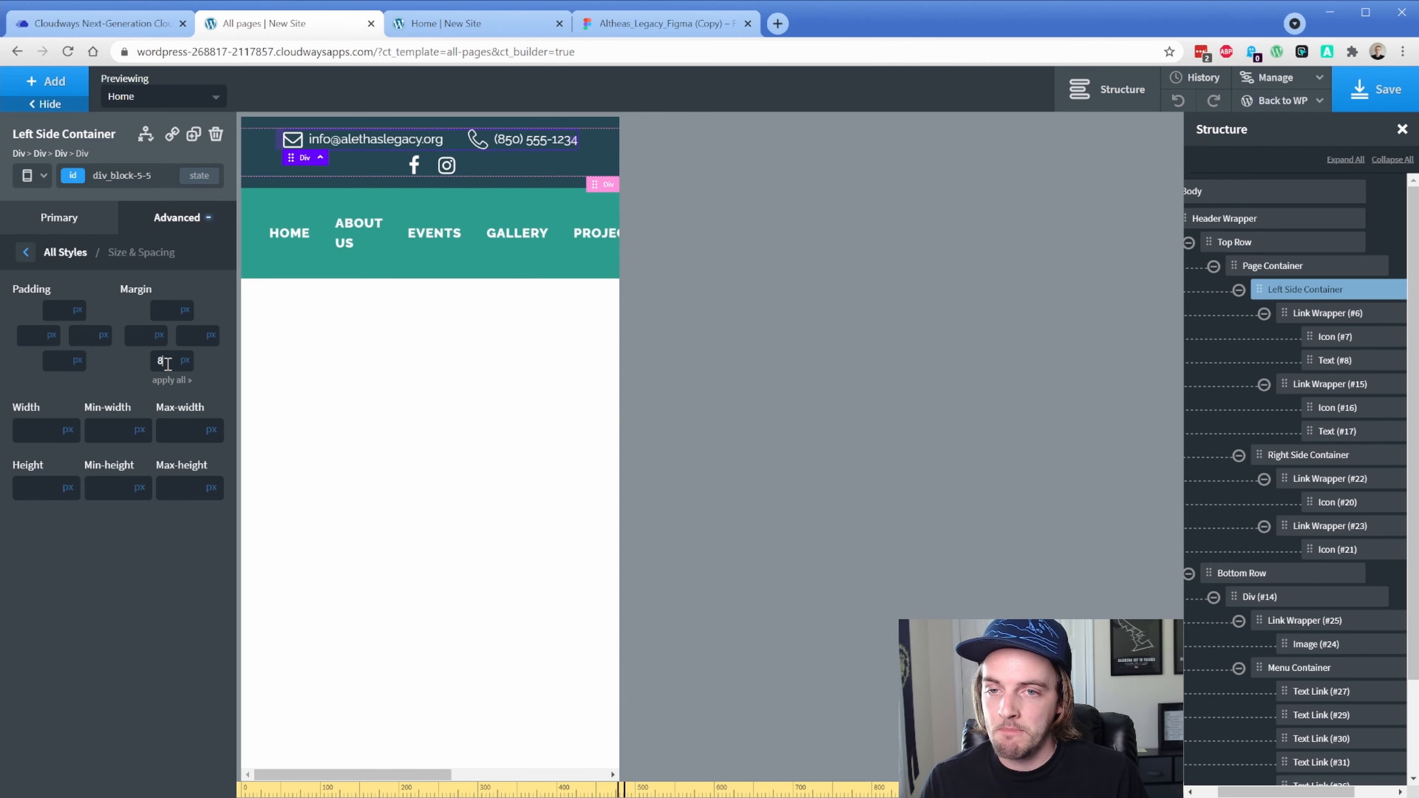
key("BackSpace")
type("16")
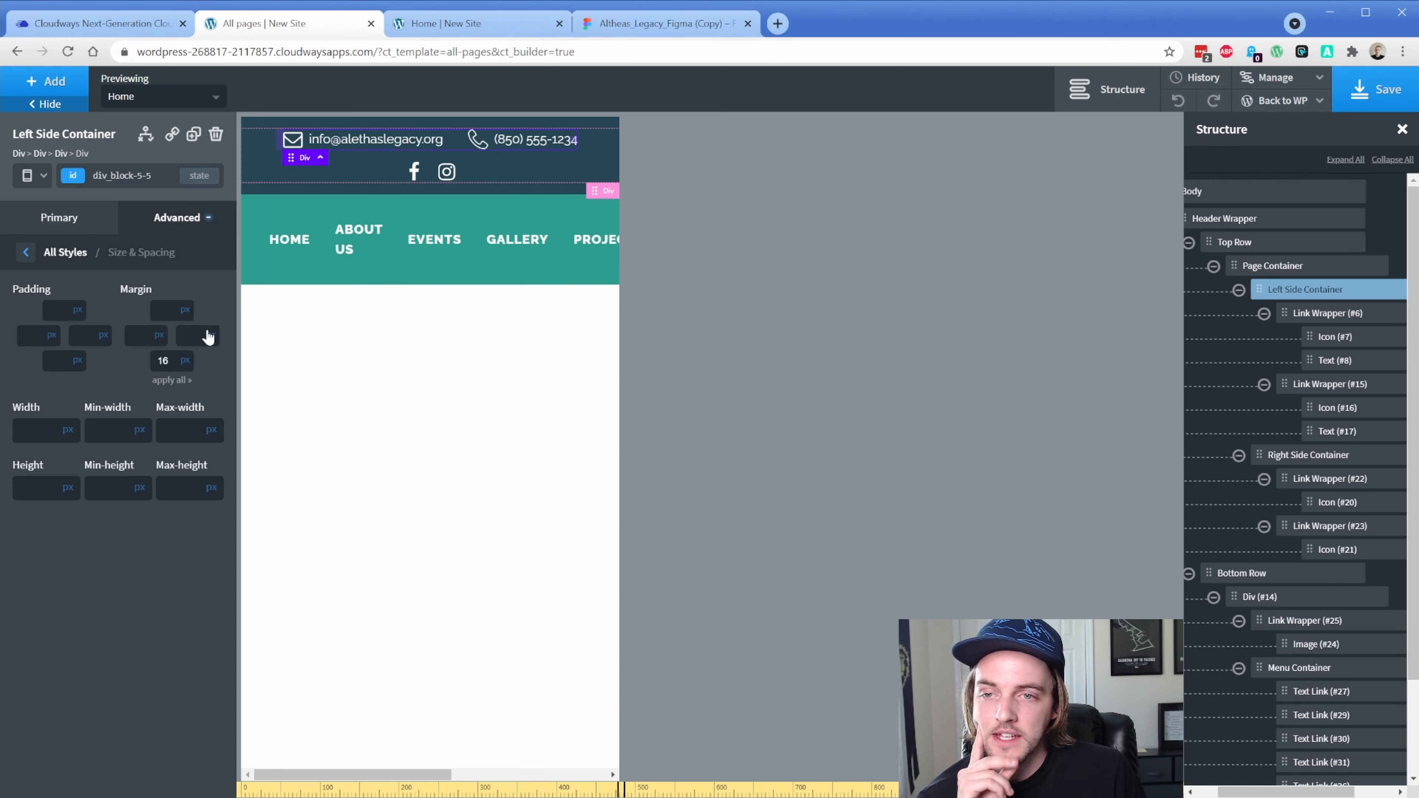
left_click(355, 144)
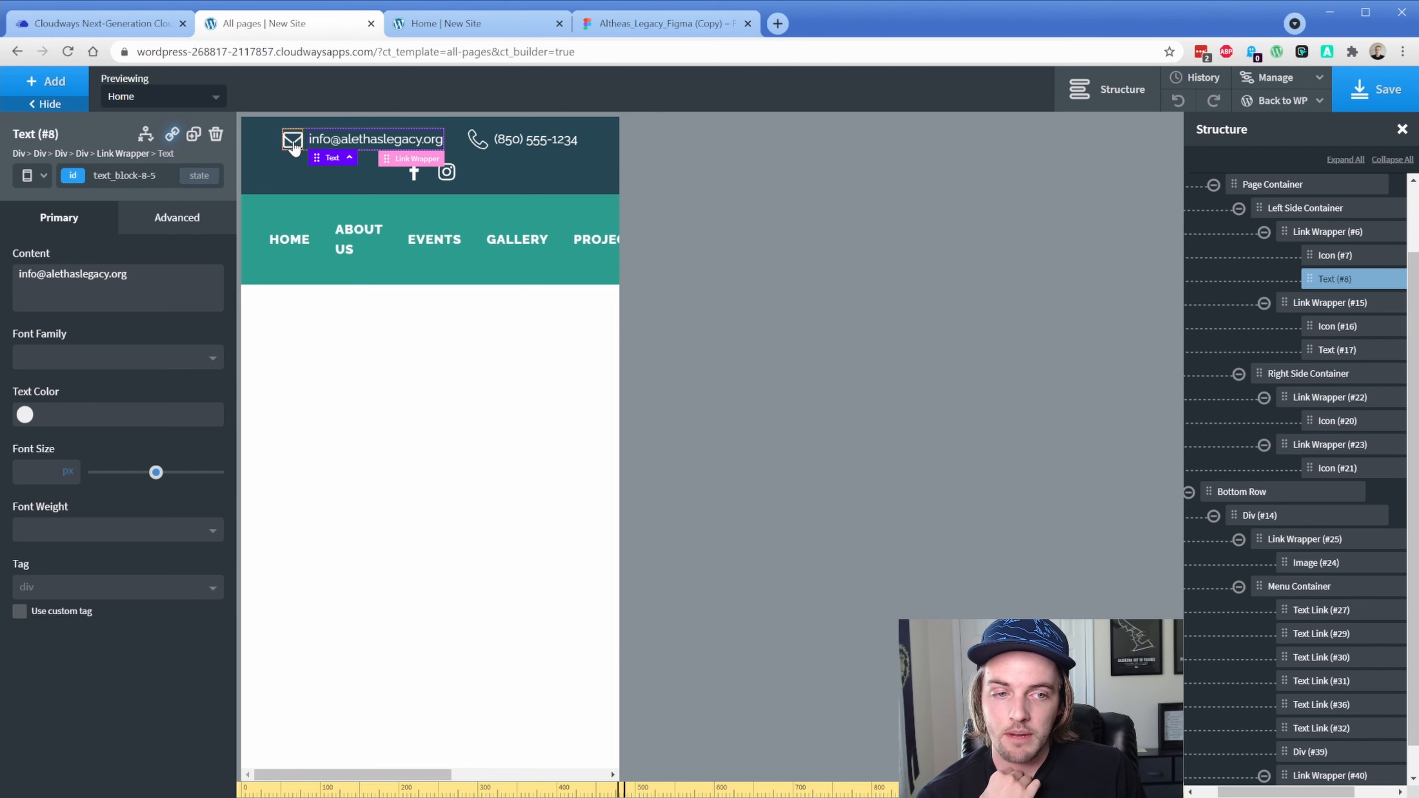
Set Display to none for the email (Text #8) and phone (Text #17) text at phone width
left_click(181, 215)
left_click(133, 344)
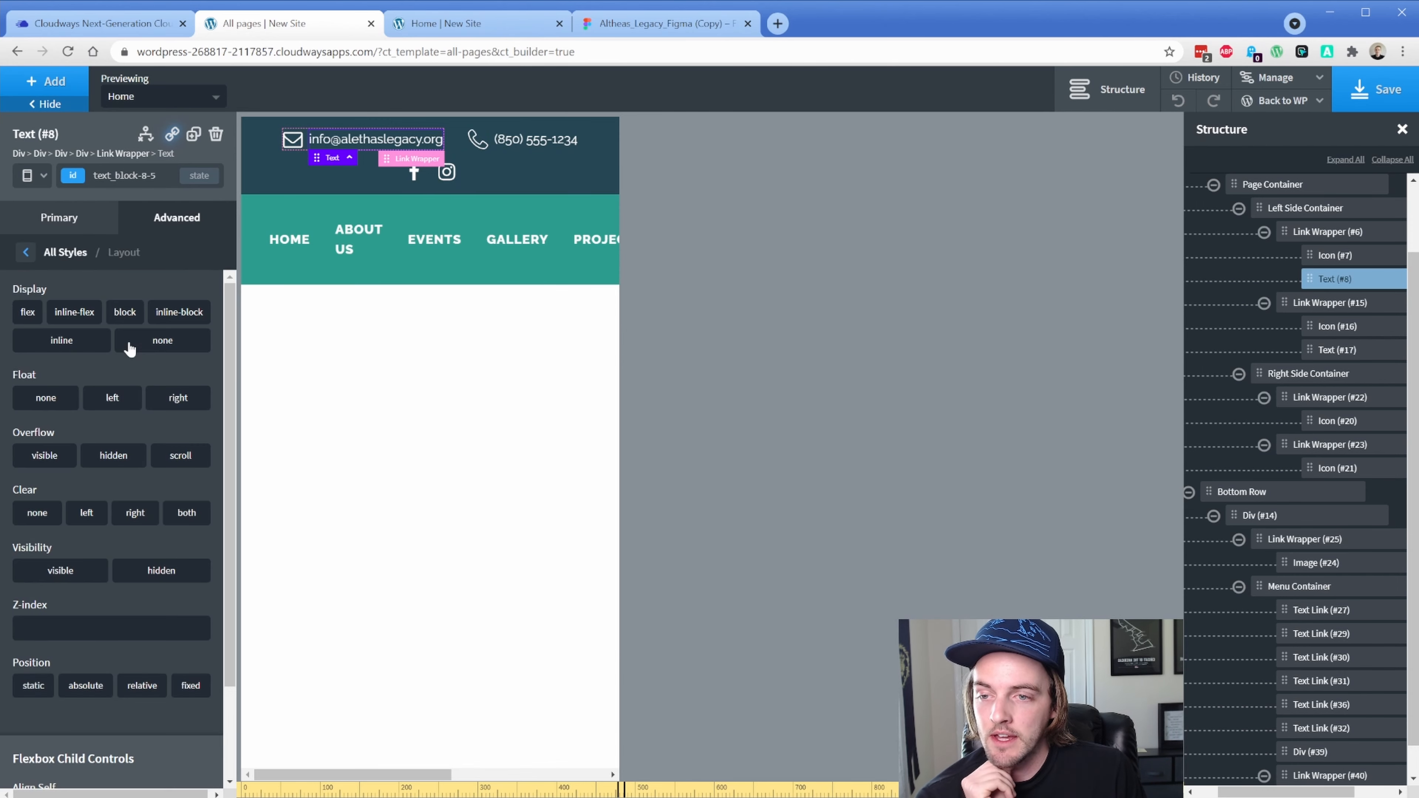
left_click(161, 343)
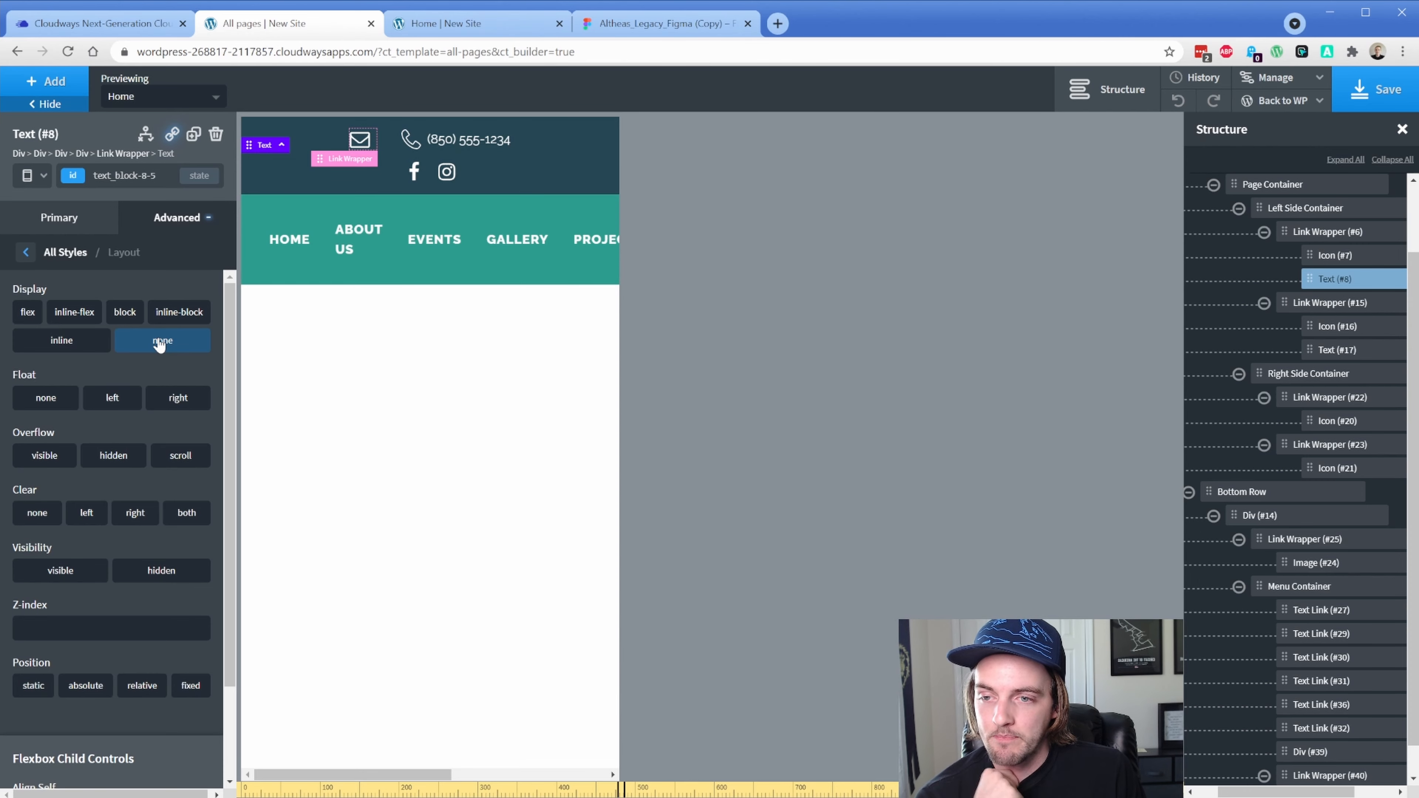
left_click(463, 141)
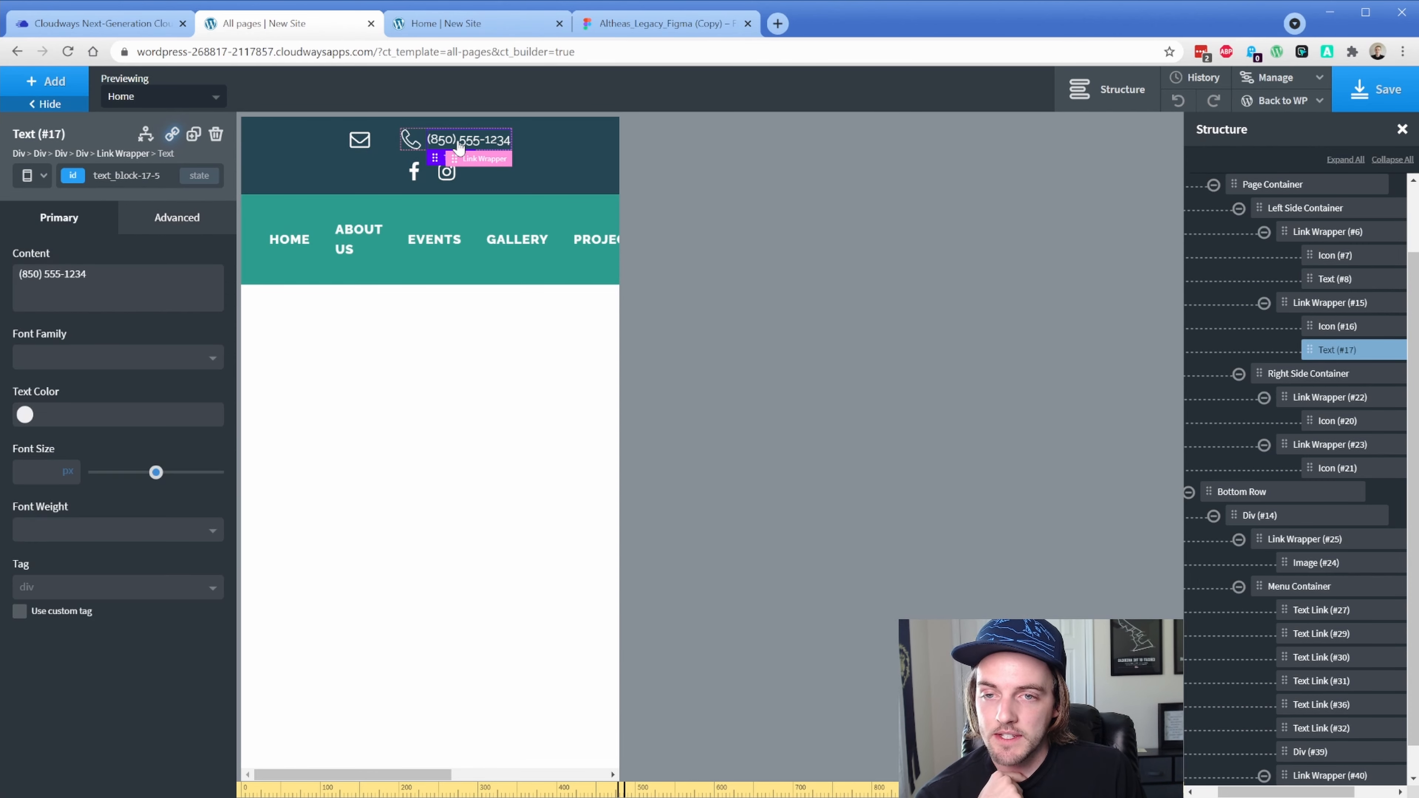
left_click(177, 224)
left_click(125, 353)
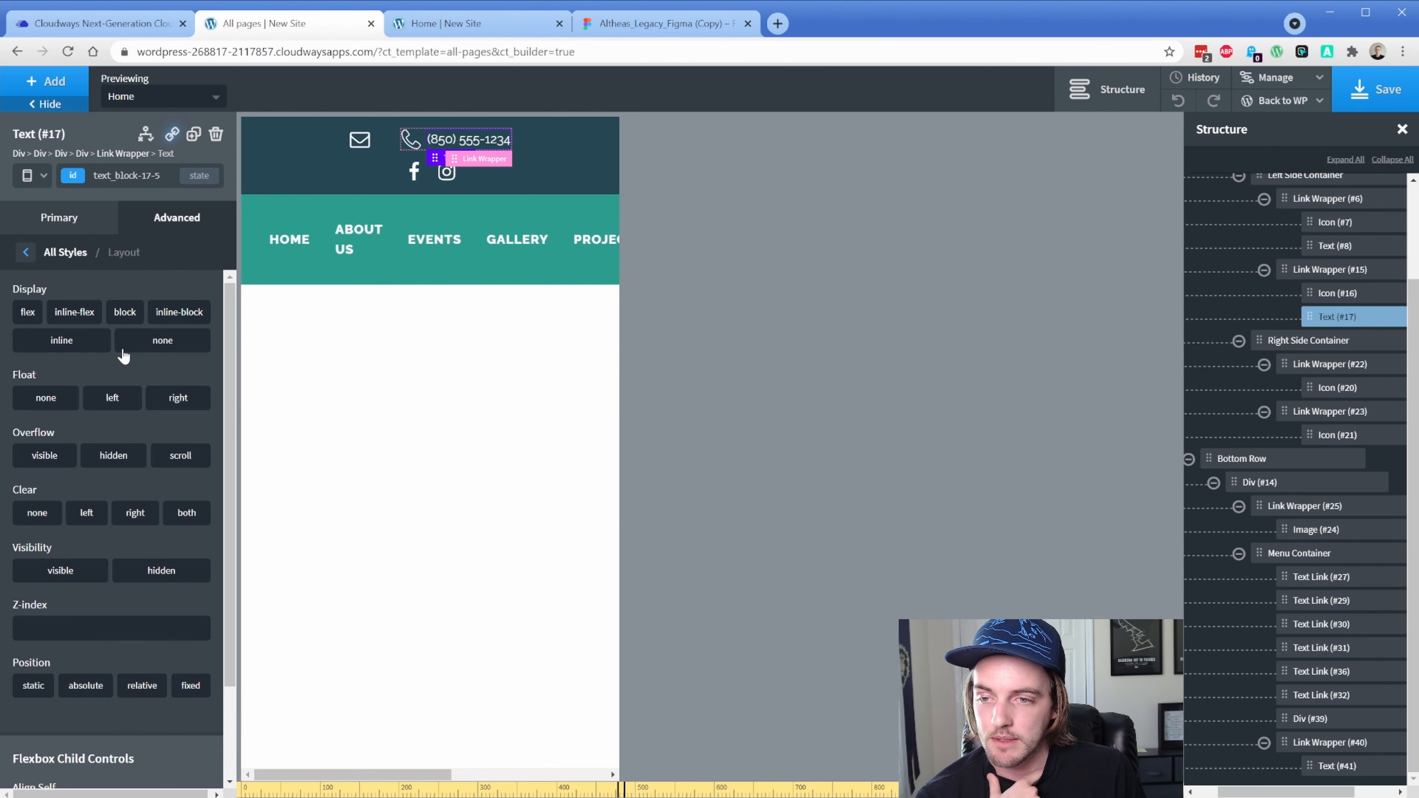
left_click(174, 342)
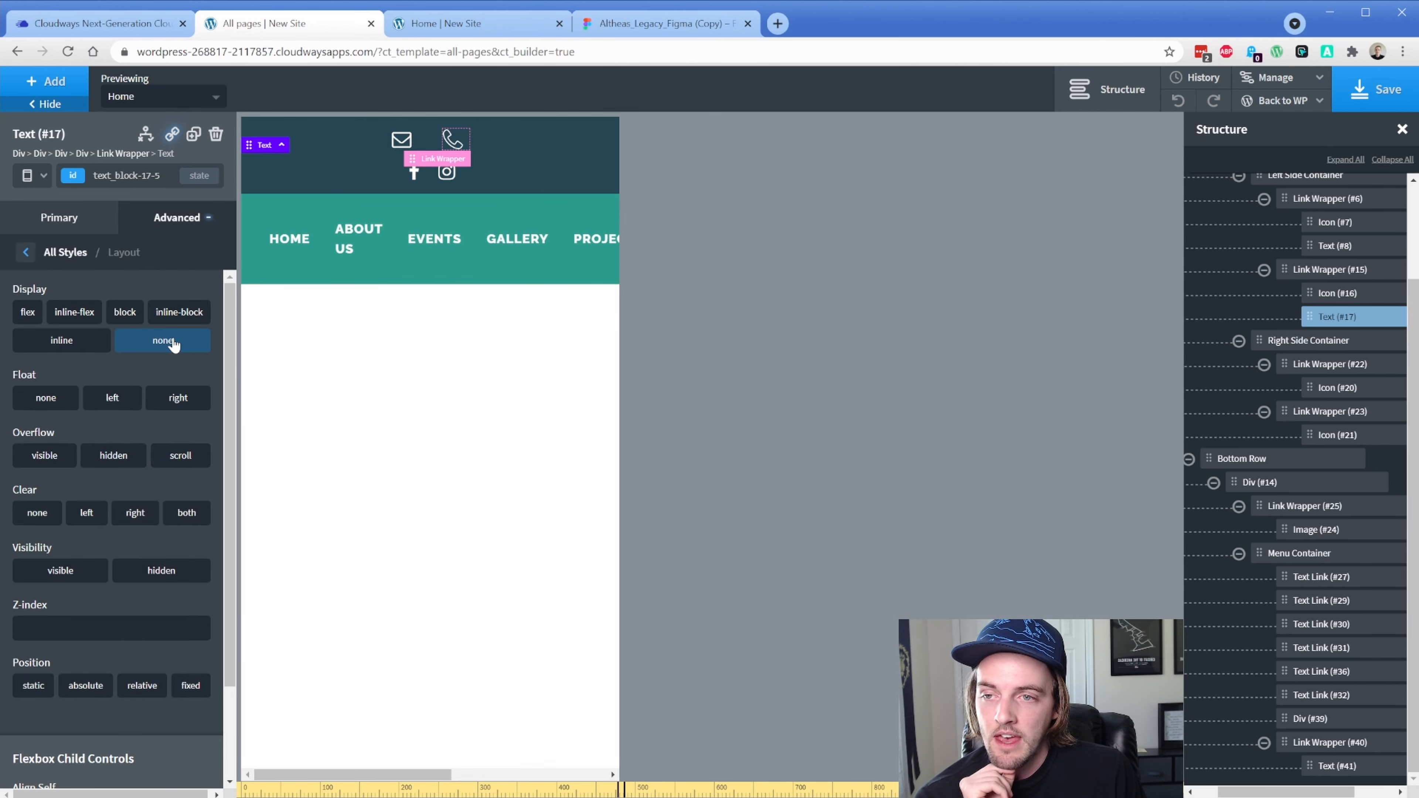
left_click(452, 144)
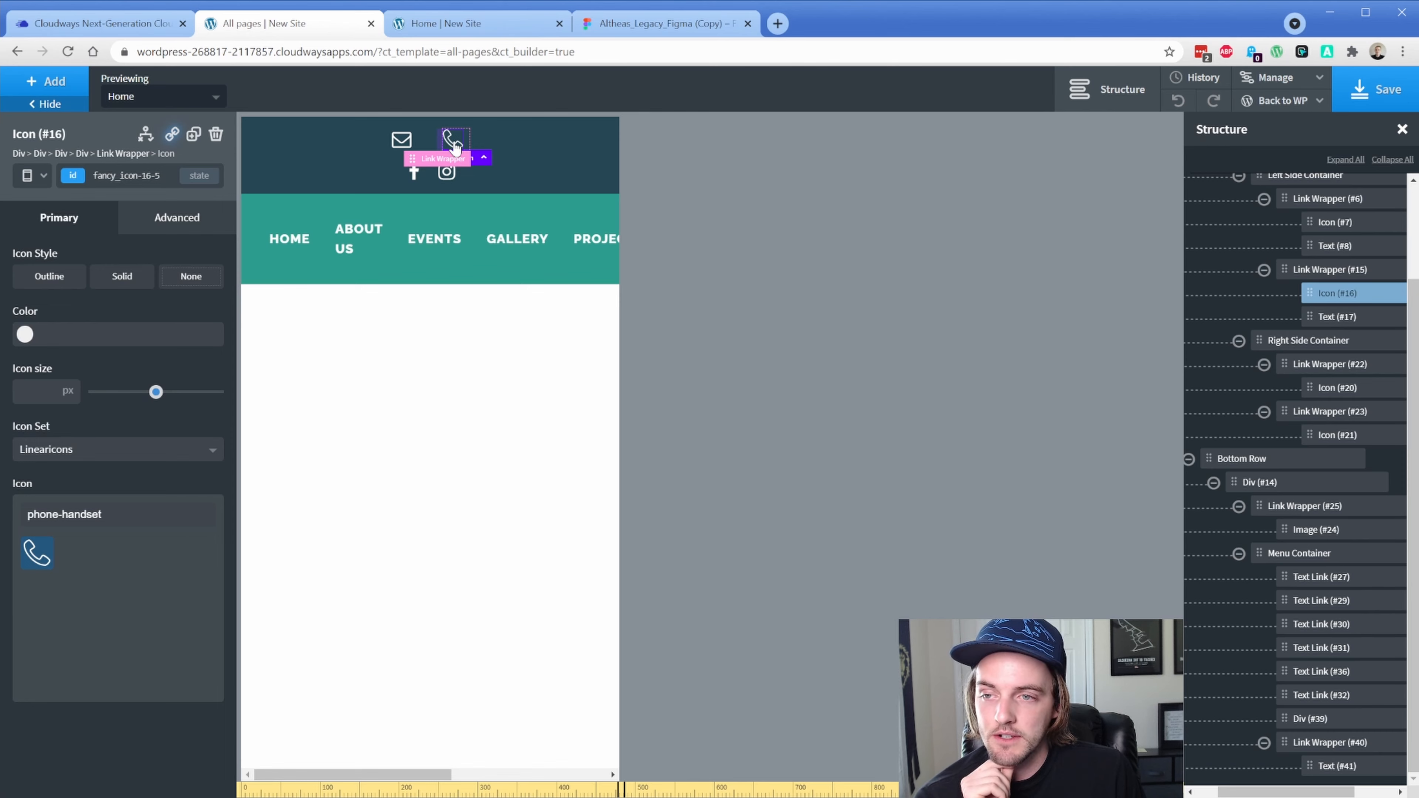
Set the envelope icon's right margin to 0 to close the gap beside the phone icon
left_click(162, 225)
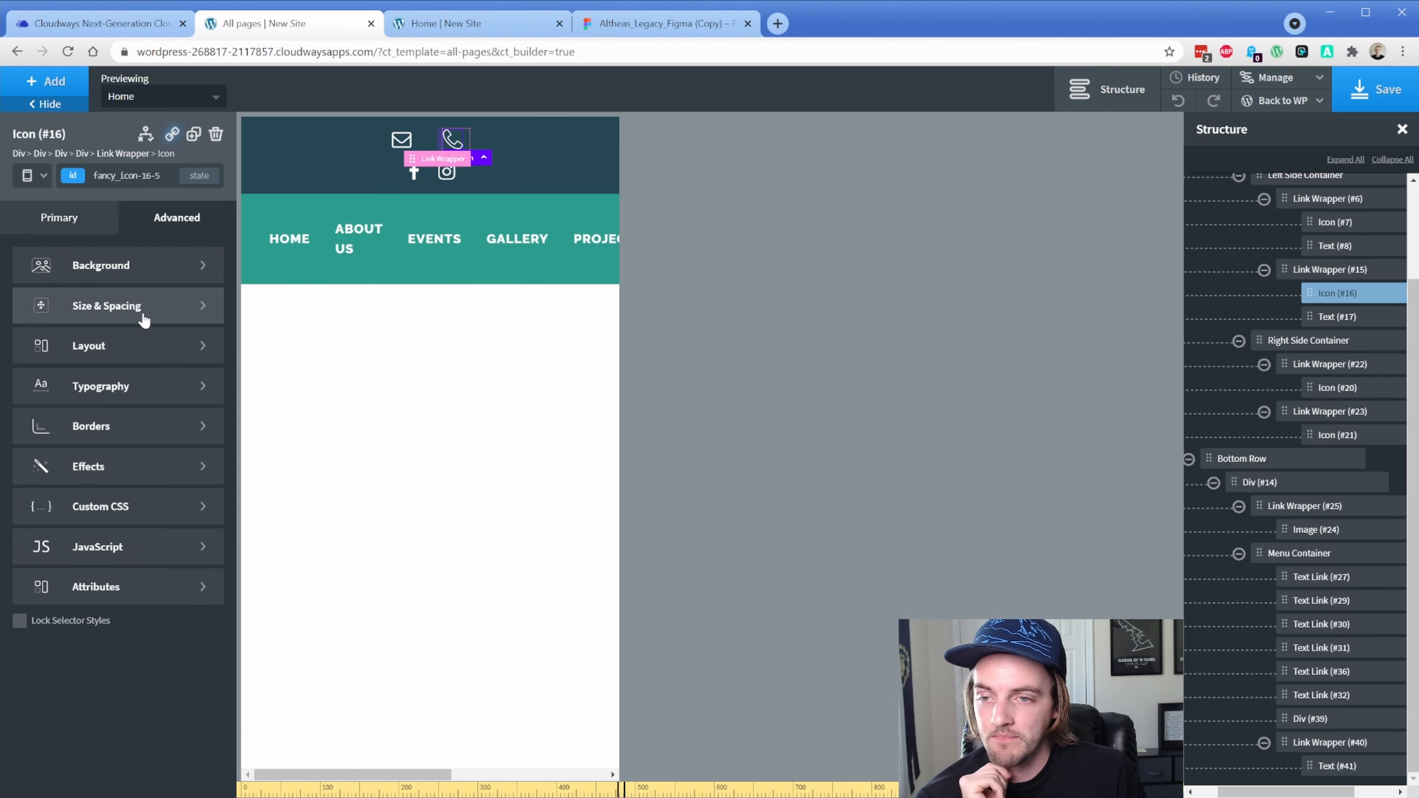
left_click(144, 319)
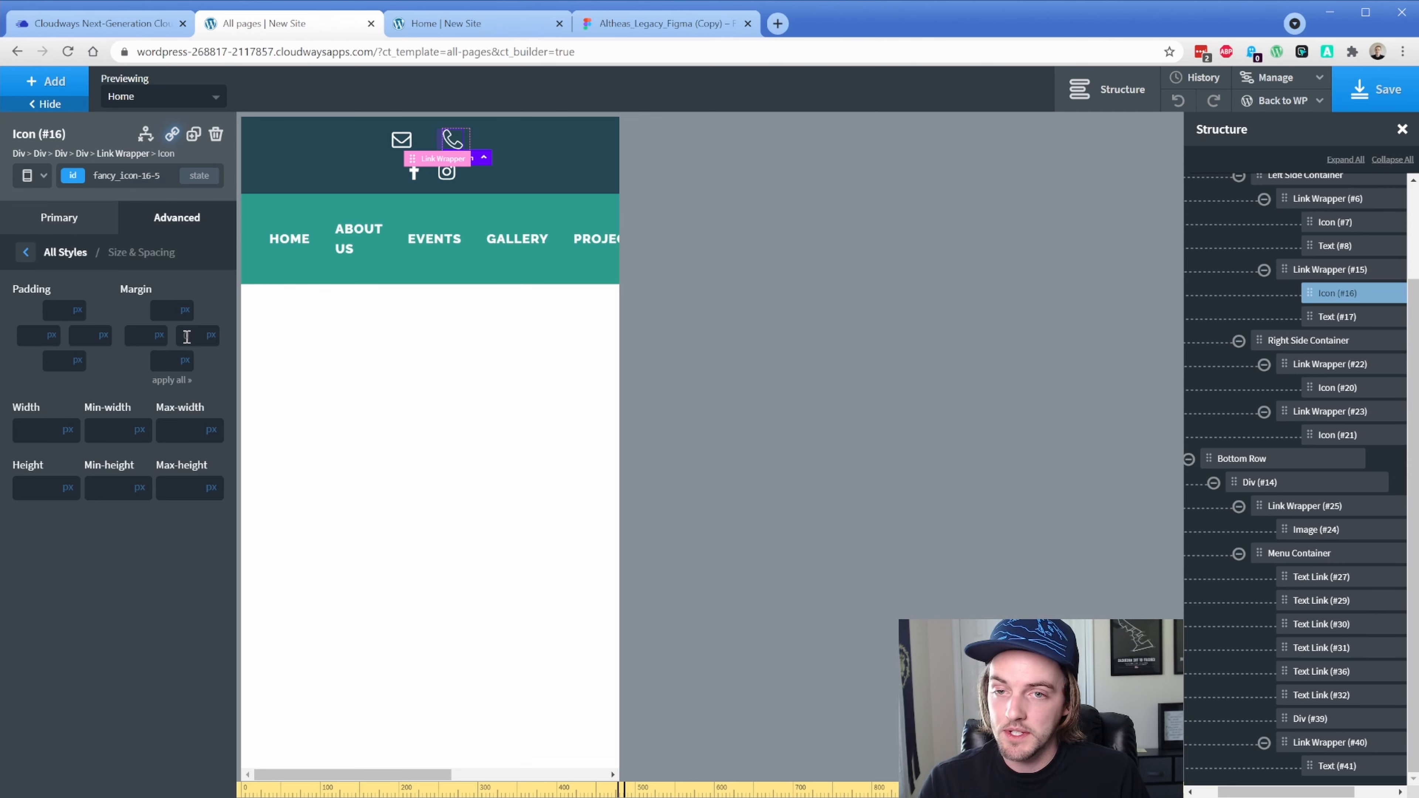
left_click(404, 142)
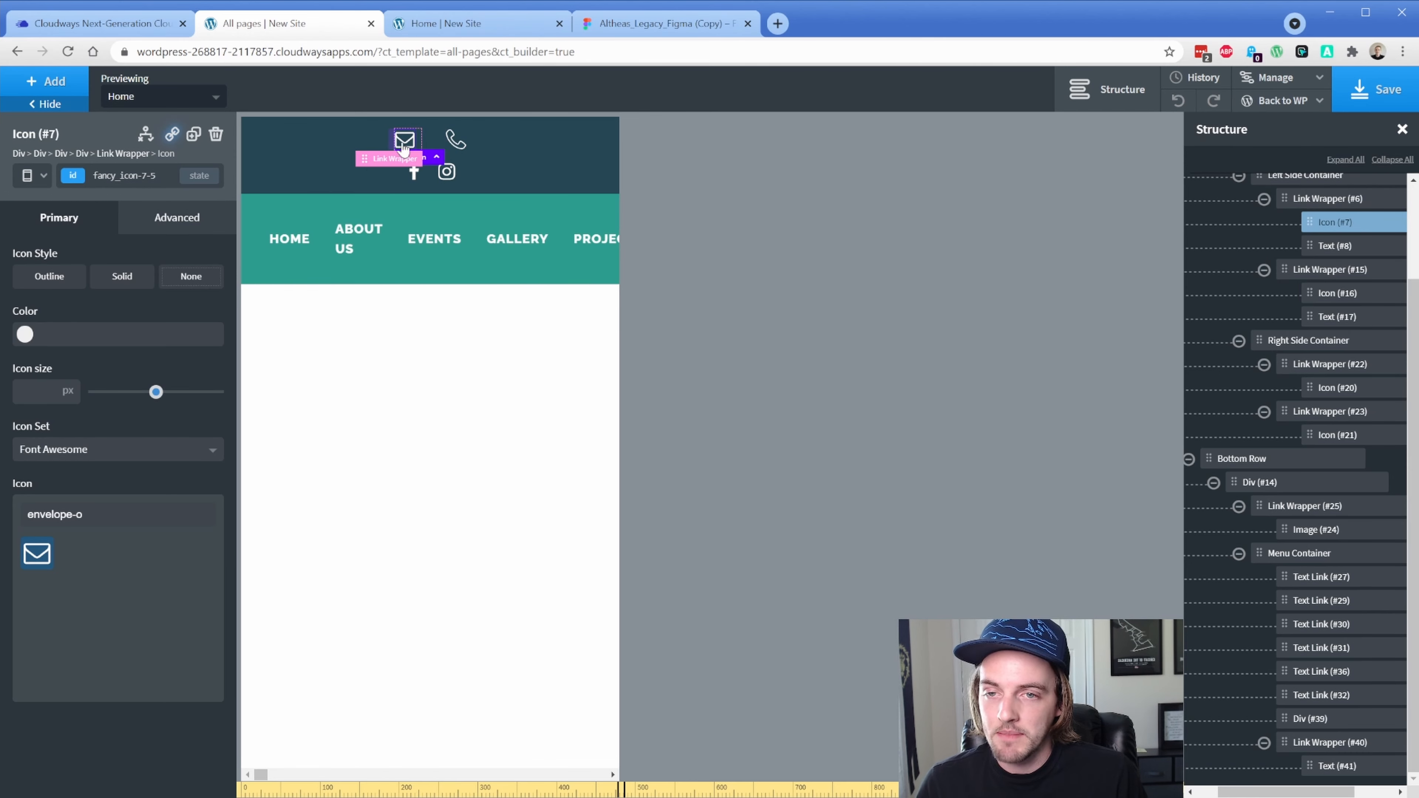
left_click(176, 217)
left_click(84, 305)
left_click(192, 331)
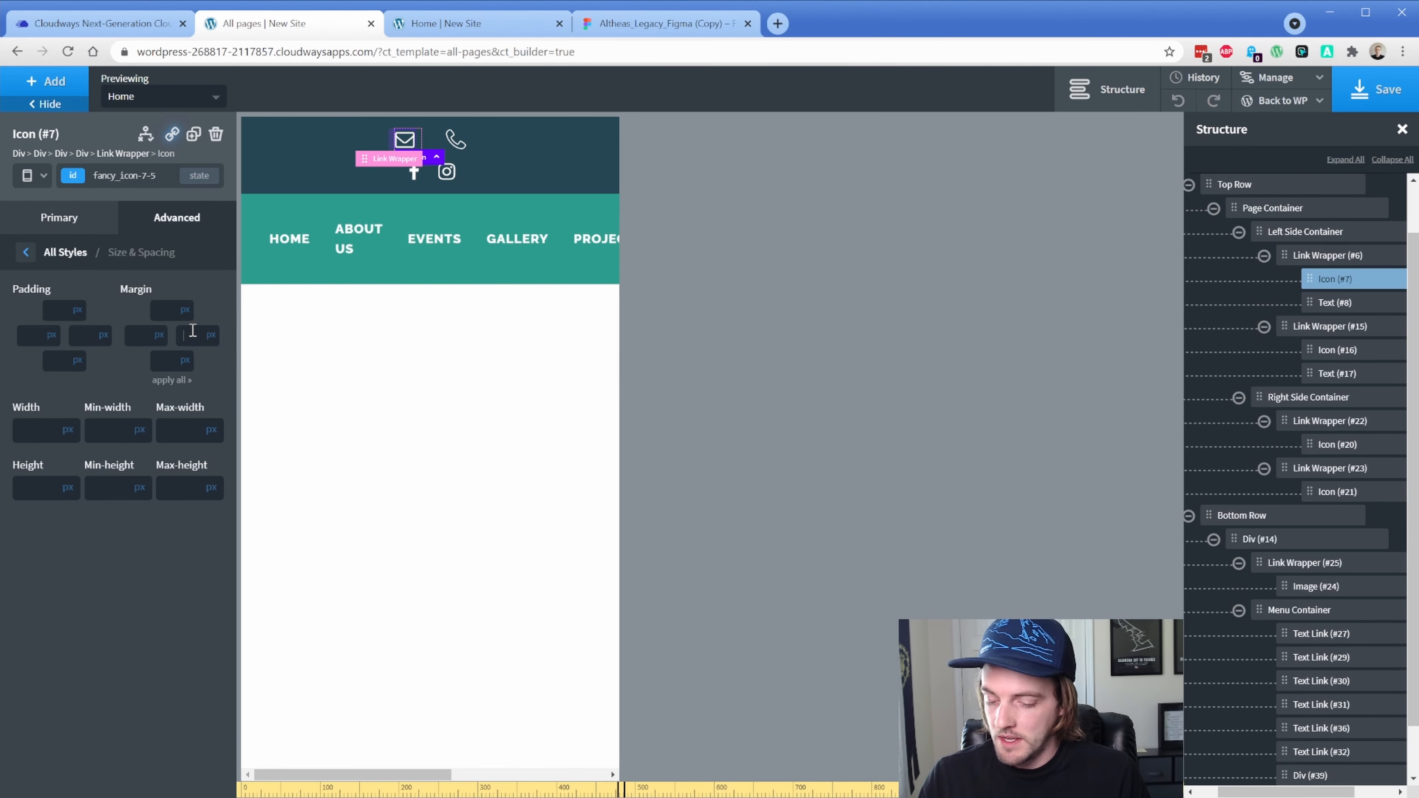
type("0")
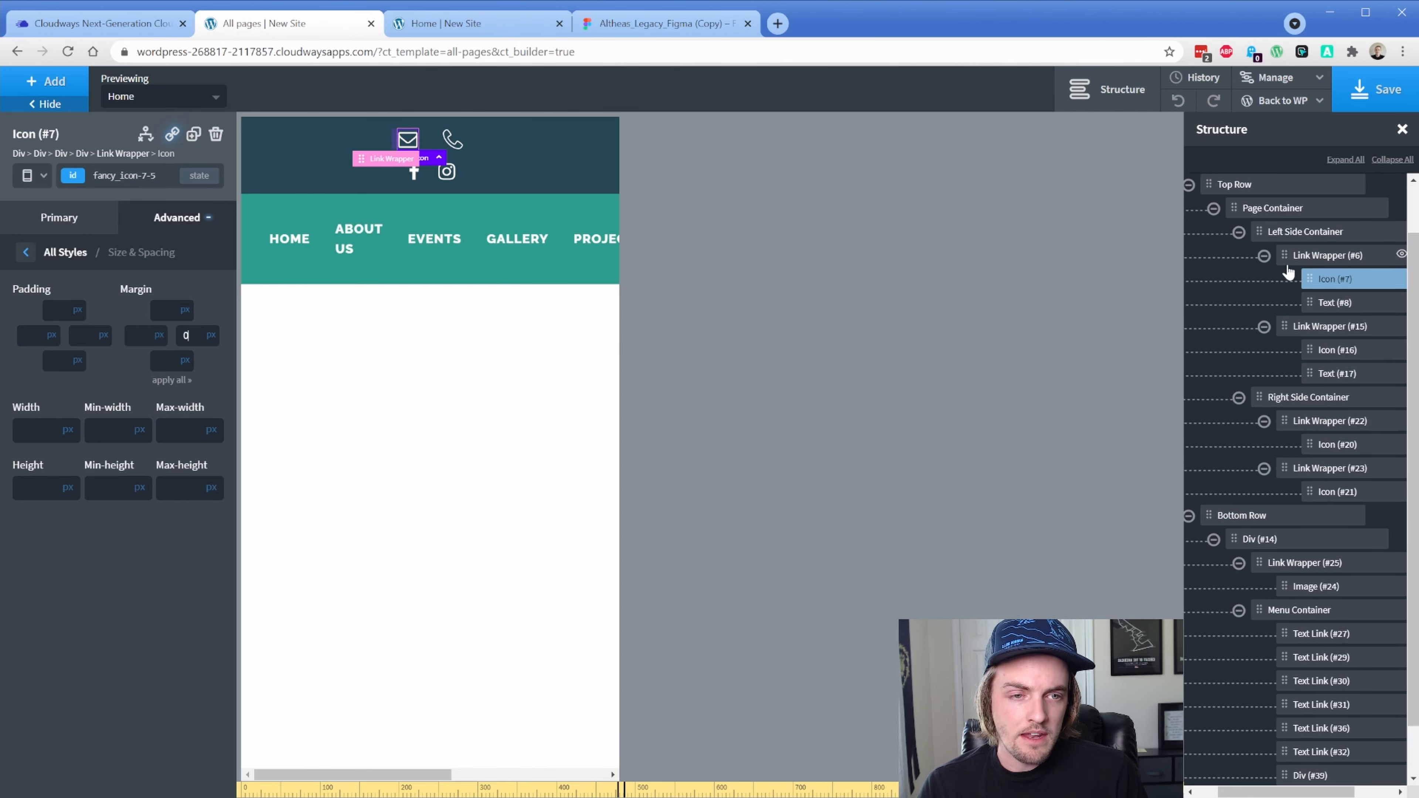
left_click(1291, 256)
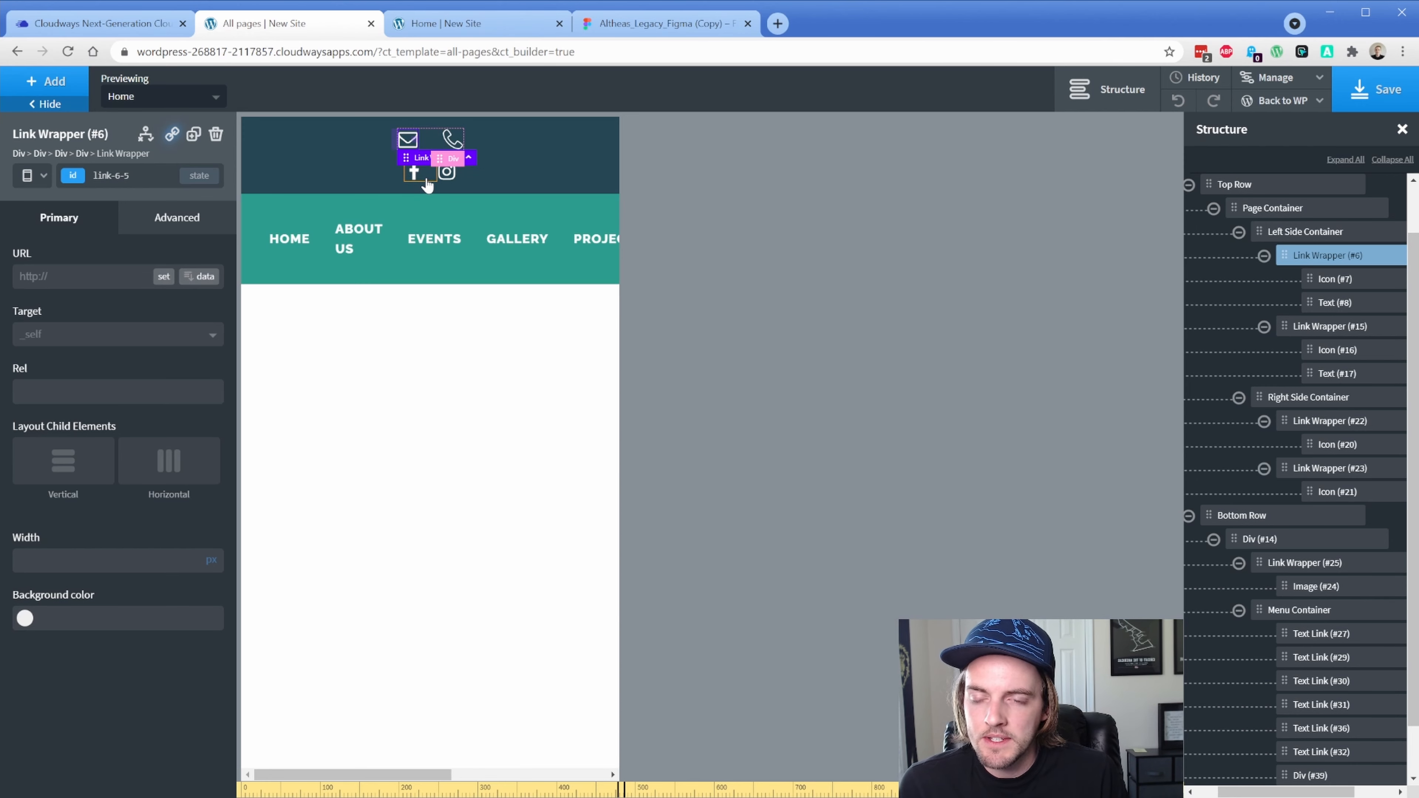
left_click(177, 217)
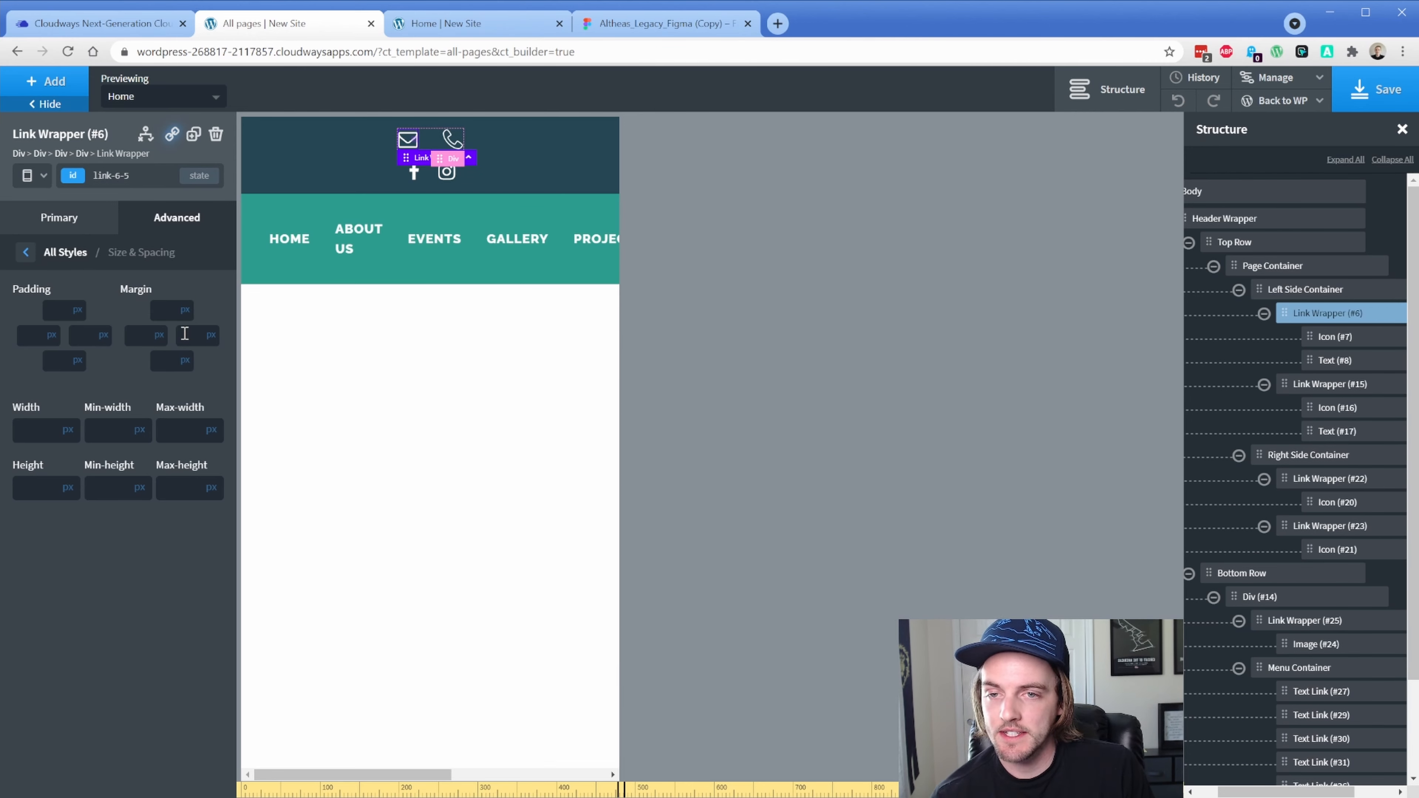
left_click(1335, 408)
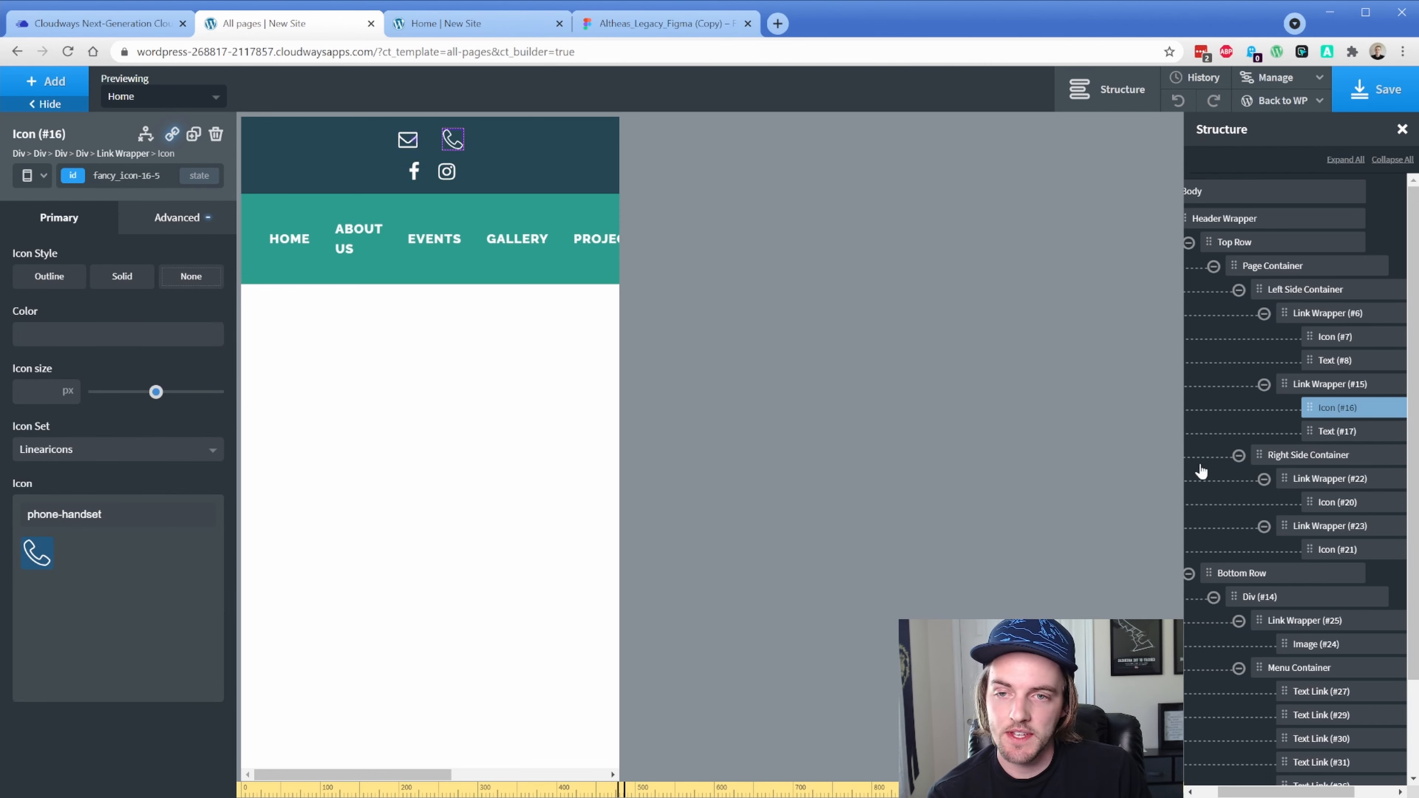
Give the Facebook link wrapper a 32px right margin to space it from Instagram
left_click(1321, 500)
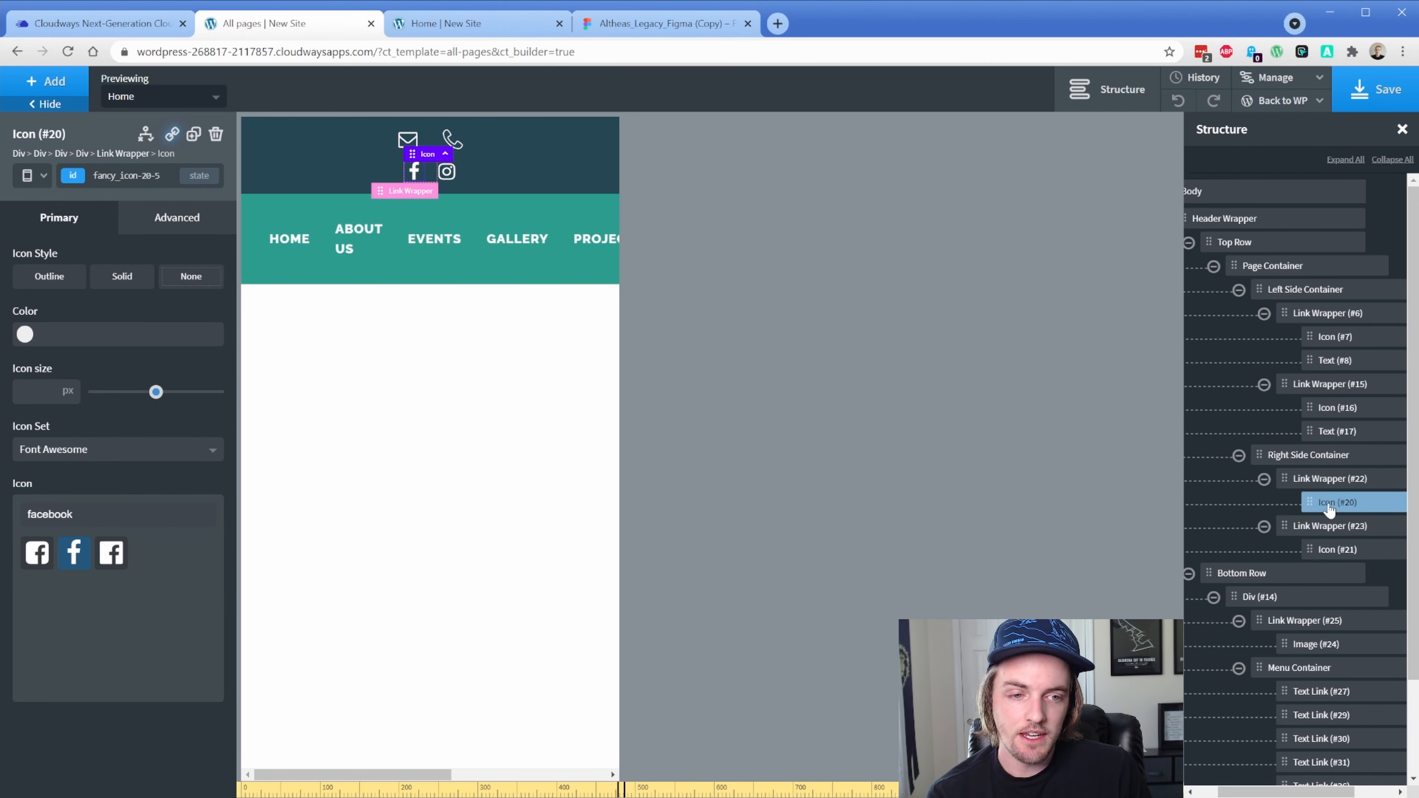
left_click(1324, 480)
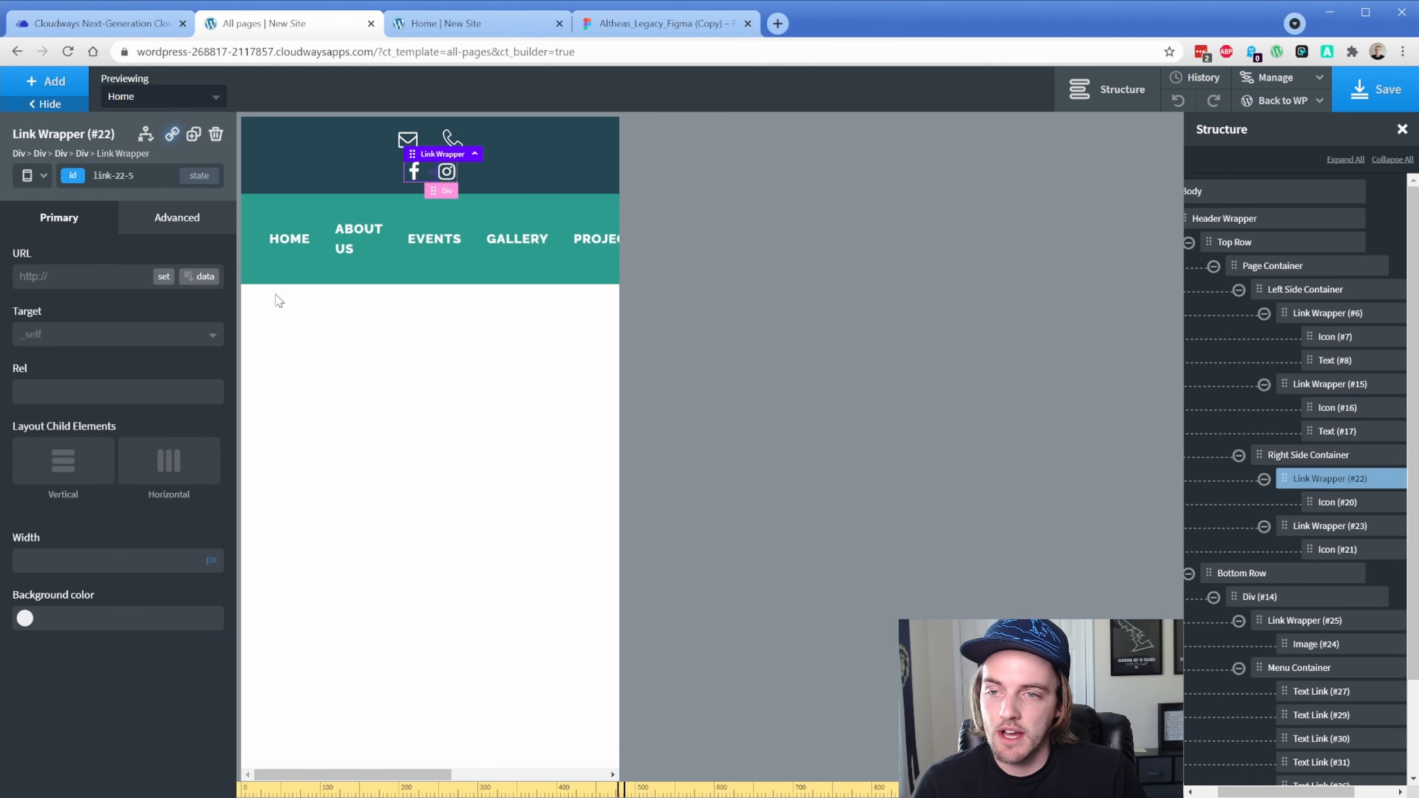
left_click(178, 218)
left_click(150, 315)
left_click(189, 338)
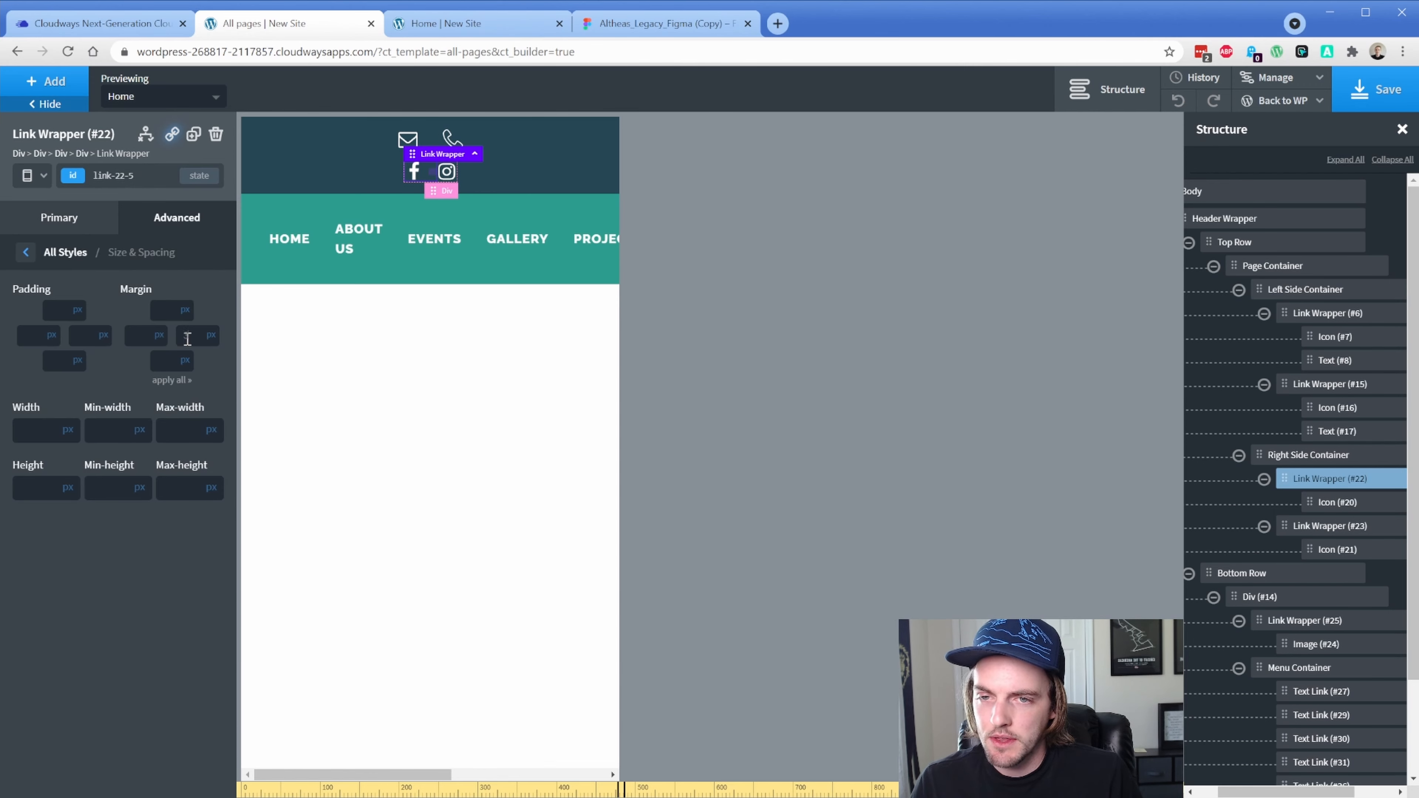
type("32")
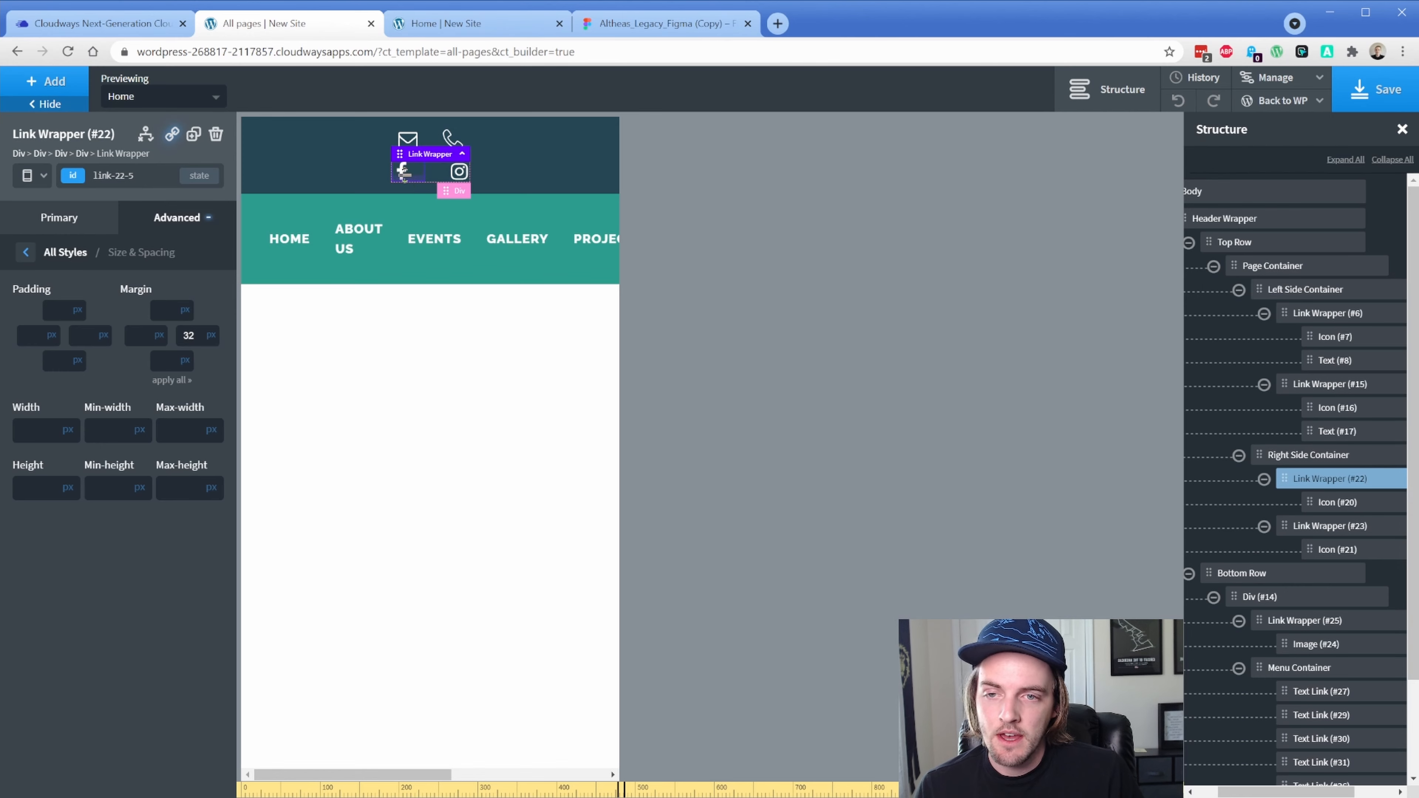
left_click(403, 175)
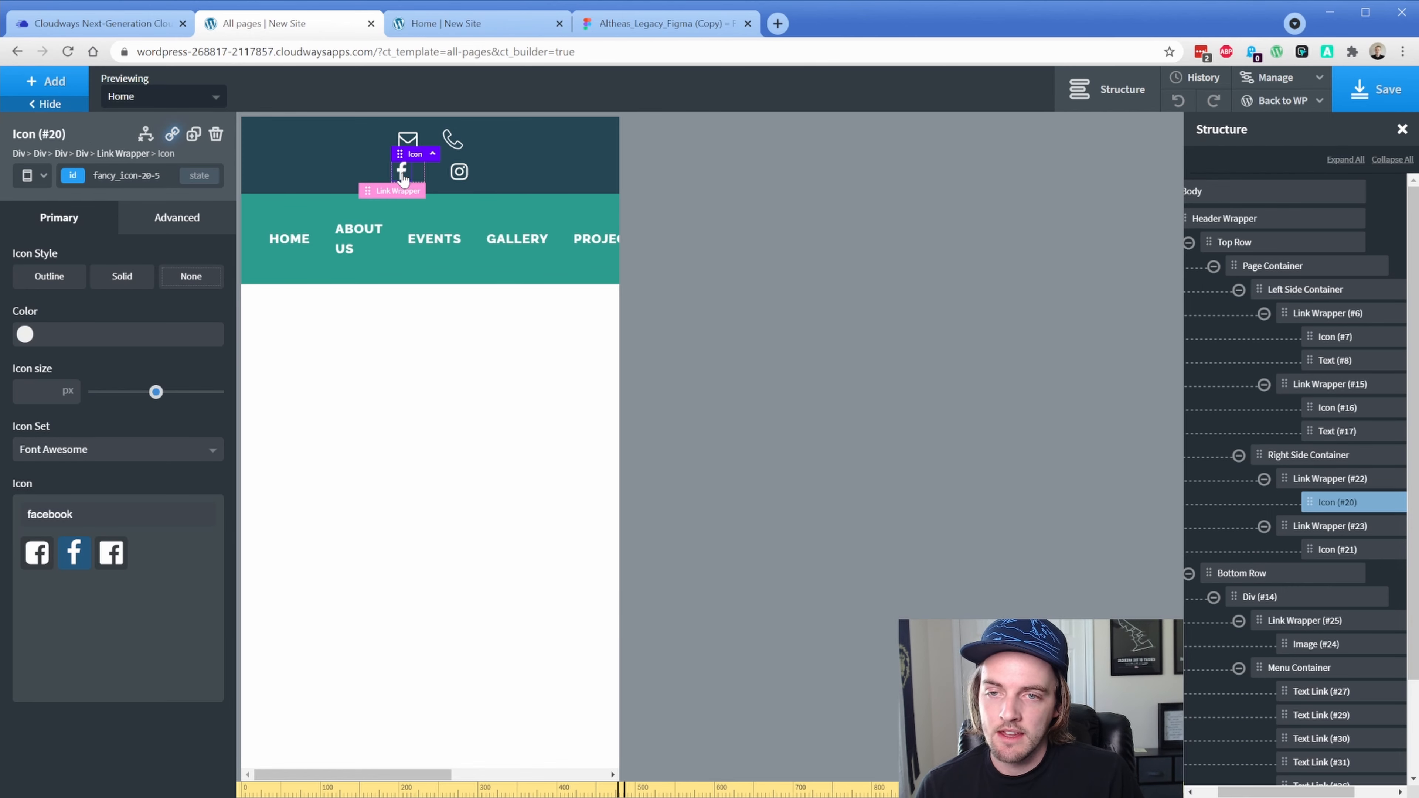
left_click(168, 217)
left_click(193, 338)
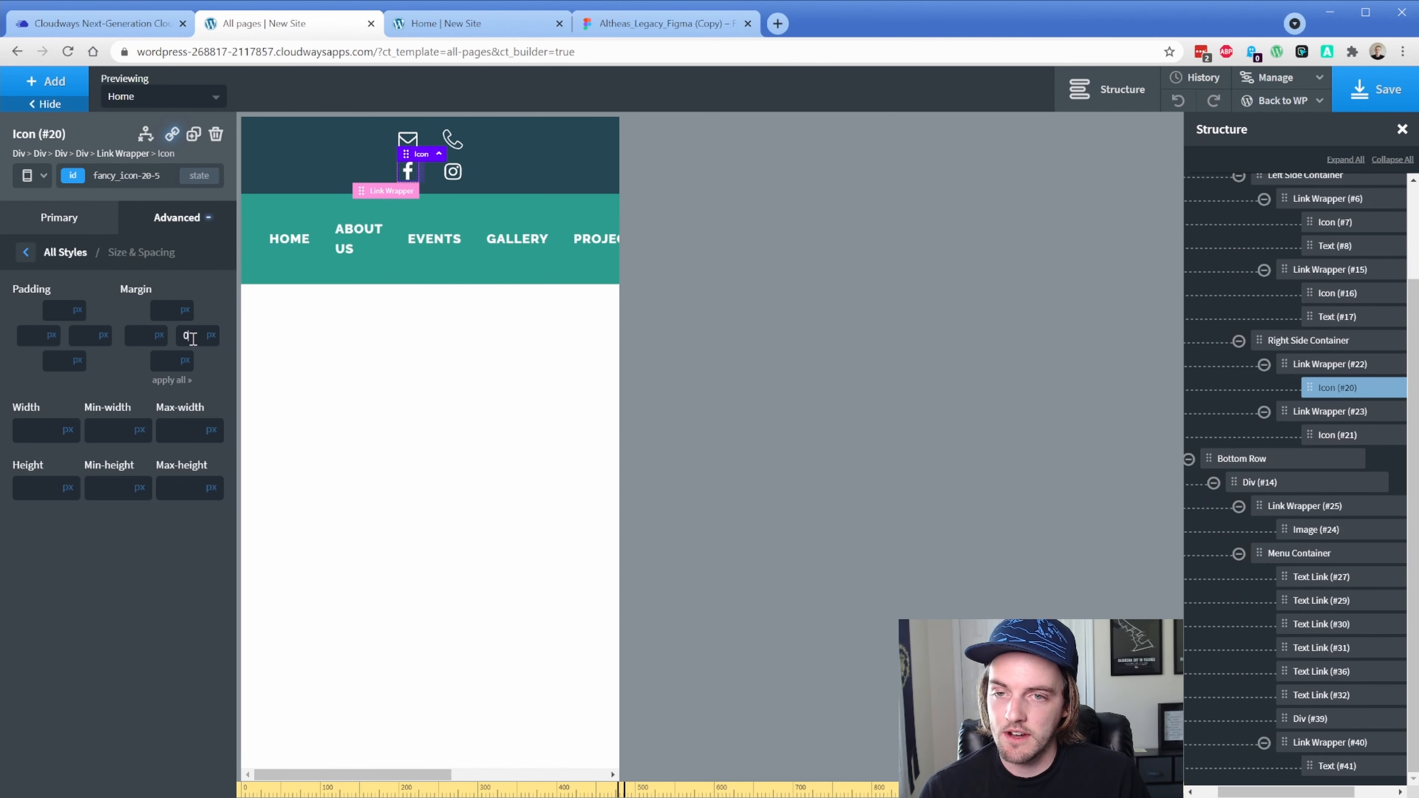
left_click(454, 173)
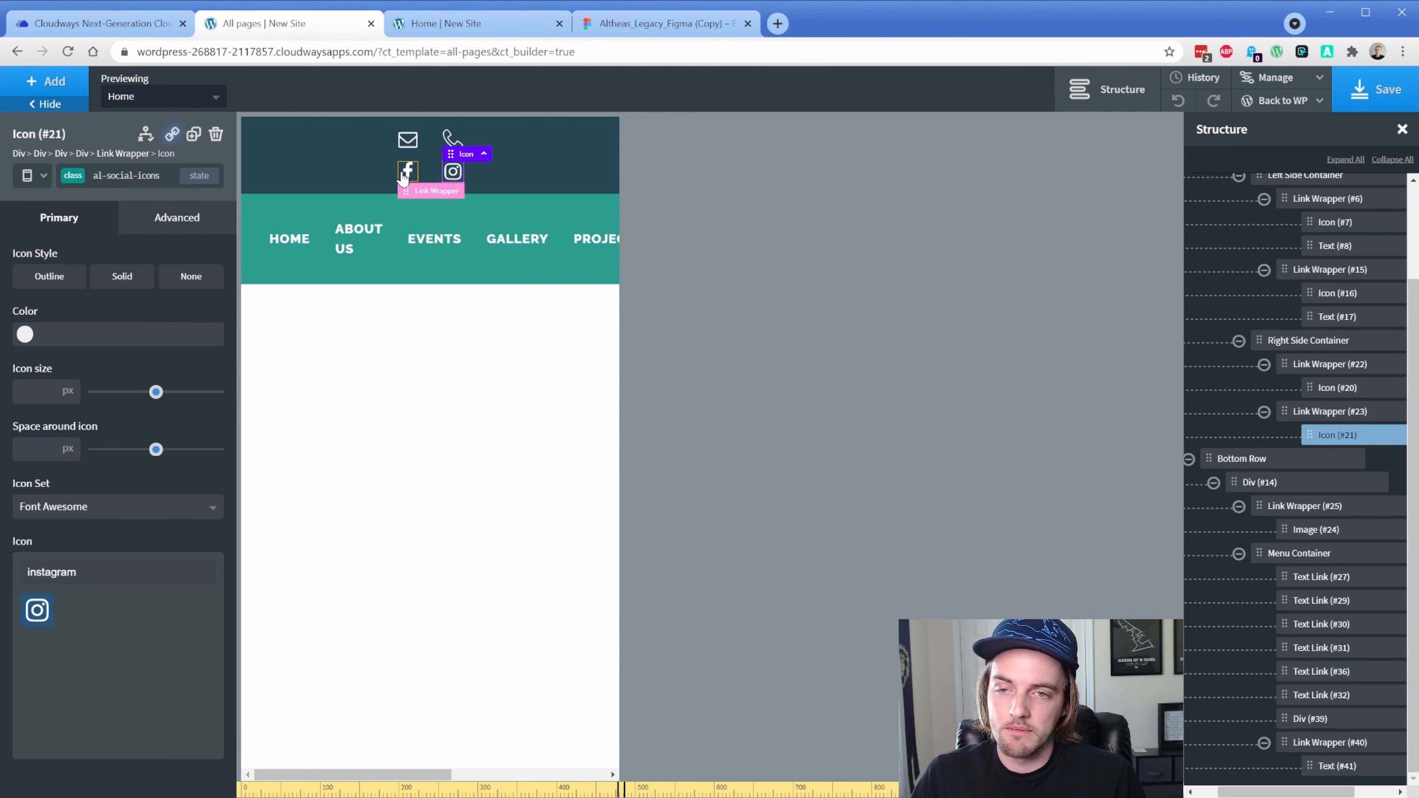
left_click(524, 177)
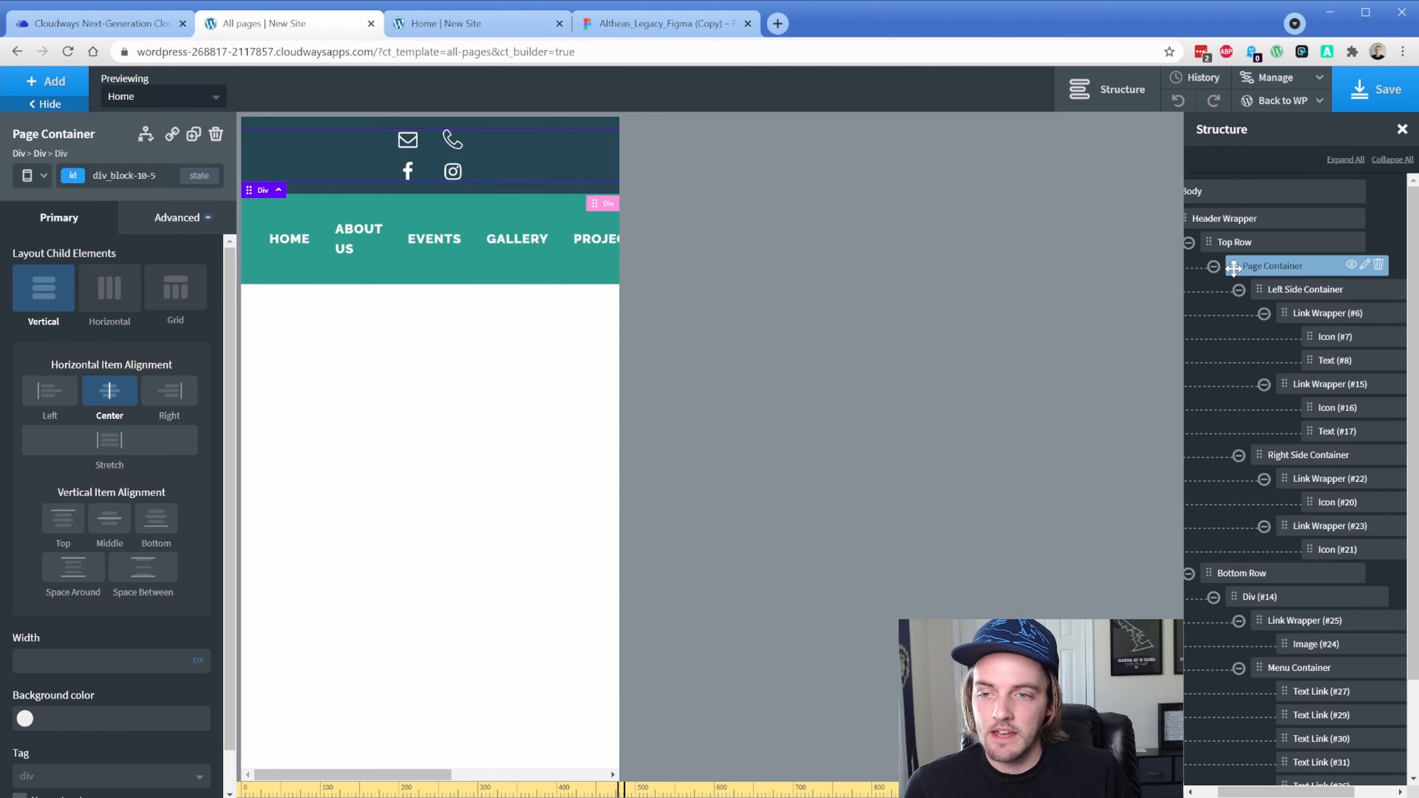
Lay out the Page Container's children horizontally and set the Left Side Container's bottom margin to 0
left_click(112, 297)
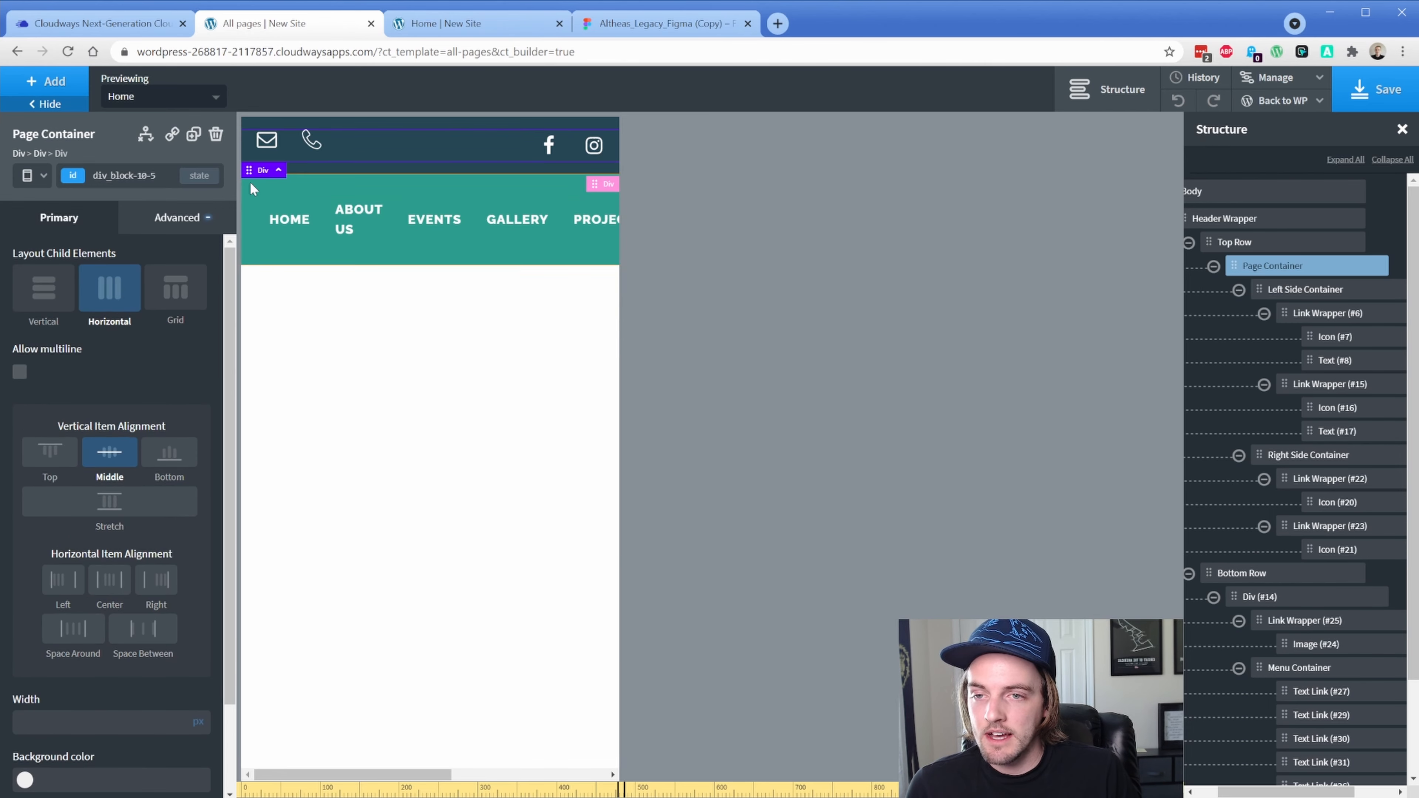
left_click(288, 139)
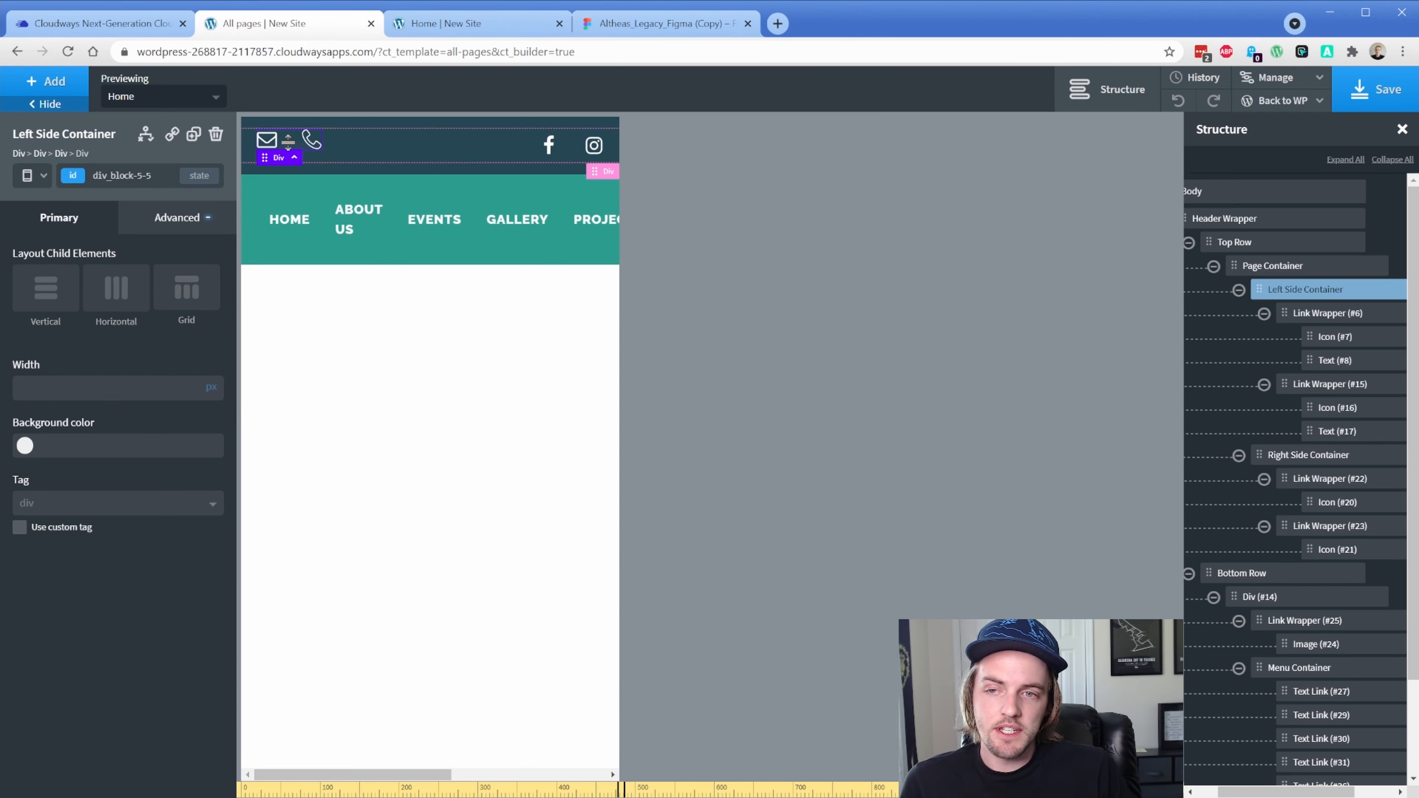
left_click(175, 224)
left_click(147, 307)
left_click(169, 362)
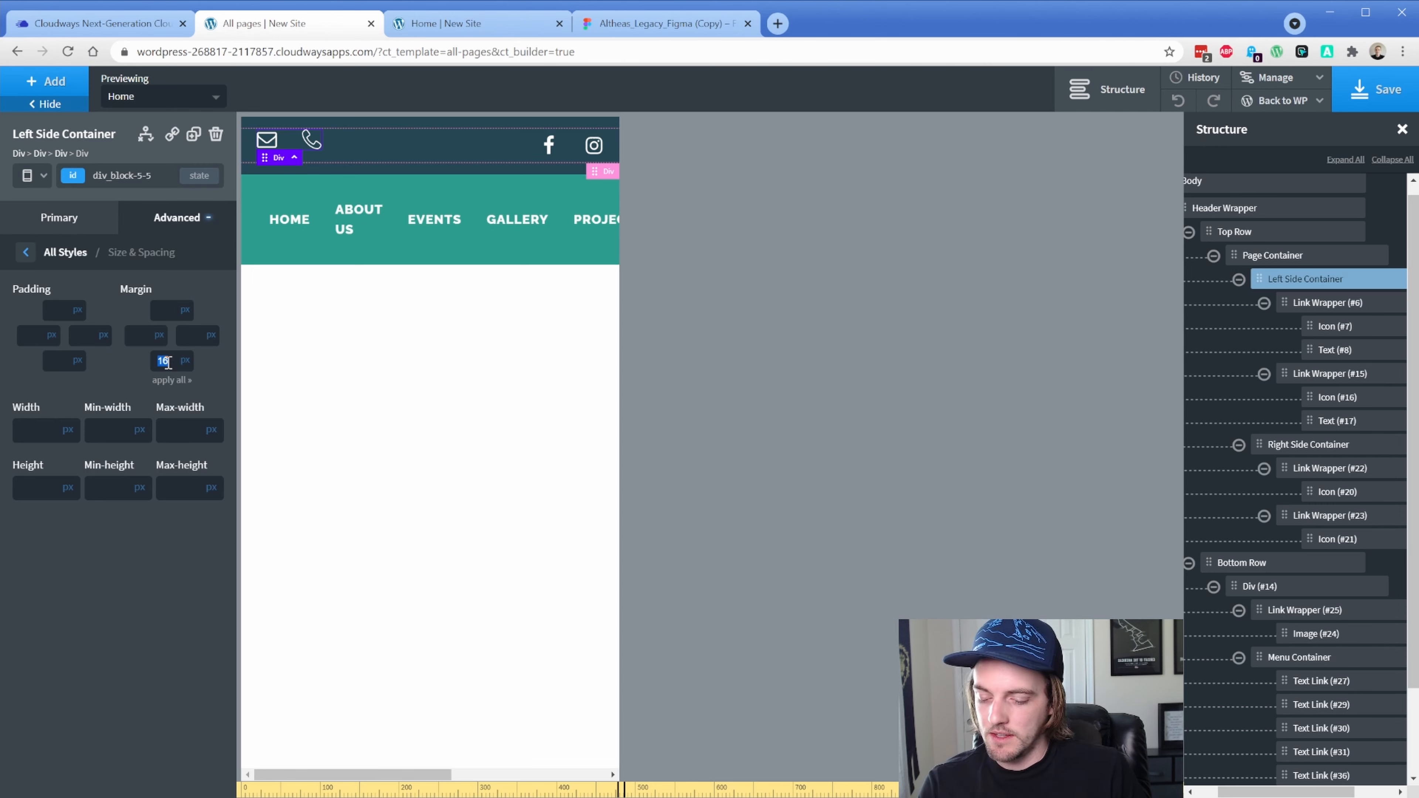
type("0")
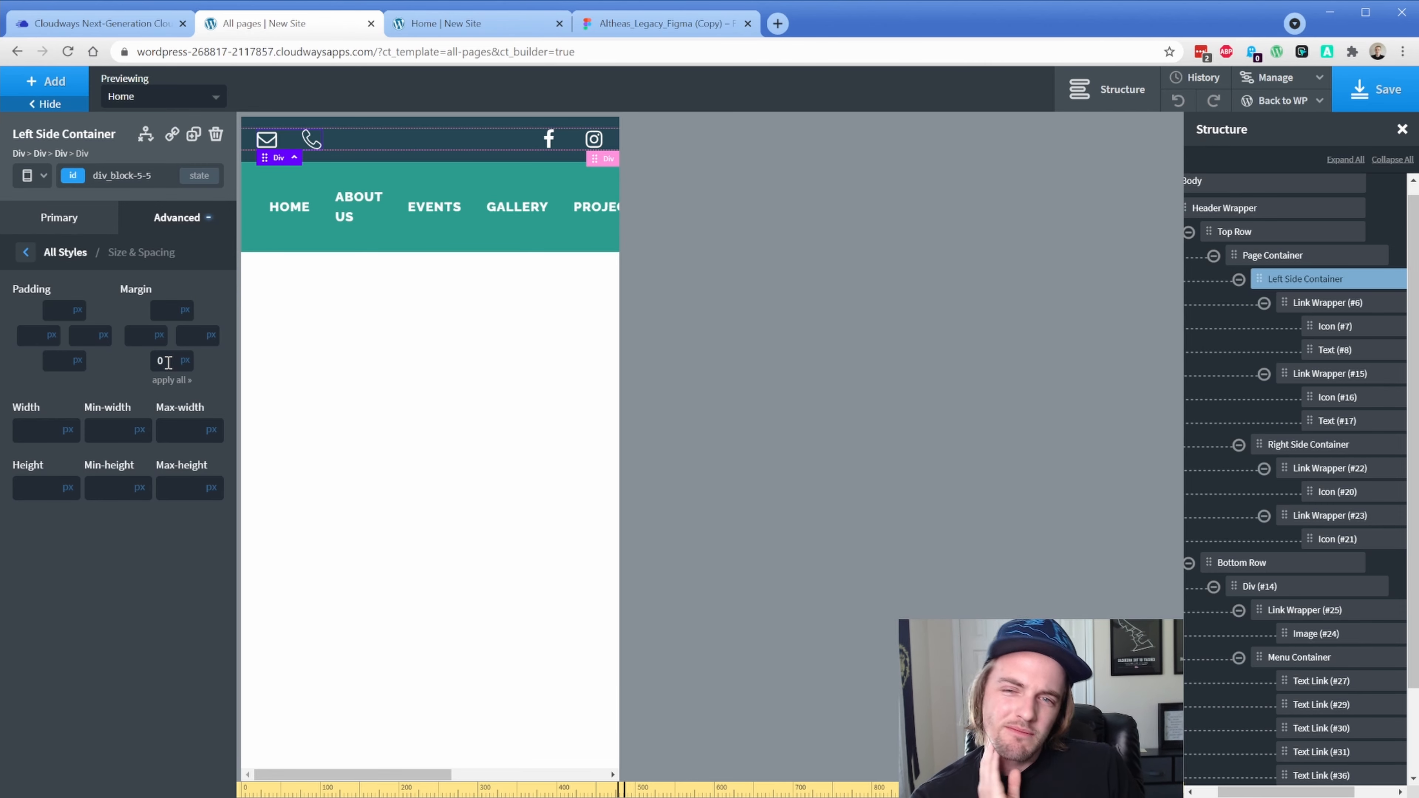
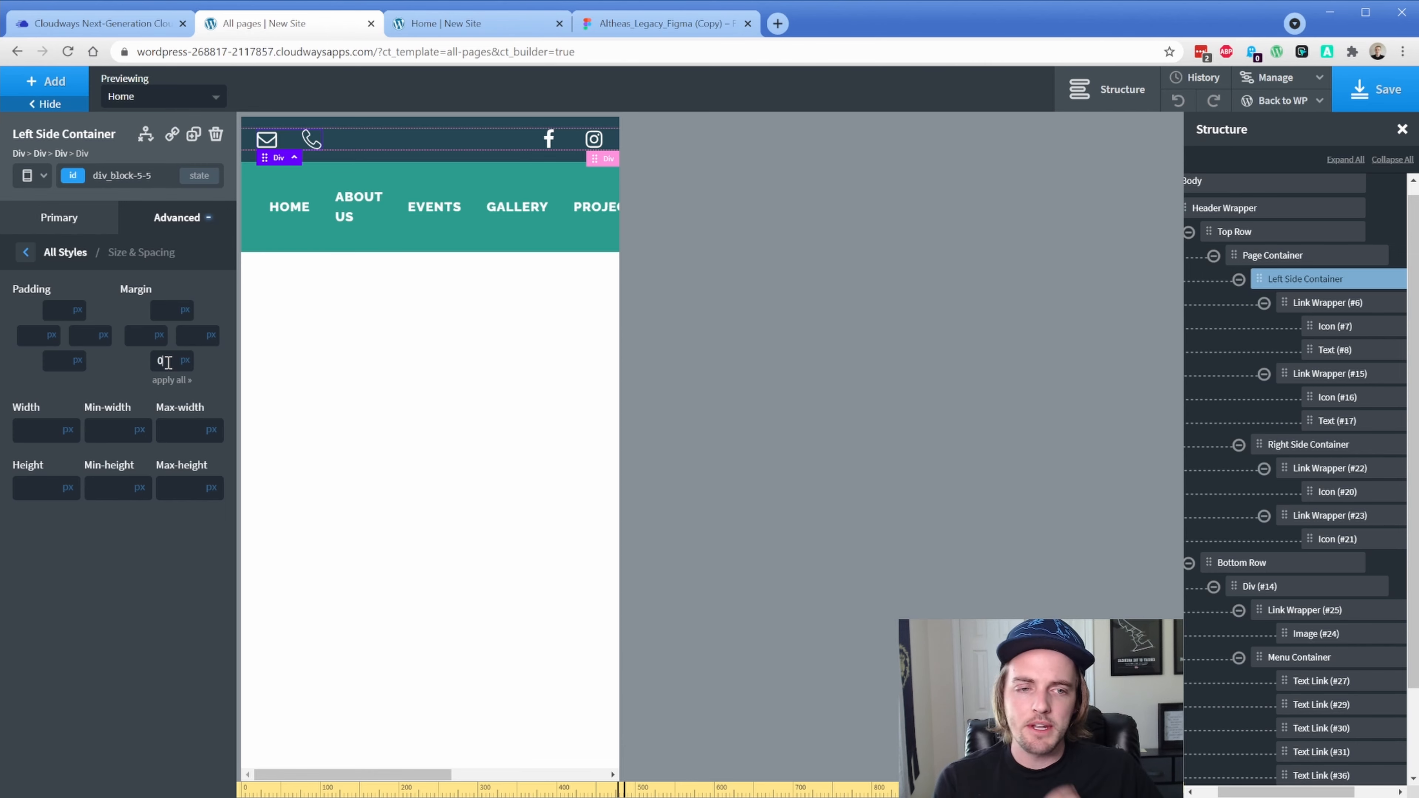
Hide the Right Side Container with the social icons at the phone breakpoint
left_click(1297, 447)
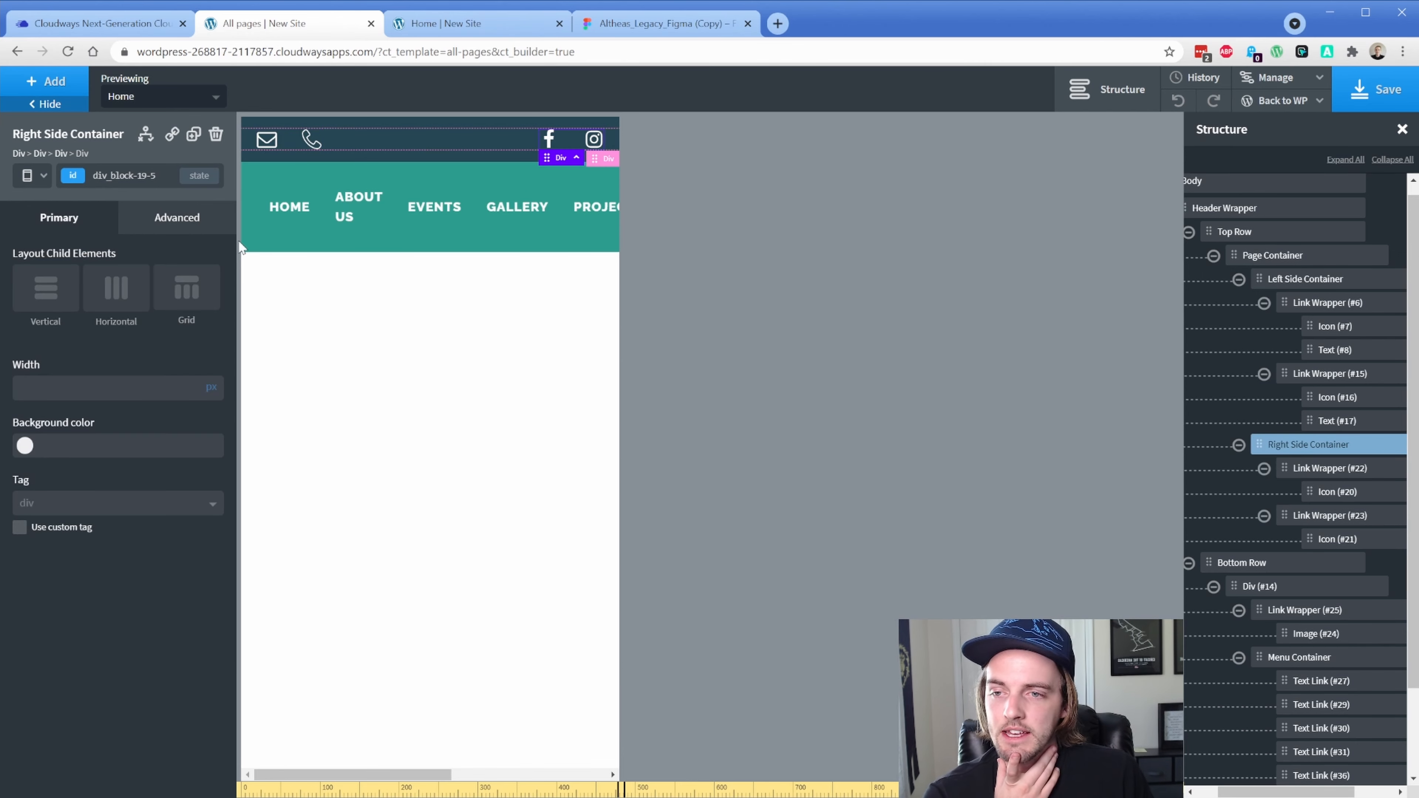
left_click(168, 226)
left_click(155, 346)
left_click(168, 346)
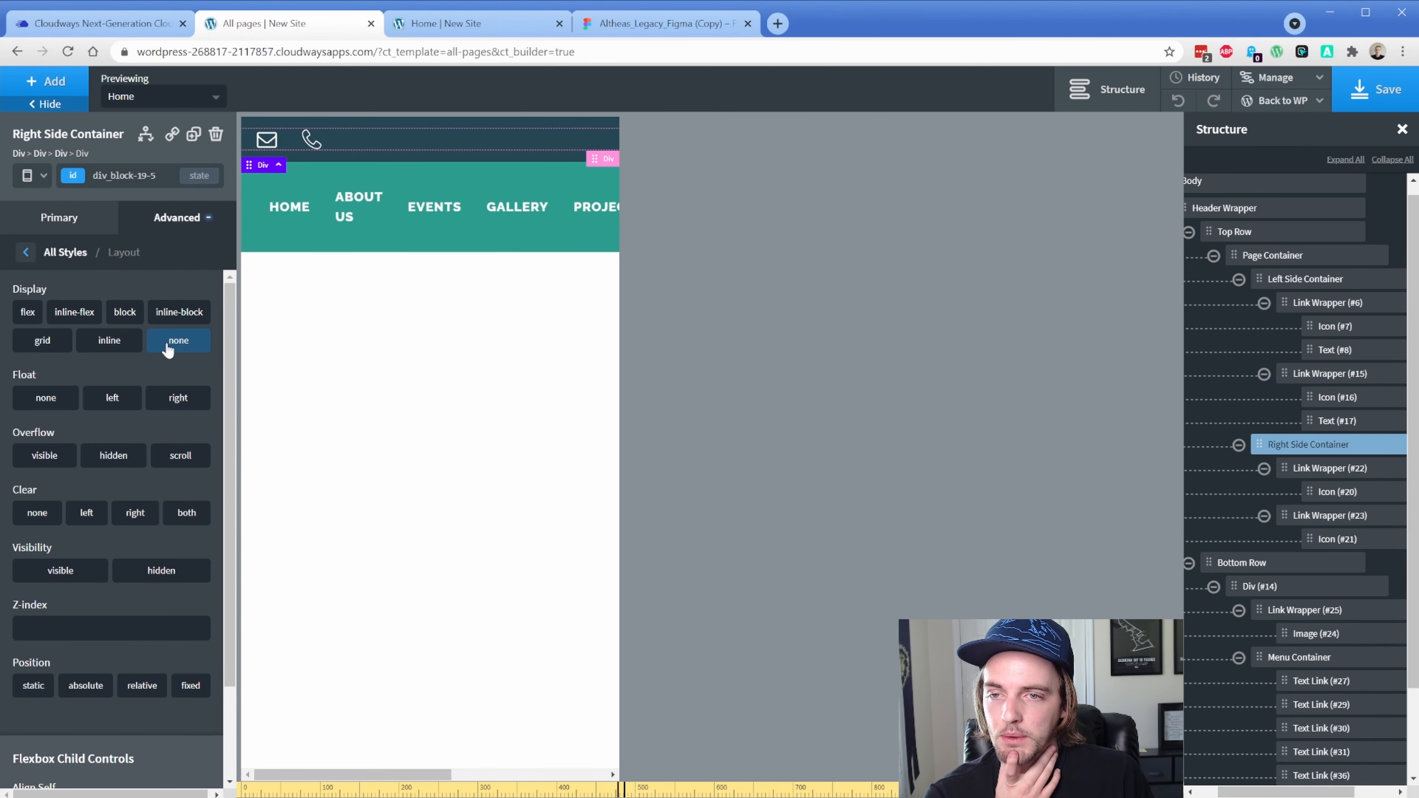
Give the Left Side Container an auto left margin to push email and phone icons right
left_click(1296, 286)
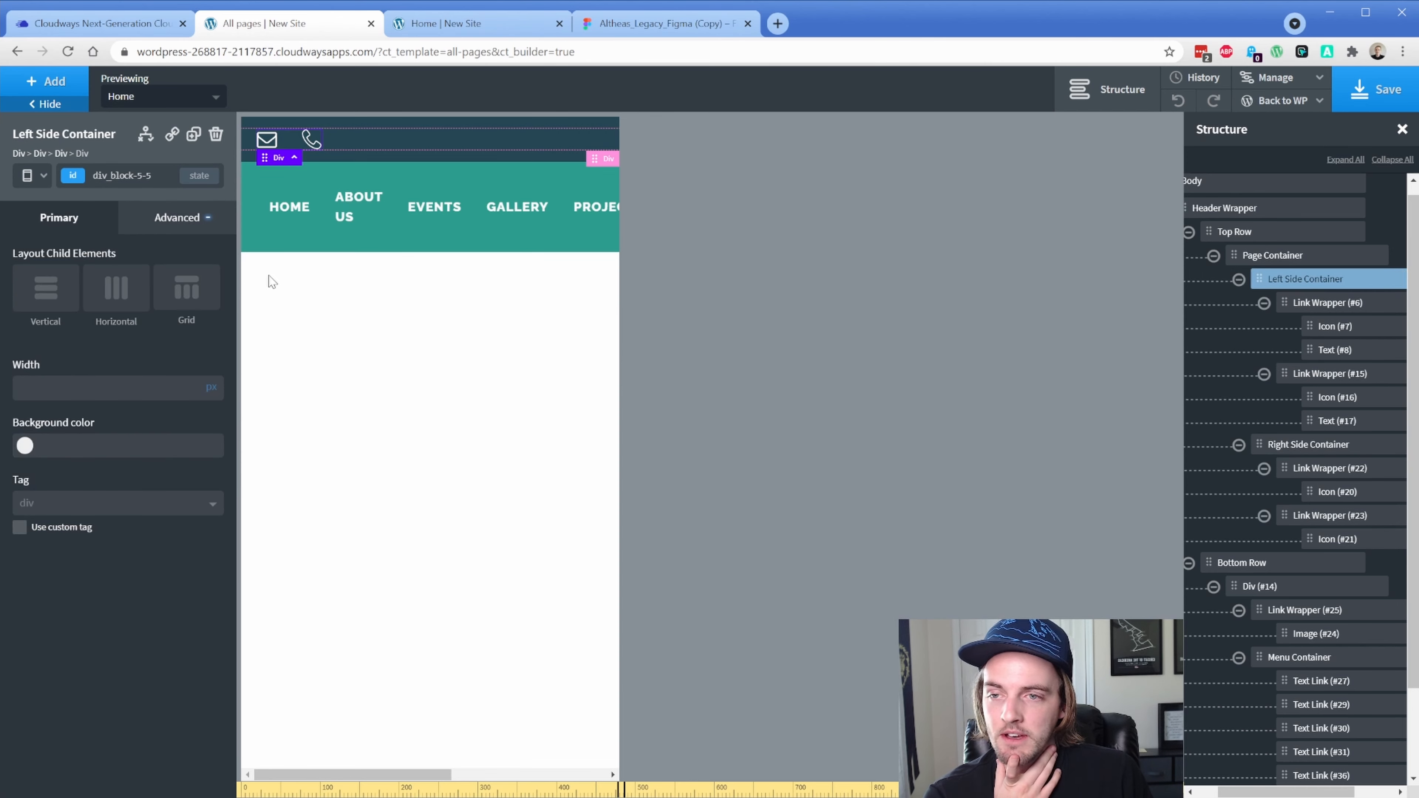
left_click(177, 219)
left_click(144, 307)
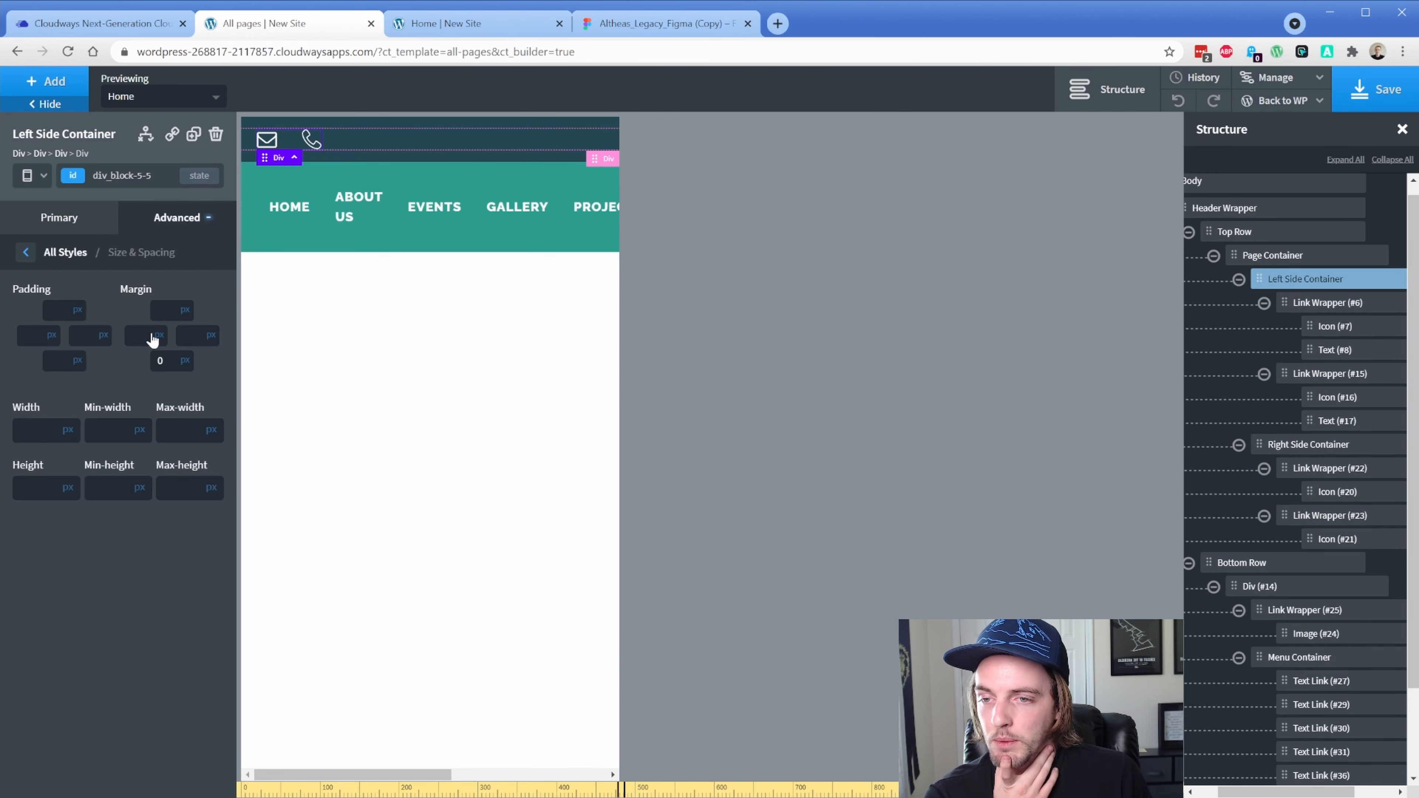
left_click(149, 335)
left_click(162, 364)
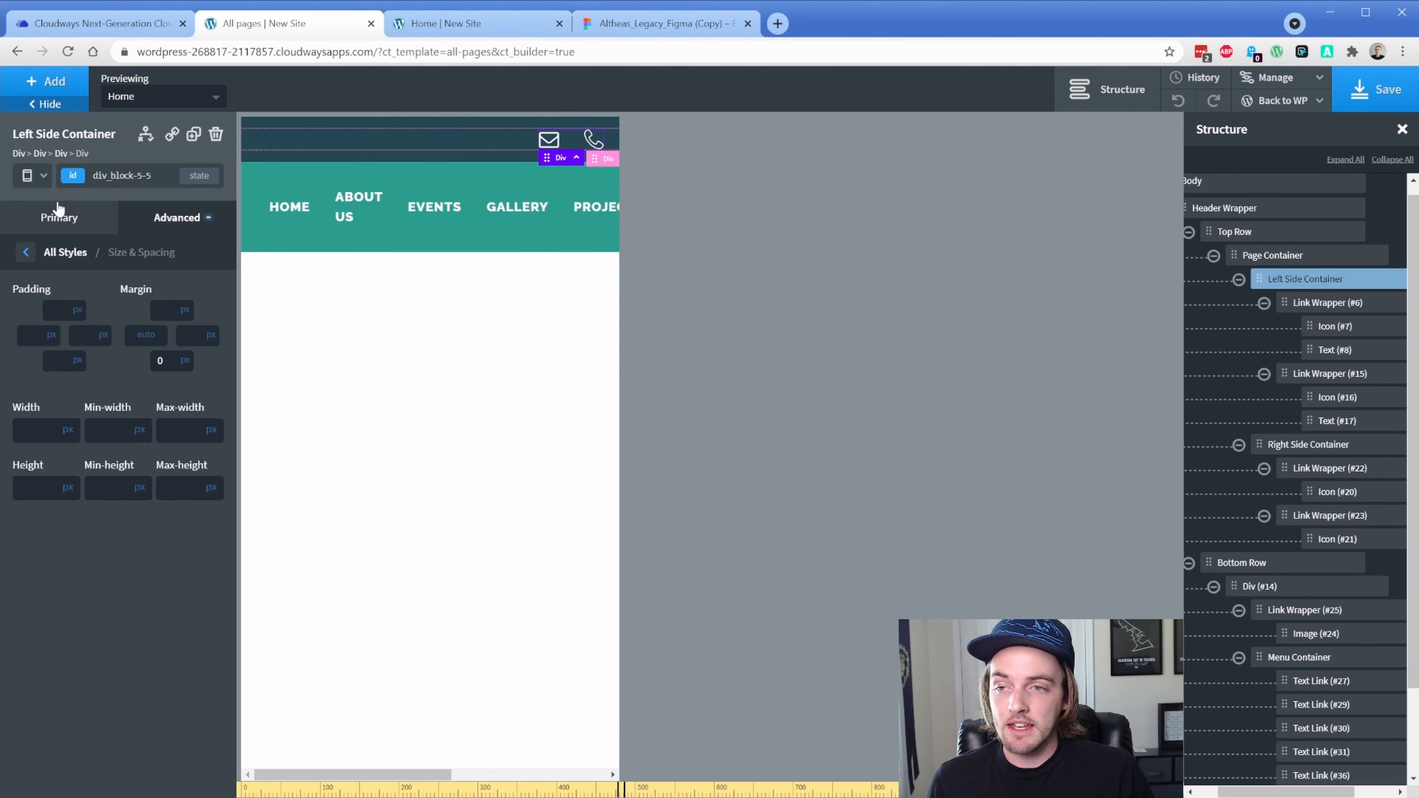
left_click(28, 176)
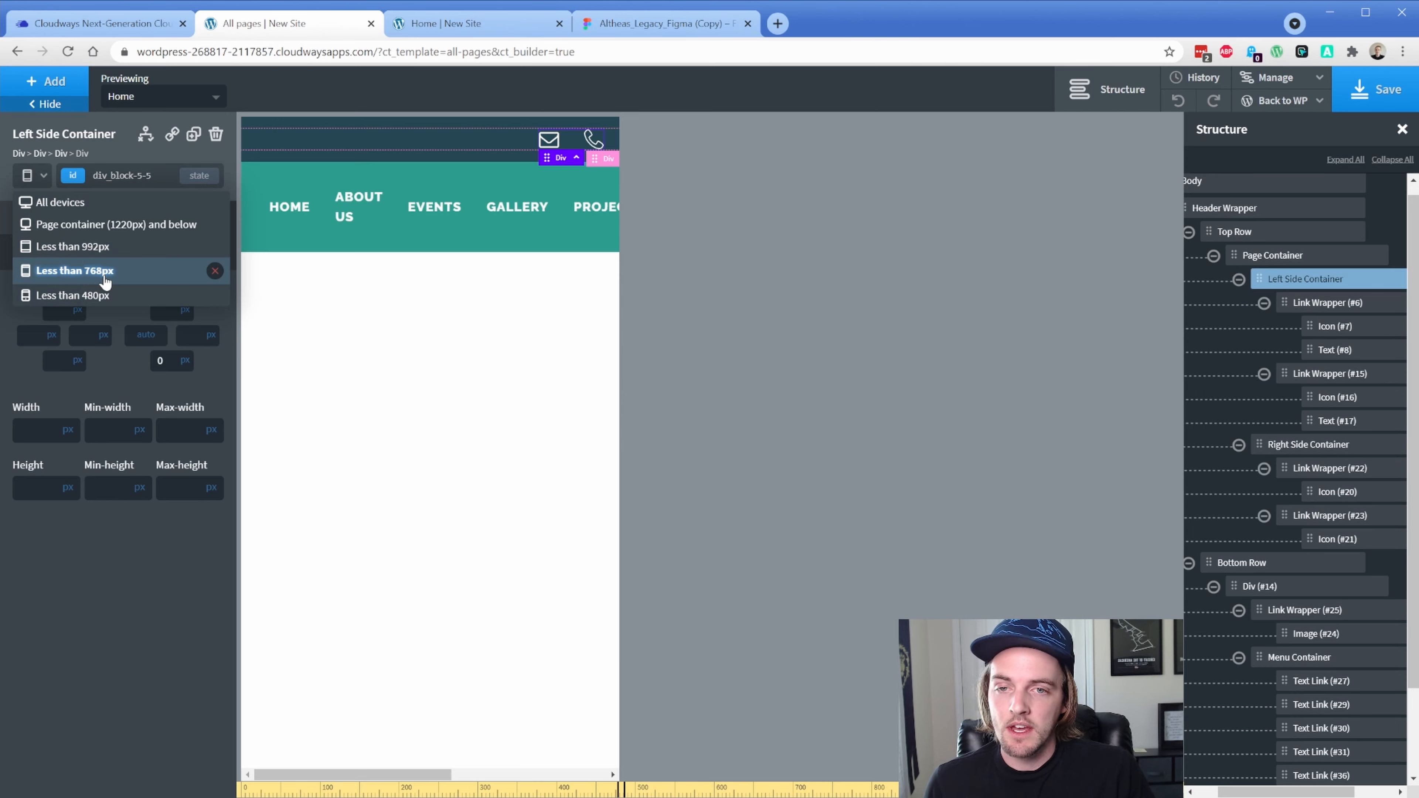
Save, then preview the live Home page in DevTools iPhone emulation at 150% zoom
left_click(1344, 93)
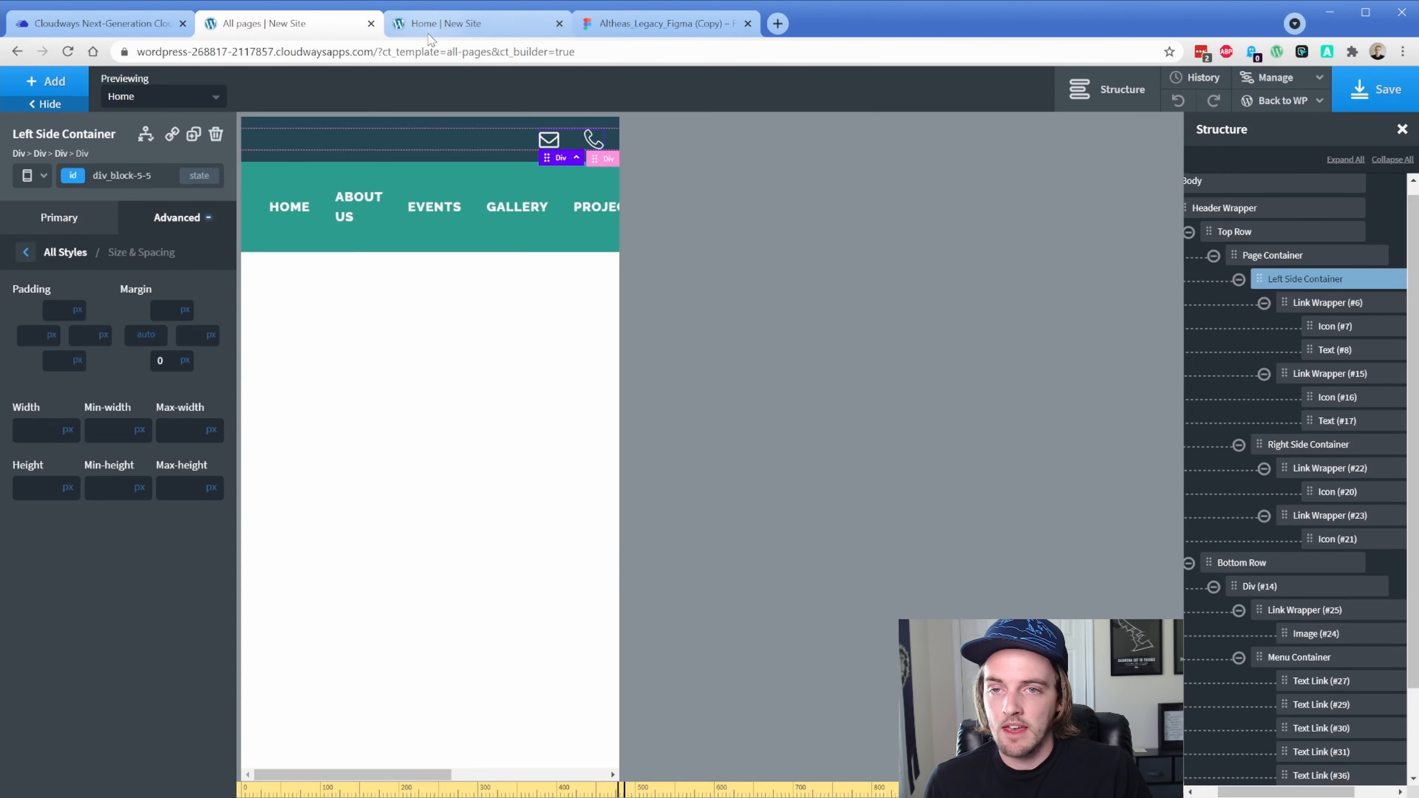
left_click(430, 28)
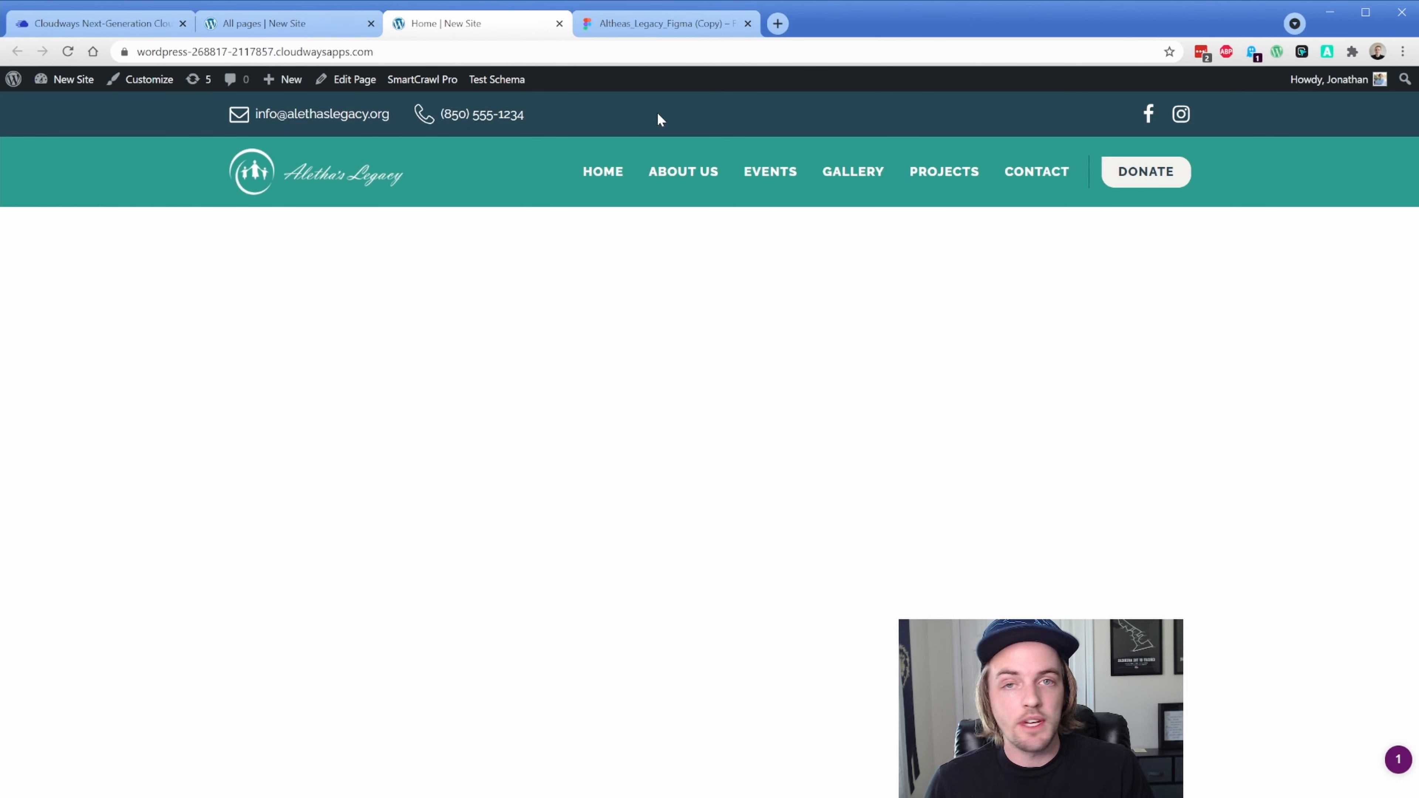
key("ctrl+shift+i")
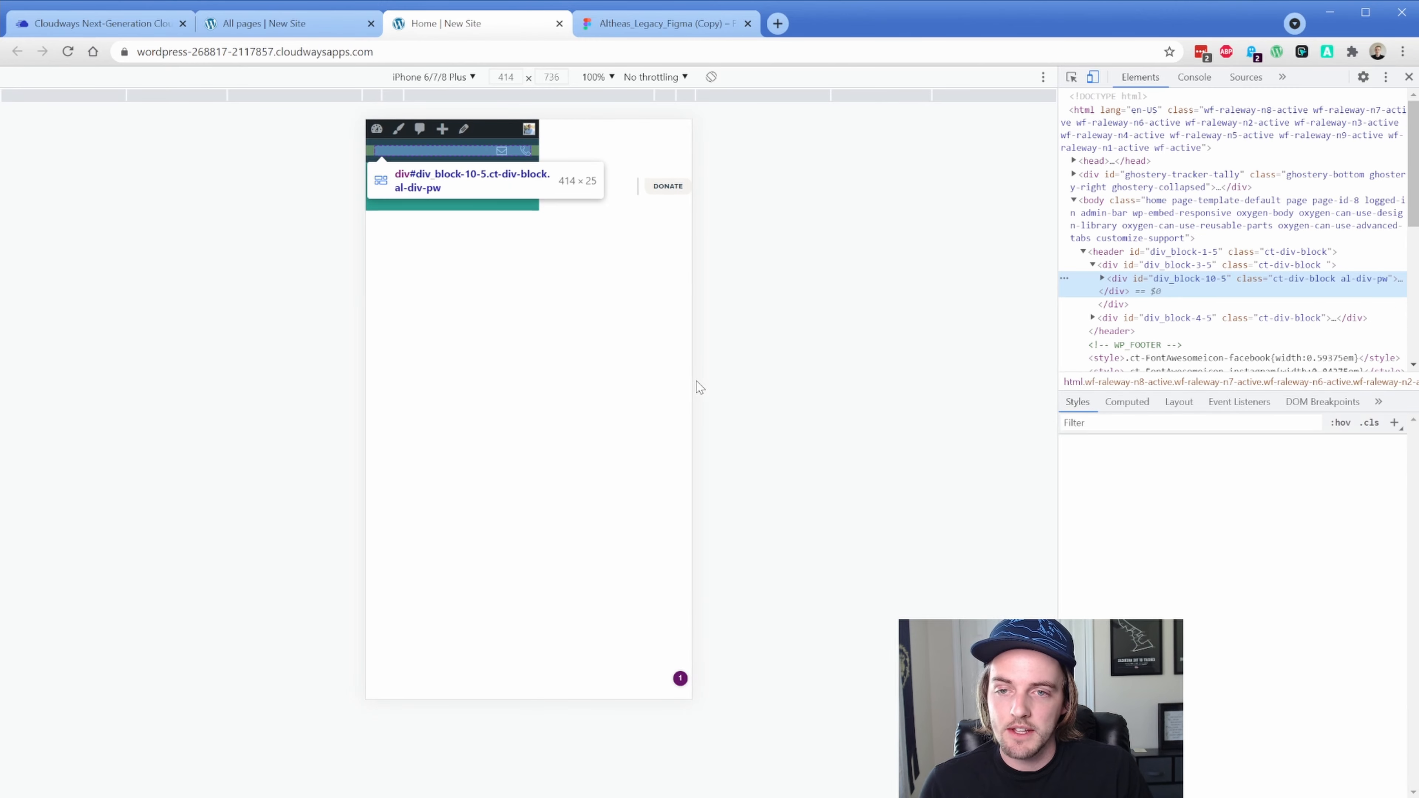
left_click(547, 179)
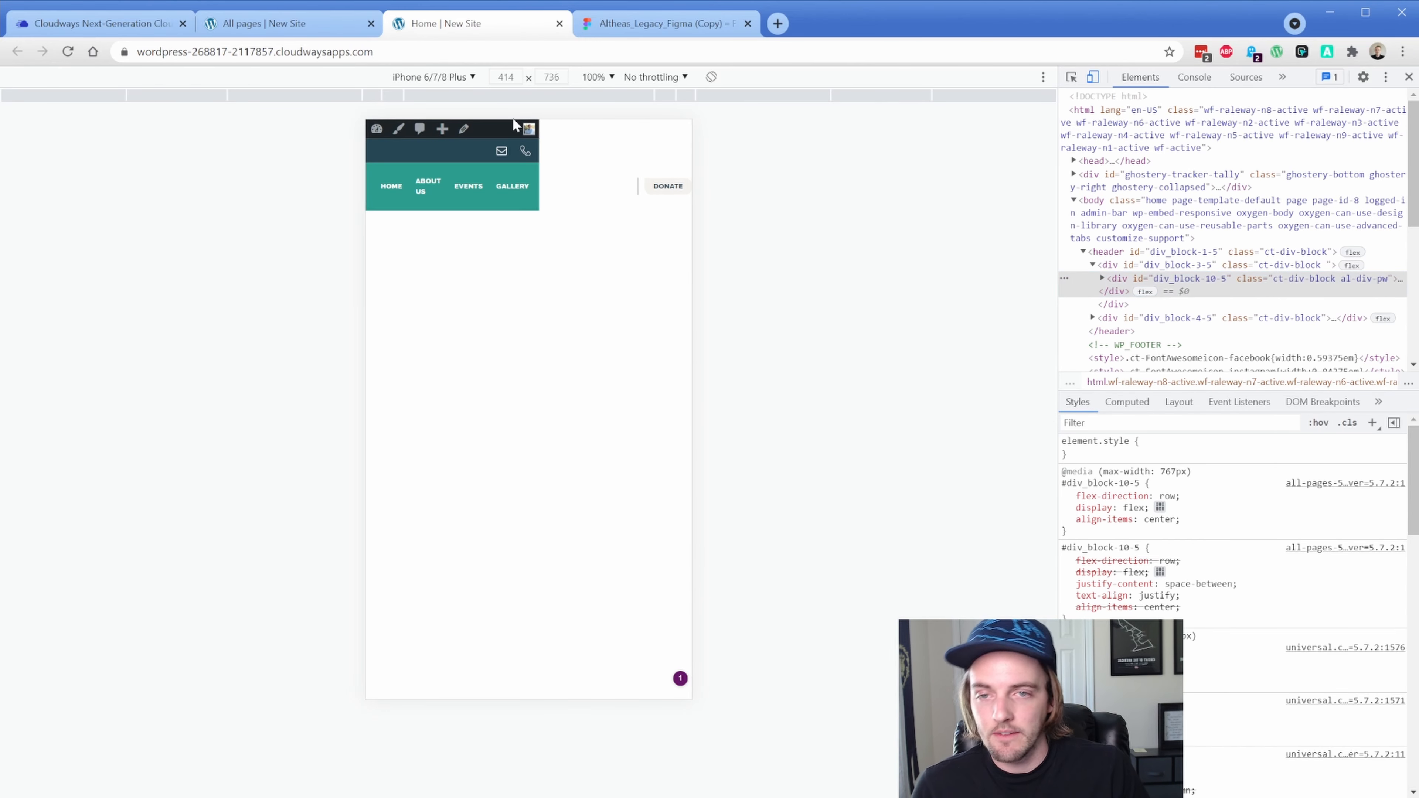
left_click(604, 77)
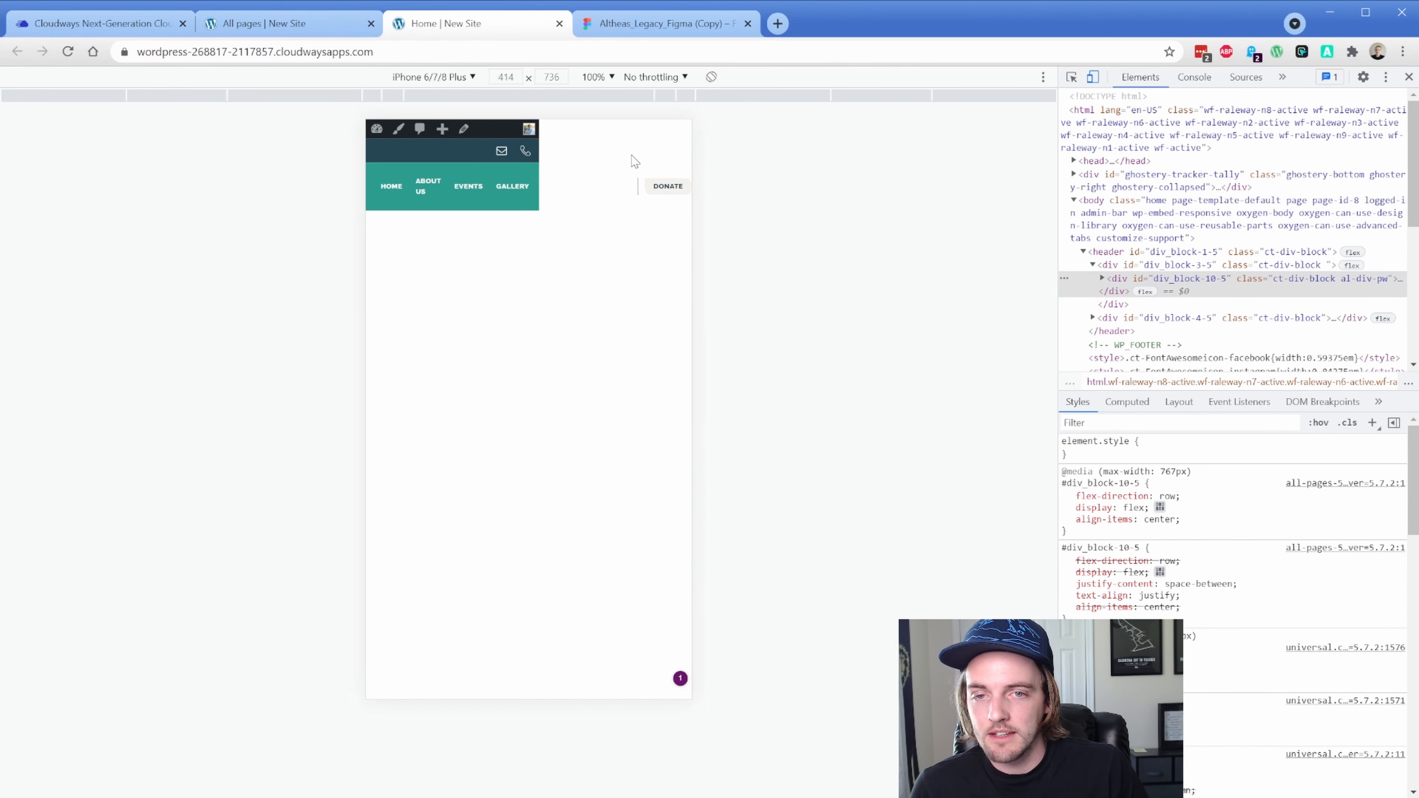
left_click(632, 154)
left_click(598, 77)
left_click(631, 167)
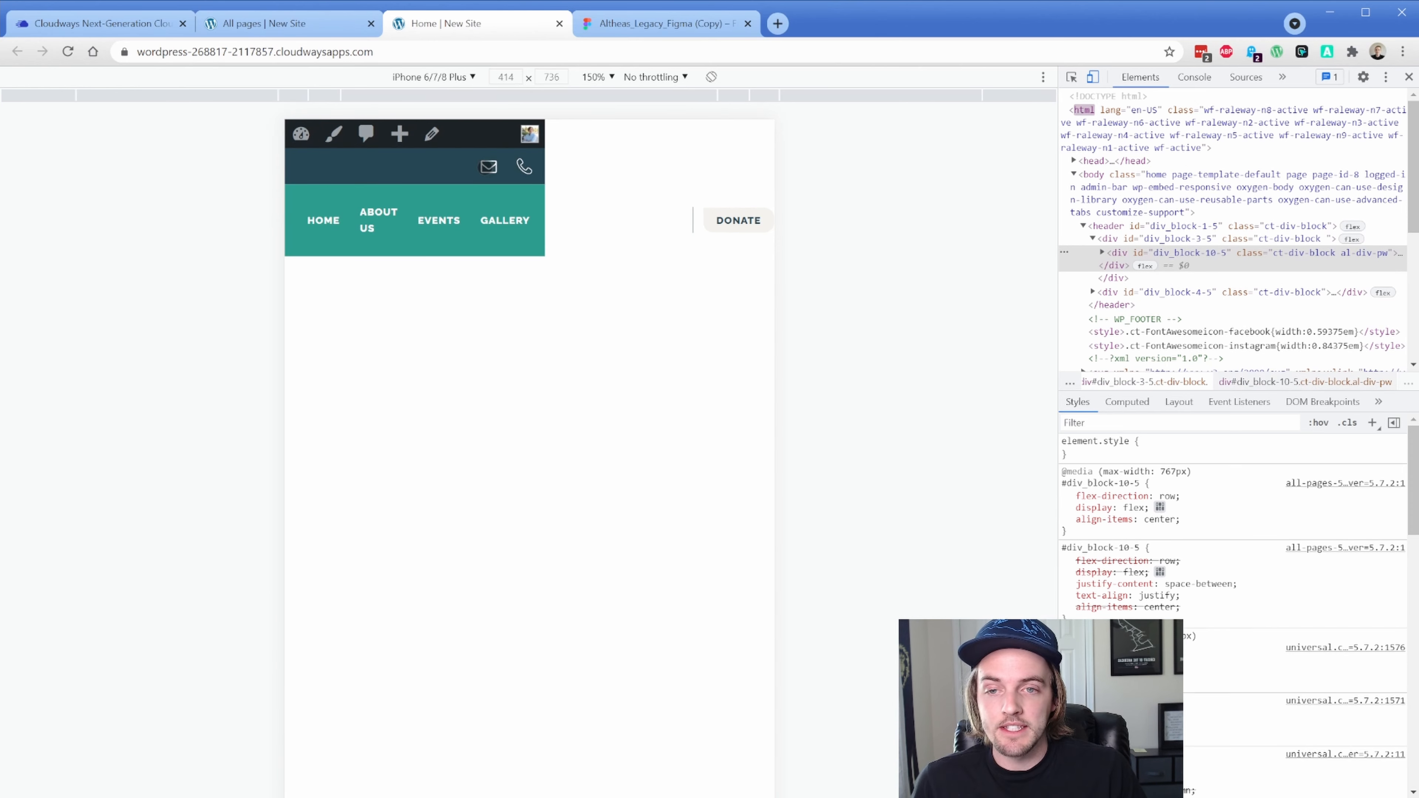
Test the header's email and phone links, then return to the builder tab
left_click(488, 166)
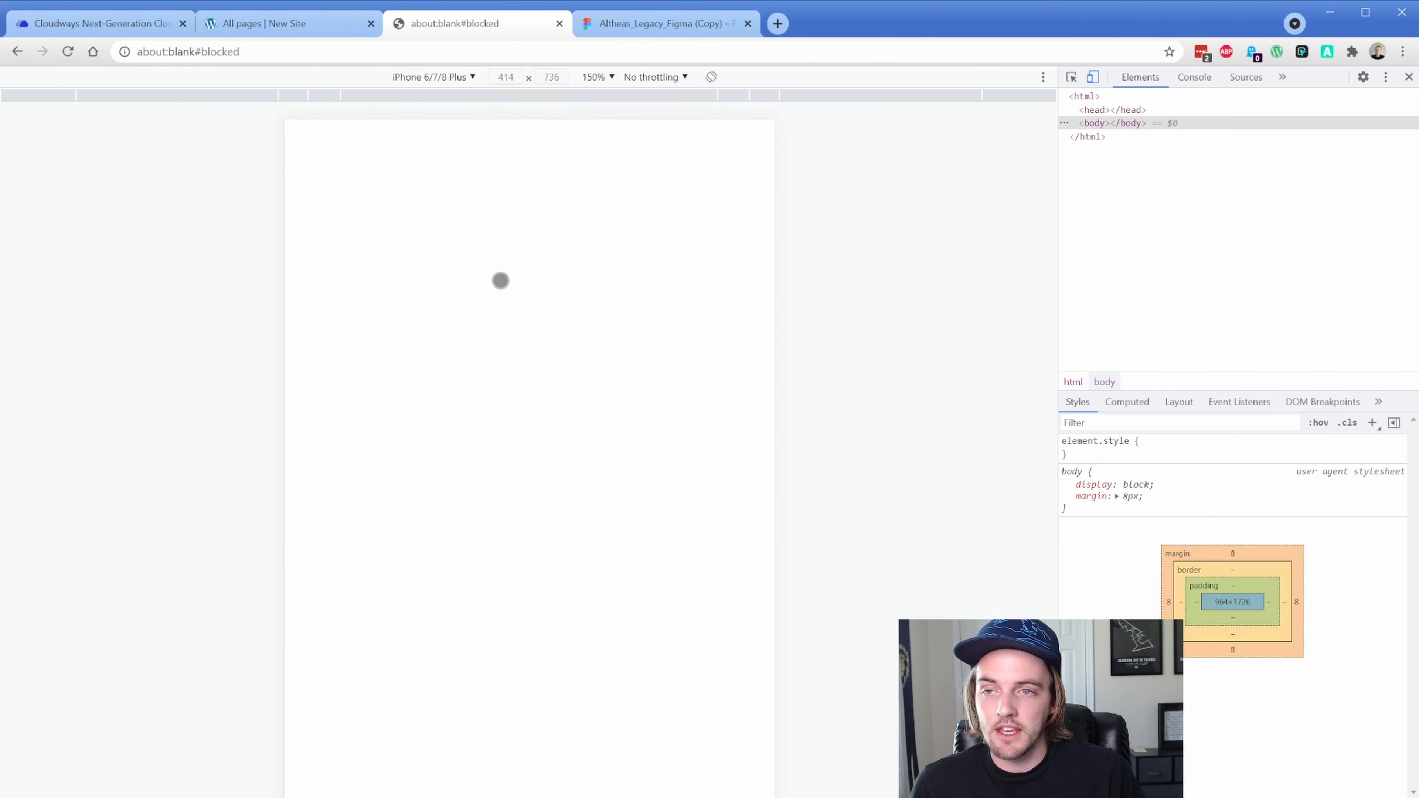
left_click(18, 53)
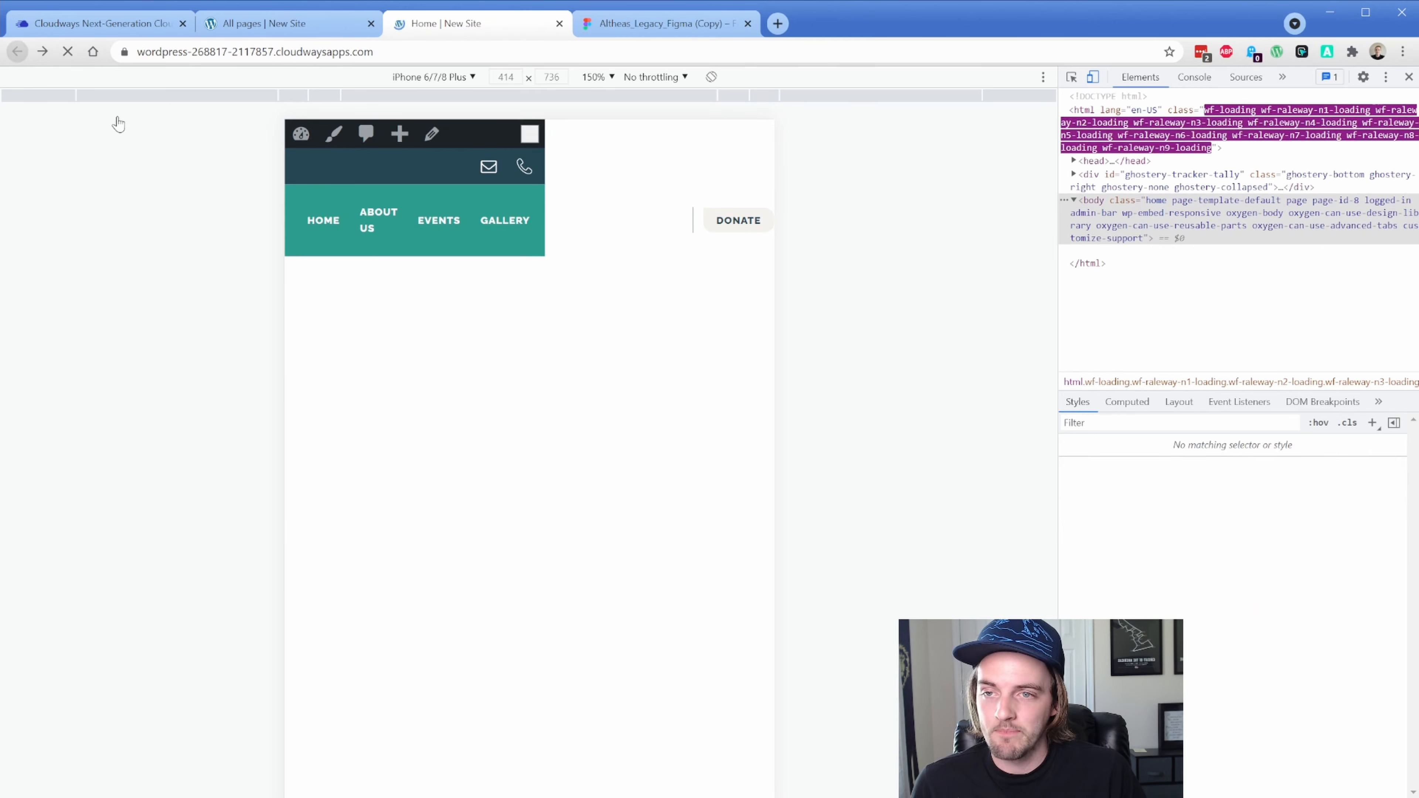
left_click(527, 172)
left_click(17, 51)
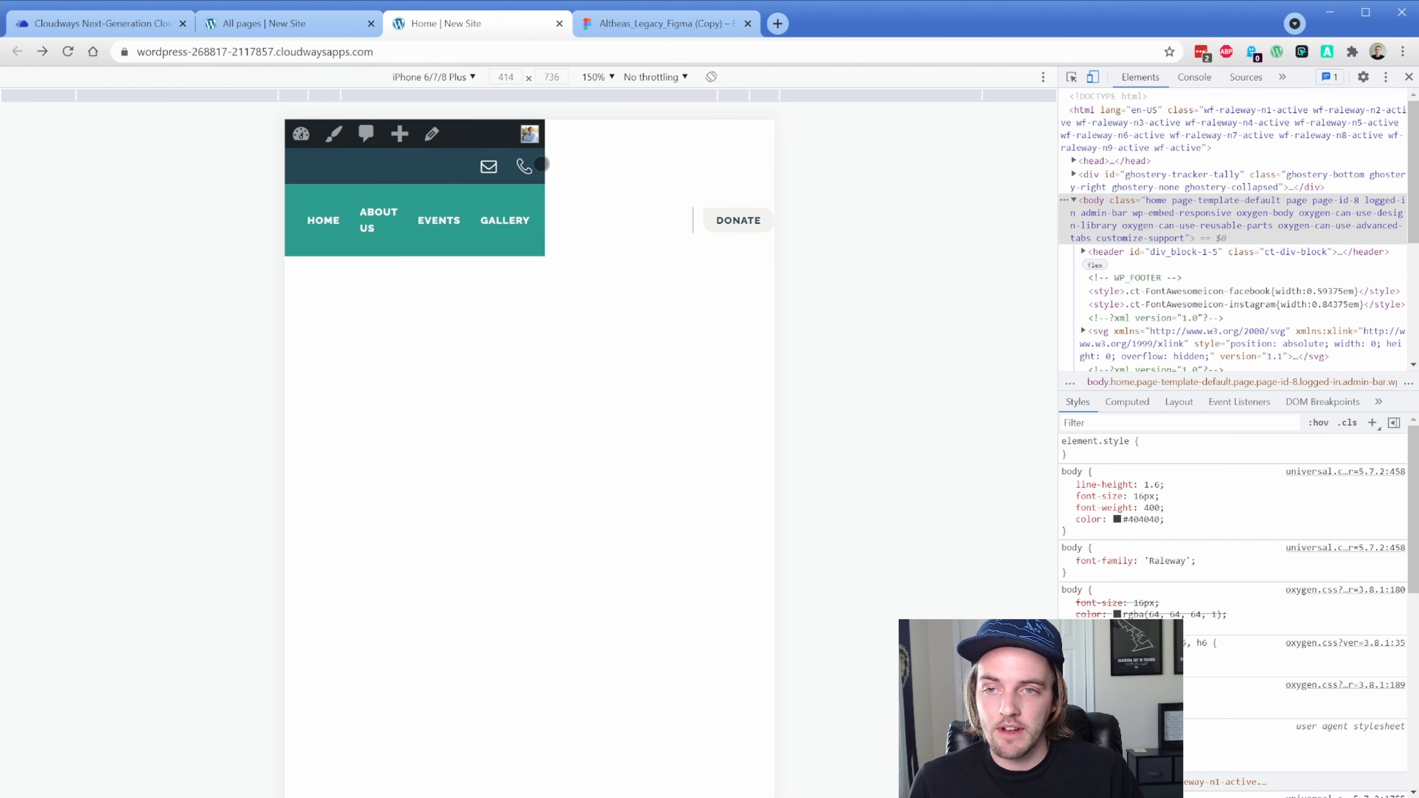
left_click(288, 35)
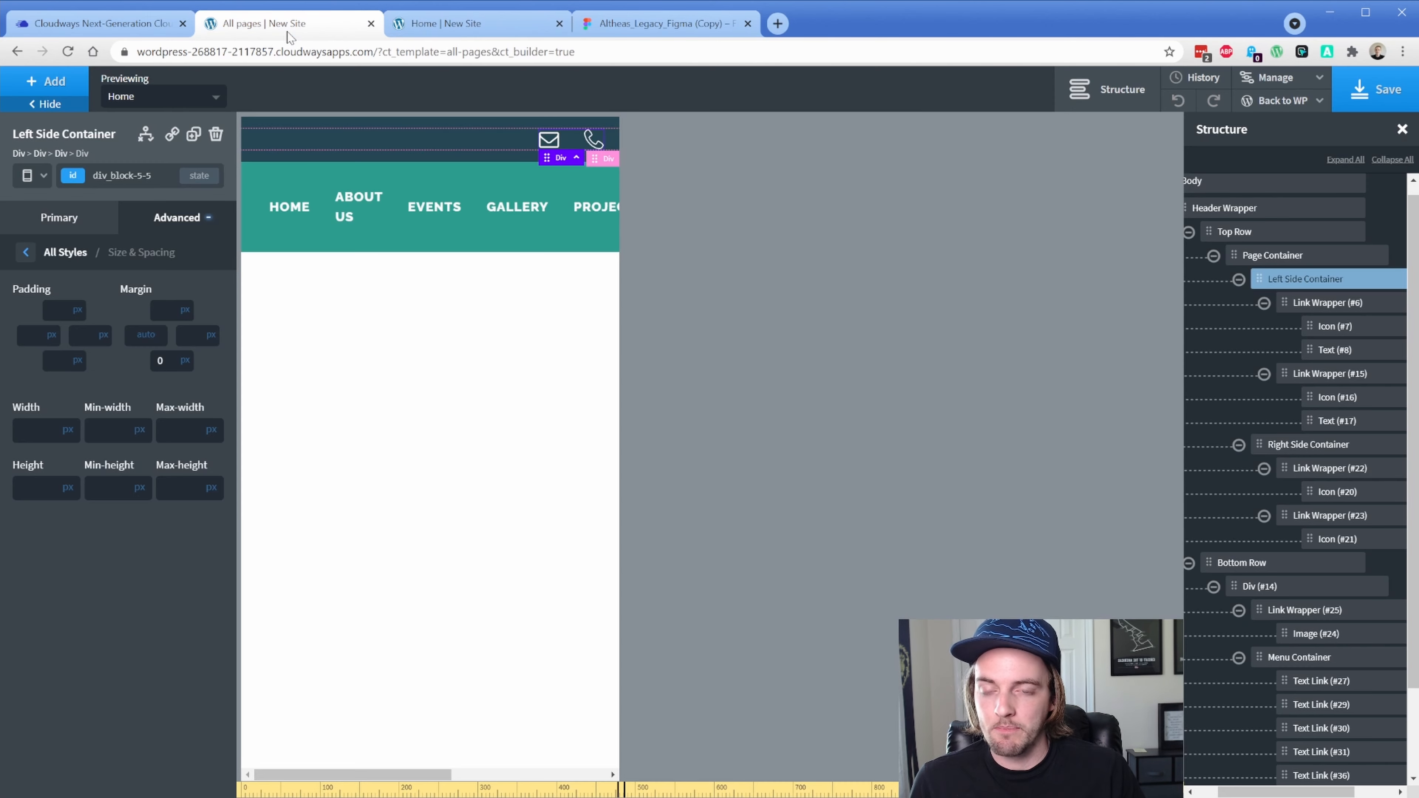
Switch editing back to All devices and save the template
left_click(39, 178)
left_click(55, 205)
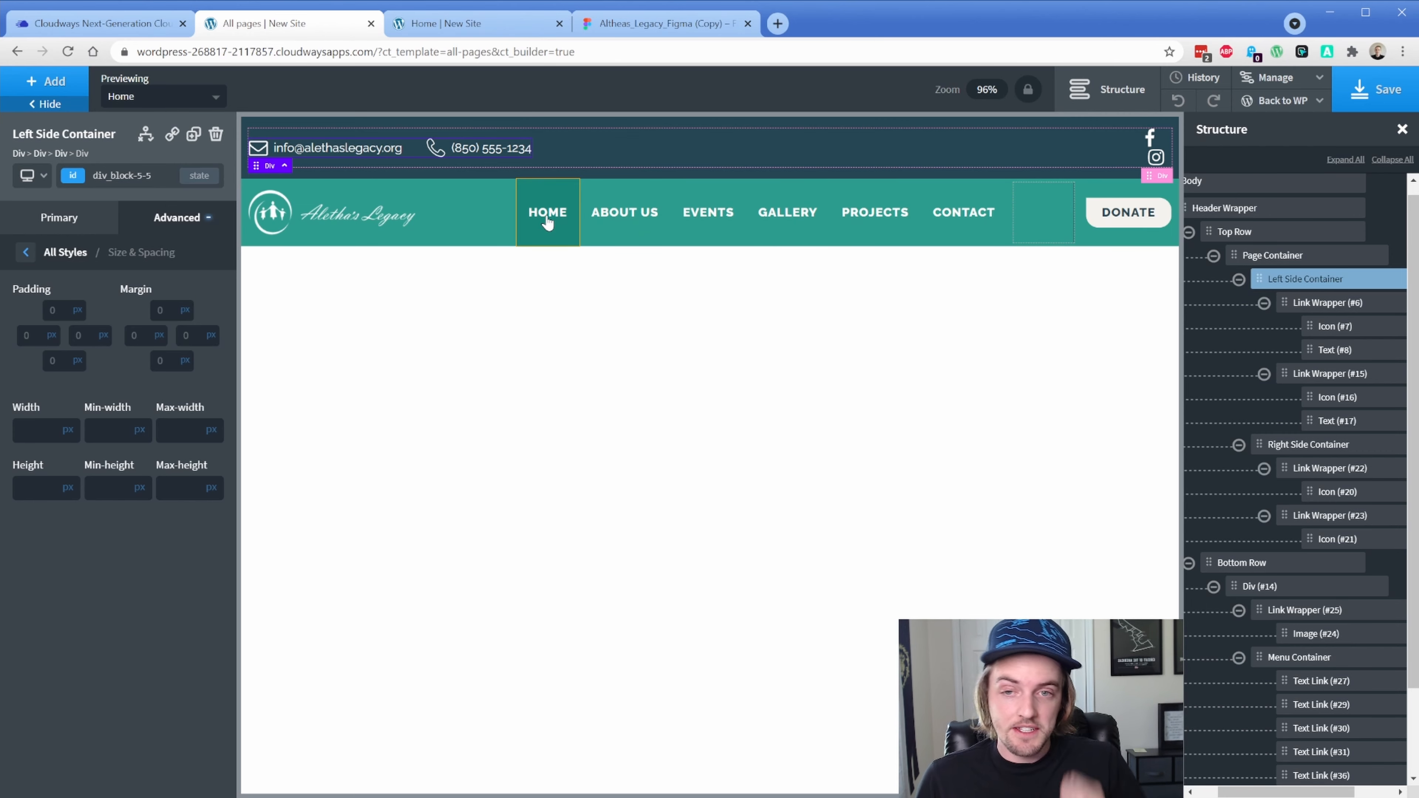
left_click(1390, 92)
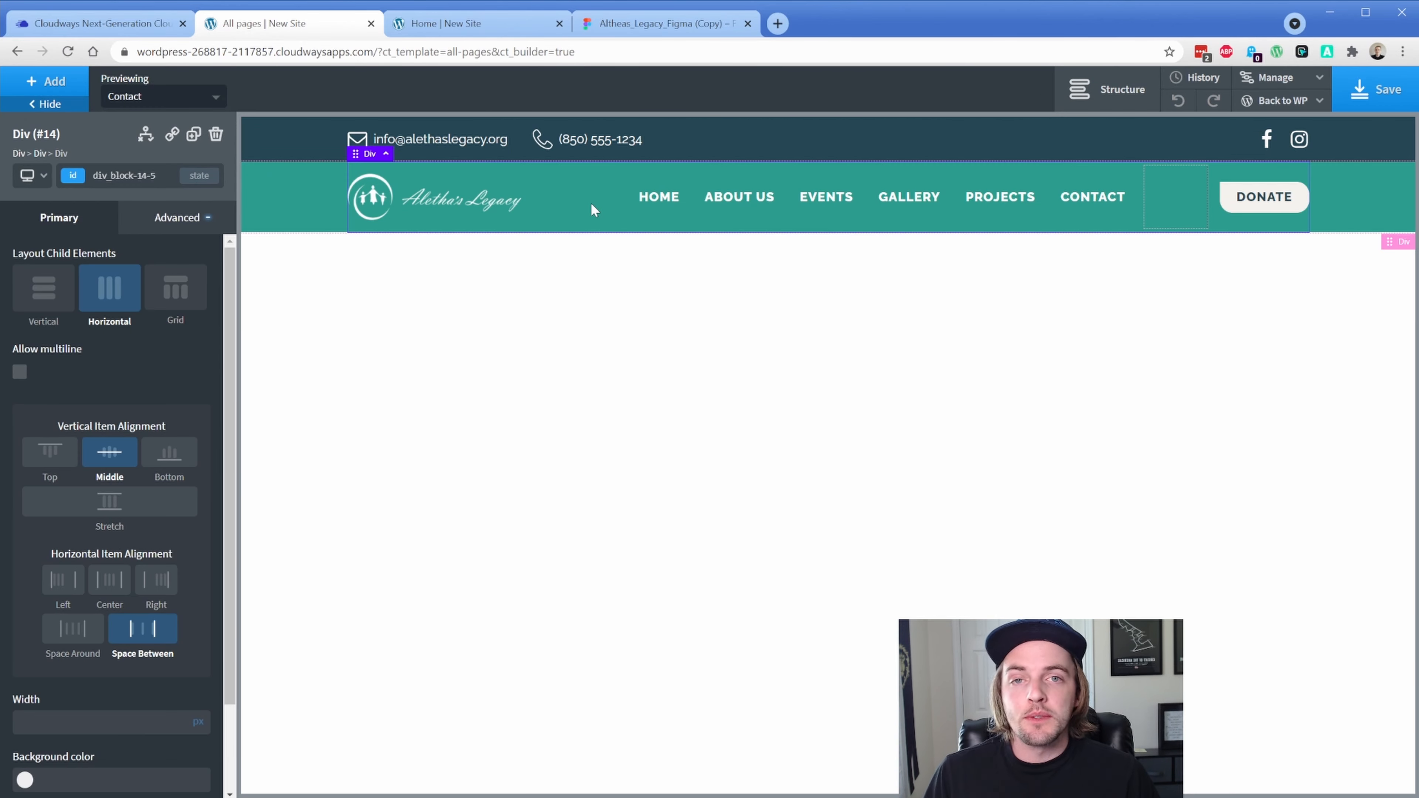
Insert a Modal element by searching 'modal' in the Add panel
left_click(77, 87)
type("modal")
key("Return")
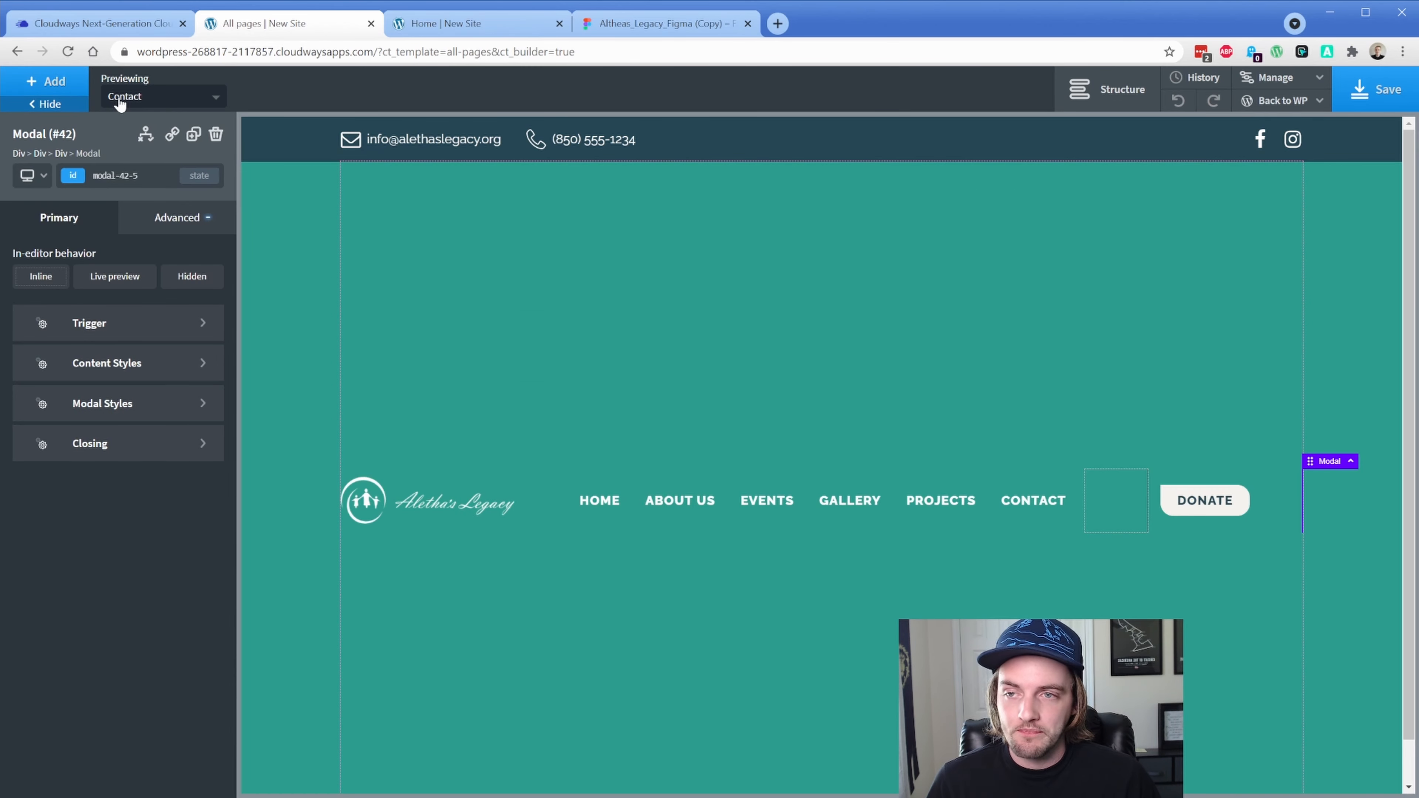
Move Modal (#42) into the Header Wrapper below Bottom Row and set it to Live preview
left_click(1080, 106)
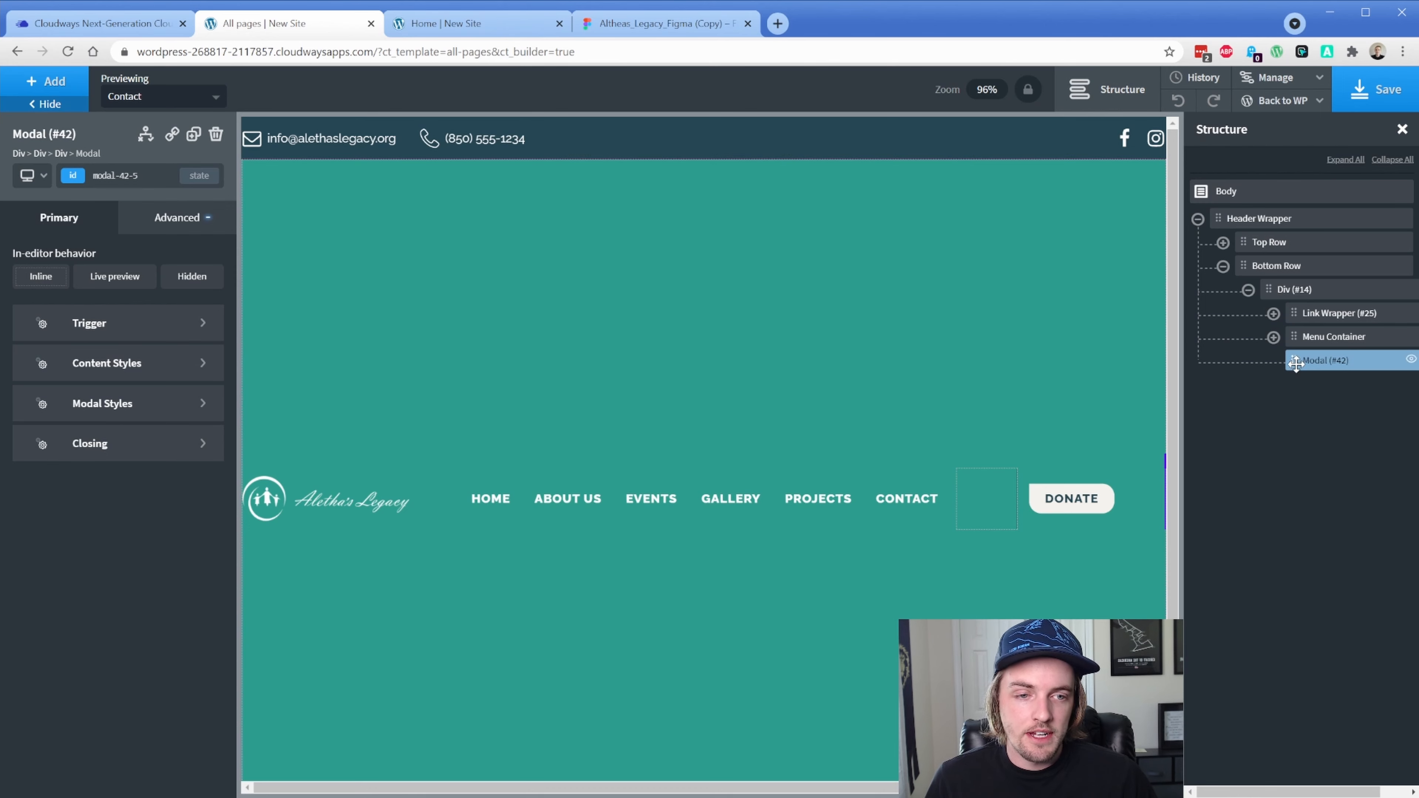
left_click_drag(1295, 364, 1199, 222)
left_click(1198, 243)
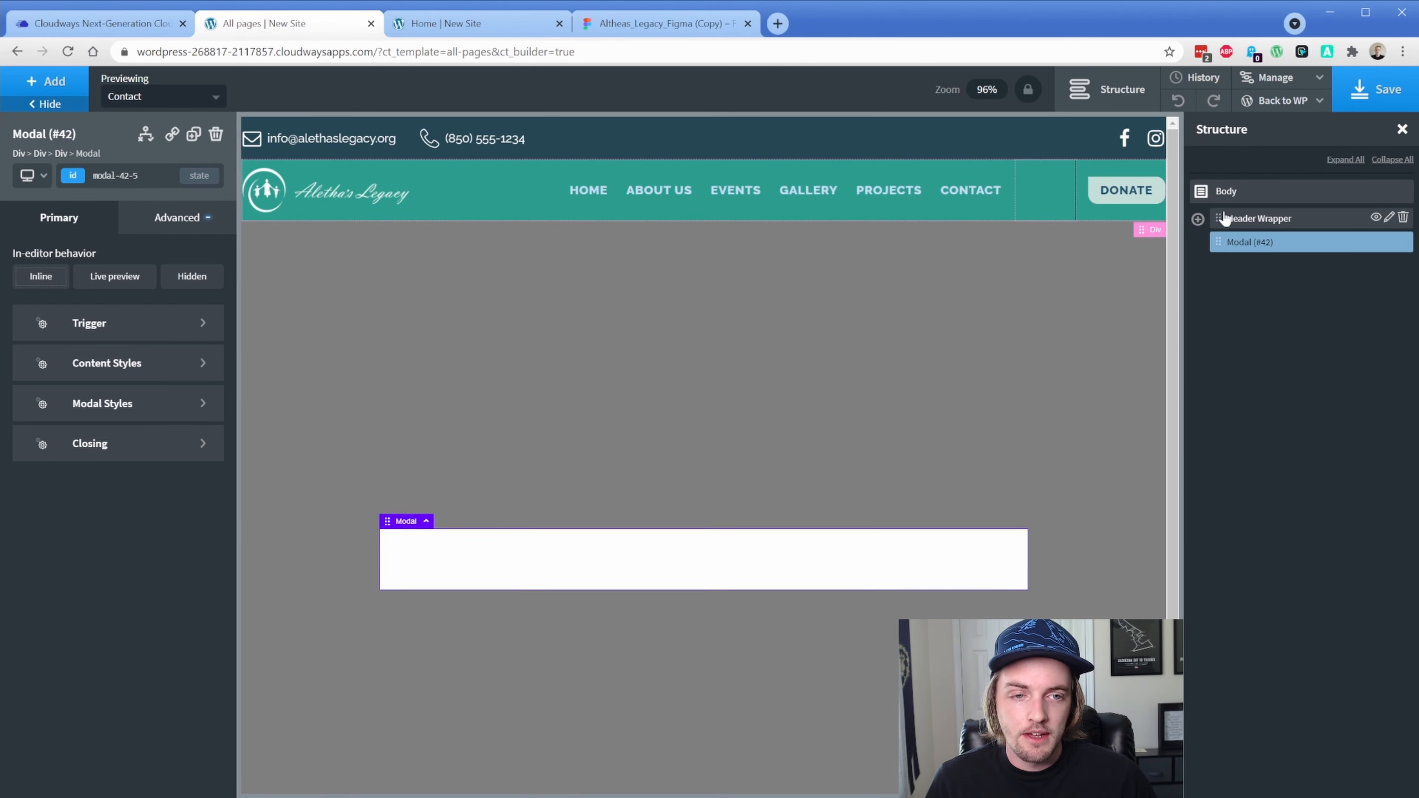
left_click(1199, 220)
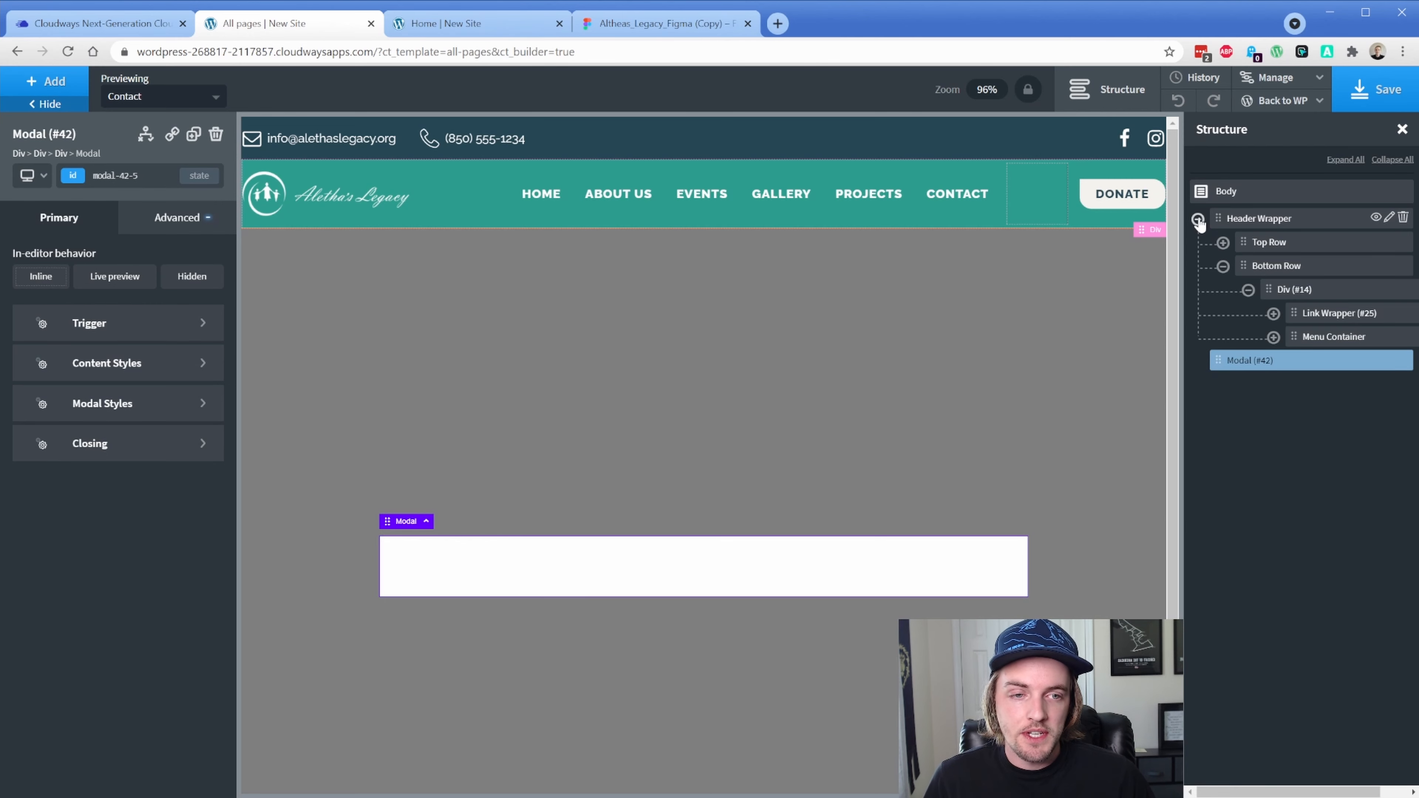
left_click(1223, 267)
left_click_drag(1220, 292, 1259, 269)
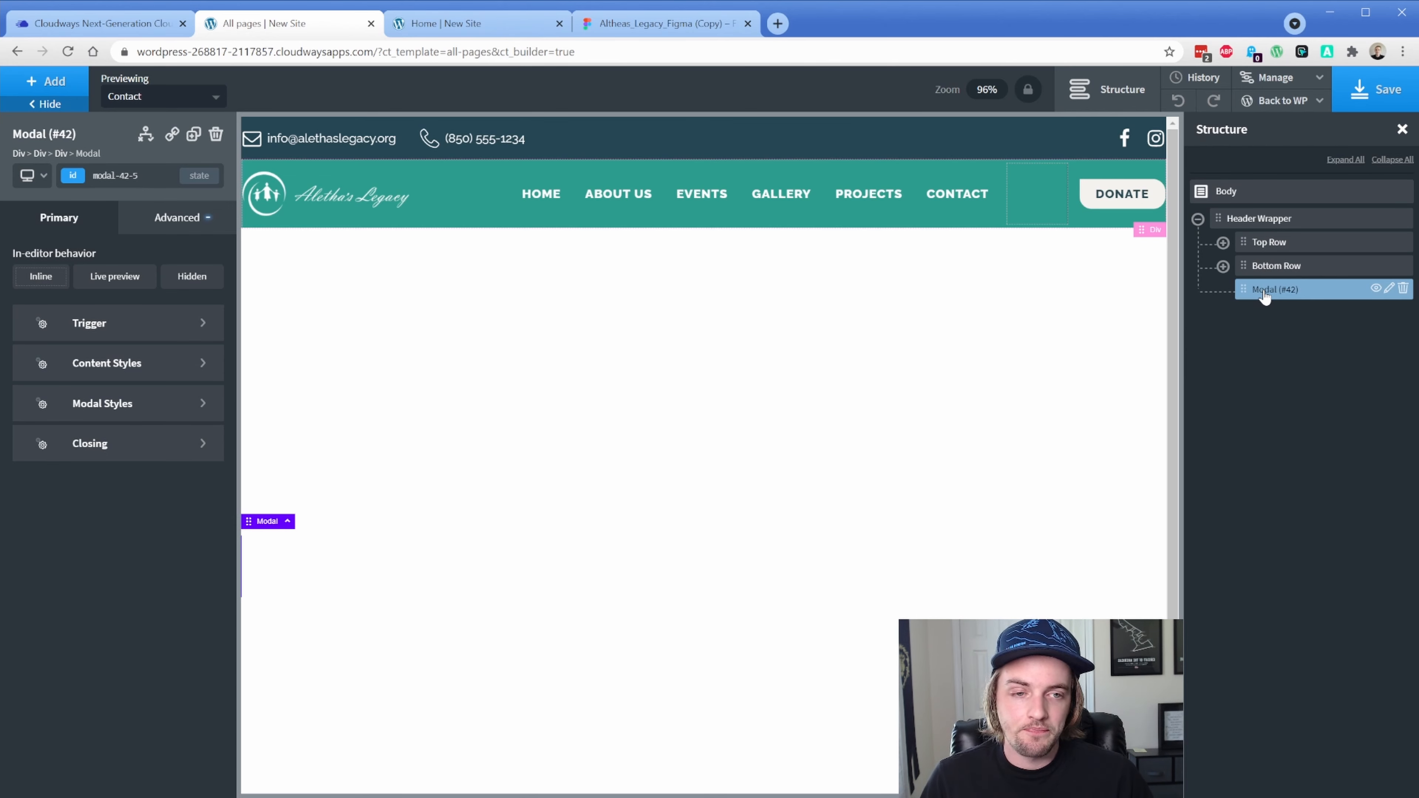
left_click(129, 285)
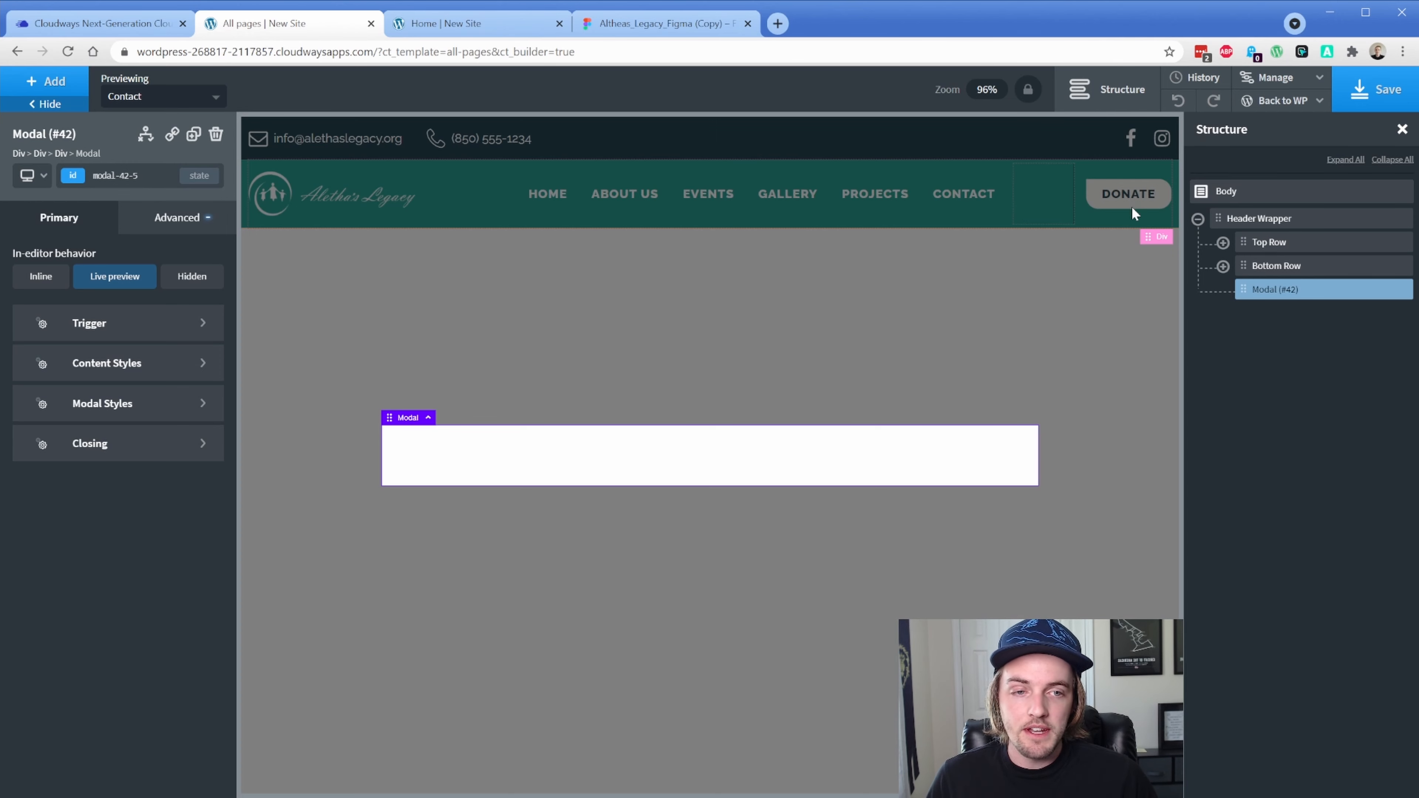
left_click(1222, 266)
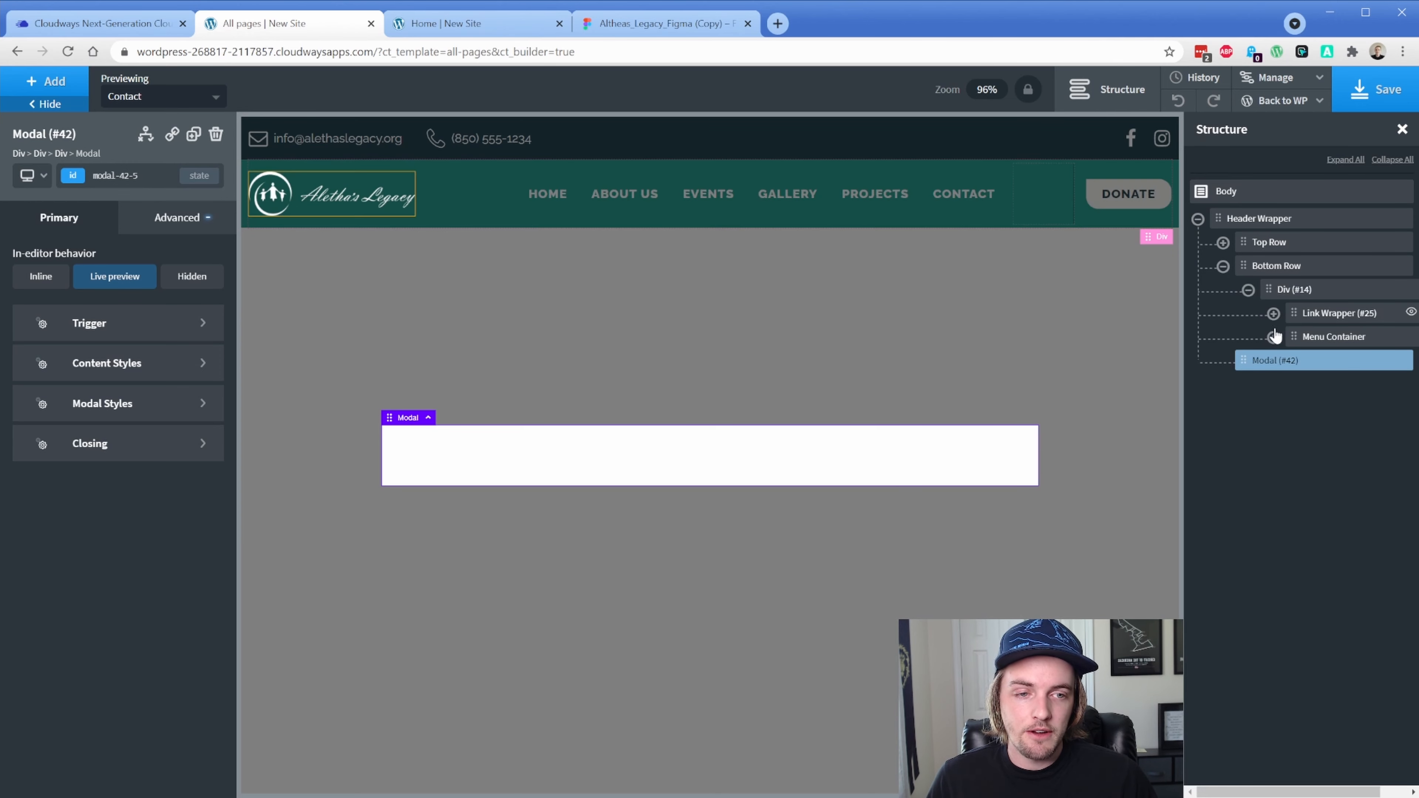
Duplicate the HOME nav link and drop the copy below the modal
left_click(1274, 337)
left_click(1335, 364)
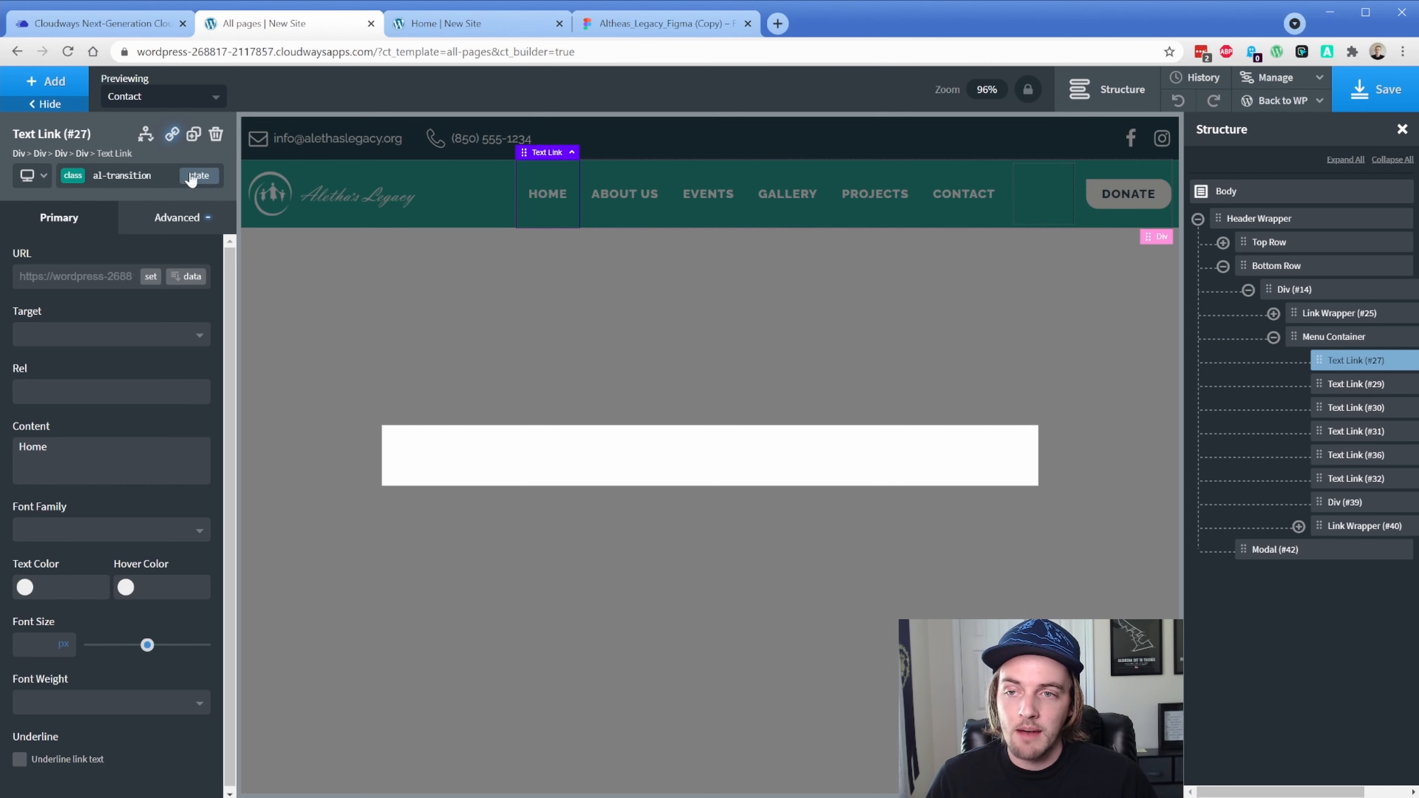
left_click(193, 134)
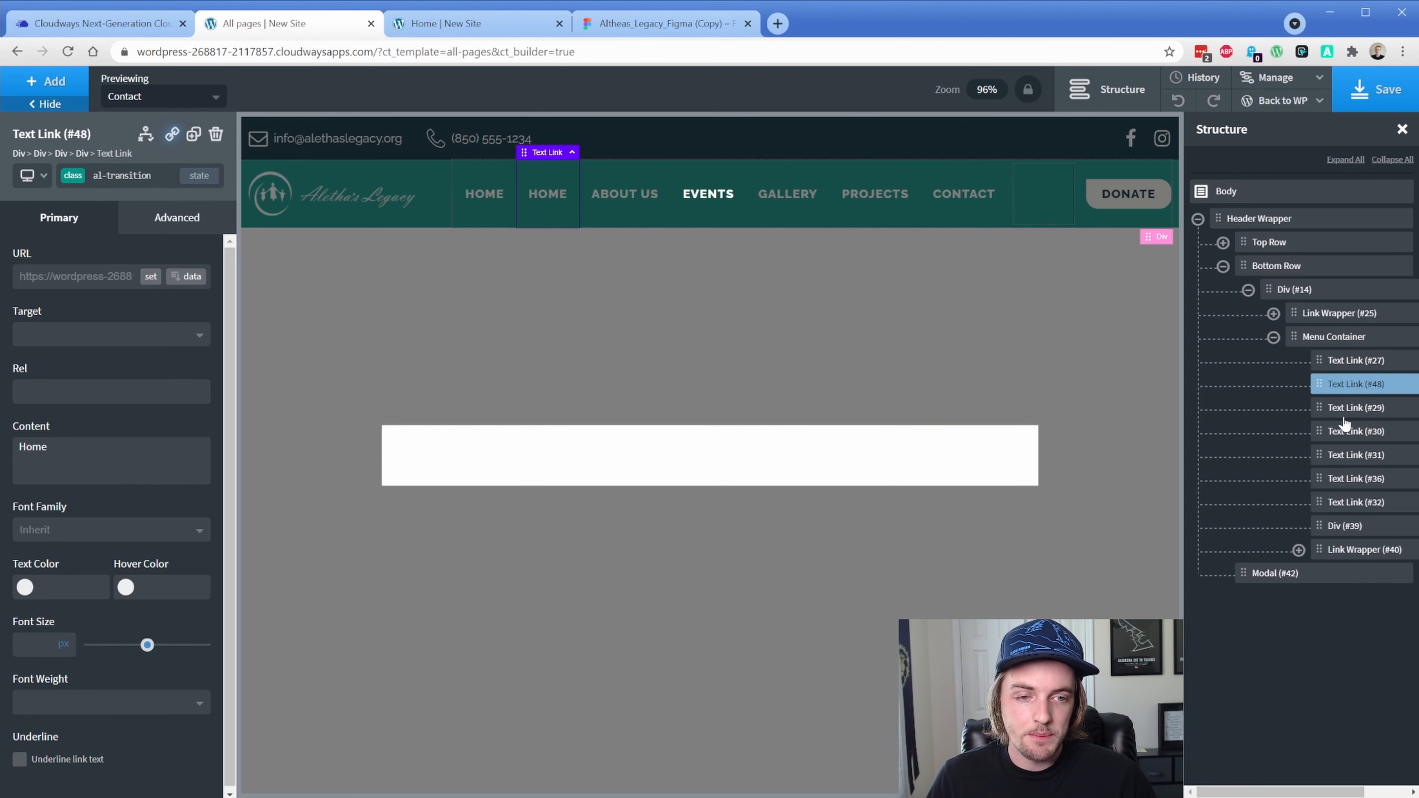
left_click_drag(1329, 385, 1297, 576)
left_click(480, 285)
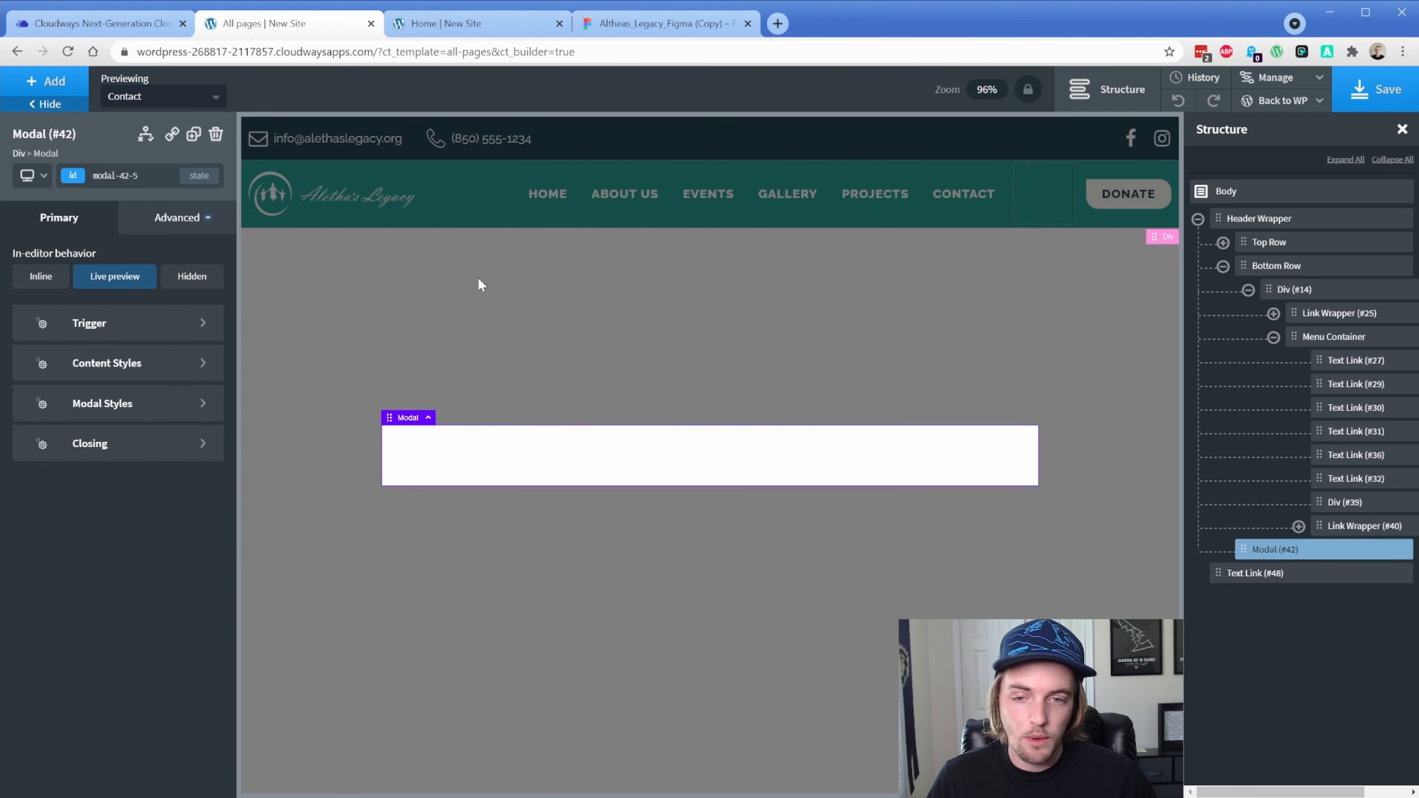
Add a text block to the modal, move the HOME link copy inside, and delete the placeholder text
left_click(76, 81)
left_click(154, 364)
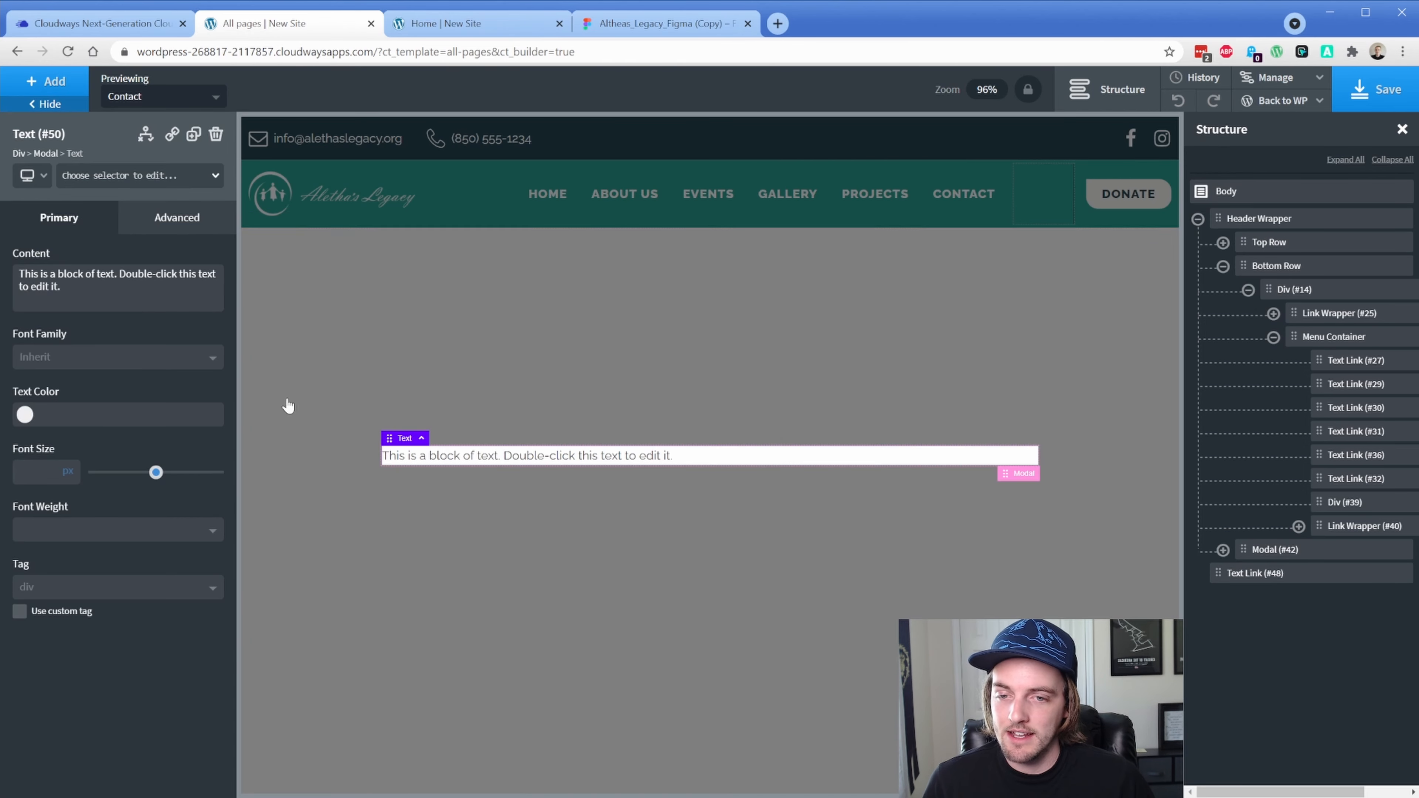
left_click(1223, 550)
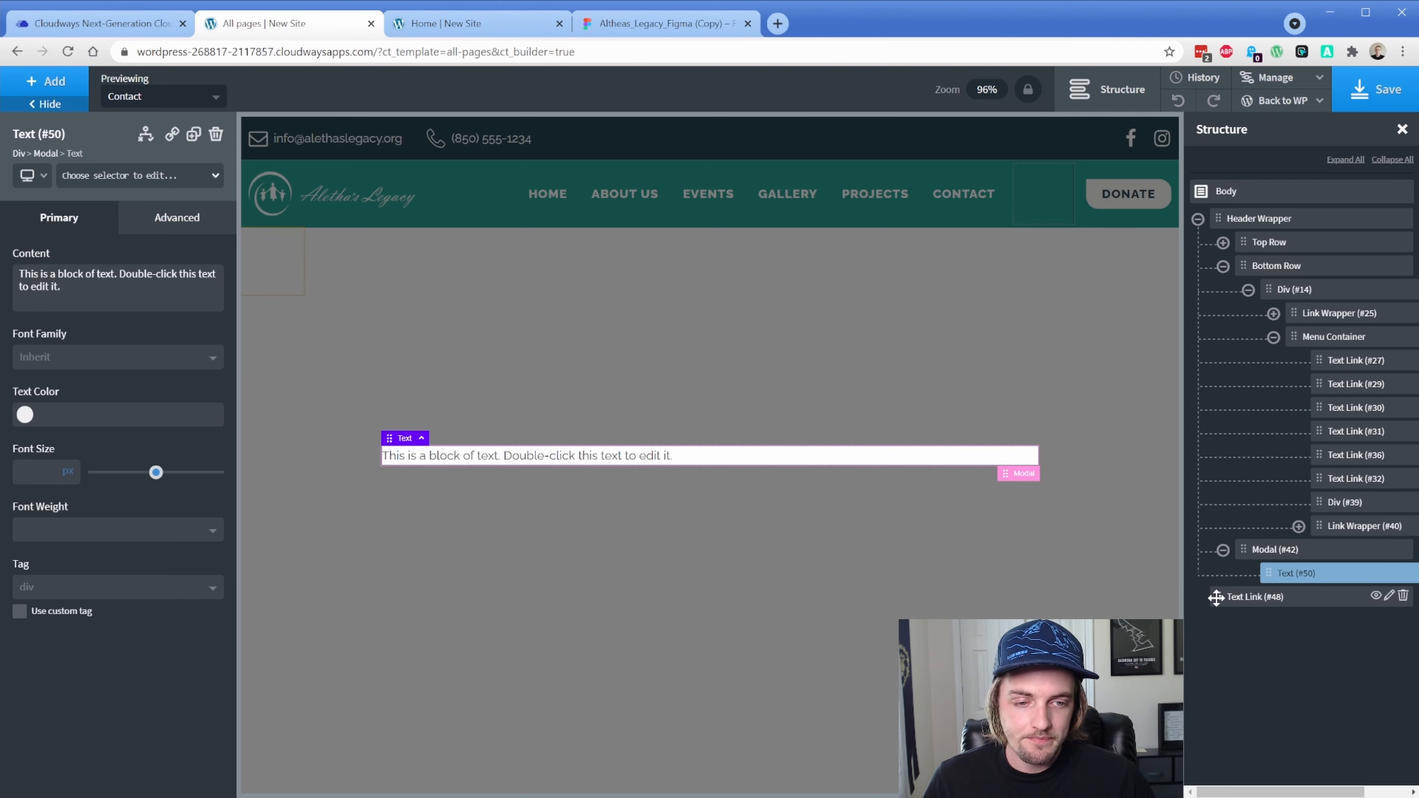
left_click_drag(1216, 597, 1293, 592)
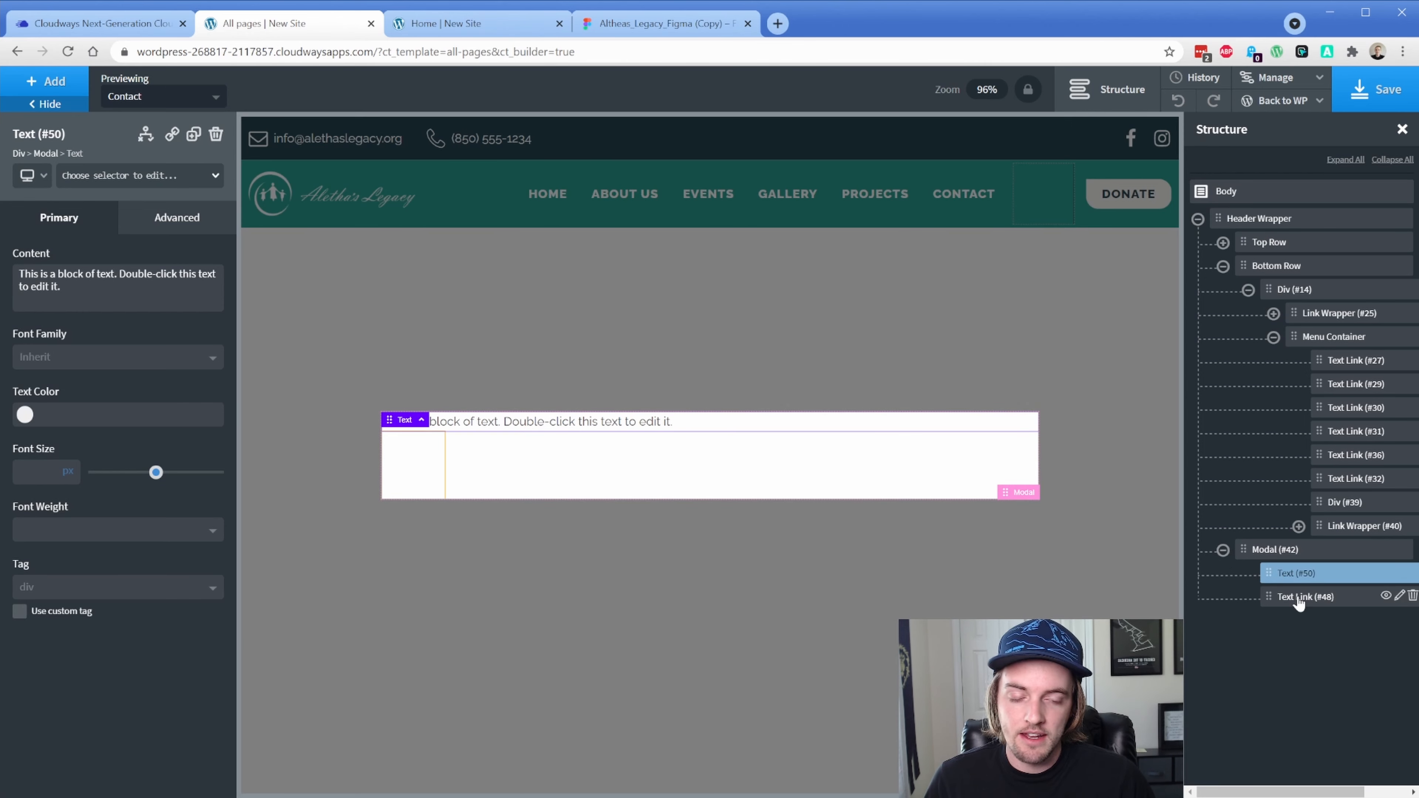
left_click(1297, 599)
left_click(1413, 573)
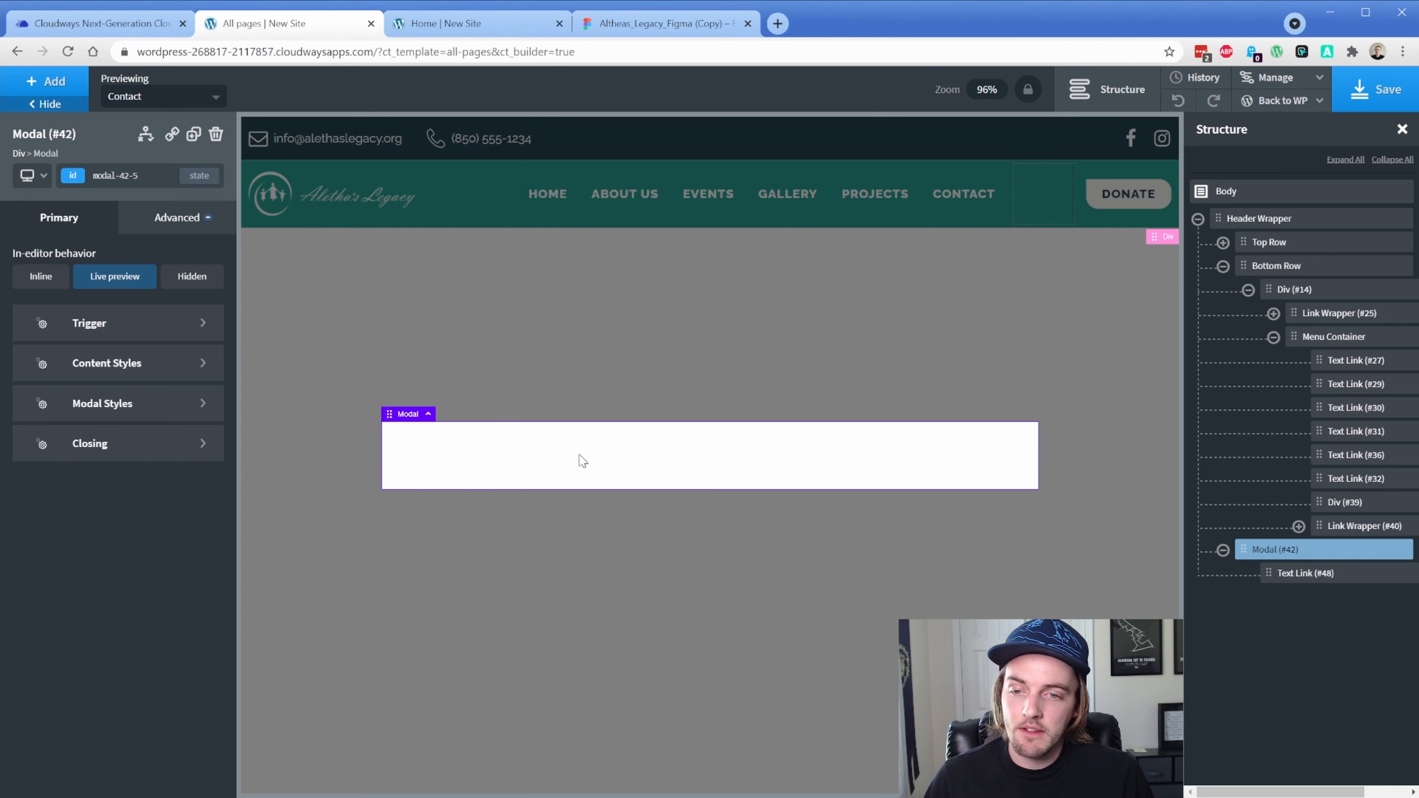
Give the modal the Aletha's Colors Main Green Hover background
left_click(193, 219)
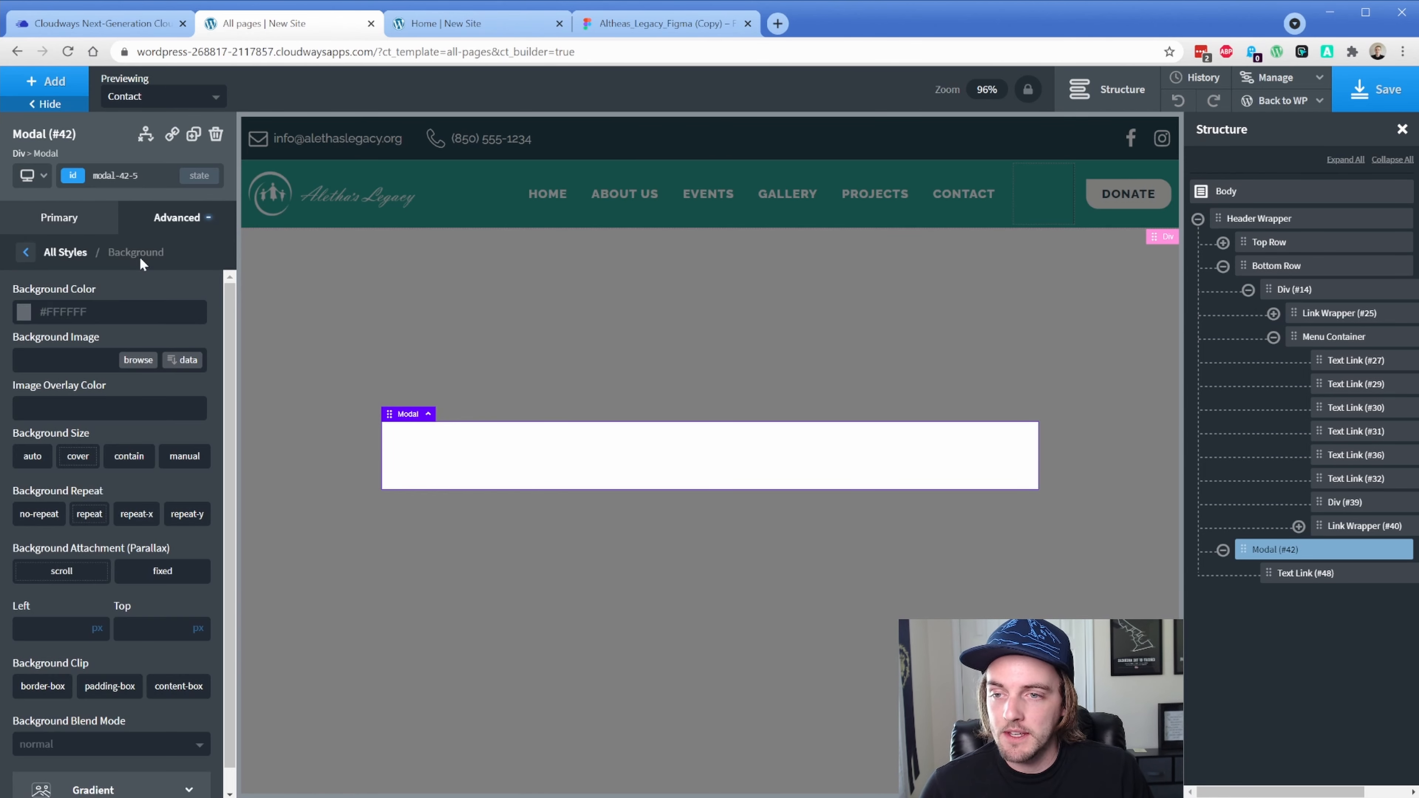
left_click(25, 312)
left_click(50, 625)
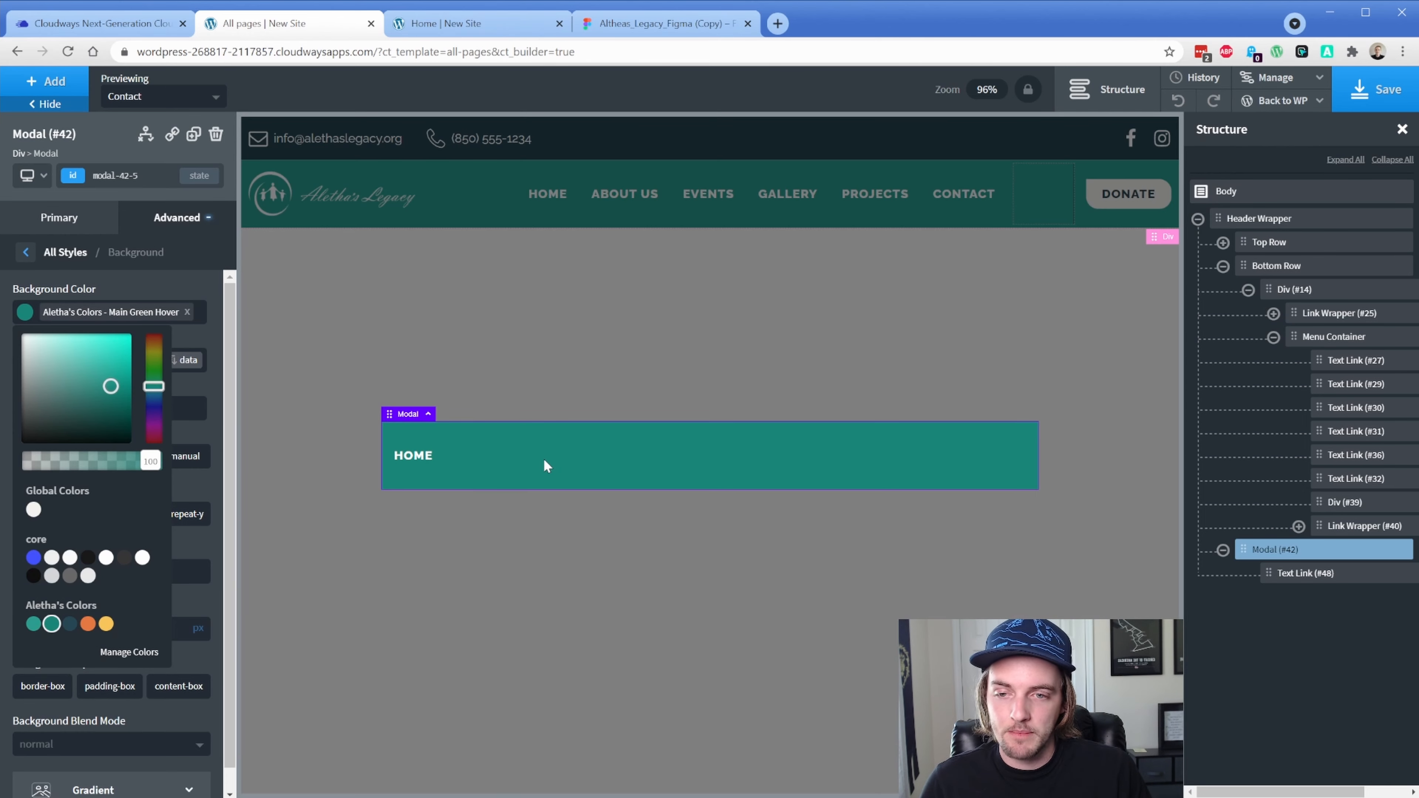
left_click(507, 460)
Set the modal's Horizontal Item Alignment to Center
left_click(65, 222)
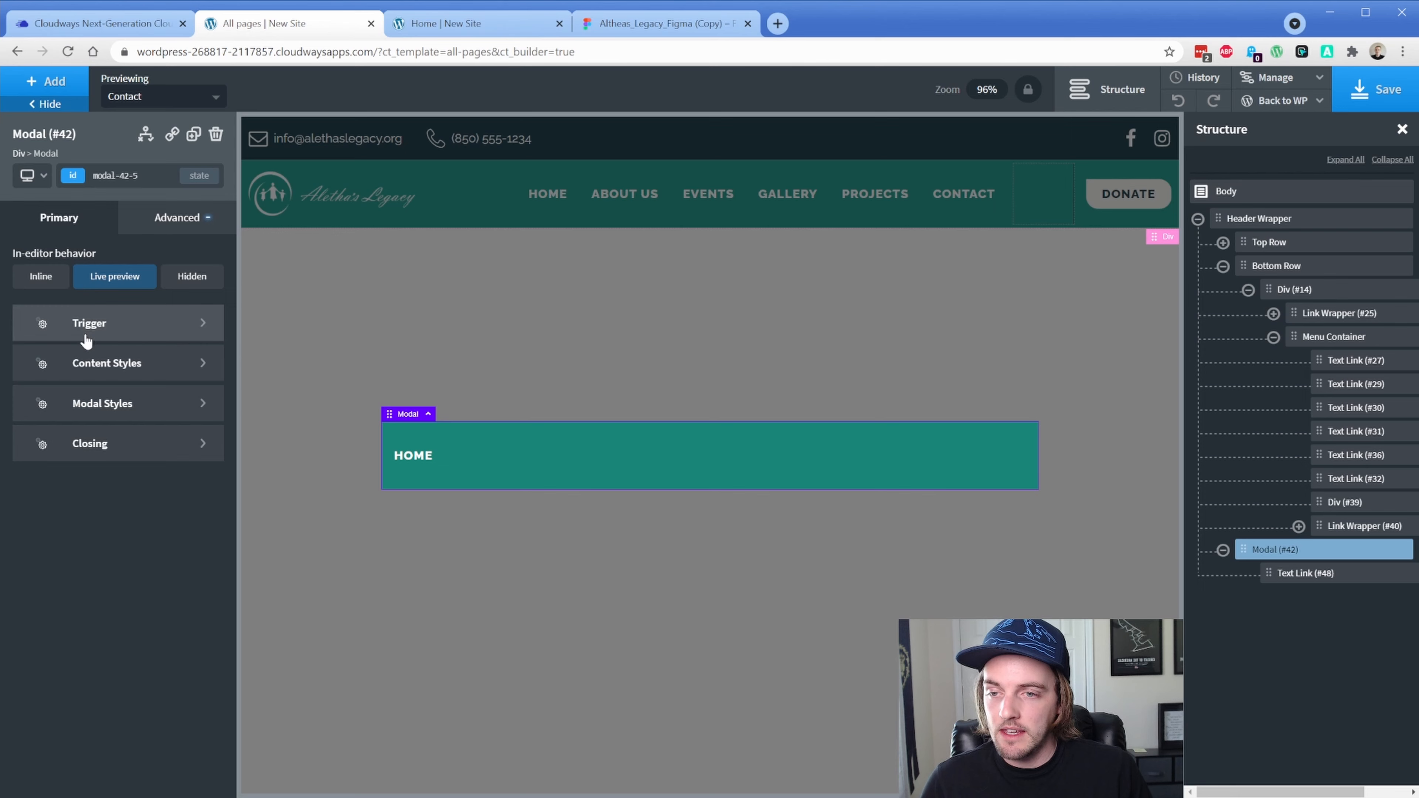
left_click(95, 366)
left_click(97, 439)
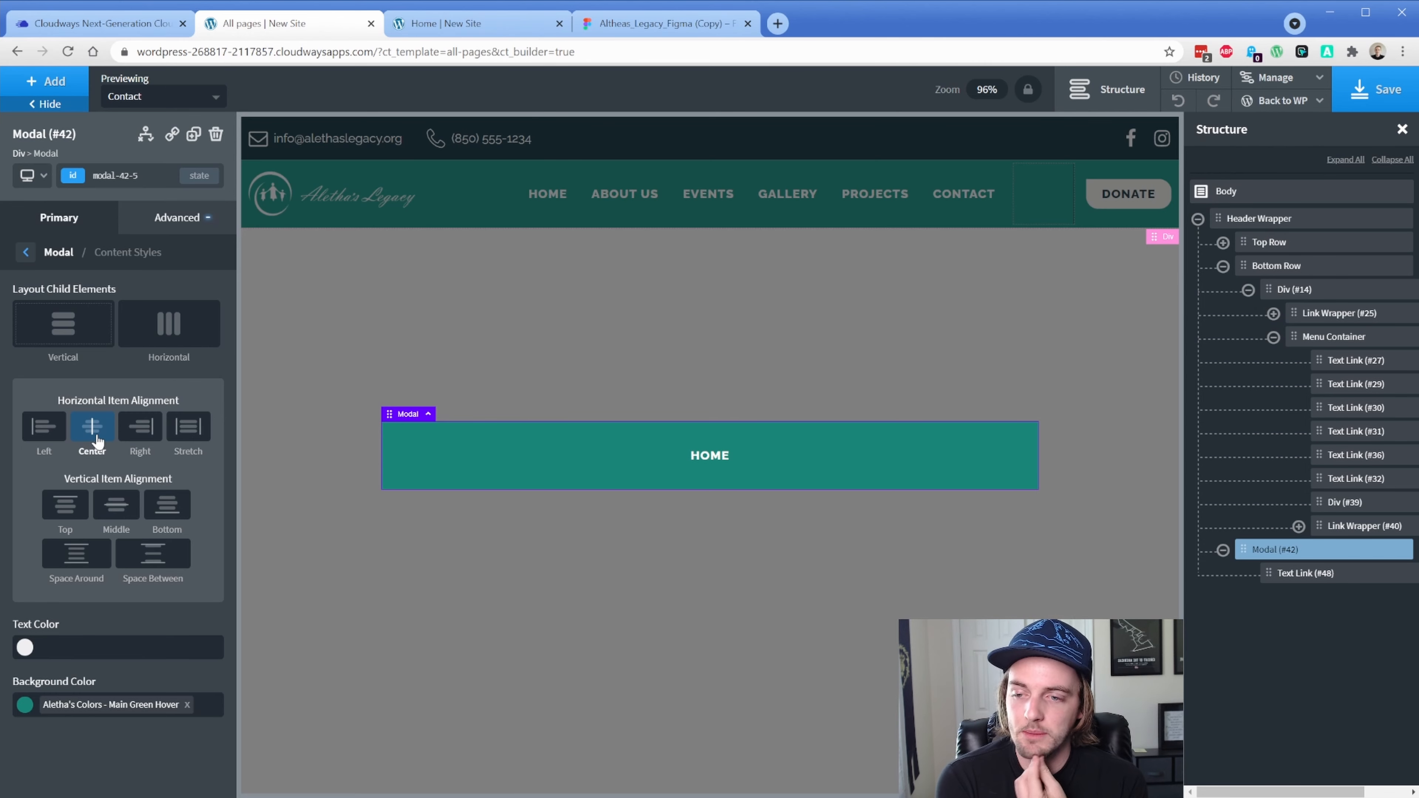
Duplicate the modal's HOME link four times to make five links
left_click(704, 464)
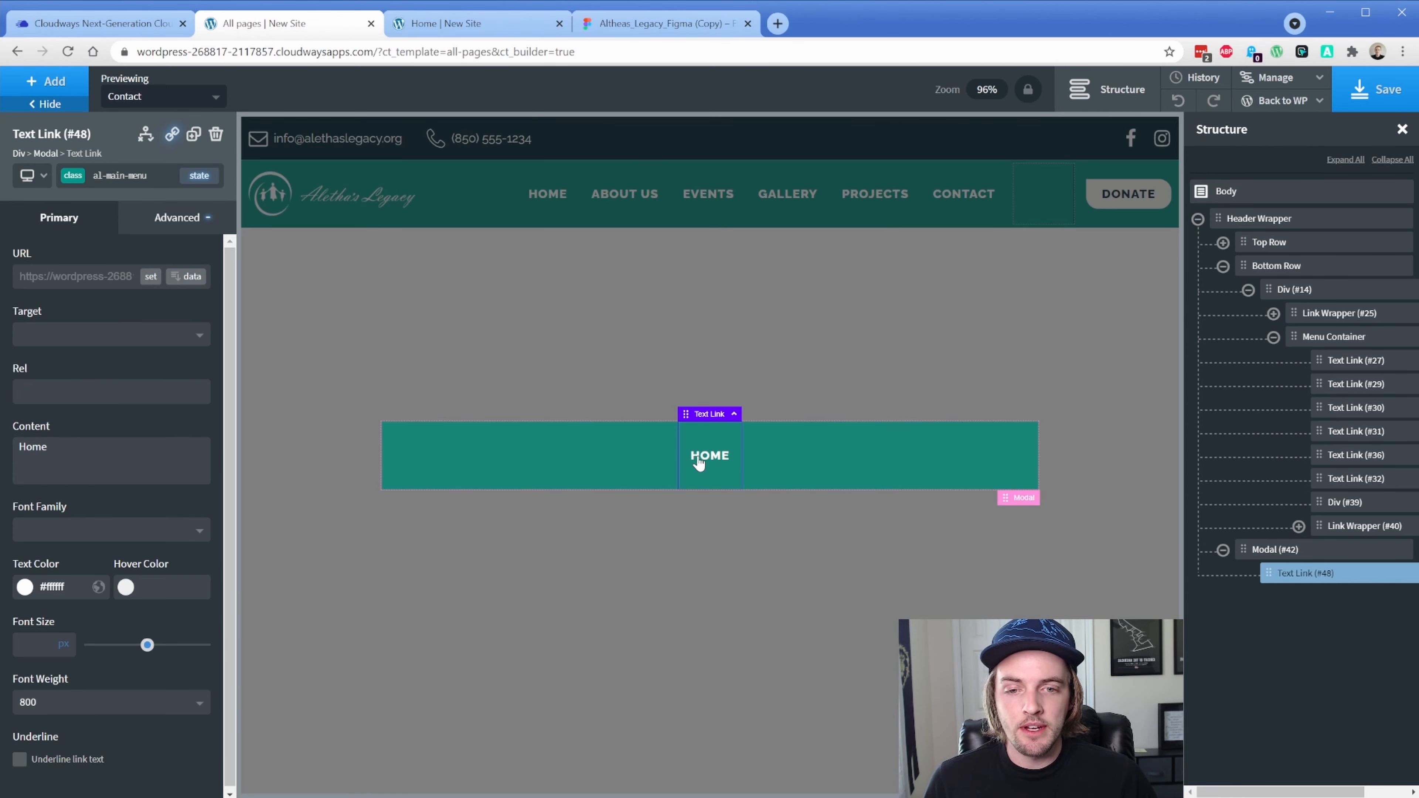
left_click(193, 138)
left_click(193, 138)
left_click(193, 138)
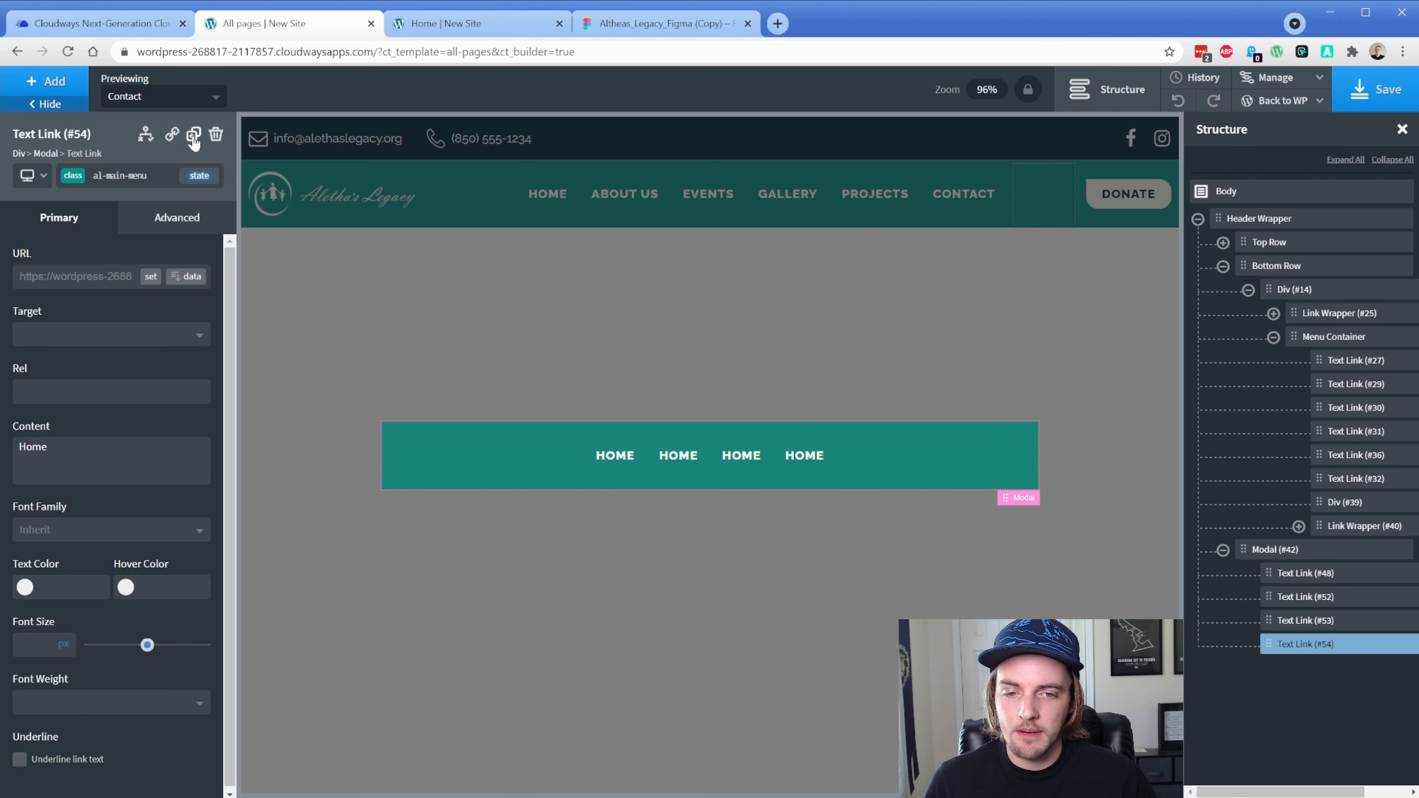
left_click(193, 138)
Stack the modal's child links vertically and select the second HOME link for styling
left_click(1273, 556)
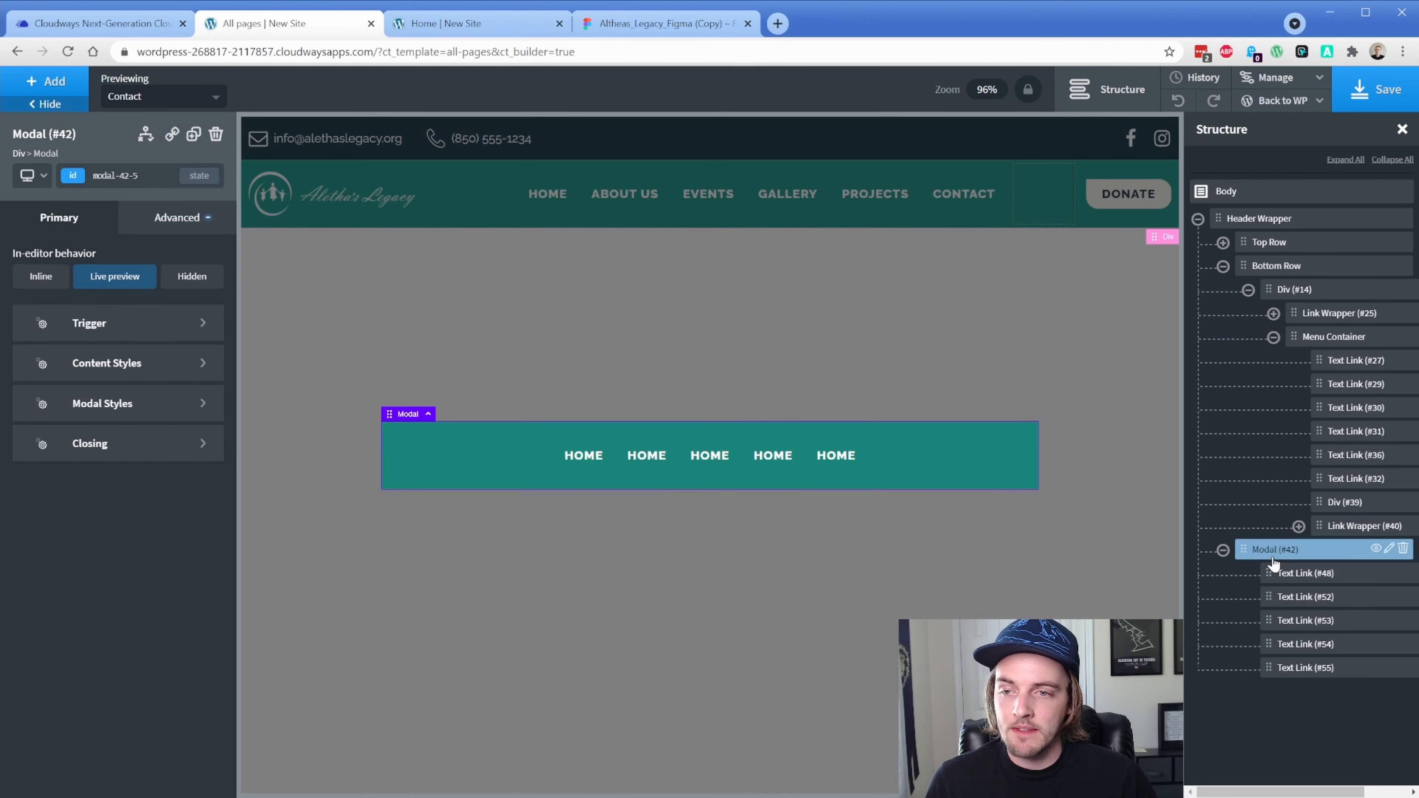
left_click(99, 365)
left_click(80, 329)
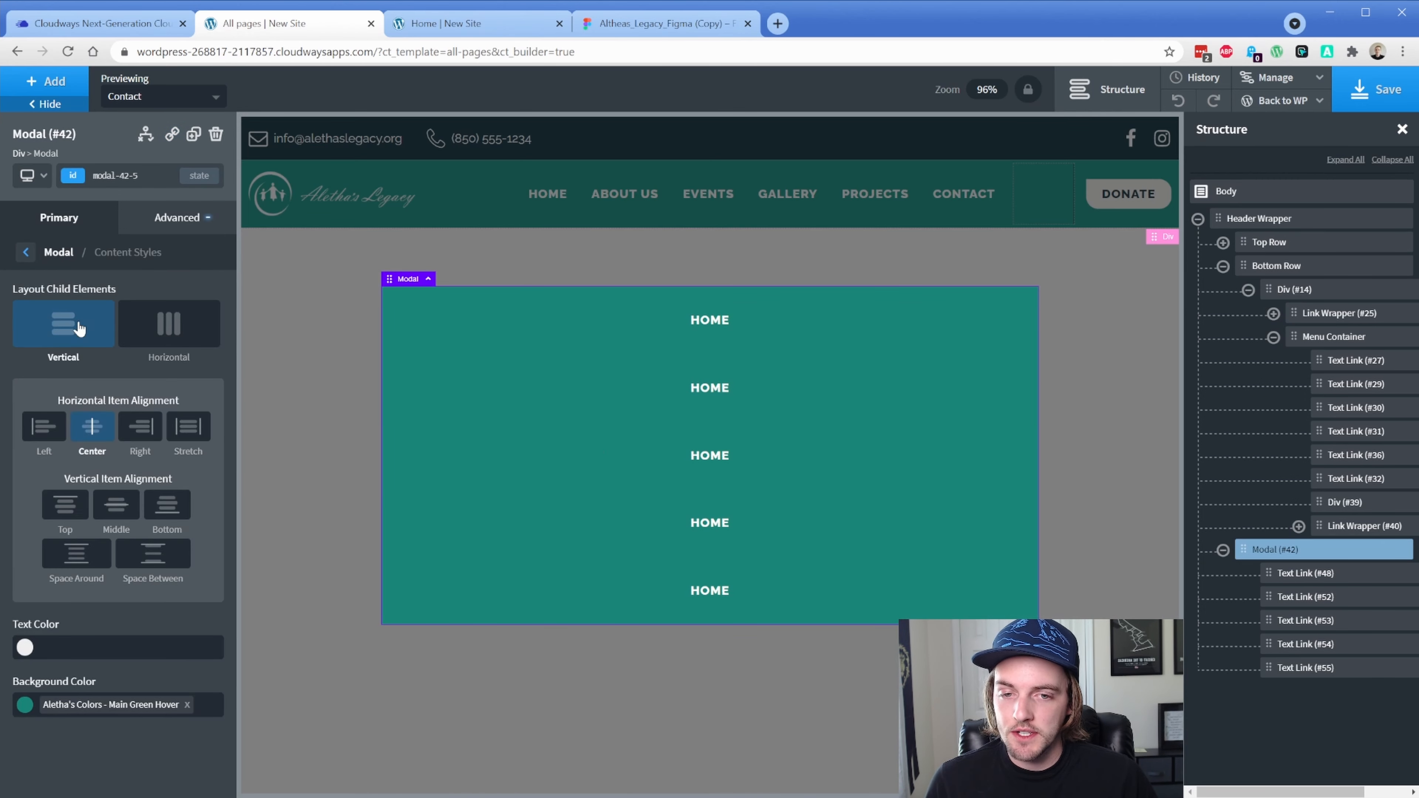
left_click(719, 408)
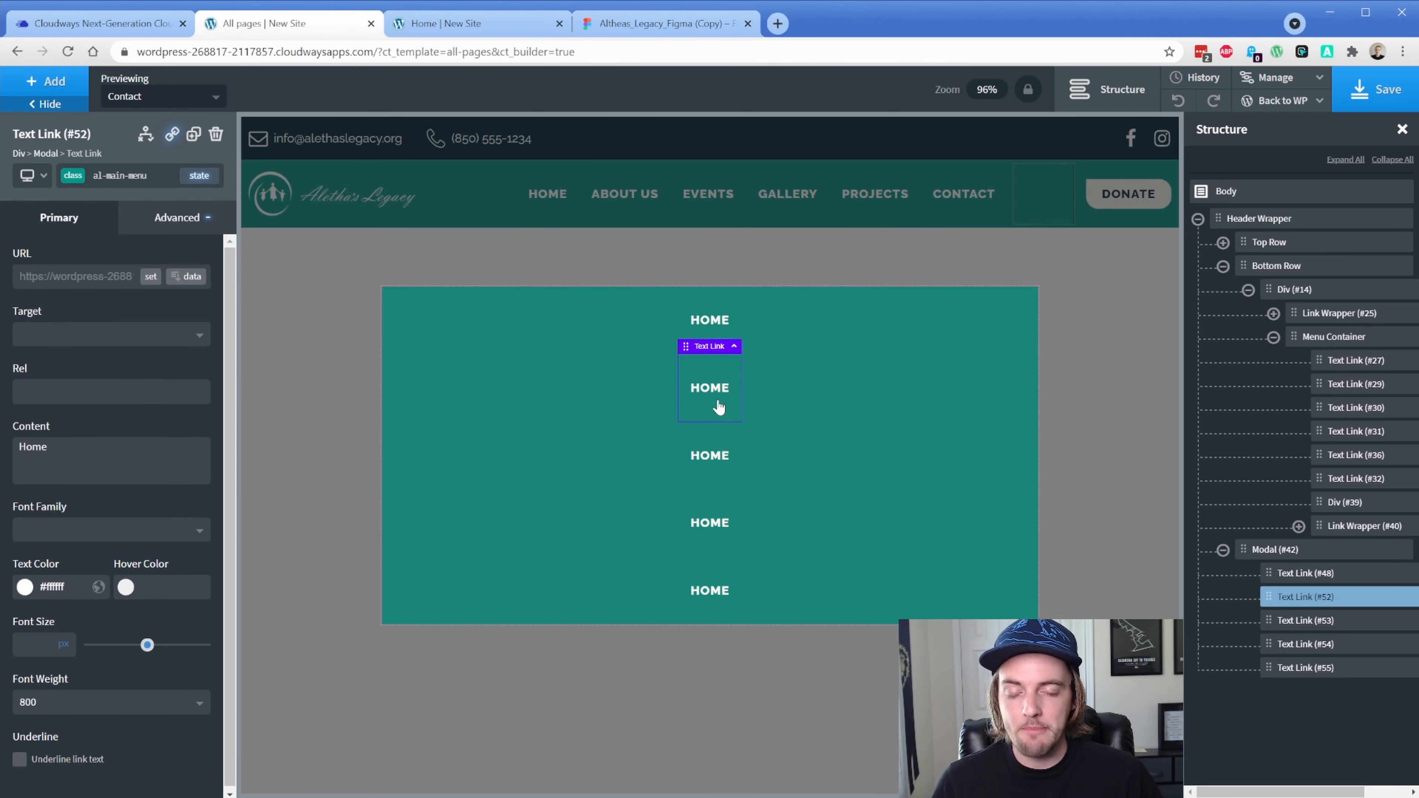
left_click(159, 219)
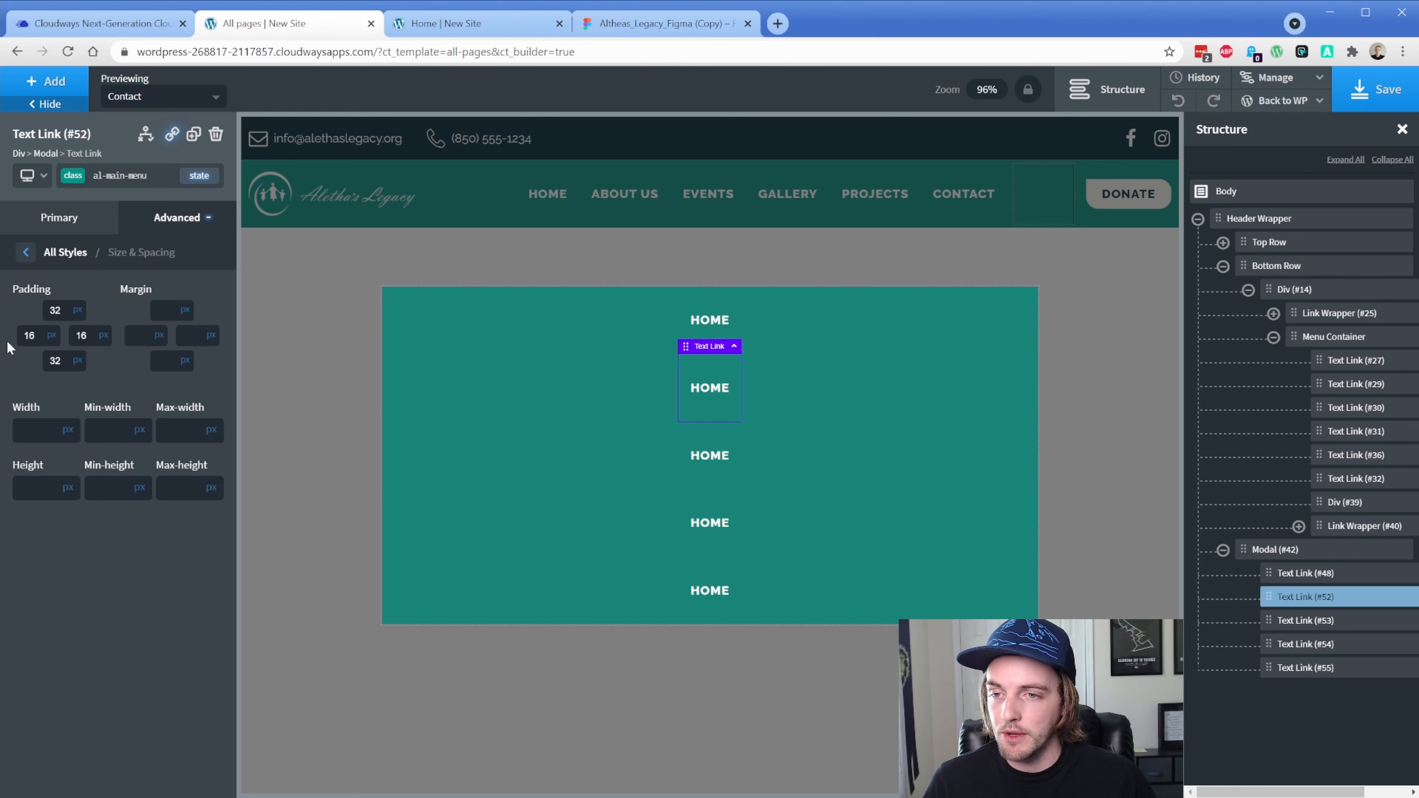
Add the al-main-menu-mobile class to Text Link #52
left_click(73, 178)
type("al")
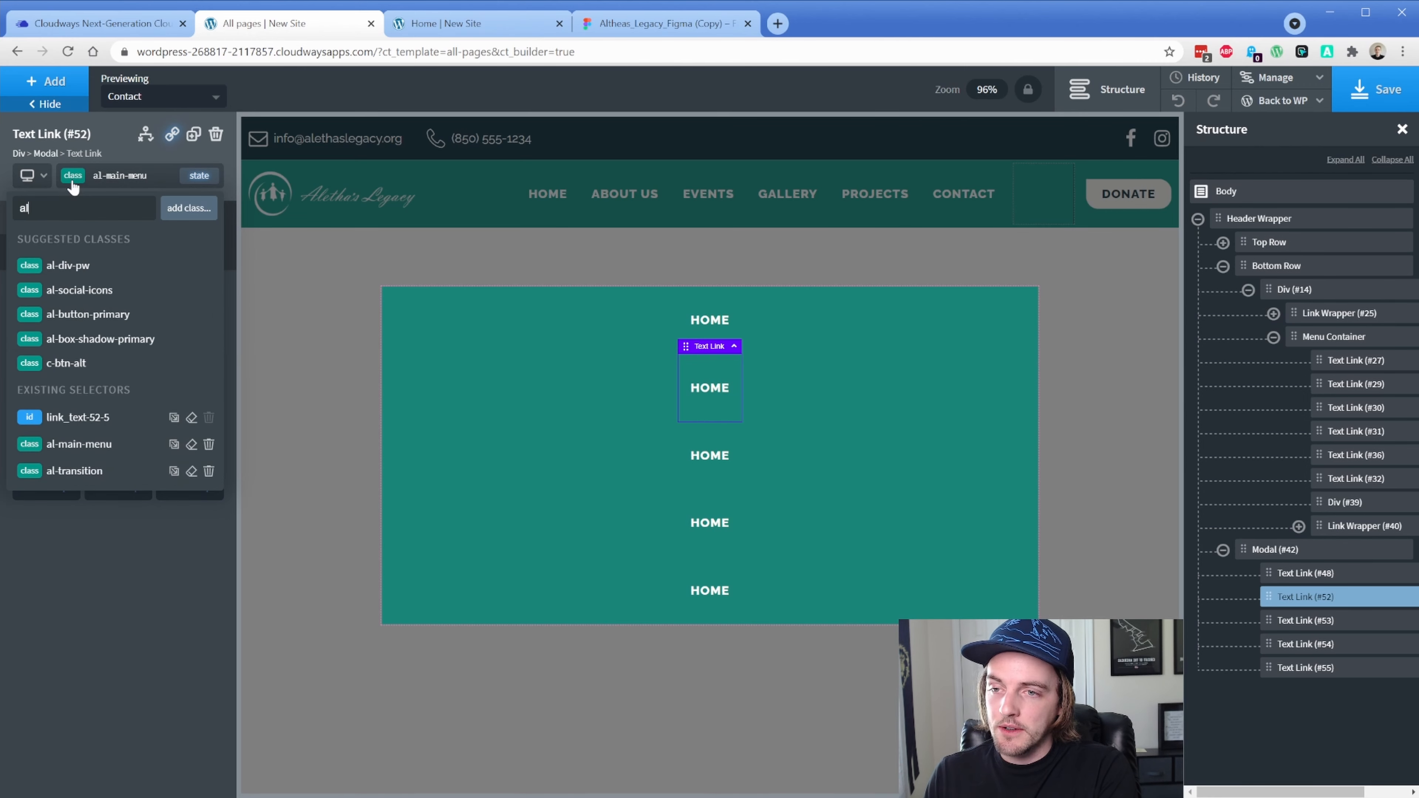
type("-main-m")
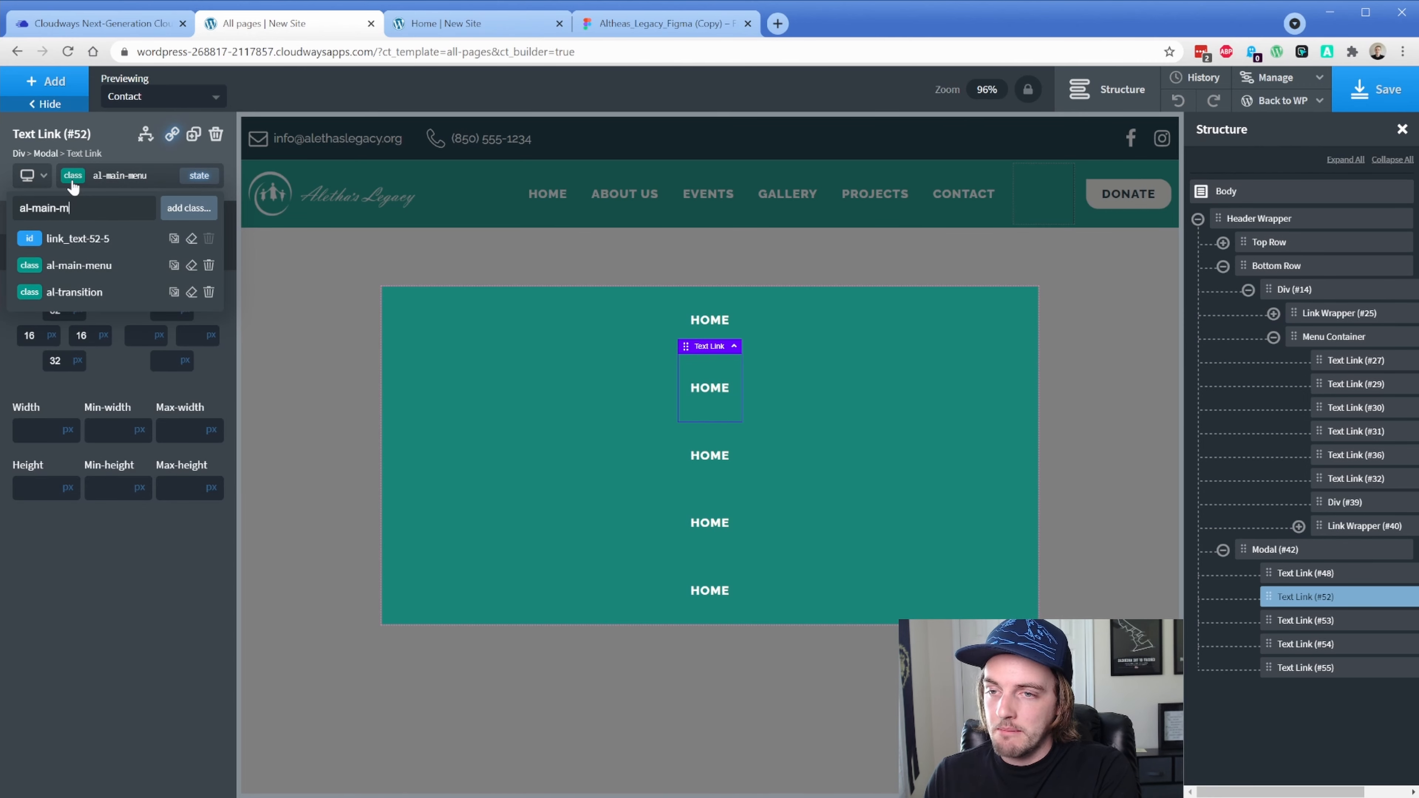
type("enu-mobile")
key("Return")
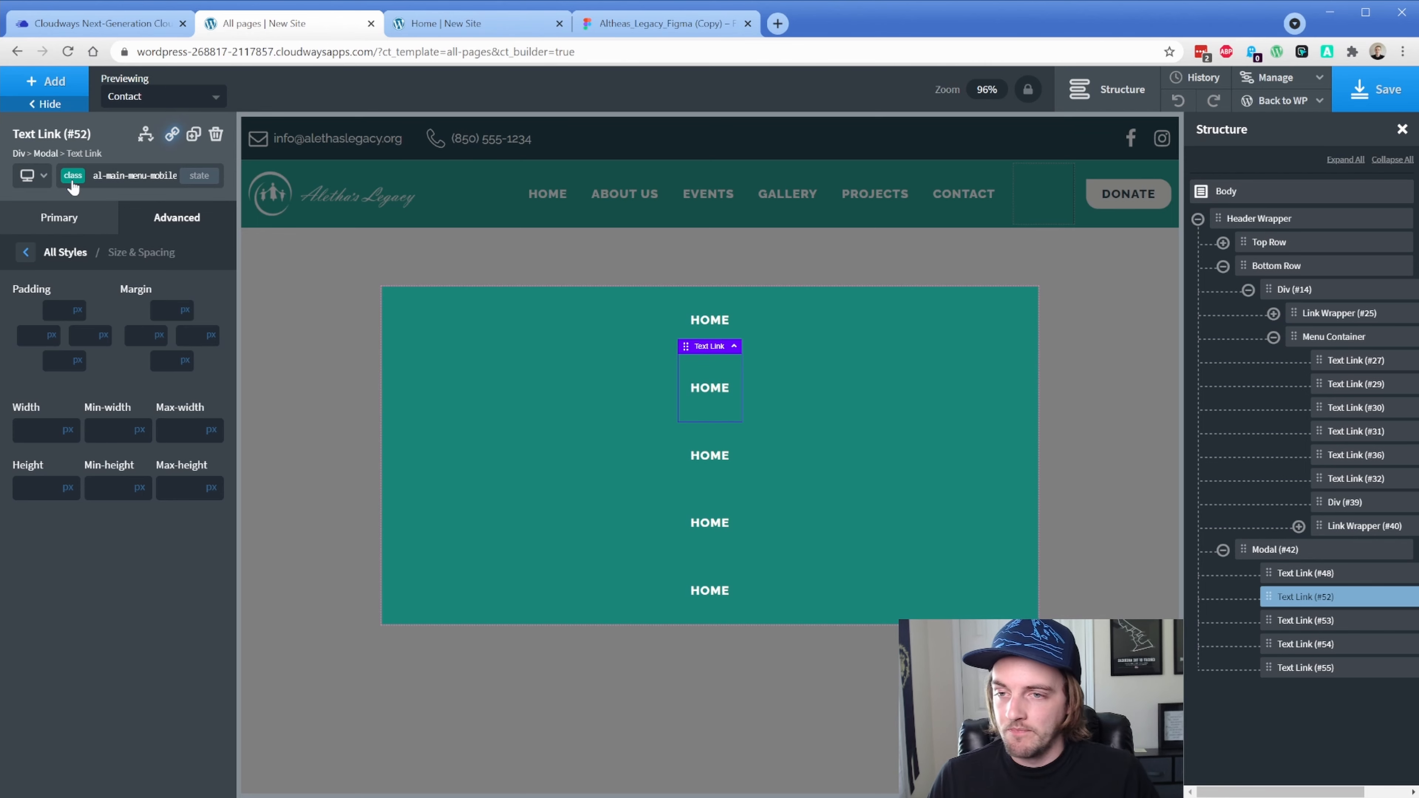
Give Text Link #52 16px top/bottom and 32px left/right padding, and delete Text Link #48
left_click(61, 312)
type("16")
left_click(56, 363)
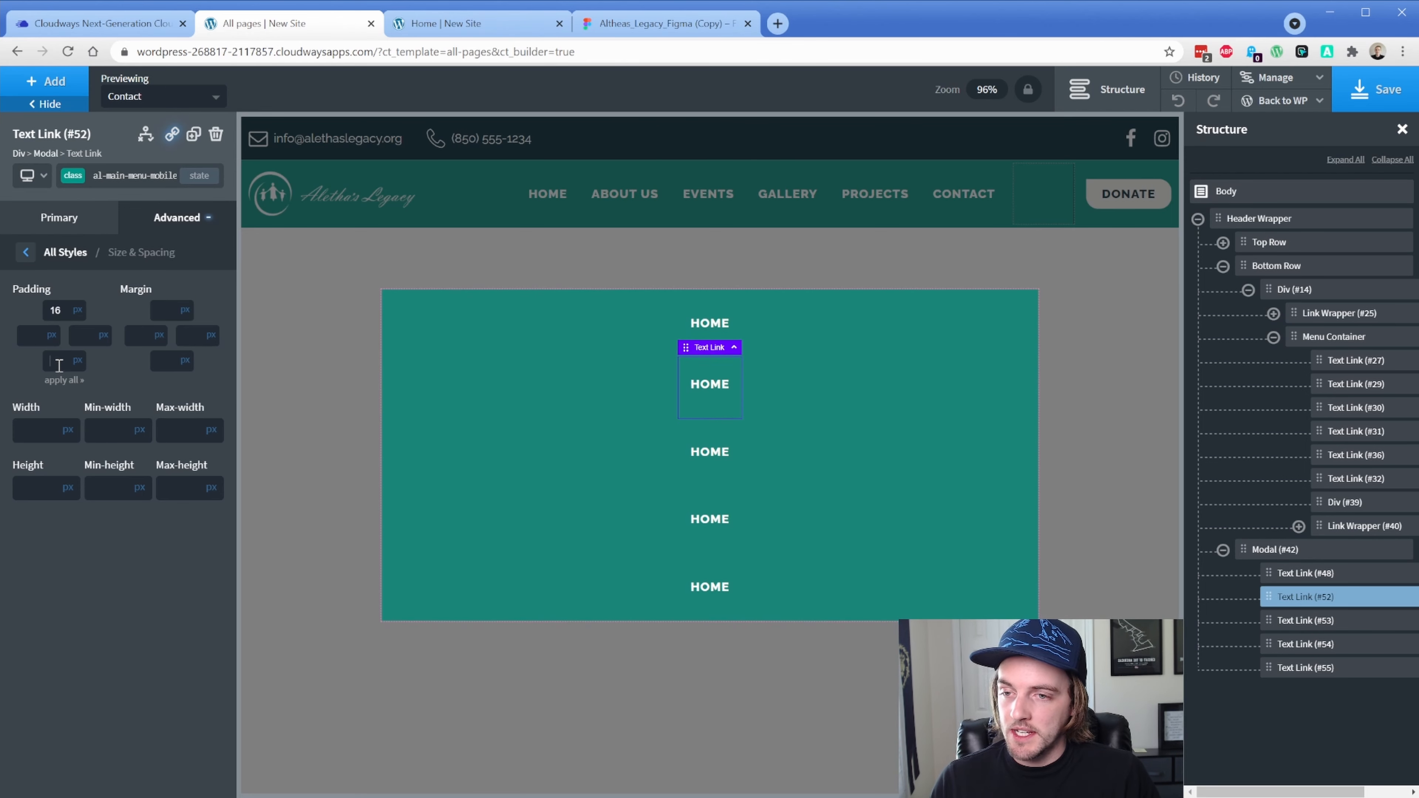
type("16")
left_click(33, 338)
type("32")
left_click(89, 337)
type("32")
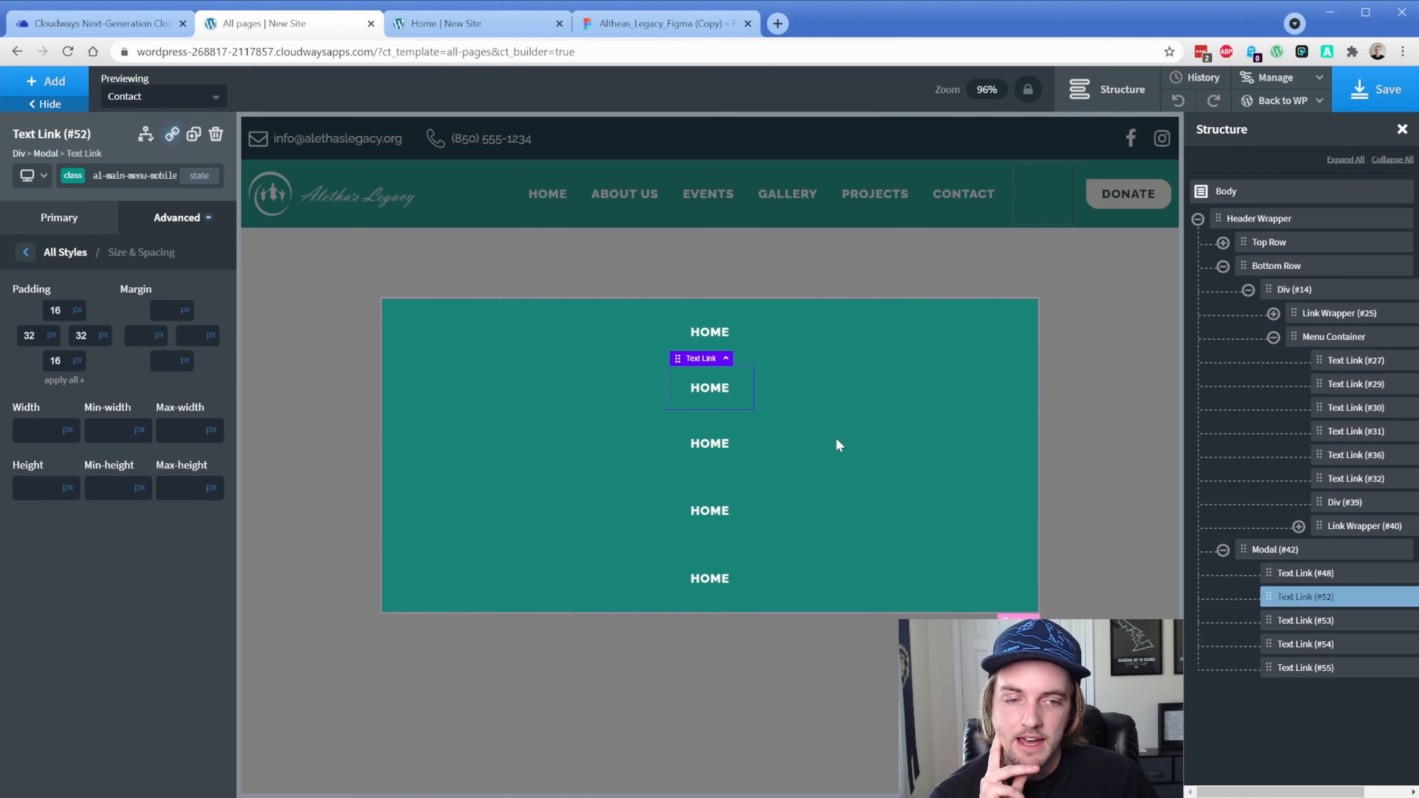
left_click(1412, 573)
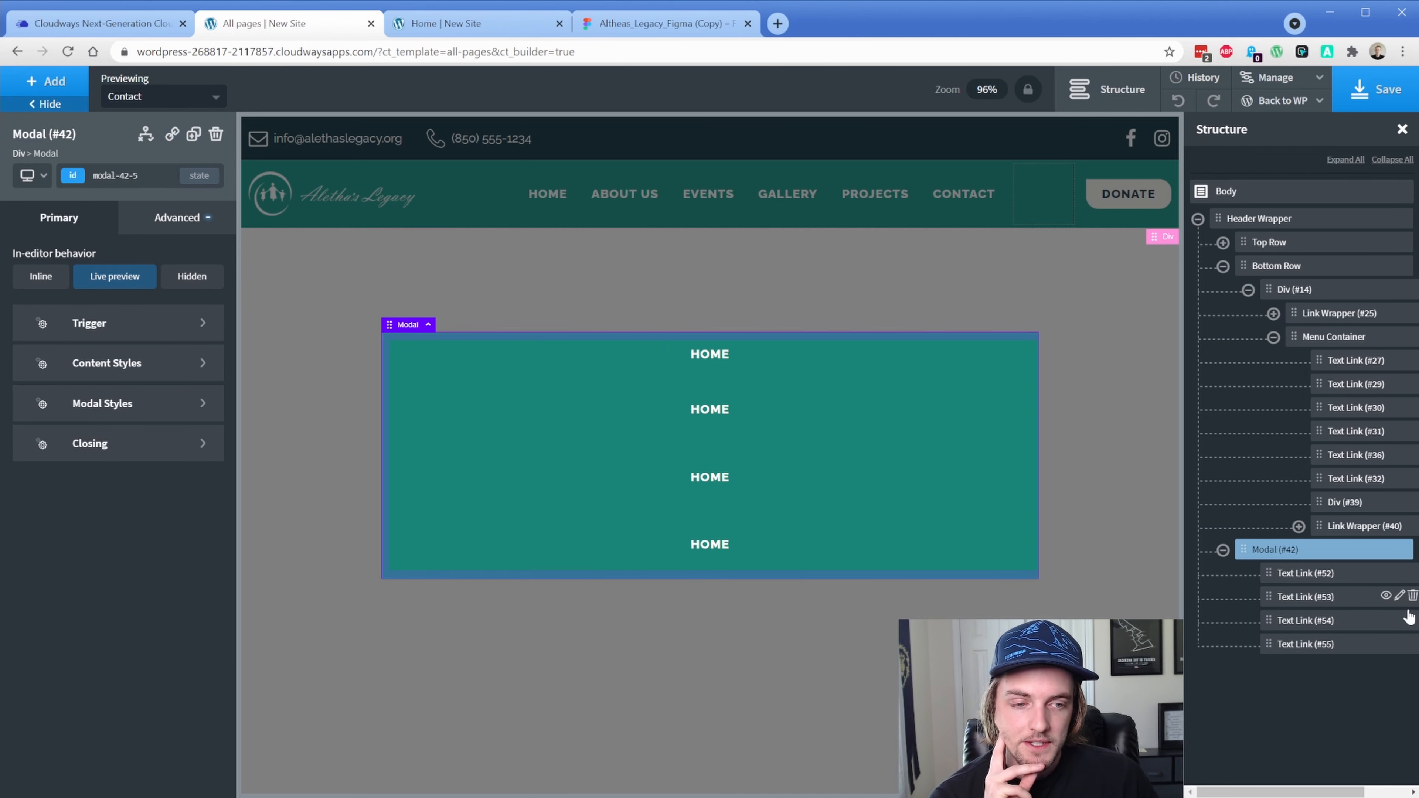
Delete the extra HOME links, duplicate the remaining one, and rename the second to 'about us'
left_click(1411, 596)
left_click(1412, 597)
left_click(1412, 596)
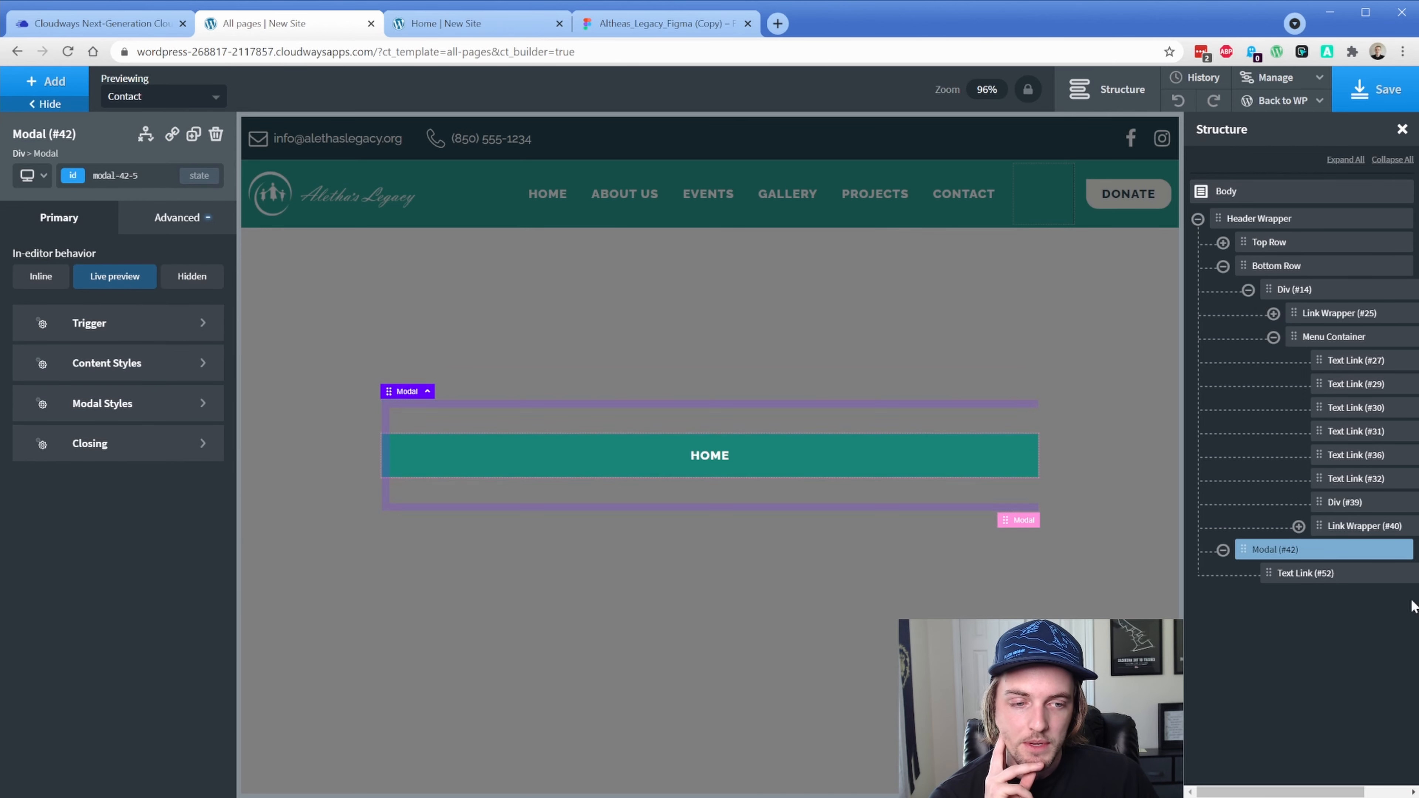
left_click(1295, 580)
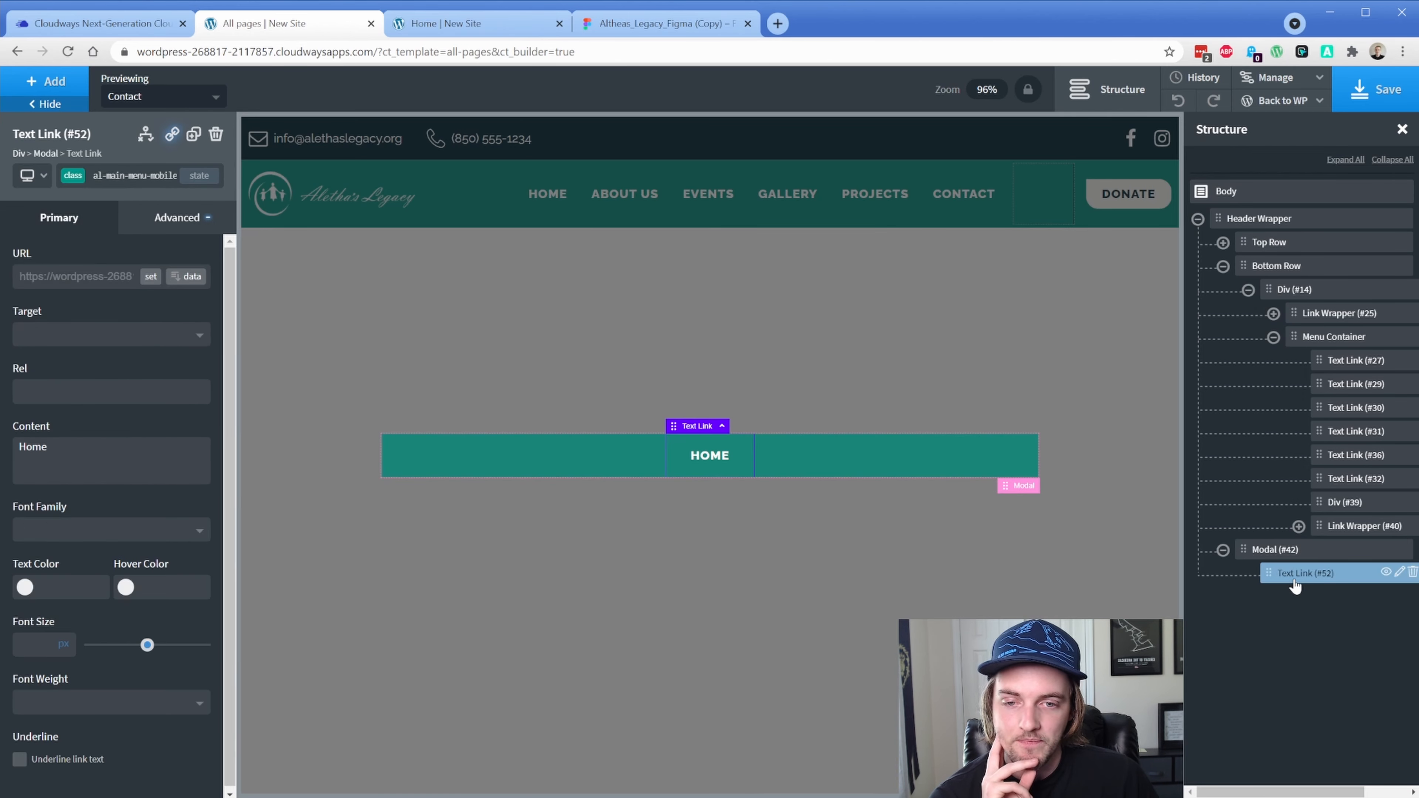
left_click(193, 134)
left_click(193, 134)
left_click(193, 134)
left_click(193, 135)
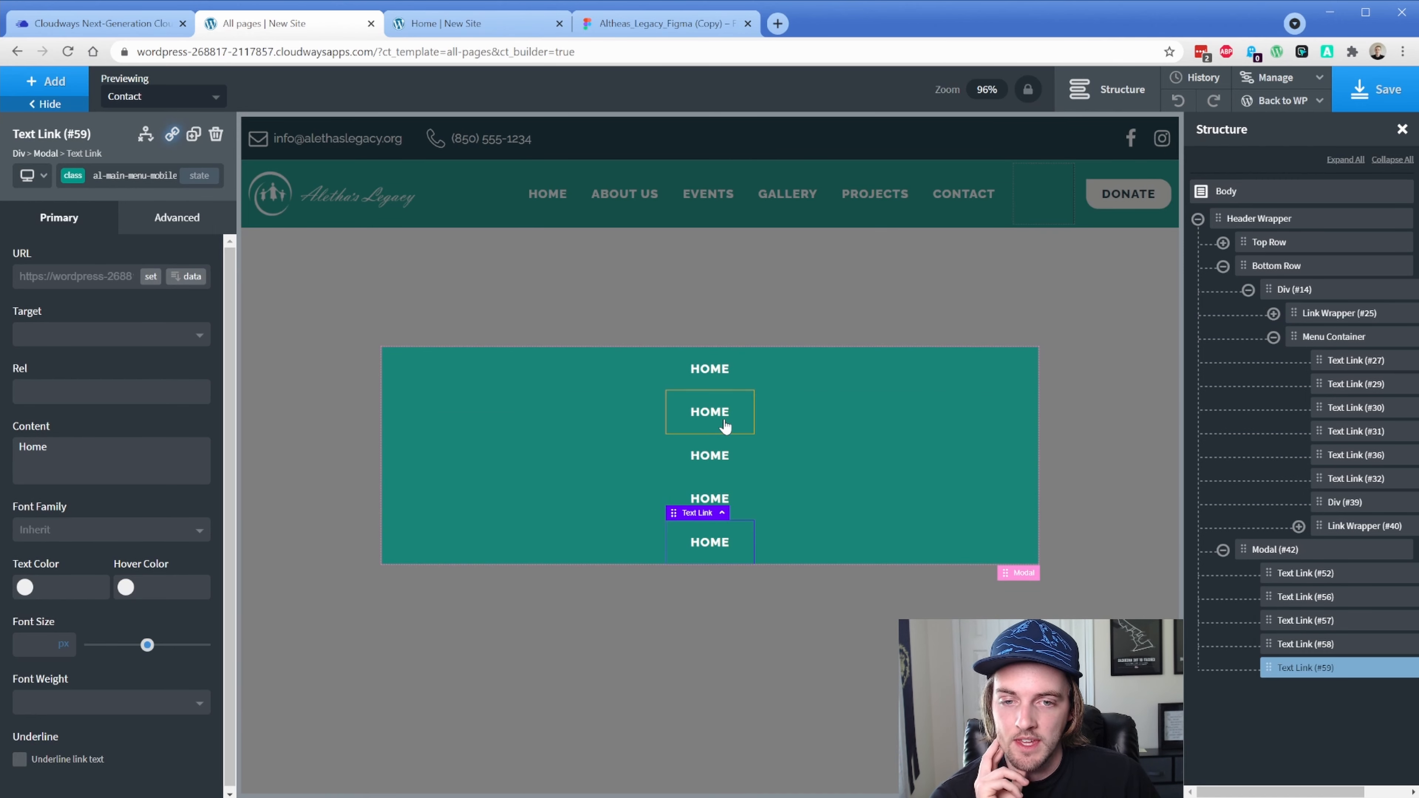
left_click(716, 412)
double_click(716, 412)
type("about us")
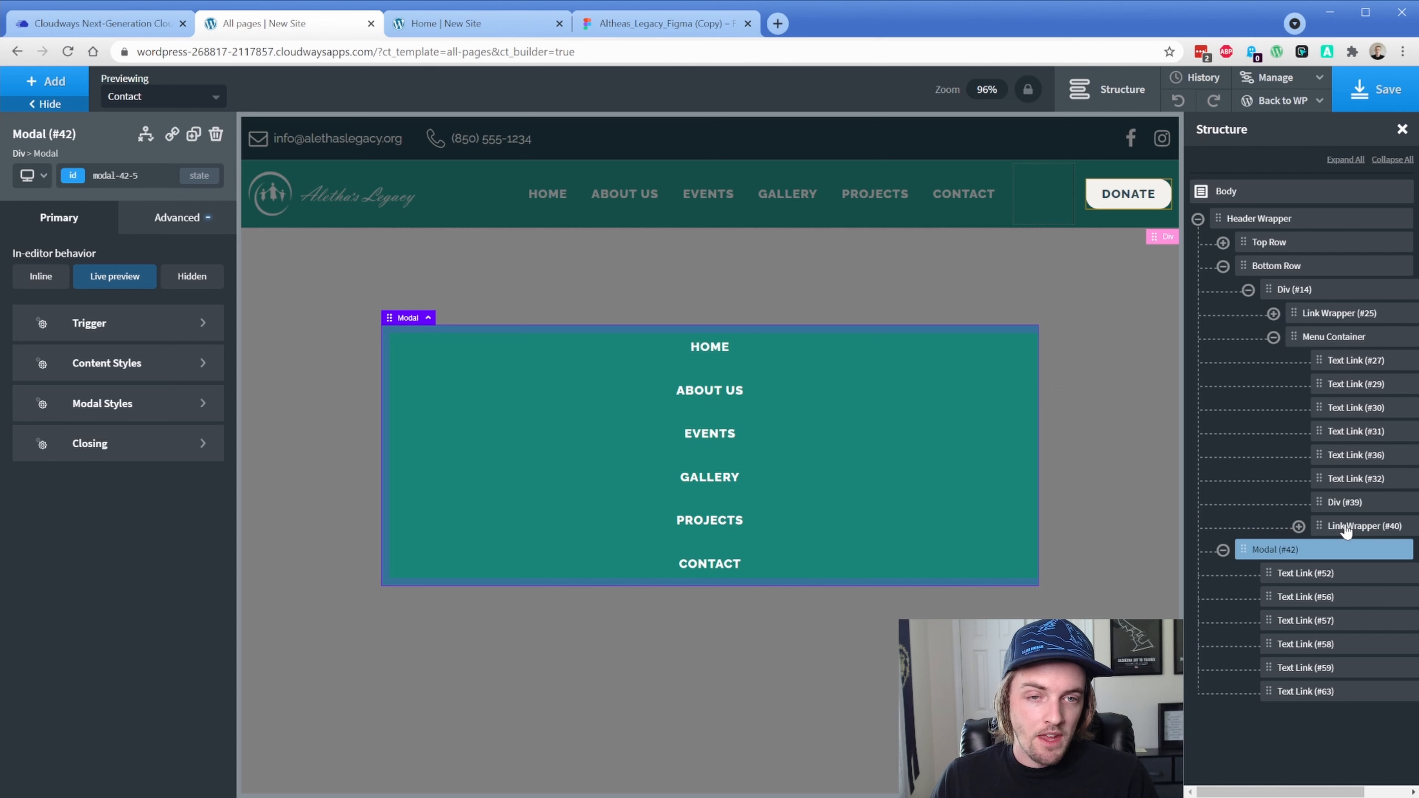
Duplicate the header's DONATE button into the modal
left_click(1357, 526)
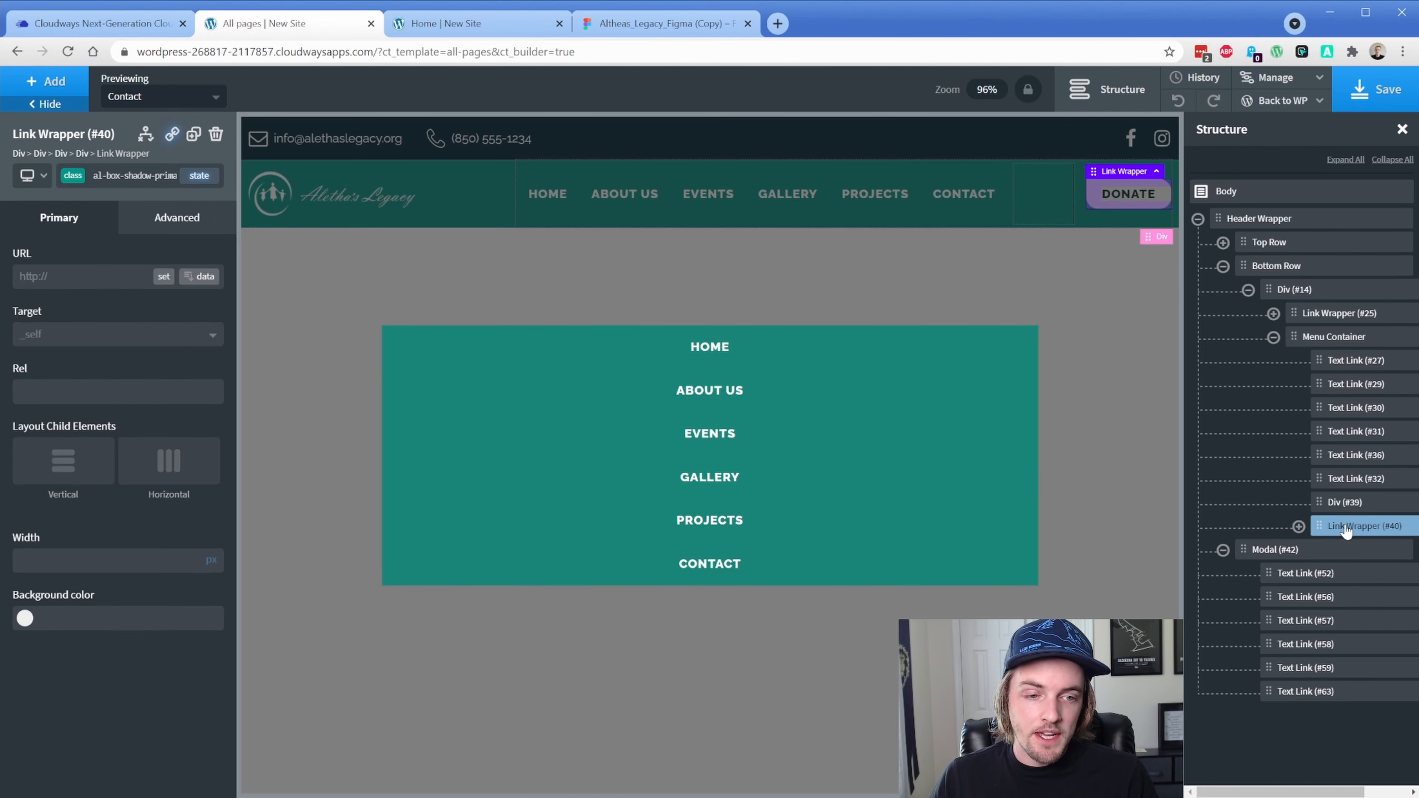
left_click(193, 134)
left_click_drag(1307, 550, 1292, 737)
Set the modal's padding to 32px on all sides
left_click(992, 511)
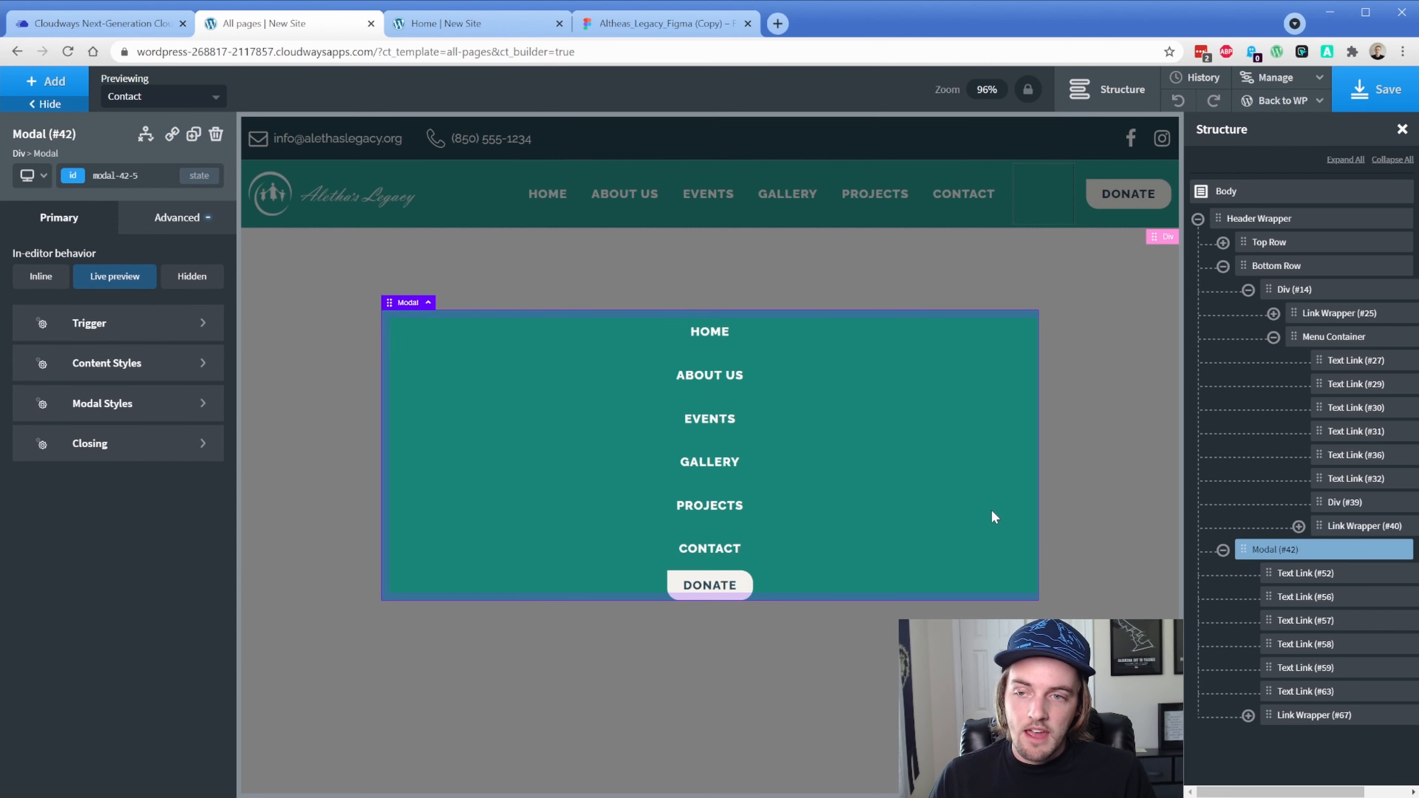
left_click(184, 223)
left_click(134, 306)
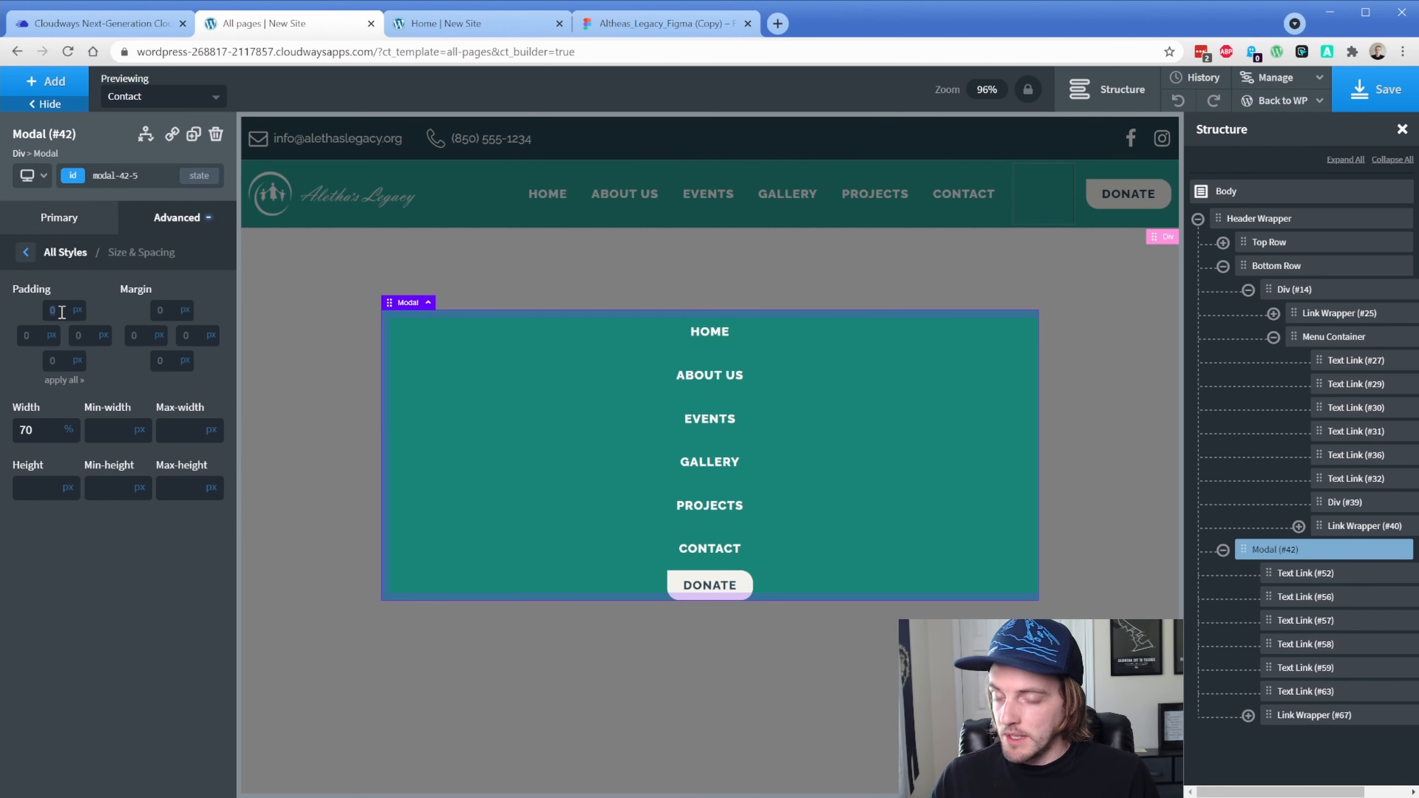
type("32")
left_click(62, 381)
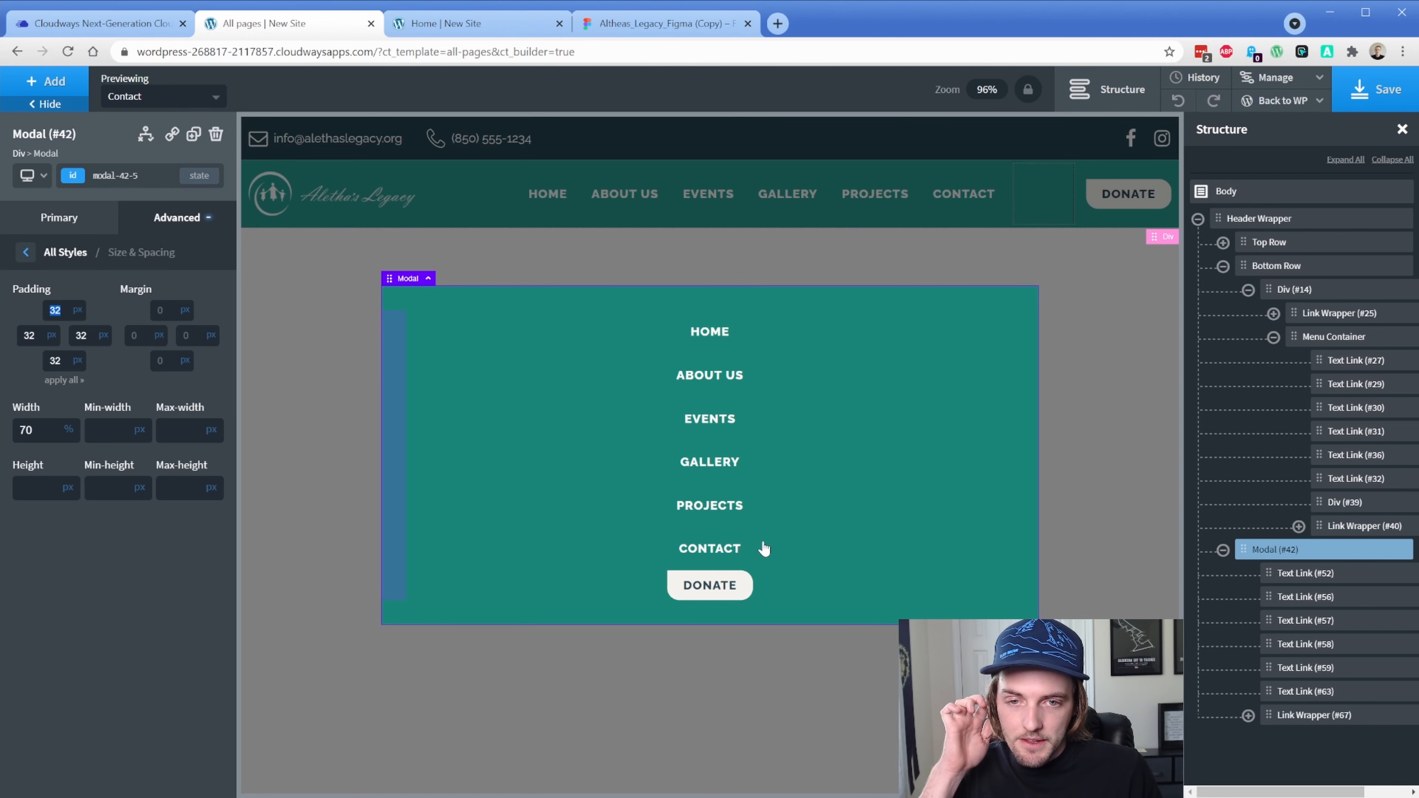
left_click(1244, 550)
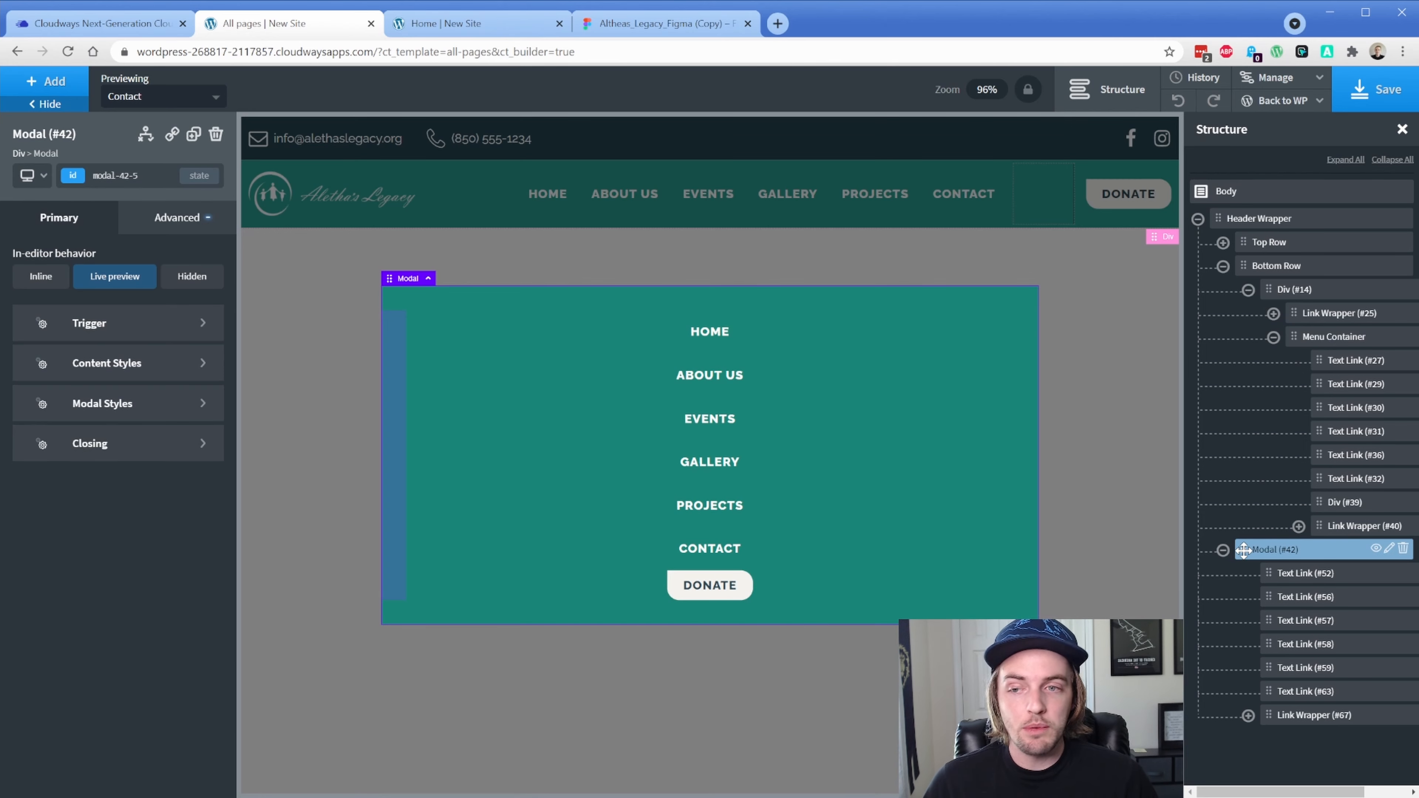
Hide the modal in the editor and add an Icon element to the Menu Container
left_click(41, 276)
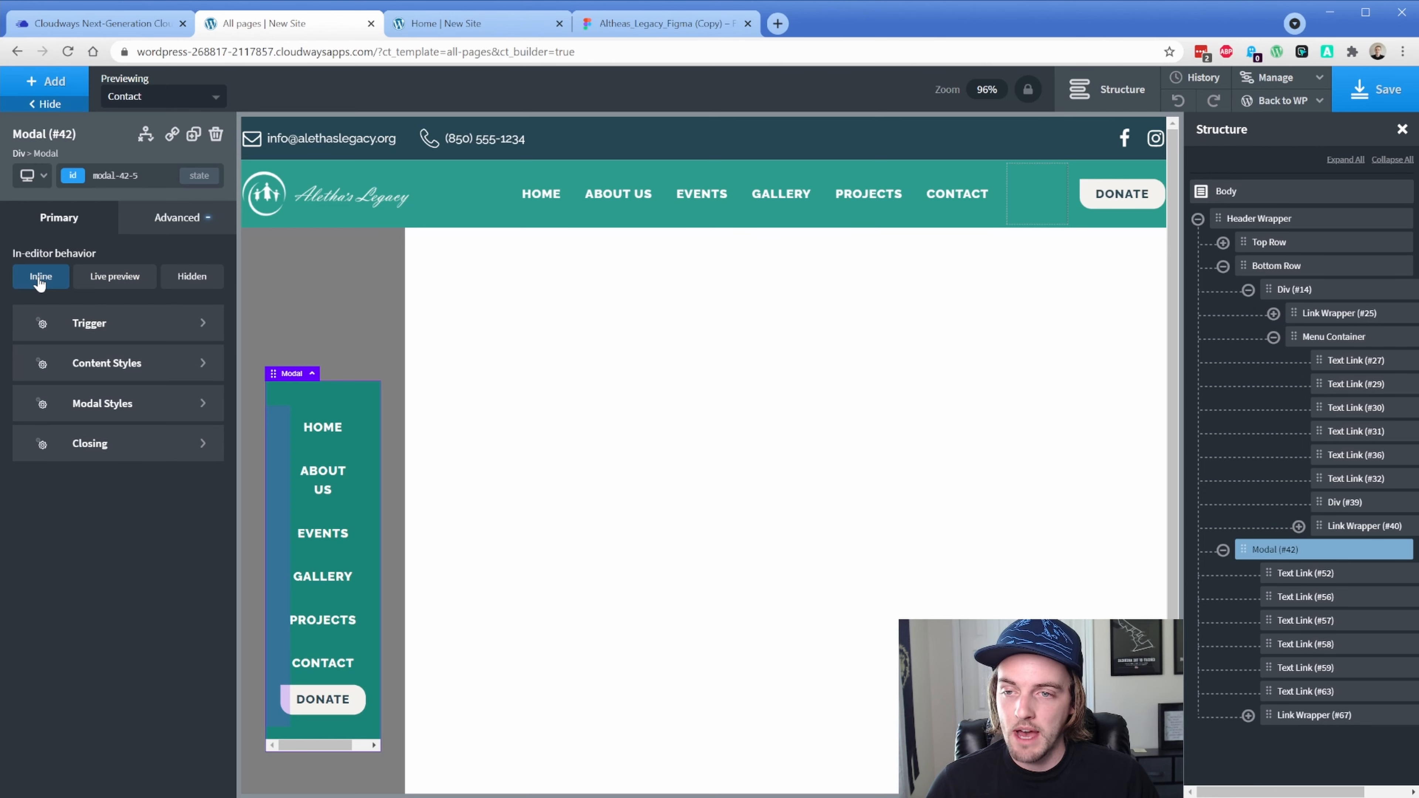
left_click(192, 277)
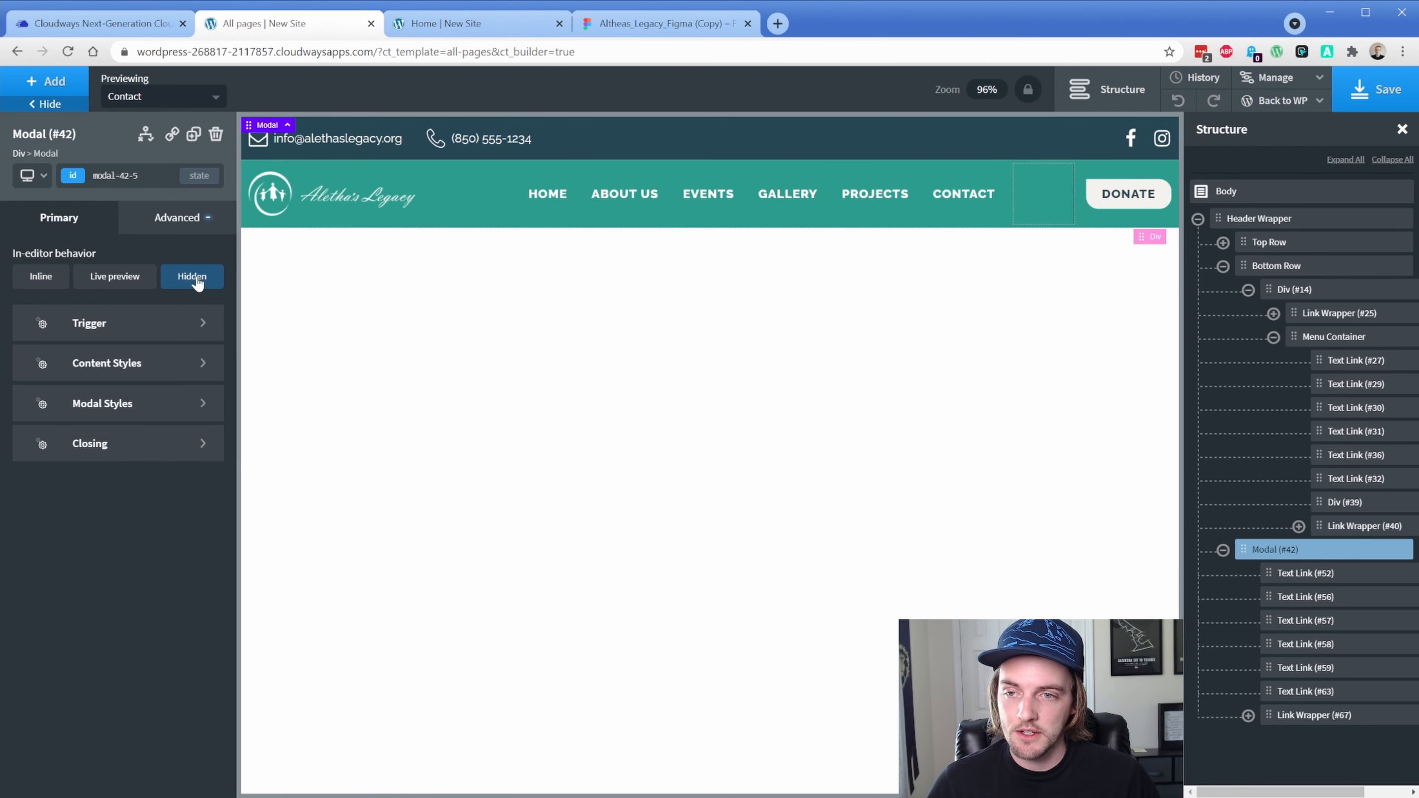
left_click(1308, 338)
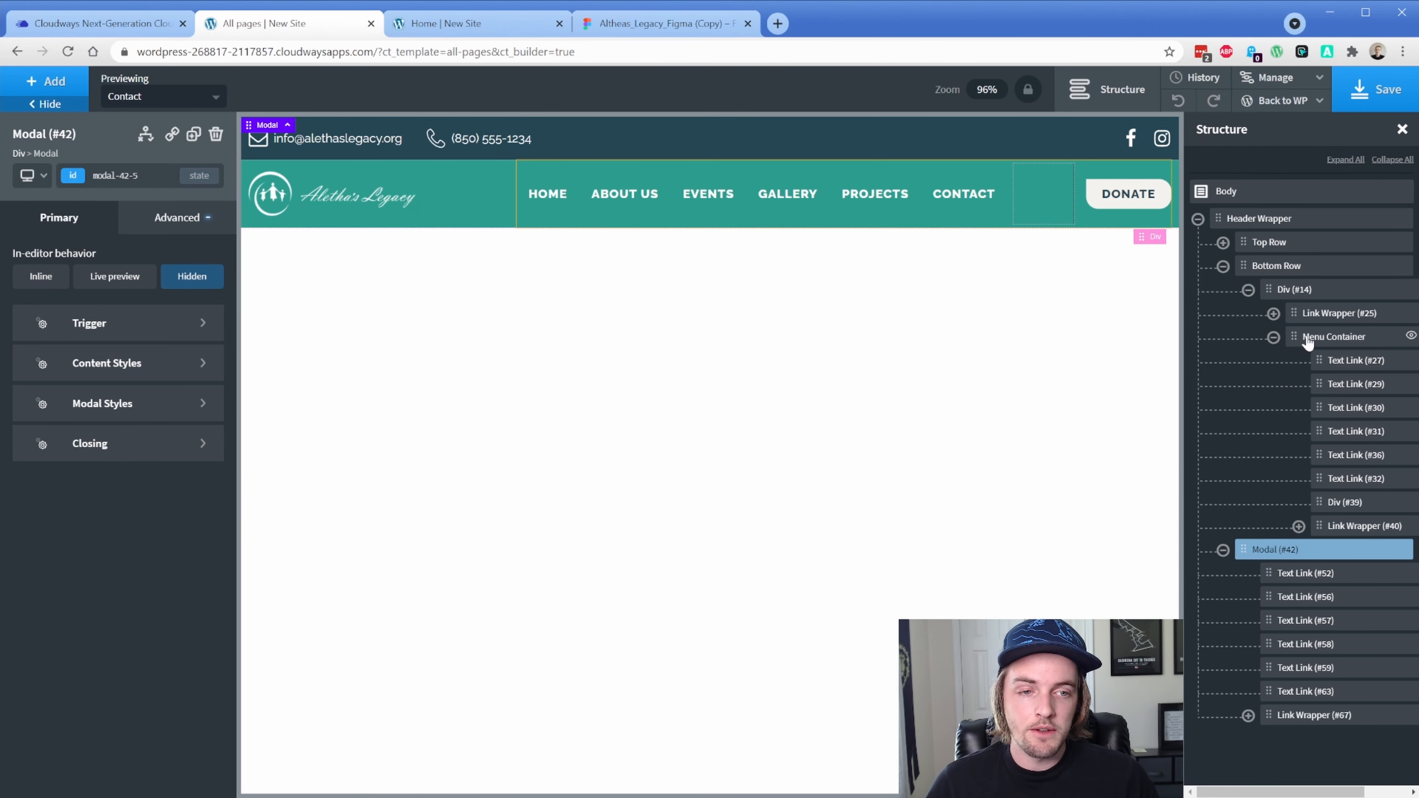
left_click(64, 89)
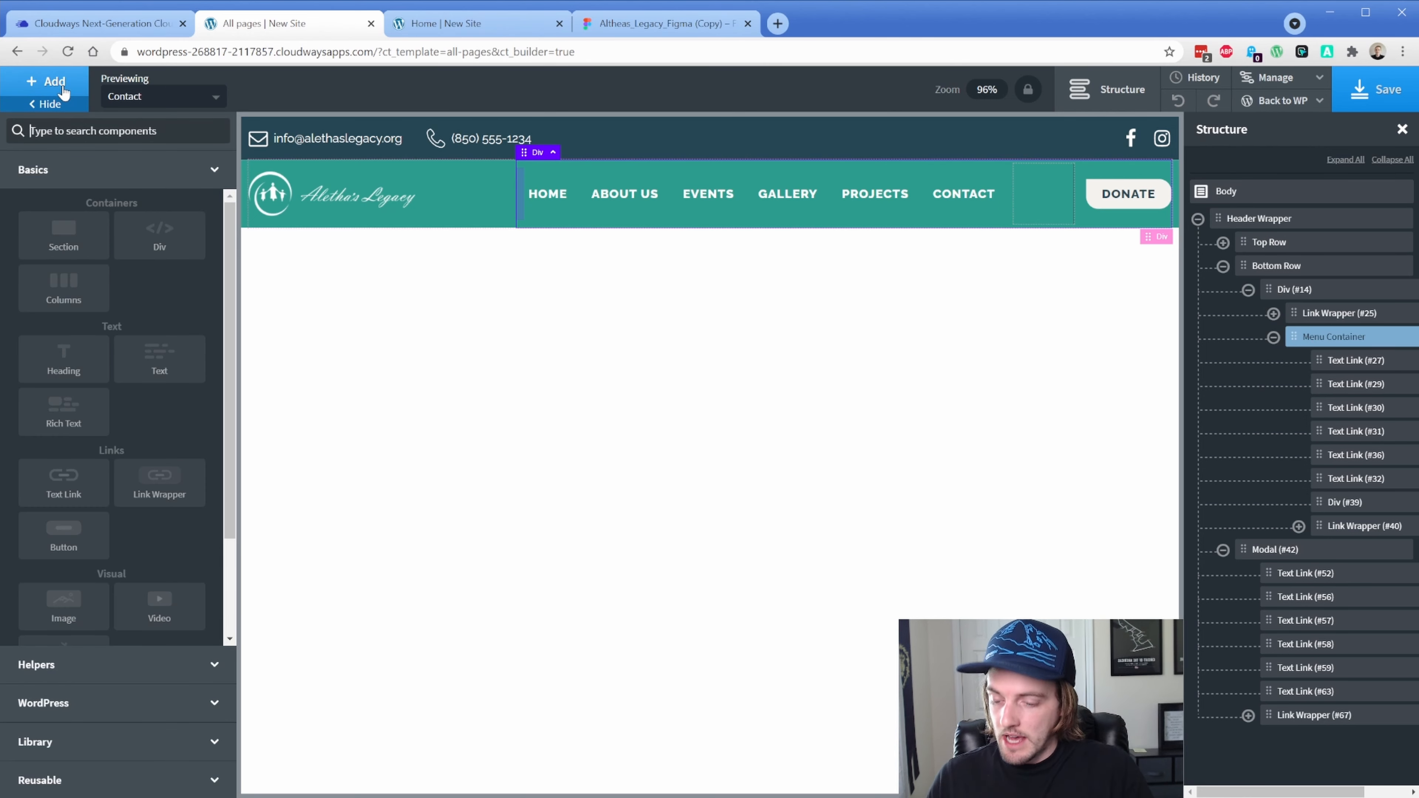
type("ico")
left_click(61, 178)
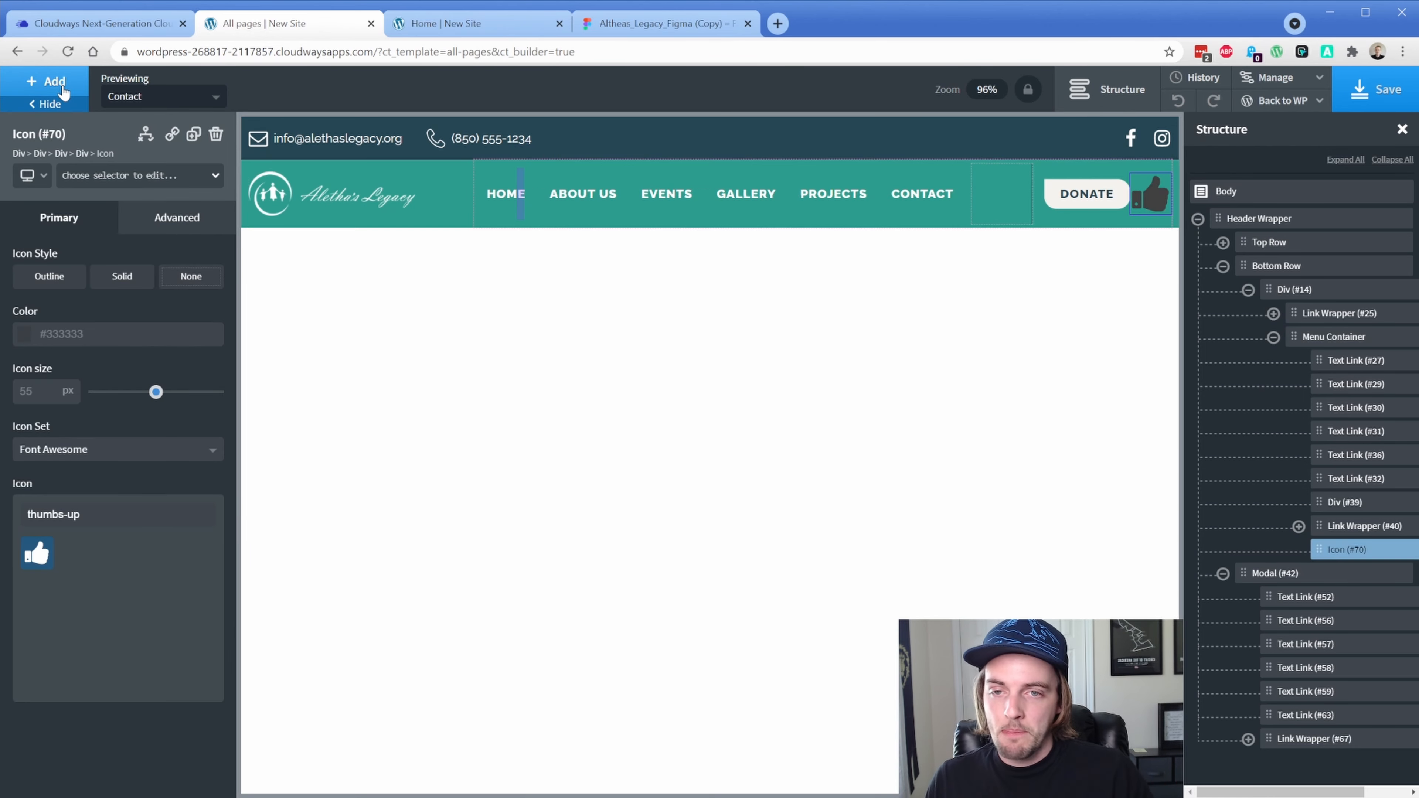
Set the icon to Linearicons 'menu', colour white (#ffffff), size 35
left_click(90, 459)
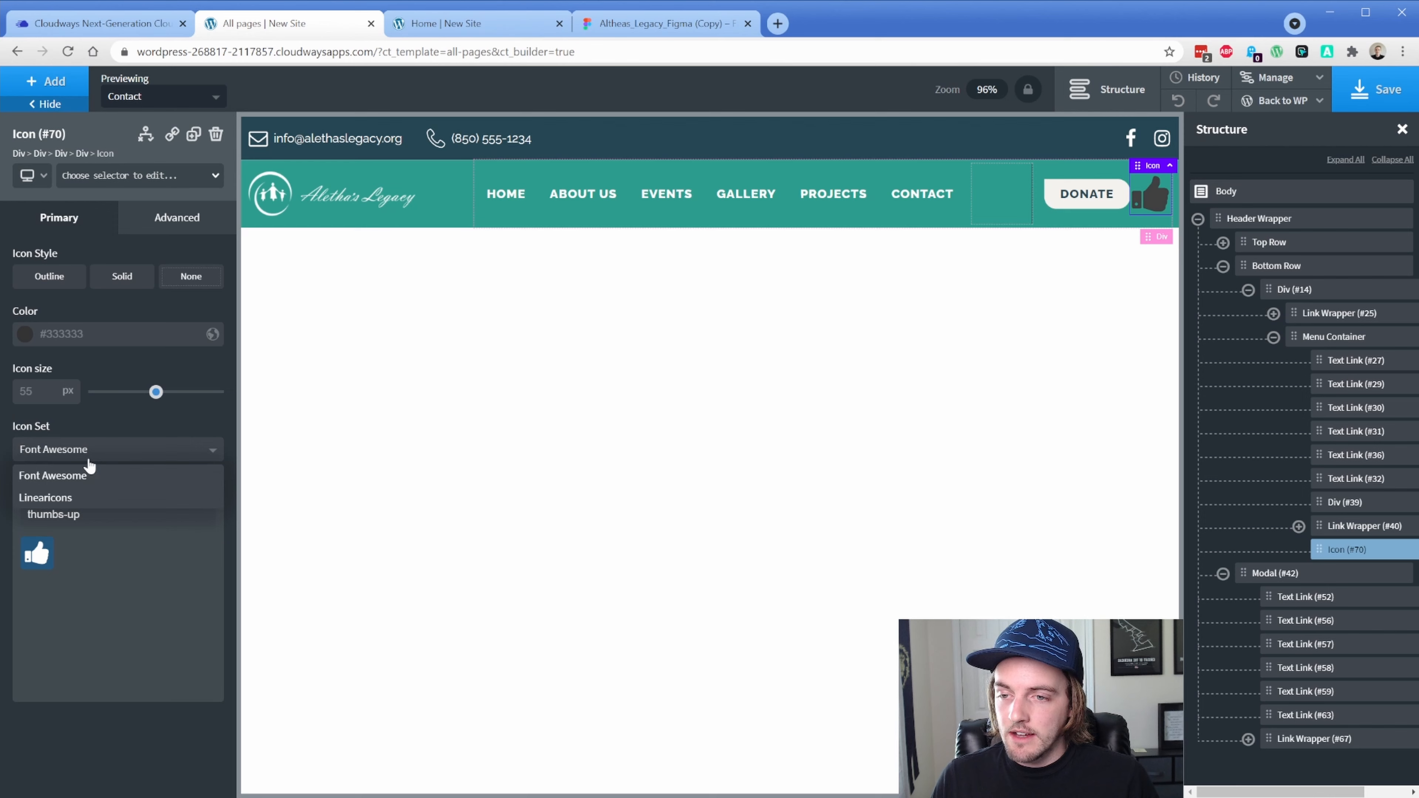
left_click(77, 497)
left_click(97, 517)
type("menu")
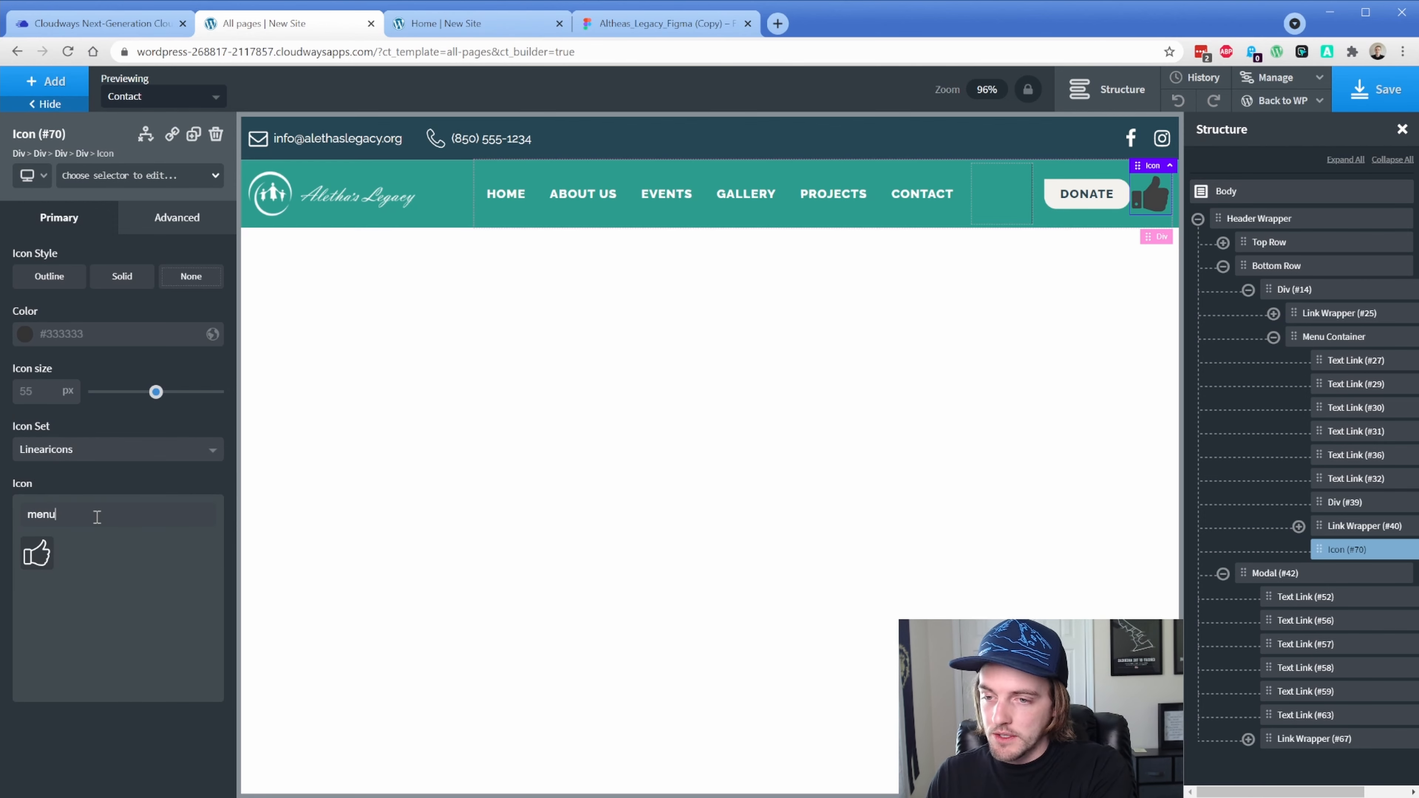
left_click(36, 560)
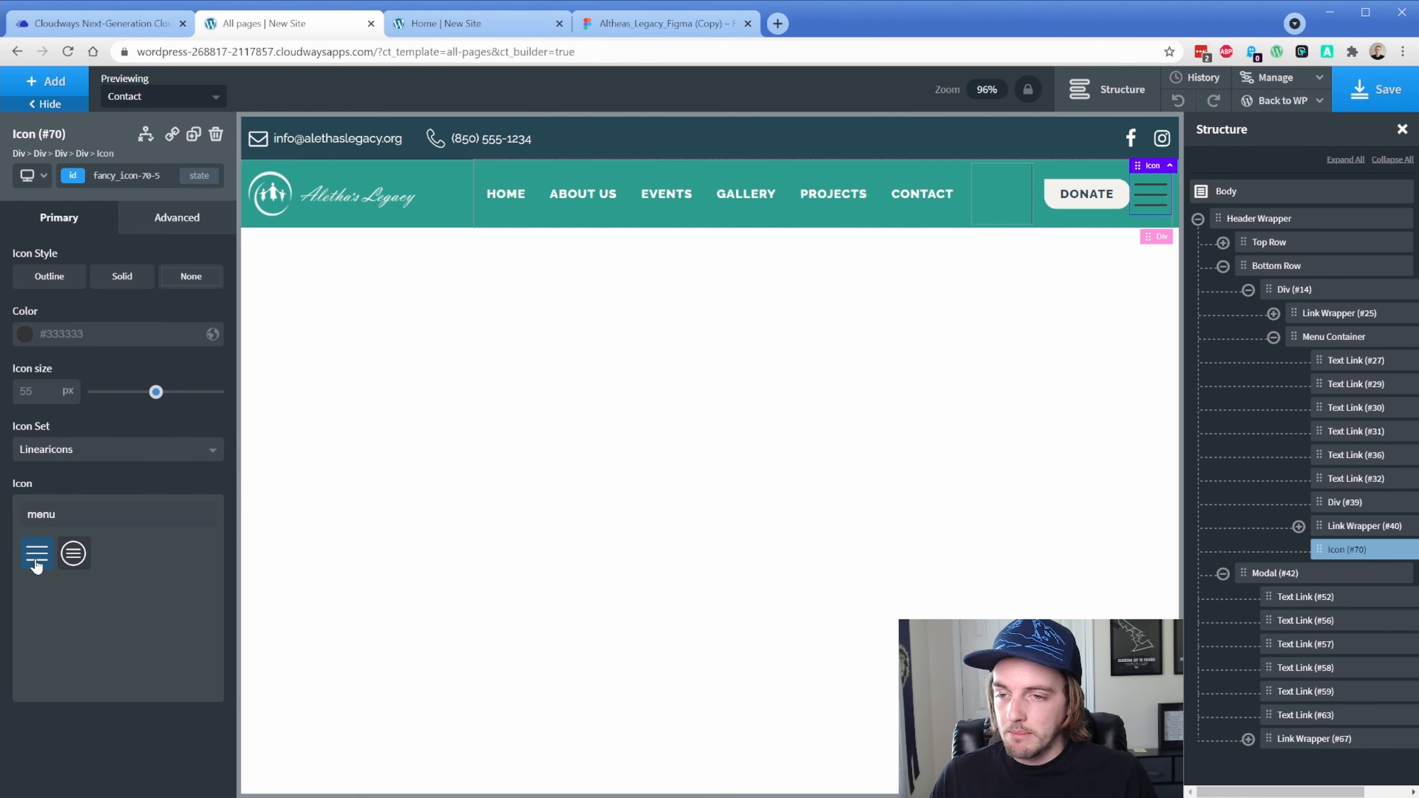
left_click(24, 334)
left_click(23, 357)
left_click(62, 309)
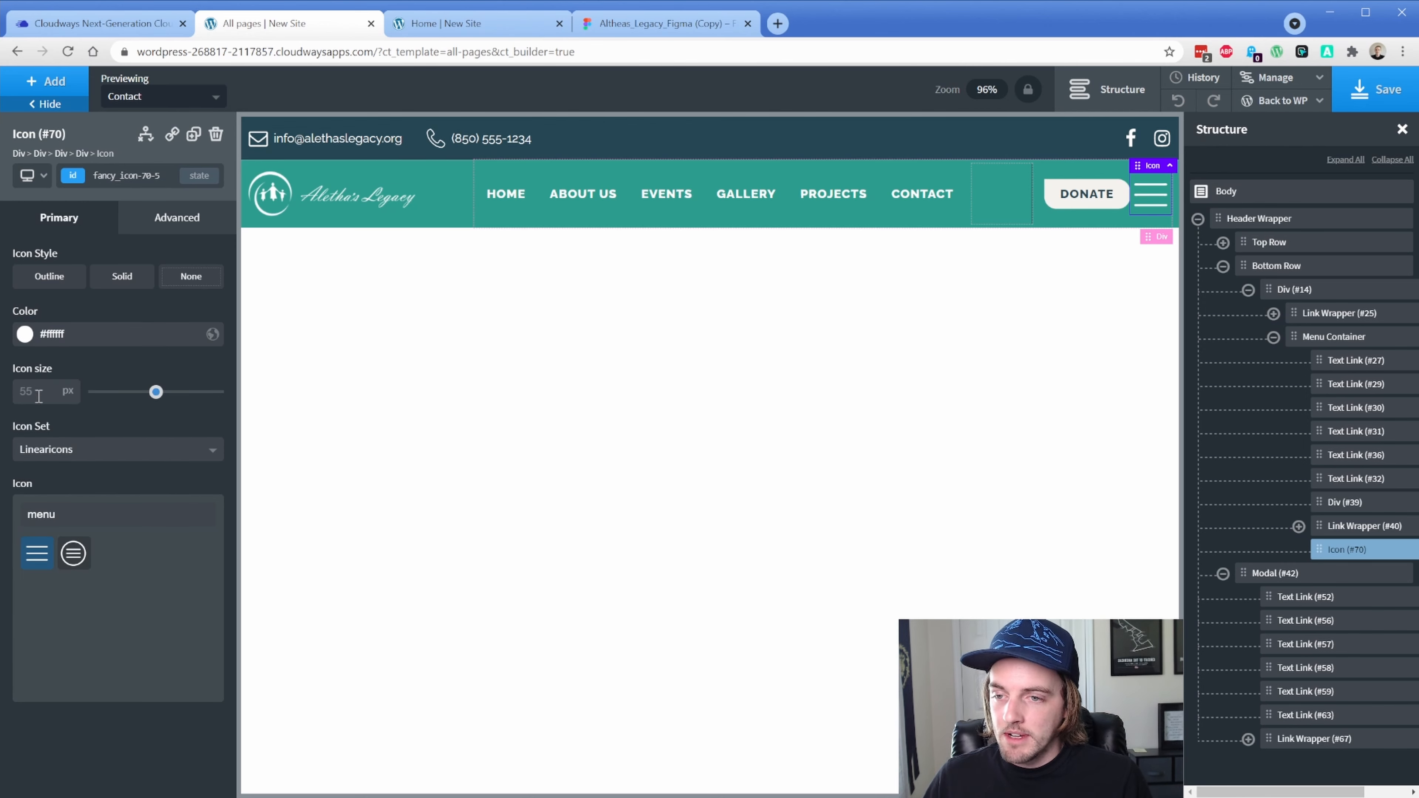
type("35")
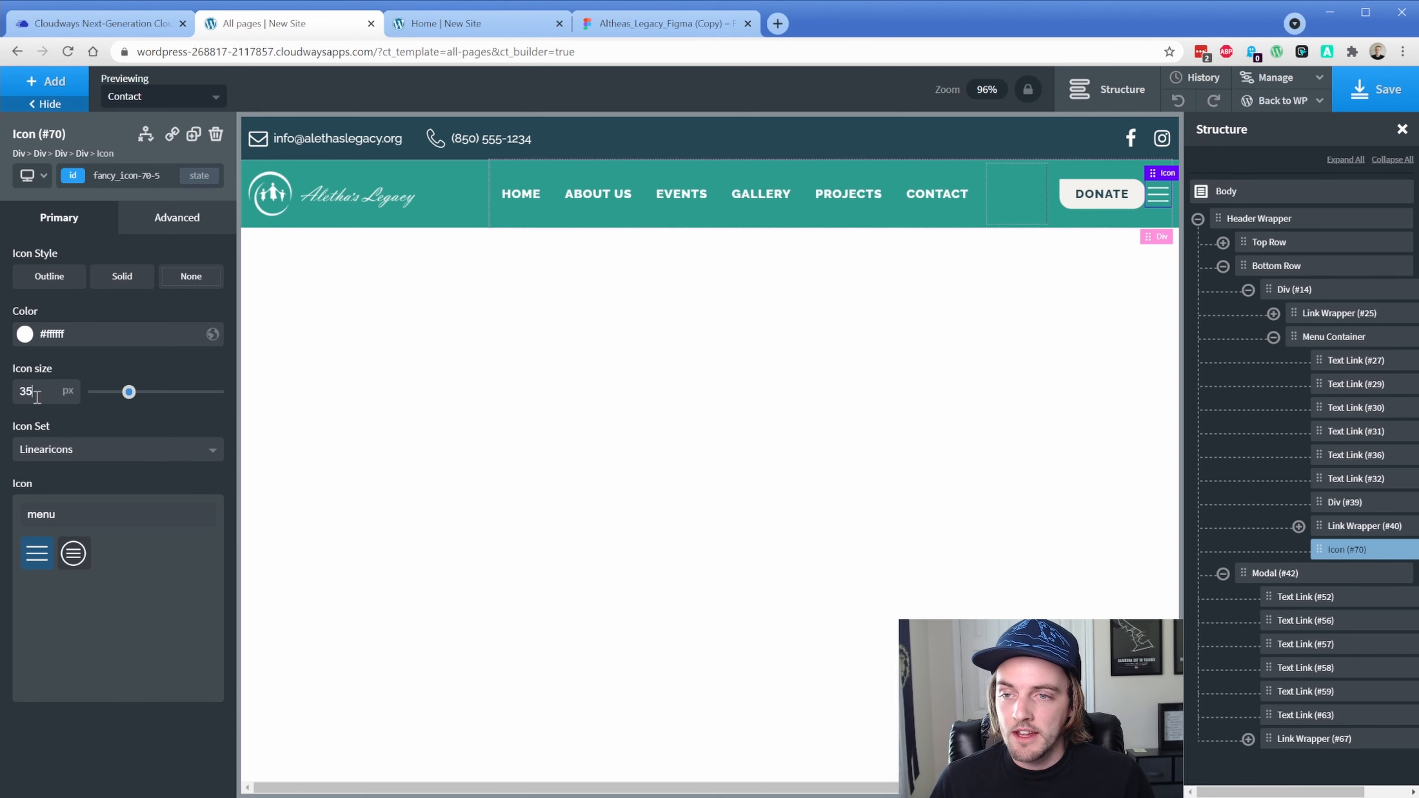
Copy the hamburger icon's ID selector and select the modal
left_click(77, 183)
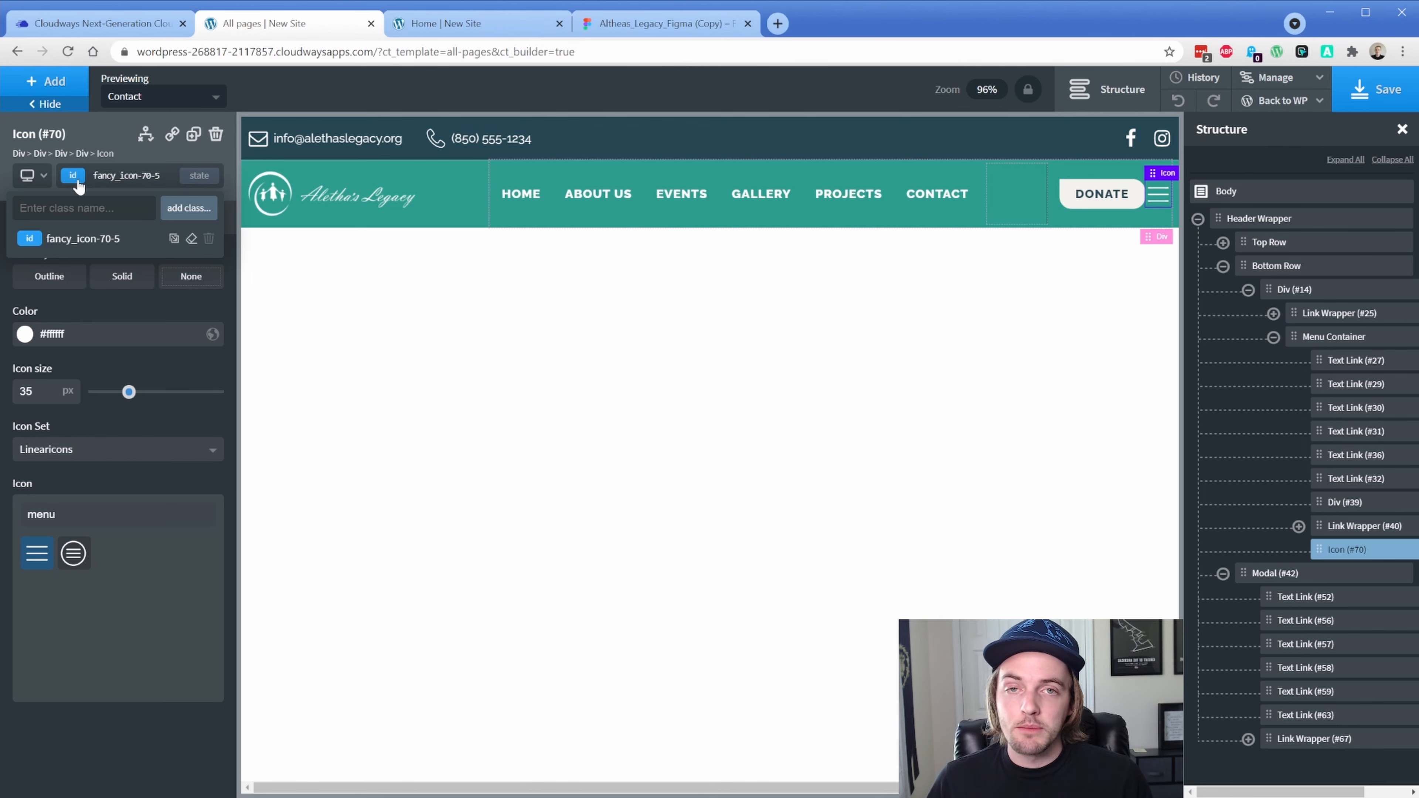
left_click(97, 177)
key("ctrl+c")
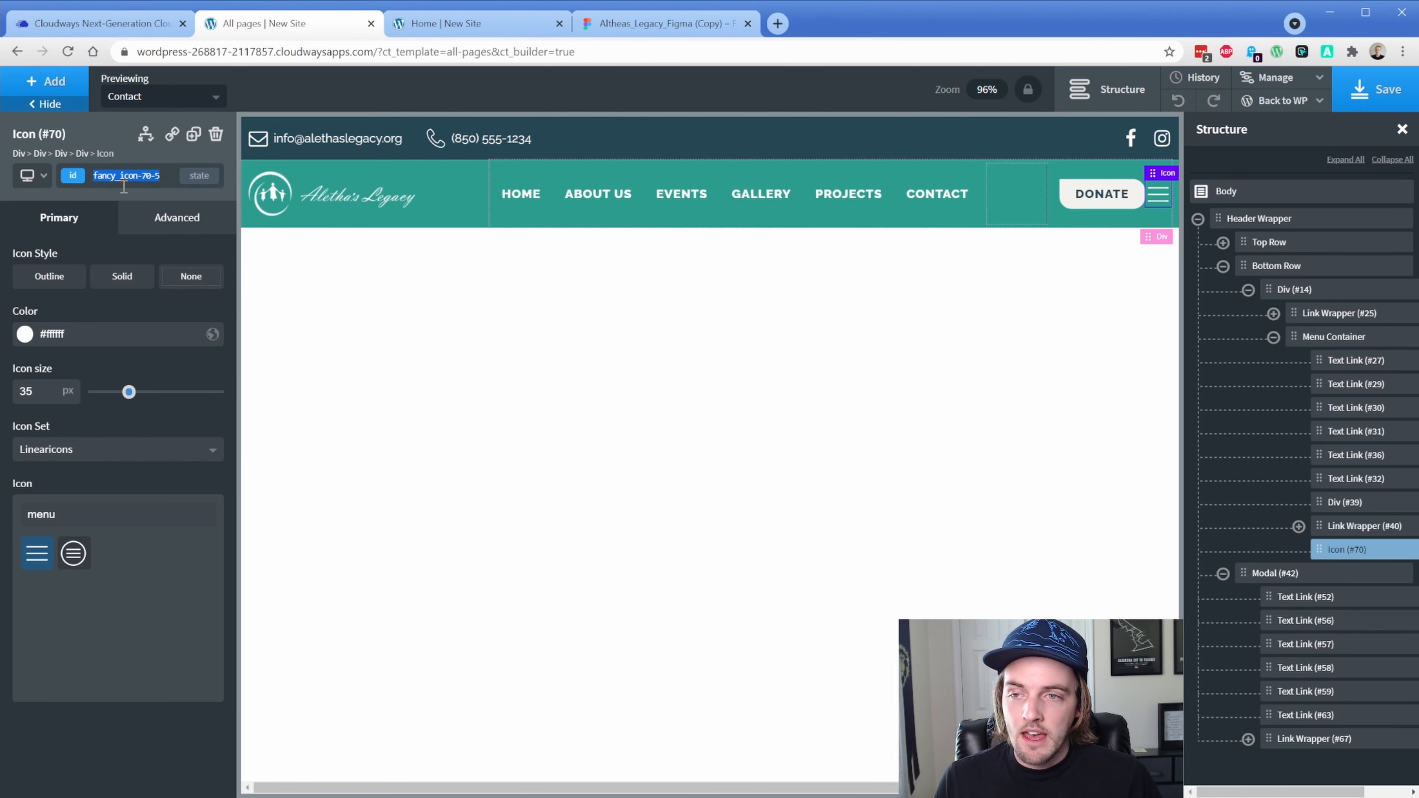
left_click(1264, 579)
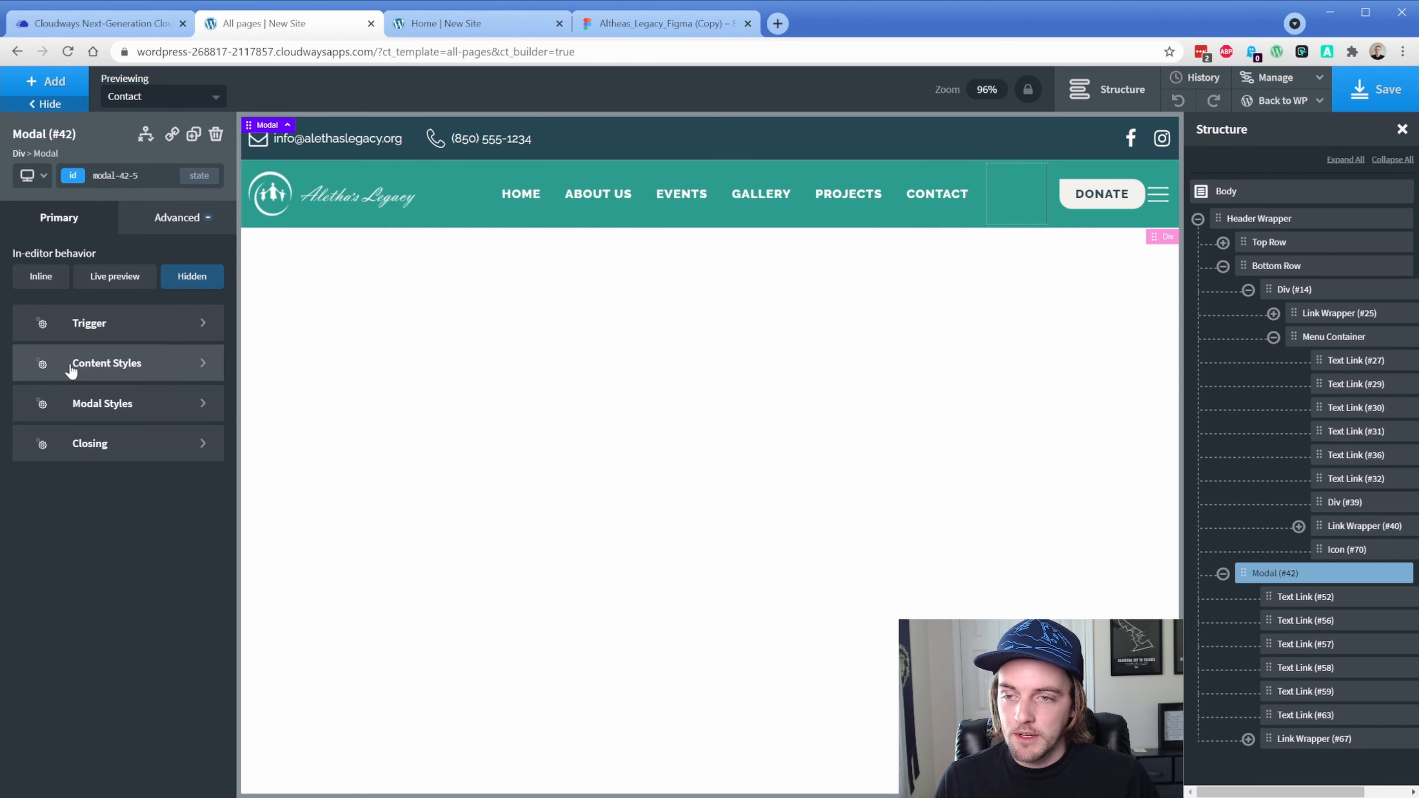
Set Modal #42 to show when the user clicks the hamburger icon (#fancy_icon-70-5), then save
left_click(85, 322)
left_click(92, 312)
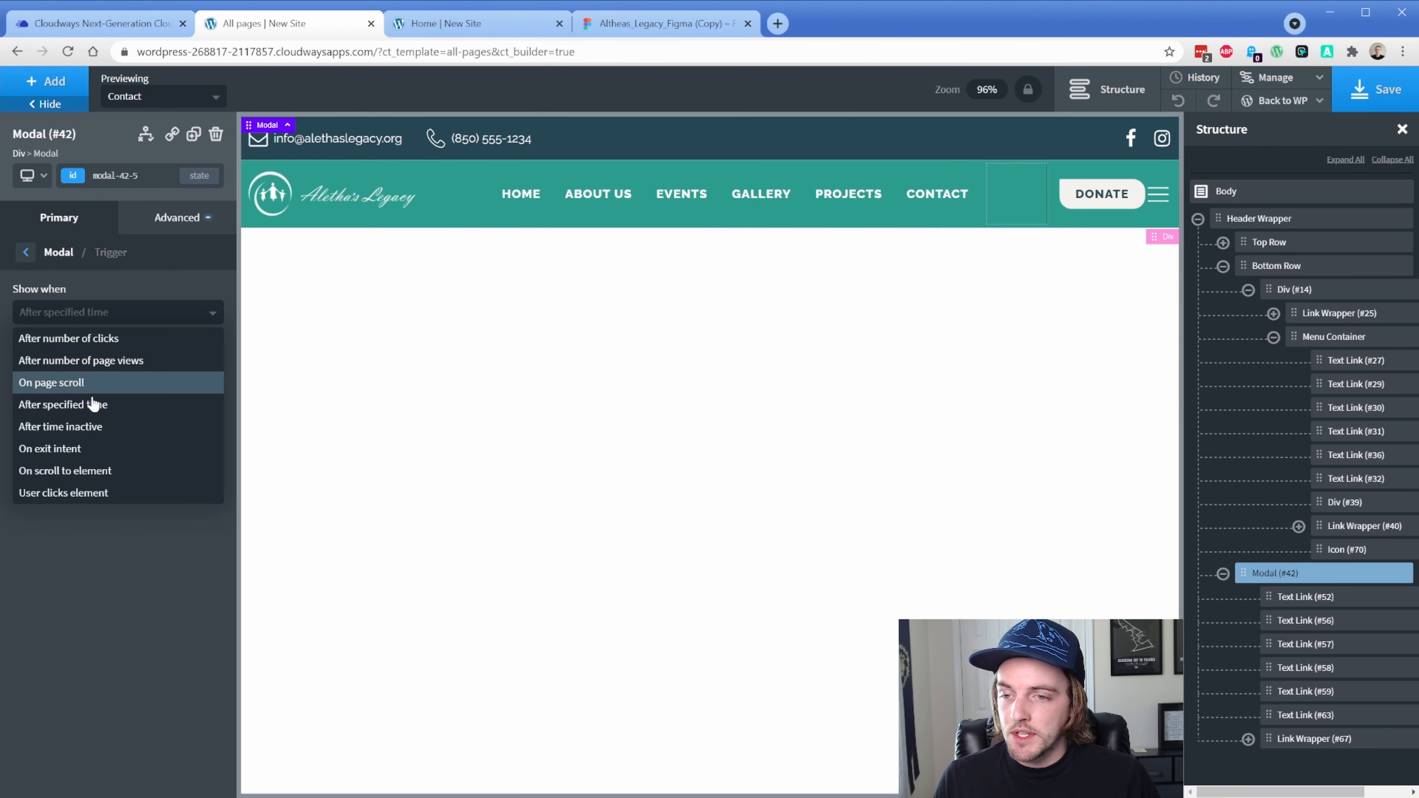
left_click(92, 493)
key("ctrl+v")
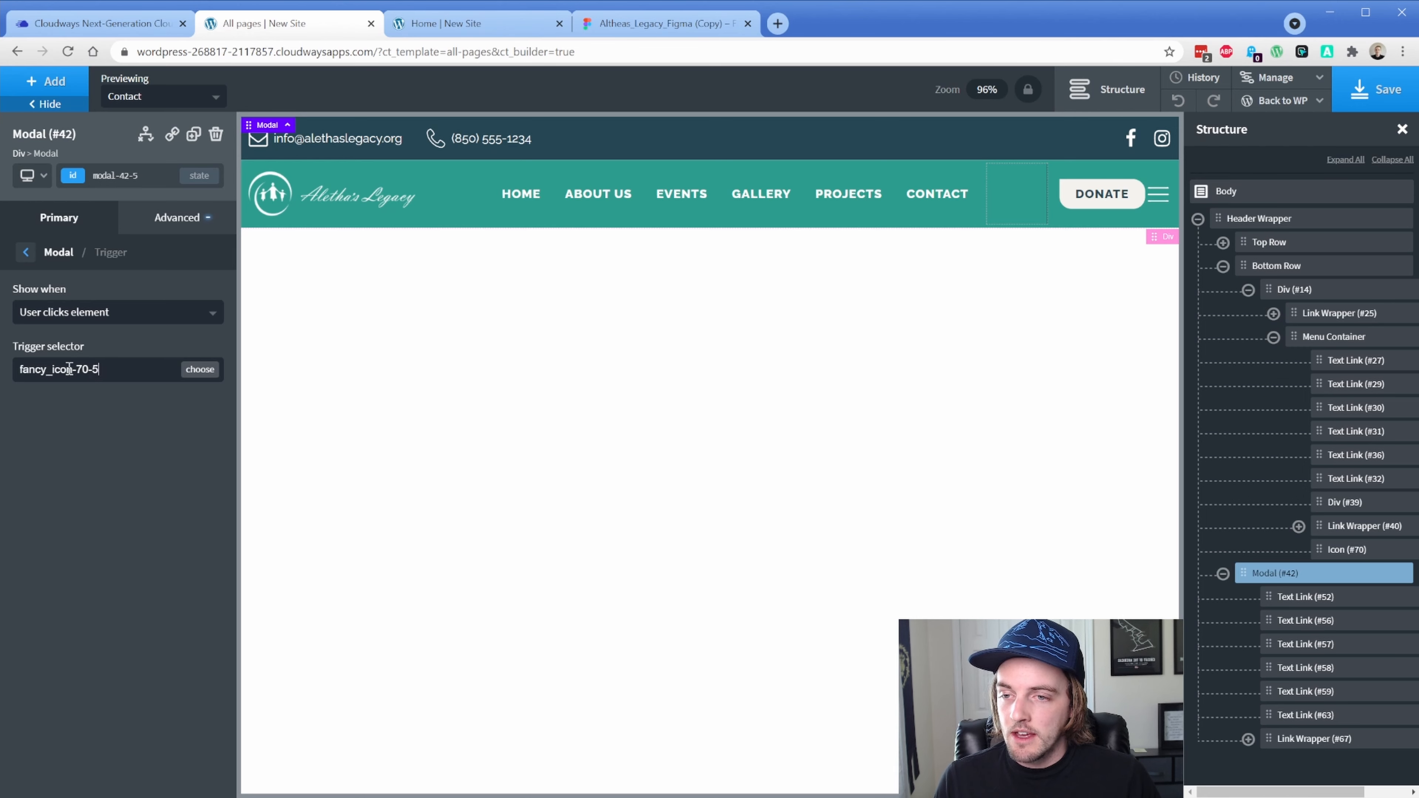
left_click(199, 370)
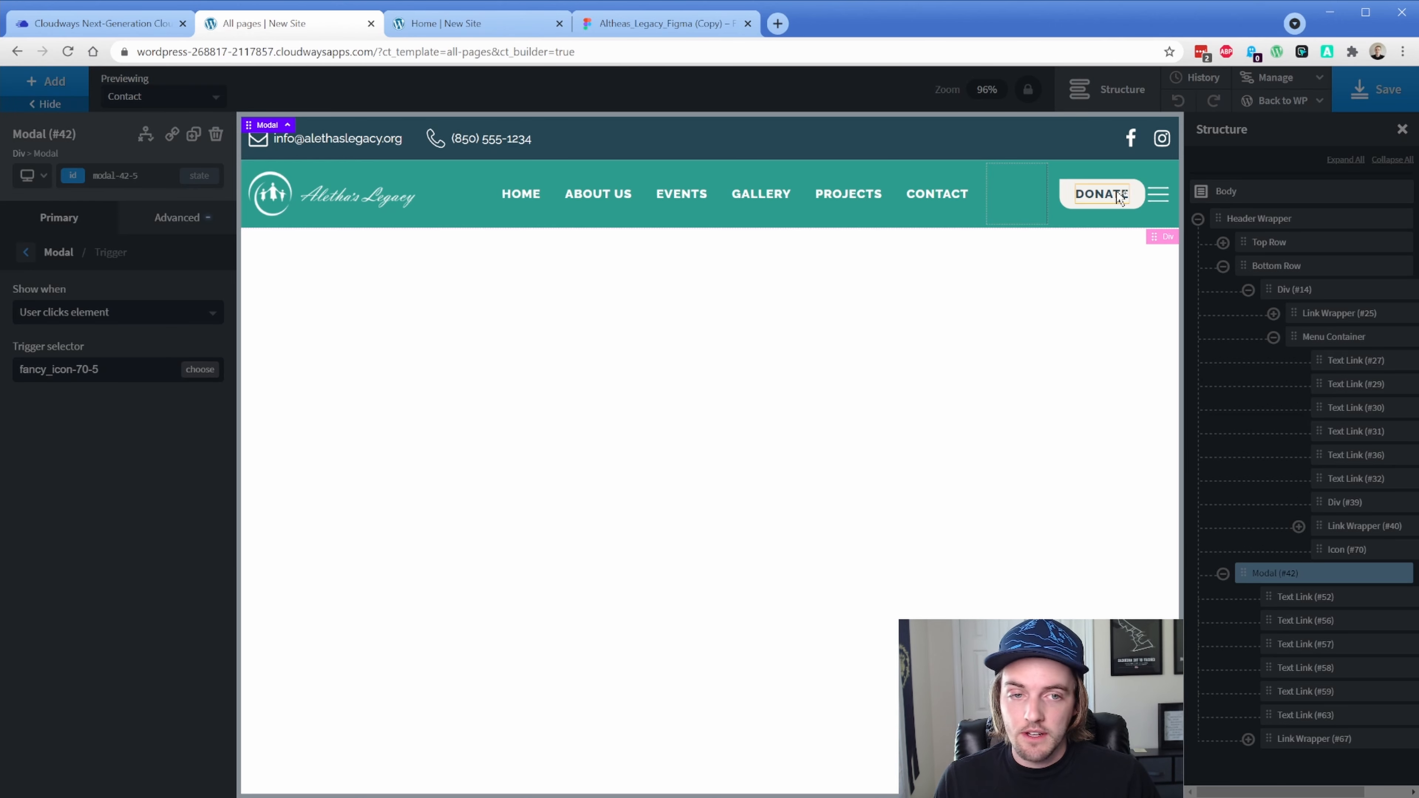
left_click(1162, 198)
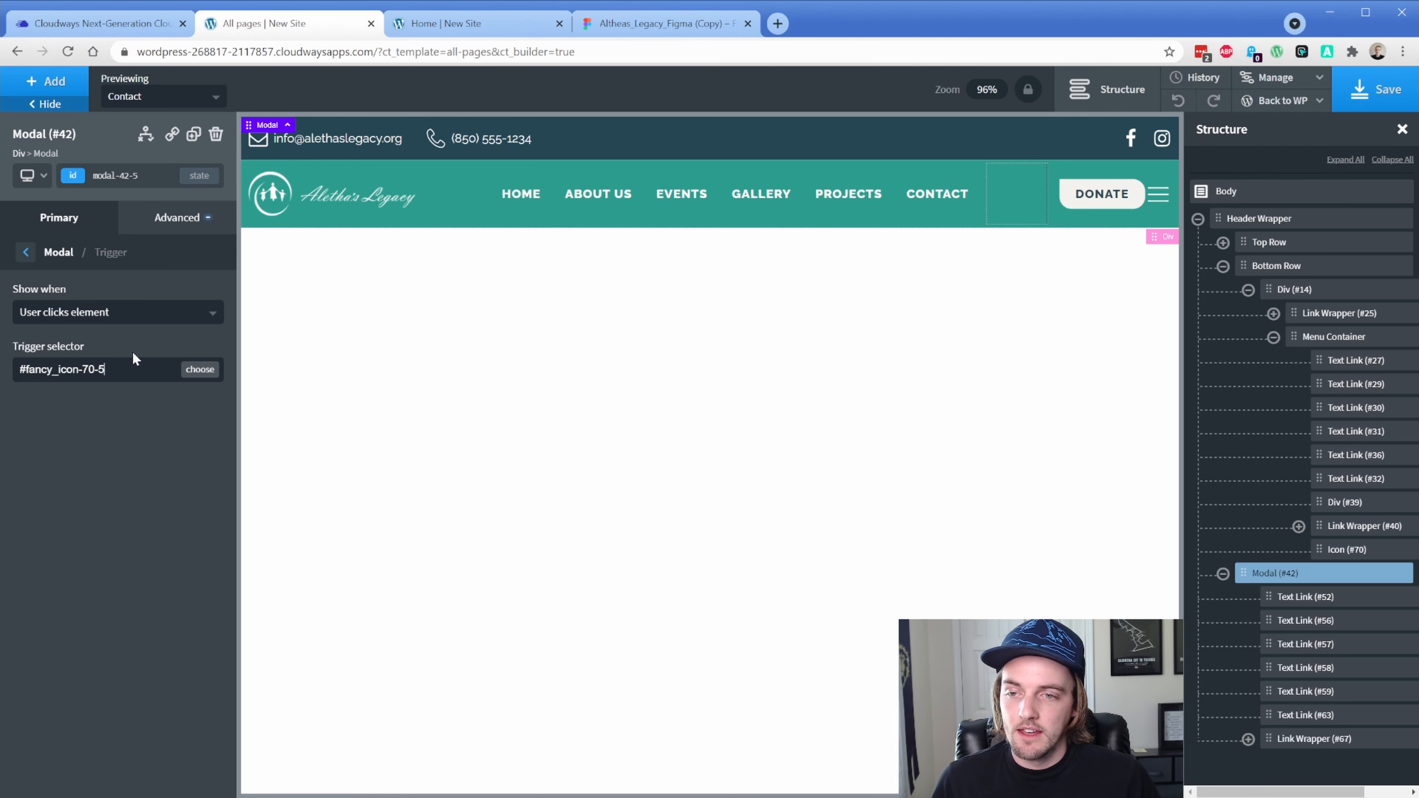
left_click(1355, 78)
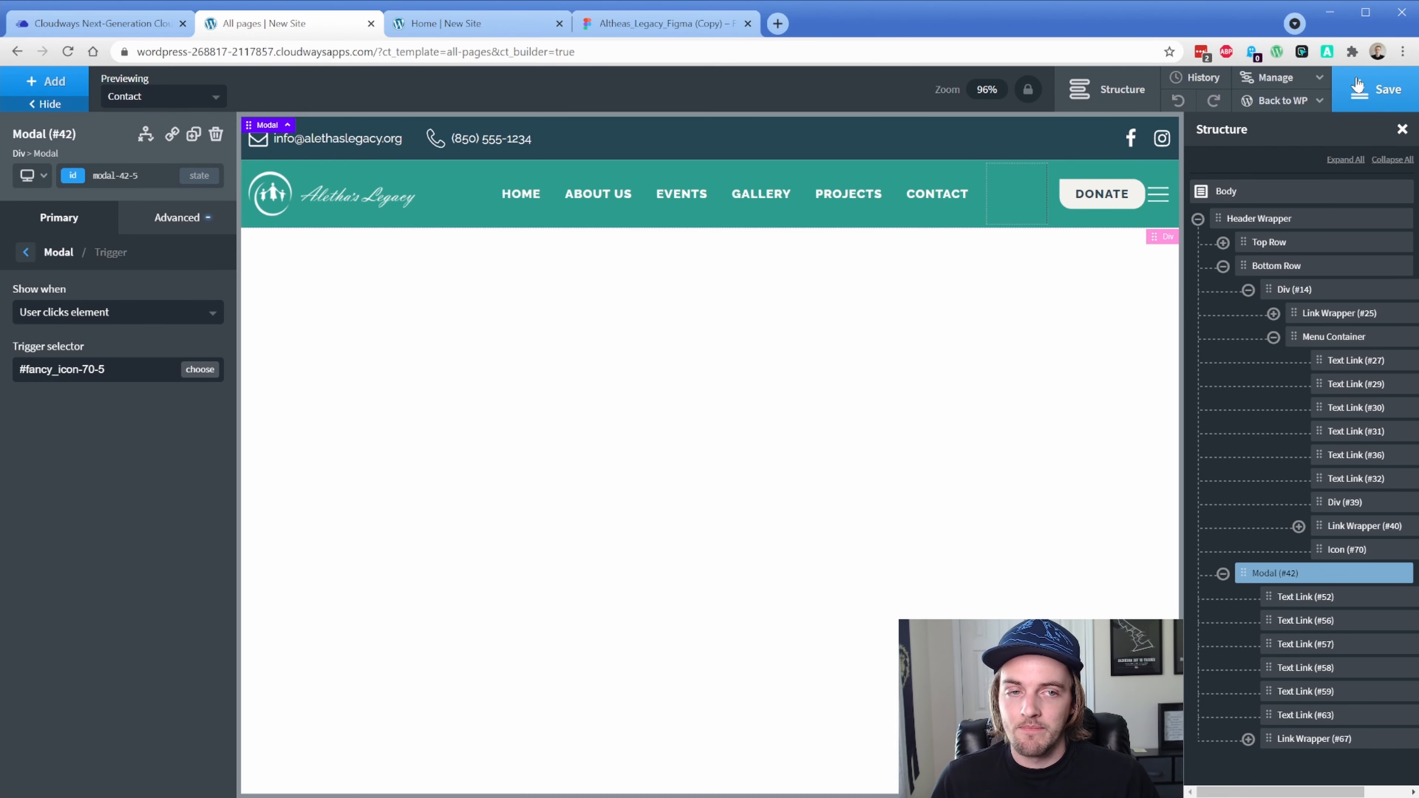
left_click(479, 4)
Reload the live home page at desktop width and check the hamburger opens and closes the teal modal
left_click(65, 54)
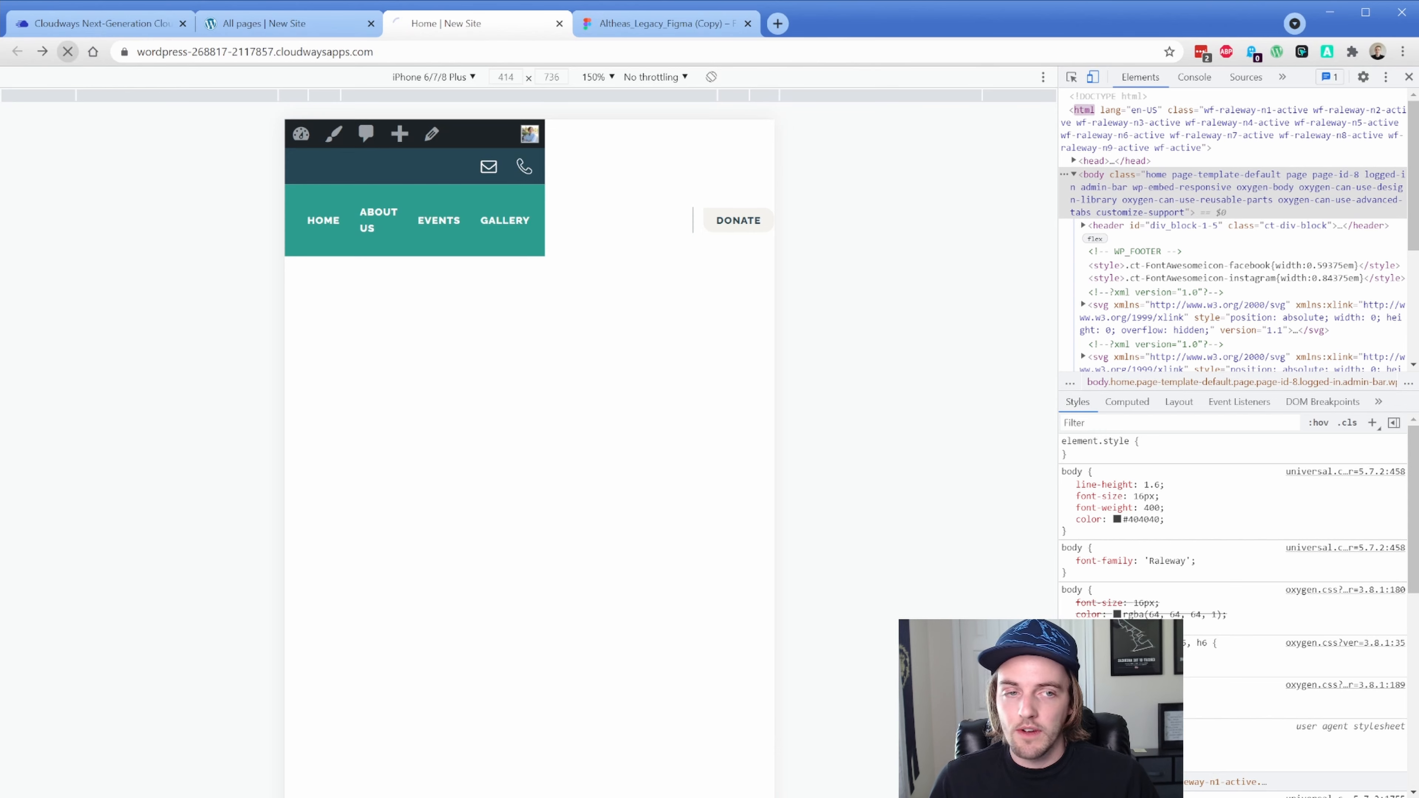
left_click(1409, 78)
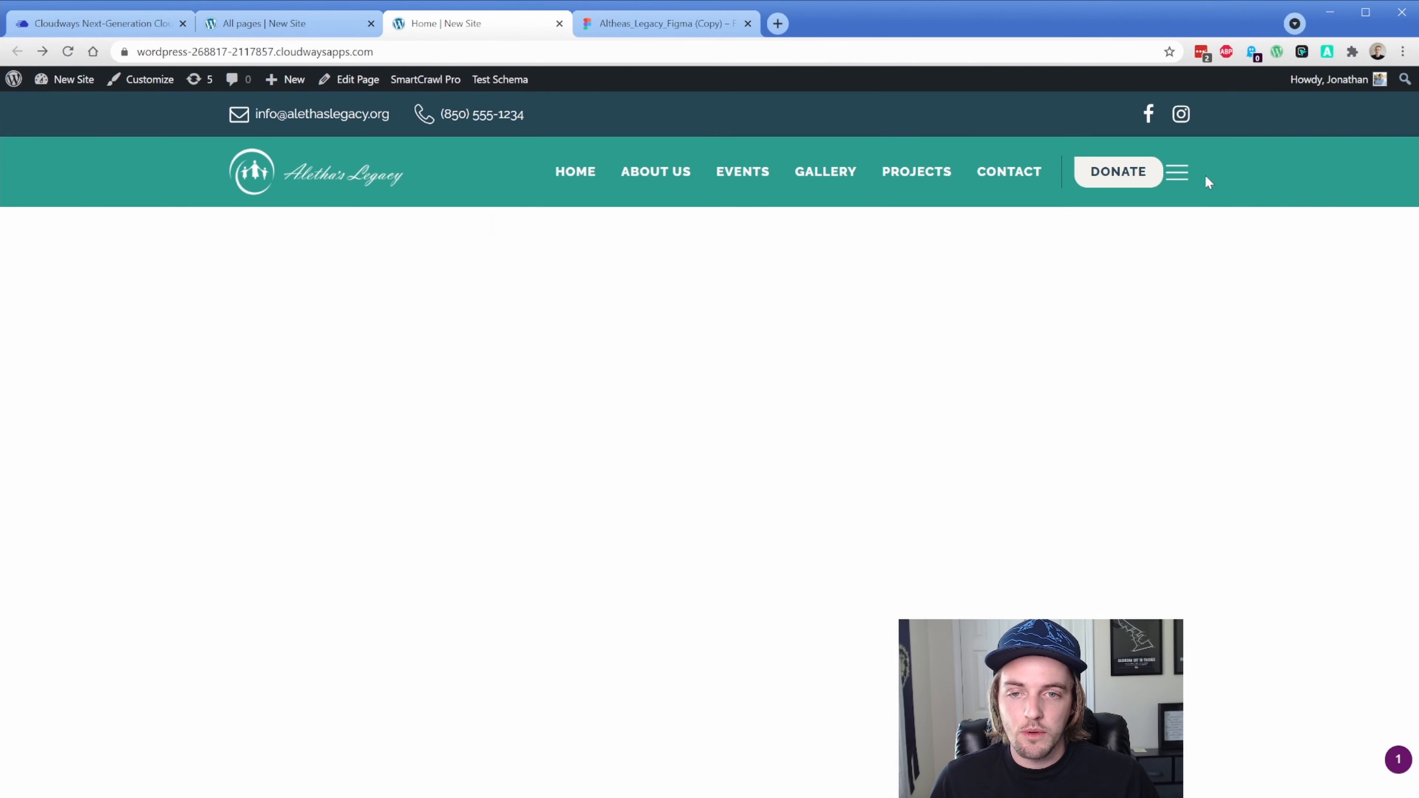
left_click(1174, 174)
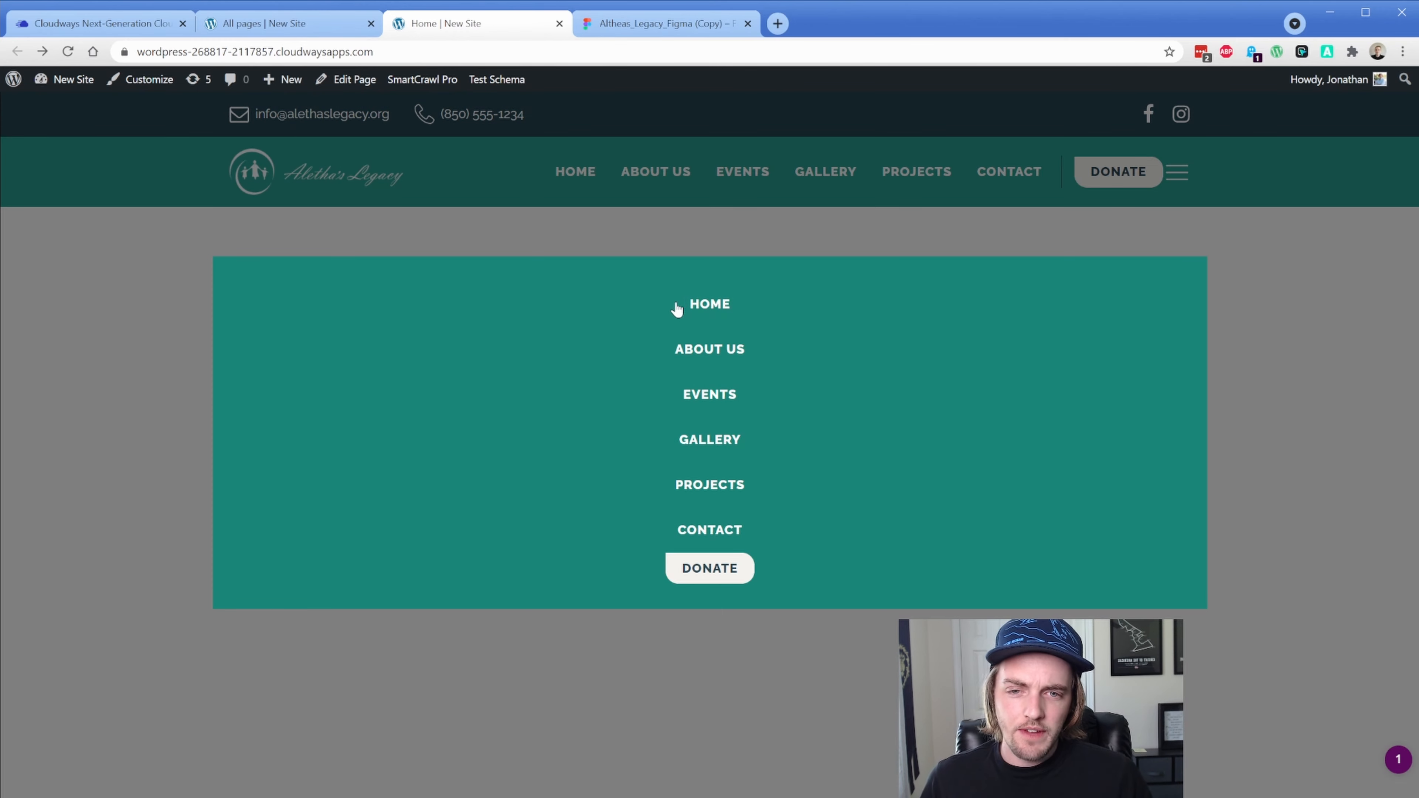
left_click(1177, 175)
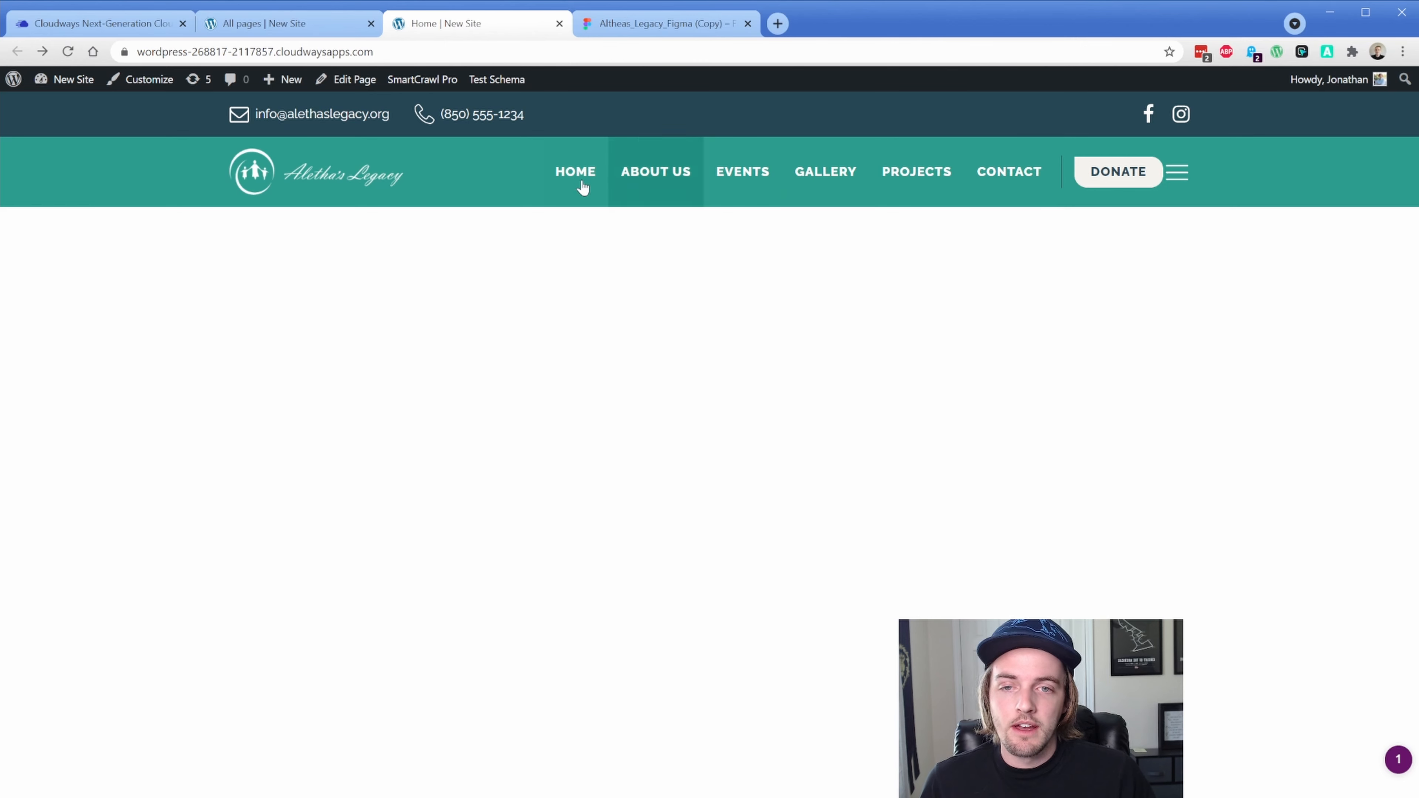
Move the hamburger Icon #70 so it sits left of the DONATE button
left_click(307, 29)
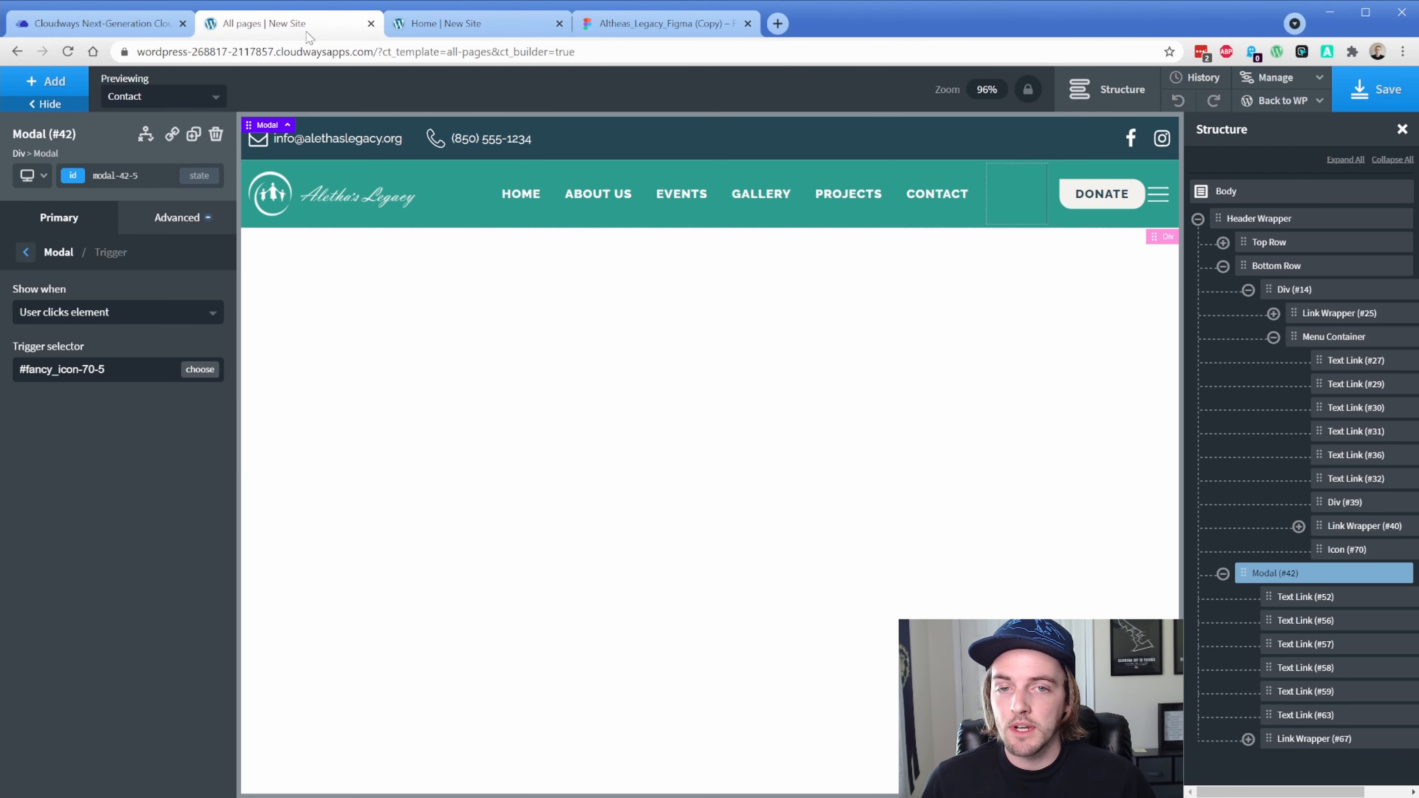
left_click(1319, 549)
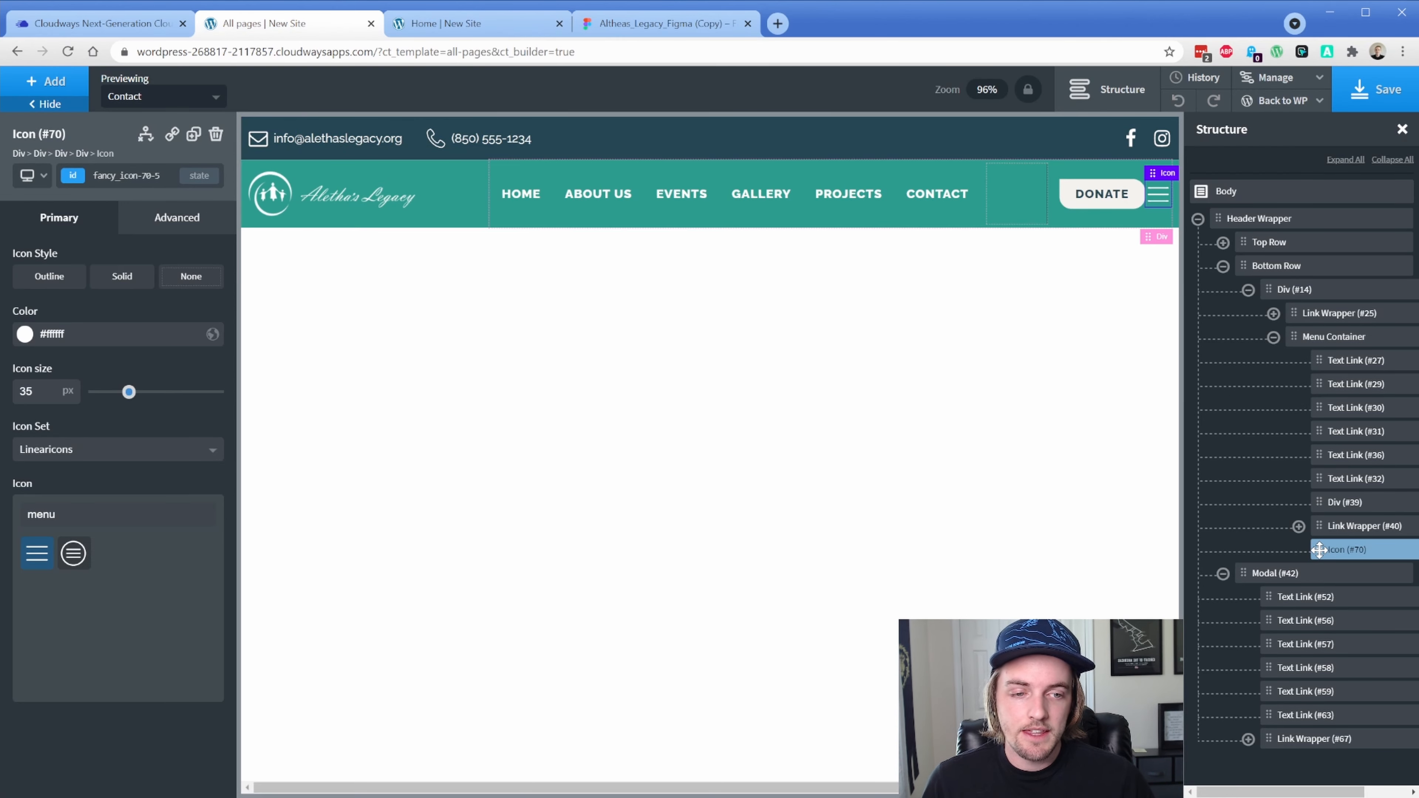
left_click_drag(1319, 550, 1334, 505)
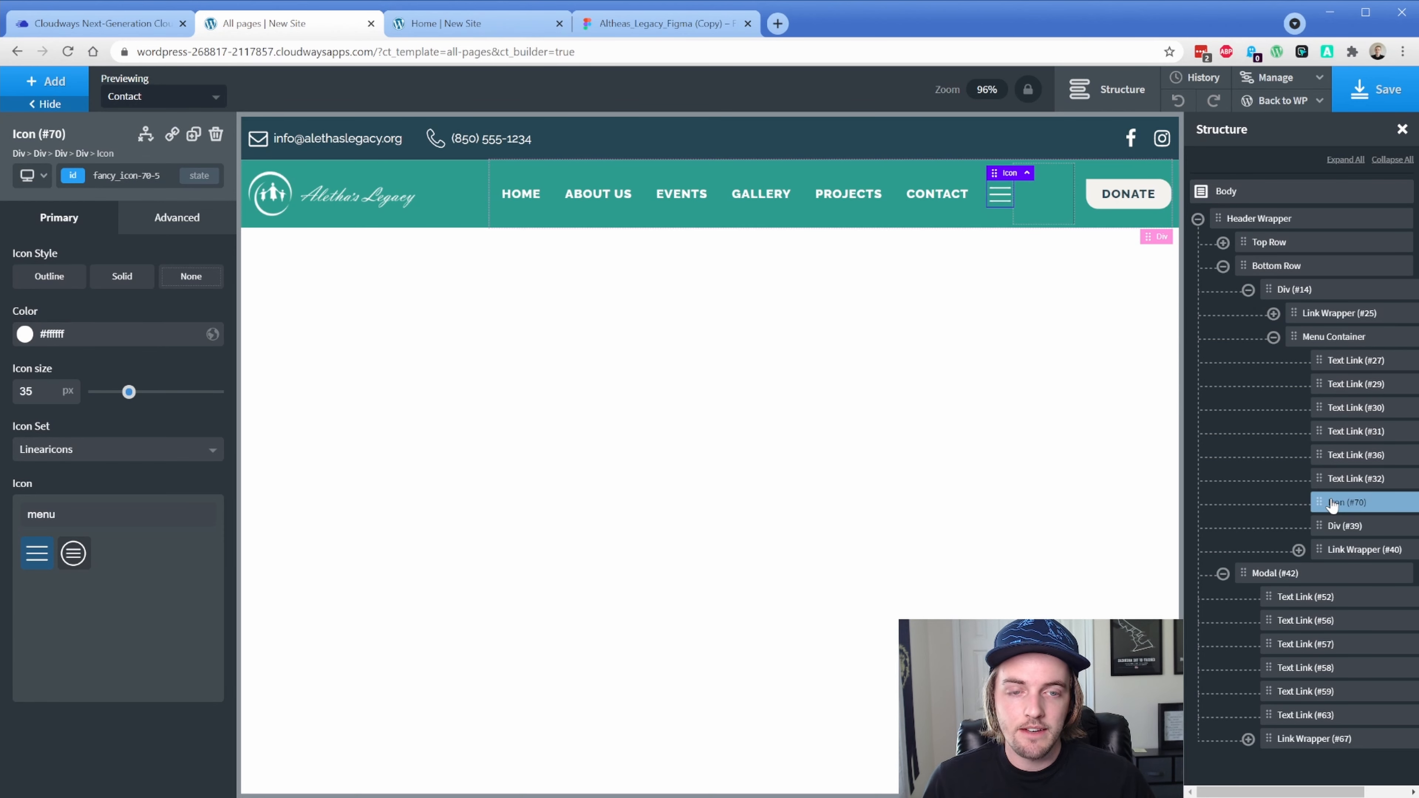
Set the al-main-menu class to display none at the Page container (1220px) breakpoint
left_click(1344, 363)
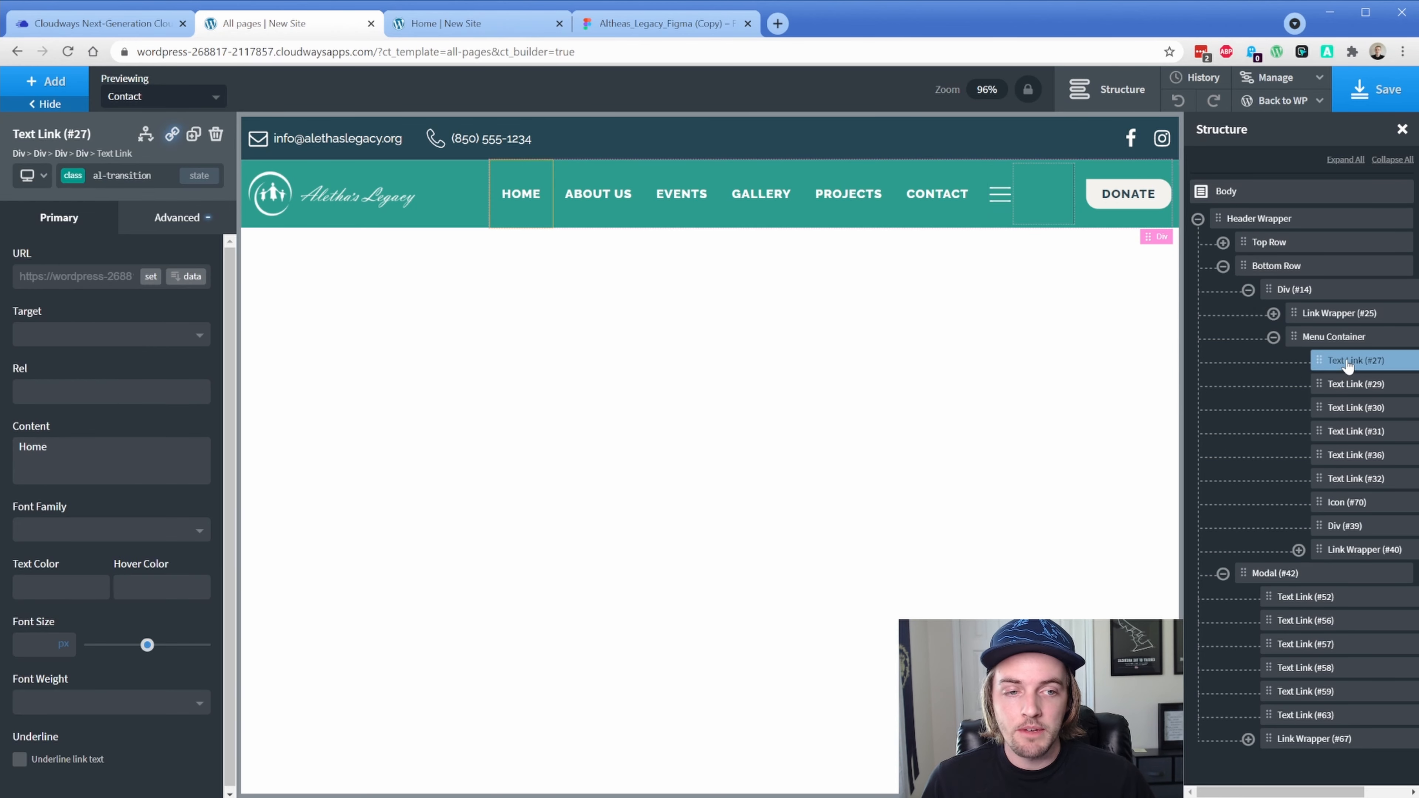
left_click(78, 178)
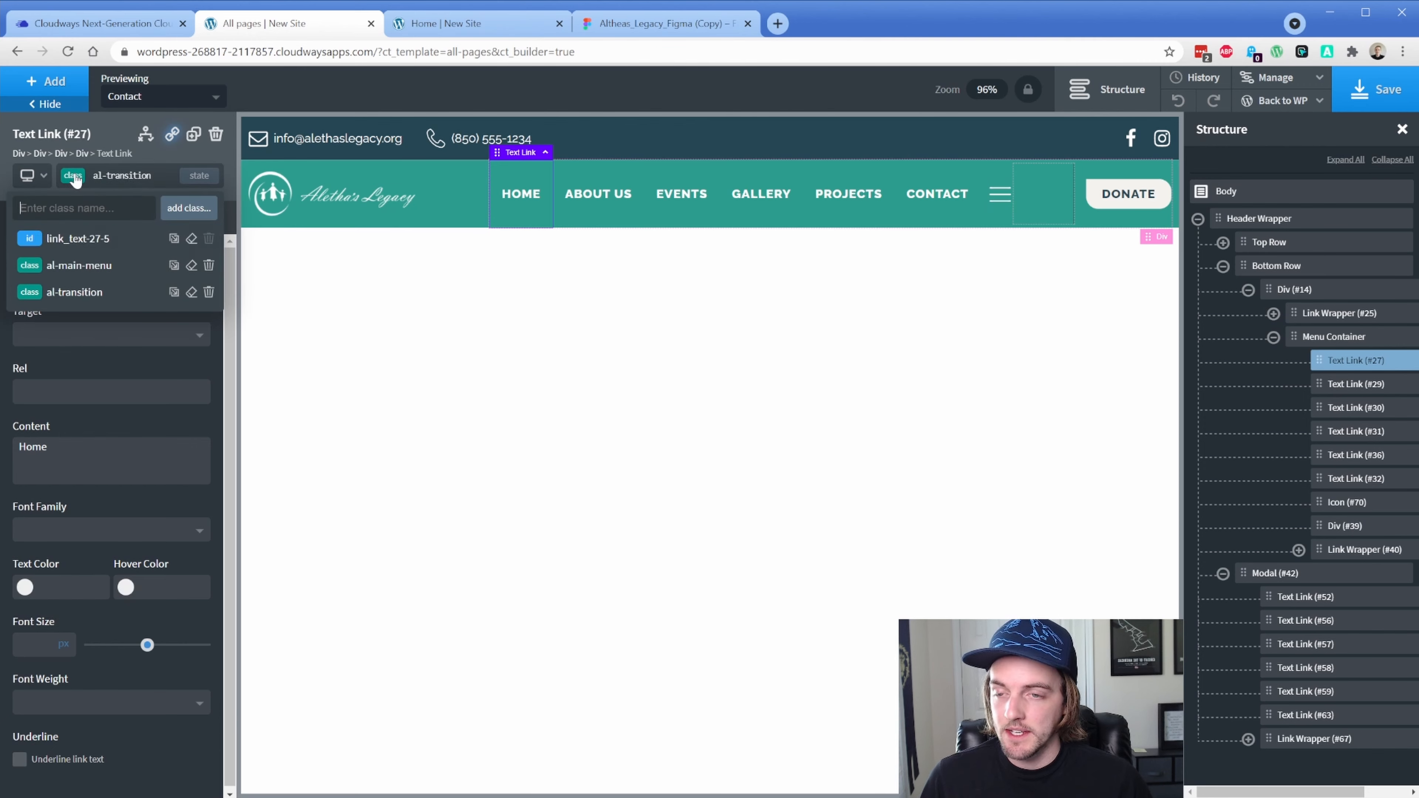
left_click(81, 268)
left_click(29, 176)
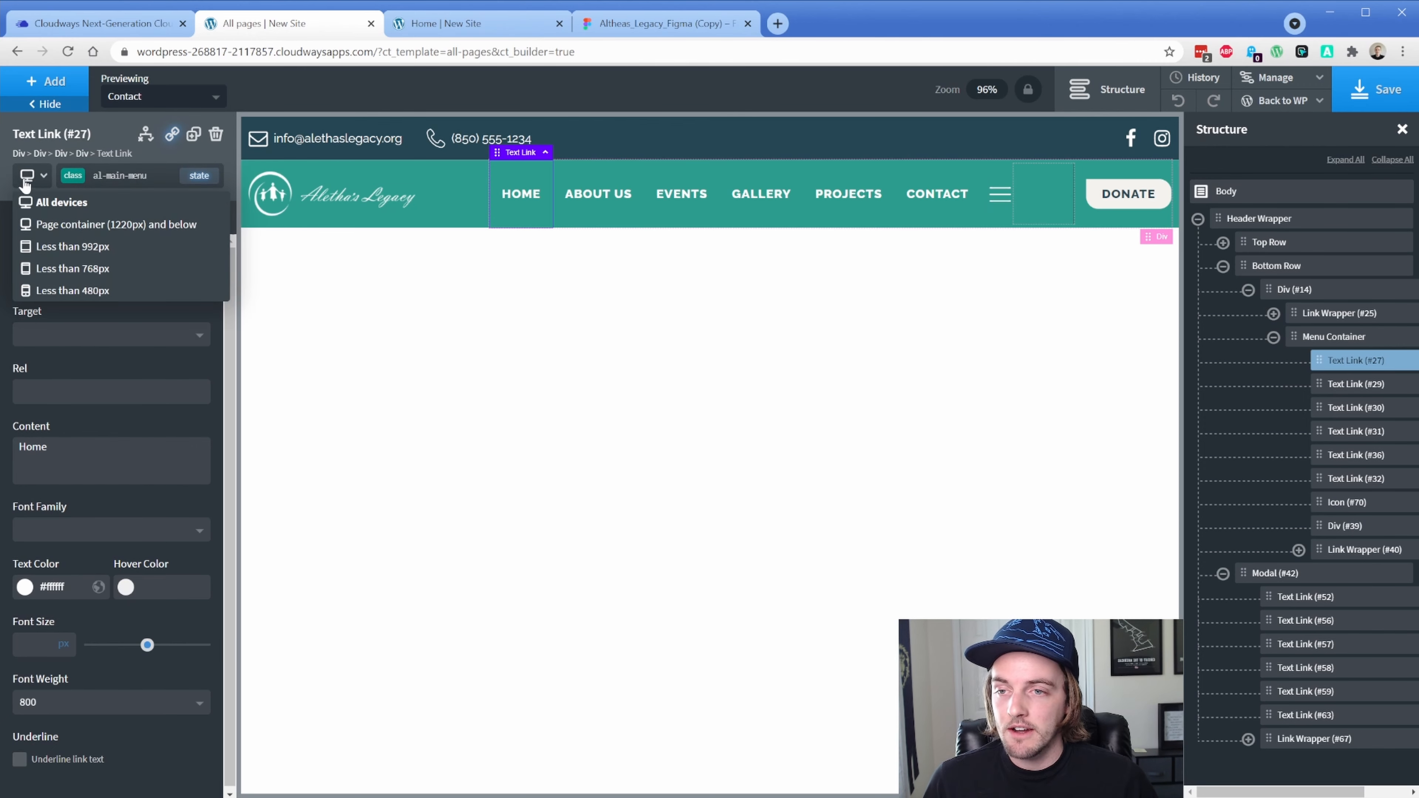
left_click(87, 225)
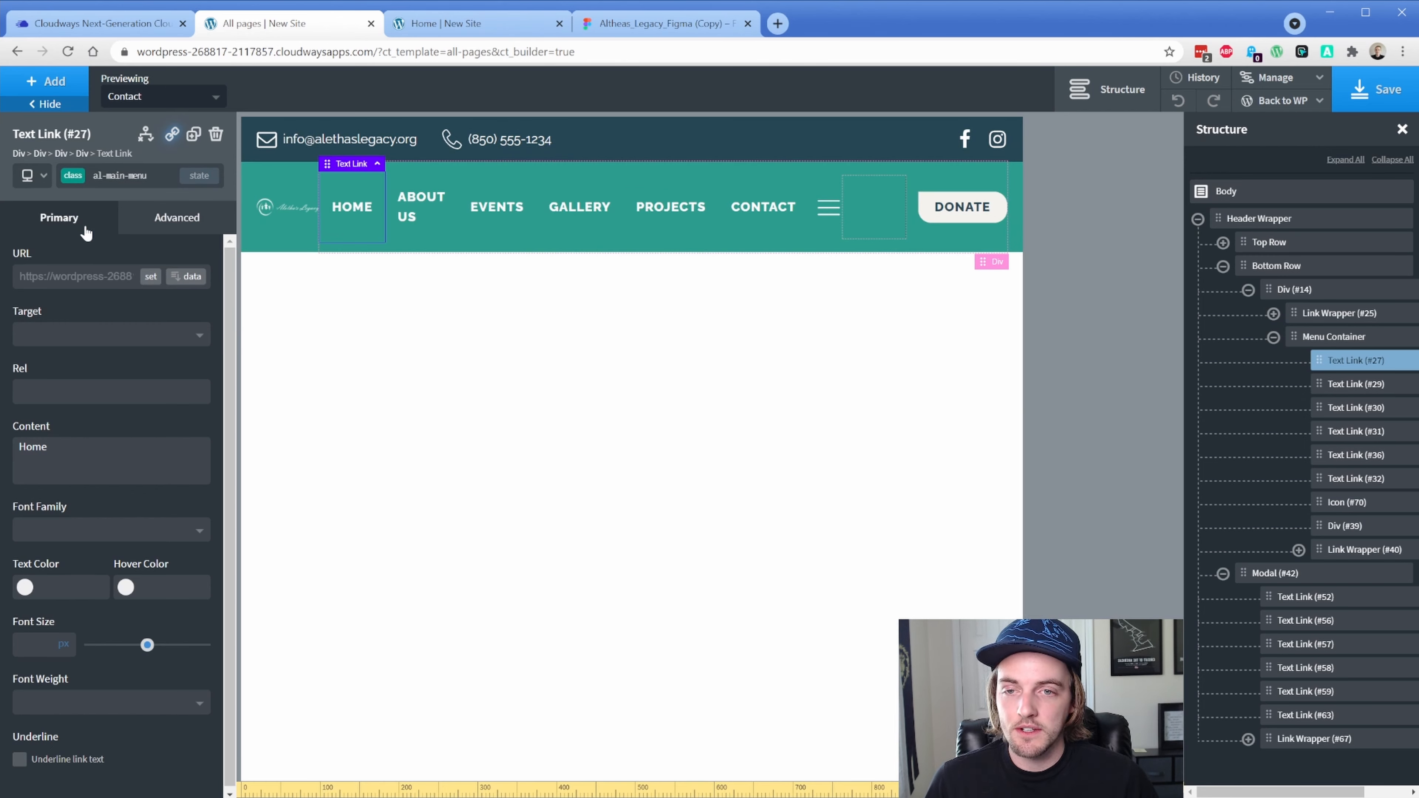
left_click(171, 224)
left_click(120, 344)
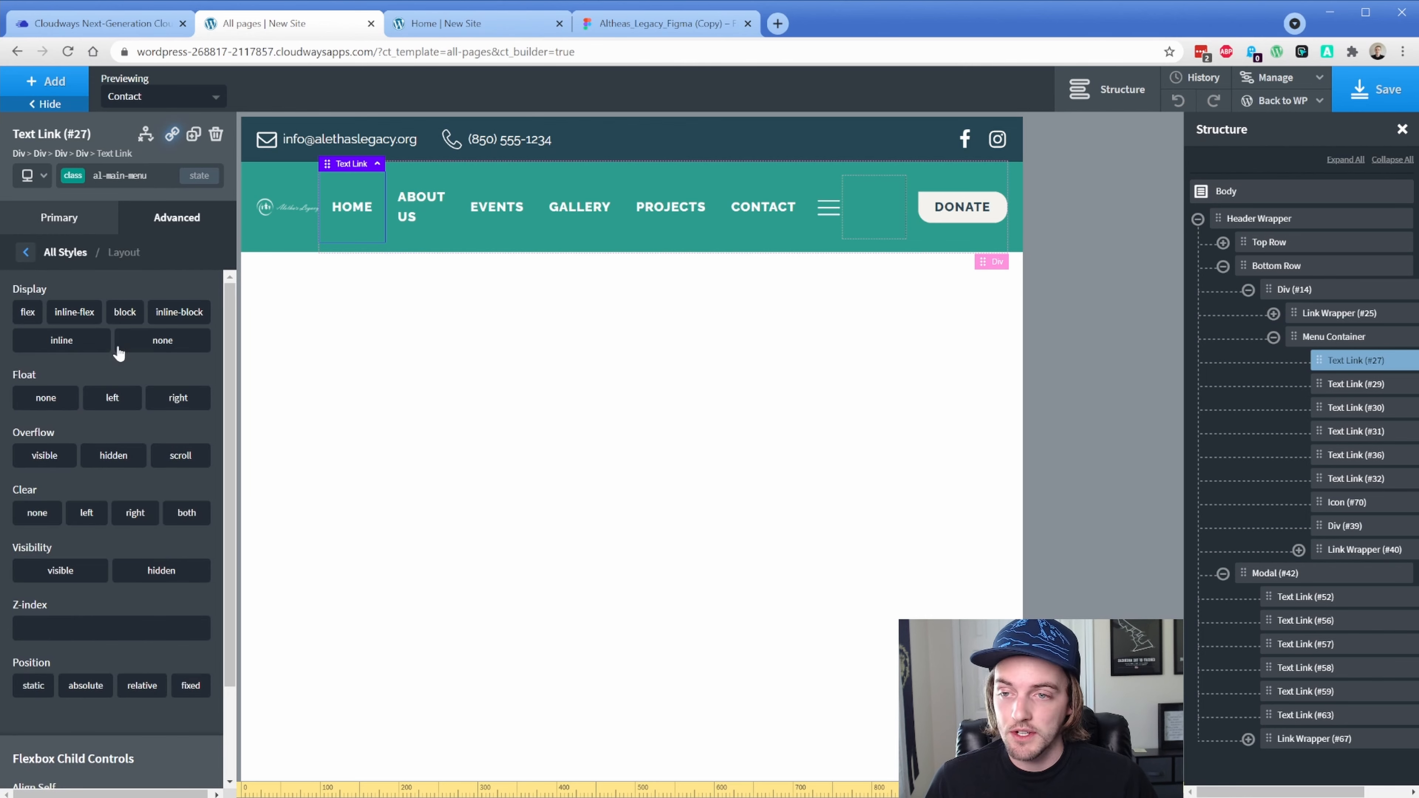
left_click(151, 347)
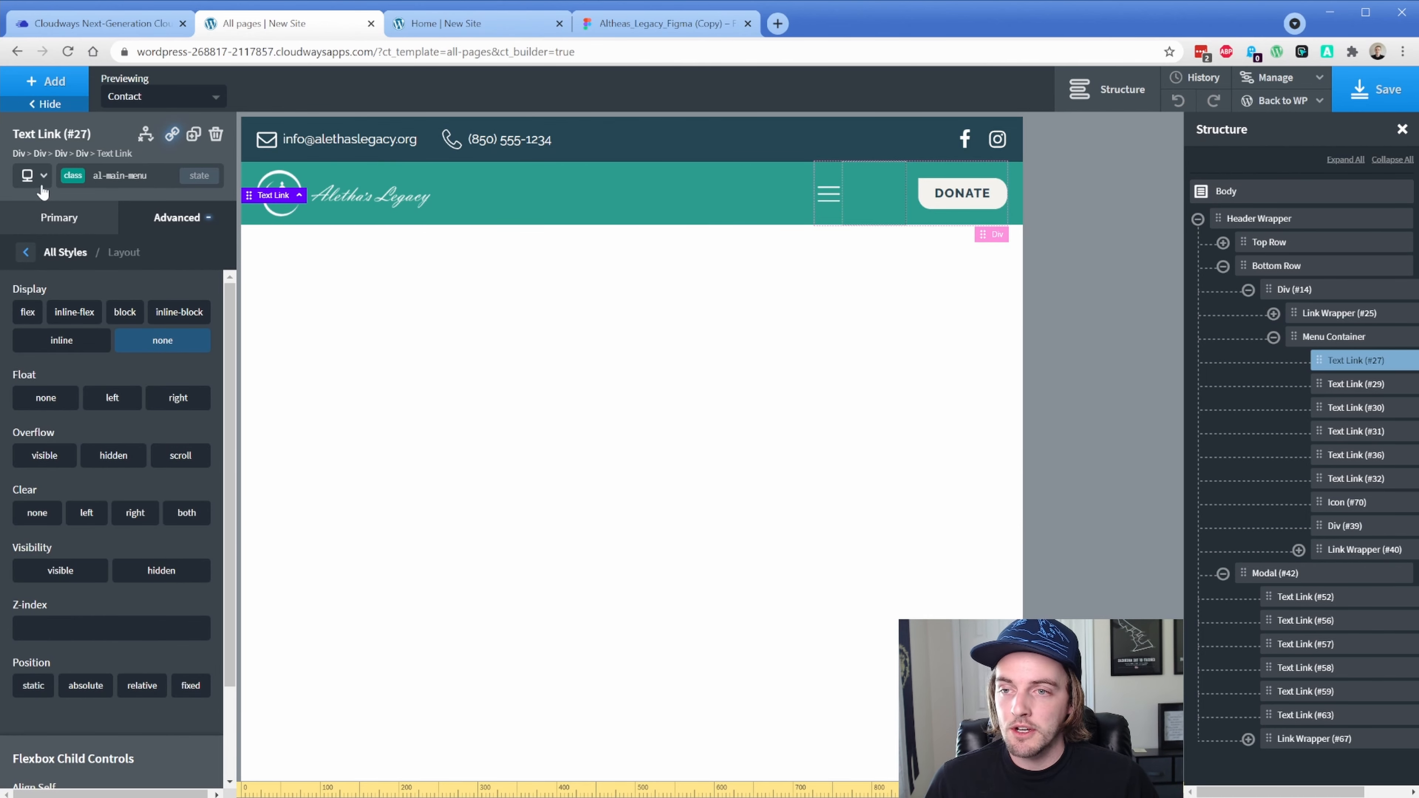
left_click(34, 176)
left_click(50, 197)
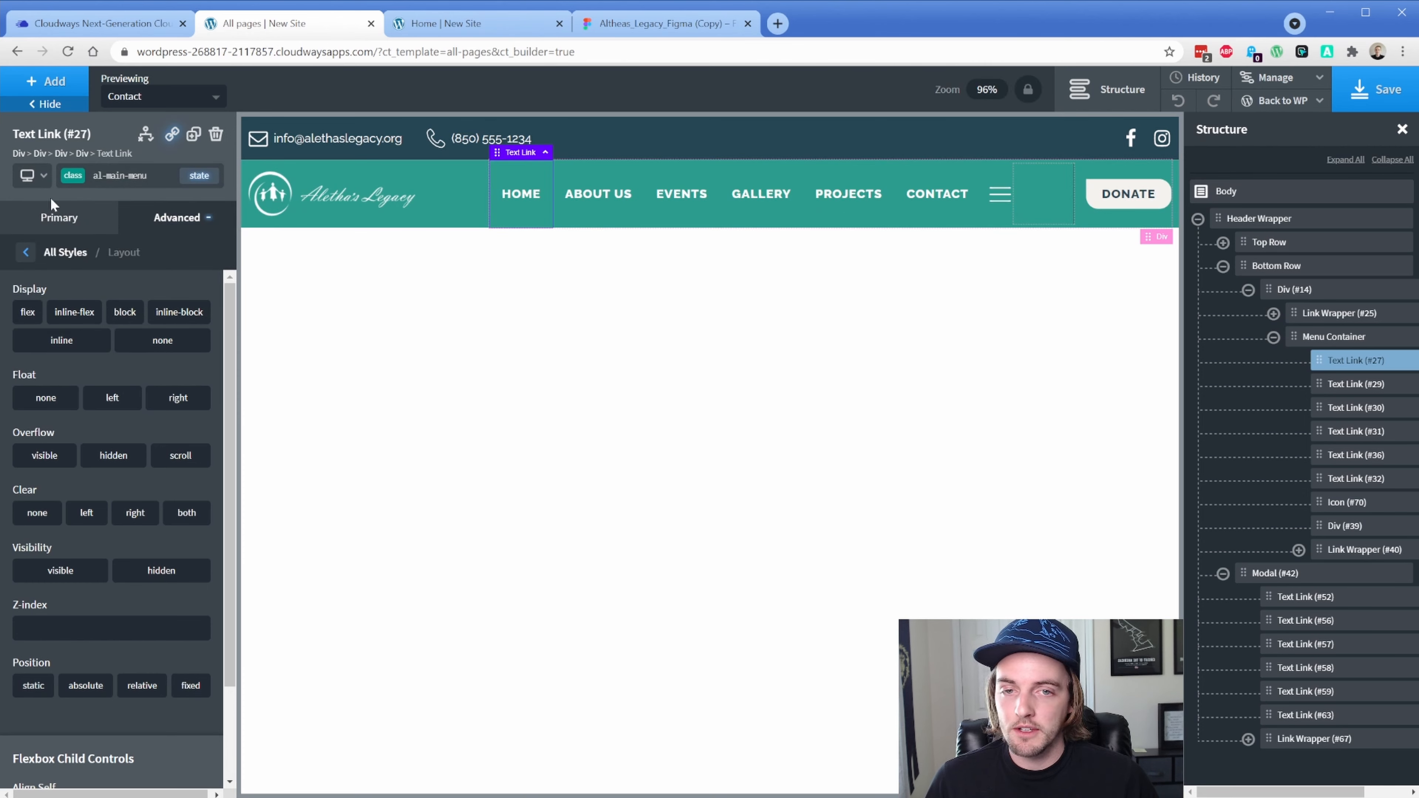
left_click(999, 198)
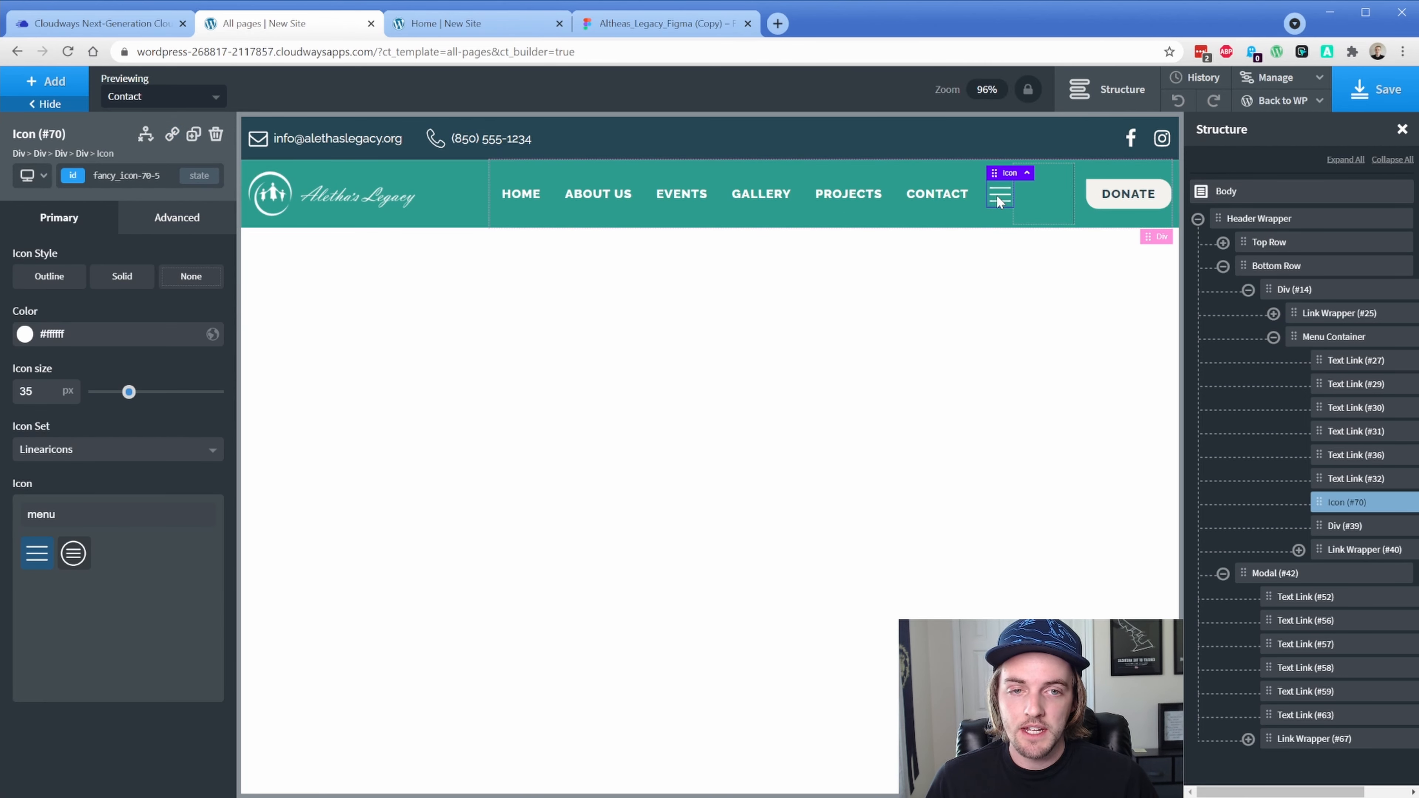
Give Icon #70 display none by default and display flex below 992px
left_click(171, 218)
left_click(134, 341)
left_click(150, 348)
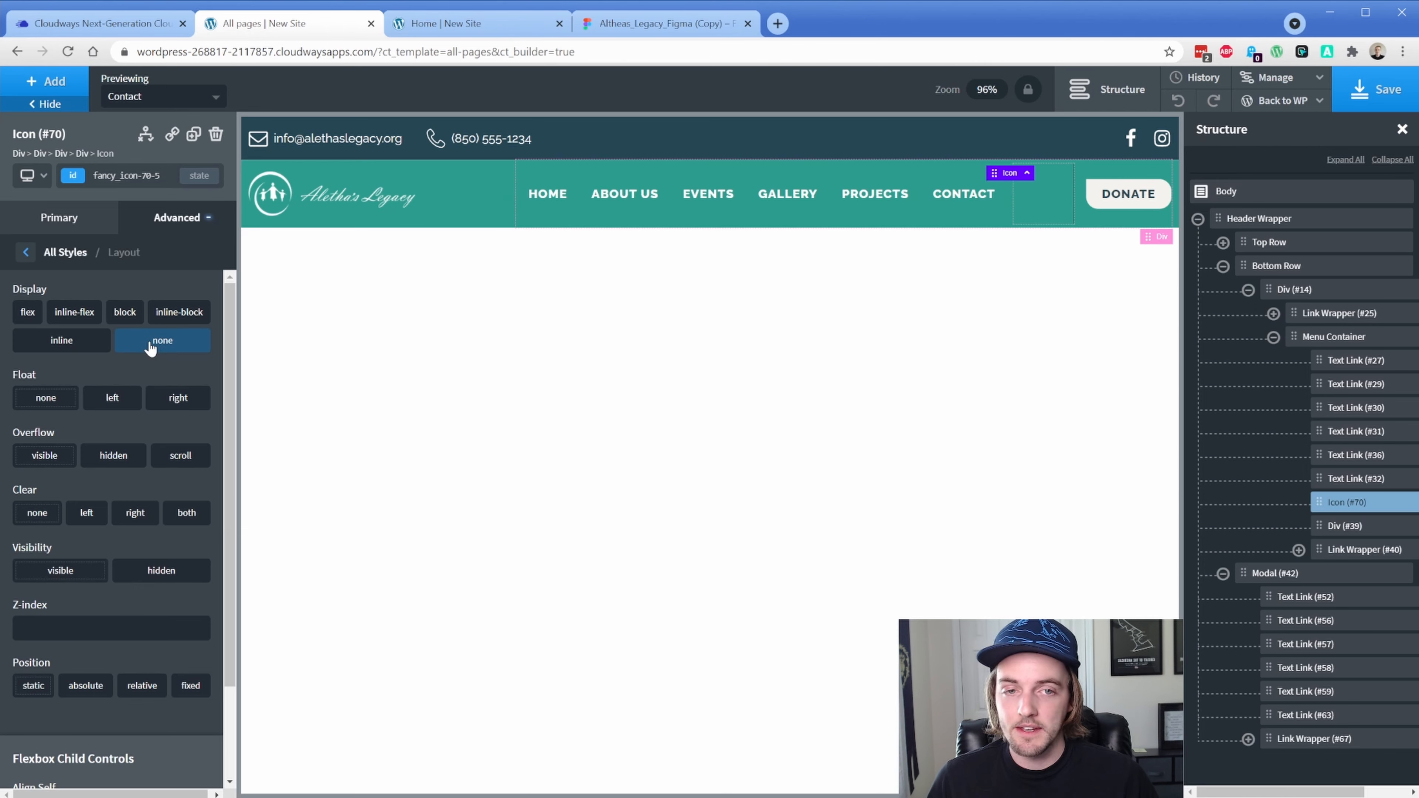
left_click(46, 180)
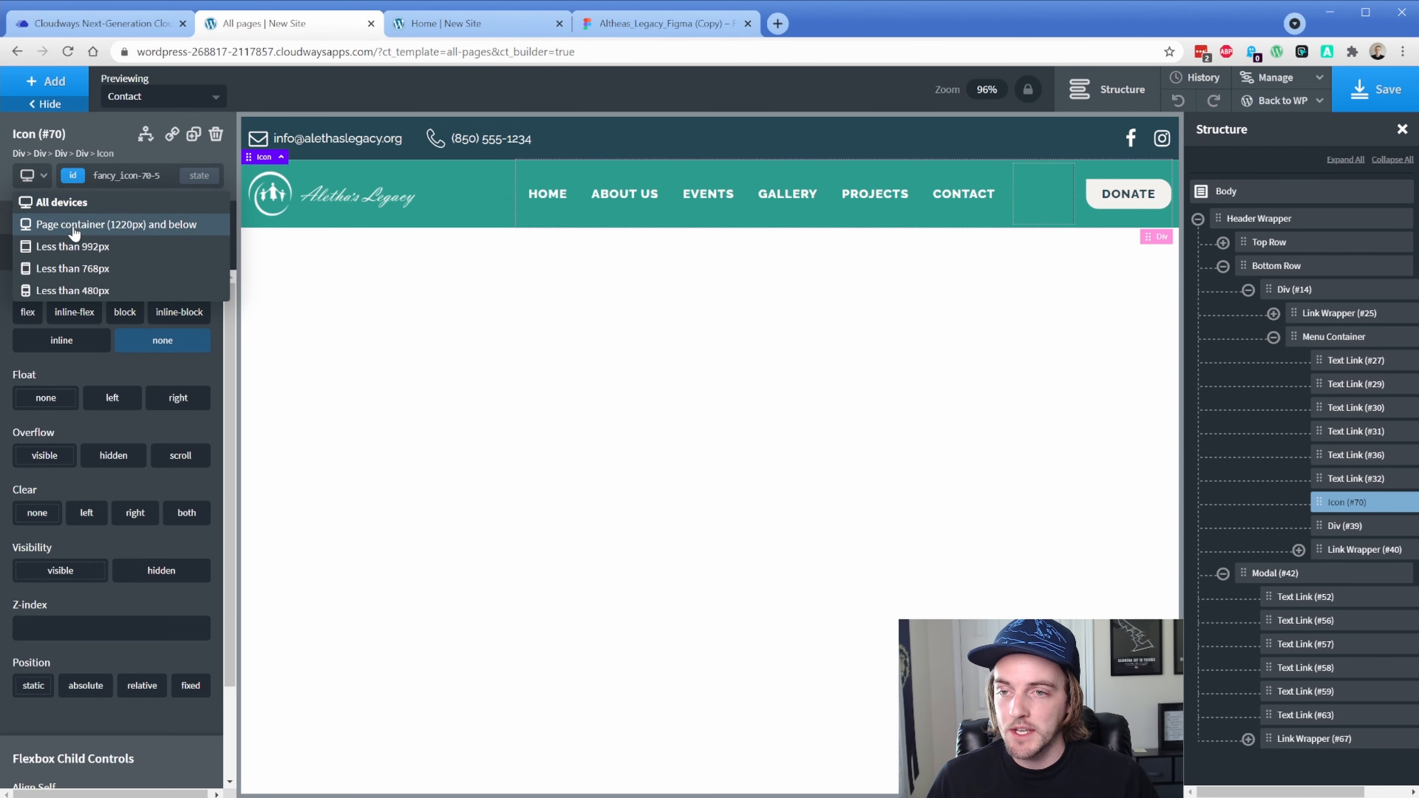
left_click(73, 246)
left_click(28, 312)
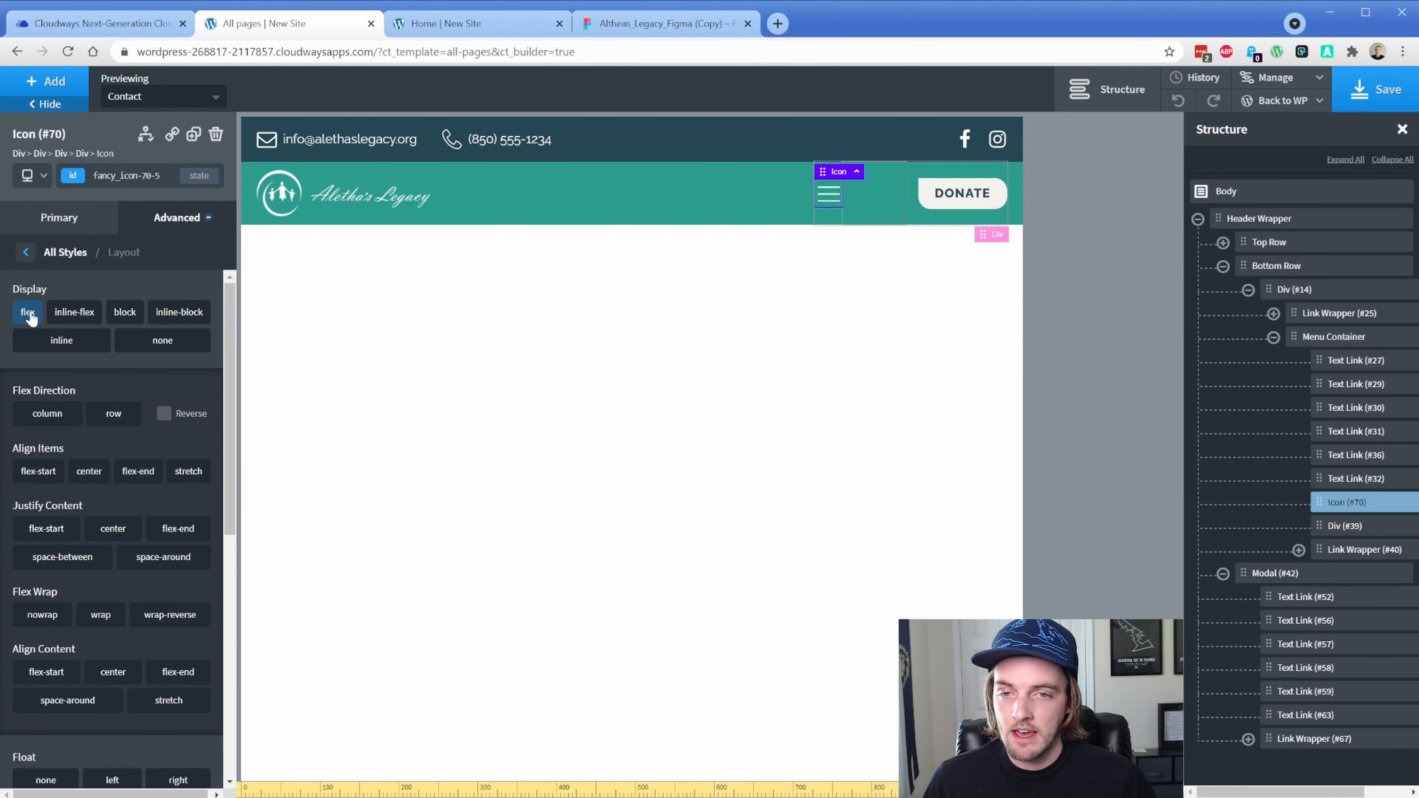
left_click(1272, 576)
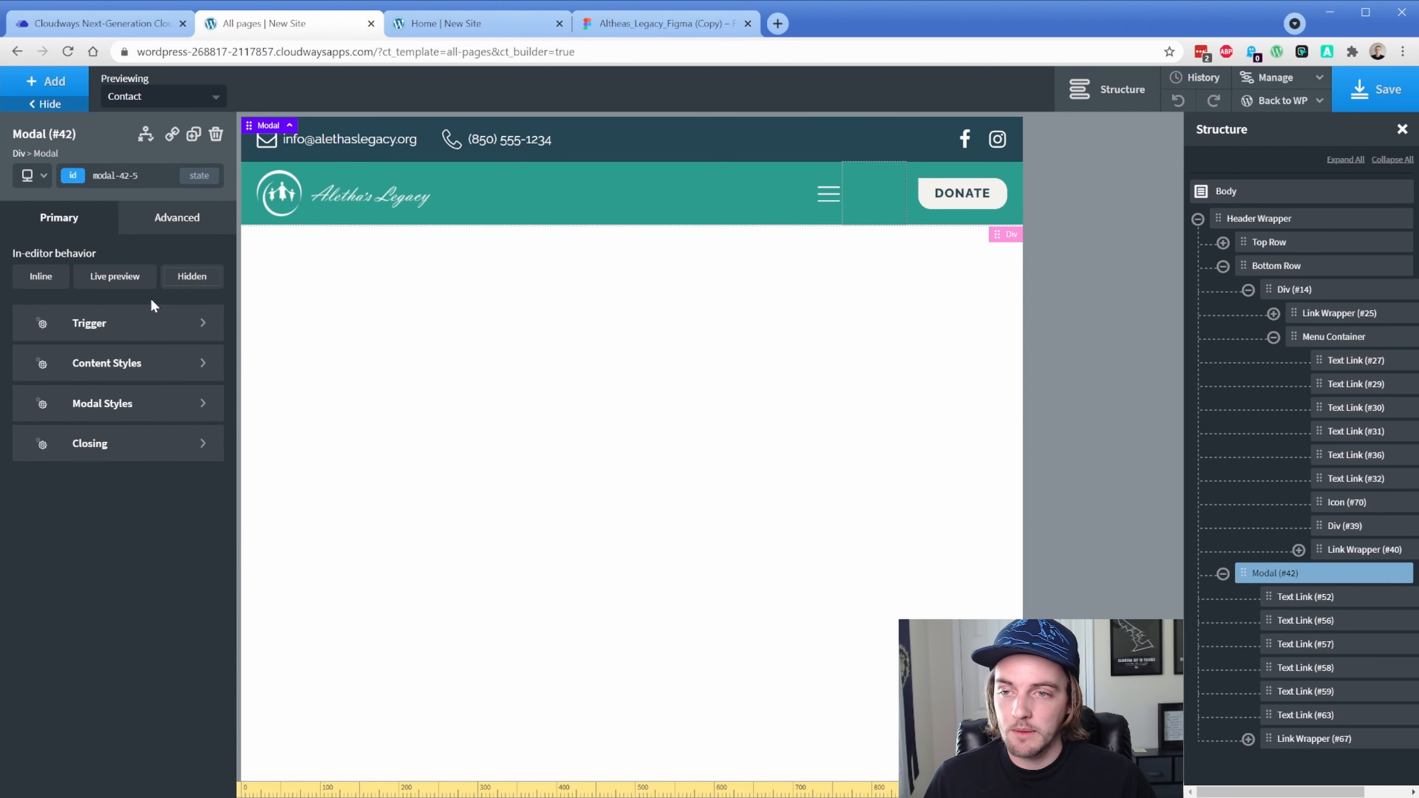
Live-preview the modal, set the al-main-menu-mobile class to display flex, and save
left_click(115, 277)
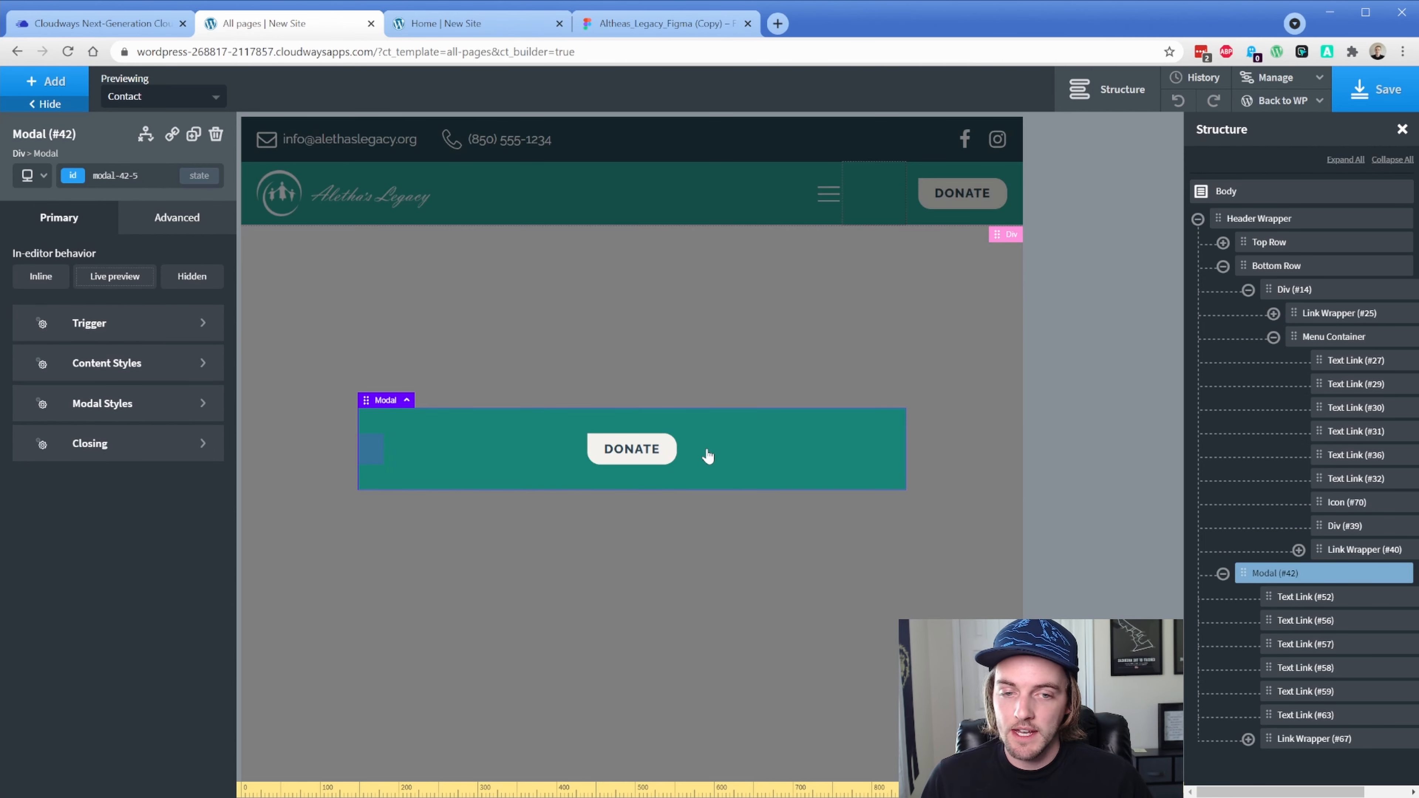
left_click(1283, 600)
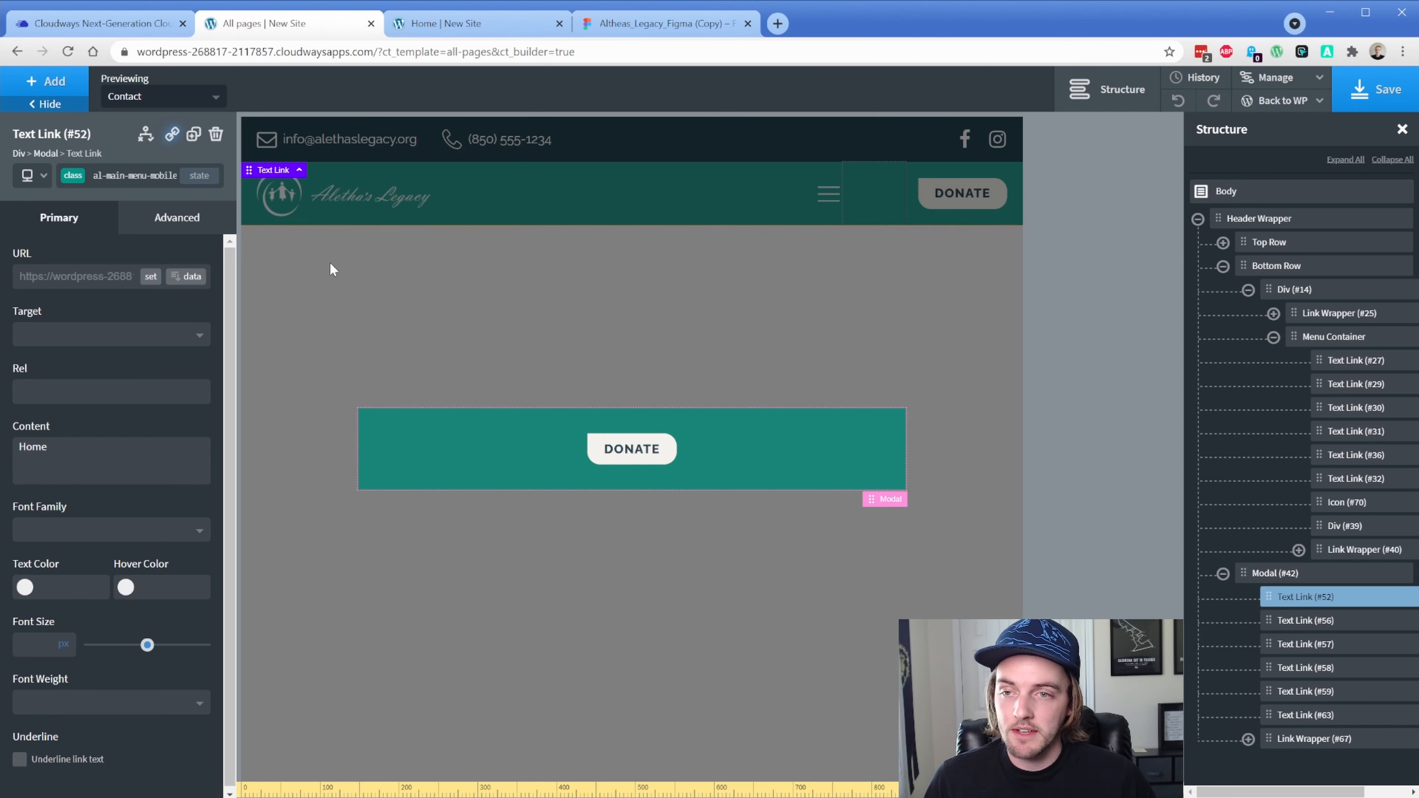
left_click(75, 176)
left_click(102, 328)
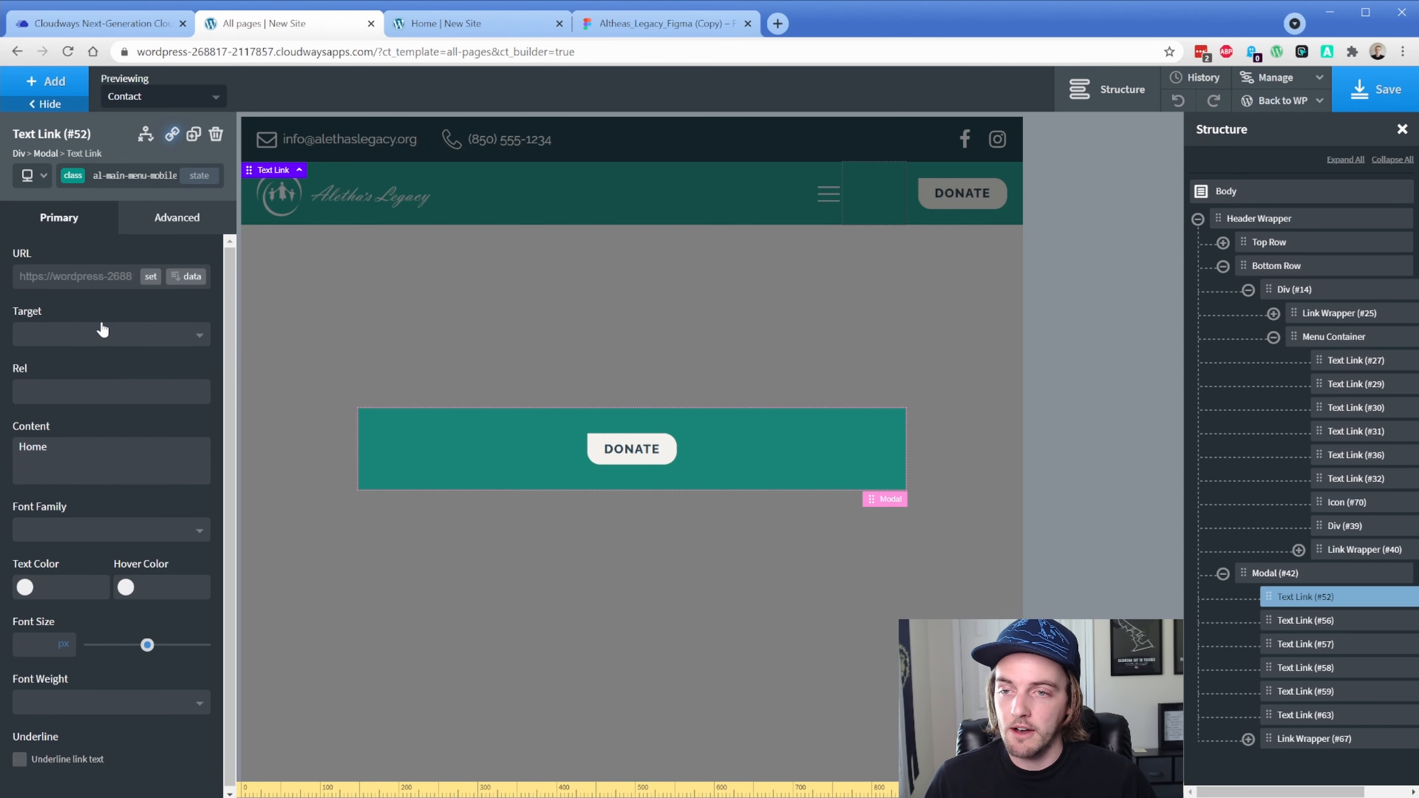
left_click(176, 218)
left_click(117, 354)
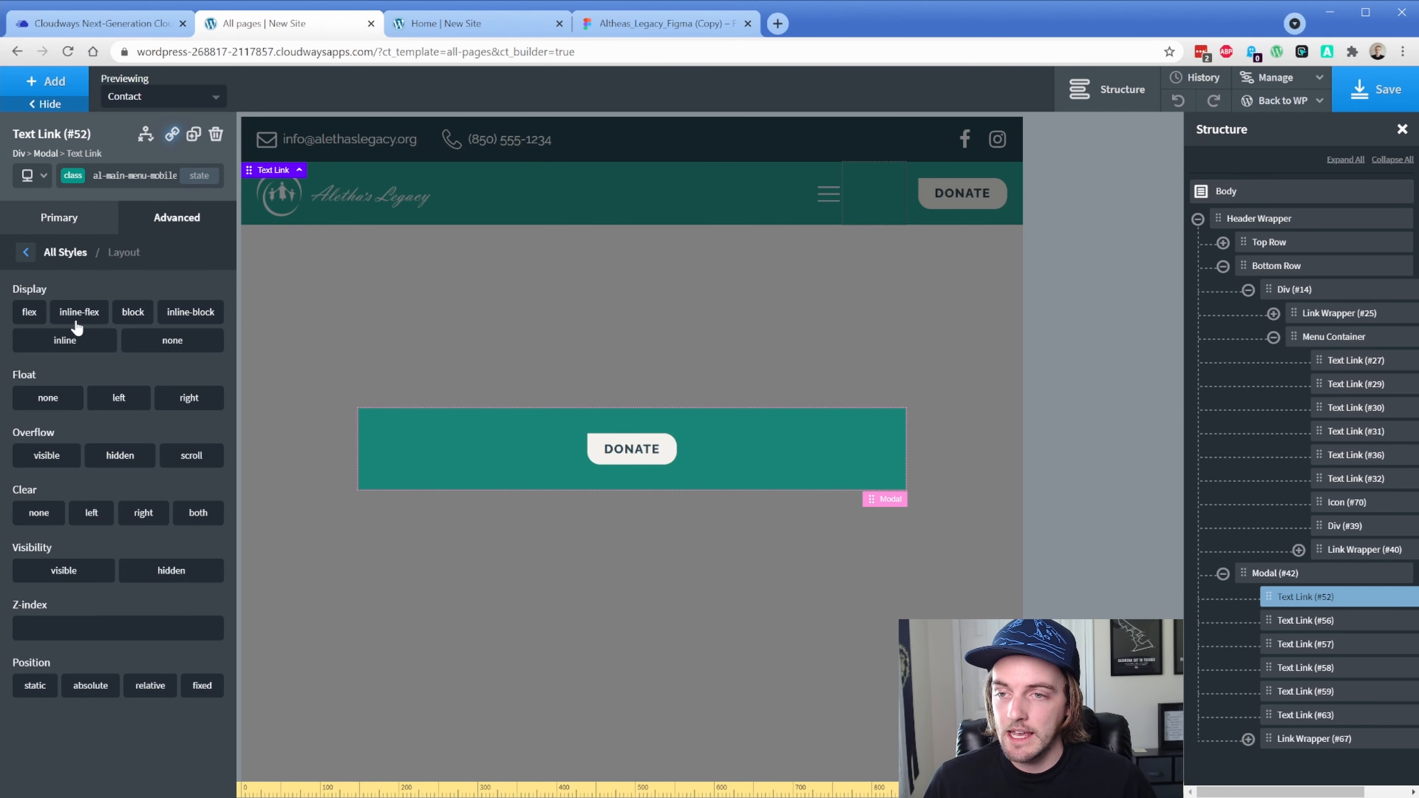
left_click(30, 314)
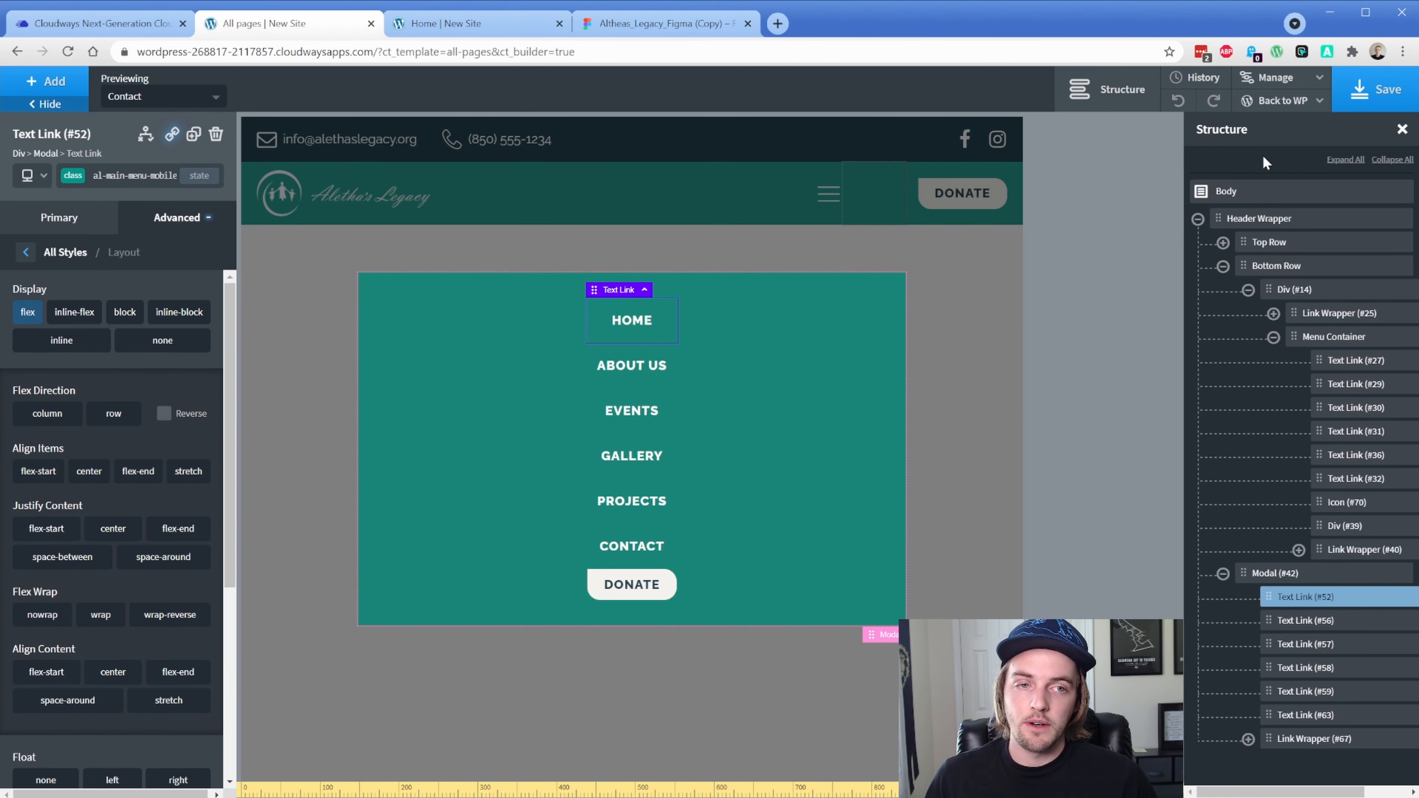
left_click(1347, 95)
left_click(475, 23)
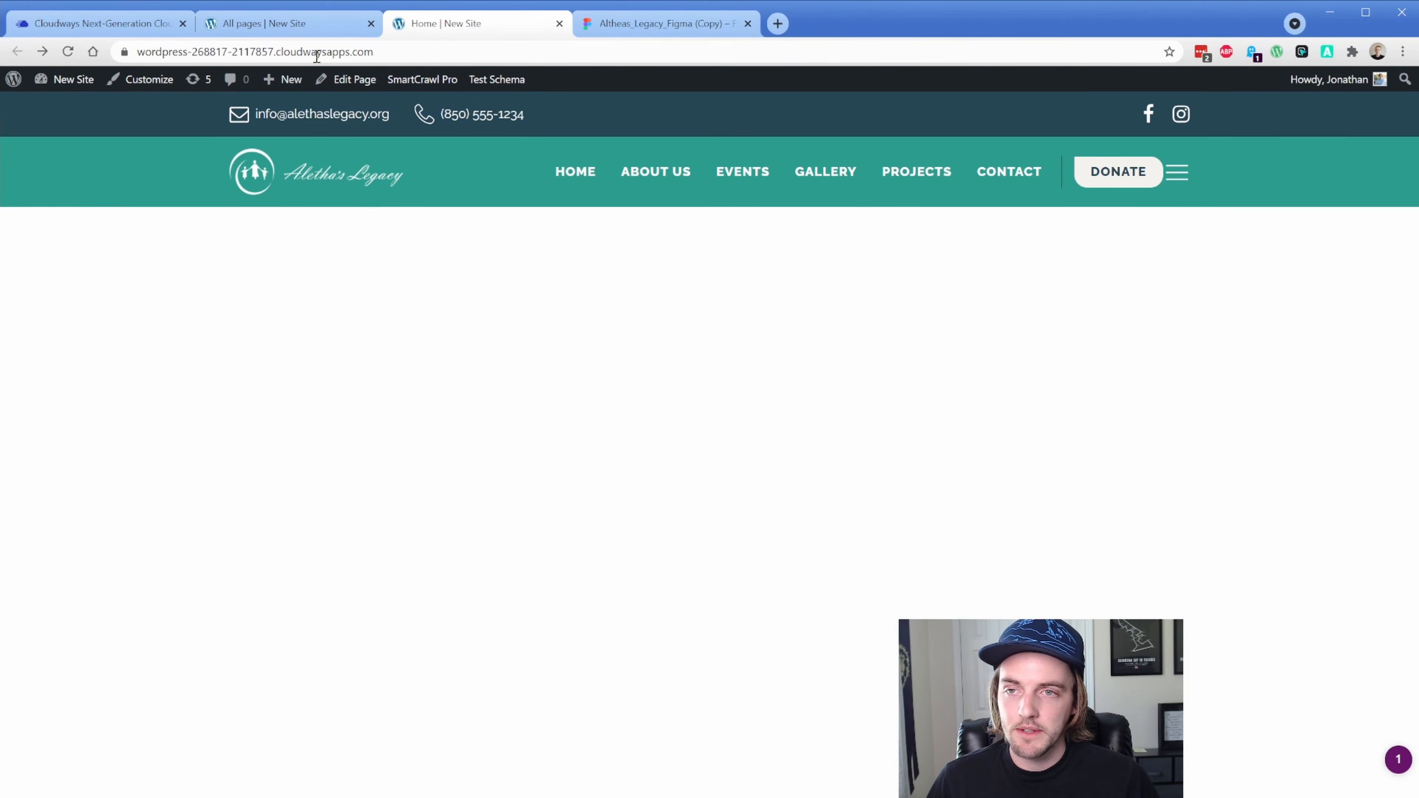
Test the hamburger menu in iPhone emulation at 100%, opening and closing the overlay three times
left_click(279, 22)
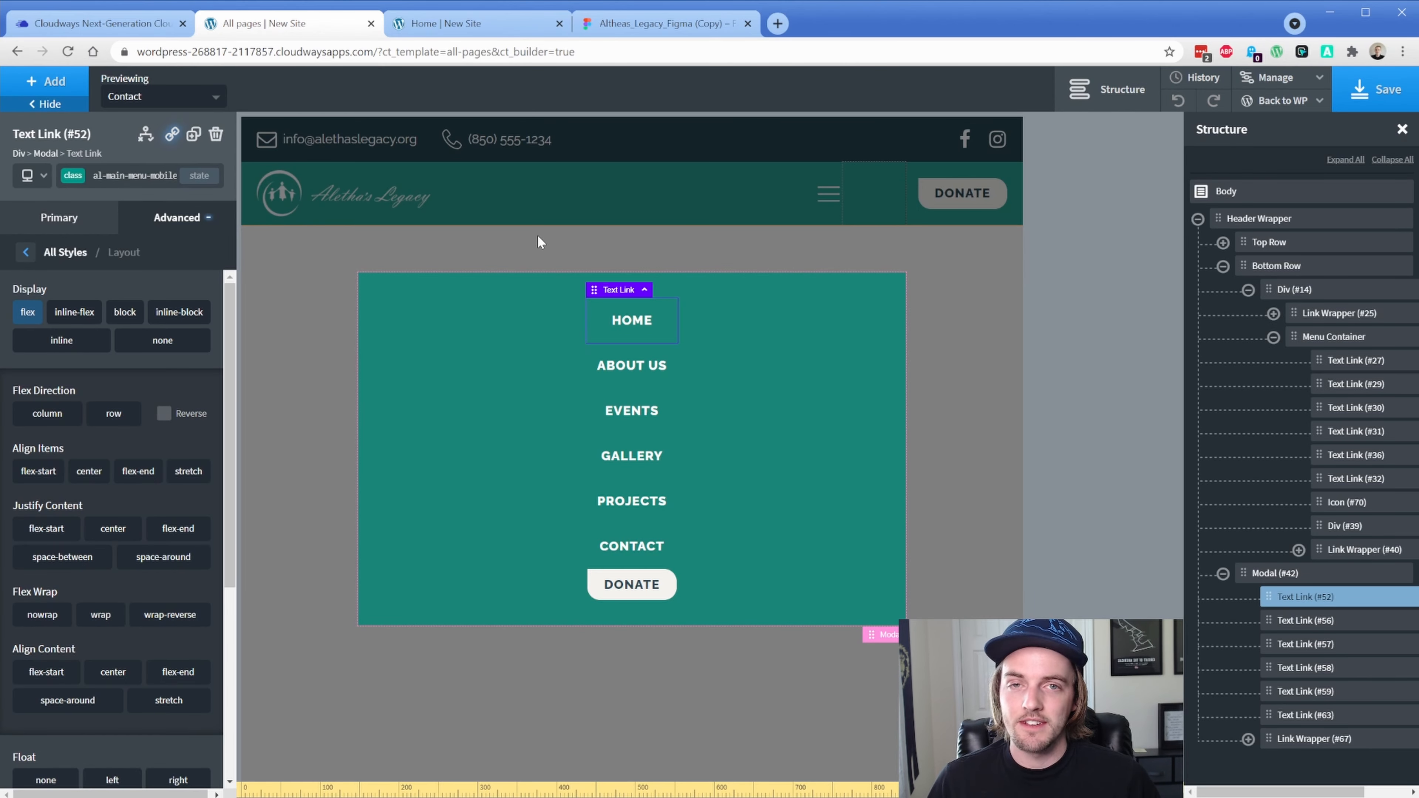
left_click(429, 24)
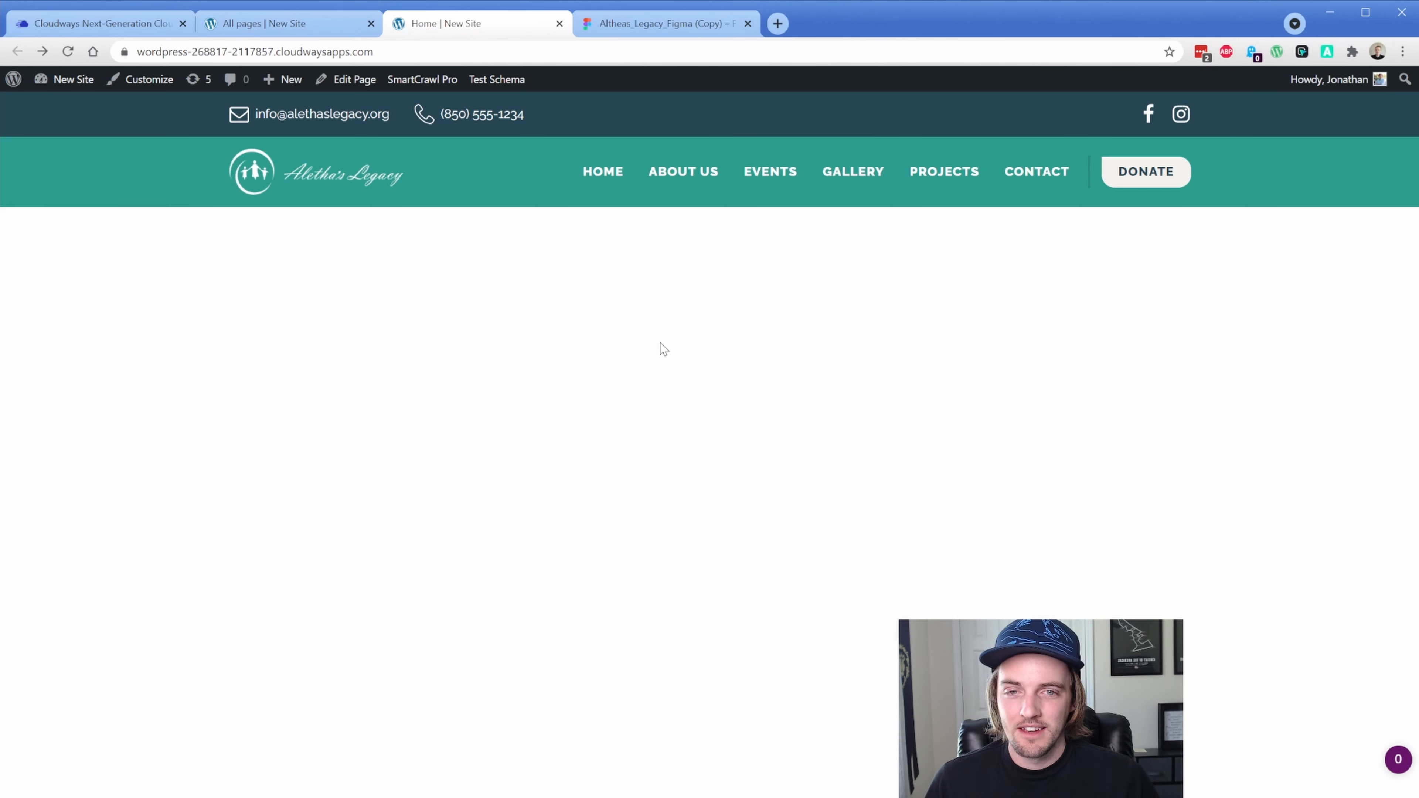
key("ctrl+shift+i")
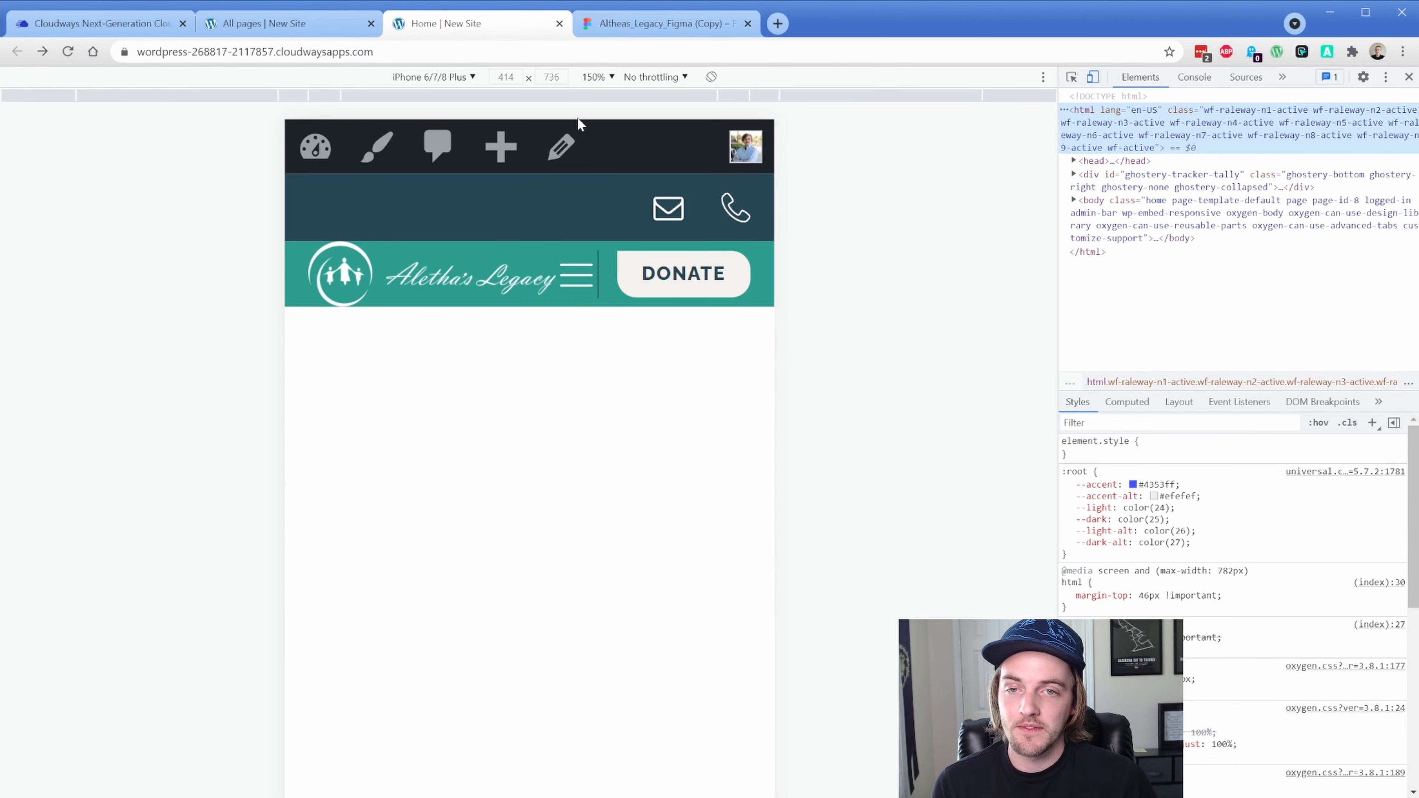
left_click(644, 138)
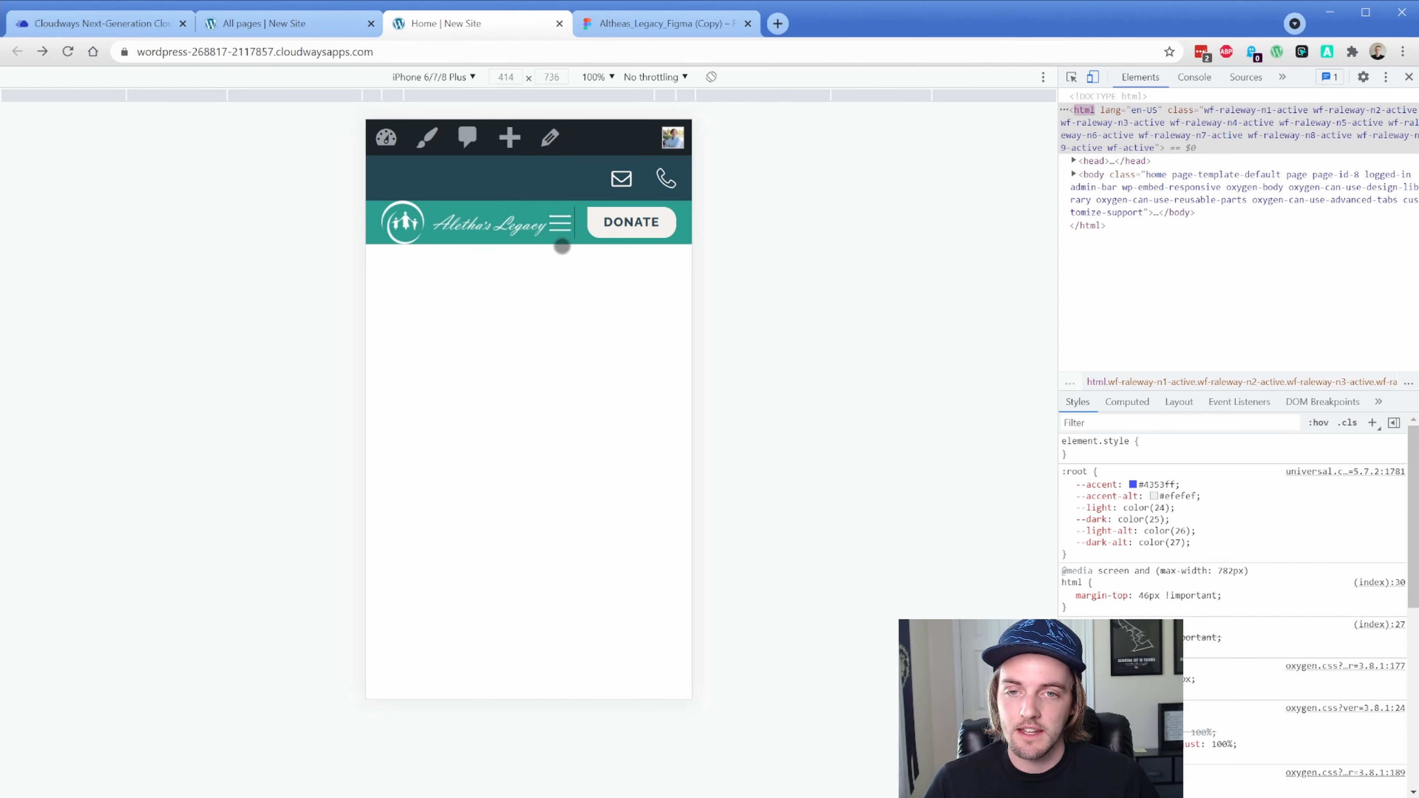
left_click(559, 226)
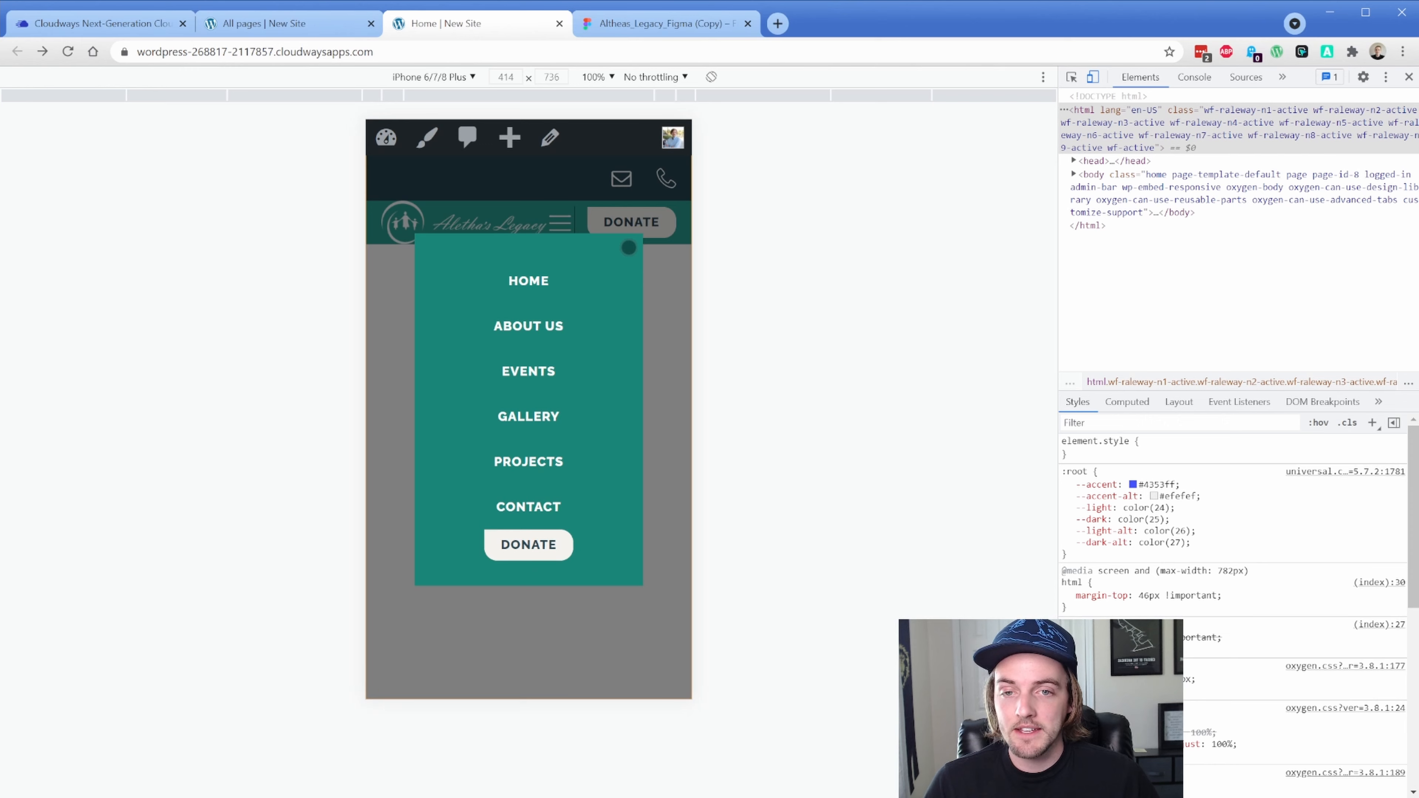
left_click(674, 325)
left_click(564, 223)
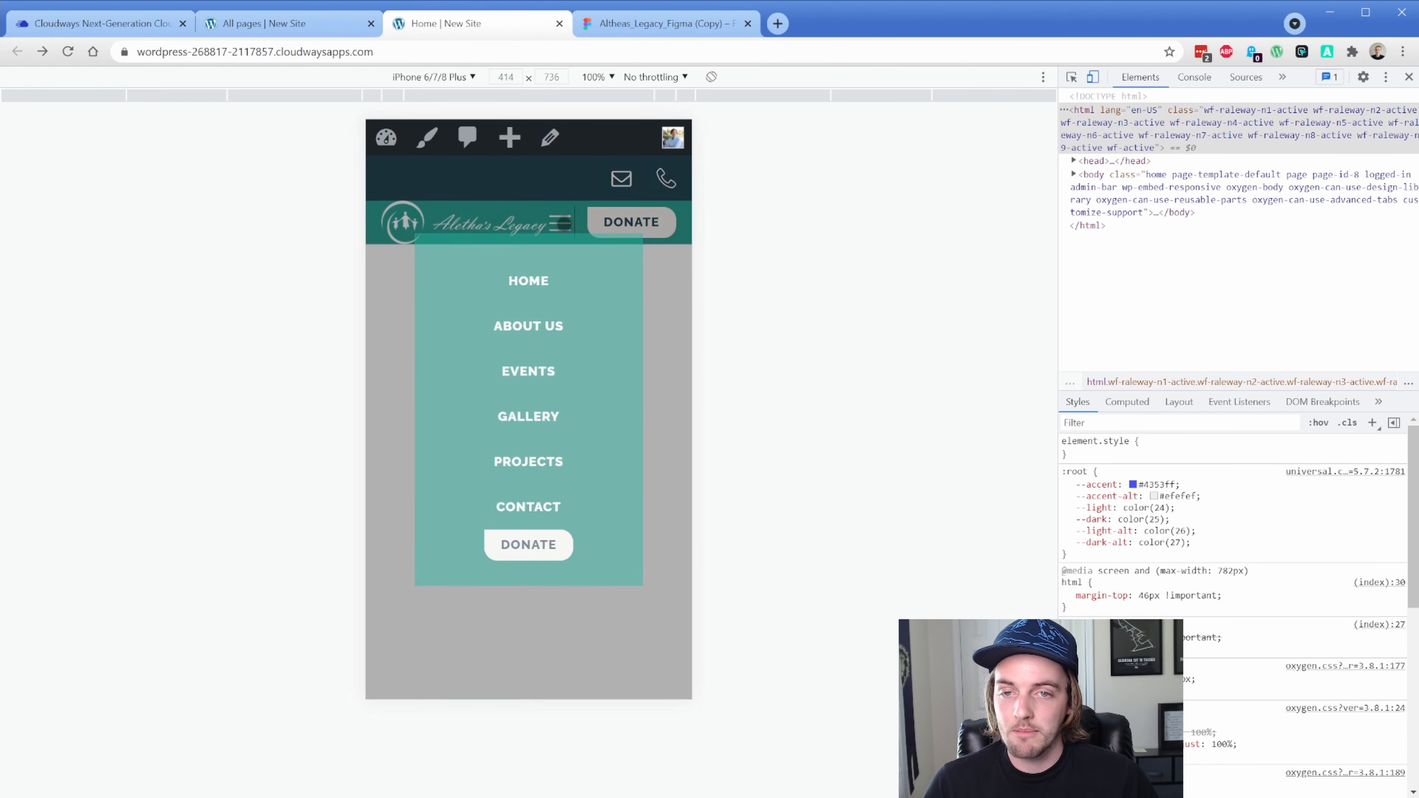
left_click(672, 326)
left_click(561, 229)
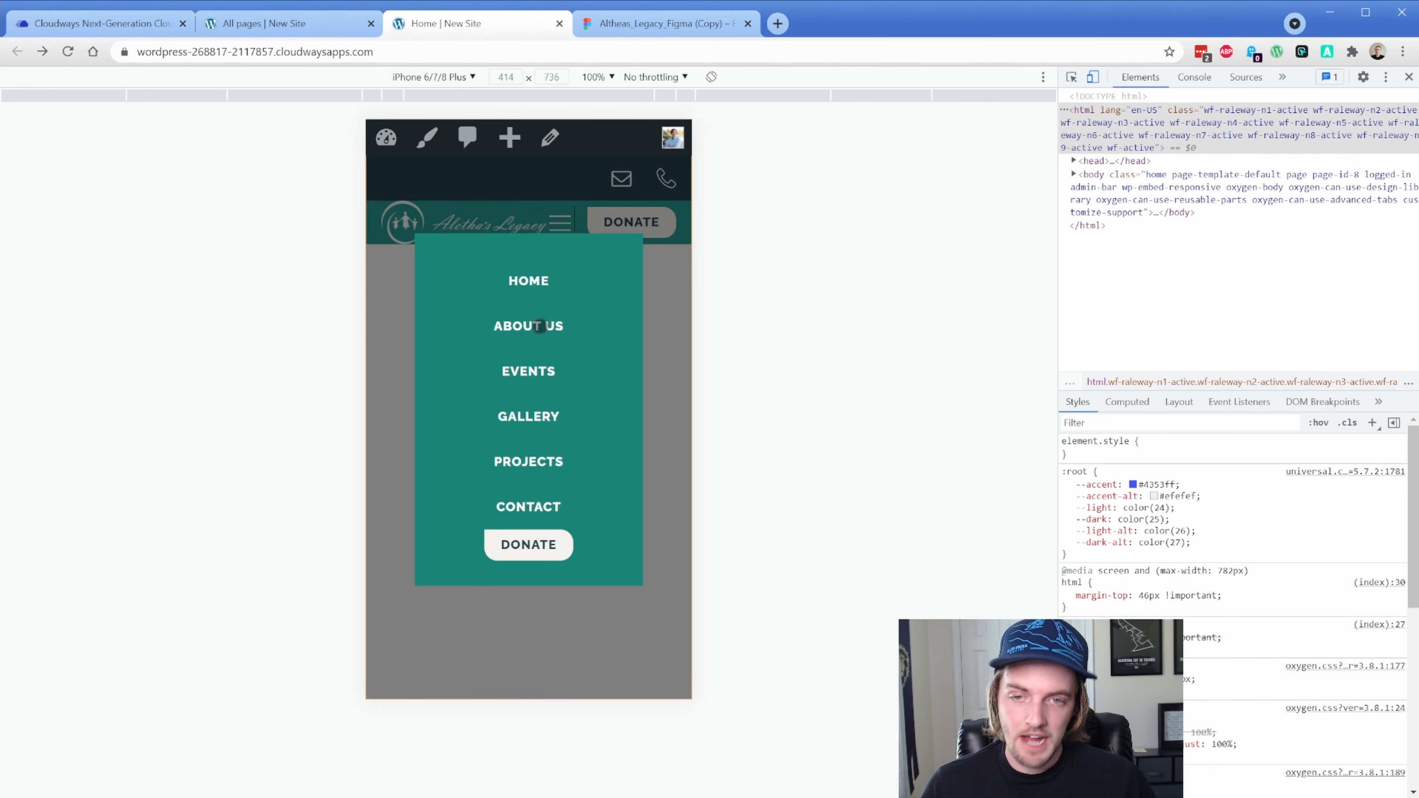
left_click(665, 320)
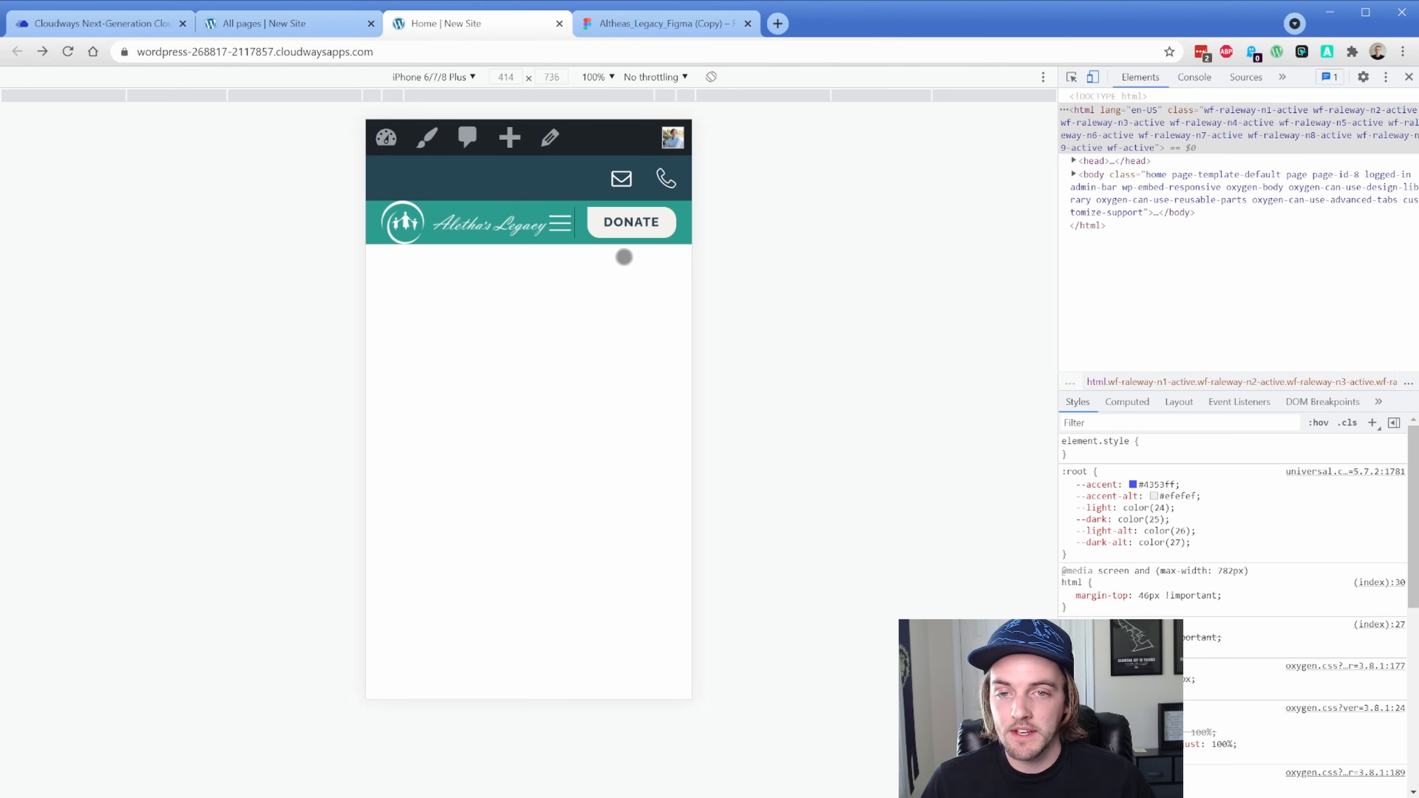
Back in the builder, set Modal #42's in-editor behavior to Hidden
left_click(315, 28)
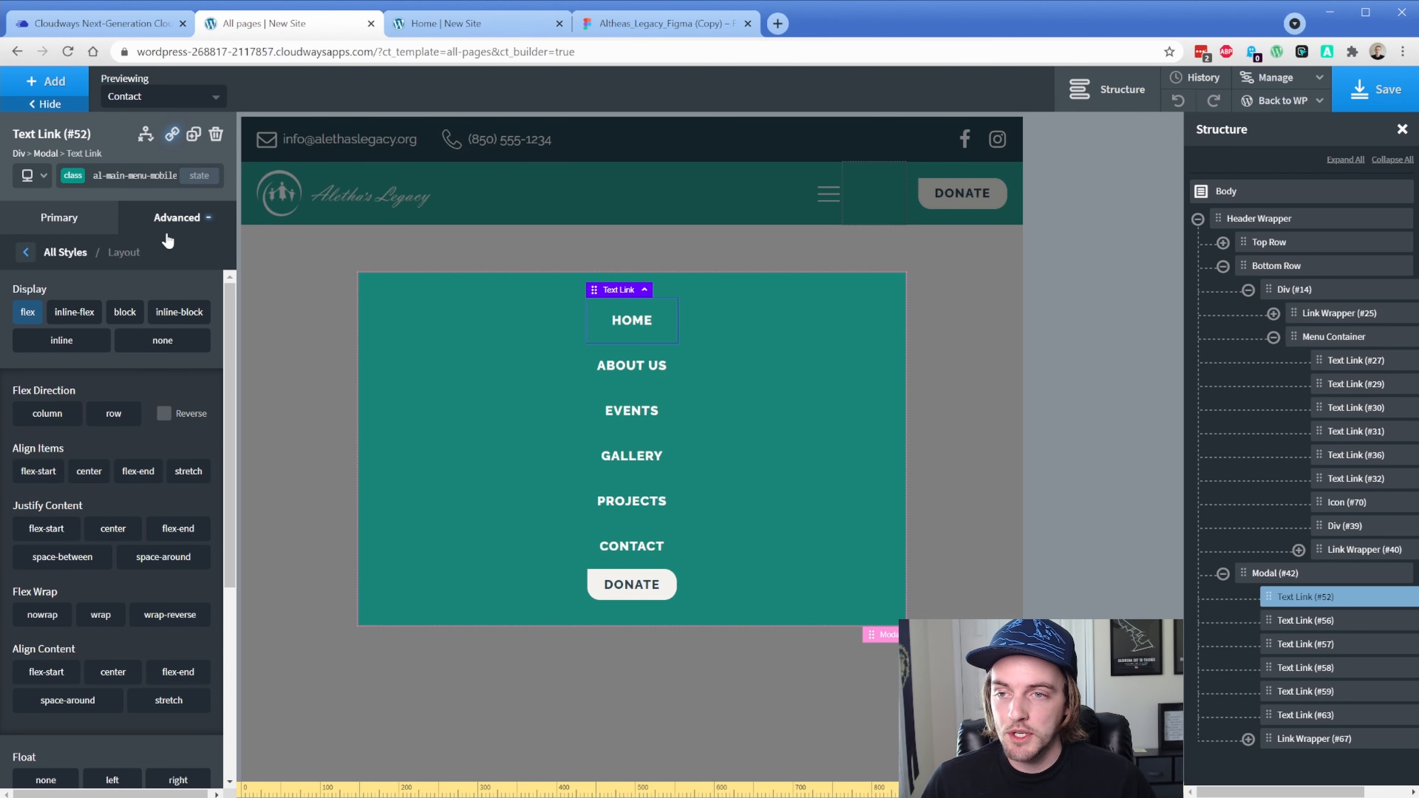
left_click(72, 222)
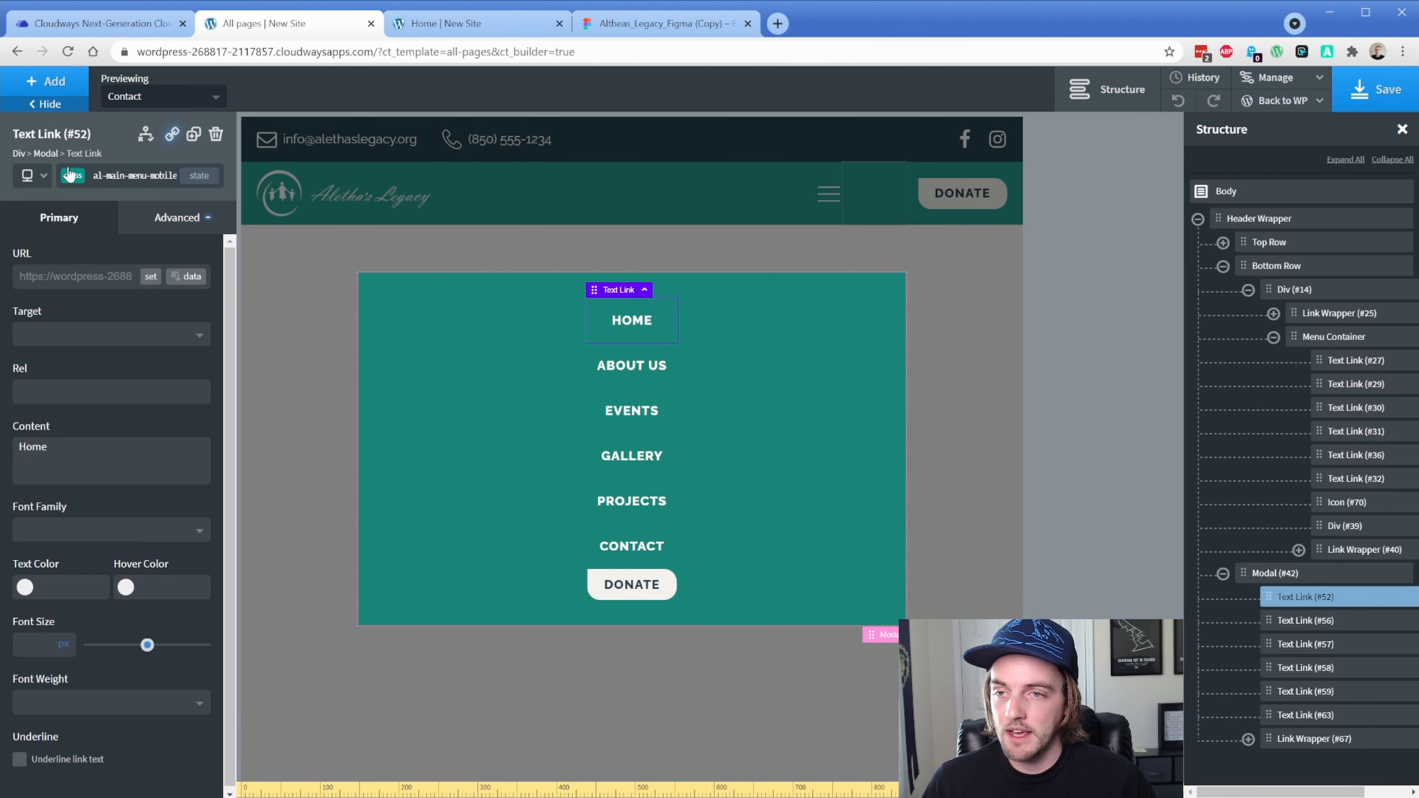
left_click(52, 153)
left_click(192, 277)
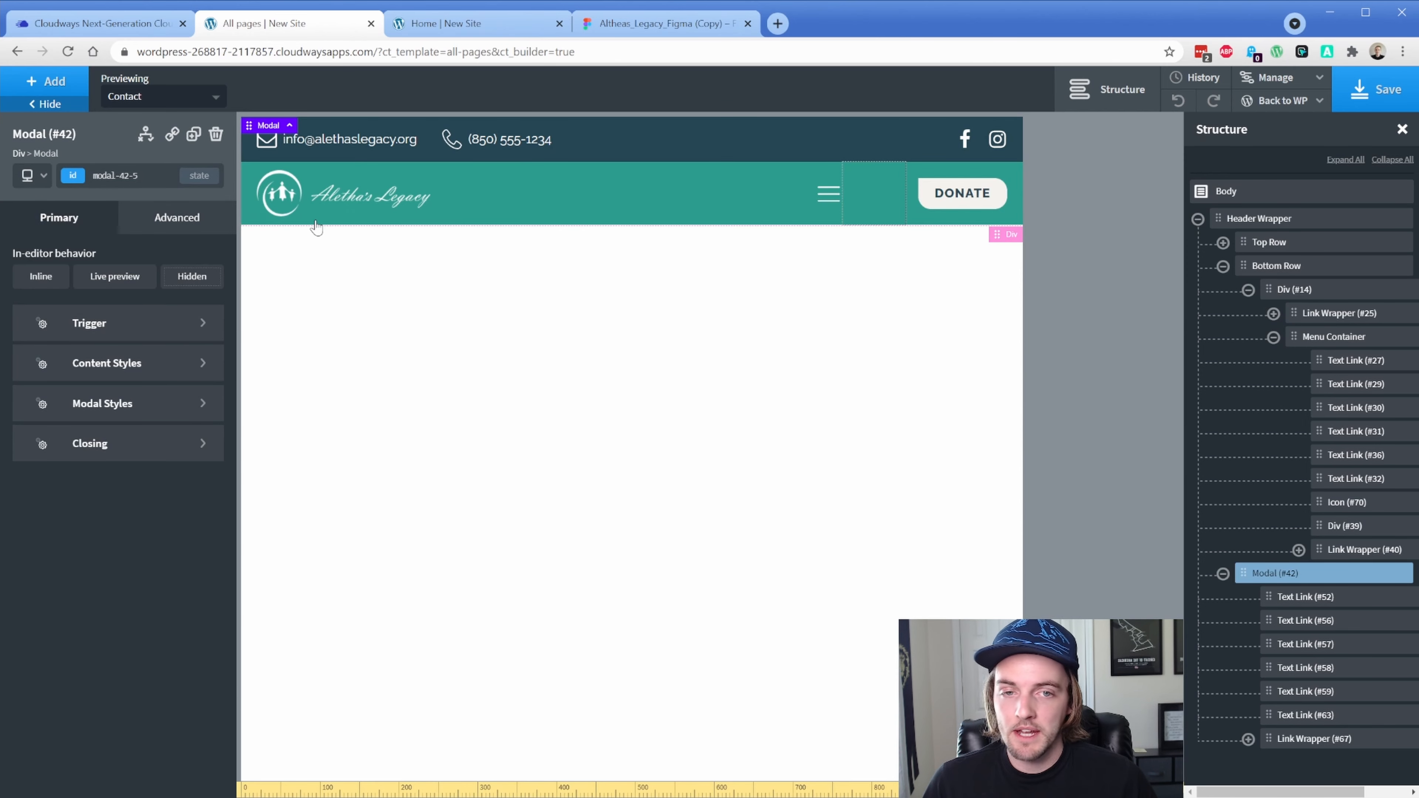
Set the empty header Div #39 to display none
left_click(880, 193)
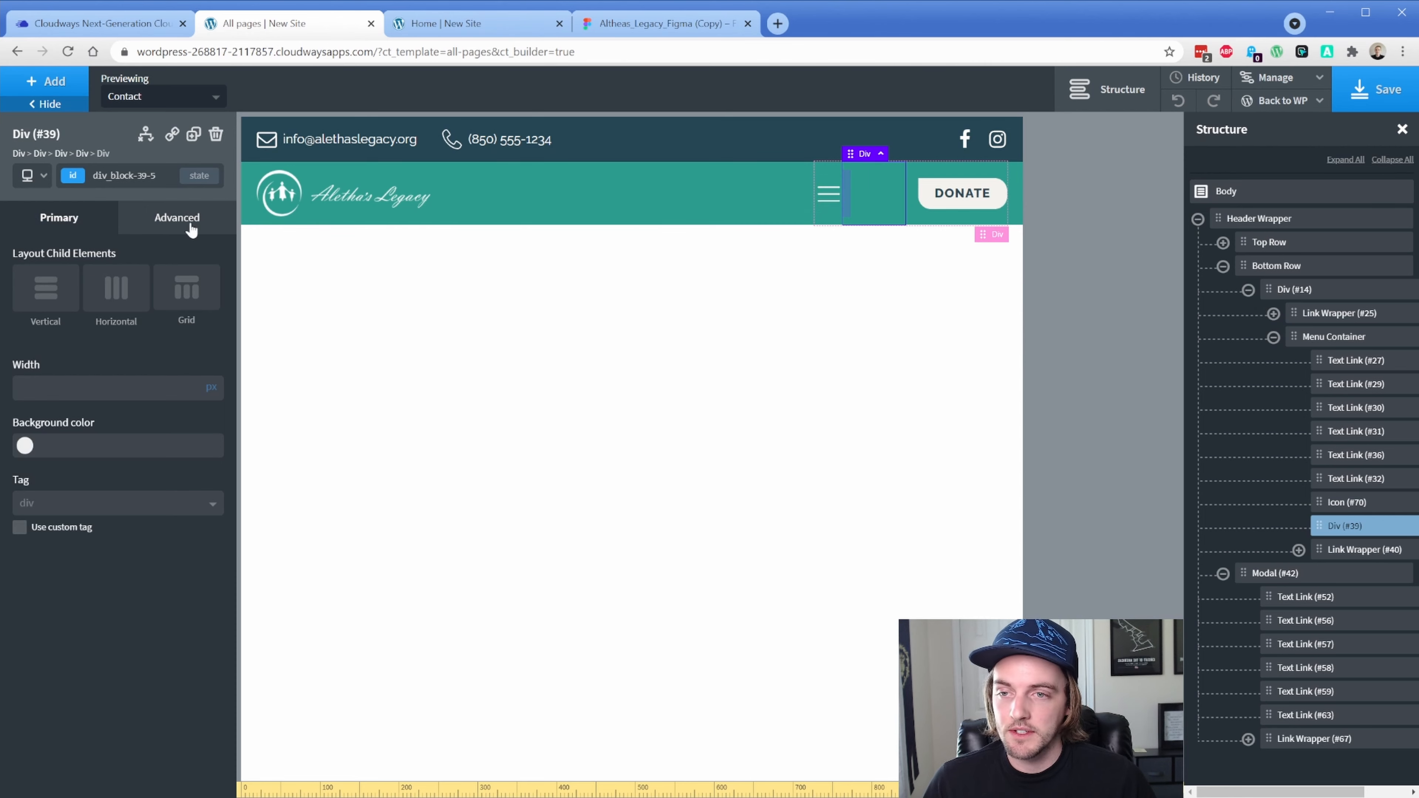
left_click(177, 218)
left_click(136, 354)
left_click(184, 341)
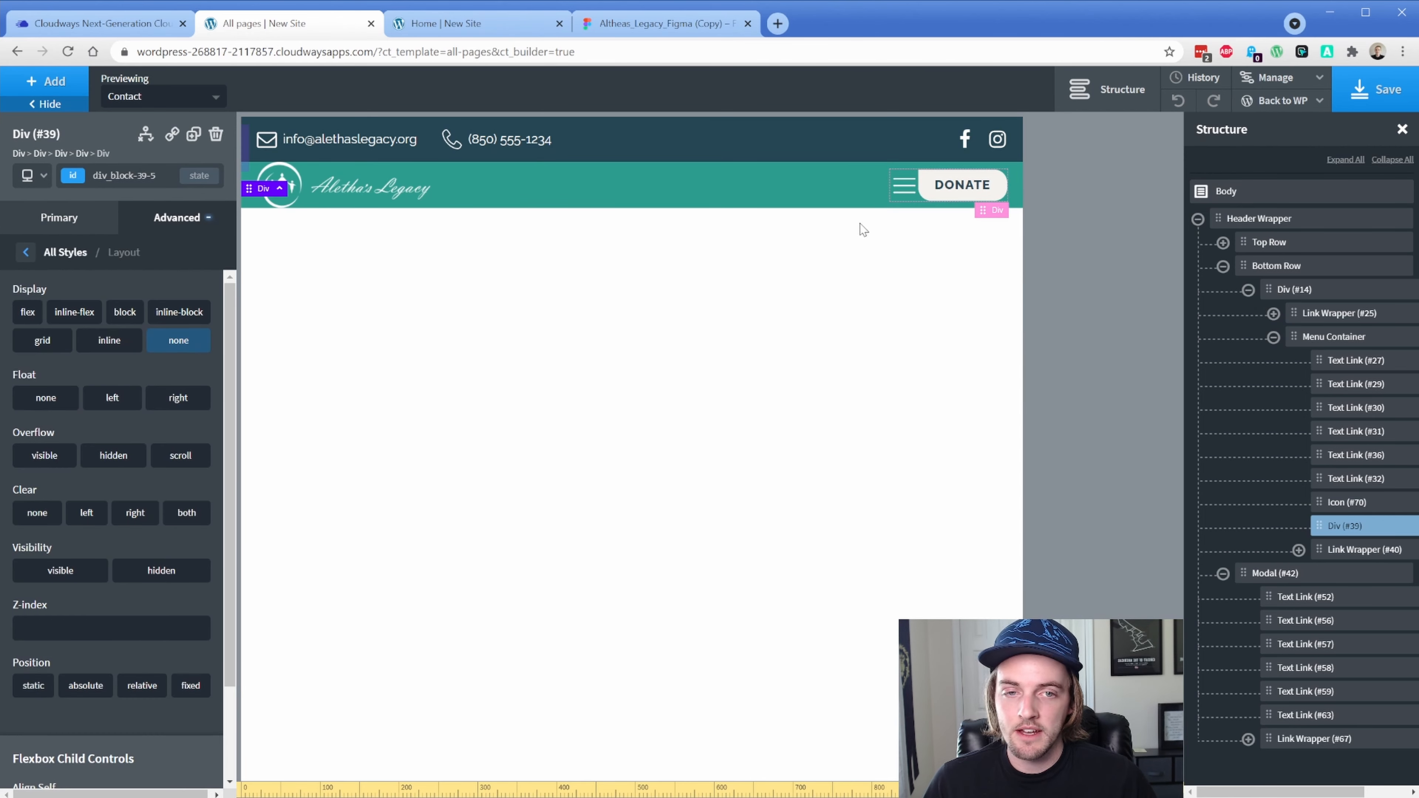
Hide the DONATE Link Wrapper #40 by styling its own id with display none
left_click(1357, 559)
left_click(73, 178)
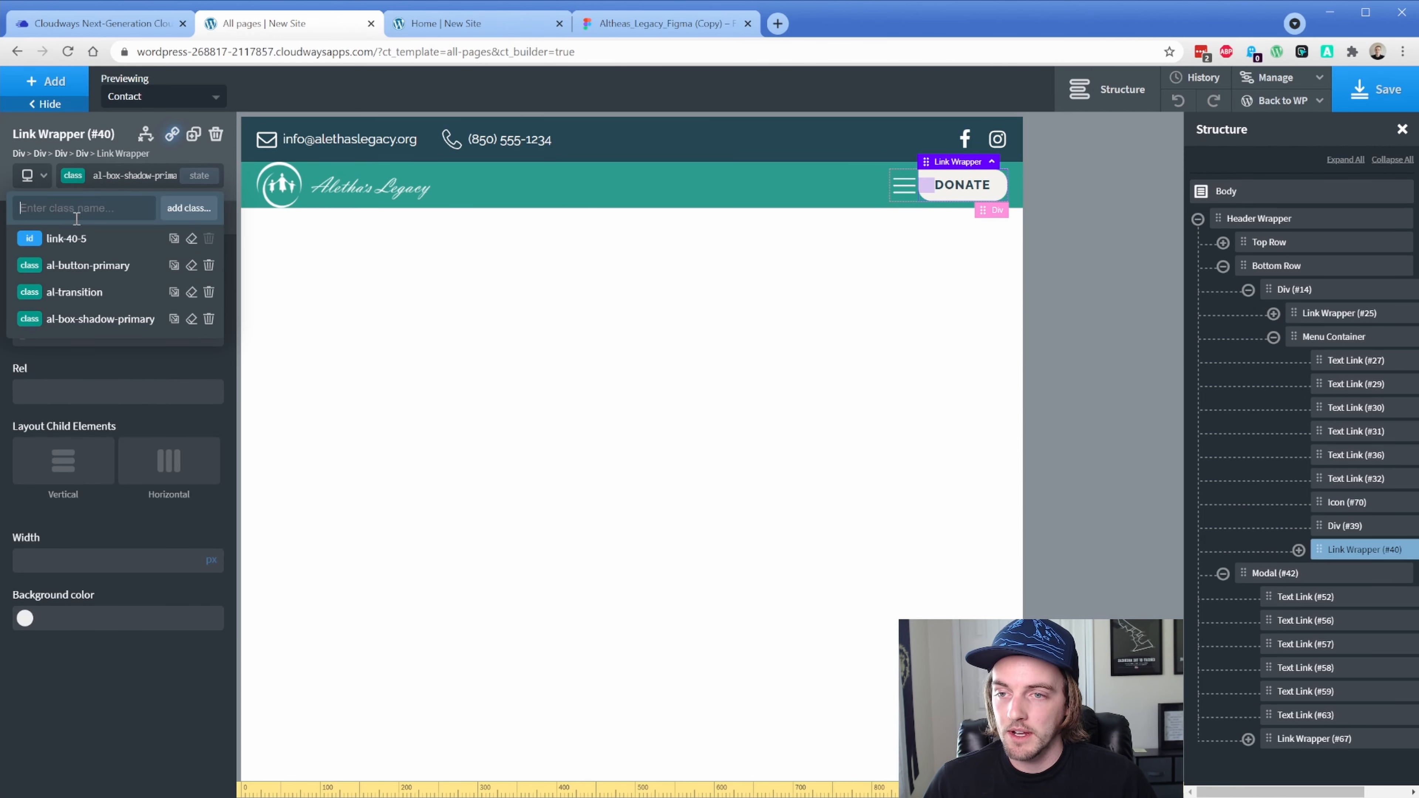
left_click(82, 240)
left_click(179, 226)
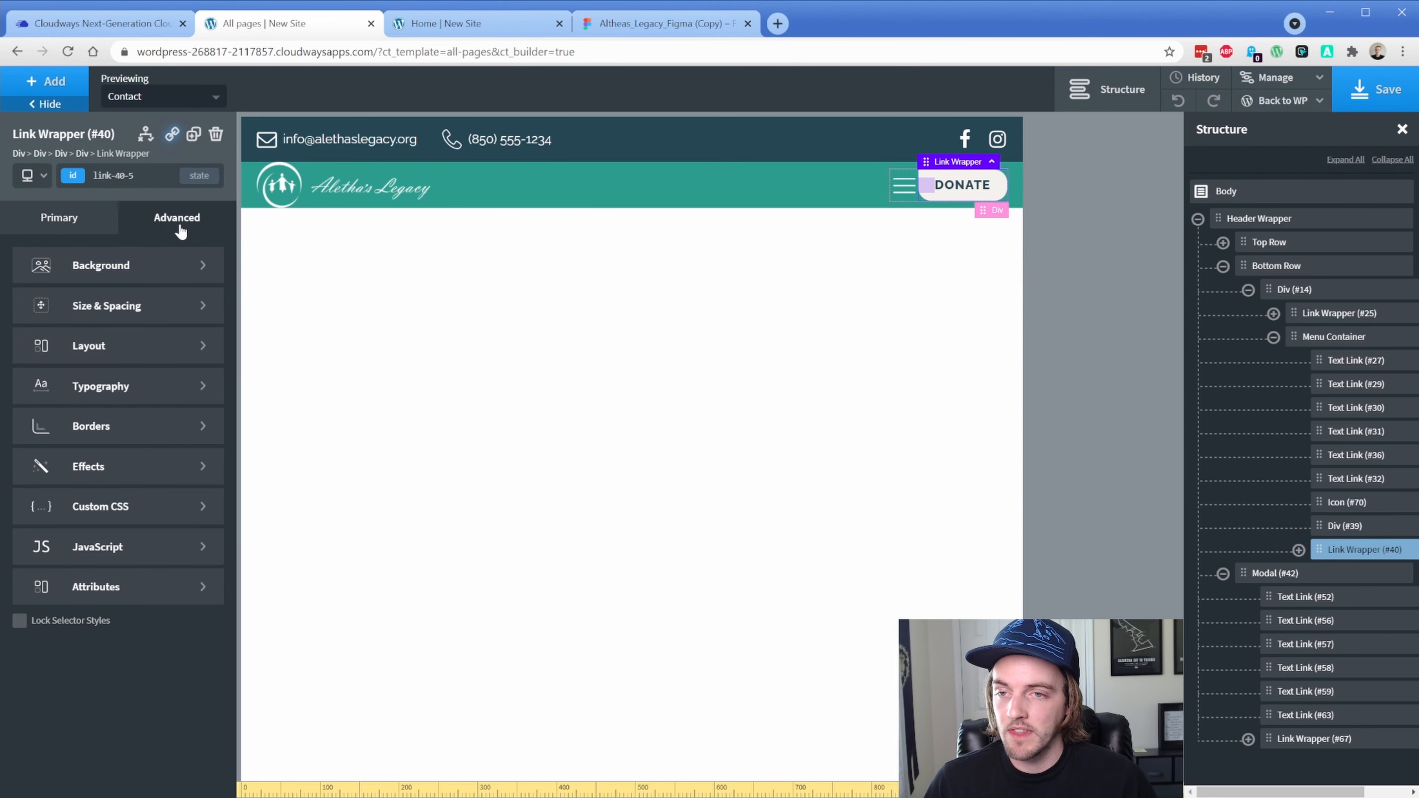
left_click(128, 347)
left_click(162, 342)
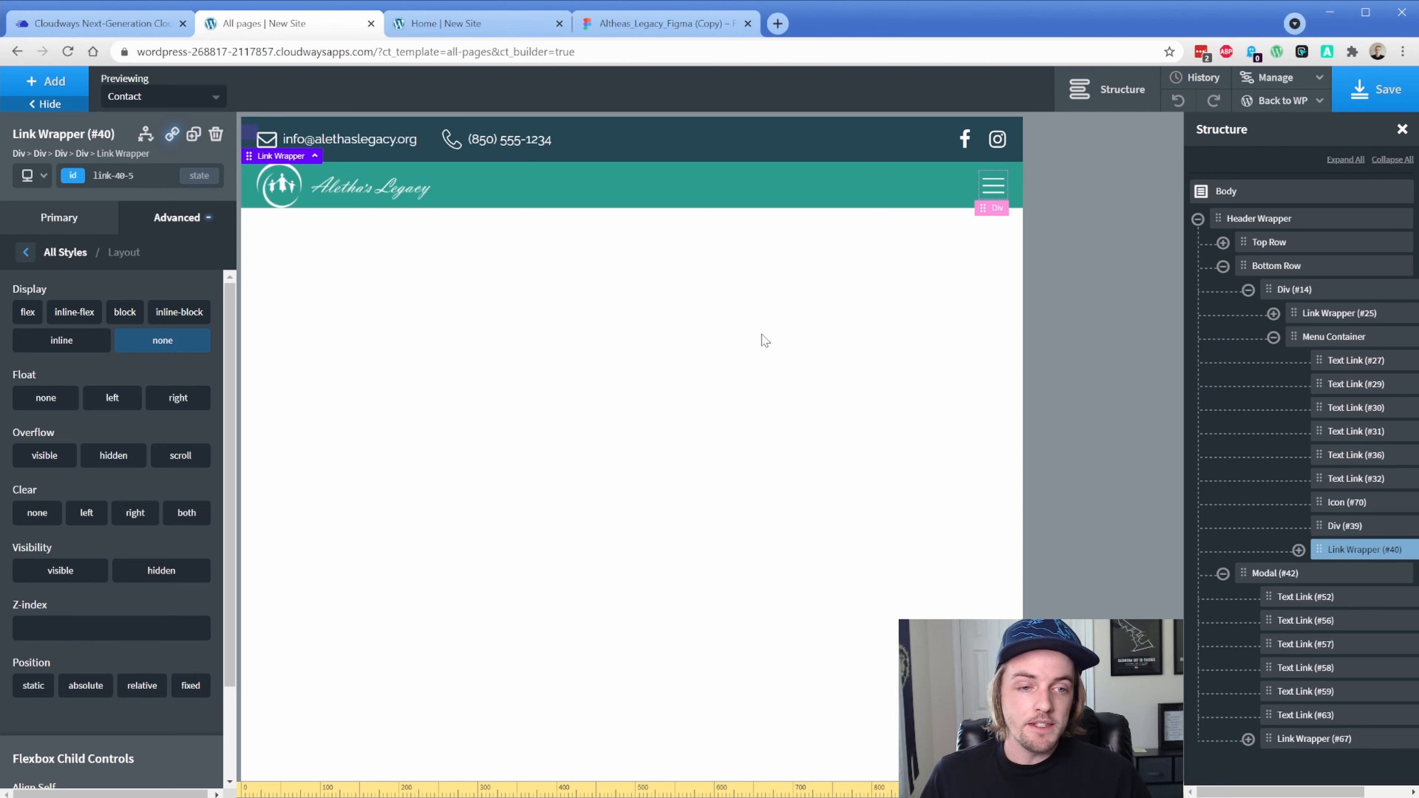
Select the HOME menu link and bring up its class list
left_click(1363, 364)
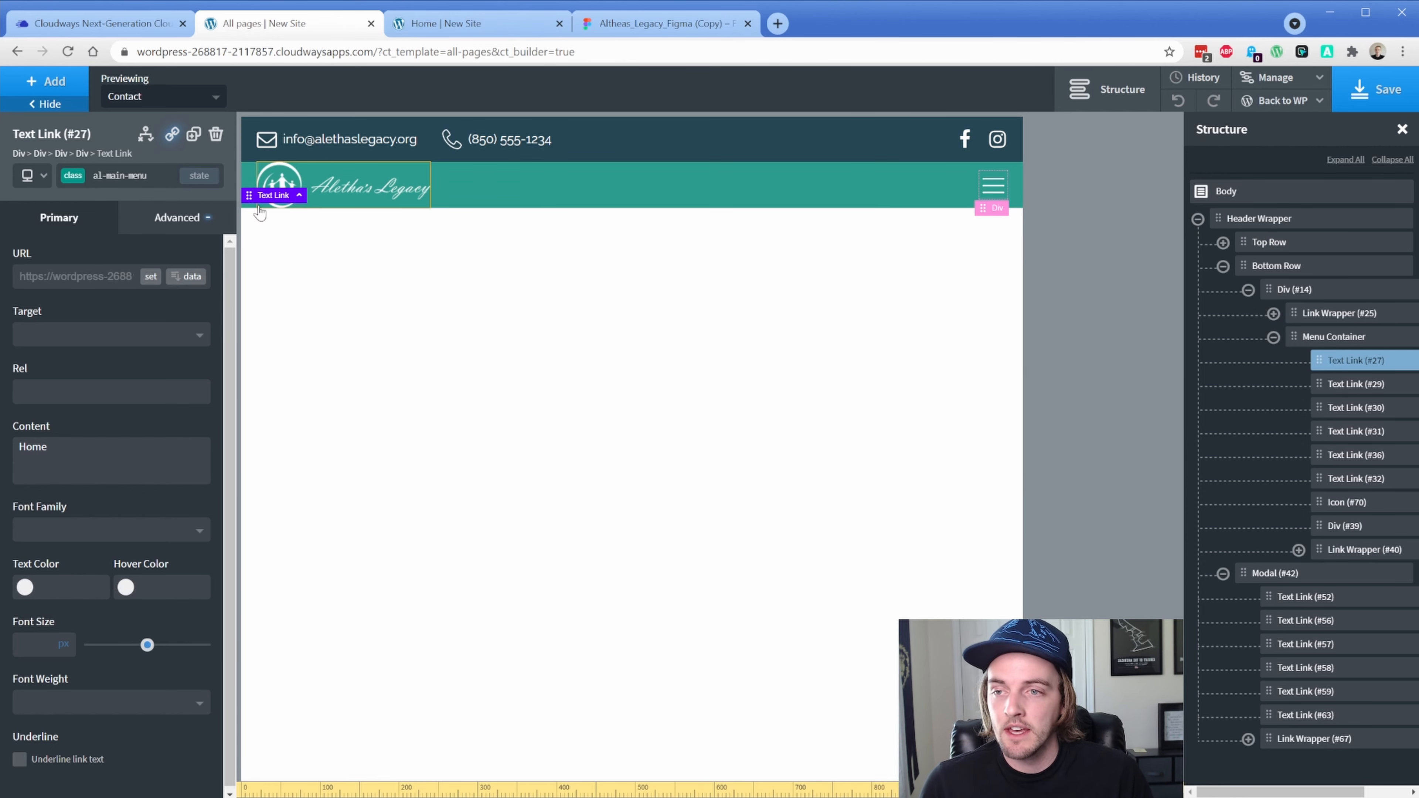
left_click(33, 175)
left_click(33, 175)
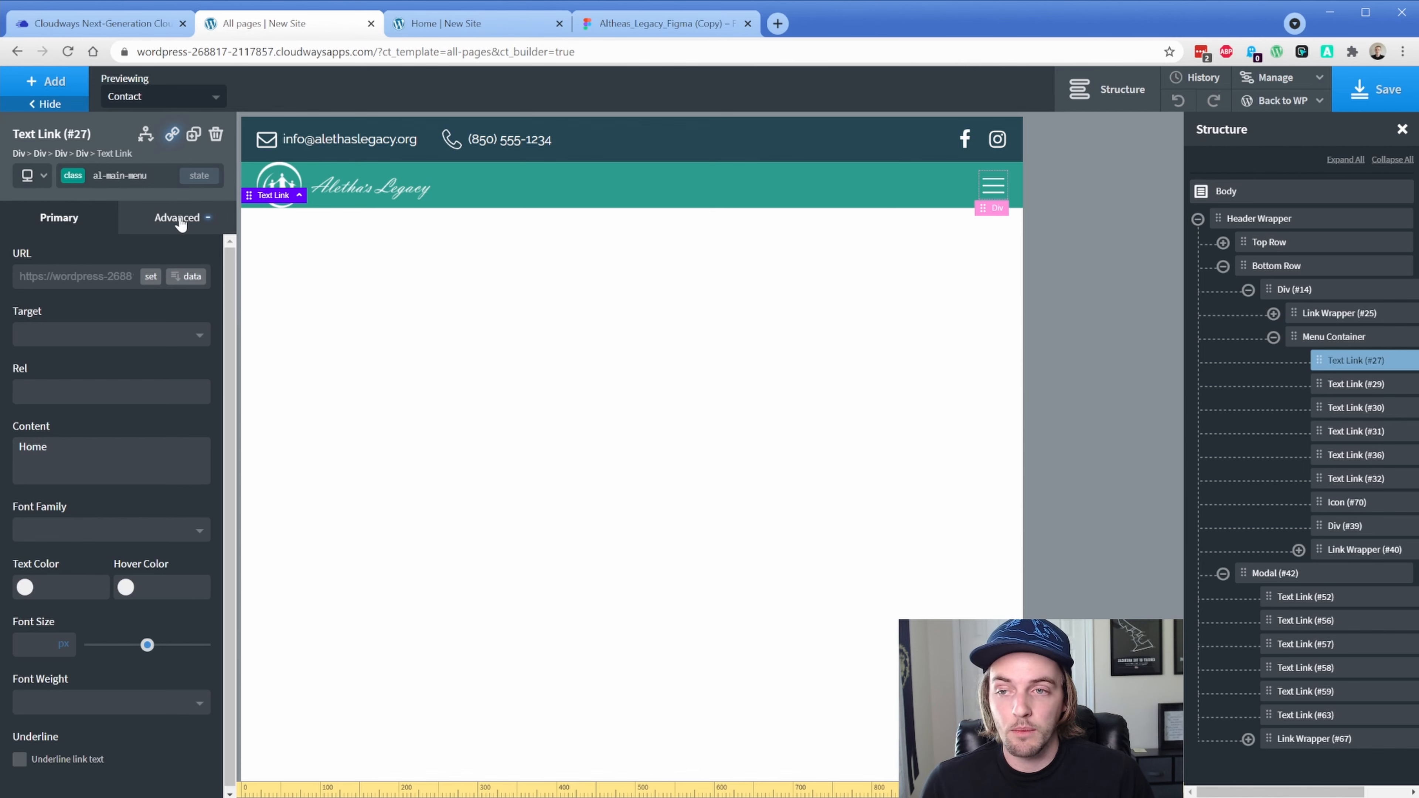
left_click(71, 178)
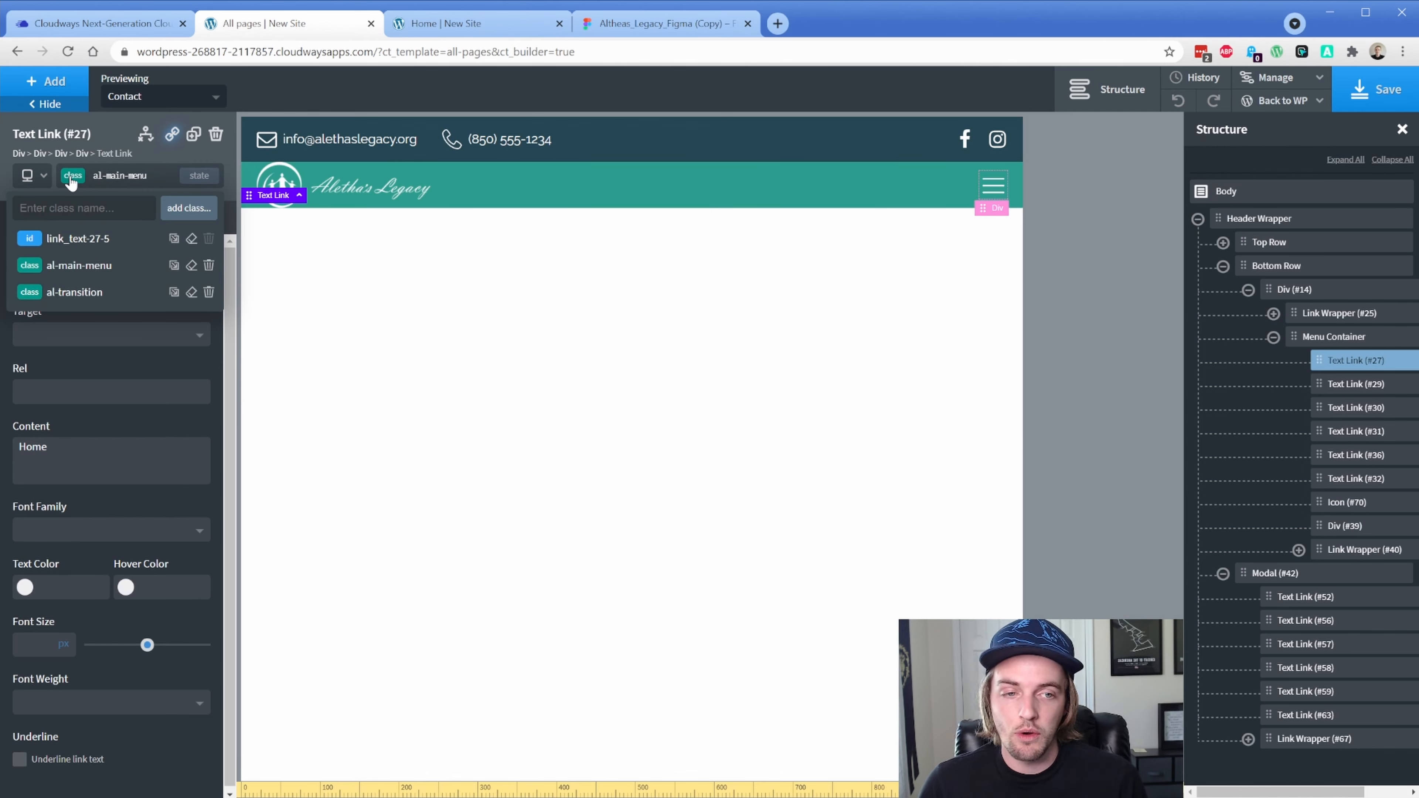
Edit Div #14's padding at the Page container breakpoint, trying initial values
left_click(1280, 290)
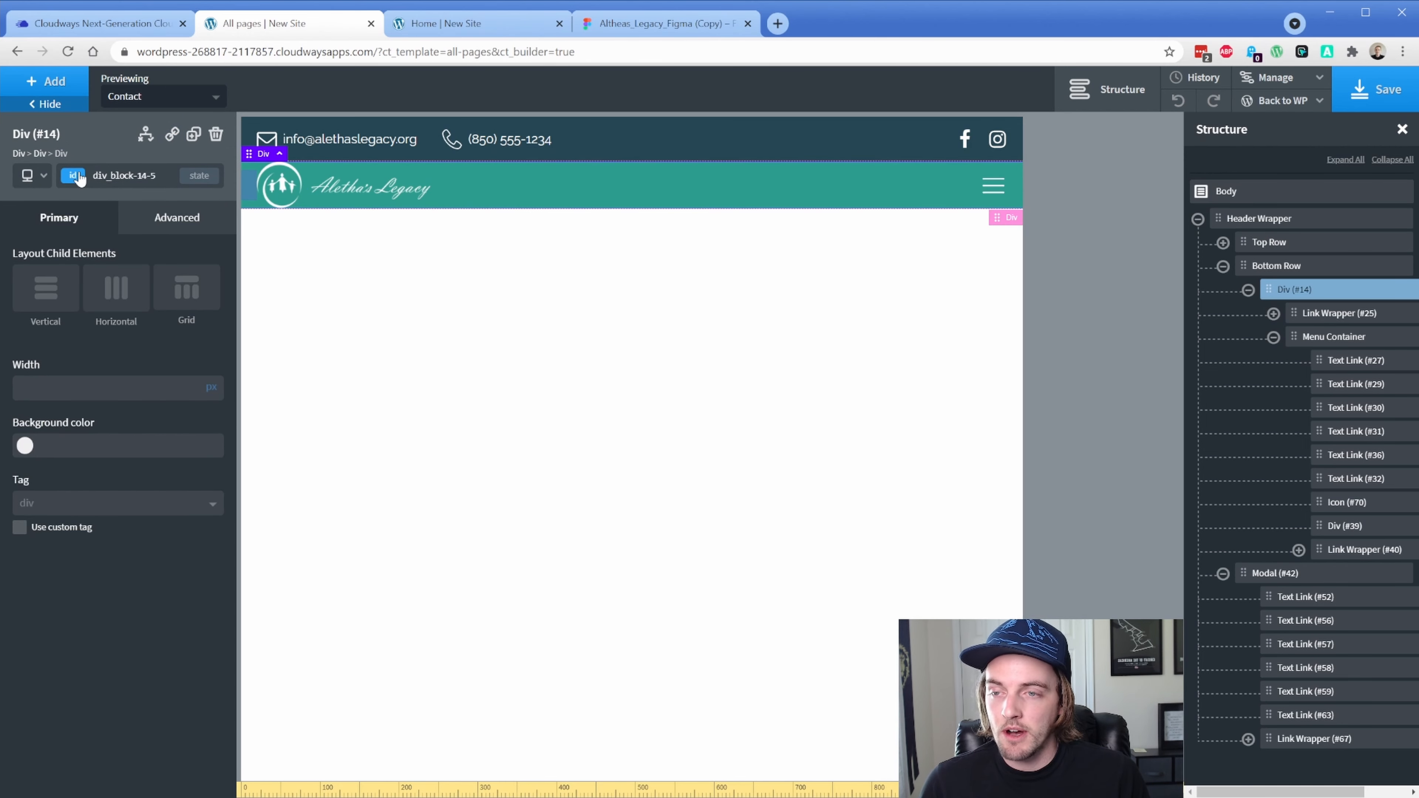
left_click(35, 177)
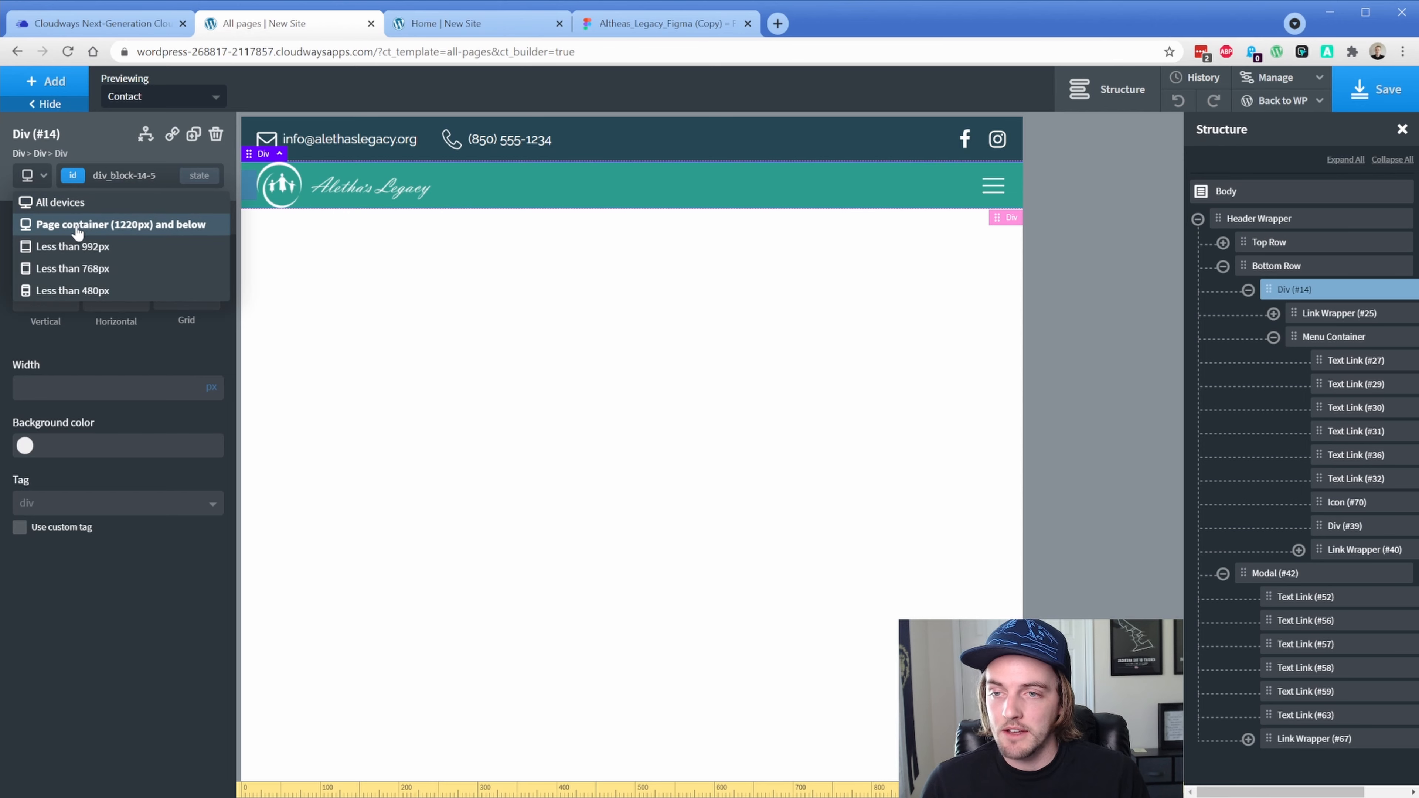
left_click(78, 232)
left_click(168, 229)
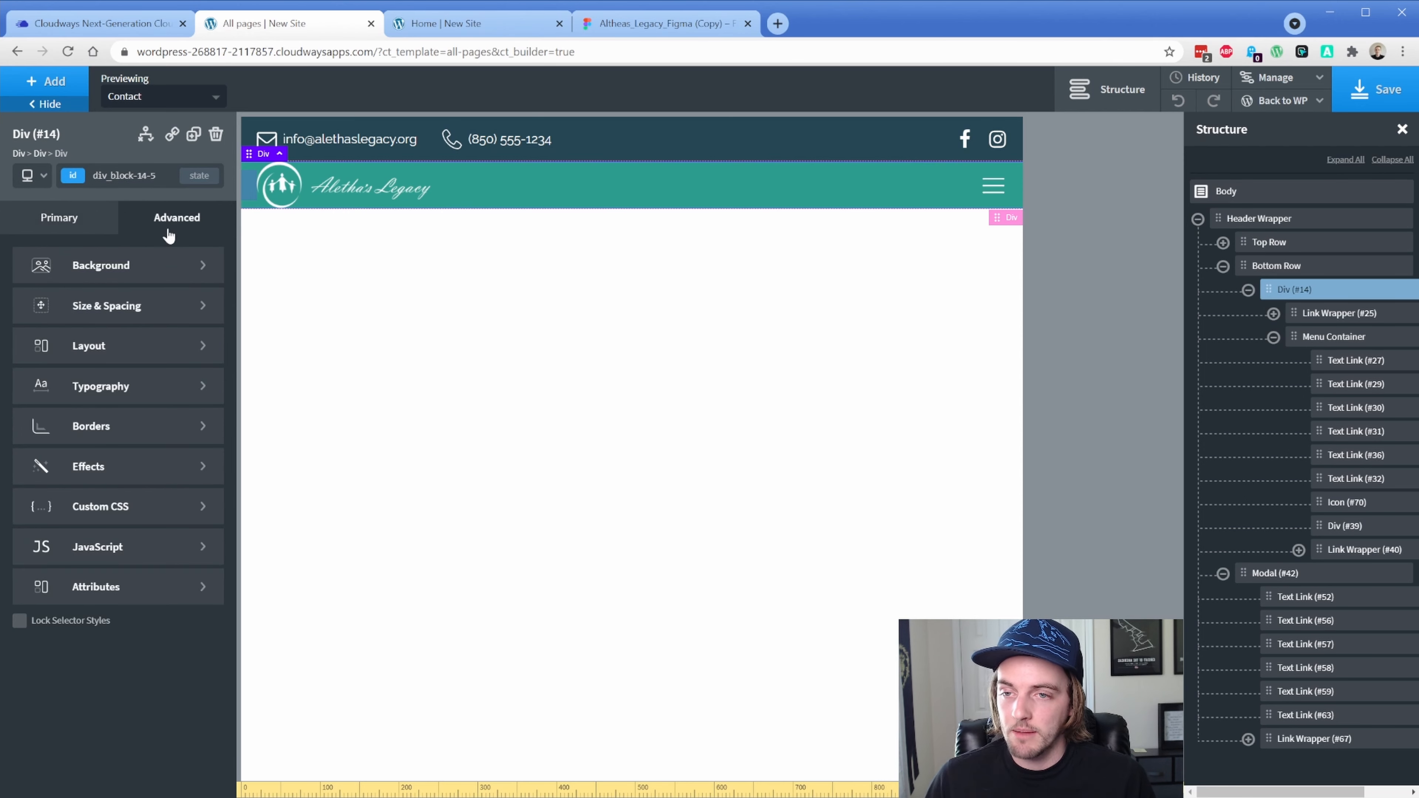
left_click(127, 308)
type("2")
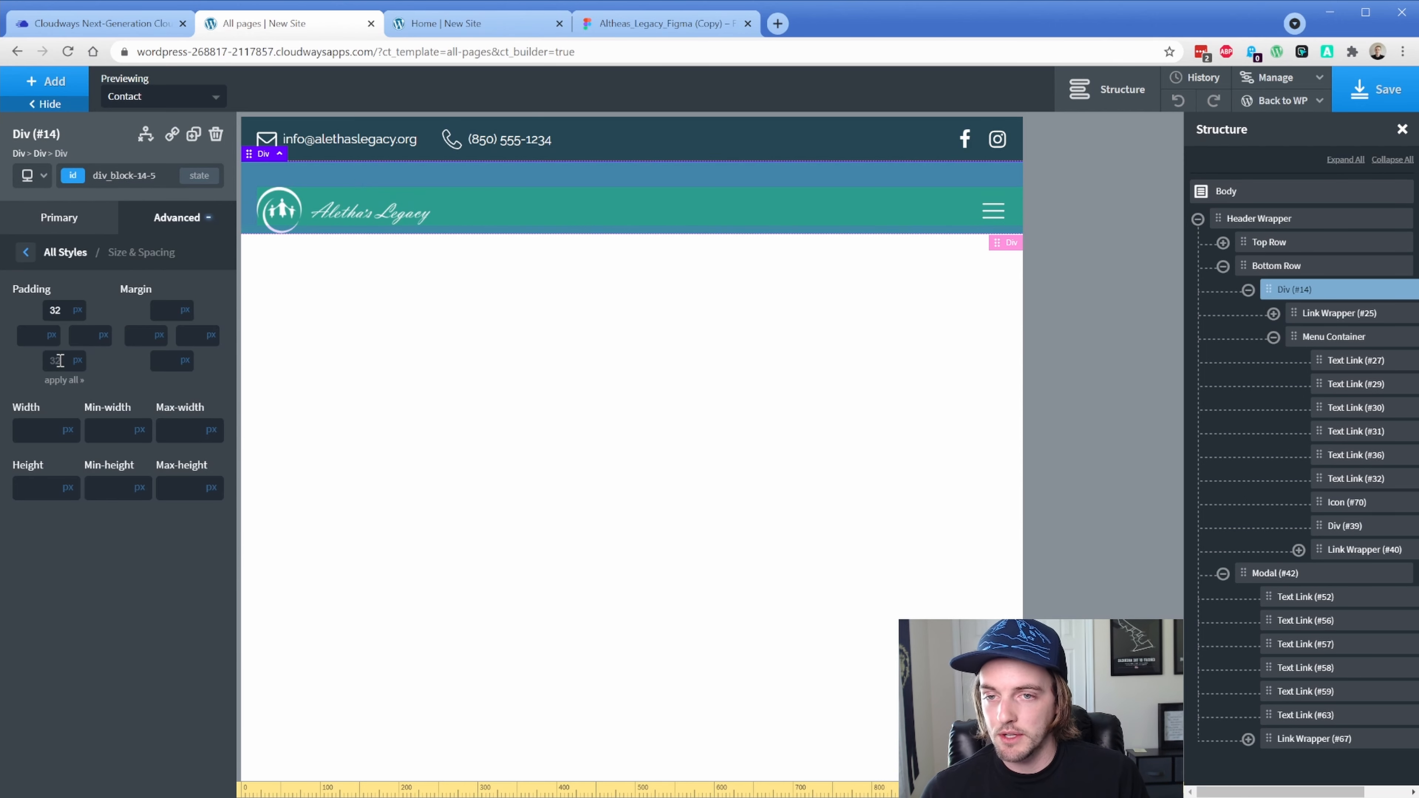
left_click(60, 360)
type("32")
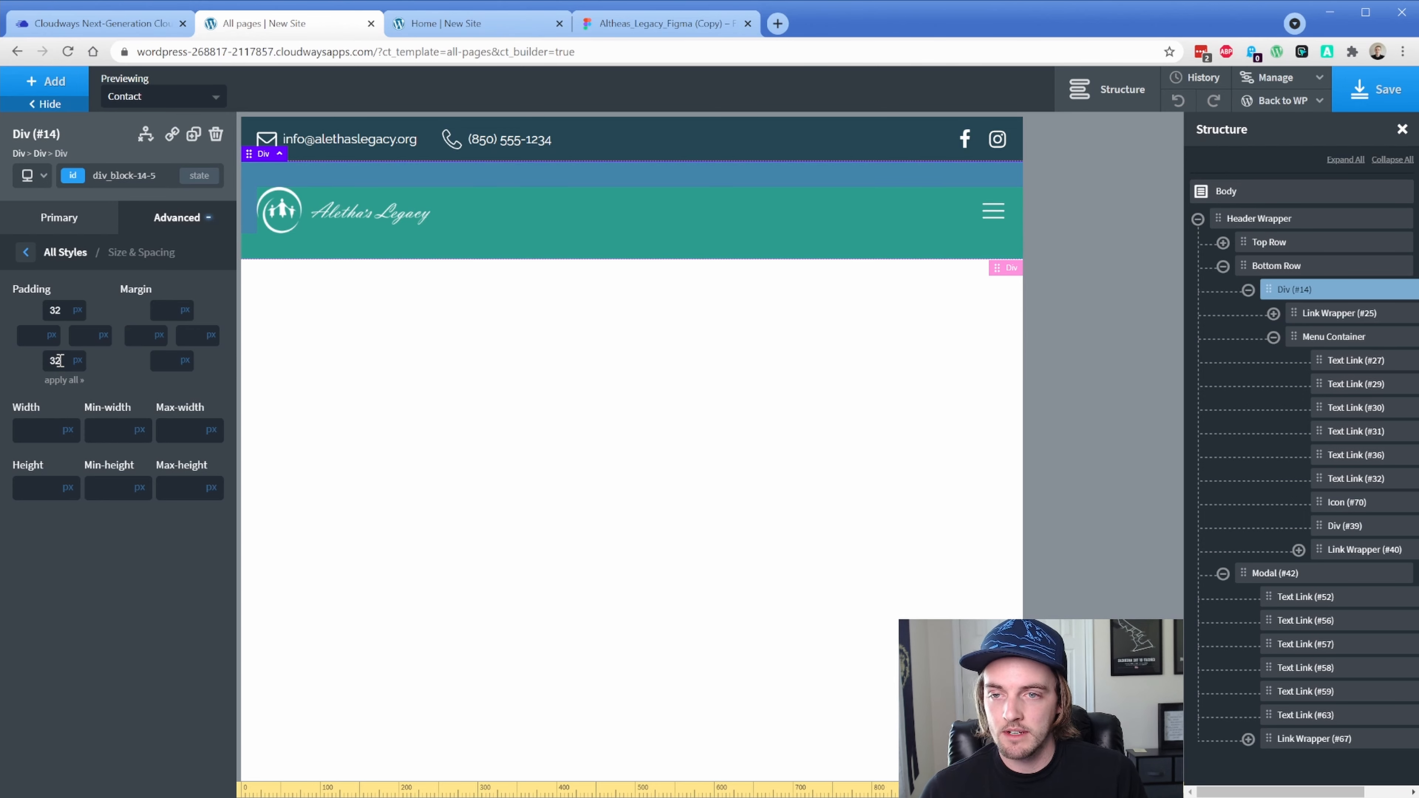
Measure the spacing in Figma, set top and bottom padding to 16px, and save
left_click(645, 25)
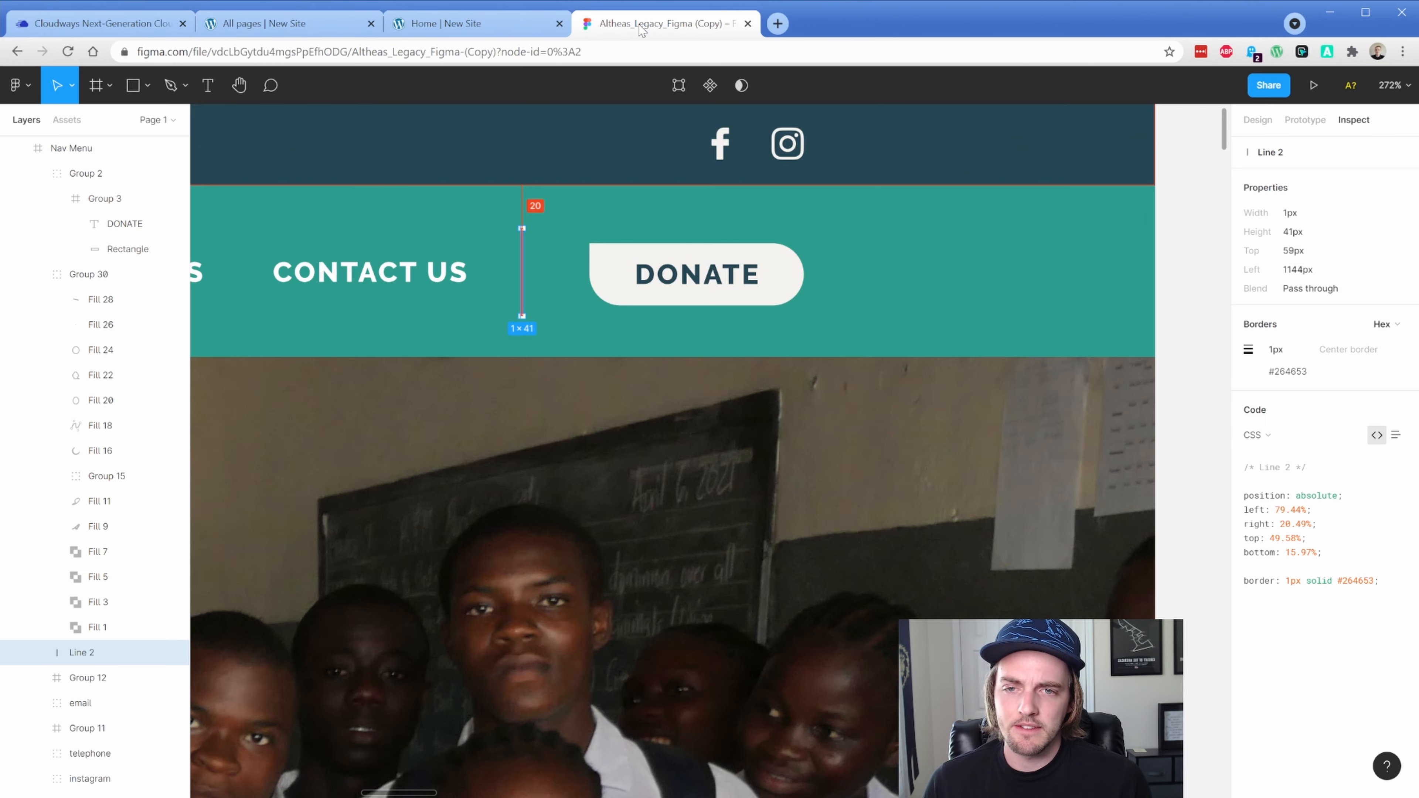
left_click(395, 257)
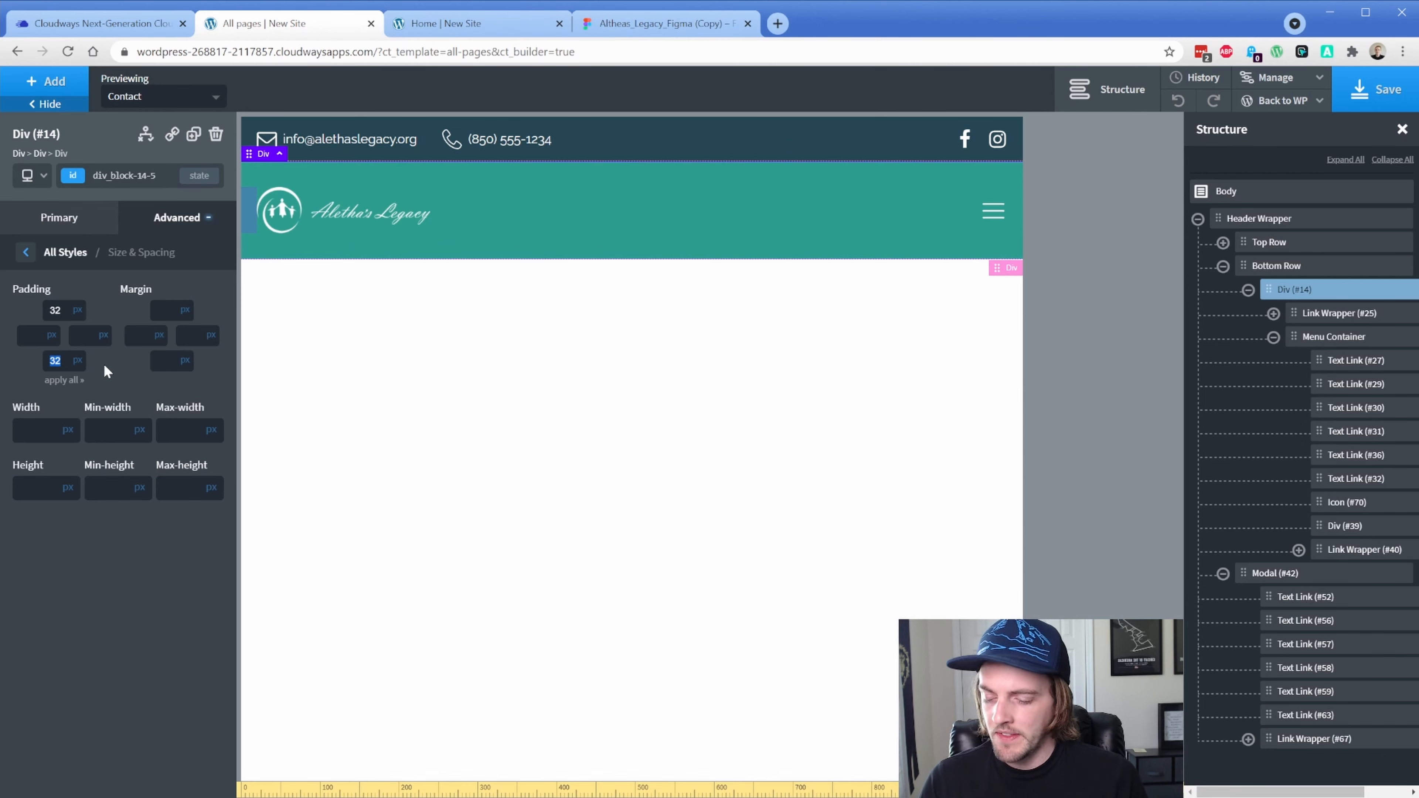
type("16")
double_click(55, 311)
type("16")
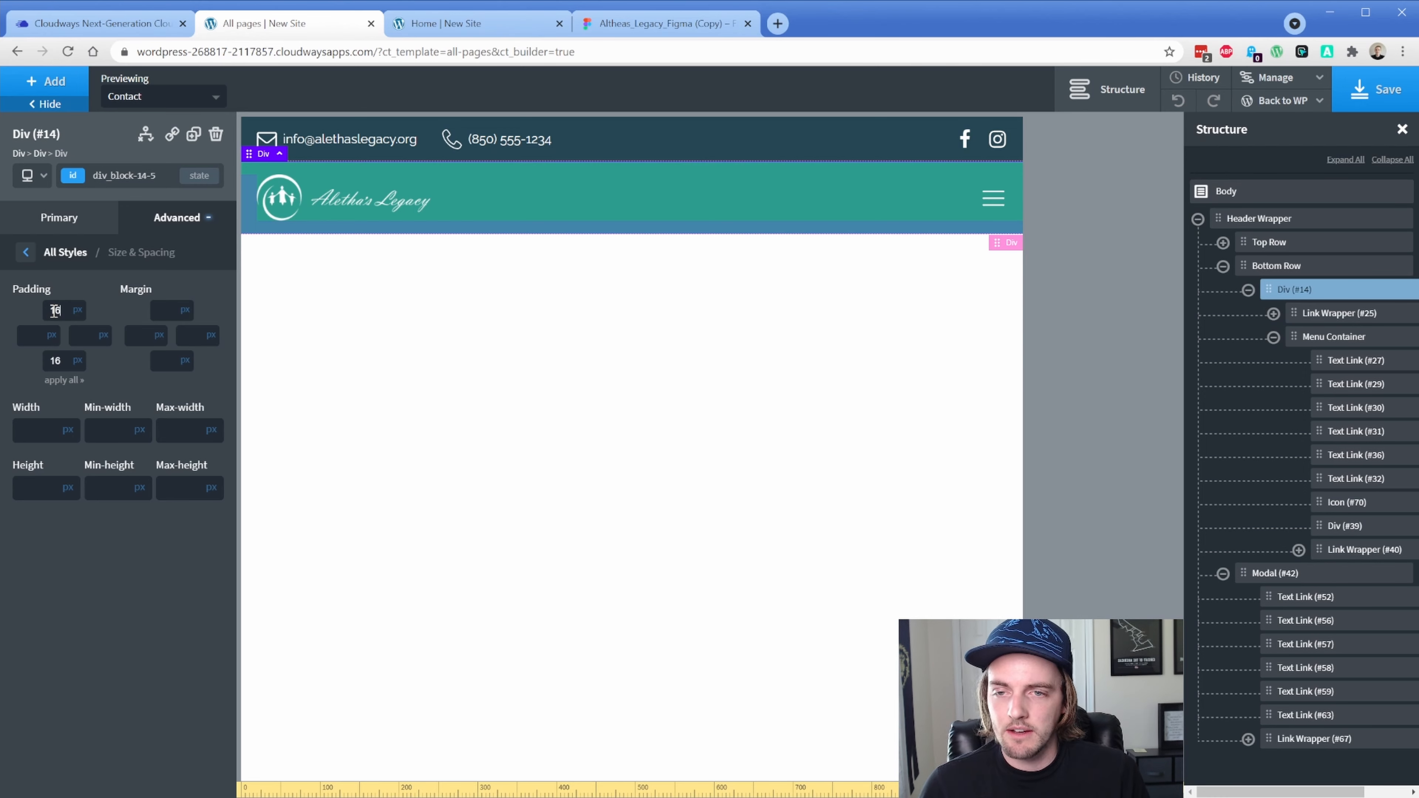
left_click(1363, 92)
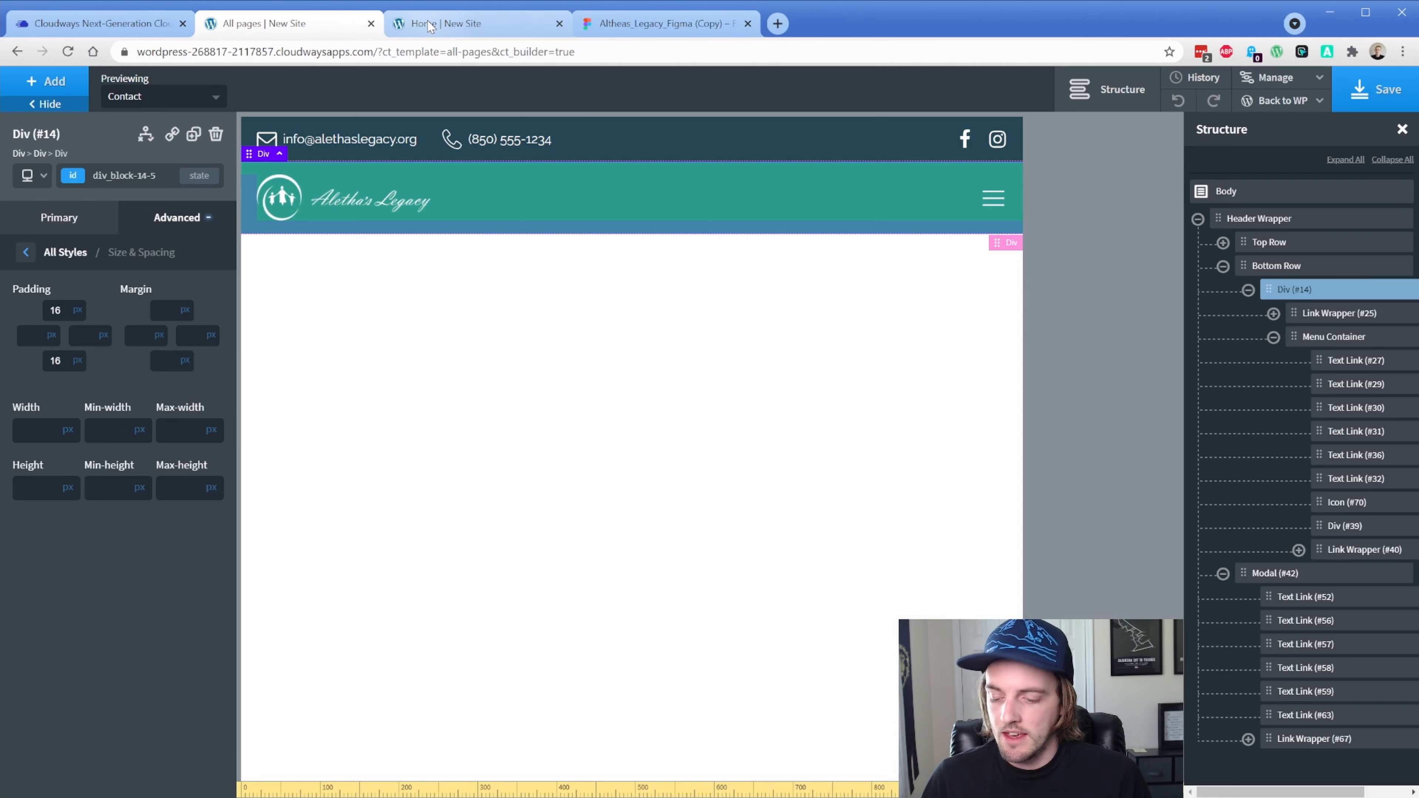
Reload the live page, open and close the mobile menu three times, then exit device emulation
left_click(429, 25)
key("ctrl+r")
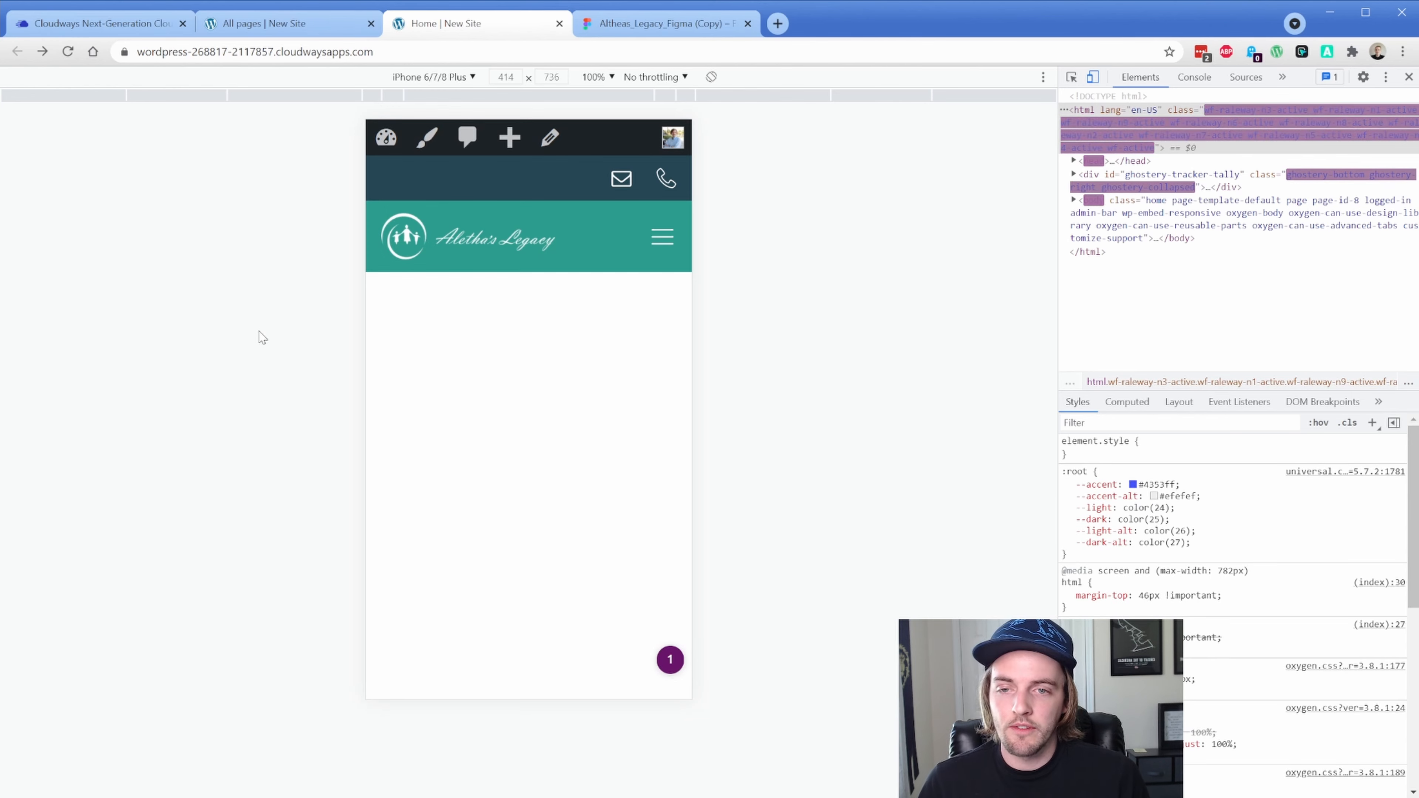
left_click(662, 237)
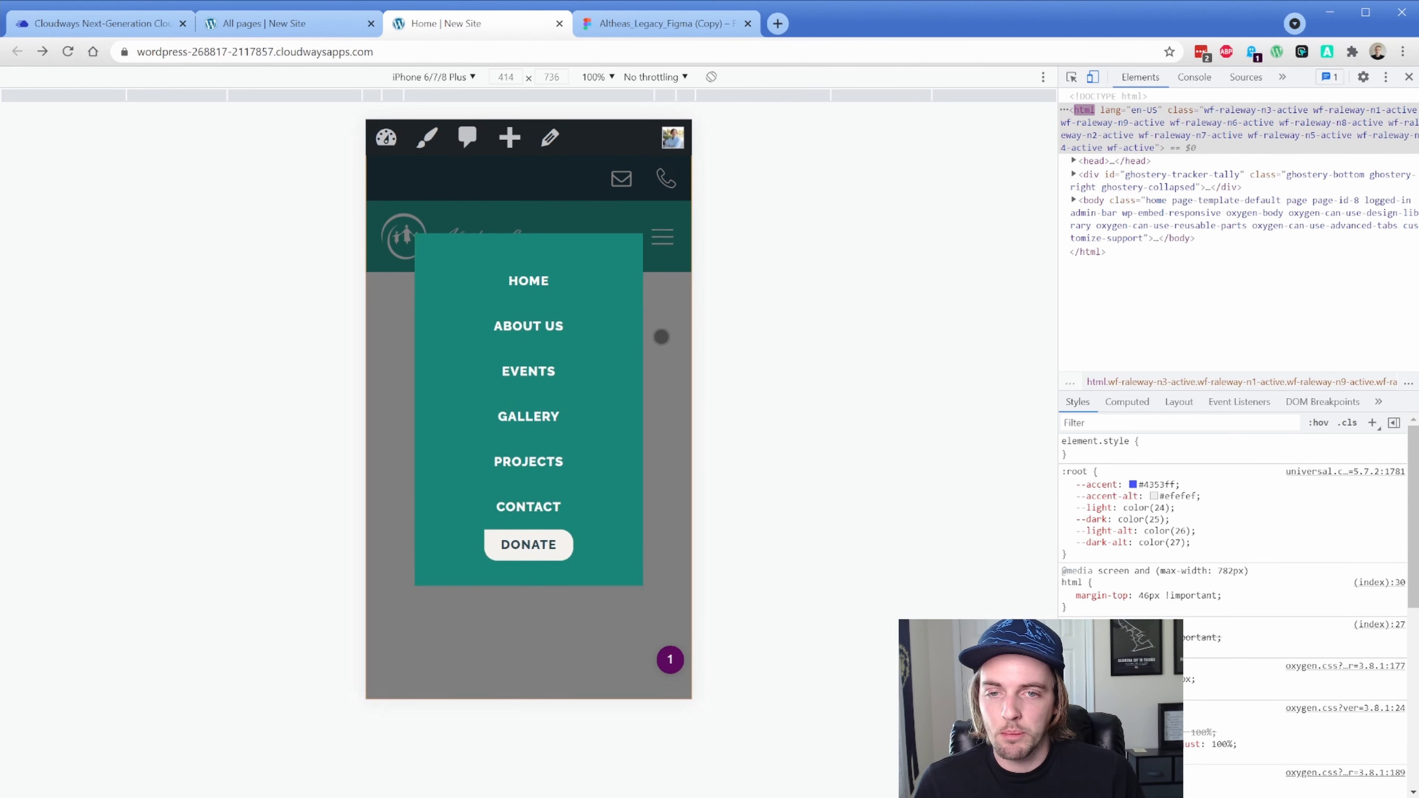
left_click(662, 337)
left_click(662, 238)
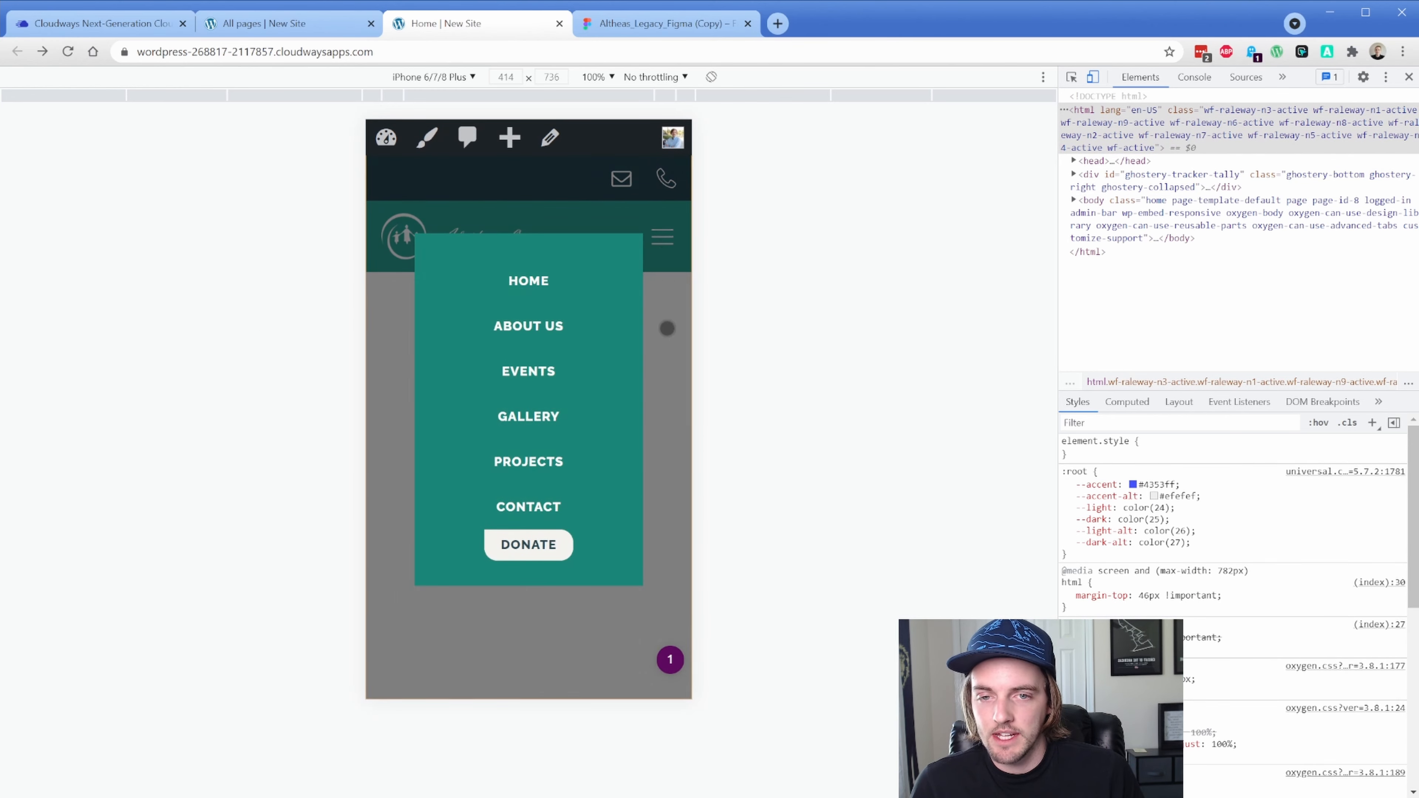
left_click(667, 328)
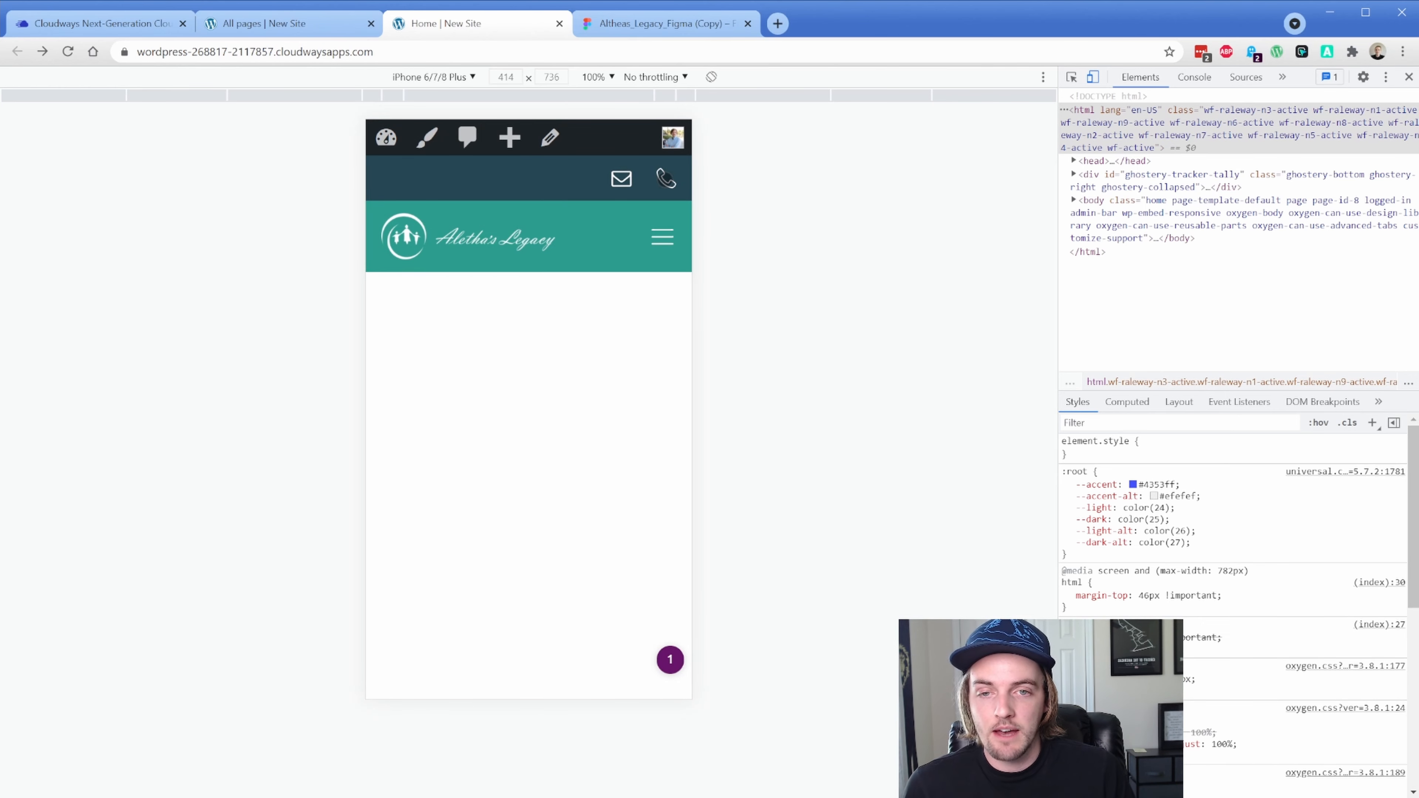
left_click(657, 238)
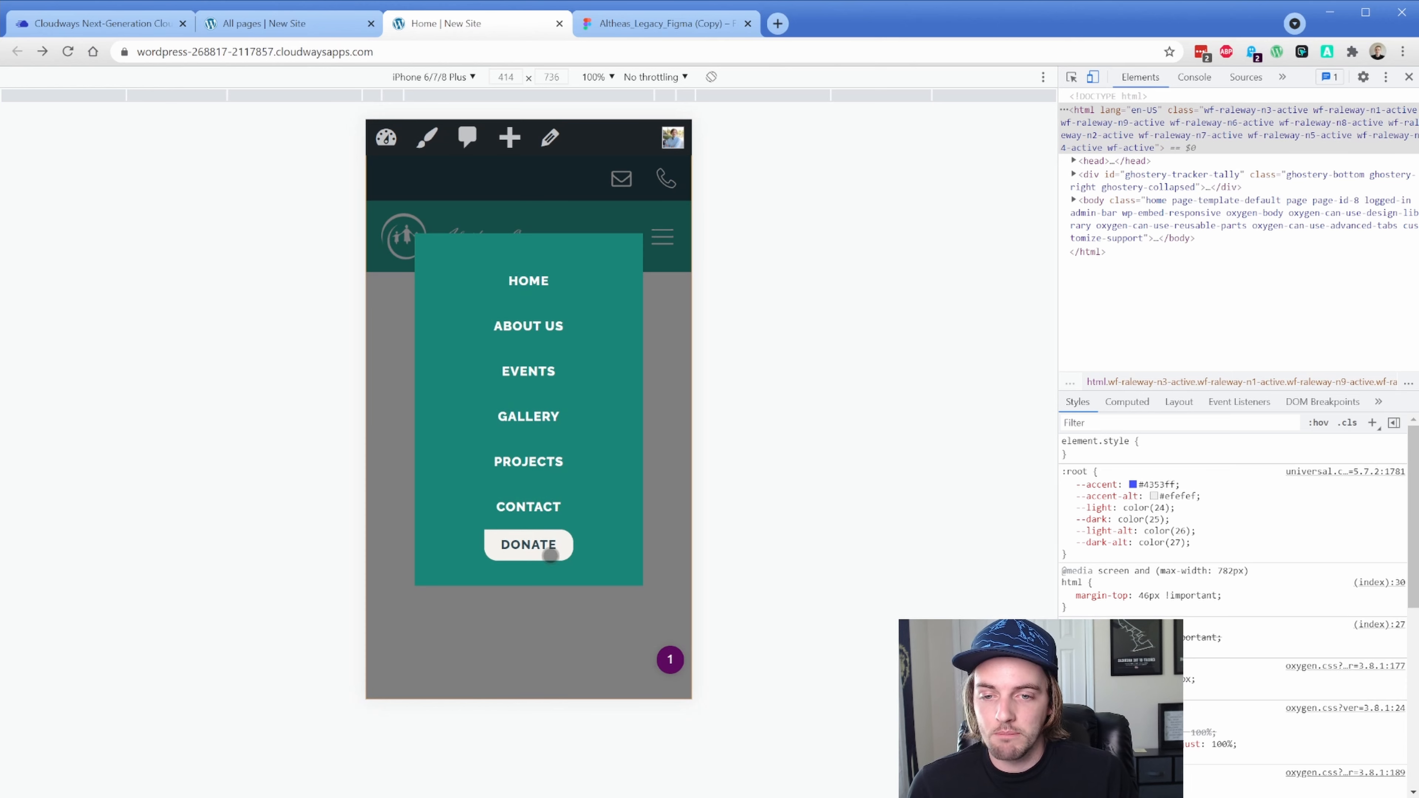
left_click(660, 354)
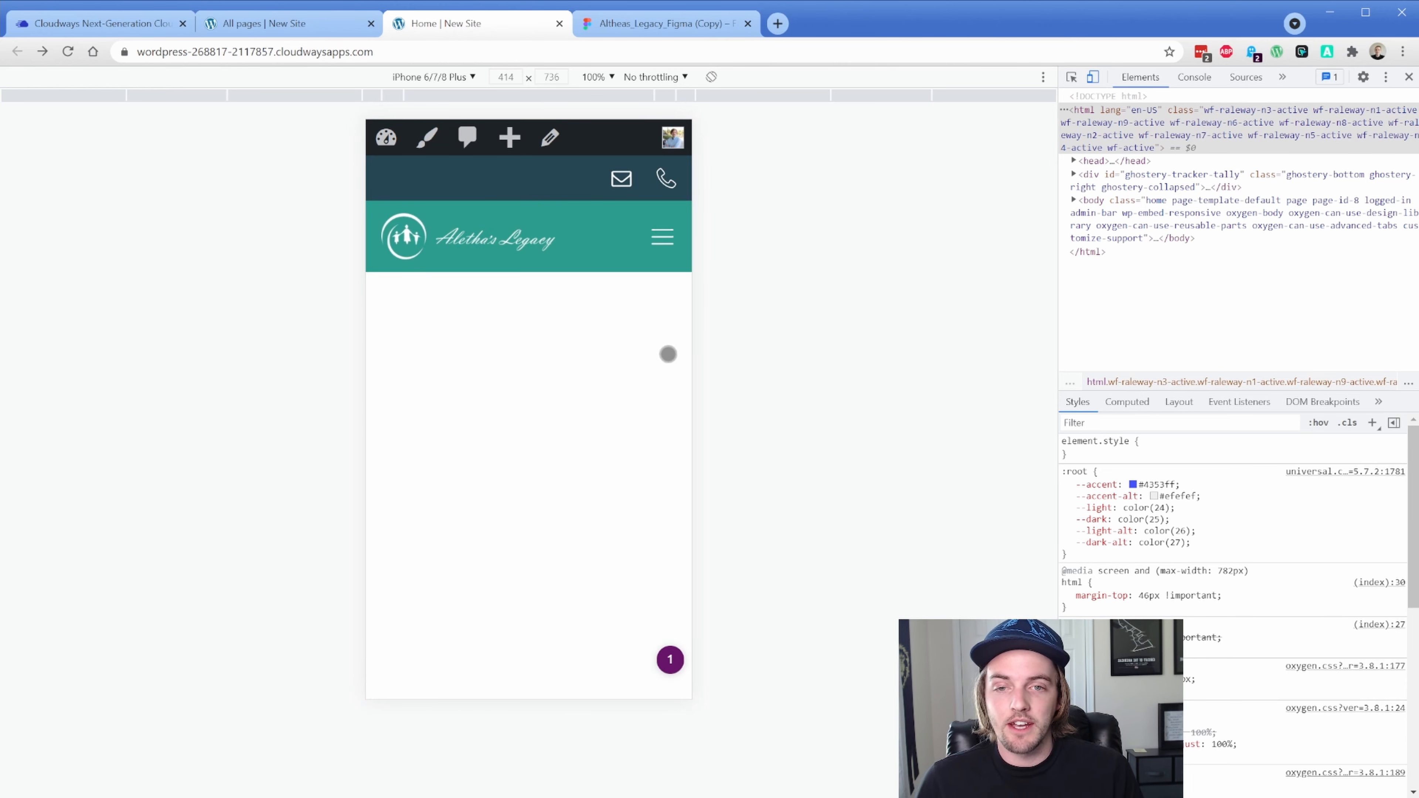
left_click(1409, 77)
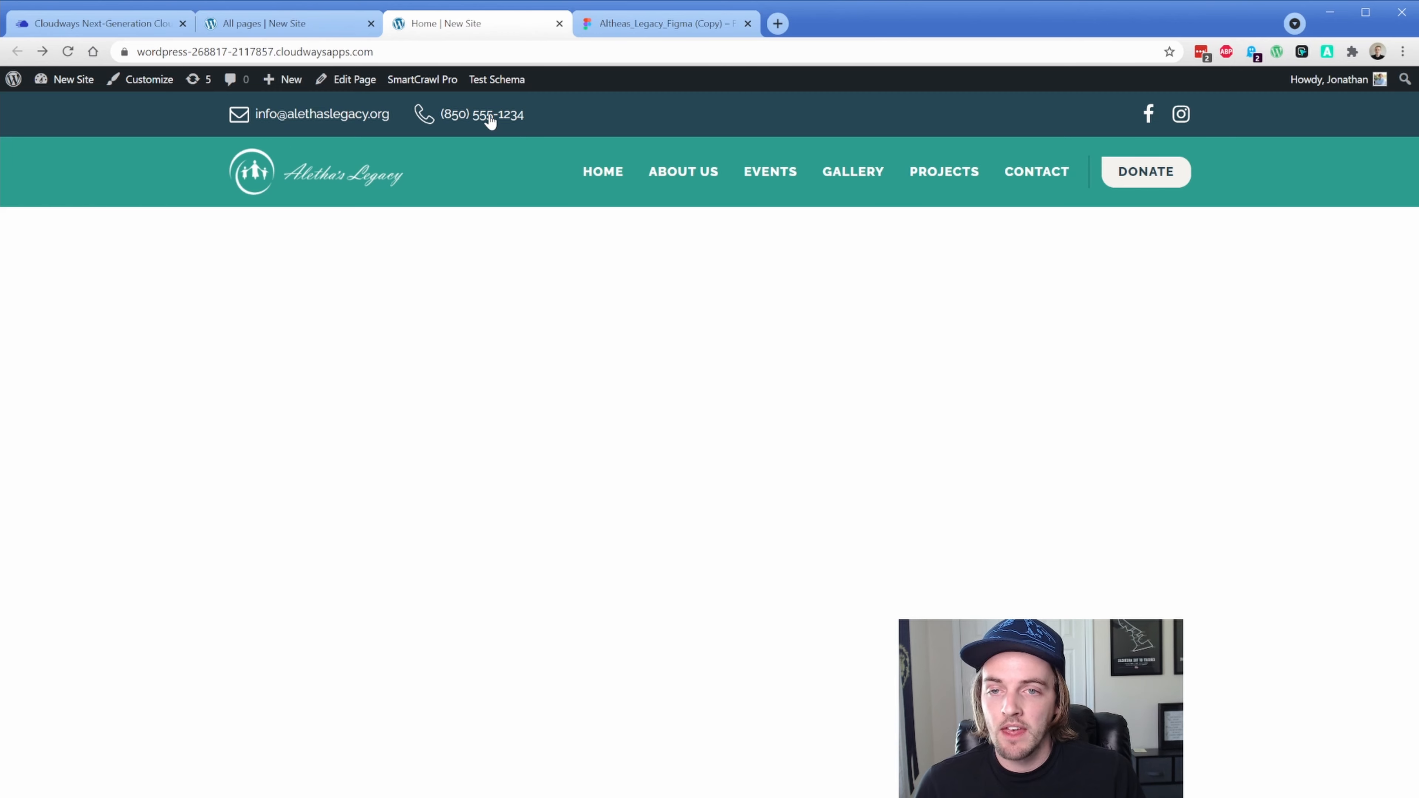
Copy the phone number from the Figma design into Text #17's content
left_click(664, 27)
double_click(374, 232)
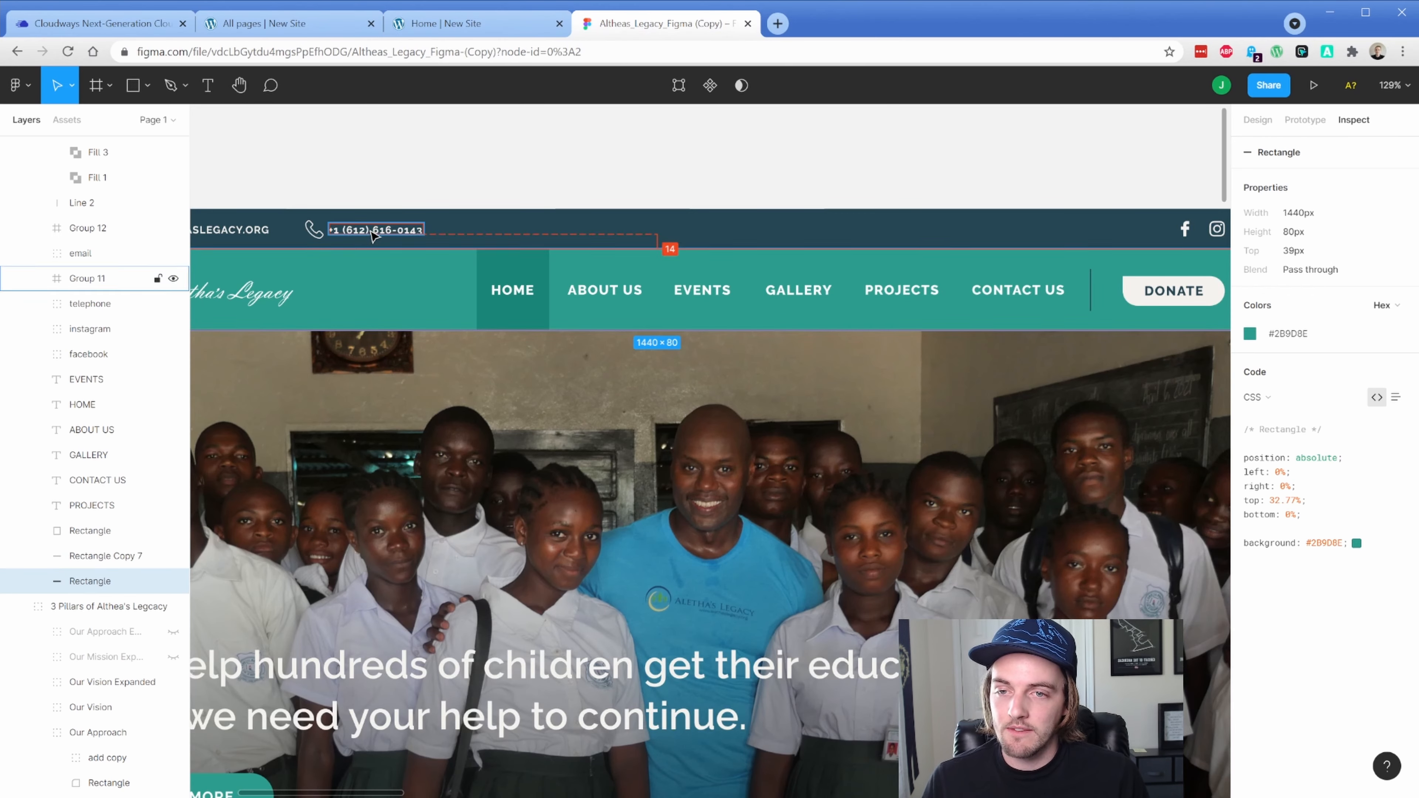
double_click(374, 232)
key("ctrl+c")
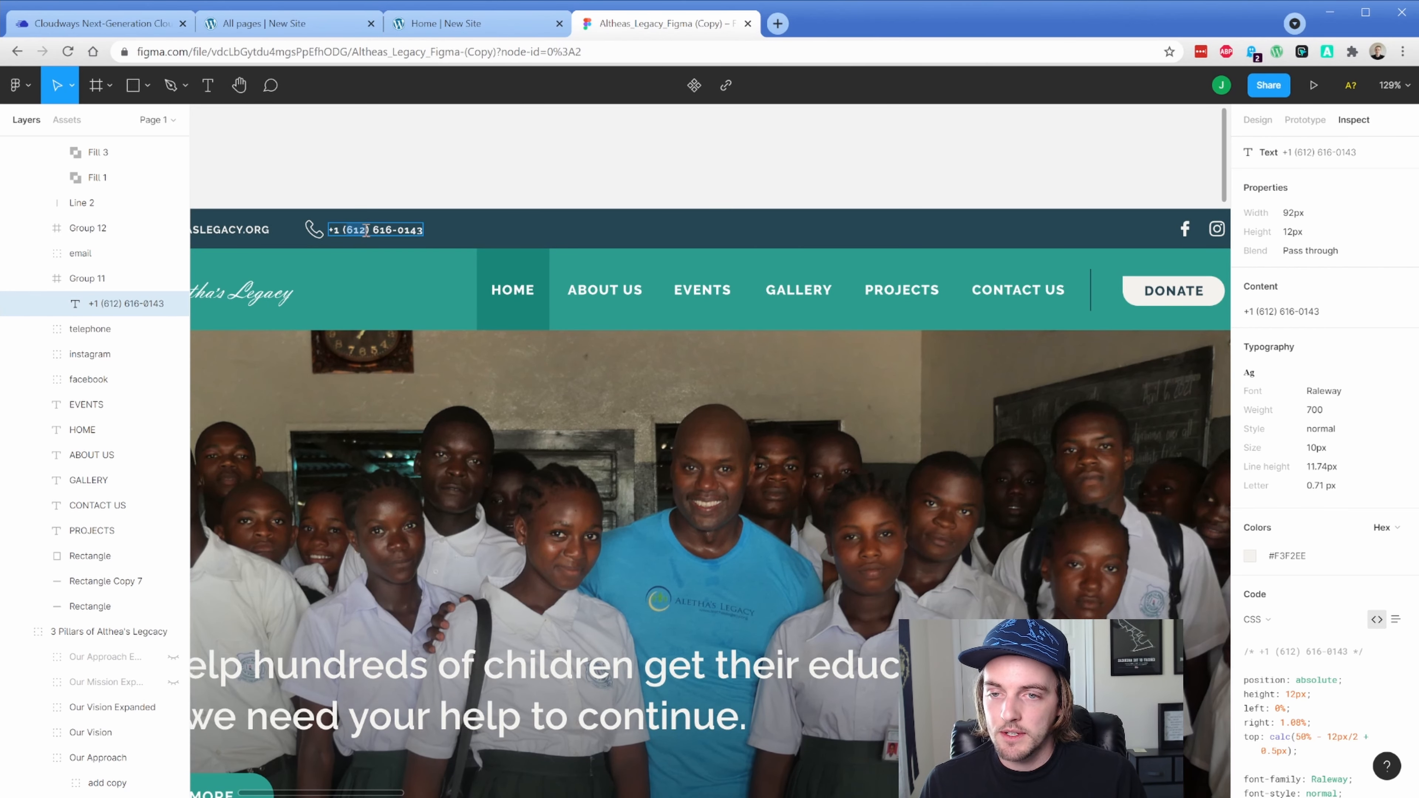
left_click(464, 23)
left_click(291, 23)
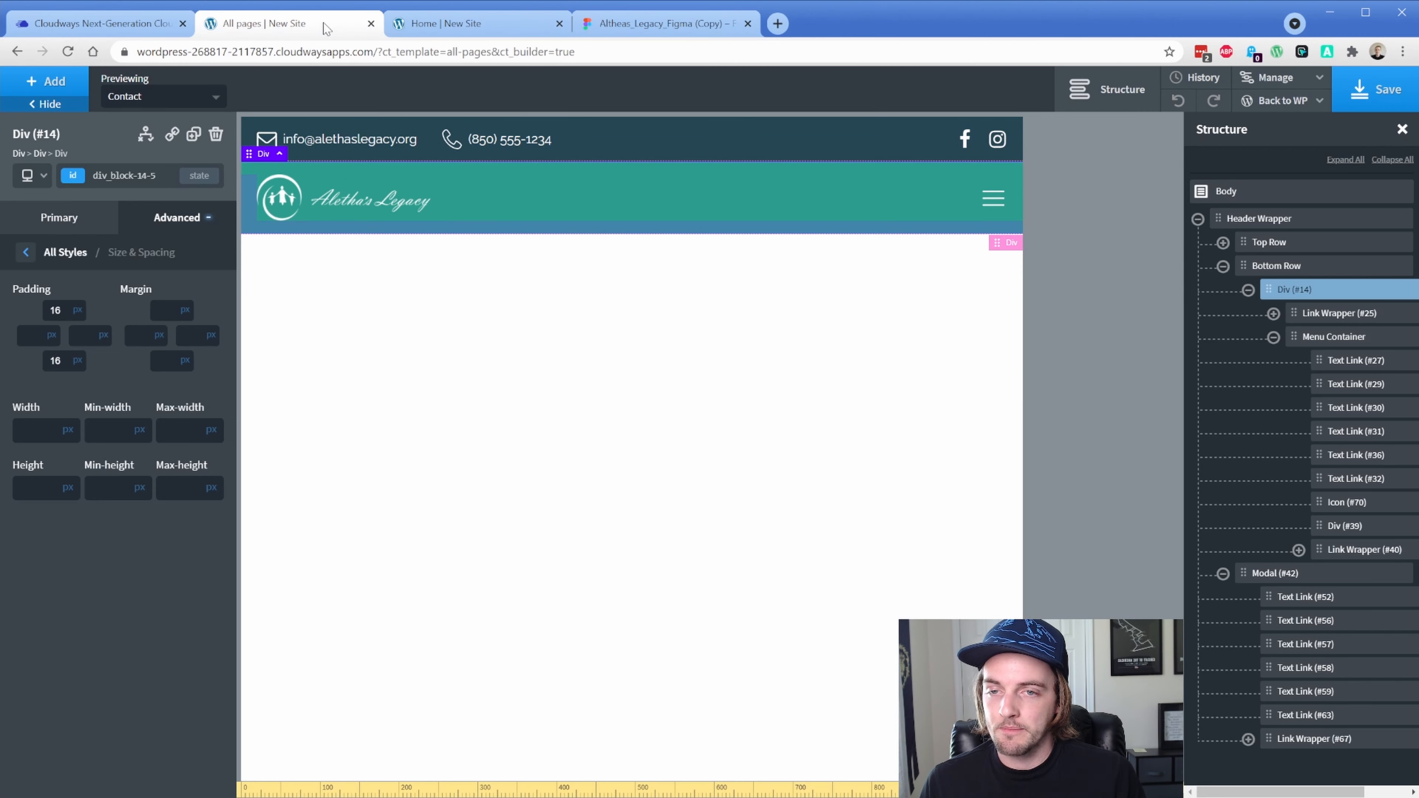
left_click(503, 146)
triple_click(146, 276)
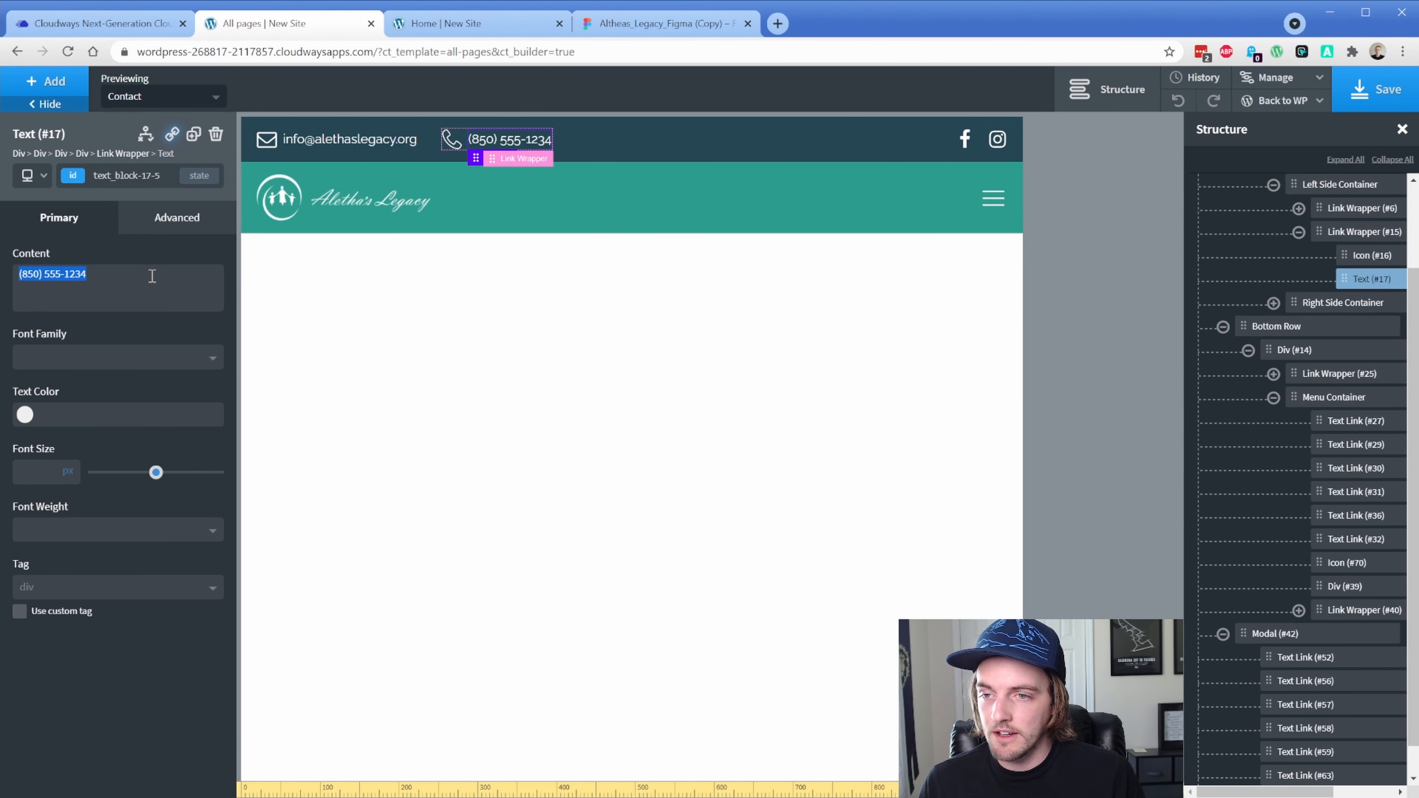
key("ctrl+v")
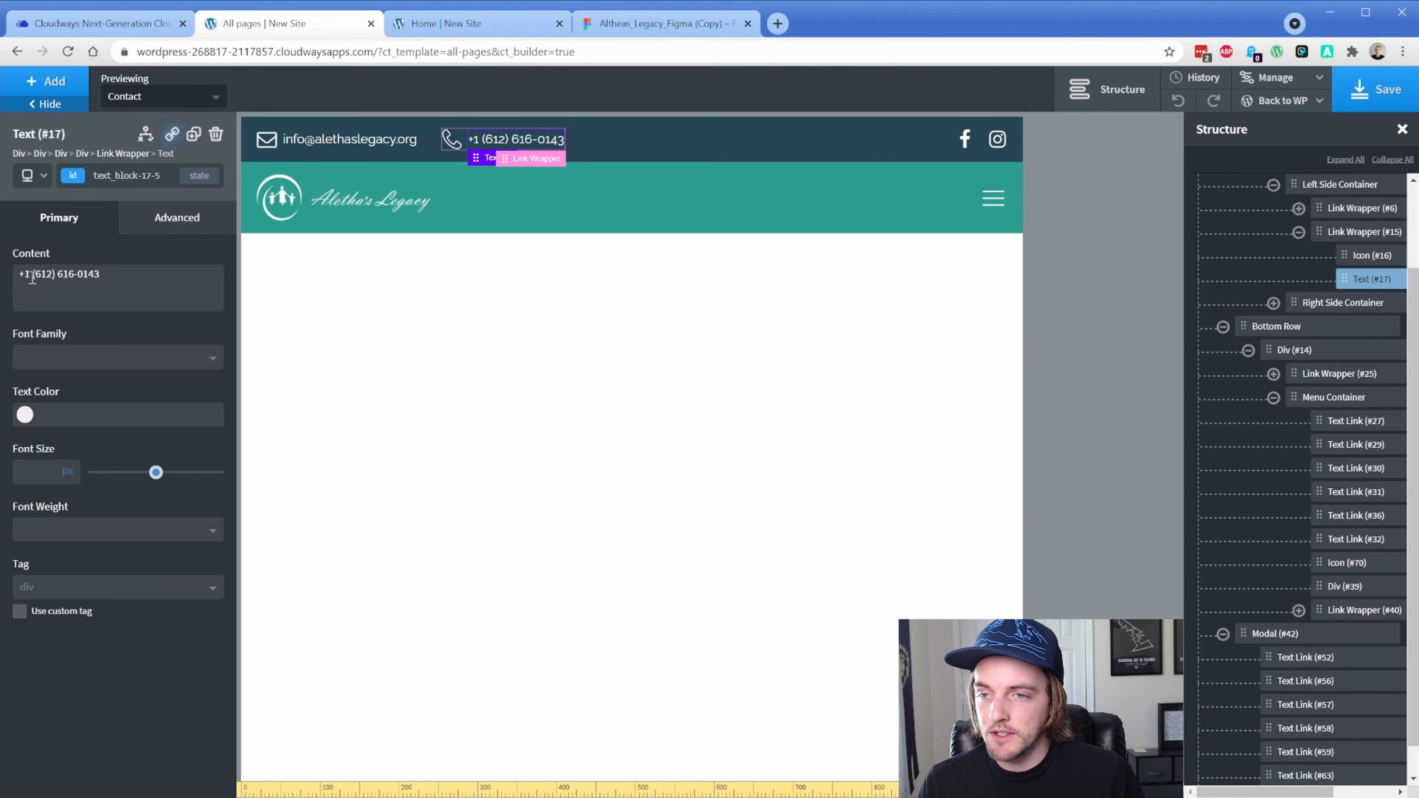
Set Link Wrapper #15's URL to tel: followed by the tidied phone number
left_click(123, 153)
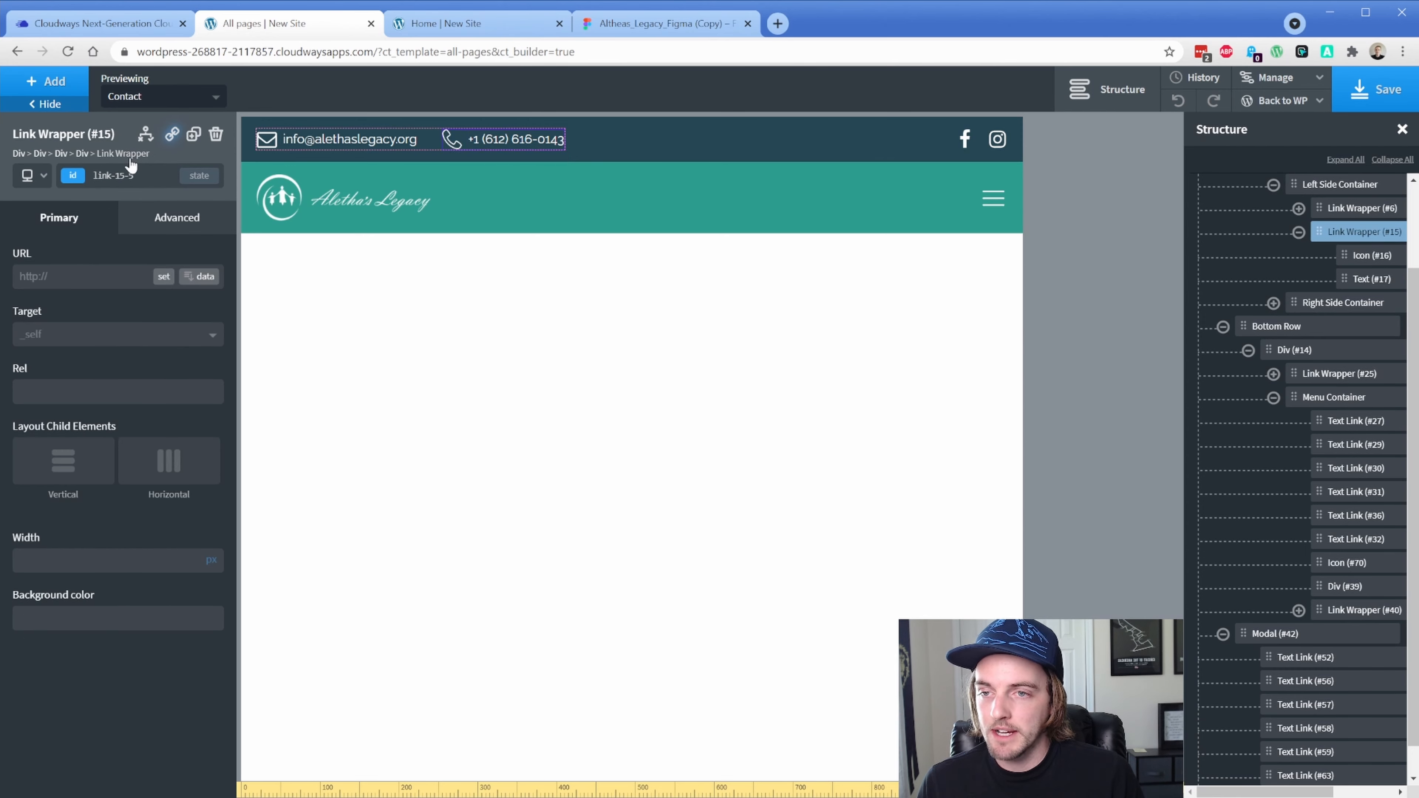
type("tel:")
key("ctrl+v")
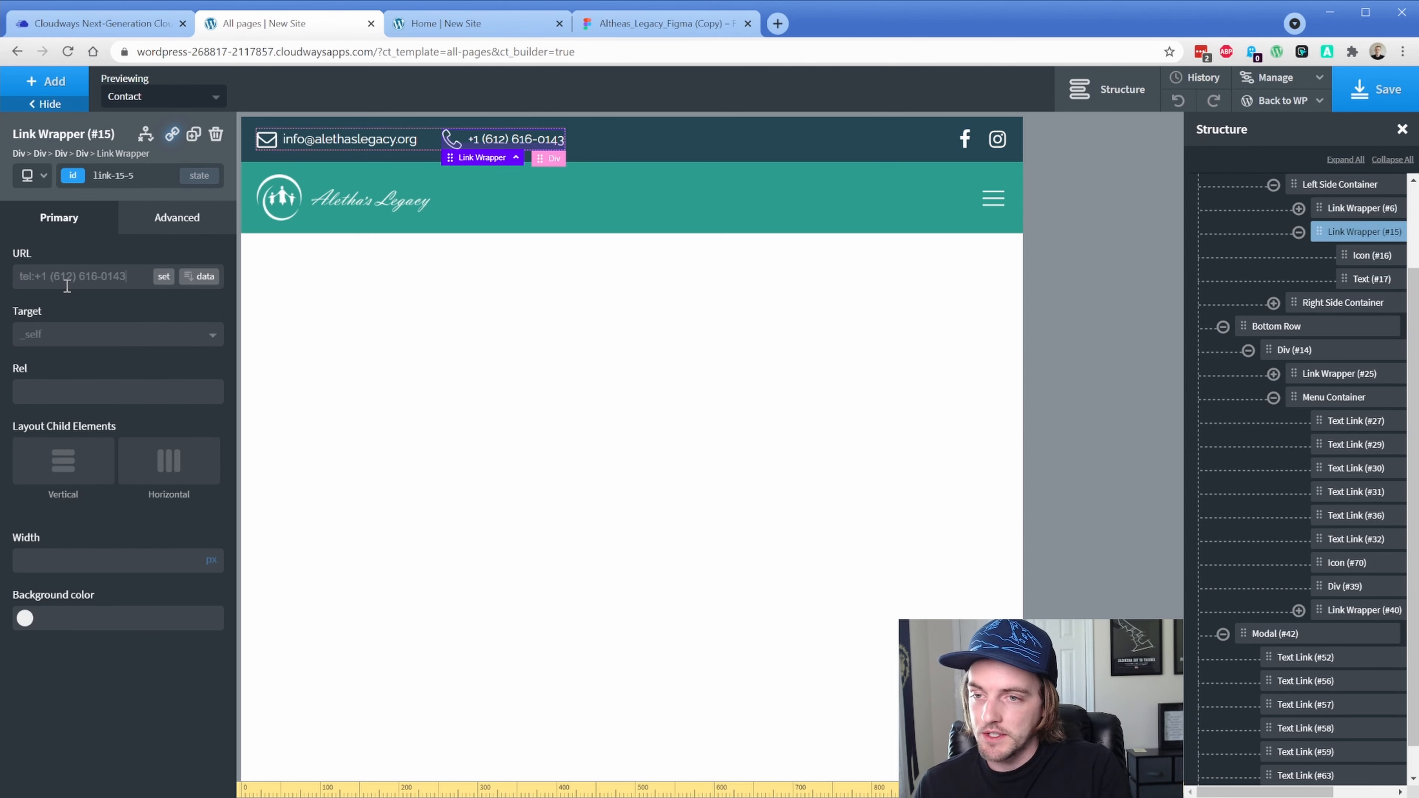
left_click(50, 277)
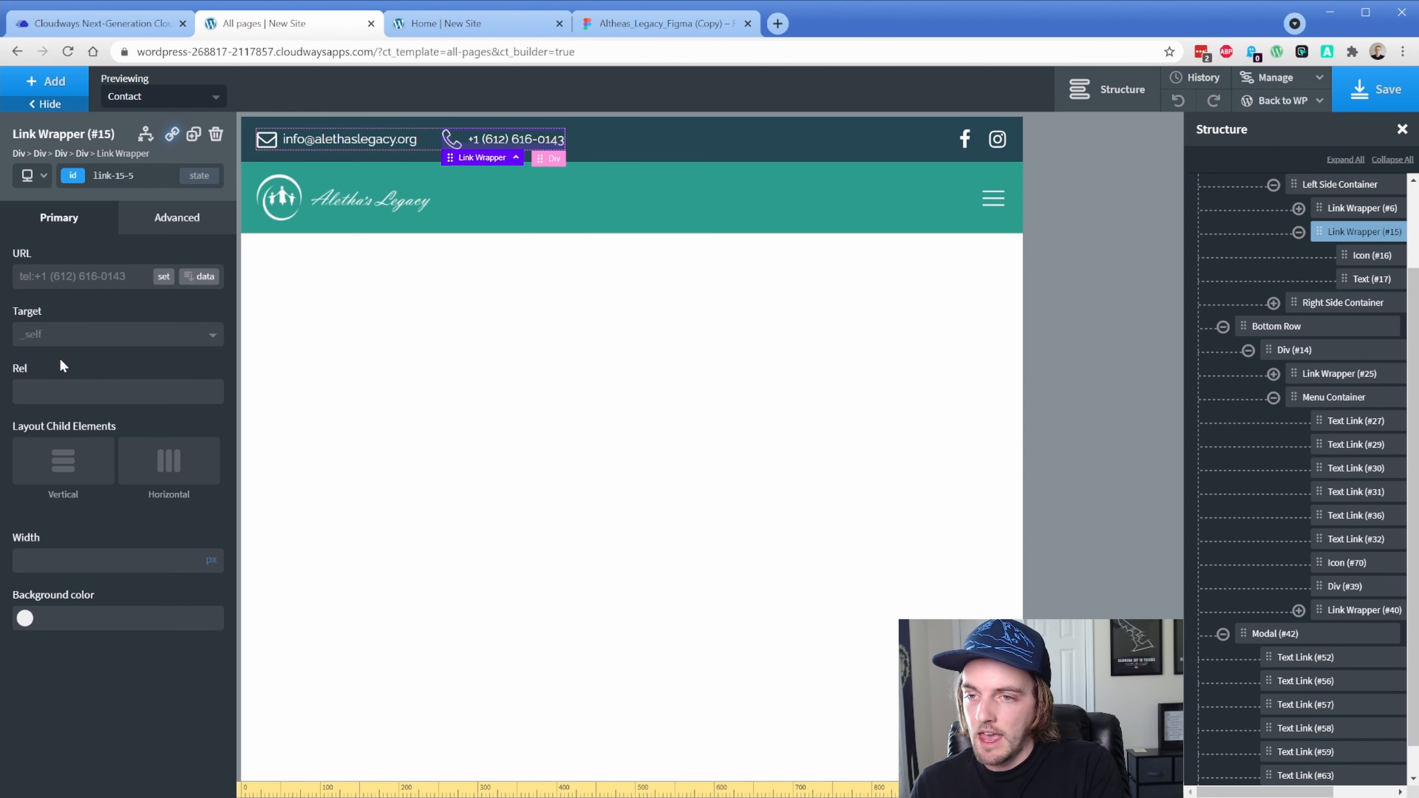
key("BackSpace")
key("BackSpace")
type("-")
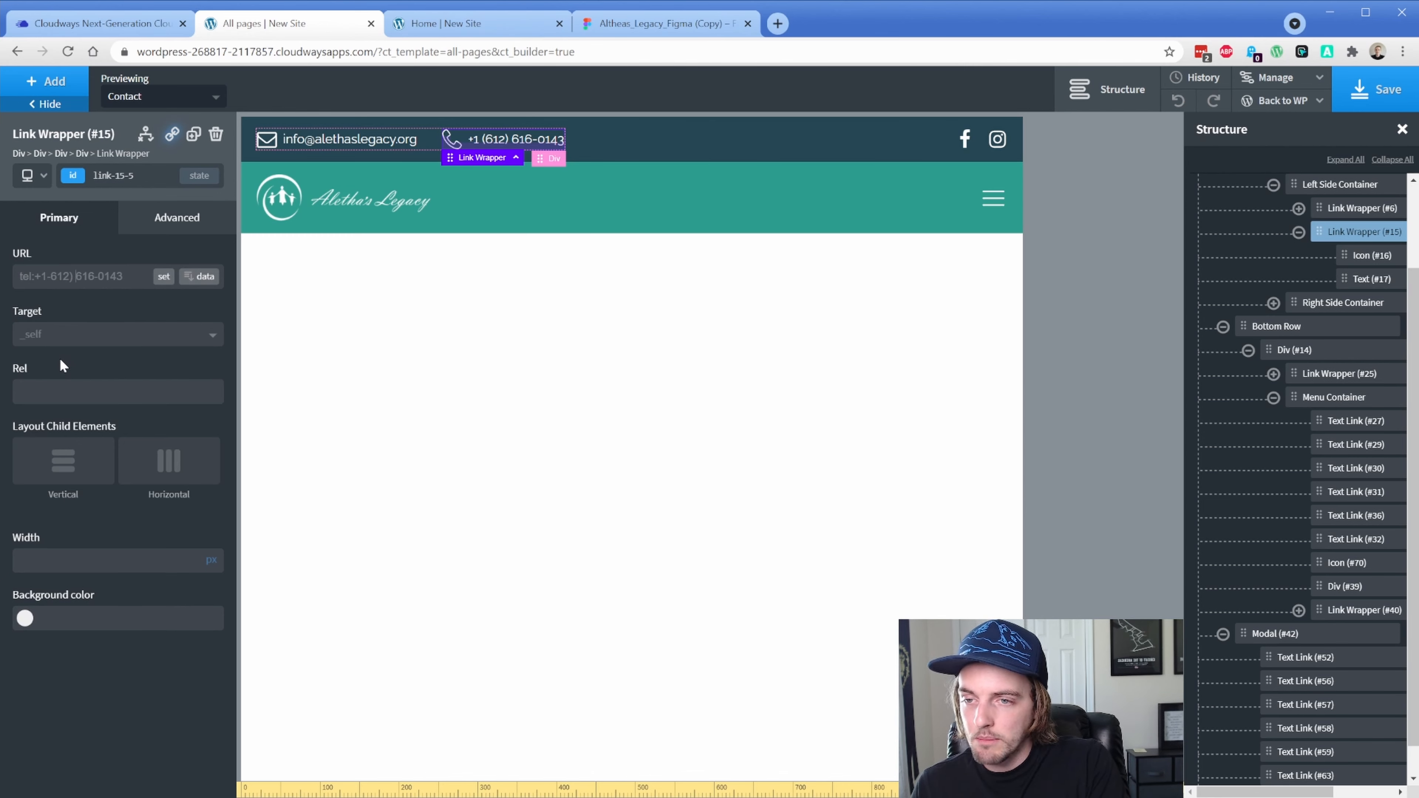
key("BackSpace")
left_click(125, 276)
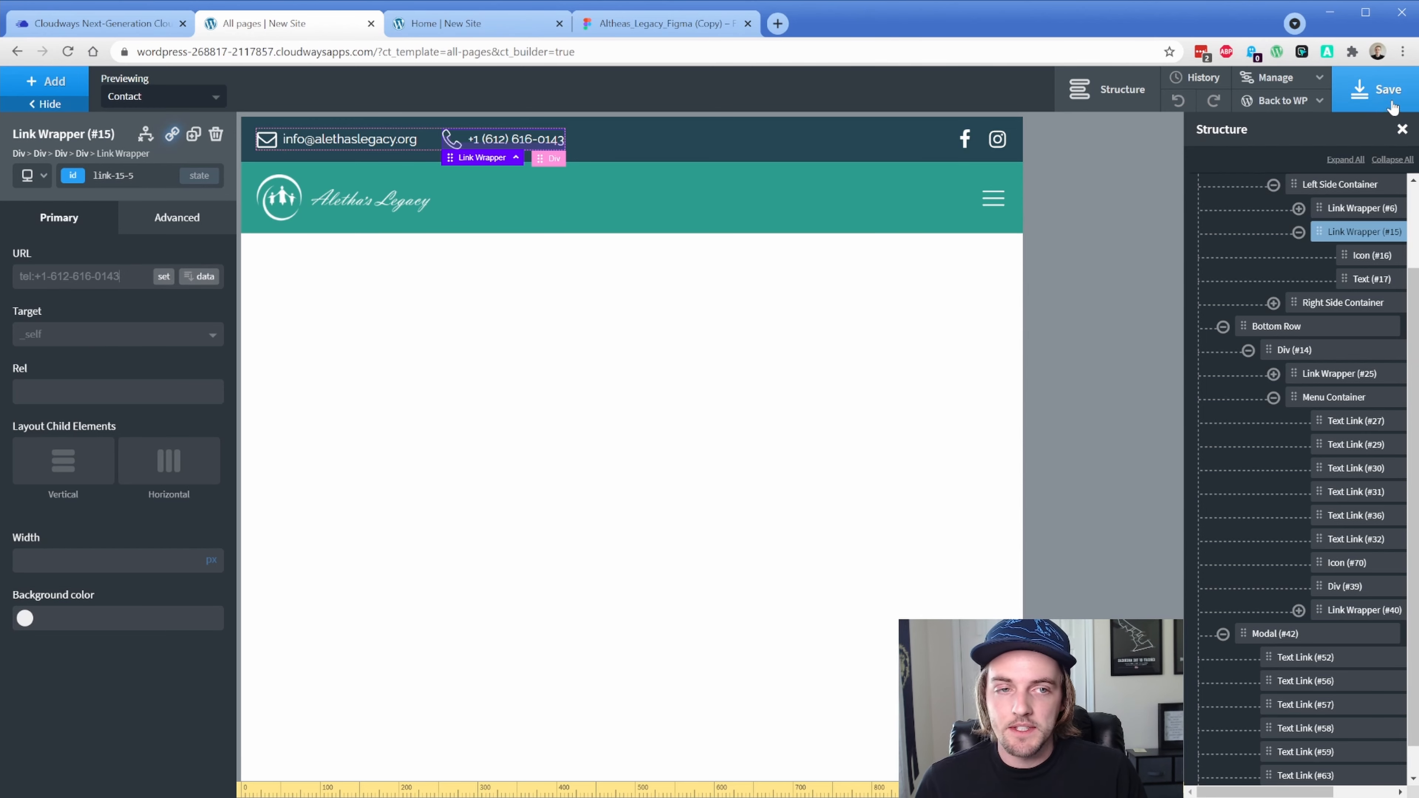
Save the changes and reload the live home page to confirm the new number
left_click(1384, 93)
left_click(437, 26)
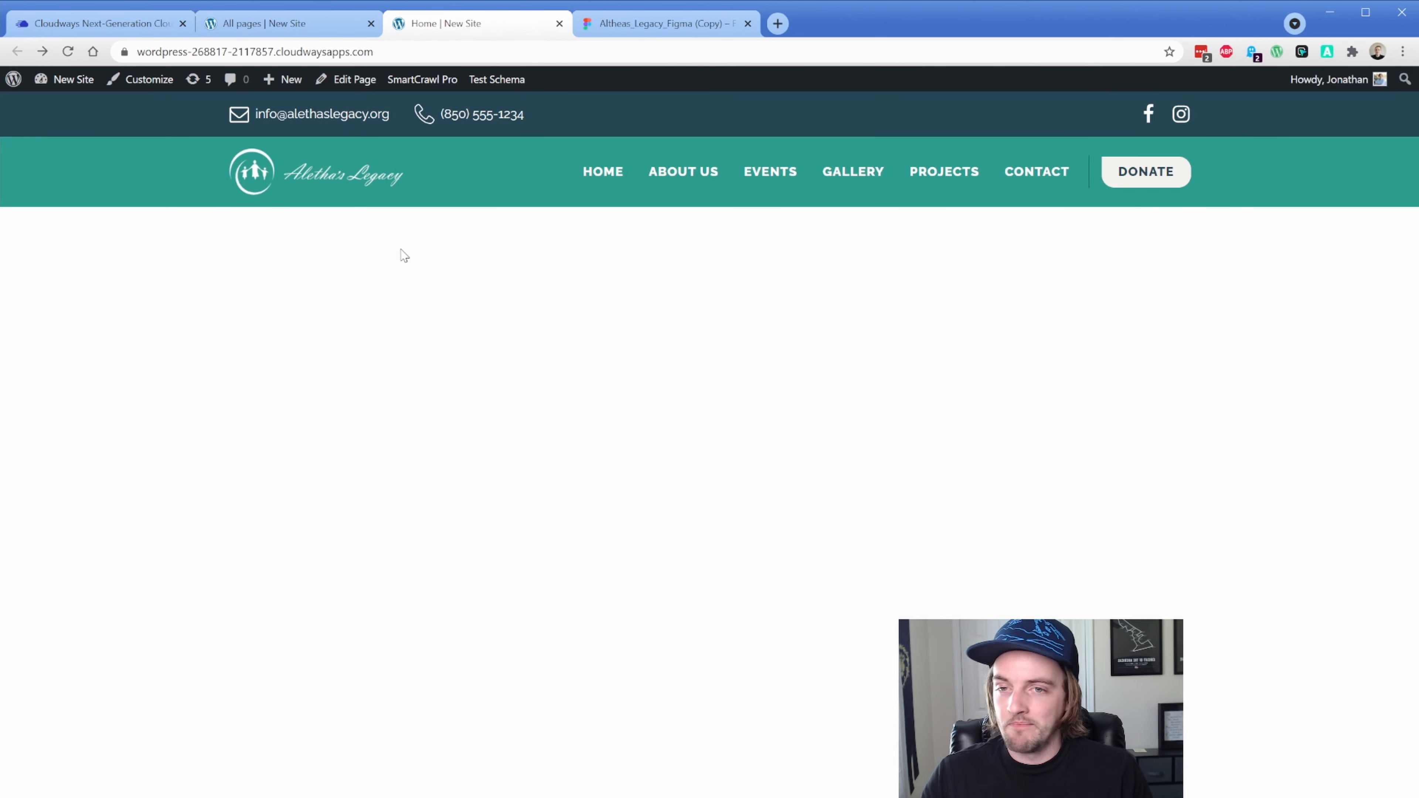
key("F5")
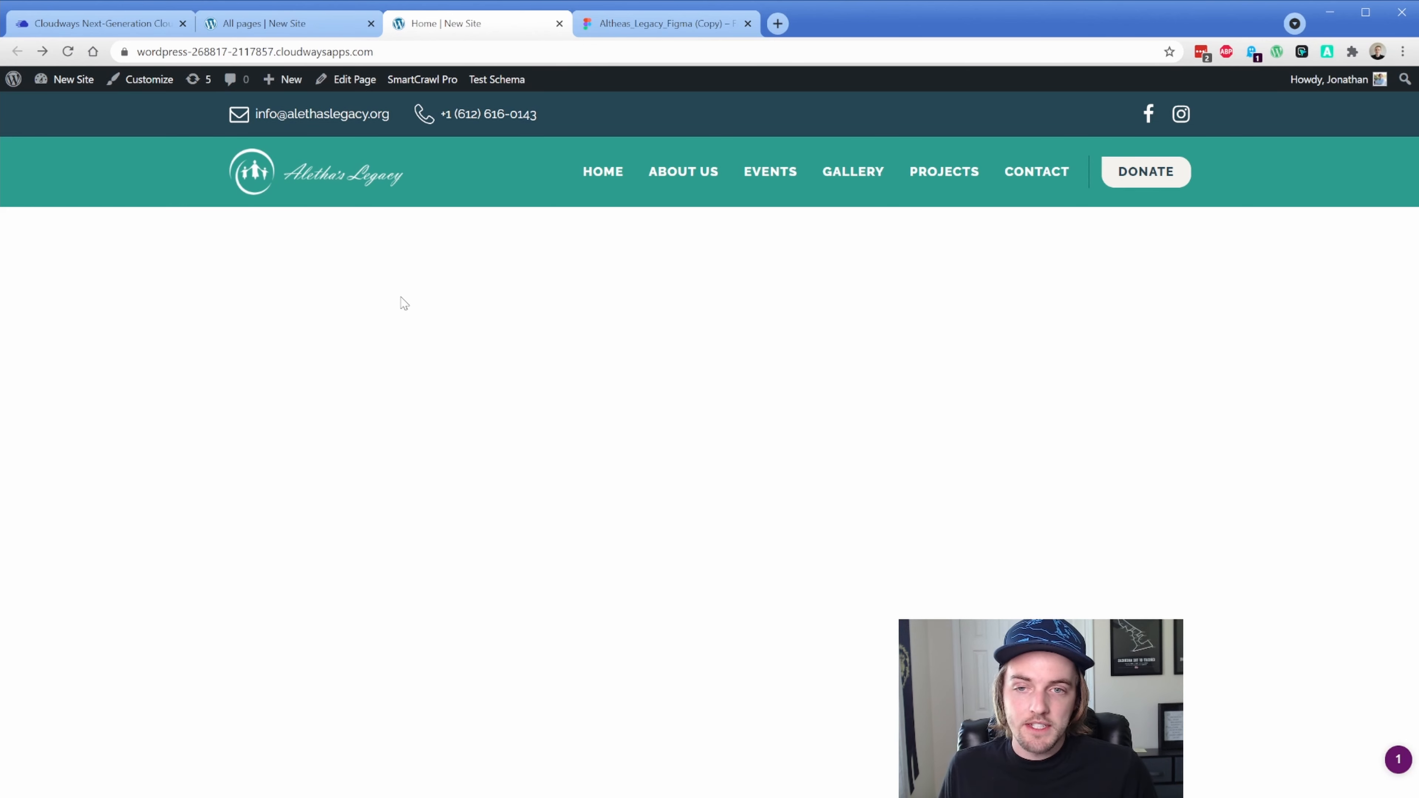